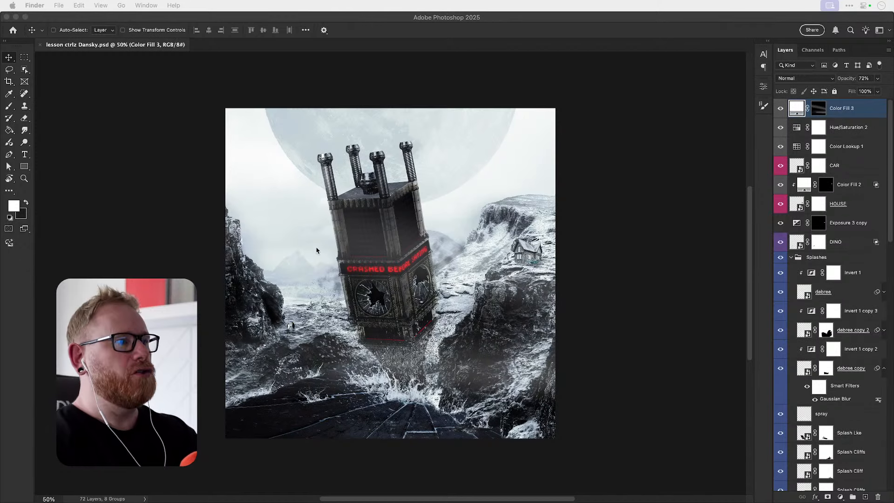
left_click(412, 252)
key("super+equal")
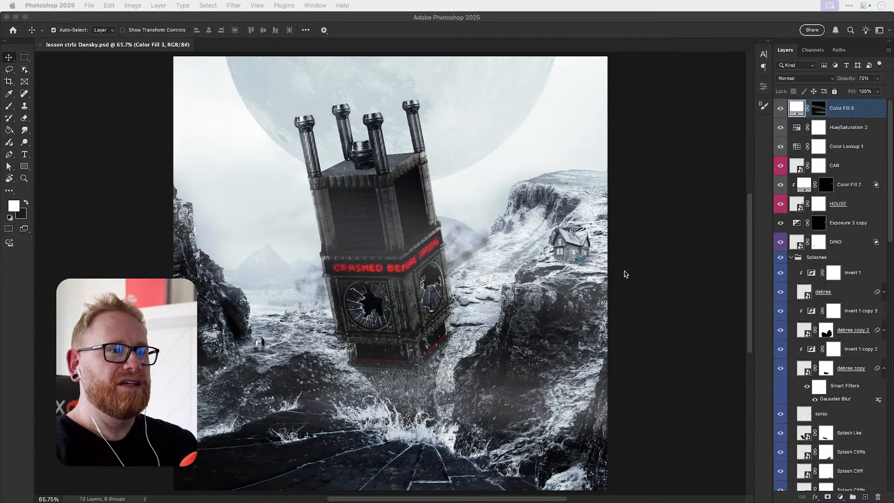
left_click(629, 254)
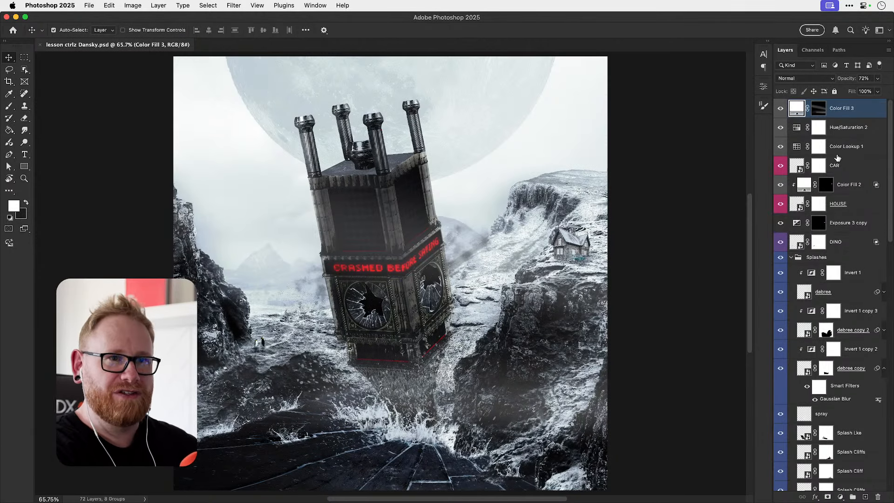
- Group the HOUSE layer with its clipped Color Fill 2 layer and name the group House
left_click(809, 208)
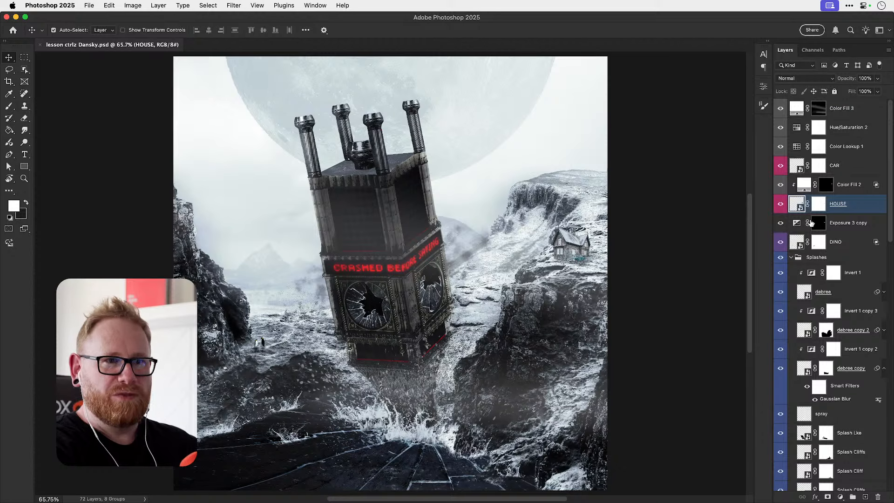
left_click(781, 186)
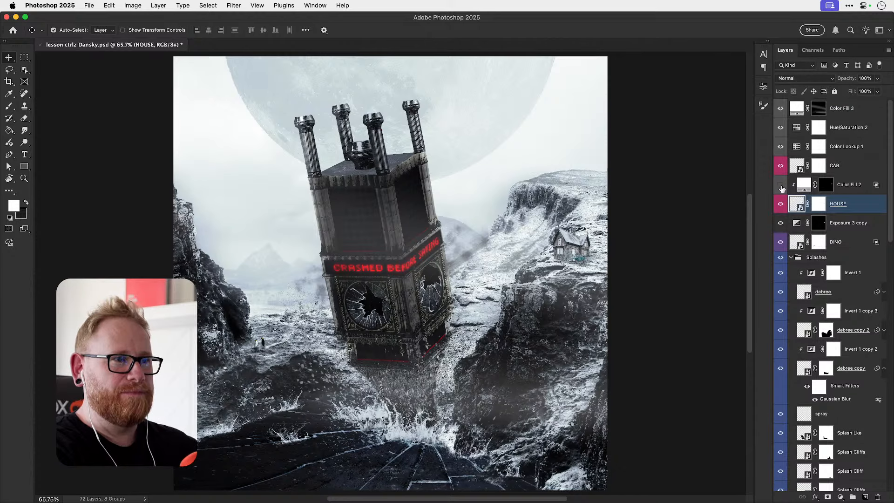
left_click(838, 188, "shift")
key("super+g")
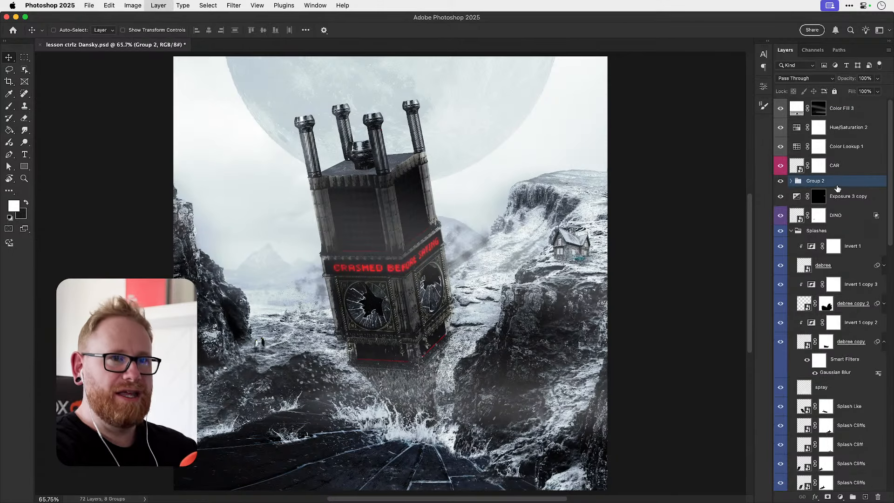
double_click(837, 186)
type("House")
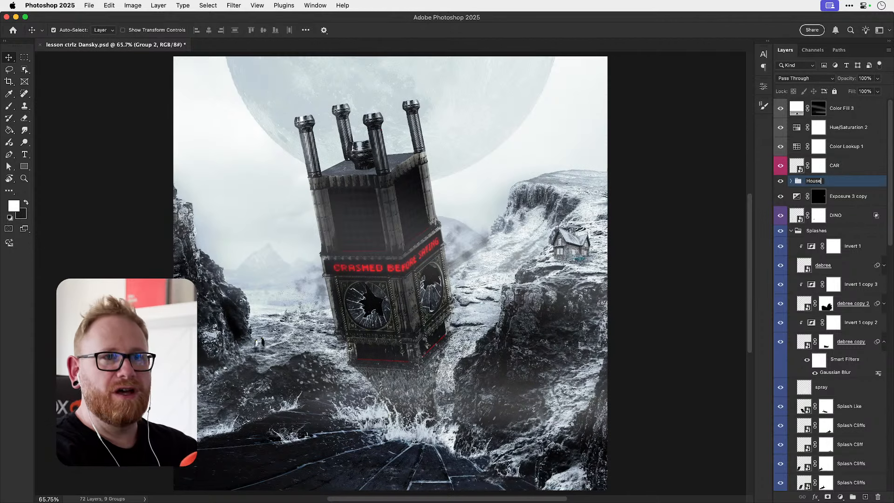
key("Return")
- Put the CAR layer into its own group named Car and collapse that group
left_click(834, 166)
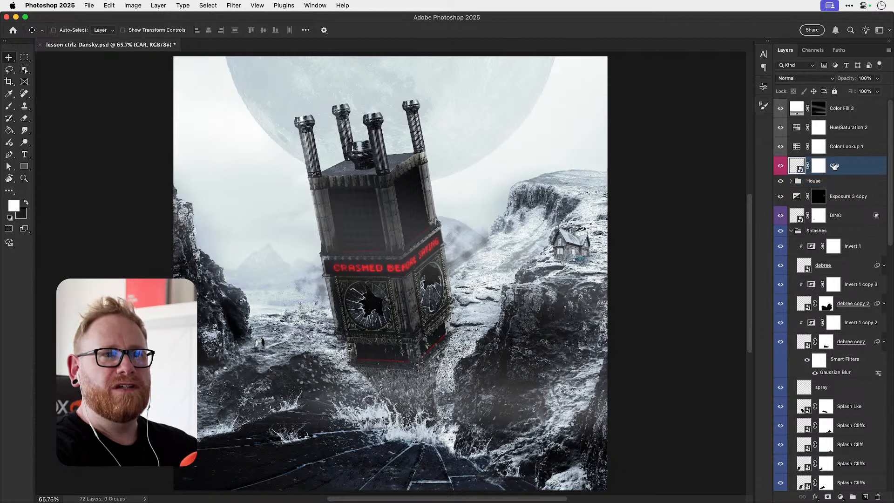
key("super+g")
double_click(819, 162)
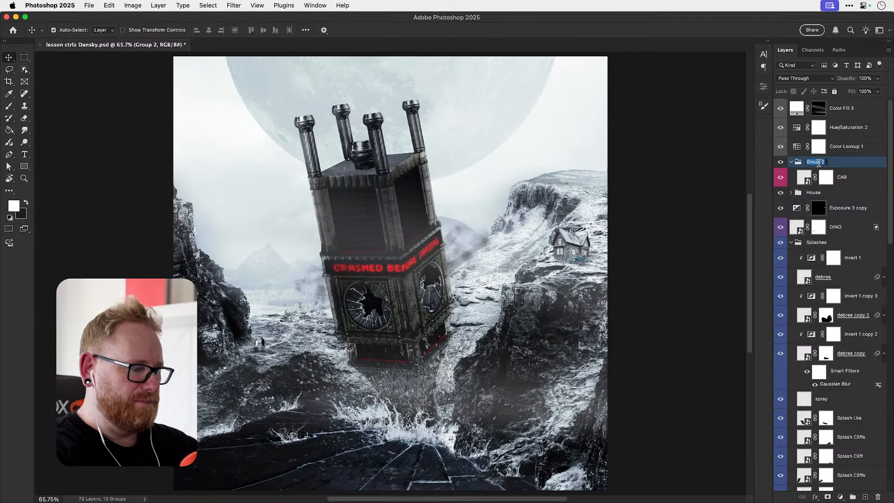
type("Car")
key("Return")
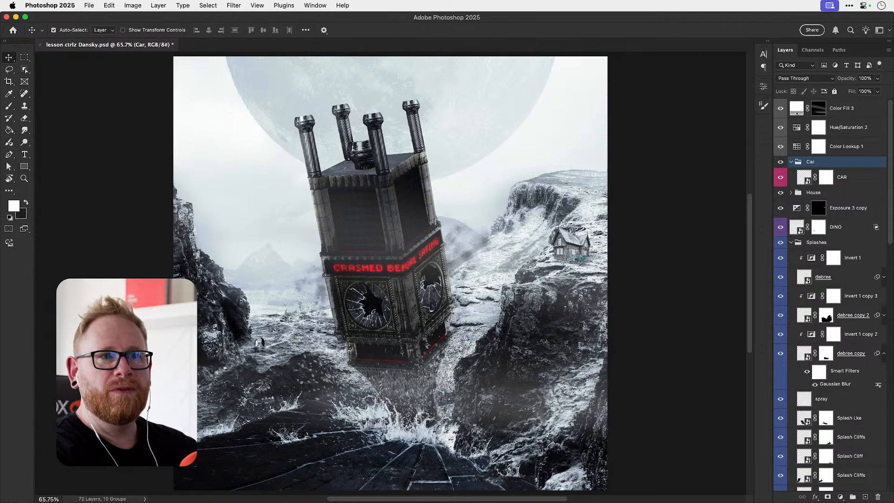
left_click(782, 193)
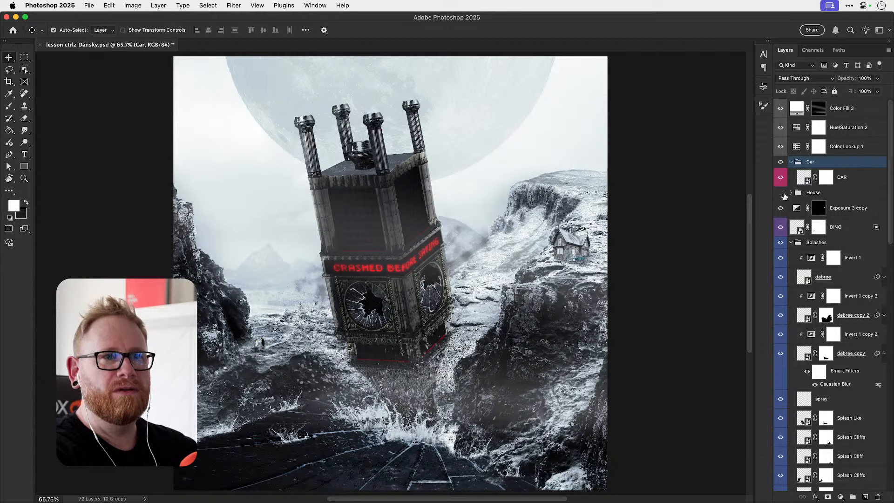
left_click(791, 162)
- Preview the Color Lookup 1 and Hue/Saturation 2 adjustments, and group them with Color Fill 3 as Effects
left_click(781, 146)
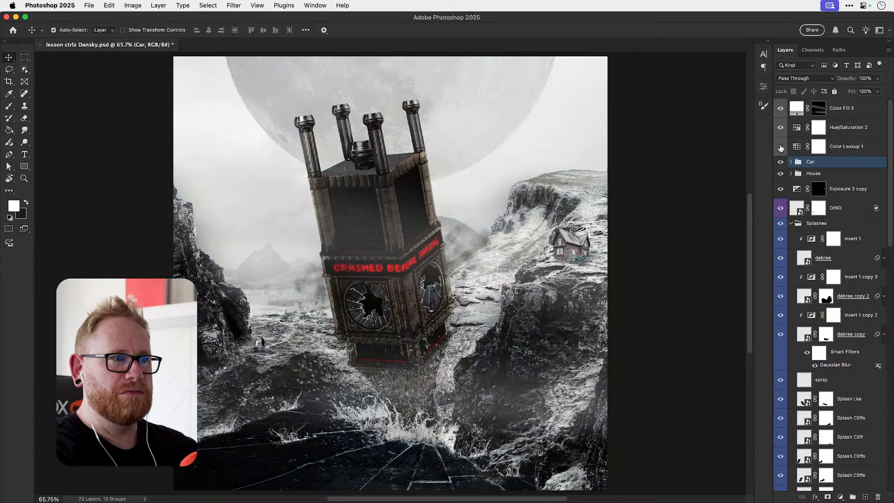
left_click(779, 127)
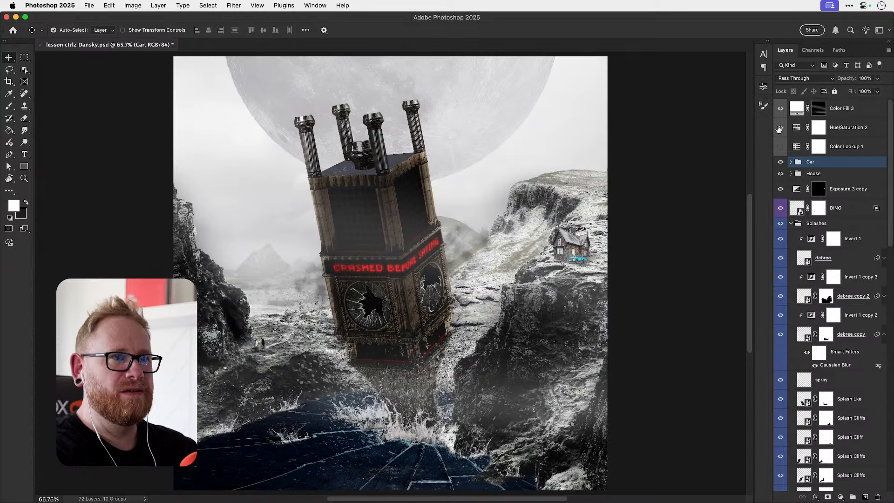
left_click(780, 128)
left_click(781, 146)
left_click(852, 108)
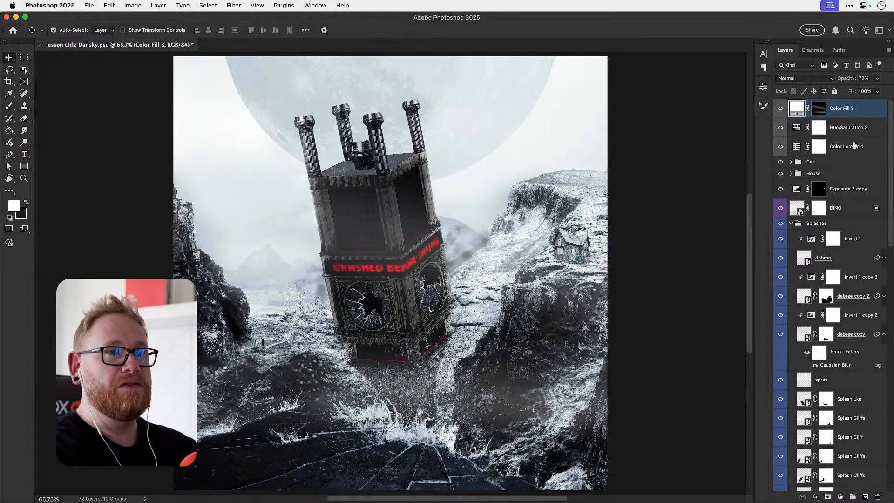
left_click(853, 145, "shift")
key("super+g")
double_click(816, 105)
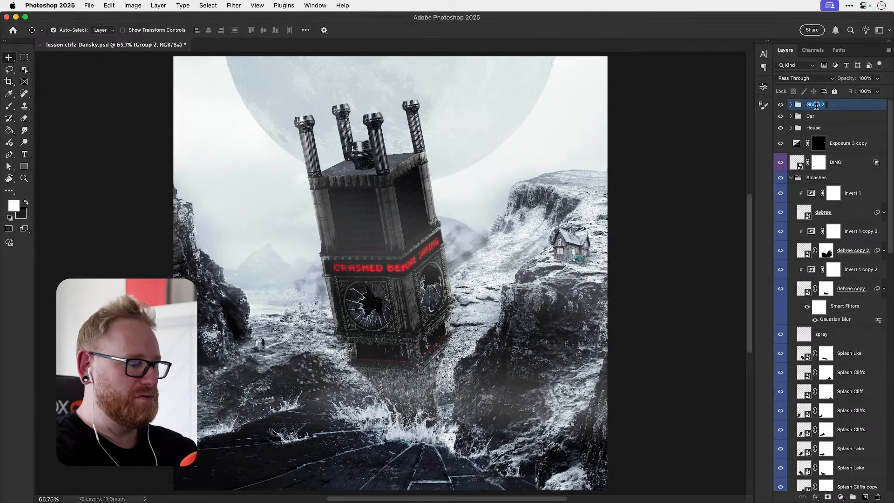
type("Effects")
key("Return")
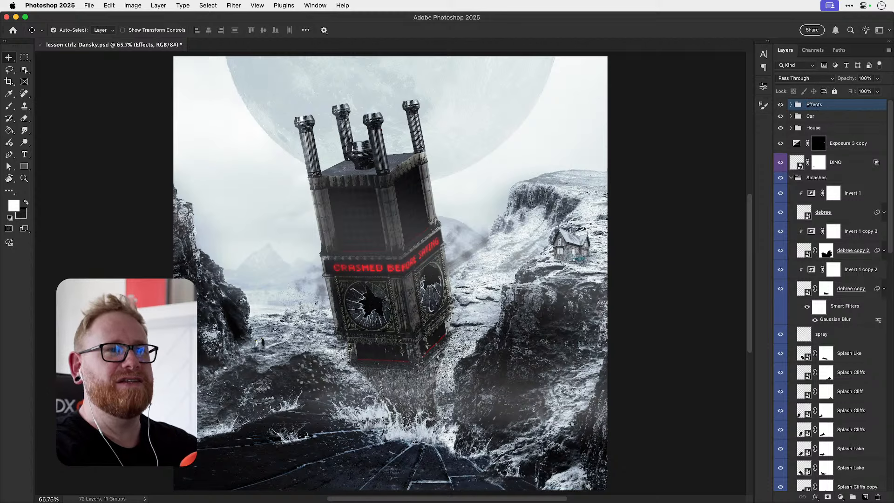
- Check what Exposure 3 copy and DINO affect, and put the DINO layer into a collapsed group named Dino
left_click(803, 146)
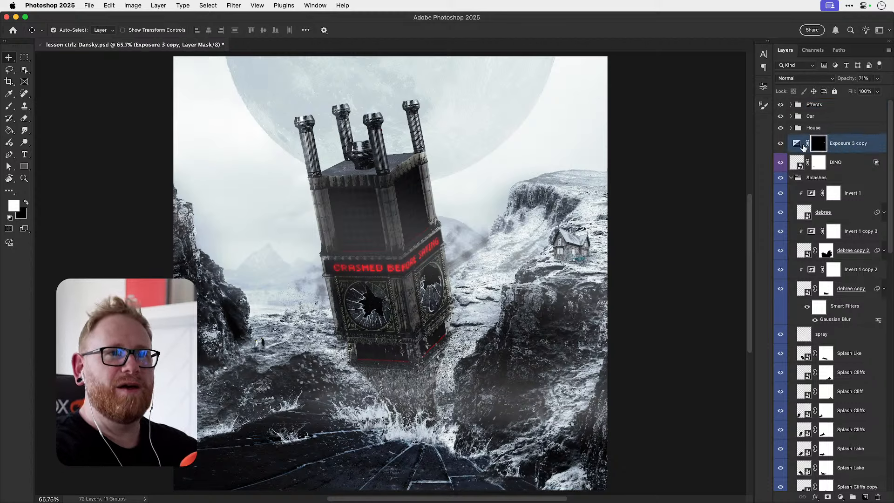
left_click(783, 146)
left_click(784, 146)
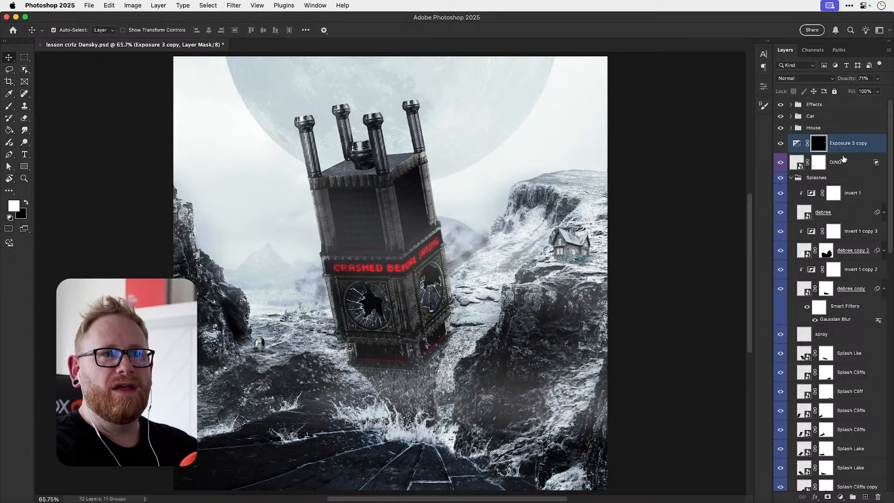
left_click(781, 163)
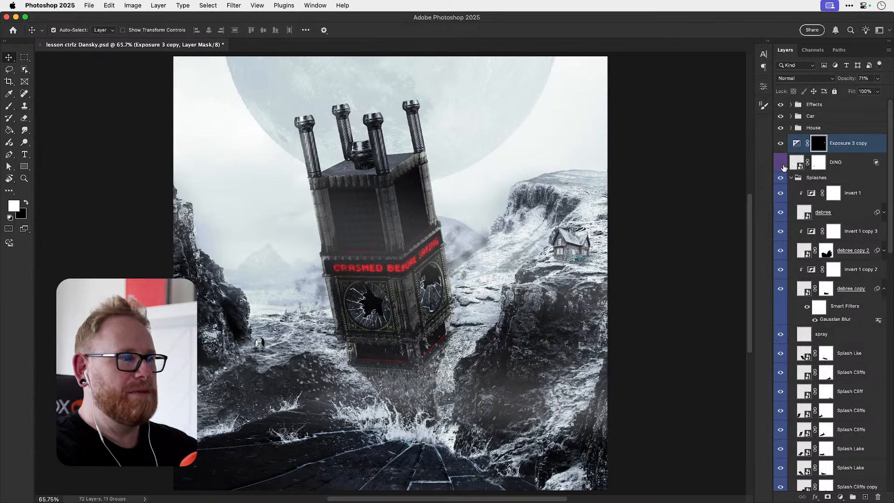
left_click(782, 164)
left_click(817, 163)
key("super+g")
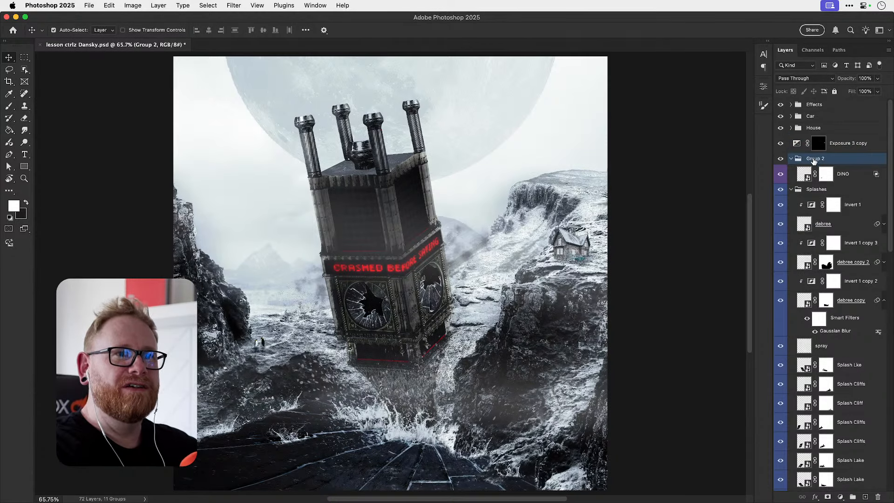
double_click(816, 158)
type("Dino")
key("Return")
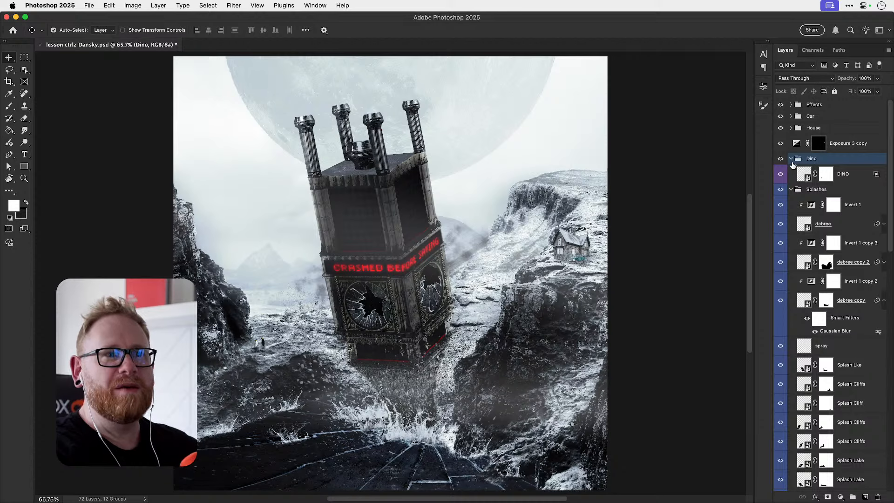
left_click(791, 159)
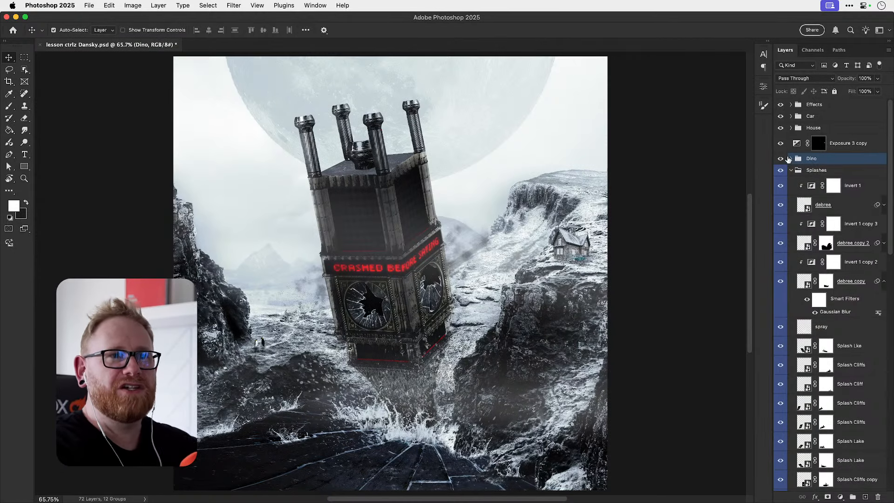
- Collapse the Splashes group and check its contribution by hiding and showing it
left_click(791, 170)
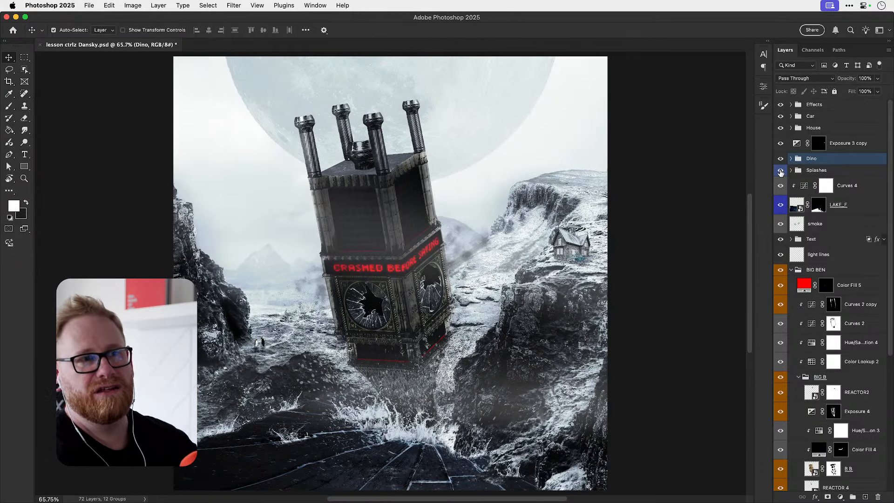
left_click(781, 172)
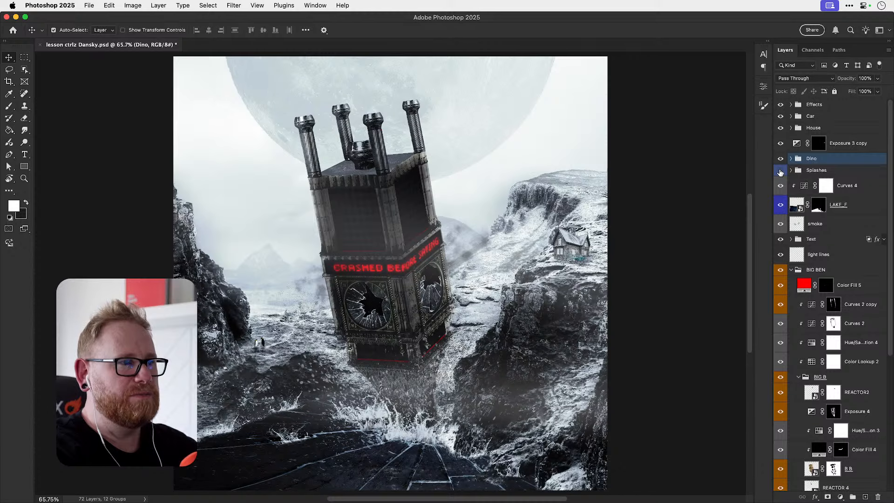
left_click(780, 171)
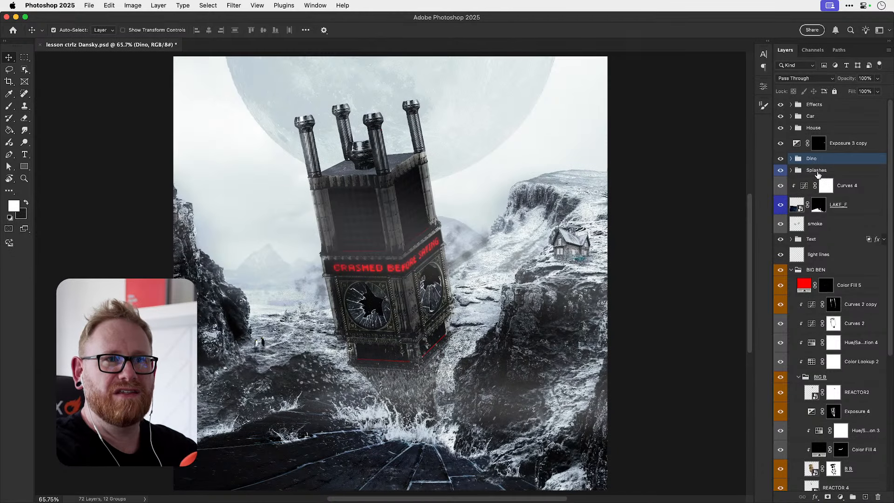
left_click(817, 171)
- Group the LAKE_F layer with its clipped Curves 4 adjustment and name the group Lake
left_click(863, 191)
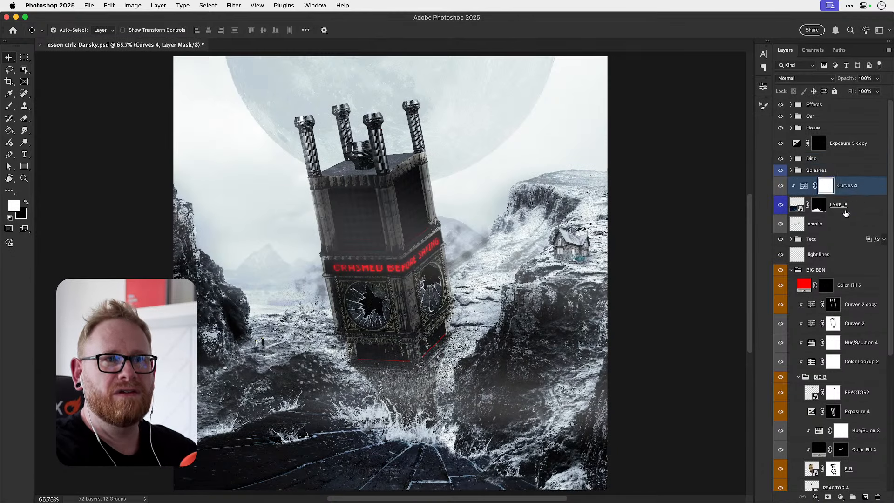
left_click(846, 212)
left_click(847, 191, "shift")
key("super+g")
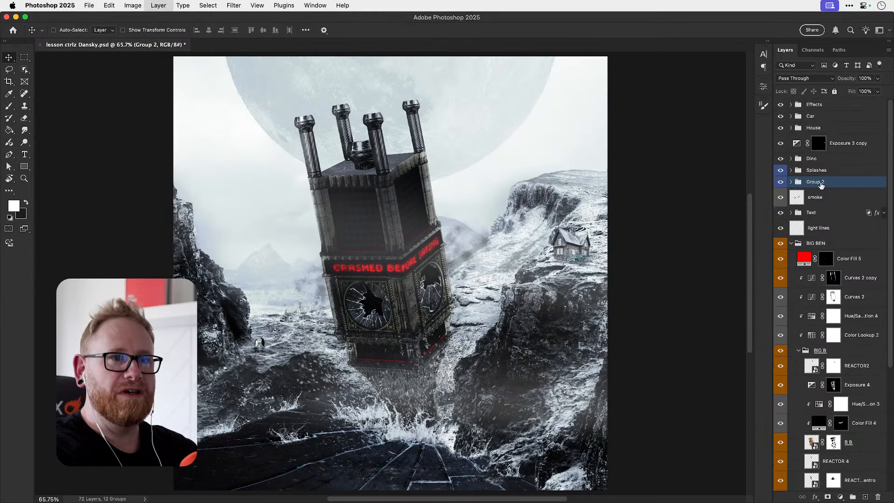
double_click(813, 181)
type("Lake")
key("Return")
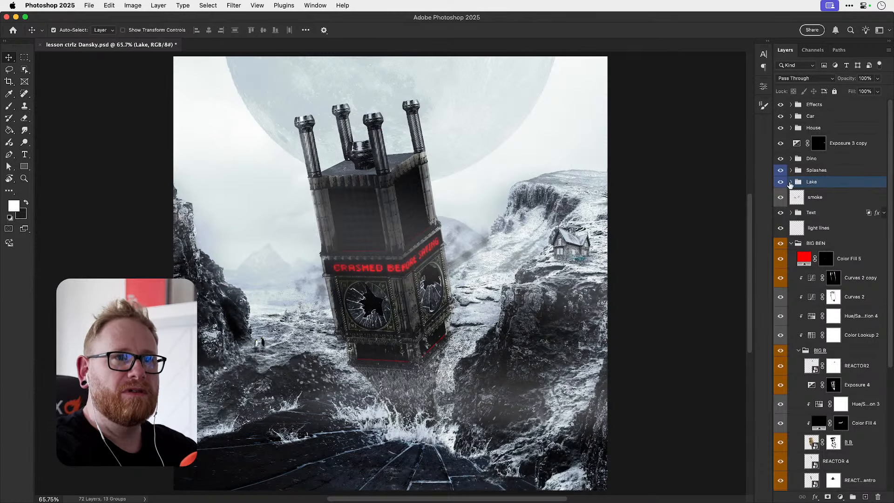
- Preview the smoke layer, put it into its own group named Smoke, and collapse the group
left_click(822, 198)
left_click(781, 199)
left_click(781, 198)
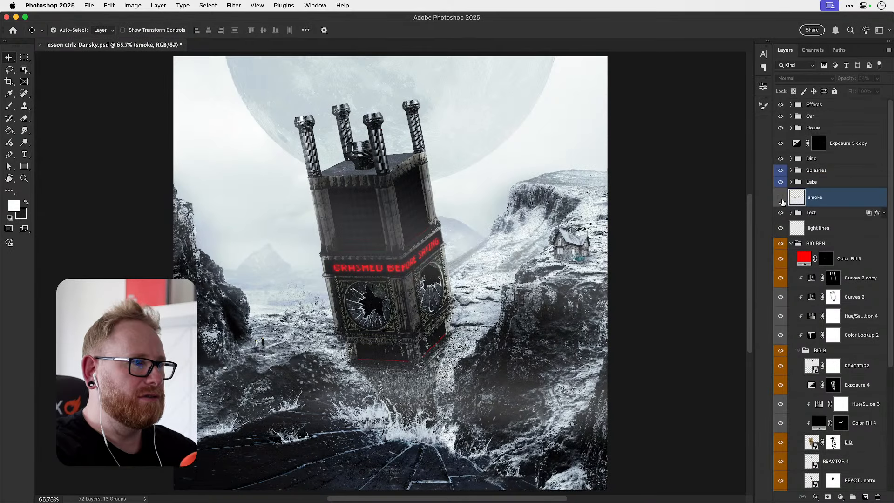
key("super+g")
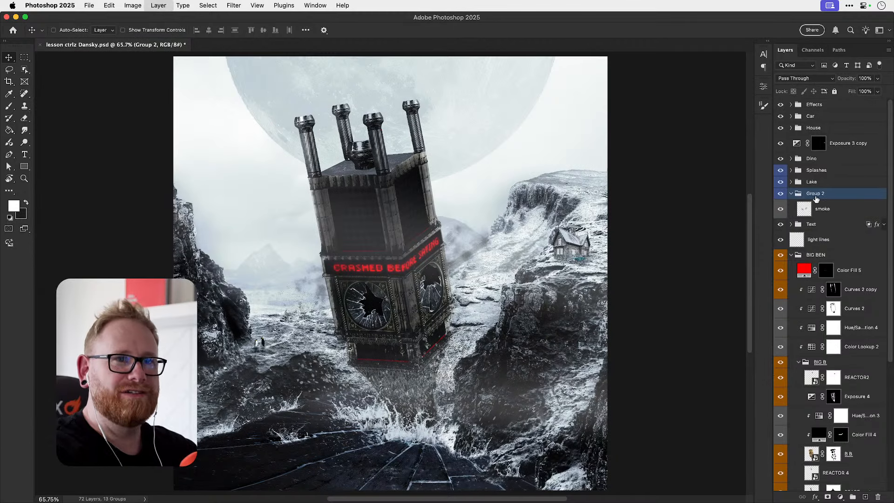
double_click(814, 193)
type("Smoke")
key("Return")
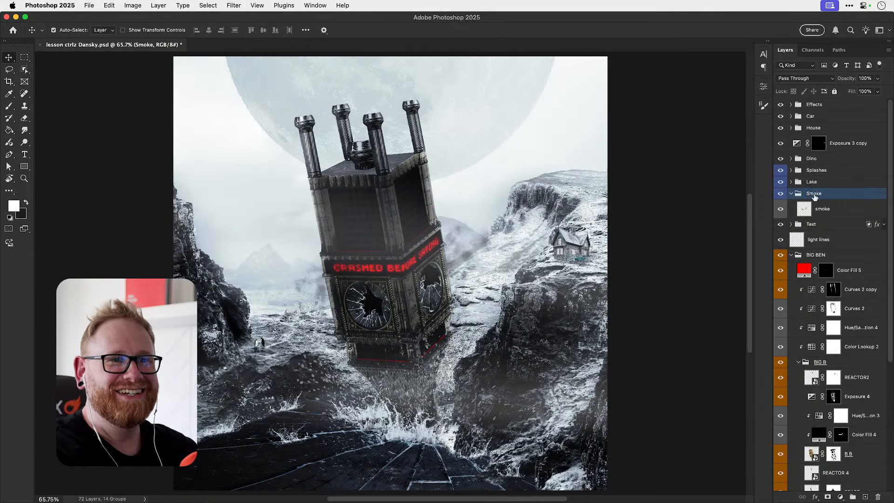
left_click(790, 193)
- Check what the Text group and the light lines layer contribute by toggling their visibility
left_click(817, 205)
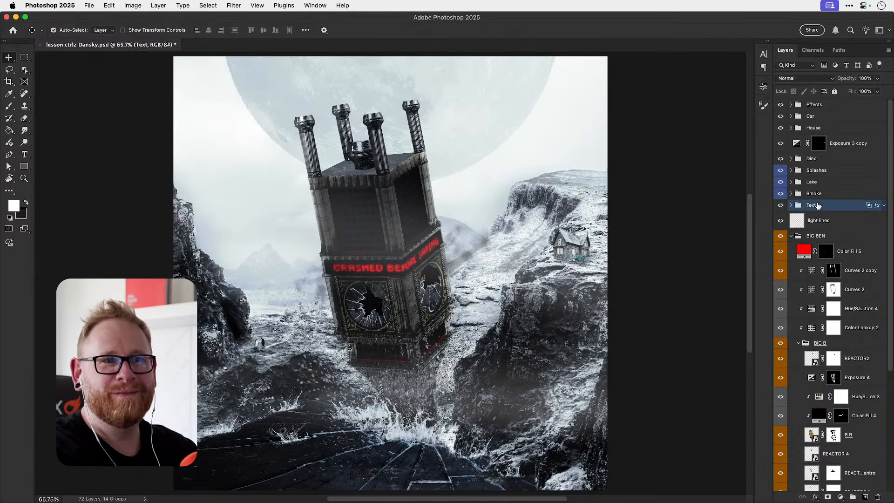
left_click(782, 205)
left_click(781, 206)
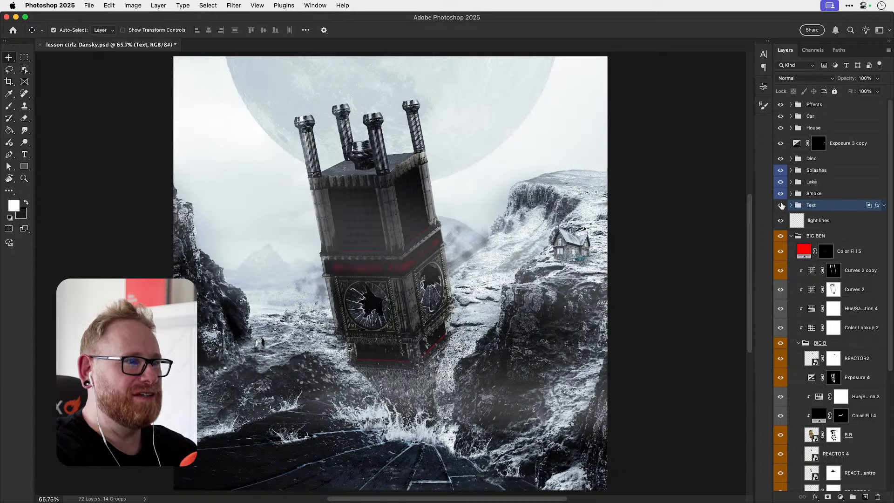
left_click(782, 221)
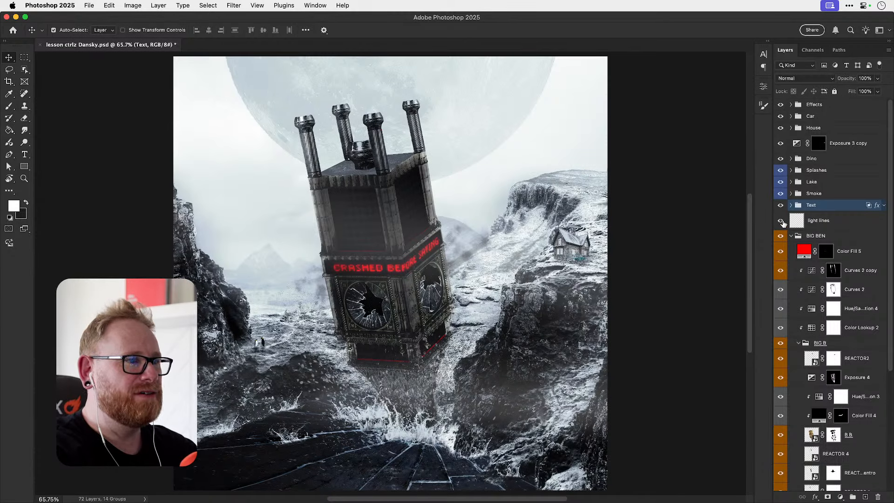
- Group the Text group with the light lines layer and name the new group Big Ben Text & Lights
left_click(823, 225, "shift")
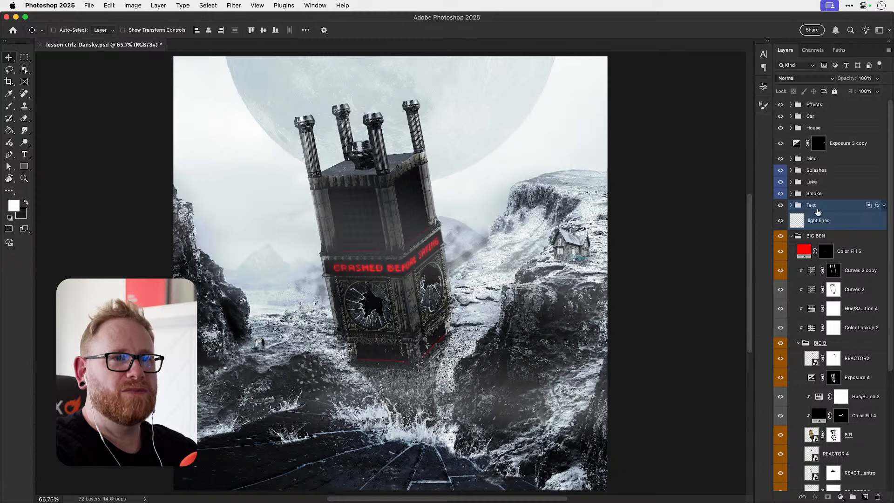
key("super+g")
double_click(814, 206)
type("B")
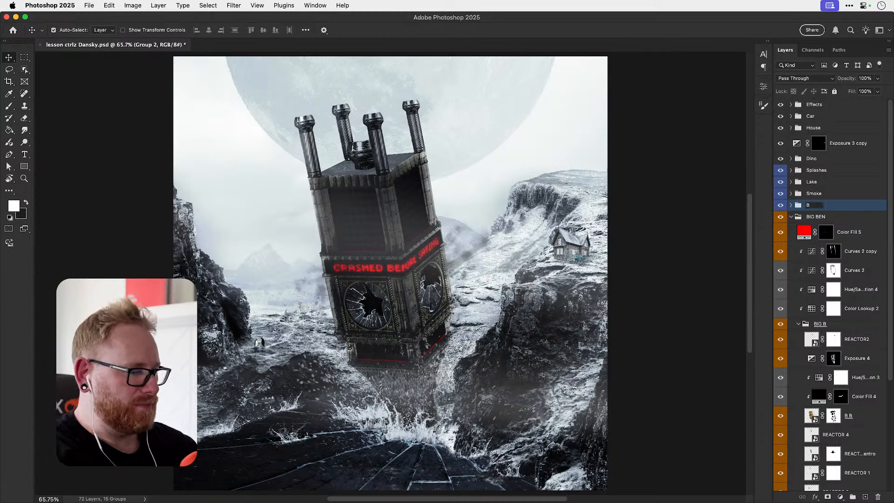
type("ig Ben")
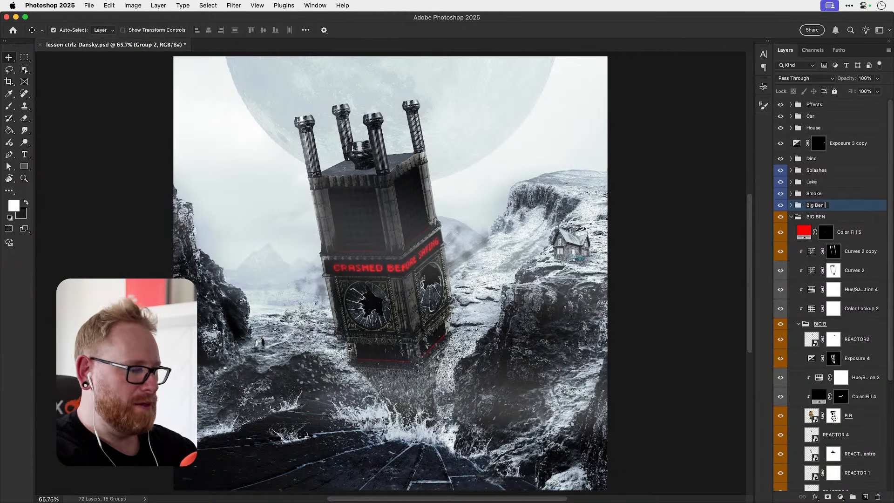
type(" Text and Lights")
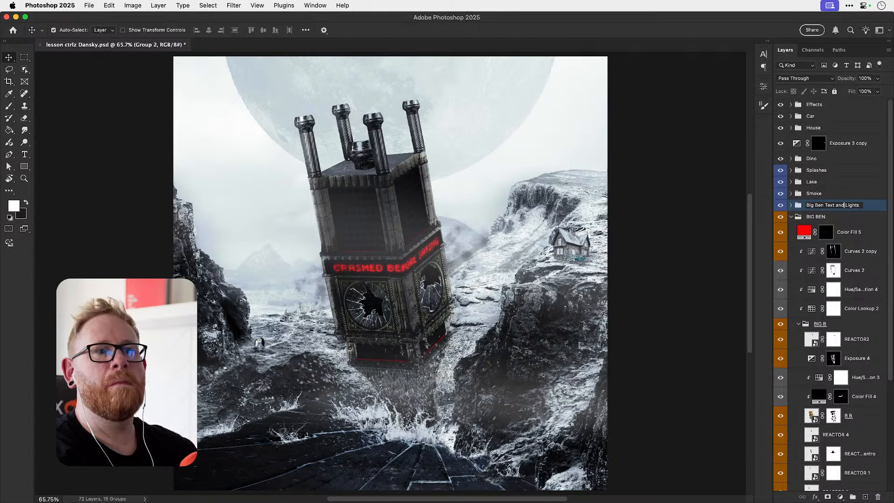
double_click(844, 205)
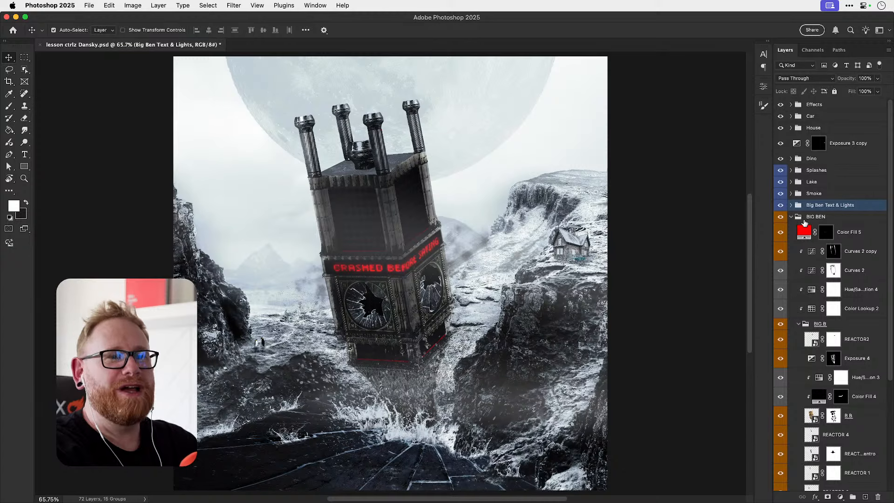
- Collapse the BIG BEN group and check the debree layer and its clipped Invert 1 copy adjustment by toggling visibility
left_click(791, 217)
left_click(827, 221)
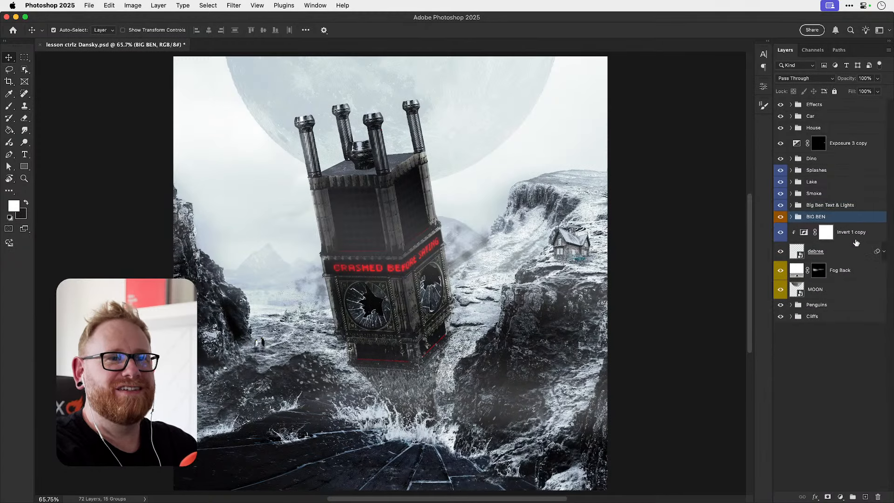
left_click(849, 238)
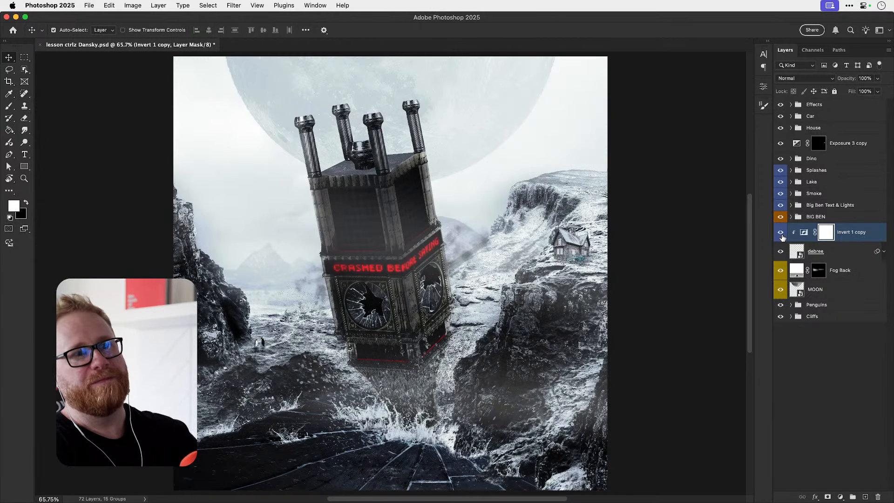
left_click(833, 260)
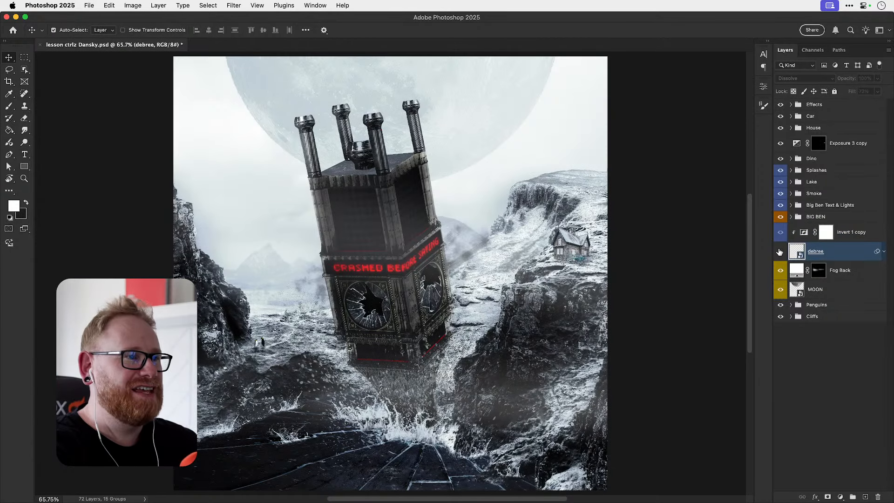
left_click(780, 251)
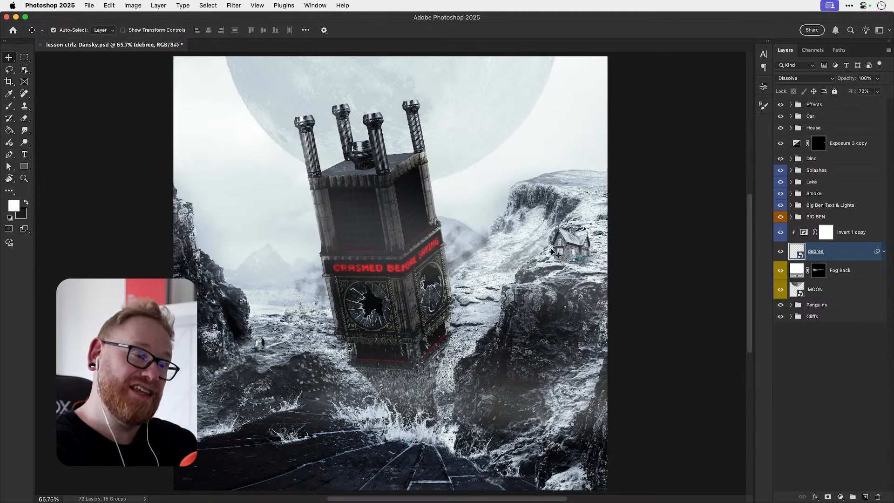
- Group the debree layer with its clipped Invert 1 copy adjustment and name the group Debris
left_click(856, 237, "shift")
key("super+g")
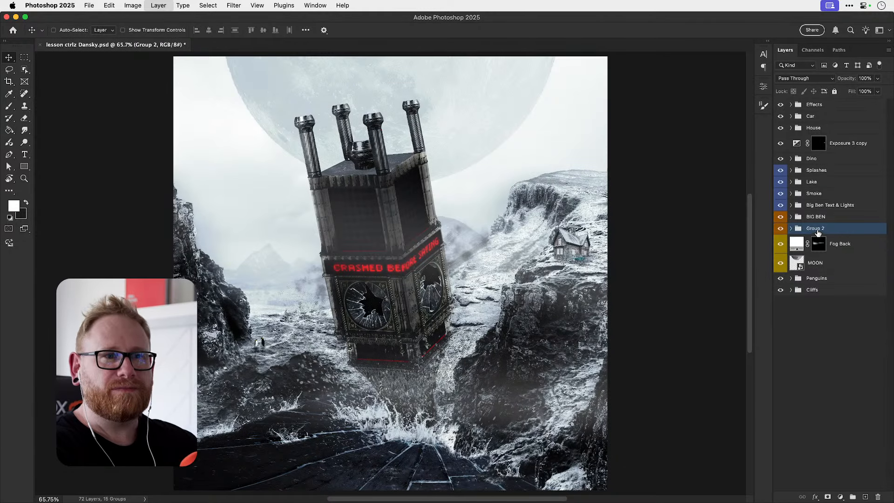
double_click(815, 228)
type("De")
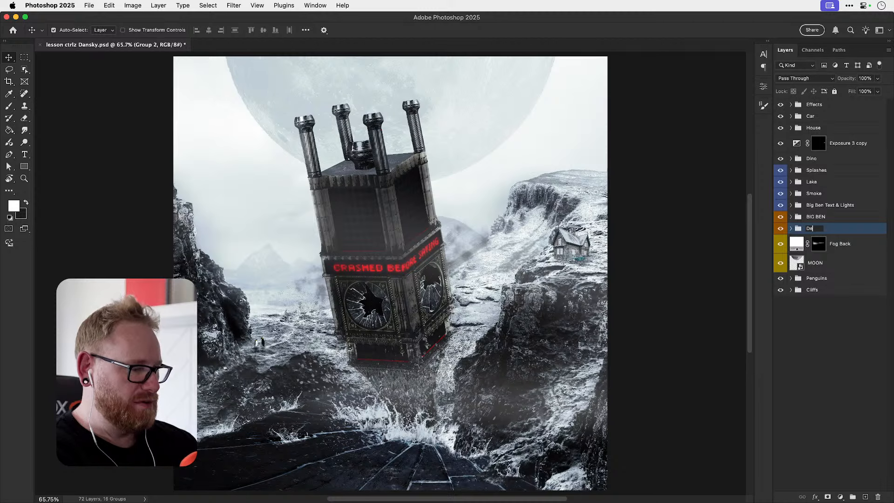
type("bris")
key("Return")
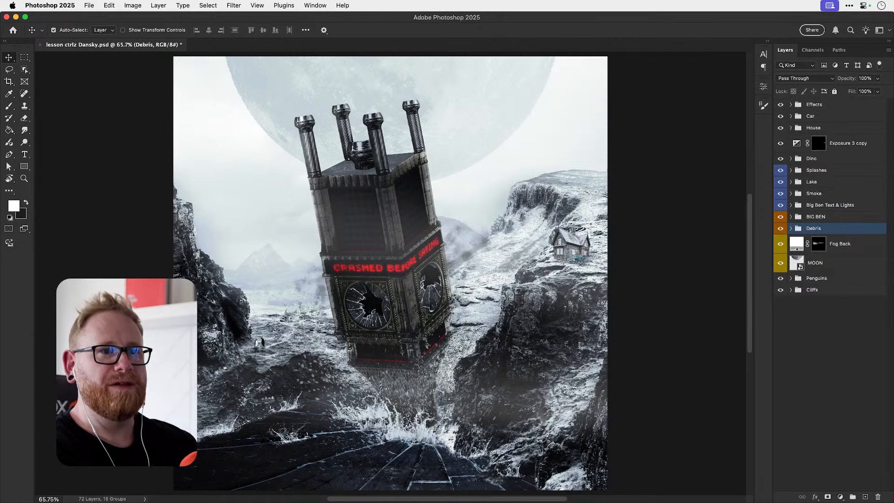
- Group the Fog Back and MOON layers and name the group Moon
left_click(843, 251)
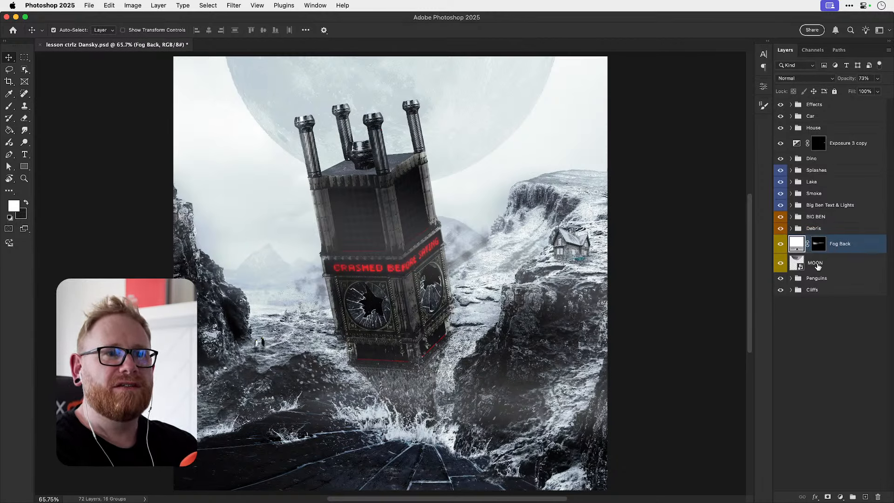
left_click(812, 264, "shift")
key("super+g")
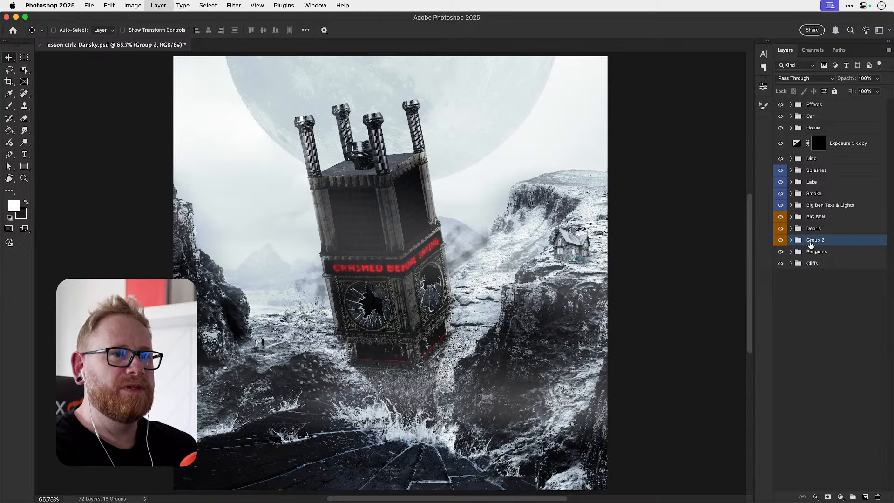
double_click(814, 240)
type("Moon")
key("Return")
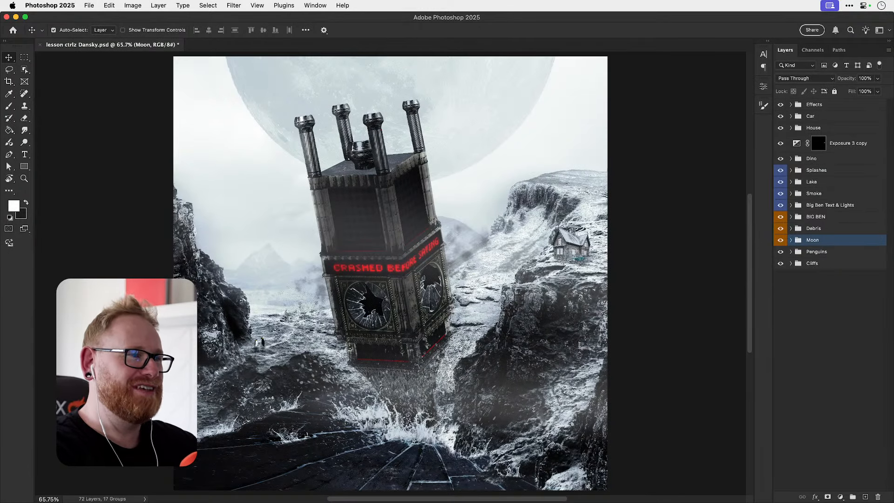
- Check the Penguins group by hiding and showing it, and save the document
left_click(813, 253)
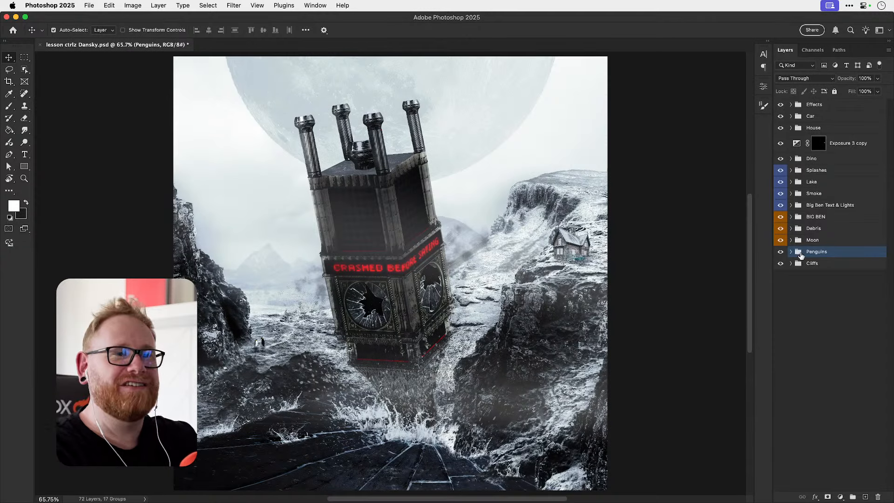
left_click(780, 252)
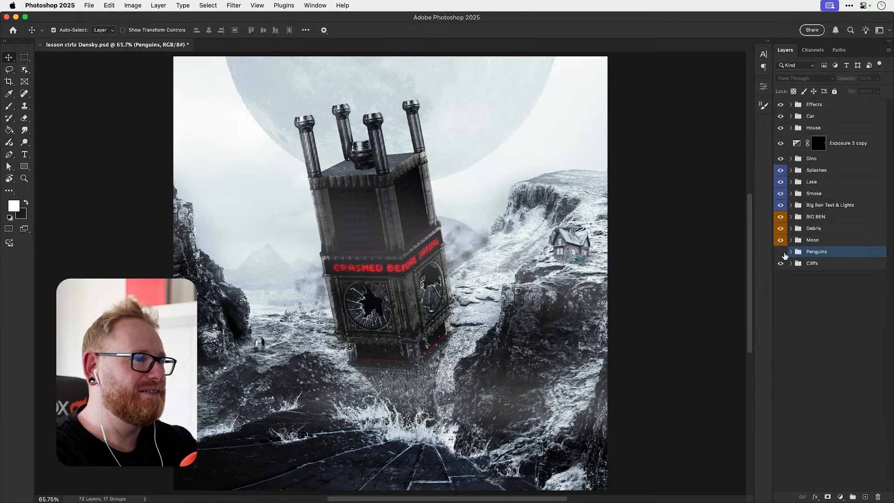
left_click(781, 251)
key("super+s")
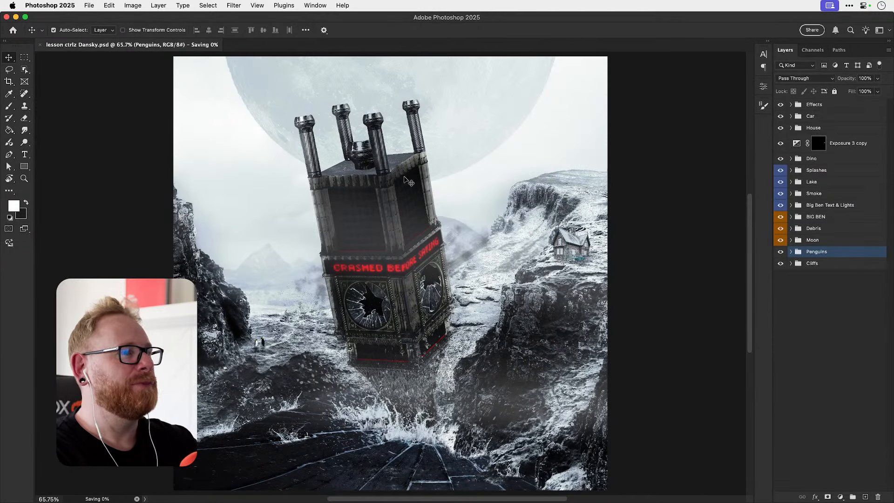
- Examine what the Exposure 3 copy adjustment affects around the house and car by toggling its visibility up close
left_click(848, 145)
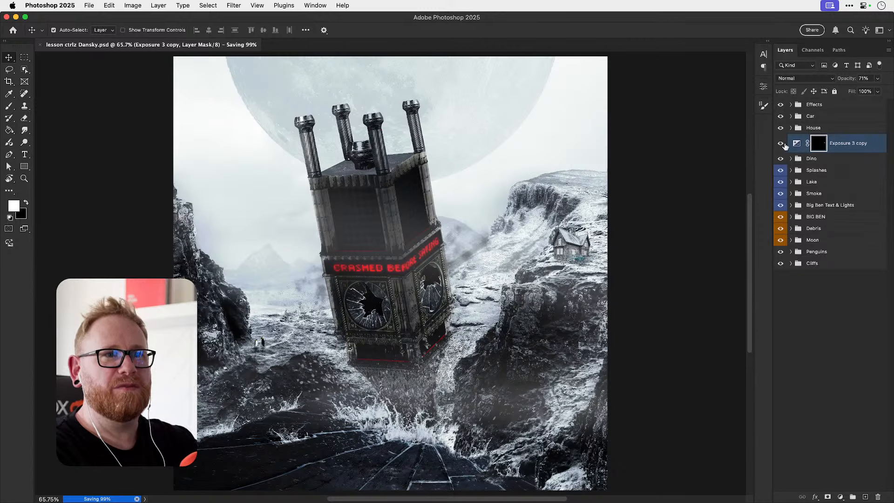
left_click(781, 143)
left_click(783, 144)
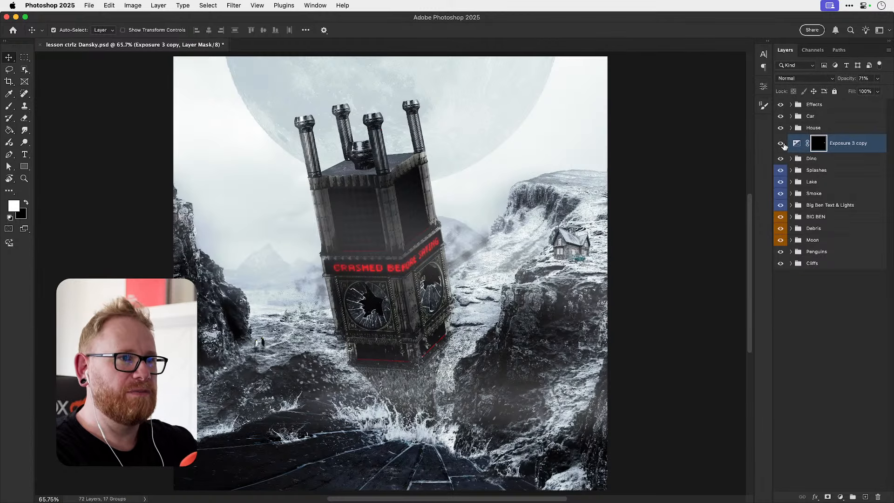
key("z")
left_click(583, 262)
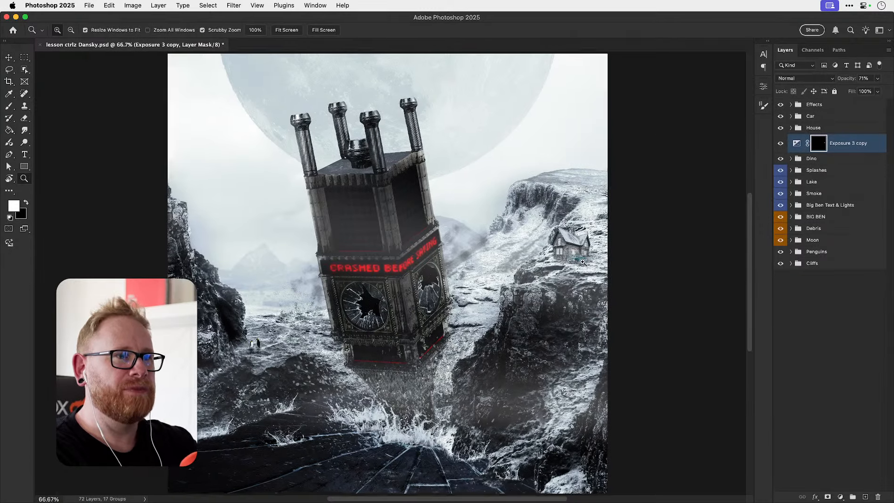
left_click(582, 262)
key("v")
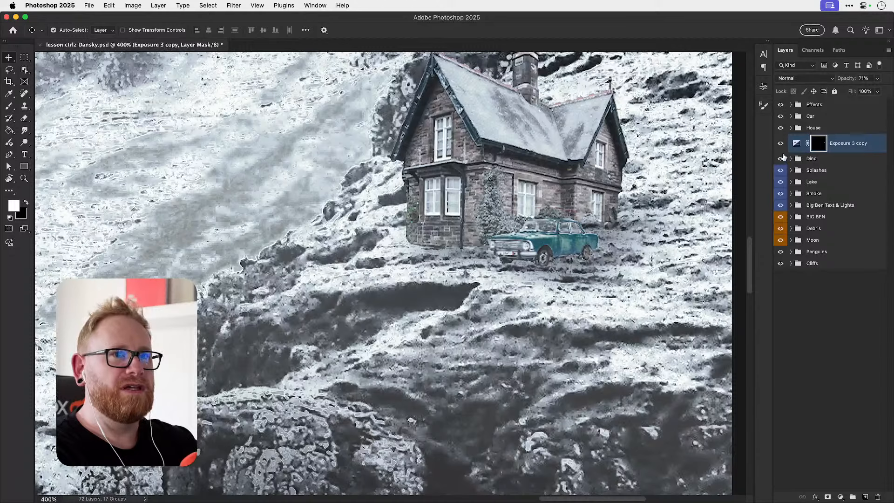
left_click(779, 142)
left_click(779, 143)
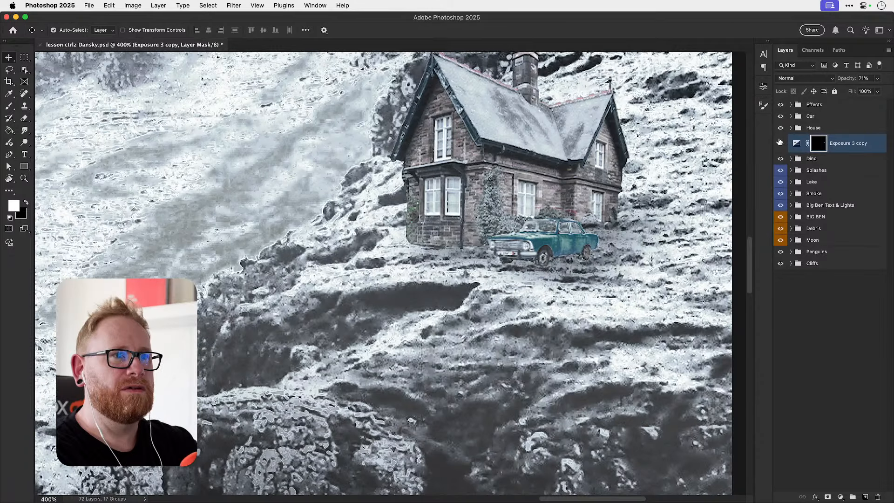
left_click(780, 143)
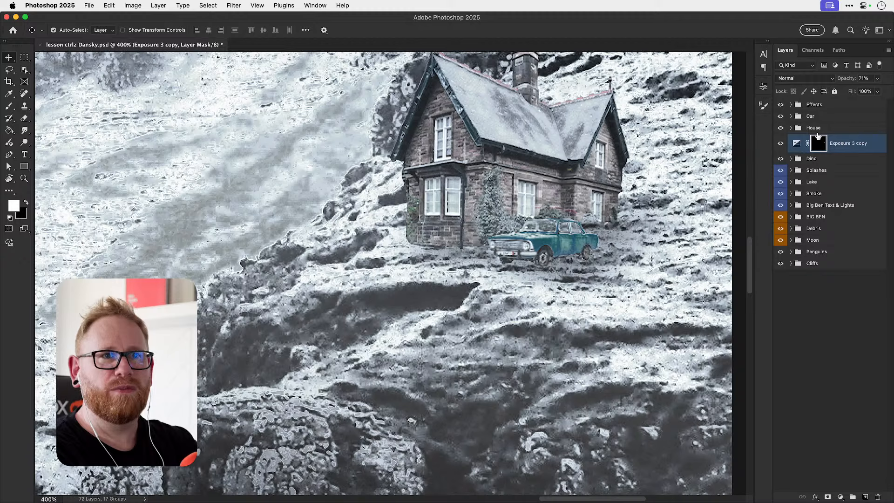
- Group the Car and House groups with the Exposure 3 copy adjustment and name the group Car & House
left_click(814, 120)
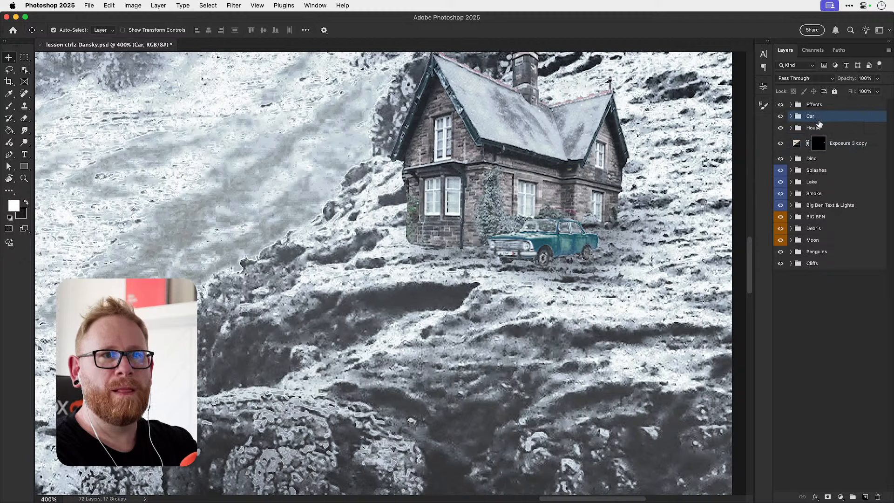
left_click(823, 129, "shift")
left_click(839, 146, "super")
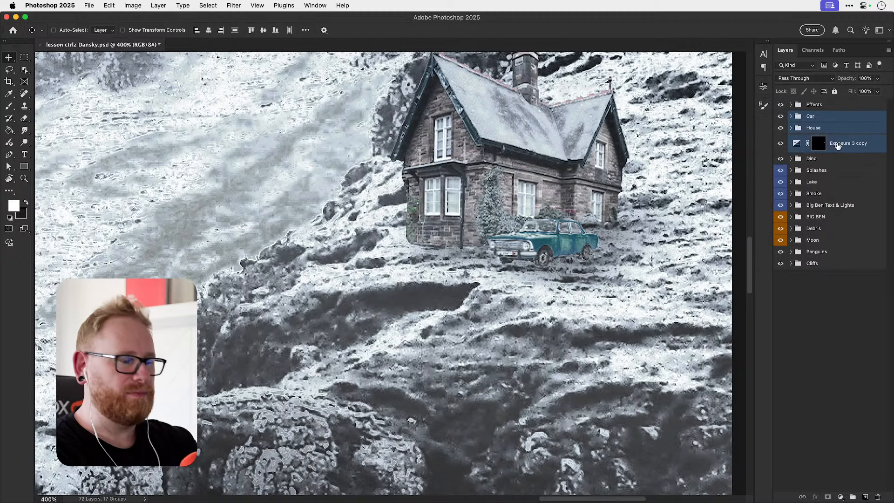
key("super+g")
double_click(808, 118)
type("Car")
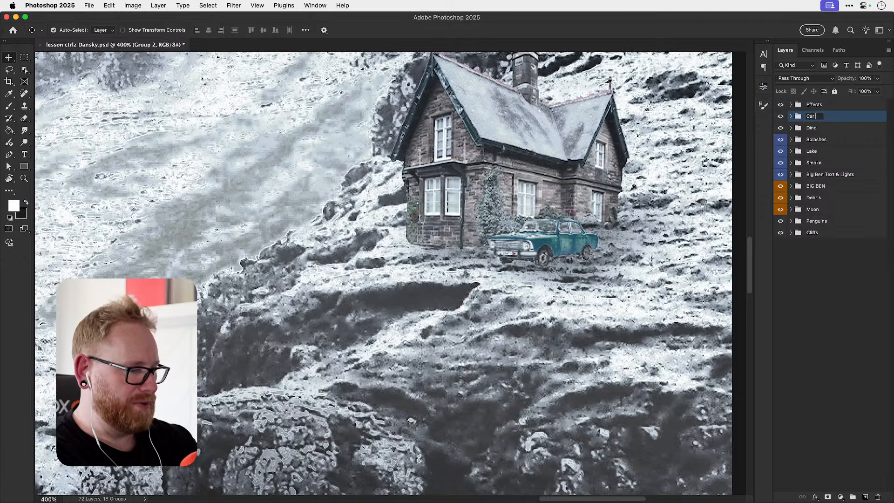
type(" & House")
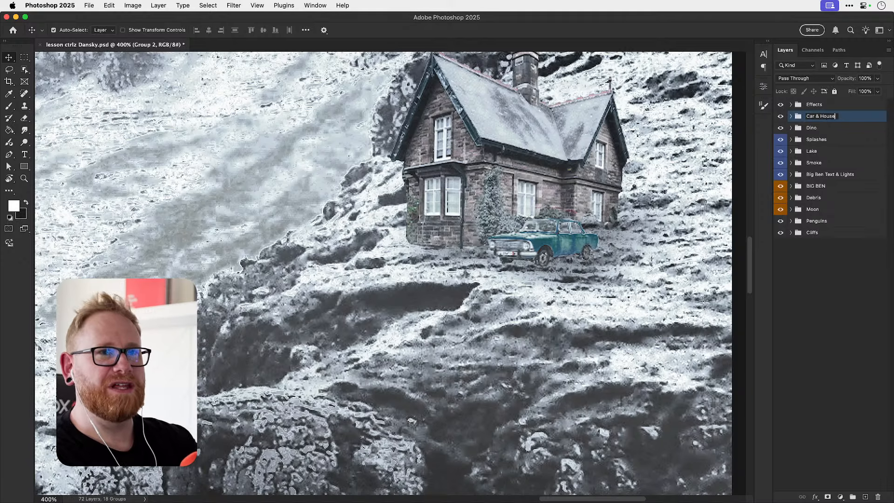
key("Return")
- Fit the whole composite in view and save the document
key("super+minus")
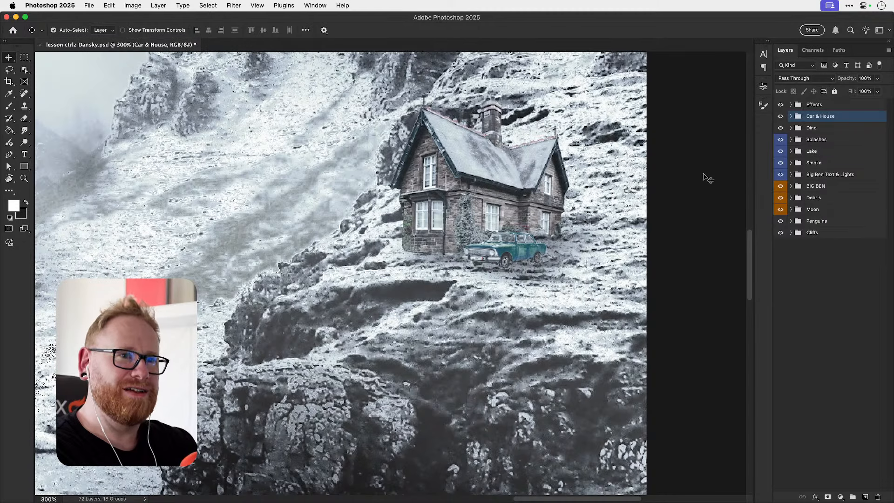
scroll(639, 200, "left", 3)
key("super+0")
key("super+s")
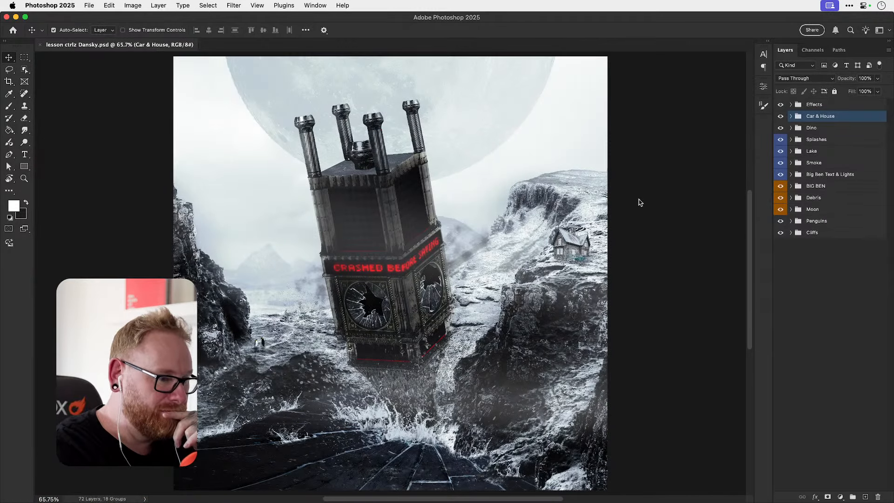
- Expand the Lake group and inspect the source contents of the LAKE_F smart object
left_click(791, 152)
double_click(803, 186)
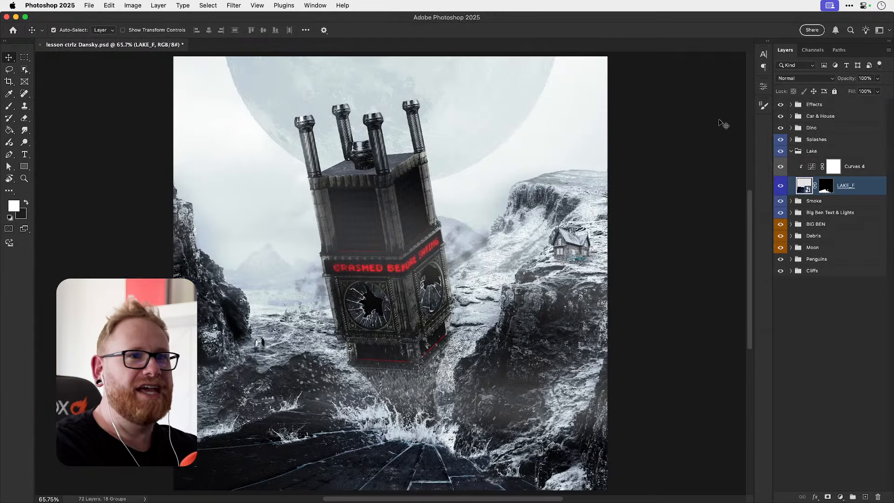
left_click(194, 45)
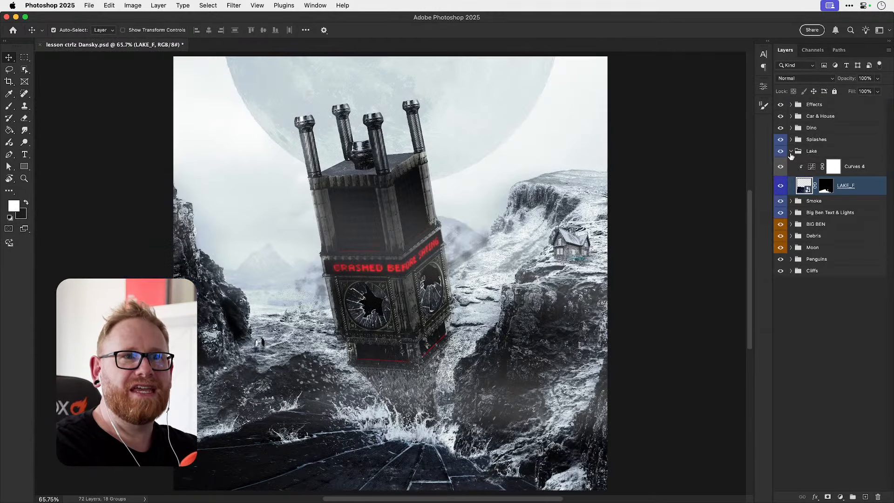
- Collapse the Lake group and inspect the source contents of the debree copy 2 smart object inside the Splashes group
left_click(791, 152)
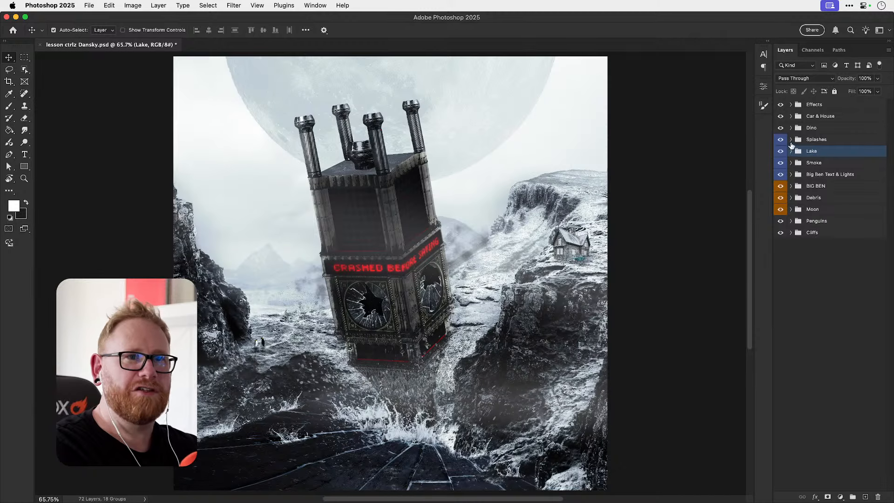
left_click(791, 140)
double_click(803, 215)
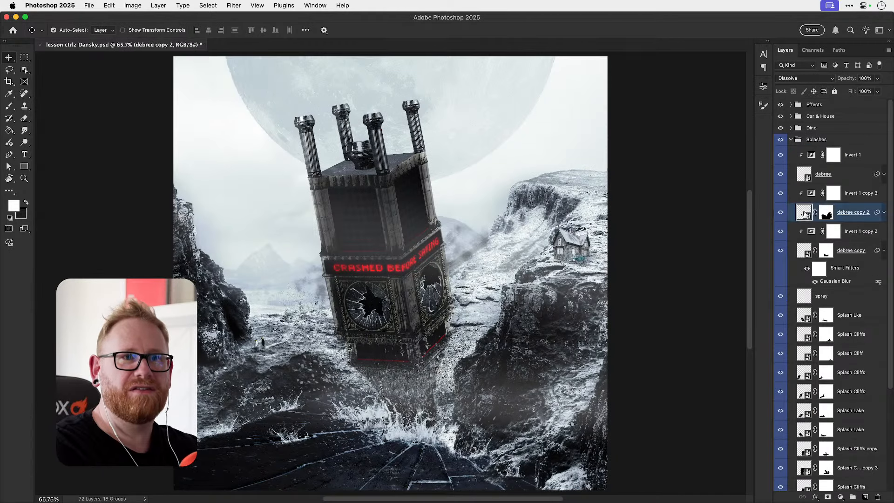
key("super+w")
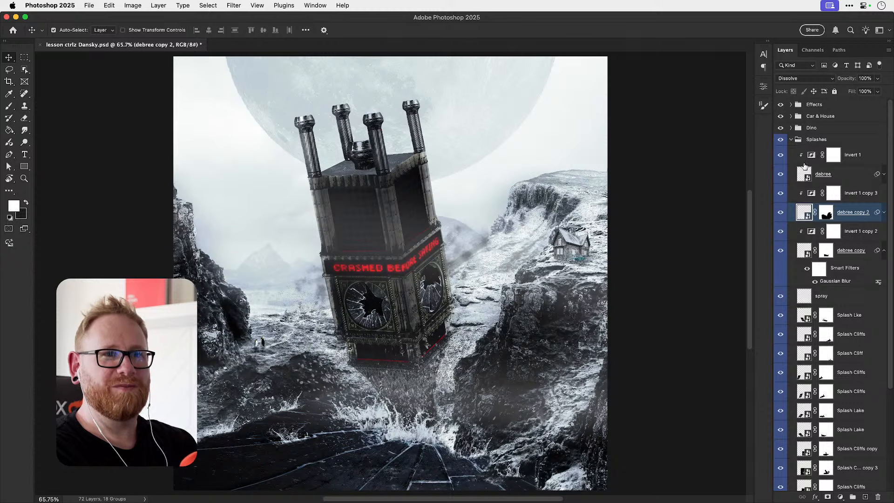
left_click(791, 139)
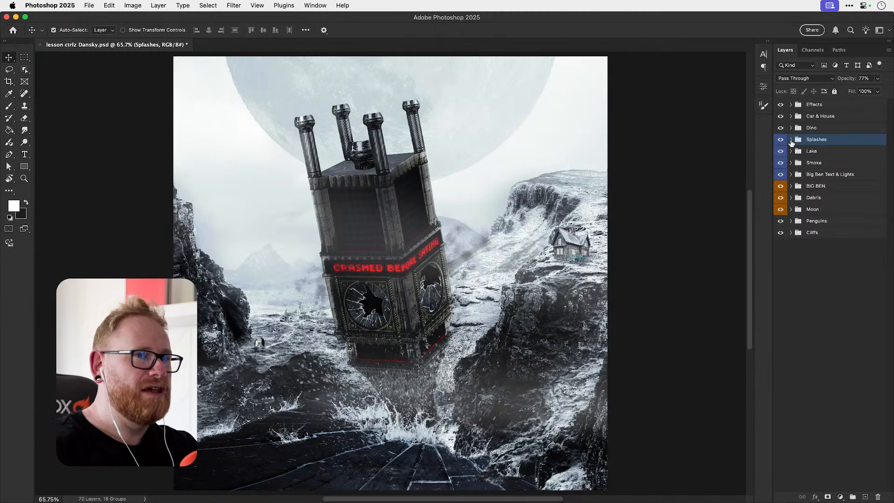
- Hide the Effects group after comparing the composite with and without it, and check the Car & House group by toggling its visibility
left_click(781, 105)
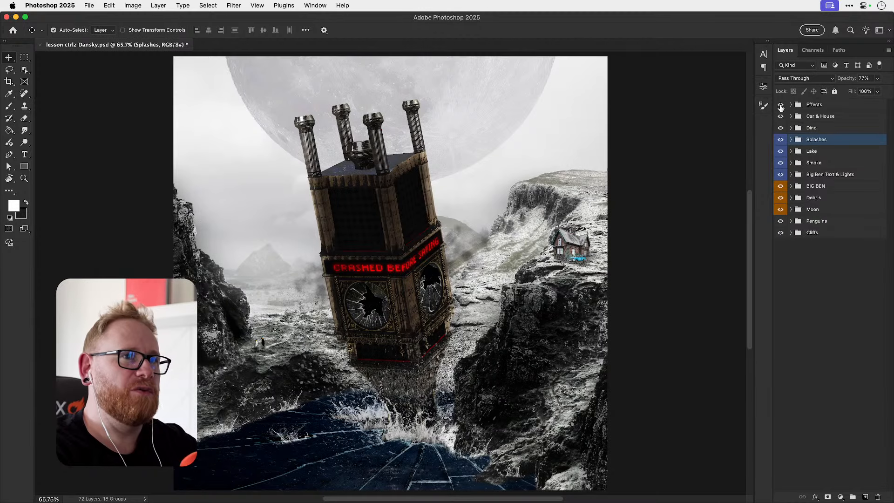
left_click(781, 106)
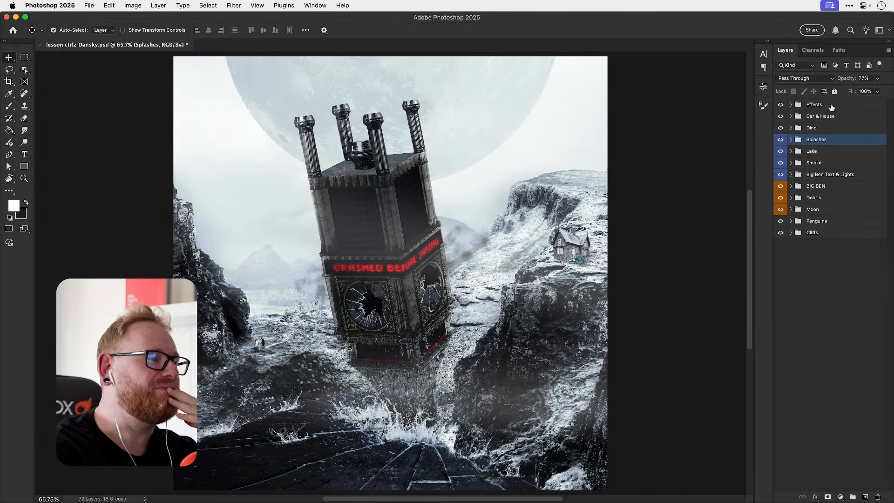
left_click(780, 106)
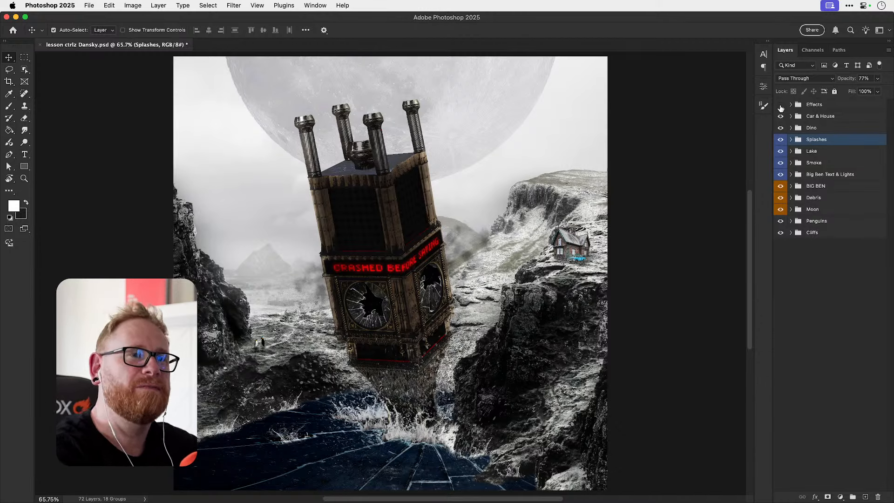
left_click(780, 105)
left_click(781, 116)
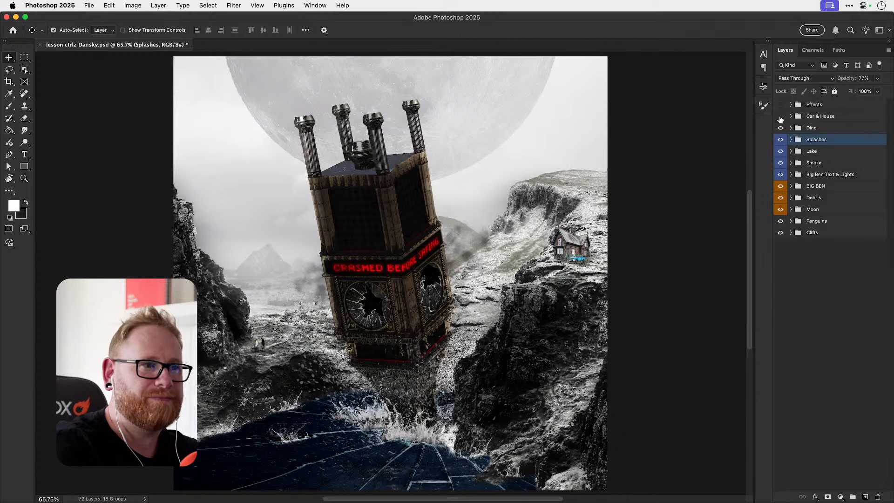
left_click(780, 118)
left_click(781, 117)
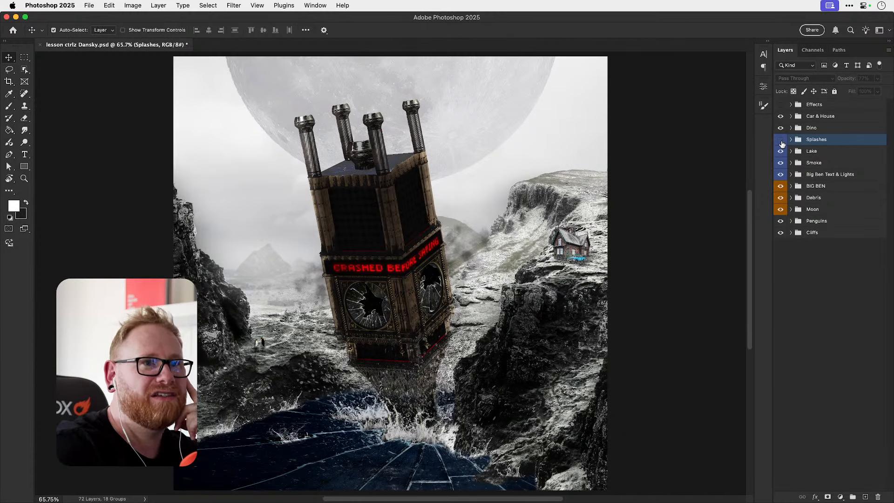
- Hide the Splashes group and keep the Lake group visible beneath it
left_click(780, 140)
left_click(781, 141)
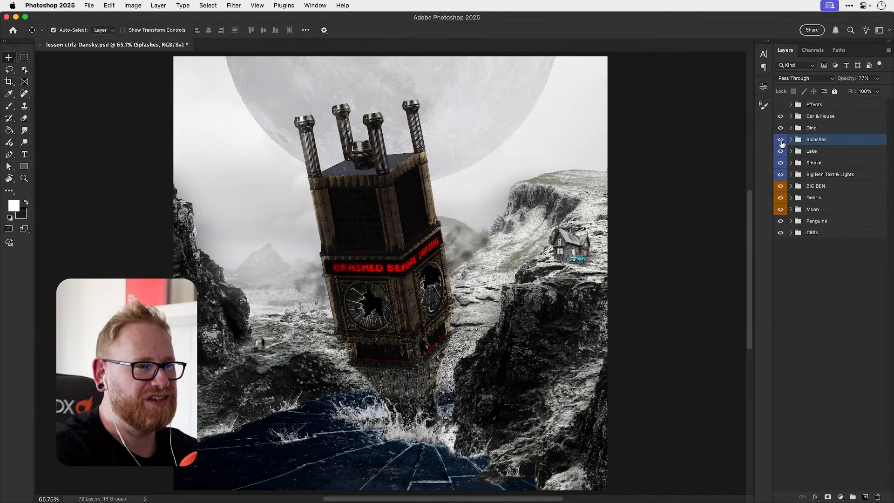
left_click(781, 142)
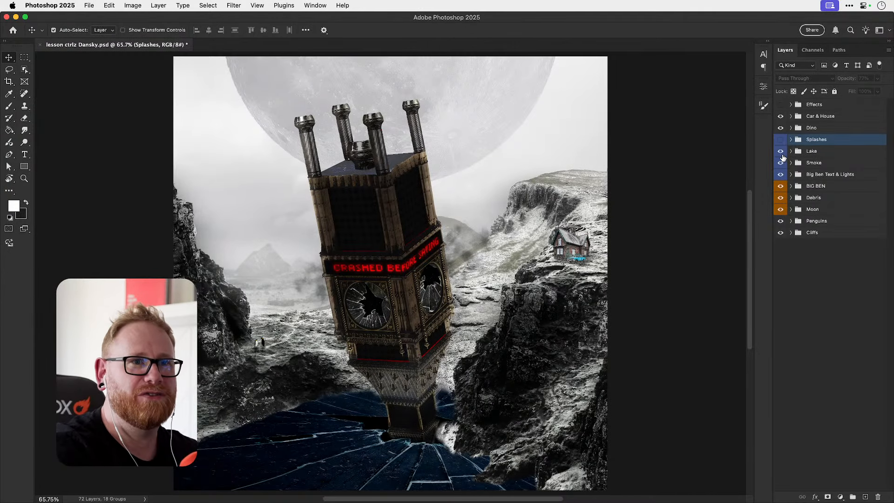
left_click(781, 152)
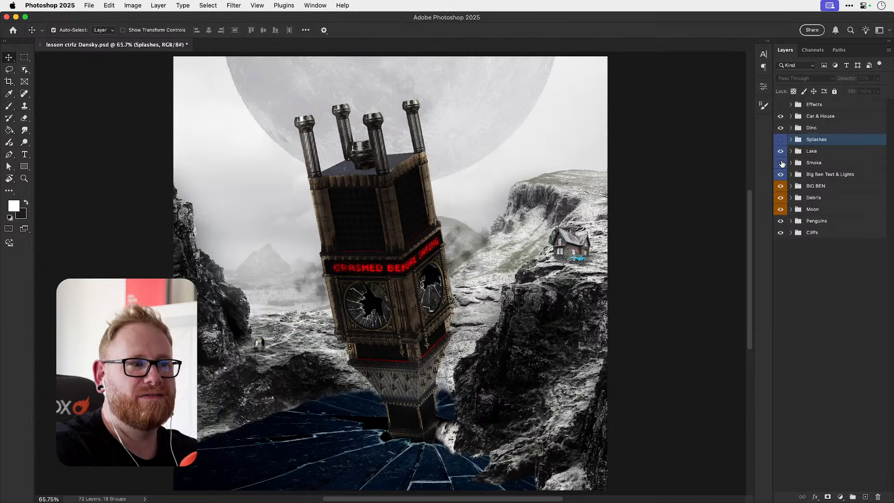
- Hide the Smoke group and the Big Ben Text & Lights group, toggling each to compare its effect
left_click(781, 163)
left_click(781, 163)
left_click(781, 162)
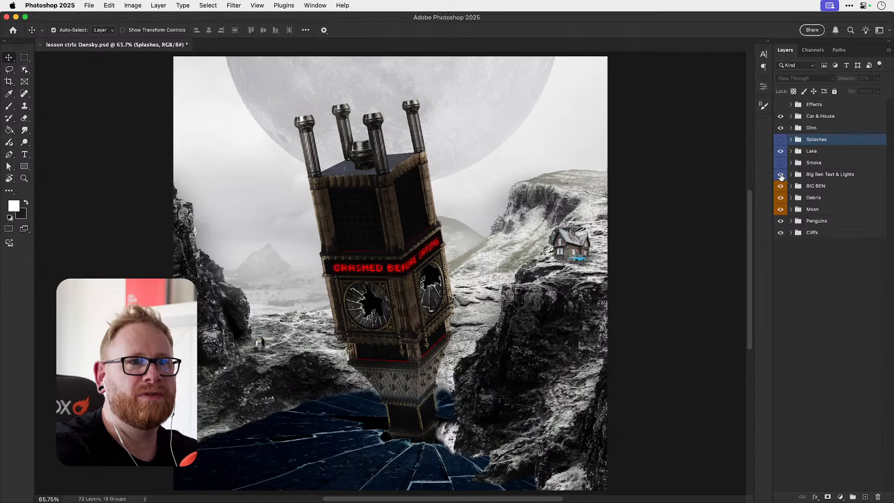
left_click(781, 174)
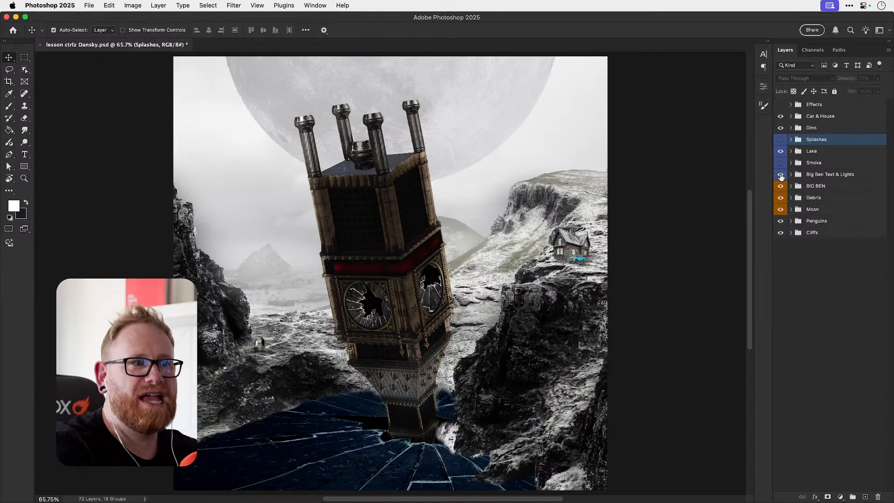
left_click(781, 174)
left_click(781, 175)
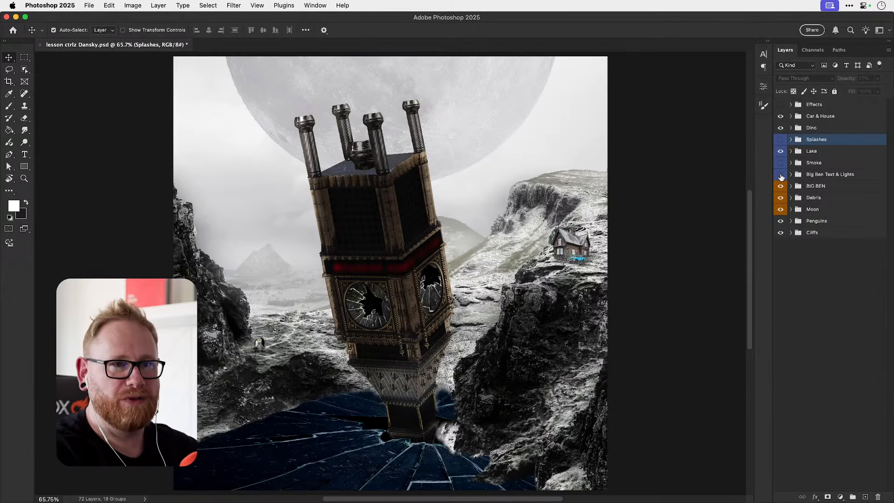
- Hide the Debris group while checking its effect up close around the lower part of the tower
left_click(781, 199)
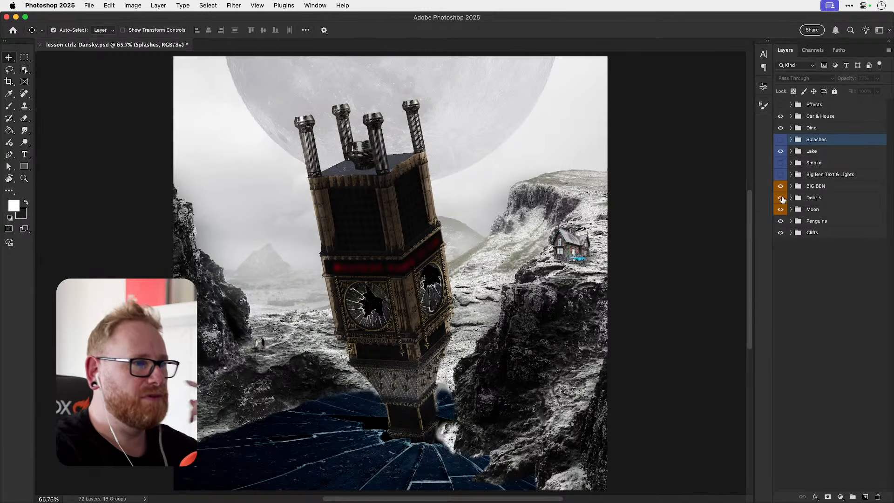
key("z")
left_click(394, 387)
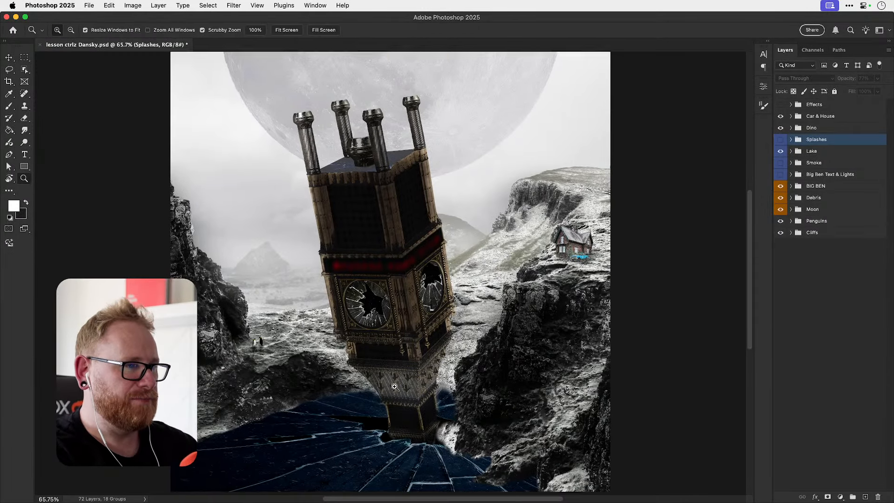
triple_click(394, 387)
key("v")
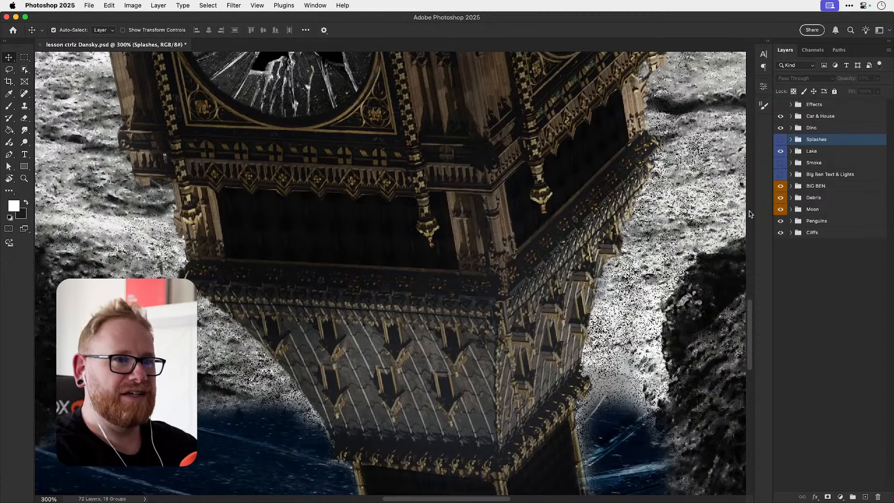
left_click(781, 200)
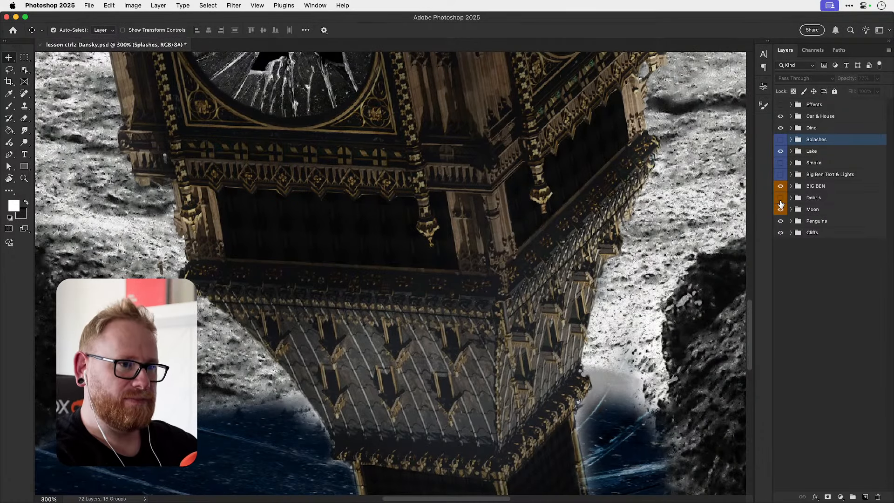
key("super+0")
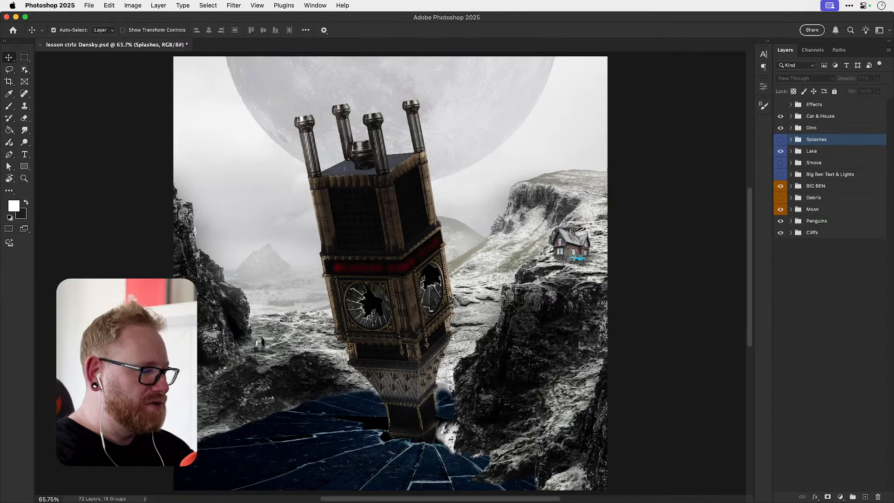
key("super+Tab")
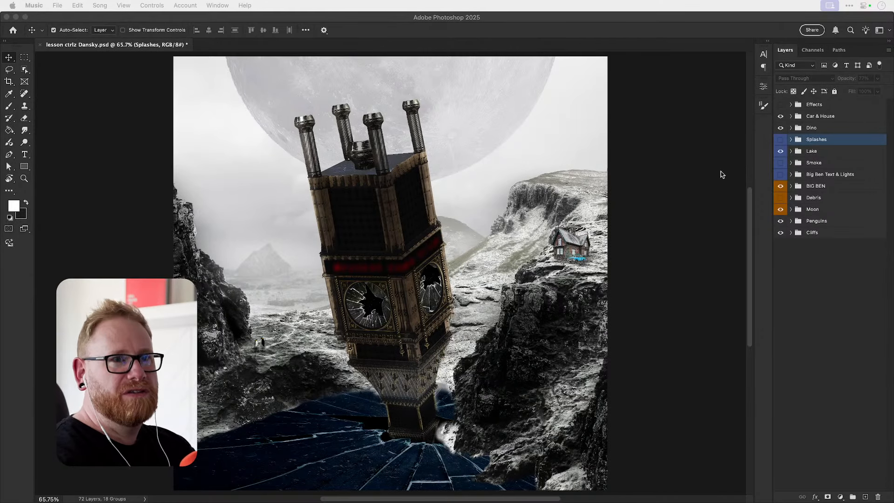
left_click(688, 198)
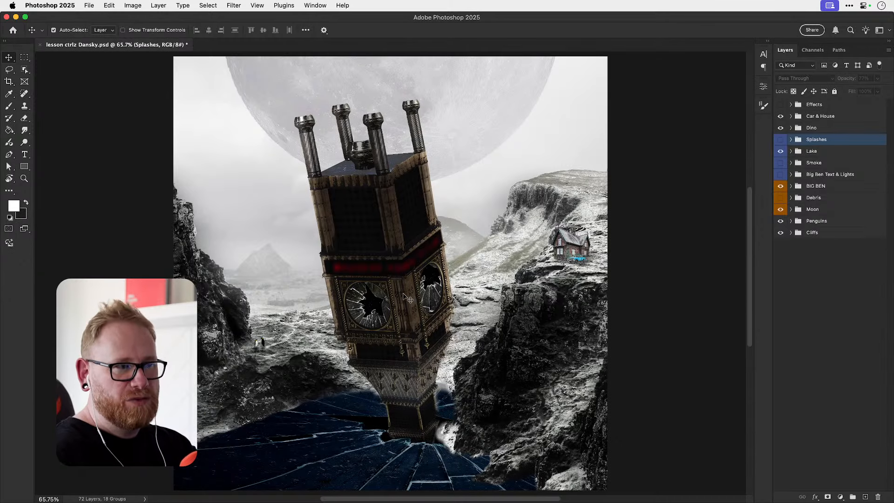
- Examine up close how the house and the blue car blend into the surrounding rocky ground
key("z")
left_click_drag(583, 257, 763, 284)
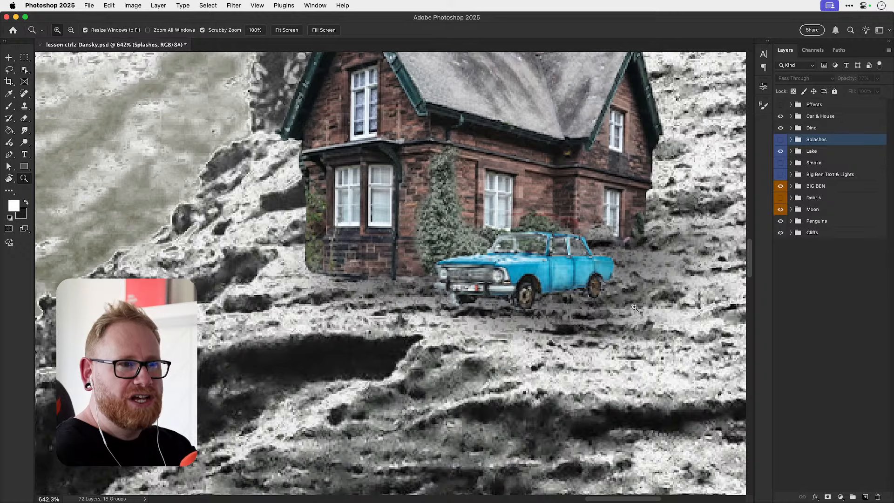
left_click_drag(304, 248, 318, 221)
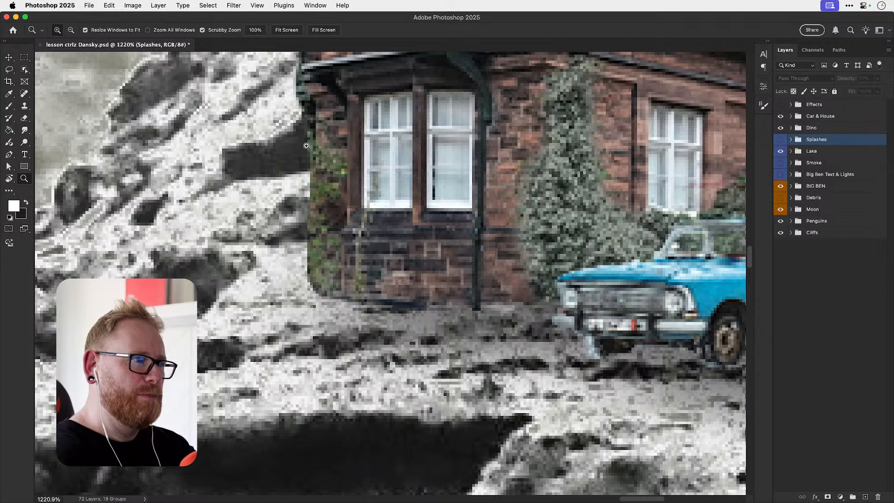
key("v")
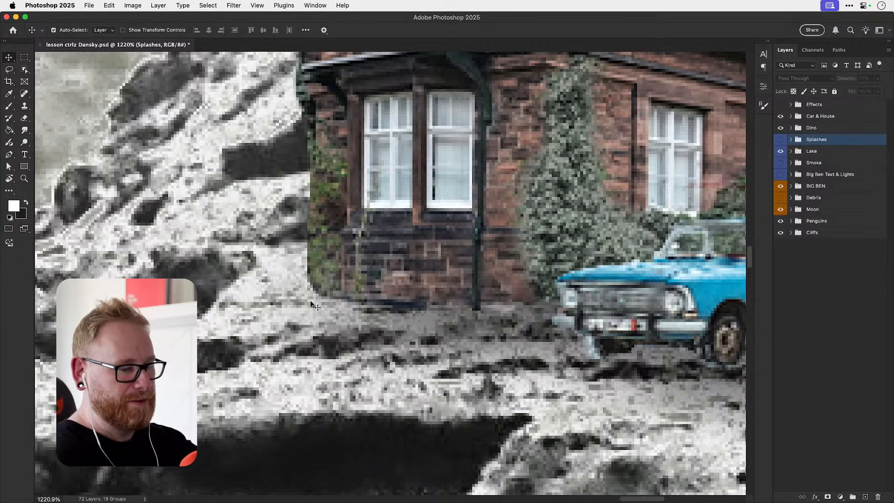
key("super+0")
- Examine up close the two penguins and the dark shadowed area of the cliff beside them
key("z")
left_click_drag(253, 345, 289, 346)
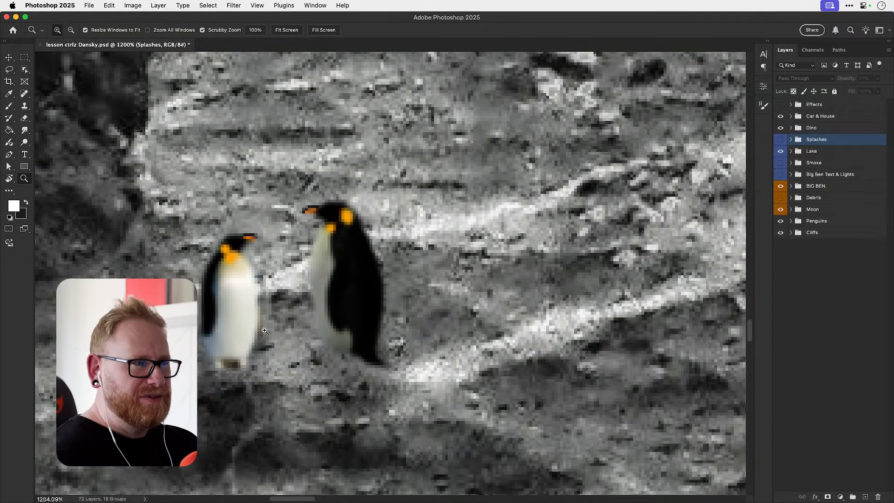
left_click_drag(279, 327, 277, 328)
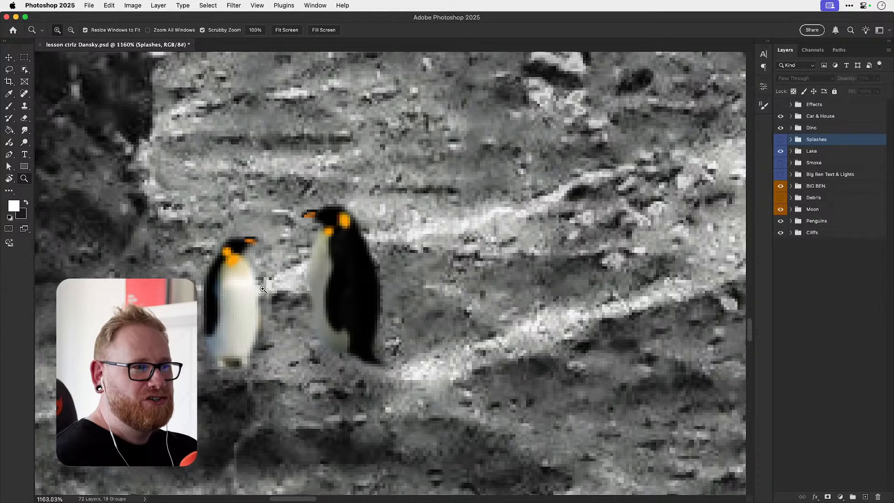
left_click_drag(277, 295, 235, 306)
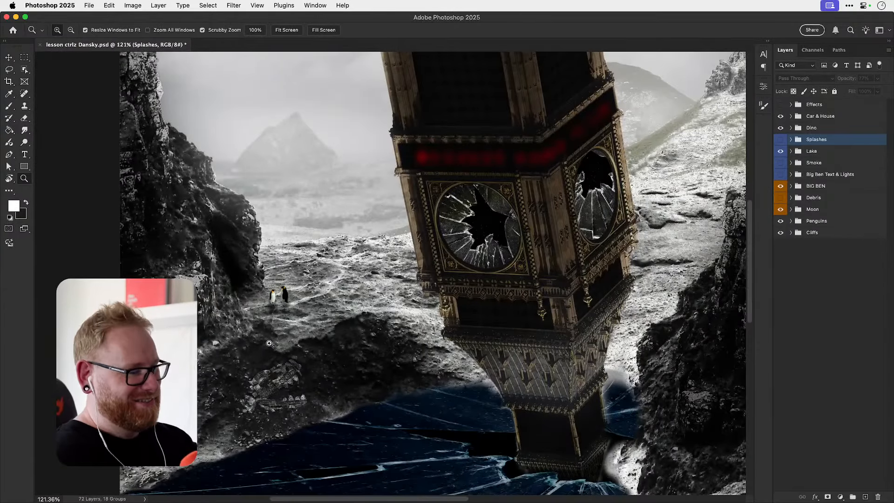
left_click_drag(278, 325, 339, 312)
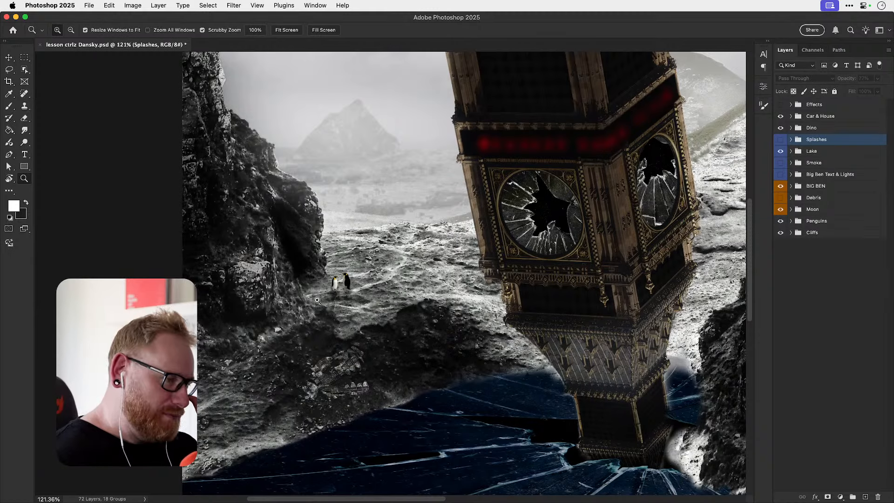
left_click_drag(306, 277, 302, 270)
left_click_drag(271, 225, 292, 233)
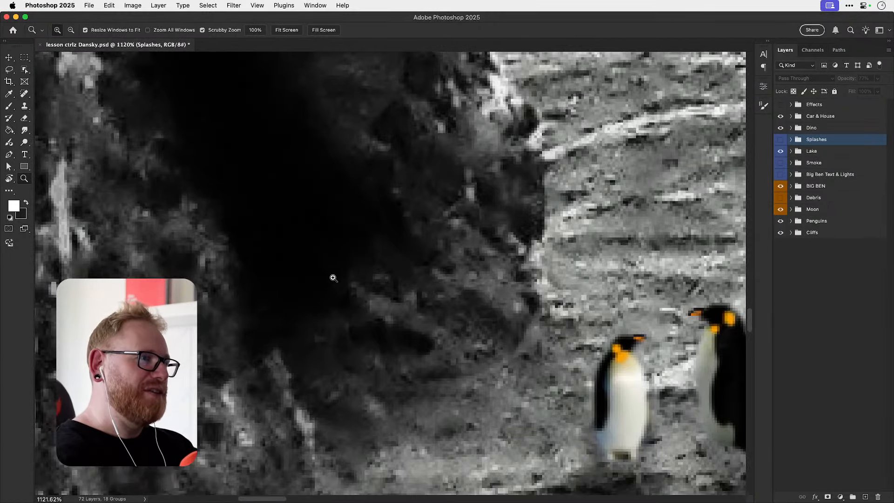
left_click_drag(304, 269, 295, 257)
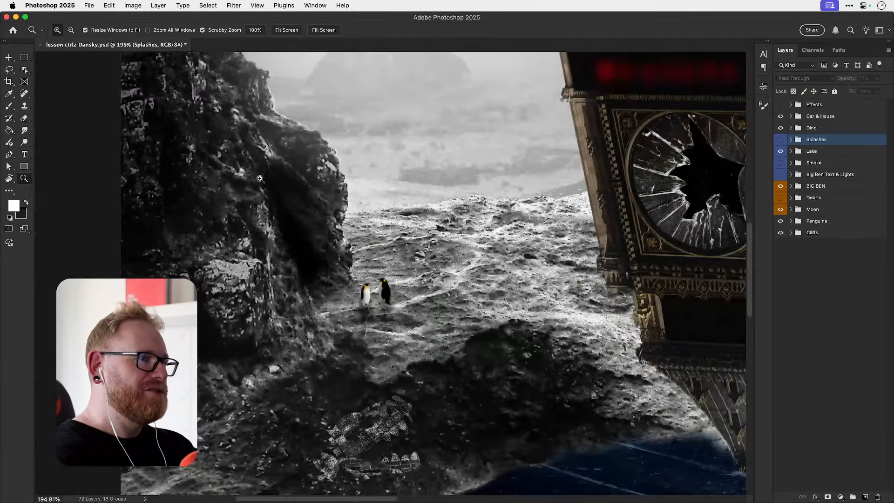
left_click(319, 261)
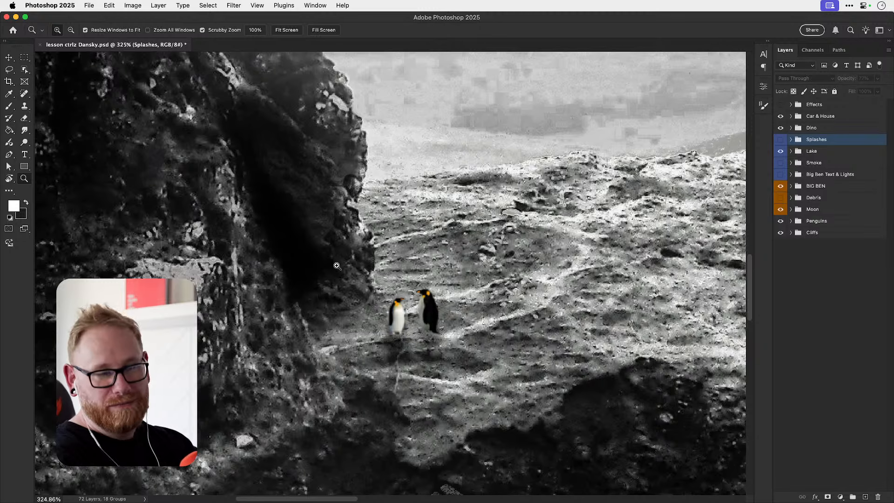
key("v")
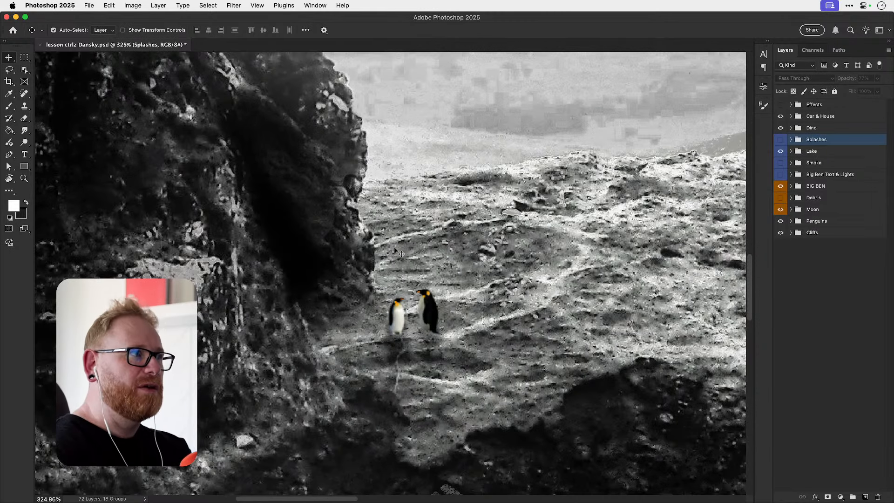
key("super+0")
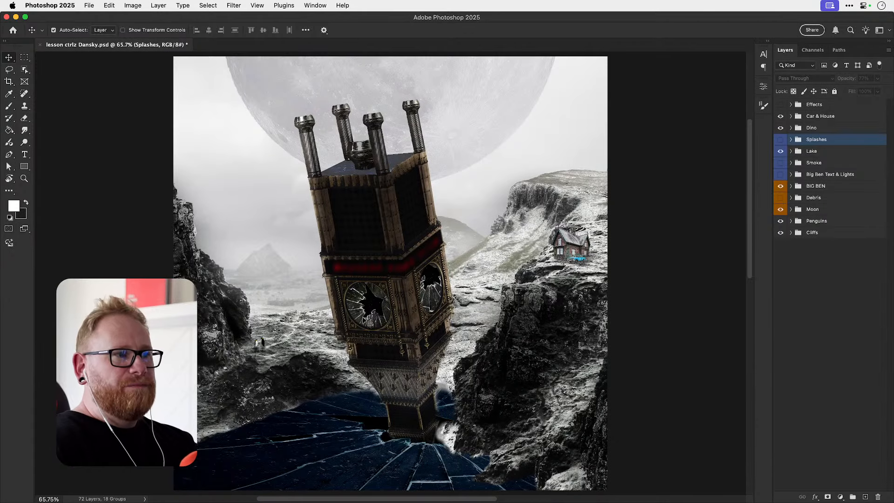
- Add a Hue/Saturation adjustment layer above the Effects group at the top of the layer stack
key("z")
key("v")
left_click(833, 106)
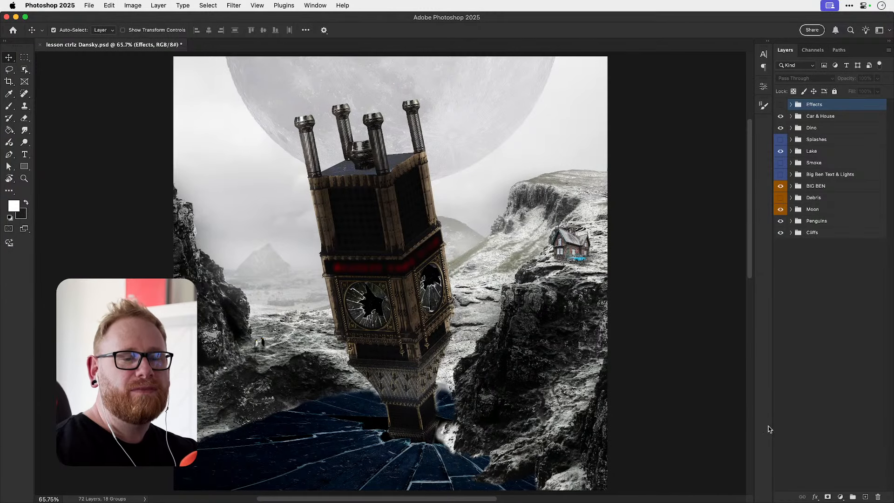
left_click(840, 498)
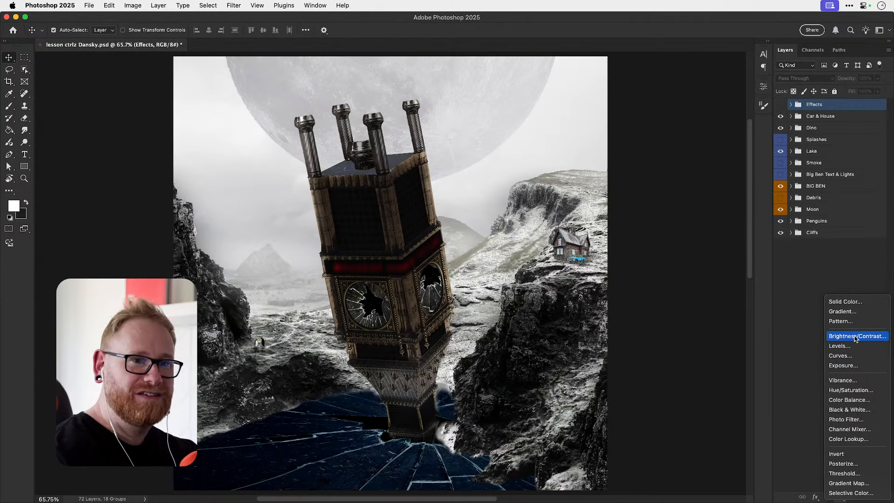
left_click(852, 390)
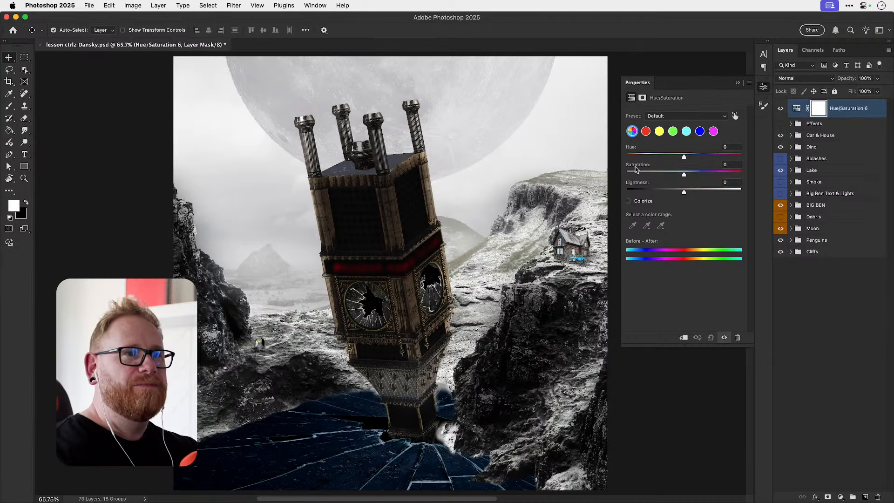
- Set the adjustment layer's saturation to -100 to turn the whole composite greyscale, and collapse its settings
left_click(760, 88)
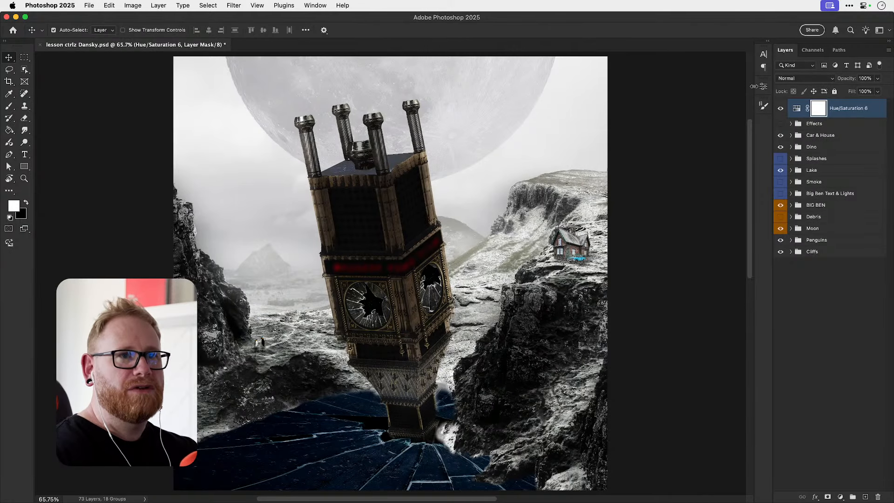
left_click(796, 111)
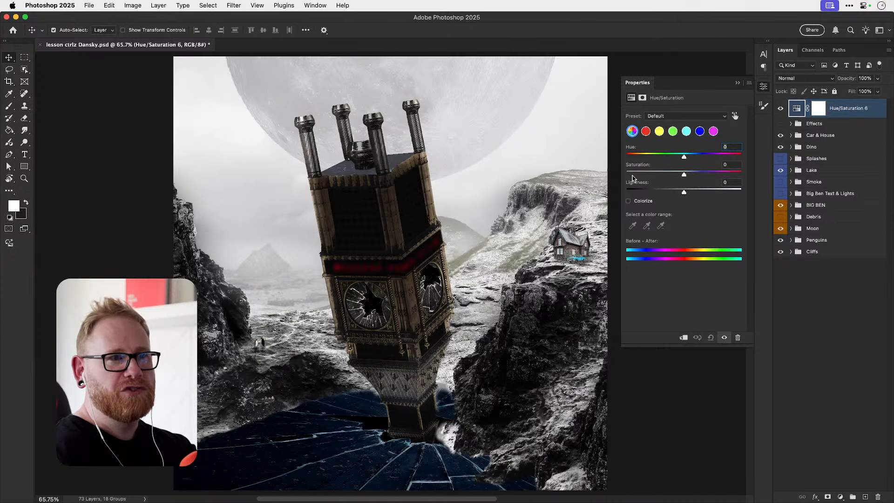
key("super+z")
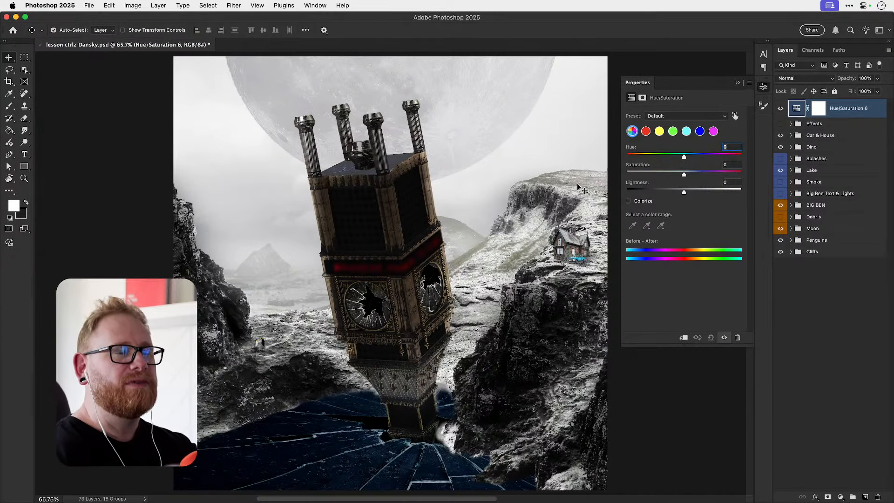
key("super+shift+z")
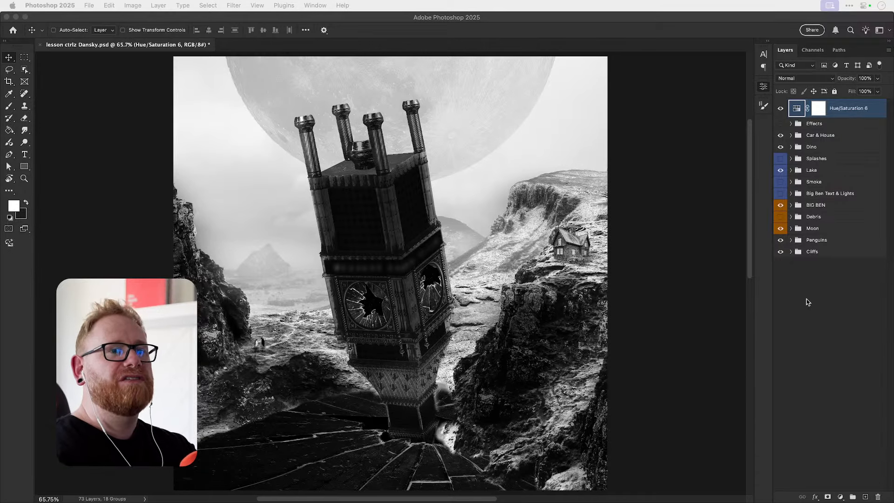
left_click(829, 309)
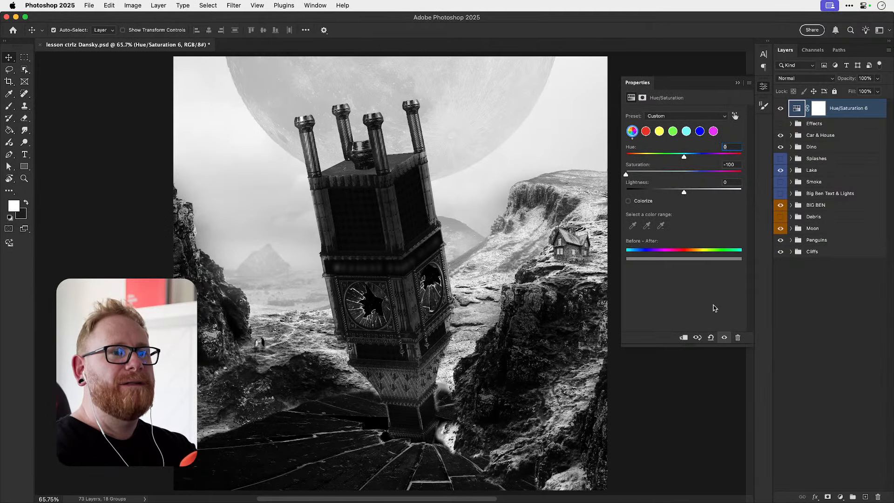
left_click(763, 87)
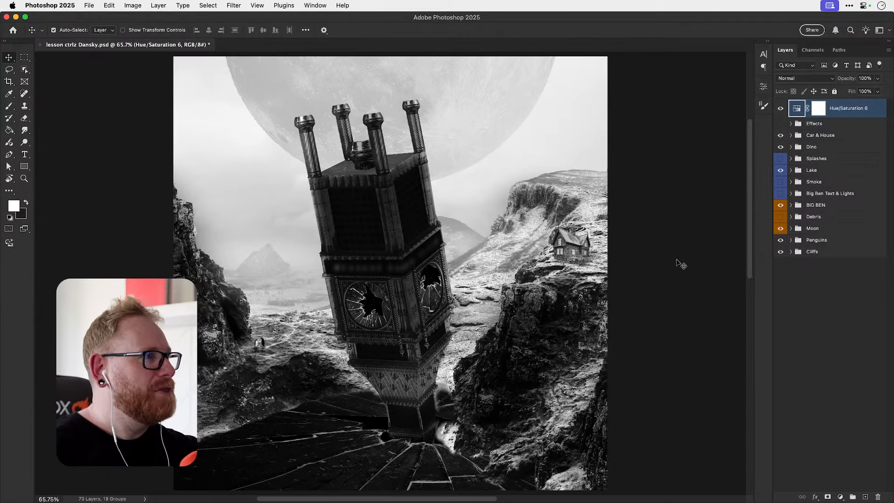
double_click(797, 110)
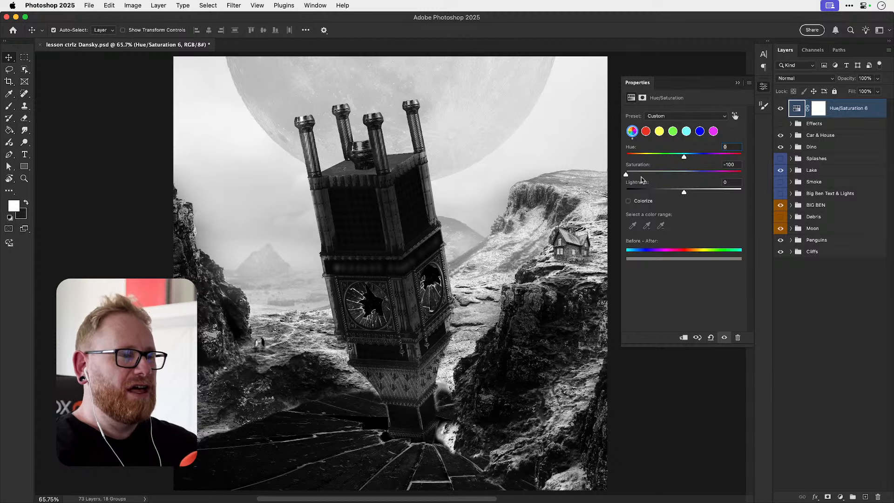
left_click(764, 87)
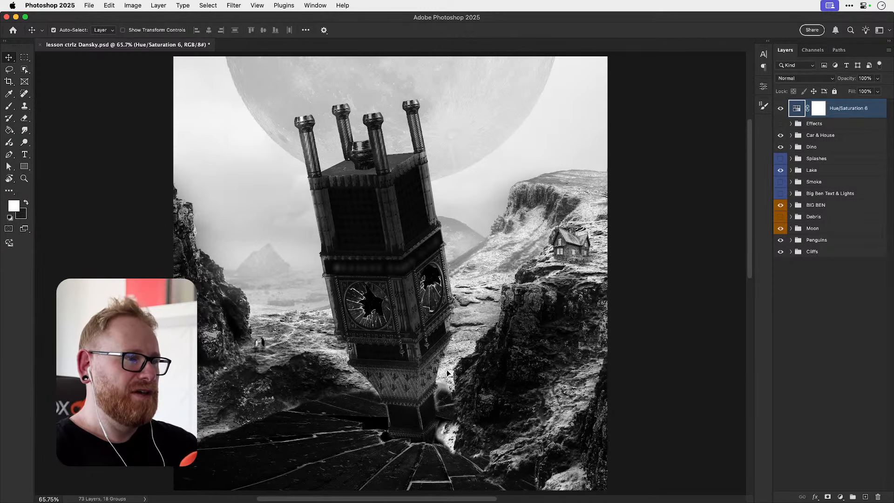
- Examine in greyscale how the tower's tones compare with the moon, sky and distant hills behind it
key("z")
left_click_drag(401, 298, 420, 283)
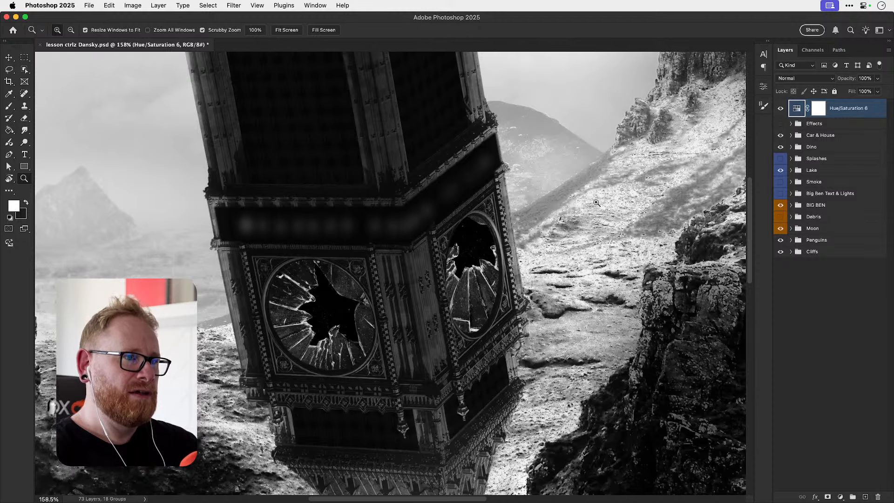
left_click_drag(544, 144, 535, 264)
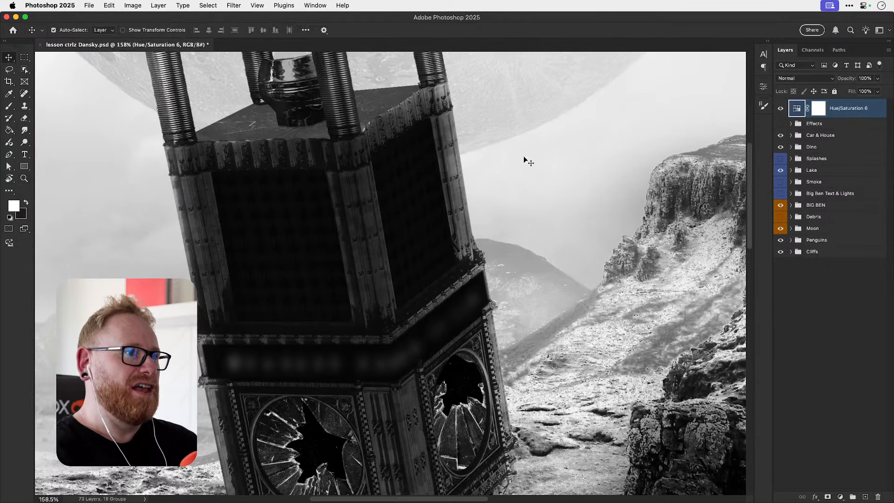
key("v")
key("super+0")
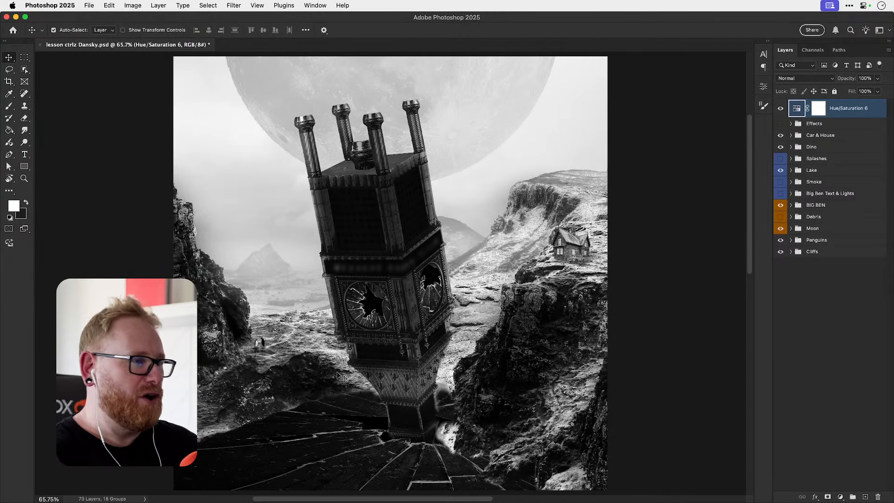
left_click_drag(329, 388, 355, 364)
left_click_drag(439, 369, 424, 377)
key("z")
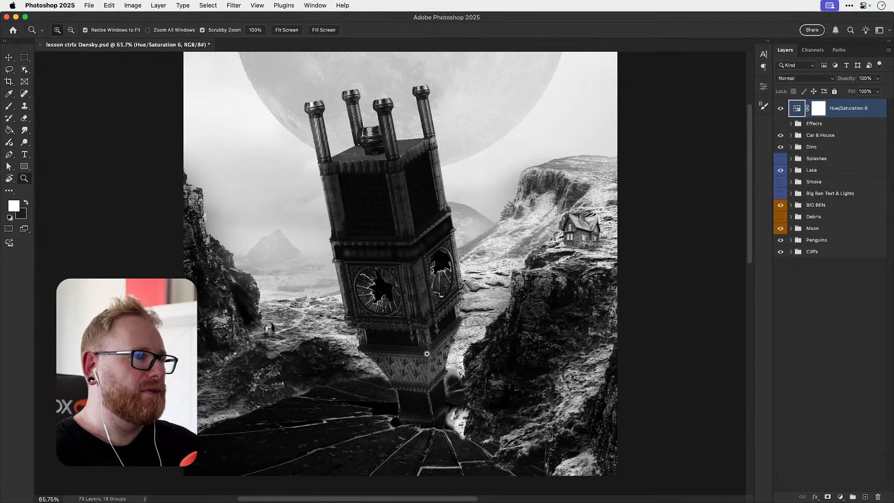
left_click_drag(421, 349, 430, 349)
key("v")
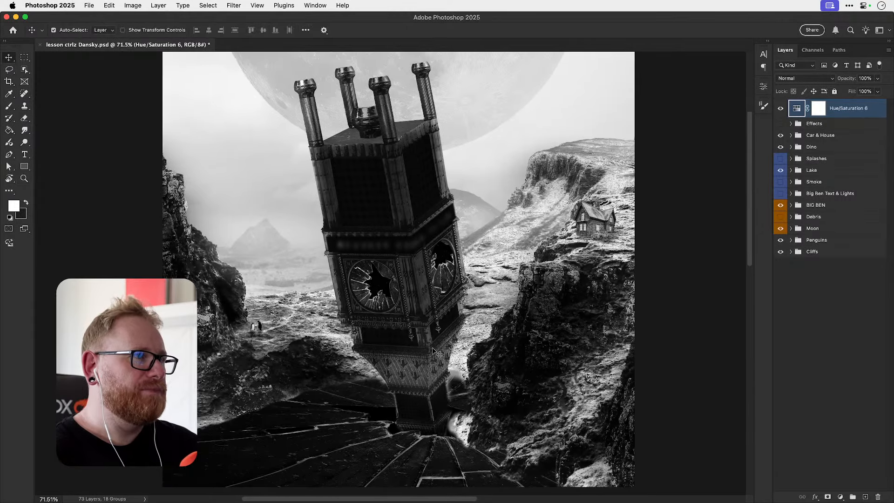
left_click_drag(396, 255, 399, 274)
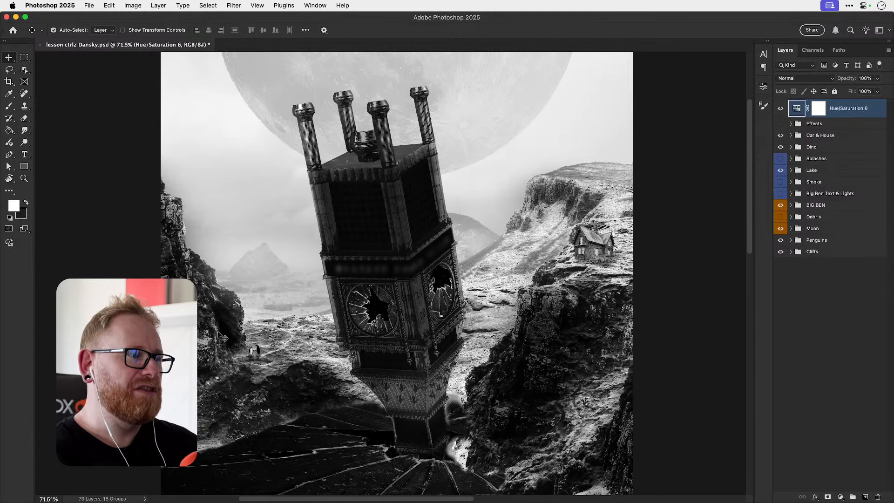
- Examine the greyscale tones from the cliff and penguins down across the cracked lake to the bright patch beside the tower's base
key("z")
left_click_drag(198, 345, 227, 343)
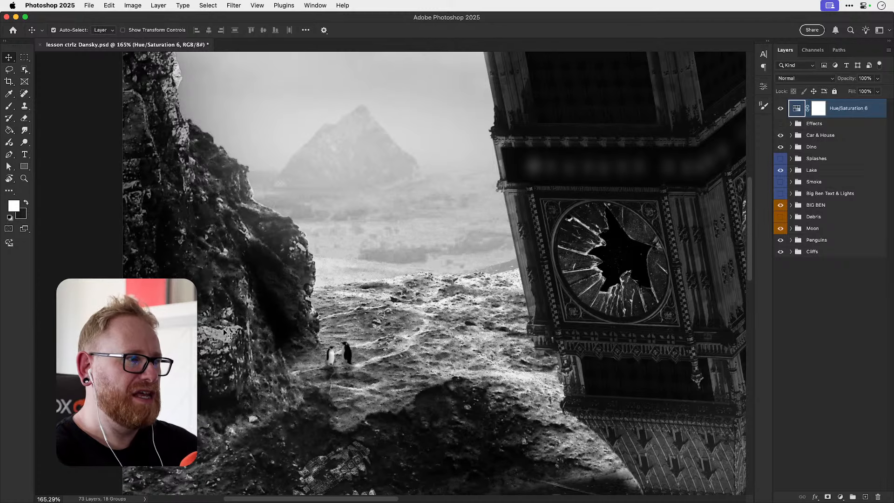
left_click_drag(274, 338, 284, 255)
left_click_drag(300, 312, 259, 244)
left_click_drag(335, 324, 268, 223)
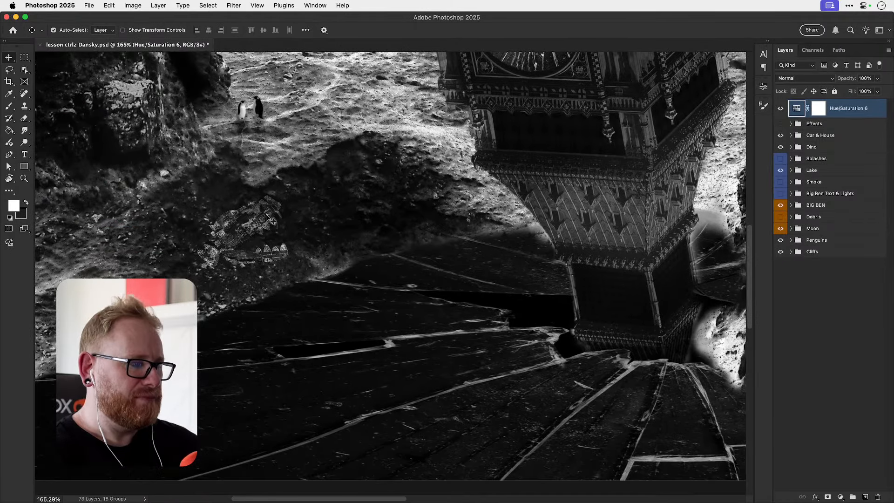
key("super+1")
scroll(411, 281, "right", 2)
scroll(412, 281, "up", 1)
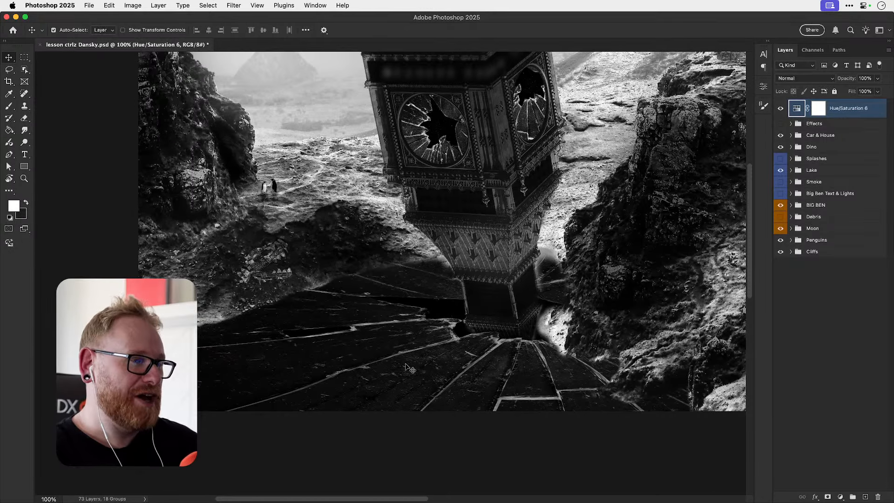
scroll(393, 371, "right", 3)
scroll(393, 372, "up", 1)
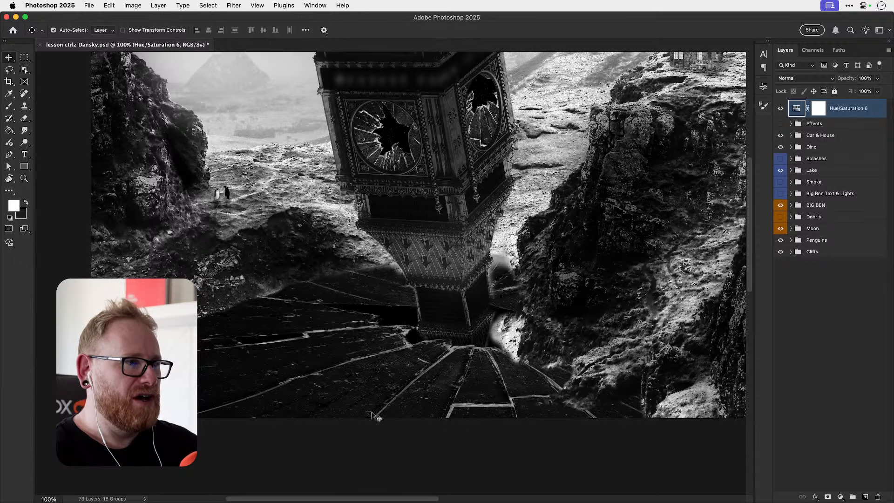
scroll(511, 383, "right", 3)
scroll(510, 383, "down", 1)
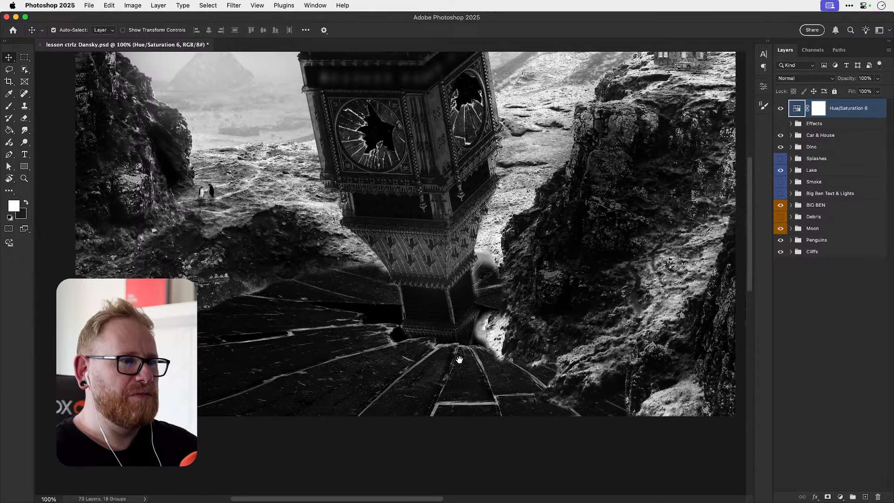
key("z")
left_click_drag(436, 344, 495, 301)
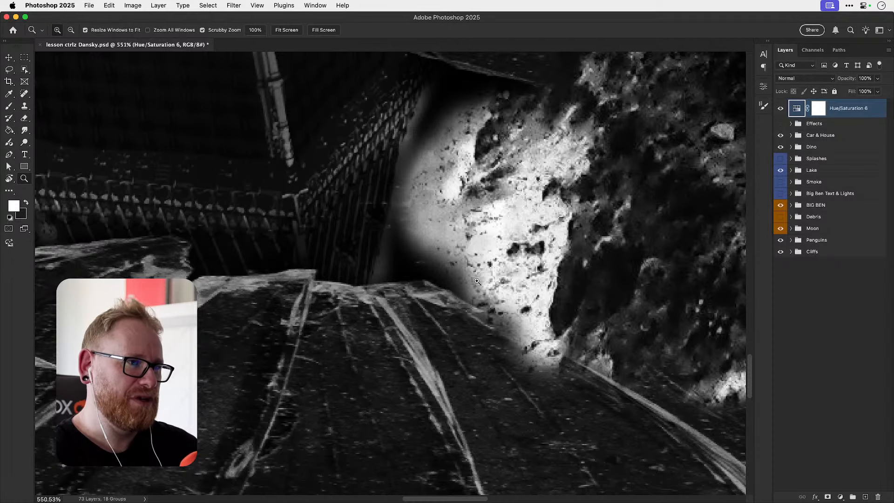
key("super+0")
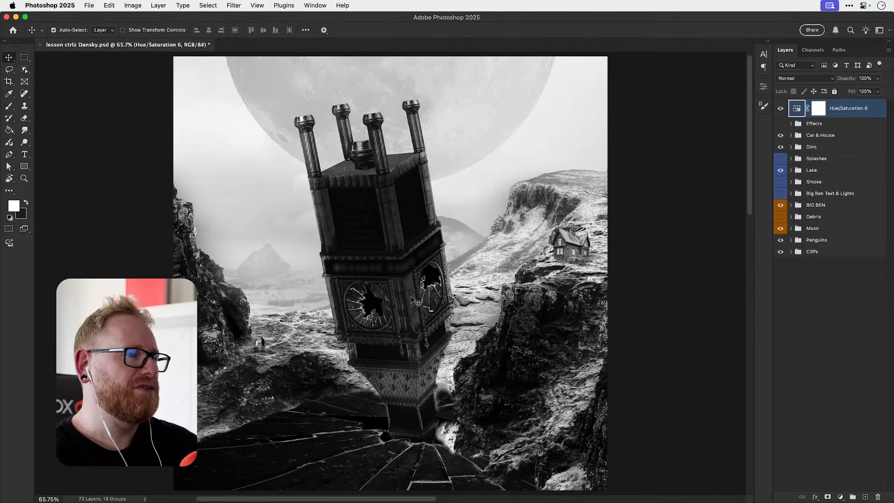
- Examine the greyscale contrast along the tower, from its upper section and clock faces down to the tapered patterned section
left_click_drag(390, 311, 406, 310)
left_click_drag(432, 397, 424, 342)
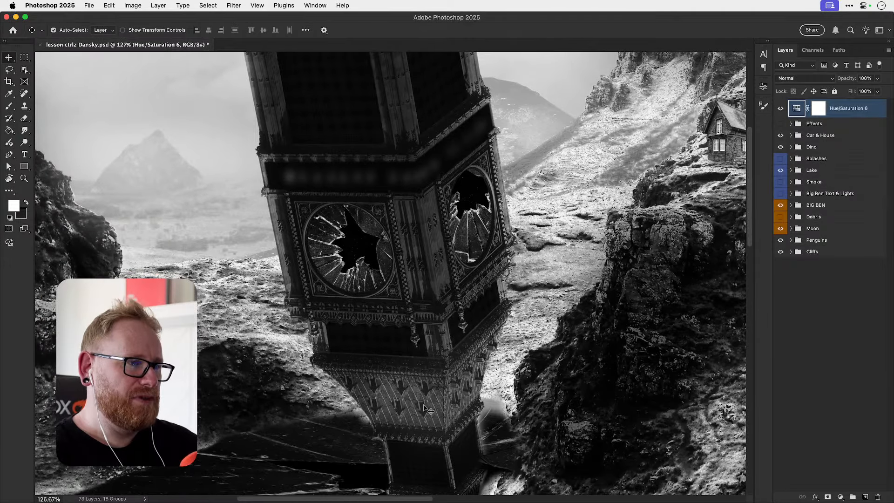
left_click_drag(389, 150, 420, 207)
key("super+space")
left_click_drag(401, 281, 440, 269)
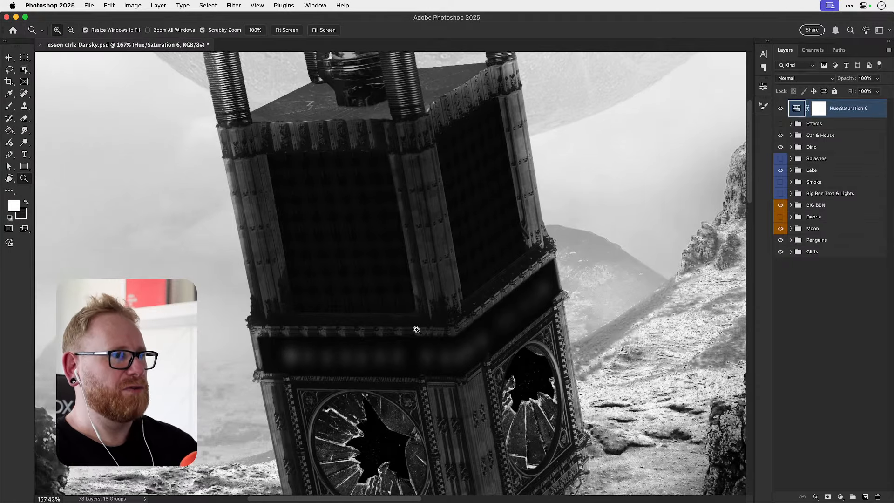
scroll(417, 330, "down", 6)
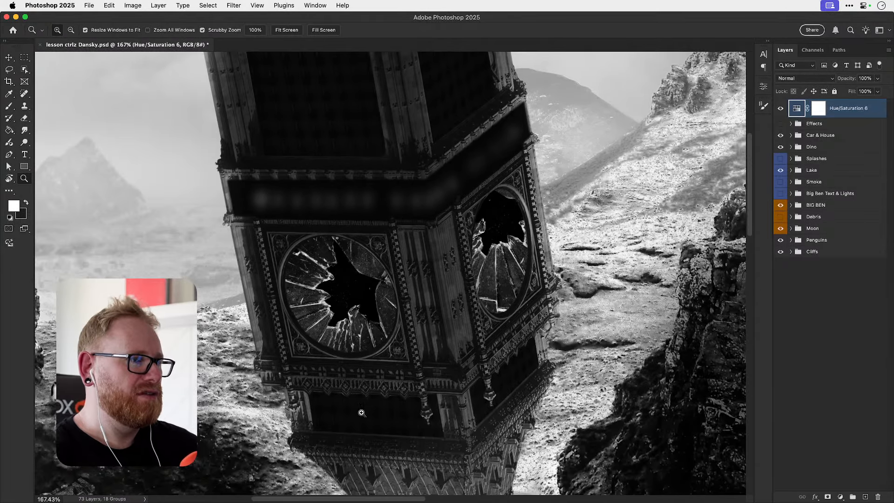
left_click_drag(438, 388, 385, 281)
left_click_drag(380, 413, 383, 266)
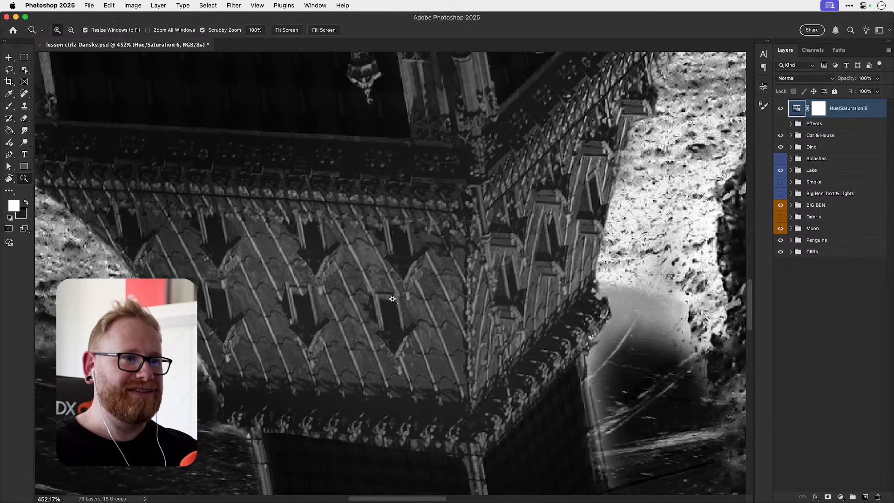
key("super+0")
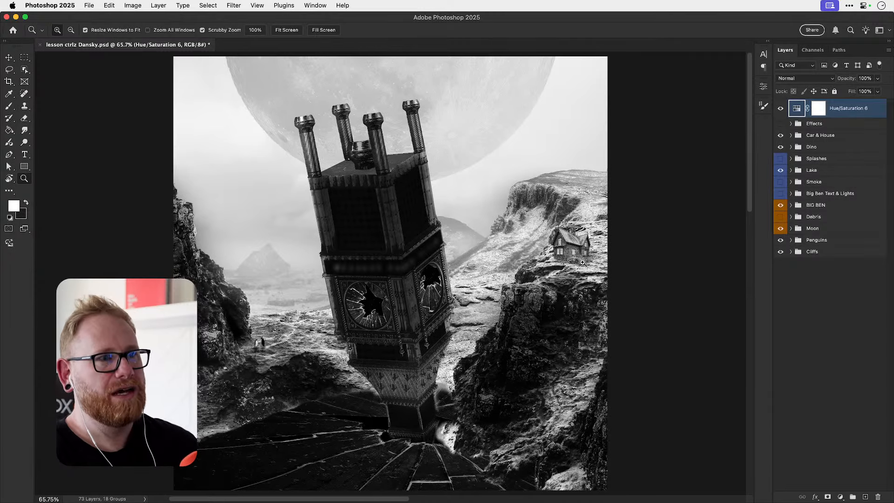
- Examine up close how the greyscale tones of the house and car match the rocky hillside around them
left_click_drag(582, 262, 627, 264)
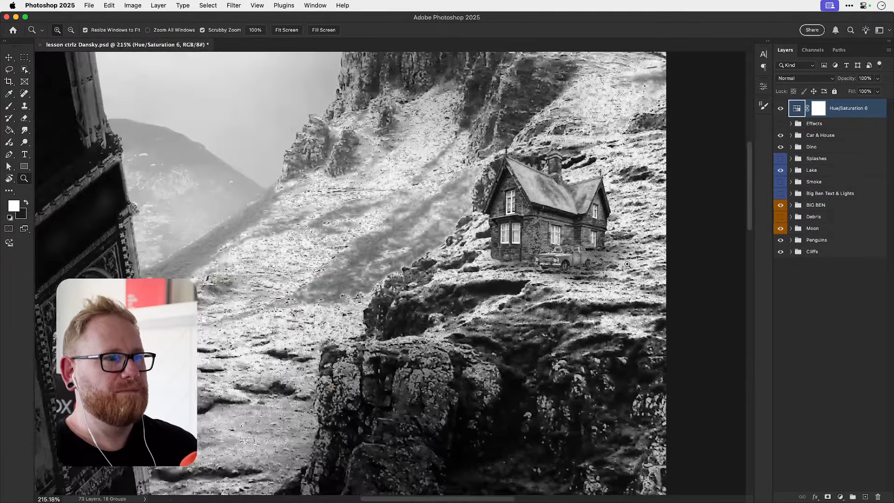
left_click_drag(529, 254, 500, 249)
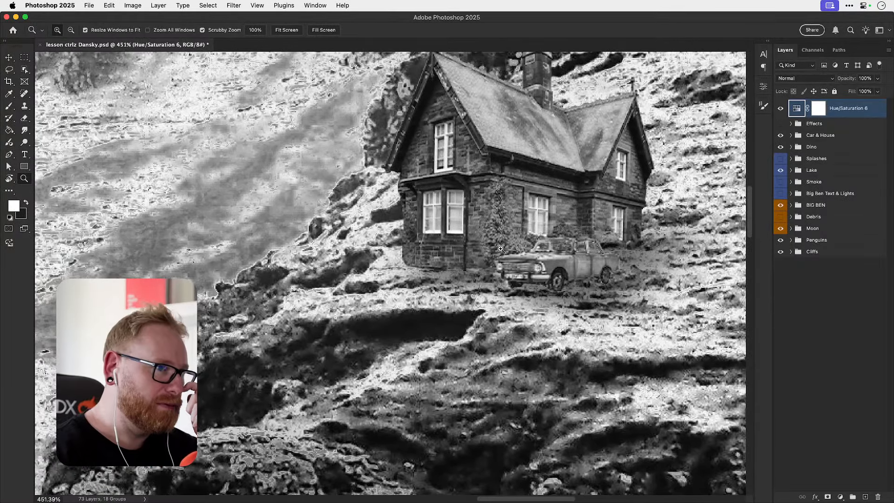
left_click_drag(499, 287, 533, 274)
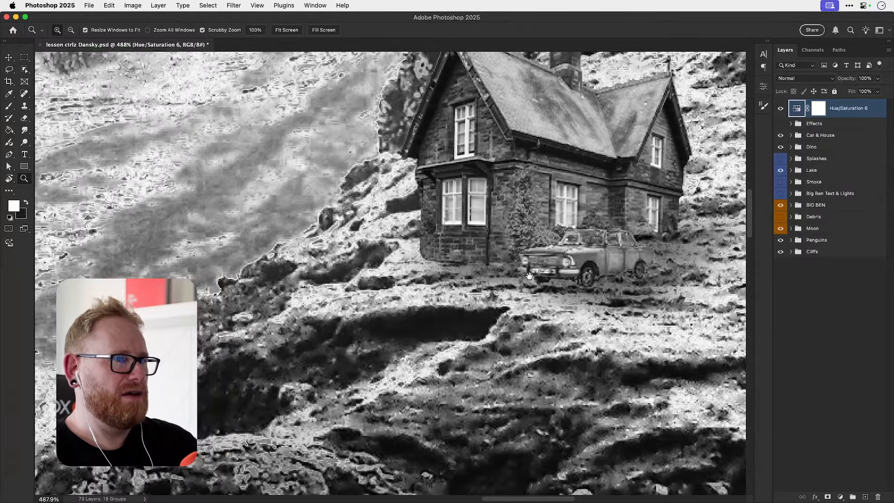
key("v")
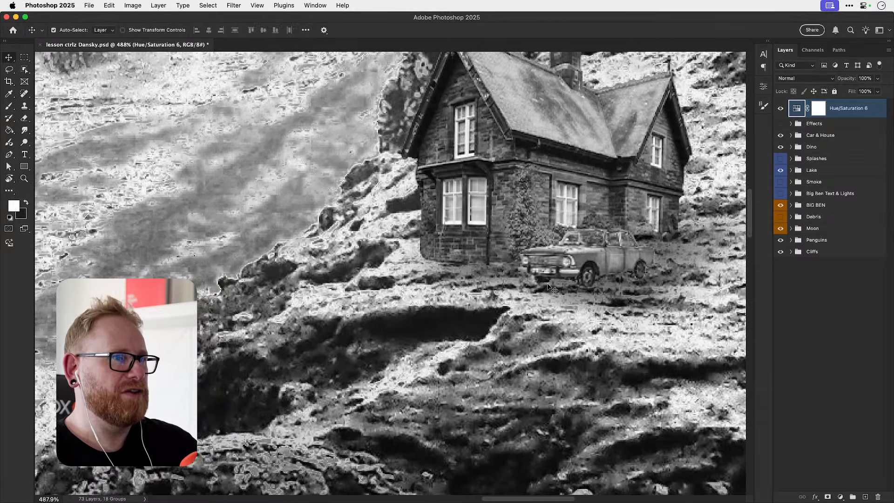
key("super+minus")
key("super+minus")
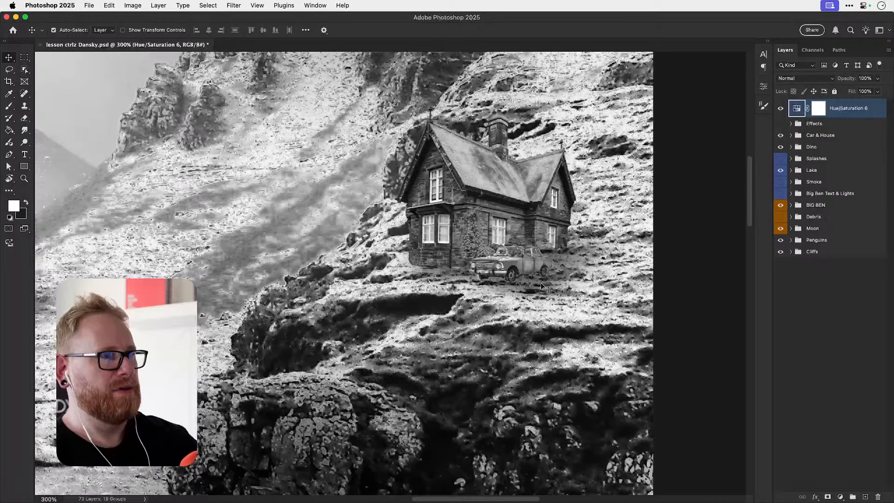
key("super+plus")
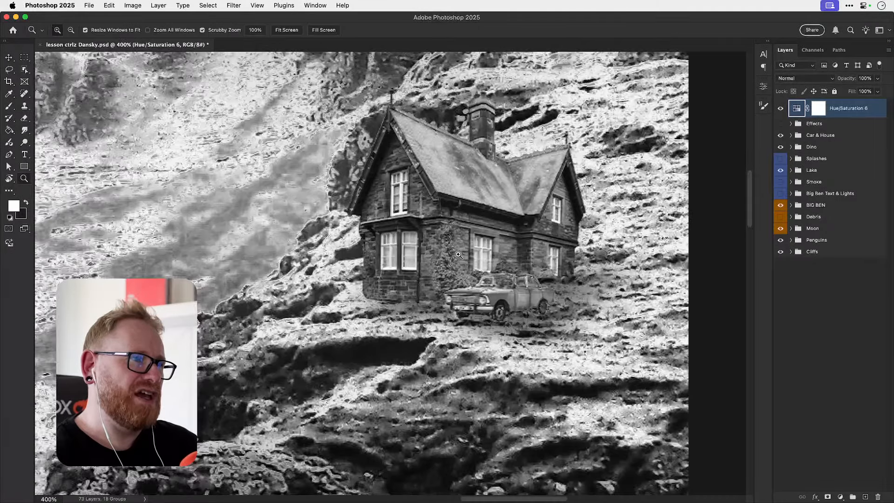
- Add a Curves adjustment clipped to the HOUSE layer, with shadows at input 50, output 41 and highlights at input 167, output 173
left_click(437, 255)
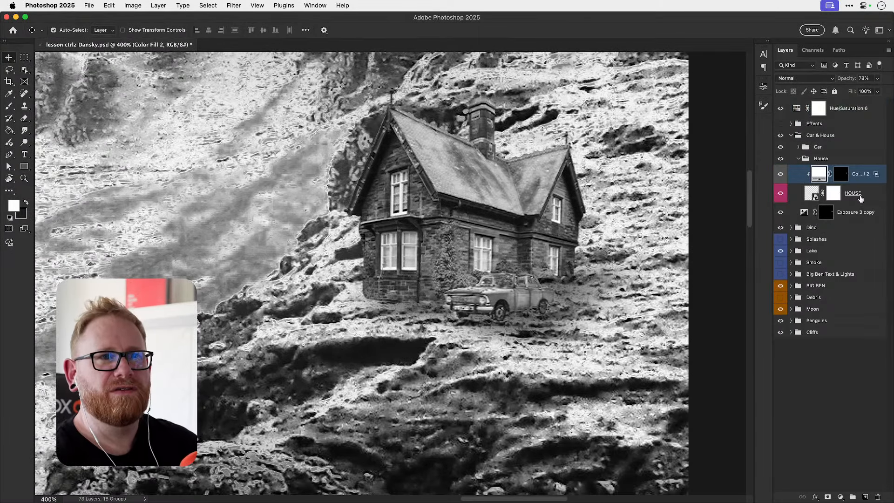
left_click(840, 497)
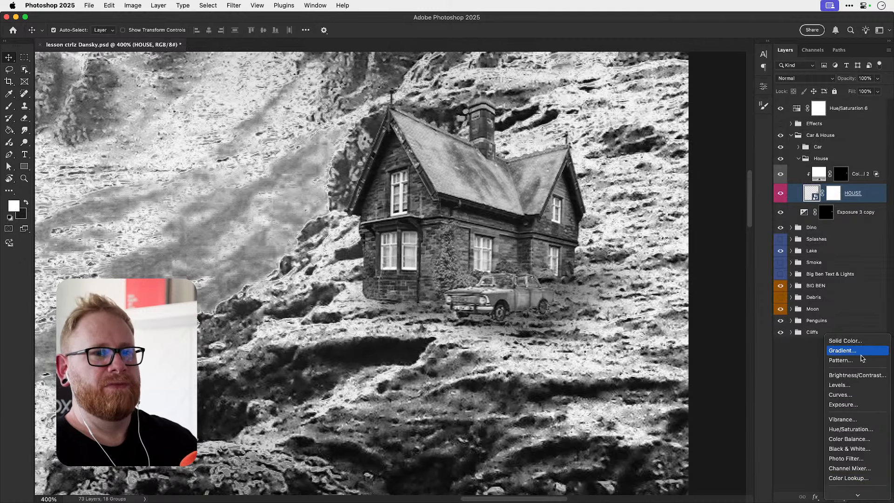
left_click(845, 396)
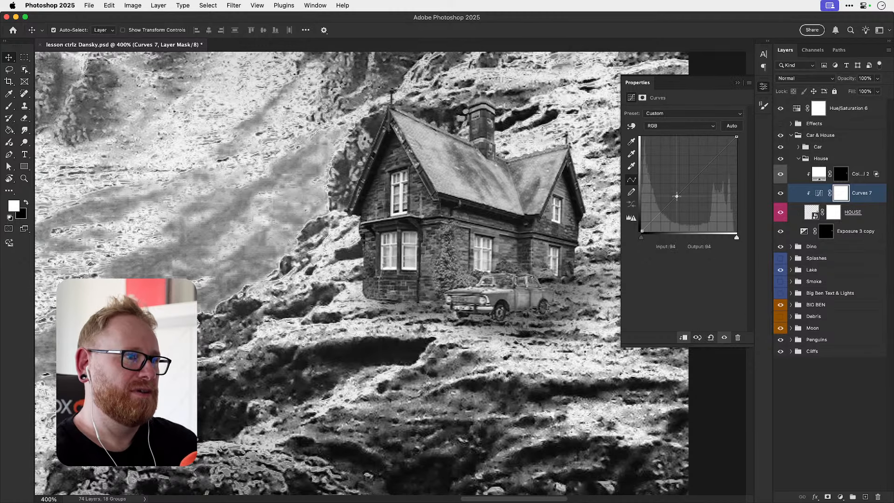
left_click_drag(675, 198, 660, 216)
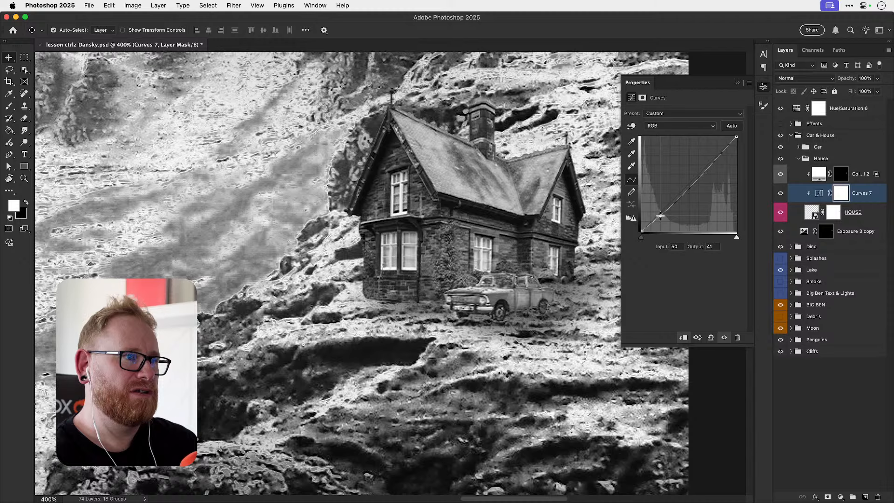
left_click_drag(708, 168, 703, 167)
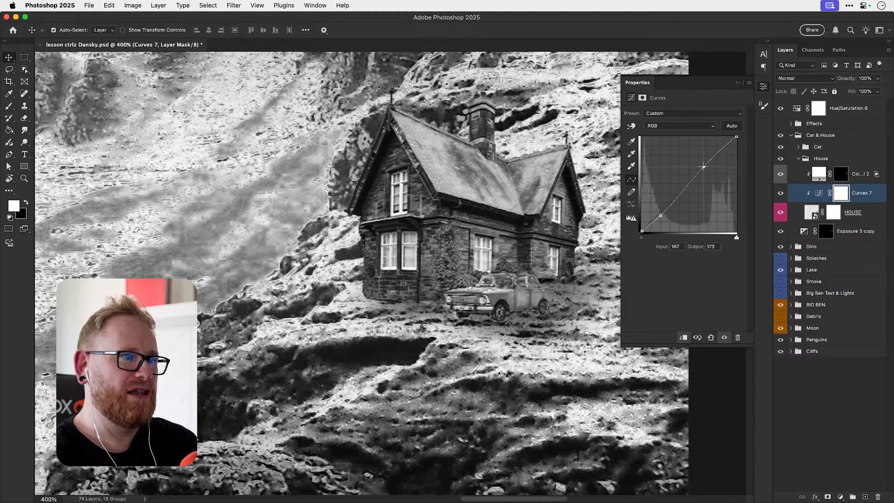
- Compare the house with and without its Curves adjustment, both in greyscale and in colour
left_click(781, 193)
left_click(781, 196)
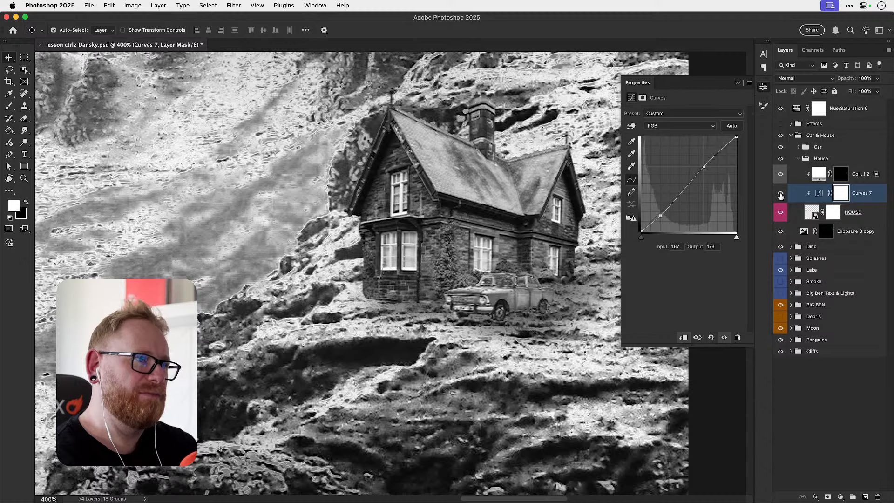
left_click(780, 109)
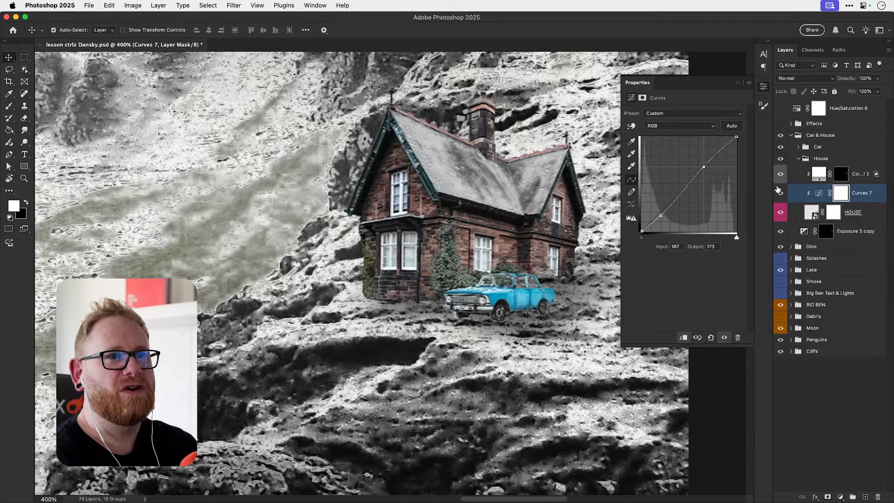
left_click(782, 197)
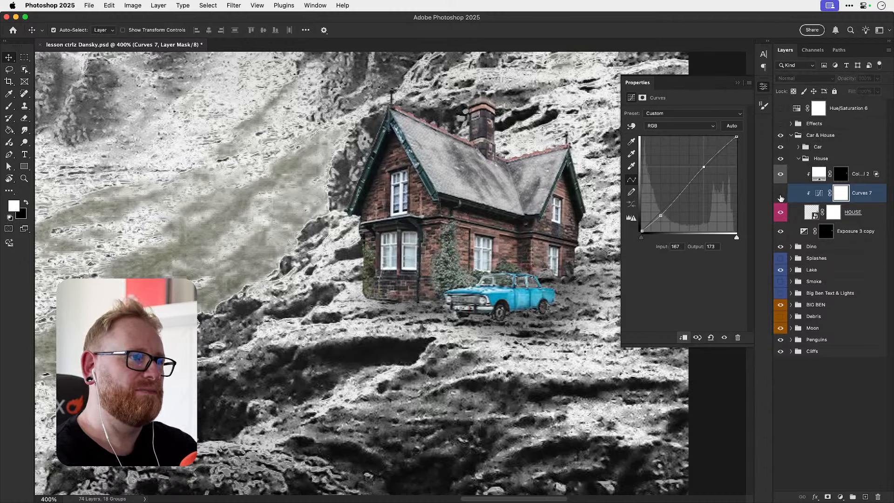
left_click(781, 195)
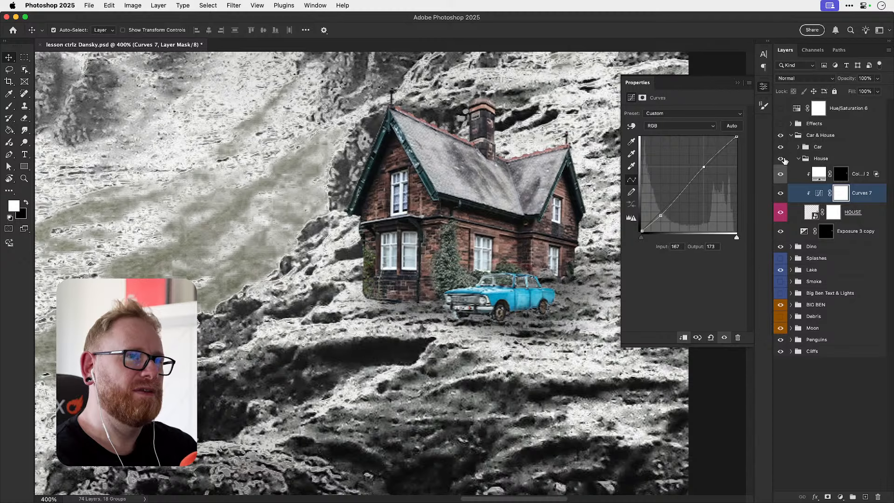
left_click(781, 110)
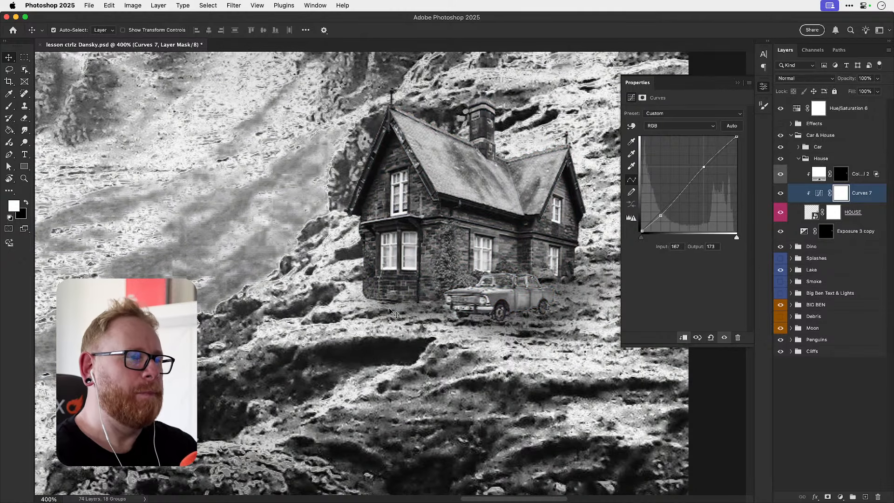
left_click_drag(391, 334, 384, 313)
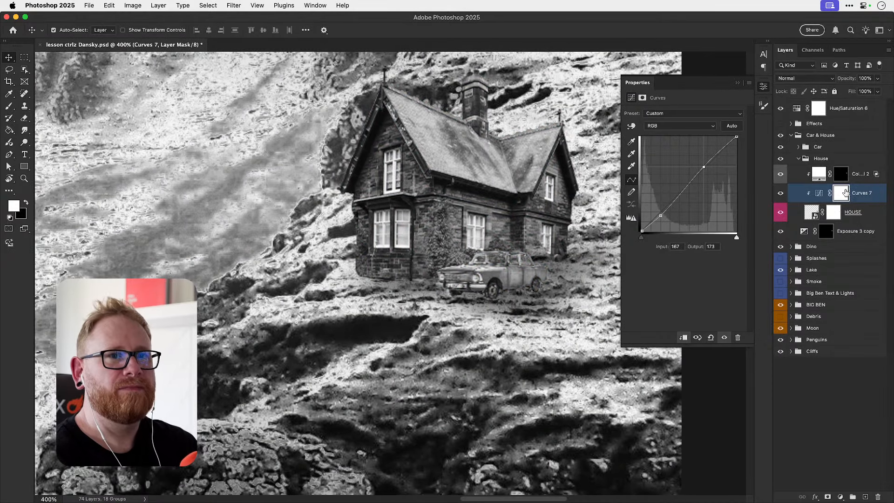
- Collapse the House group and examine the clock tower's greyscale contrast against the whole scene and up close
left_click(800, 160)
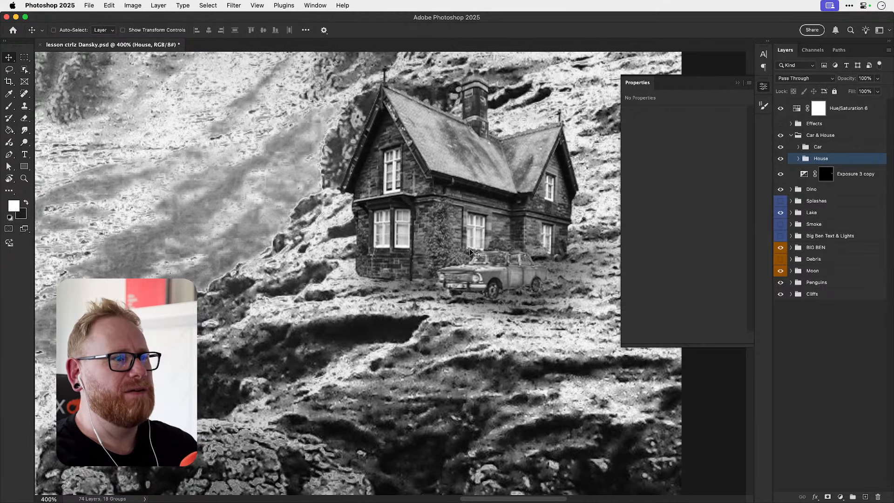
key("super")
key("super+0")
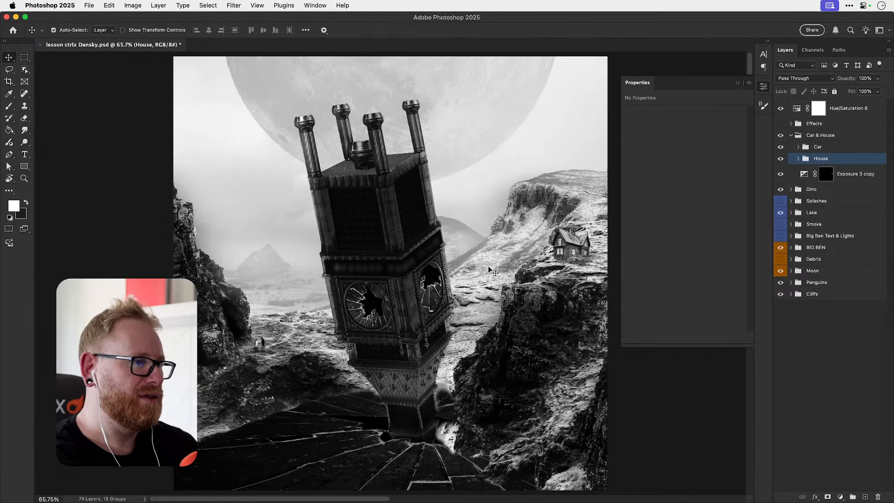
key("z")
left_click_drag(396, 340, 406, 340)
key("v")
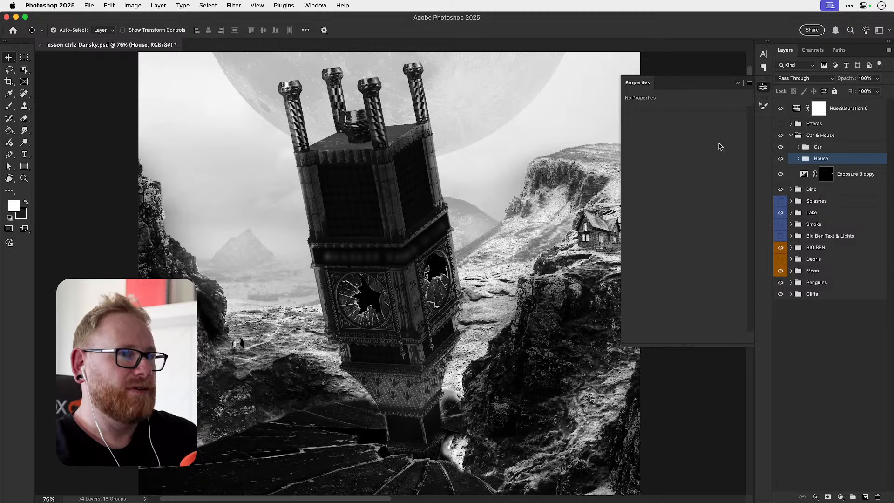
left_click(764, 86)
key("z")
left_click(403, 314)
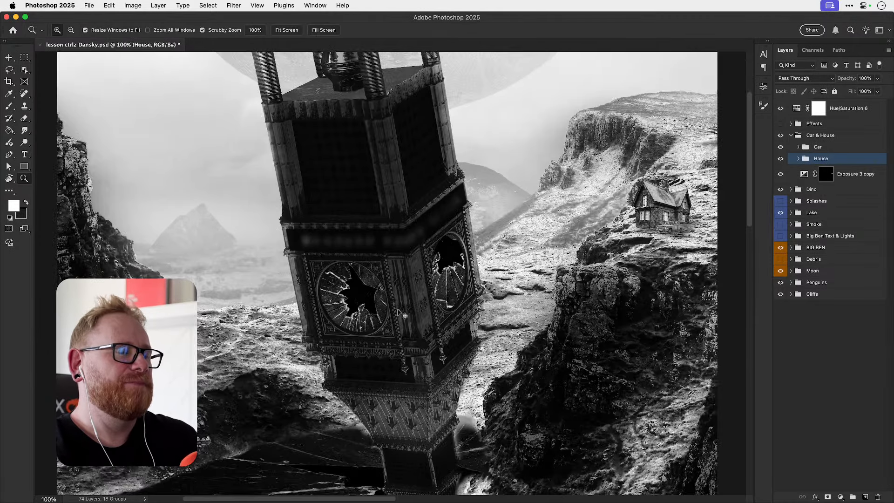
key("v")
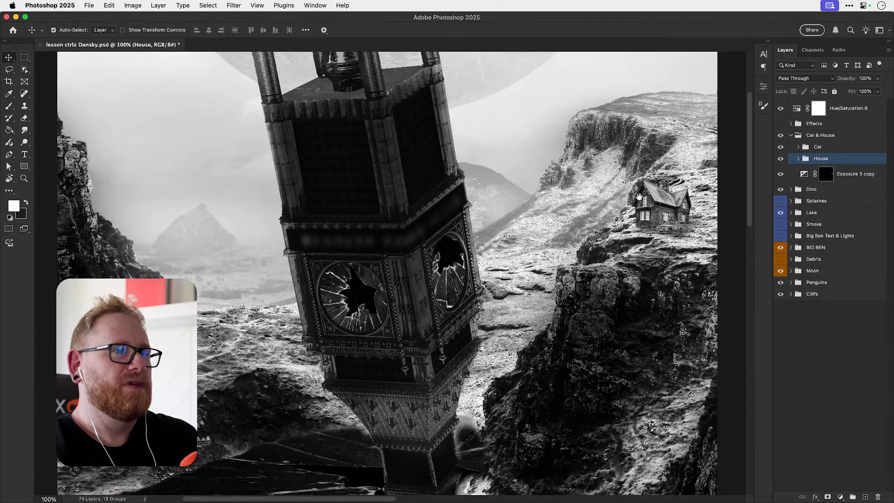
- Add a Curves adjustment clipped to the BIG BEN group
left_click(791, 247)
left_click(791, 247)
left_click(818, 248)
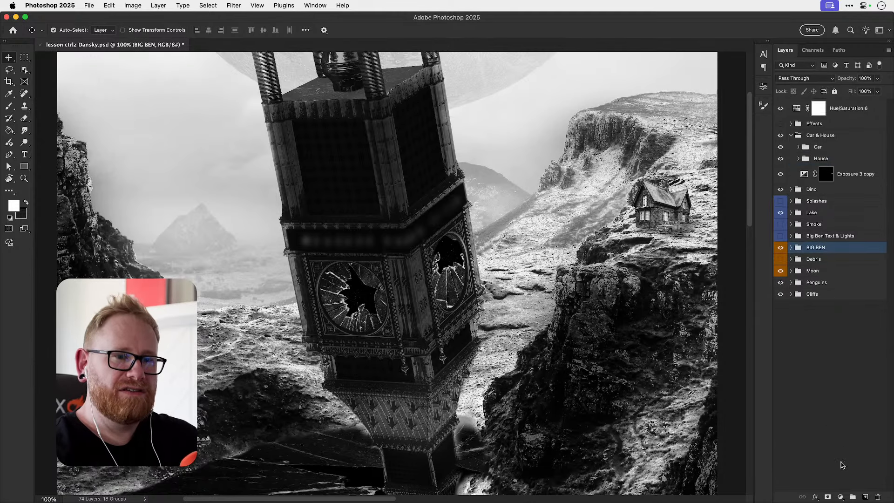
left_click(840, 498)
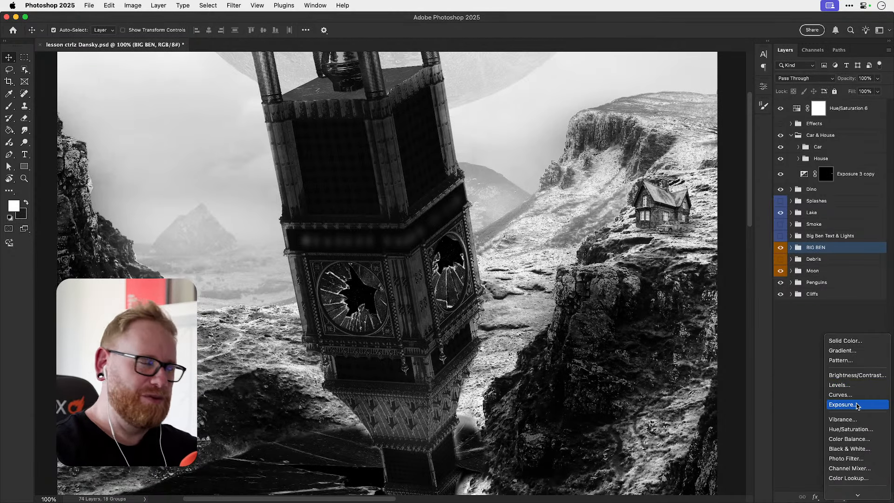
left_click(853, 392)
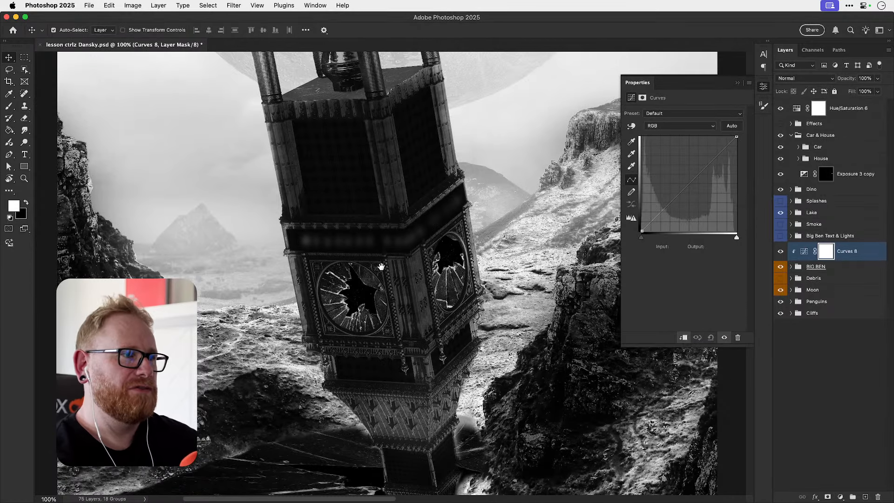
- Try a strong S-curve on the tower with highlights at input 187, output 204 and shadows at input 65, output 0, and undo it
left_click_drag(381, 266, 410, 309)
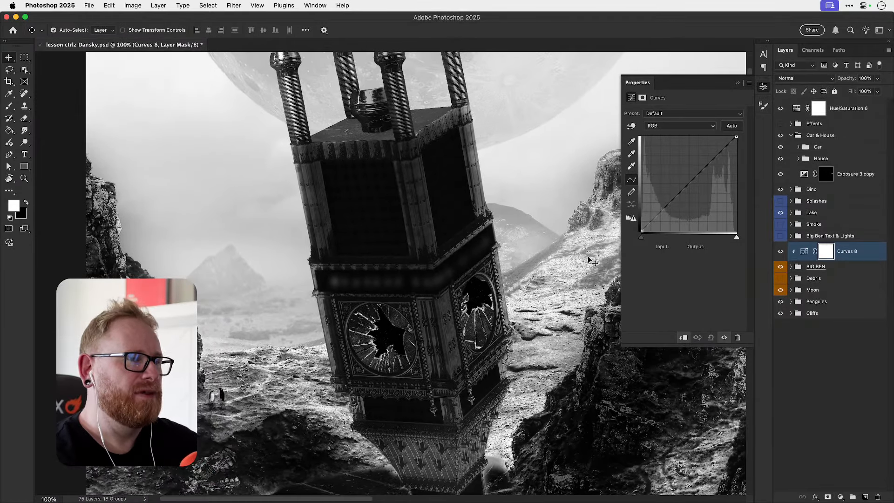
left_click_drag(663, 210, 662, 214)
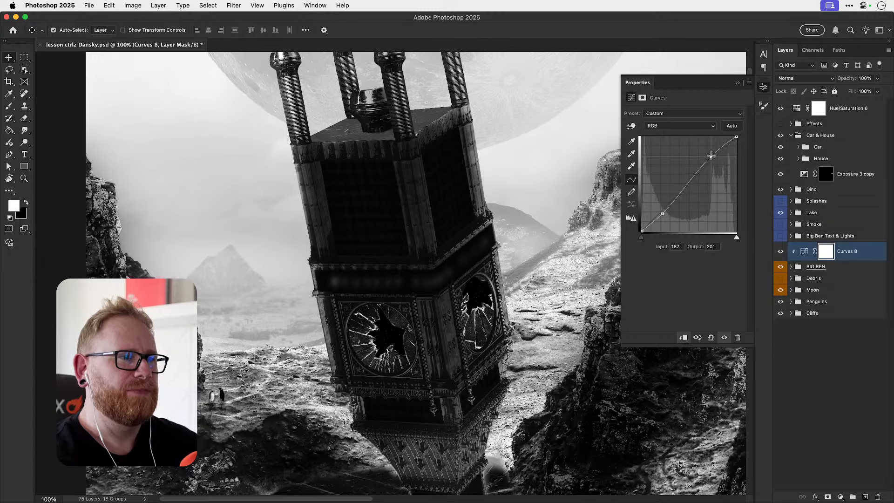
left_click_drag(413, 265, 403, 198)
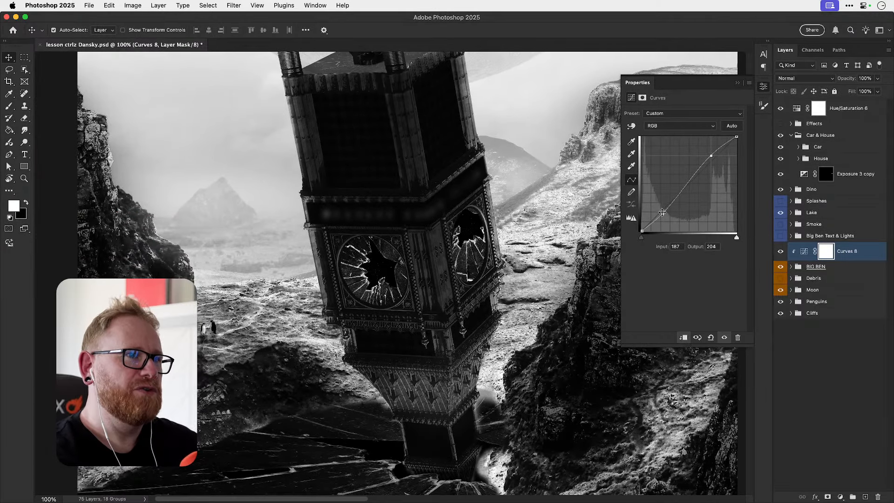
left_click_drag(662, 213, 666, 231)
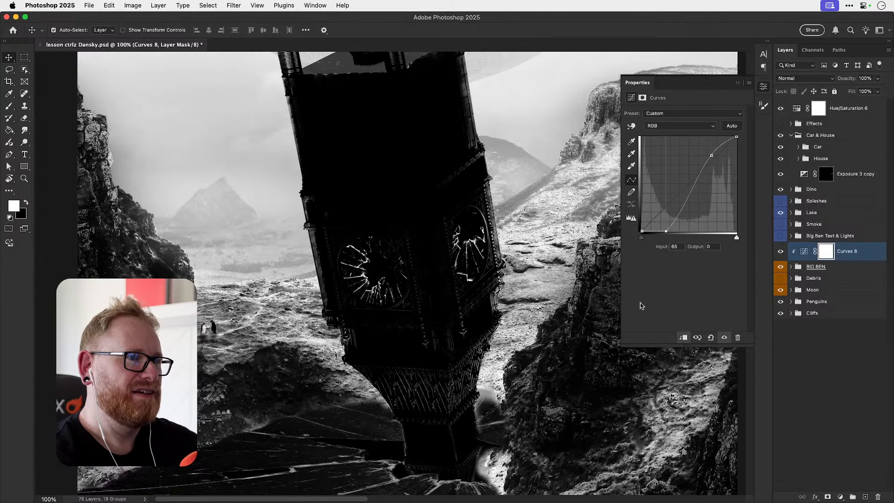
key("super+z")
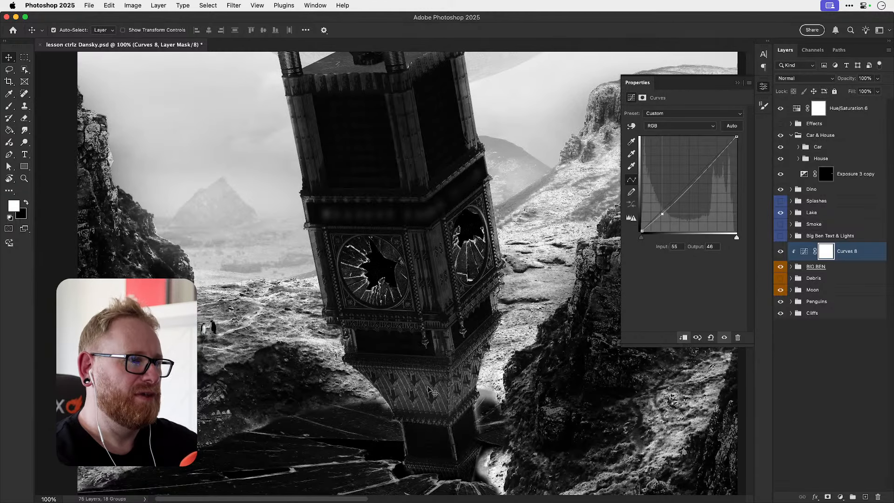
- Shape the tower's curve with a highlight point at input 189, output 200 and a shadow point at input 55, output 45
left_click_drag(662, 215, 663, 217)
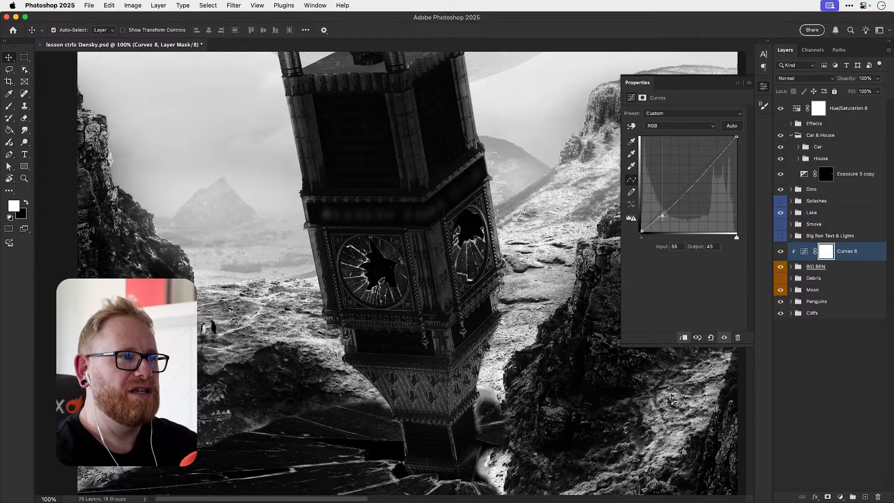
left_click_drag(423, 274, 428, 337)
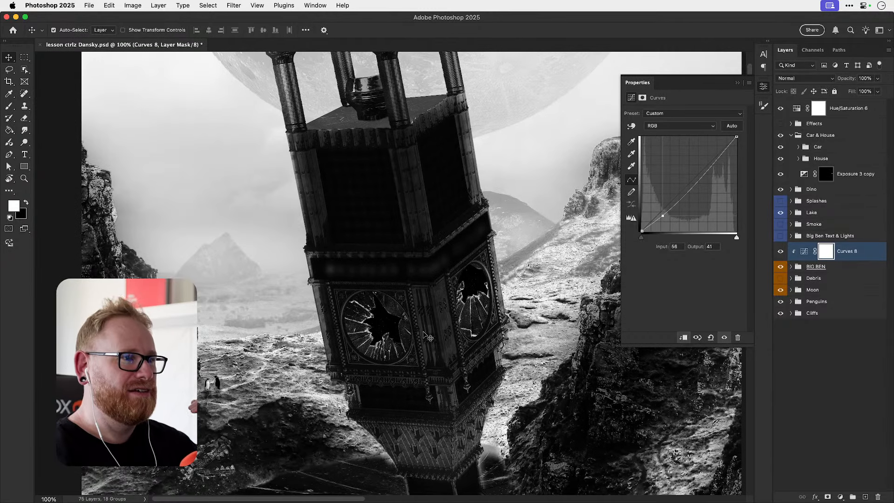
left_click(712, 160)
left_click_drag(713, 160, 712, 157)
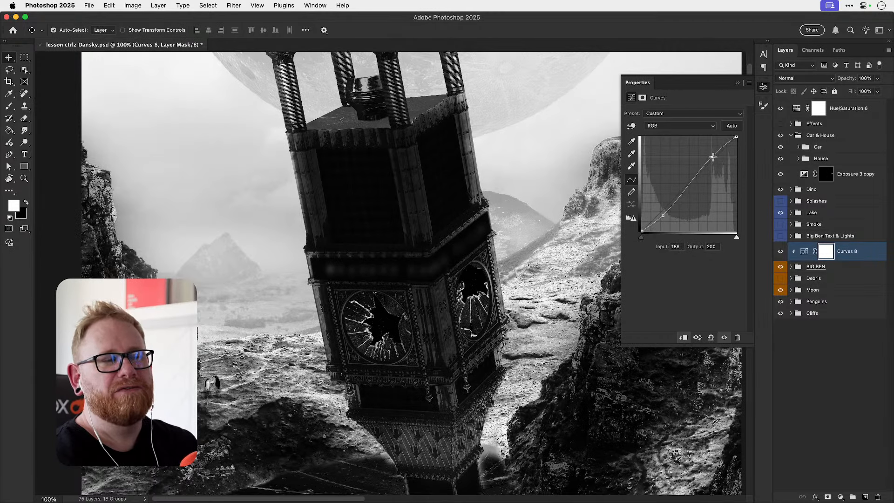
left_click(662, 216)
left_click_drag(662, 214, 662, 213)
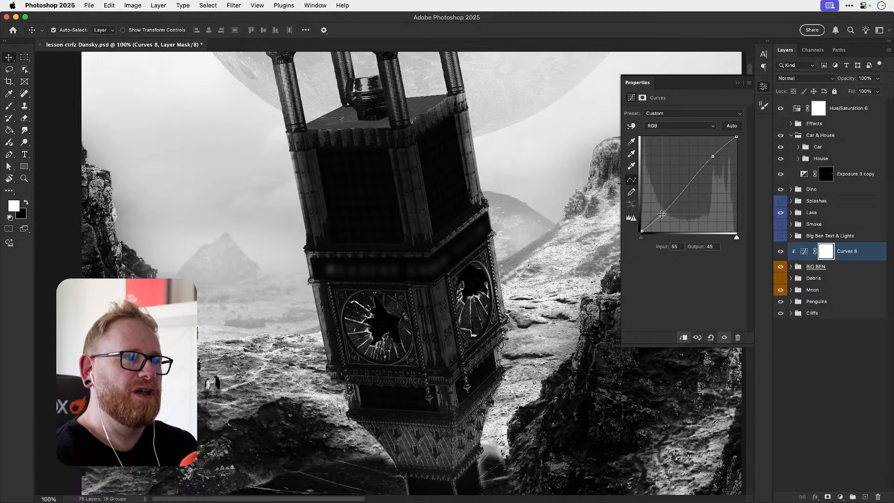
- Check the tower without its Curves adjustment and strengthen the S-curve, lowering the shadow point and raising highlights to input 186, output 204
left_click(780, 255)
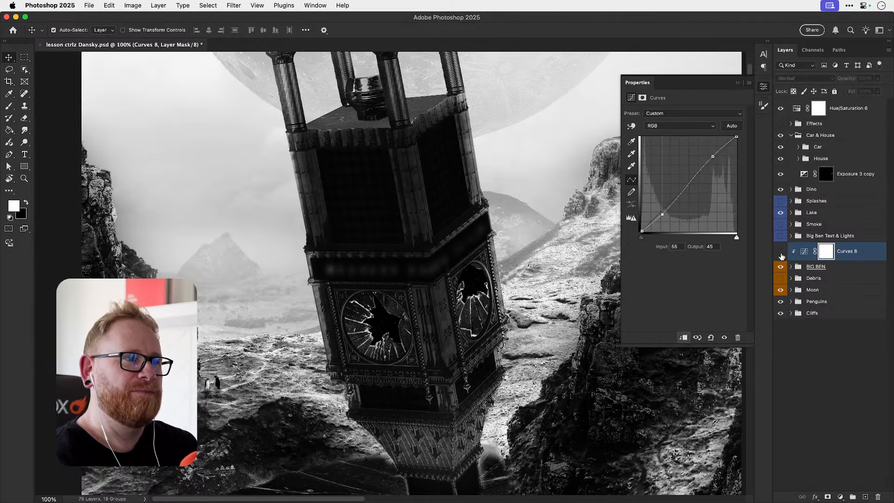
left_click(781, 255)
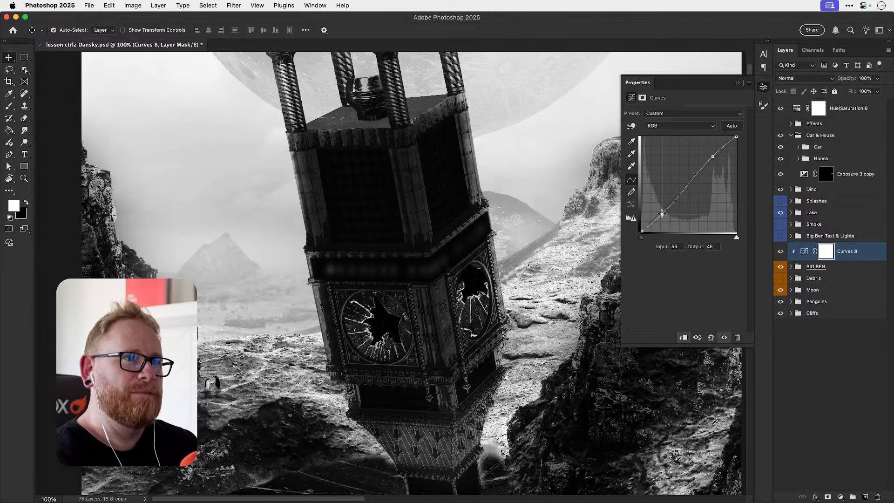
left_click_drag(662, 214, 663, 216)
left_click_drag(704, 156, 704, 153)
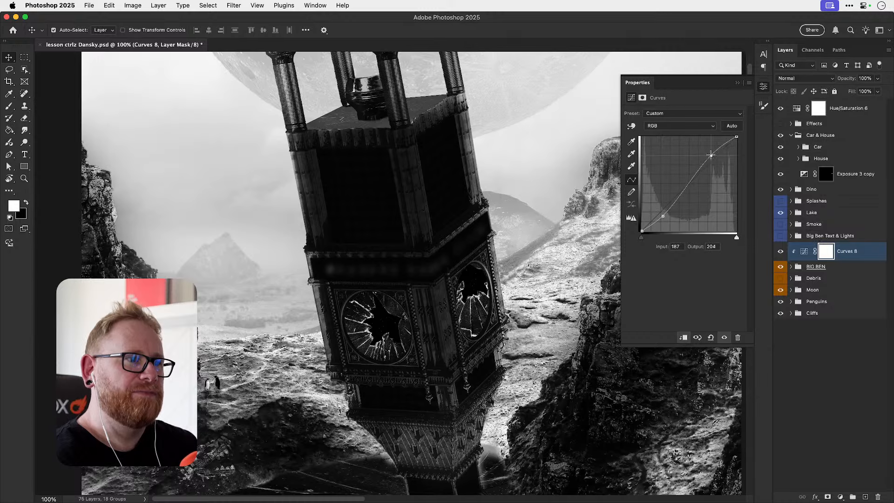
- Compare the entire greyscale composite with and without the tower's Curves adjustment
key("super+0")
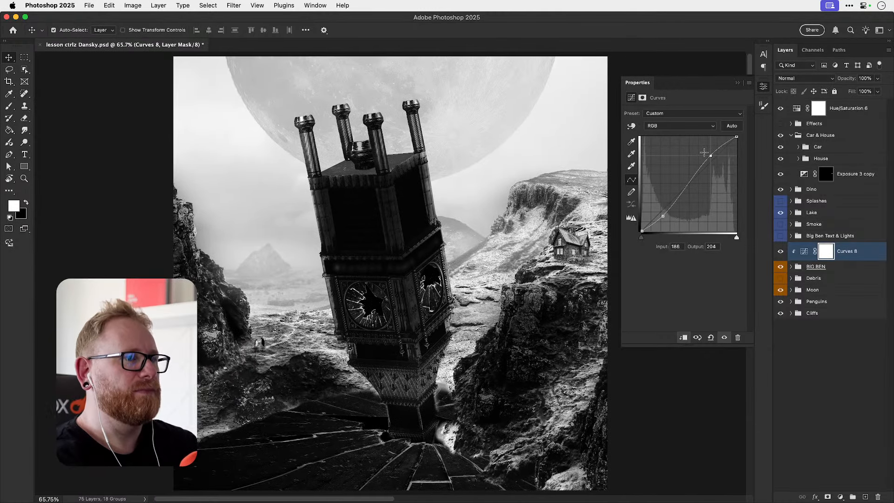
left_click(781, 252)
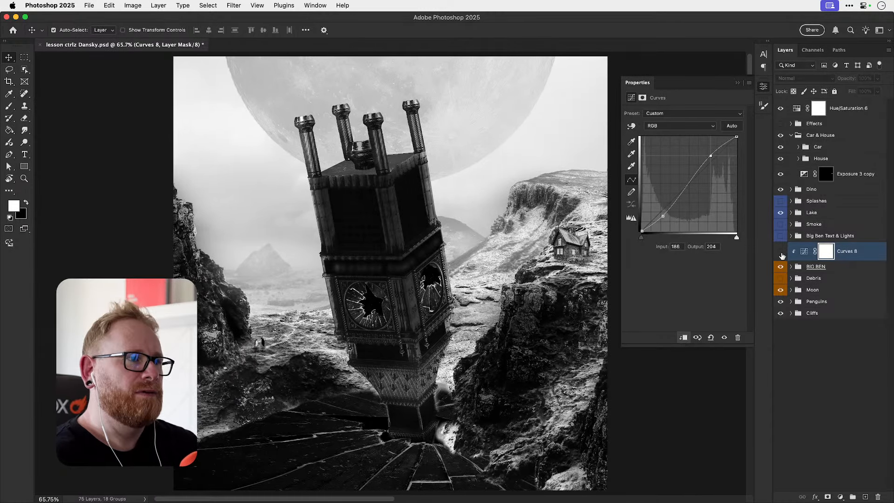
left_click(781, 252)
- Hide the Hue/Saturation 6 layer to show the composite in colour and select the tower's Curves layer for a closer check
left_click(780, 109)
key("super+1")
left_click(814, 124)
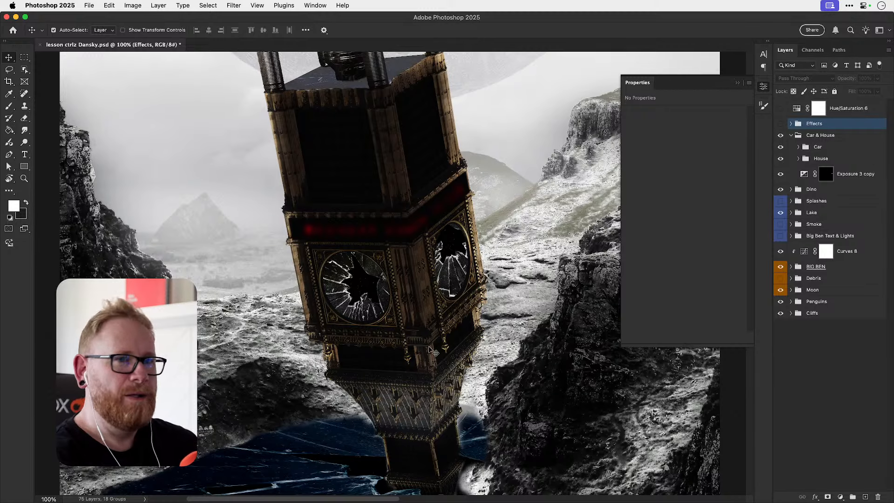
left_click(858, 256)
key("z")
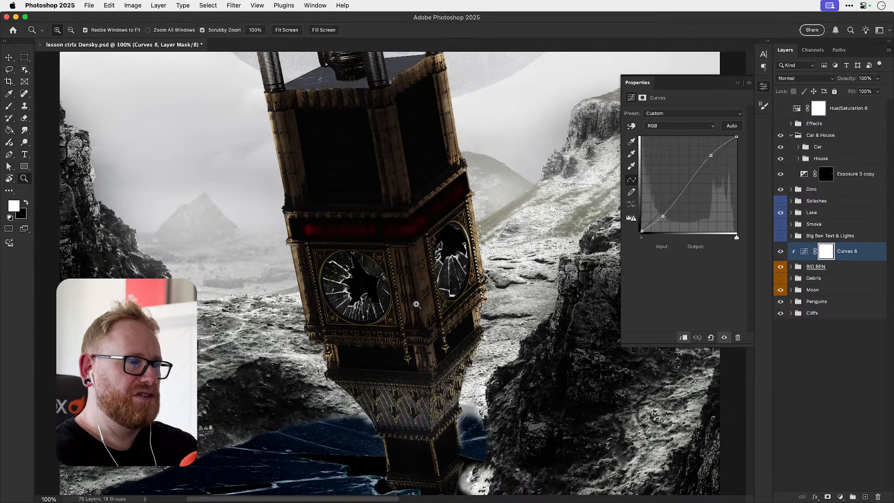
- Add a Hue/Saturation adjustment clipped to the tower, set its saturation to -43 and compare the tower without it
left_click(416, 305)
scroll(427, 325, "down", 5)
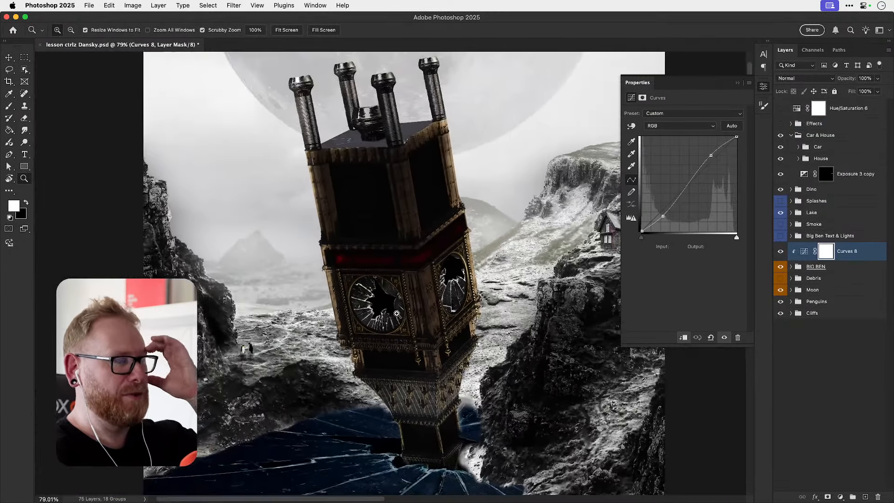
scroll(428, 333, "up", 2)
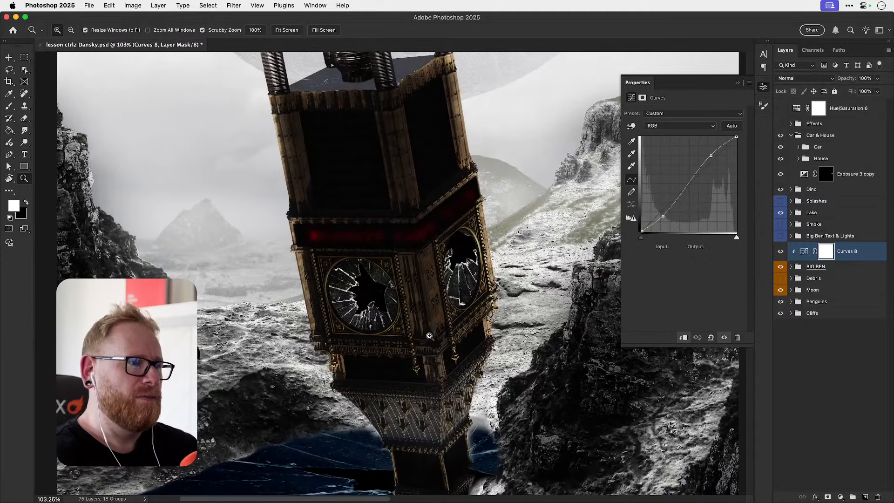
scroll(433, 317, "up", 1)
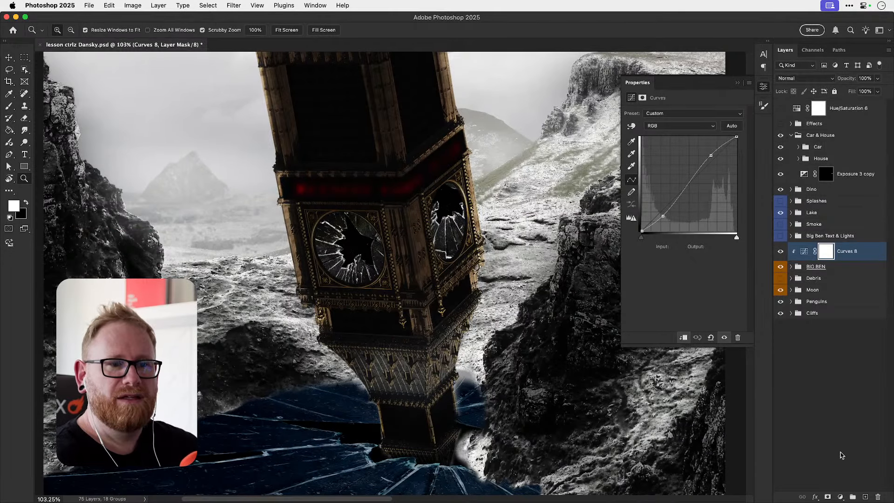
left_click(840, 497)
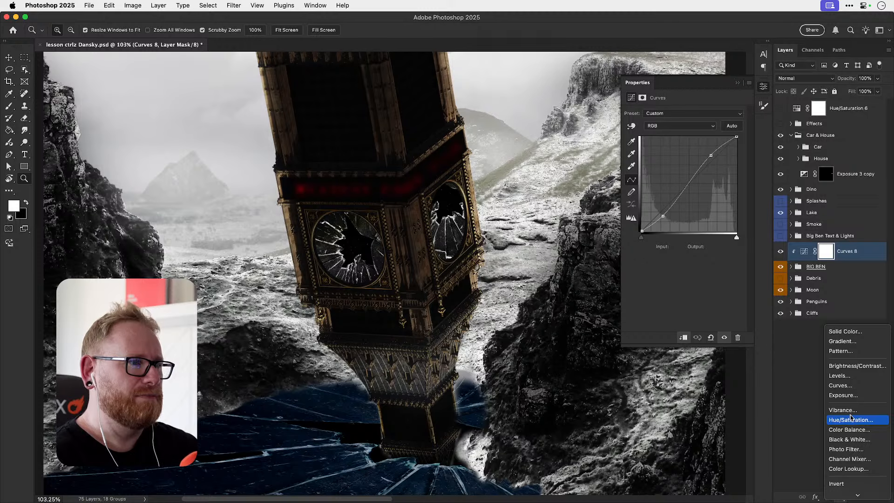
mouse_move(851, 494)
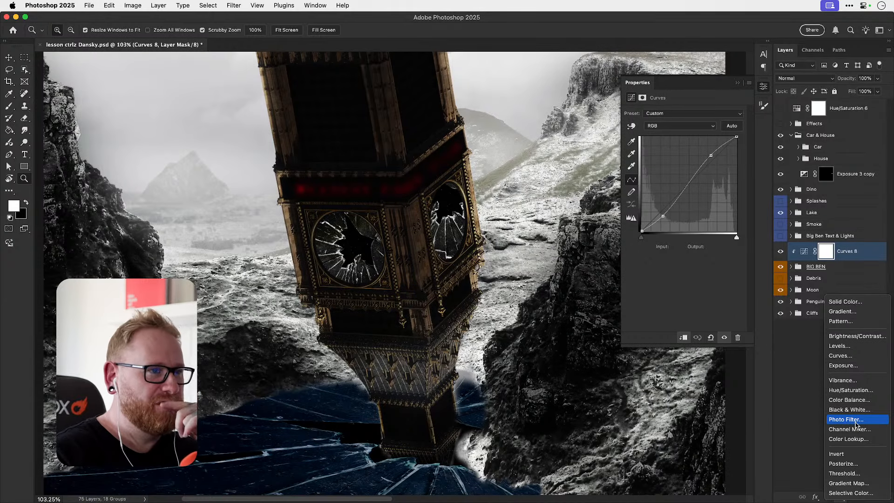
left_click(851, 390)
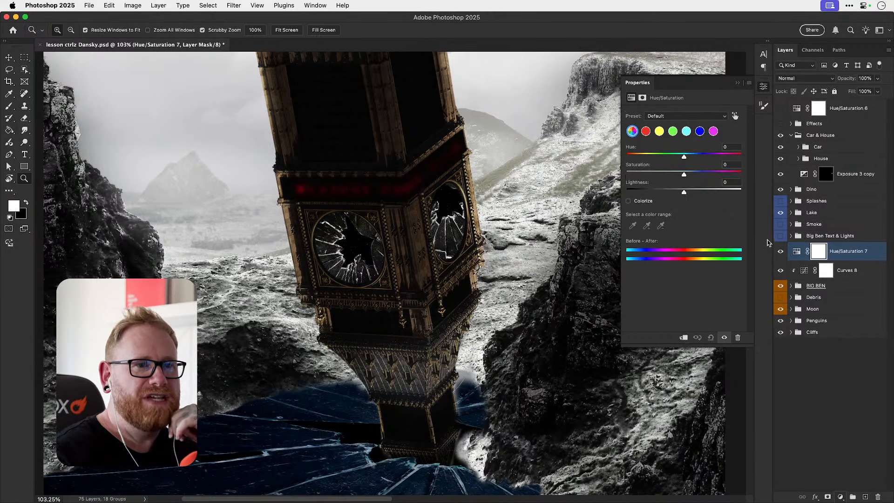
left_click(683, 337)
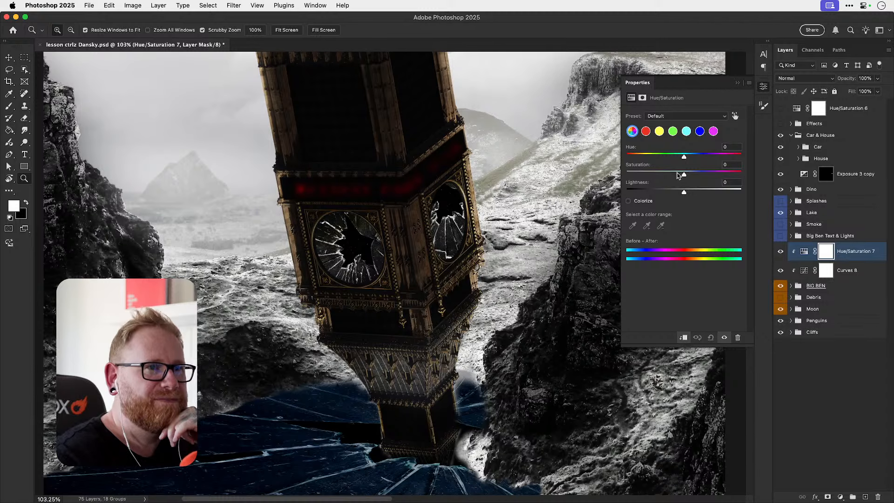
left_click_drag(683, 174, 659, 177)
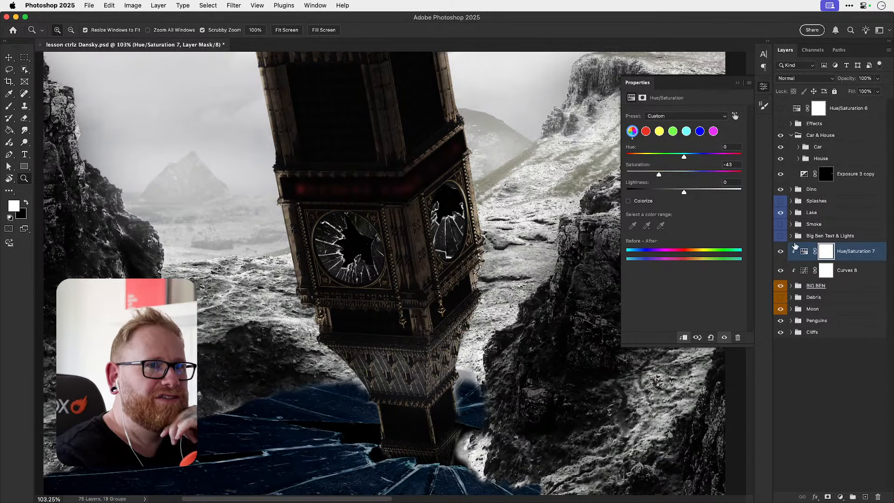
left_click(781, 251)
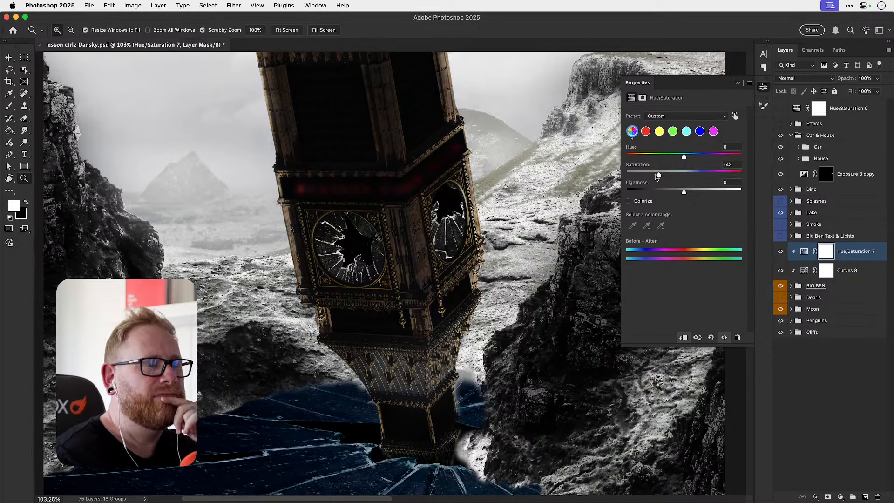
- Add a Color Balance adjustment clipped to the tower, with midtones at cyan-red -9 and yellow-blue +9
left_click(842, 497)
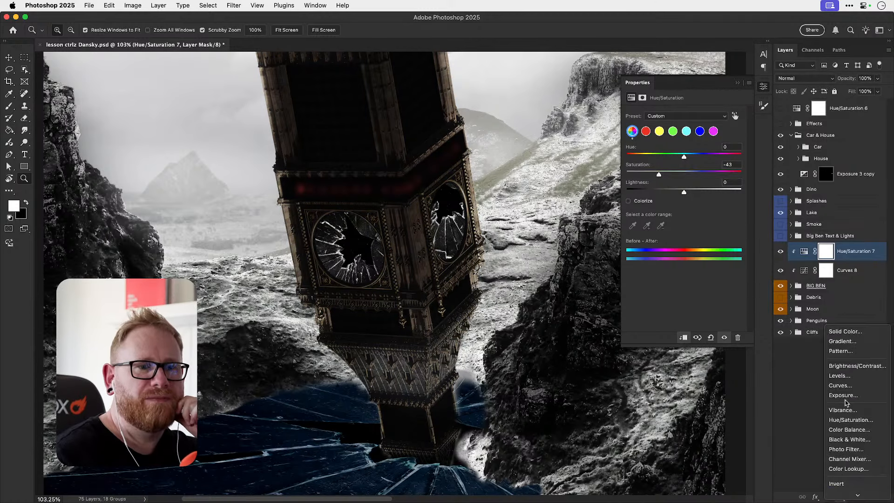
left_click(844, 426)
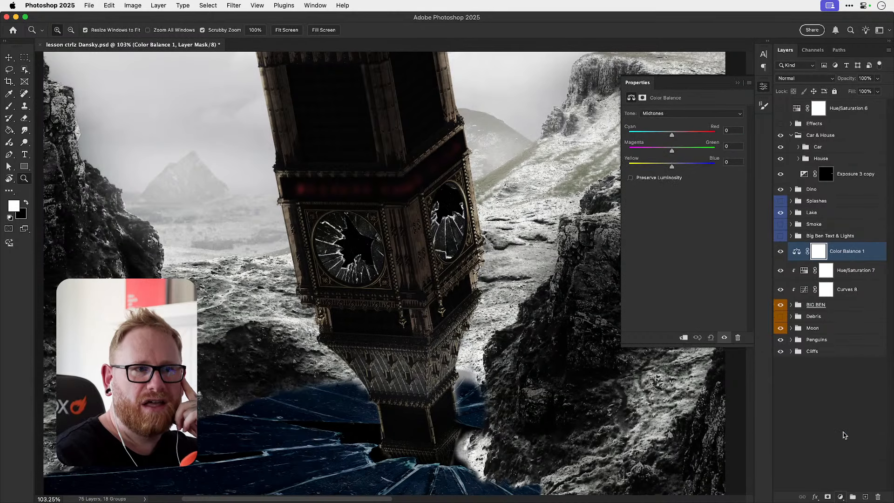
left_click(684, 336)
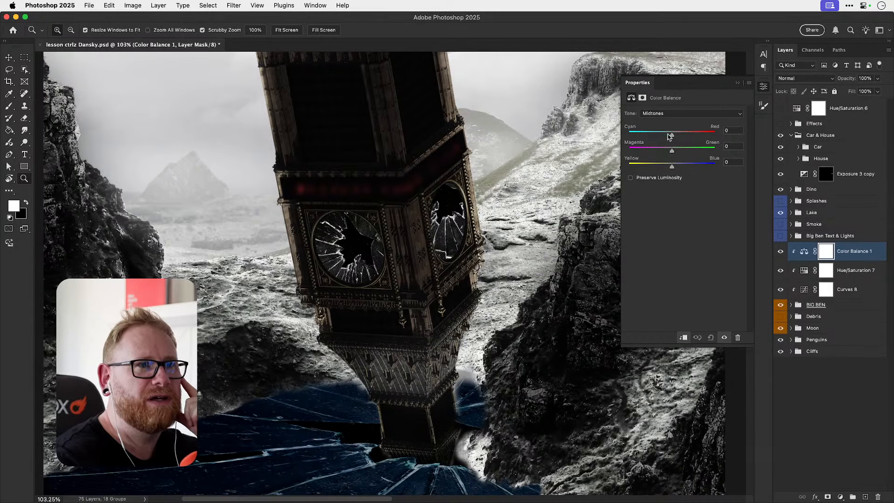
mouse_move(669, 135)
left_mouse_down()
mouse_move(657, 136)
mouse_move(667, 136)
left_mouse_up()
left_click_drag(672, 166, 676, 166)
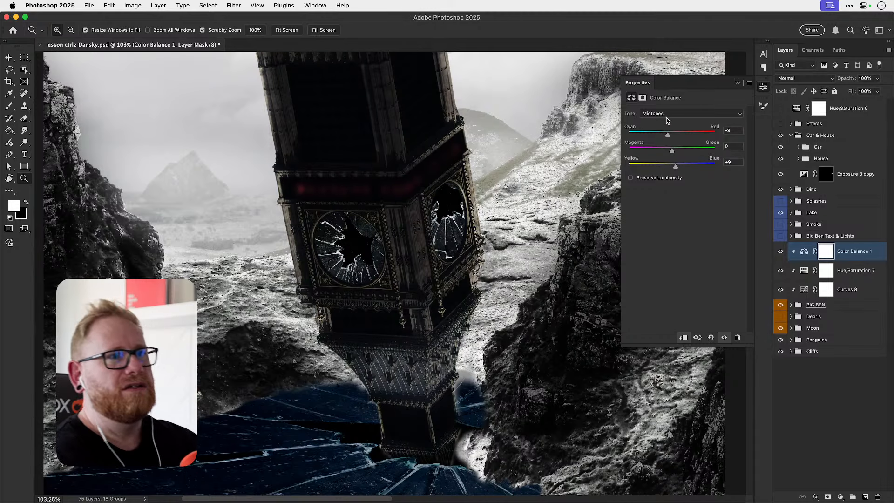
left_click(668, 114)
left_click(670, 116)
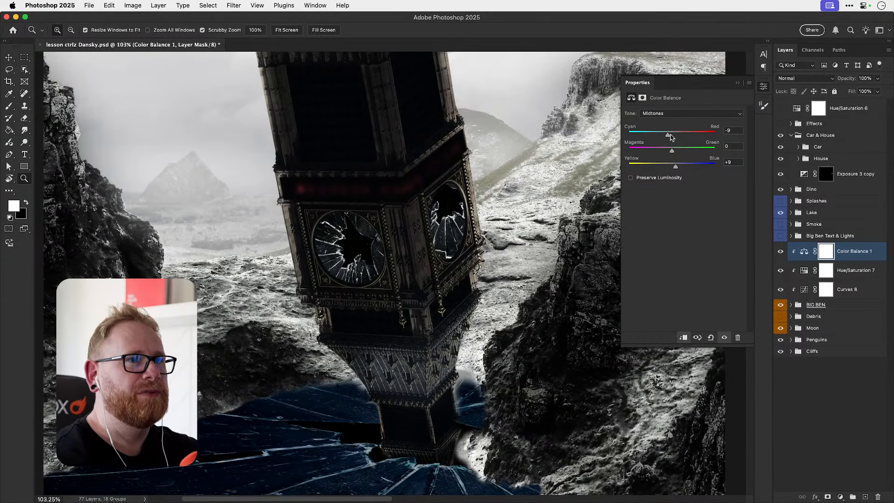
left_click_drag(668, 135, 628, 135)
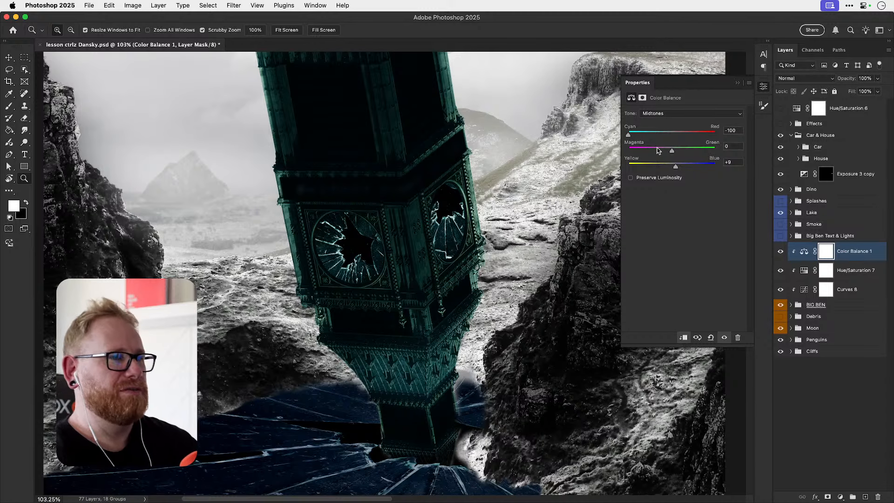
key("super+z")
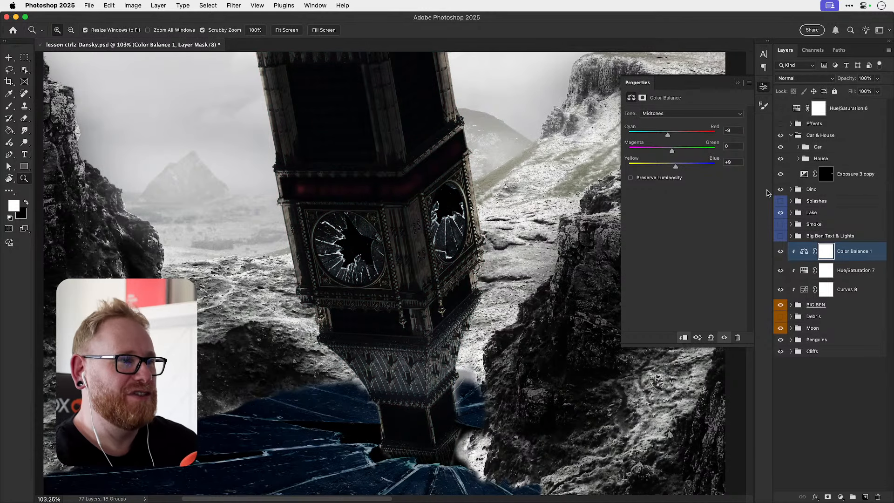
- Compare the tower with and without its Color Balance, Hue/Saturation and Curves adjustments
left_click(780, 252)
left_click(780, 252)
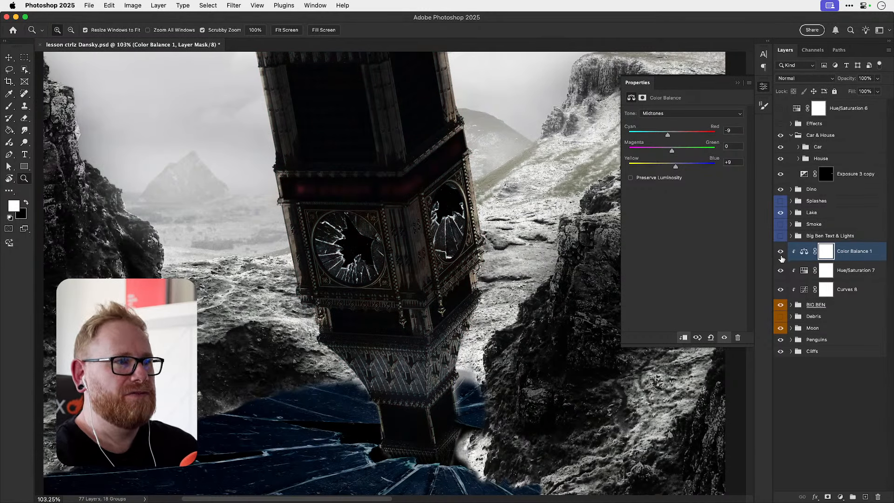
left_click(781, 253)
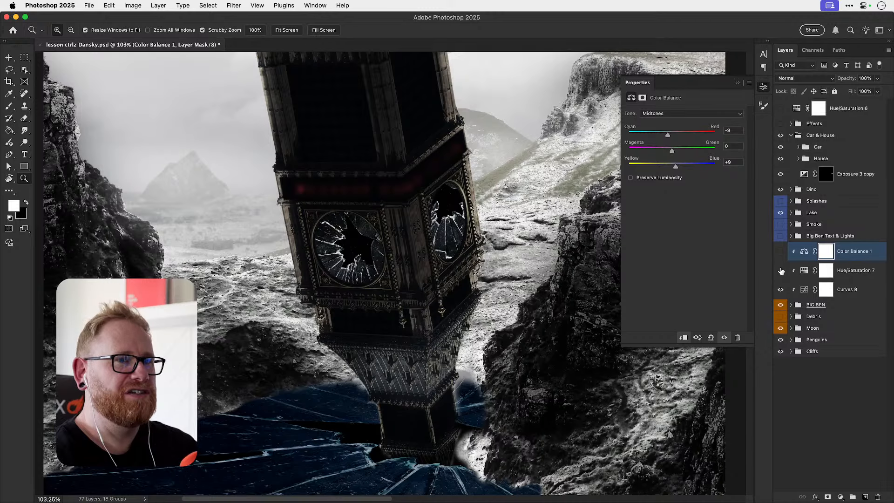
left_click(780, 272)
left_click(781, 290)
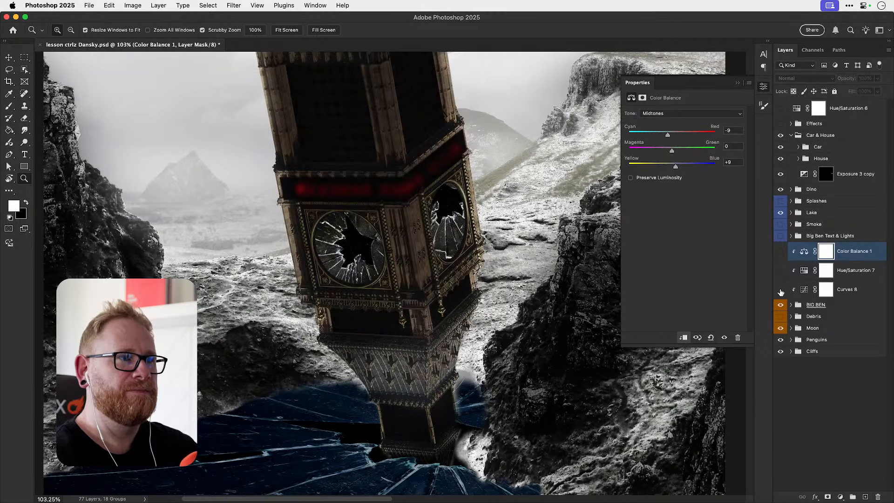
left_click_drag(781, 291, 781, 252)
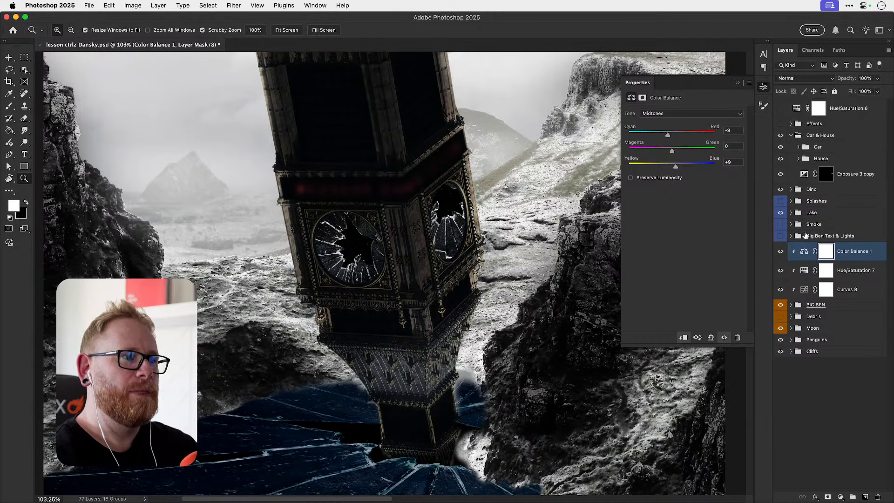
- Fit the whole composite in view, select the tower's Curves 8 layer and compare the image with and without it
key("super+0")
key("v")
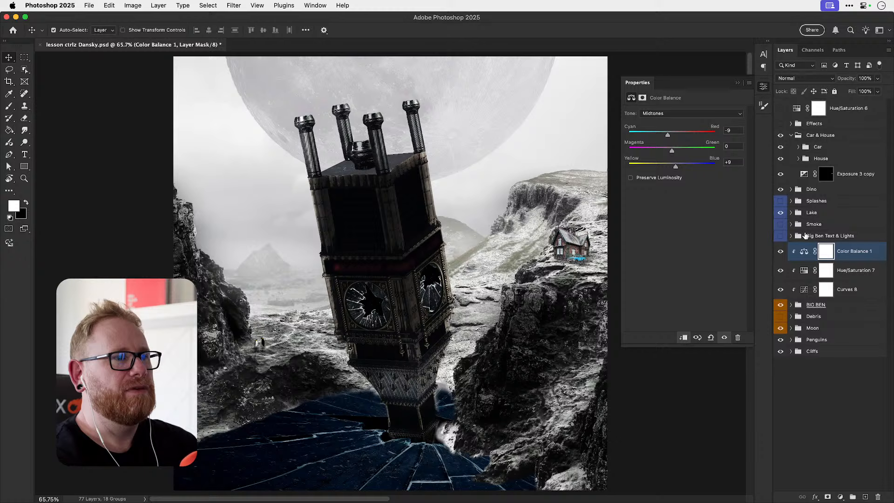
left_click(764, 86)
left_click(850, 290)
left_click(782, 291)
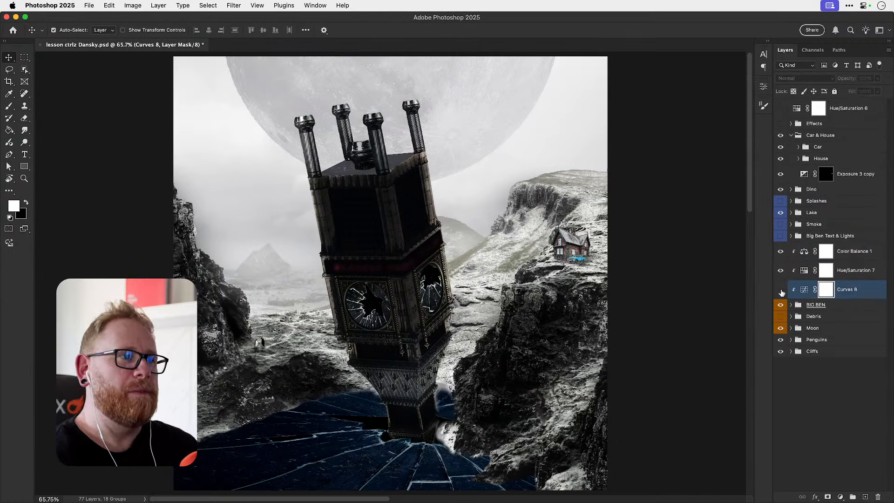
left_click(781, 291)
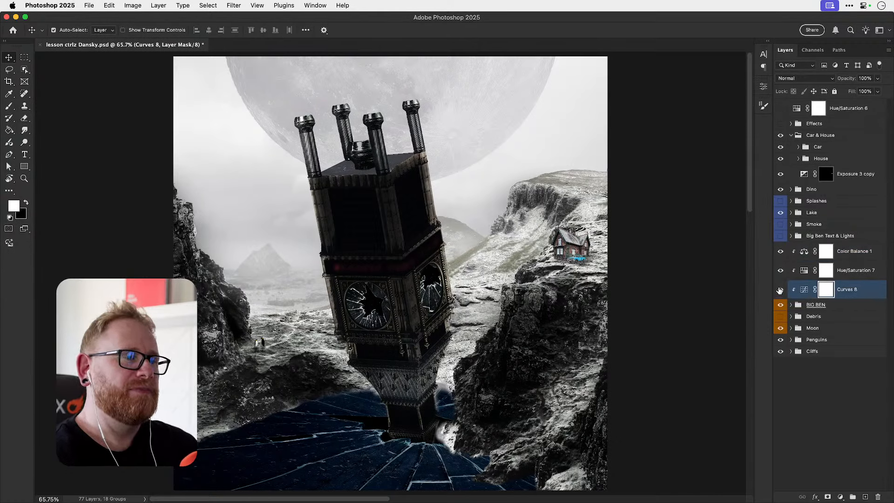
- Show the Hue/Saturation 6 greyscale check layer and inspect the lake edge around the tower's base with the Cliffs group briefly hidden
left_click(781, 108)
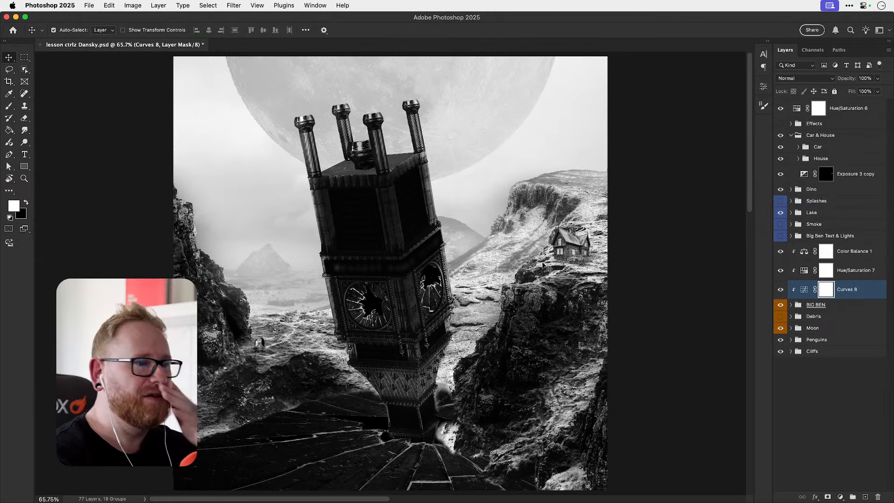
scroll(438, 412, "down", 2)
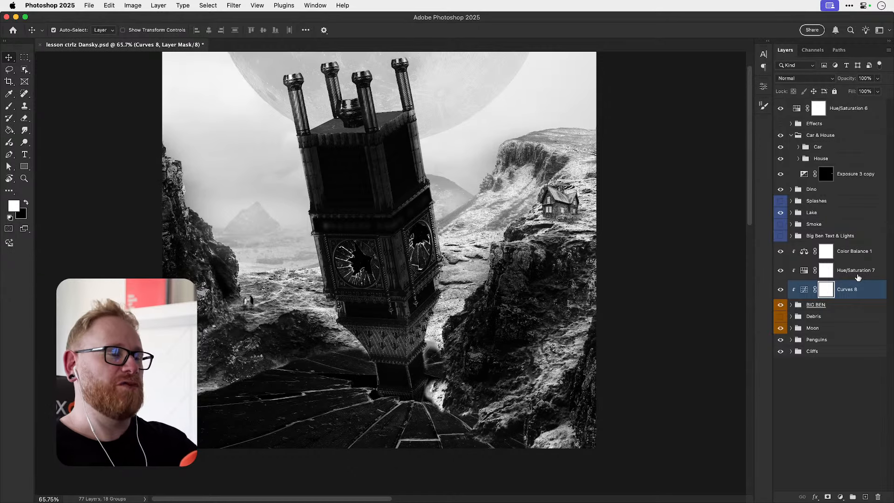
left_click(387, 364, "super")
left_click(388, 365, "super")
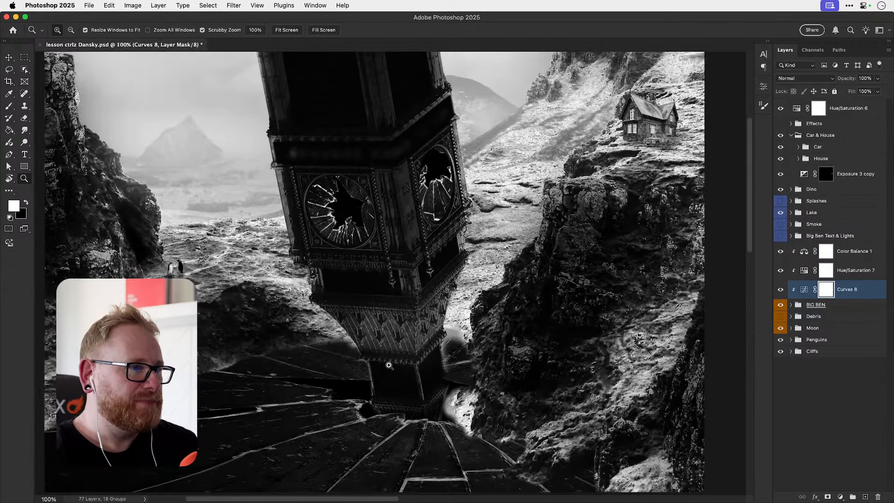
left_click(387, 365, "super")
left_click_drag(329, 372, 342, 363)
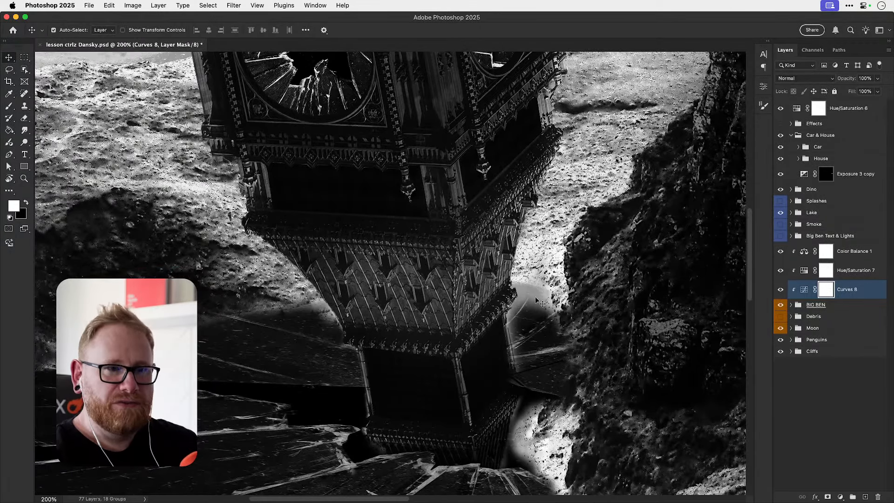
left_click(791, 351)
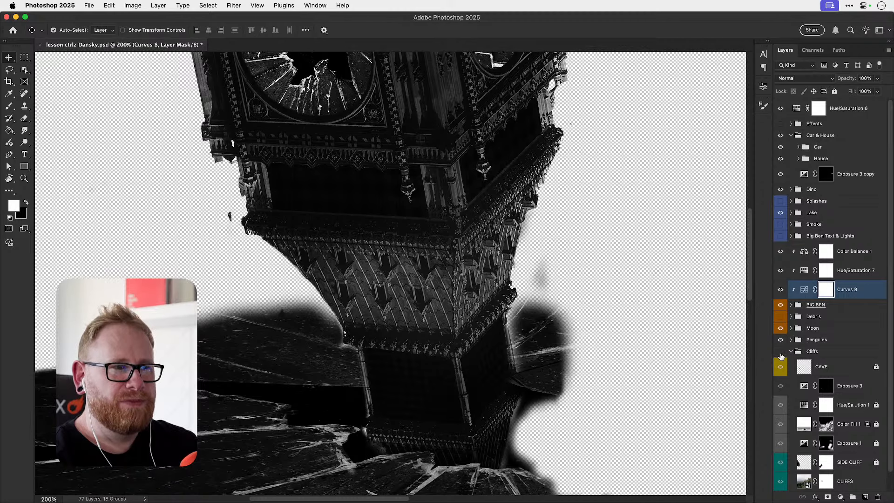
left_click(781, 352)
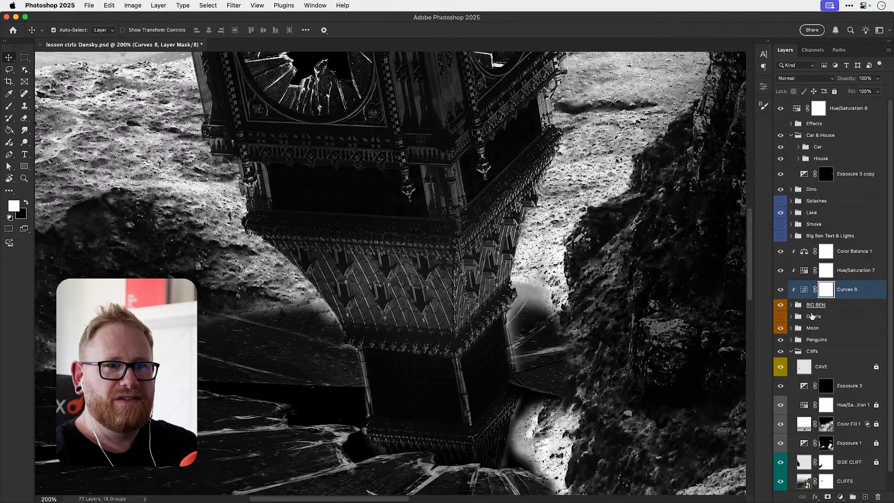
- Select the LAKE_F layer from the image, switch its mask off and on again, and make the mask active
right_click(171, 416)
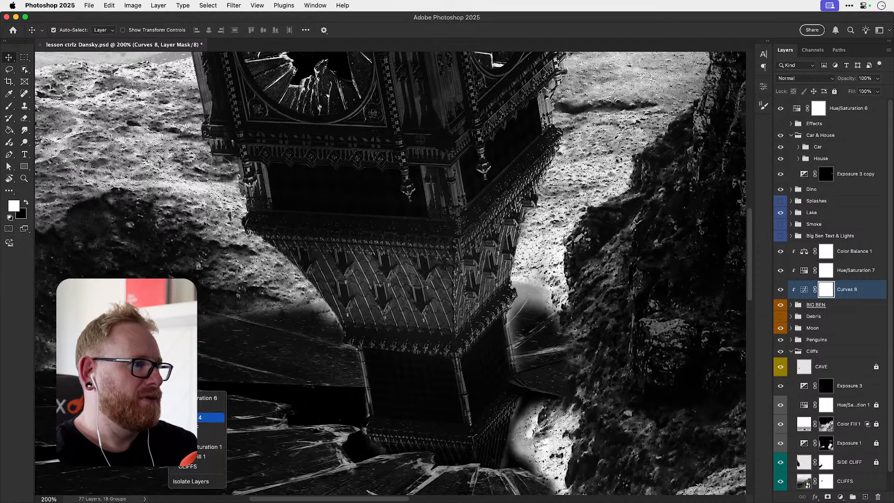
left_click(209, 426)
left_click(825, 247, "shift")
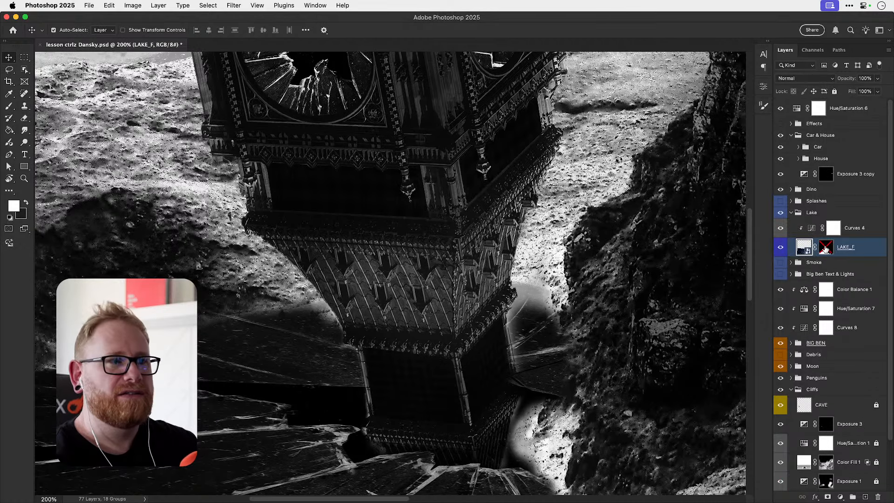
left_click(826, 252)
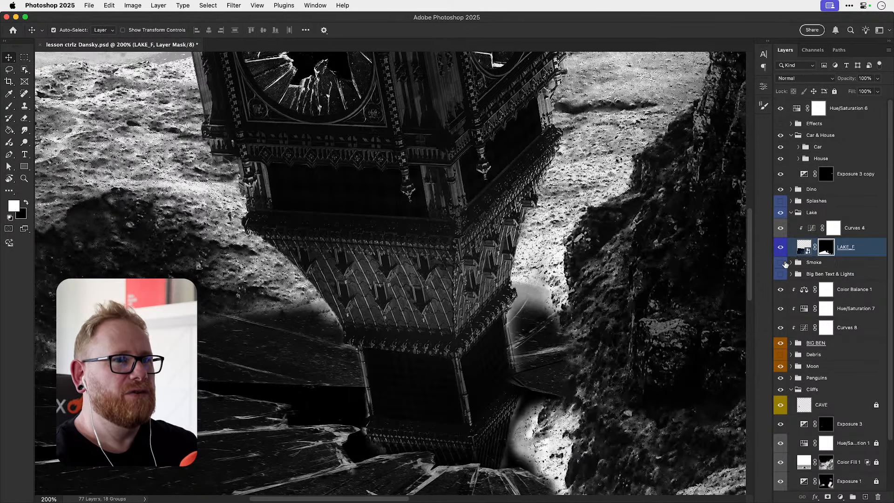
- Choose the Soft Round Pressure Opacity and Flow brush for painting the LAKE_F mask at the lake's left shoreline
left_click_drag(244, 343, 506, 275)
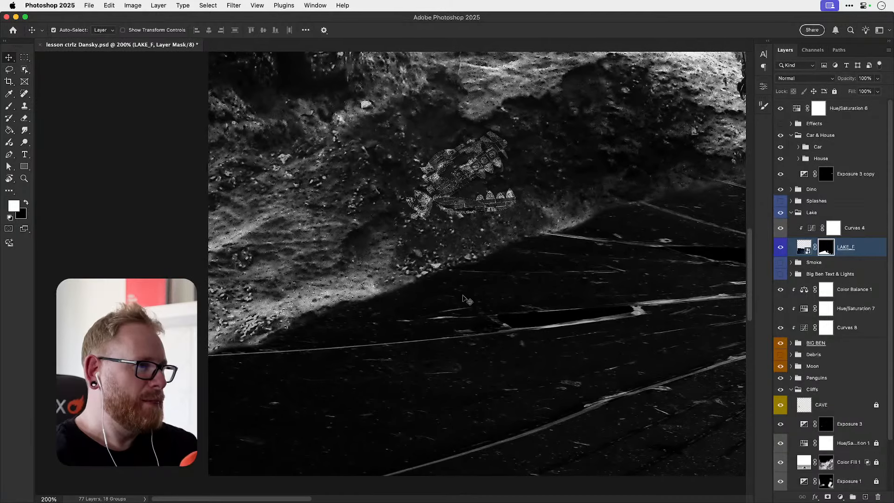
key("z")
left_click_drag(385, 300, 427, 292)
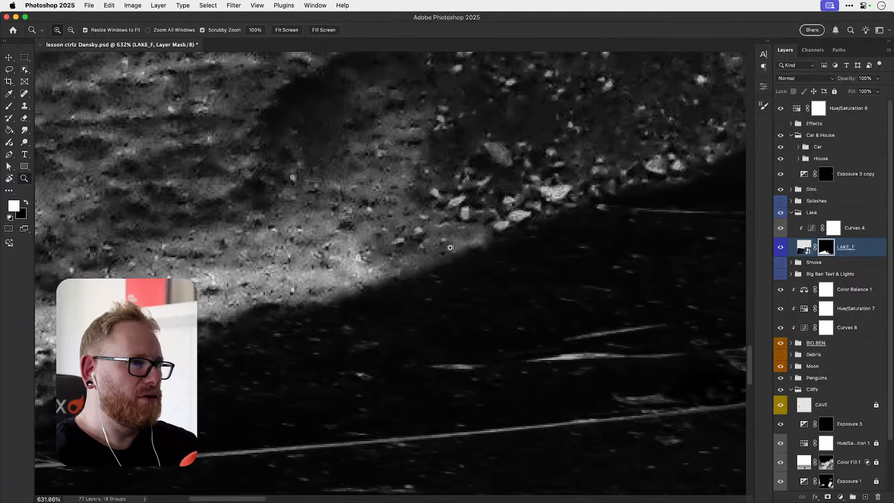
key("b")
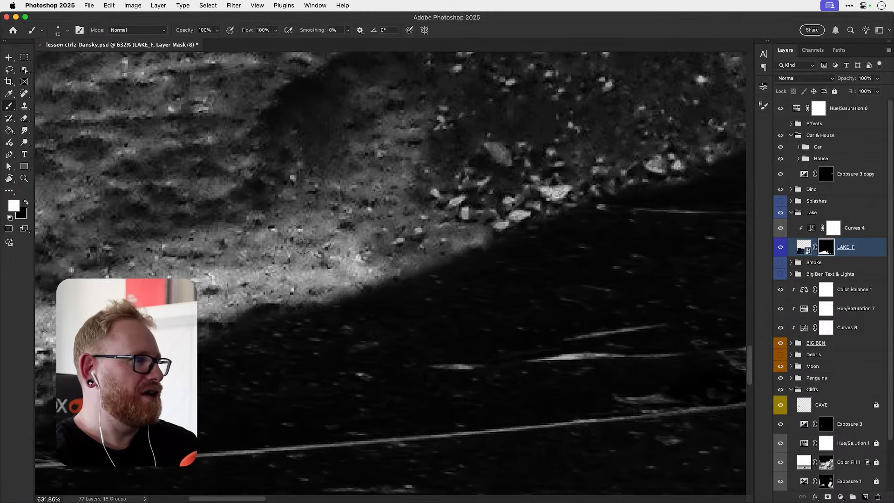
left_click(69, 32)
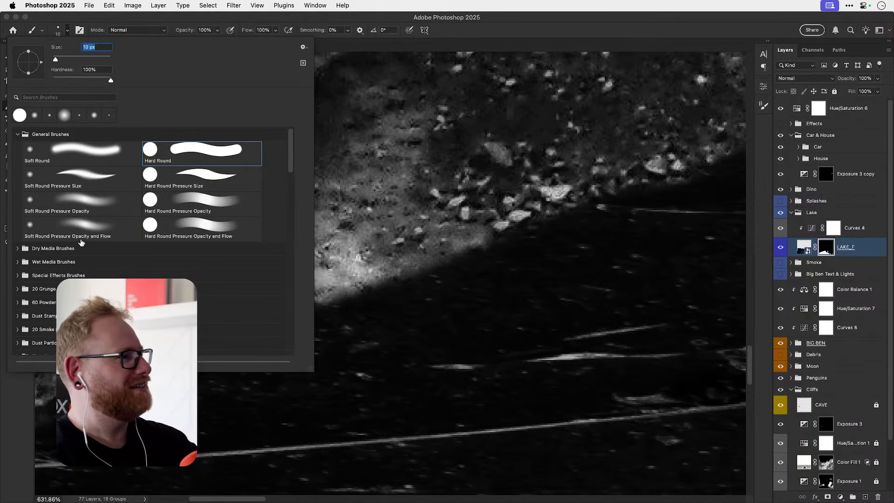
left_click(93, 227)
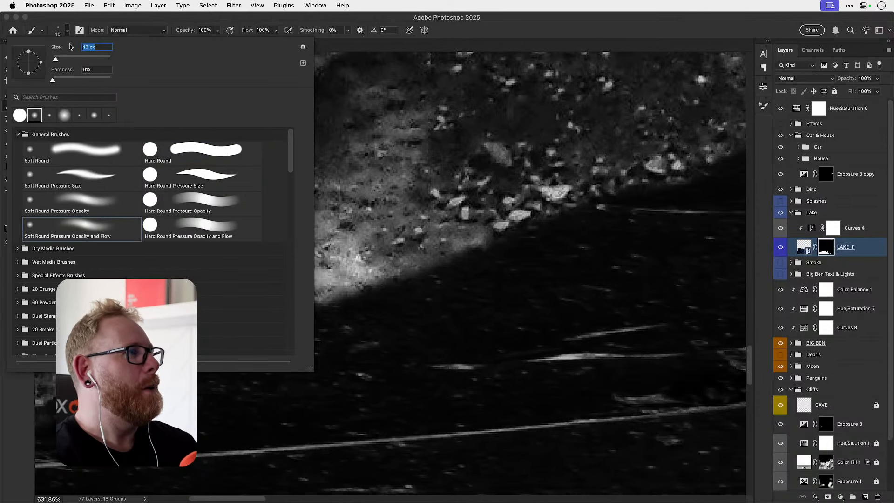
key("Return")
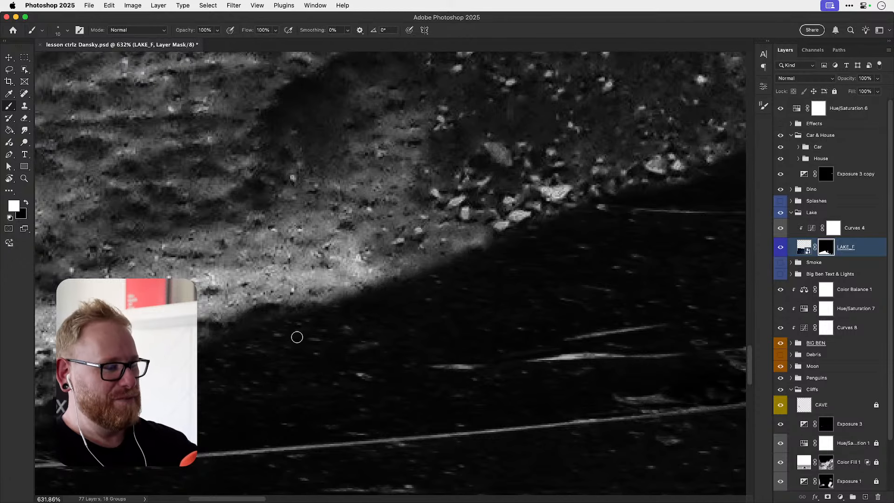
- Try painting black on the LAKE_F mask along the left shoreline with a 35 px soft brush
key("bracketright")
key("bracketright")
key("bracketright")
key("bracketright")
key("x")
mouse_move(299, 325)
left_mouse_down()
mouse_move(401, 277)
mouse_move(341, 300)
mouse_move(344, 316)
mouse_move(368, 340)
left_mouse_up()
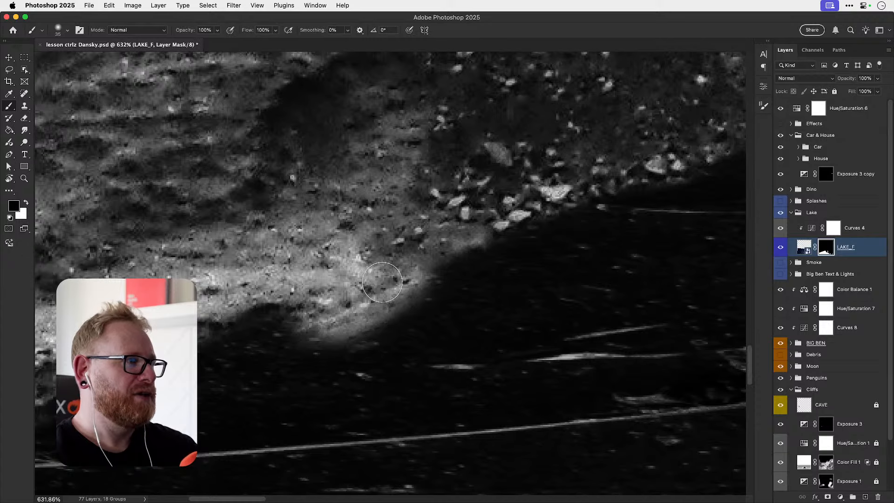
key("super+z")
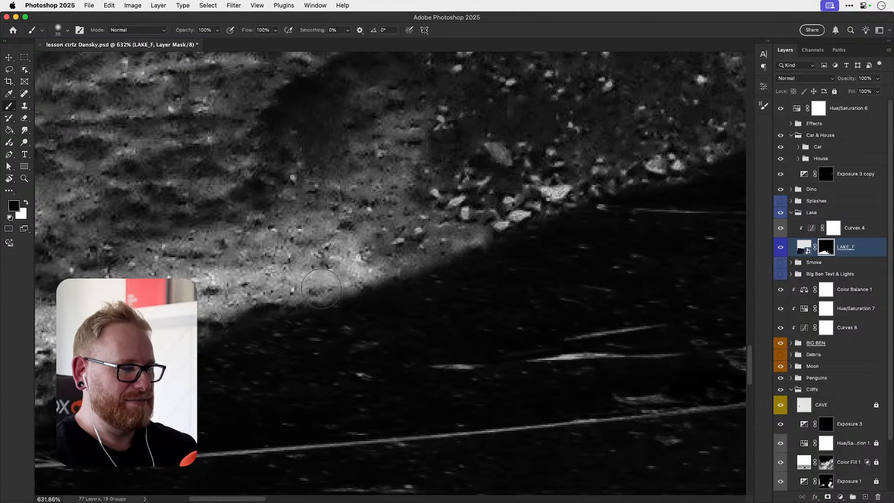
- Set the brush hardness to 82% and reduce the brush size to 8 px
left_click(67, 31)
left_click_drag(84, 81, 100, 79)
left_click(67, 30)
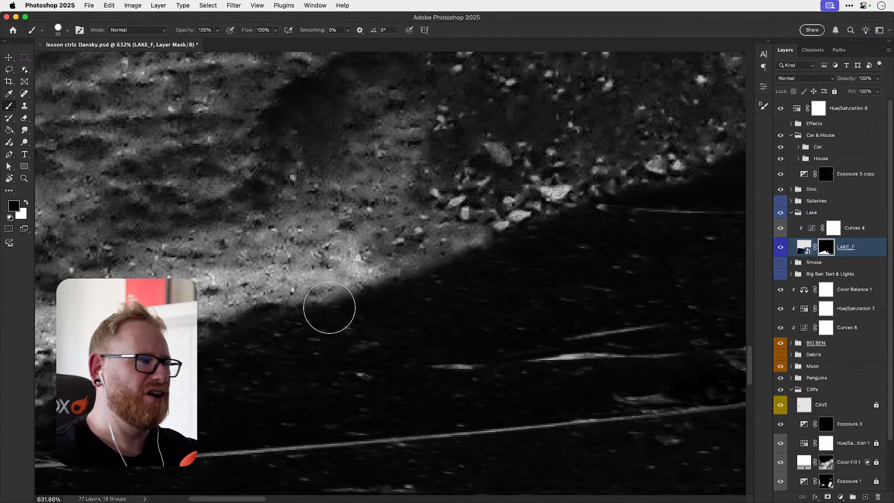
key("bracketleft")
key("bracketleft")
key("bracketleft")
key("bracketleft")
key("bracketleft")
key("bracketleft")
key("bracketleft")
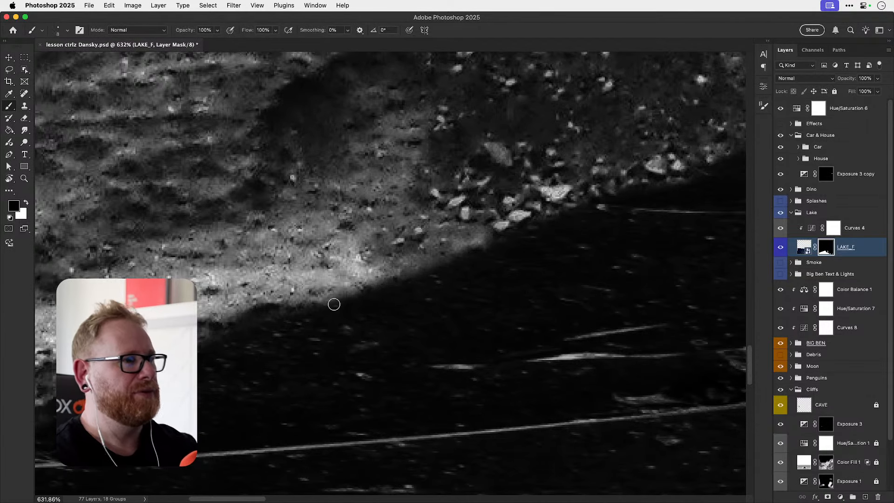
- Try a white stroke on the LAKE_F mask along the left shoreline, undo it and set the brush hardness to 89%
key("x")
left_click_drag(335, 300, 433, 266)
key("super+z")
left_click(68, 31)
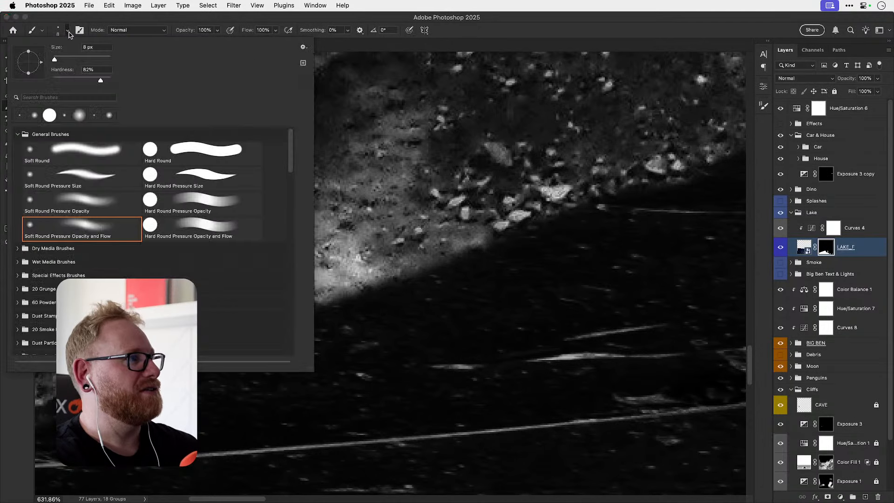
left_click_drag(104, 81, 105, 82)
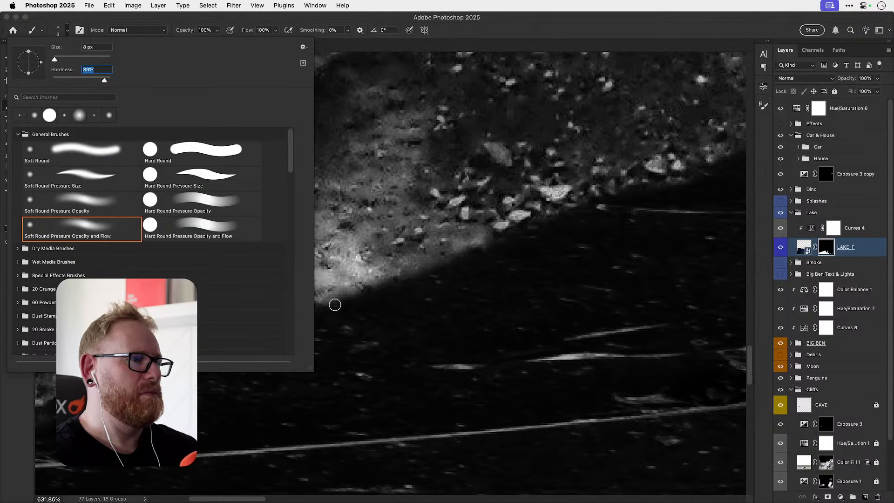
left_click(358, 297)
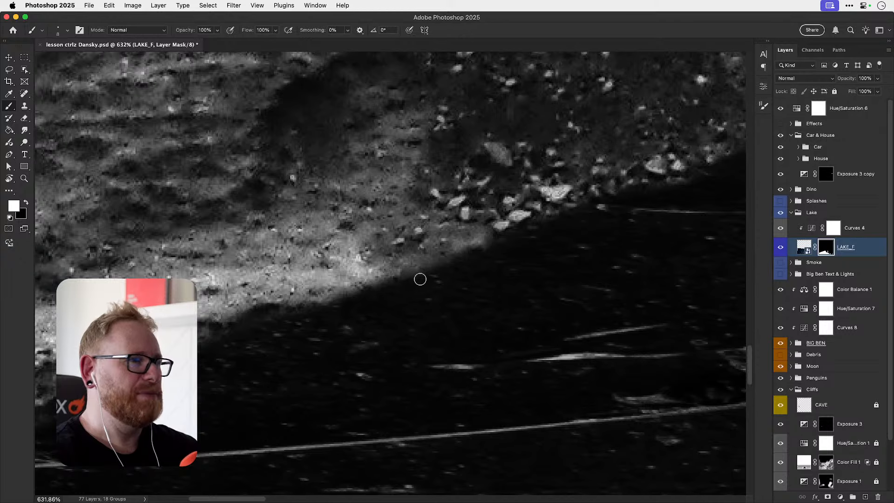
- Try short black strokes on the LAKE_F mask at the left shoreline with the harder brush and undo them
key("x")
left_click_drag(344, 302, 393, 279)
key("ctrl+z")
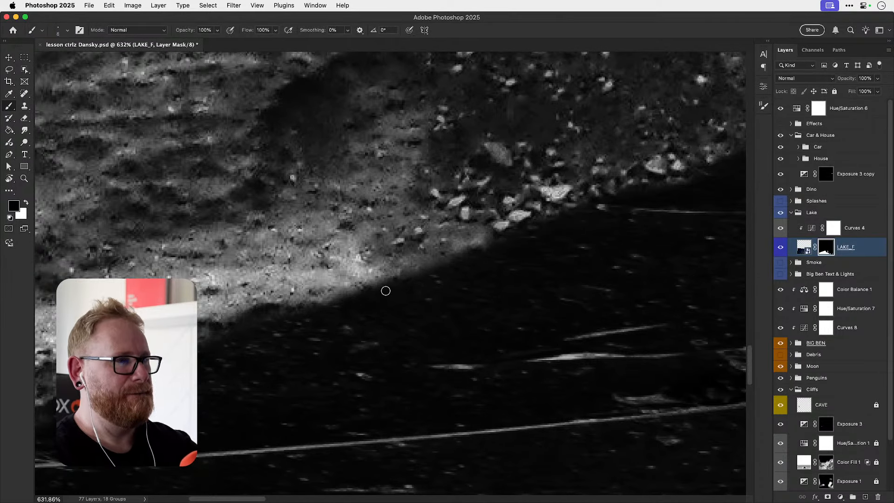
mouse_move(333, 298)
left_mouse_down()
mouse_move(380, 281)
mouse_move(394, 298)
left_mouse_up()
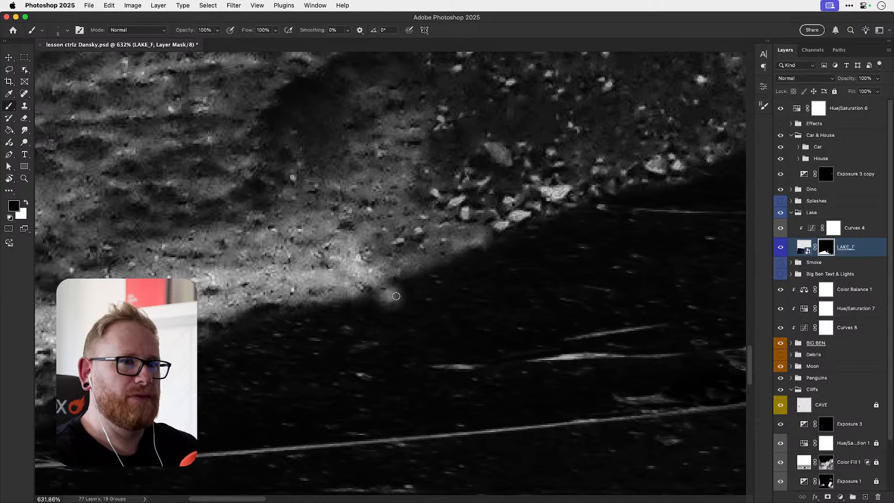
key("ctrl+z")
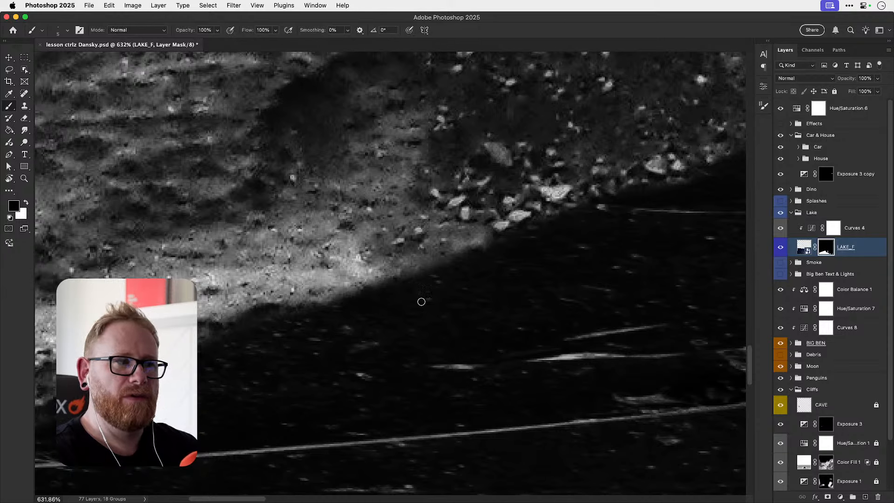
- Test the brush with a white freehand stroke on a new layer above Curves 4, undo it and return to the LAKE_F mask
left_click(859, 231)
left_click(867, 497)
key("x")
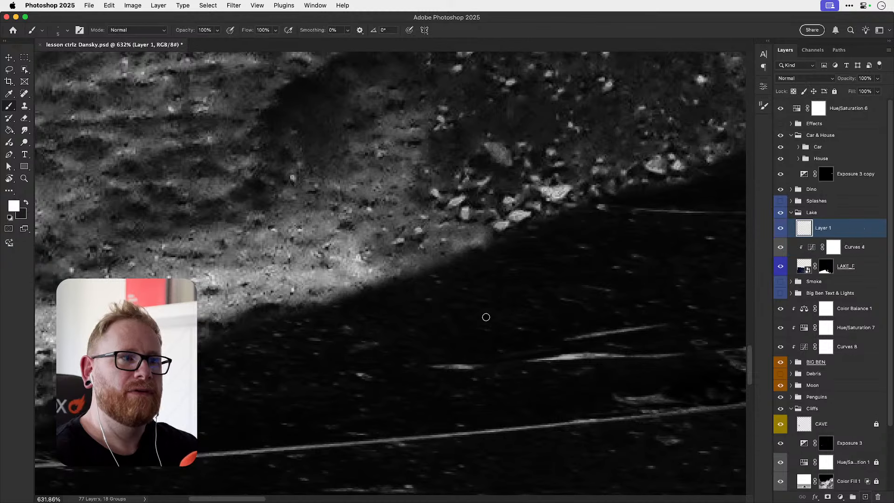
mouse_move(445, 302)
left_mouse_down()
mouse_move(371, 276)
mouse_move(335, 222)
mouse_move(361, 258)
left_mouse_up()
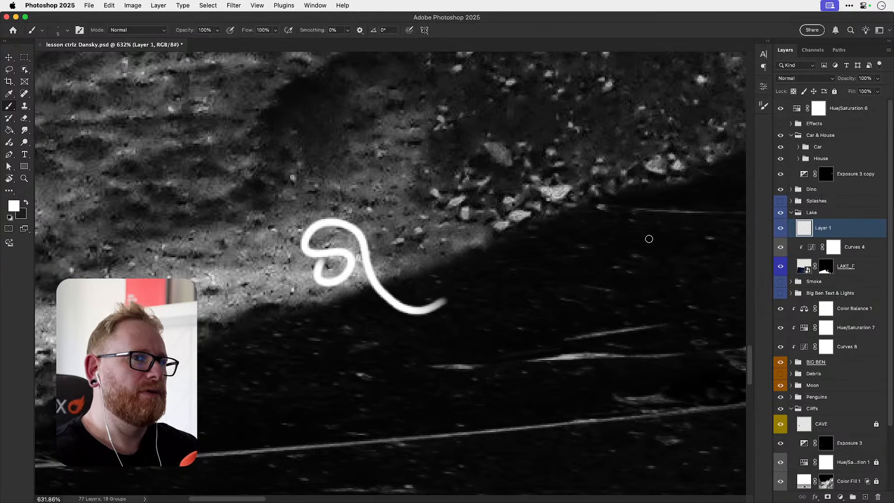
key("cmd+z")
left_click(827, 266)
key("x")
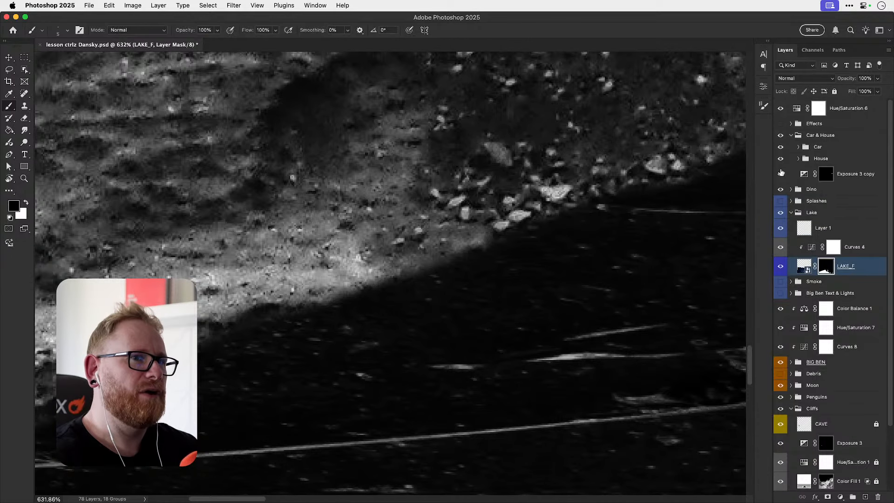
- Set the LAKE_F mask's feather to 0 px
left_click(764, 87)
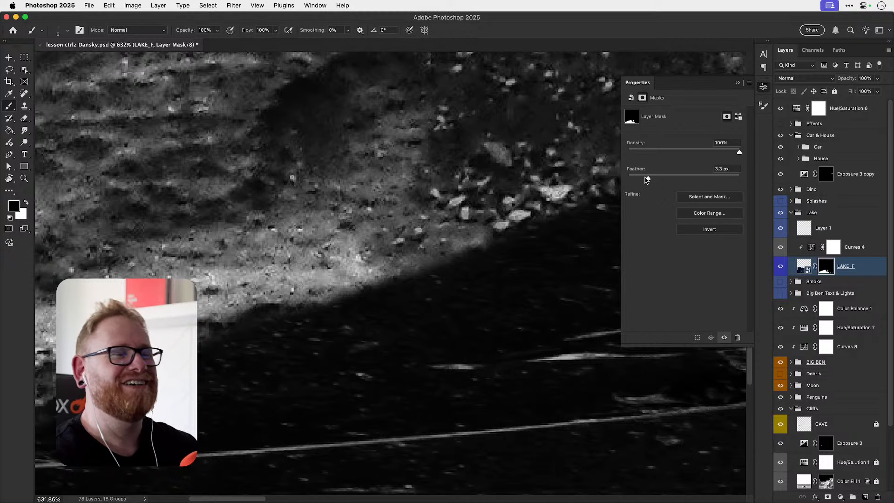
left_click_drag(642, 179, 588, 173)
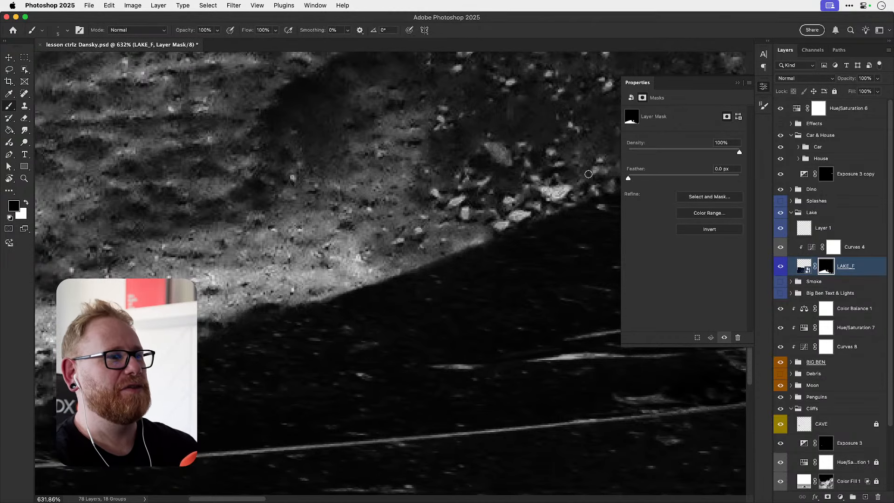
left_click(764, 87)
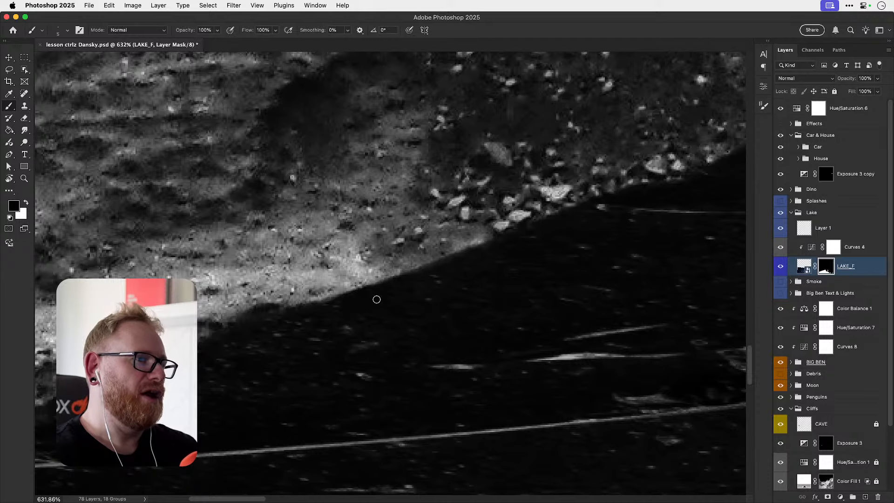
- Undo the mask feather change and the added test layer, keeping the LAKE_F mask switched on
key("super+z")
key("super+z")
key("super+z")
key("super+z")
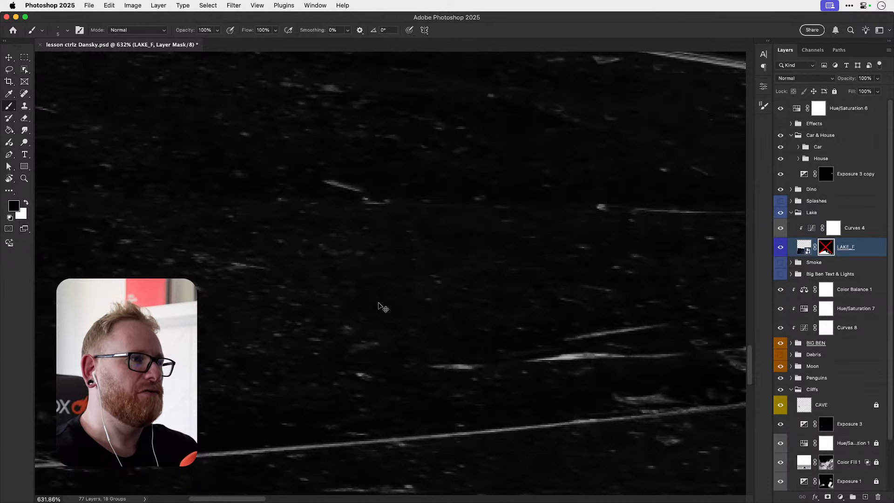
key("super+z")
- Reduce the LAKE_F mask's feather to 0.4 px to sharpen the shoreline
key("super+1")
key("z")
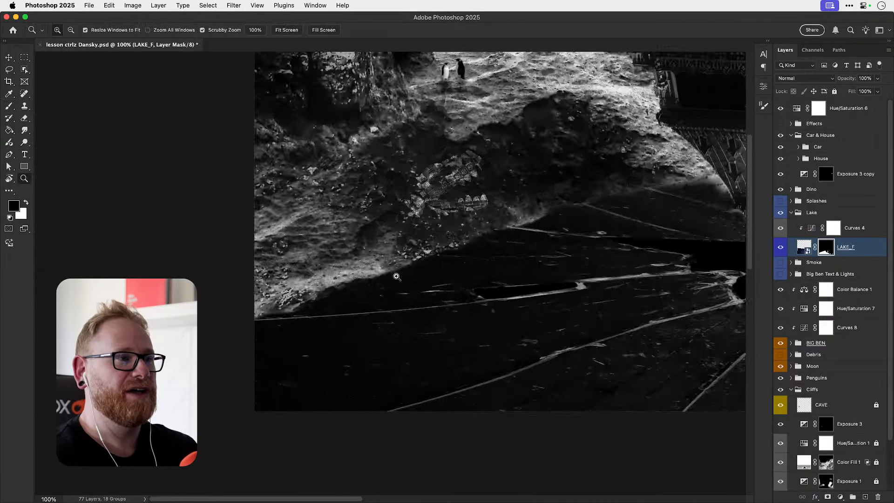
left_click_drag(397, 276, 641, 240)
key("v")
left_click(764, 84)
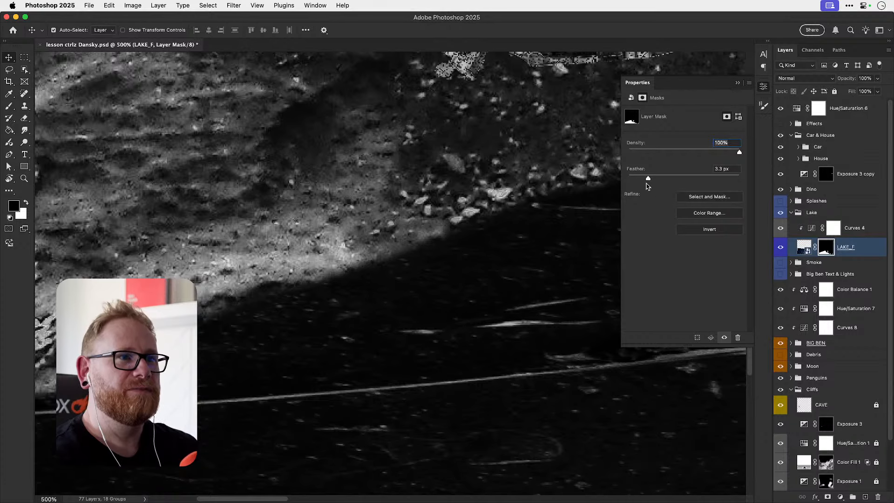
left_click_drag(641, 179, 639, 180)
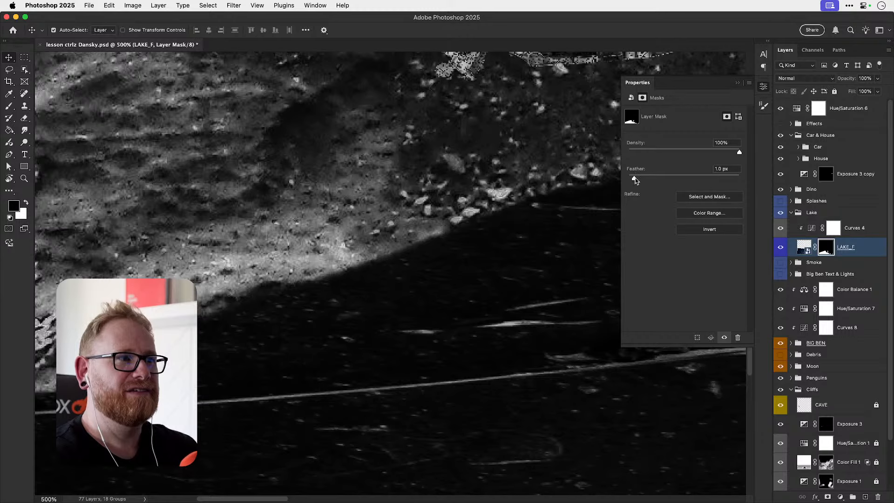
left_click_drag(636, 181, 626, 182)
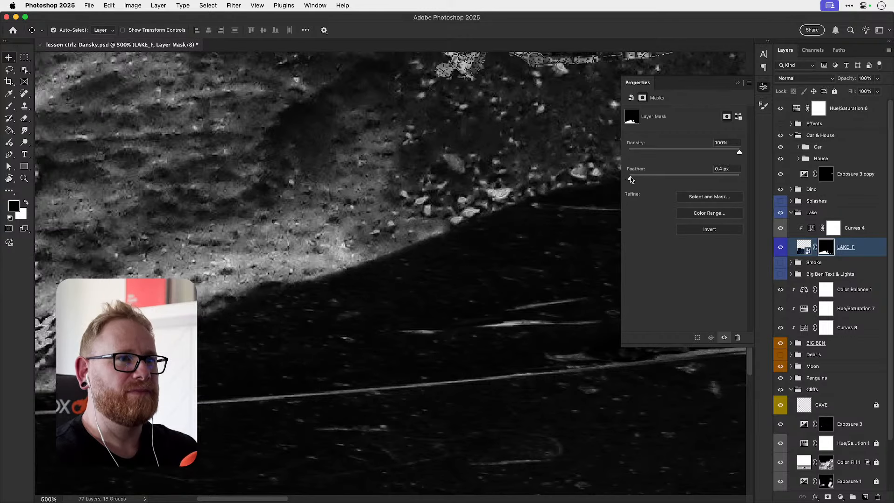
left_click(762, 86)
- Examine the lake edge along the left shore and around the tower's base, both close up and at 100%
key("super+1")
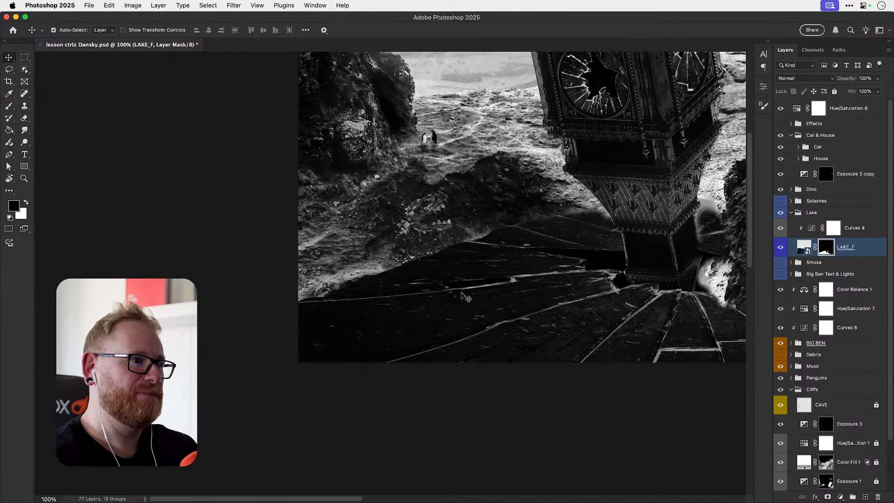
left_click_drag(449, 283, 335, 309)
key("z")
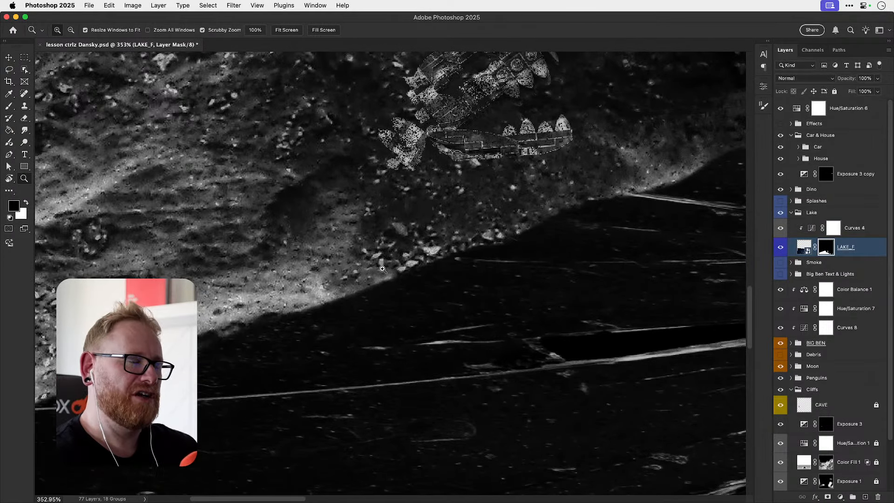
key("super+1")
left_click_drag(386, 271, 318, 328)
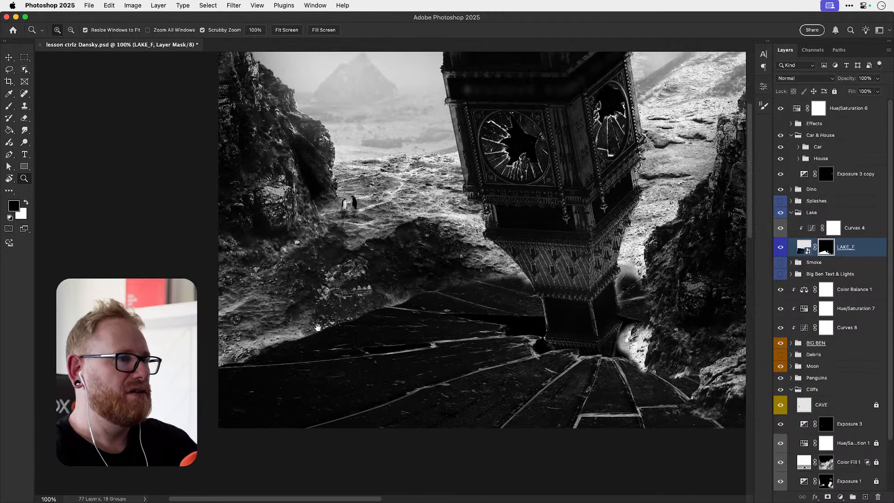
left_click_drag(381, 318, 301, 331)
left_click_drag(430, 304, 411, 305)
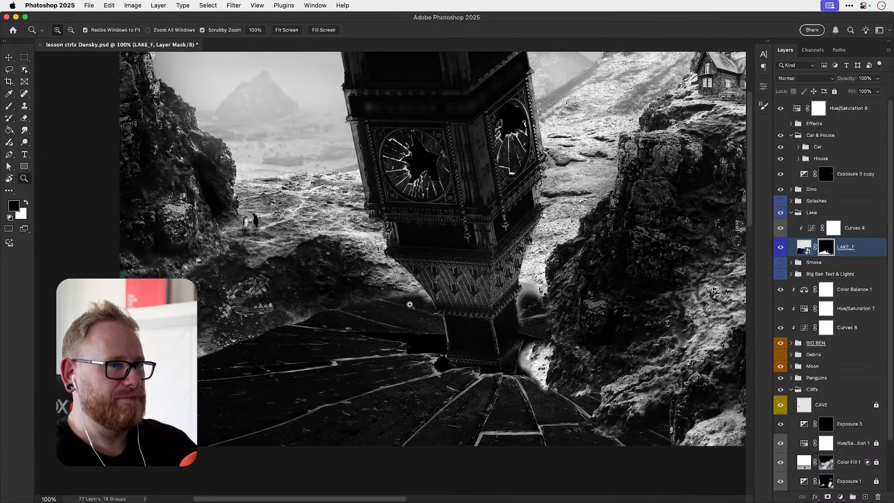
- Try a black brush stroke on the LAKE_F mask over the water left of the tower's base and undo it
left_click(409, 301)
left_click(409, 296)
left_click(408, 289)
key("b")
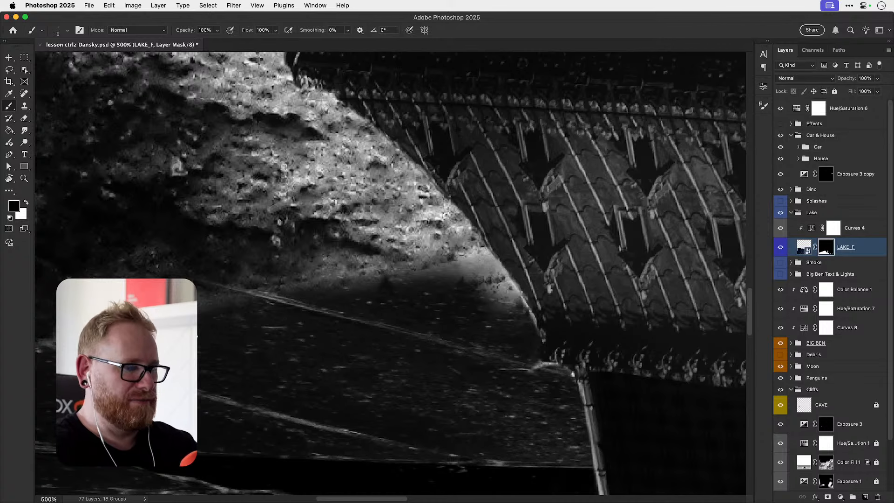
mouse_move(226, 324)
left_mouse_down()
mouse_move(202, 323)
mouse_move(235, 324)
mouse_move(201, 370)
left_mouse_up()
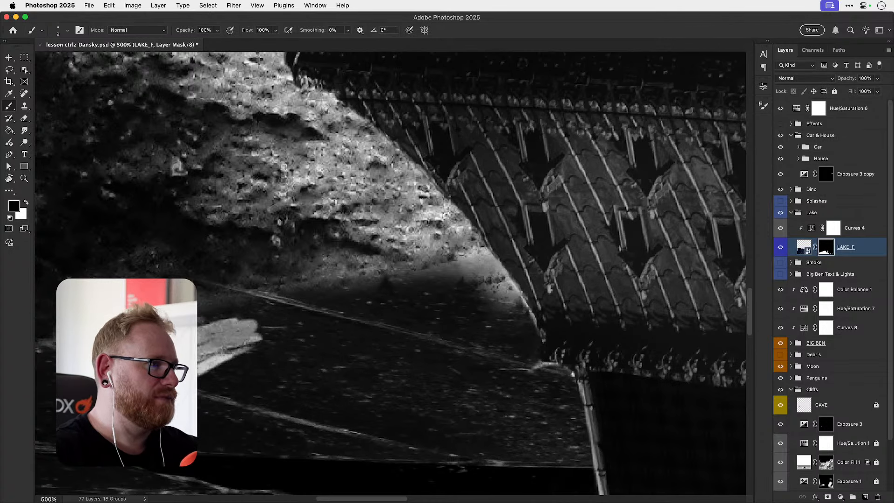
key("super+z")
- Paint white on the LAKE_F mask along the far shore beside the tower, extending the water with a crisp edge up to the tower
key("x")
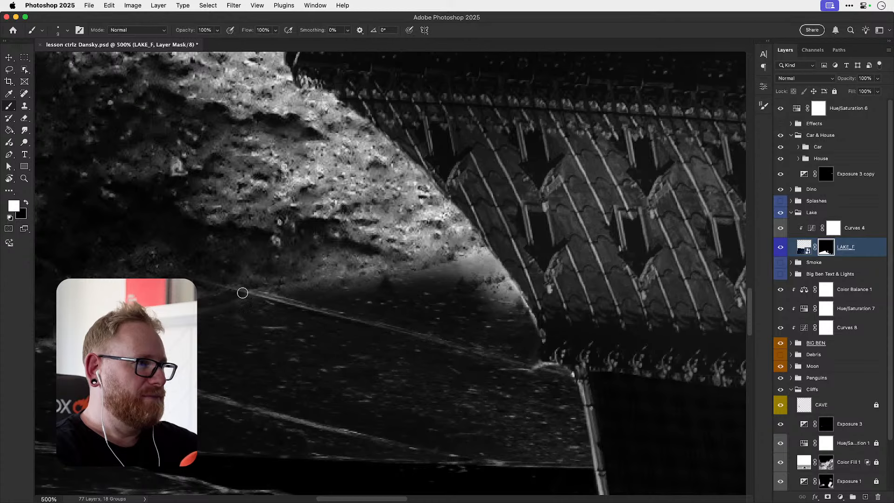
mouse_move(267, 291)
left_mouse_down()
mouse_move(354, 279)
mouse_move(196, 313)
mouse_move(203, 323)
mouse_move(256, 320)
mouse_move(377, 278)
left_mouse_up()
key("z")
key("b")
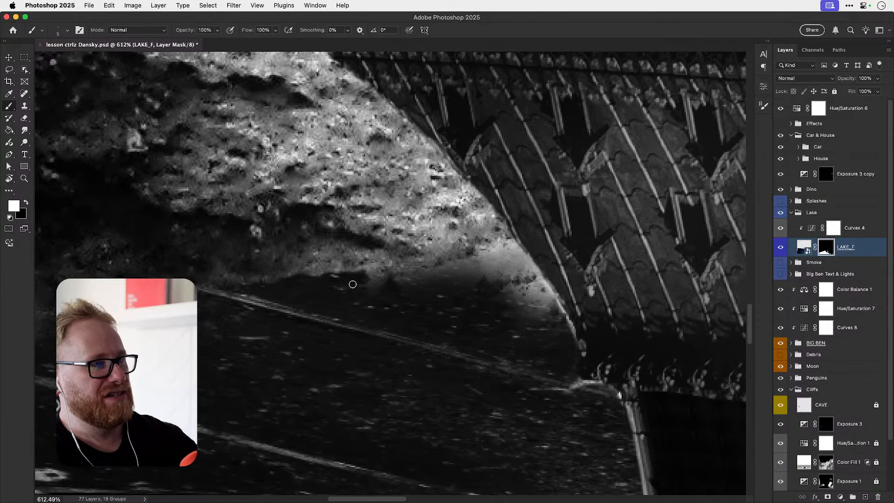
mouse_move(370, 277)
left_mouse_down()
mouse_move(522, 241)
mouse_move(368, 287)
mouse_move(489, 257)
mouse_move(411, 293)
mouse_move(555, 253)
mouse_move(511, 286)
mouse_move(540, 275)
mouse_move(508, 303)
mouse_move(536, 291)
mouse_move(528, 319)
mouse_move(583, 309)
mouse_move(586, 323)
mouse_move(571, 372)
left_mouse_up()
left_click_drag(602, 309, 552, 264)
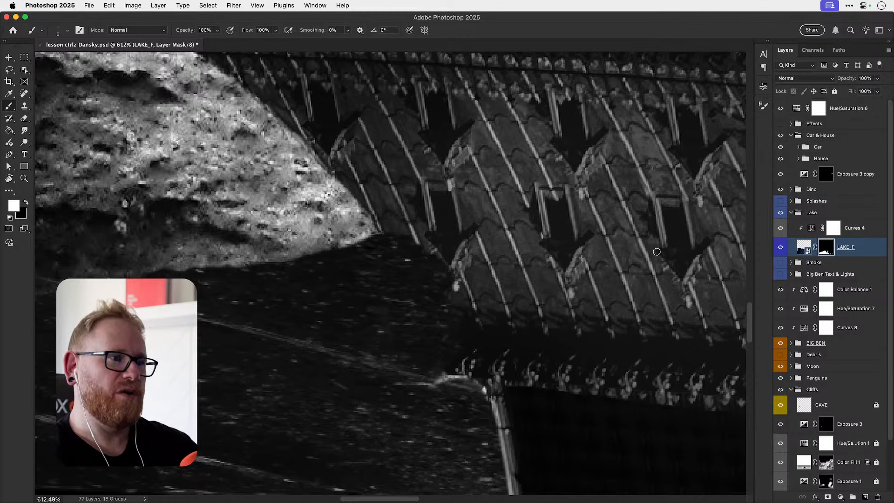
- Collapse the Lake and Cliffs groups and move the Lake group between Debris and Moon, comparing the order before and after
left_click(790, 212)
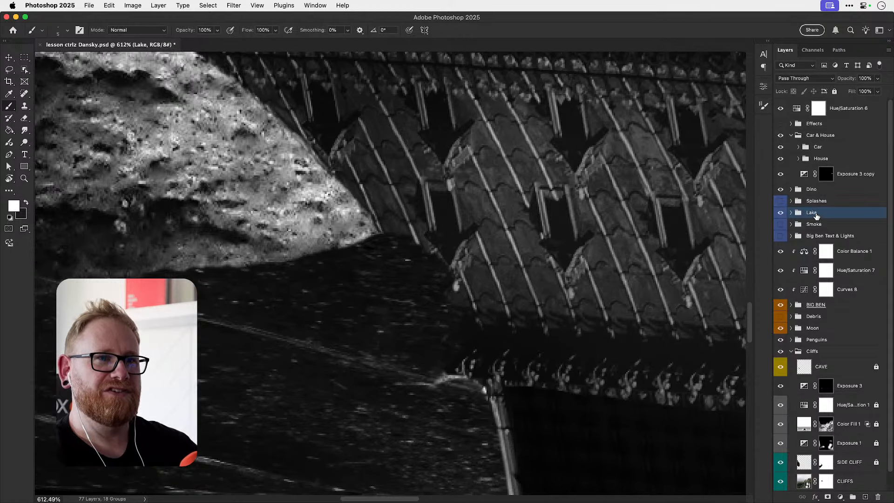
left_click(791, 352)
left_click_drag(813, 213, 821, 326)
key("super+1")
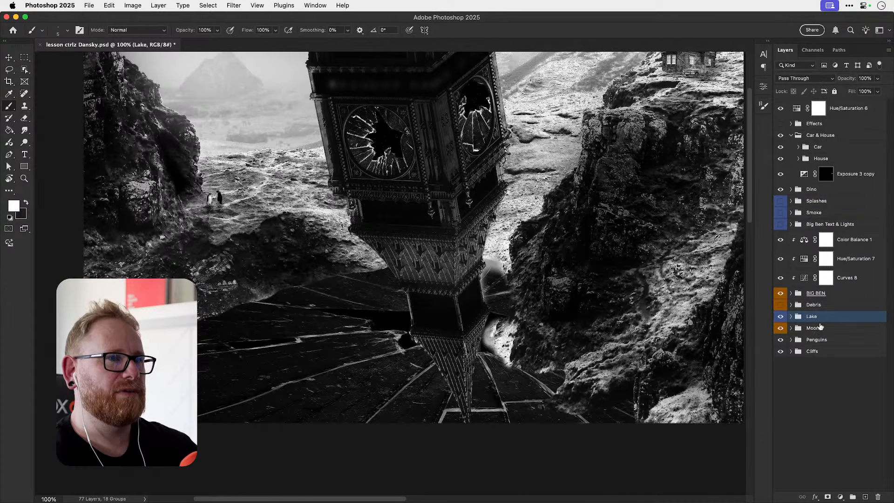
key("super+z")
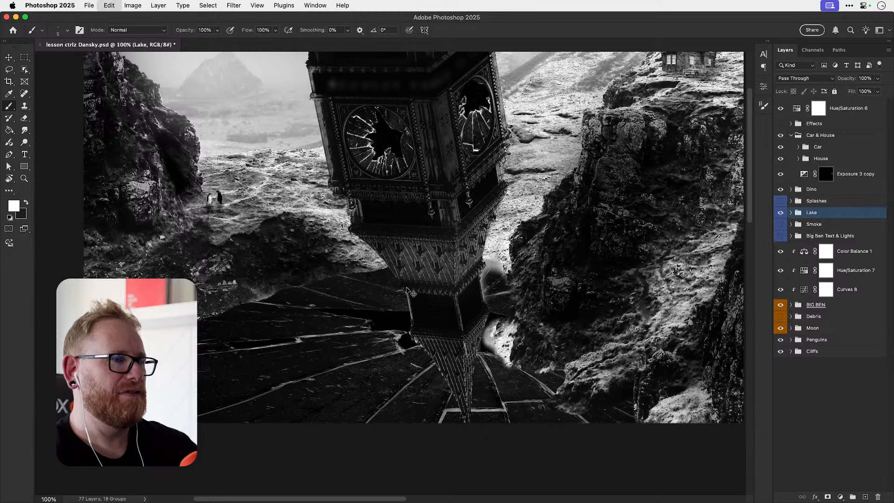
key("super+shift+z")
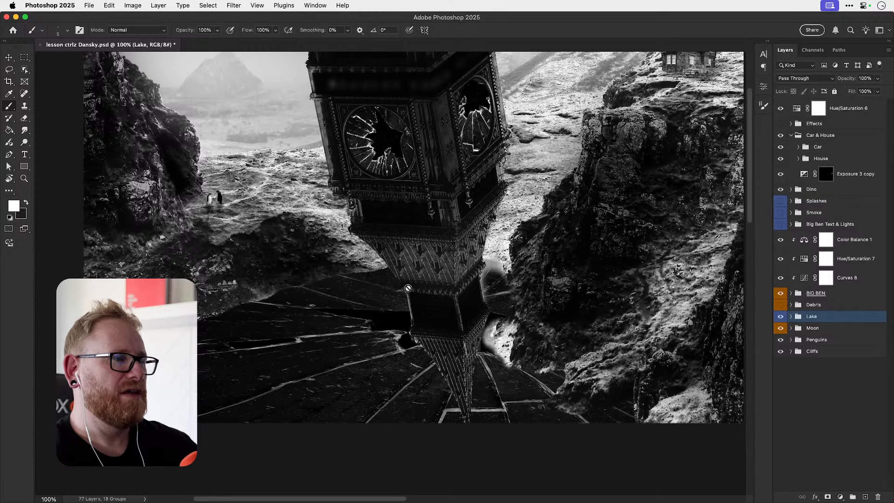
- Paint a white outline of the water's edge on the LAKE_F mask in the gap between the tower and the right cliff
key("z")
left_click(388, 276)
left_click(389, 276)
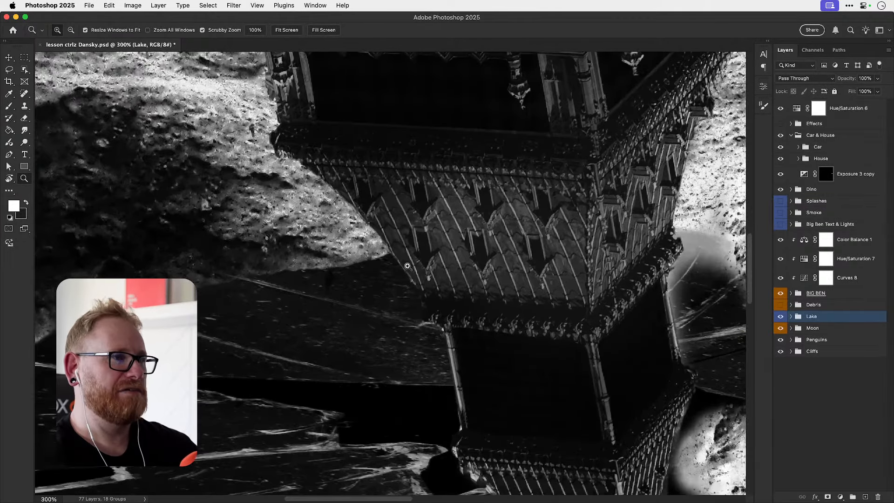
left_click(791, 316)
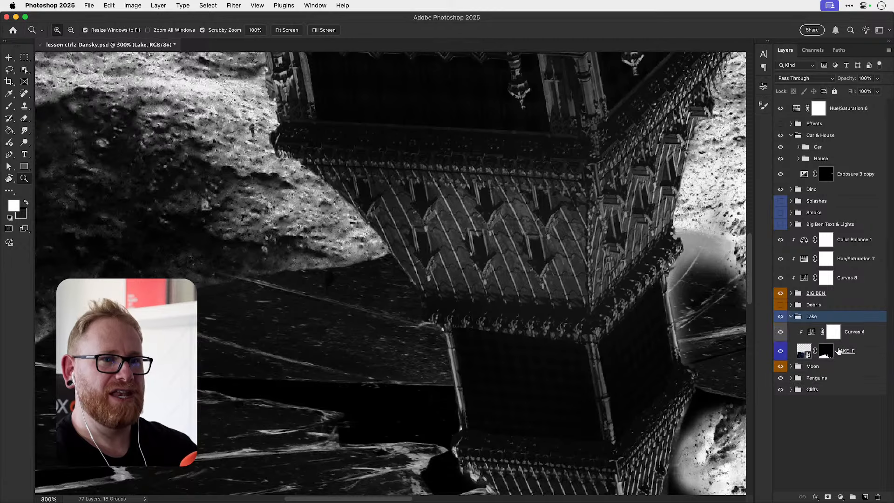
left_click(826, 350)
key("b")
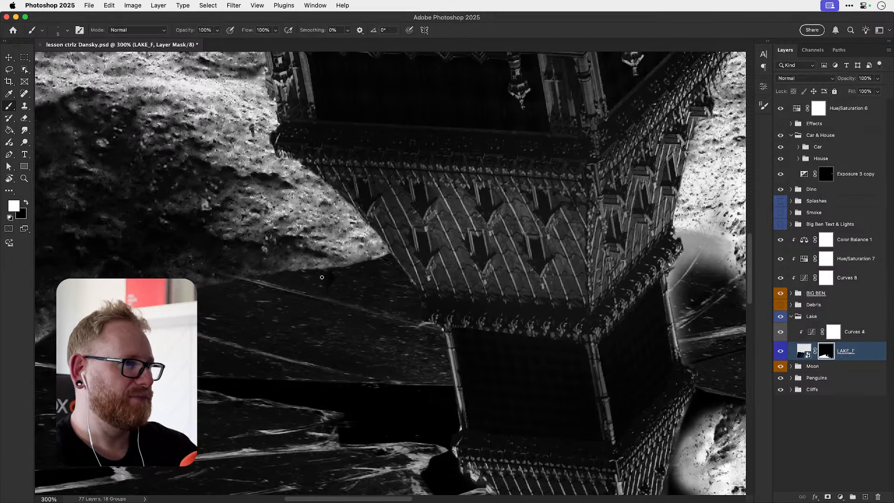
key("x")
scroll(435, 270, "right", 10)
key("z")
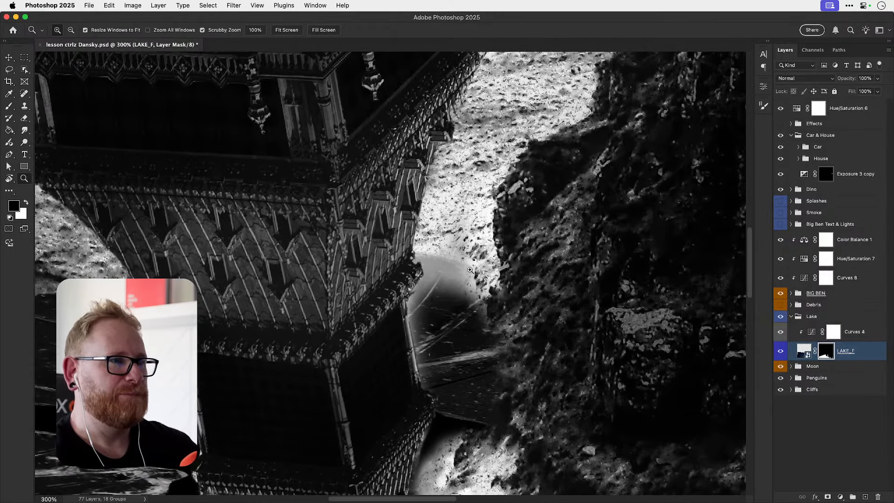
left_click(468, 269)
key("b")
key("x")
mouse_move(396, 253)
left_mouse_down()
mouse_move(443, 257)
mouse_move(460, 273)
mouse_move(494, 364)
mouse_move(481, 330)
mouse_move(404, 259)
mouse_move(429, 259)
mouse_move(381, 318)
mouse_move(384, 331)
mouse_move(392, 316)
mouse_move(384, 334)
mouse_move(407, 297)
mouse_move(390, 334)
mouse_move(398, 309)
left_mouse_up()
key("bracketright")
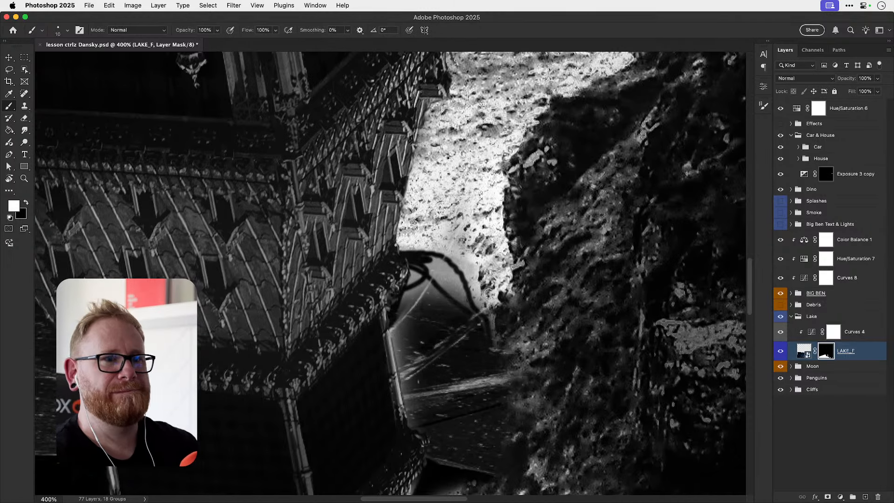
- Undo a black test stroke and fill the outlined water beside the tower with white on the LAKE_F mask
key("x")
mouse_move(415, 278)
left_mouse_down()
mouse_move(427, 282)
mouse_move(443, 262)
mouse_move(447, 291)
mouse_move(454, 283)
mouse_move(448, 313)
left_mouse_up()
key("super+z")
key("x")
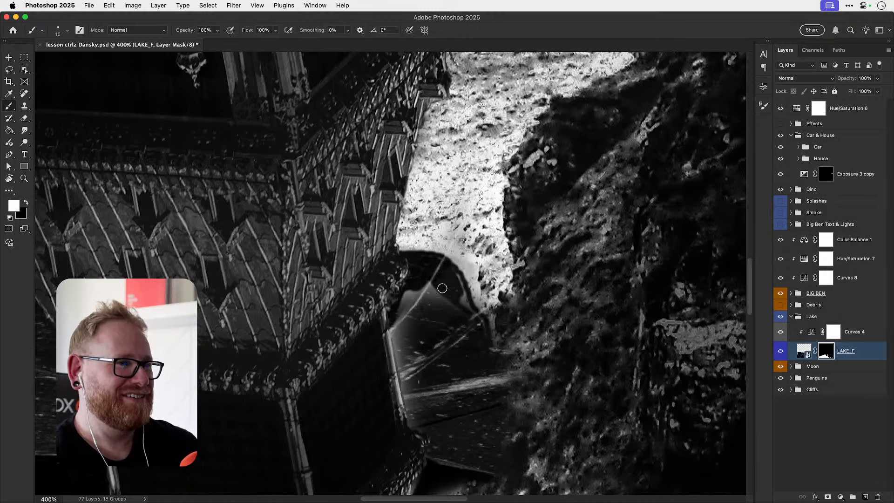
mouse_move(443, 288)
left_mouse_down()
mouse_move(451, 271)
mouse_move(487, 353)
mouse_move(420, 276)
mouse_move(410, 294)
mouse_move(414, 287)
mouse_move(420, 301)
mouse_move(402, 309)
mouse_move(393, 373)
mouse_move(405, 341)
mouse_move(411, 359)
mouse_move(422, 335)
mouse_move(412, 435)
left_mouse_up()
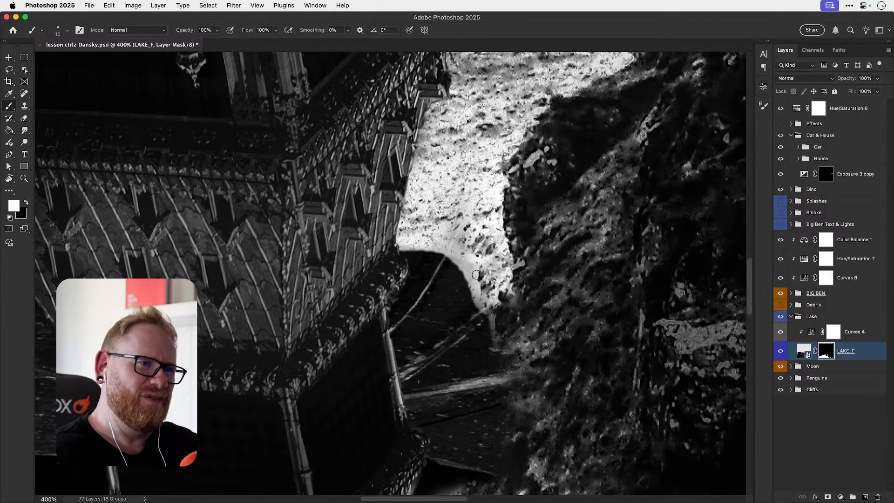
- Paint black on the LAKE_F mask to trim the water back along the bright slope beside the cliff
key("x")
mouse_move(462, 269)
left_mouse_down()
mouse_move(432, 244)
mouse_move(461, 253)
left_mouse_up()
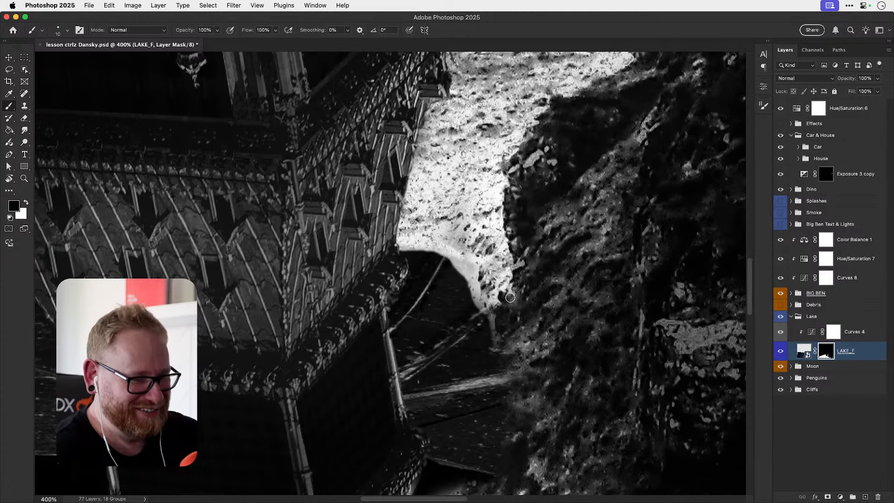
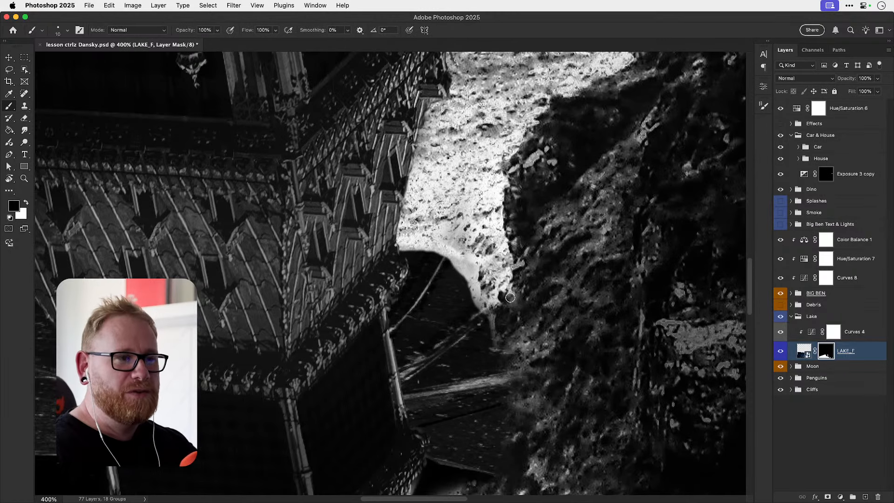
key("x")
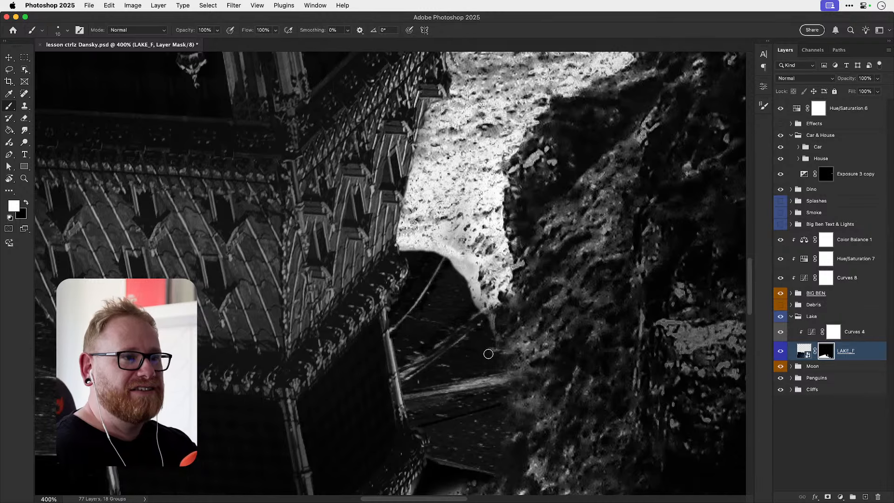
- Check the whole tower base, and refine the curved lake edge between the tower and the right cliff on the LAKE_F mask
key("super+minus")
key("super+minus")
key("super+minus")
left_click_drag(456, 306, 484, 292)
key("z")
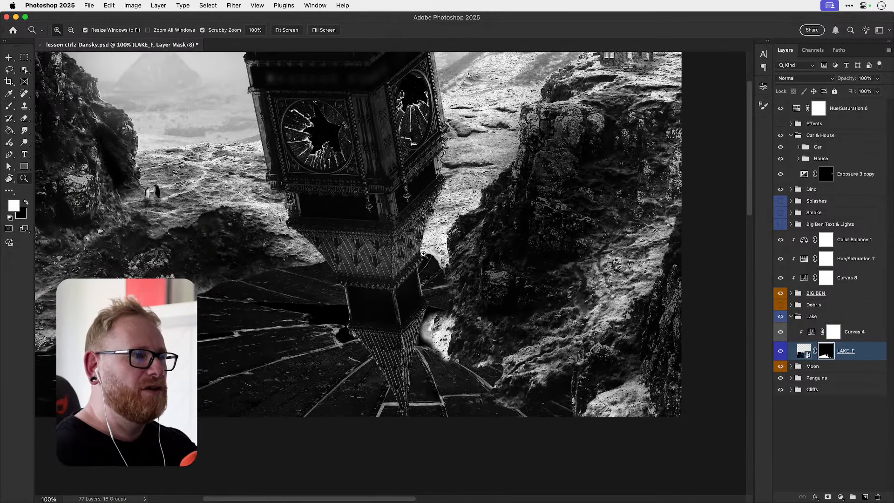
triple_click(424, 254)
key("b")
mouse_move(420, 247)
left_mouse_down()
mouse_move(443, 257)
mouse_move(418, 251)
mouse_move(478, 276)
left_mouse_up()
key("super+z")
key("x")
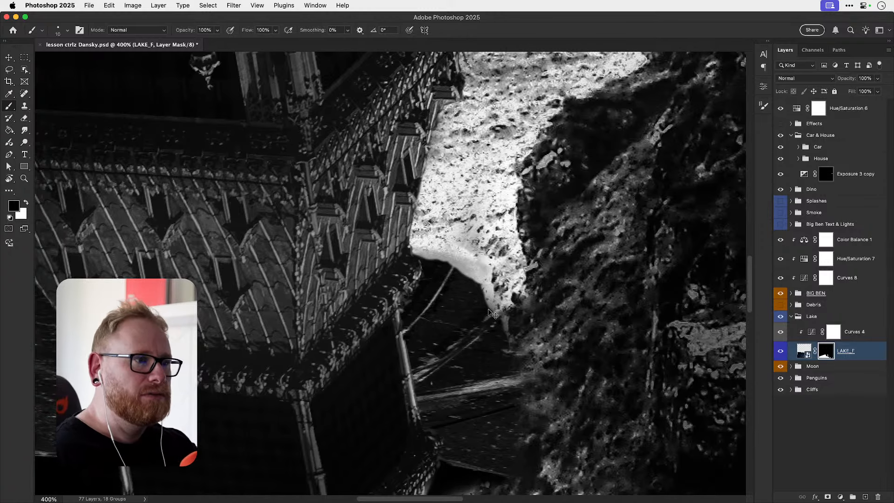
- Paint white on the LAKE_F mask over the bright rocky gap between the spire and the right cliff to fill it with water
key("super+1")
left_click_drag(439, 322, 479, 287)
left_click(444, 328, "super")
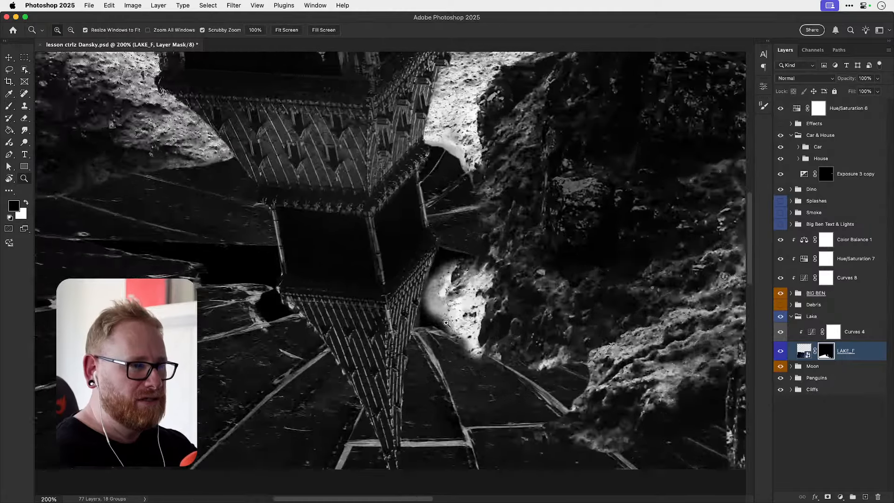
left_click(445, 328, "super")
mouse_move(409, 270)
left_mouse_down()
mouse_move(416, 252)
mouse_move(430, 281)
mouse_move(422, 274)
mouse_move(408, 326)
mouse_move(405, 297)
mouse_move(415, 297)
mouse_move(427, 257)
mouse_move(430, 275)
mouse_move(438, 260)
mouse_move(446, 275)
mouse_move(454, 268)
mouse_move(437, 268)
mouse_move(432, 294)
mouse_move(431, 255)
mouse_move(440, 289)
mouse_move(473, 216)
mouse_move(484, 220)
mouse_move(473, 250)
mouse_move(490, 250)
mouse_move(491, 285)
mouse_move(438, 338)
mouse_move(455, 280)
mouse_move(466, 268)
mouse_move(449, 312)
mouse_move(481, 273)
mouse_move(480, 325)
mouse_move(491, 288)
mouse_move(499, 296)
mouse_move(487, 357)
mouse_move(500, 373)
mouse_move(488, 364)
mouse_move(479, 327)
mouse_move(494, 289)
mouse_move(496, 301)
mouse_move(491, 327)
mouse_move(488, 272)
mouse_move(496, 298)
mouse_move(501, 288)
mouse_move(478, 223)
mouse_move(501, 243)
left_mouse_up()
key("super+z")
key("x")
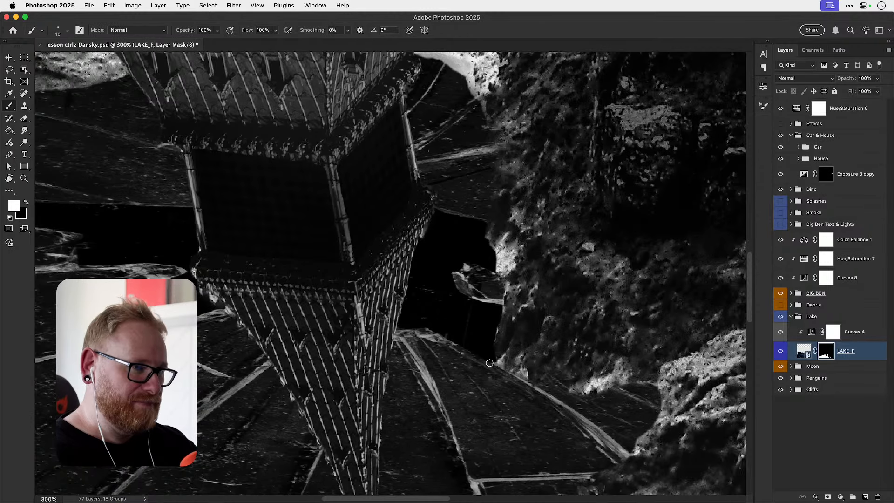
key("super+minus")
key("super+minus")
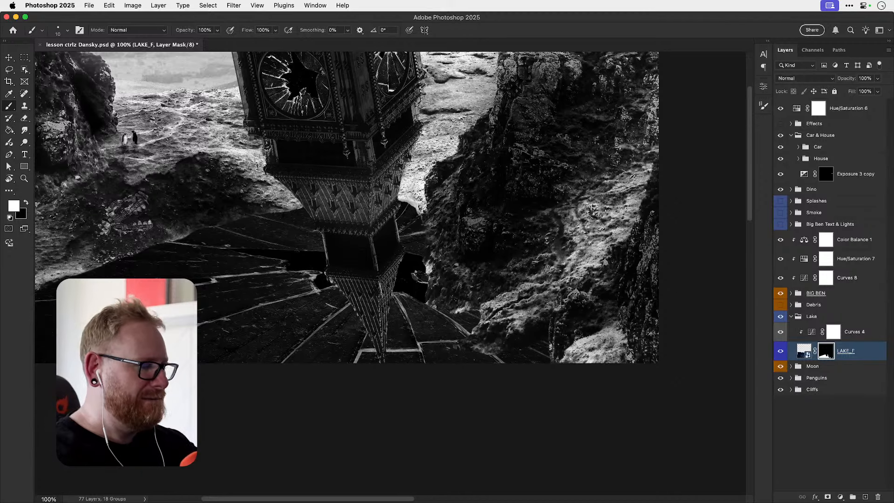
key("super+Tab")
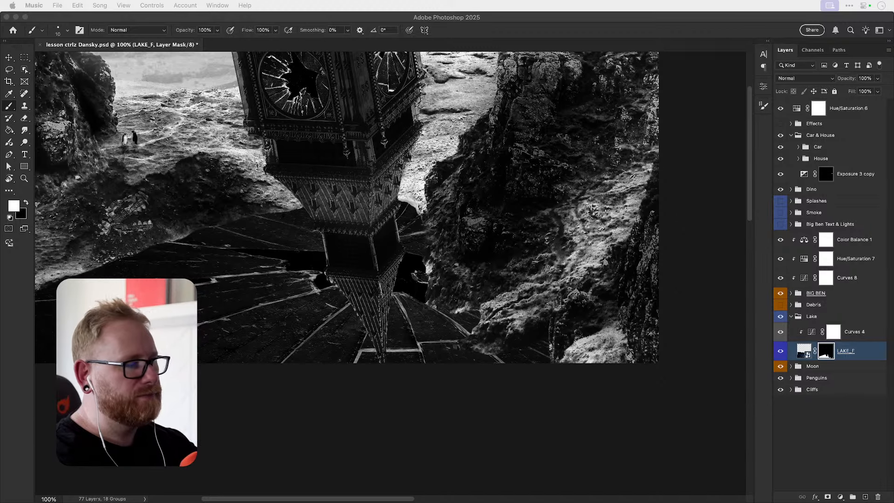
key("super+Tab")
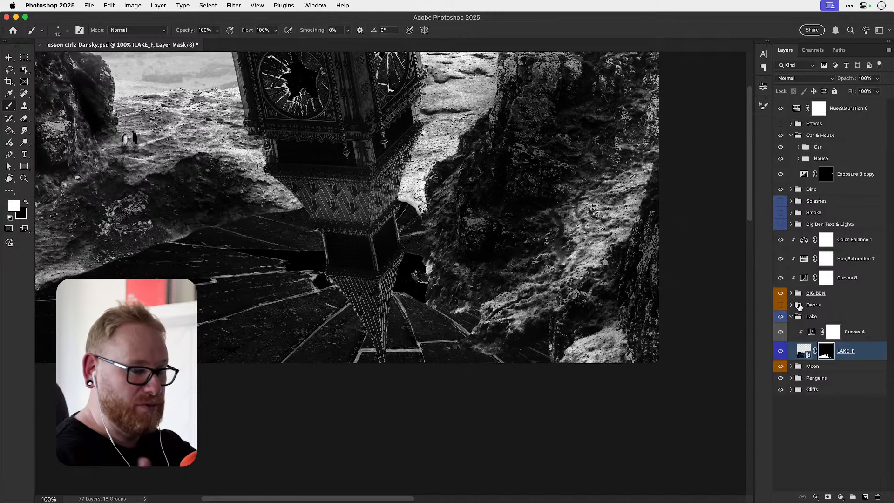
- Select the BIG B group inside the BIG BEN group and add a layer mask to it
left_click_drag(378, 295, 628, 162)
key("z")
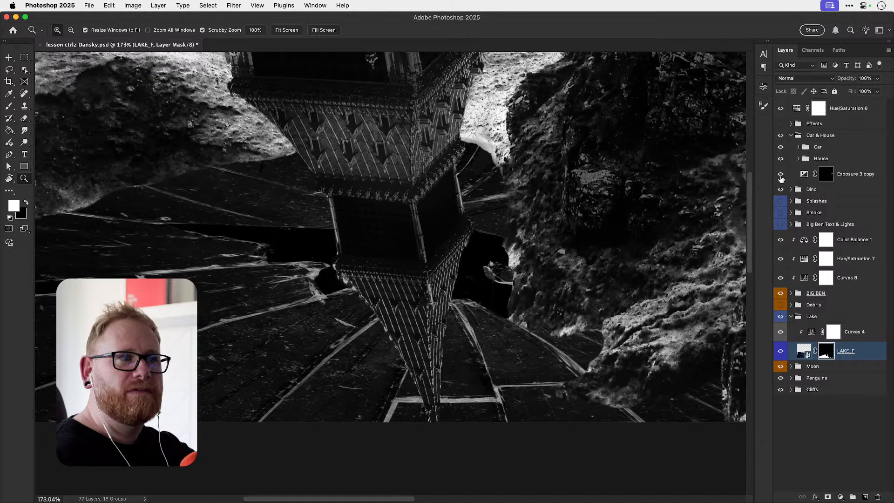
left_click(816, 295)
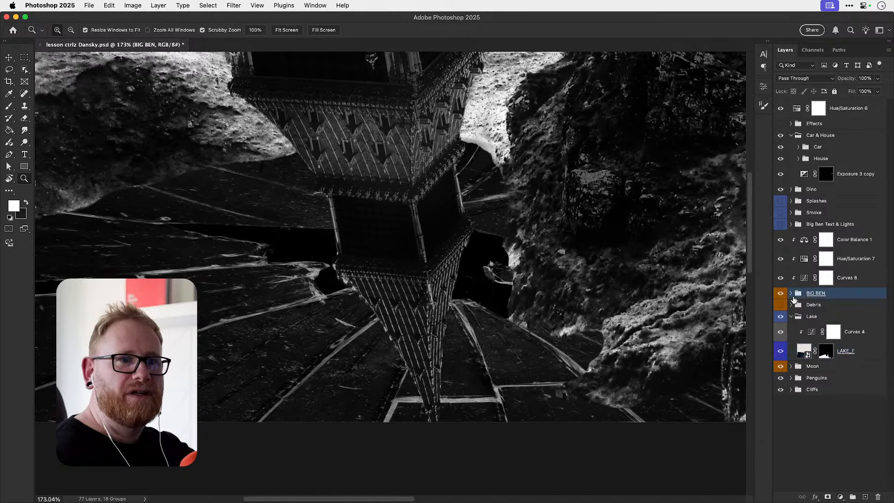
left_click(791, 293)
key("v")
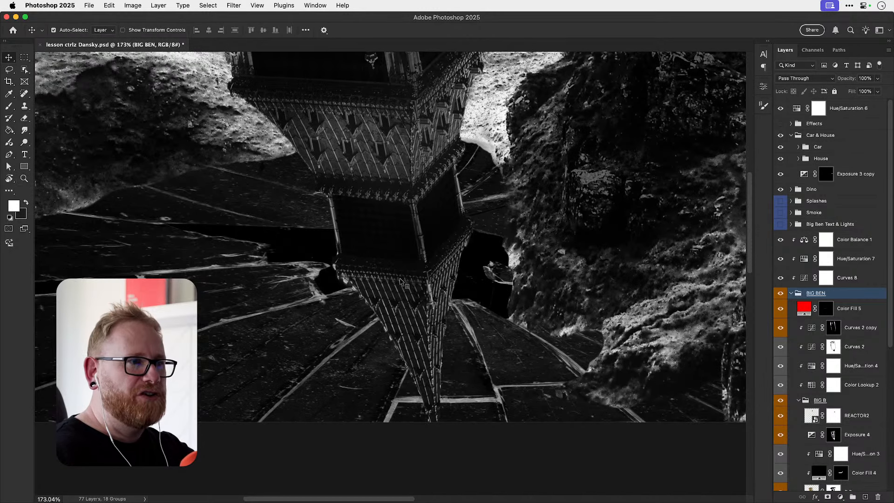
right_click(401, 278)
left_click(418, 274)
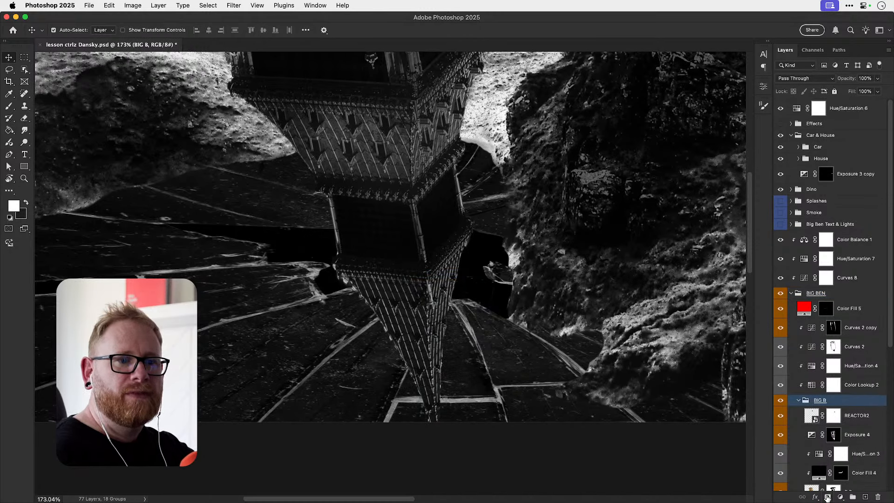
left_click(827, 497)
- Paint black on the BIG B mask to hide the tower's spire from just below its lowest ledge down to the tip
key("b")
key("x")
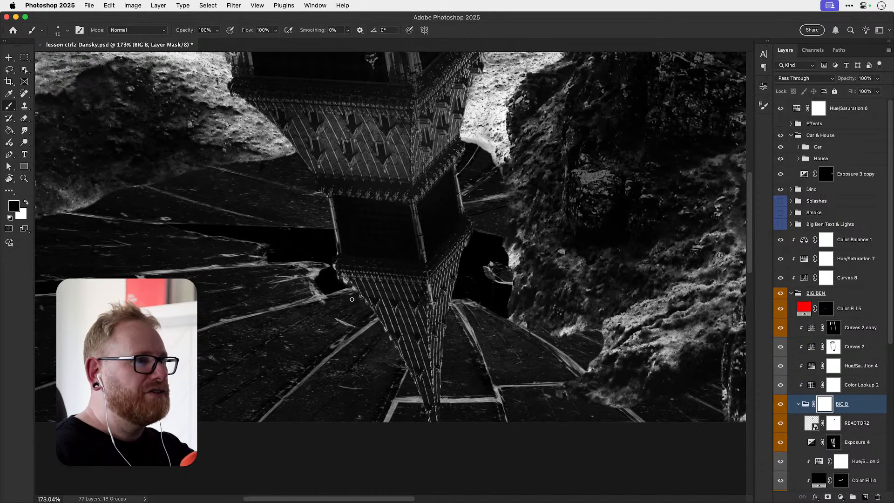
mouse_move(370, 286)
left_mouse_down()
mouse_move(346, 282)
mouse_move(442, 285)
mouse_move(404, 276)
mouse_move(318, 292)
mouse_move(463, 291)
mouse_move(346, 297)
left_mouse_up()
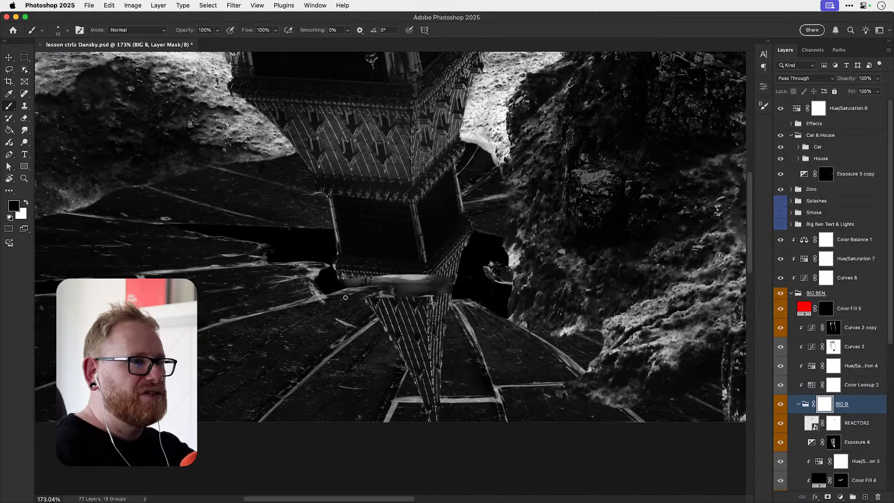
left_click_drag(420, 299, 361, 314)
mouse_move(405, 297)
left_mouse_down()
mouse_move(426, 293)
mouse_move(365, 315)
mouse_move(452, 296)
mouse_move(416, 298)
mouse_move(386, 315)
mouse_move(391, 307)
mouse_move(390, 349)
mouse_move(415, 323)
mouse_move(409, 376)
mouse_move(457, 316)
mouse_move(440, 360)
mouse_move(453, 344)
mouse_move(440, 423)
left_mouse_up()
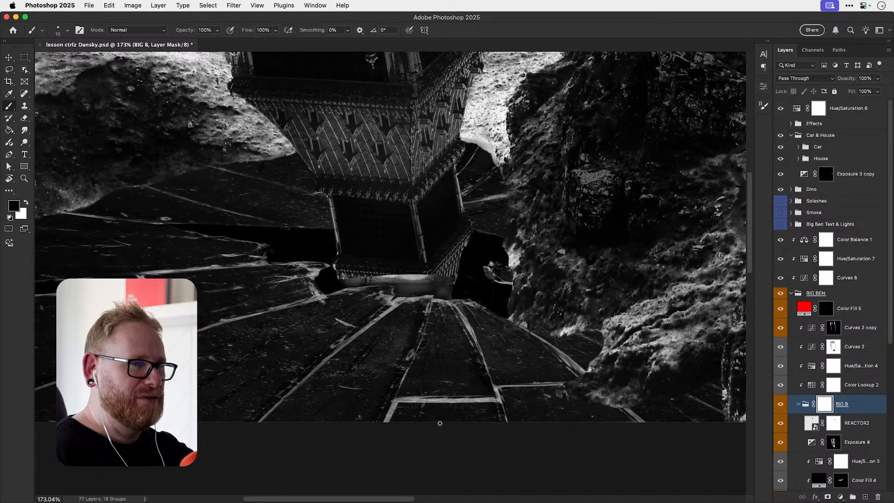
- Paint white on the BIG B mask to restore the upper part of the spire down to the cracked lake surface
key("super+space")
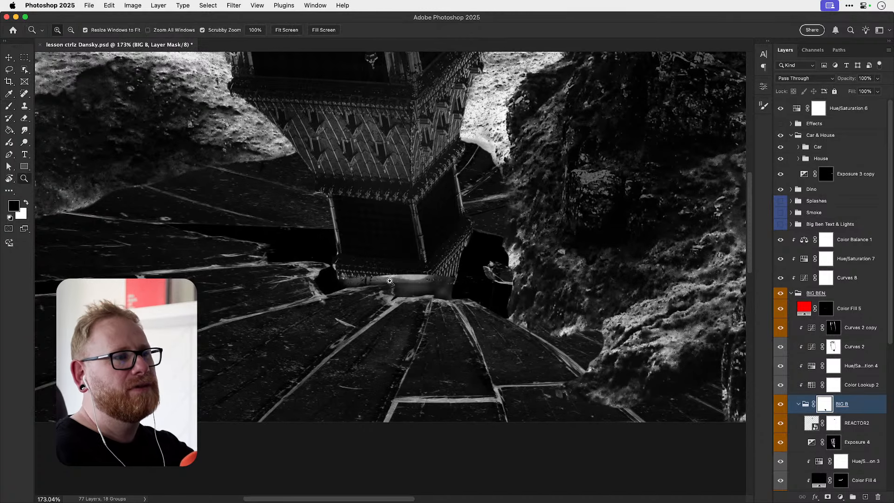
left_click(390, 280, "super")
left_click(391, 281, "super")
key("super+space")
left_click(388, 280)
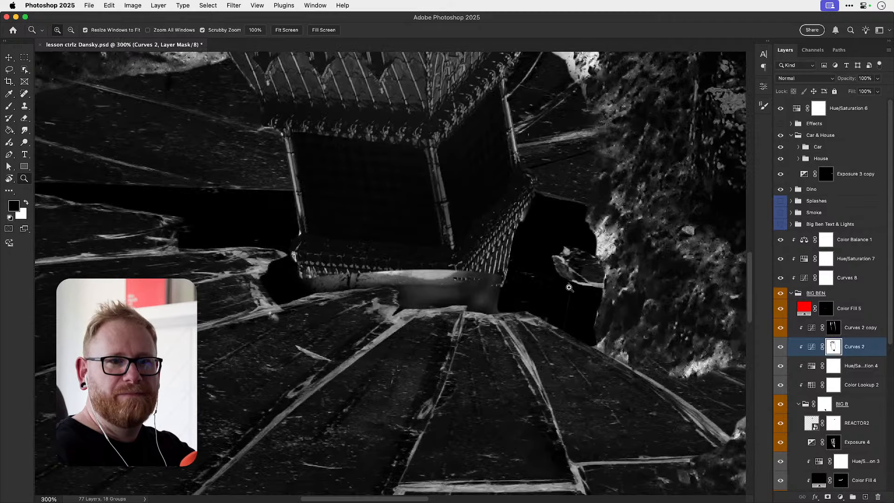
left_click(824, 405)
key("b")
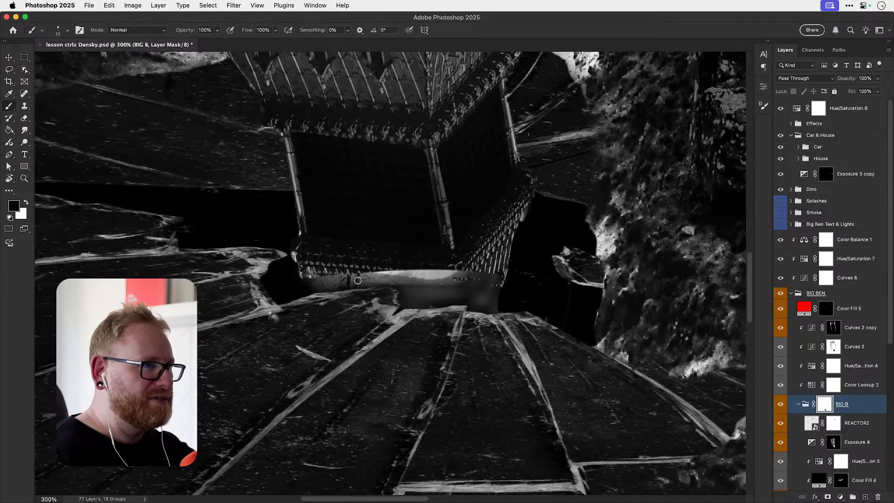
key("x")
mouse_move(326, 270)
left_mouse_down()
mouse_move(311, 287)
mouse_move(409, 275)
mouse_move(343, 274)
mouse_move(512, 273)
mouse_move(392, 284)
mouse_move(411, 304)
mouse_move(504, 307)
mouse_move(418, 297)
mouse_move(413, 282)
mouse_move(448, 287)
mouse_move(435, 292)
mouse_move(509, 274)
mouse_move(466, 280)
mouse_move(456, 293)
mouse_move(481, 295)
mouse_move(422, 281)
mouse_move(445, 279)
left_mouse_up()
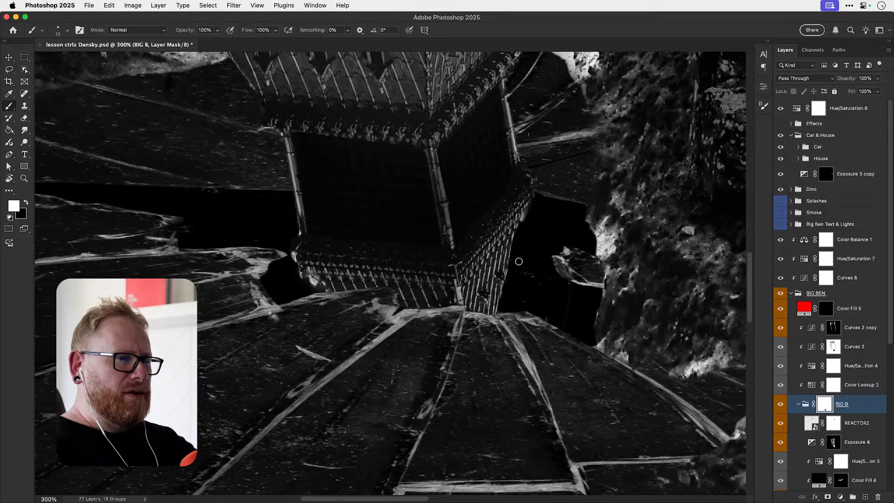
- Examine how the masked spire meets the lake surface and how the whole tower sits in the scene
key("super+1")
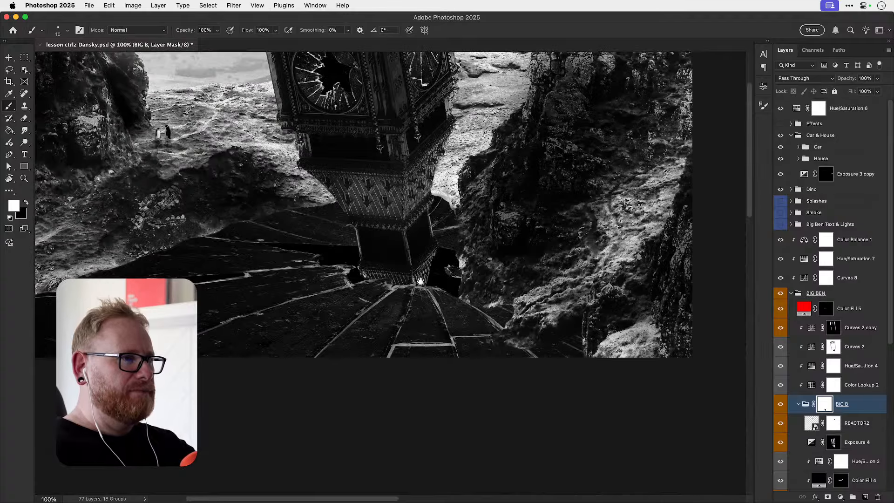
left_click_drag(420, 280, 388, 315)
key("v")
left_click_drag(378, 366, 389, 356)
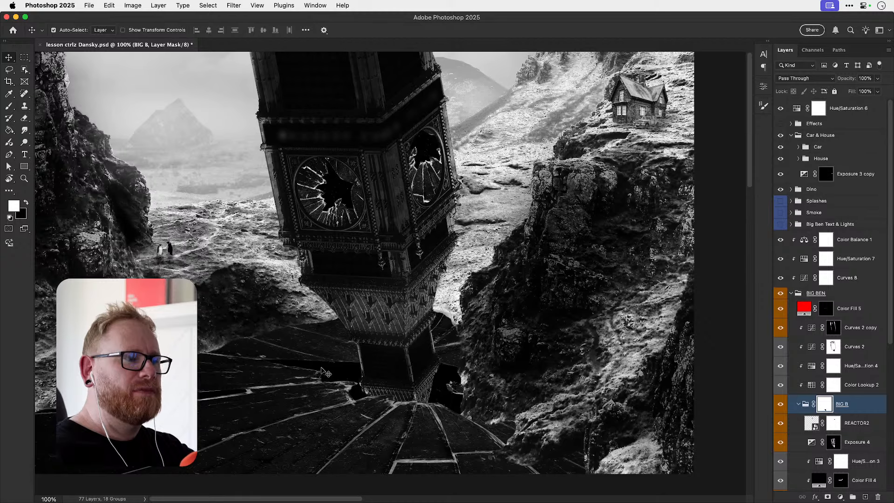
key("super")
key("super+minus")
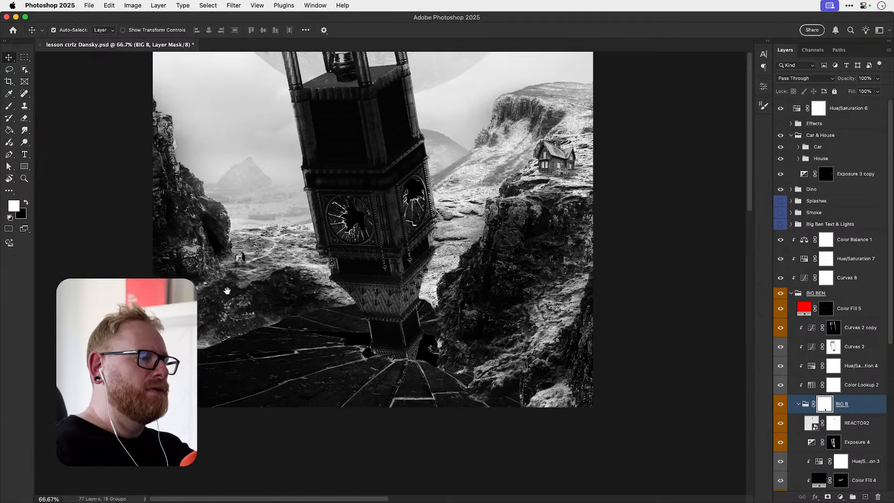
left_click_drag(227, 290, 257, 363)
left_click_drag(405, 318, 356, 331)
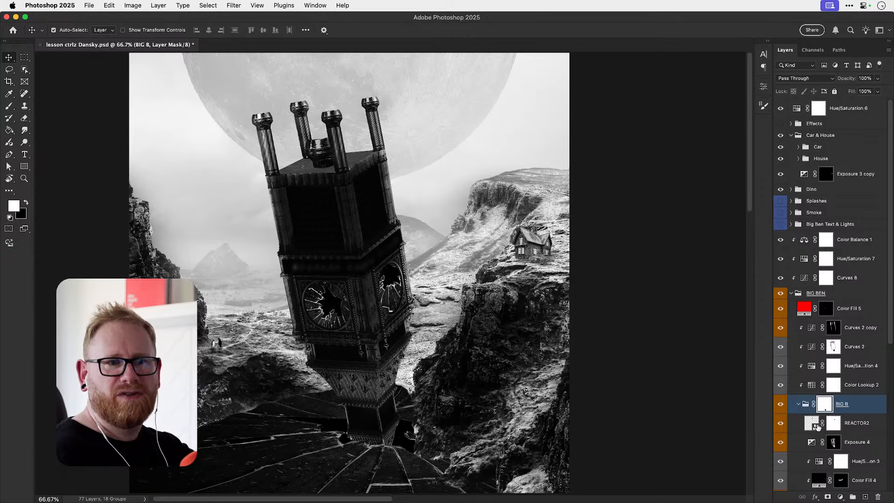
- Compare the tower with the B B layer hidden and shown, and inspect the original image inside its smart object
scroll(815, 428, "down", 5)
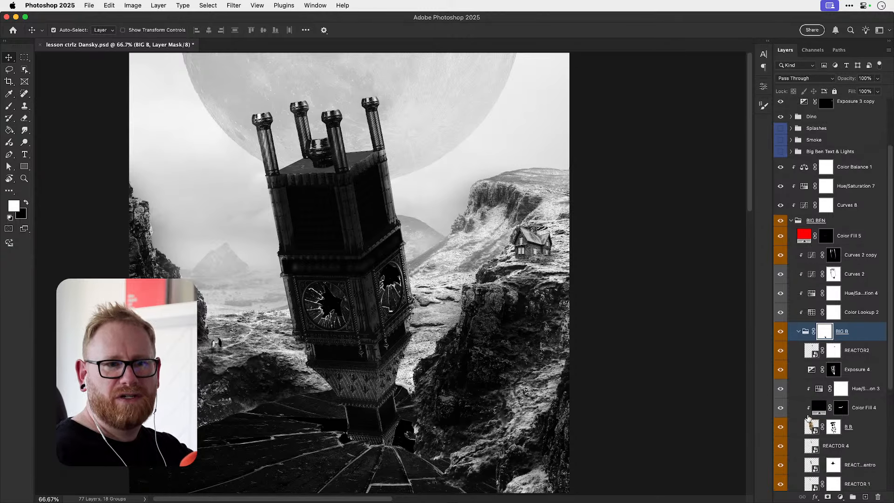
left_click(782, 429)
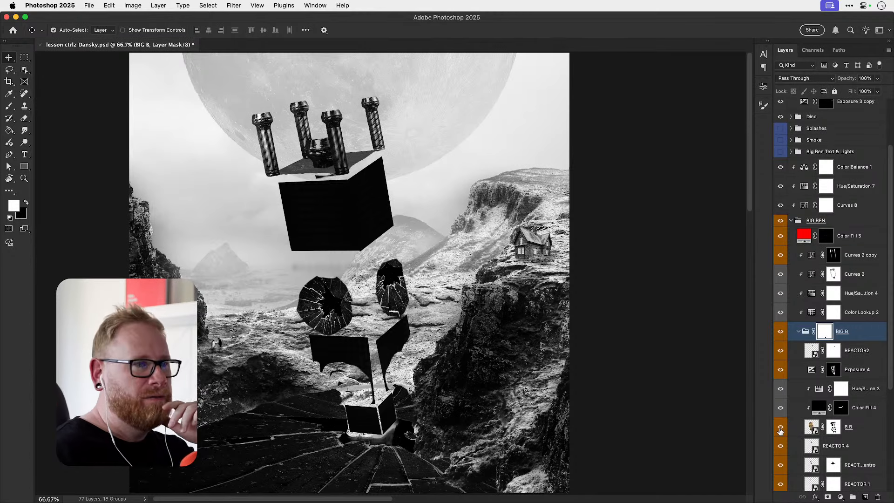
left_click(781, 428)
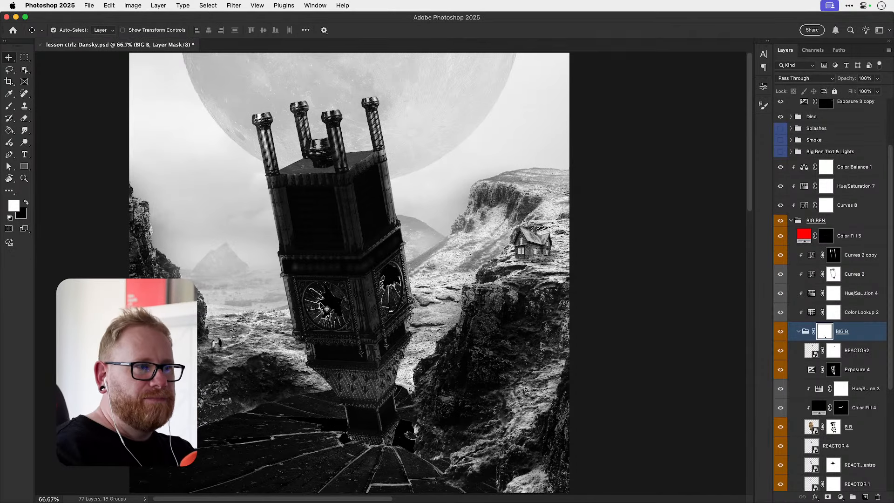
double_click(806, 427)
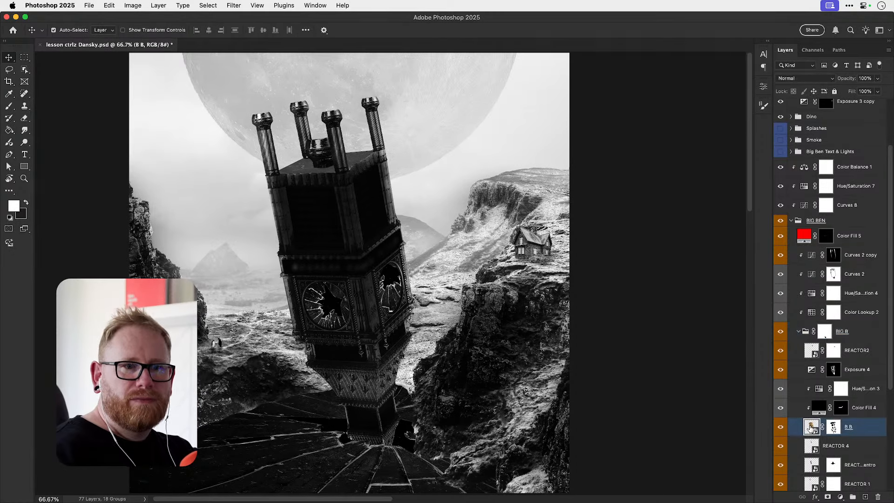
key("super+w")
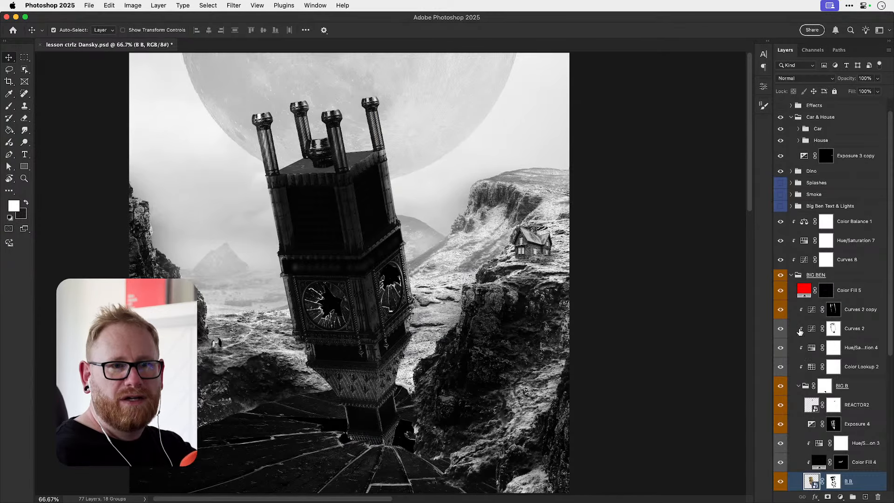
- Compare the tower with and without the Color Lookup 2 adjustment above the BIG B group, leaving it hidden
left_click(781, 368)
left_click(781, 369)
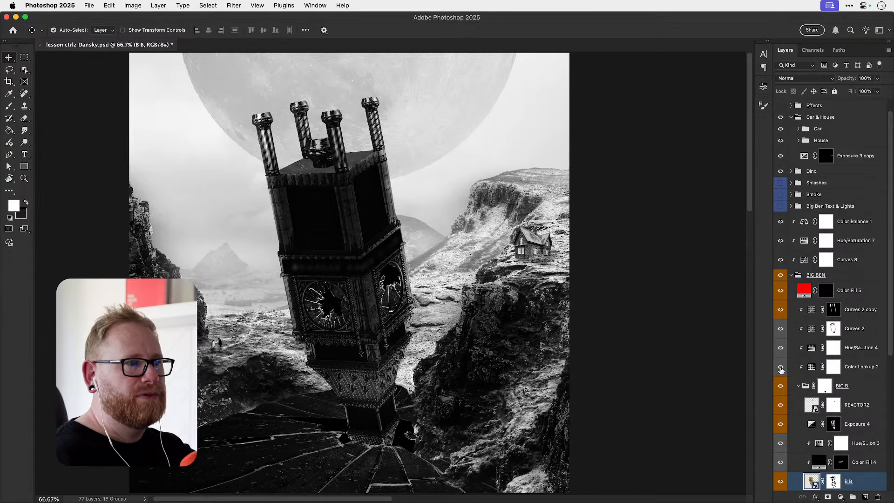
left_click(781, 369)
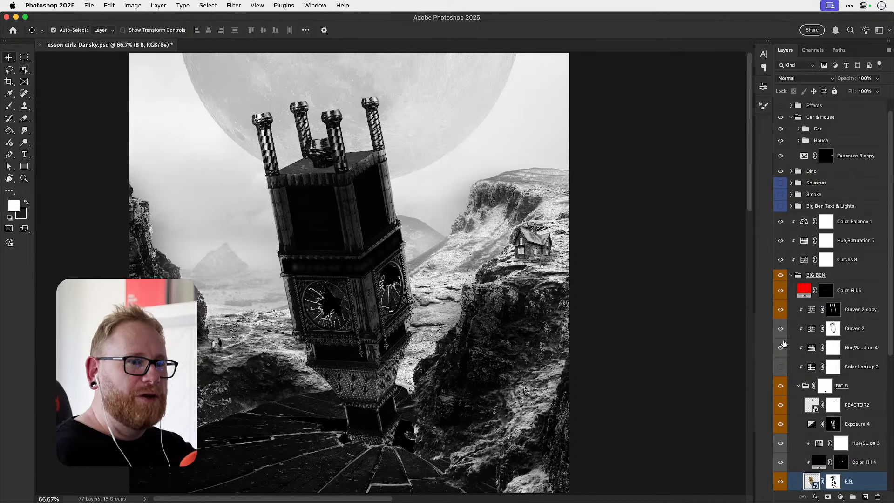
- View the scene without Hue/Saturation 6 and compare the tower with Curves 2 and Curves 2 copy hidden and shown
left_click(782, 329)
left_click(782, 330)
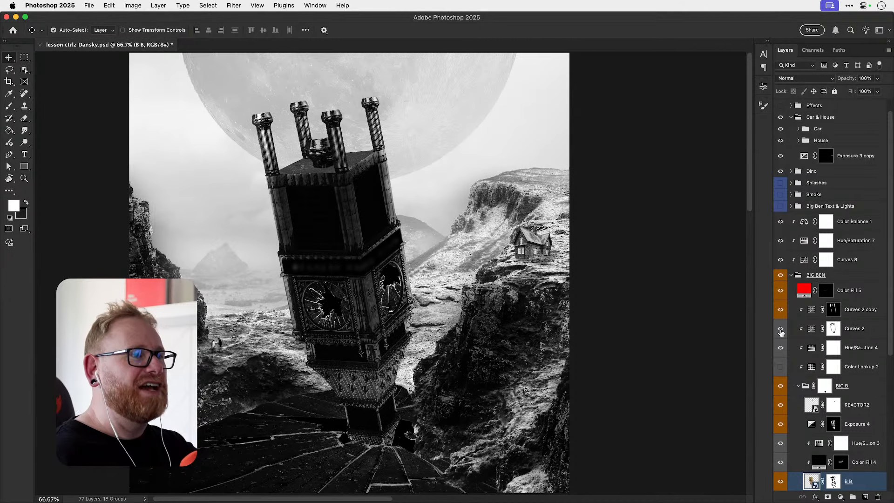
left_click(781, 329)
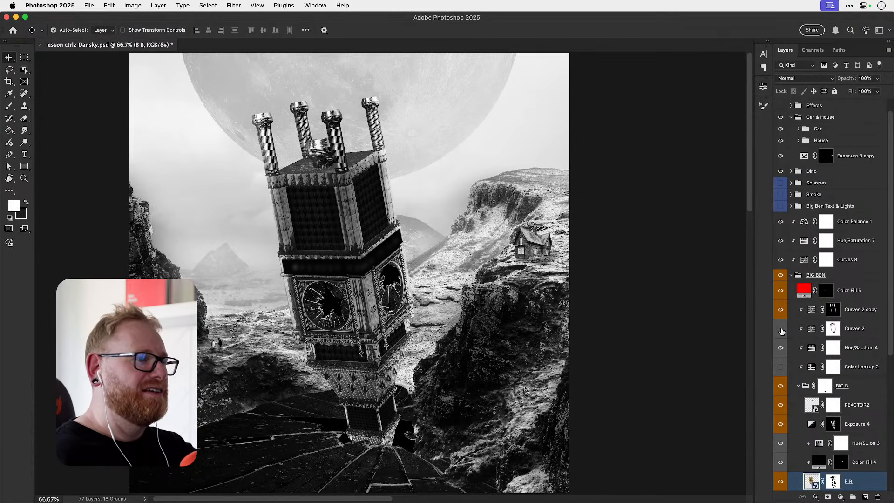
scroll(811, 154, "up", 2)
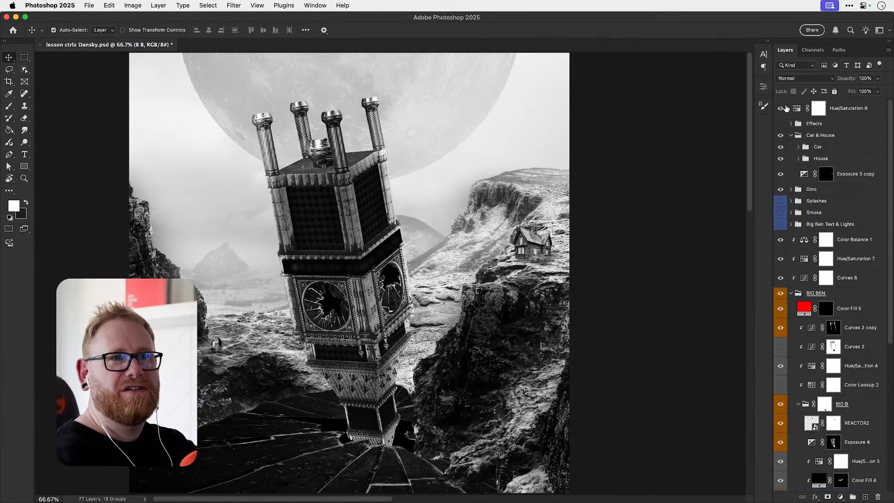
left_click(782, 110)
scroll(811, 321, "down", 4)
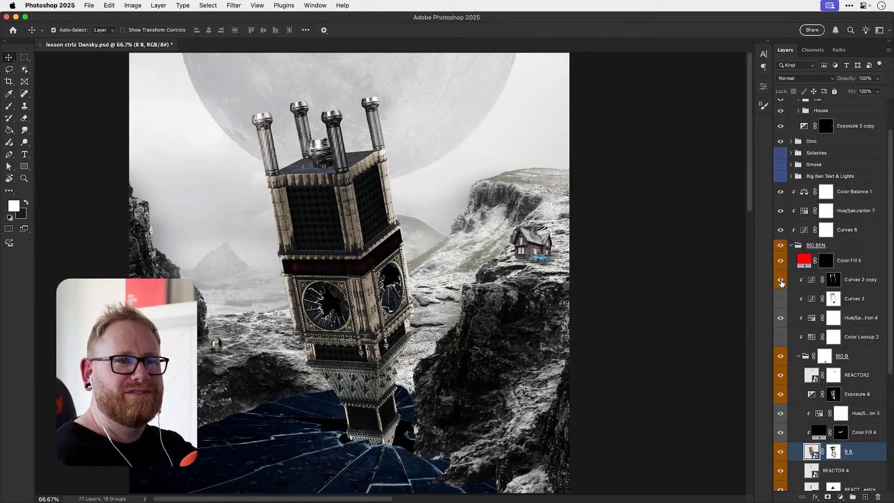
left_click(781, 280)
left_click(780, 280)
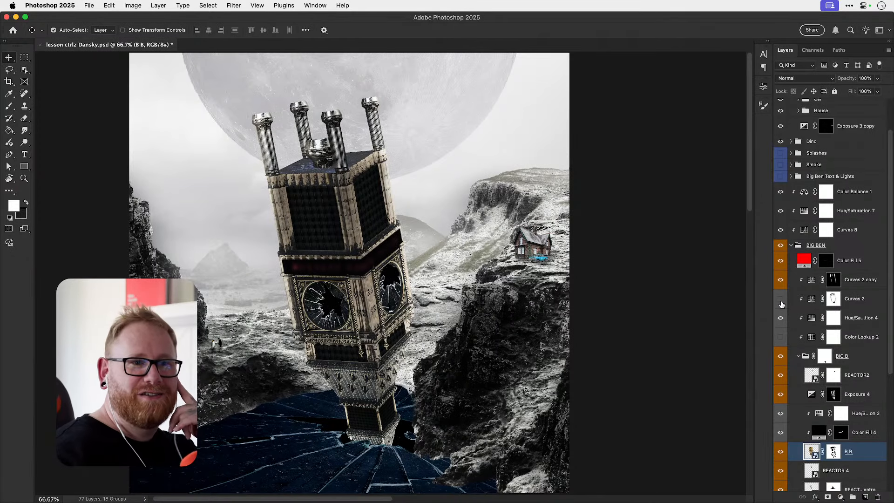
left_click(780, 301)
left_click(781, 301)
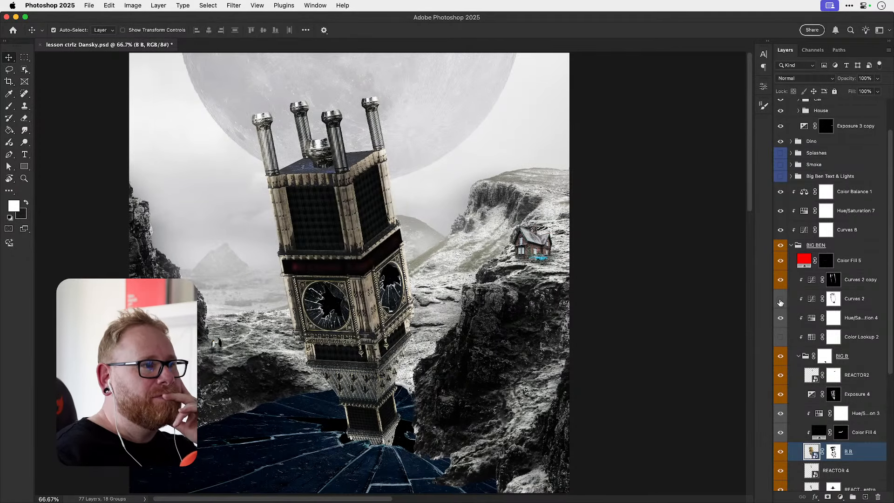
left_click(781, 302)
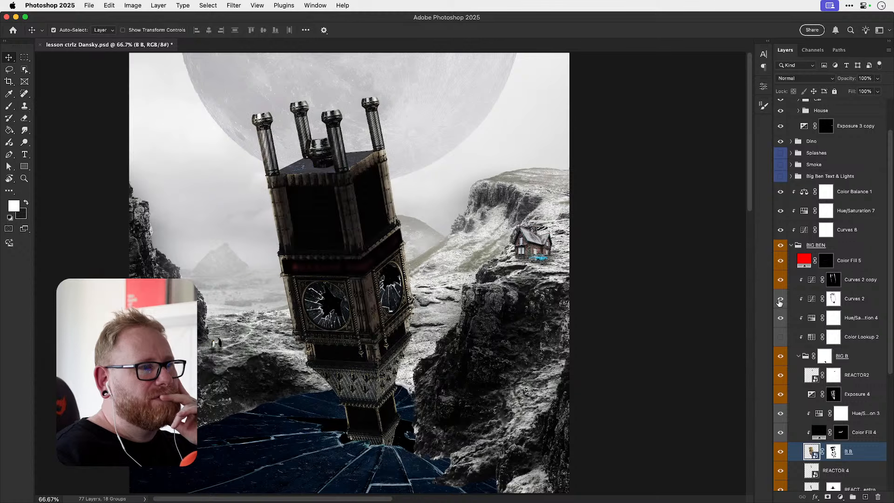
- Reshape the Curves 2 curve with the white point output at 203 and a midpoint at input 105, output 44, and show Hue/Saturation 6
double_click(811, 302)
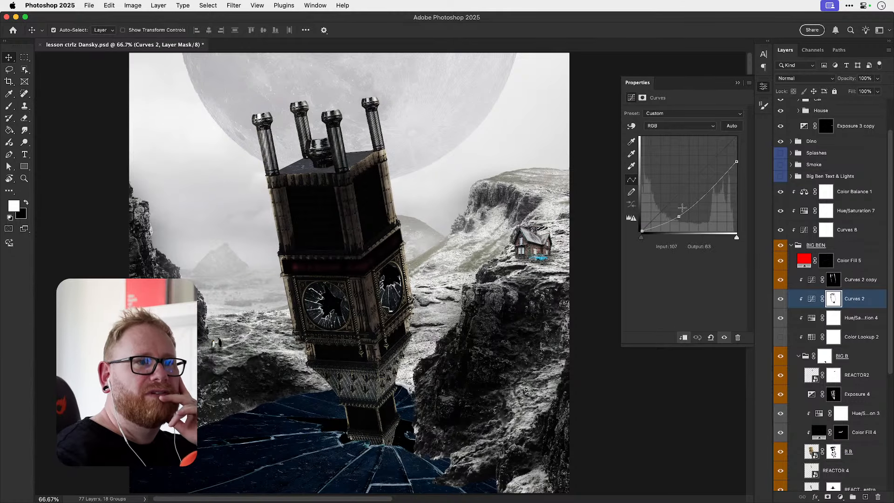
left_click_drag(678, 217, 679, 214)
mouse_move(737, 162)
left_mouse_down()
mouse_move(735, 152)
mouse_move(737, 168)
left_mouse_up()
left_click_drag(741, 191, 734, 209)
key("super+z")
key("super+z")
left_click_drag(736, 161, 737, 155)
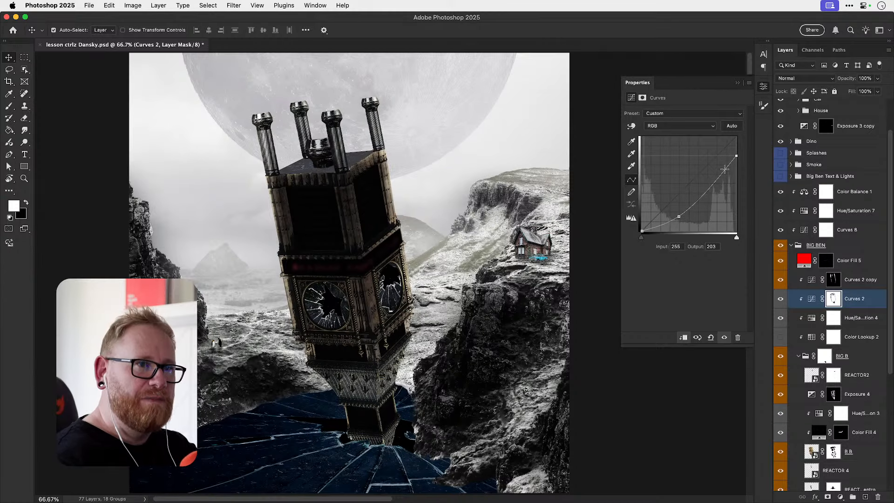
left_click_drag(675, 219, 681, 215)
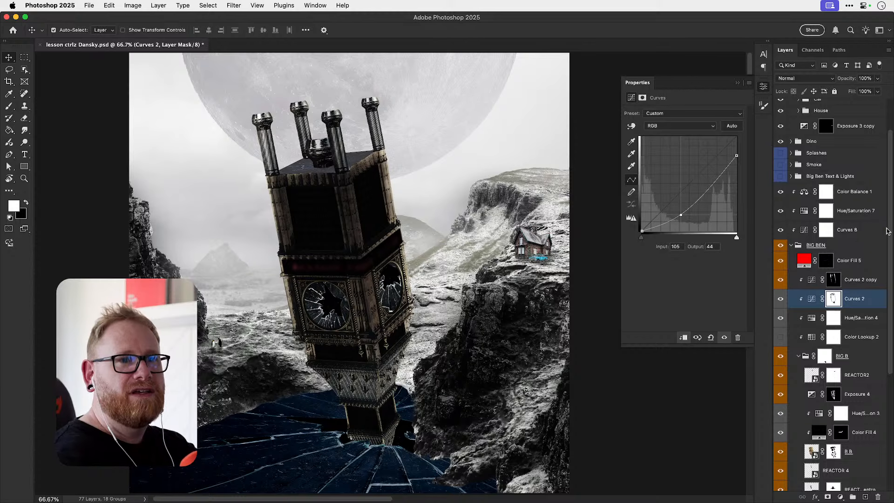
scroll(838, 172, "up", 3)
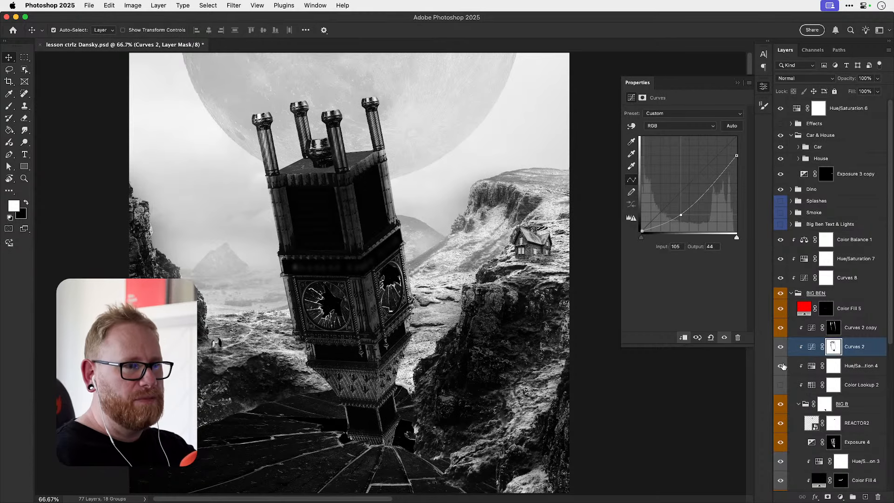
- Expand the Cliffs group and select its Exposure 3 adjustment to view its settings
key("z")
mouse_move(392, 386)
left_mouse_down()
mouse_move(422, 381)
mouse_move(390, 375)
left_mouse_up()
scroll(844, 409, "down", 10)
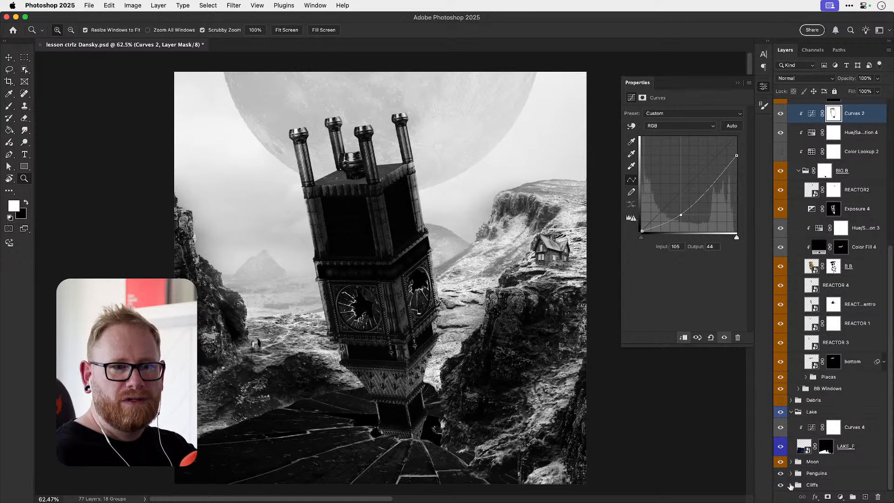
left_click(791, 485)
scroll(810, 465, "down", 5)
left_click(829, 393)
left_click(845, 410)
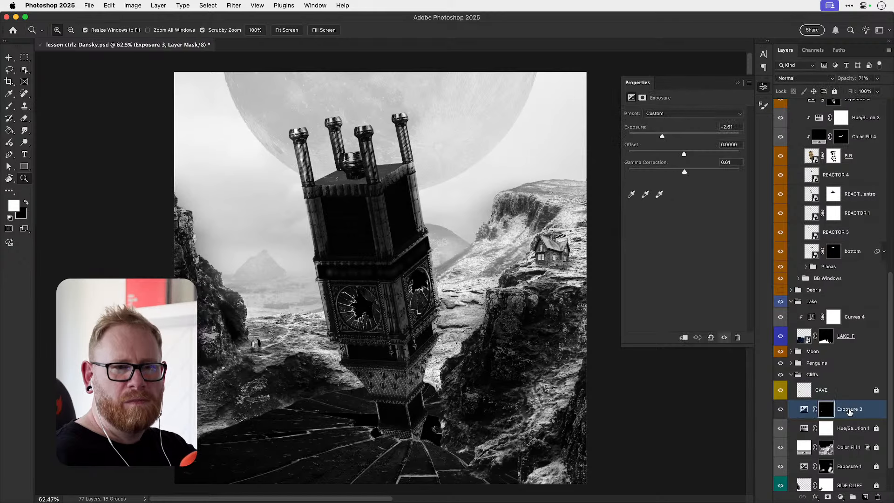
- Check what Exposure 3, the Cliffs group, the CLIFFS layer and the SIDE CLIFF layer contribute by toggling their visibility
left_click(782, 410)
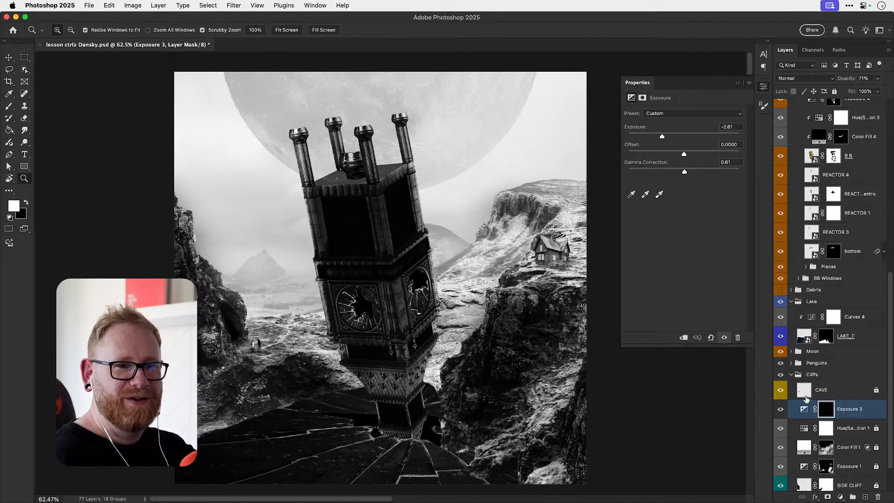
left_click(782, 375)
left_click(781, 375)
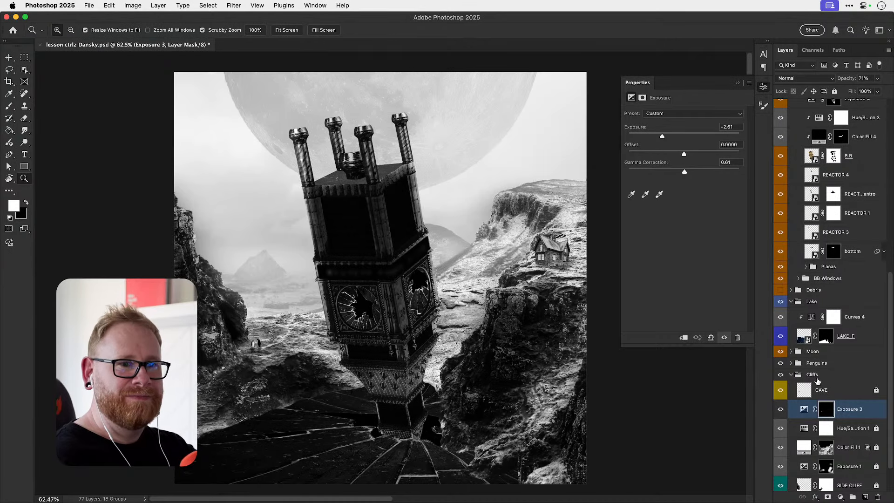
scroll(847, 408, "down", 2)
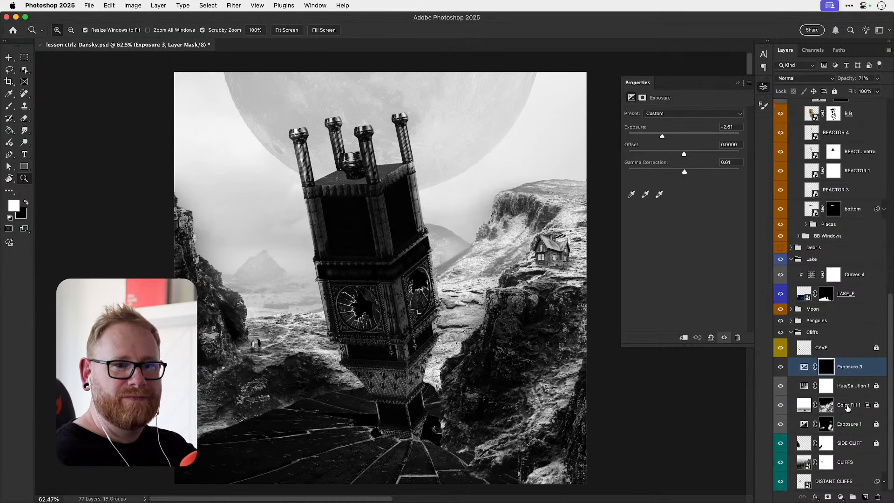
left_click(781, 462)
left_click(781, 463)
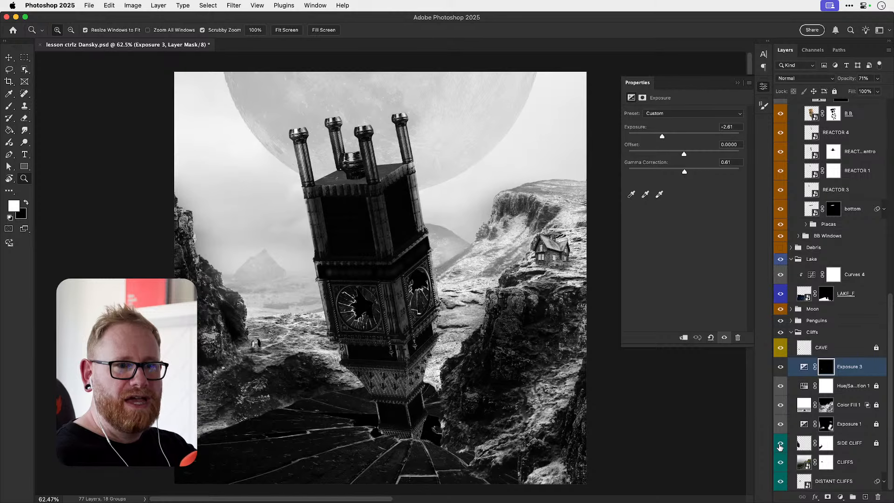
left_click(780, 447)
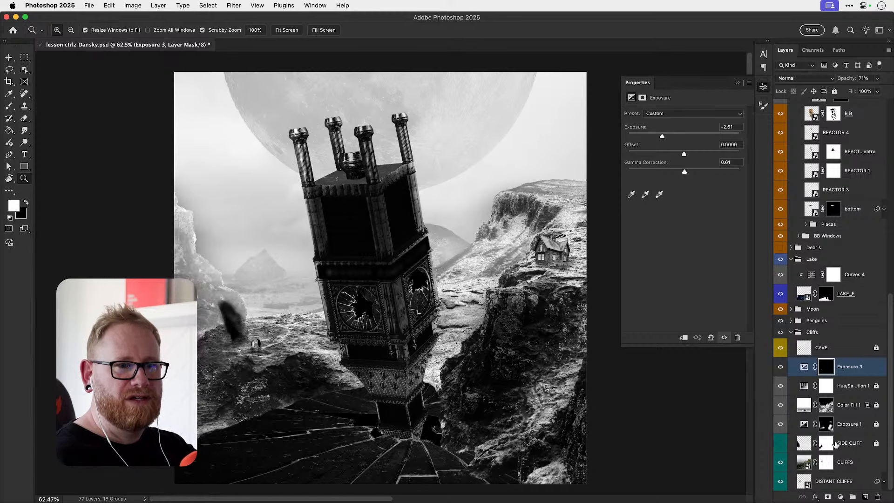
left_click(782, 445)
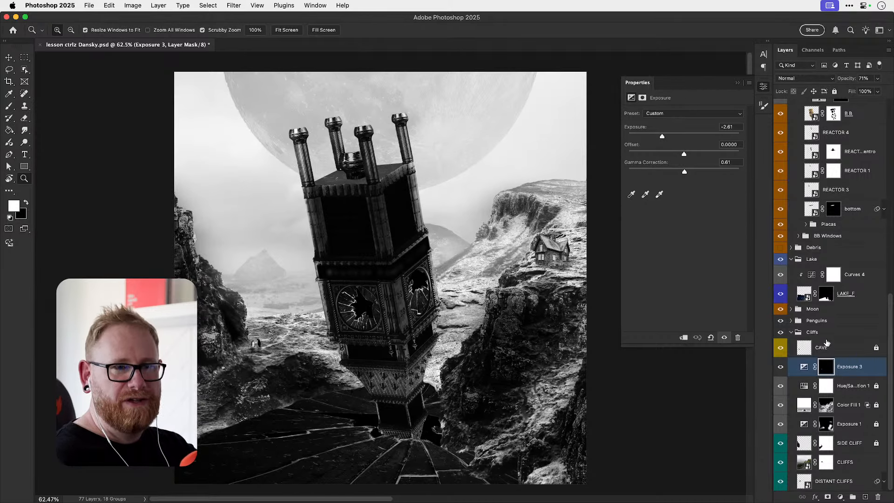
- Add an Exposure adjustment clipped to the Cliffs group, with exposure -0.81 and gamma correction 0.60
left_click(825, 333)
left_click(844, 497)
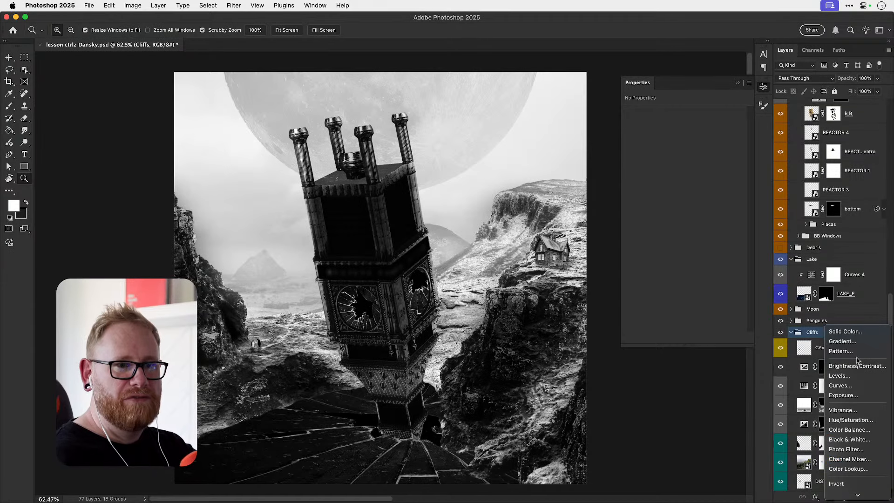
left_click(850, 395)
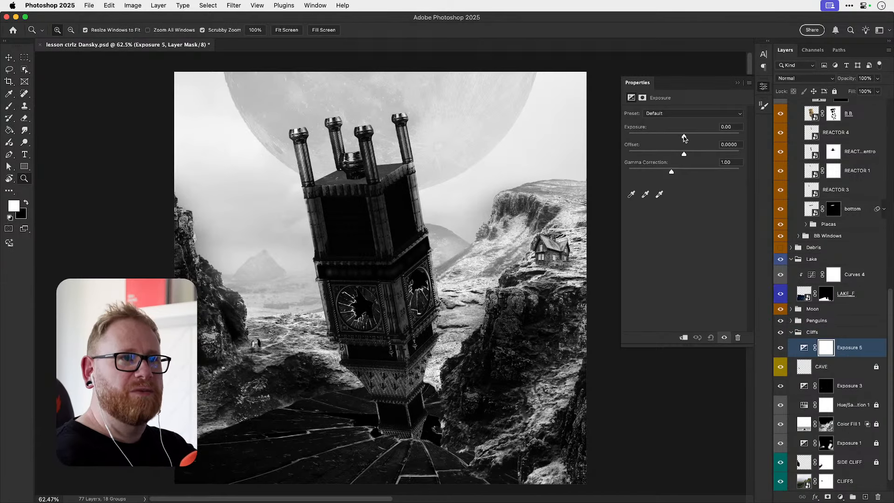
left_click_drag(683, 137, 677, 137)
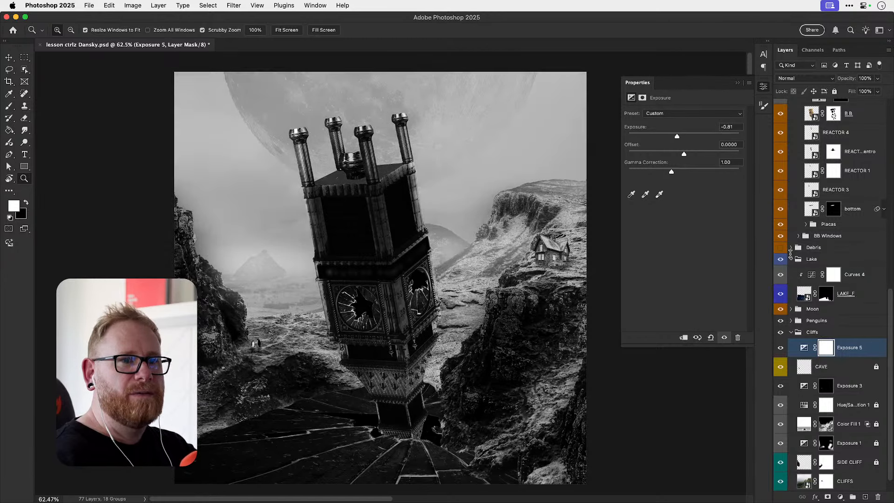
left_click_drag(842, 348, 842, 331)
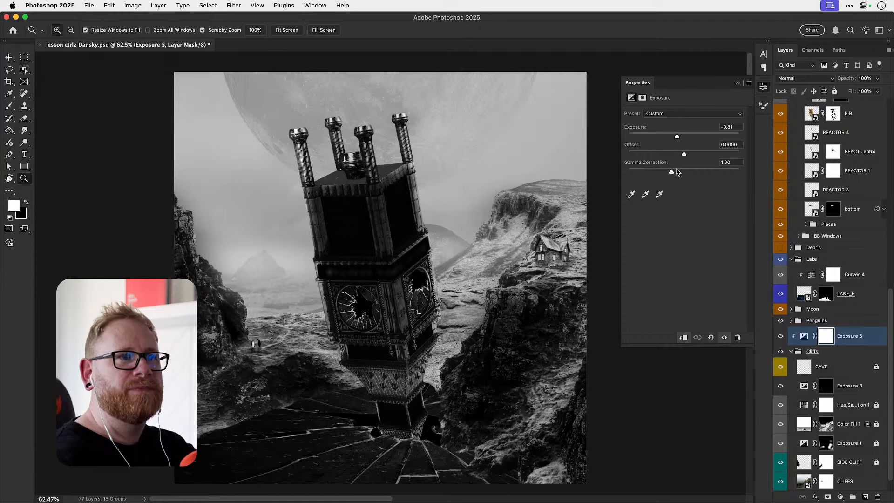
left_click_drag(678, 173, 684, 173)
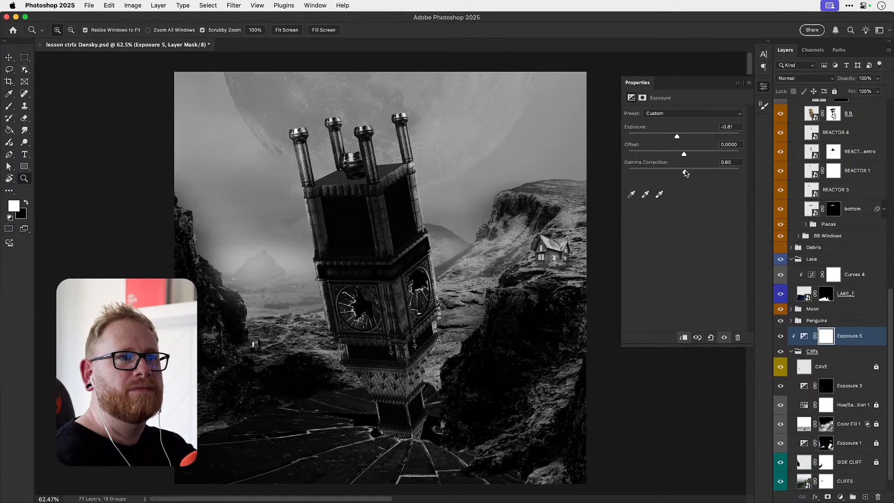
- Undo the gamma correction change on Exposure 5 and invert its layer mask to black
key("super+z")
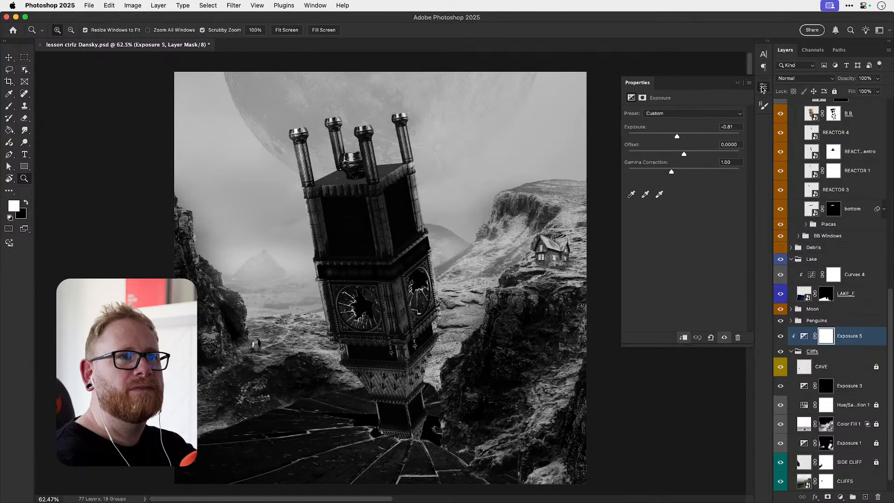
left_click(763, 87)
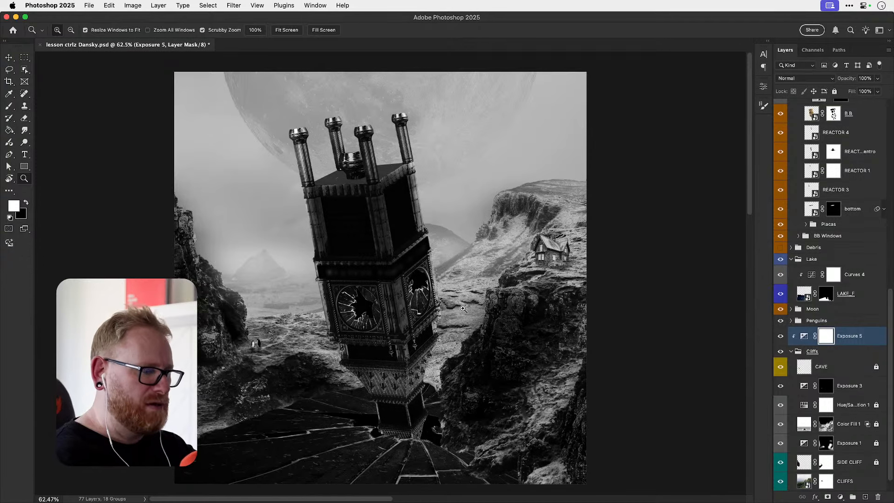
key("b")
key("super+i")
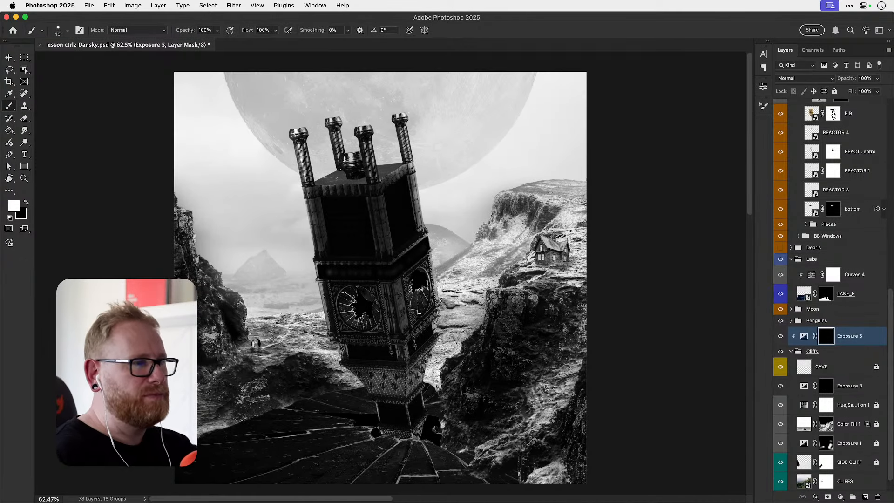
- Set up the Soft Round Pressure Opacity and Flow brush at 400 px with 0% hardness
key("bracketright")
key("bracketright")
key("bracketright")
key("bracketright")
key("bracketright")
key("bracketright")
key("bracketright")
key("bracketright")
key("bracketright")
key("bracketright")
key("bracketright")
key("bracketright")
key("bracketright")
left_click(68, 31)
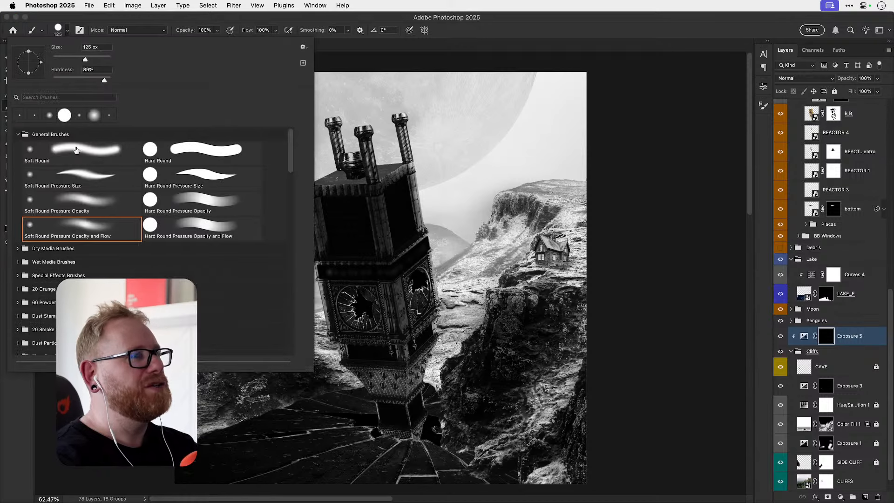
left_click(93, 240)
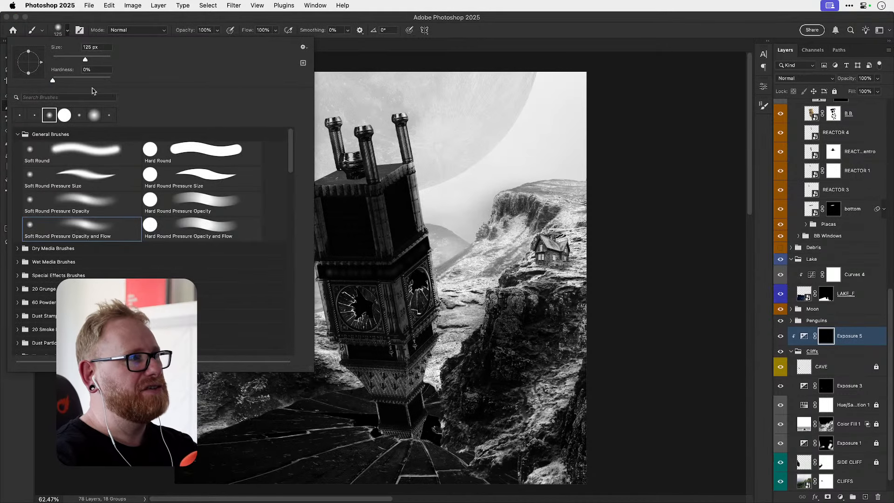
left_click(67, 33)
key("bracketright")
key("bracketright")
key("bracketright")
key("bracketright")
key("bracketright")
key("bracketright")
- Paint white on the Exposure 5 mask over the ground around the tower's base, the right-hand cliffs and the slope around the house
mouse_move(263, 372)
left_mouse_down()
mouse_move(269, 379)
mouse_move(250, 379)
mouse_move(235, 398)
left_mouse_up()
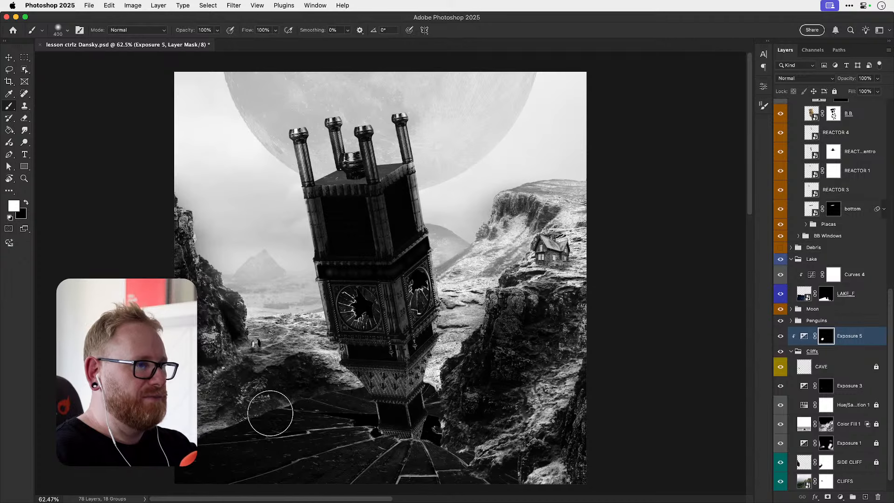
mouse_move(331, 367)
left_mouse_down()
mouse_move(310, 349)
mouse_move(421, 356)
mouse_move(444, 342)
mouse_move(460, 309)
mouse_move(446, 339)
mouse_move(540, 402)
left_mouse_up()
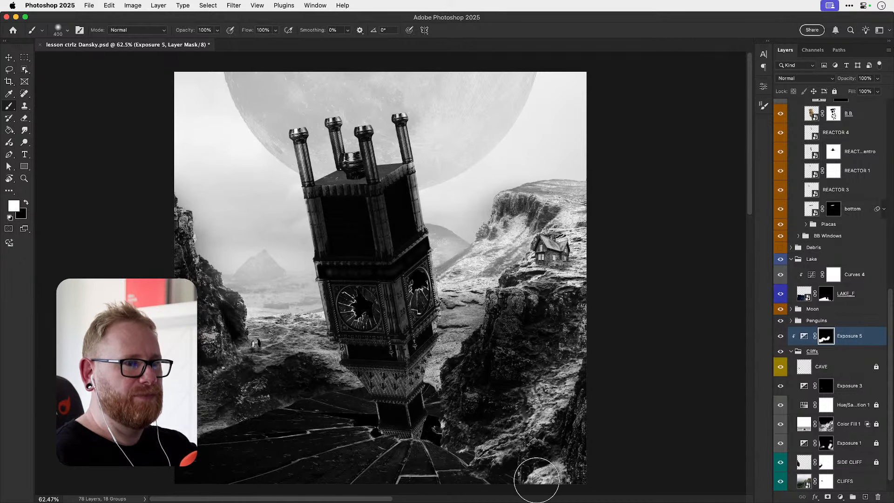
left_click_drag(537, 480, 559, 480)
left_click_drag(450, 298, 483, 276)
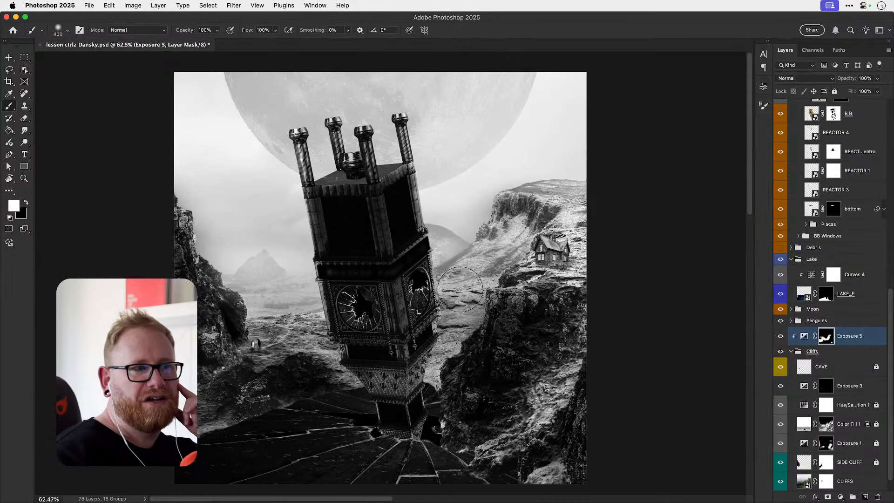
mouse_move(460, 288)
left_mouse_down()
mouse_move(497, 269)
mouse_move(524, 226)
mouse_move(560, 206)
left_mouse_up()
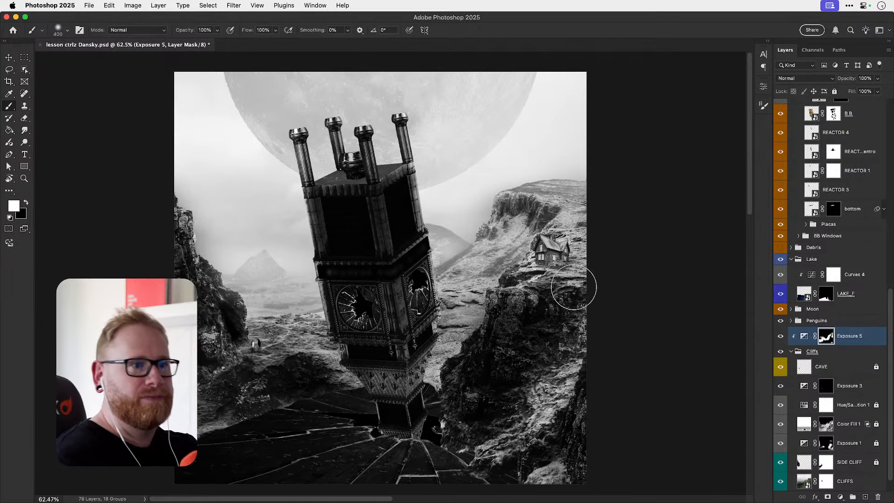
key("x")
key("x")
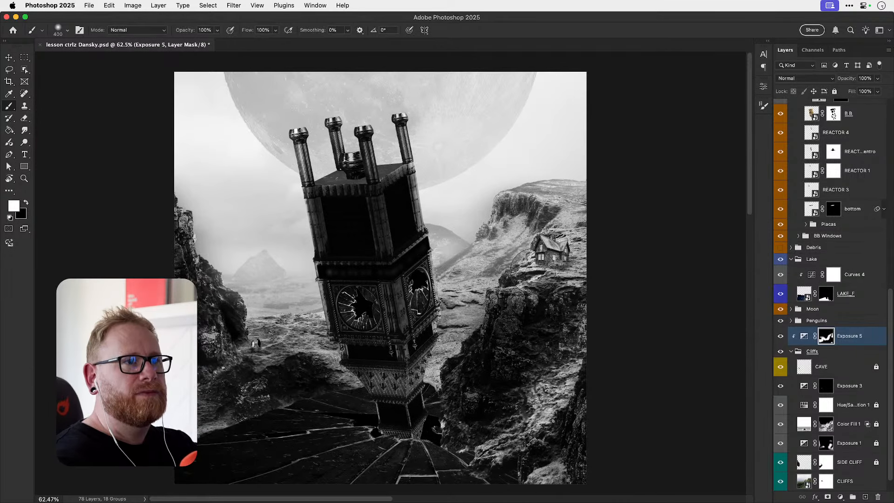
mouse_move(518, 249)
left_mouse_down()
mouse_move(504, 252)
mouse_move(603, 325)
mouse_move(527, 449)
mouse_move(596, 463)
left_mouse_up()
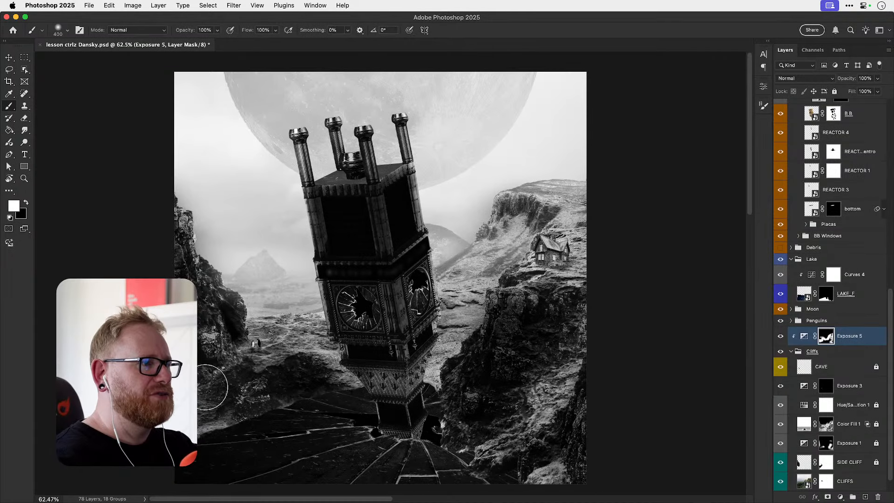
- Compare the cliffs with and without Exposure 5, checking the bright rock beside the tower's lower section up close
left_click(781, 337)
left_click(781, 336)
key("v")
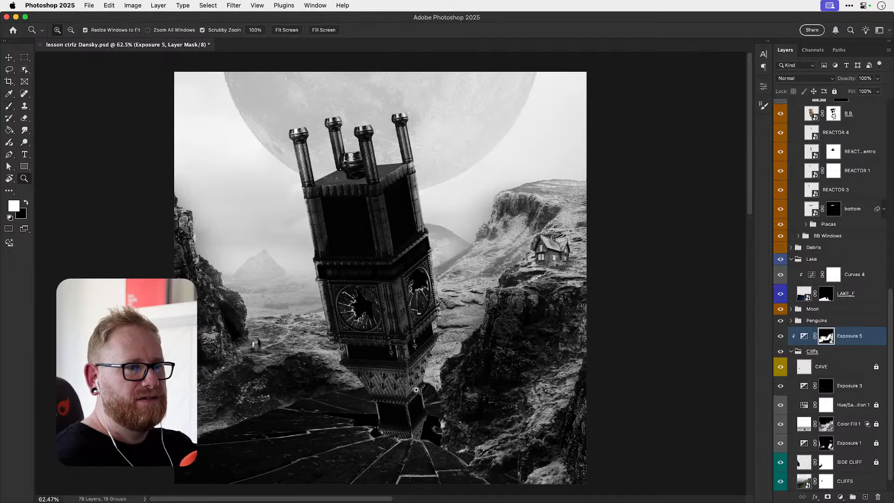
scroll(708, 347, "up", 5)
left_click(780, 336)
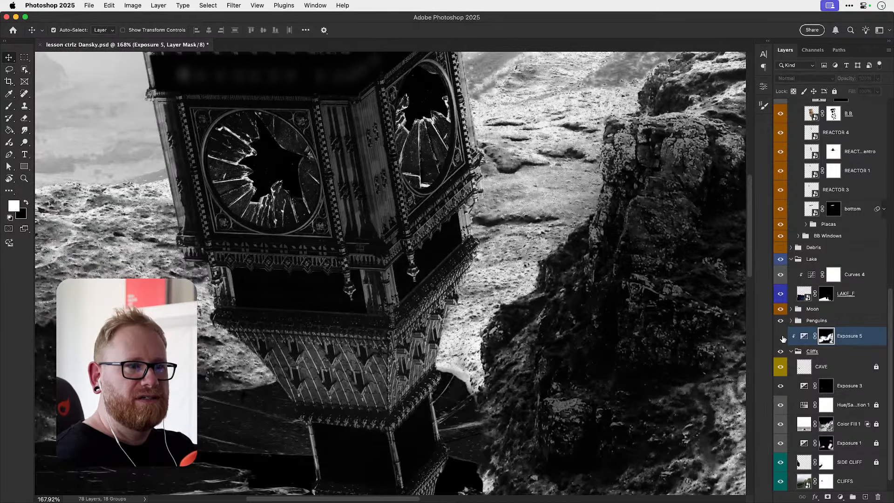
key("z")
scroll(457, 373, "up", 1)
scroll(457, 372, "up", 6)
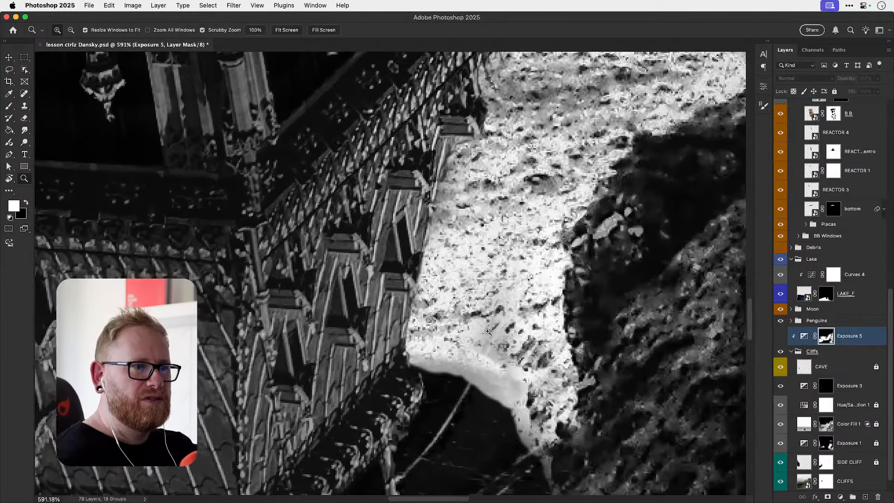
key("v")
left_click(781, 337)
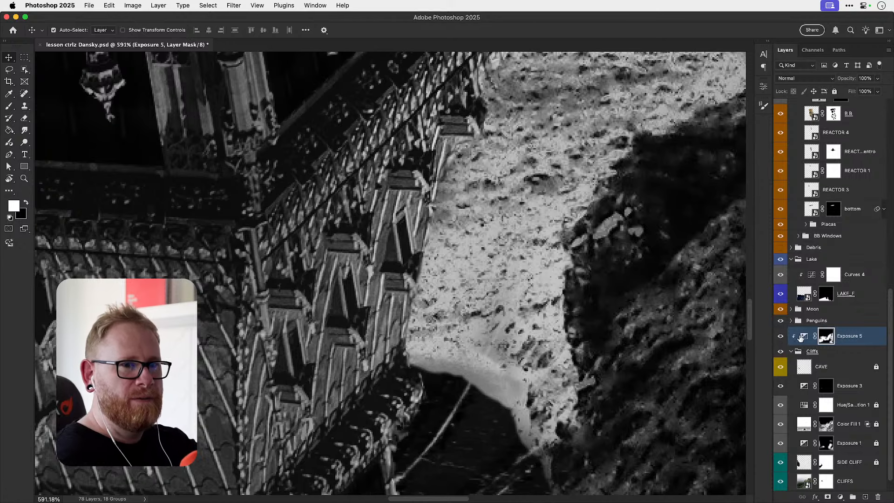
- Set the exposure of Exposure 5 to -0.47 and compare the cliffs with and without the adjustment
double_click(804, 336)
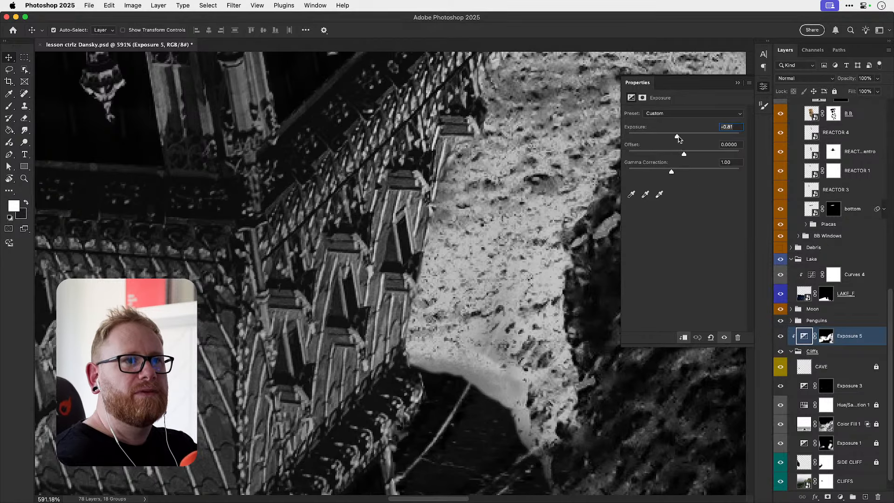
left_click_drag(678, 138, 680, 139)
left_click(780, 336)
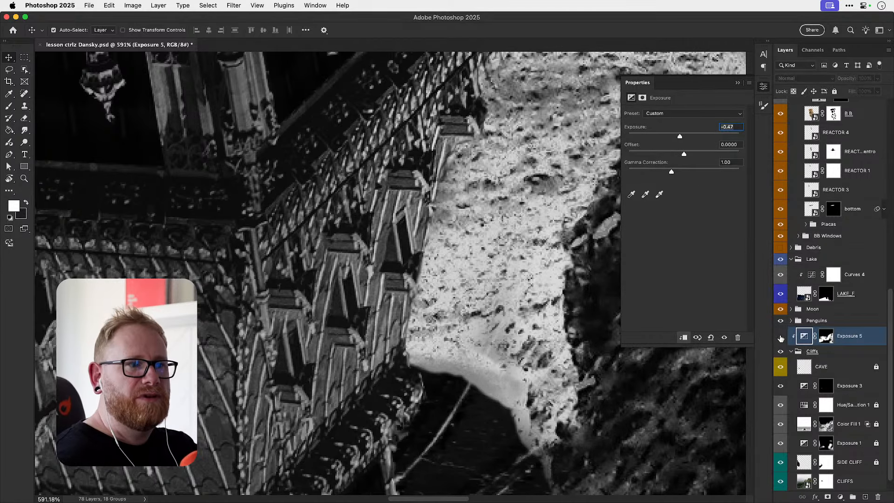
left_click(780, 336)
key("super+0")
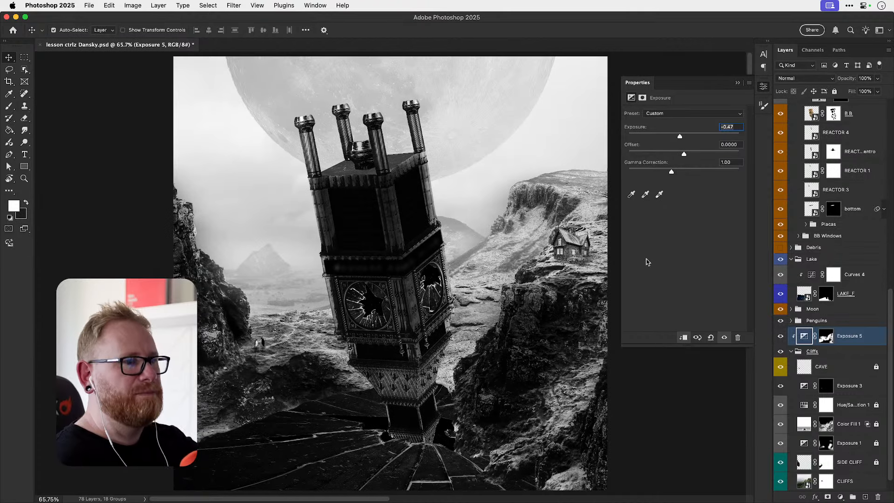
left_click(763, 87)
- Review the tower against the scene in colour and in grayscale with Hue/Saturation 6, and examine the broken clock faces up close
scroll(379, 367, "down", 3)
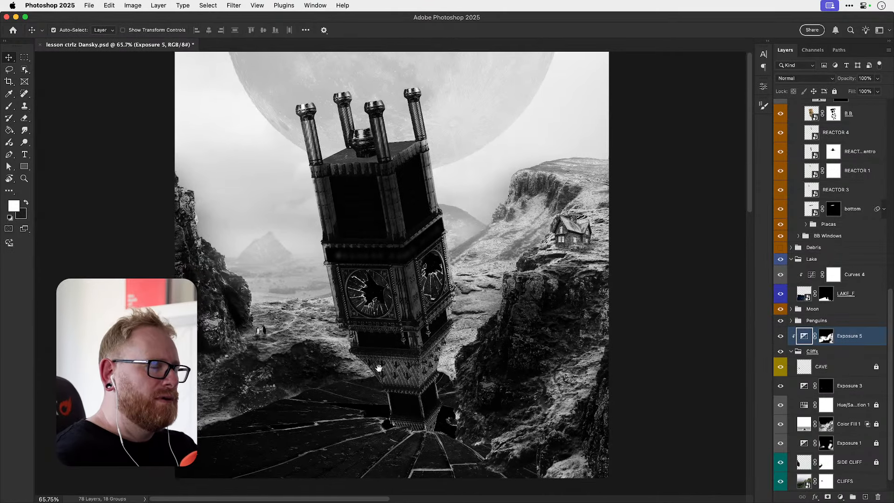
key("z")
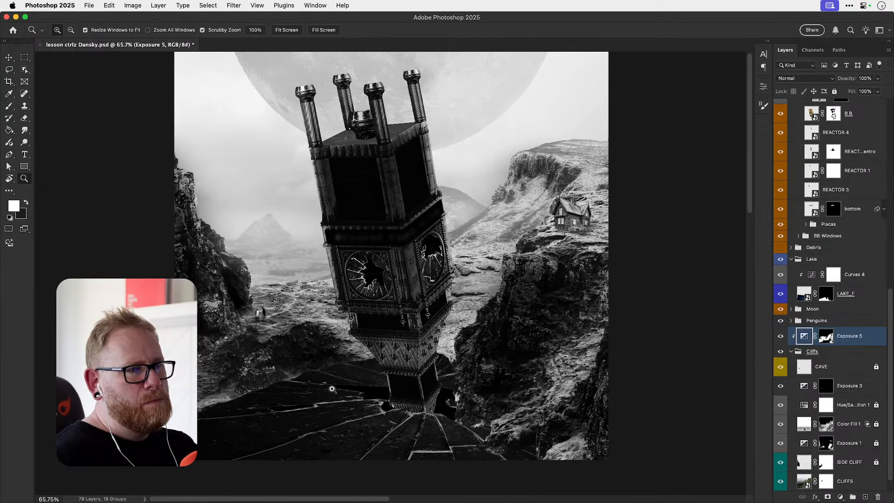
left_click_drag(339, 389, 345, 414)
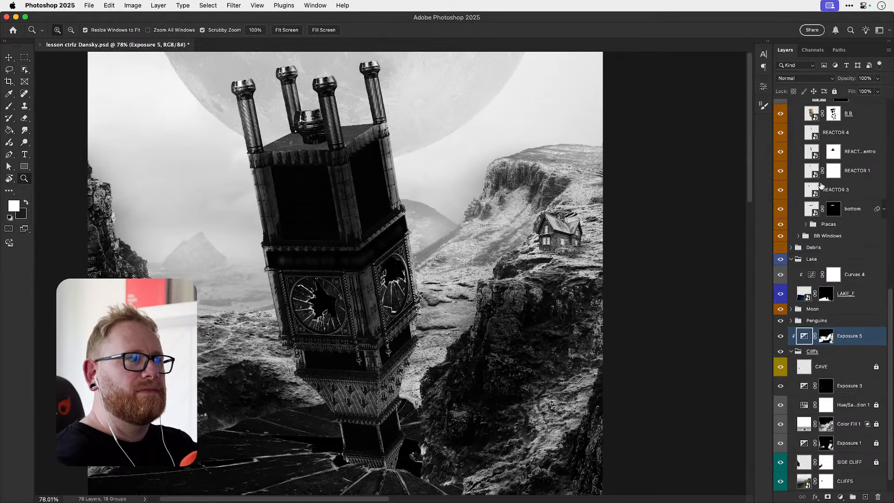
scroll(818, 190, "up", 15)
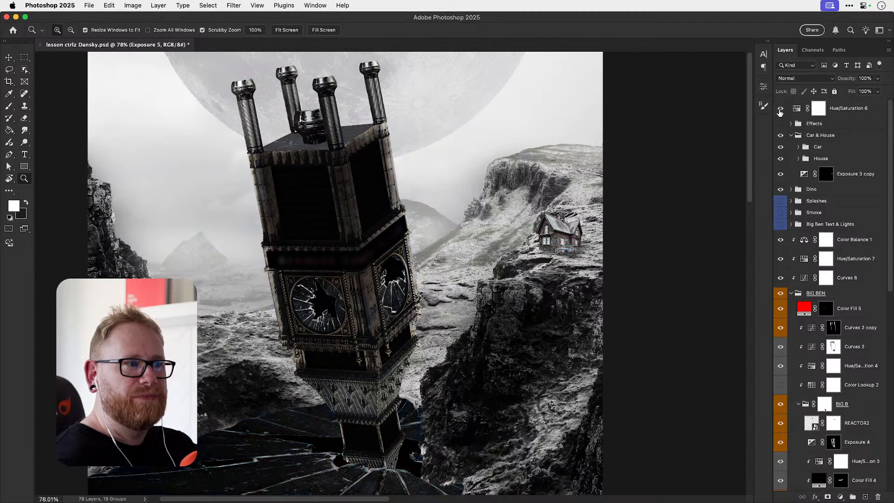
key("v")
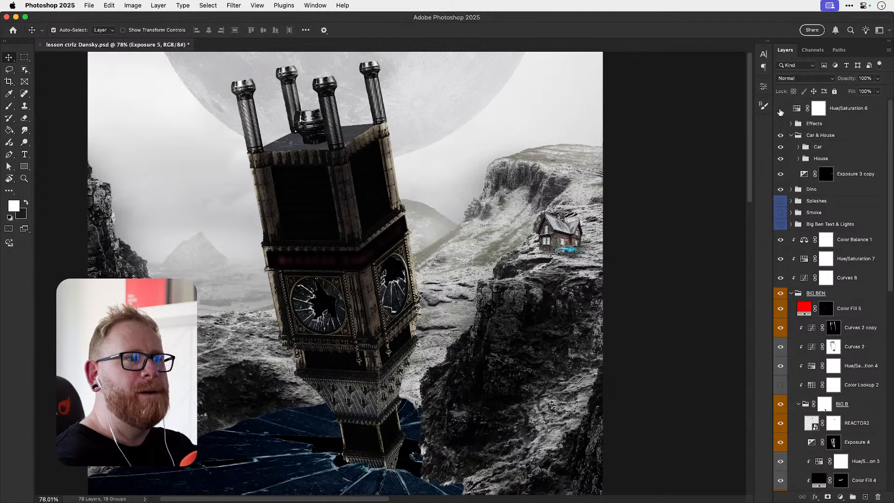
left_click(781, 111)
key("z")
left_click(312, 308)
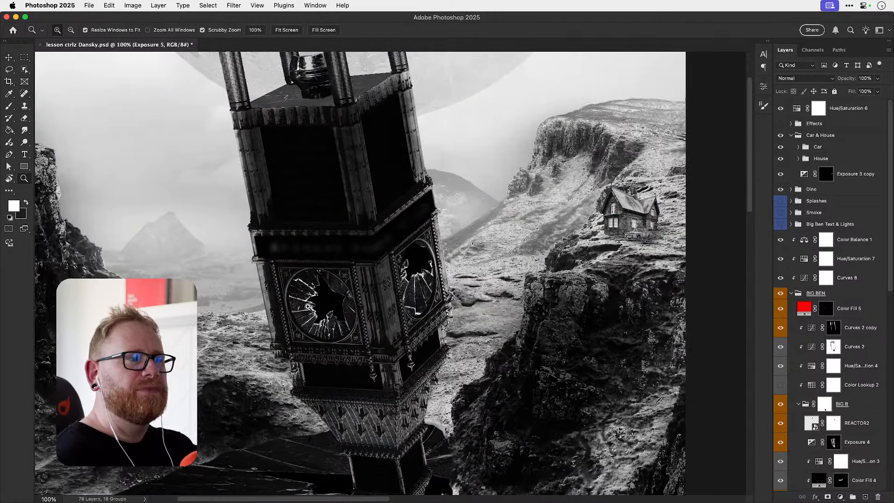
left_click(312, 310)
key("v")
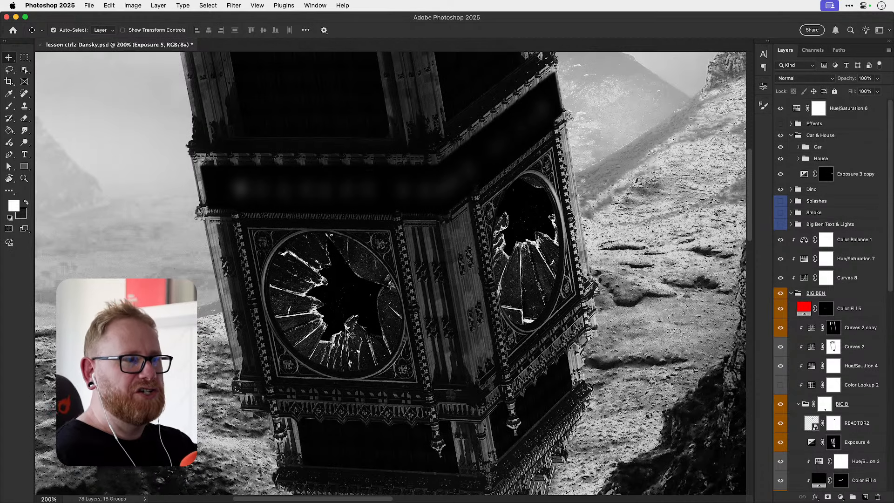
key("super+0")
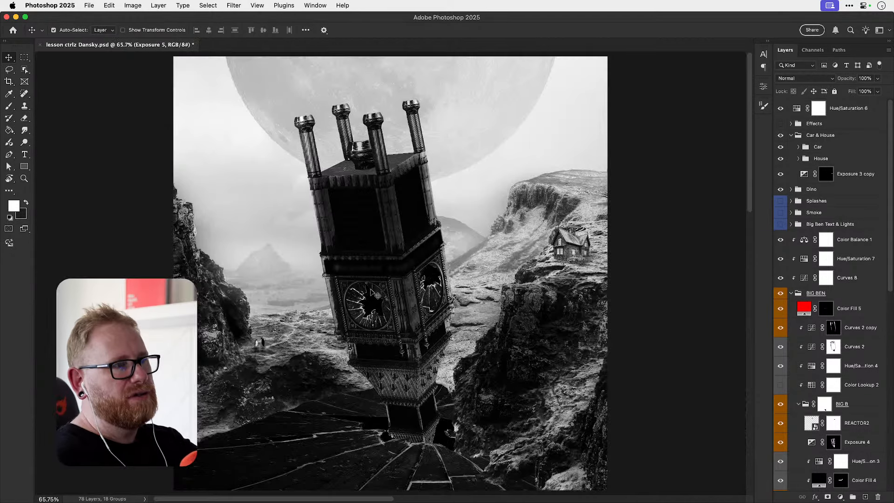
- Inspect where the tower's base enters the lake, comparing it with Hue/Saturation 6 hidden and shown
key("z")
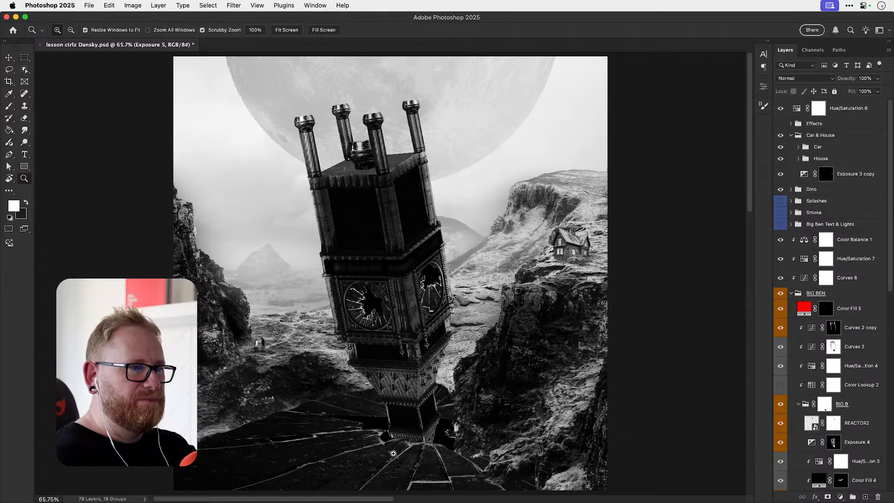
left_click(439, 451)
left_click(439, 452)
left_click(440, 452)
left_click(439, 453)
key("v")
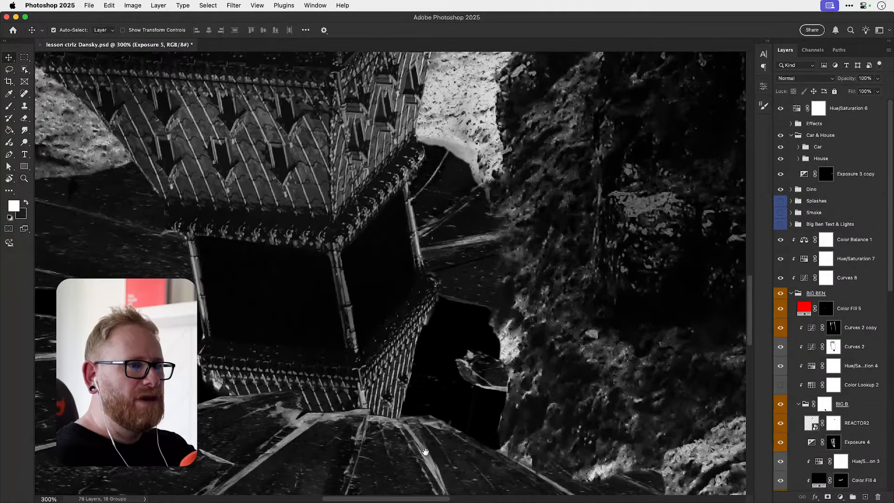
left_click_drag(425, 452, 436, 391)
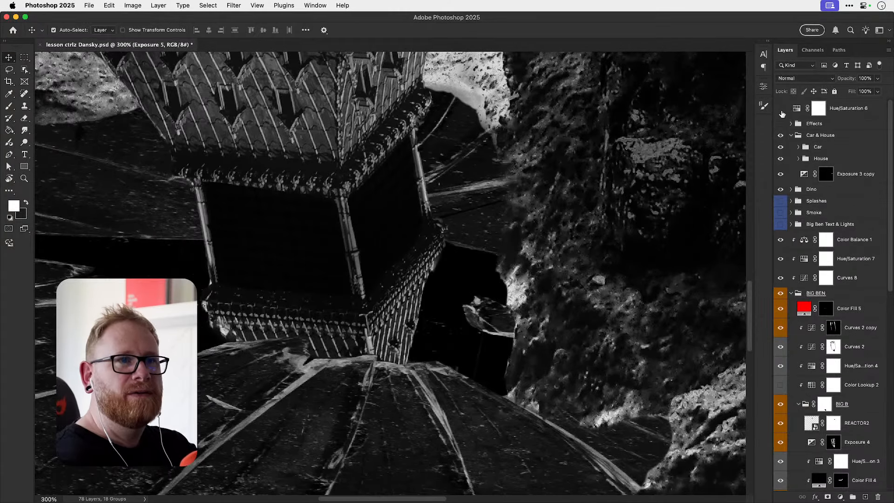
left_click(780, 111)
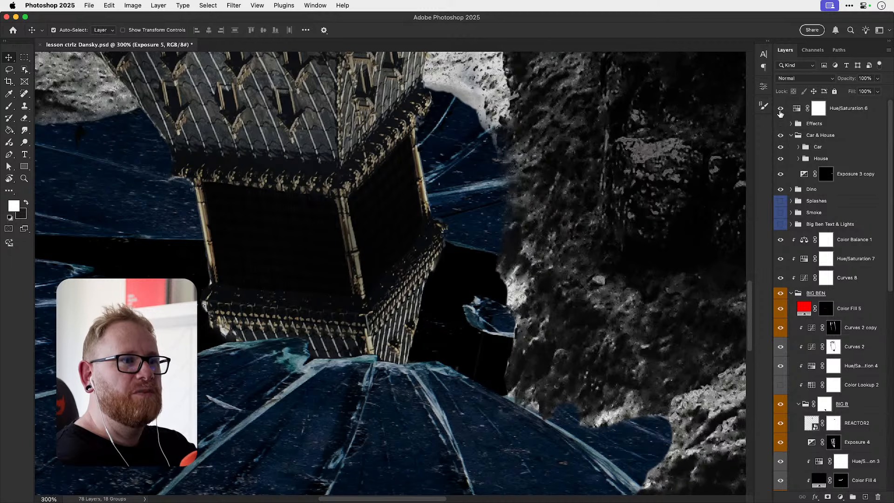
left_click(780, 113)
- Examine the tower's tones up close from the clock faces down to the cracked lake surface at its base
left_click_drag(370, 198, 464, 485)
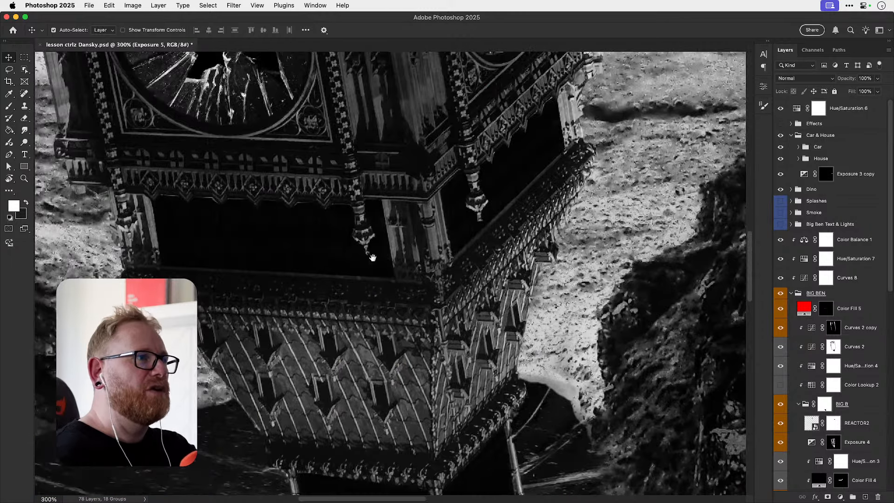
left_click_drag(373, 258, 409, 420)
key("z")
mouse_move(205, 196)
left_mouse_down()
mouse_move(229, 201)
mouse_move(221, 203)
left_mouse_up()
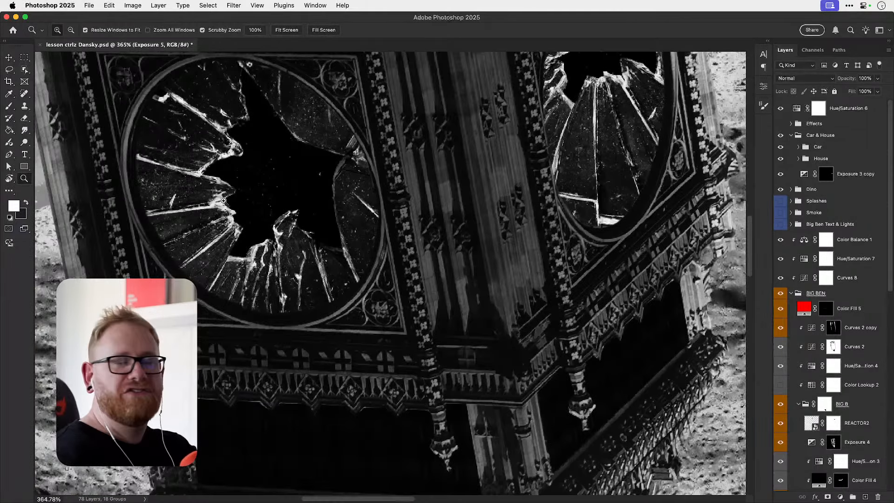
left_click_drag(406, 394, 338, 205)
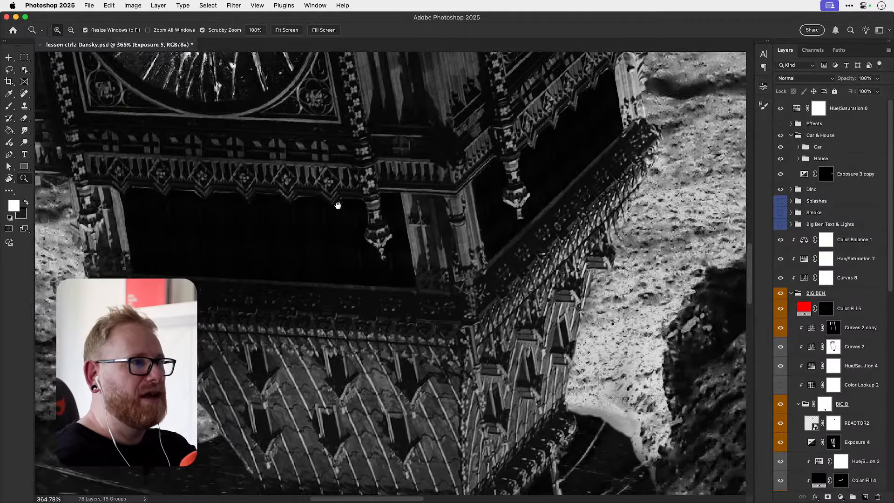
left_click_drag(384, 440, 359, 254)
left_click_drag(387, 408, 375, 233)
left_click_drag(501, 387, 453, 273)
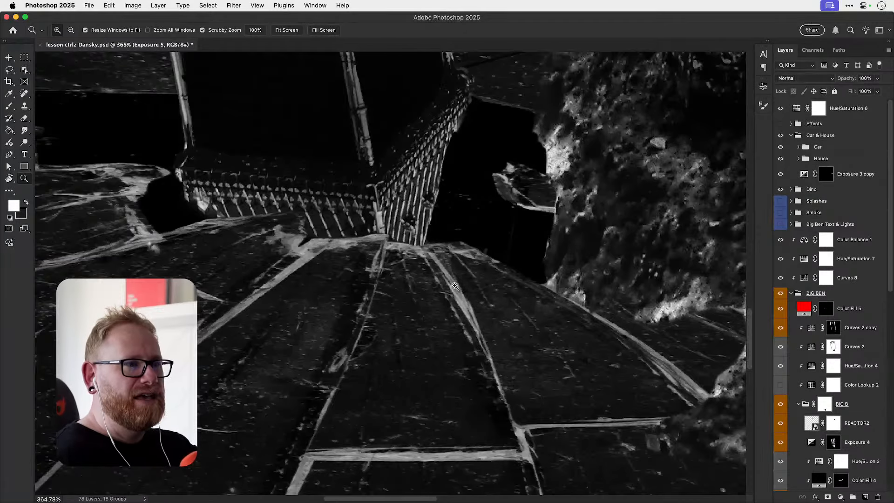
- Brighten the lake by raising the white point of Curves 4, clipped to LAKE_F, to an output of 221
key("v")
right_click(462, 301)
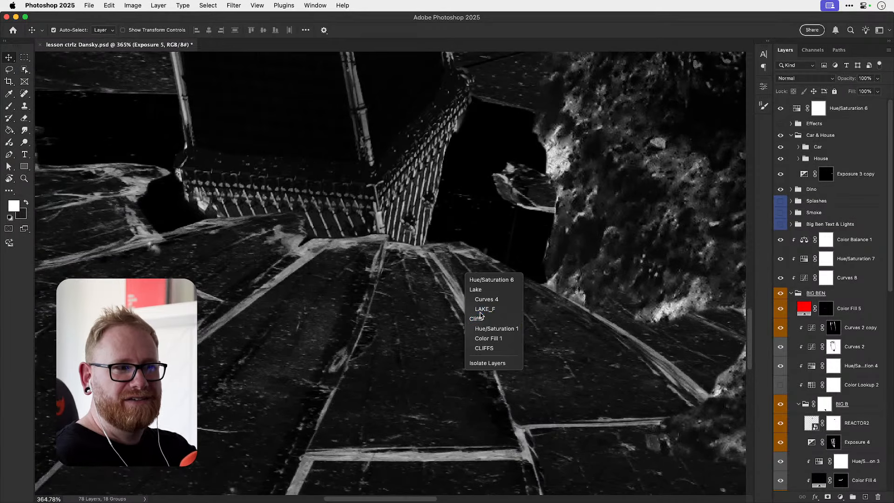
left_click(489, 309)
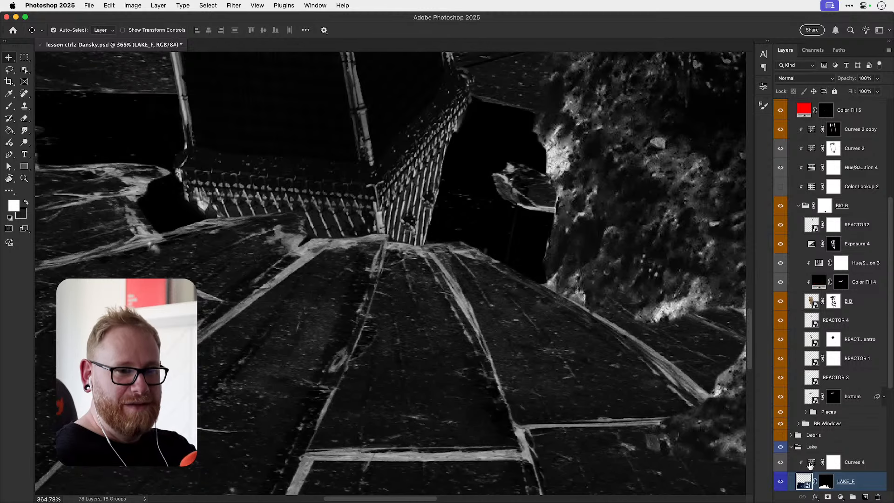
double_click(811, 463)
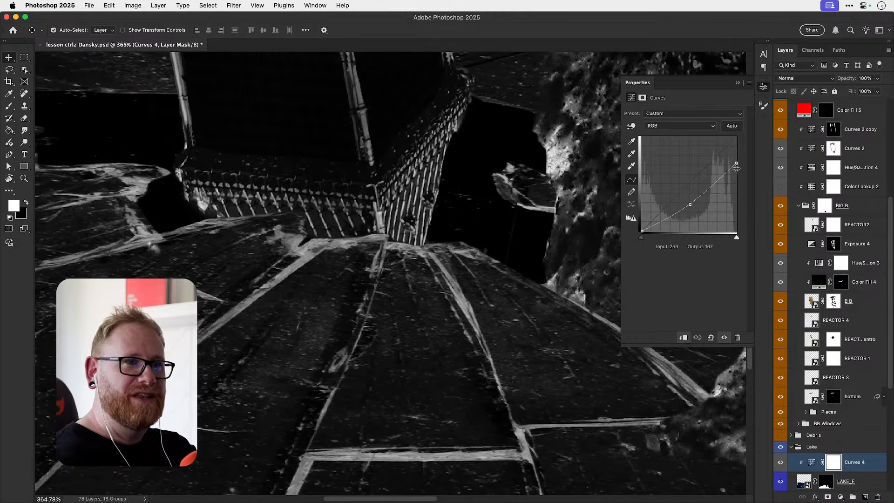
left_click_drag(737, 161, 739, 152)
key("super+z")
key("super+shift+z")
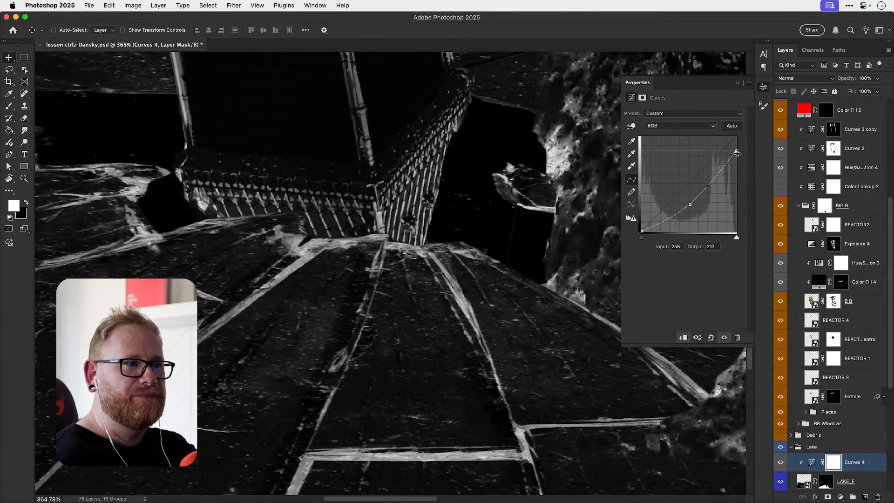
key("super+0")
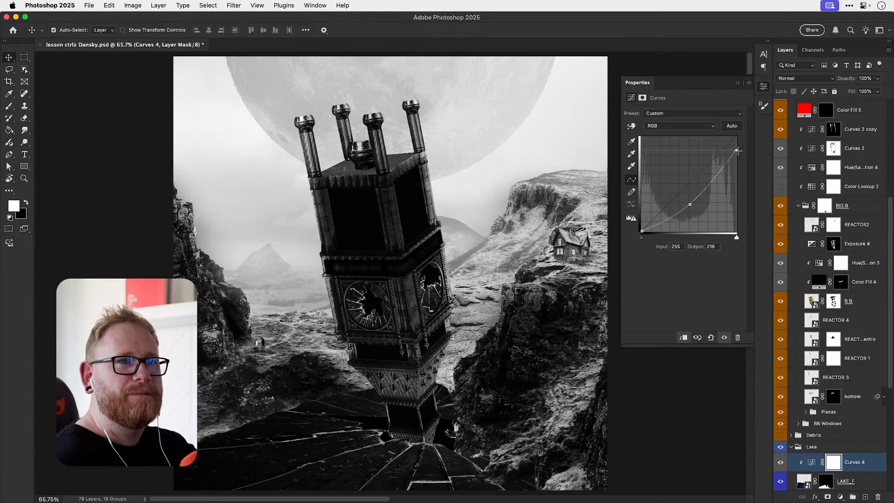
left_click_drag(737, 151, 737, 149)
- Hide the Hue/Saturation 6 layer to bring back the scene's colour, and close the curve settings
scroll(799, 157, "up", 5)
left_click(780, 110)
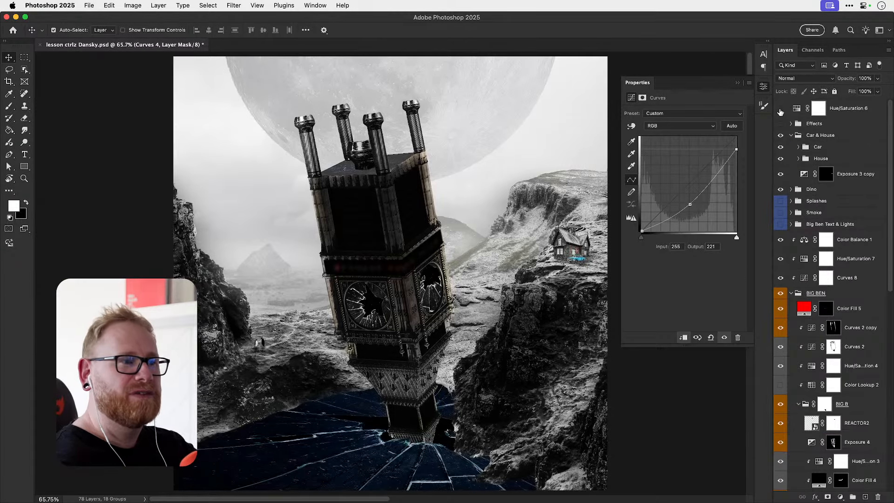
left_click(762, 90)
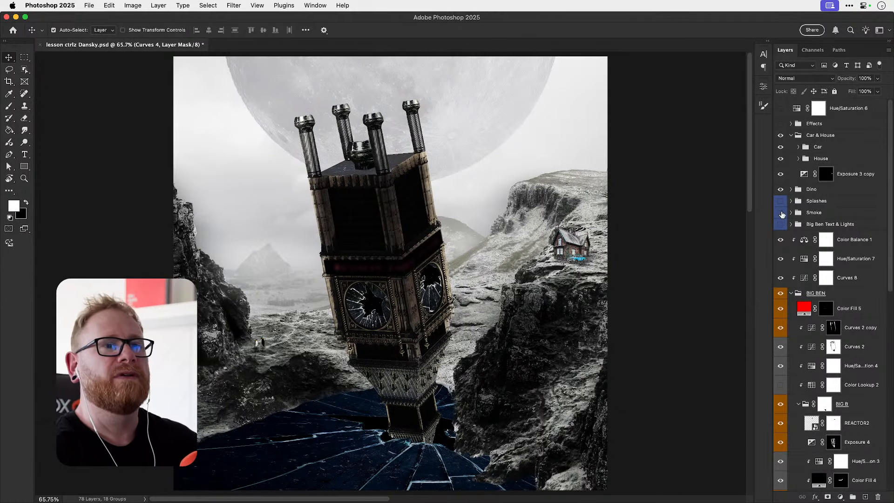
- Collapse the BIG BEN group and compare the scene with the tower hidden and shown
left_click(815, 294)
left_click(791, 294)
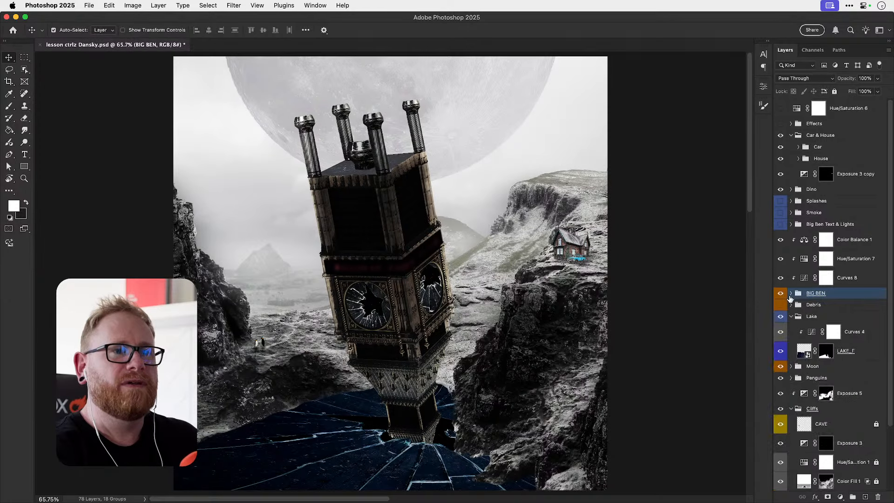
left_click(781, 294)
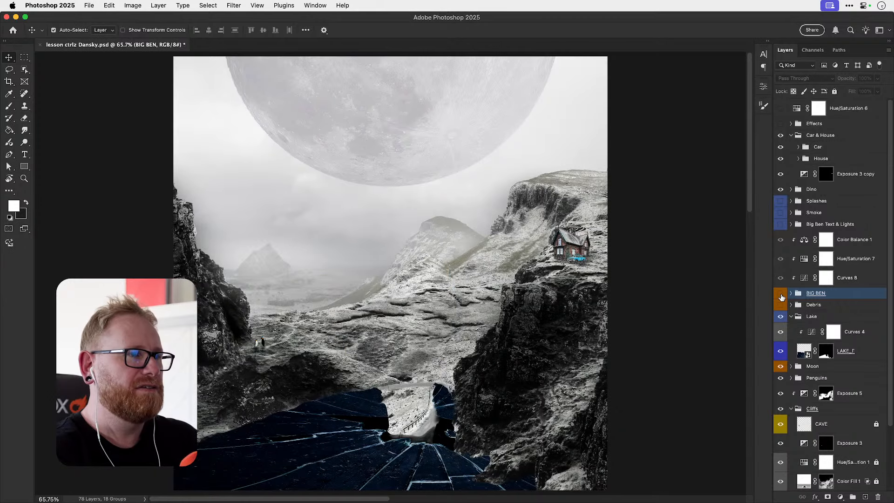
left_click(781, 294)
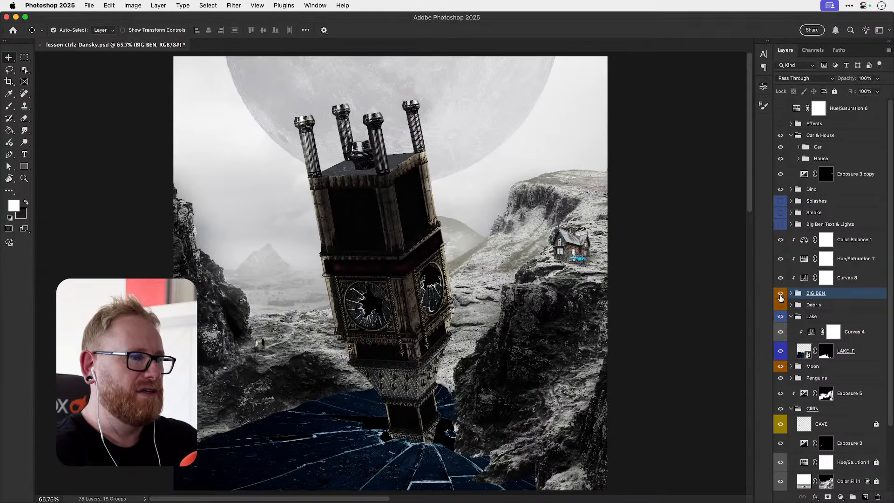
- Examine in colour how the tower's base breaks through the cracked lake, up close and within the whole scene
key("z")
key("super+1")
left_click_drag(416, 425, 419, 358)
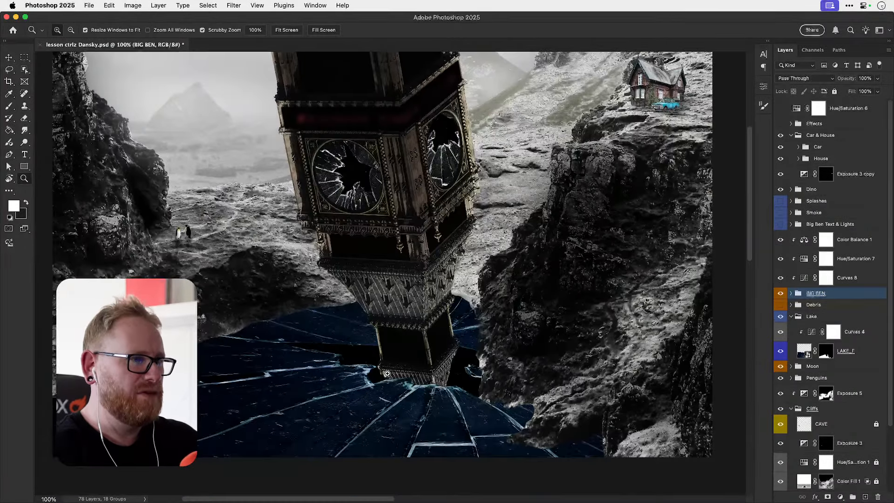
left_click(391, 367)
key("v")
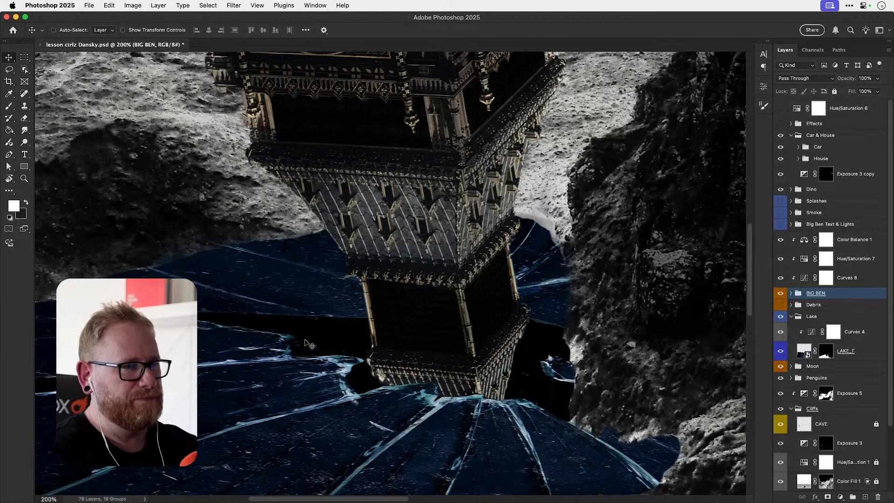
key("super+0")
left_click_drag(352, 407, 346, 341)
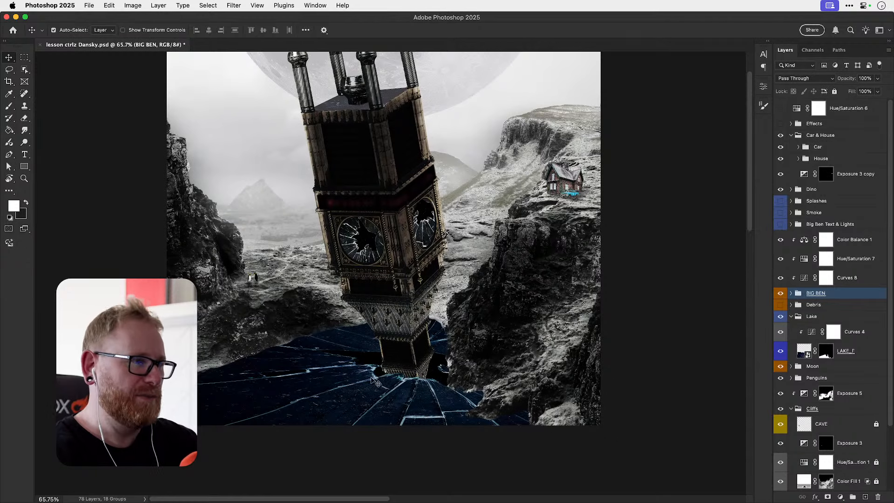
- Hide and reshow the Lake group to compare the scene with and without the cracked lake
left_click_drag(286, 379, 300, 360)
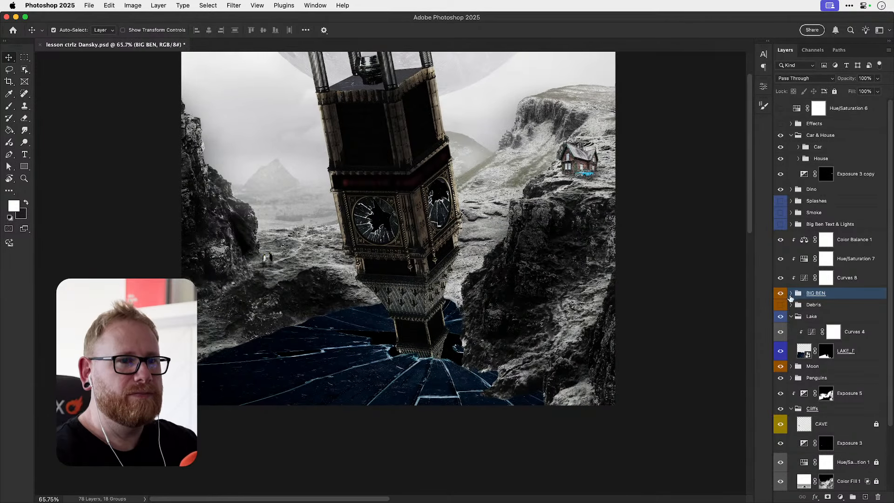
left_click(812, 318)
left_click(780, 316)
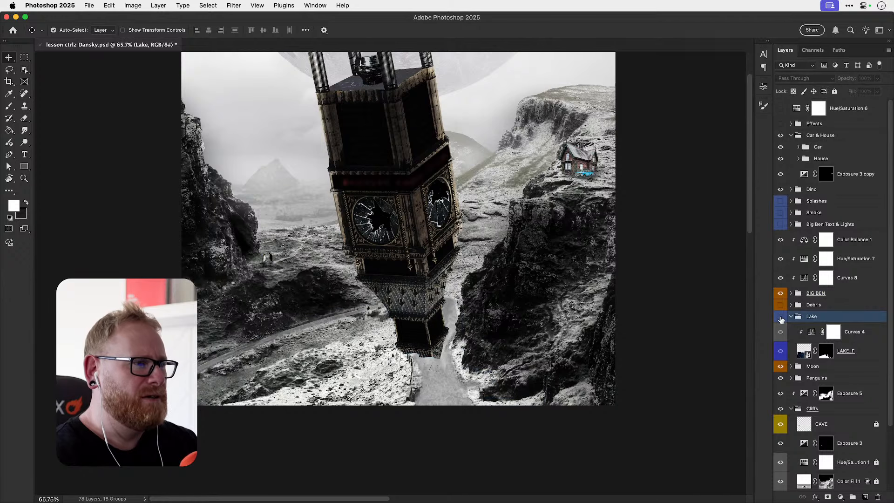
left_click(780, 317)
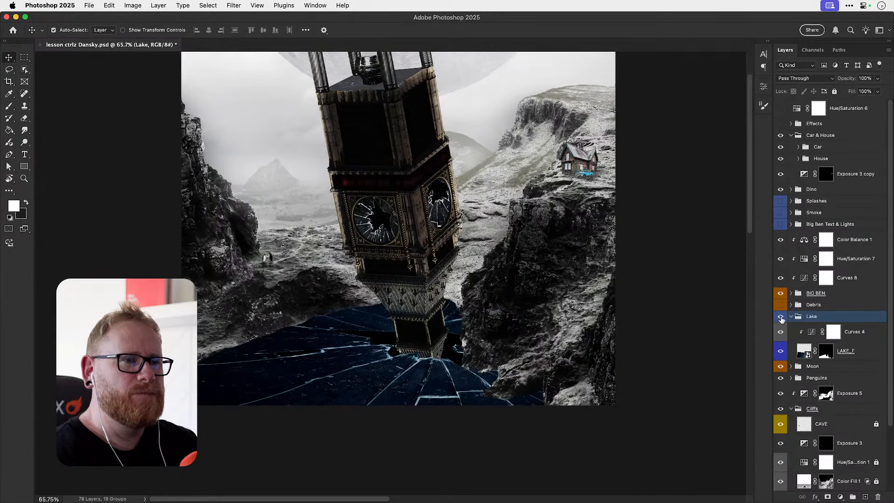
key("z")
left_click(228, 346)
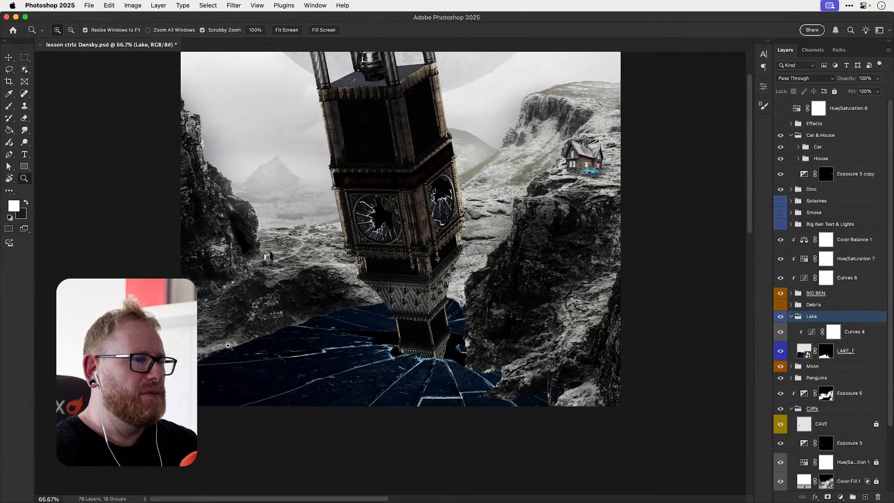
key("v")
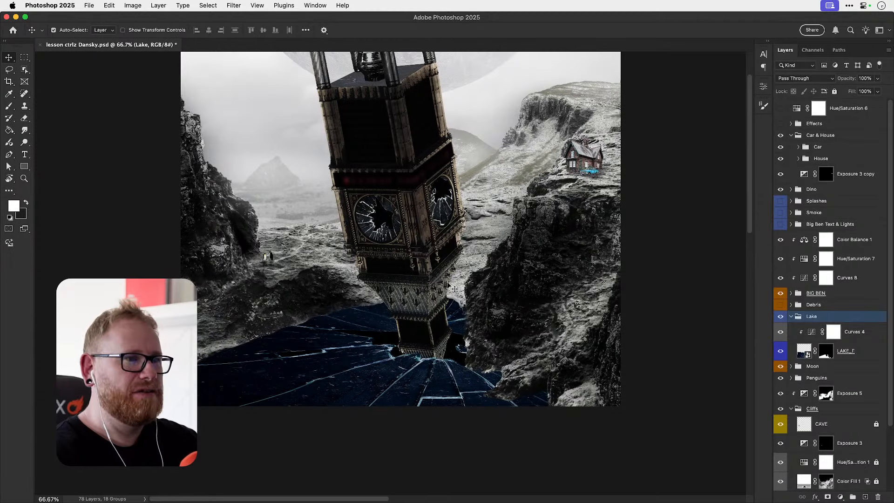
left_click_drag(540, 273, 403, 343)
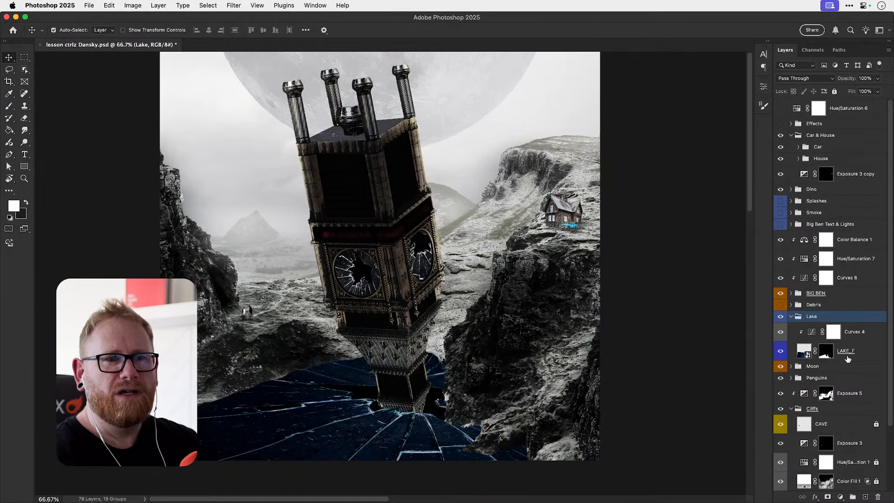
- Add a Hue/Saturation adjustment clipped to the LAKE_F layer and lower its saturation to mute the blue
left_click(848, 357)
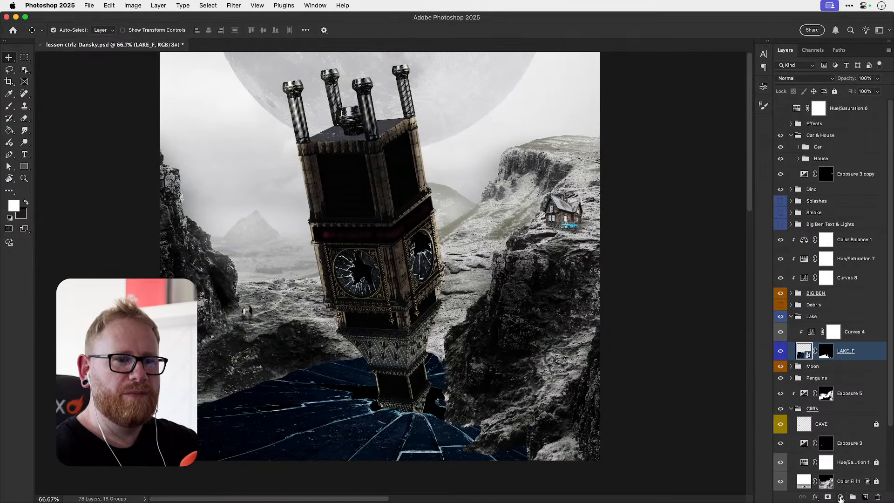
left_click(840, 497)
left_click(842, 419)
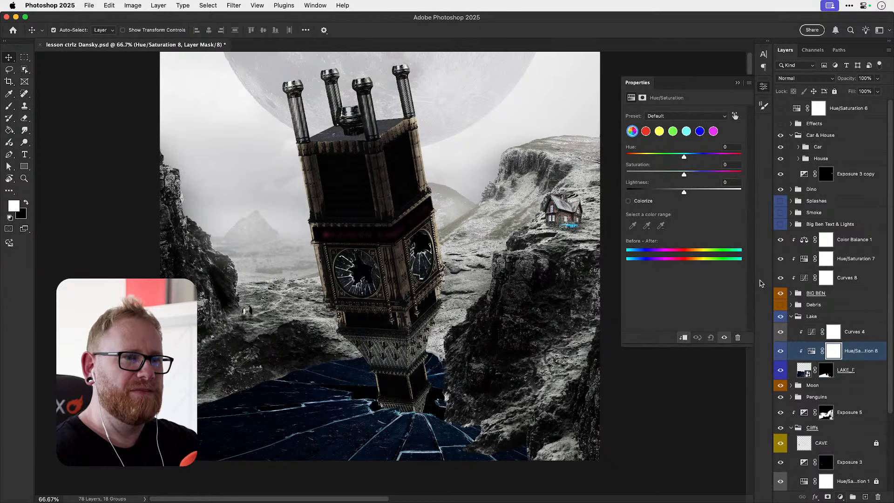
left_click_drag(684, 174, 661, 175)
left_click(763, 89)
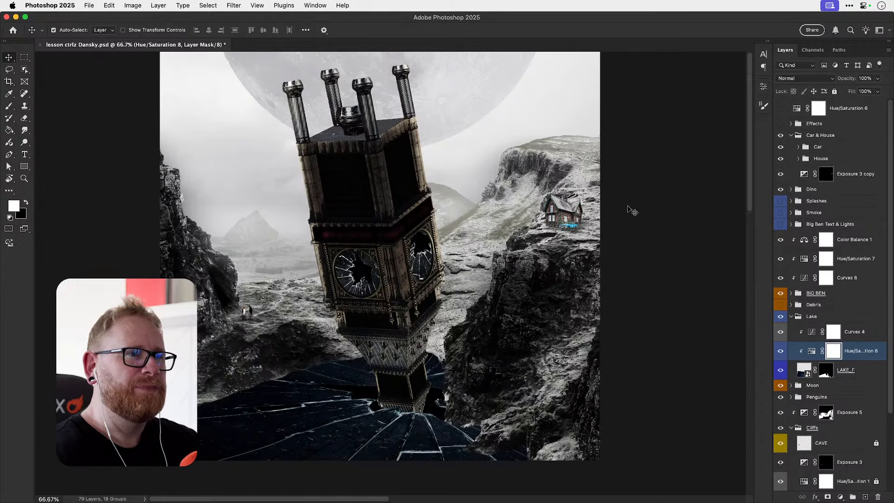
- Inspect the house up close and compare it with and without its clipped Color Fill 2 layer
left_click_drag(550, 269, 518, 303)
key("z")
left_click(538, 251)
left_click(537, 251)
left_click(538, 251)
left_click(538, 252)
key("v")
left_click(524, 265)
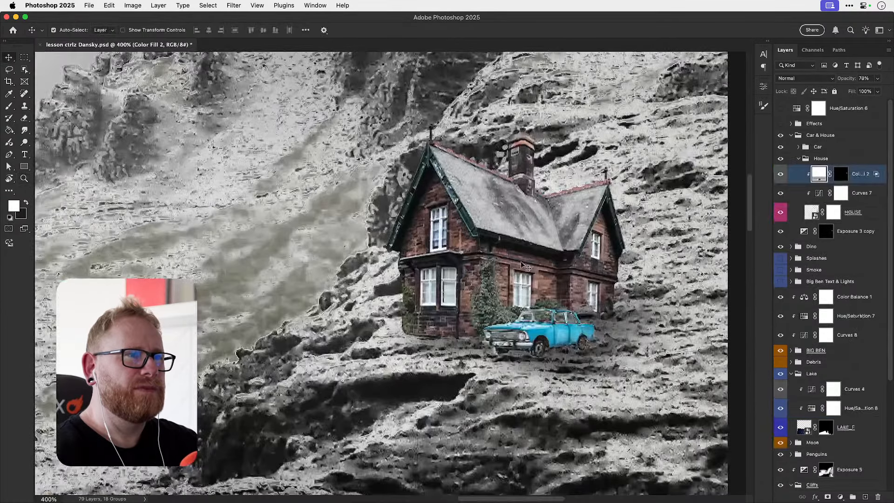
left_click(781, 177)
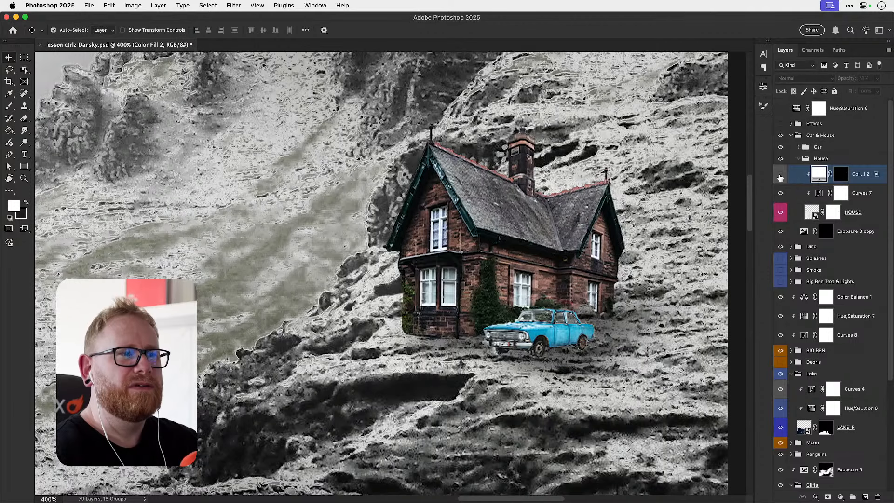
left_click(781, 177)
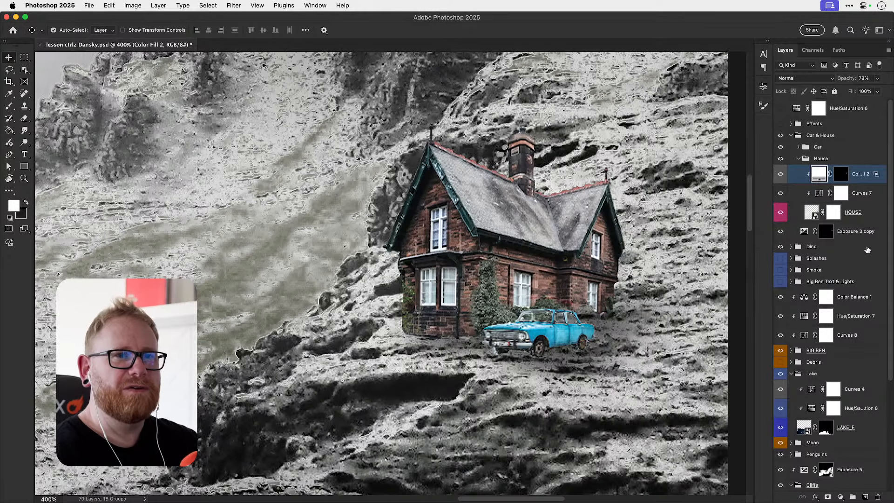
- Add a clipped Hue/Saturation adjustment above Curves 7 in the House group with Saturation at -28
left_click(864, 198)
left_click(845, 497)
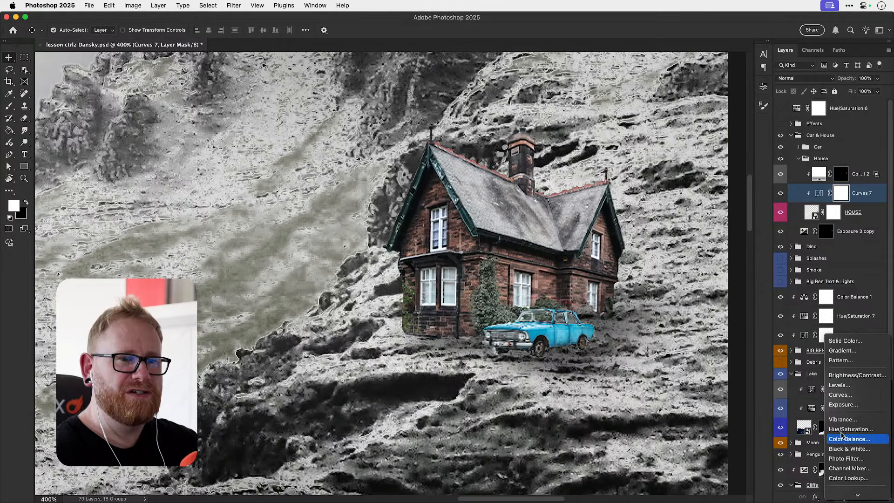
left_click(844, 418)
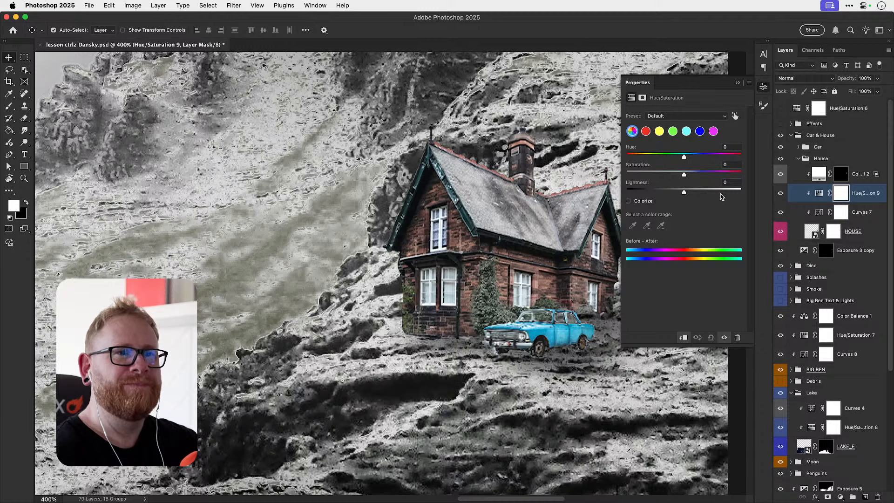
left_click_drag(684, 175, 667, 176)
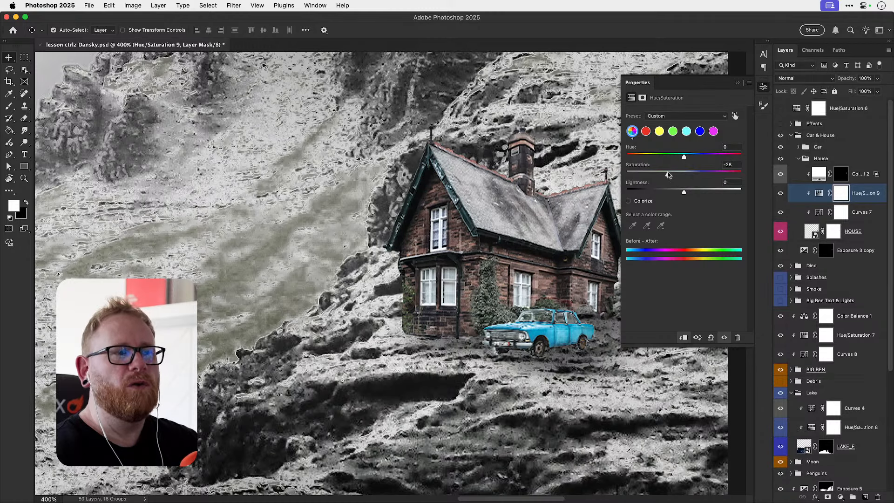
- Add a Hue/Saturation adjustment above the CAR layer, clip it to the car, and lower its saturation
left_click(796, 148)
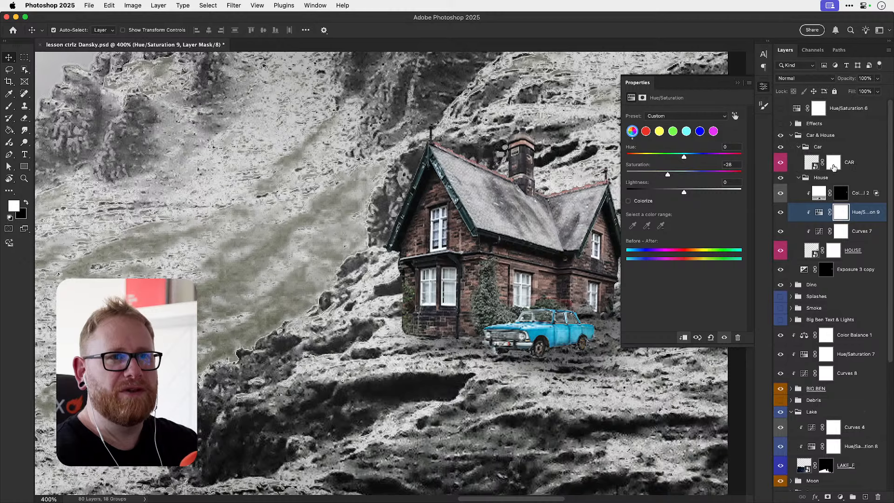
left_click(854, 166)
left_click(841, 497)
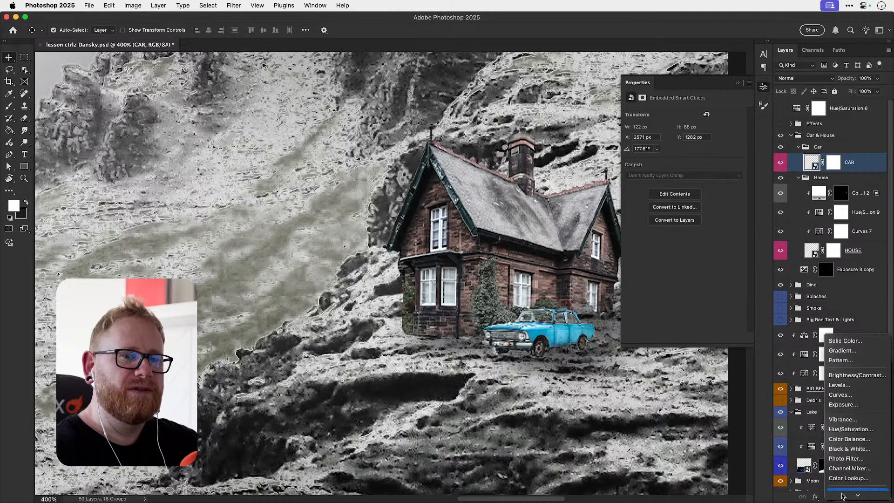
left_click(852, 418)
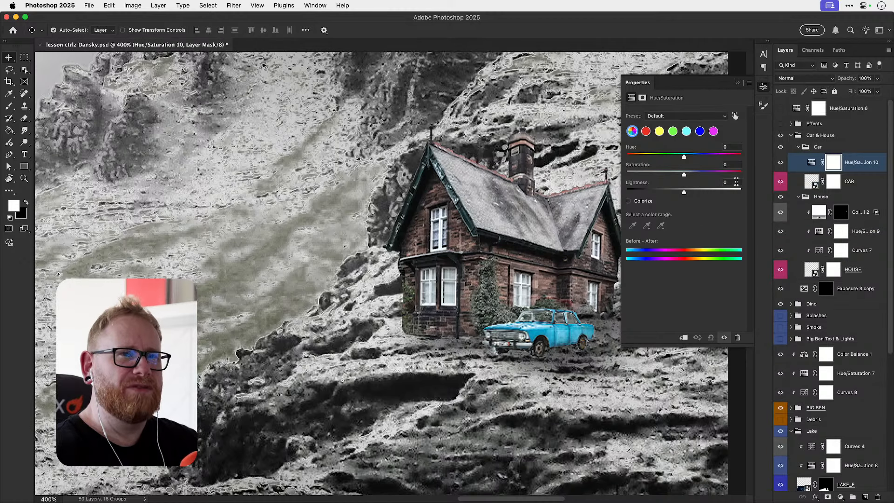
left_click(808, 164, "alt")
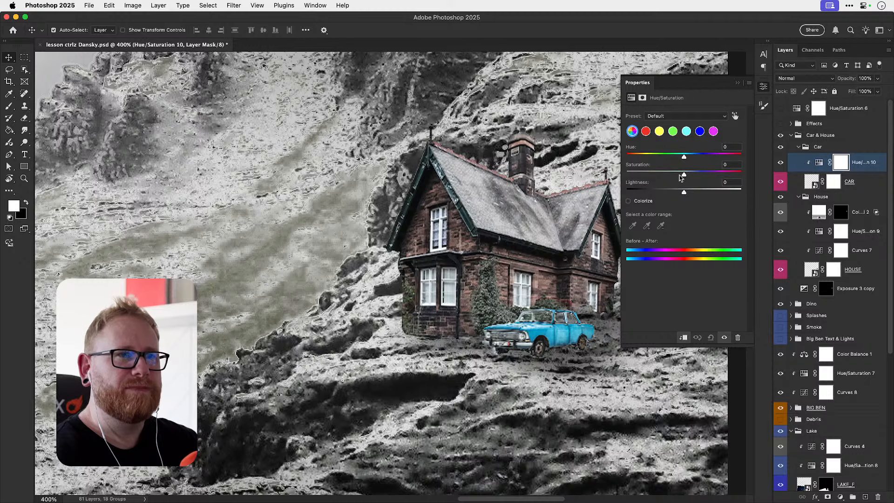
left_click_drag(684, 175, 656, 175)
left_click(759, 89)
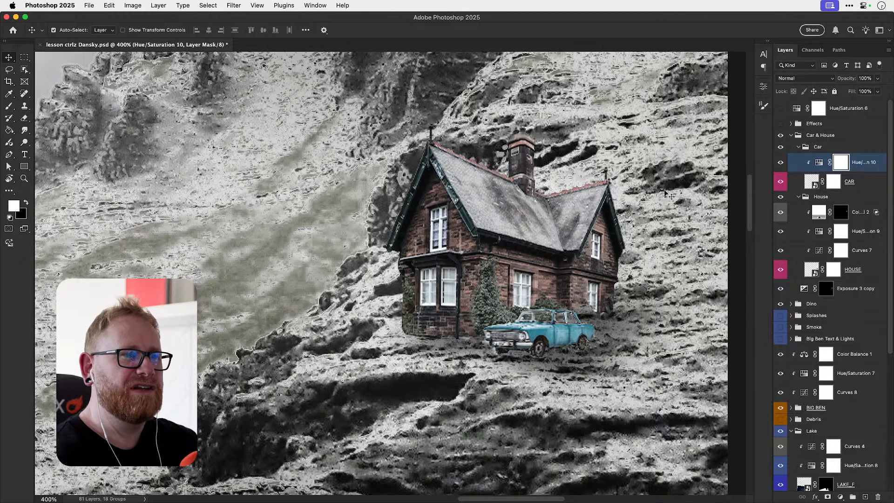
- Add an Exposure adjustment layer and place it directly beneath the CAR layer inside the Car group
key("super+0")
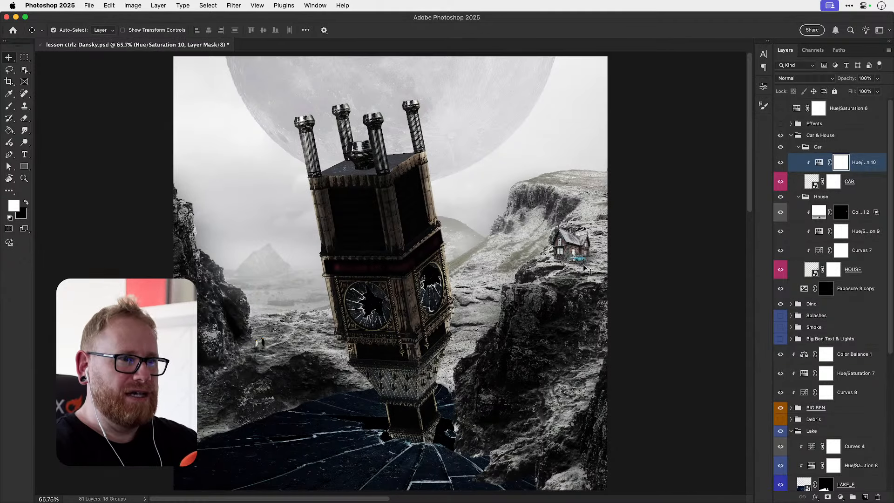
key("z")
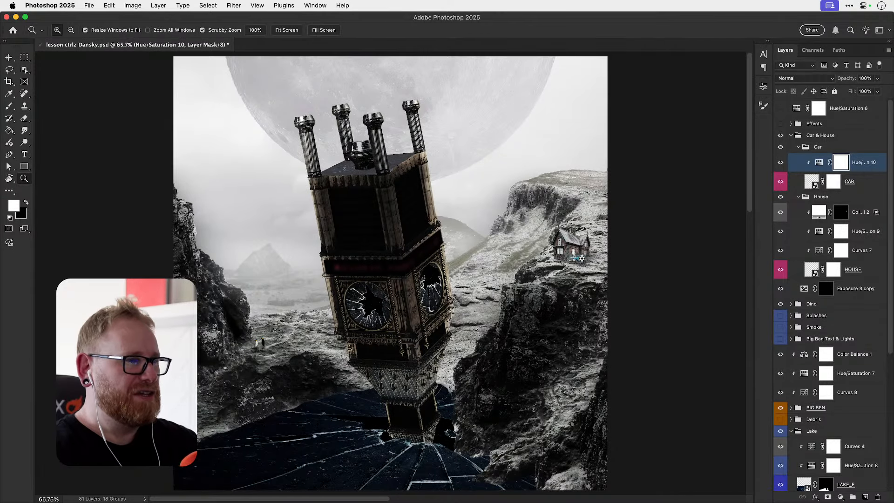
left_click_drag(582, 259, 652, 262)
left_click_drag(571, 271, 542, 305)
key("v")
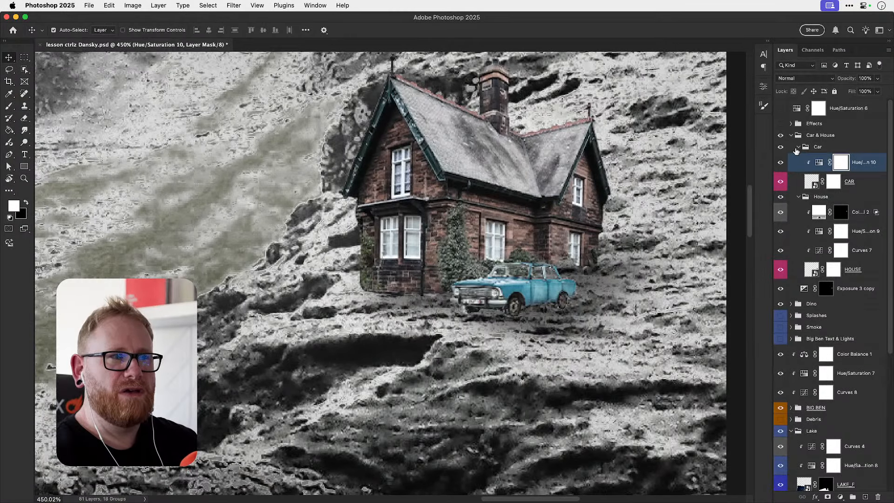
left_click(853, 186)
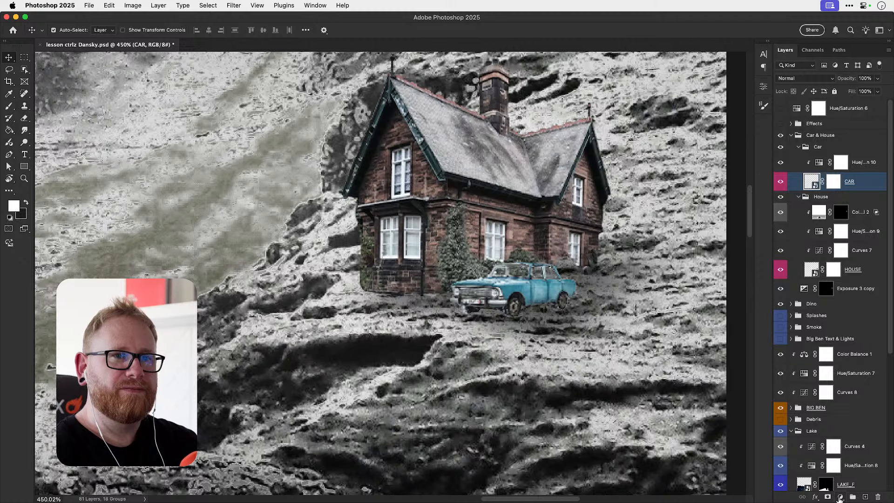
left_click(841, 497)
key("Escape")
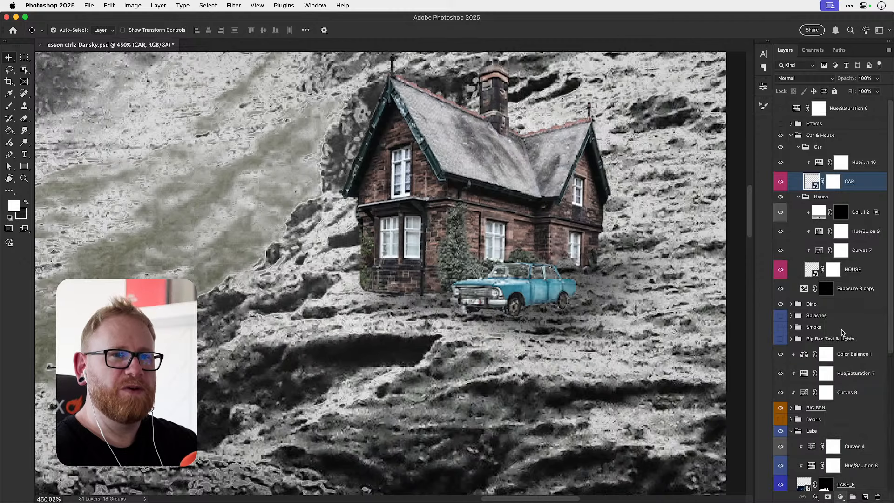
left_click(844, 333)
left_click_drag(863, 186, 857, 210)
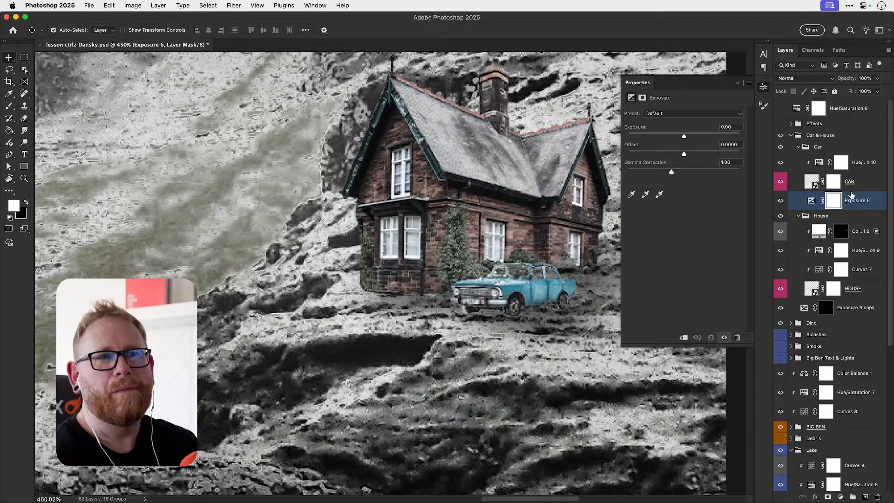
- Try stronger Gamma Correction darkening on the exposure layer beneath the car, and reset the gamma to 1.00
left_click(684, 171)
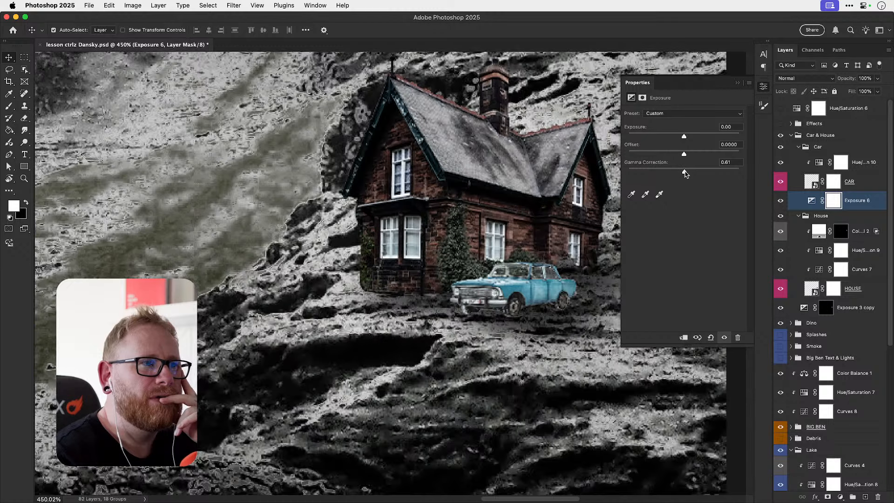
key("super+z")
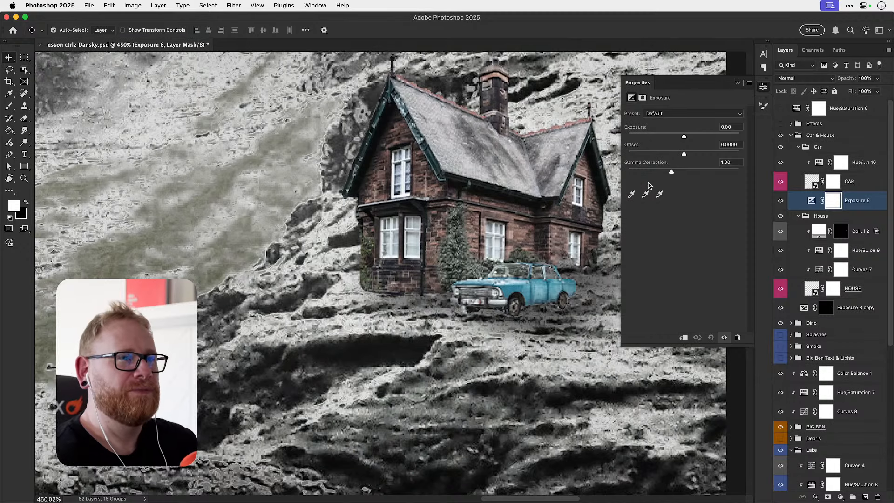
left_click_drag(671, 171, 753, 169)
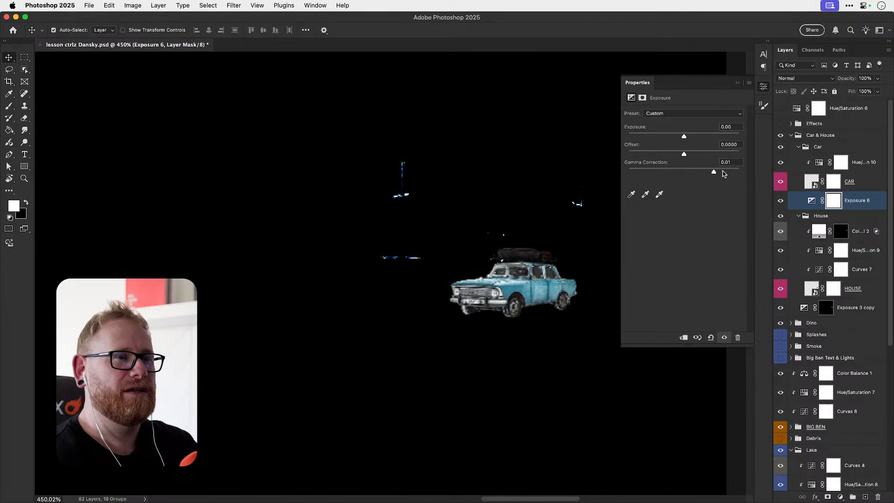
mouse_move(715, 171)
left_mouse_down()
mouse_move(629, 170)
mouse_move(717, 170)
left_mouse_up()
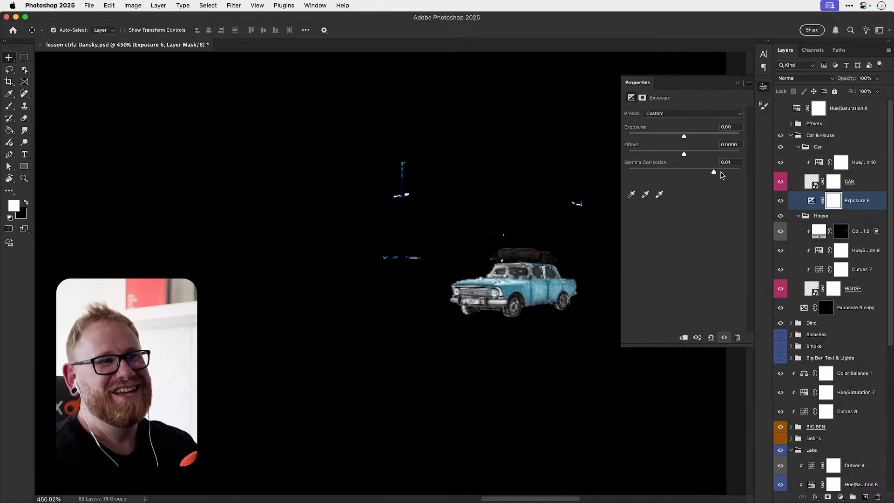
left_click_drag(713, 171, 683, 171)
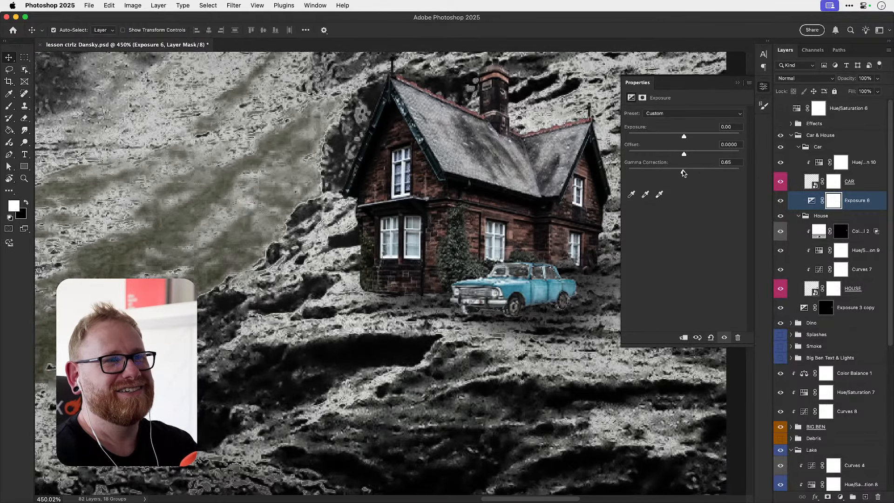
left_click(736, 161)
type("1")
key("Tab")
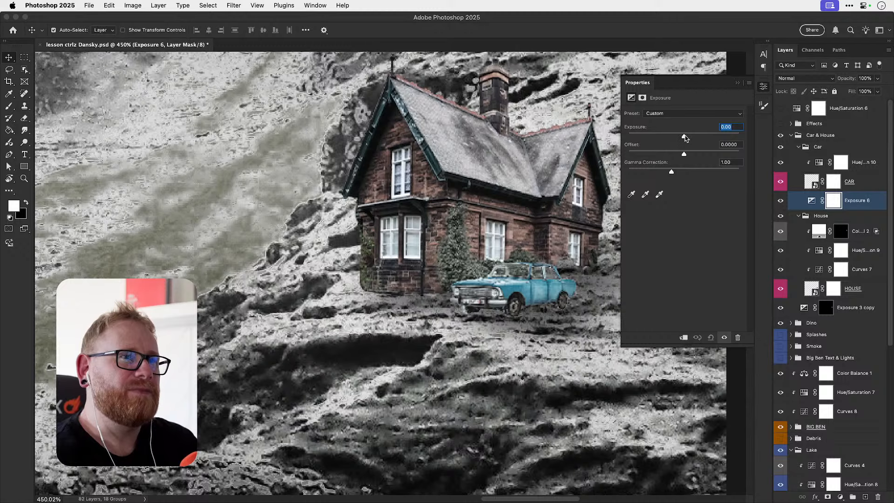
- Darken the exposure layer beneath the car with Exposure at -1.03 and Gamma Correction at 0.62
left_click_drag(685, 136, 679, 136)
key("super+z")
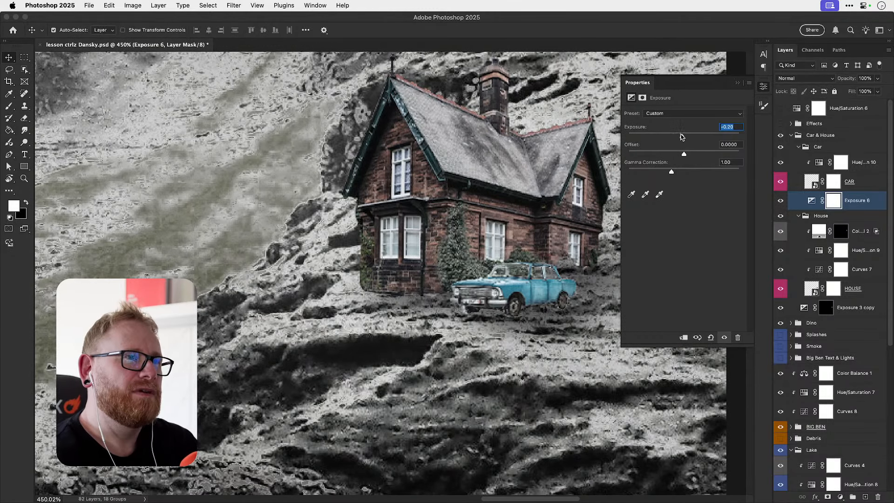
left_click_drag(672, 172, 683, 174)
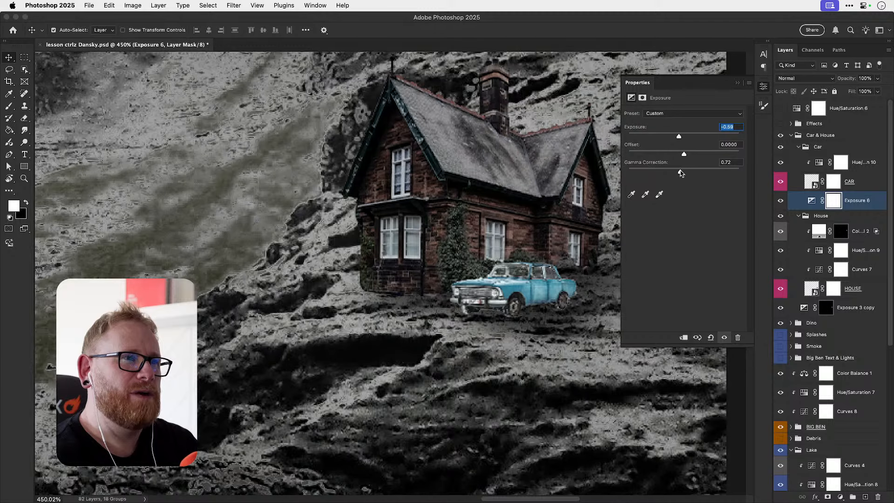
left_click_drag(679, 137, 675, 136)
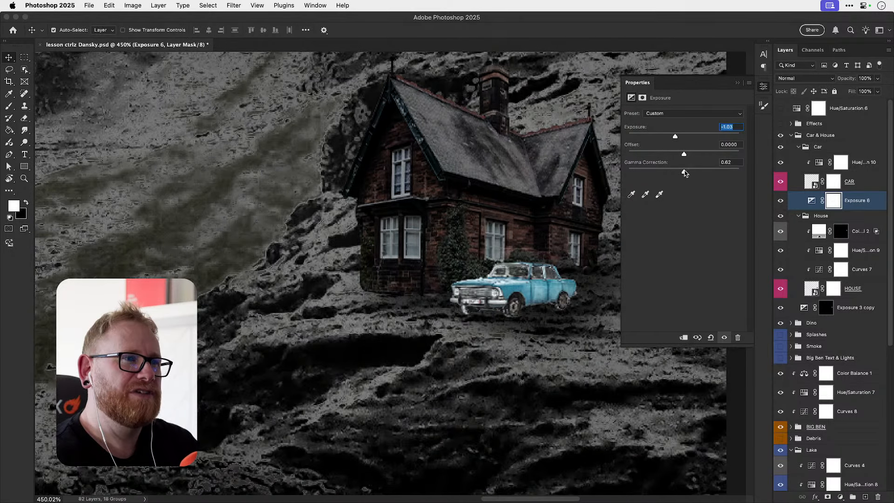
- Set the exposure layer beneath the car to Exposure -1.59 and Gamma Correction 0.33, and invert its mask to black
left_click_drag(685, 174, 686, 169)
left_click_drag(675, 138, 672, 137)
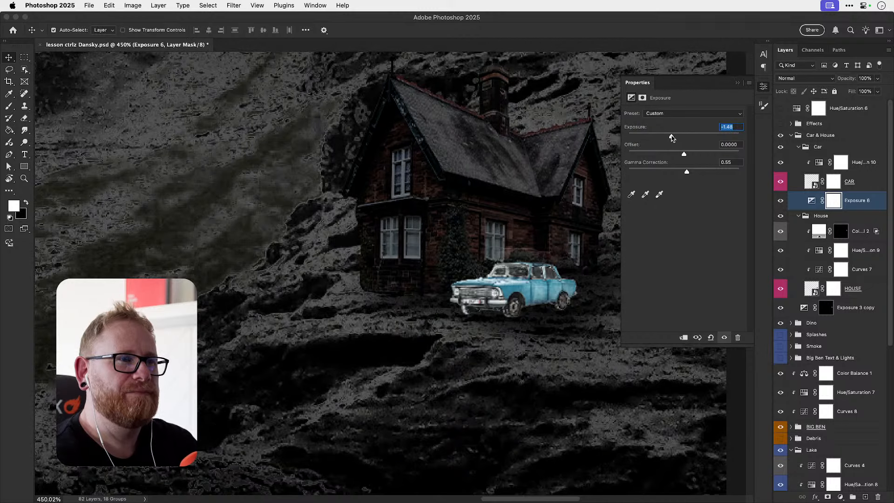
left_click_drag(689, 174, 695, 174)
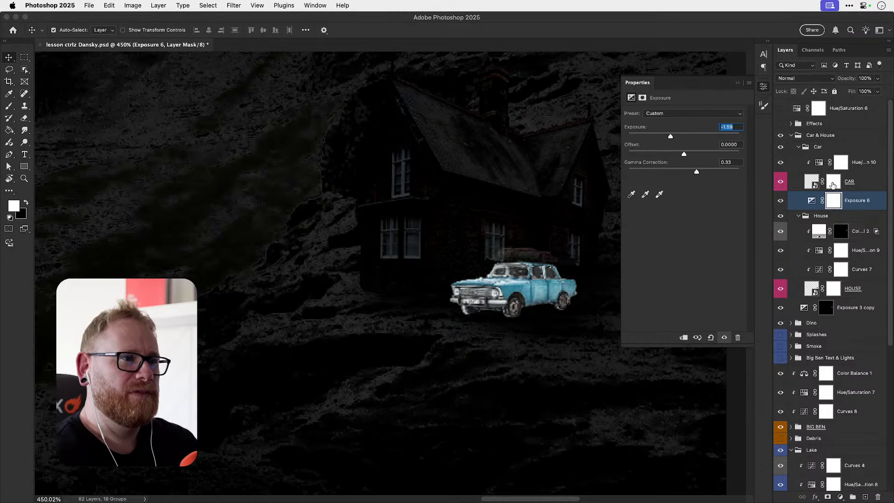
key("super+i")
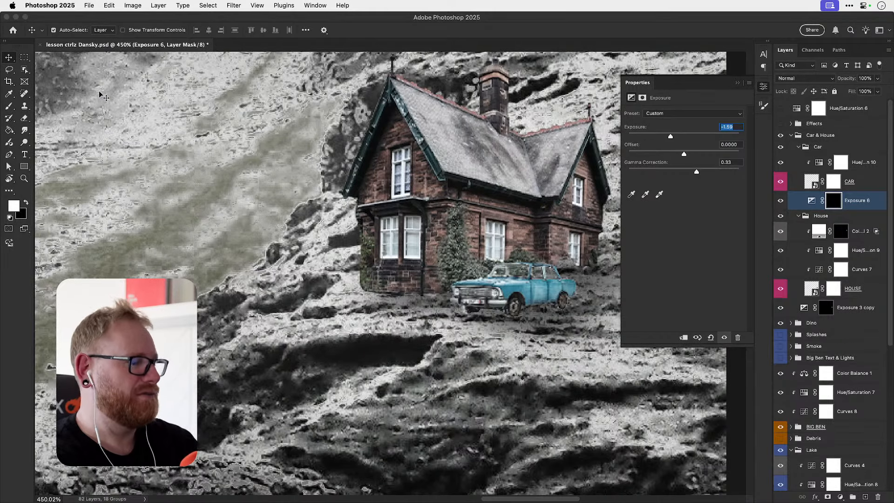
key("Return")
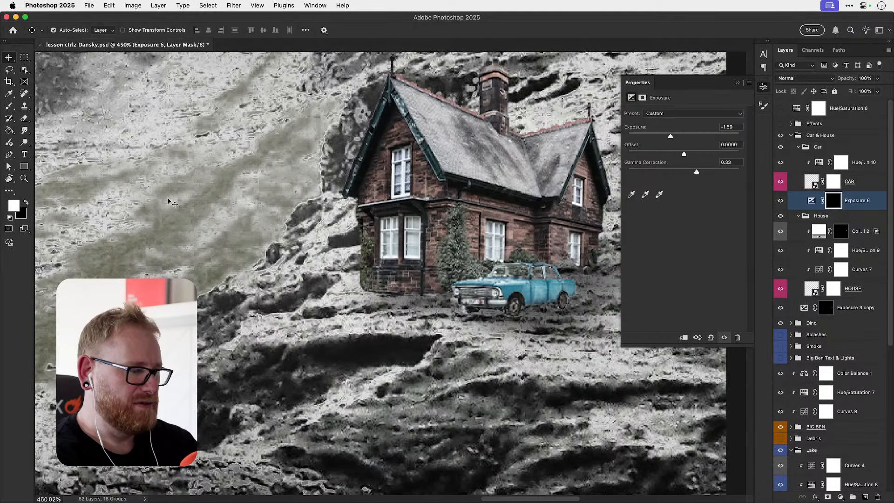
- Set up a soft round brush at 118 px and target the mask of the Exposure 6 layer
key("b")
left_click(67, 30)
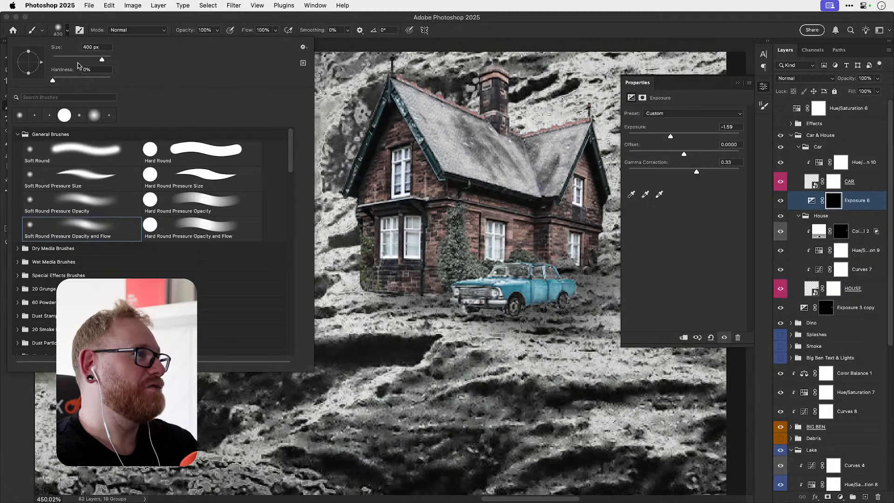
left_click_drag(87, 59, 84, 59)
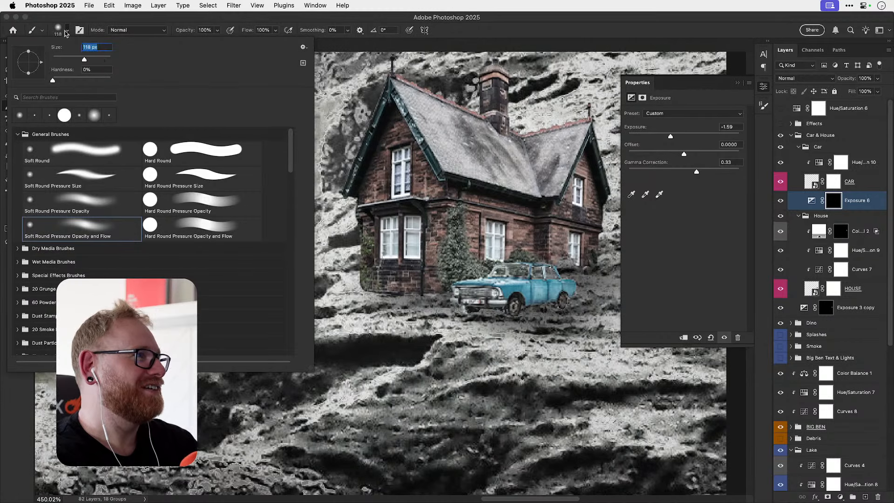
left_click(122, 18)
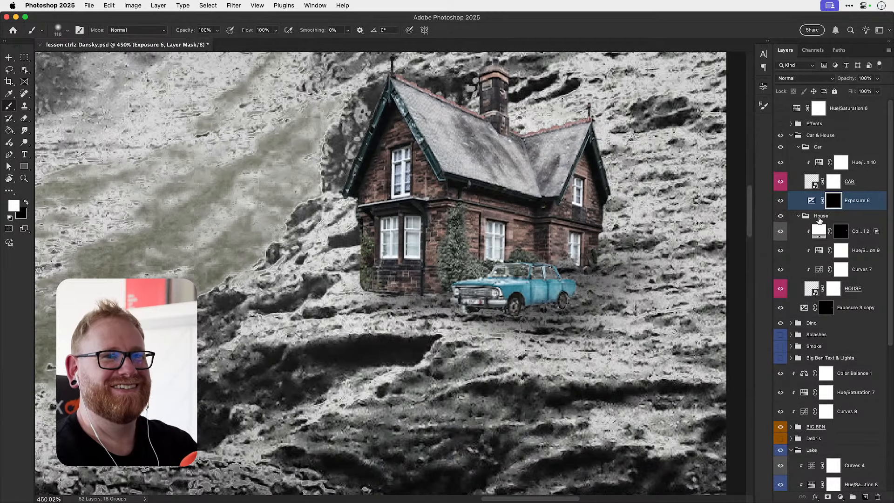
left_click(813, 203)
left_click(834, 203)
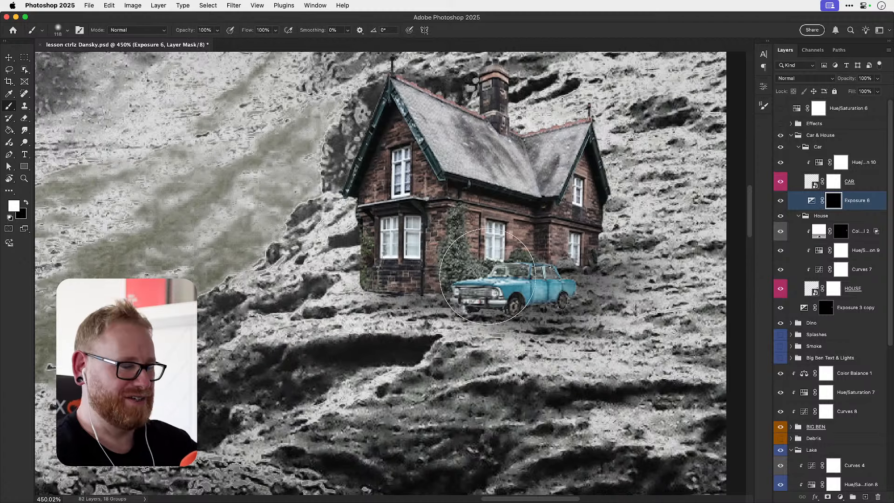
- Zoom in closely on the car and shrink the soft brush to below 10 px for painting its shadow
key("bracketleft")
key("bracketleft")
key("bracketleft")
key("bracketleft")
key("bracketleft")
key("bracketleft")
key("bracketleft")
key("bracketleft")
key("bracketleft")
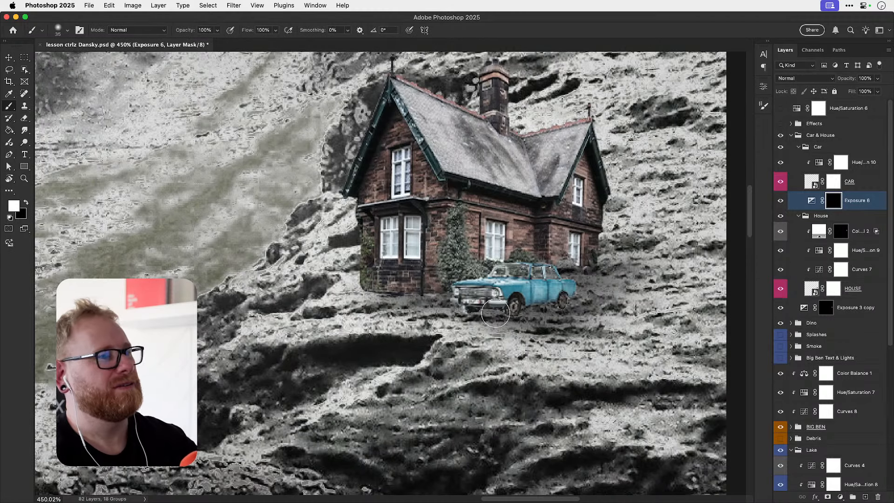
left_click_drag(485, 317, 425, 306)
key("z")
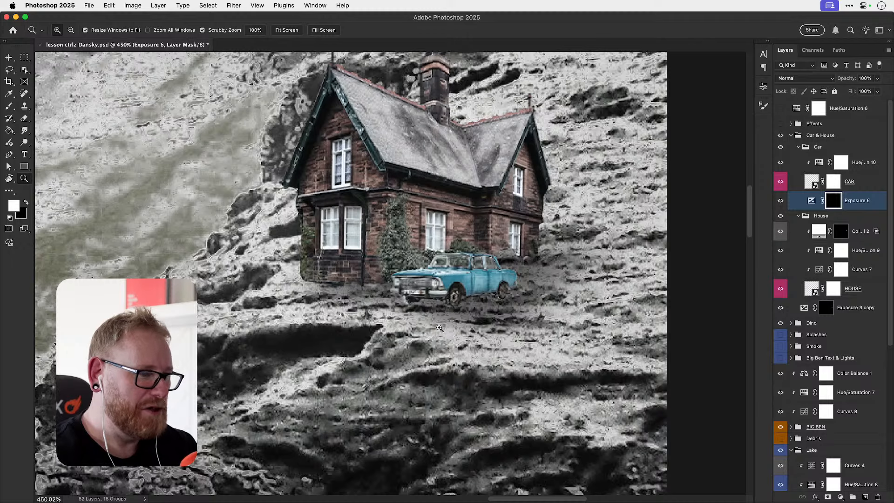
left_click_drag(443, 315, 476, 311)
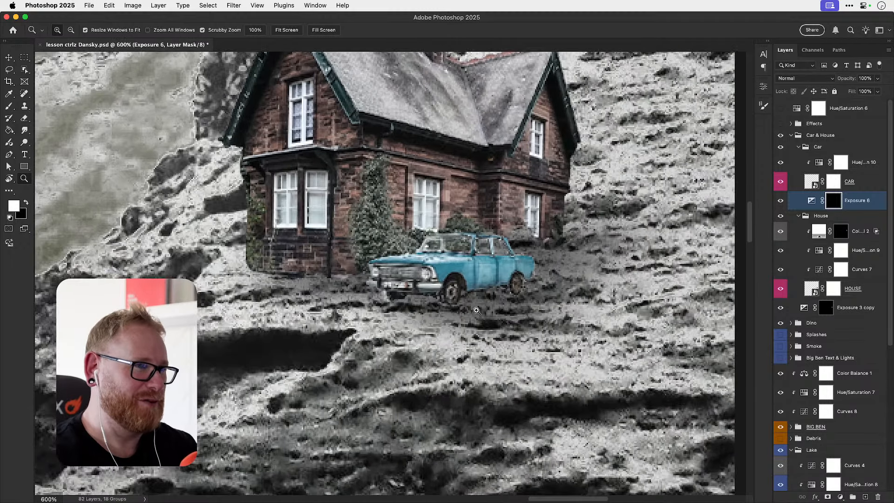
left_click(469, 315)
key("b")
key("bracketleft")
key("bracketleft")
key("bracketleft")
key("bracketleft")
key("bracketleft")
key("bracketleft")
key("bracketleft")
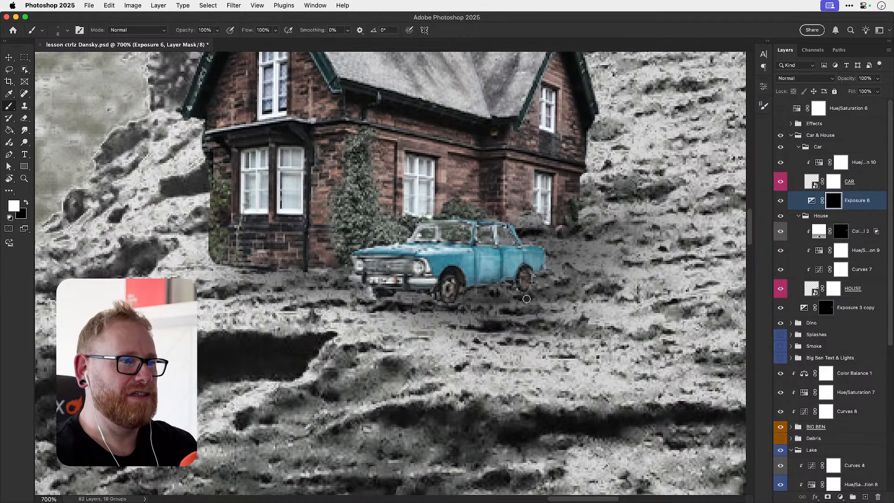
left_click_drag(187, 196, 261, 246)
left_click_drag(161, 180, 355, 250)
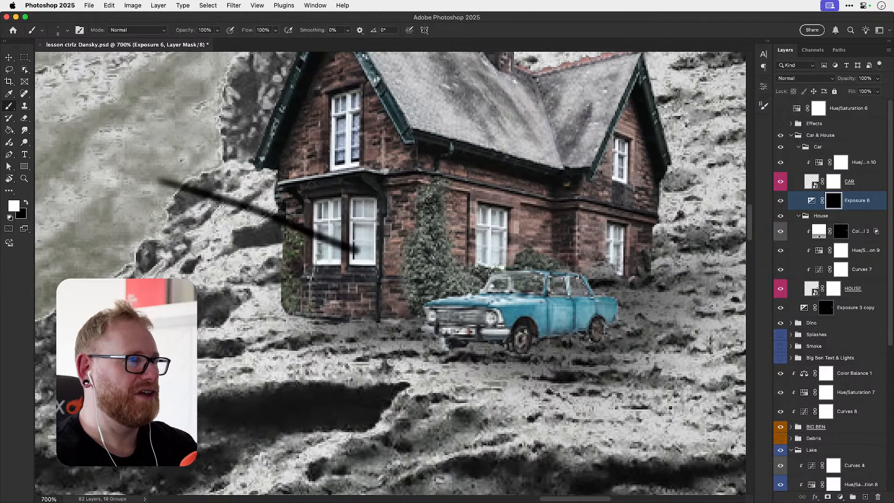
left_click_drag(312, 185, 265, 275)
scroll(441, 322, "right", 5)
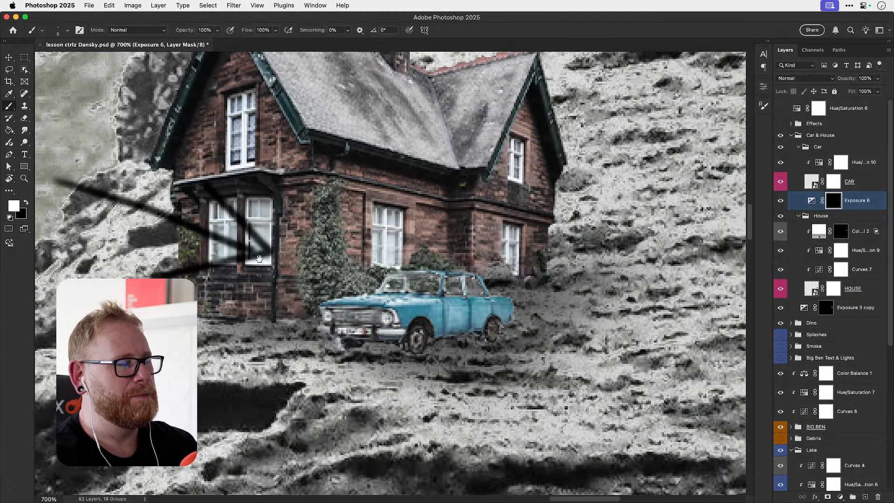
key("super+z")
key("super+z")
key("super+z")
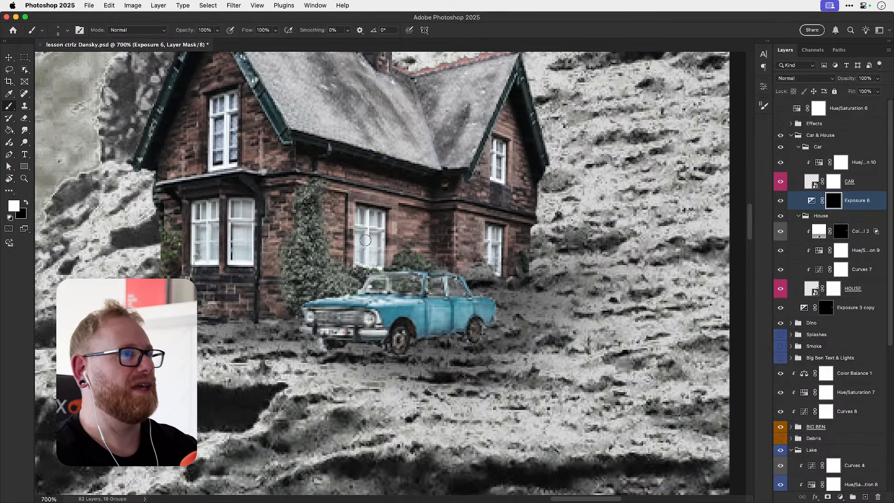
- Lower the brush flow to 6%
left_click(275, 30)
left_click_drag(278, 41, 243, 42)
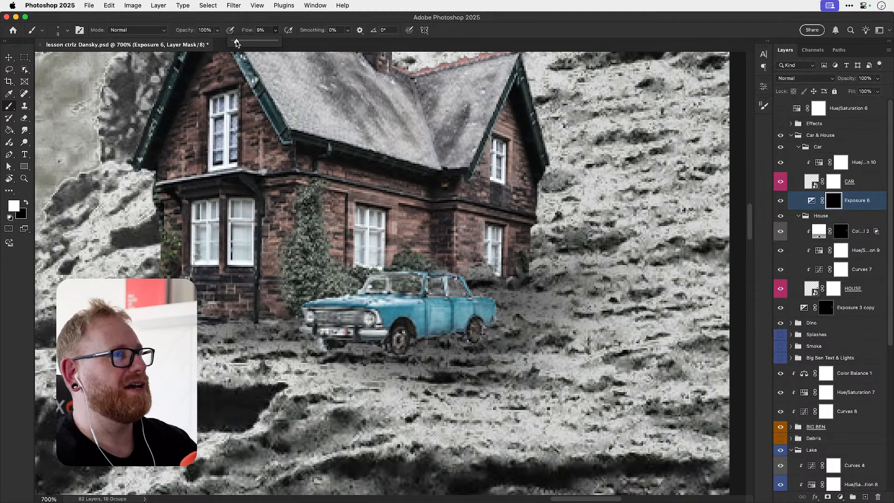
left_click(276, 31)
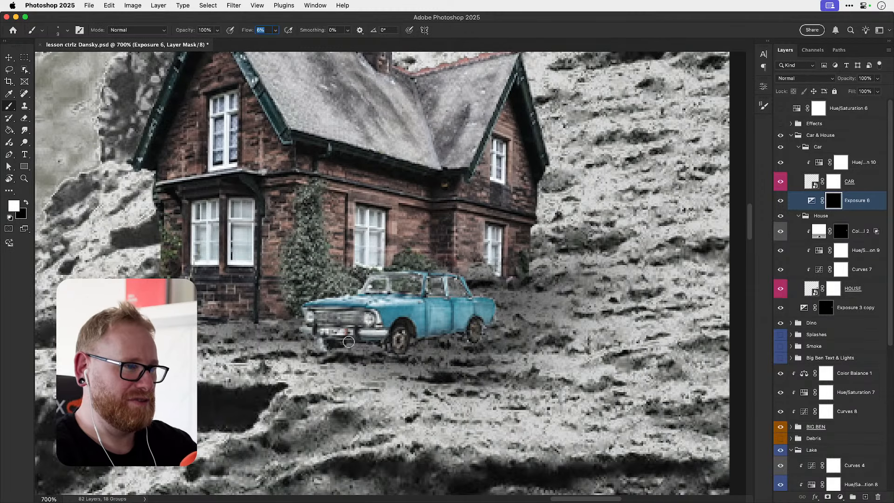
- Paint a soft contact shadow on the Exposure 6 mask beneath the bumper and between the wheels, varying the brush size
mouse_move(400, 343)
left_mouse_down()
mouse_move(350, 346)
mouse_move(459, 343)
mouse_move(346, 340)
mouse_move(559, 346)
mouse_move(448, 332)
mouse_move(521, 333)
mouse_move(489, 332)
mouse_move(532, 334)
mouse_move(433, 339)
left_mouse_up()
key("bracketright")
key("bracketright")
key("bracketright")
mouse_move(433, 340)
left_mouse_down()
mouse_move(477, 332)
mouse_move(514, 339)
mouse_move(454, 338)
mouse_move(542, 349)
mouse_move(421, 351)
mouse_move(566, 356)
mouse_move(330, 351)
left_mouse_up()
key("bracketleft")
key("bracketleft")
key("bracketleft")
key("bracketleft")
key("bracketleft")
mouse_move(408, 350)
left_mouse_down()
mouse_move(418, 354)
mouse_move(380, 355)
left_mouse_up()
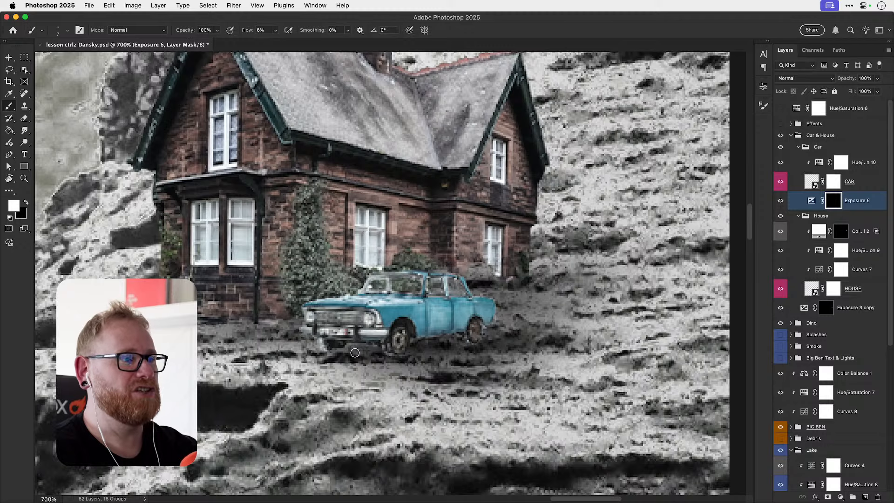
mouse_move(350, 344)
left_mouse_down()
mouse_move(397, 344)
mouse_move(342, 347)
mouse_move(428, 352)
left_mouse_up()
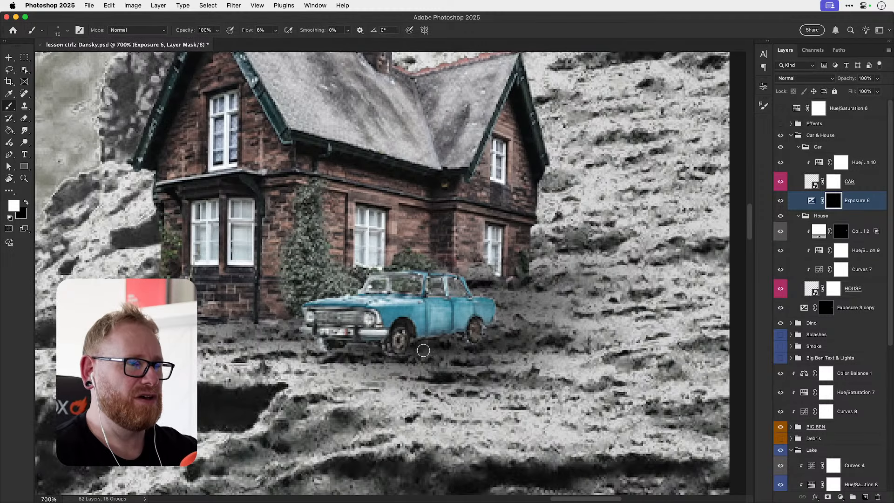
- Paint a wider, softer shadow on the ground beside and behind the car with a 25 px brush
key("bracketright")
key("bracketright")
key("bracketright")
key("bracketright")
key("bracketright")
mouse_move(556, 345)
left_mouse_down()
mouse_move(404, 347)
mouse_move(636, 346)
mouse_move(430, 347)
left_mouse_up()
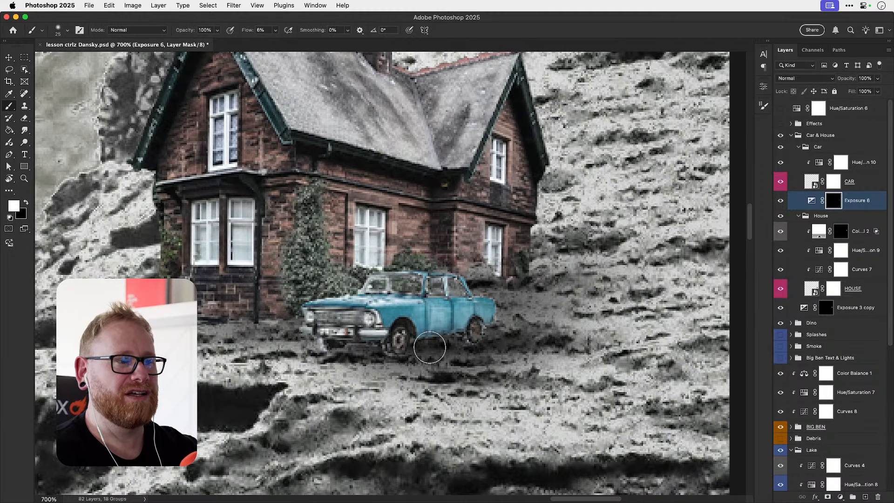
- Deepen the shadow on the ground around the front wheel and under the bumper with a smaller brush
key("bracketleft")
key("bracketleft")
key("bracketleft")
key("bracketleft")
key("bracketleft")
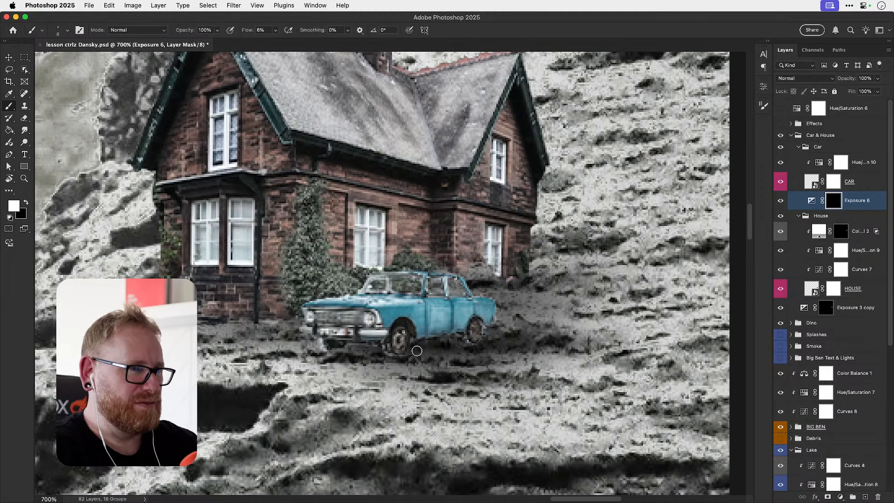
mouse_move(417, 351)
left_mouse_down()
mouse_move(538, 340)
mouse_move(341, 350)
mouse_move(398, 350)
mouse_move(376, 360)
left_mouse_up()
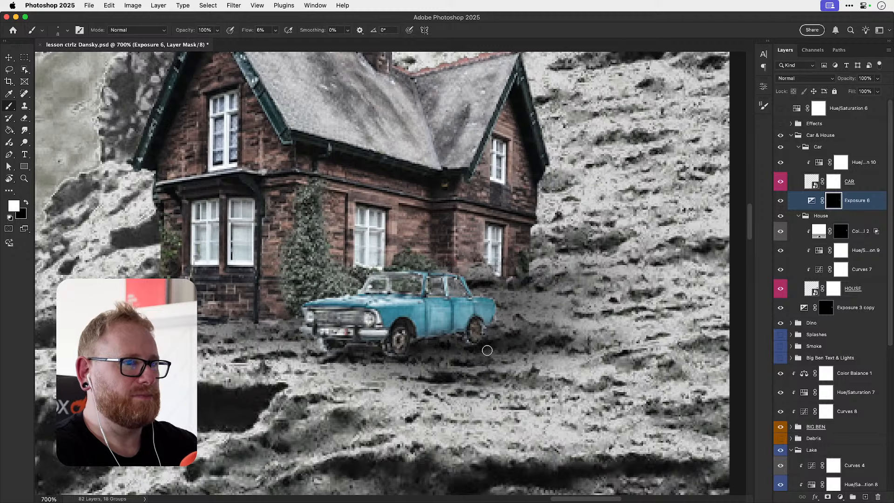
- Enlarge the brush to 35 px and switch back to the Move tool
key("]")
key("]")
key("]")
key("]")
key("]")
key("]")
key("]")
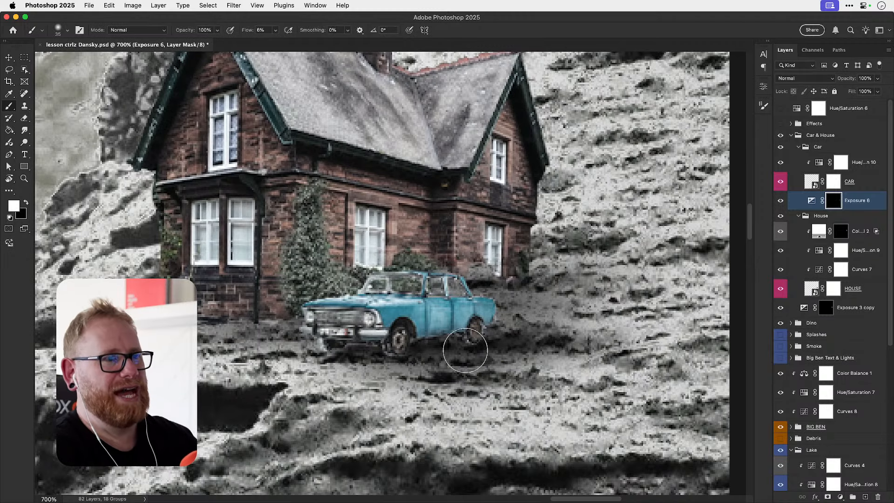
key("v")
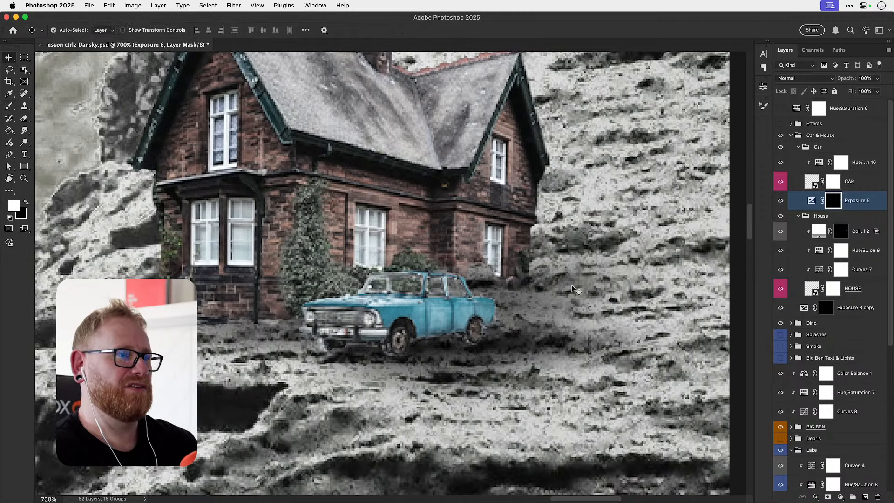
- Compare the car with and without the Exposure 6 shadow while zoomed out
left_click(781, 199)
key("super+minus")
key("super+minus")
key("super+minus")
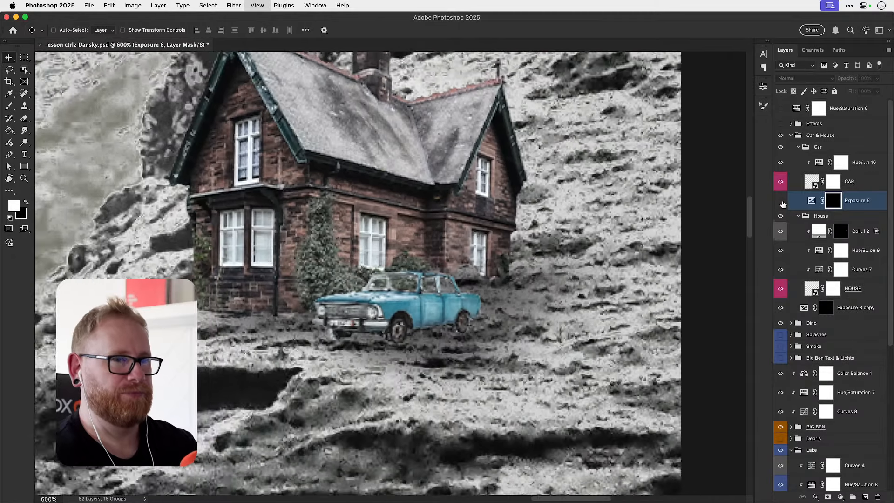
left_click(781, 200)
left_click_drag(504, 326, 565, 355)
left_click(469, 352, "super")
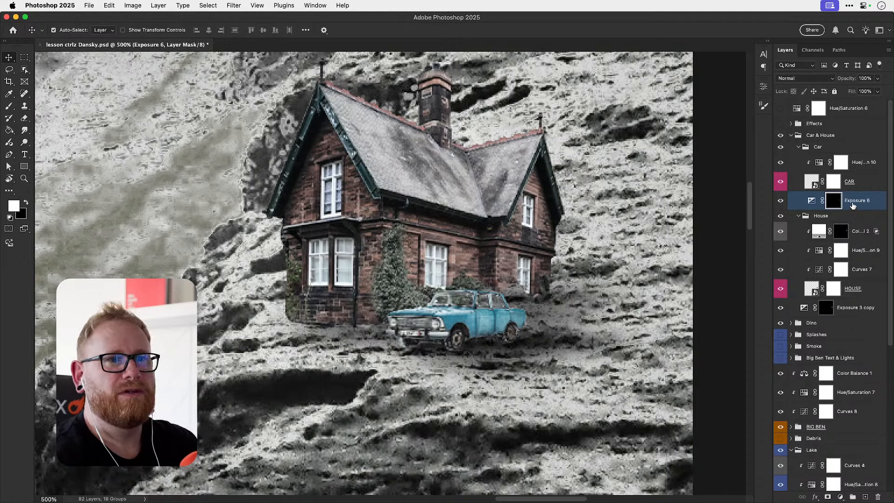
- Add an Exposure adjustment clipped to the CAR layer with Exposure at -1.48 and Gamma Correction at 0.79
left_click(856, 183)
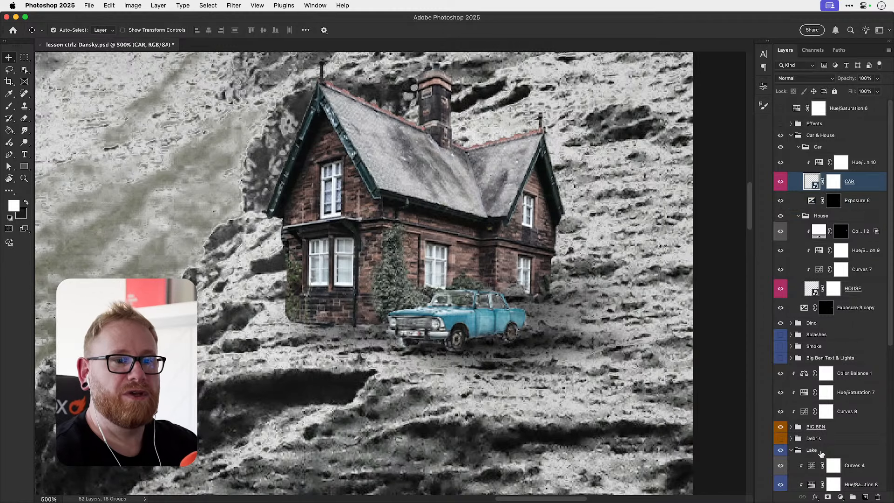
left_click(840, 497)
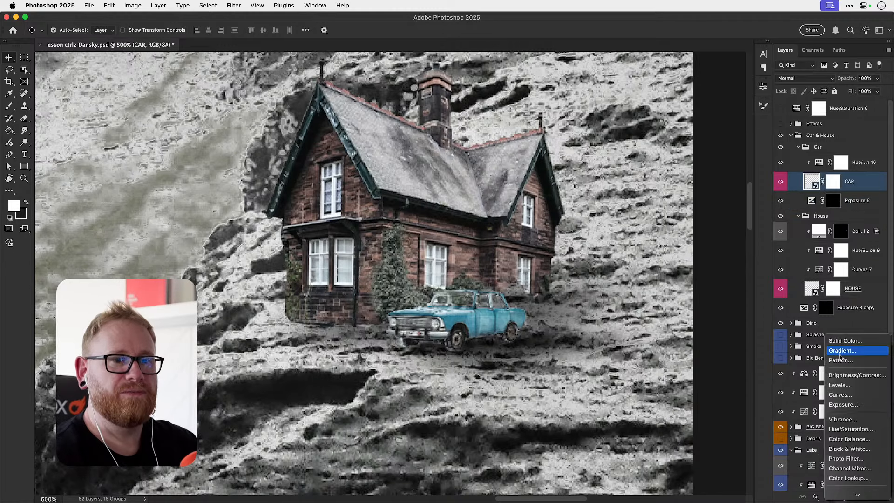
left_click(842, 404)
left_click_drag(683, 136, 678, 136)
left_click_drag(678, 173, 681, 173)
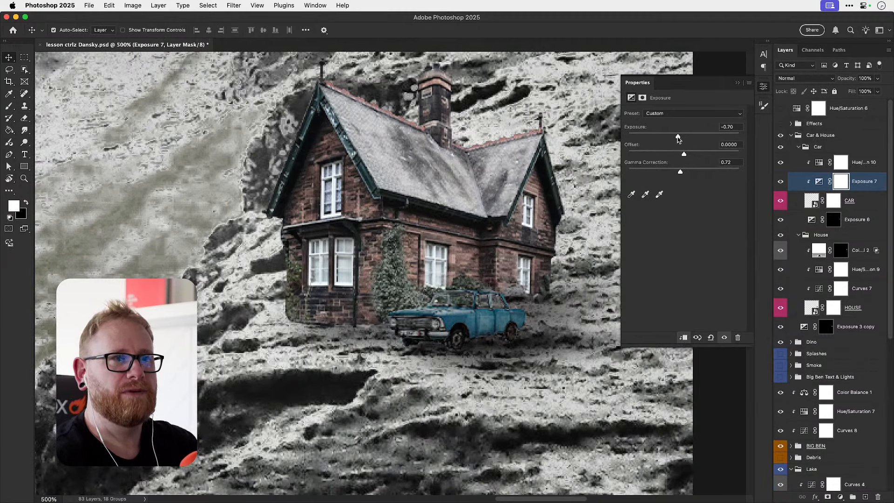
left_click_drag(678, 136, 671, 136)
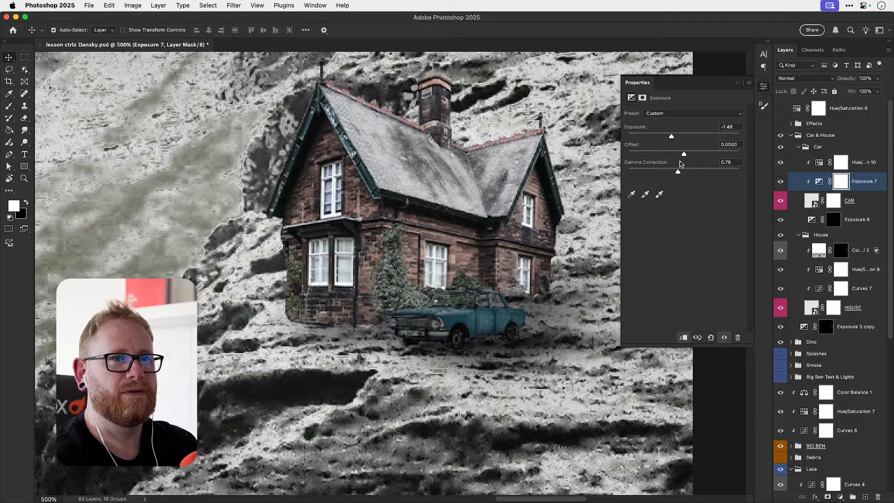
- Invert the clipped exposure layer's mask to black and paint the darkening onto the car's lower side and rear
key("super+i")
key("b")
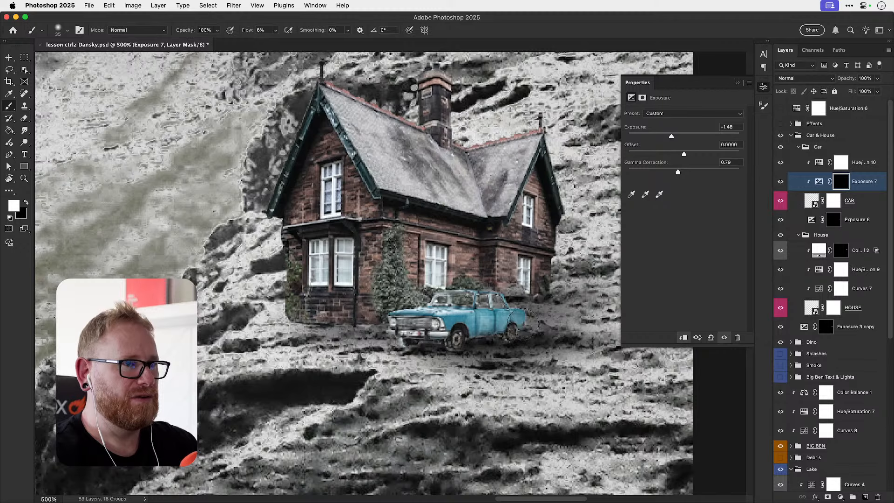
left_click_drag(517, 339, 466, 354)
left_click_drag(532, 325, 499, 329)
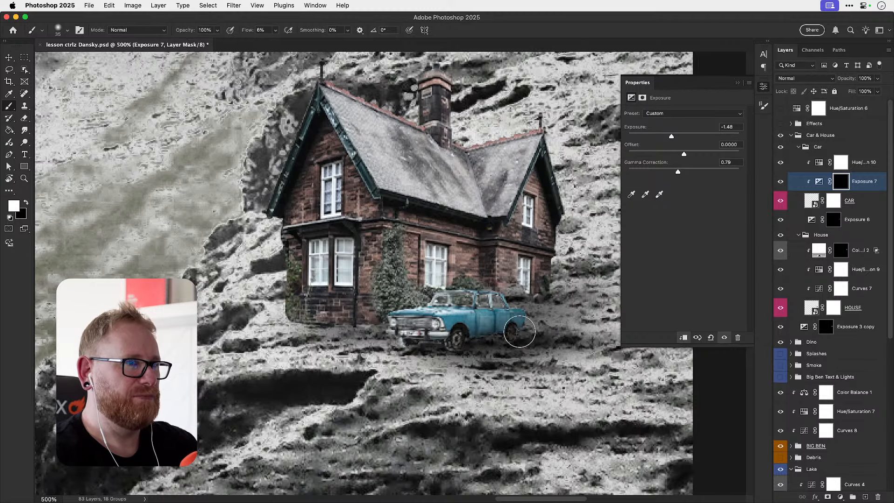
mouse_move(483, 335)
left_mouse_down()
mouse_move(437, 340)
mouse_move(467, 342)
mouse_move(468, 335)
mouse_move(446, 333)
mouse_move(476, 324)
left_mouse_up()
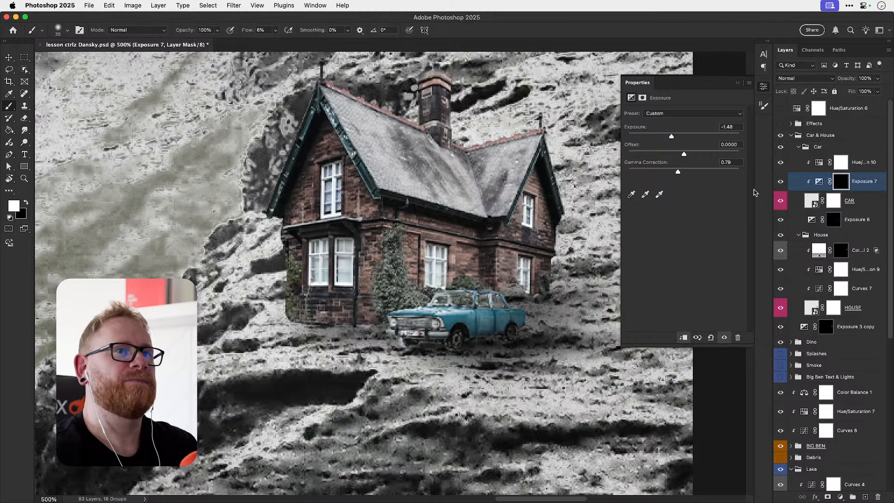
- Compare the car with and without the Exposure 7 and Exposure 6 shadows
left_click(780, 182)
left_click(781, 181)
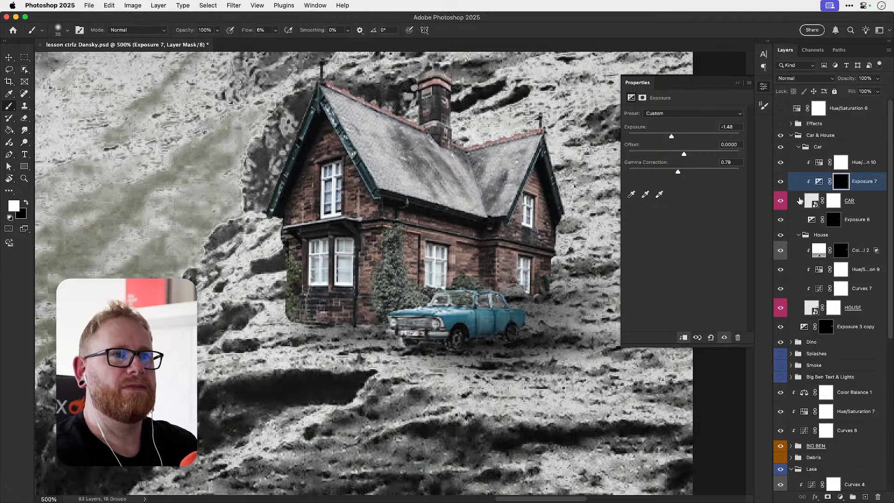
left_click(781, 181)
left_click(780, 219)
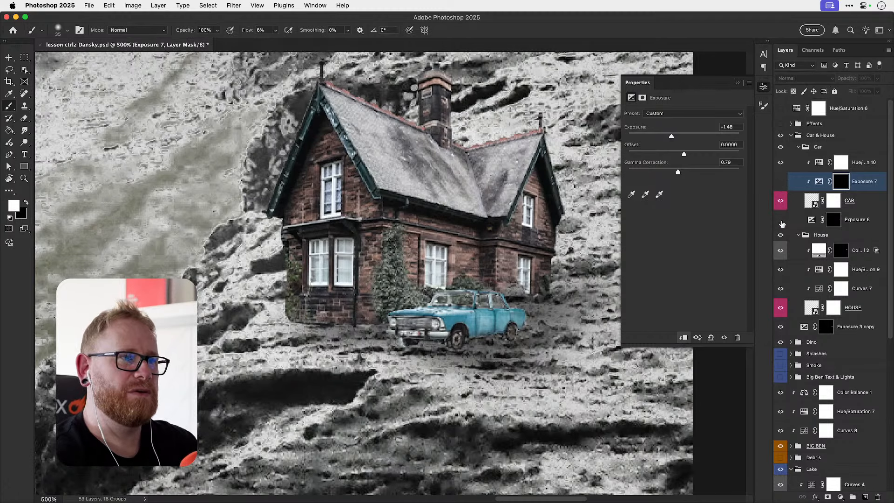
left_click(781, 221)
left_click(781, 181)
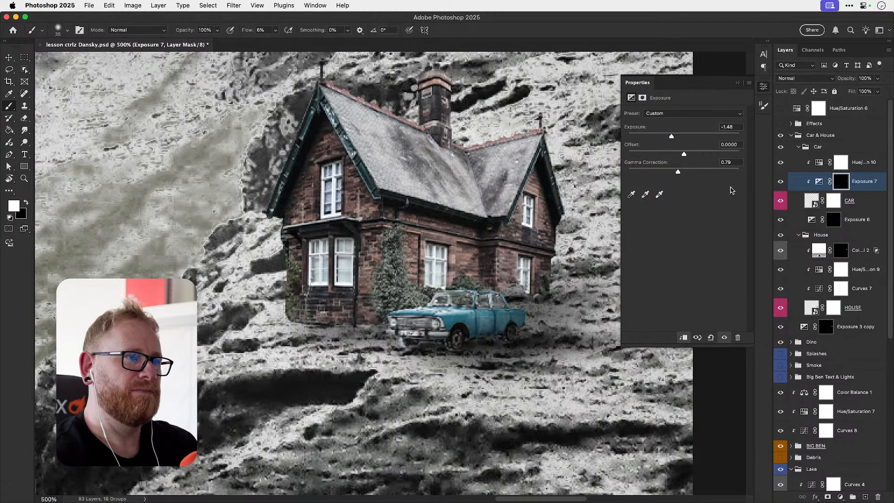
- Select the Exposure 3 copy layer beneath the house and compare the ground shadow with and without it
key("super+minus")
key("super+minus")
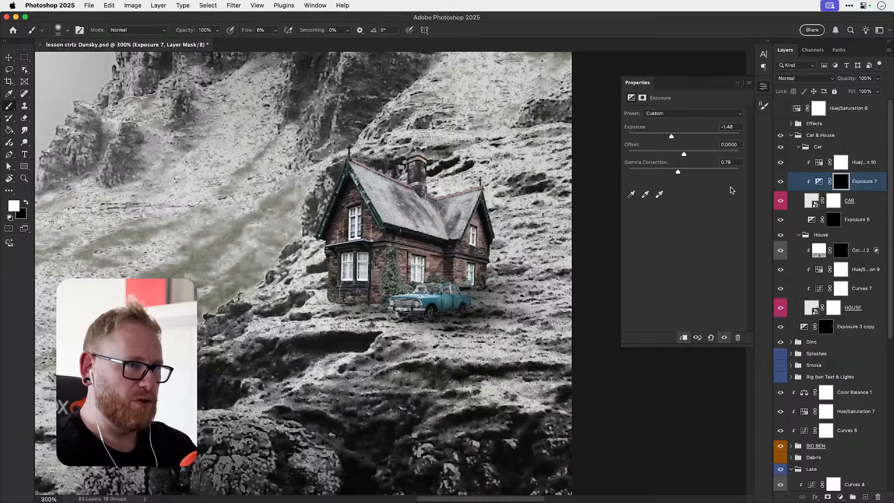
key("z")
left_click(428, 304)
key("v")
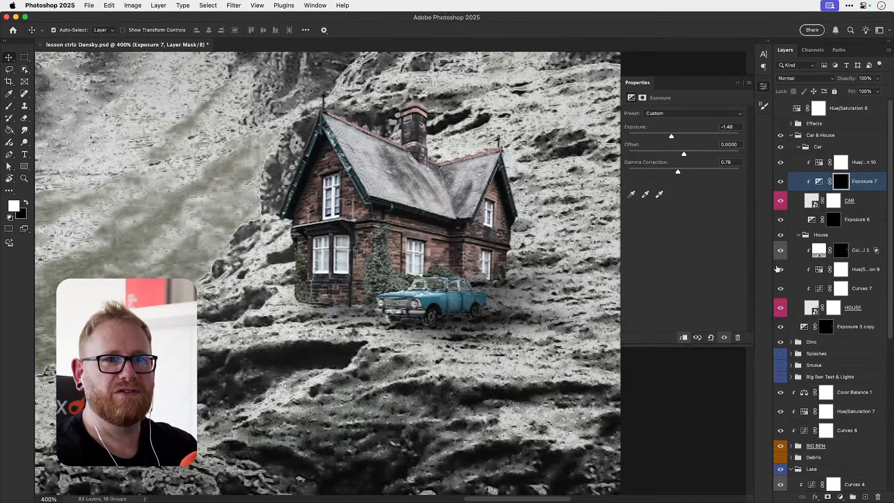
left_click(861, 308)
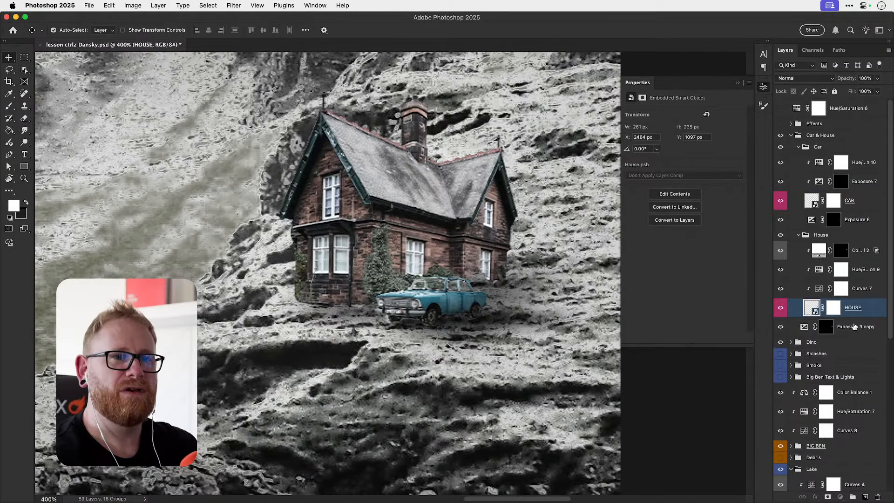
left_click(854, 327)
left_click(781, 328)
left_click(781, 328)
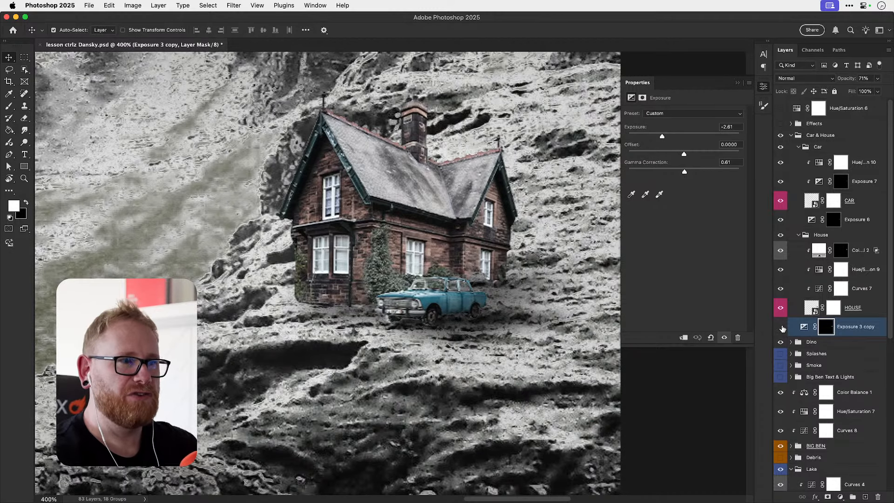
left_click(782, 328)
left_click(782, 329)
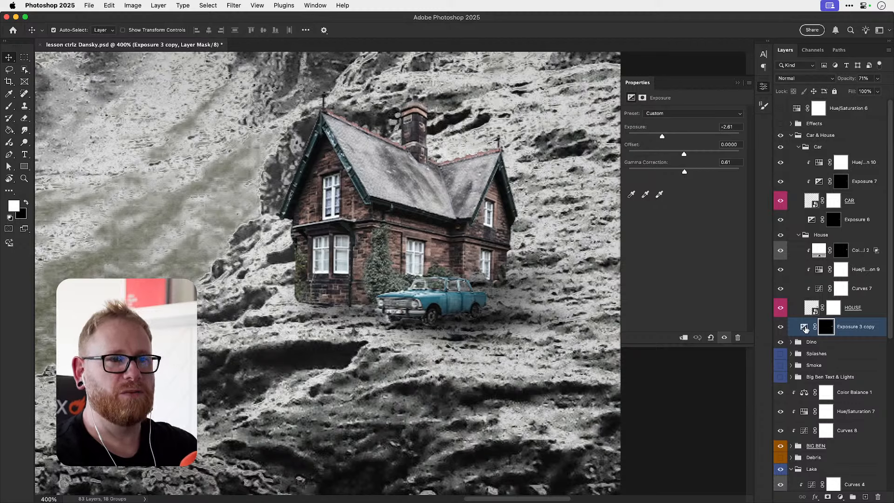
left_click_drag(684, 173, 710, 173)
left_click_drag(662, 137, 644, 137)
key("super+z")
left_click(780, 327)
key("super+z")
key("super+z")
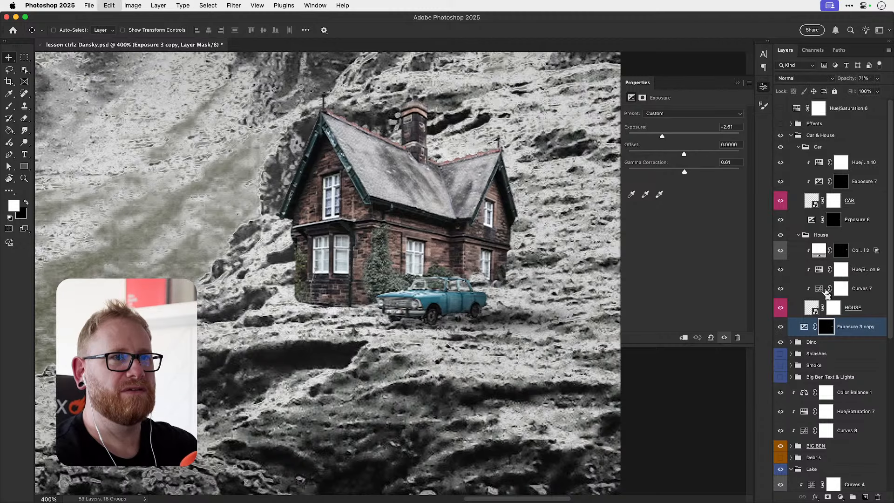
- Hide Exposure 3 copy and add a new Exposure adjustment above it with Exposure at -2.71 and Gamma Correction at 0.63
left_click(781, 327)
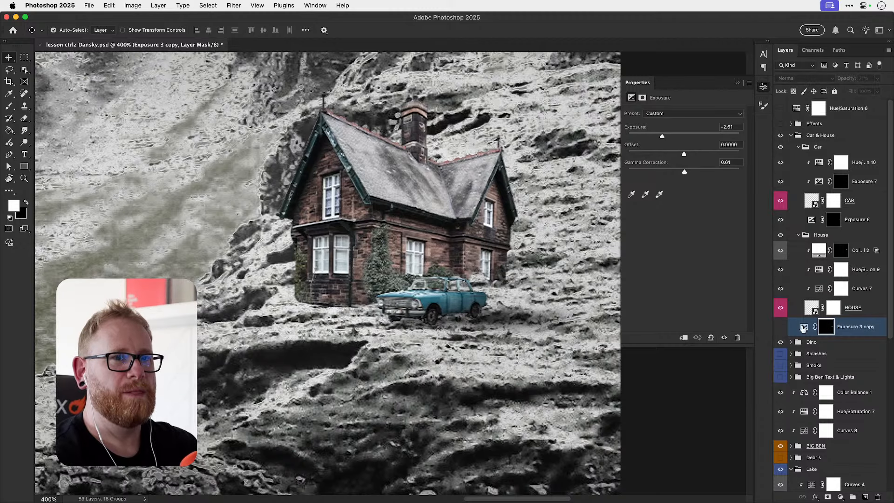
left_click(840, 497)
left_click(842, 414)
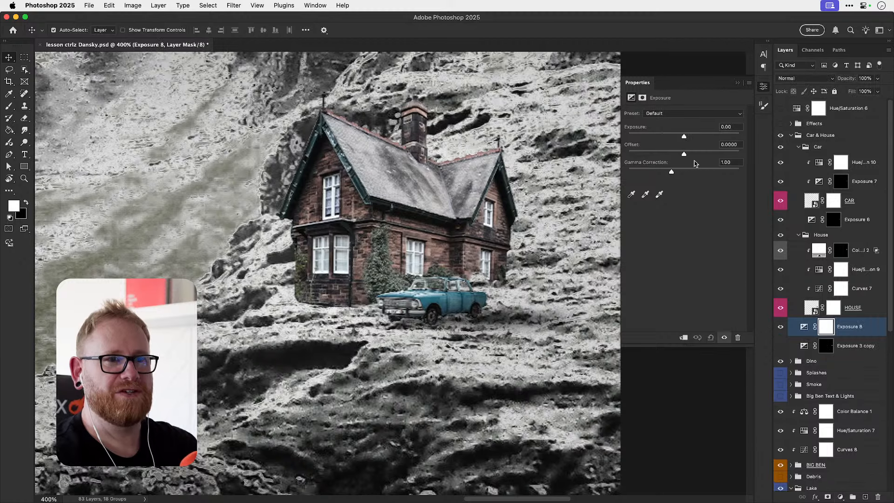
left_click_drag(683, 138, 675, 137)
left_click_drag(671, 172, 691, 173)
left_click_drag(674, 137, 667, 137)
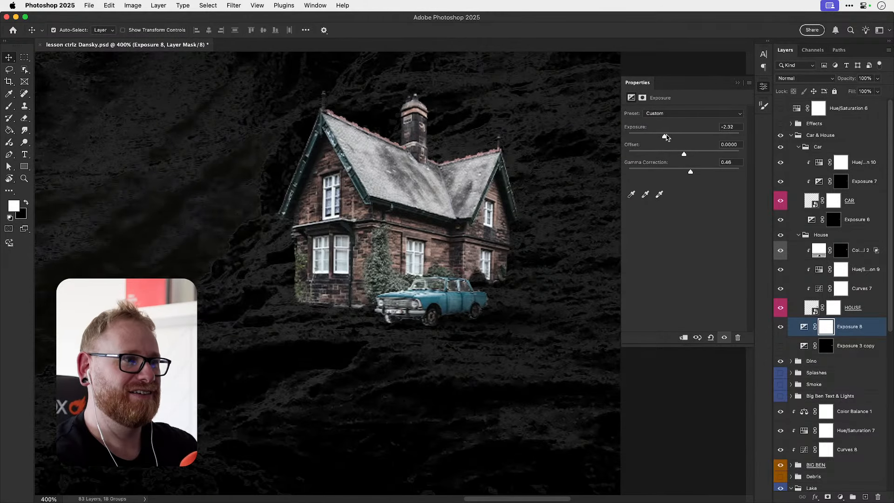
left_click_drag(690, 172, 684, 171)
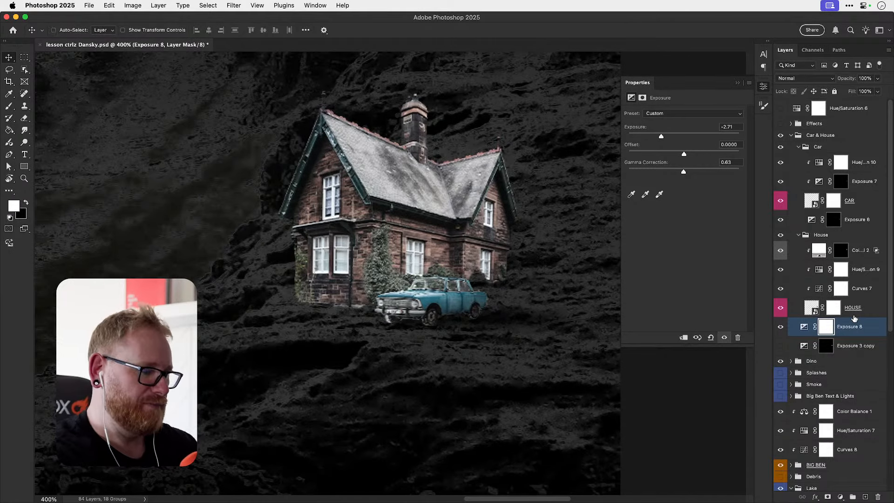
- Invert the new exposure layer's mask to black and paint a shadow along the house's base with the brush reduced to 25 px
key("super+i")
left_click(416, 285, "super")
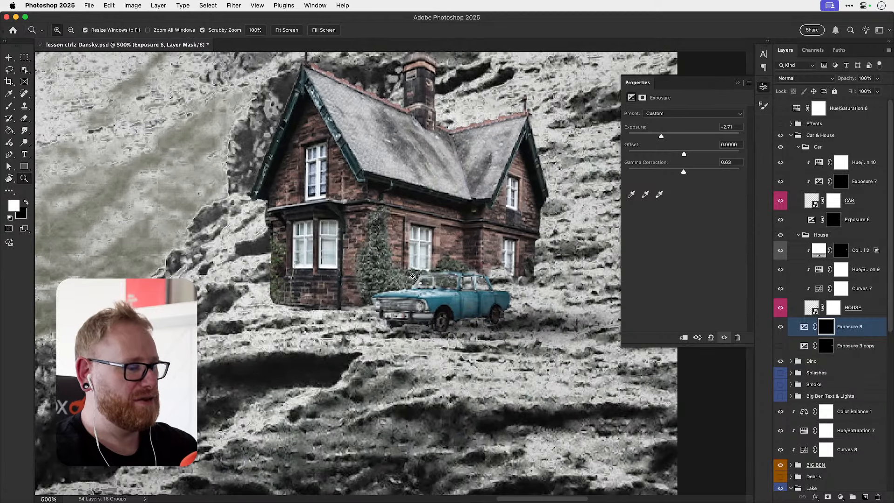
key("b")
left_click_drag(410, 288, 381, 316)
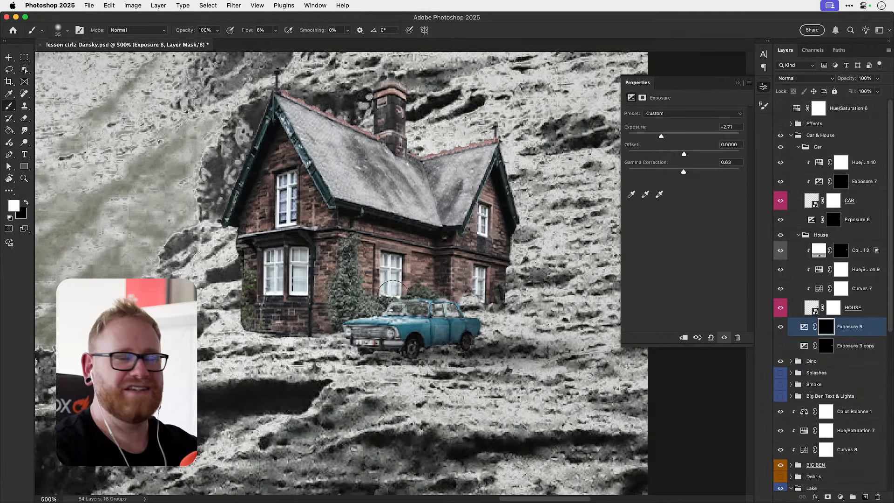
key("[")
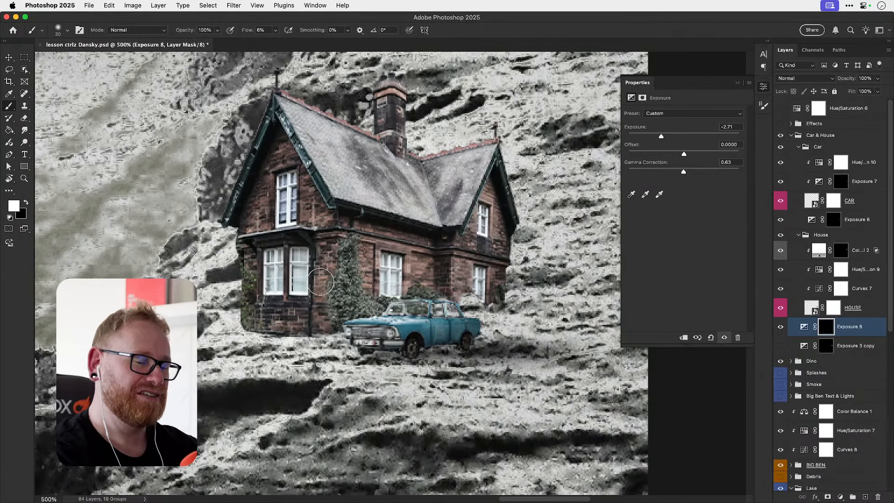
key("[")
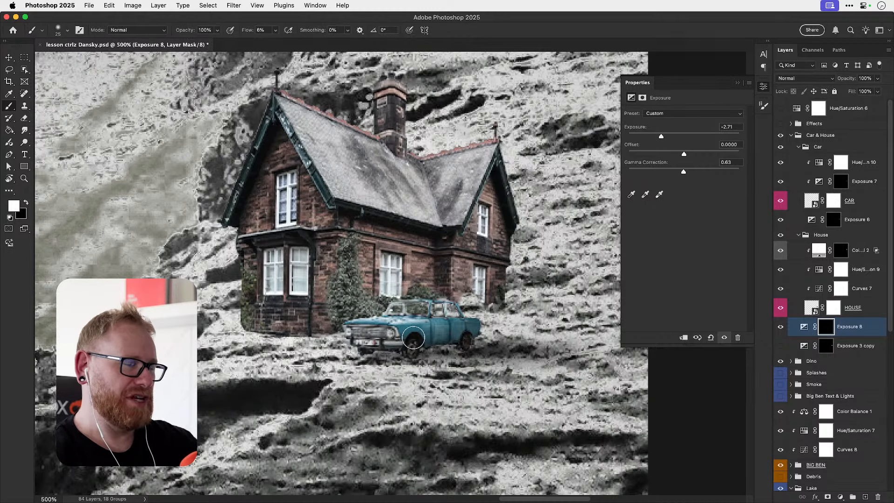
mouse_move(423, 347)
left_mouse_down()
mouse_move(439, 342)
mouse_move(409, 353)
left_mouse_up()
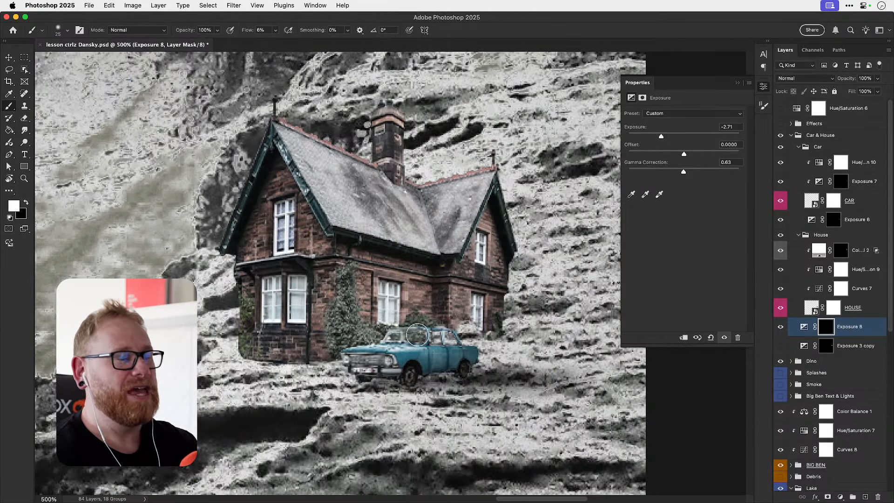
- Check the whole composite, refine the ground shadow around the house and car, and enlarge the brush to 45 px
key("super+0")
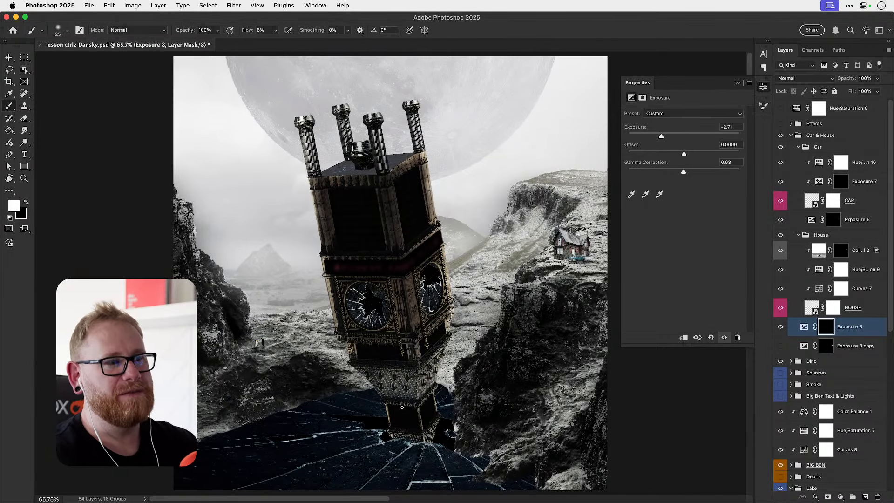
key("super+space")
left_click_drag(588, 259, 659, 273)
left_click_drag(547, 268, 568, 274)
left_click_drag(491, 312, 503, 281)
key("b")
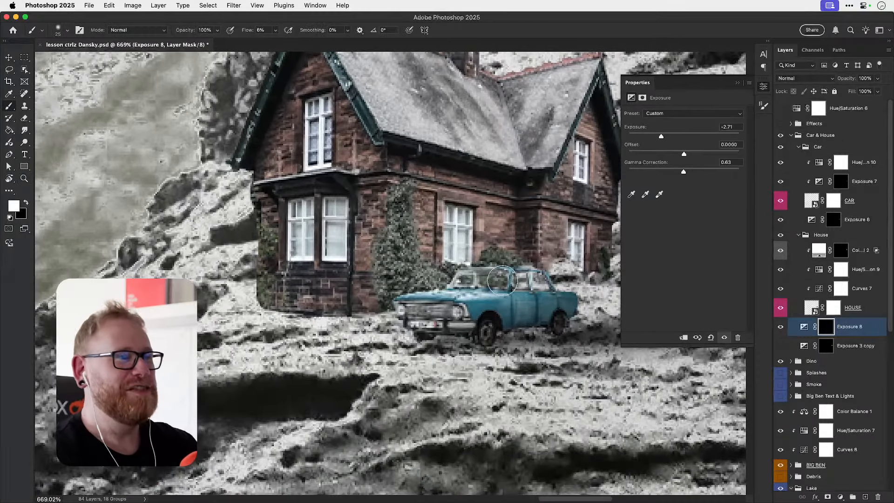
left_click_drag(334, 318, 277, 355)
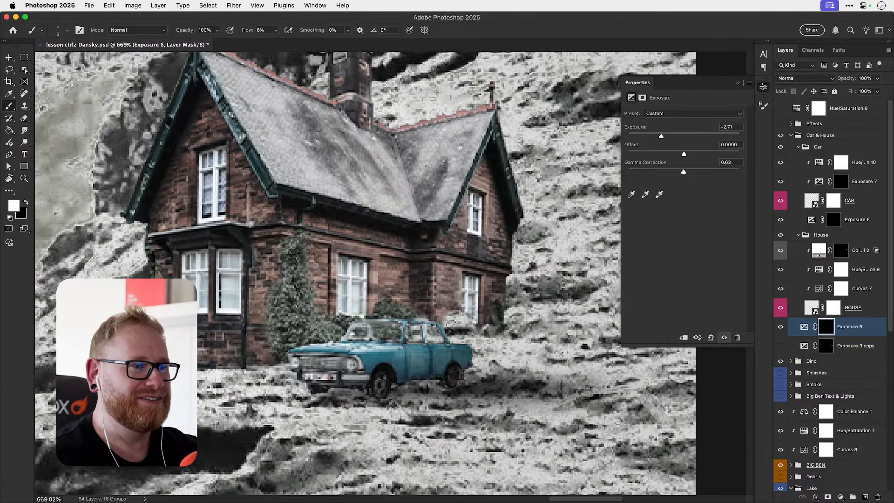
key("bracketright")
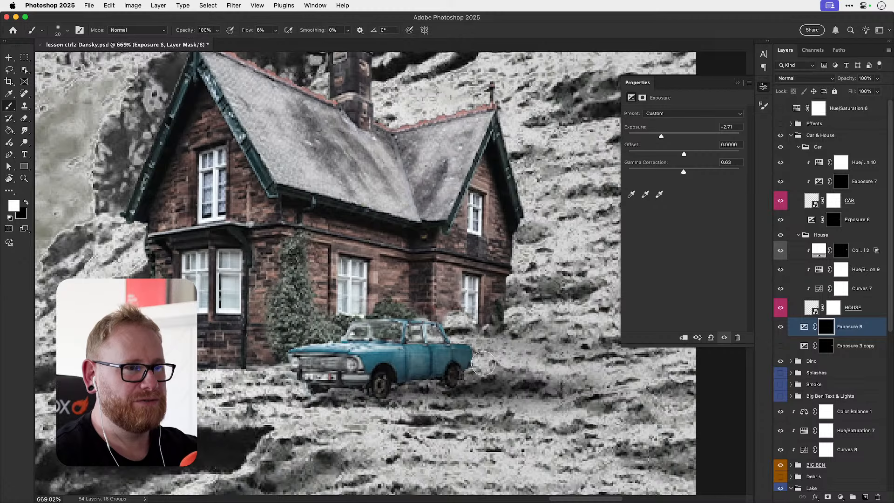
key("bracketright")
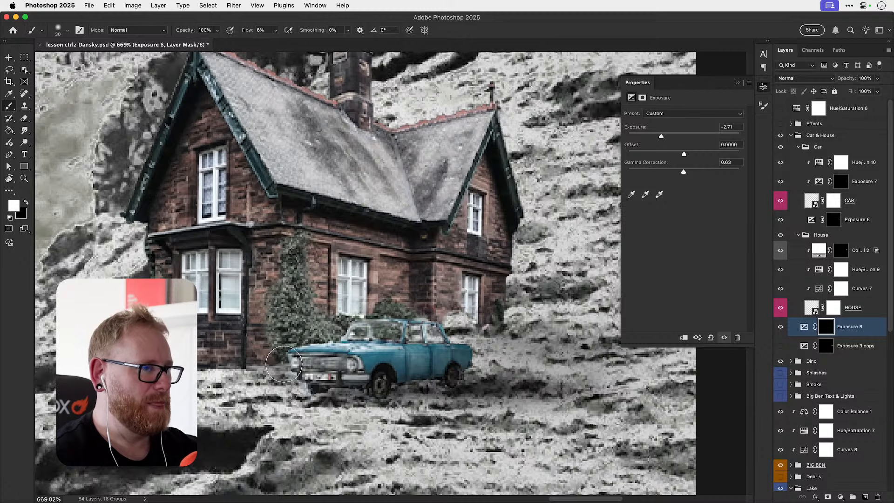
key("bracketright")
key("bracketright")
key("bracketright")
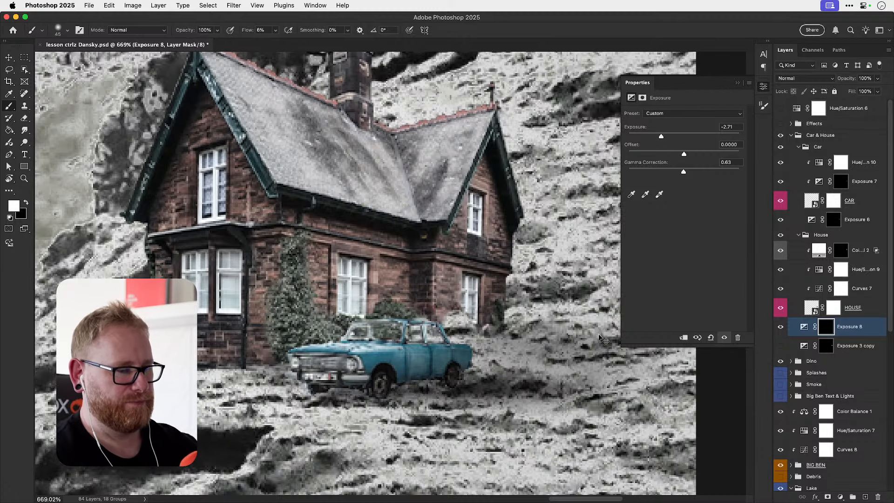
- Paint a soft, wider shadow on the ground beside the house and behind the car's rear, undoing and repainting the last stroke
key("super+minus")
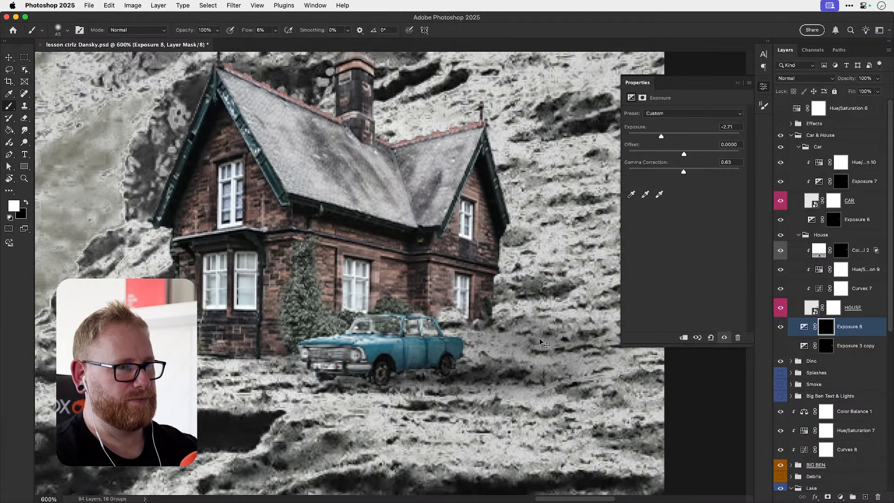
key("super+minus")
key("super+minus")
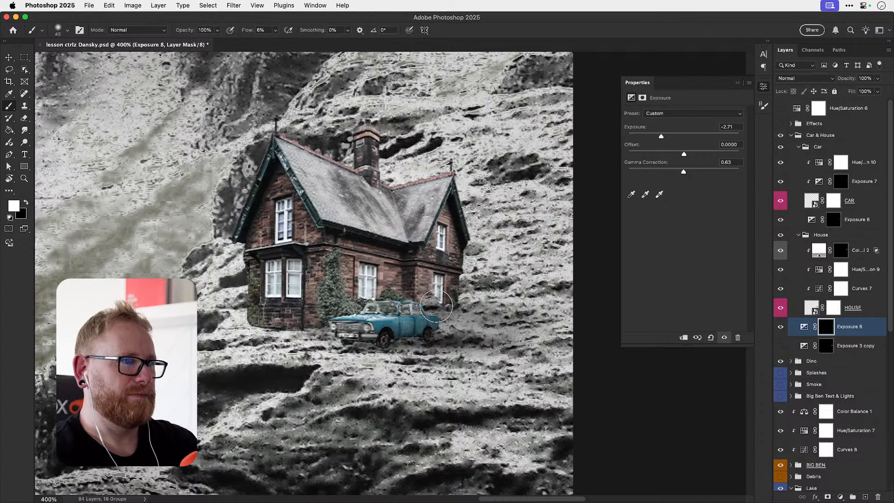
left_click_drag(437, 306, 413, 316)
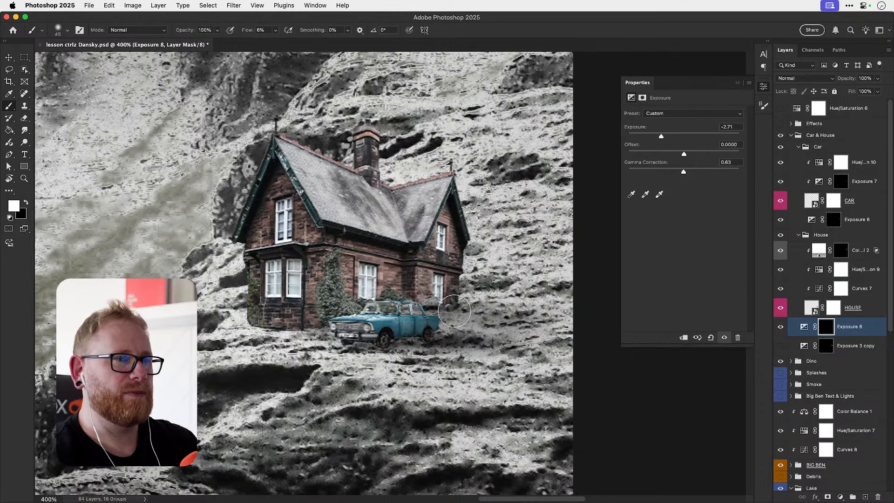
key("x")
key("z")
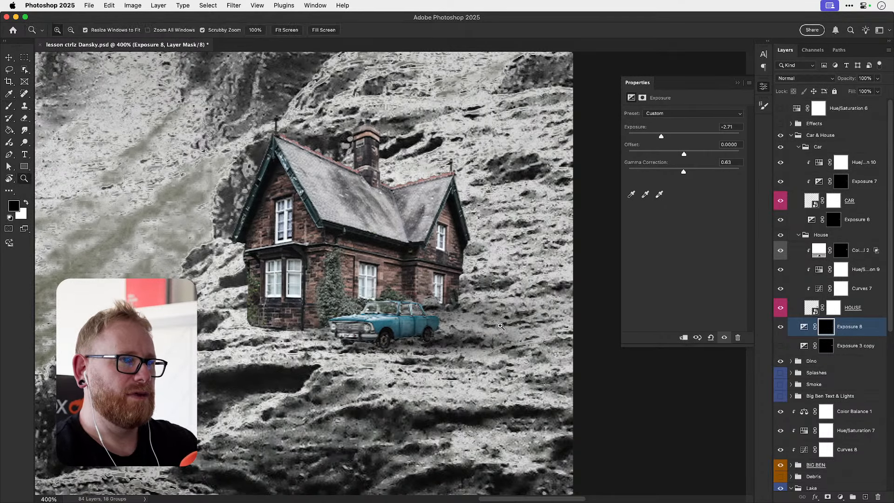
left_click(501, 326)
key("b")
key("x")
mouse_move(540, 298)
left_mouse_down()
mouse_move(430, 332)
mouse_move(559, 280)
mouse_move(514, 304)
mouse_move(555, 297)
mouse_move(504, 337)
left_mouse_up()
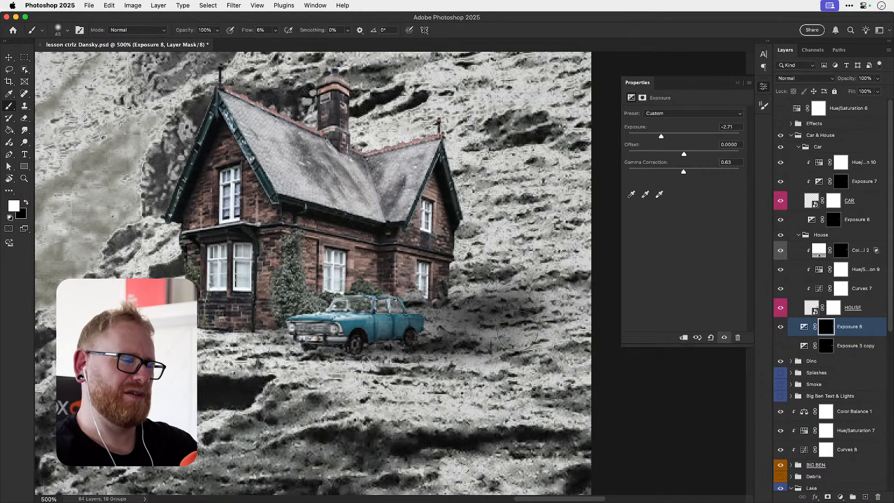
key("super+z")
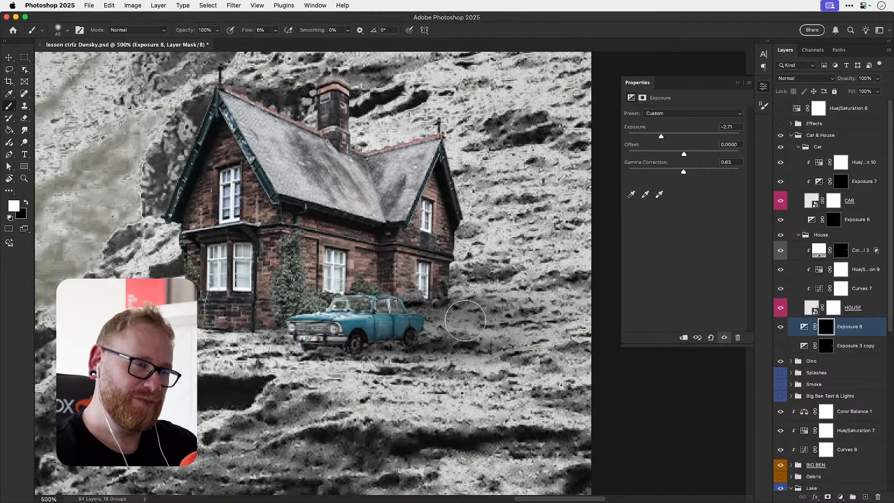
left_click_drag(466, 320, 467, 323)
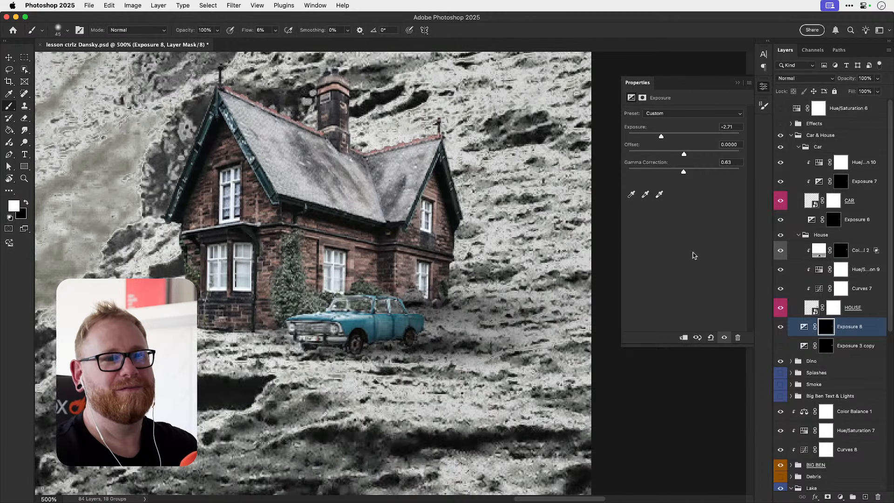
- Duplicate Exposure 8 as a clipped adjustment above the HOUSE layer and paint shade on the house's wall
left_click_drag(845, 327, 856, 312)
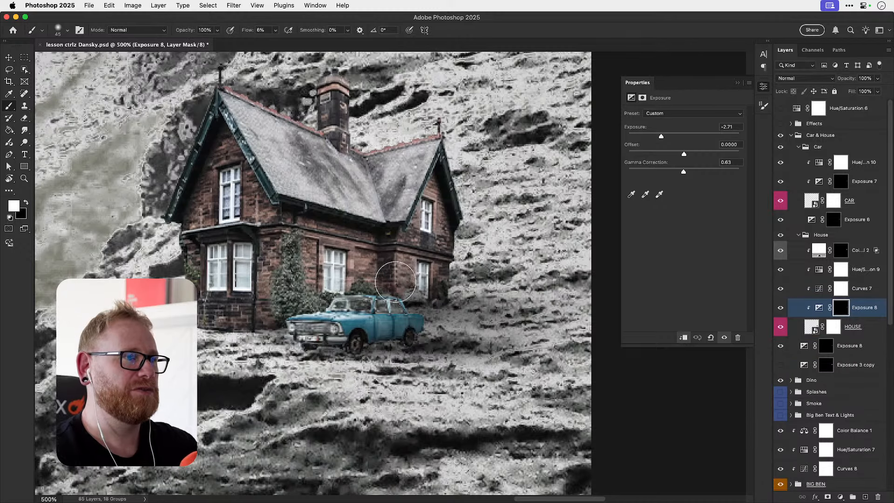
mouse_move(316, 304)
left_mouse_down()
mouse_move(361, 297)
mouse_move(303, 253)
mouse_move(300, 237)
mouse_move(349, 284)
mouse_move(333, 292)
left_mouse_up()
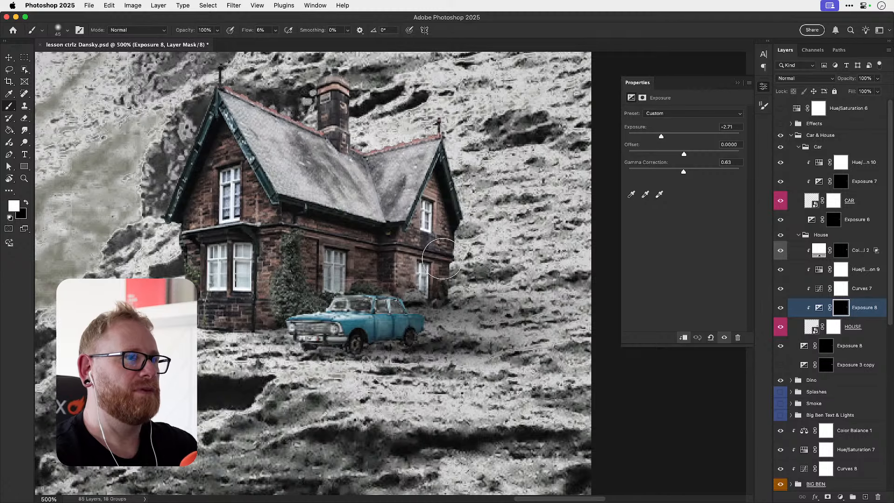
- Paint shade on the house beneath the smaller gable's eaves with the brush reduced to 35 px
scroll(430, 181, "up", 3)
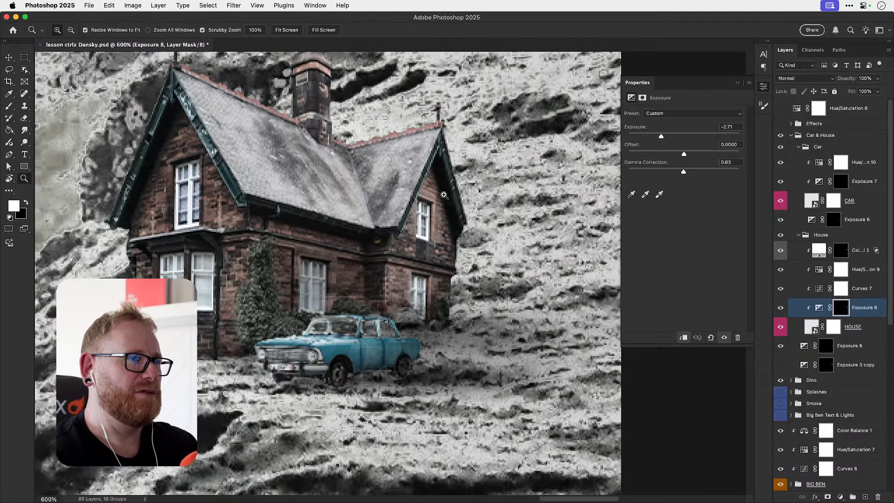
left_click_drag(435, 175, 373, 178)
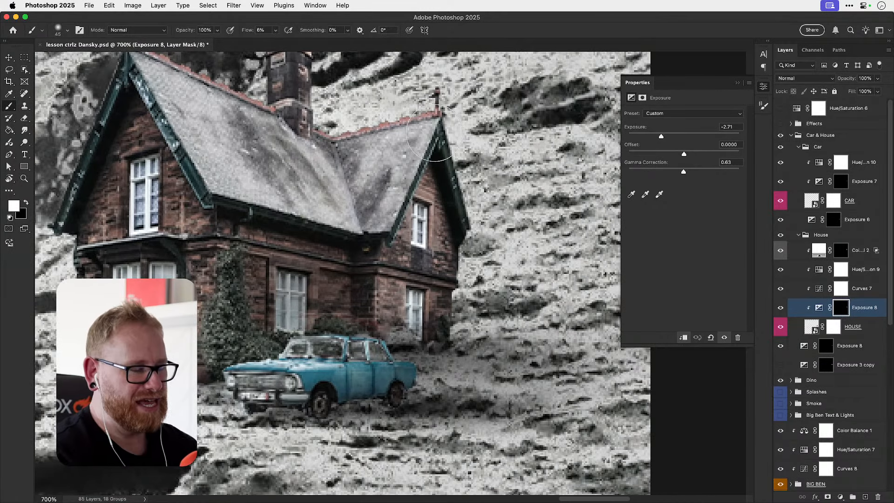
key("bracketleft")
key("bracketleft")
key("bracketleft")
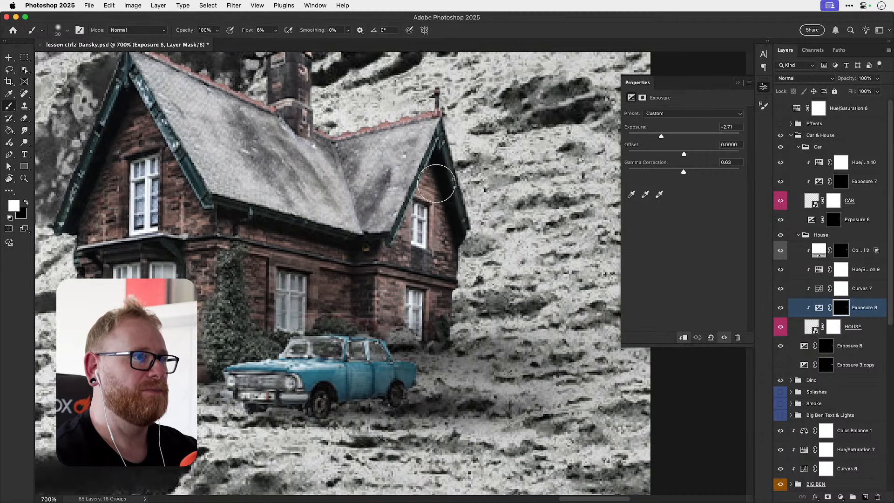
key("bracketright")
mouse_move(435, 185)
left_mouse_down()
mouse_move(415, 227)
mouse_move(406, 226)
mouse_move(439, 175)
mouse_move(448, 248)
mouse_move(439, 228)
mouse_move(405, 217)
left_mouse_up()
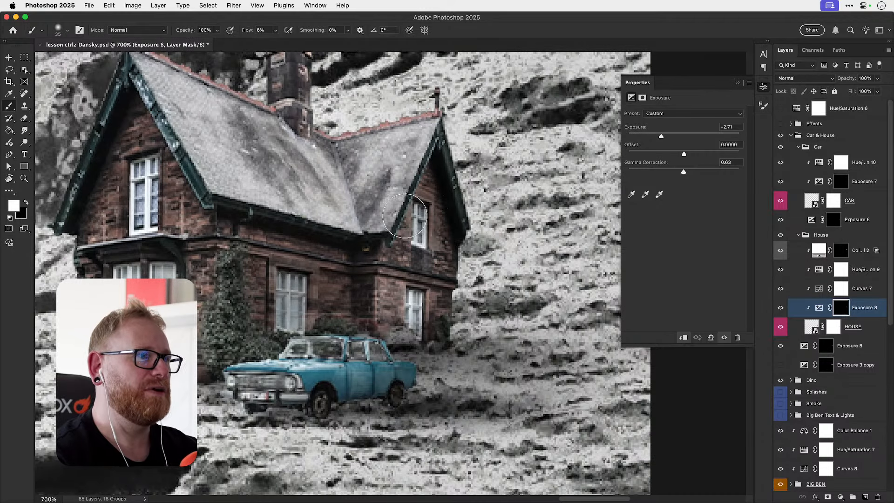
- Enlarge the brush to 45 px, shade the recessed wall corner behind the car, and check the house within the composite
key("bracketright")
key("bracketright")
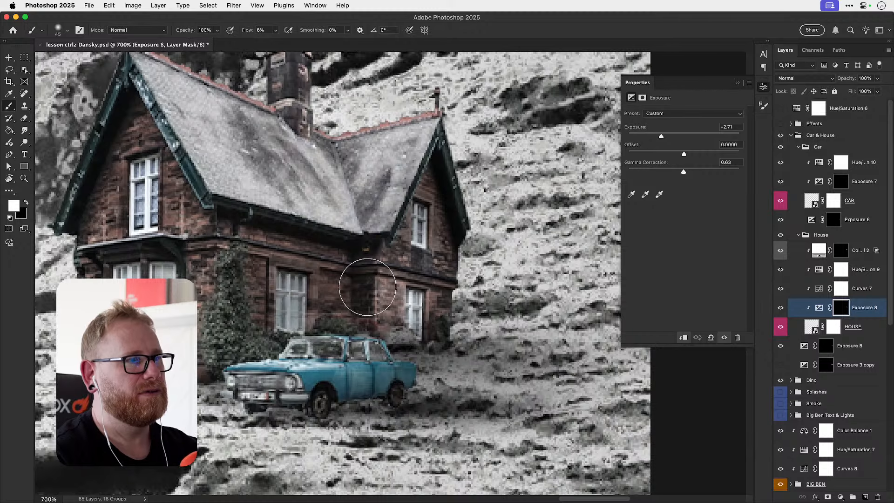
mouse_move(368, 287)
left_mouse_down()
mouse_move(443, 225)
mouse_move(435, 198)
mouse_move(392, 269)
mouse_move(396, 338)
left_mouse_up()
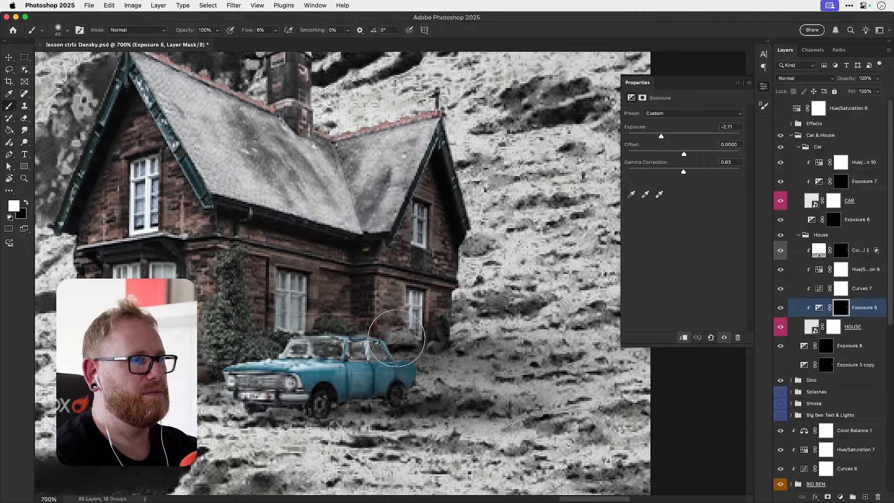
key("super+1")
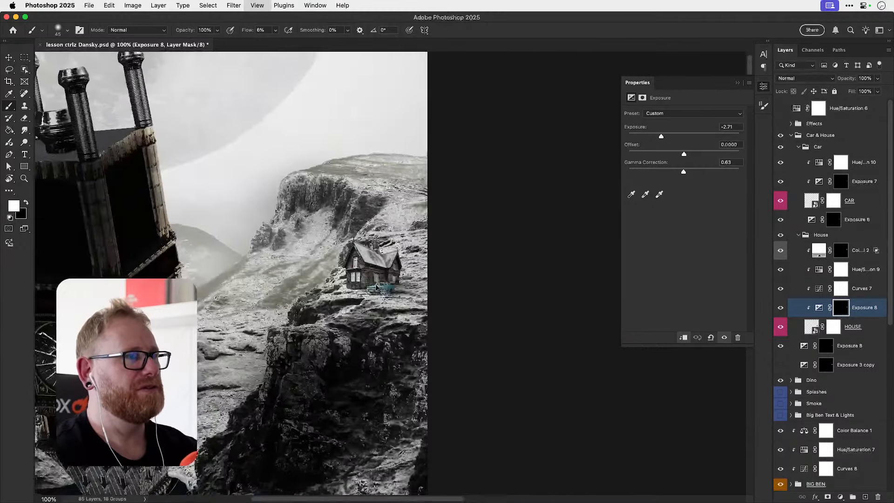
key("super+minus")
left_click_drag(394, 269, 465, 272)
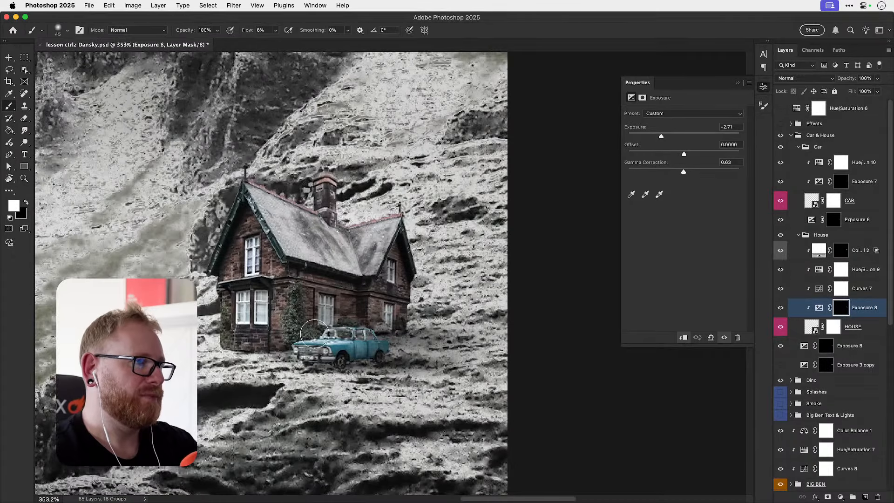
- Paint finer shade along the roof valley and under the eaves on the clipped Exposure 8 mask using smaller brush sizes
left_click(308, 321, "super")
left_click(307, 317, "super")
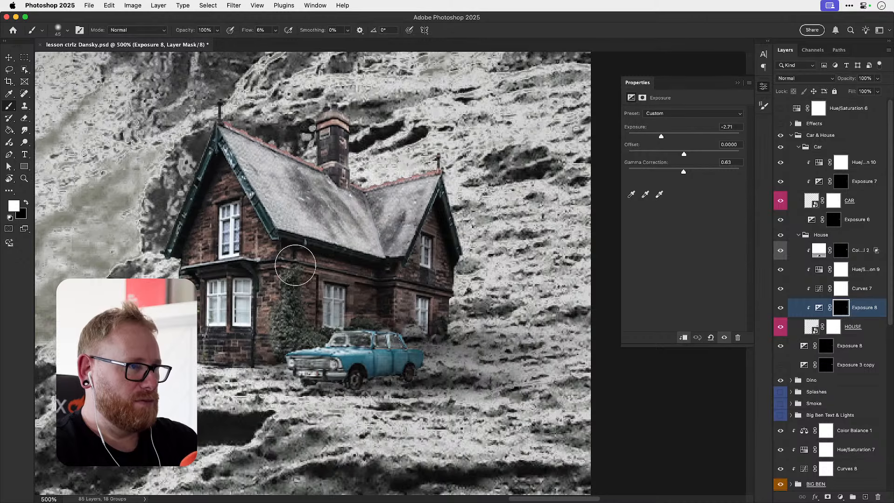
left_click(363, 226, "super")
left_click_drag(363, 226, 368, 253)
left_click(312, 243, "super")
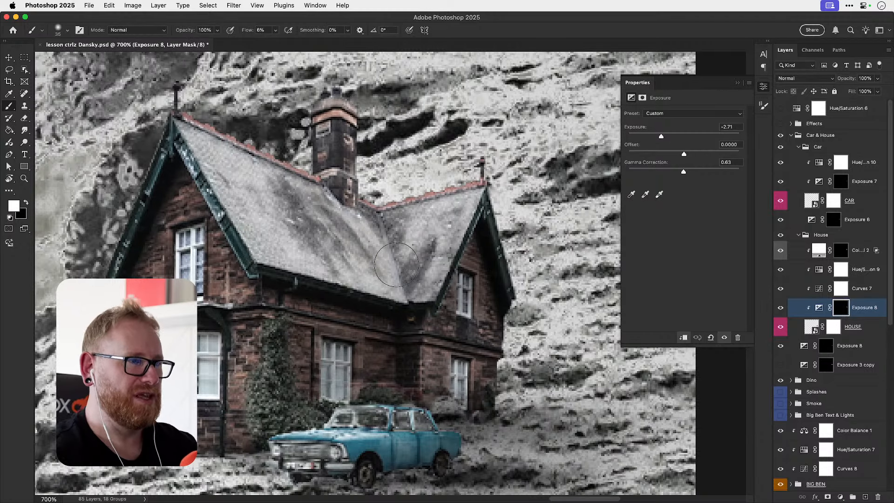
key("bracketleft")
key("bracketleft")
key("bracketleft")
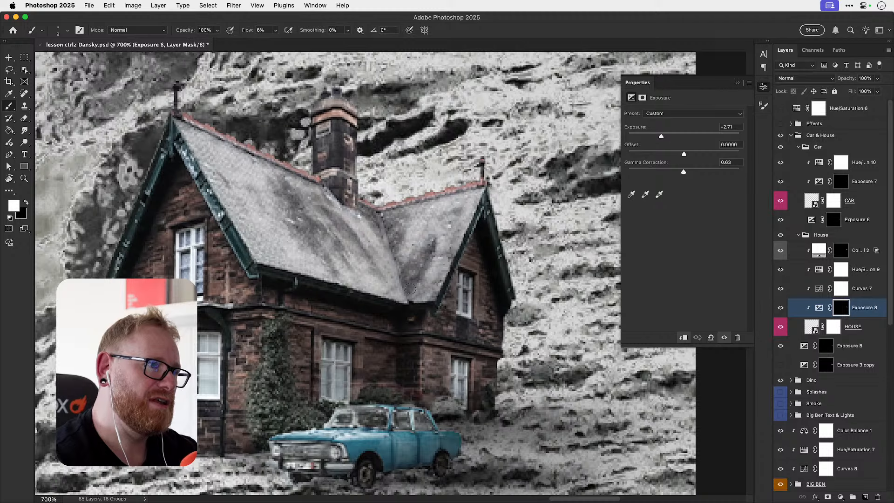
mouse_move(387, 238)
left_mouse_down()
mouse_move(372, 294)
mouse_move(340, 320)
mouse_move(398, 272)
mouse_move(428, 303)
left_mouse_up()
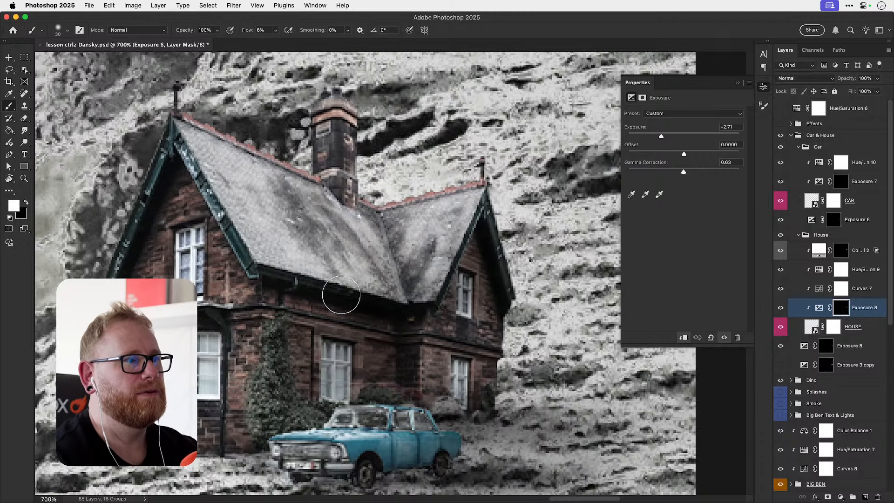
- Compare the house with and without the clipped Exposure 8 shading, both close up and at 300% zoom
left_click(782, 307)
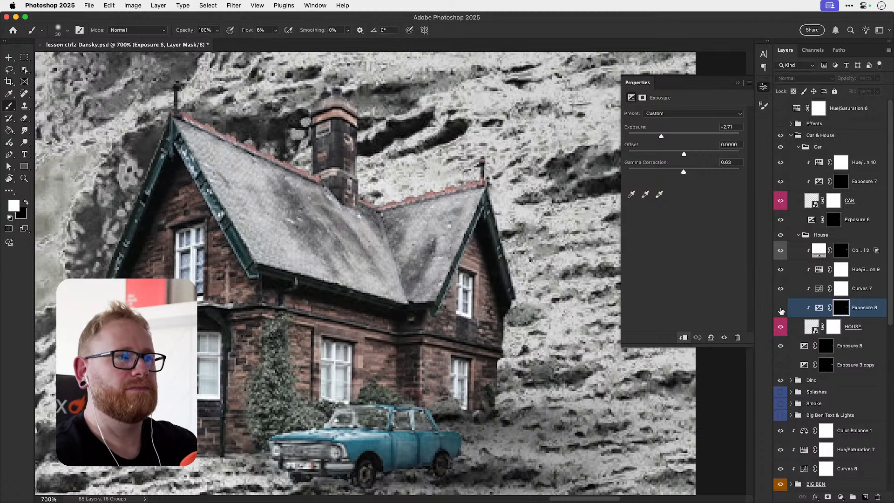
left_click(781, 308)
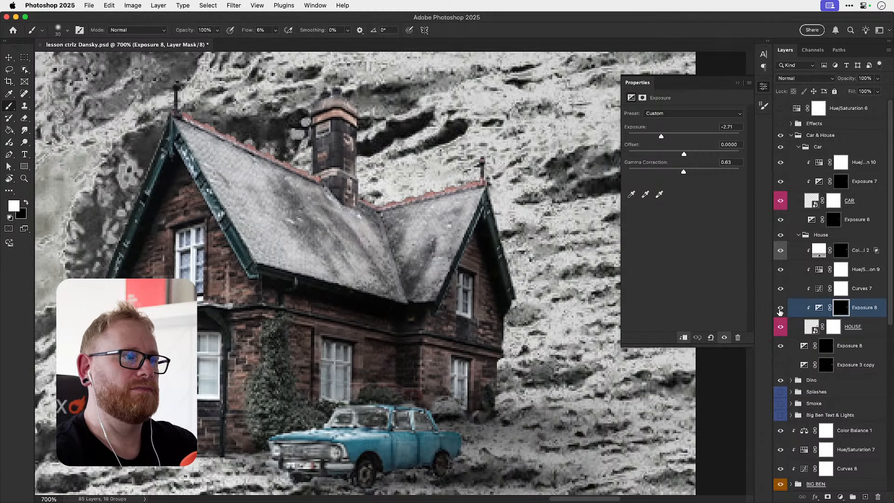
key("z")
key("super+1")
left_click(382, 278)
left_click(382, 278)
key("v")
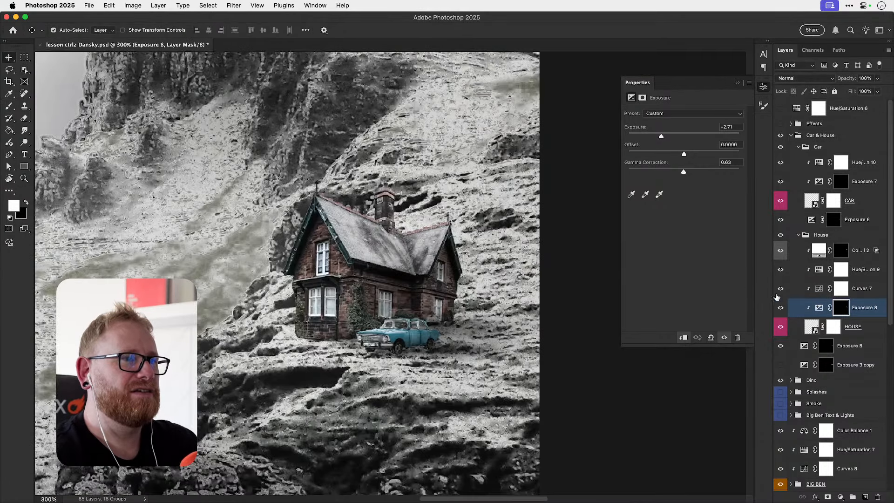
left_click_drag(554, 295, 609, 284)
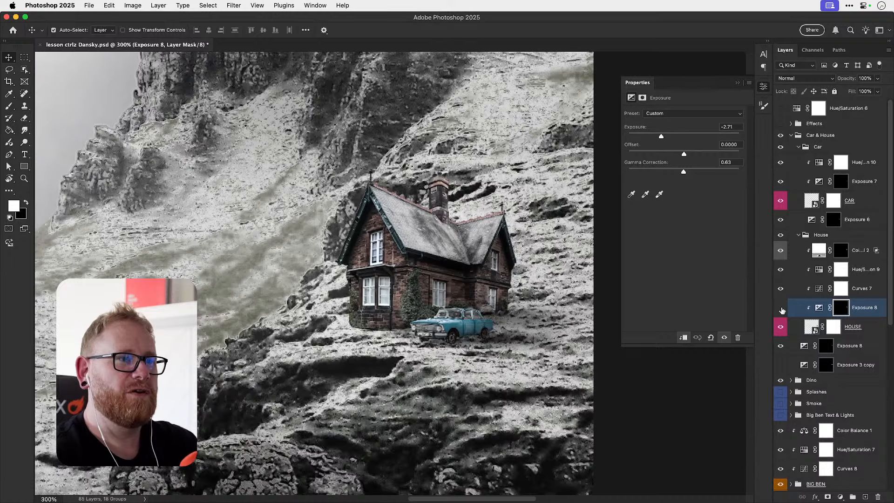
left_click(781, 310)
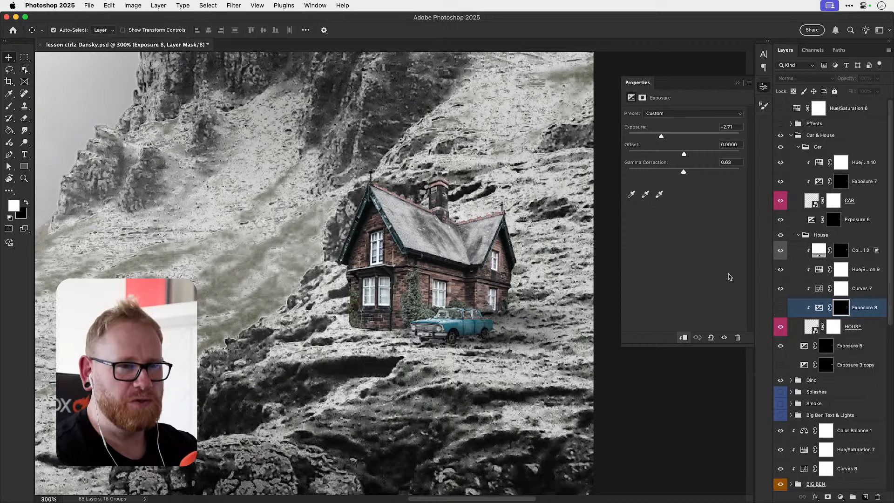
left_click(780, 308)
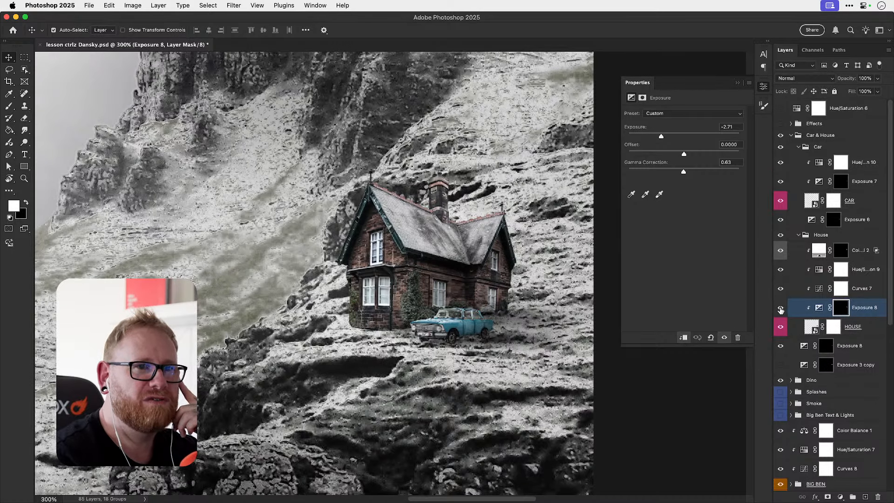
- Hide and restore both Exposure 8 layers, Exposure 6 and Exposure 7 to compare the house and car without their shadows
left_click(780, 308)
left_click(780, 346)
left_click(781, 219)
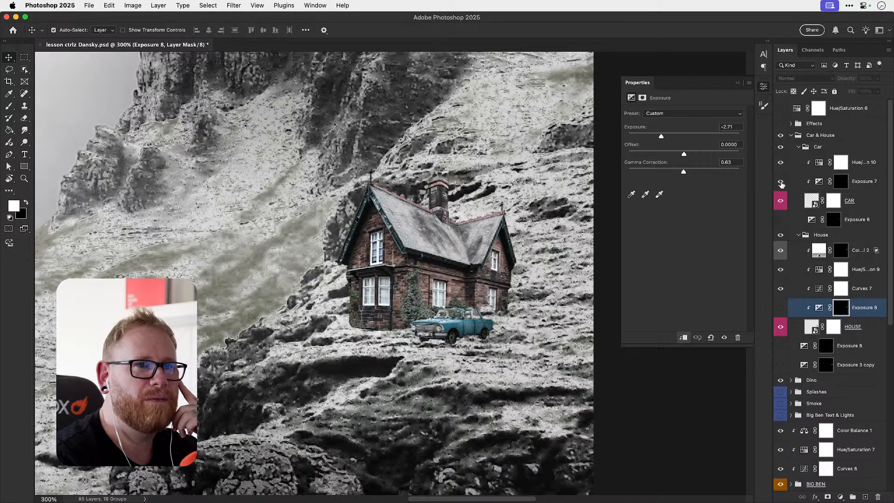
left_click(781, 182)
left_click(780, 181)
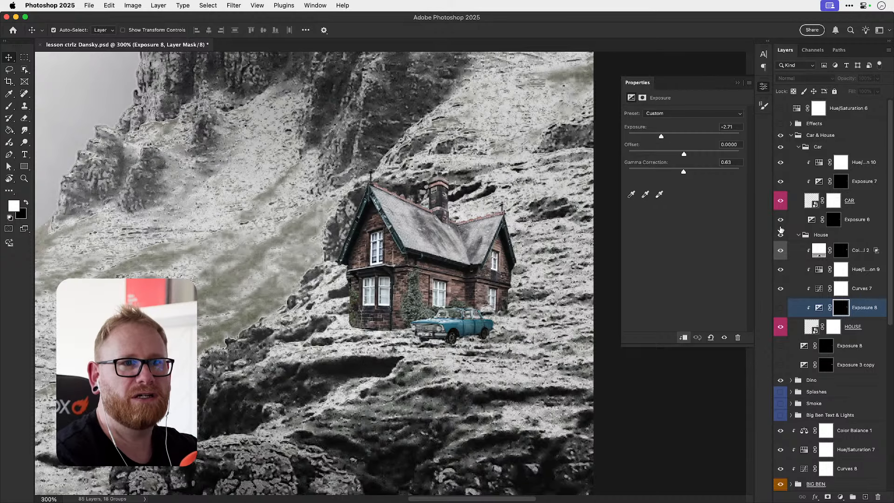
left_click(780, 220)
left_click(781, 307)
left_click(781, 345)
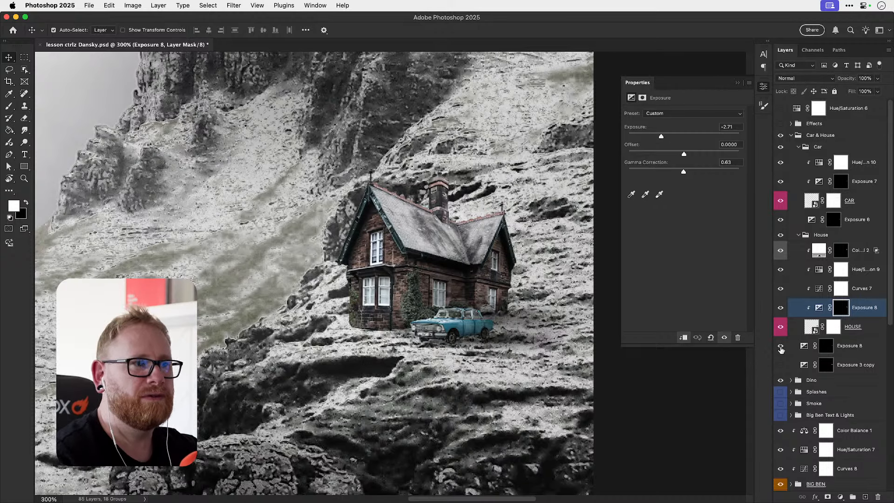
- Open the HOUSE smart object's contents and inspect the cutout edge along the building's base and foliage
scroll(372, 323, "up", 3)
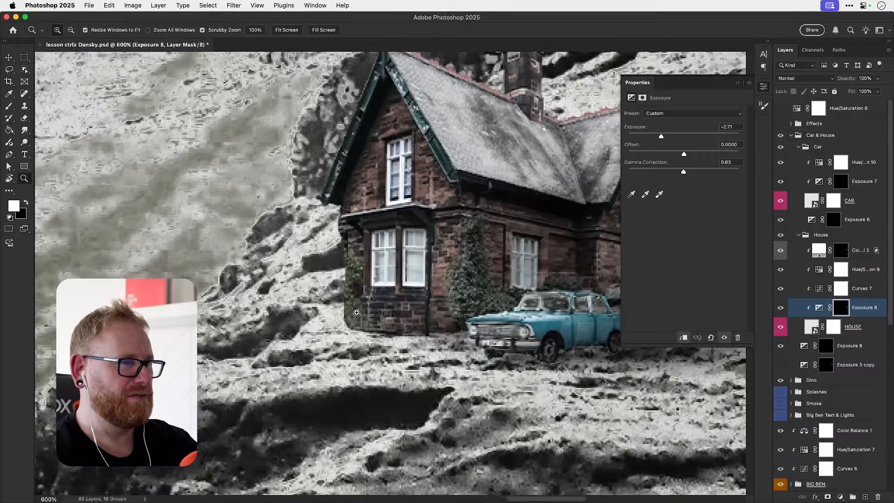
left_click(780, 327)
left_click(780, 327)
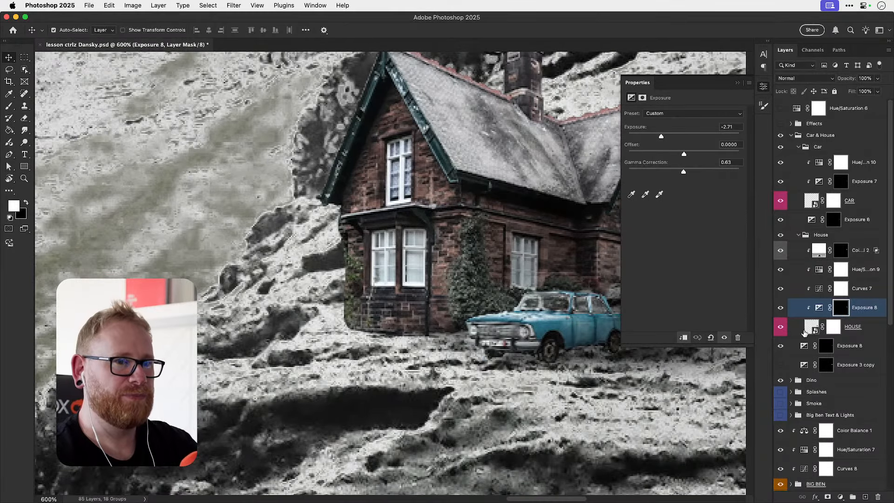
double_click(811, 328)
key("z")
left_click(249, 420)
left_click(250, 419)
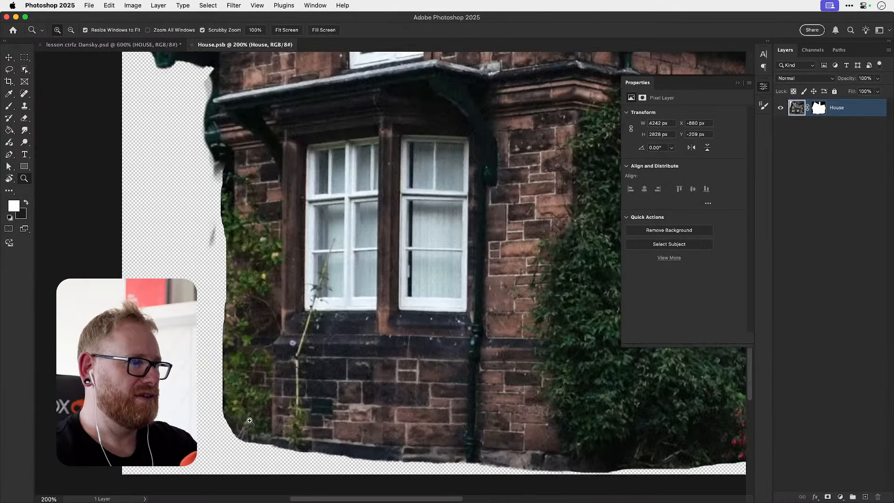
left_click_drag(353, 379, 223, 373)
left_click_drag(510, 333, 284, 347)
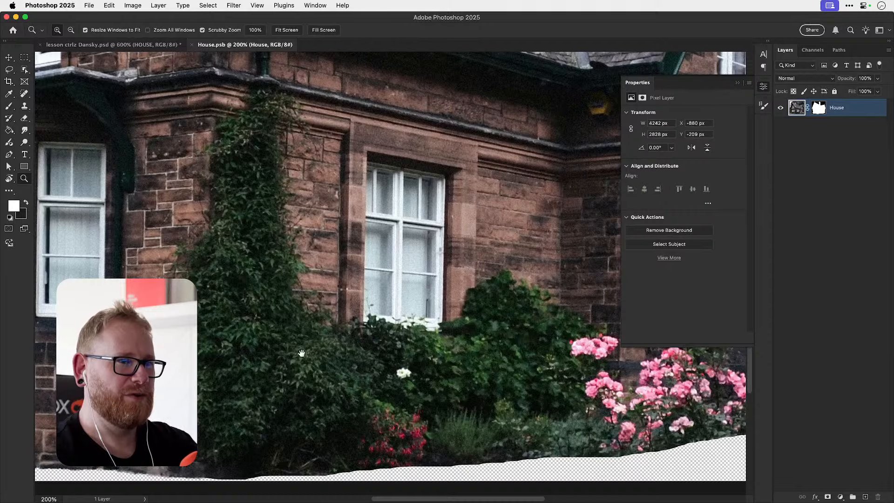
left_click_drag(182, 337, 504, 293)
left_click_drag(303, 336, 461, 352)
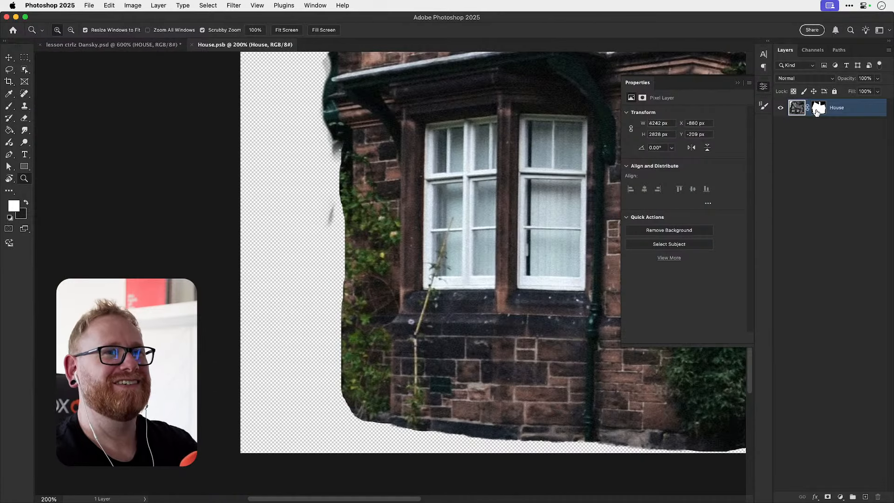
- Reveal the hidden foliage and ground beside the bay window by painting white on the House mask at 100% flow
left_click(819, 107)
key("b")
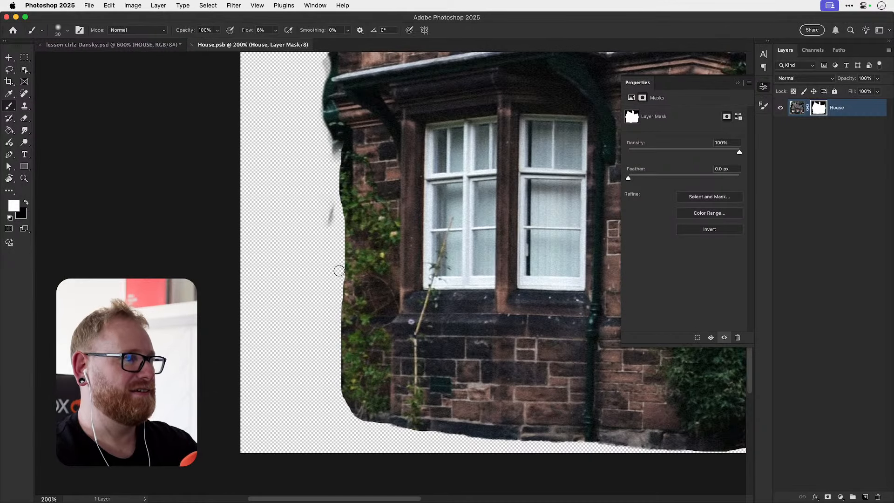
key("x")
left_click_drag(275, 31, 329, 42)
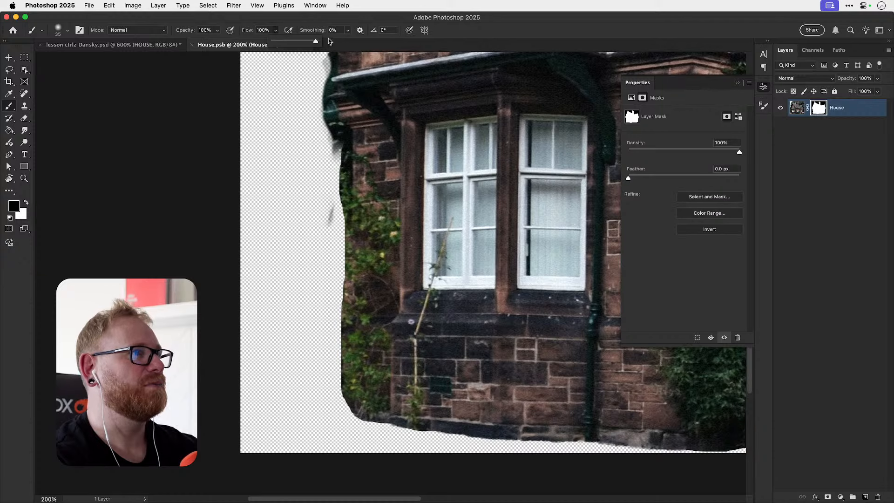
key("bracketright")
key("bracketright")
key("bracketright")
key("bracketright")
key("bracketright")
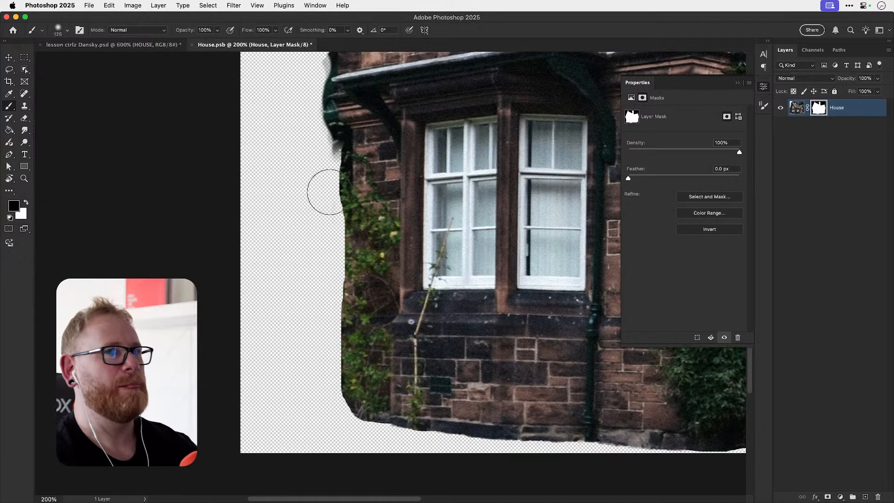
key("x")
mouse_move(326, 191)
left_mouse_down()
mouse_move(321, 154)
mouse_move(300, 296)
mouse_move(326, 395)
mouse_move(275, 326)
mouse_move(299, 165)
mouse_move(279, 409)
mouse_move(345, 428)
mouse_move(429, 434)
left_mouse_up()
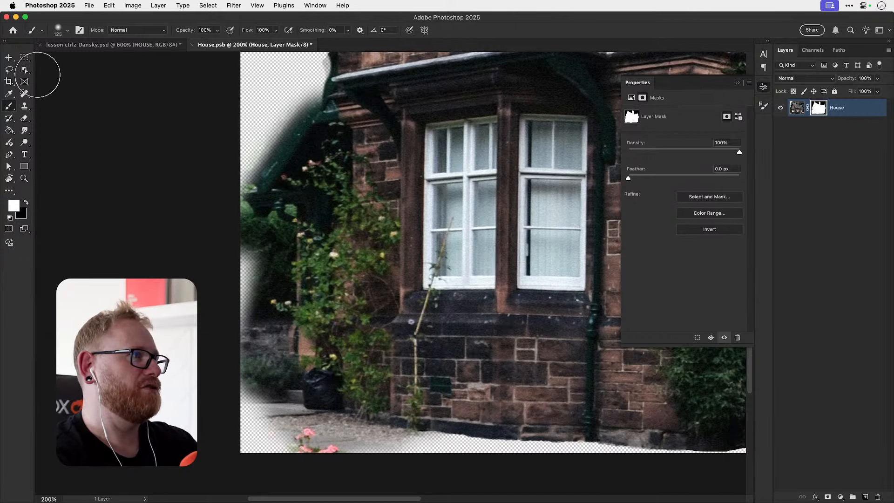
- Activate the Object Selection tool for picking out the foliage around the house
left_click(25, 69)
right_click(24, 72)
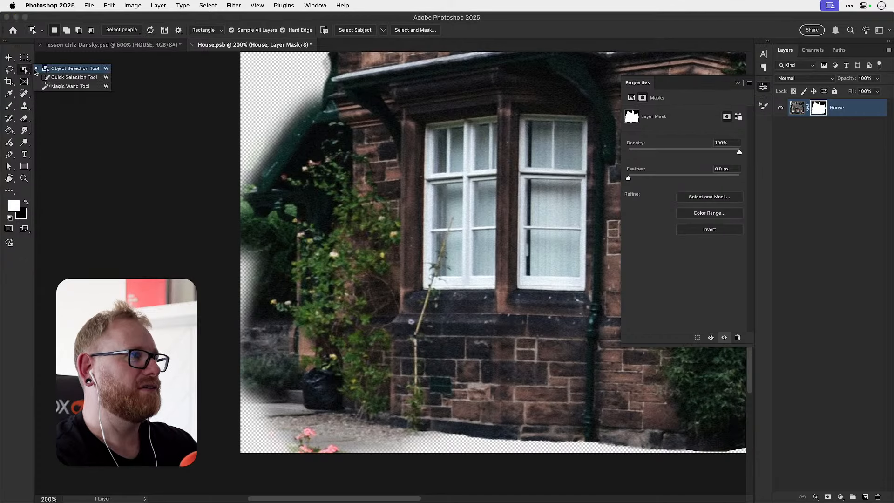
left_click(70, 77)
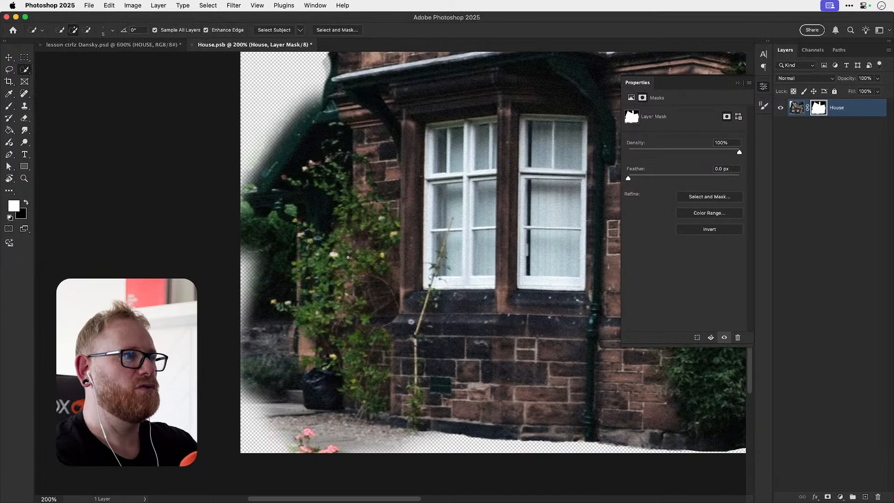
key("super+0")
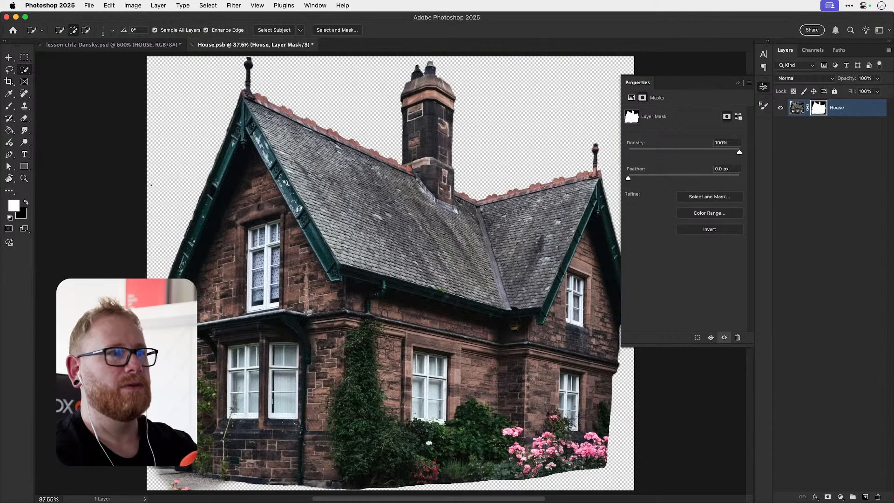
right_click(26, 71)
left_click(65, 66)
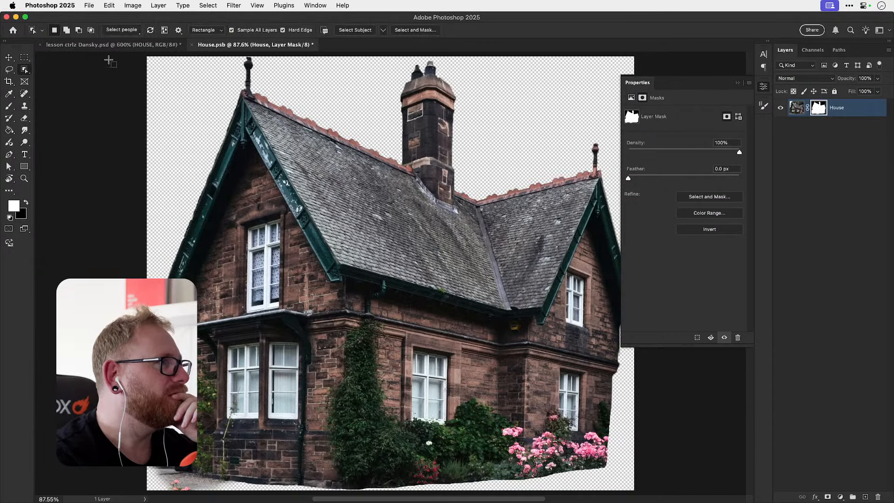
left_click(381, 31)
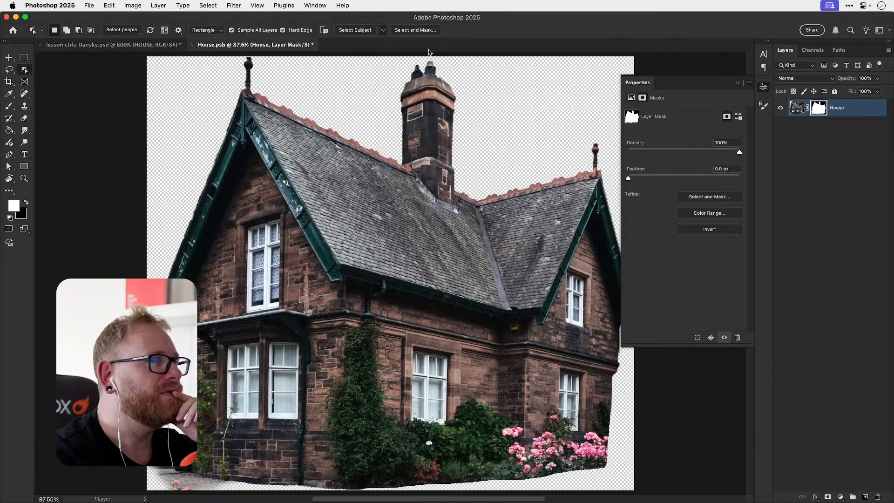
left_click(429, 44)
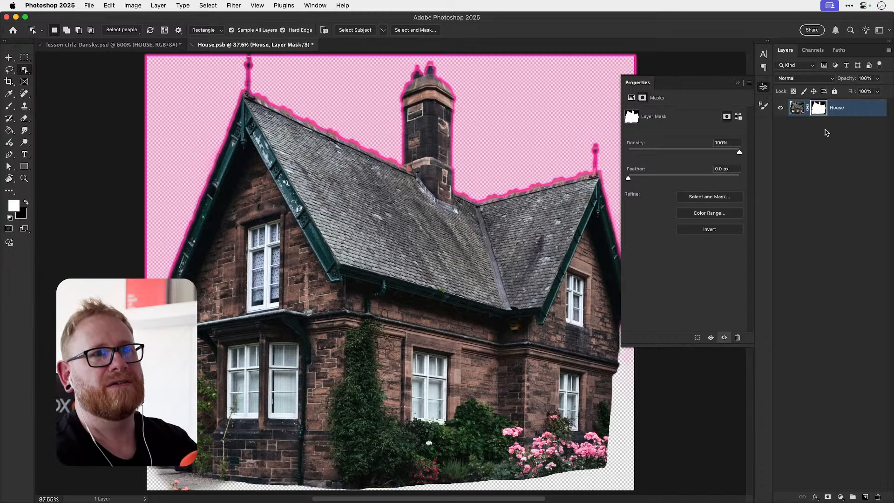
- Duplicate the House layer, hide the original and delete the layer mask from the copy
key("super+j")
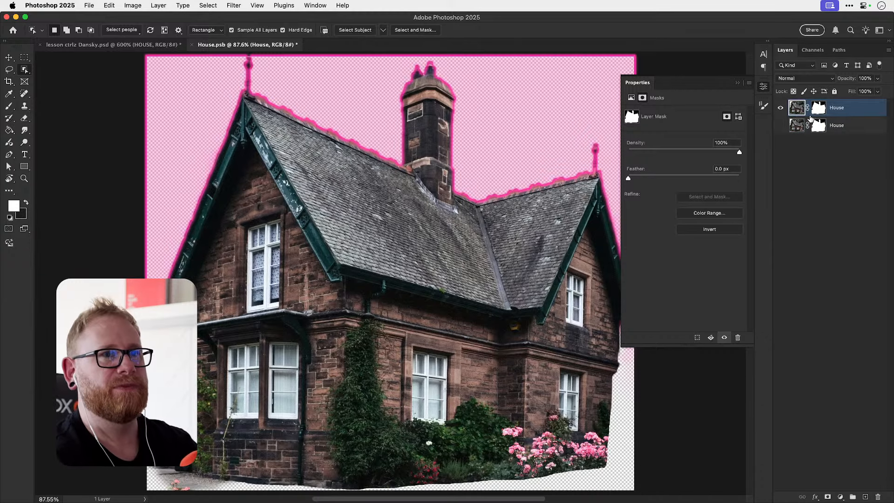
right_click(820, 109)
left_click(761, 129)
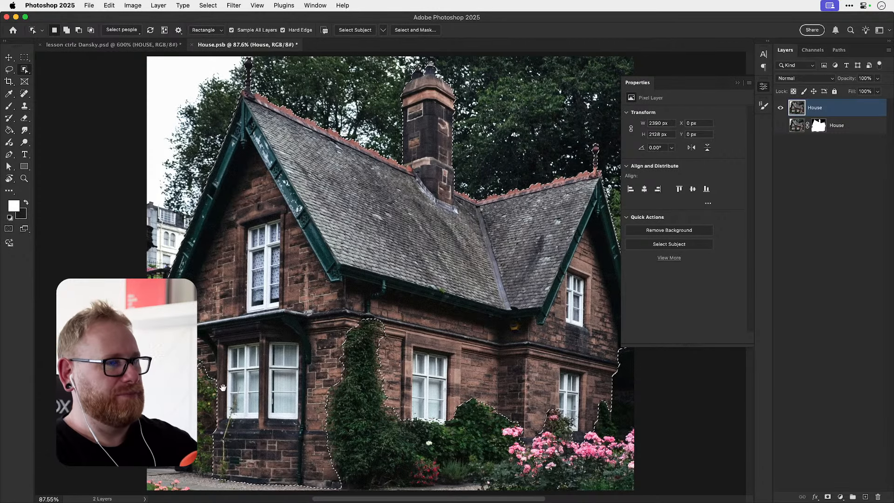
- Select the climbing ivy, bushes, flowers and trees around the unmasked house with the Object Selection tool
scroll(223, 388, "down", 1)
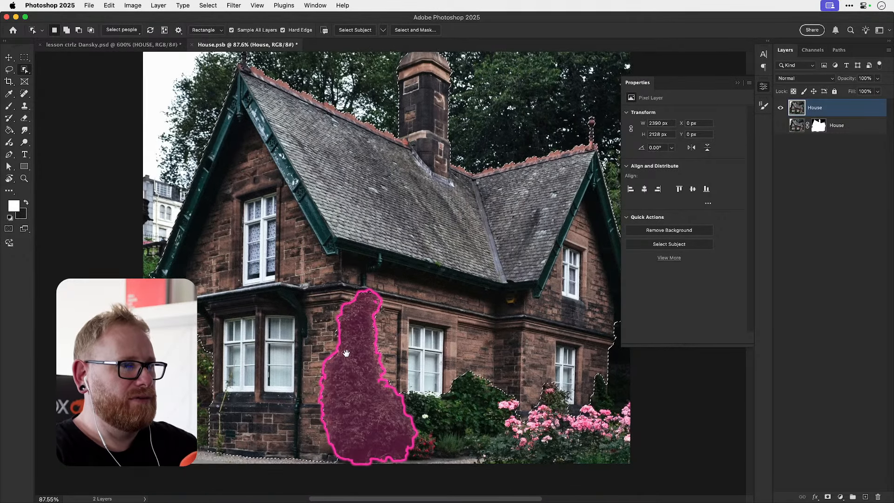
left_click_drag(346, 354, 339, 335)
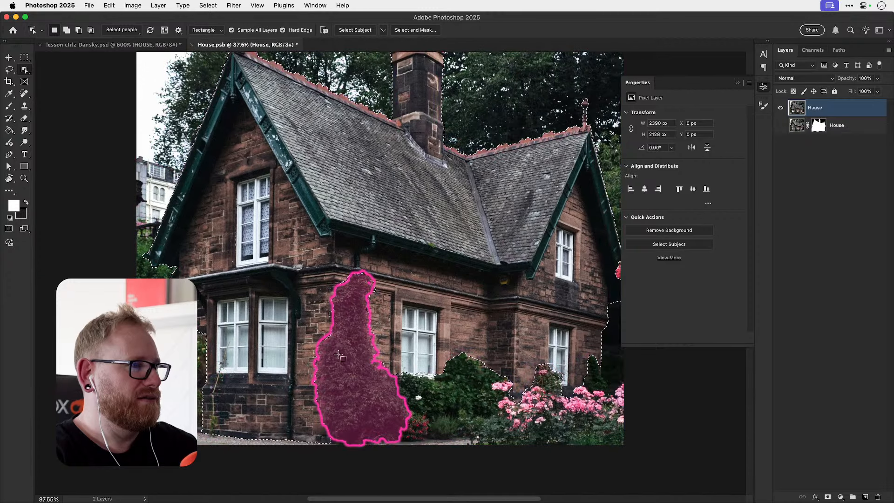
left_click(342, 355)
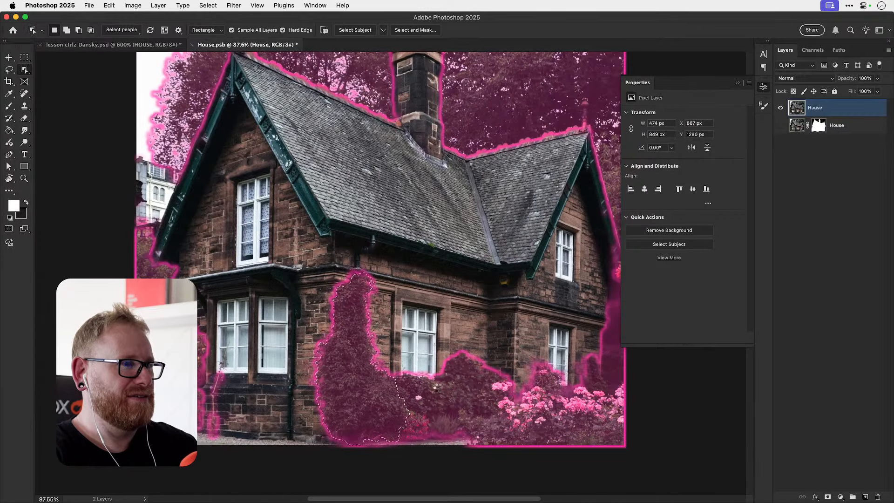
left_click(451, 385, "shift")
key("super+shift+i")
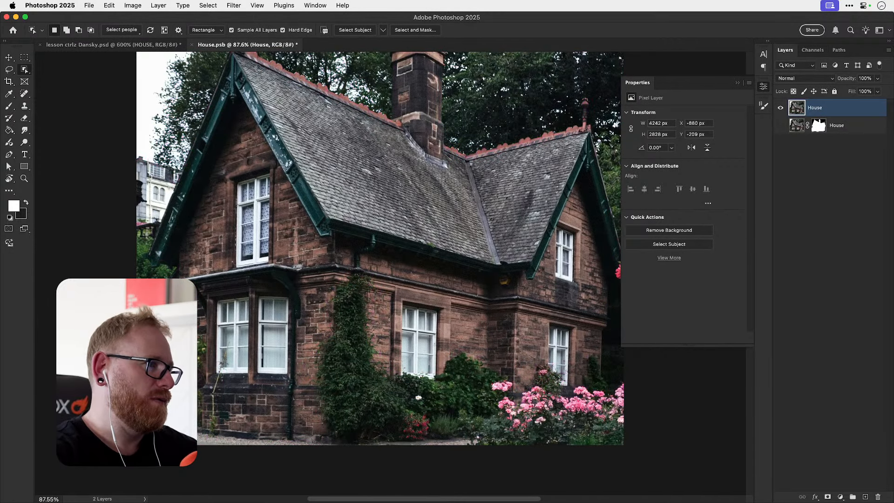
left_click(339, 298)
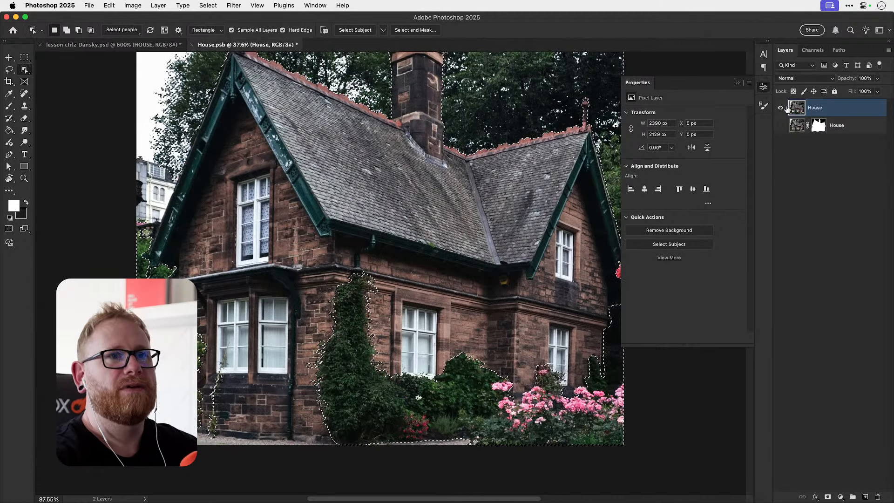
- Hide the unmasked House copy, show the original House layer and target its layer mask
left_click(781, 108)
left_click(781, 126)
left_click(817, 126)
left_click_drag(155, 365, 212, 345)
- Paint black on the House mask within the selection to hide the background around the foliage beside the bay window
key("z")
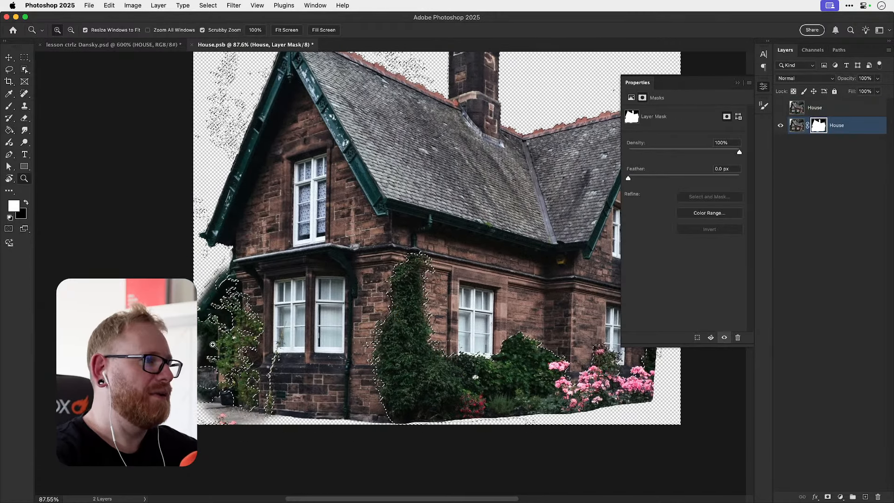
left_click(213, 344)
key("b")
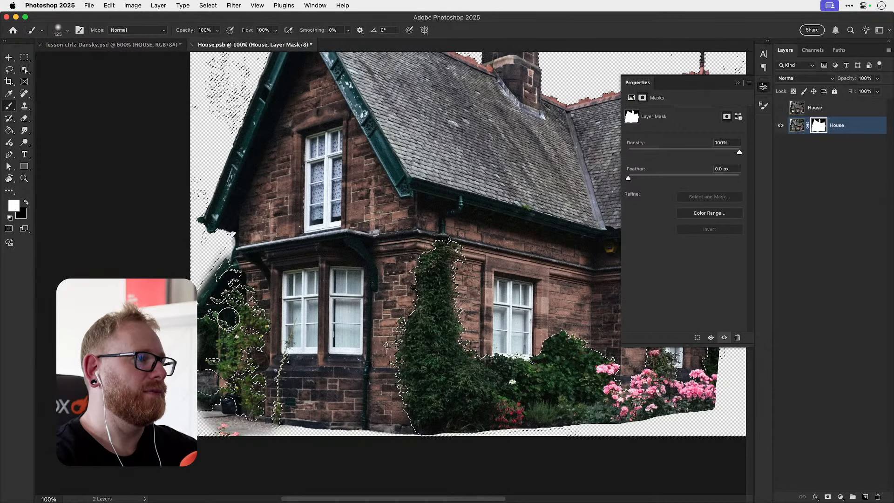
key("x")
mouse_move(209, 288)
left_mouse_down()
mouse_move(225, 298)
mouse_move(241, 243)
mouse_move(209, 321)
mouse_move(207, 382)
mouse_move(225, 419)
mouse_move(241, 423)
mouse_move(252, 378)
mouse_move(257, 423)
left_mouse_up()
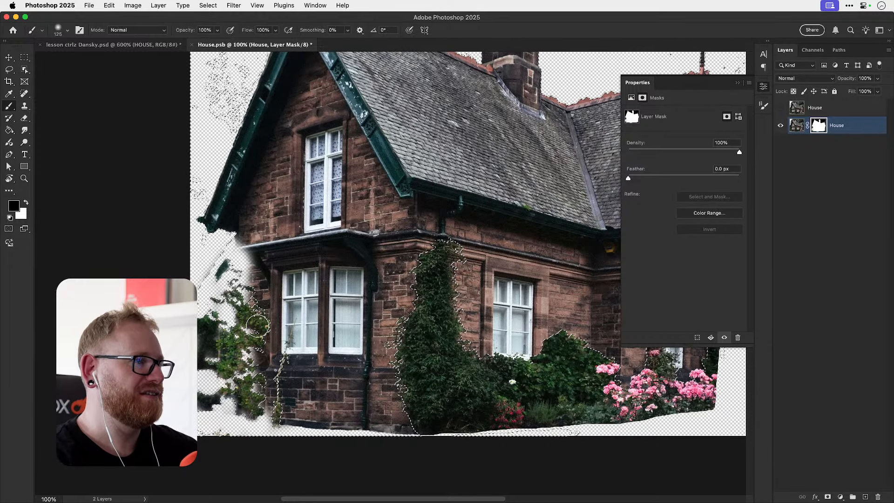
- Paint white along the foliage beside the bay window to bring back its edge, and clear the selection
key("x")
mouse_move(262, 354)
left_mouse_down()
mouse_move(253, 245)
mouse_move(248, 298)
mouse_move(235, 295)
mouse_move(248, 356)
left_mouse_up()
key("super+d")
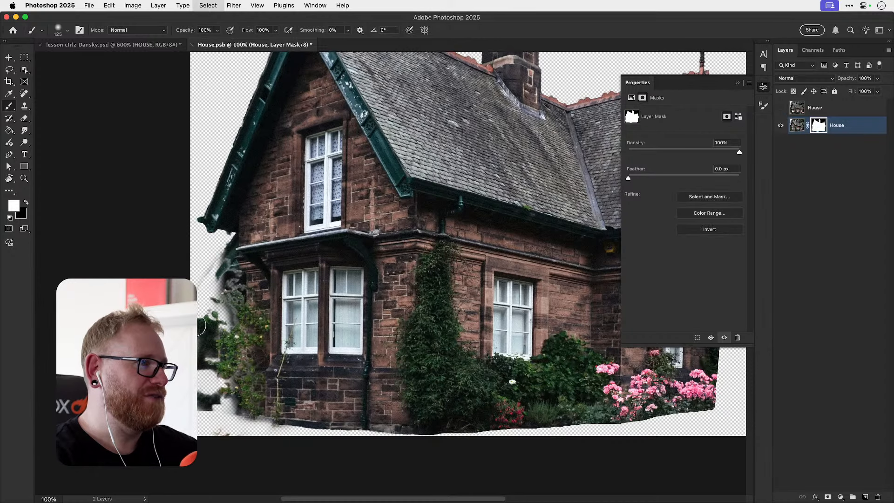
- Paint black on the House mask with a 20 px brush to remove leftover patches around the foliage beside the bay window
key("x")
key("bracketleft")
key("bracketleft")
key("bracketleft")
key("bracketleft")
key("bracketleft")
key("bracketleft")
key("bracketleft")
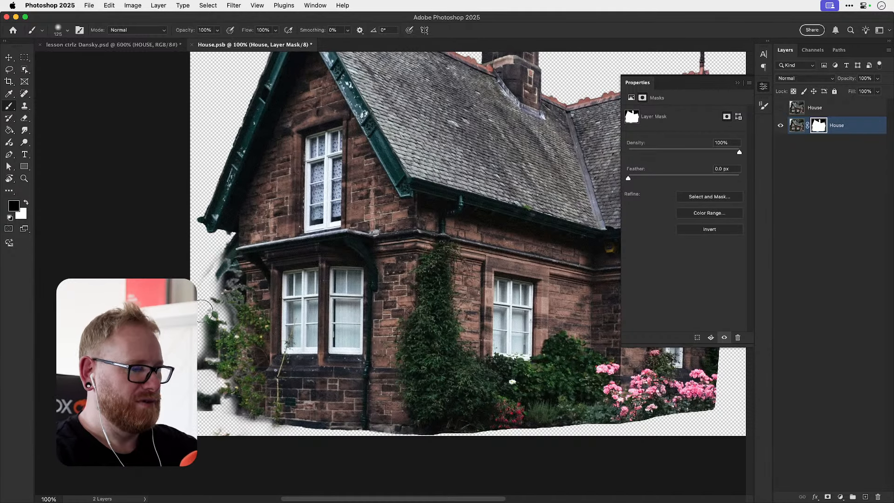
mouse_move(220, 323)
left_mouse_down()
mouse_move(216, 358)
mouse_move(220, 324)
left_mouse_up()
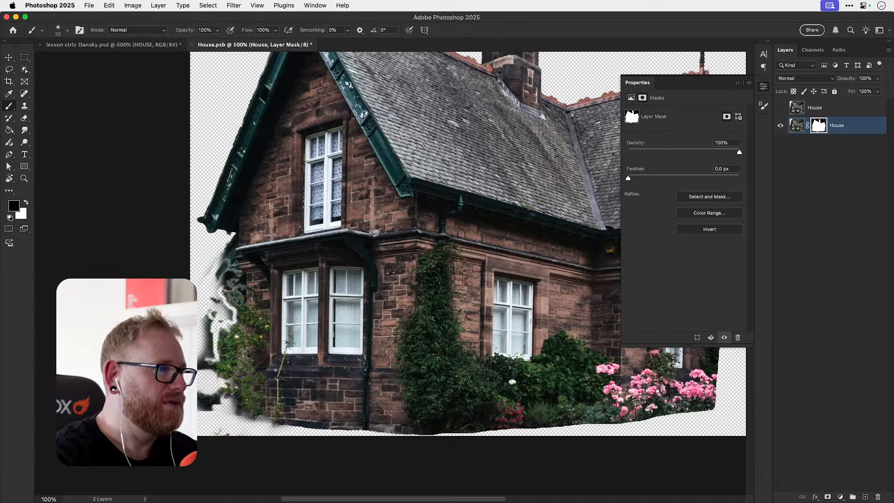
left_click_drag(223, 273, 214, 261)
key("bracketright")
key("bracketright")
key("bracketright")
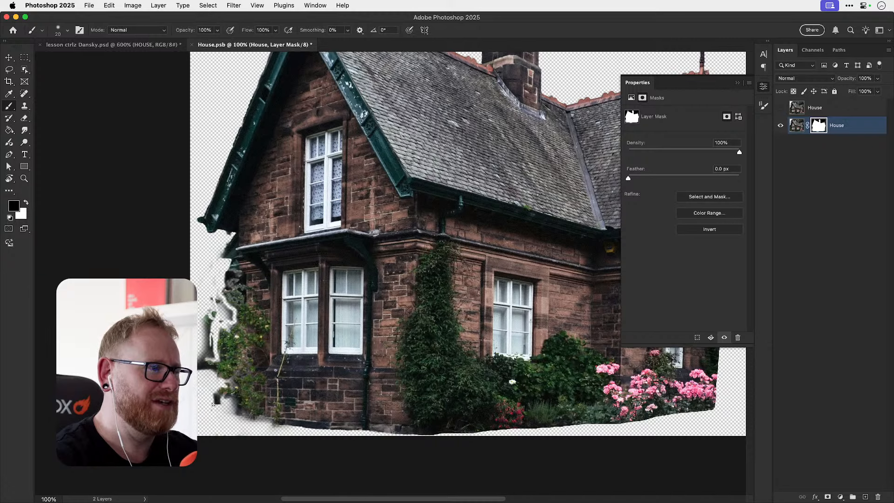
- Add a mid-grey Solid Color fill layer and place it beneath the masked House layer
left_click(840, 497)
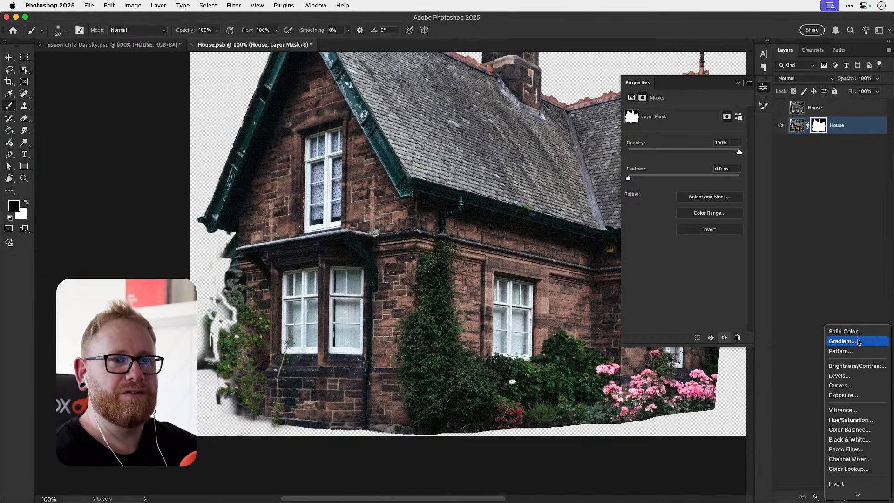
left_click(832, 302)
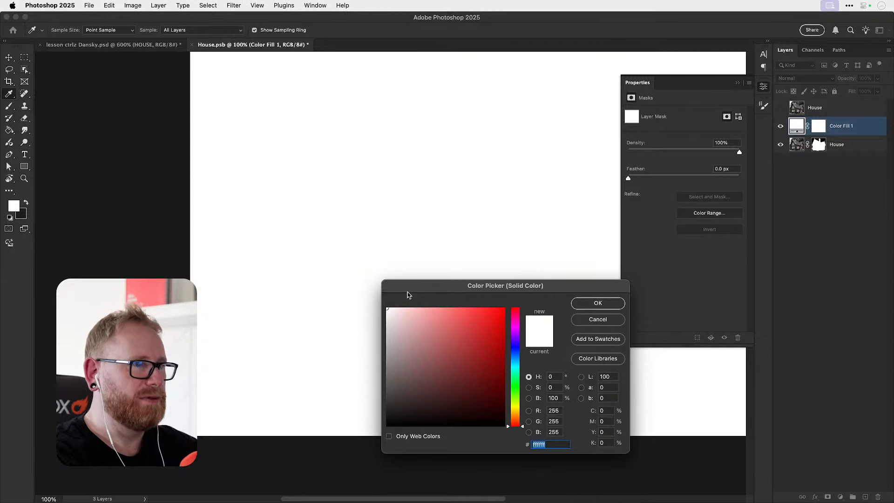
left_click(385, 363)
key("Return")
key("super+bracketleft")
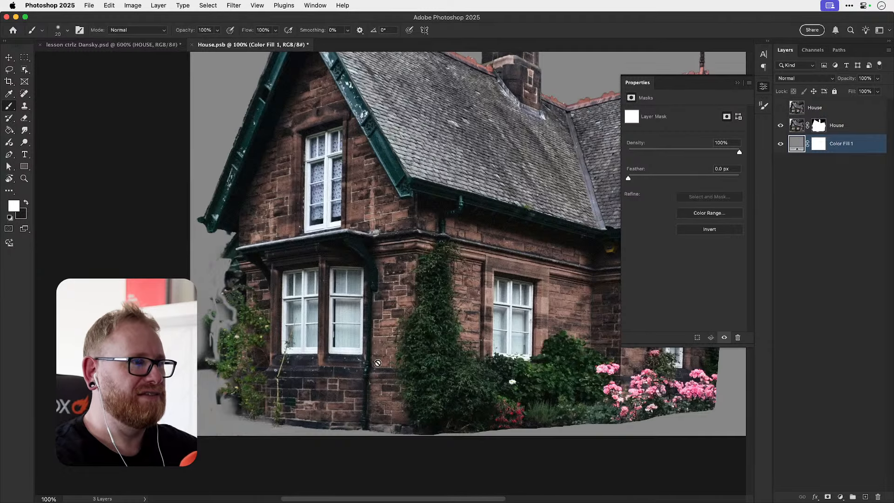
- Paint black on the House mask to clear smudges along the foliage edge between the eaves and the upper climbing plant
key("z")
left_click(227, 310)
left_click(819, 126)
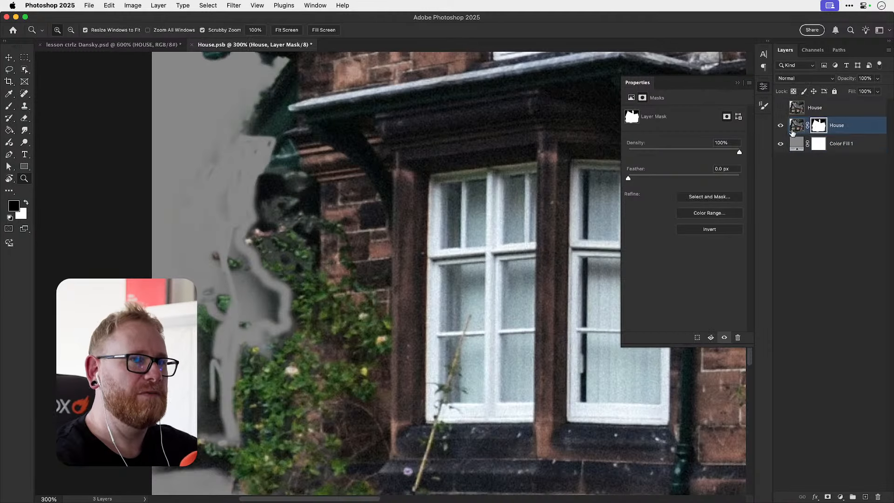
key("b")
left_click_drag(201, 237, 197, 333)
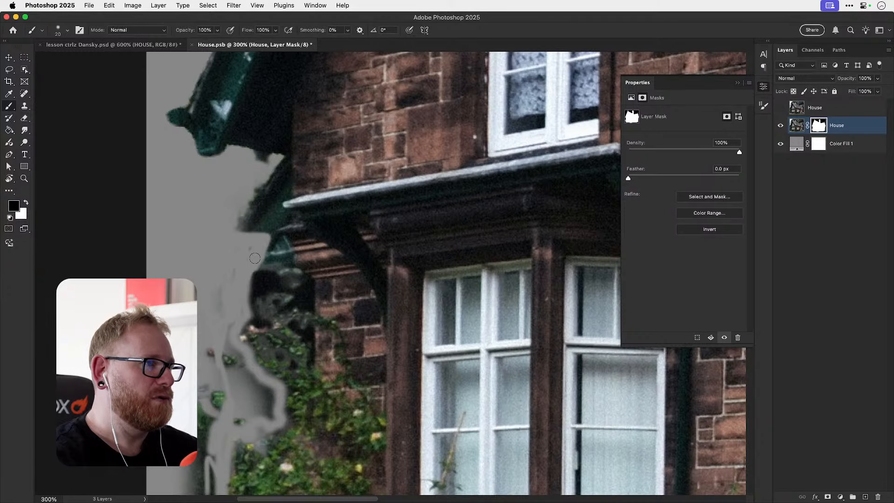
mouse_move(201, 422)
left_mouse_down()
mouse_move(205, 240)
mouse_move(212, 264)
left_mouse_up()
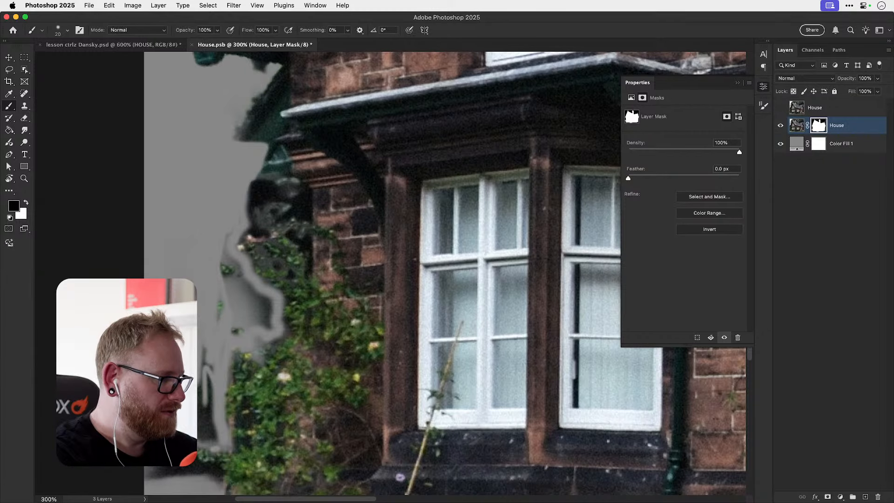
key("super+Tab")
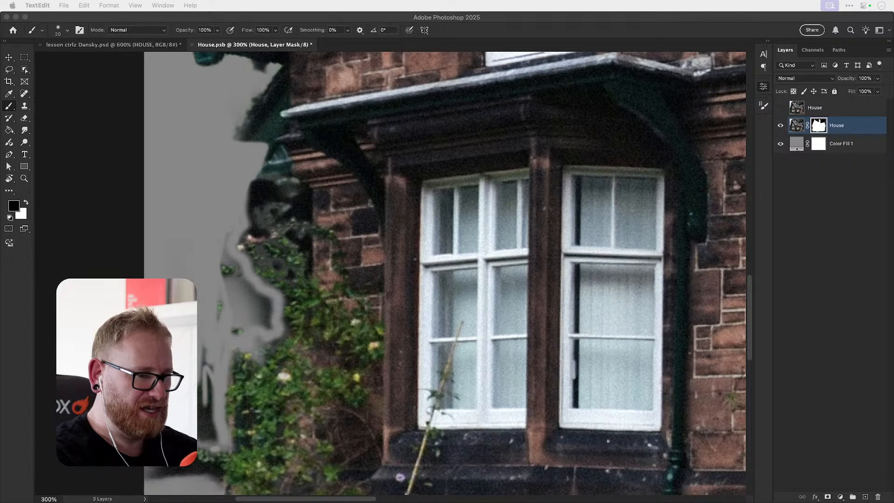
key("super+Tab")
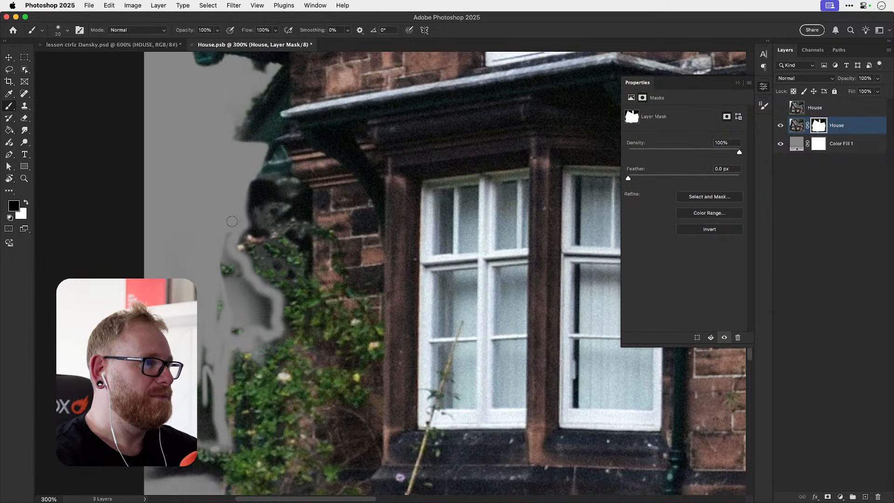
mouse_move(218, 305)
left_mouse_down()
mouse_move(226, 244)
mouse_move(249, 288)
mouse_move(274, 304)
mouse_move(274, 323)
mouse_move(256, 289)
mouse_move(235, 329)
mouse_move(255, 298)
left_mouse_up()
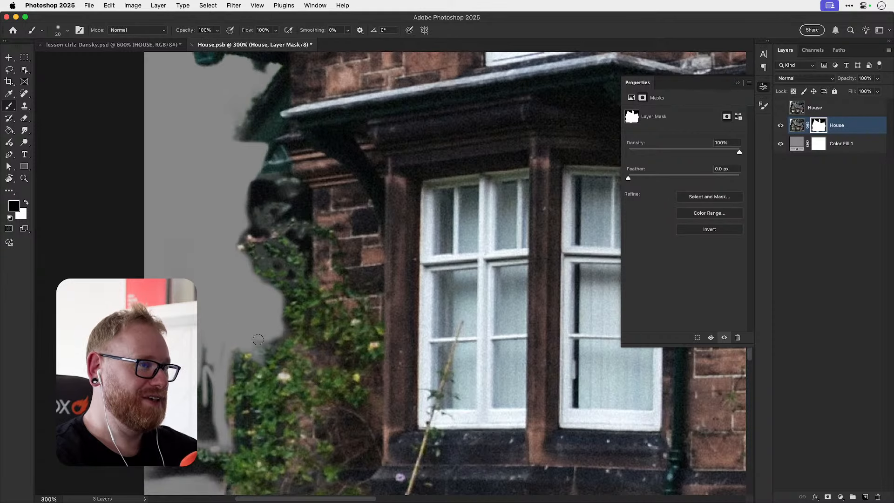
- Remove the dark remnants beside the lower climbing plant by painting black on the House mask with a smaller brush
scroll(261, 289, "down", 5)
key("bracketleft")
key("bracketleft")
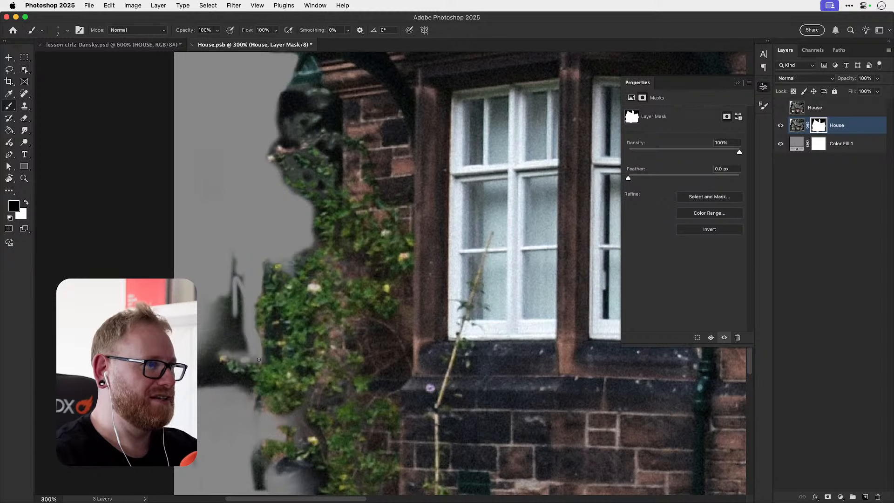
left_click_drag(259, 359, 253, 373)
left_click_drag(236, 257, 226, 317)
mouse_move(219, 298)
left_mouse_down()
mouse_move(203, 346)
mouse_move(204, 322)
mouse_move(219, 372)
mouse_move(240, 267)
mouse_move(241, 316)
mouse_move(229, 334)
mouse_move(236, 359)
mouse_move(254, 354)
mouse_move(246, 379)
mouse_move(256, 350)
mouse_move(240, 419)
left_mouse_up()
key("bracketright")
key("bracketright")
key("bracketright")
key("bracketright")
key("bracketright")
key("bracketright")
key("bracketleft")
key("bracketleft")
key("bracketleft")
key("bracketleft")
key("bracketleft")
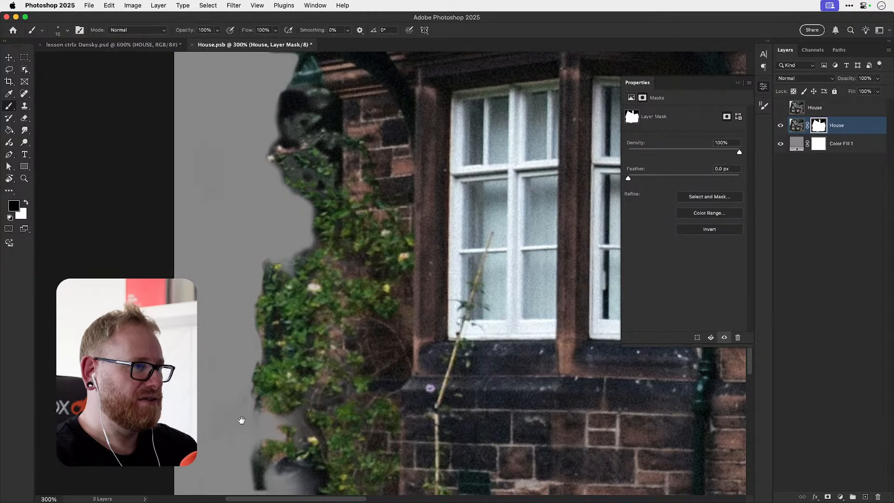
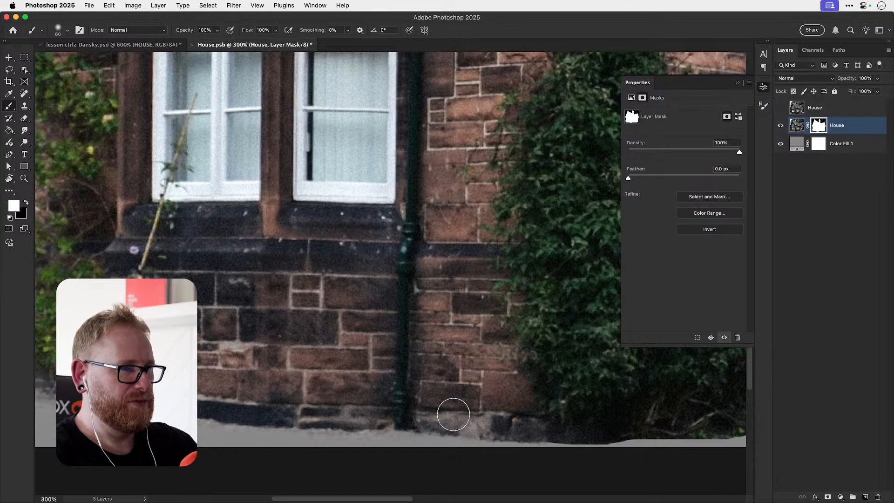
- Reveal the hidden plants and rose bushes along the house's base by painting white on the House mask with a 60 px brush
scroll(391, 414, "right", 5)
scroll(497, 405, "right", 5)
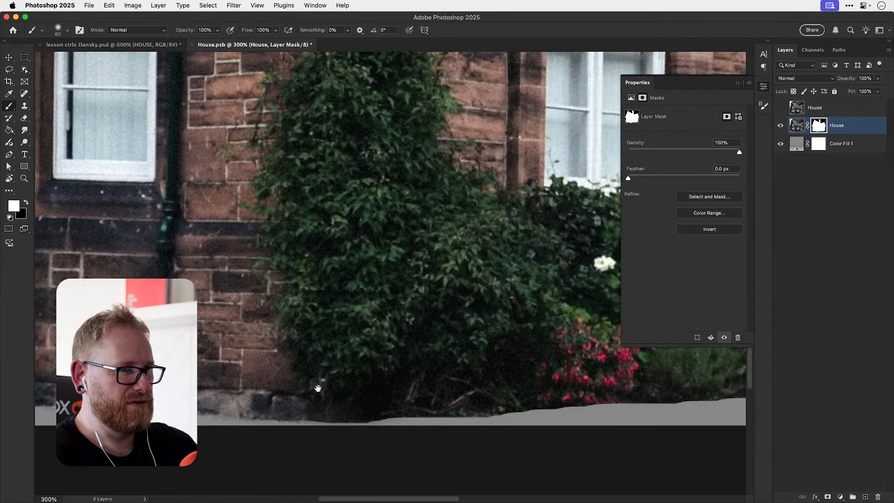
scroll(538, 375, "right", 3)
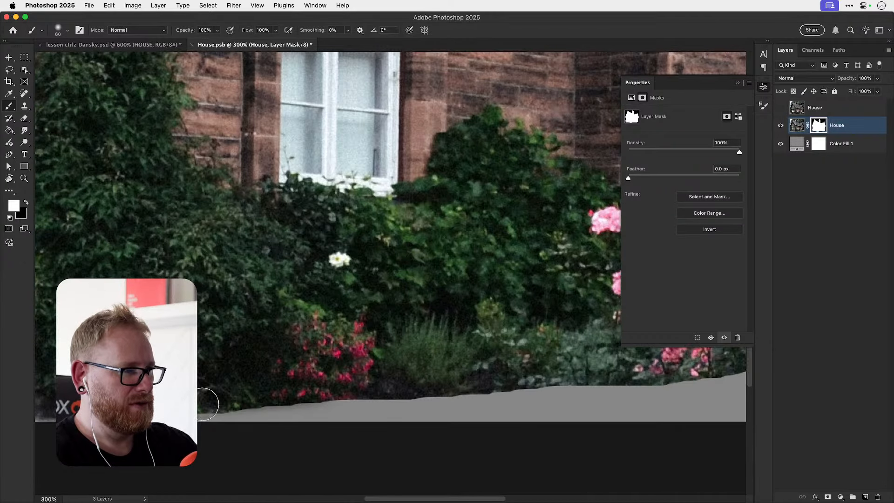
mouse_move(207, 403)
left_mouse_down()
mouse_move(426, 373)
mouse_move(210, 399)
mouse_move(425, 385)
mouse_move(559, 391)
left_mouse_up()
mouse_move(497, 370)
left_mouse_down()
mouse_move(258, 368)
mouse_move(472, 371)
left_mouse_up()
mouse_move(489, 355)
left_mouse_down()
mouse_move(401, 356)
mouse_move(276, 374)
mouse_move(427, 363)
mouse_move(567, 335)
left_mouse_up()
key("v")
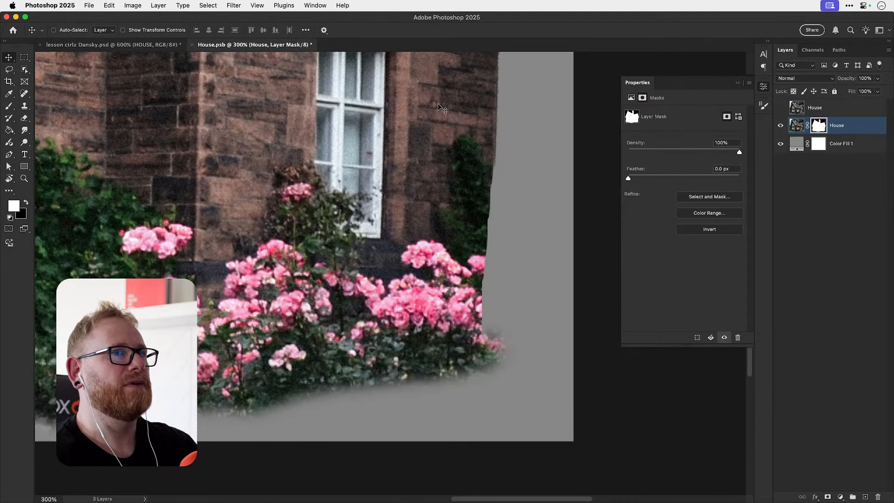
- Hide the grey Color Fill 1 layer, save House.psb, and return to the lesson ctrlz Dansky.psd composite
left_click(780, 143)
key("super+s")
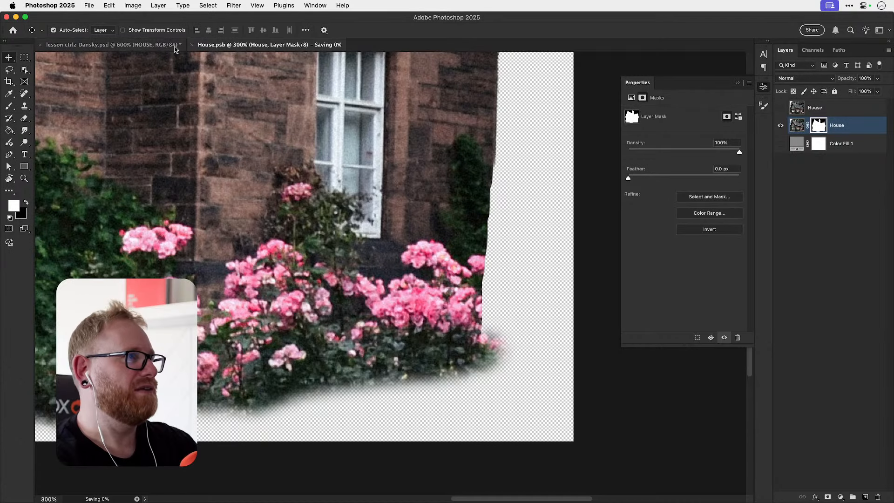
left_click(157, 45)
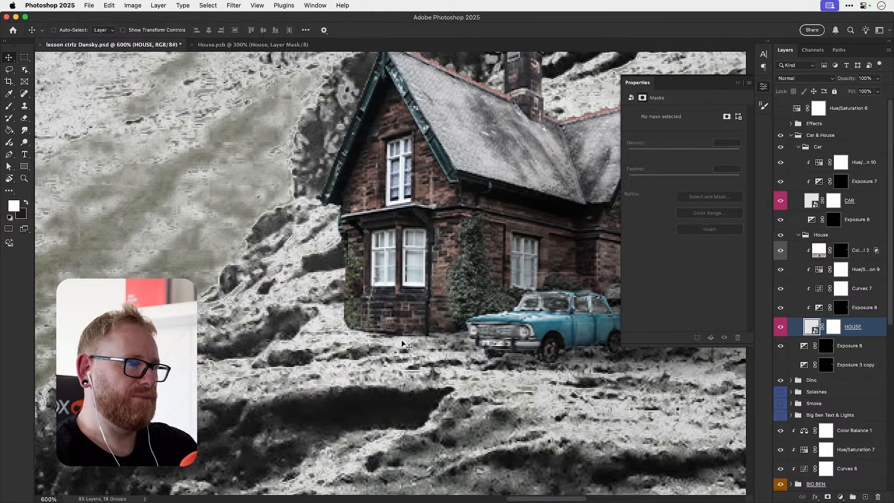
- Add a Hue/Saturation adjustment above Hue/Saturation 9 in the House group, clipped to the house, with Saturation -48
left_click_drag(423, 335, 435, 334)
key("cmd+1")
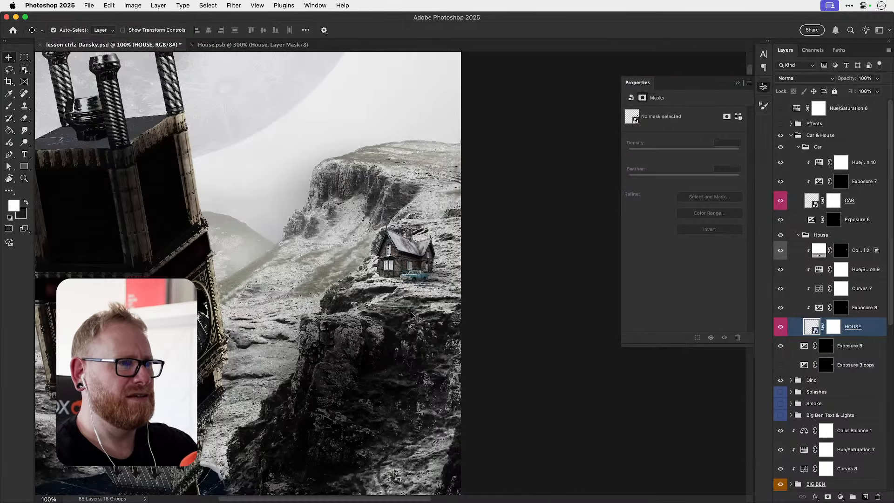
left_click_drag(420, 281, 462, 277)
key("v")
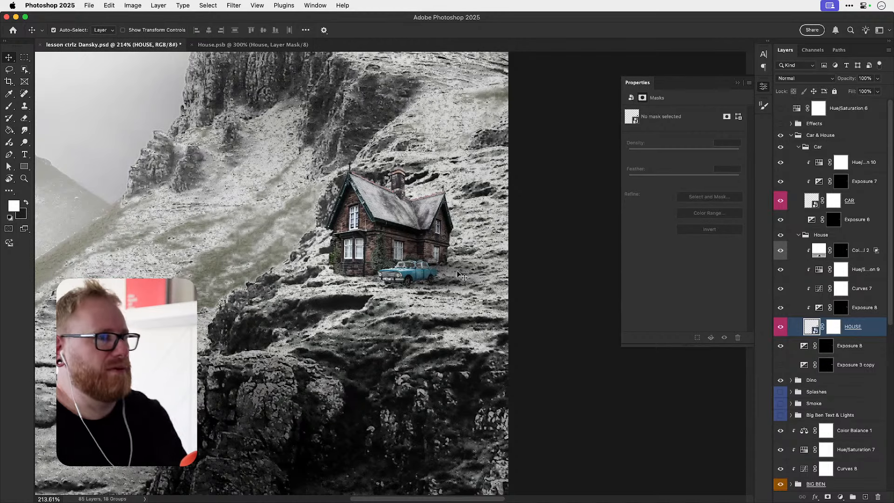
key("z")
left_click_drag(320, 240, 340, 245)
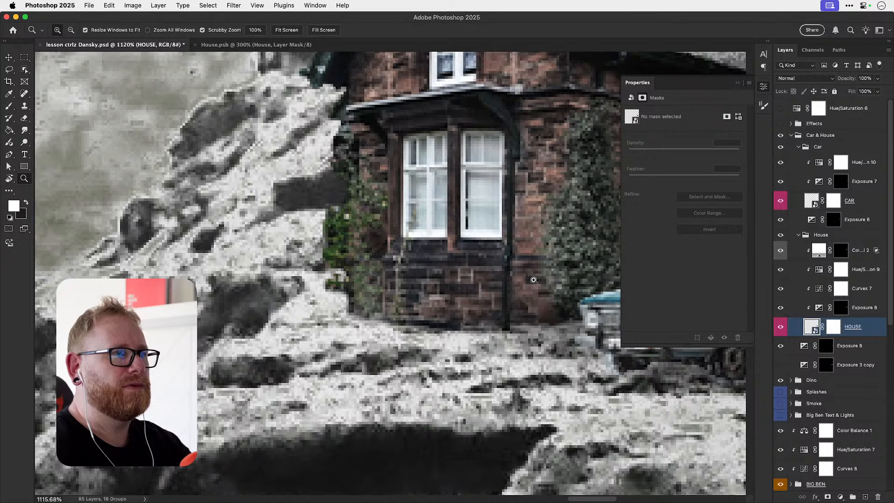
scroll(466, 270, "right", 5)
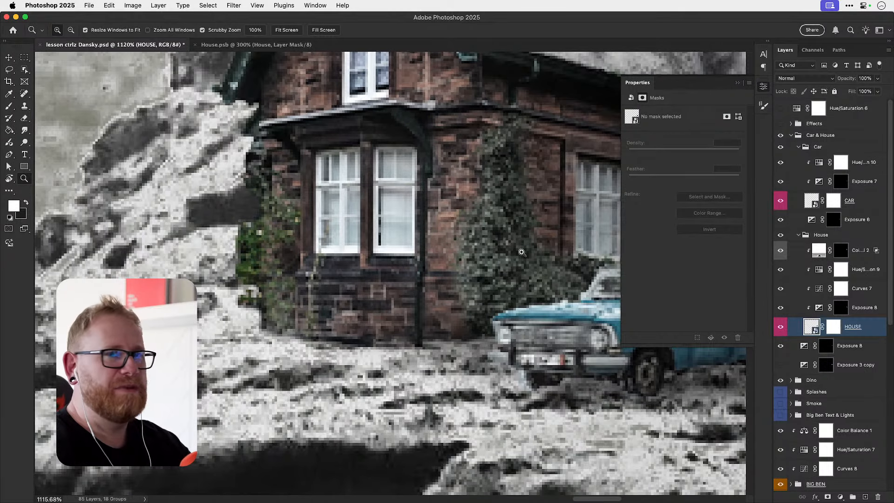
left_click(867, 311)
left_click(866, 273)
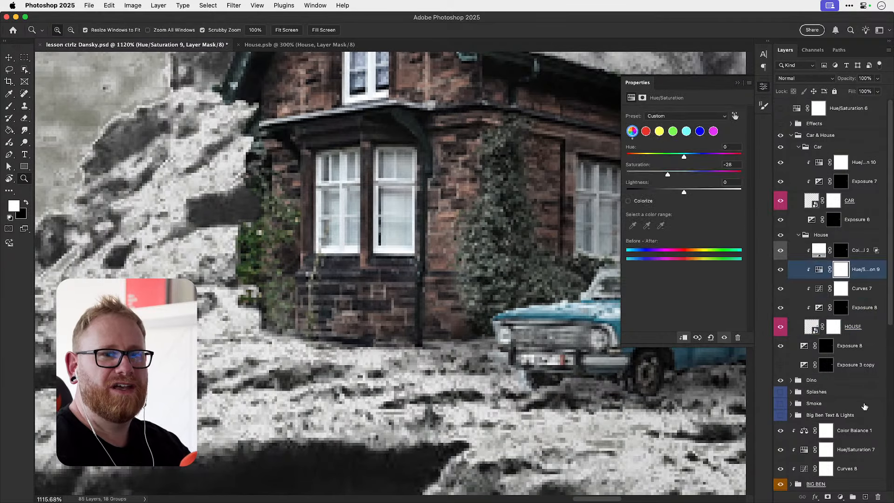
left_click(841, 498)
left_click(856, 420)
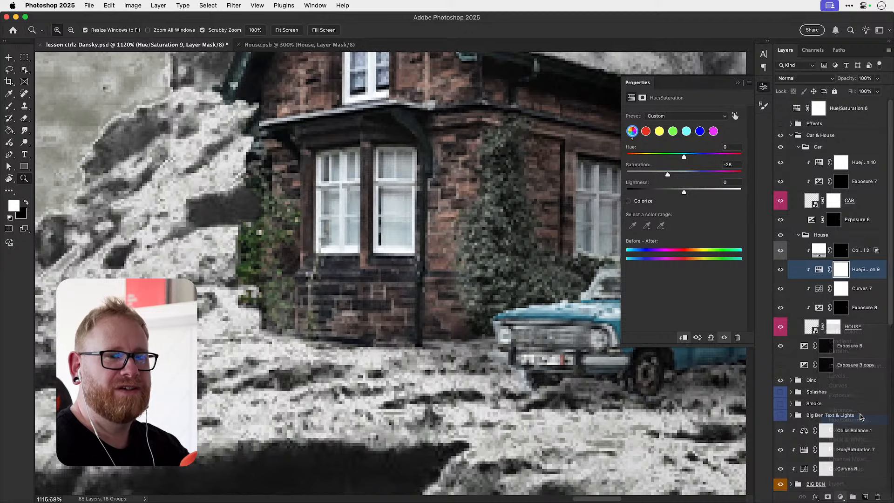
left_click_drag(680, 175, 657, 175)
- Invert the new Hue/Saturation mask and paint white over the green climbing plant beside the bay window with a 15 px brush
key("super+i")
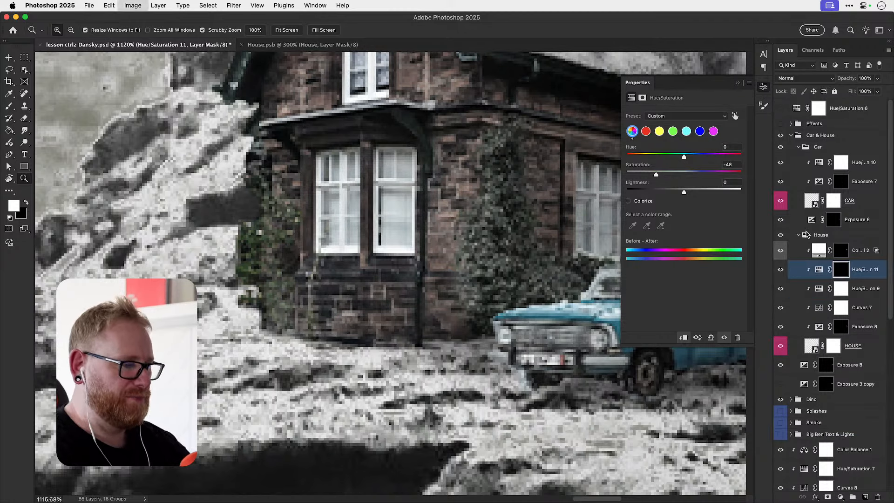
key("b")
key("bracketleft")
key("bracketleft")
key("bracketleft")
key("bracketleft")
key("bracketleft")
key("bracketleft")
key("bracketleft")
key("bracketleft")
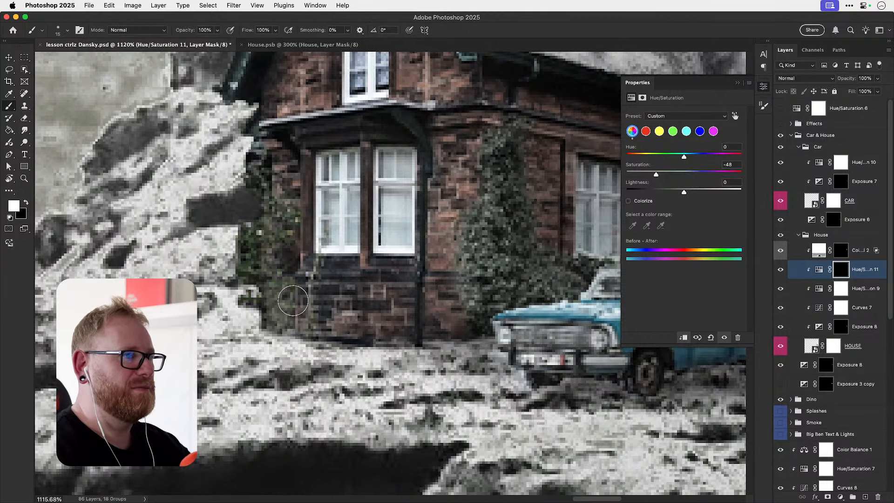
- Fit the whole composite in view, save the document, and collapse the adjustment properties
key("super+1")
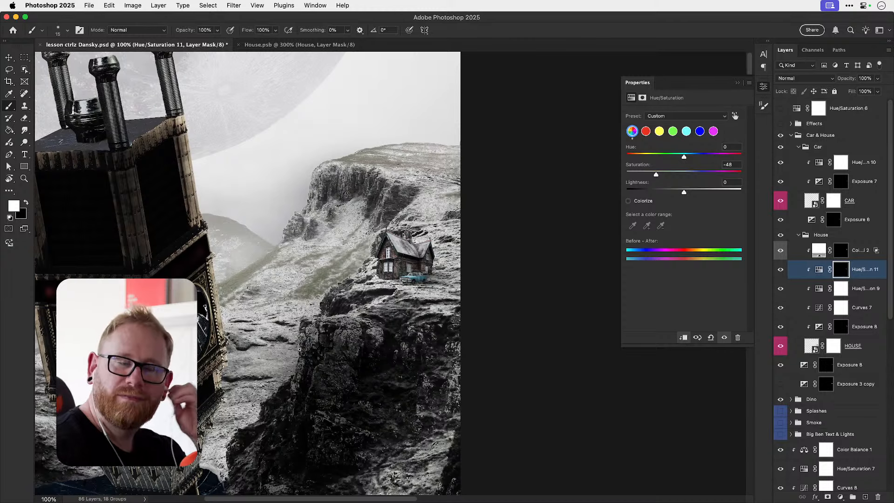
key("v")
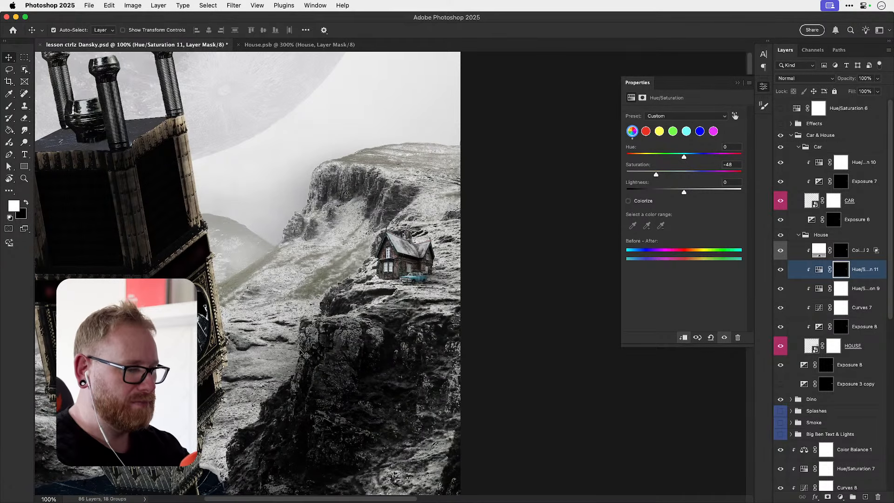
key("super+0")
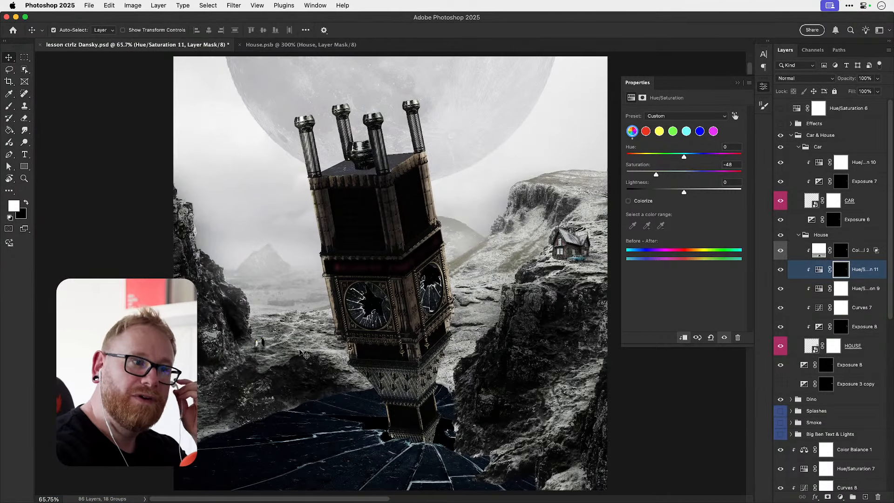
key("super+s")
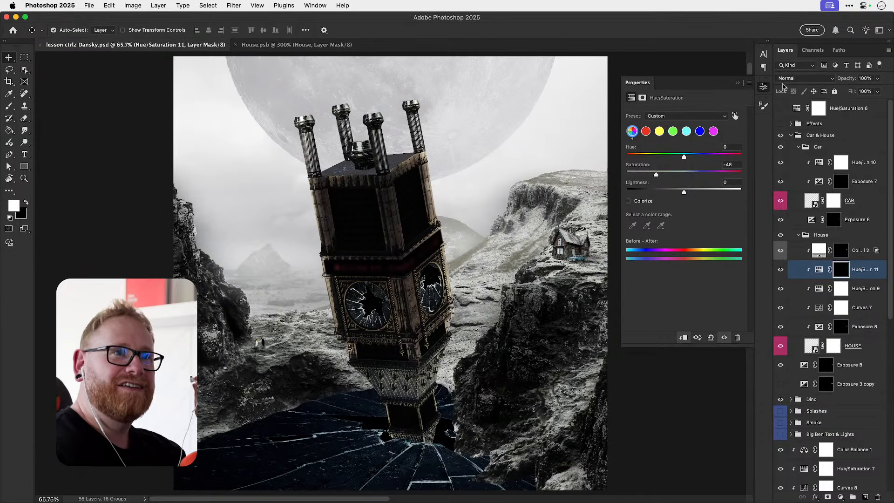
left_click(764, 87)
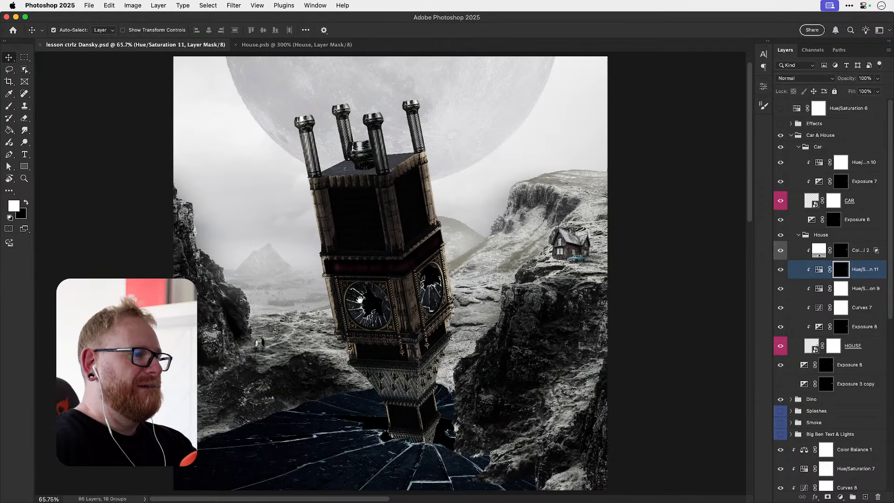
- Examine the lower part of the composite up close, especially the shoreline where the fossil-bearing cliff meets the cracked lake
left_click_drag(361, 295, 365, 235)
left_click(255, 360, "super")
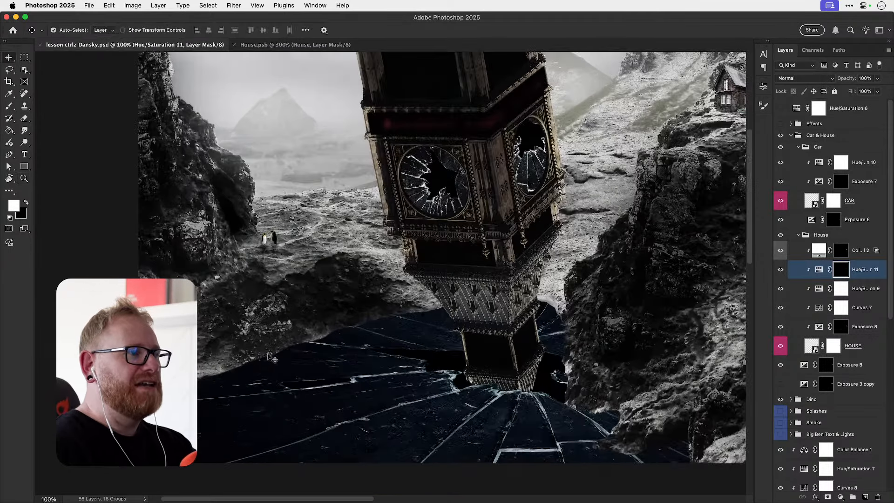
left_click_drag(263, 341, 247, 366)
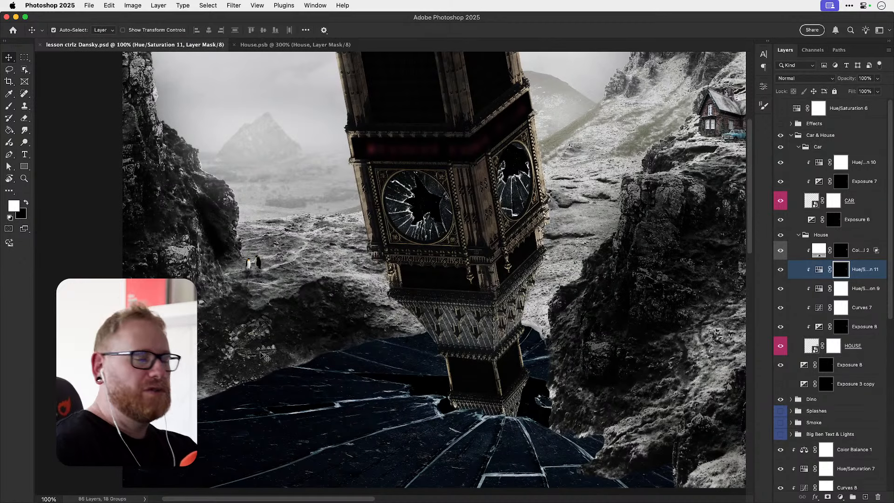
left_click_drag(400, 333, 352, 346)
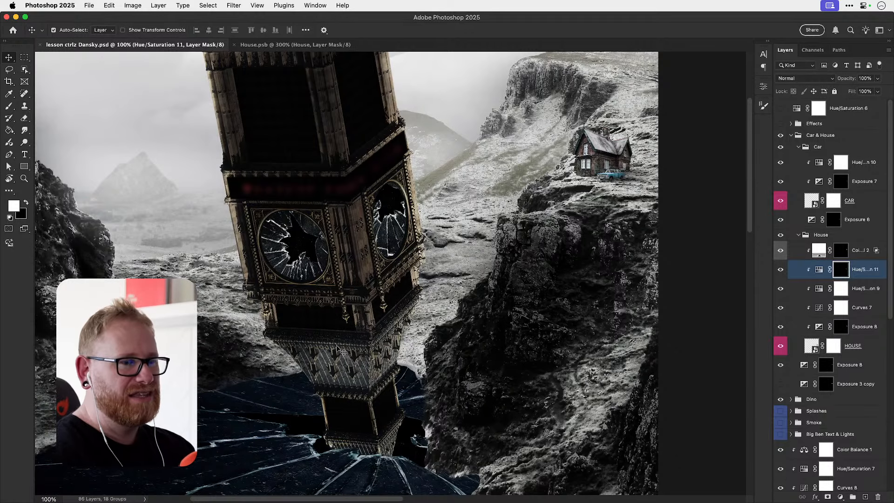
left_click_drag(214, 338, 326, 265)
key("z")
double_click(176, 384)
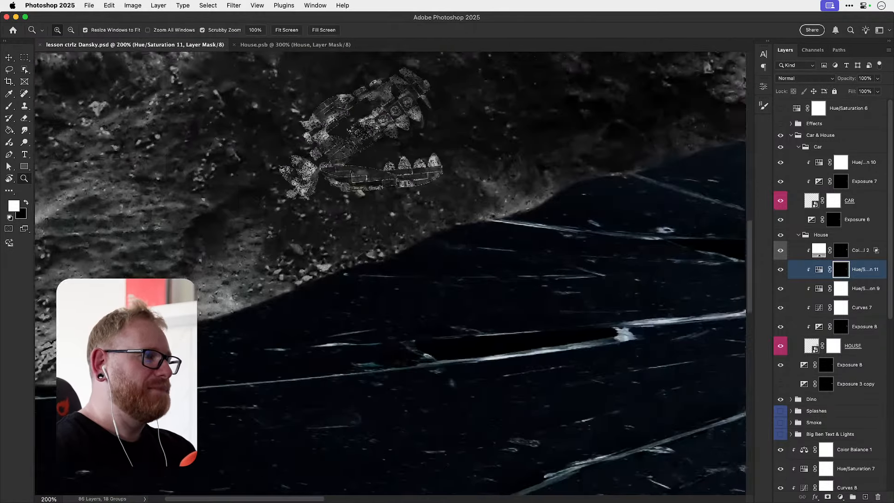
left_click_drag(199, 371, 322, 345)
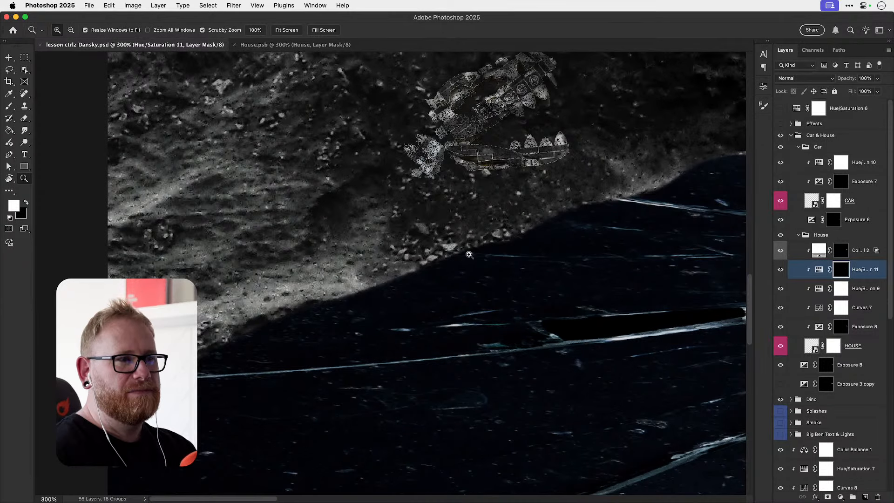
key("v")
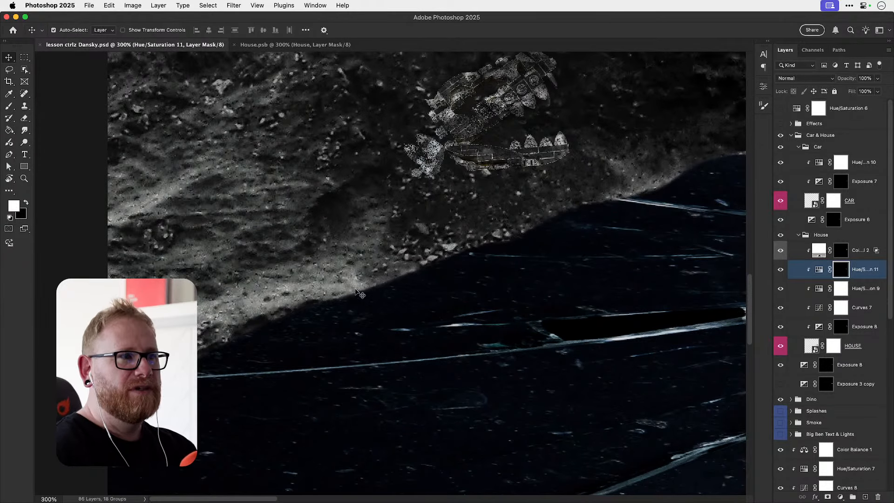
key("super+1")
- Add an Exposure adjustment layer above Exposure 5, over the Cliffs group, with Exposure -2.08 and Gamma Correction 0.62
right_click(391, 242)
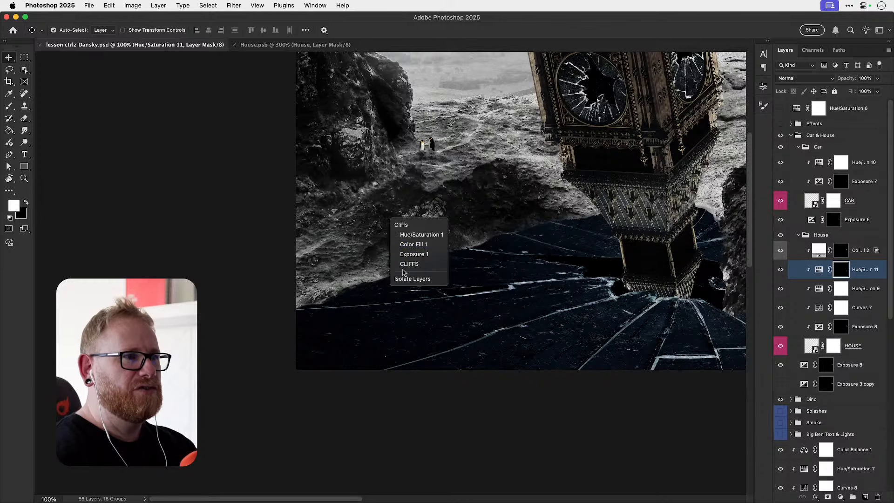
left_click(402, 225)
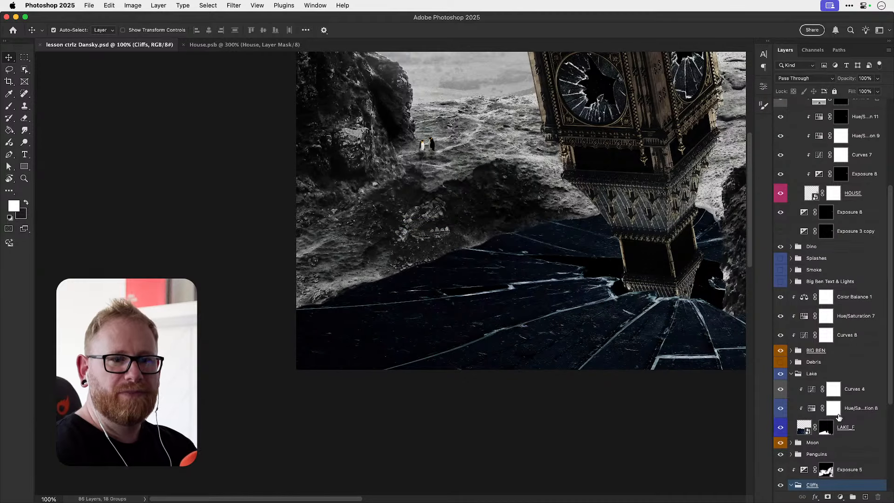
scroll(840, 417, "down", 3)
left_click(781, 385)
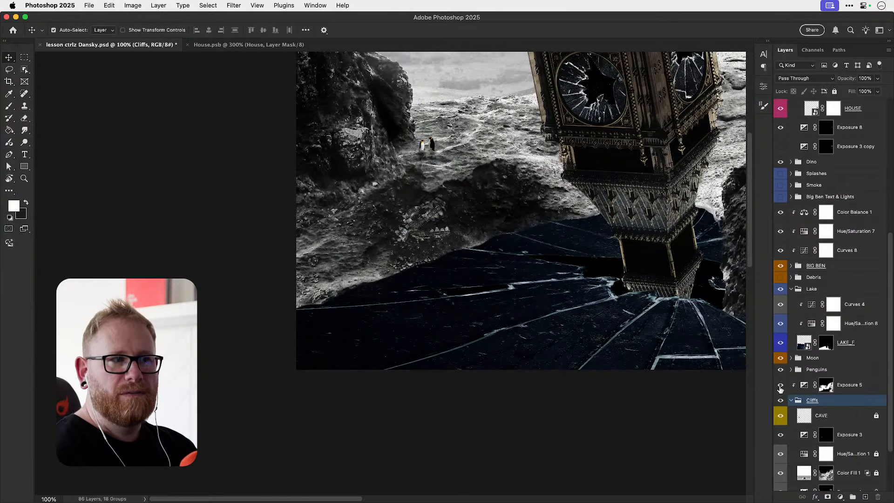
left_click(841, 389)
left_click(841, 496)
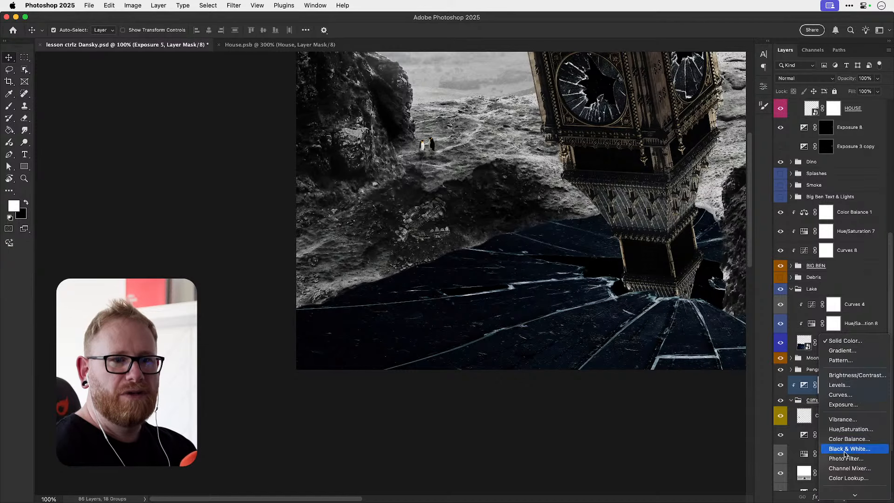
left_click(843, 403)
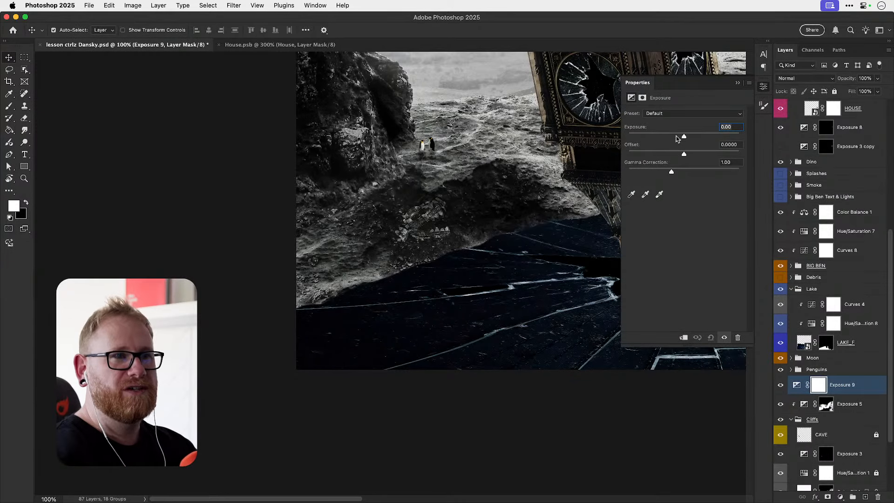
left_click_drag(676, 136, 667, 137)
left_click(682, 172)
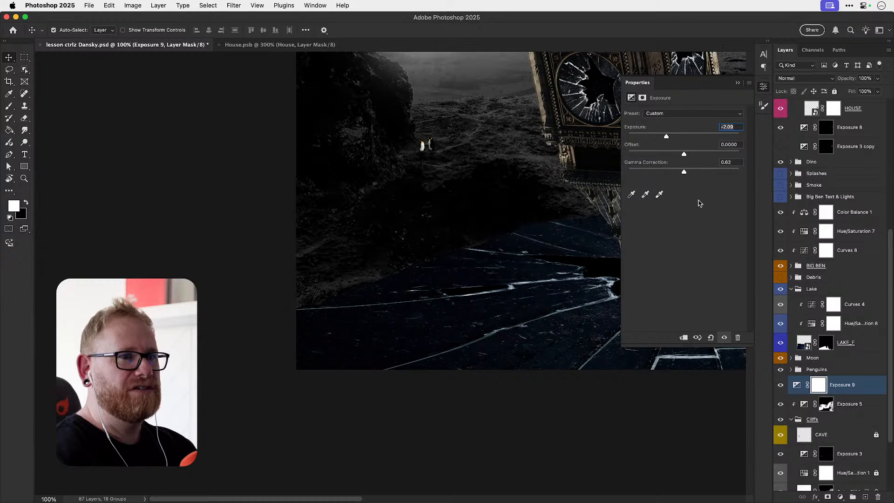
- Clip the new Exposure adjustment to the Cliffs group and invert its mask to black
left_click(845, 393, "alt")
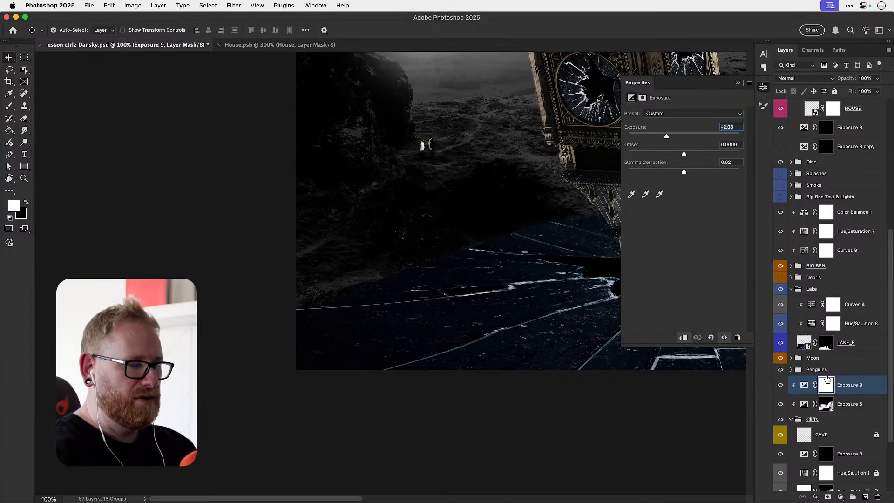
key("ctrl+i")
key("b")
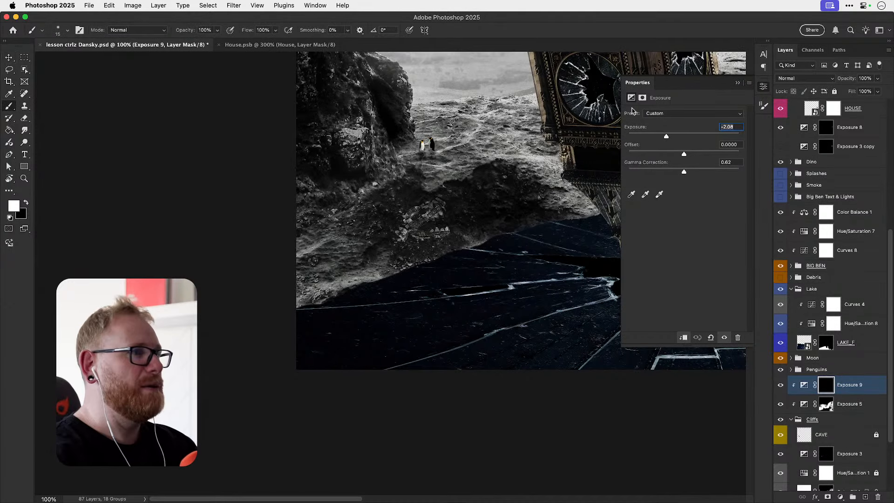
left_click(764, 88)
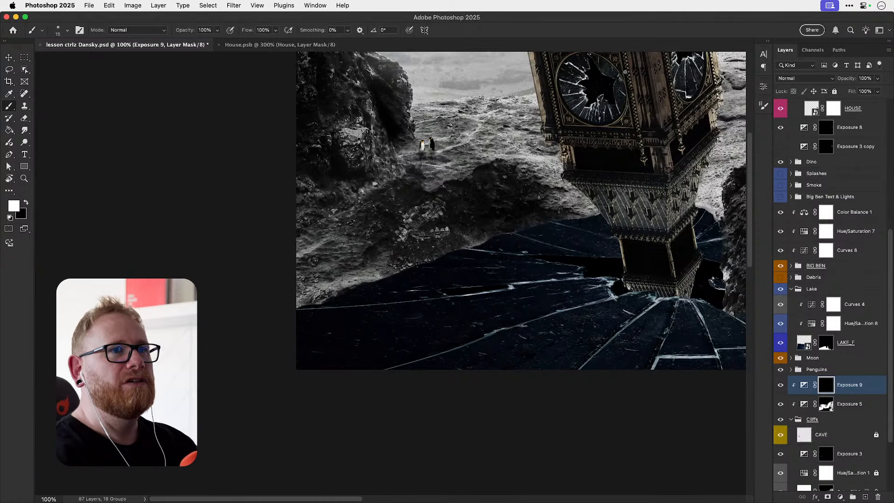
- Darken the cliff's shoreline along the lake by painting white on the Exposure 9 mask with an 80 px brush at 10% flow
left_click(264, 30)
type("5")
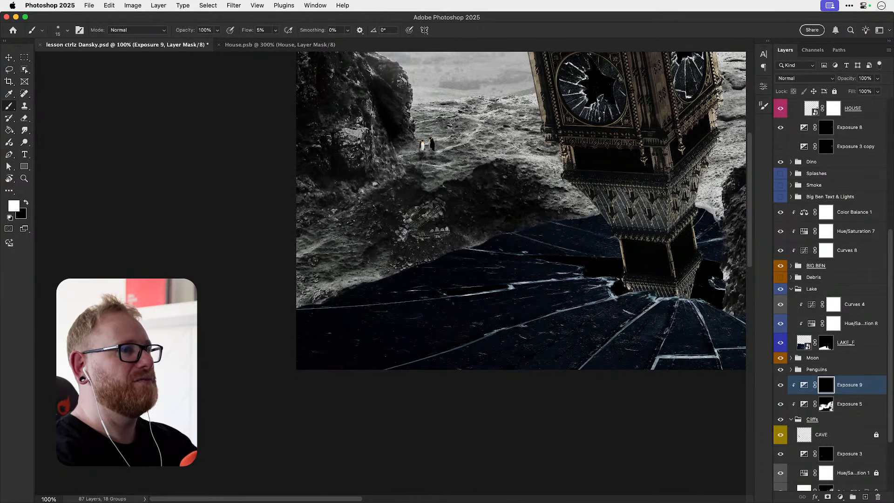
scroll(360, 296, "up", 2)
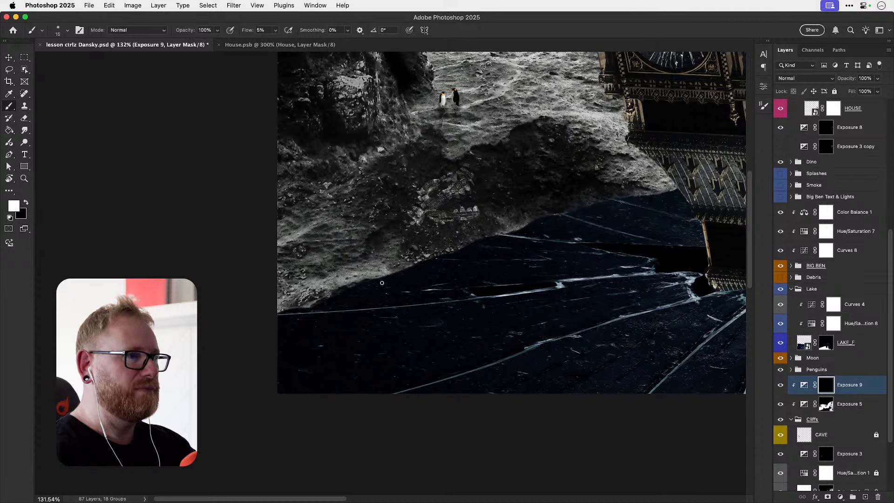
left_click_drag(368, 289, 335, 297)
key("bracketright")
key("bracketright")
key("bracketright")
key("bracketright")
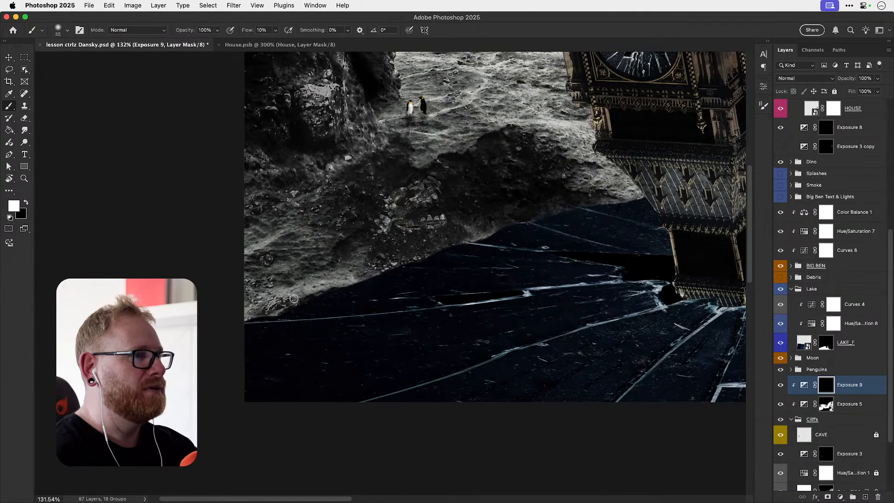
key("bracketright")
key("bracketright")
key("bracketright")
key("bracketright")
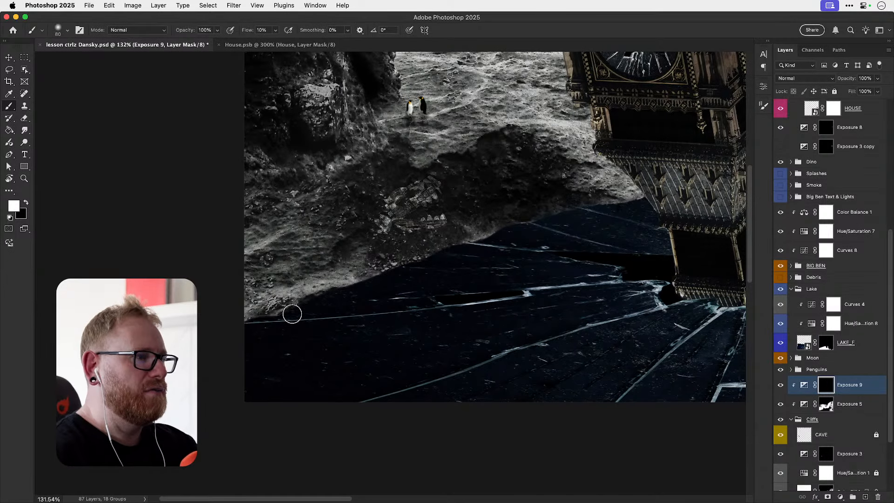
mouse_move(290, 311)
left_mouse_down()
mouse_move(468, 241)
mouse_move(260, 328)
left_mouse_up()
left_click_drag(404, 281, 221, 369)
mouse_move(311, 330)
left_mouse_down()
mouse_move(390, 297)
mouse_move(440, 291)
mouse_move(342, 306)
mouse_move(440, 286)
mouse_move(591, 281)
mouse_move(580, 284)
mouse_move(619, 298)
left_mouse_up()
scroll(326, 279, "up", 3)
left_click_drag(272, 320, 494, 203)
key("v")
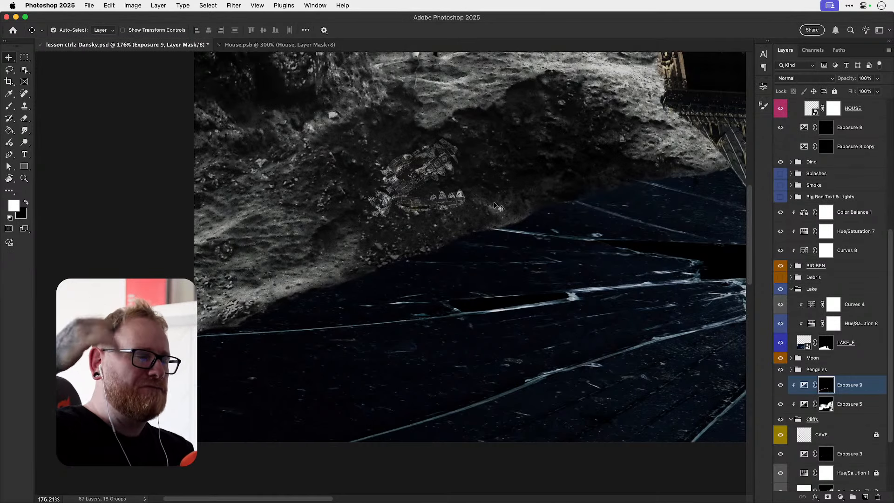
- Add a Curves adjustment layer above Exposure 9 and darken its midtones with a curve point at Input 111, Output 55
key("super+1")
left_click_drag(426, 275, 371, 299)
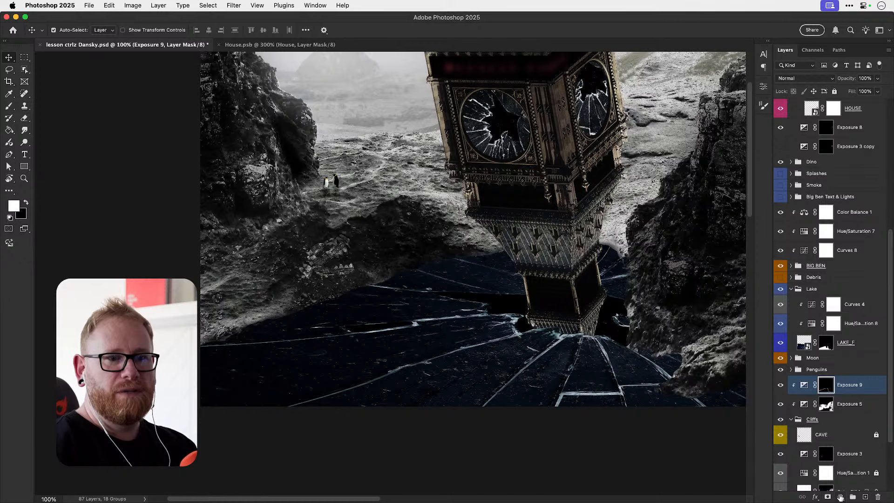
left_click(841, 497)
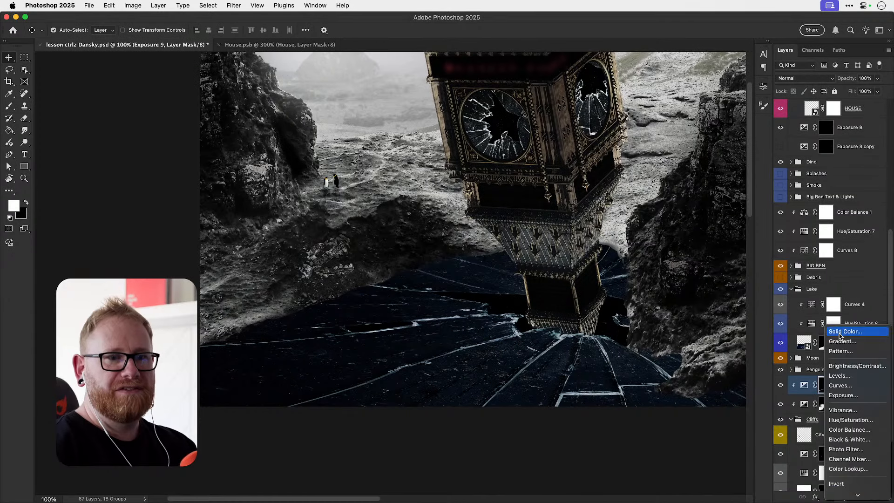
left_click(842, 385)
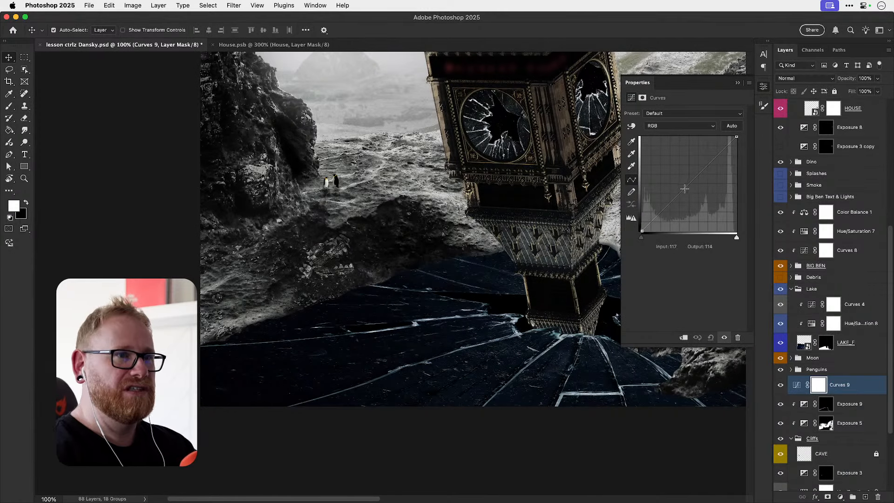
left_click_drag(684, 189, 682, 210)
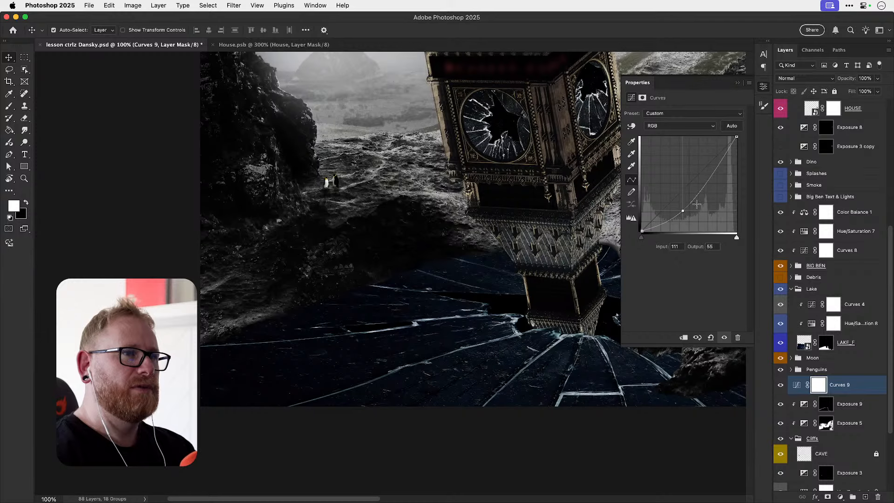
- Invert the Curves 9 mask to black and clip the adjustment to the Cliffs group
key("super+i")
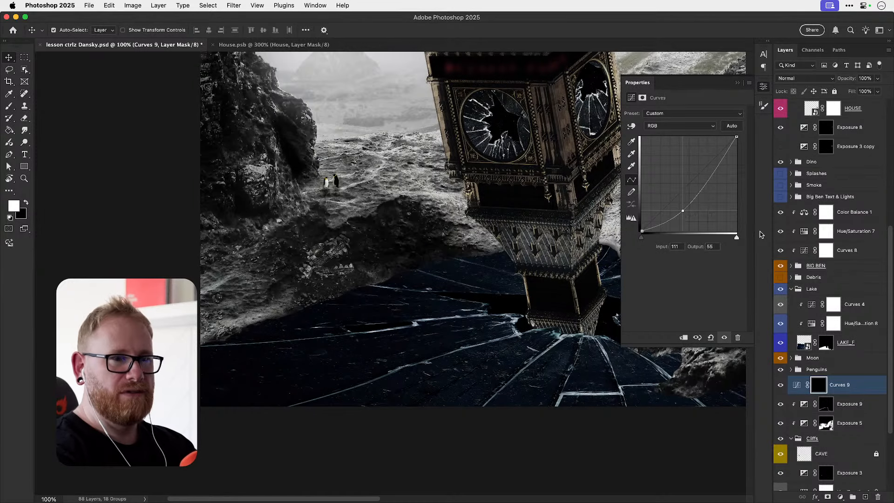
left_click(856, 395, "alt")
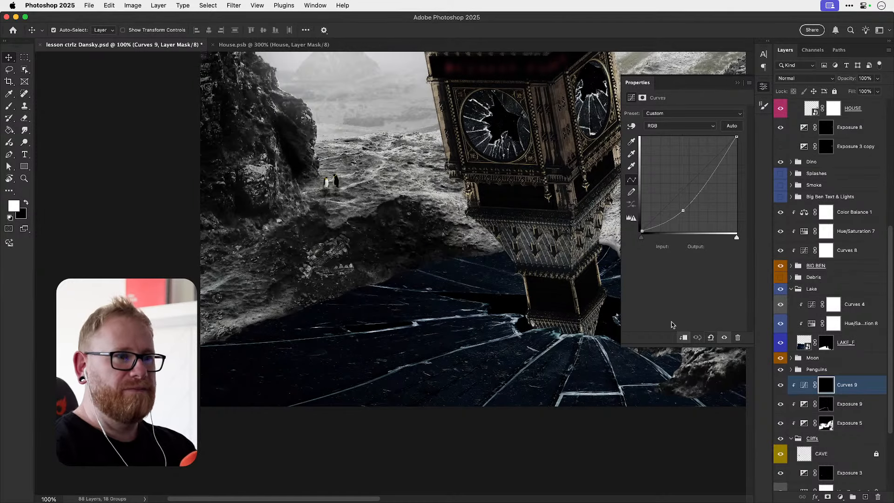
left_click(763, 87)
- Darken the fossil-bearing cliff above the lake by painting white on the Curves 9 mask with a 150 px brush at 10% flow
key("b")
scroll(261, 303, "right", 5)
scroll(261, 302, "up", 4)
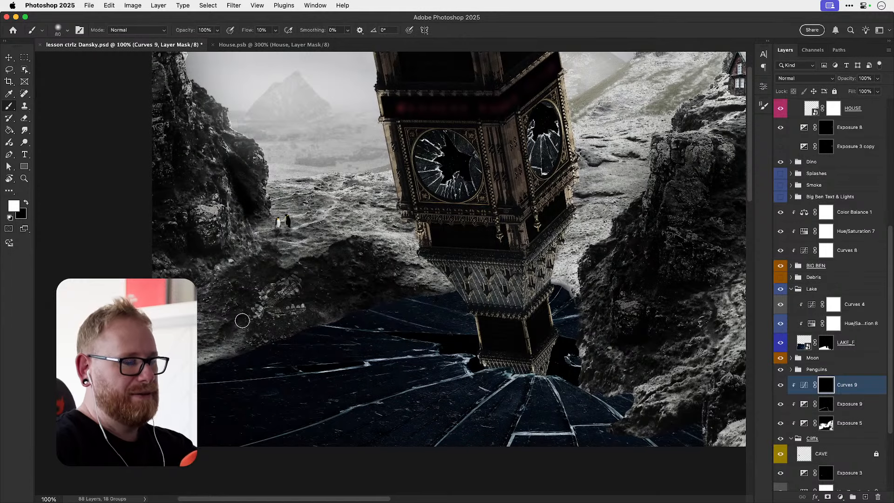
key("bracketright")
key("bracketright")
key("bracketright")
key("bracketright")
left_click_drag(357, 192, 356, 325)
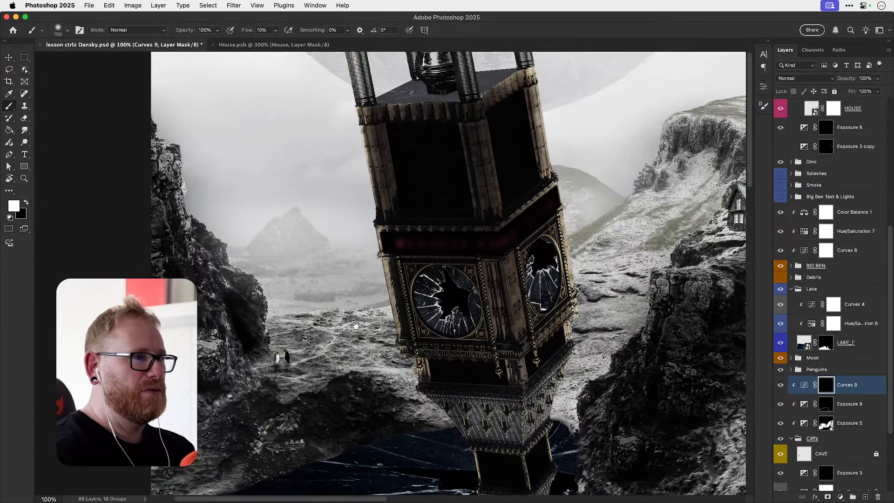
scroll(340, 116, "up", 5)
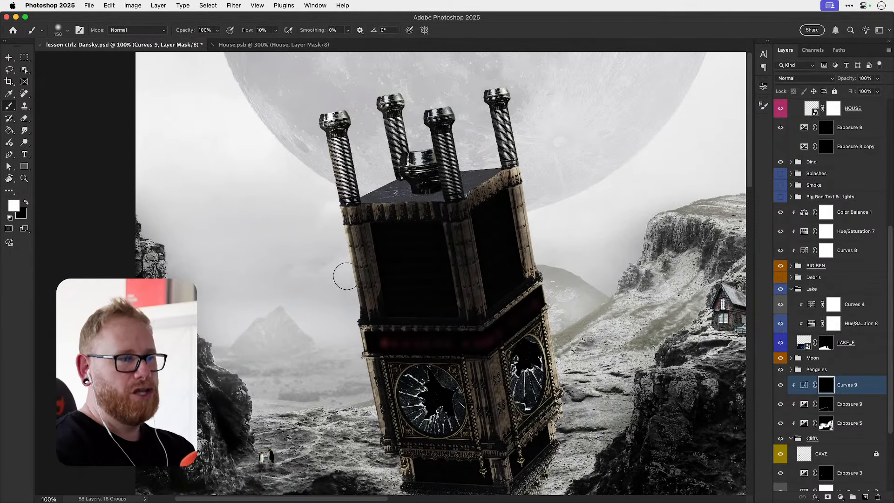
left_click_drag(331, 329, 341, 225)
left_click_drag(318, 324, 353, 225)
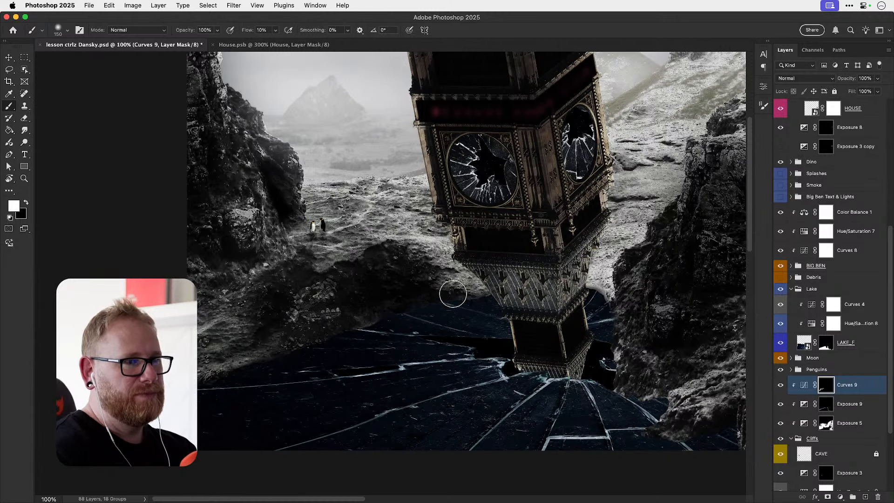
scroll(439, 286, "up", 1)
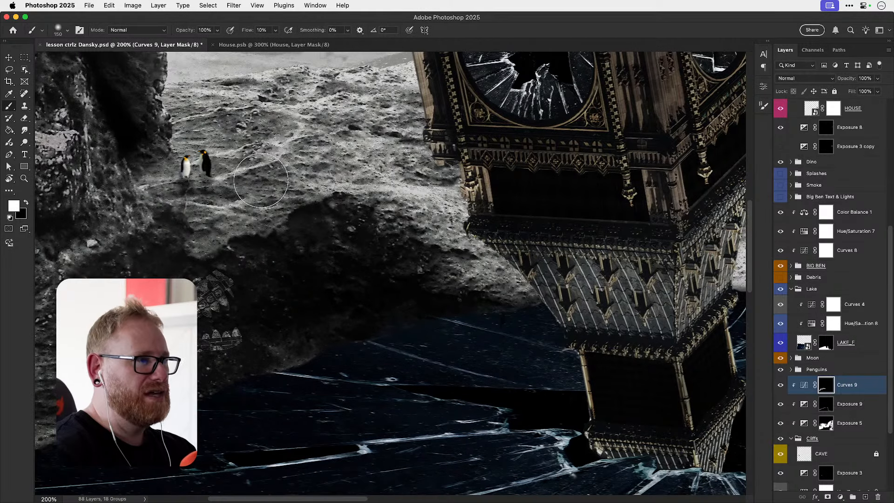
- Shade the right cliff's edge along the lake, beside the tower's base, painting on the Curves 9 mask with a 60 px brush
scroll(419, 303, "right", 10)
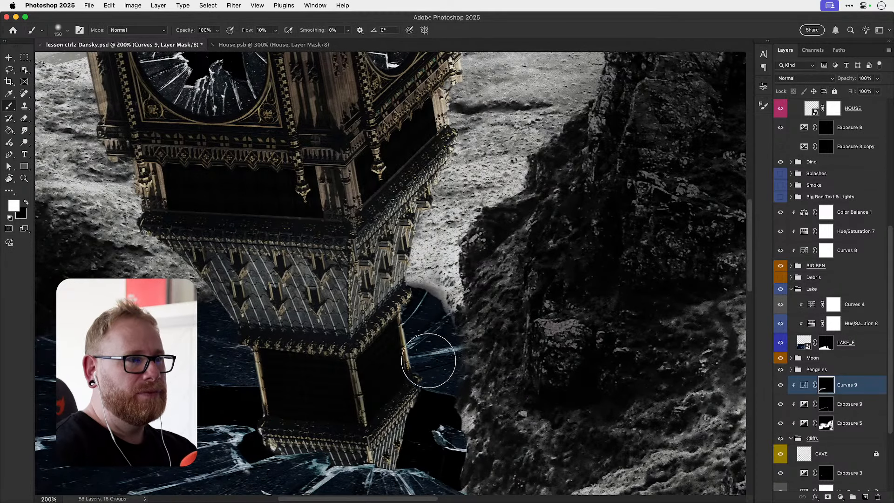
scroll(493, 396, "down", 5)
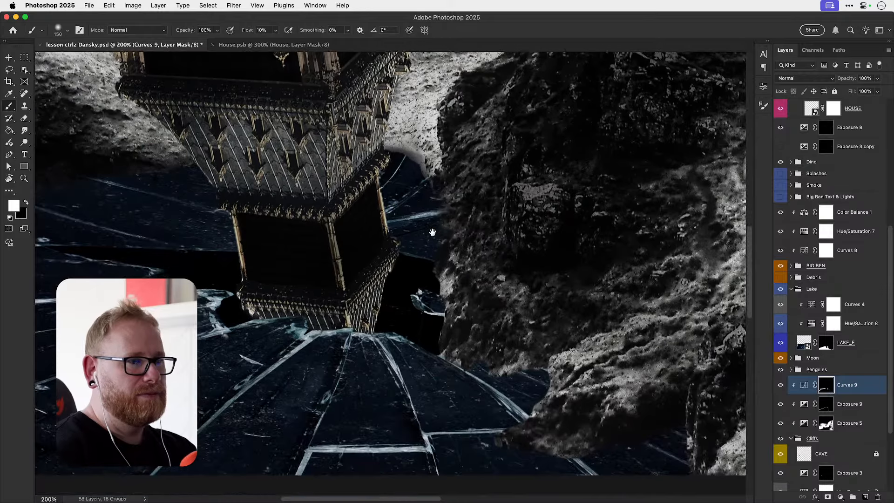
scroll(439, 250, "right", 3)
key("bracketleft")
key("bracketleft")
key("bracketleft")
key("bracketleft")
key("bracketleft")
key("bracketleft")
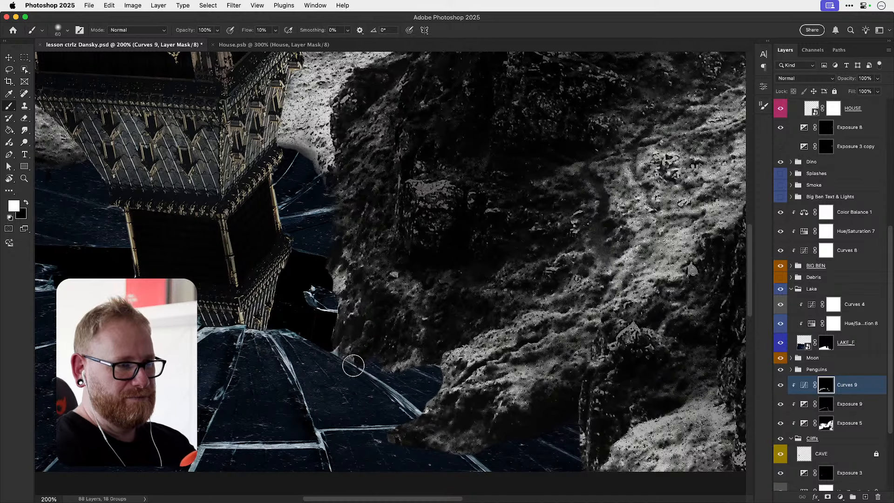
scroll(354, 354, "down", 5)
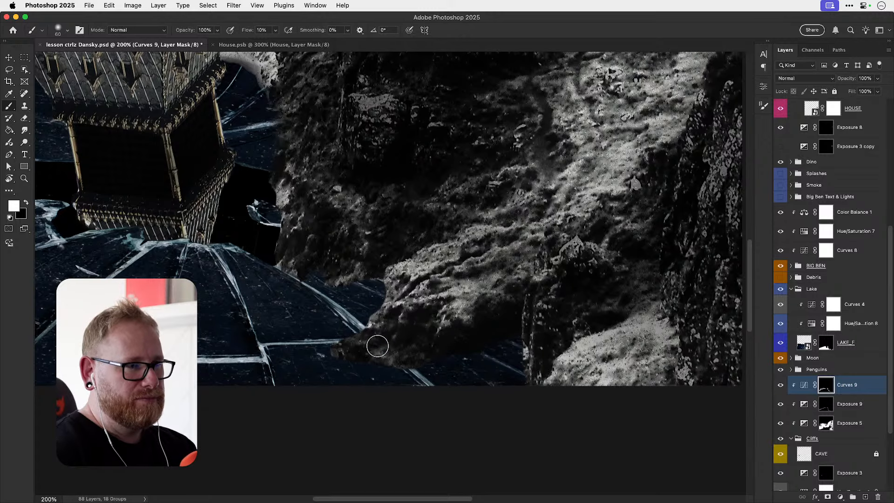
- Darken the pale rock mound in the image's lower-right corner on the Curves 9 mask, enlarging the brush to 150 px
scroll(466, 340, "right", 10)
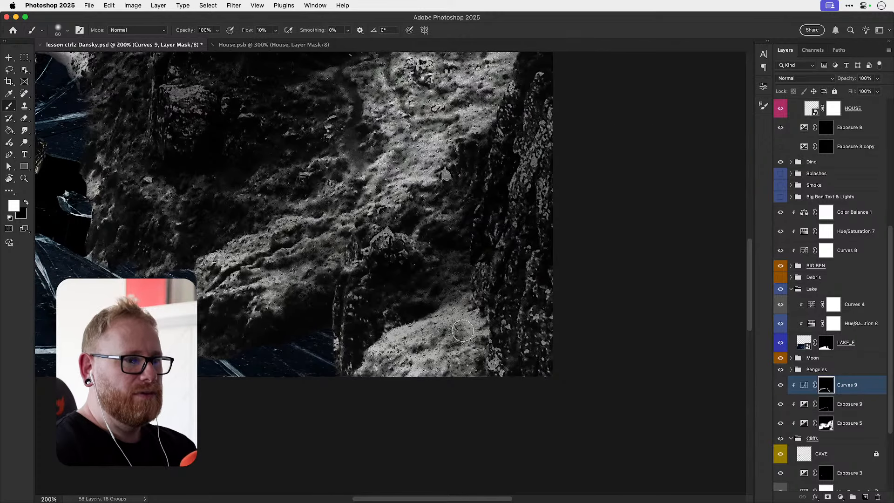
key("bracketright")
key("bracketright")
key("bracketright")
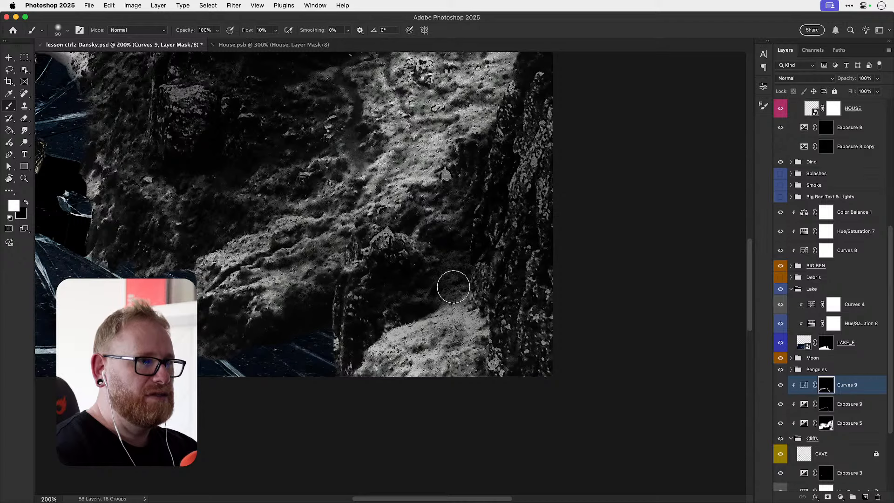
key("bracketright")
key("bracketright")
key("bracketright")
left_click_drag(375, 337, 451, 289)
key("bracketleft")
key("bracketleft")
key("bracketright")
key("bracketright")
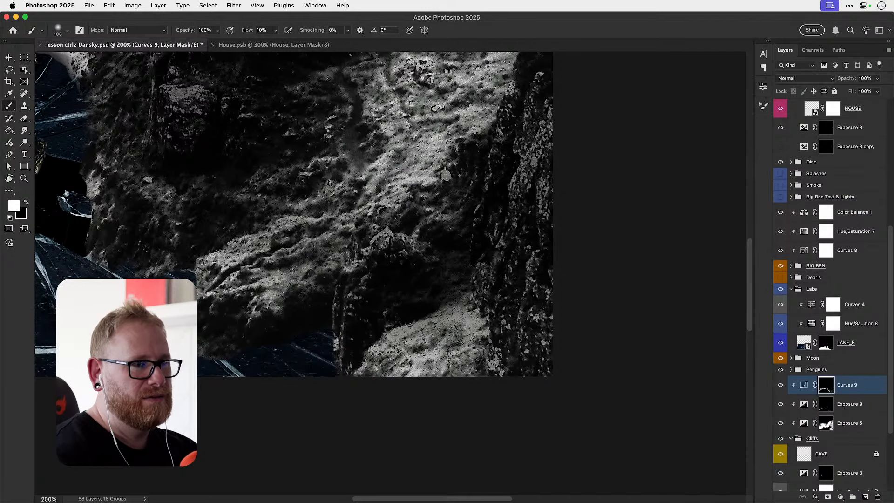
mouse_move(505, 371)
left_mouse_down()
mouse_move(396, 383)
mouse_move(418, 384)
mouse_move(511, 304)
mouse_move(481, 339)
left_mouse_up()
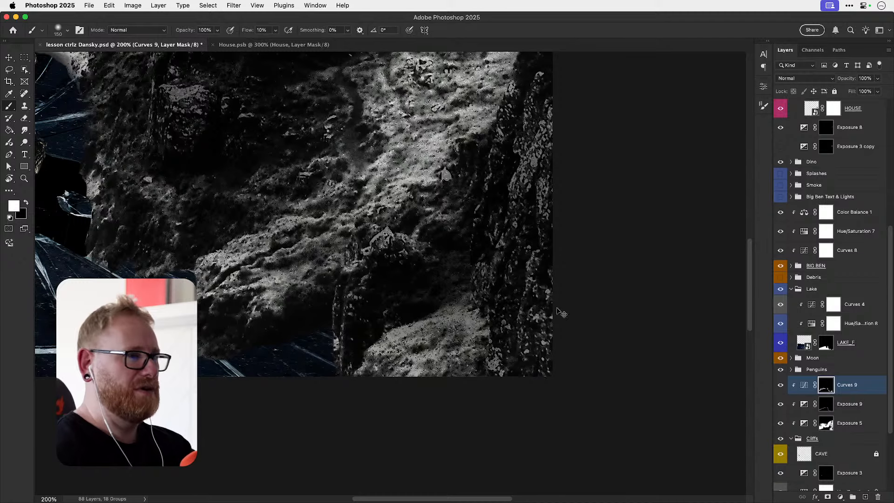
- Compare the cliffs and shoreline with and without the Curves 9 adjustment on both sides of the tower
key("super+minus")
left_click_drag(404, 302, 443, 335)
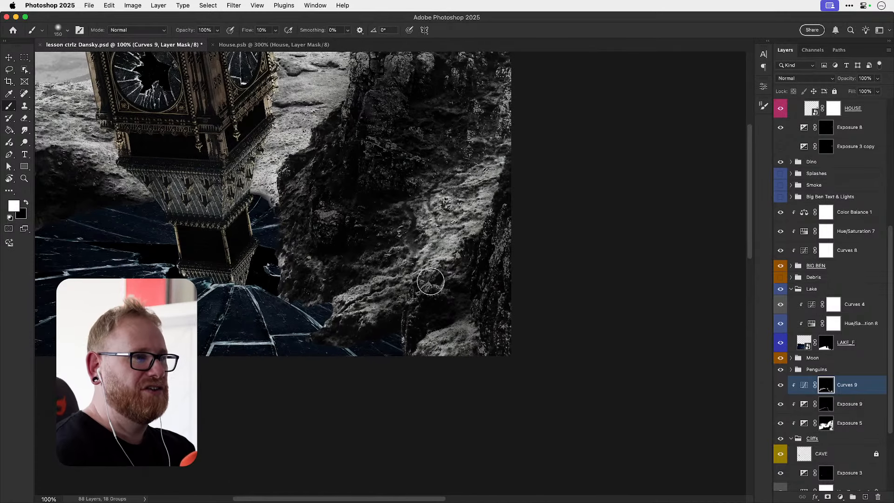
key("v")
left_click_drag(311, 330, 384, 347)
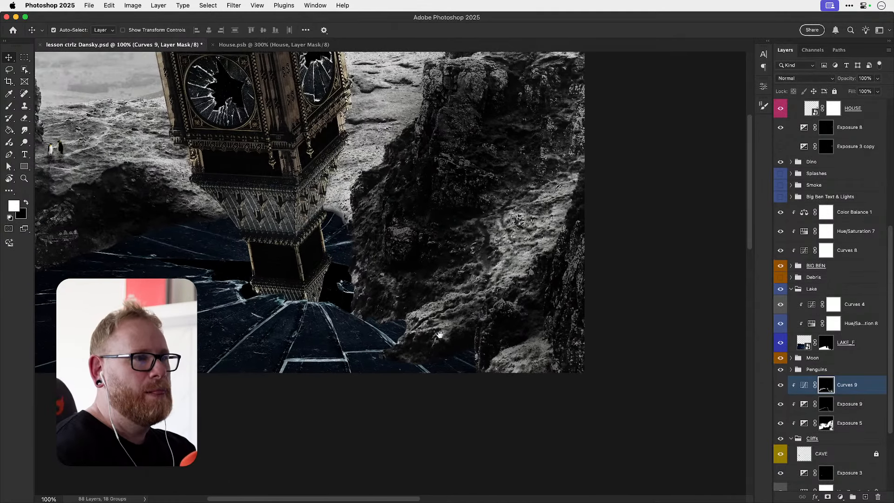
left_click(780, 385)
left_click(781, 385)
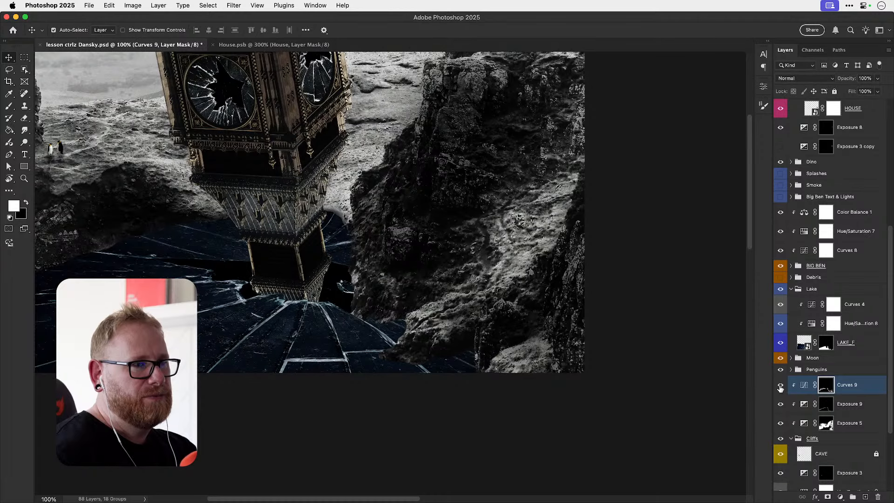
left_click_drag(429, 255, 616, 285)
left_click(780, 385)
left_click(782, 387)
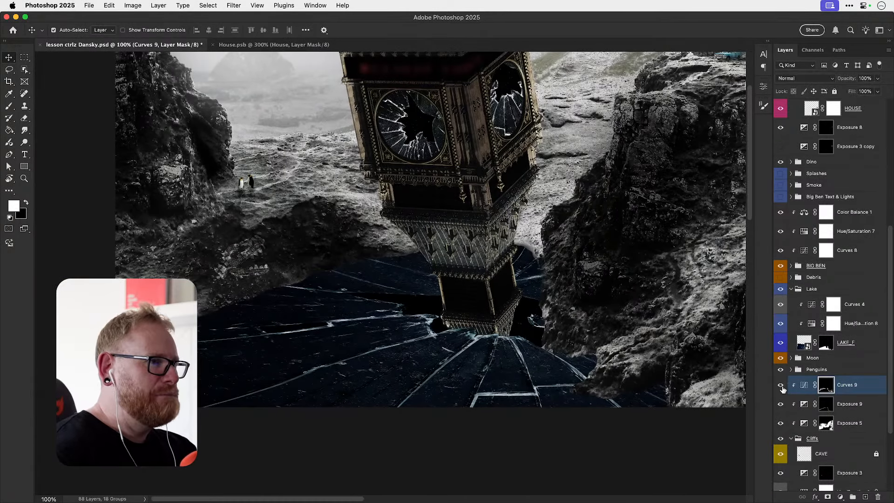
- Paint white on the Curves 9 mask over the left cliff face with a 150 px brush at 10% flow
key("b")
left_click_drag(289, 186, 365, 330)
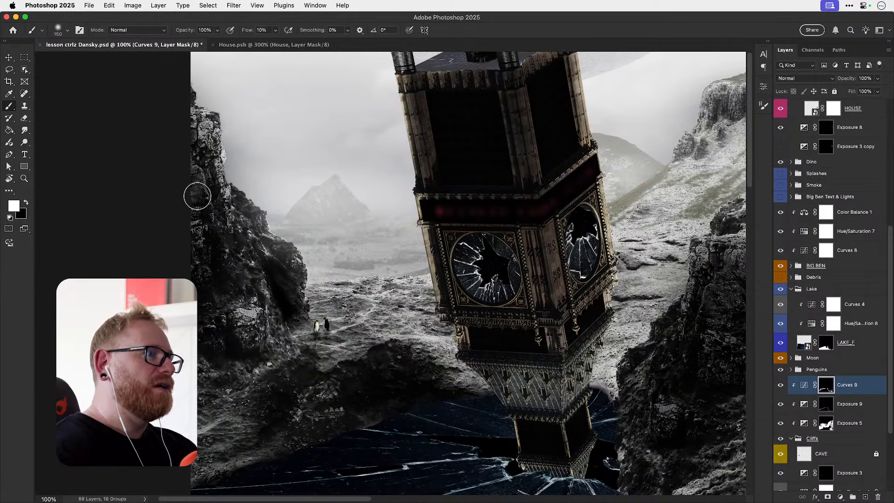
left_click_drag(215, 202, 216, 234)
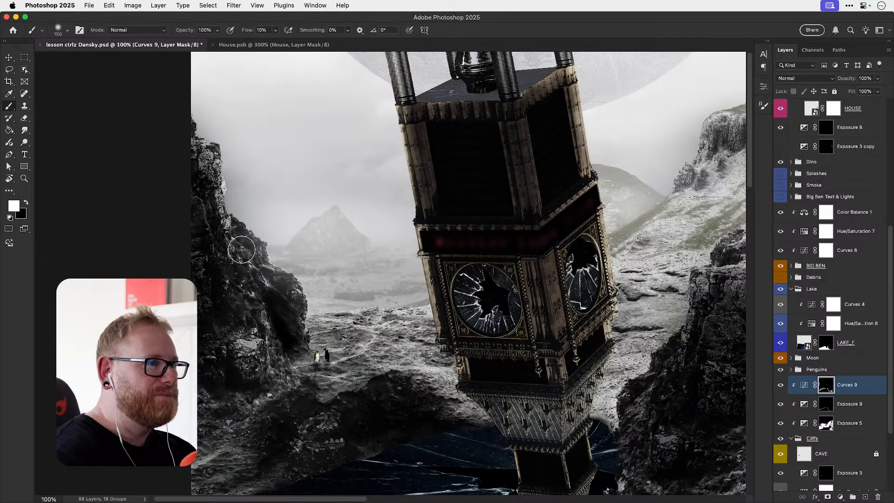
- Deepen the shadows on the left cliff's slope above the penguins on the Curves 9 mask with an 80 px brush at 22% flow
left_click(250, 251, "super")
key("bracketleft")
key("bracketleft")
key("bracketleft")
key("bracketleft")
key("bracketleft")
key("bracketleft")
key("bracketleft")
key("bracketleft")
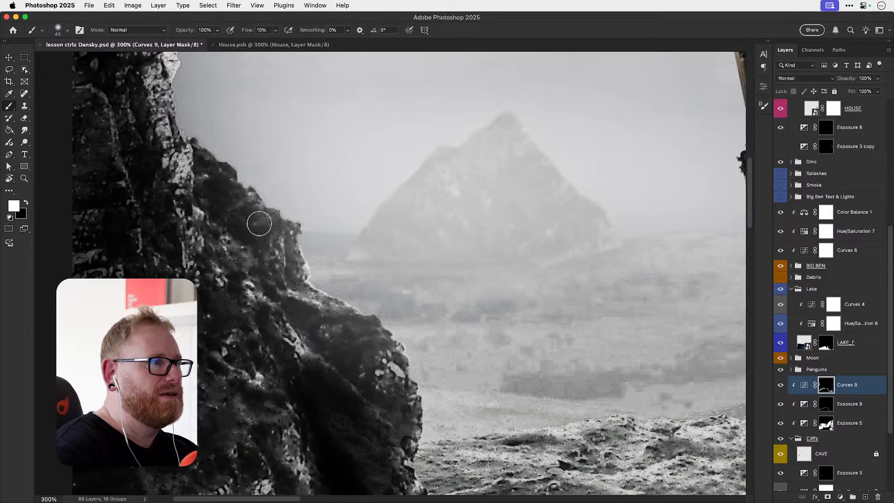
key("bracketright")
key("bracketright")
key("bracketright")
key("bracketright")
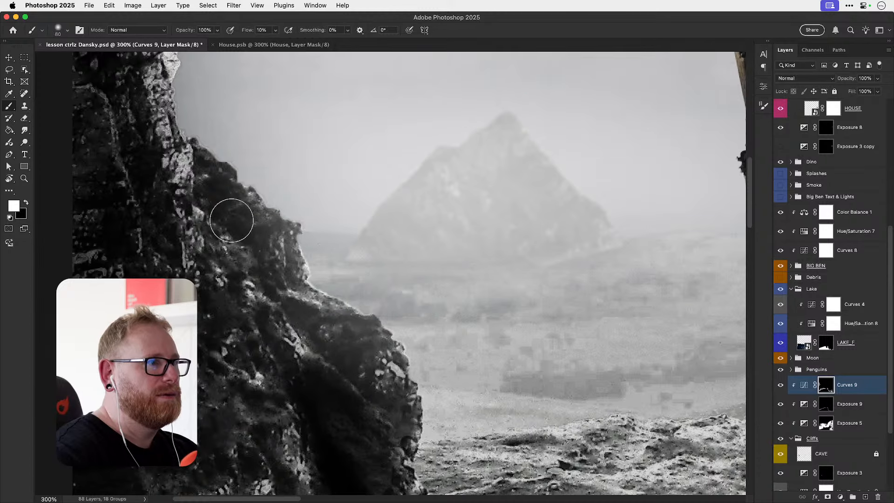
left_click(275, 30)
left_click_drag(277, 40, 283, 40)
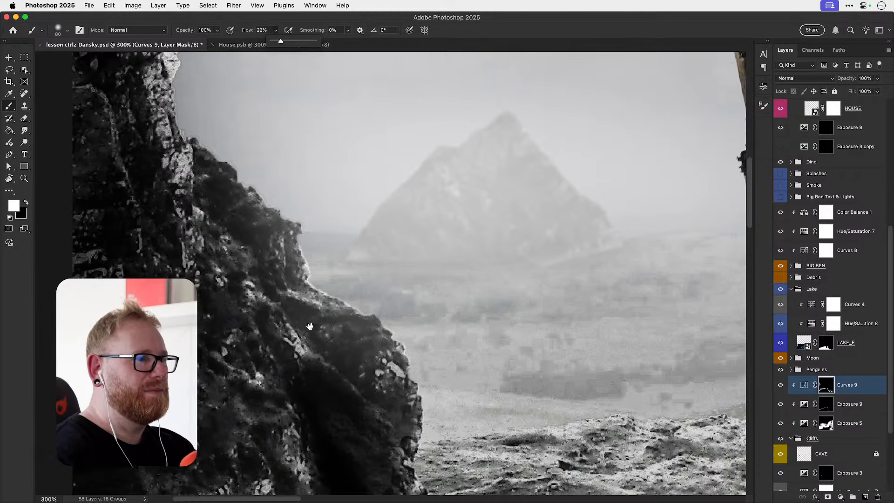
scroll(310, 327, "down", 2)
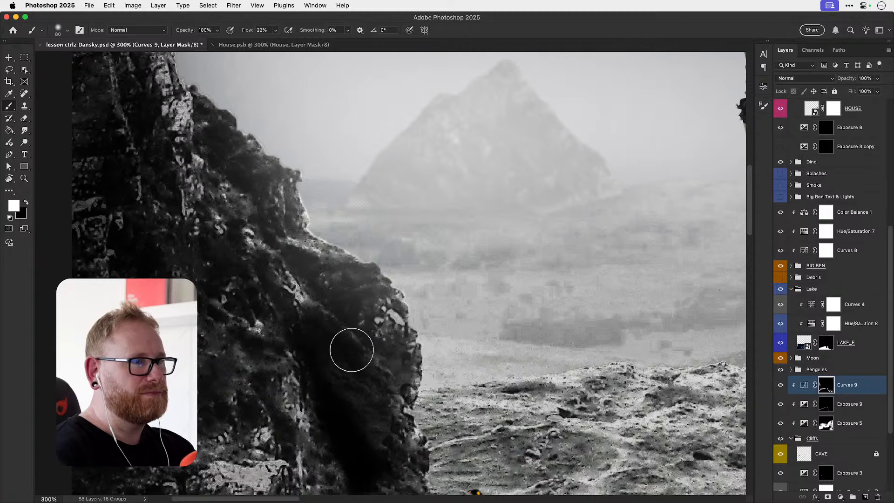
scroll(351, 351, "down", 3)
left_click_drag(277, 344, 363, 299)
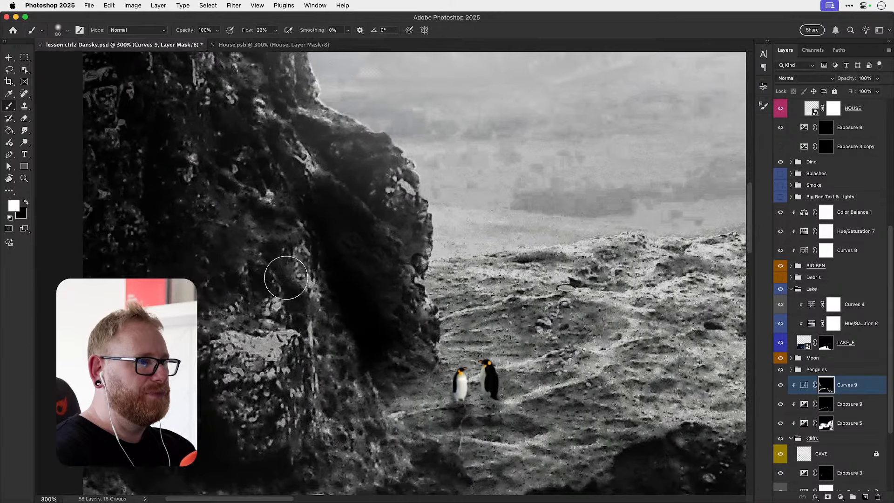
- Darken the broad lower face of the left cliff beside the penguins on the Curves 9 mask with a 200 px brush
key("super+minus")
key("super+minus")
key("bracketright")
key("bracketright")
key("bracketright")
key("bracketright")
key("bracketright")
key("bracketright")
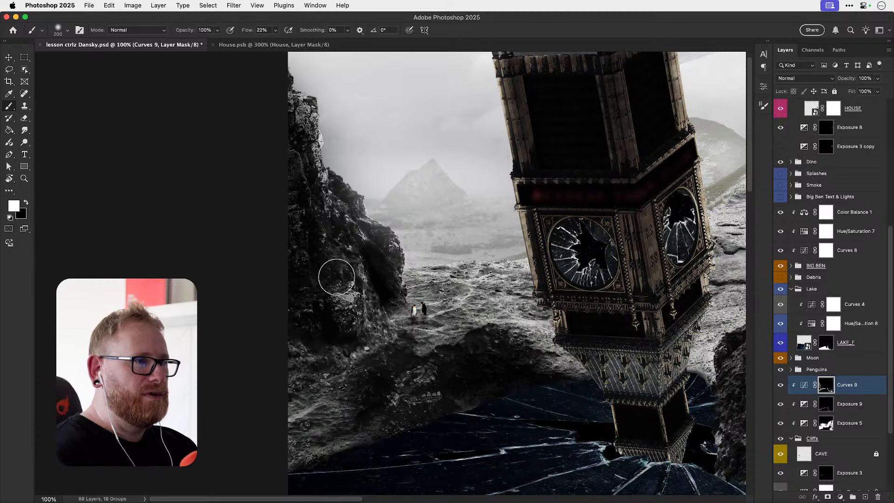
scroll(316, 333, "down", 2)
scroll(317, 332, "right", 3)
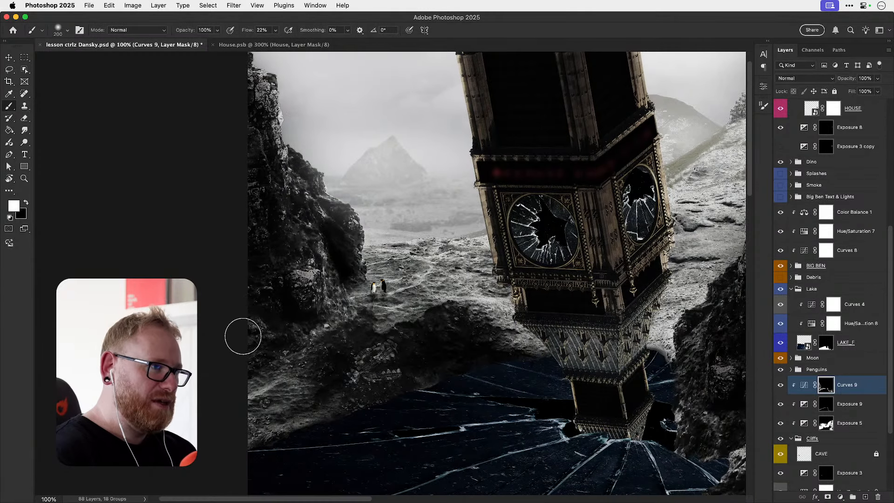
- Shade the left foreground rocks down to the lake on the Curves 9 mask with a 500 px brush at 22% flow
key("bracketright")
key("bracketright")
key("bracketright")
key("bracketright")
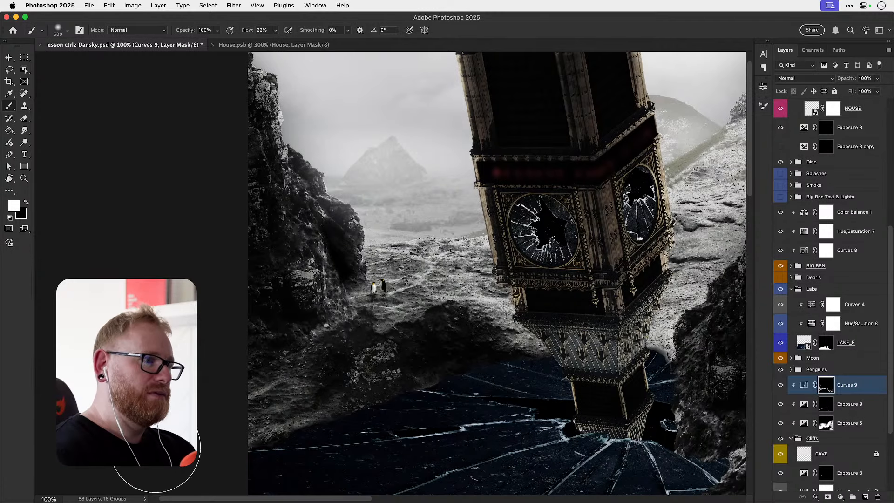
mouse_move(332, 388)
left_mouse_down()
mouse_move(247, 418)
mouse_move(195, 405)
left_mouse_up()
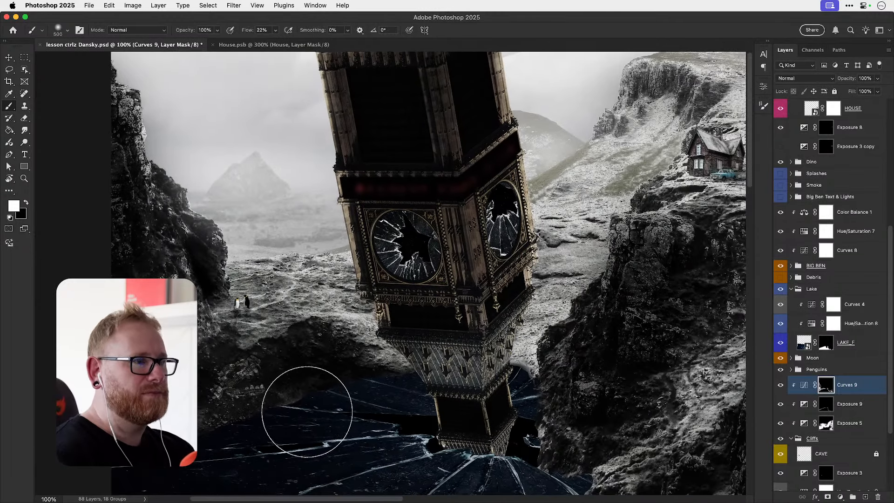
left_click_drag(220, 461, 327, 406)
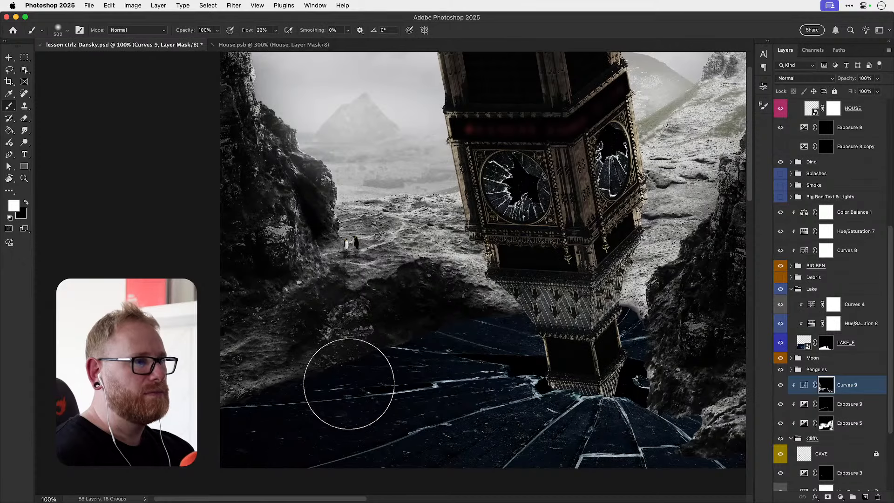
- Finish shading the left foreground rocks at the lake's edge on the Curves 9 mask with the 500 px brush at 22% flow
left_click_drag(375, 365, 276, 395)
key("x")
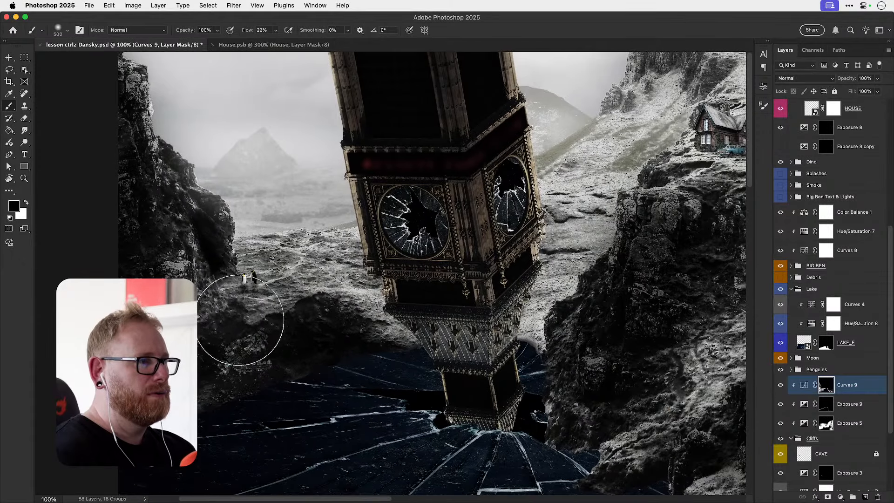
mouse_move(415, 214)
left_mouse_down()
mouse_move(387, 236)
mouse_move(411, 319)
left_mouse_up()
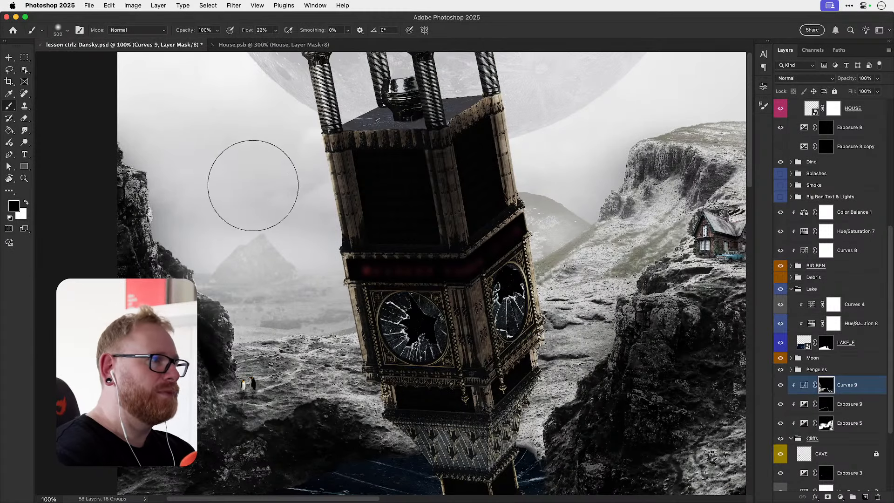
key("v")
key("super+0")
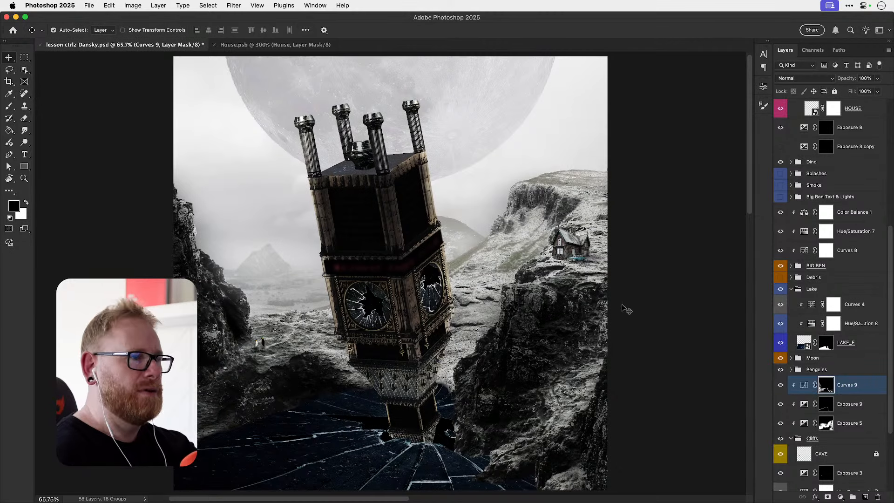
- Compare the composite with the Curves 9, Exposure 9 and Exposure 5 cliff adjustments hidden and shown
left_click(780, 392)
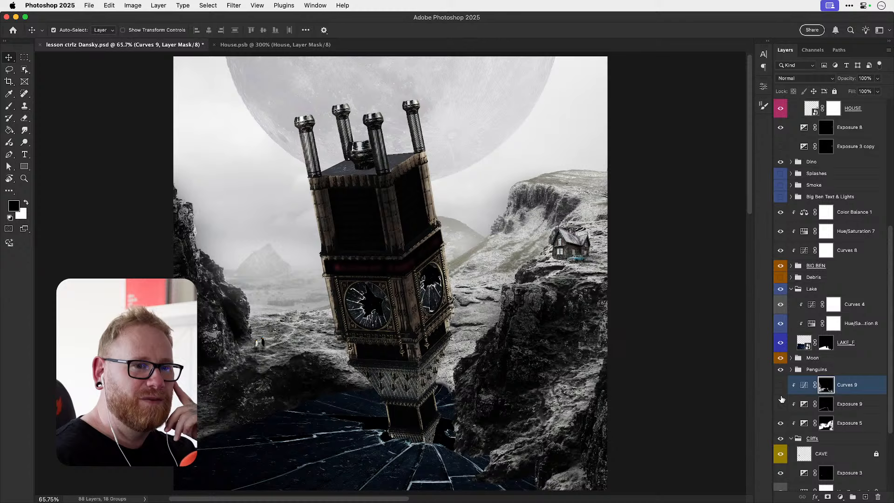
left_click(781, 422)
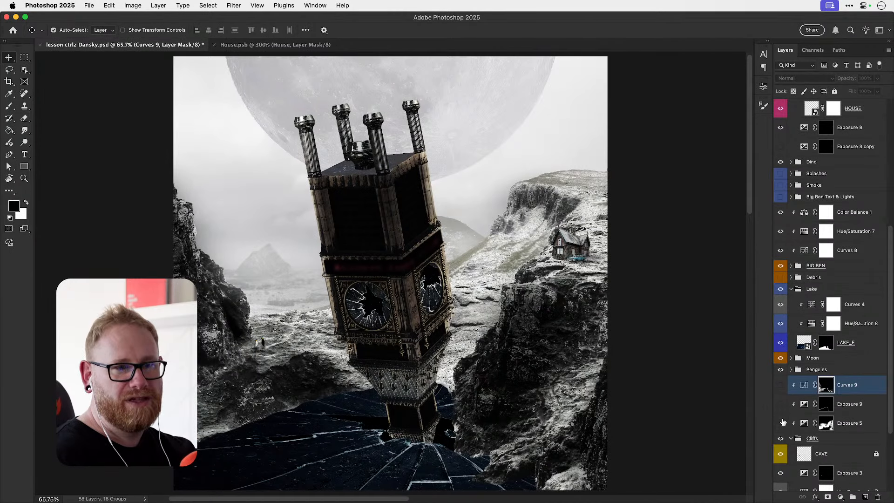
left_click_drag(782, 423, 782, 386)
left_click(781, 386)
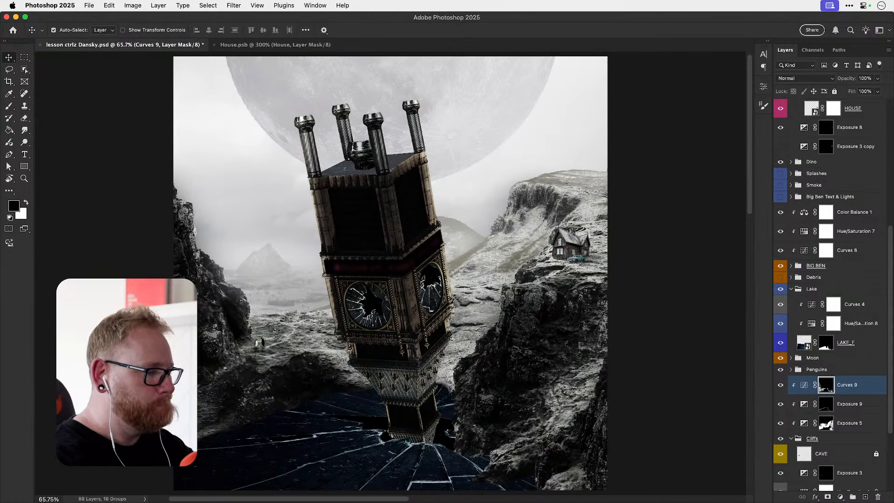
key("super+Tab")
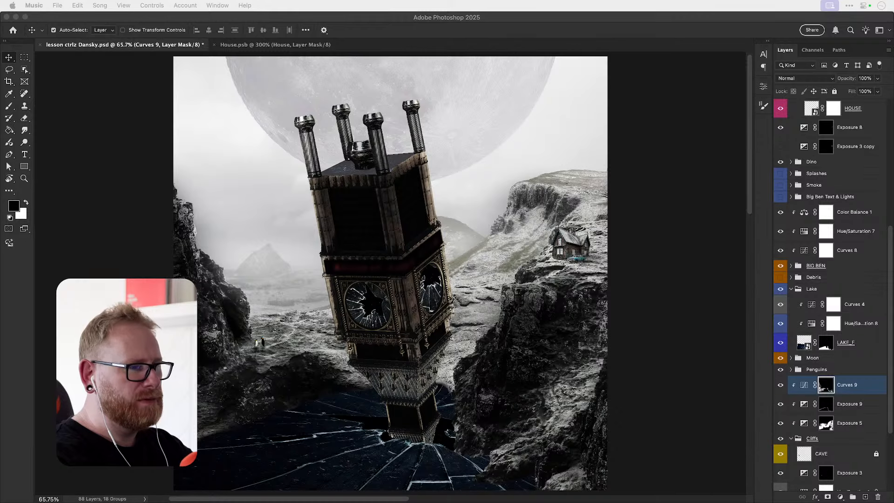
left_click(638, 281)
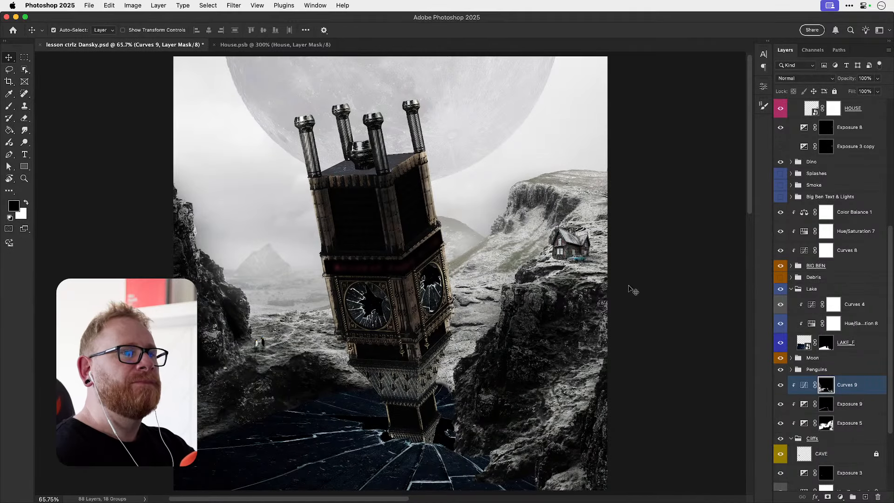
- Add an Exposure adjustment clipped to the BIG BEN group with exposure -1.09 and gamma correction 0.77
left_click_drag(391, 312, 386, 323)
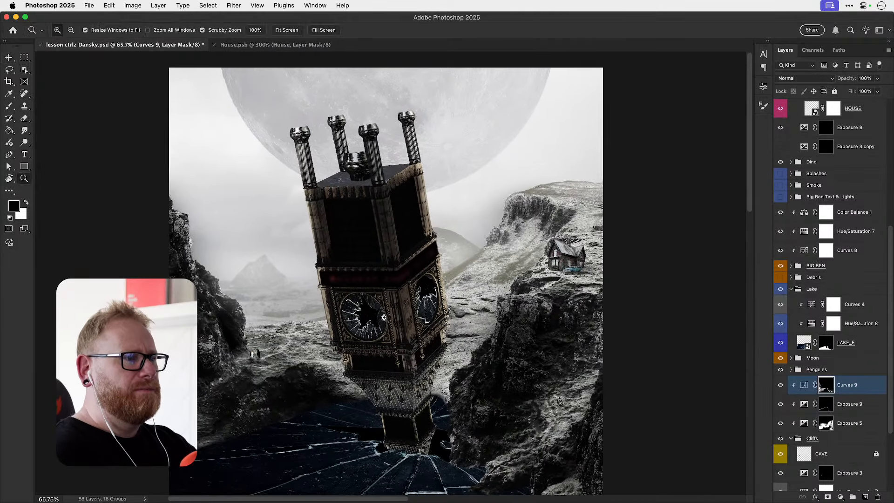
left_click(385, 319, "super")
left_click(386, 317, "super")
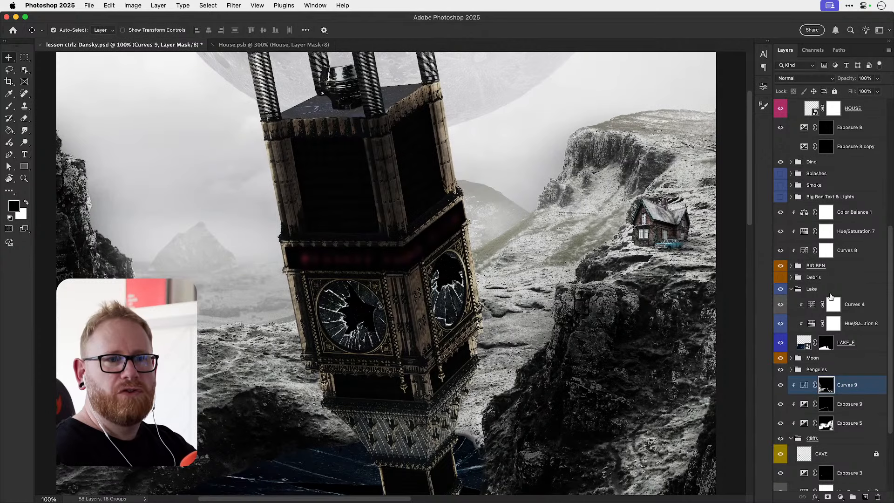
left_click(833, 266)
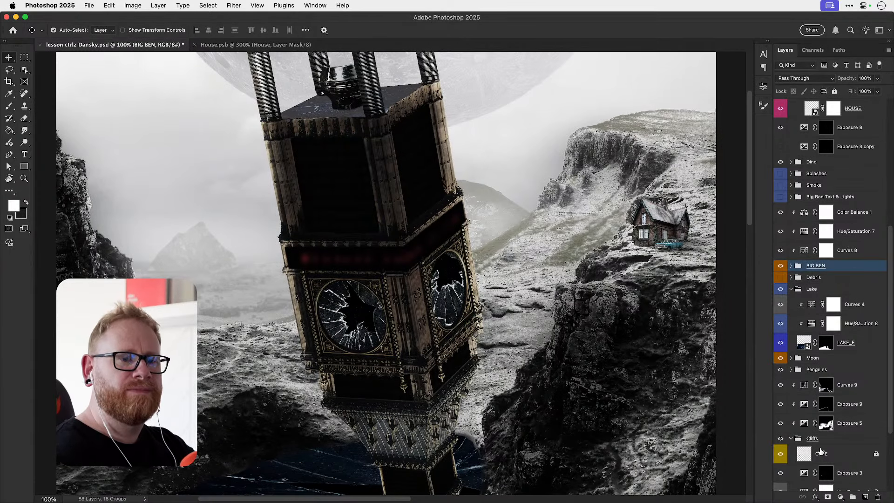
left_click(840, 496)
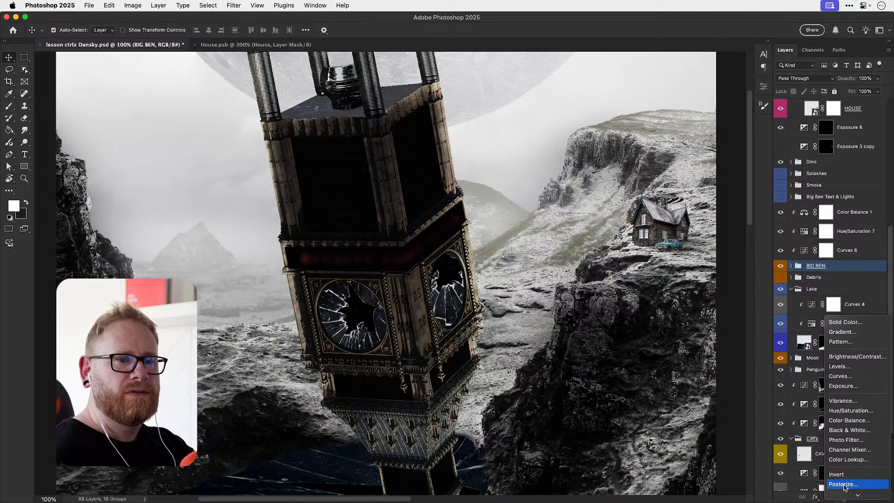
left_click(843, 386)
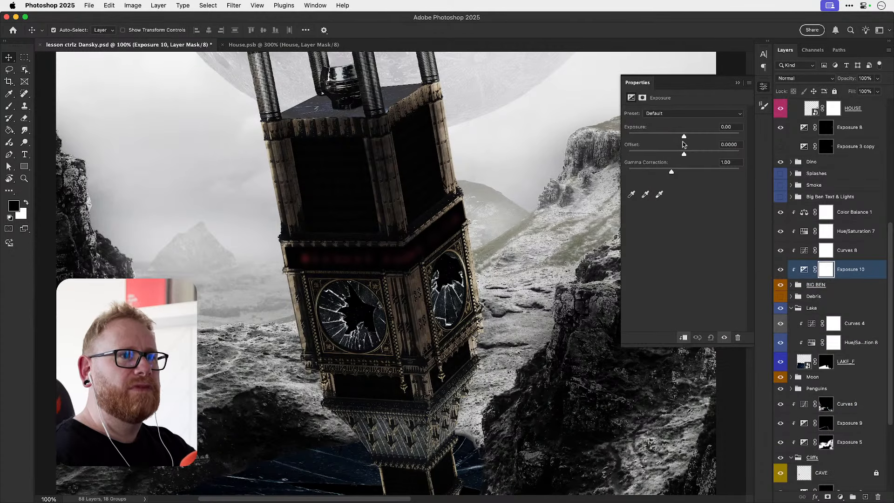
left_click_drag(684, 136, 678, 137)
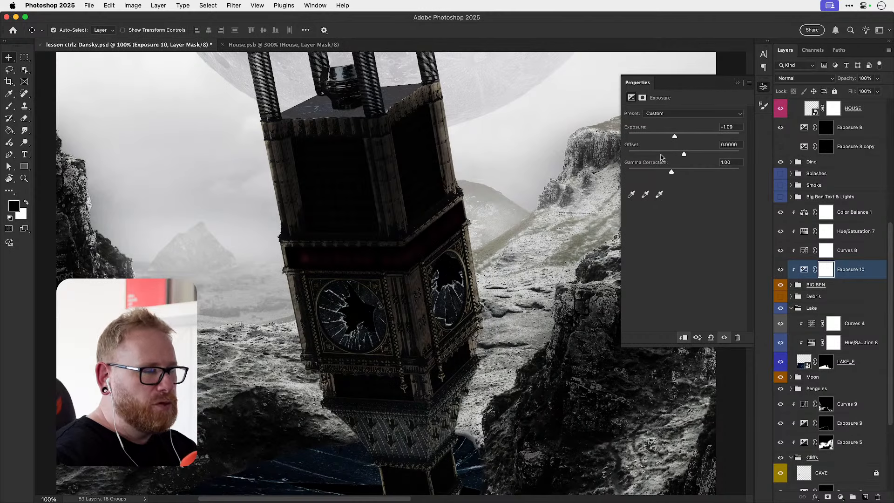
key("super+minus")
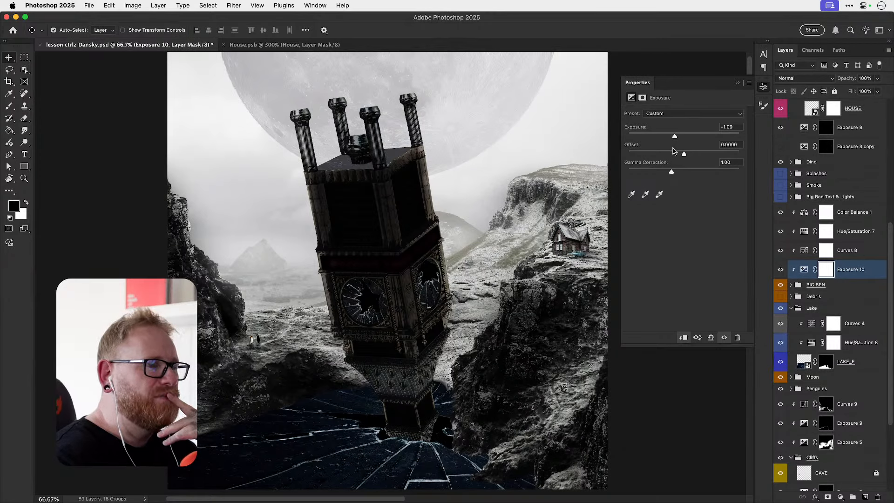
left_click_drag(671, 172, 701, 173)
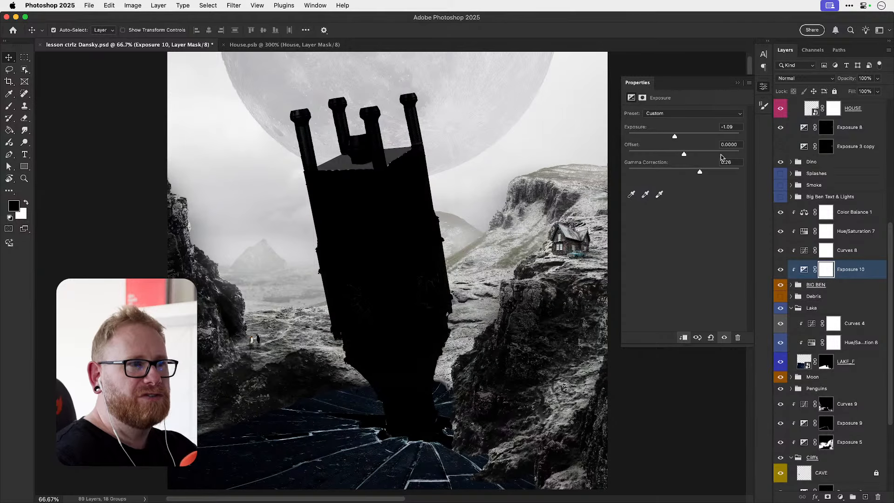
key("super+z")
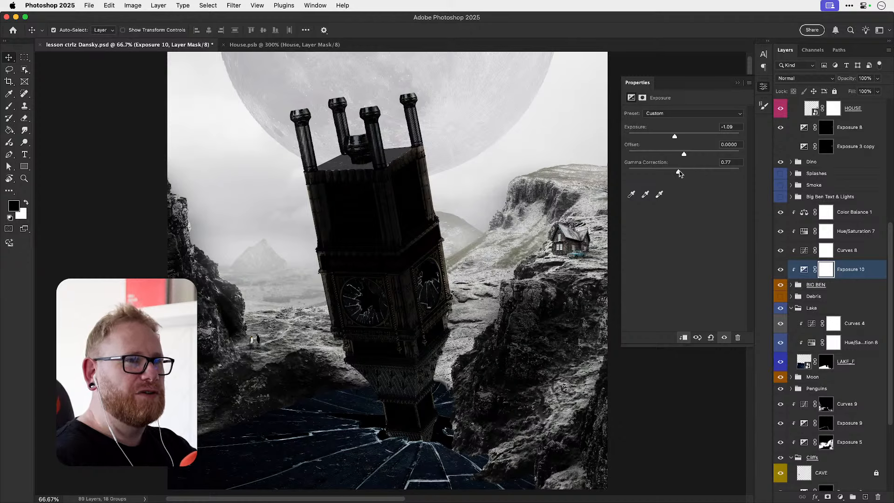
- Check the tower's tones in grayscale by temporarily showing the Hue/Saturation 6 layer
scroll(833, 156, "up", 5)
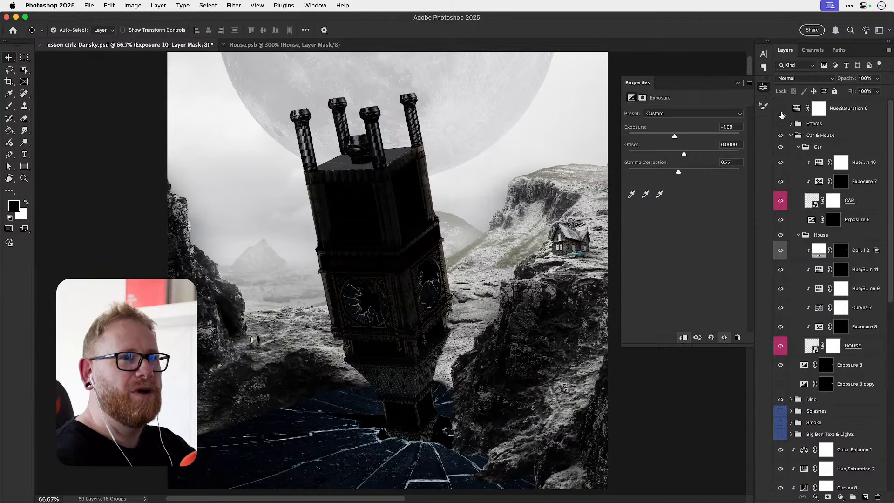
left_click(780, 109)
left_click(781, 109)
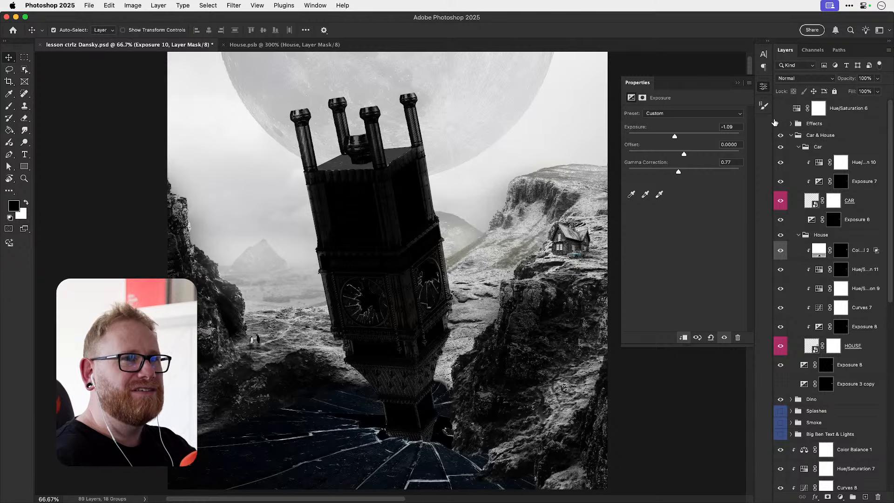
scroll(822, 228, "down", 5)
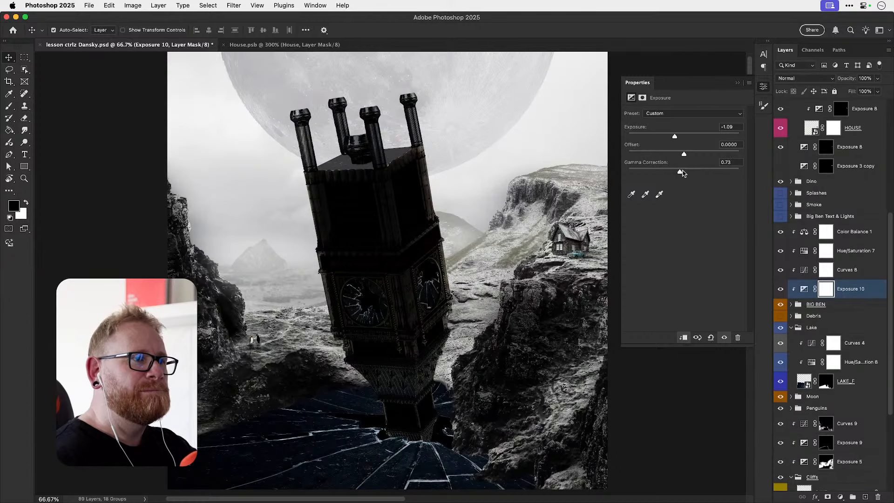
- Adjust Exposure 10 to exposure -1.48 and gamma correction 0.76, and invert its mask to black
left_click_drag(682, 173, 678, 173)
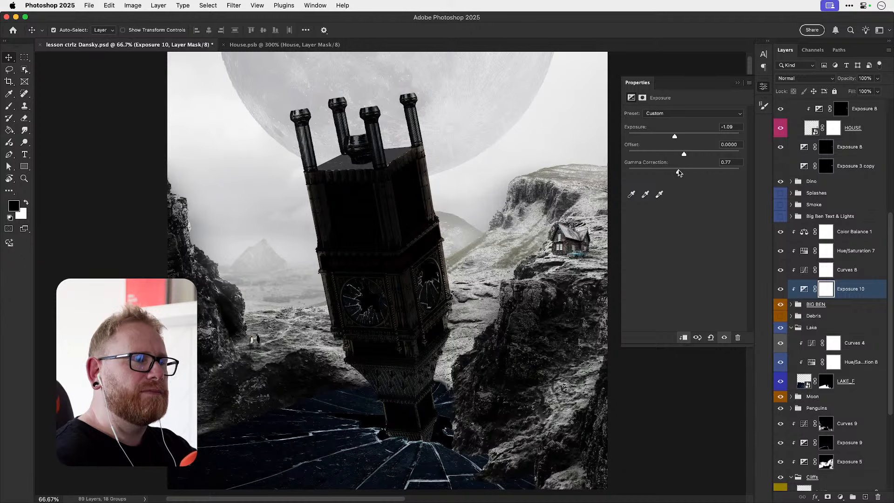
left_click_drag(671, 135, 669, 135)
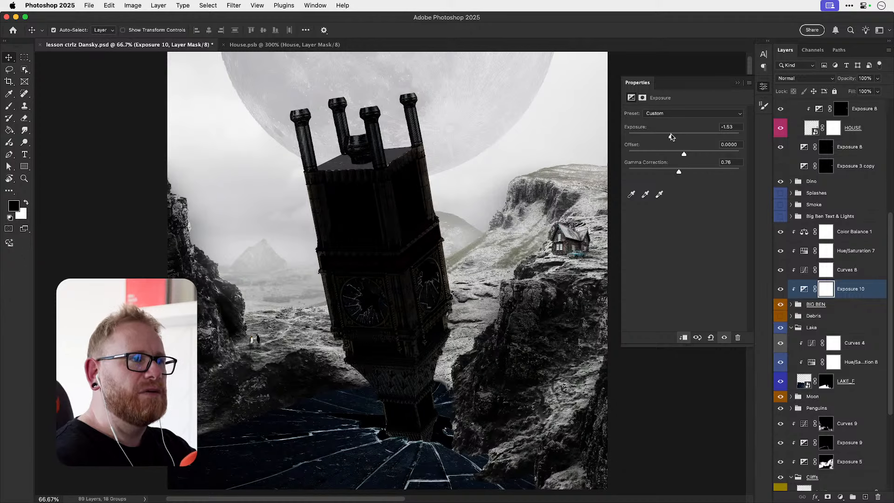
key("super+i")
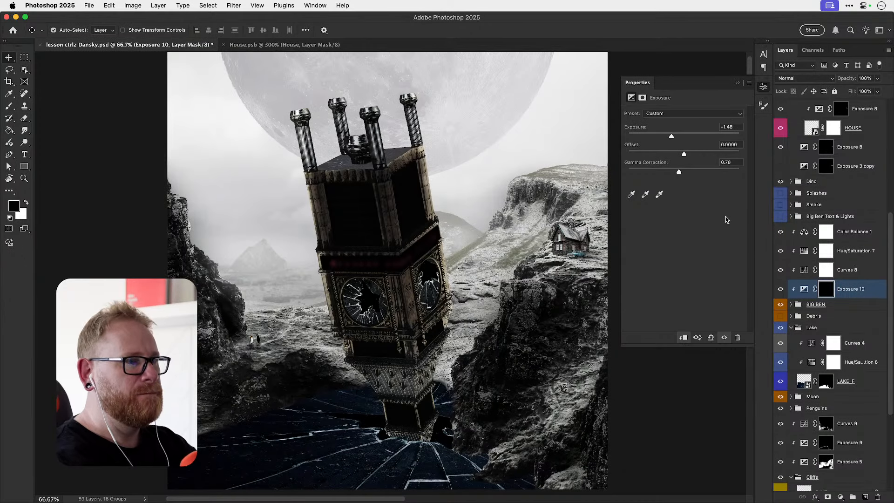
- Paint white on the Exposure 10 mask over the central metal pot on the tower's roof with a small brush at 10% flow
key("b")
key("x")
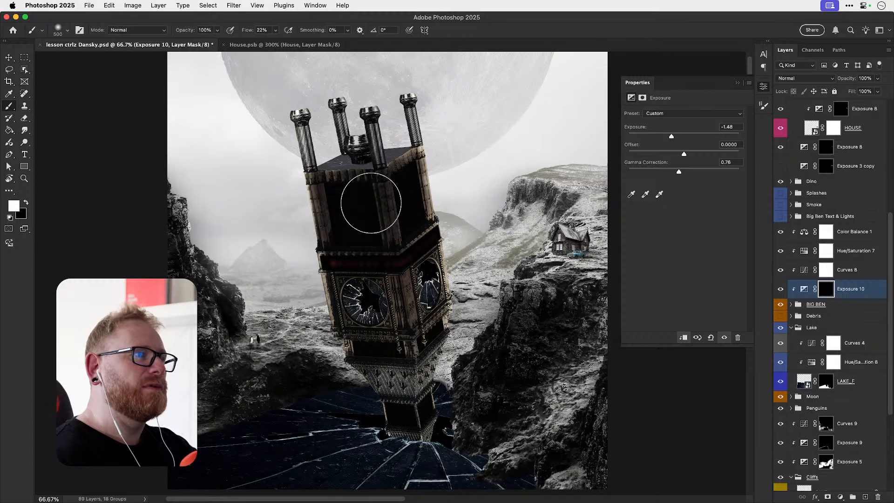
key("z")
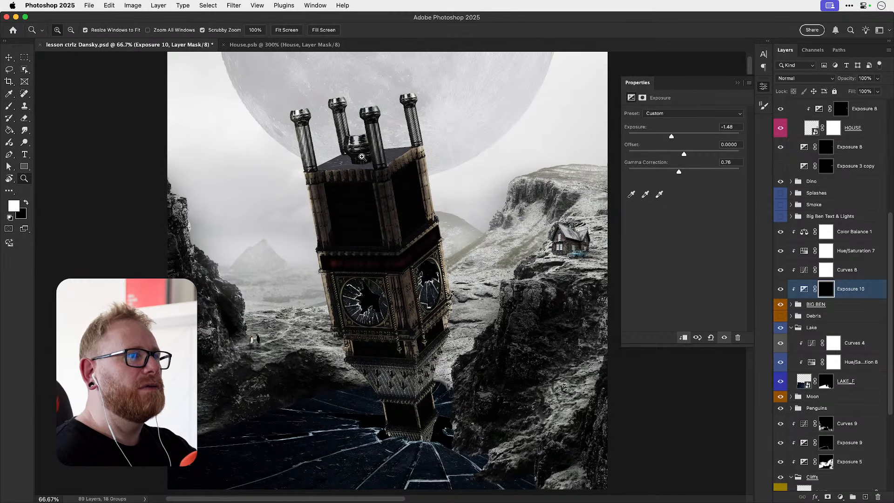
left_click(360, 149)
left_click(361, 148)
scroll(354, 173, "up", 5)
key("b")
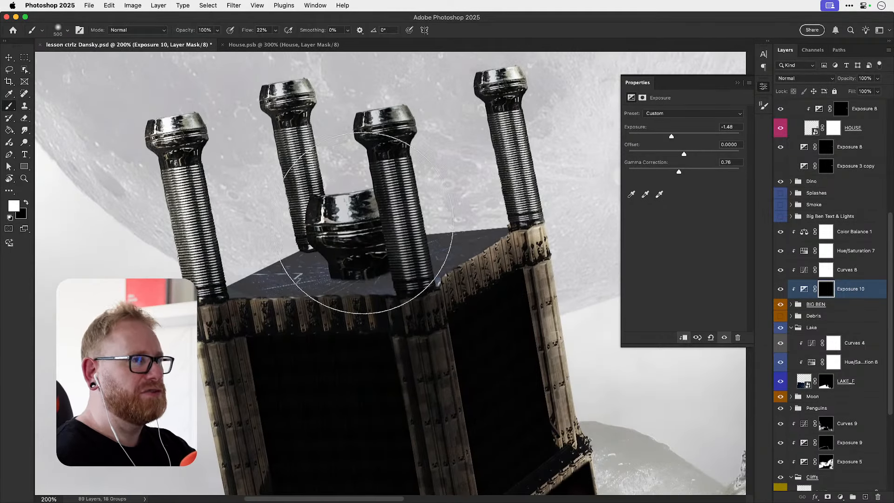
key("bracketleft")
key("bracketleft")
key("bracketleft")
key("bracketleft")
key("bracketleft")
key("bracketleft")
key("bracketleft")
key("bracketleft")
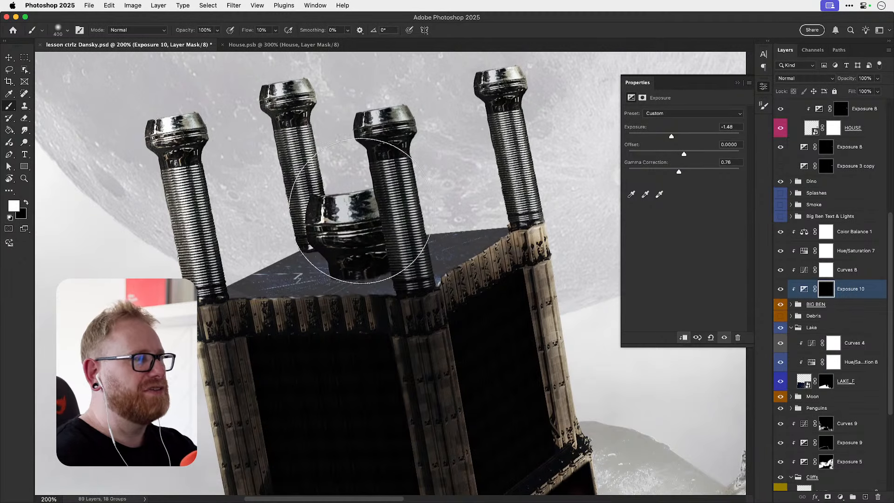
key("bracketleft")
key("bracketleft")
key("bracketleft")
key("bracketleft")
key("bracketleft")
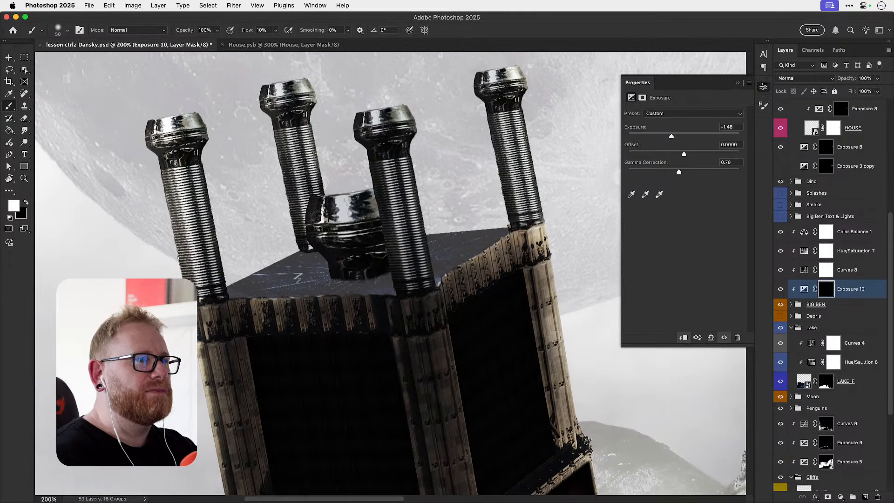
mouse_move(344, 218)
left_mouse_down()
mouse_move(325, 217)
mouse_move(380, 222)
left_mouse_up()
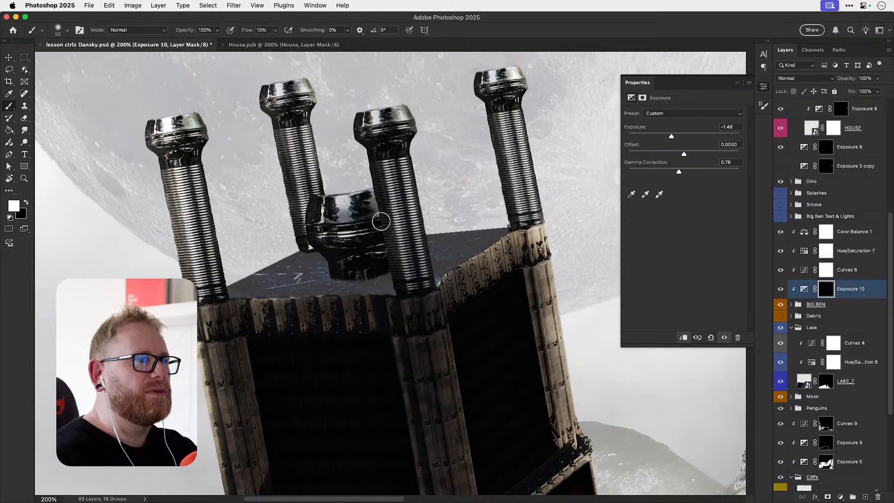
- Raise the brush flow to 100% and darken the shaft of the tower's leftmost column on the Exposure 10 mask
scroll(355, 239, "up", 2)
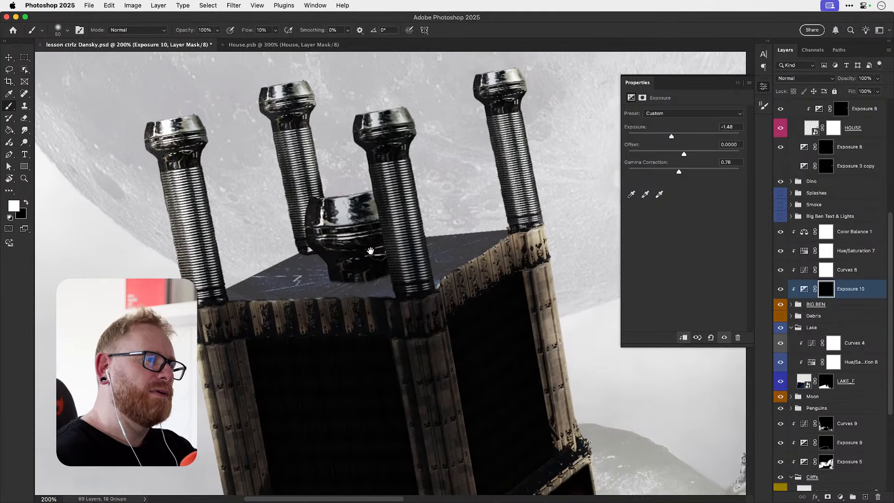
key("v")
key("b")
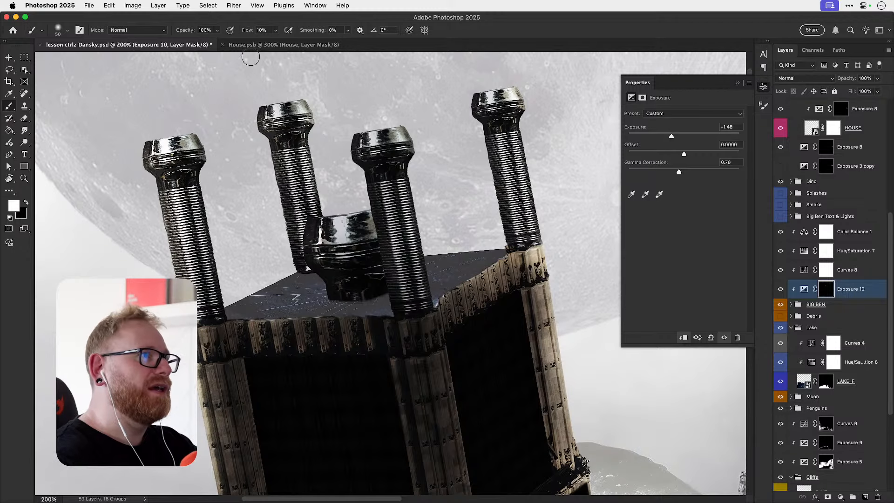
left_click(275, 31)
left_click_drag(288, 42, 320, 46)
left_click_drag(178, 183, 201, 303)
key("super+z")
mouse_move(181, 182)
left_mouse_down()
mouse_move(198, 296)
mouse_move(189, 263)
mouse_move(193, 255)
mouse_move(202, 295)
mouse_move(197, 249)
left_mouse_up()
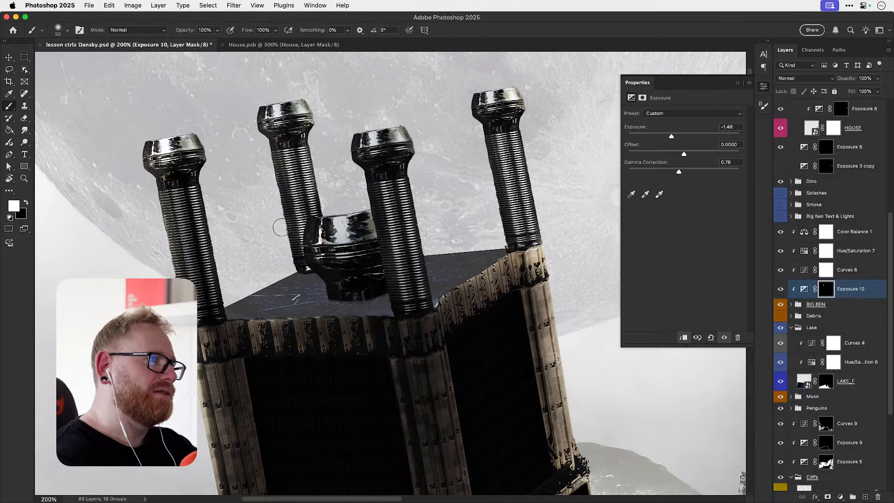
- Paint white on the Exposure 10 mask over the shafts of the tower's rear-left and front columns
mouse_move(288, 145)
left_mouse_down()
mouse_move(315, 276)
mouse_move(304, 165)
mouse_move(296, 192)
mouse_move(262, 156)
mouse_move(286, 253)
mouse_move(311, 251)
left_mouse_up()
key("x")
key("x")
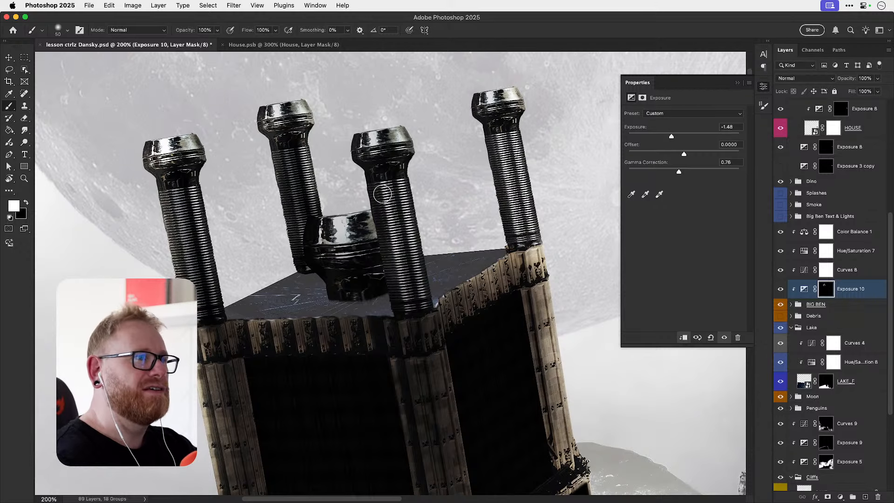
mouse_move(383, 194)
left_mouse_down()
mouse_move(395, 214)
mouse_move(386, 204)
mouse_move(415, 325)
mouse_move(394, 194)
left_mouse_up()
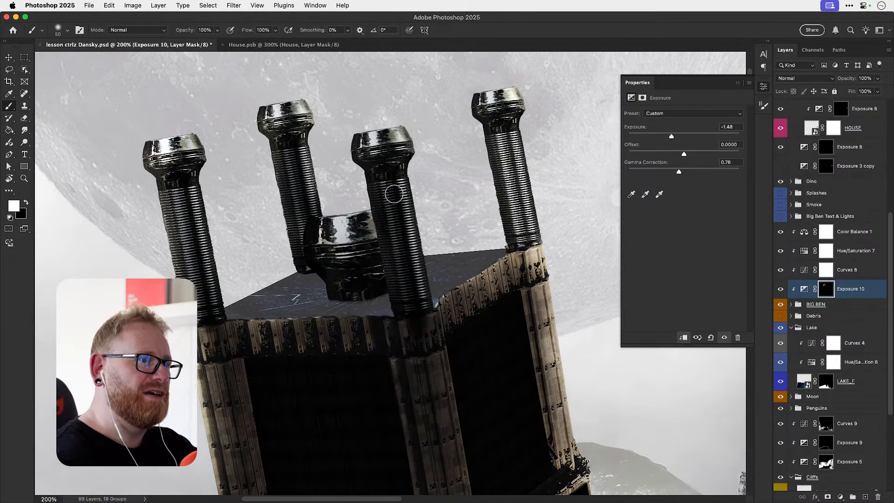
key("x")
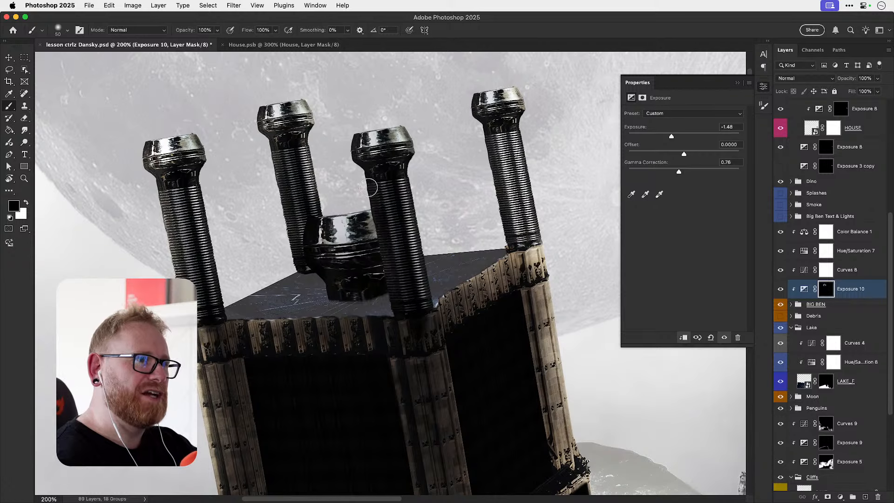
- Darken the shaft of the tower's rightmost column on the Exposure 10 mask, undoing and repainting the strokes
scroll(387, 168, "right", 5)
key("x")
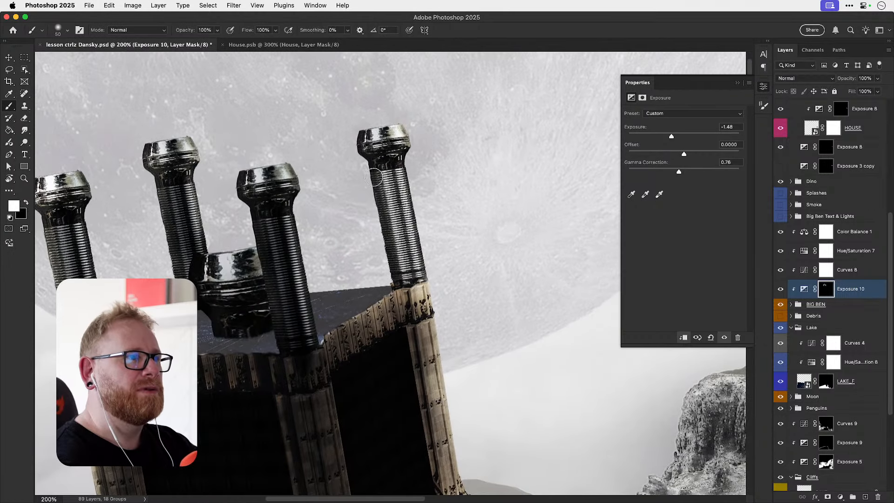
left_click_drag(387, 165, 410, 284)
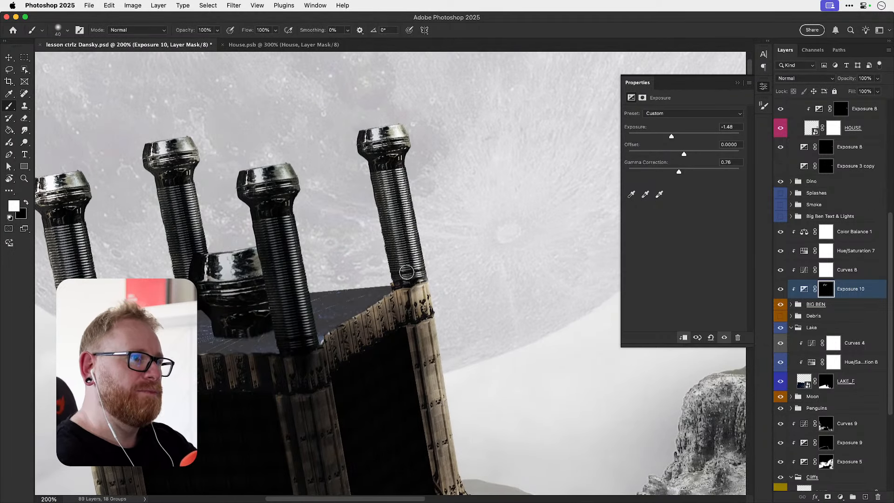
left_click_drag(389, 172, 414, 302)
key("super+z")
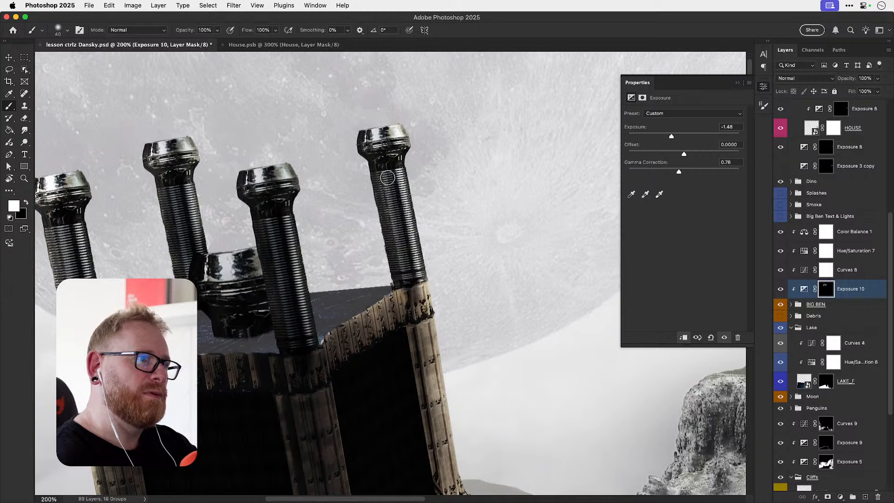
key("super+z")
left_click_drag(387, 168, 410, 282)
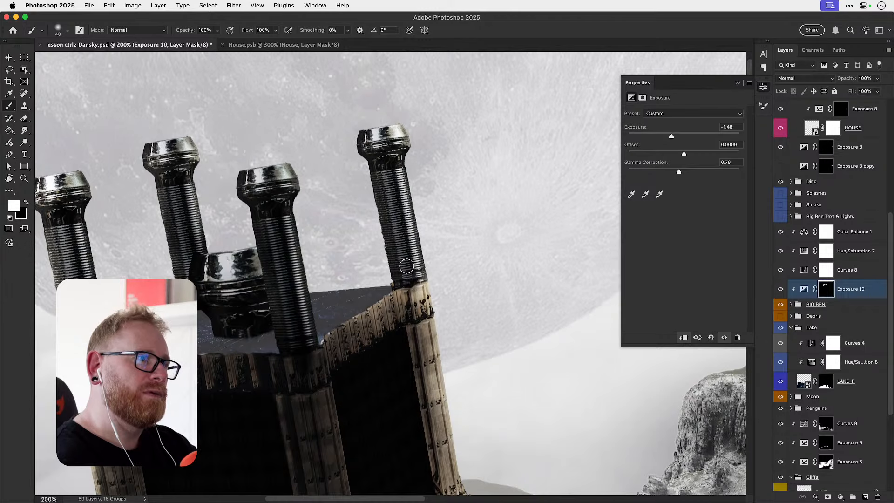
key("x")
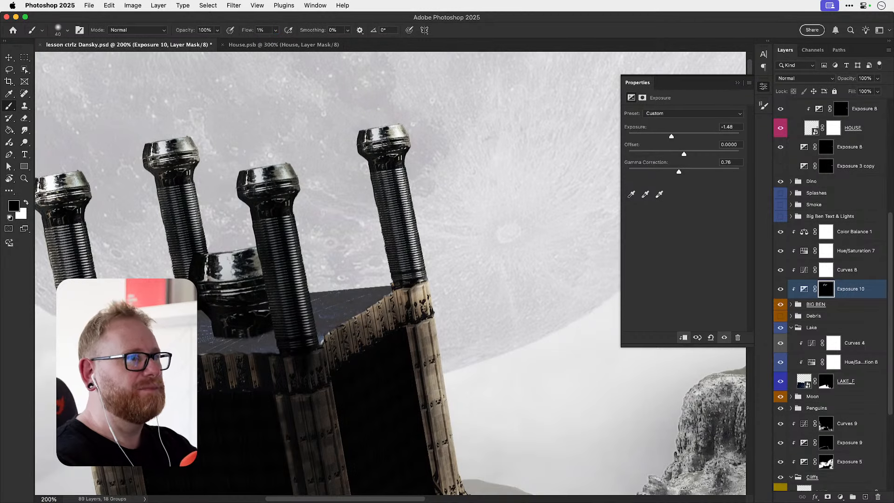
- Set the brush flow to 20% and paint white on the Exposure 10 mask over the four column tops
scroll(181, 193, "left", 5)
key("x")
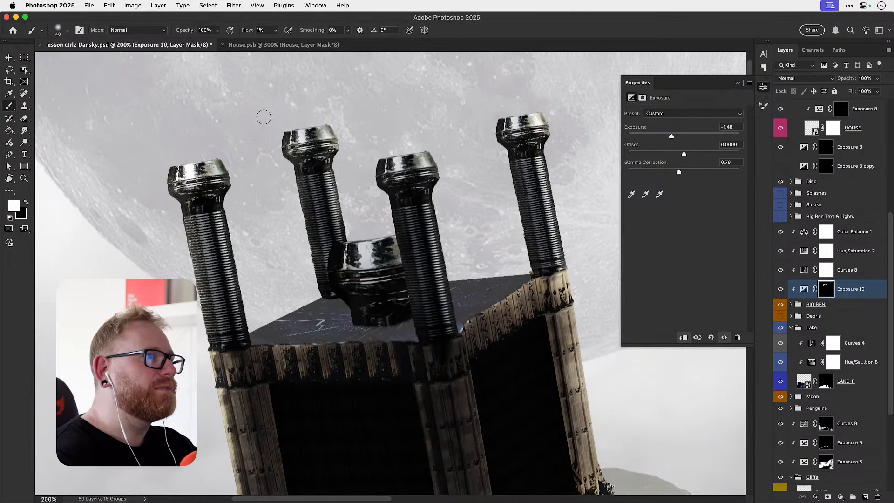
mouse_move(173, 190)
left_mouse_down()
mouse_move(217, 182)
mouse_move(191, 187)
left_mouse_up()
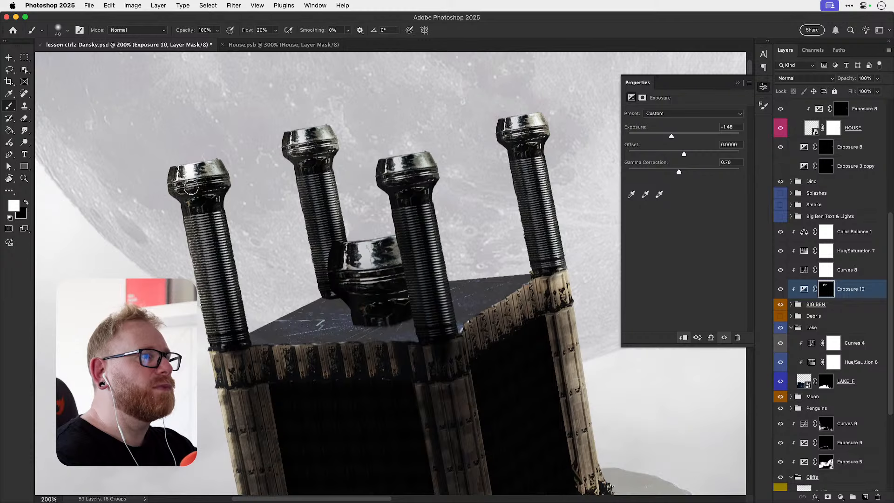
mouse_move(308, 156)
left_mouse_down()
mouse_move(297, 155)
mouse_move(332, 149)
left_mouse_up()
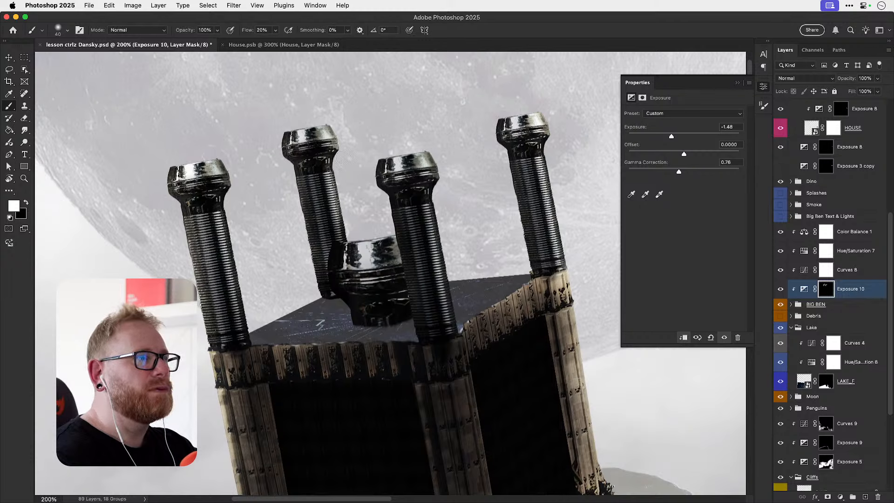
mouse_move(407, 188)
left_mouse_down()
mouse_move(387, 183)
mouse_move(426, 176)
mouse_move(406, 187)
mouse_move(434, 184)
left_mouse_up()
left_click_drag(529, 159, 513, 138)
- Try a gamma correction of 0.43 on Exposure 10 against the roof's central metal pot
left_click_drag(377, 235, 389, 223)
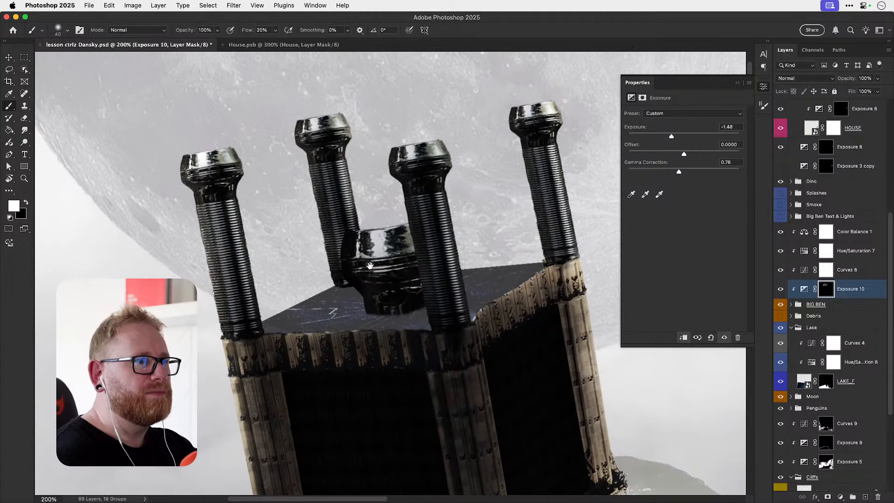
mouse_move(359, 275)
left_mouse_down()
mouse_move(409, 267)
mouse_move(421, 275)
mouse_move(406, 283)
mouse_move(356, 261)
mouse_move(382, 256)
mouse_move(349, 257)
mouse_move(408, 249)
mouse_move(398, 222)
mouse_move(318, 224)
left_mouse_up()
key("z")
key("b")
key("x")
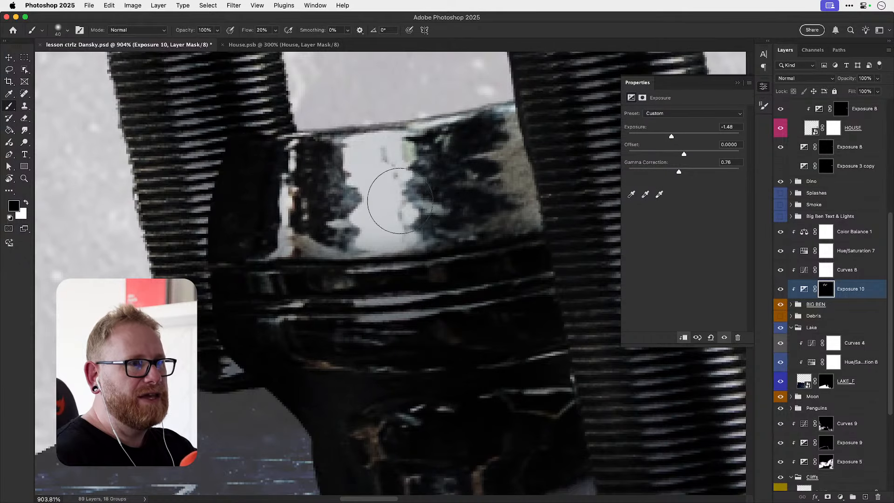
left_click(691, 171)
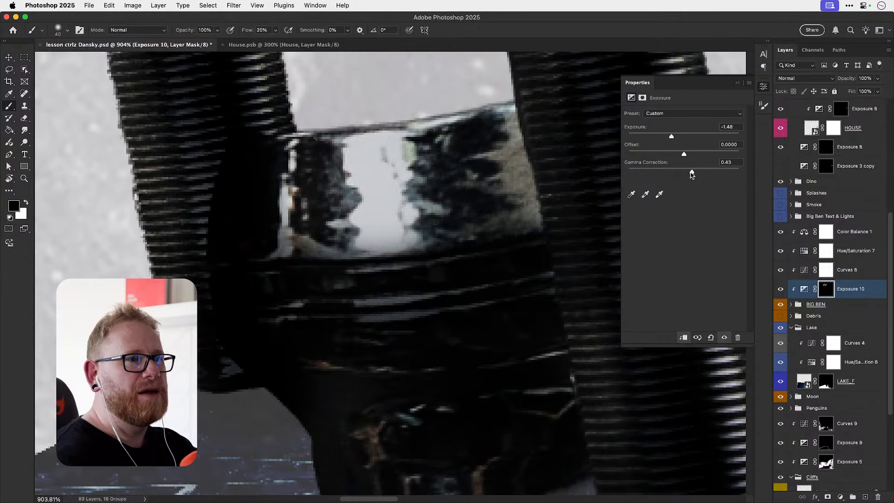
key("super+1")
key("super+z")
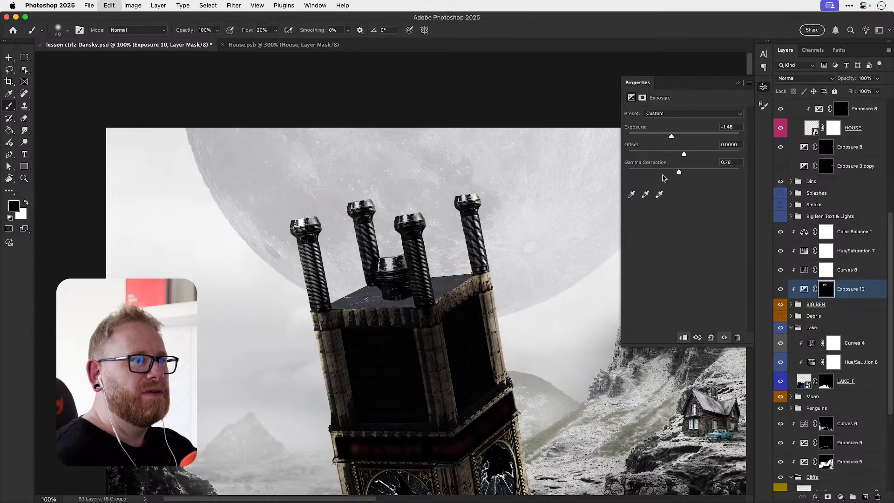
- Adjust Exposure 10 to exposure -0.81 and gamma correction 0.48
left_click(397, 270, "super")
left_click(398, 270, "super")
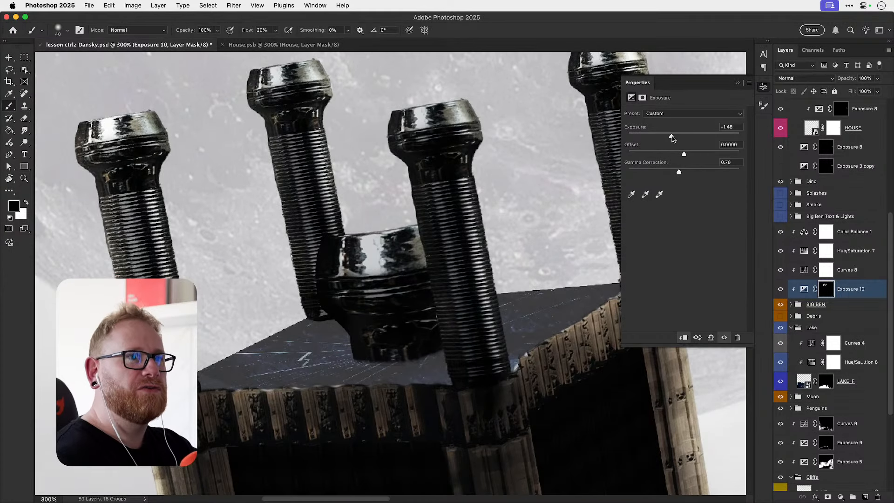
left_click_drag(673, 138, 654, 136)
key("super+z")
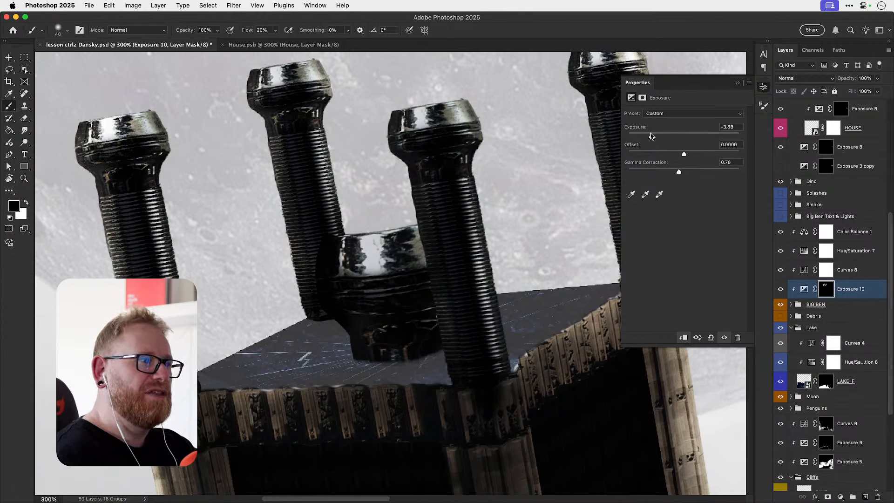
left_click_drag(651, 135, 677, 137)
left_click_drag(679, 172, 691, 173)
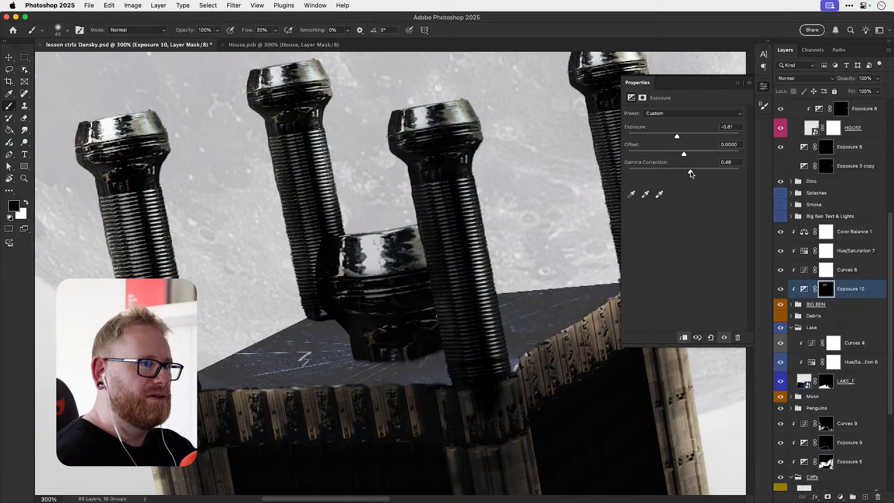
left_click_drag(677, 137, 680, 137)
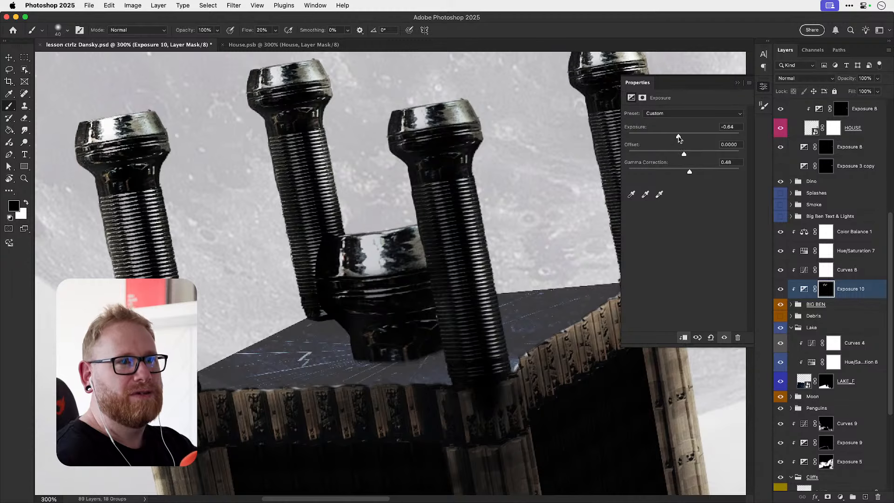
left_click_drag(679, 139, 677, 138)
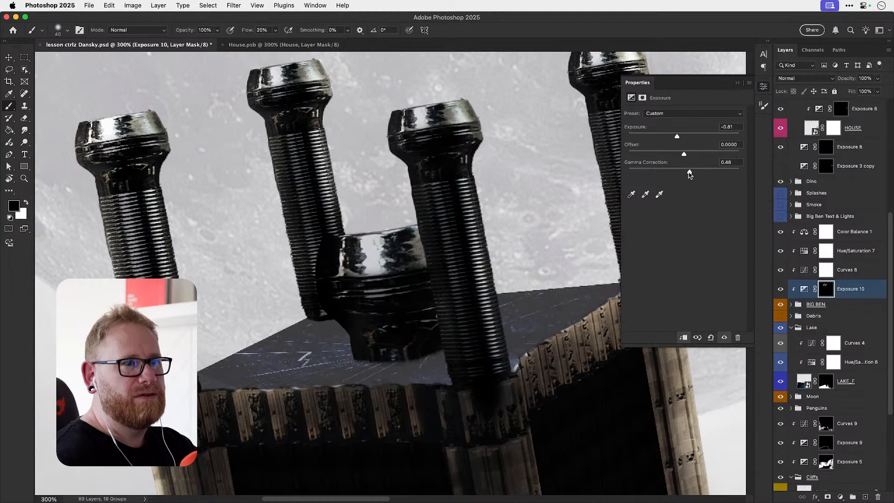
- Examine the tower's darkened columns and its roof surface at full view and close up
key("super+minus")
key("super+minus")
left_click_drag(466, 243, 439, 211)
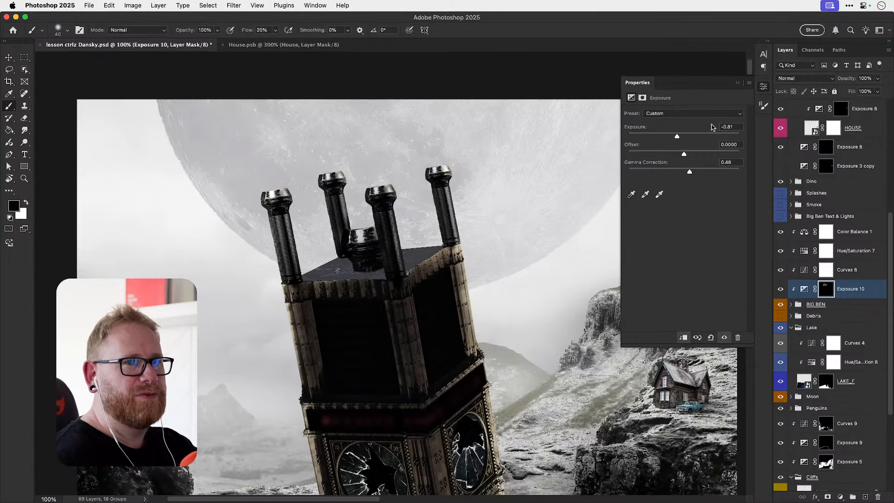
left_click_drag(368, 311, 356, 275)
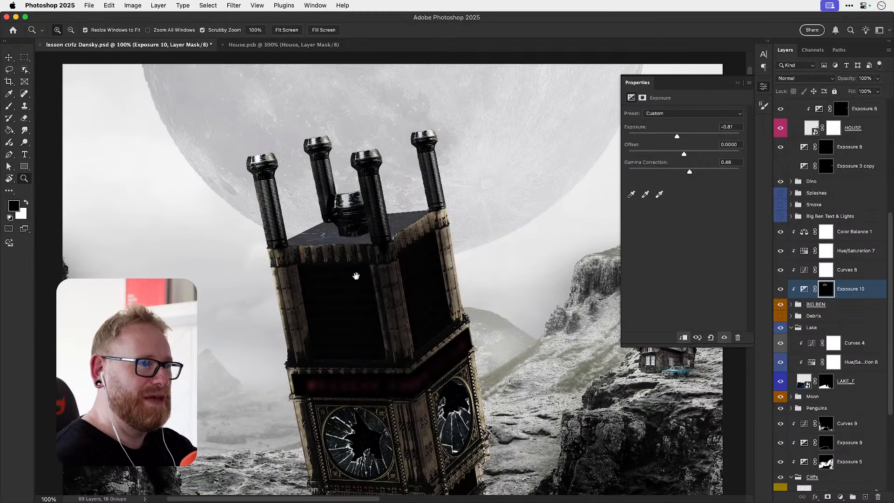
left_click(349, 235, "super")
left_click(350, 234, "super")
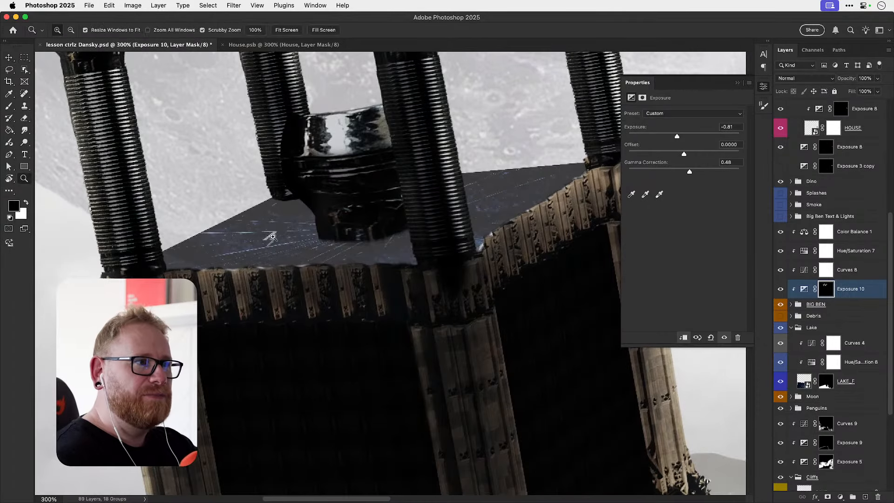
left_click(270, 237, "super")
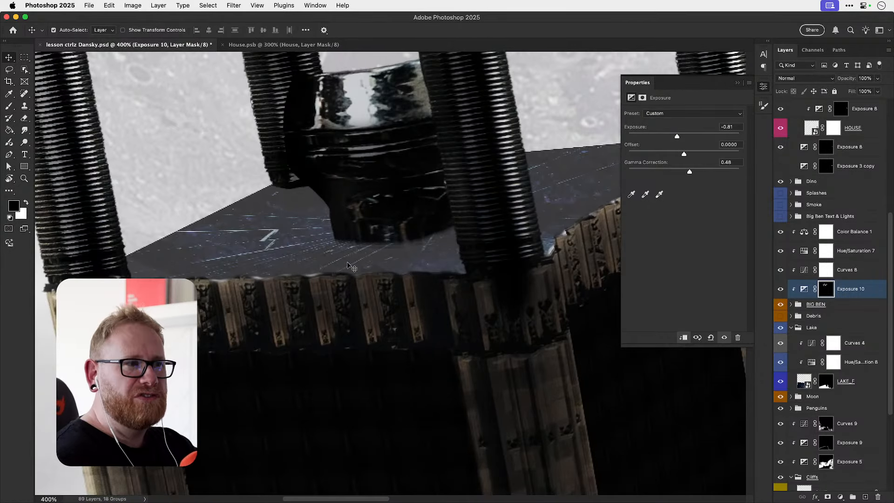
key("super+1")
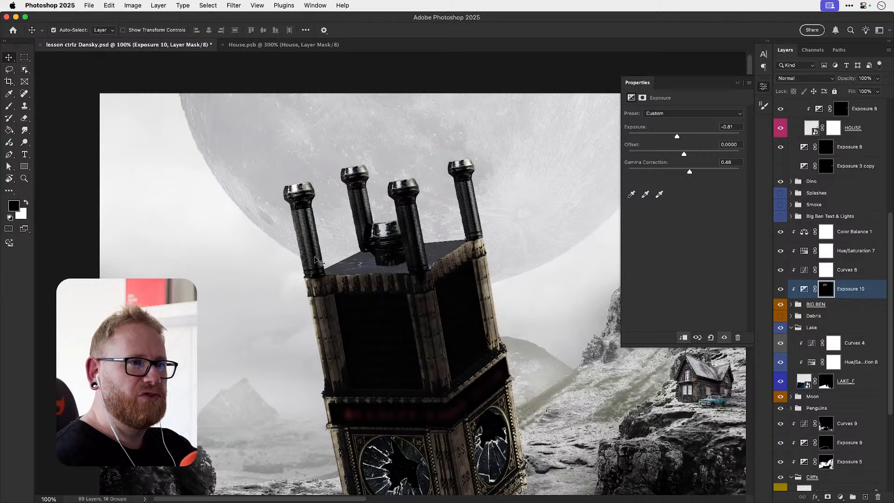
left_click(355, 271, "super")
left_click(355, 271, "super")
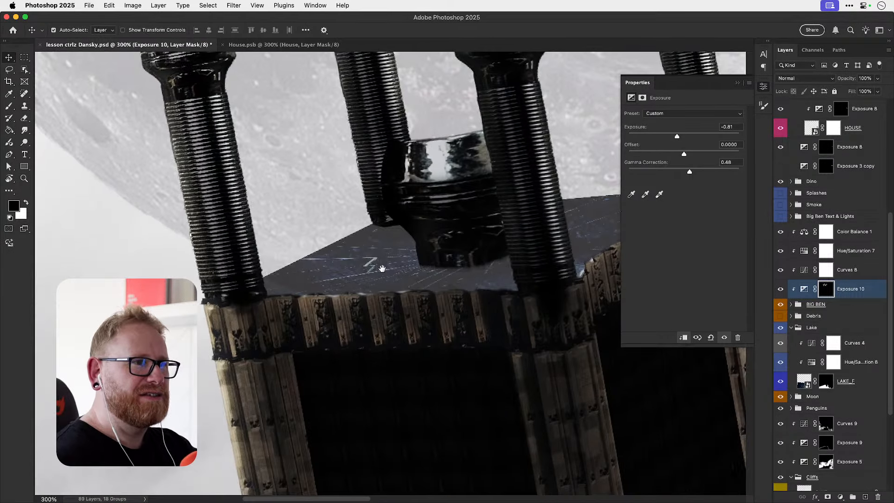
left_click_drag(381, 269, 340, 274)
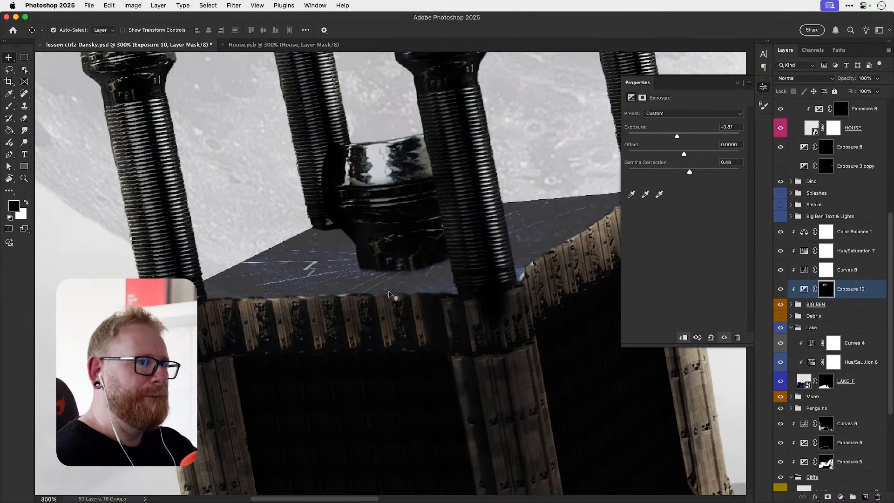
scroll(364, 294, "down", 4)
- Duplicate the tower's dark front panel layer 1 E and move the copy above the bottom layer
left_click(359, 336)
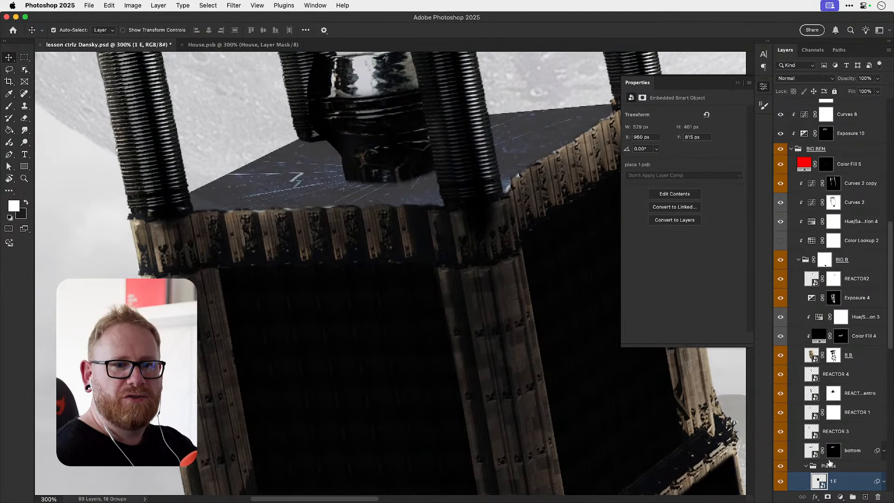
left_click(780, 481)
left_click(780, 481)
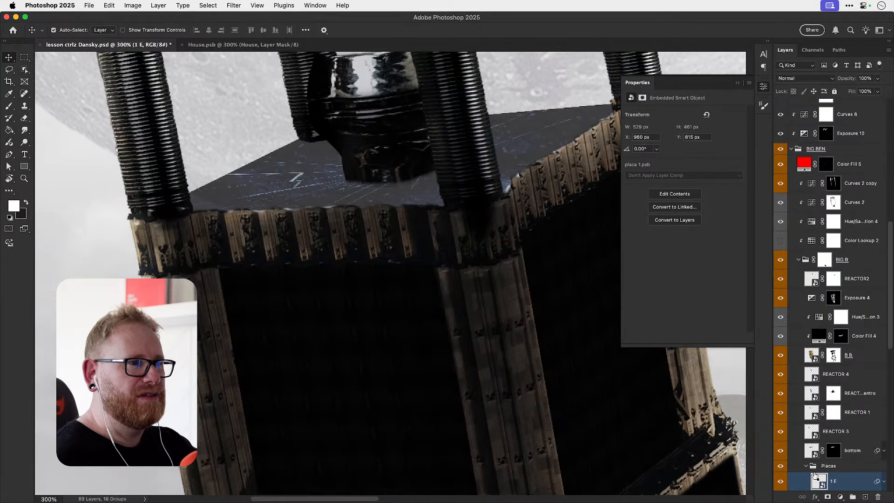
key("super+j")
left_click_drag(847, 482, 846, 442)
- Distort the 1 E copy's corners so that it covers the tower's flat roof surface between the columns
key("super+t")
left_click_drag(271, 257, 259, 237)
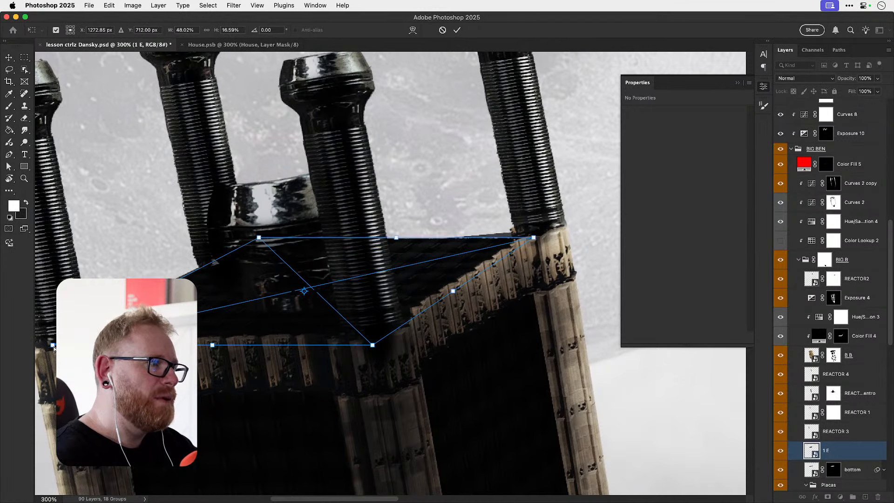
left_click_drag(53, 345, 39, 349)
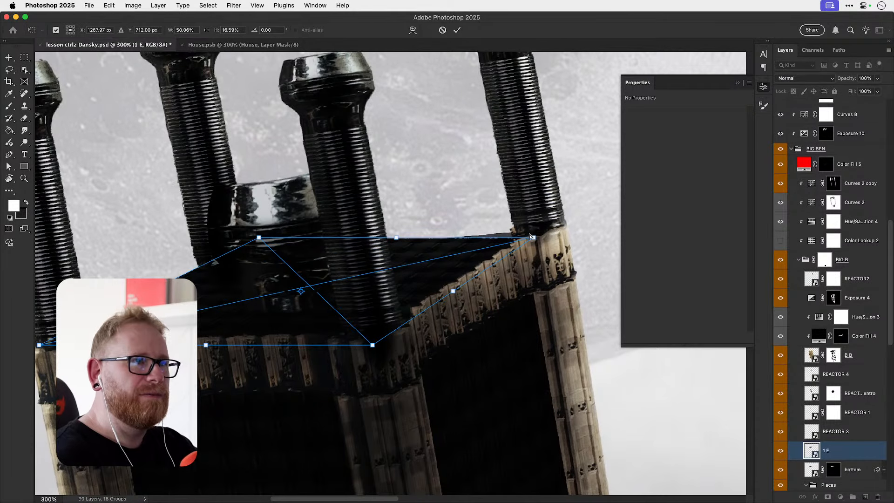
left_click_drag(535, 240, 544, 233)
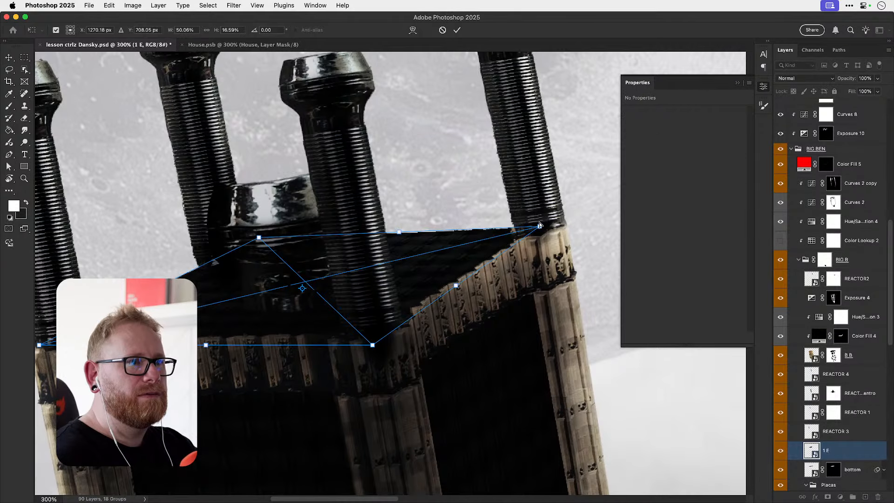
left_click_drag(540, 225, 589, 228)
key("Return")
key("super+t")
key("Return")
key("super+t")
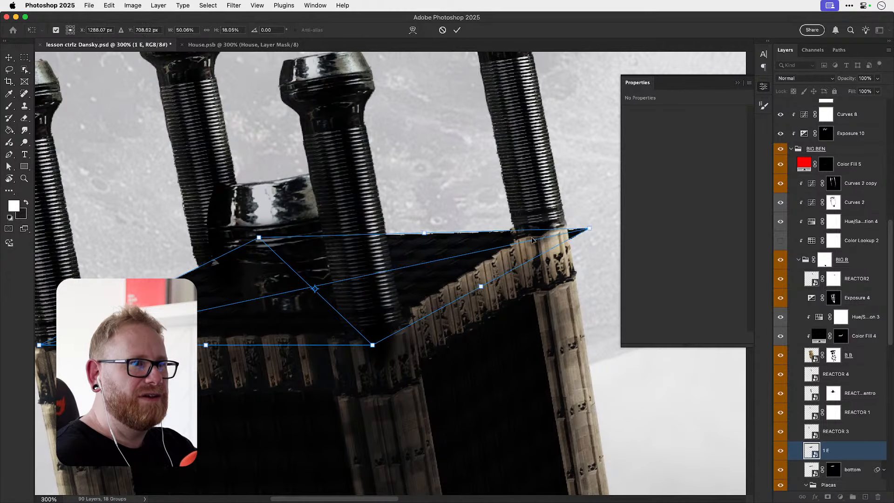
key("Return")
- Try to limit the 1 E roof copy to the bottom layer with a clipping mask, then with a selection from its mask
left_click(849, 458, "alt")
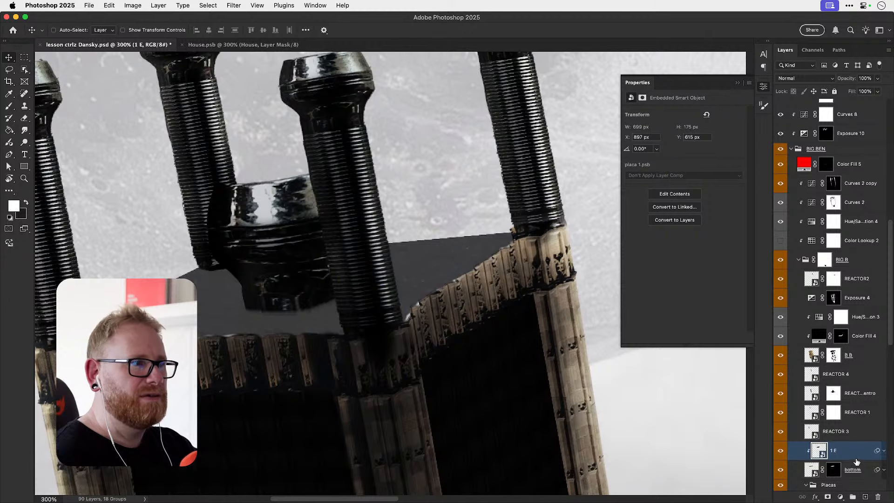
key("super+alt+g")
left_click(834, 469, "super")
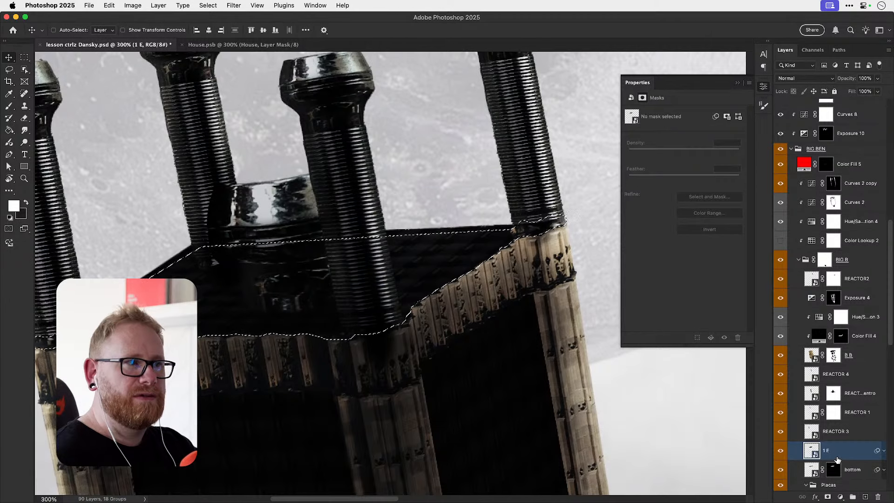
key("super+d")
- Compare the tower's roof with the 1 E copy hidden and shown, checking its tones in grayscale using Hue/Saturation 6
key("super+minus")
key("super+minus")
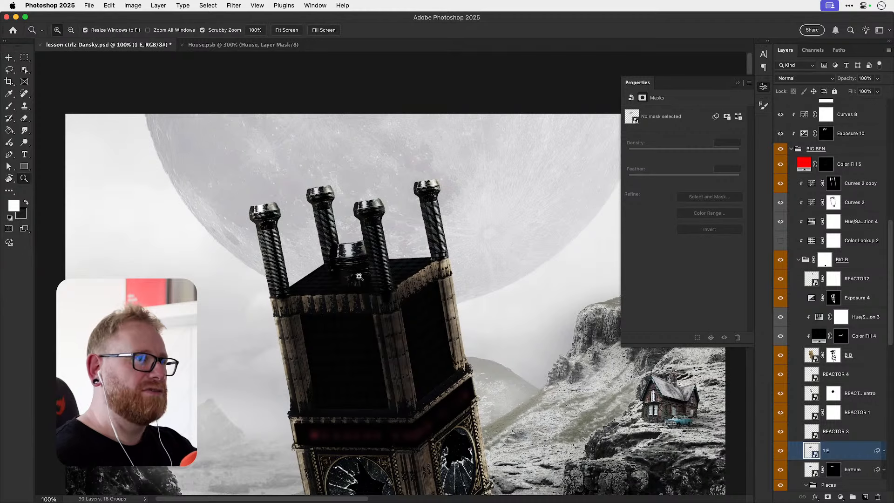
left_click(781, 451)
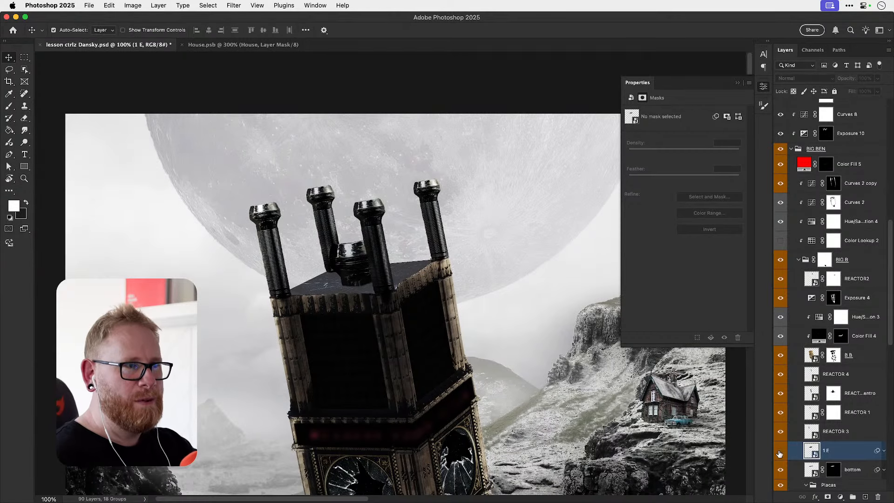
scroll(326, 288, "up", 5)
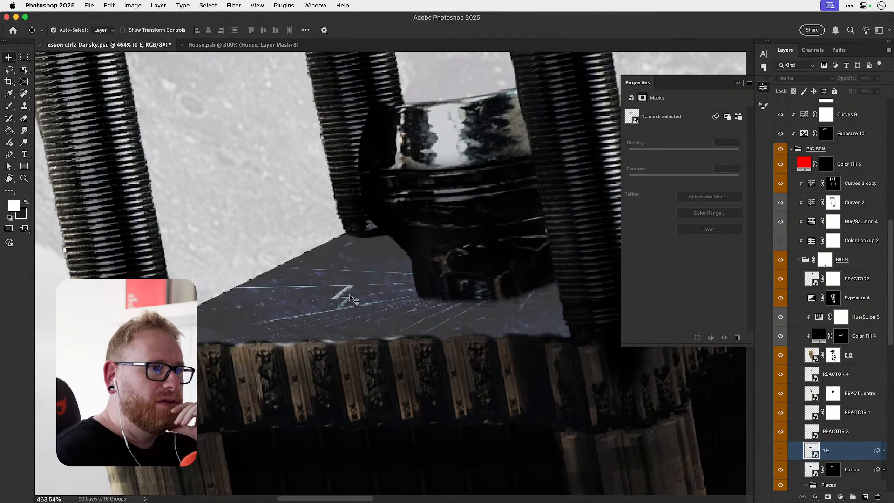
scroll(829, 187, "up", 10)
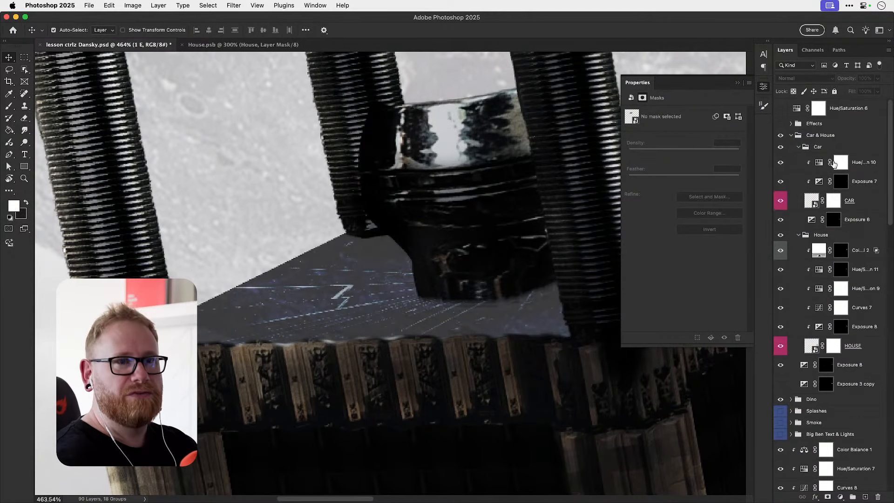
left_click(780, 109)
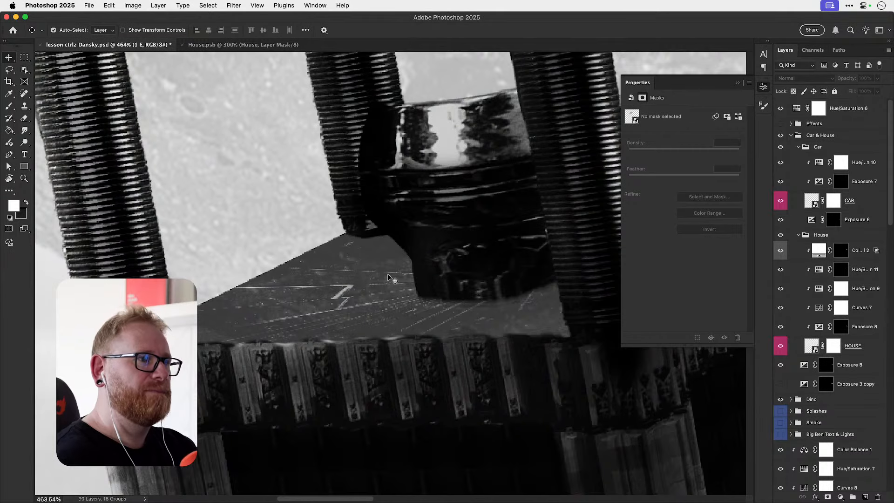
scroll(400, 275, "right", 5)
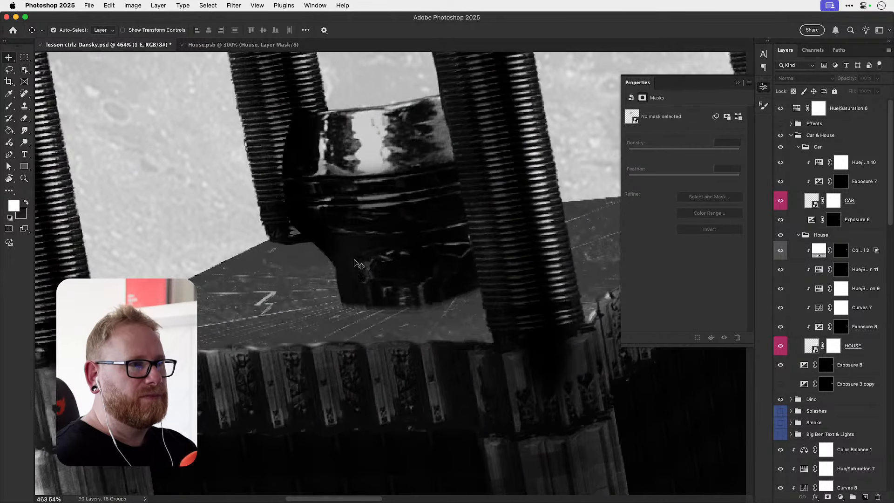
scroll(354, 272, "up", 2)
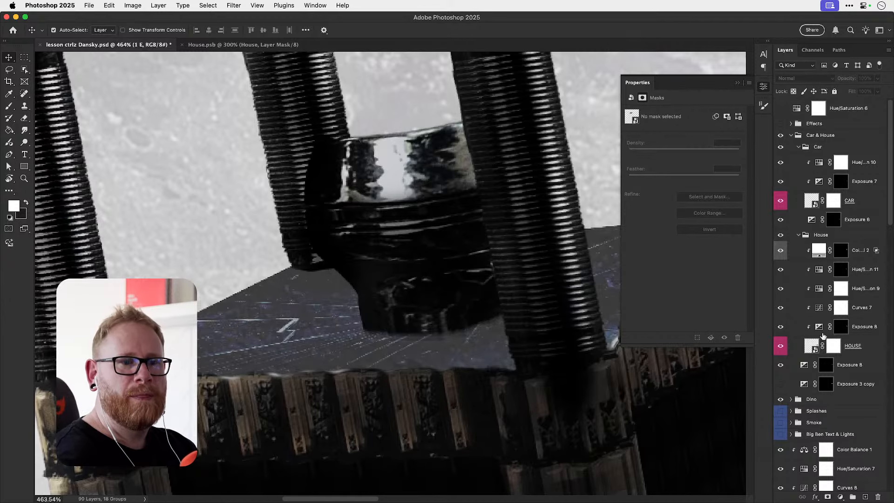
scroll(831, 386, "down", 10)
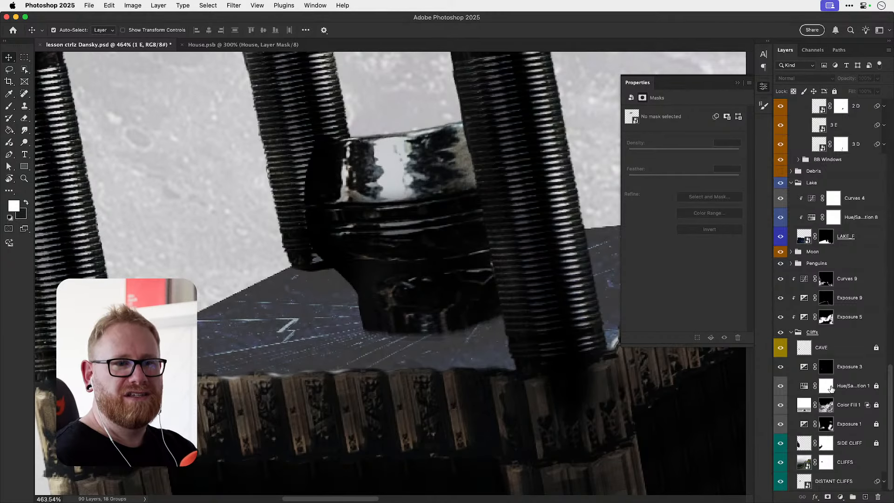
scroll(831, 388, "up", 10)
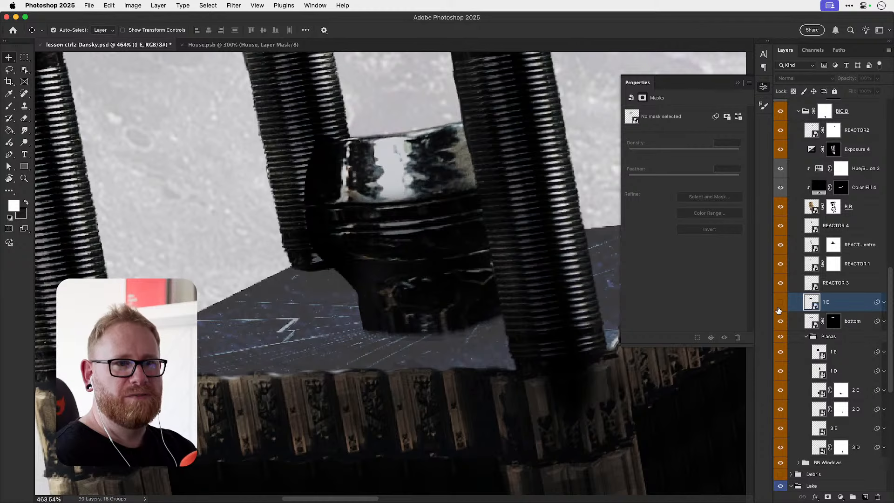
left_click(780, 303)
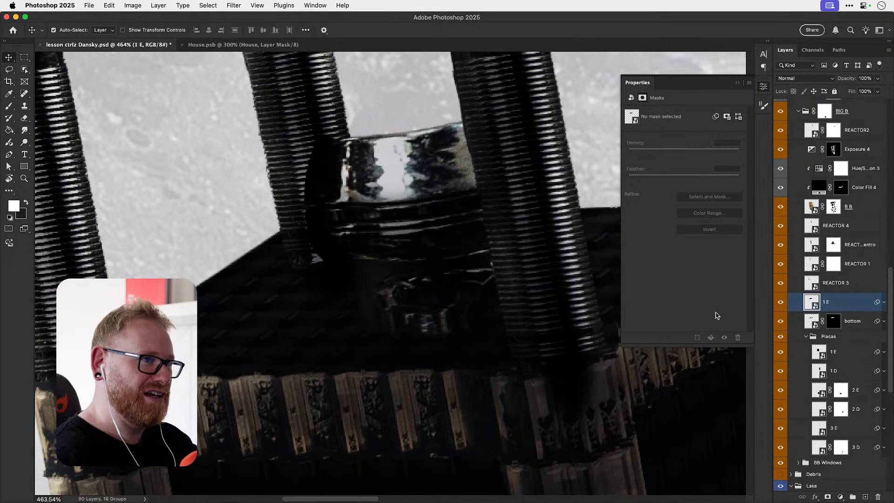
scroll(461, 298, "right", 2)
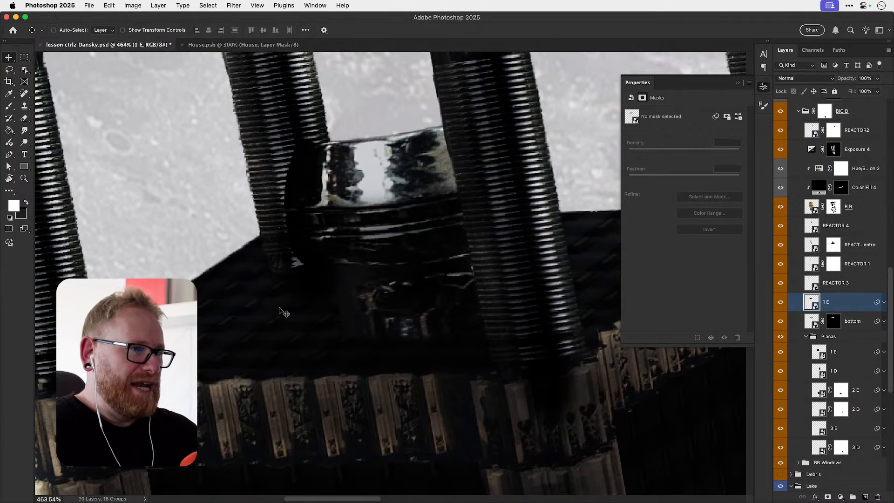
key("super+1")
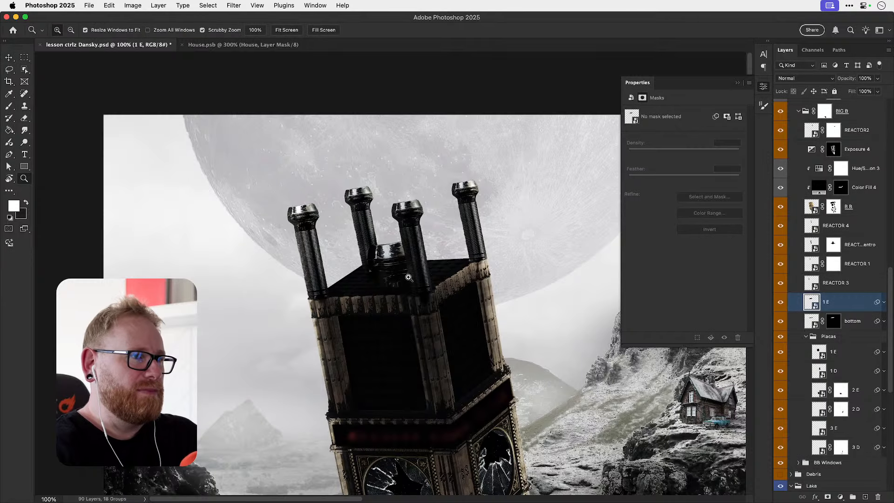
- Add an Exposure adjustment clipped to the 1 E roof copy, with exposure +3.21 and gamma correction 1.00
key("super+equal")
key("super+equal")
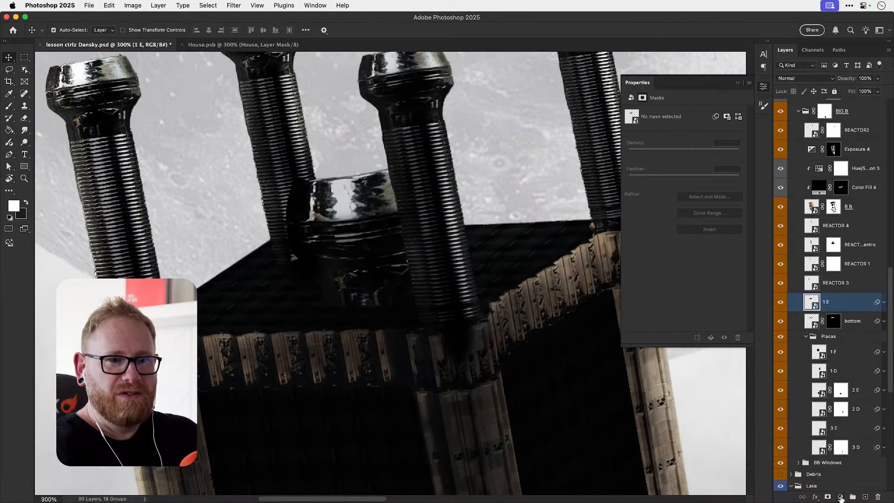
left_click(841, 496)
left_click(838, 396)
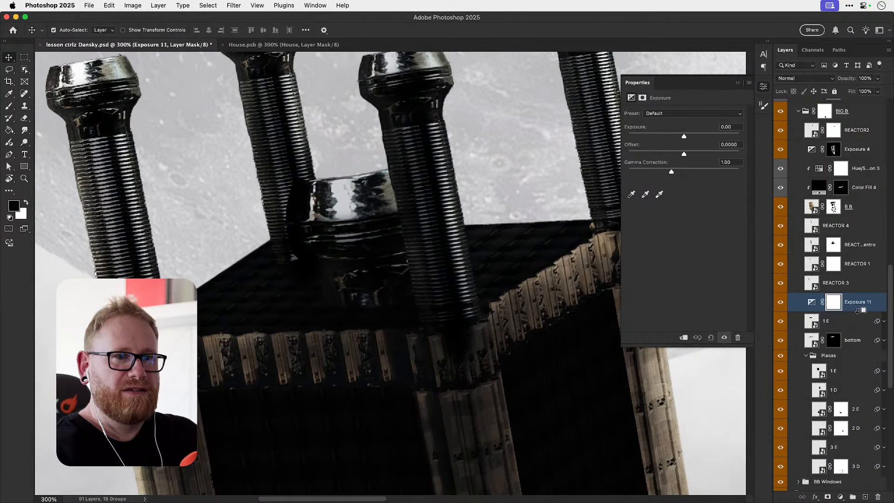
key("super+alt+g")
left_click(680, 171)
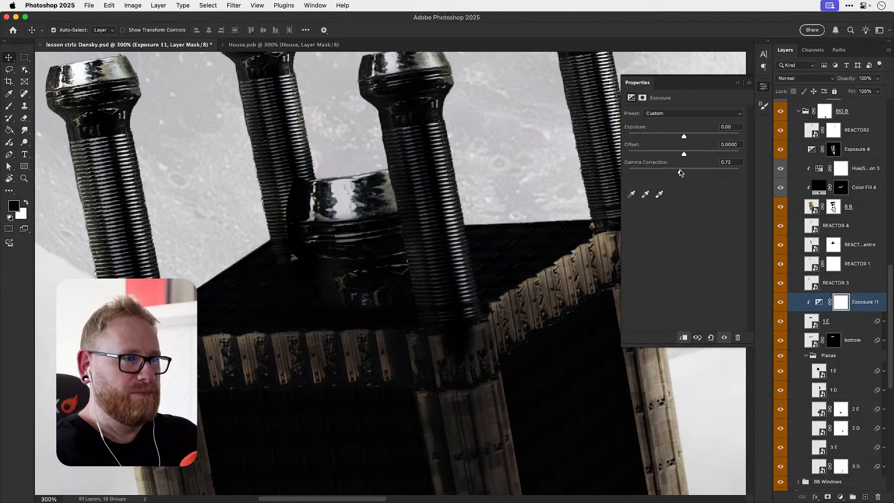
left_click_drag(689, 138, 710, 137)
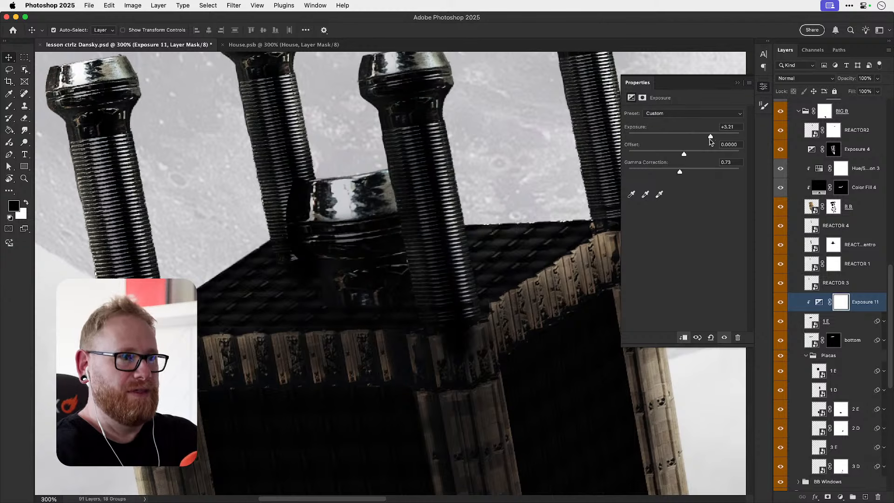
left_click_drag(681, 171, 670, 172)
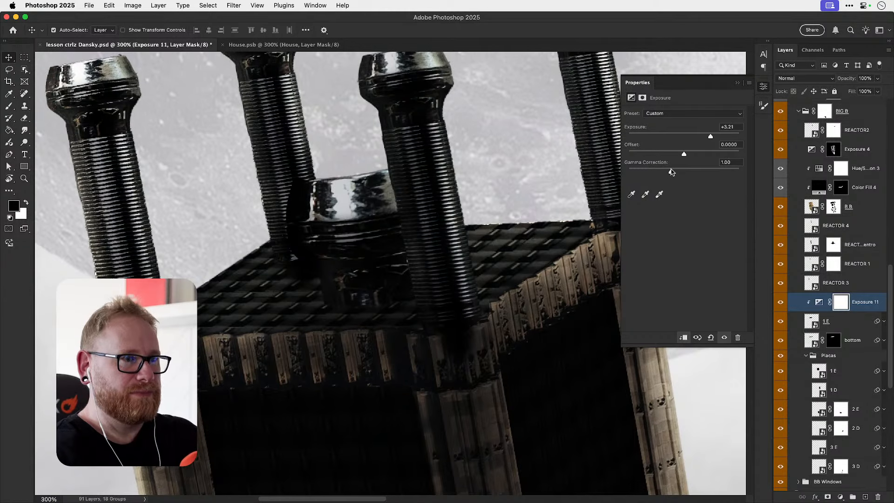
- Invert the Exposure 11 mask and paint the brightening back onto the roof with a large soft white brush at 20% flow
key("super+i")
key("b")
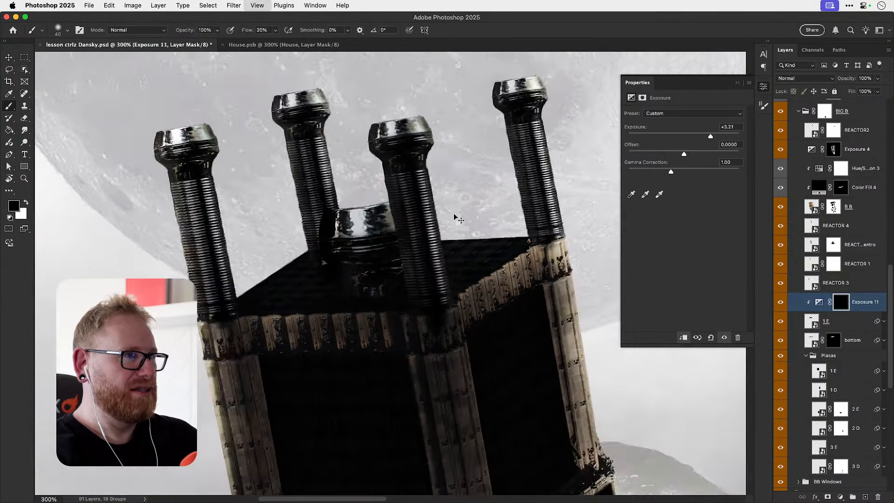
key("super+1")
key("x")
key("bracketright")
key("bracketright")
key("bracketright")
key("bracketright")
key("bracketright")
key("bracketright")
key("bracketright")
key("bracketright")
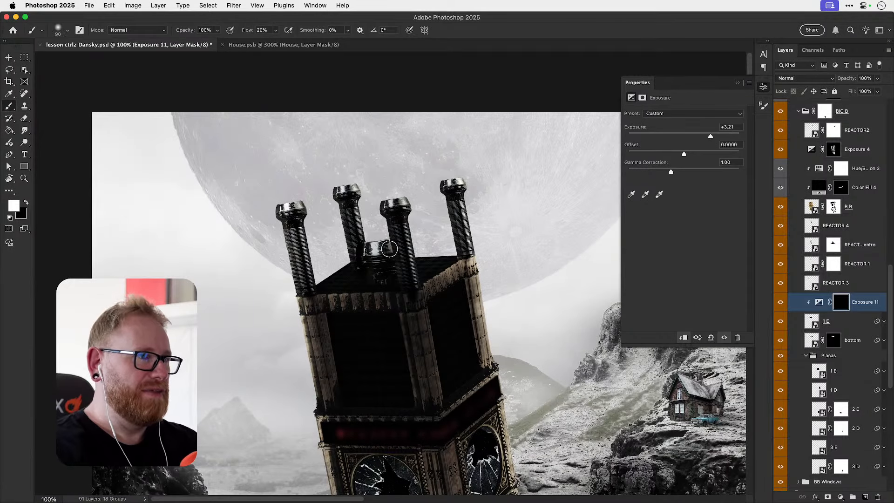
key("z")
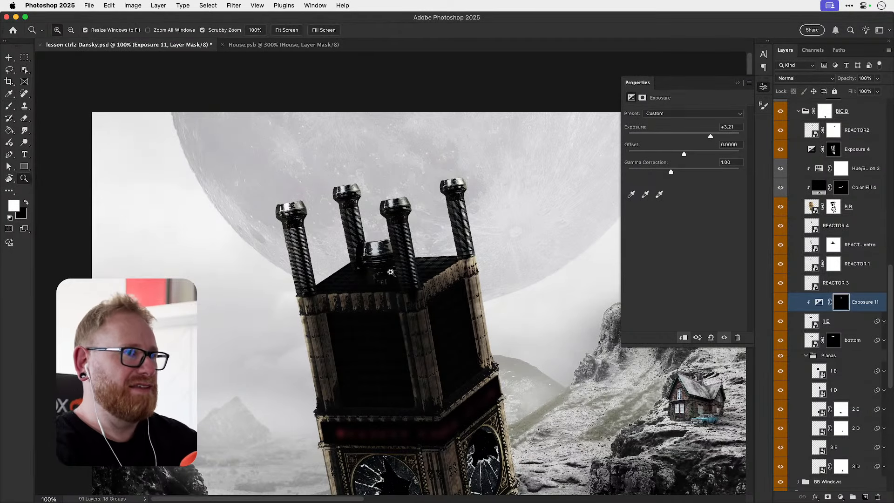
key("super+plus")
key("b")
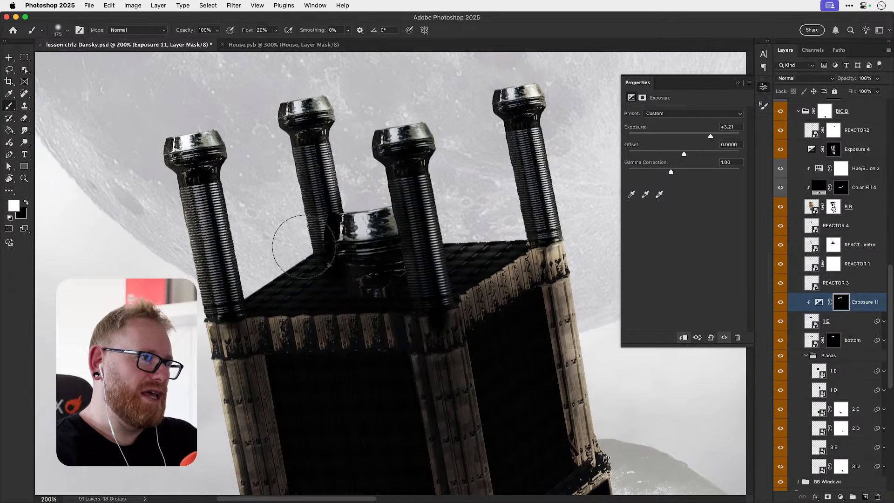
- Compare the roof with and without its new texture and brightening, and put away the adjustment properties
left_click(780, 305)
left_click(781, 305)
left_click(781, 304)
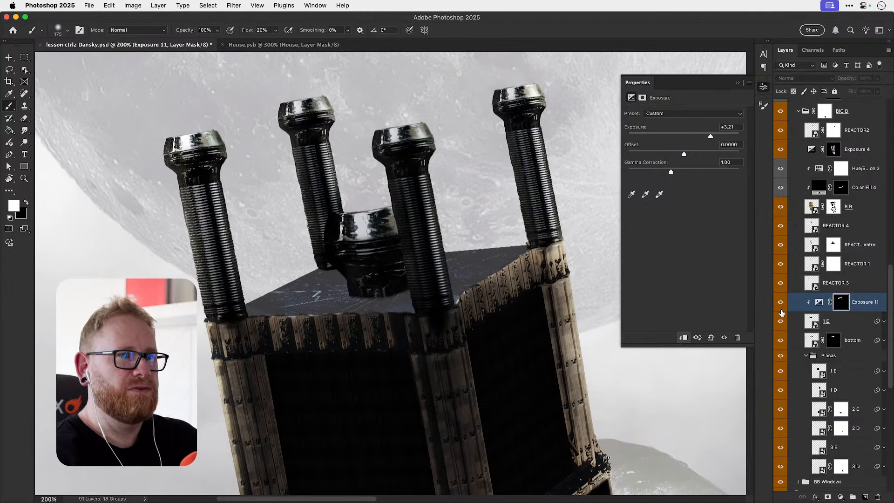
left_click(780, 305)
key("v")
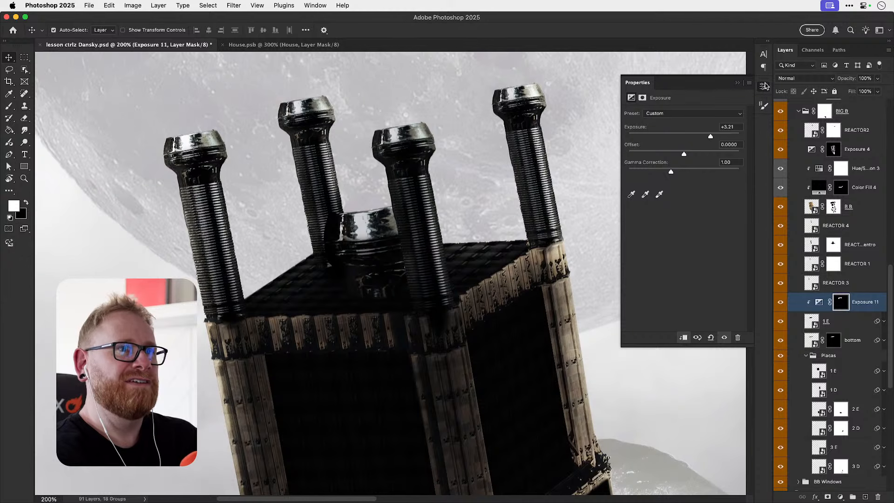
left_click(764, 86)
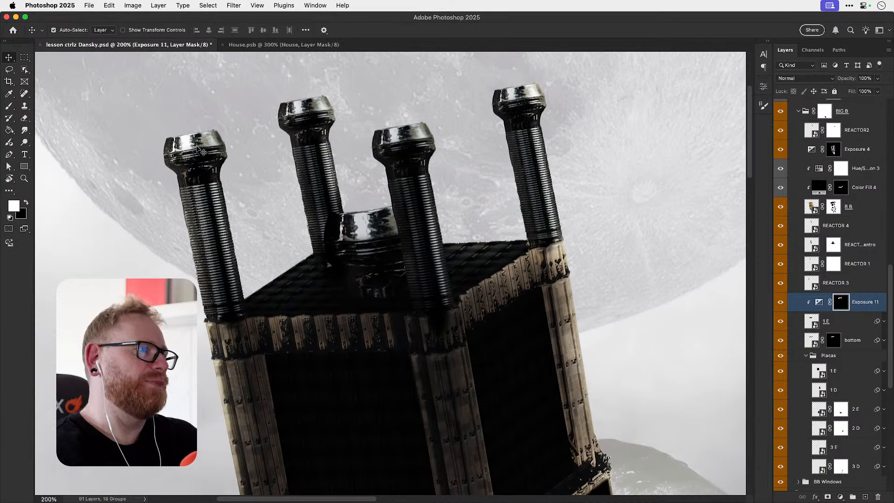
- Identify which column belongs to REACTOR 3 by hiding and showing it, and examine the columns' metal caps close up
left_click(201, 153)
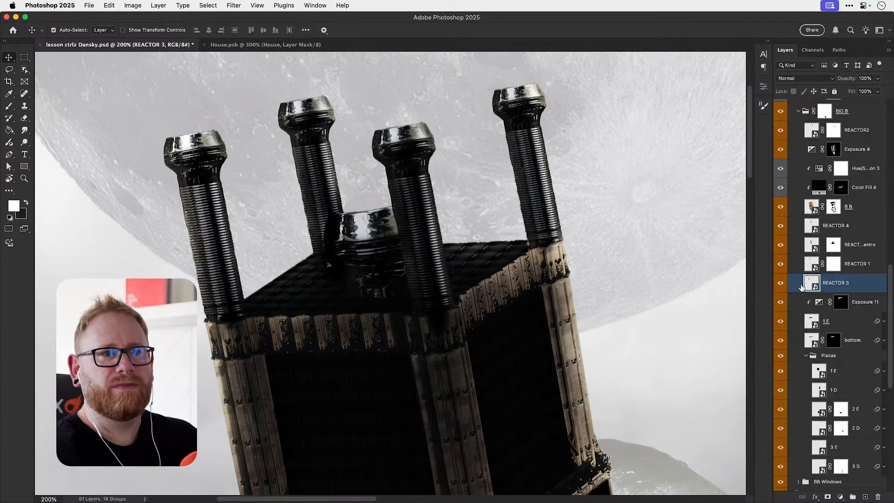
left_click(781, 284)
left_click(781, 284)
left_click_drag(411, 228, 433, 298)
key("z")
left_click(420, 246)
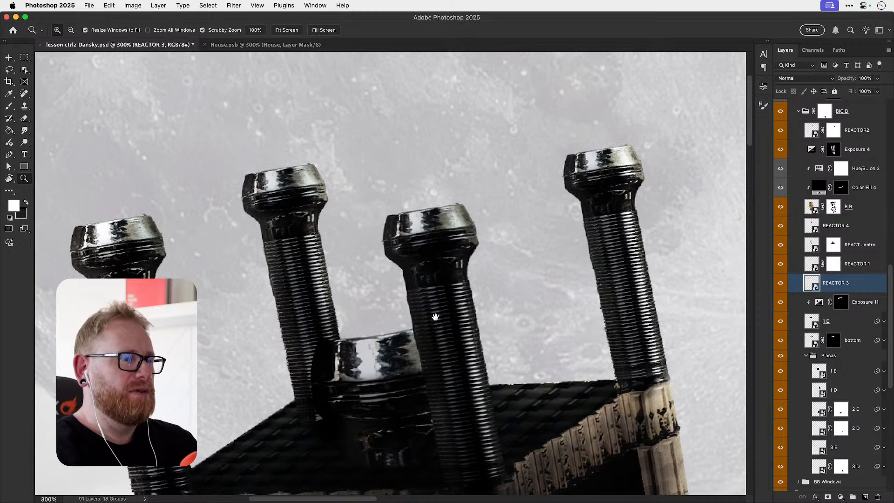
scroll(447, 312, "down", 2)
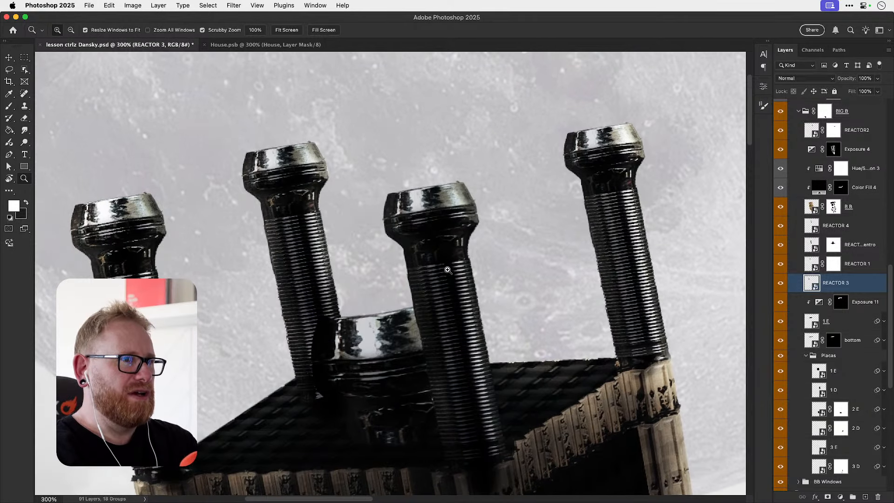
key("v")
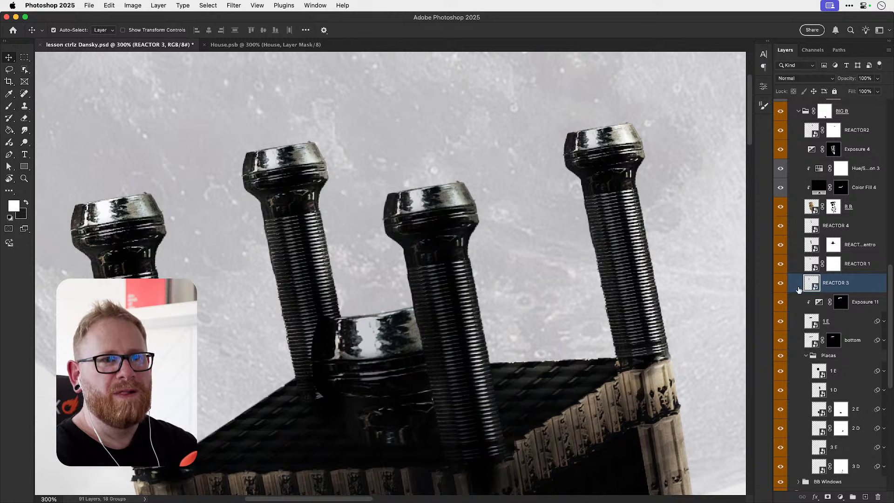
left_click(781, 284)
left_click(781, 284)
- Add a layer mask to REACTOR 4, the front column, and prepare a black brush for it
left_click(463, 230)
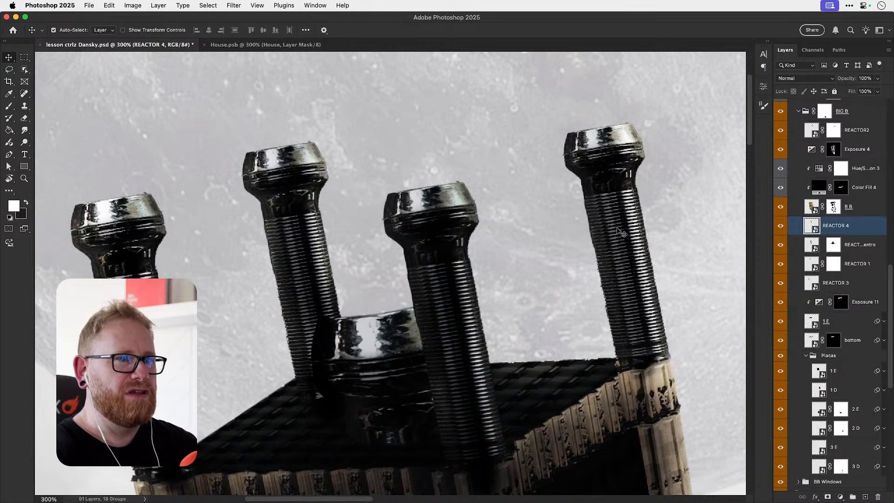
left_click(781, 227)
left_click(781, 227)
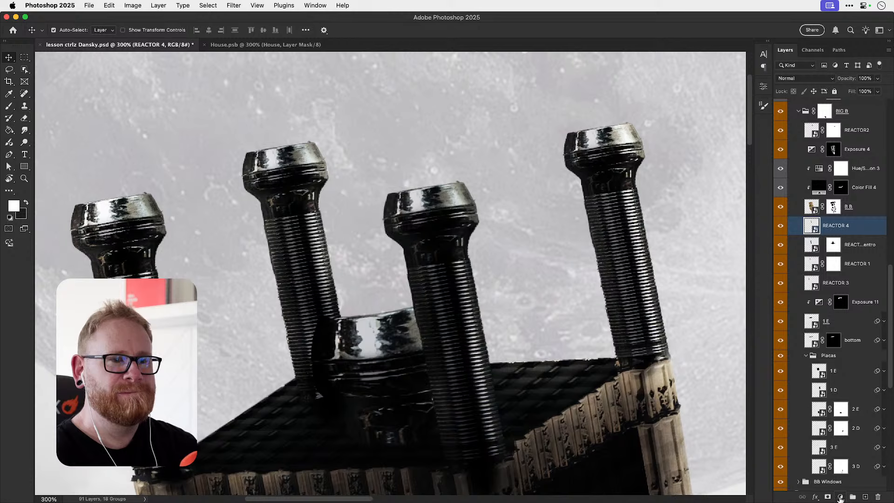
left_click(827, 498)
key("b")
key("x")
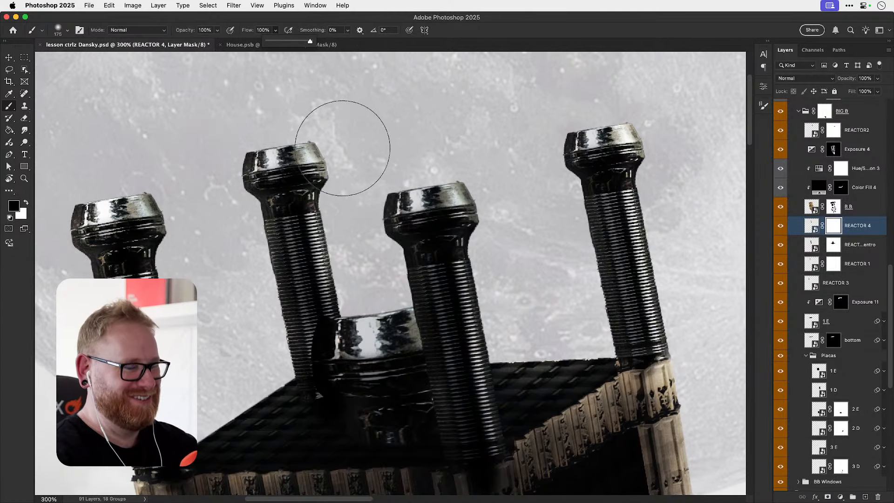
- Shrink the black brush and mask away the uneven upper rim of the front column's metal cap on REACTOR 4
key("bracketleft")
key("bracketleft")
key("bracketleft")
key("bracketleft")
key("bracketleft")
key("bracketleft")
key("bracketleft")
key("bracketleft")
key("bracketleft")
key("bracketleft")
key("bracketleft")
key("bracketleft")
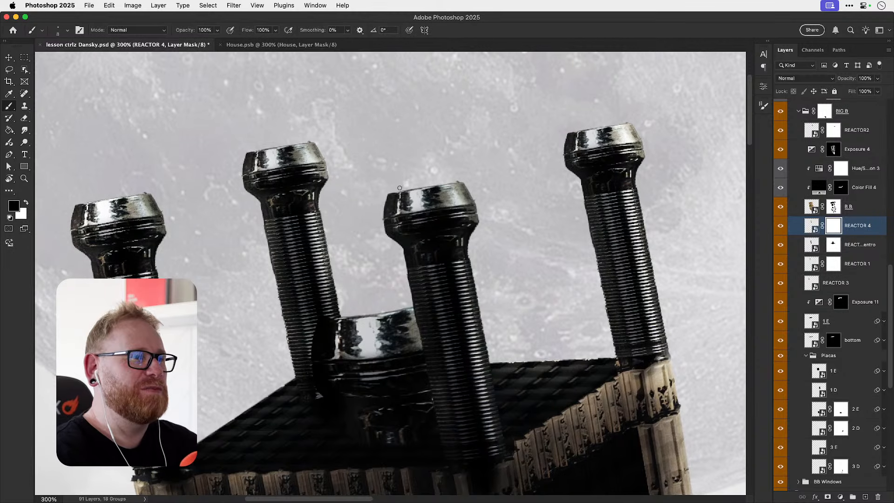
mouse_move(397, 192)
left_mouse_down()
mouse_move(467, 176)
mouse_move(429, 187)
left_mouse_up()
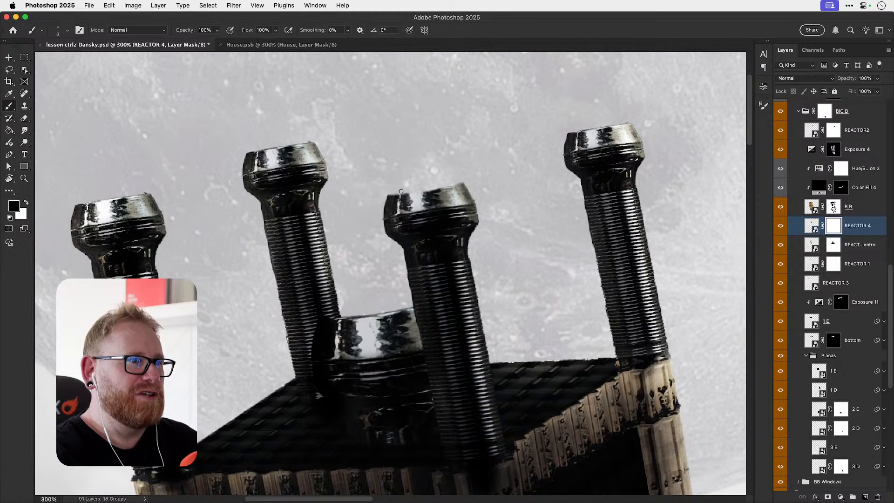
left_click_drag(448, 186, 435, 226)
left_click(405, 238, "super")
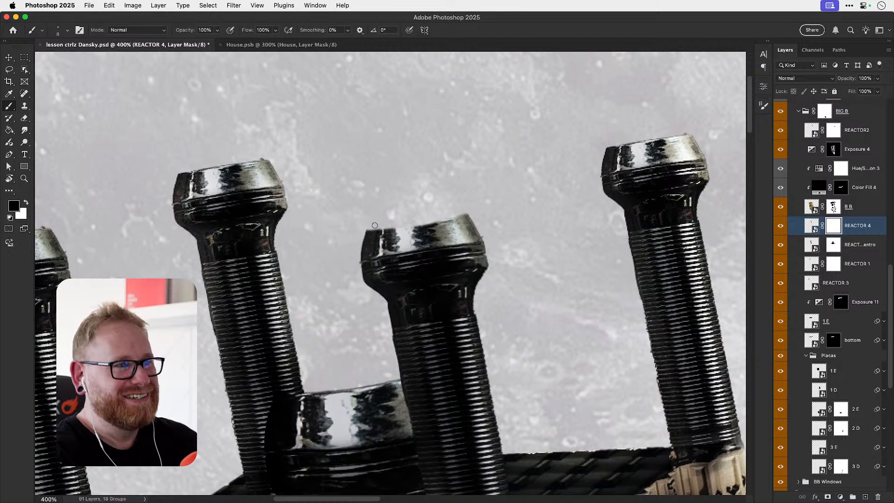
mouse_move(468, 210)
left_mouse_down()
mouse_move(367, 228)
mouse_move(413, 222)
left_mouse_up()
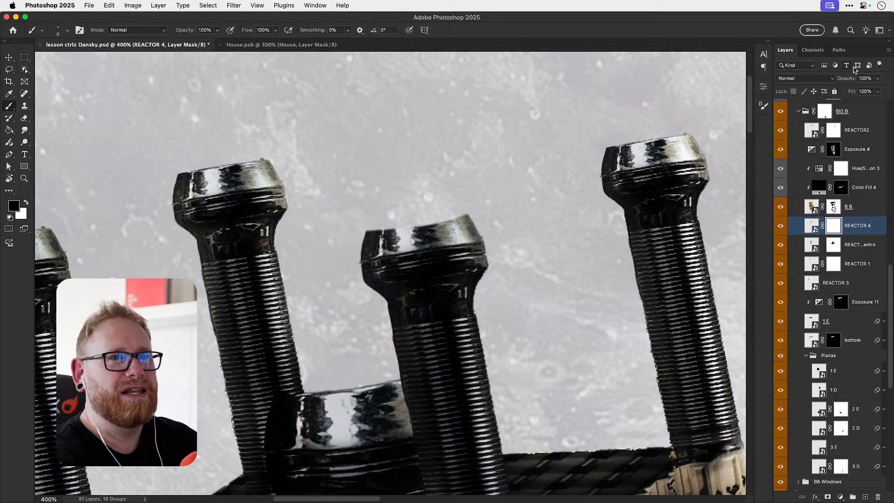
- Hide the layer filter options to free up room in the layer list
left_click(885, 55)
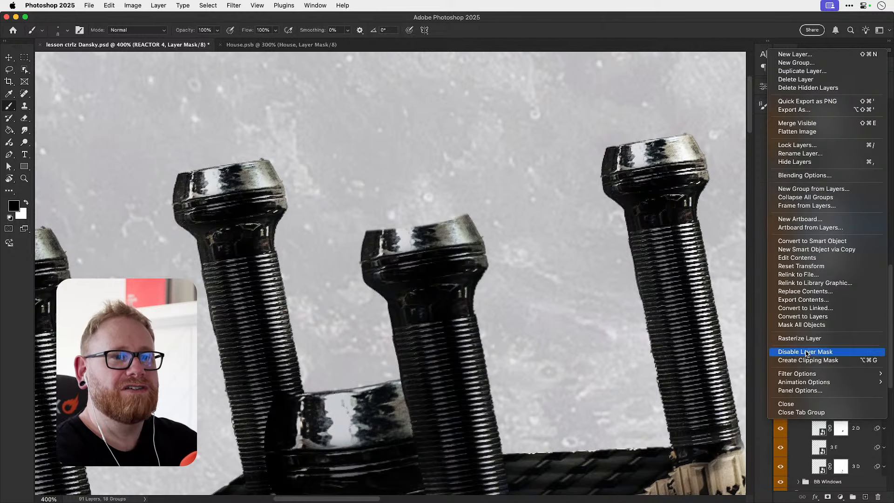
mouse_move(797, 375)
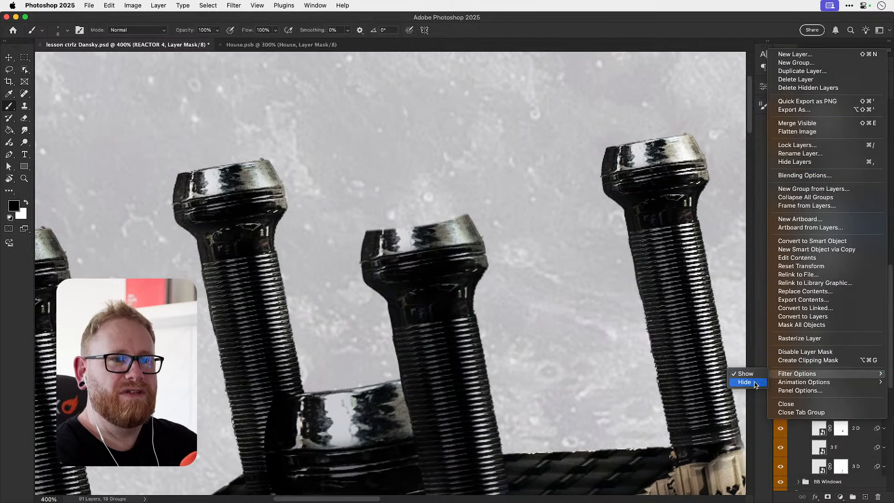
left_click(756, 383)
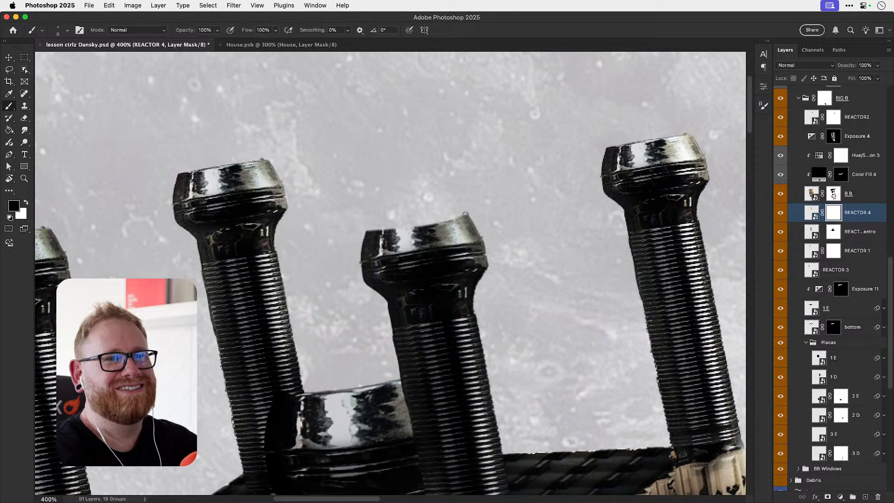
- Refine the REACTOR 4 mask along the cap's rim with more black strokes, giving it a cleaner curved edge
mouse_move(473, 211)
left_mouse_down()
mouse_move(347, 229)
mouse_move(416, 224)
left_mouse_up()
mouse_move(480, 209)
left_mouse_down()
mouse_move(355, 230)
mouse_move(476, 209)
mouse_move(365, 230)
mouse_move(446, 219)
left_mouse_up()
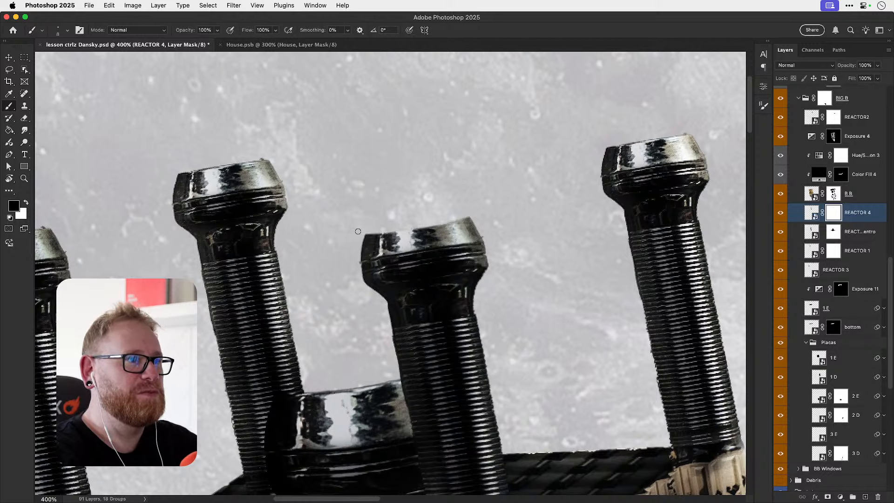
left_click_drag(358, 231, 486, 209)
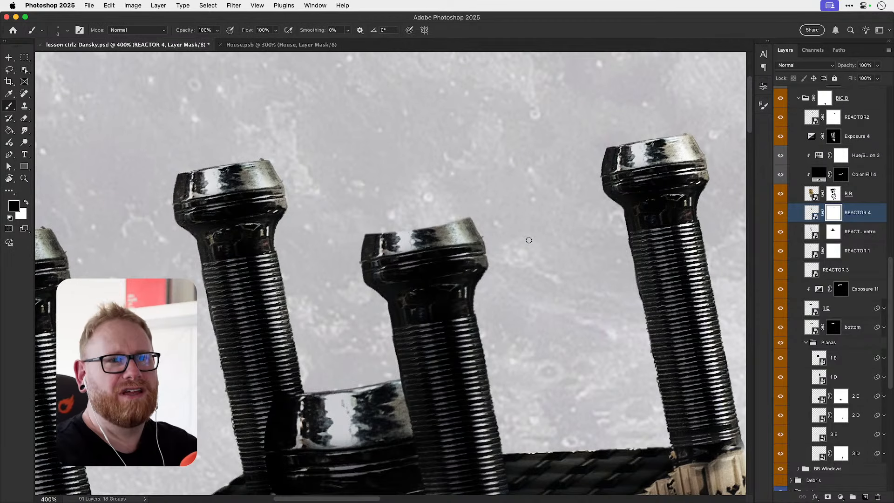
- Add an empty layer between REACTOR 4 and REACTOR centro, and swap the brush to the dark colour
left_click(860, 233)
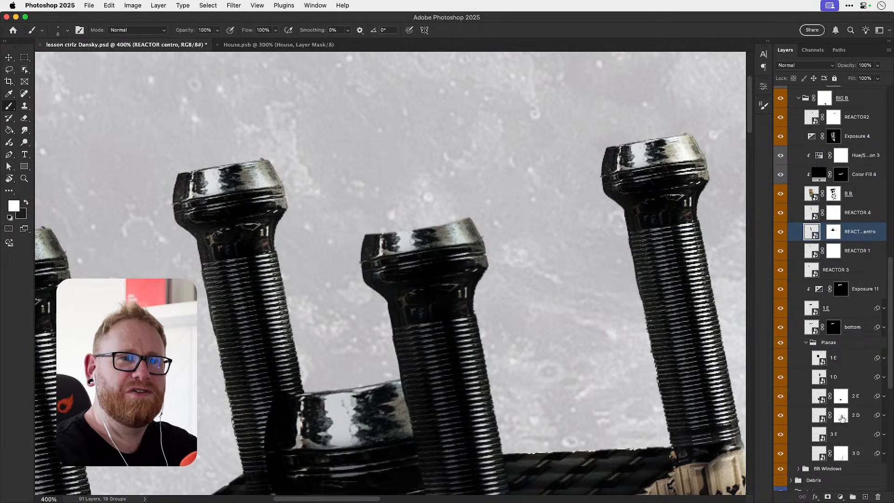
left_click(865, 497)
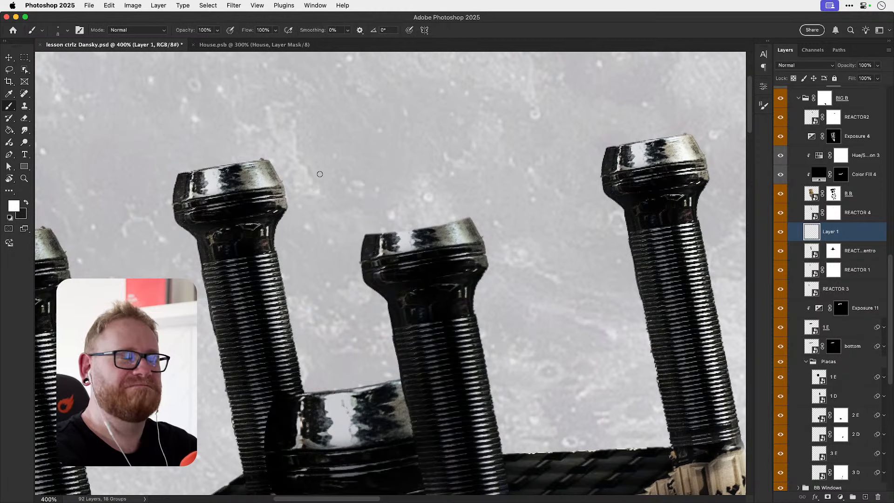
key("x")
left_click_drag(369, 236, 411, 222)
key("super+z")
key("super+z")
- Choose a dark grey foreground colour and paint the cap's rounded opening behind the front column's rim on Layer 1
left_click(14, 205)
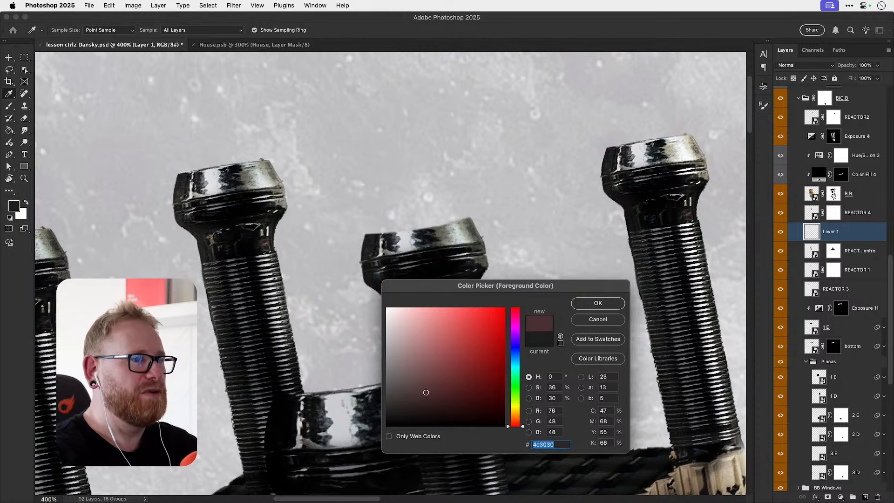
left_click(598, 305)
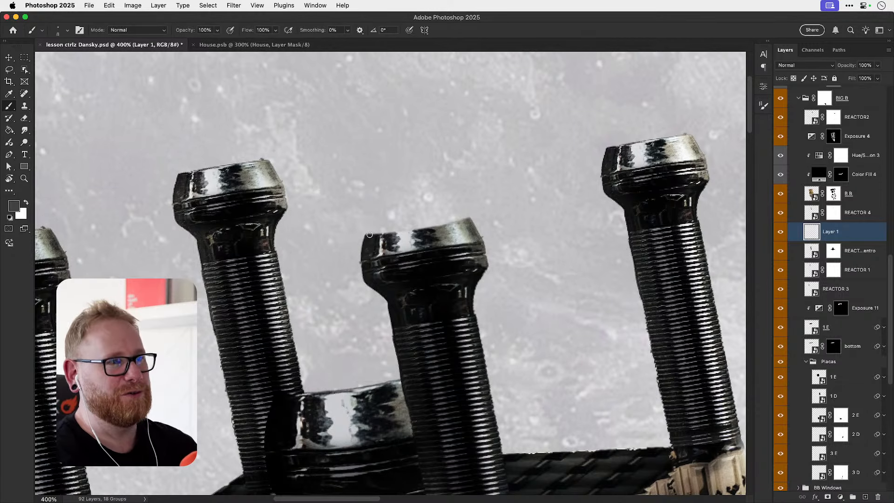
mouse_move(369, 235)
left_mouse_down()
mouse_move(430, 217)
mouse_move(461, 219)
mouse_move(430, 218)
mouse_move(372, 238)
mouse_move(460, 219)
mouse_move(420, 222)
left_mouse_up()
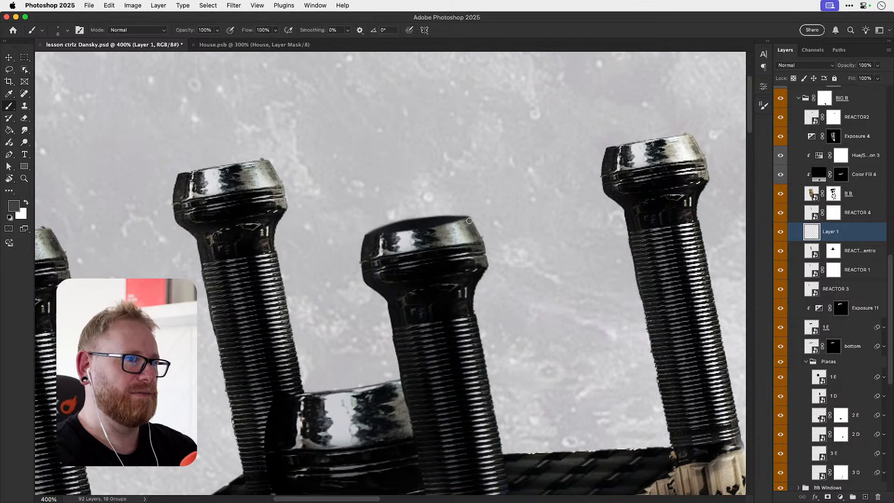
- Examine the painted cap from farther out, and hide and show REACTOR centro and REACTOR 1 to identify their columns
key("super+1")
key("z")
left_click_drag(394, 259, 415, 282)
key("v")
left_click(791, 252)
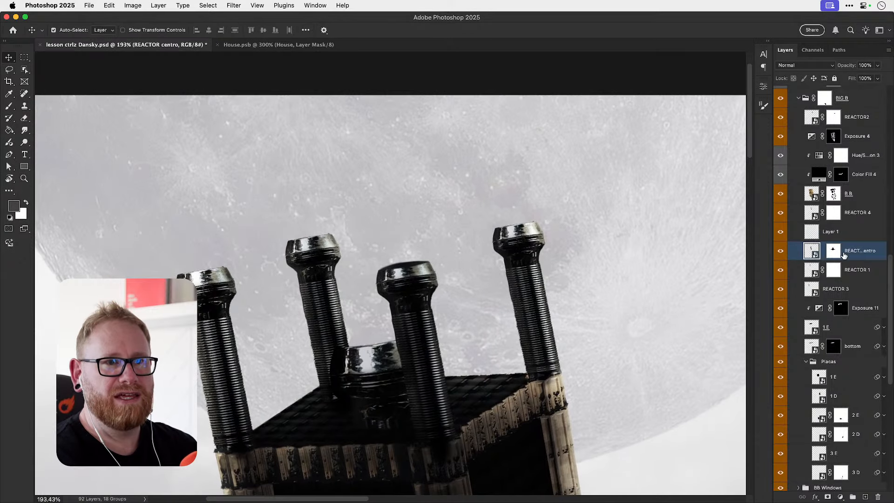
left_click(780, 251)
left_click(781, 251)
left_click(781, 274)
left_click(781, 273)
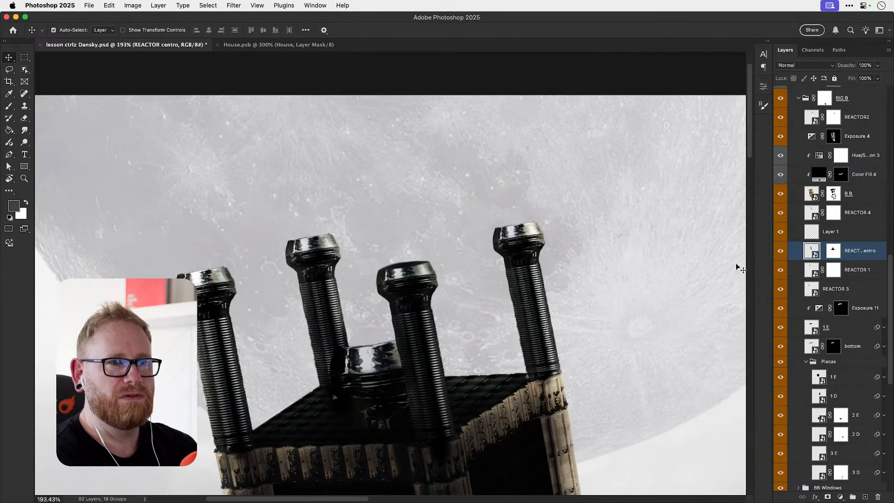
- Select REACTOR 4, the front column, and open its layer commands
left_click(419, 298)
right_click(861, 214)
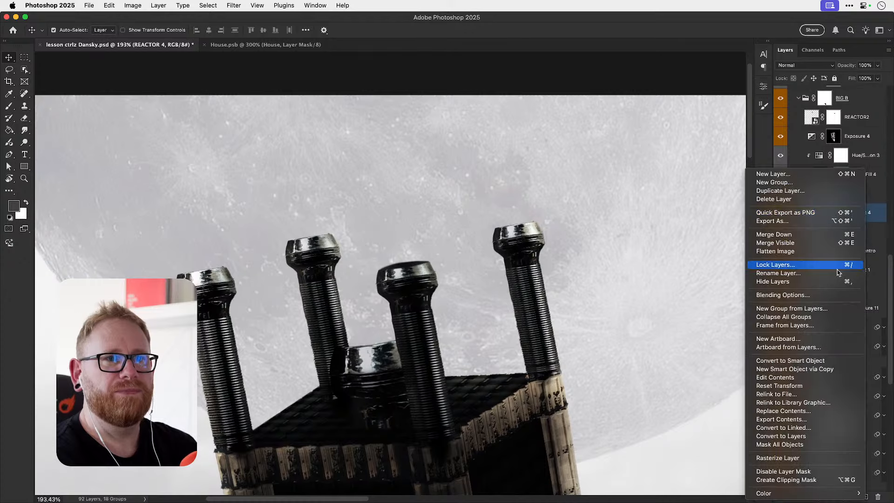
- Convert the REACTOR 4 layer to a smart object and warp the middle of its top edge slightly downward
left_click(727, 362)
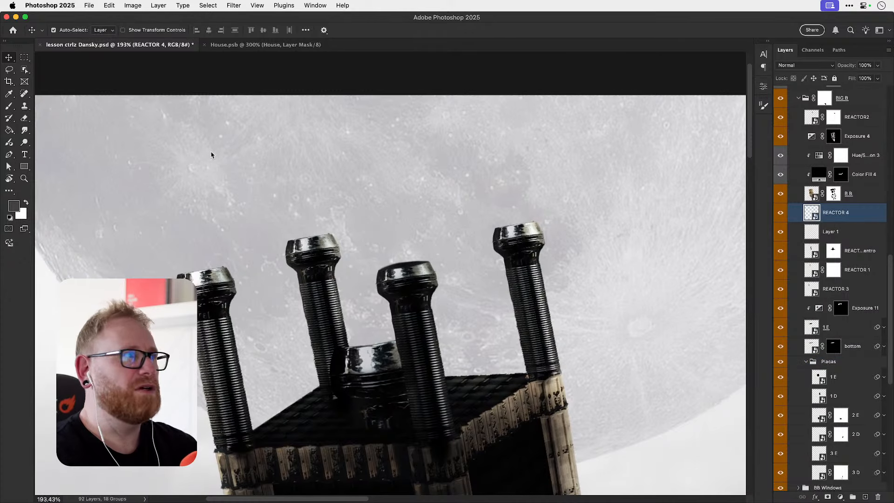
left_click(110, 6)
mouse_move(185, 227)
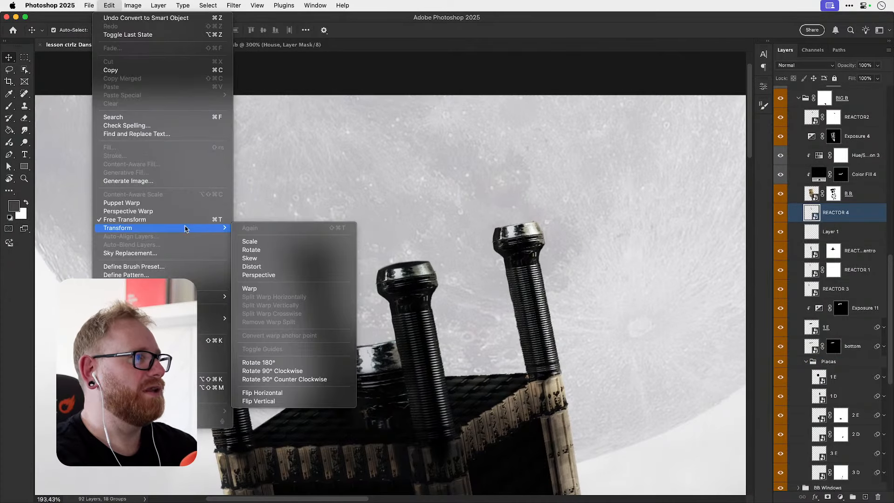
left_click(249, 288)
key("super+plus")
key("super+plus")
key("super+plus")
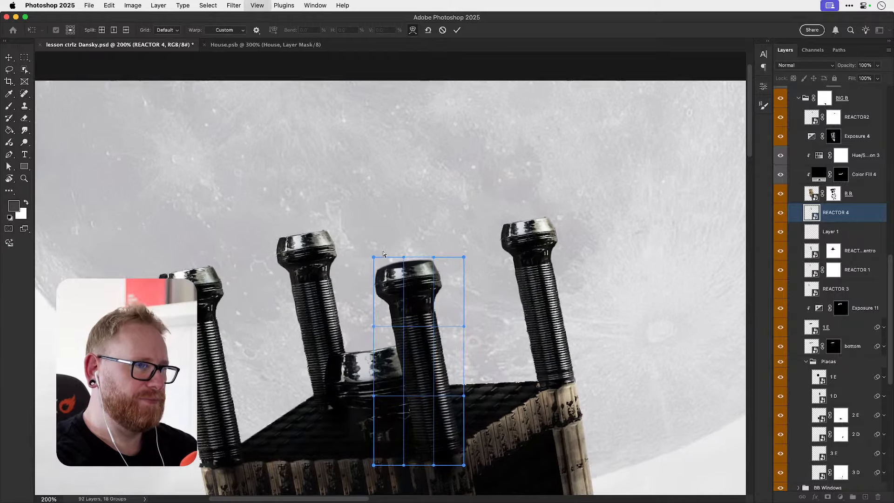
left_click_drag(415, 262, 417, 272)
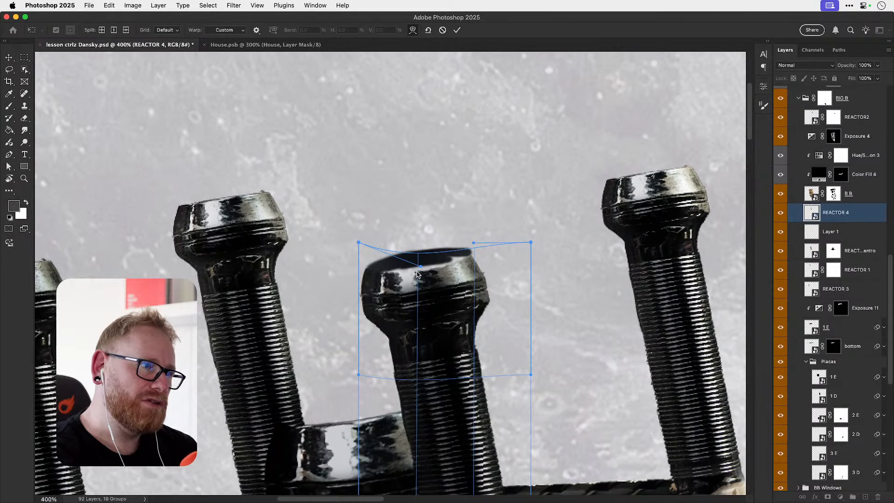
key("Return")
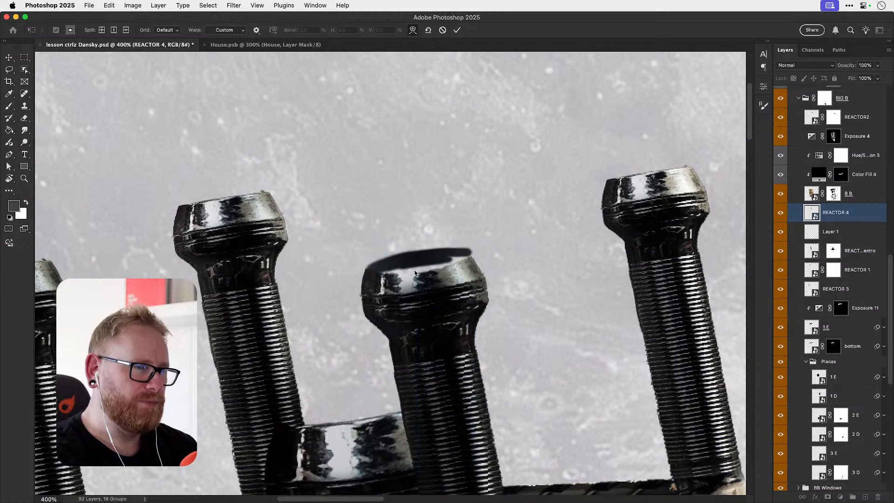
- Paint dark grey on Layer 1 to fill the gap inside the opening of the REACTOR 4 tube
key("super+1")
key("z")
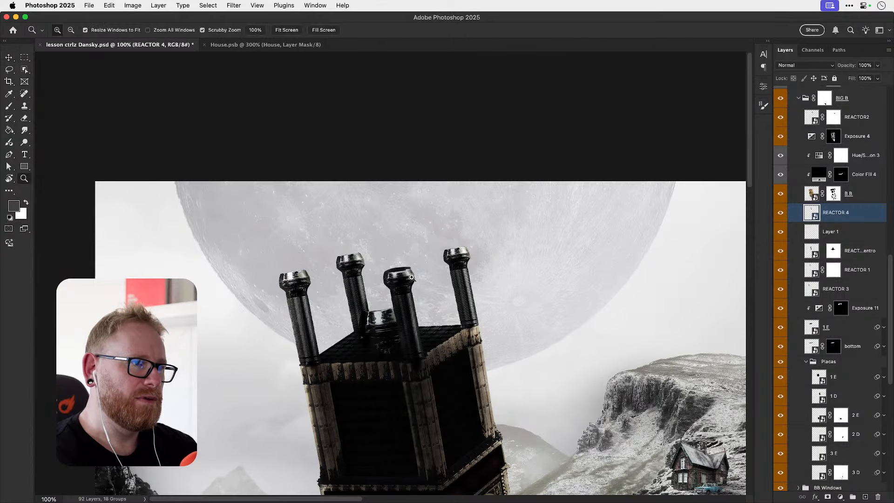
left_click_drag(398, 274, 454, 276)
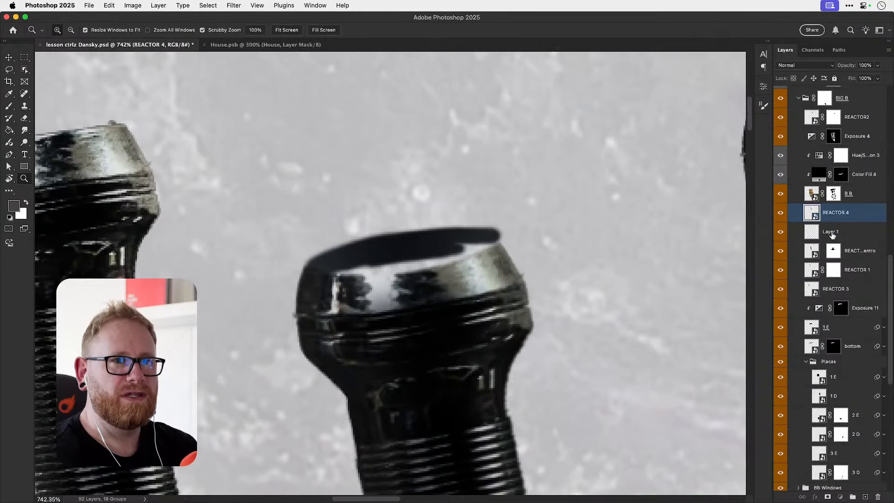
key("alt+bracketleft")
key("b")
mouse_move(412, 254)
left_mouse_down()
mouse_move(367, 268)
mouse_move(448, 258)
mouse_move(496, 246)
mouse_move(508, 232)
mouse_move(355, 228)
mouse_move(513, 226)
left_mouse_up()
- Erase the excess dark paint along the upper outer edge of the tube opening with a size 5 eraser
key("e")
key("super+z")
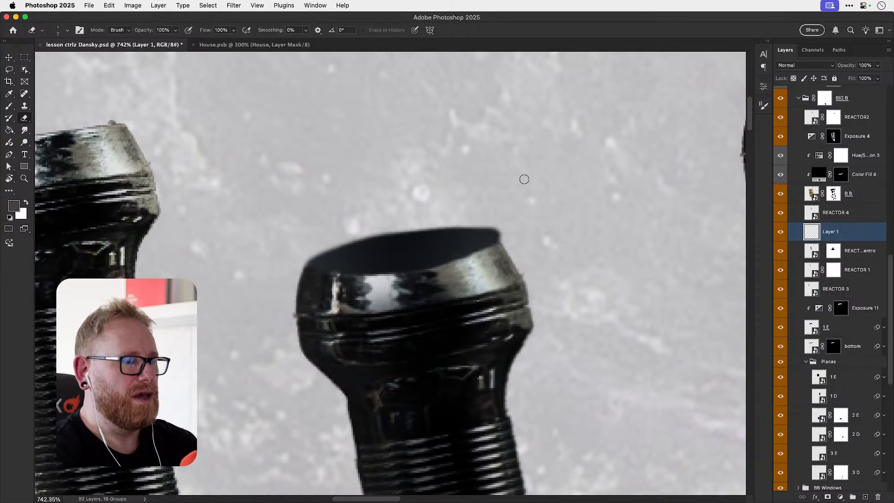
key("bracketleft")
key("bracketleft")
mouse_move(414, 223)
left_mouse_down()
mouse_move(511, 238)
mouse_move(406, 229)
mouse_move(304, 263)
left_mouse_up()
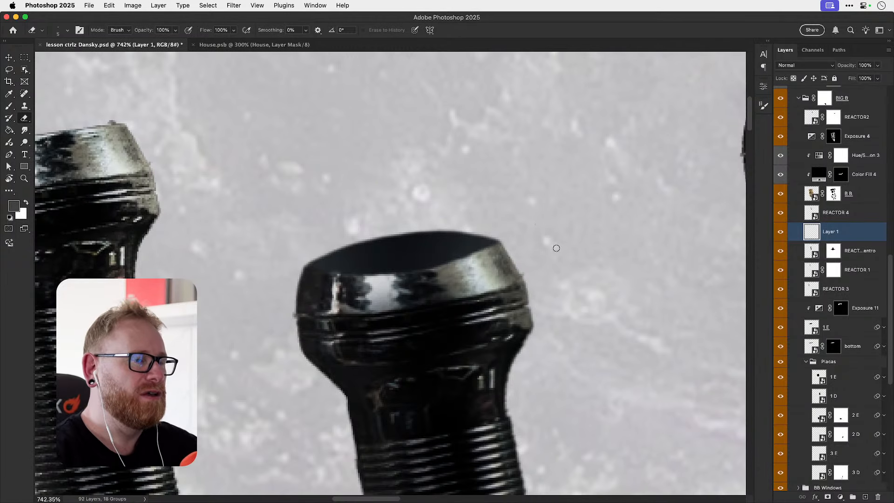
- Examine the filled tube opening both within the whole tower at 100% and in close-up
key("super+1")
key("v")
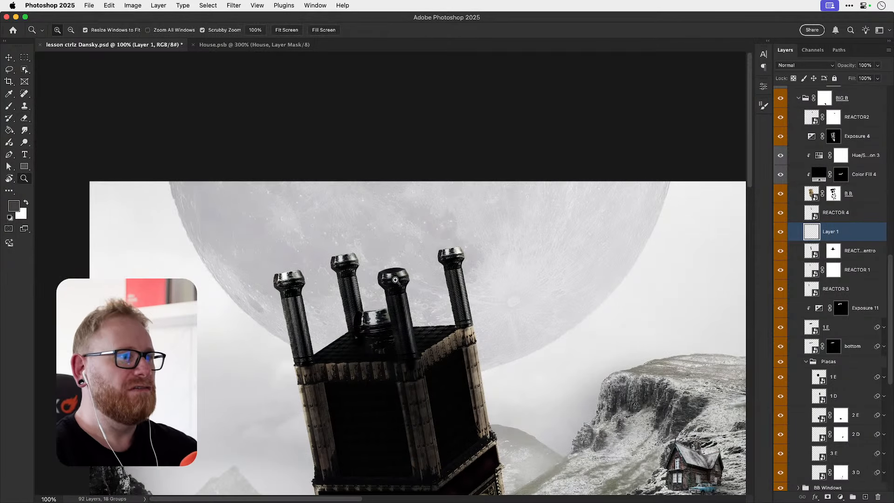
scroll(393, 283, "up", 5)
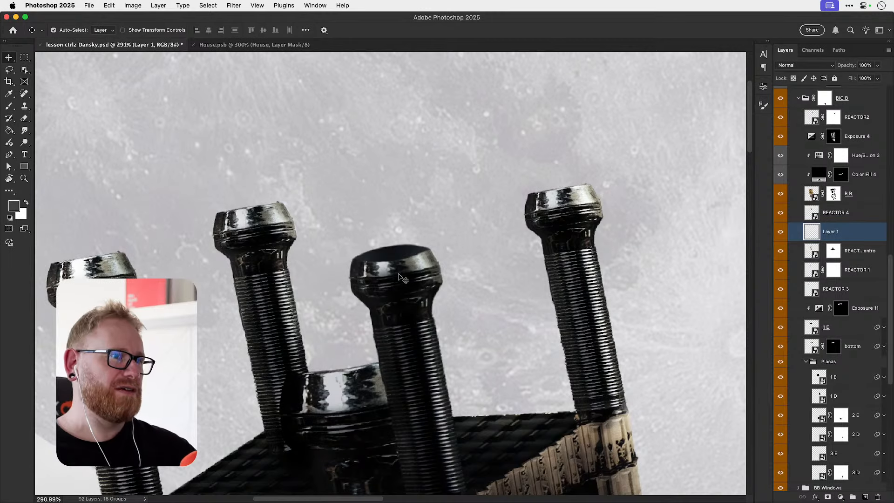
key("super+1")
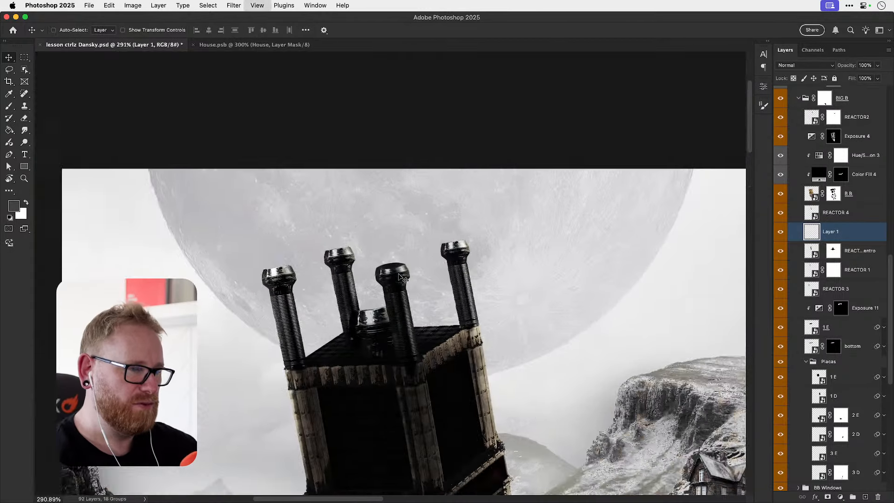
left_click_drag(467, 334, 417, 183)
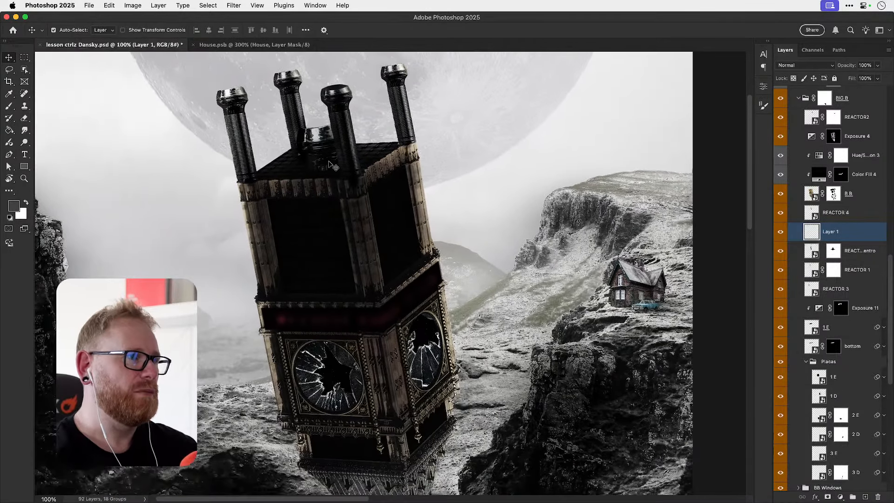
left_click_drag(355, 202, 376, 268)
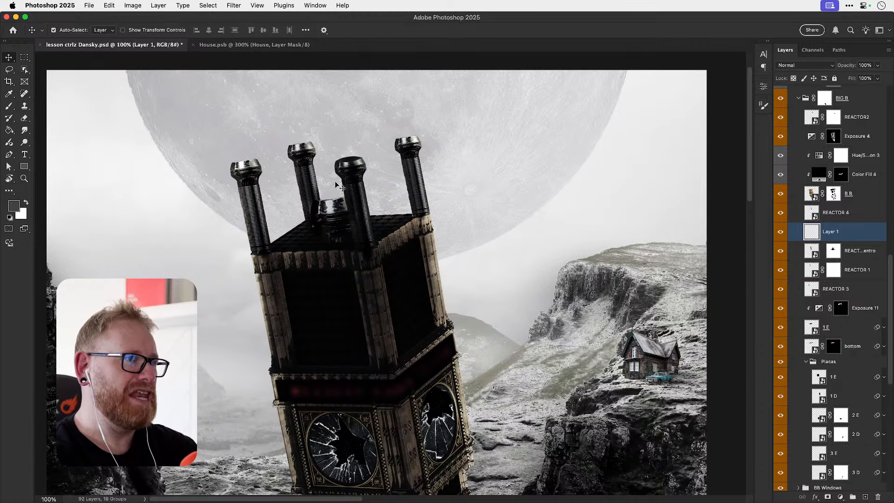
key("z")
left_click_drag(350, 171, 412, 176)
left_click_drag(368, 166, 389, 236)
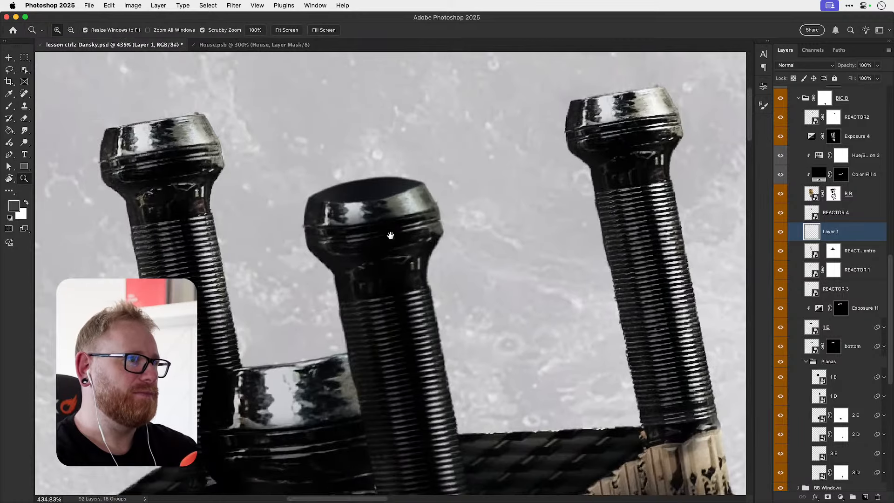
left_click_drag(359, 204, 371, 247)
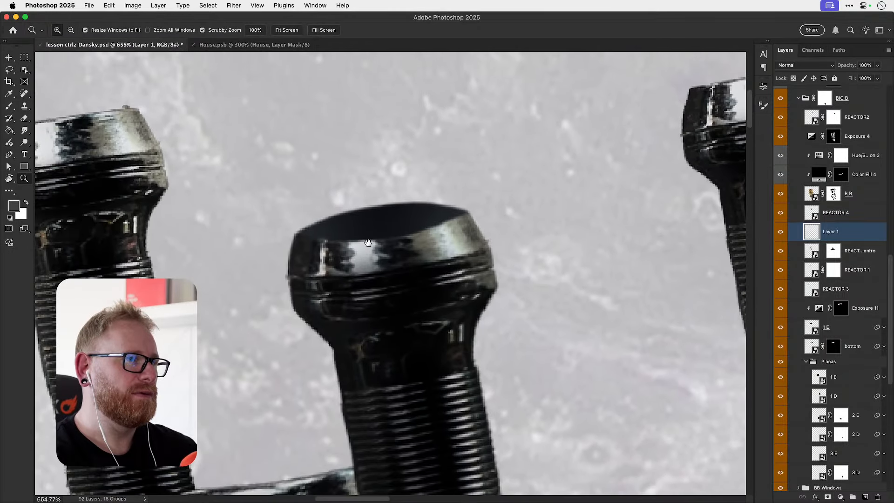
- Move Layer 1 above REACTOR 4 and brush a smooth dark edge along the front rim of the tube opening
key("b")
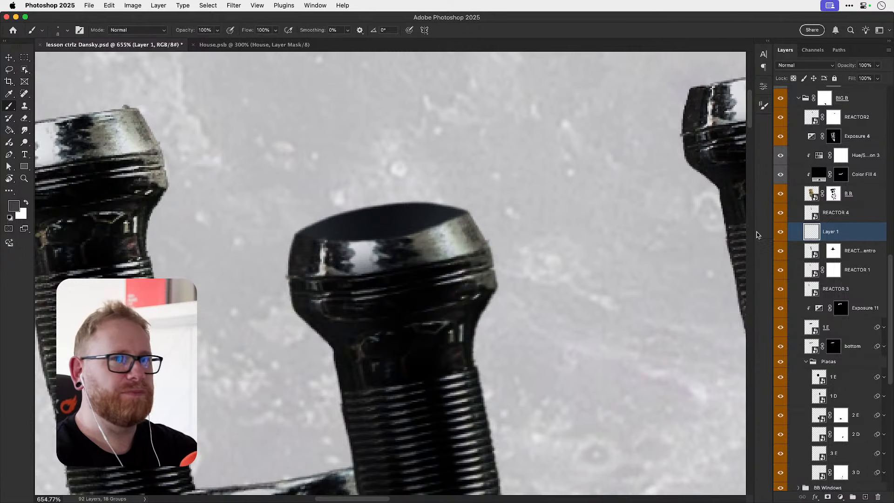
left_click_drag(839, 233, 841, 213)
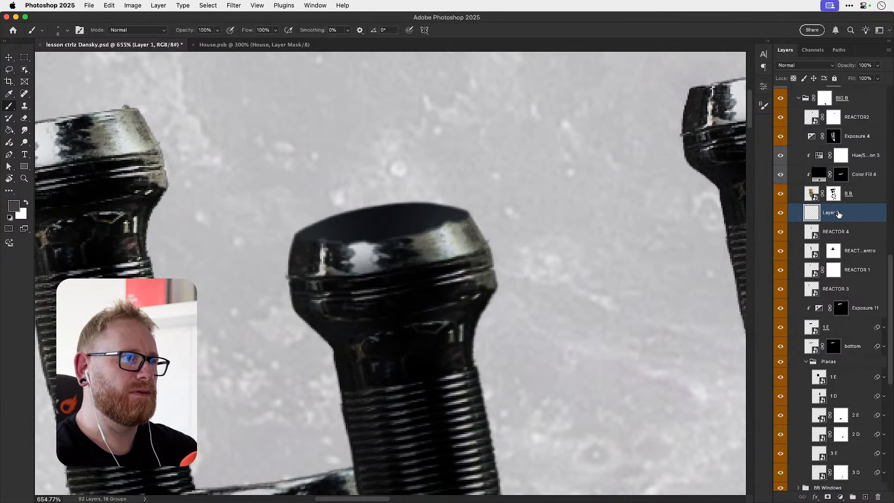
key("bracketleft")
key("bracketleft")
key("bracketleft")
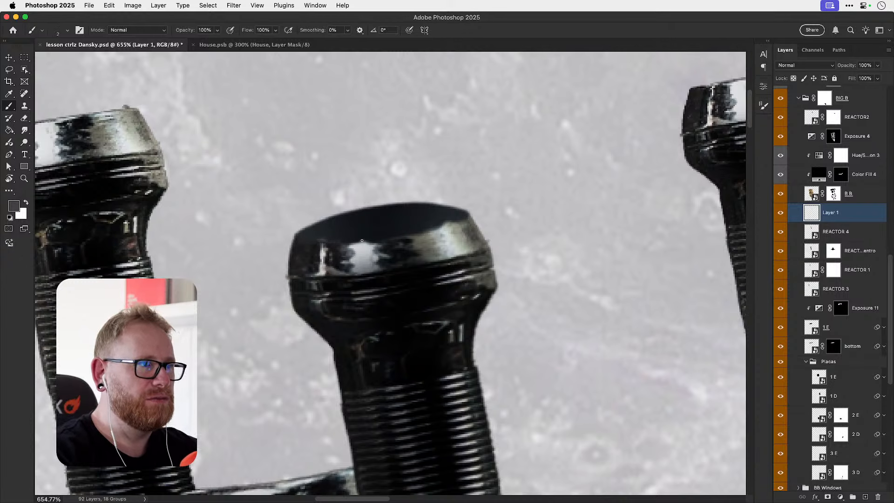
left_click_drag(296, 244, 467, 218)
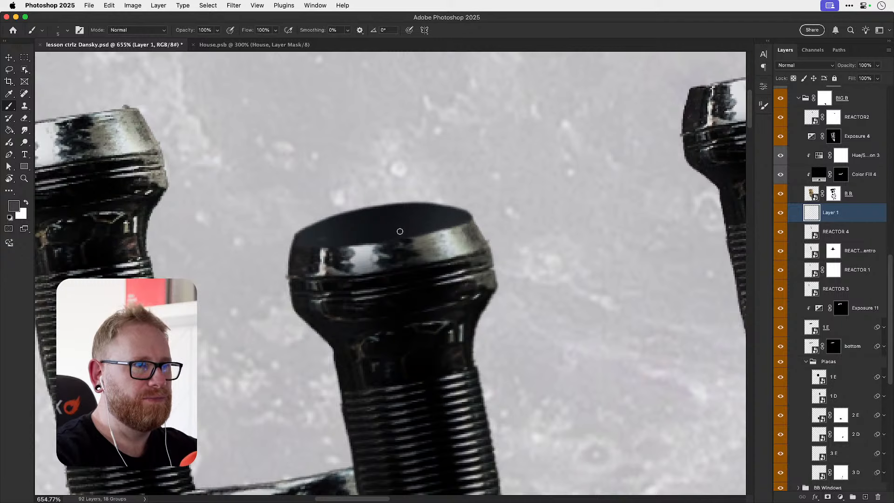
left_click_drag(329, 242, 407, 235)
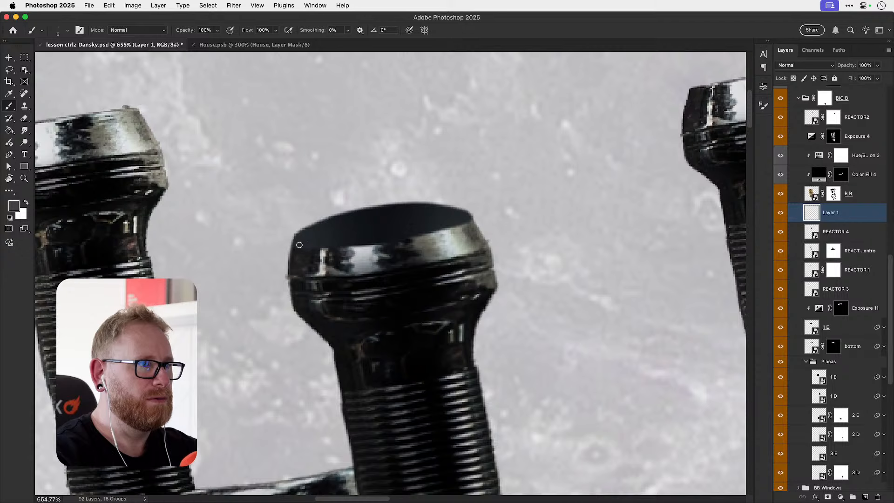
key("e")
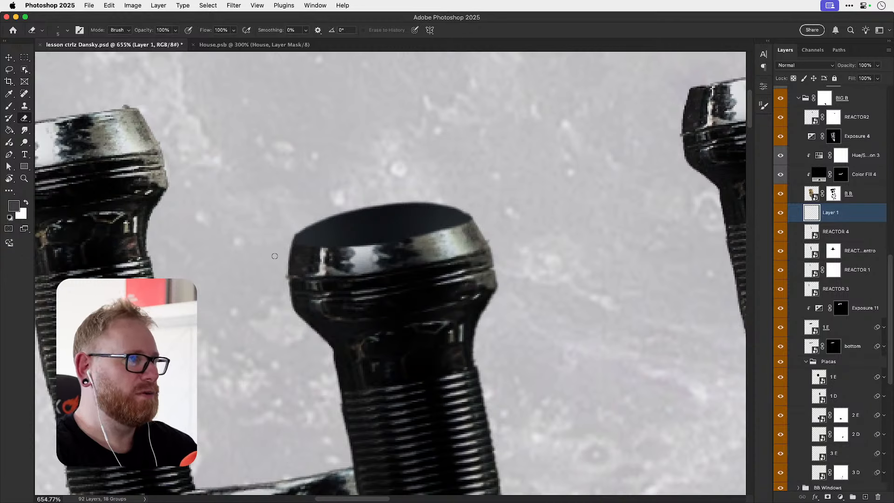
- Set the foreground colour to #5d5c53 by sampling the metallic rim of the front tube
left_click(13, 206)
scroll(382, 223, "down", 4)
scroll(382, 222, "right", 8)
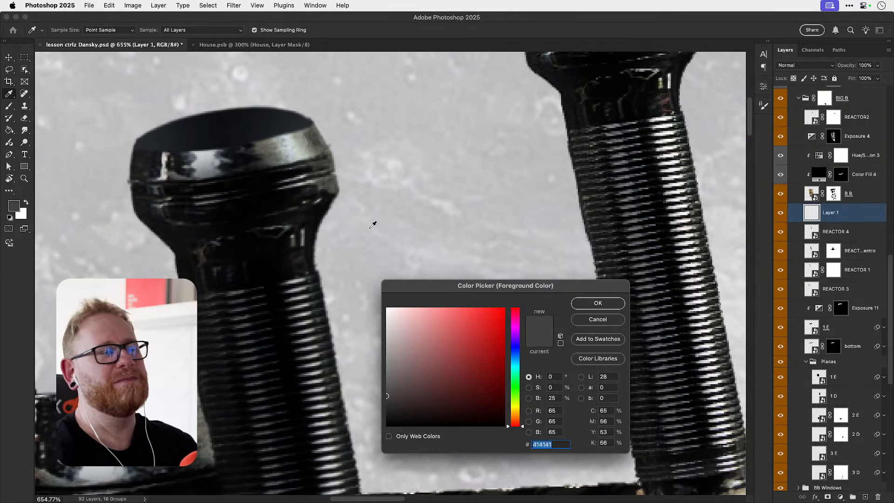
left_click_drag(305, 207, 374, 244)
left_click(333, 184)
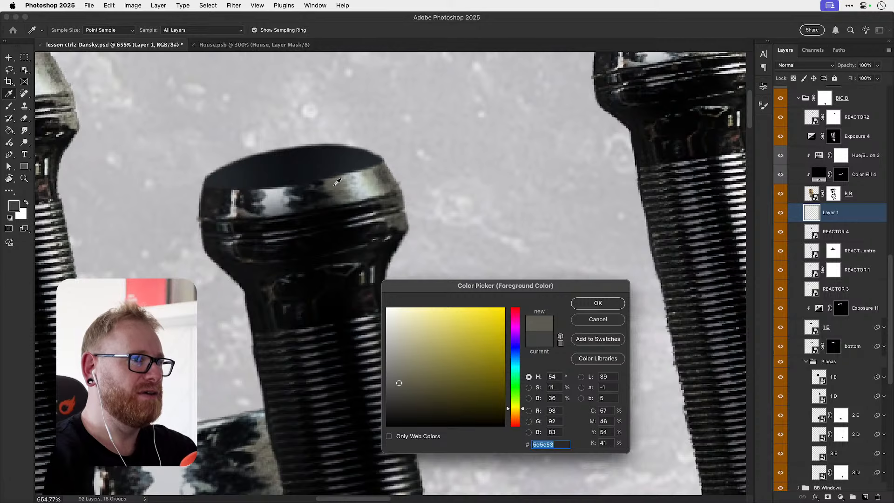
left_click(595, 303)
key("e")
scroll(470, 283, "up", 3)
scroll(471, 283, "left", 2)
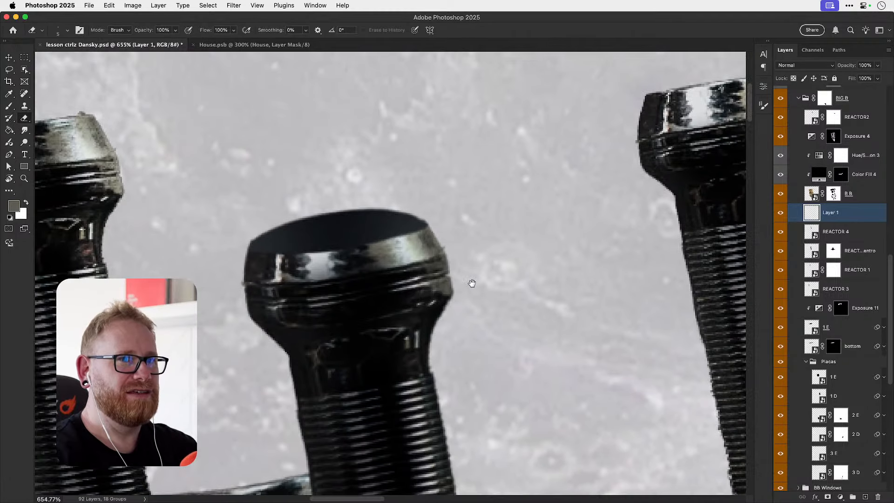
- Load Layer 1's contents as a selection, brush a lighter tone into the tube opening at size 20, and deselect
left_click(811, 212, "super")
key("b")
key("bracketright")
key("bracketright")
key("bracketright")
key("bracketright")
key("bracketright")
key("bracketright")
key("bracketright")
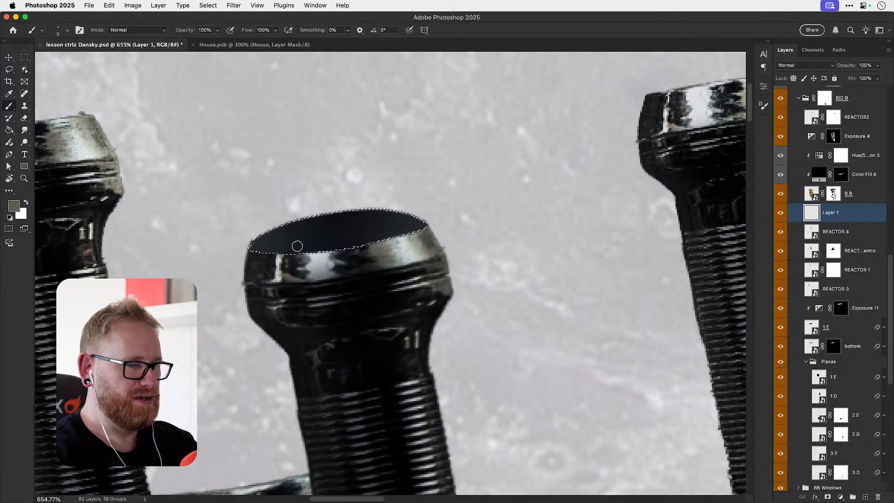
mouse_move(229, 264)
left_mouse_down()
mouse_move(400, 228)
mouse_move(254, 246)
left_mouse_up()
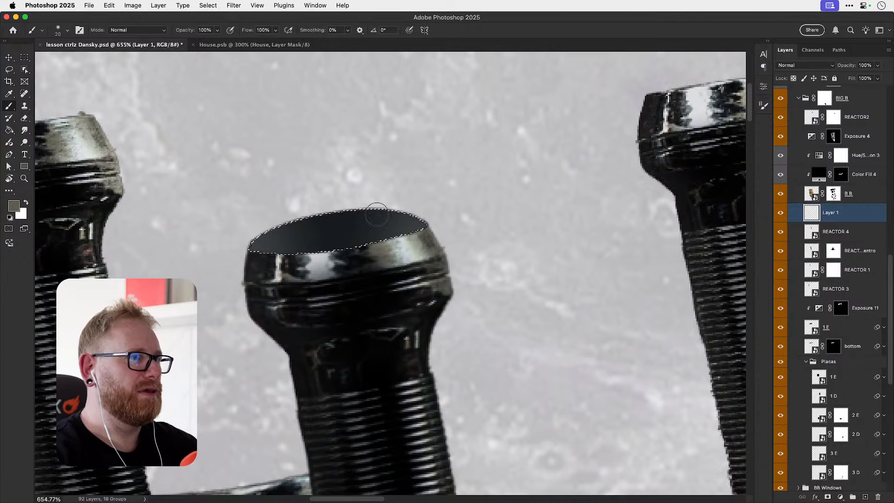
key("super+d")
left_click_drag(366, 265, 381, 257)
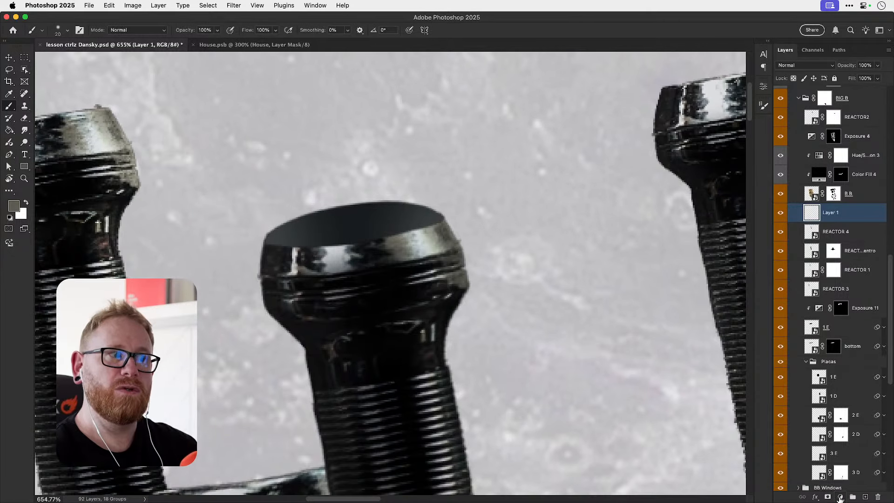
- Add a new layer clipped to Layer 1 and sample light grey #cccfd1 from the tube's rim as the foreground colour
left_click(864, 497)
left_click(853, 222, "alt")
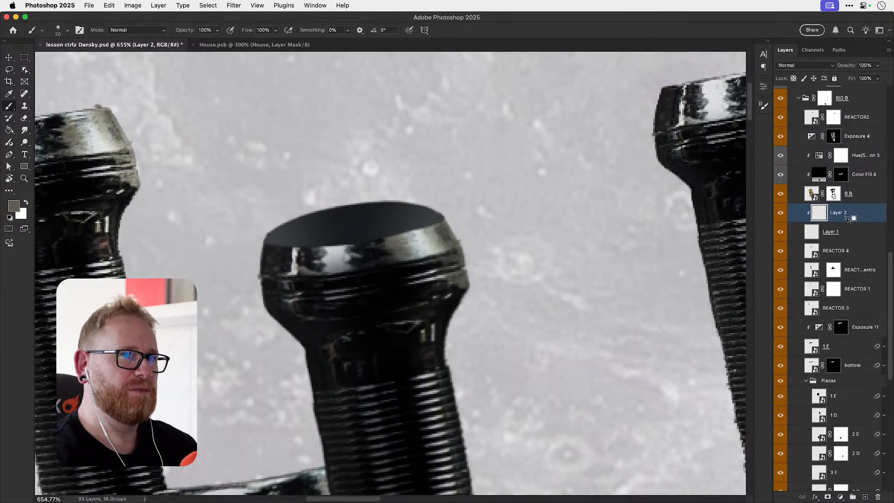
left_click(17, 210)
left_click(334, 246)
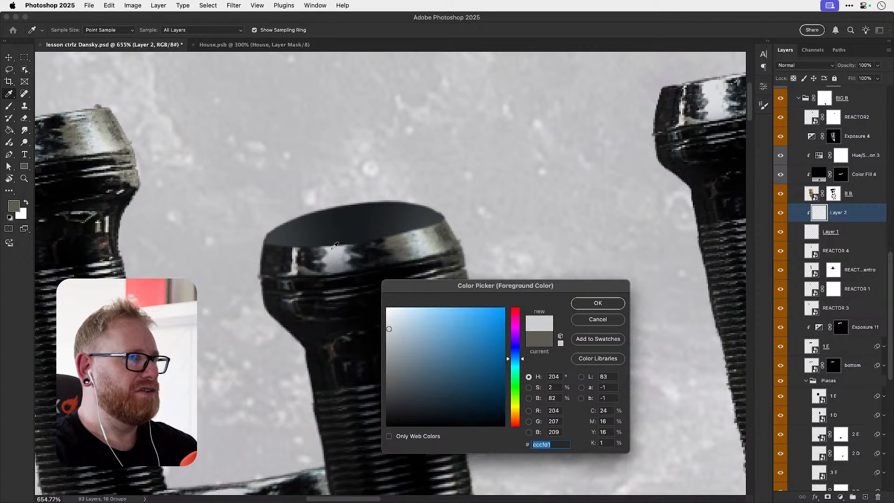
left_click(598, 303)
- Resample the foreground colour from the image as the brighter grey #d9dfdf
scroll(298, 256, "left", 5)
left_click(13, 210)
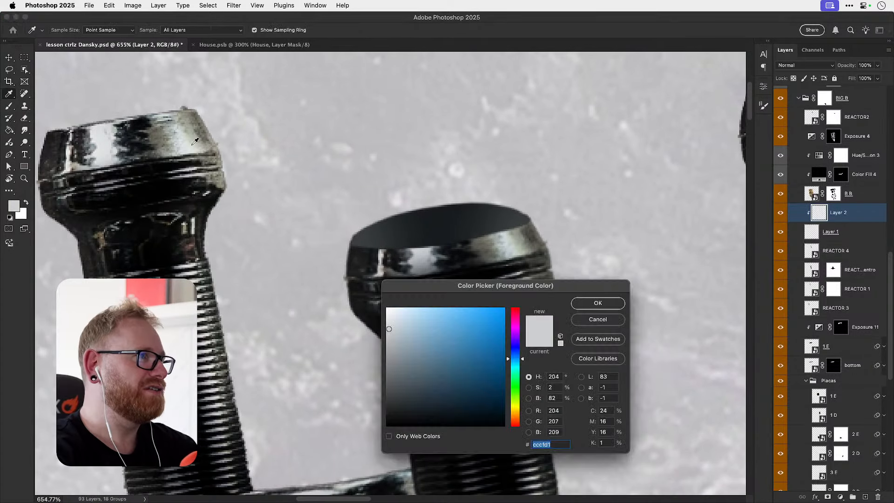
left_click(189, 146)
left_click(347, 142)
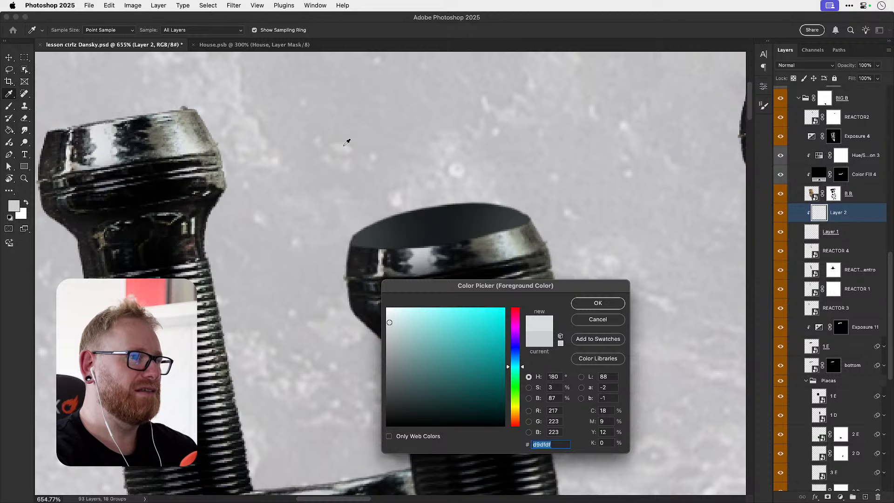
left_click(589, 305)
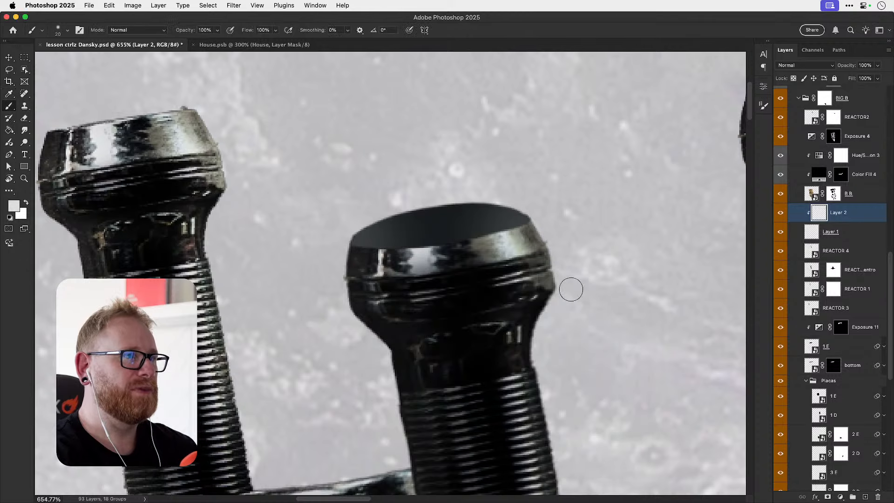
- Set the brush flow to 5% for painting on the clipped layer over the tube opening
left_click(264, 31)
type("50")
key("Return")
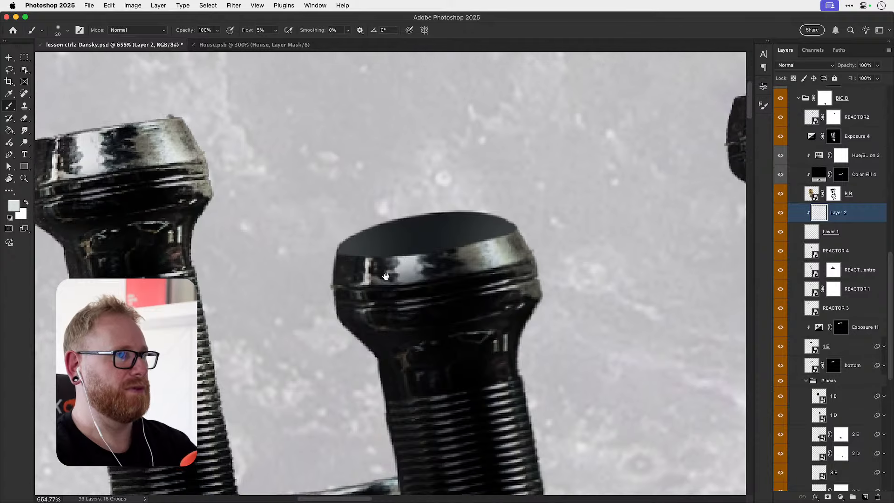
scroll(340, 280, "up", 3)
scroll(340, 280, "right", 2)
scroll(329, 274, "up", 1)
scroll(329, 273, "left", 1)
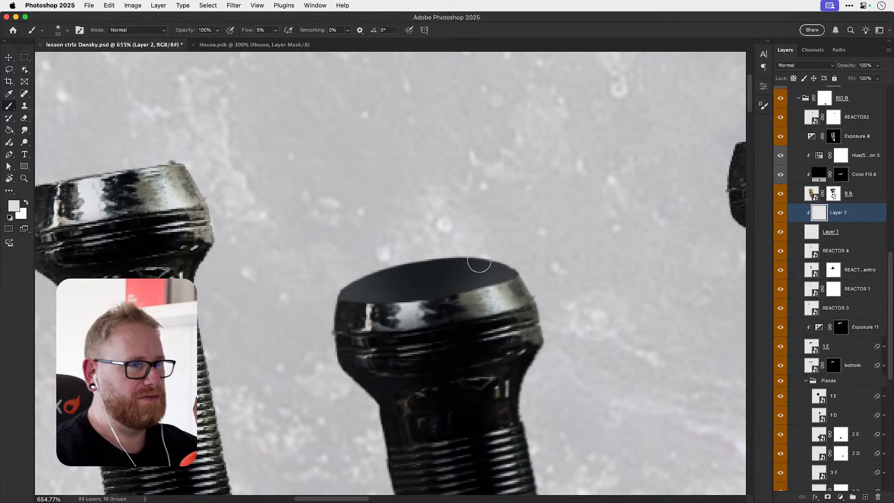
- Undo the last brush stroke and darken the middle of the tube opening with black on Layer 2
key("super+z")
key("d")
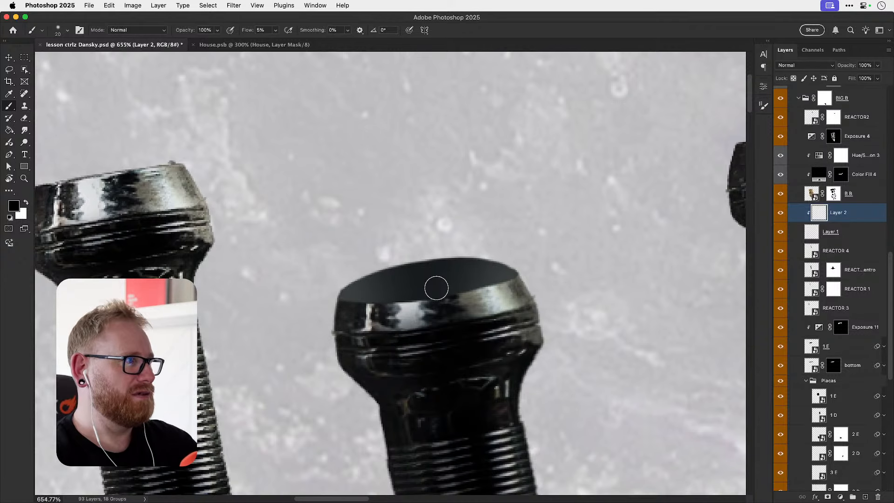
- Add another clipped layer above Layer 2 and sample light grey from the neighbouring tube's metal rim as the foreground colour
left_click(863, 497)
key("x")
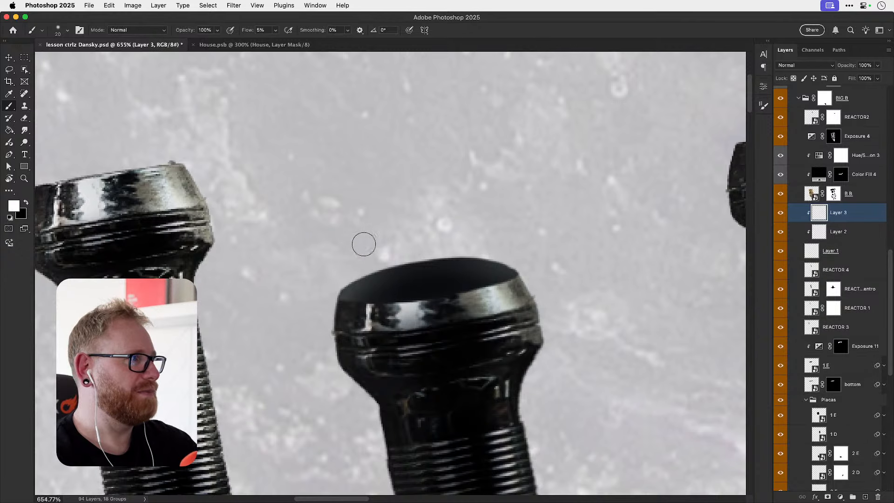
key("i")
left_click_drag(171, 195, 175, 198)
key("b")
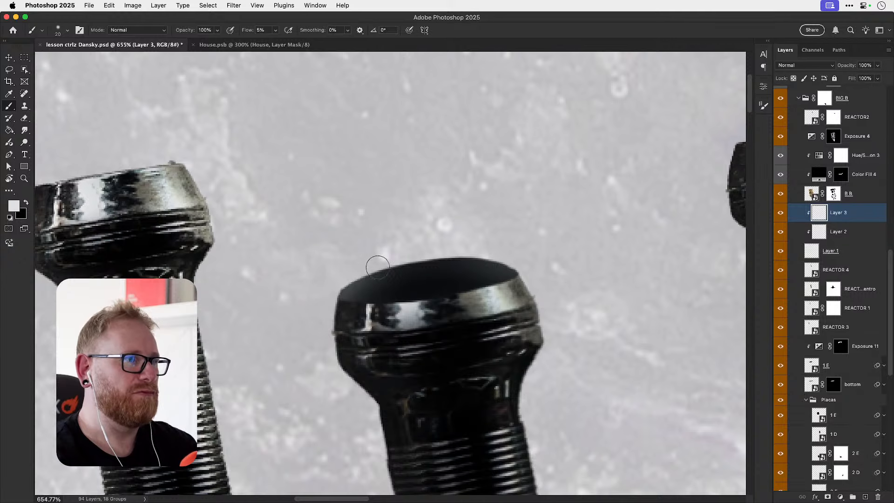
- Brush a faint light-grey highlight along the far edge of the opening on Layer 3 at 5% flow and check the result
mouse_move(378, 267)
left_mouse_down()
mouse_move(444, 247)
mouse_move(357, 266)
mouse_move(471, 246)
mouse_move(448, 244)
mouse_move(369, 262)
mouse_move(481, 249)
mouse_move(321, 292)
mouse_move(504, 253)
mouse_move(382, 256)
mouse_move(465, 246)
mouse_move(330, 276)
mouse_move(485, 247)
mouse_move(535, 262)
mouse_move(536, 283)
mouse_move(535, 275)
mouse_move(428, 315)
mouse_move(346, 333)
mouse_move(323, 313)
mouse_move(421, 307)
left_mouse_up()
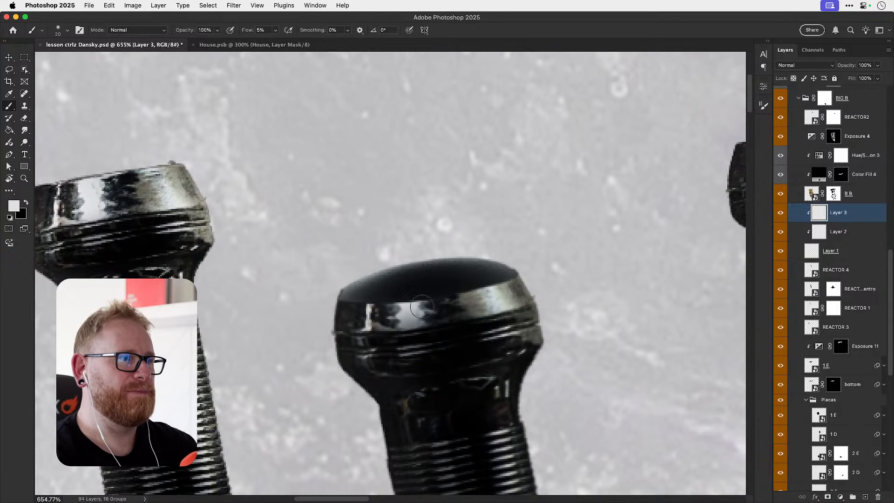
left_click_drag(484, 306, 425, 322)
key("super+minus")
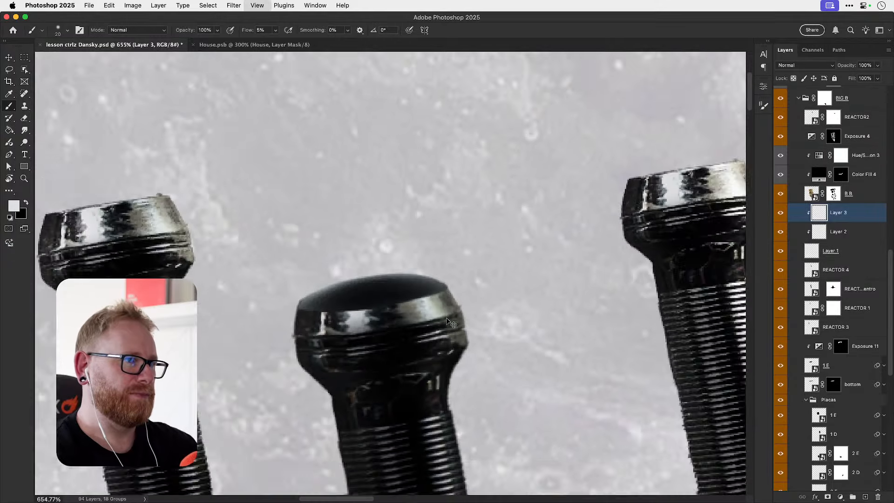
key("super+0")
key("z")
left_click_drag(390, 279, 418, 274)
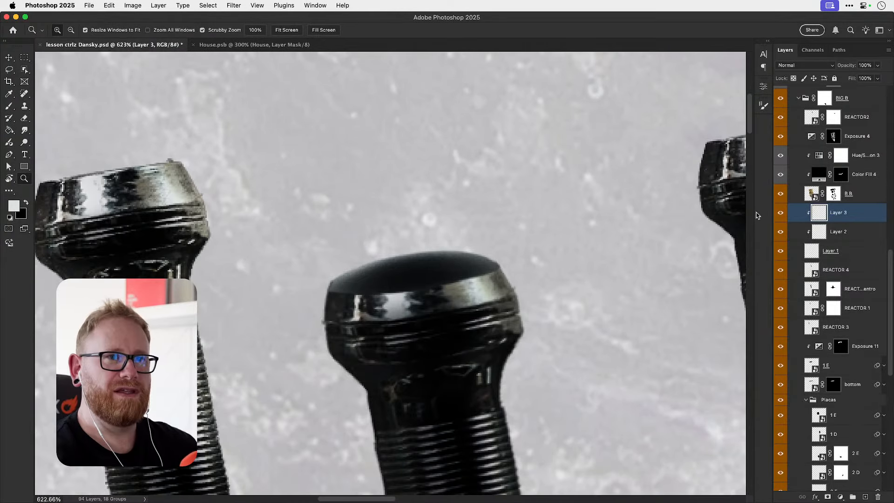
- Add a layer mask to Layer 1 and prepare a black brush with the flow raised to 100%
left_click(841, 254)
left_click(828, 497)
key("x")
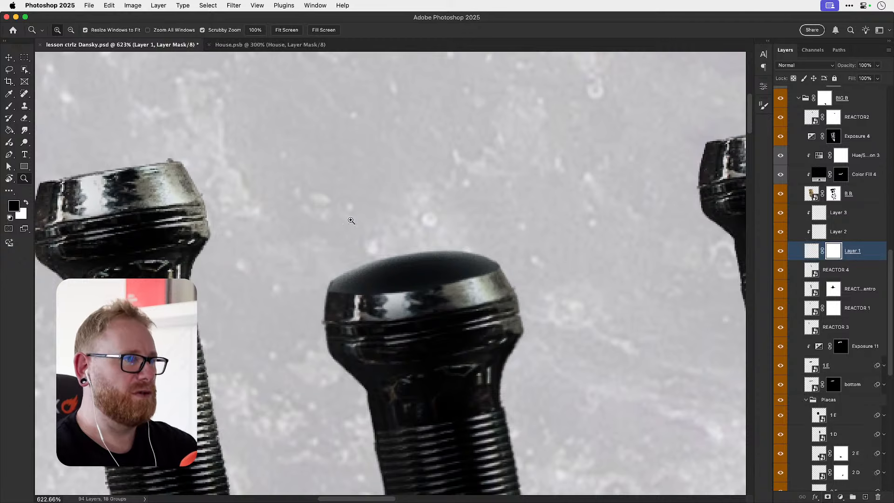
key("b")
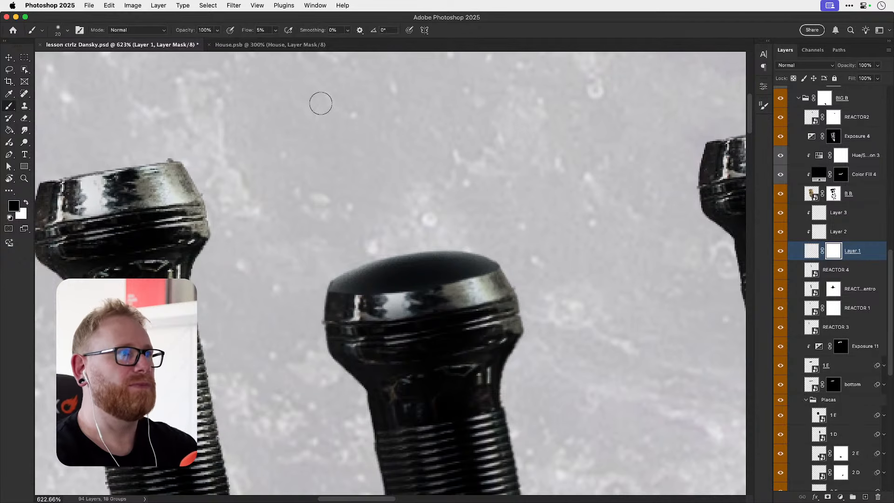
left_click(275, 30)
left_click(327, 246)
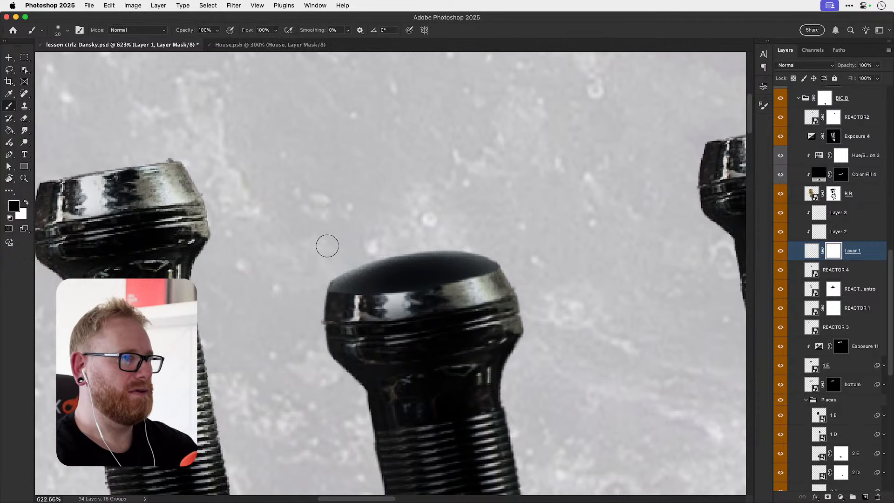
- Reduce the brush to size 5 and mask away the domed upper edge of Layer 1 to flatten the opening, undoing stray strokes
key("bracketleft")
key("bracketleft")
key("bracketleft")
key("bracketleft")
key("bracketleft")
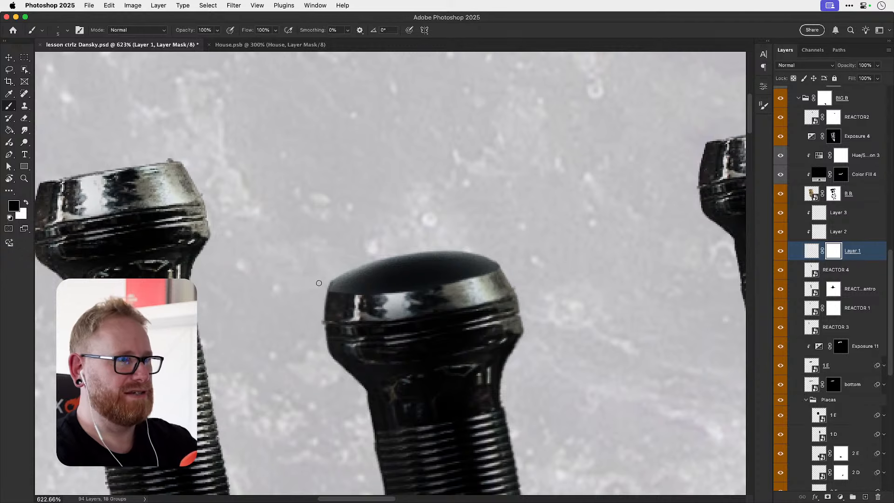
mouse_move(319, 284)
left_mouse_down()
mouse_move(392, 258)
mouse_move(502, 247)
left_mouse_up()
key("super+z")
mouse_move(327, 284)
left_mouse_down()
mouse_move(405, 259)
mouse_move(517, 257)
mouse_move(377, 270)
mouse_move(319, 291)
mouse_move(434, 245)
mouse_move(411, 251)
mouse_move(352, 270)
mouse_move(473, 249)
mouse_move(374, 269)
left_mouse_up()
key("super+z")
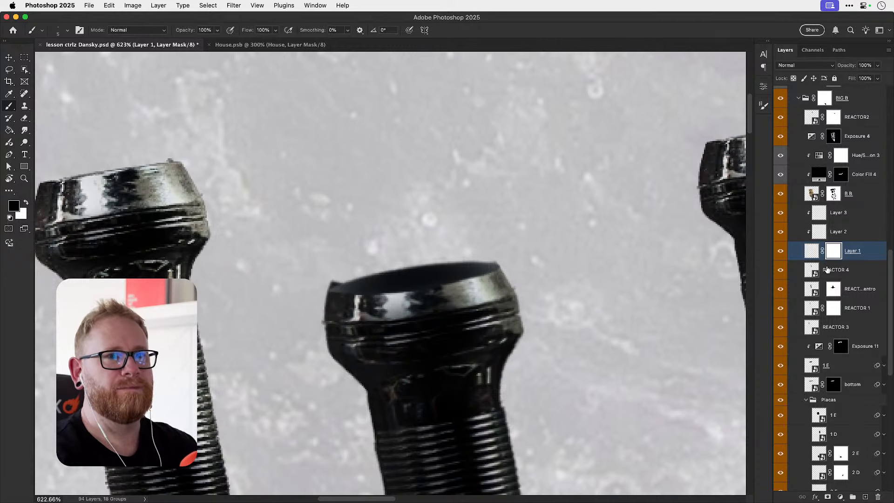
- Add a layer mask to REACTOR 4 and hide the small corner protruding from the rim beside the opening
left_click(862, 275)
left_click(828, 497)
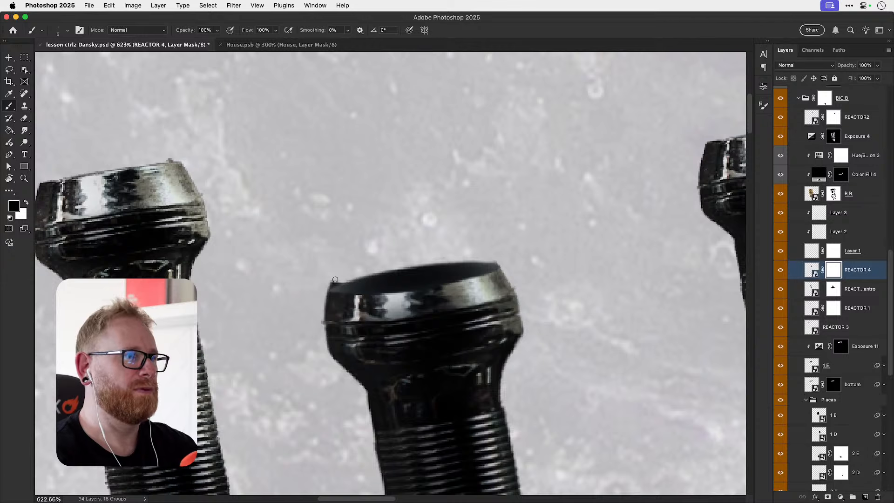
mouse_move(331, 285)
left_mouse_down()
mouse_move(344, 278)
mouse_move(330, 286)
left_mouse_up()
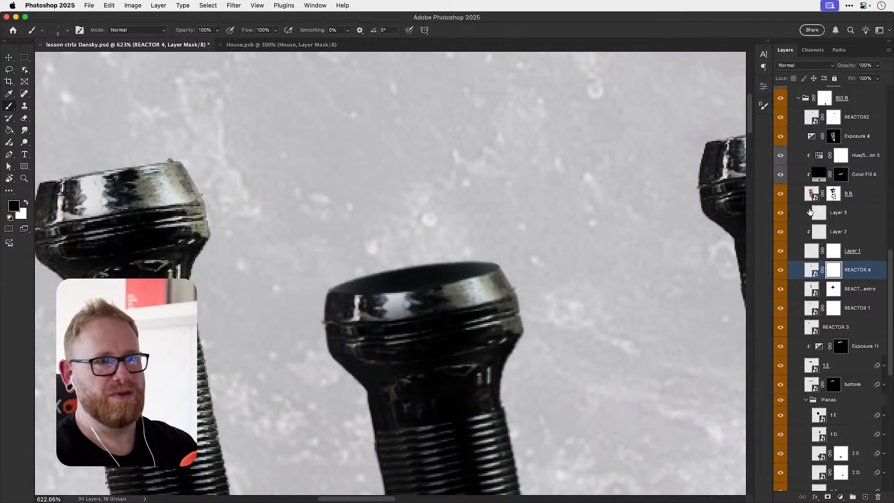
- Brush a soft light-grey highlight along the far edge of the opening on Layer 3 at 10% flow, enlarging the brush to 30
left_click(841, 215)
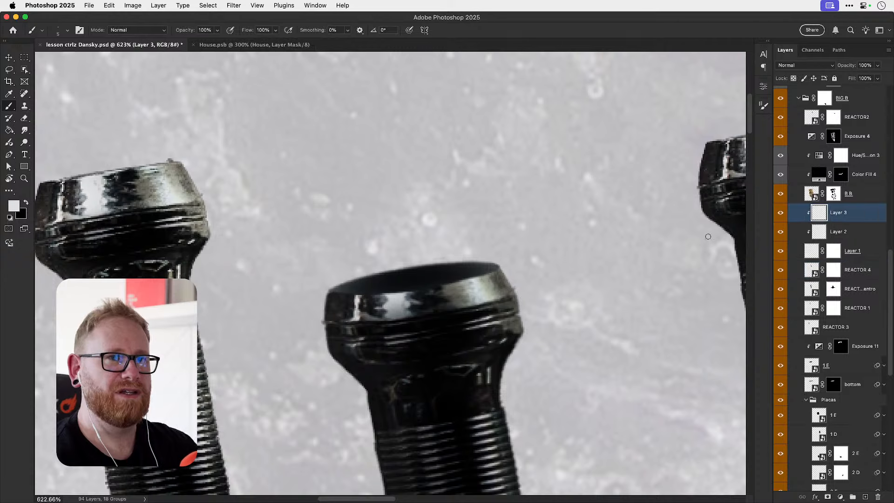
key("x")
key("x")
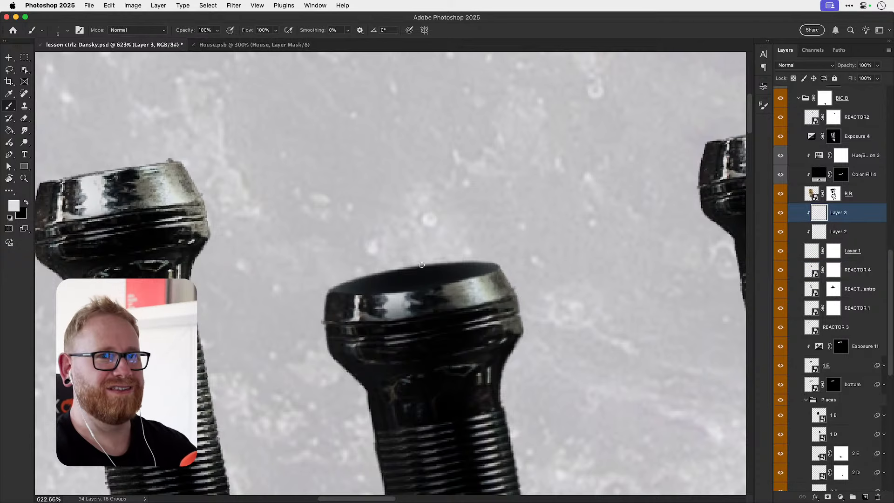
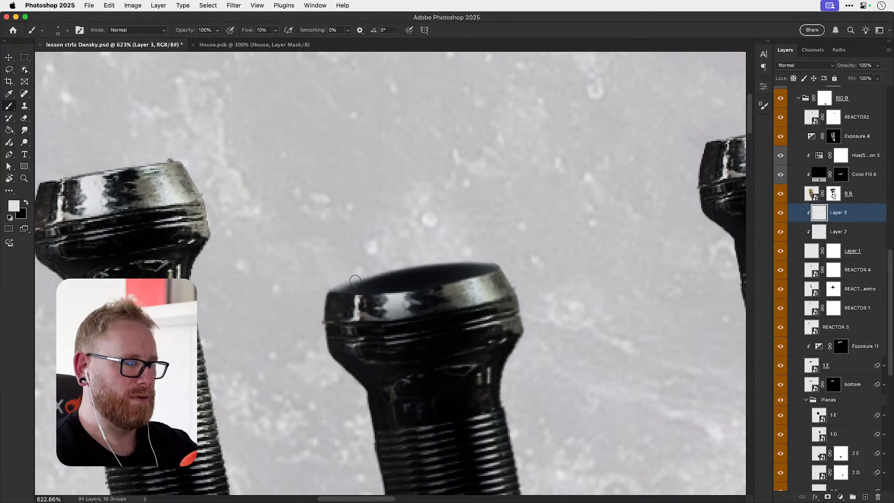
key("bracketright")
key("bracketright")
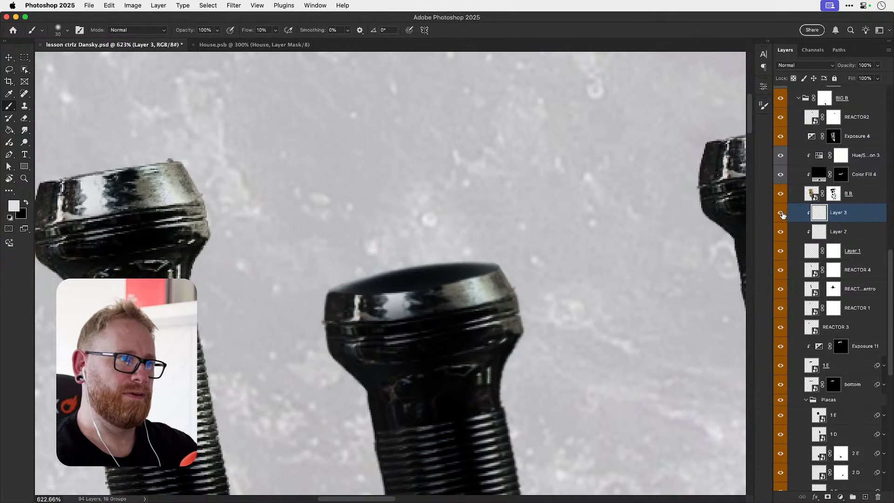
- Add an Exposure adjustment clipped to REACTOR 4 with exposure -0.86 and gamma correction 0.67
key("z")
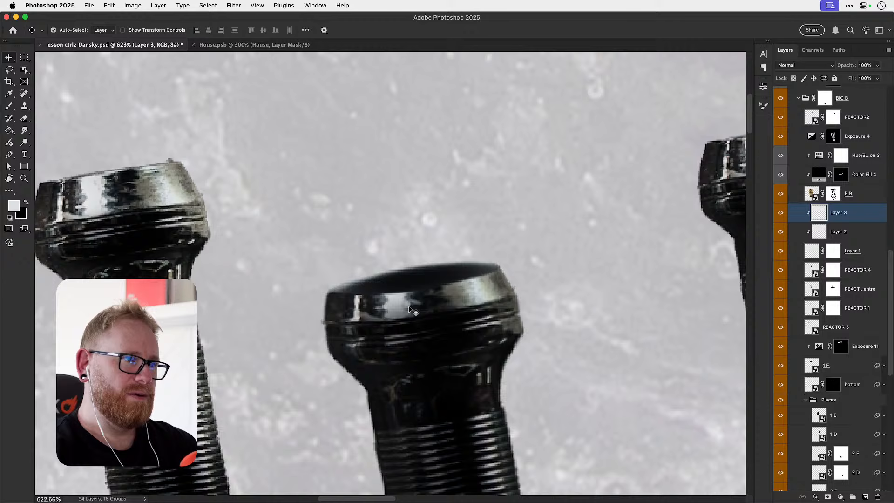
left_click(387, 296)
left_click(387, 296)
key("v")
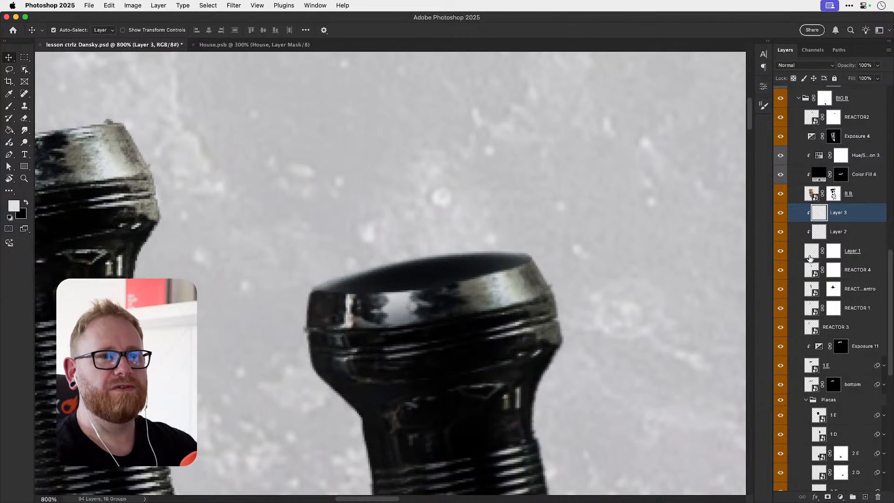
left_click(856, 256)
left_click(863, 275)
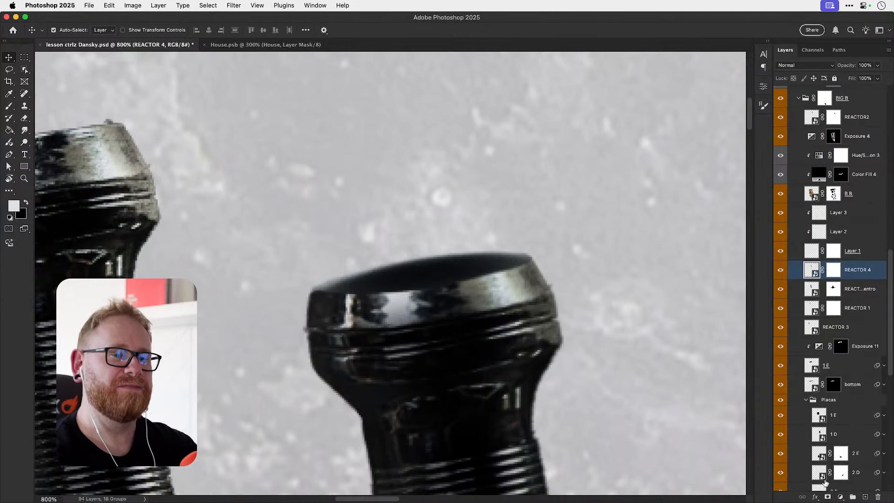
left_click(838, 498)
left_click(833, 394)
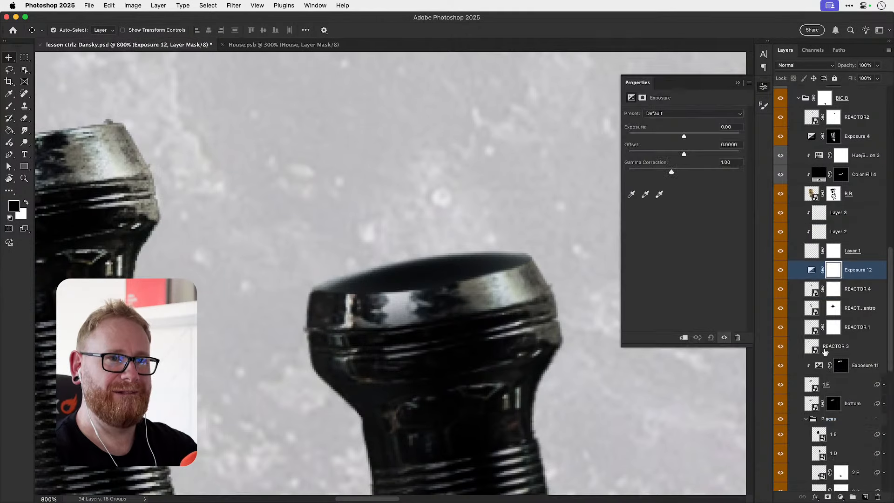
left_click_drag(683, 135, 676, 136)
left_click_drag(672, 171, 682, 172)
left_click(855, 280, "alt")
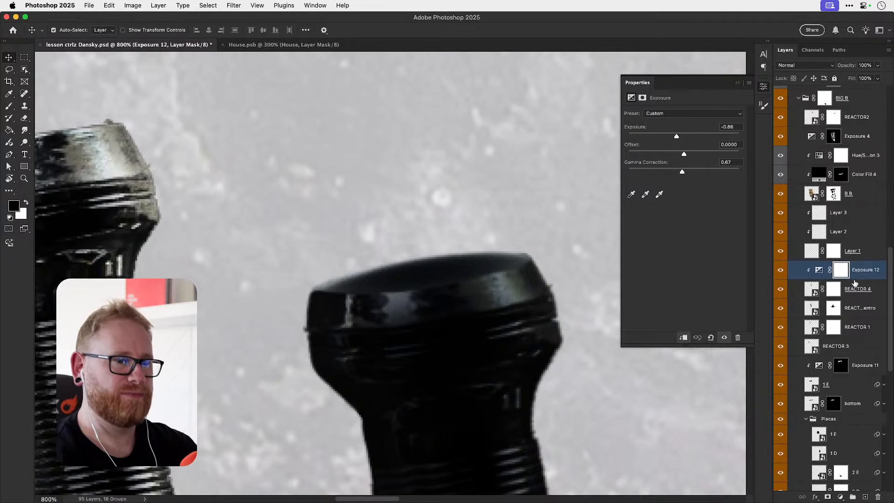
- Invert the new Exposure adjustment's mask to black and set a smaller white brush to 49% flow
key("b")
key("super+i")
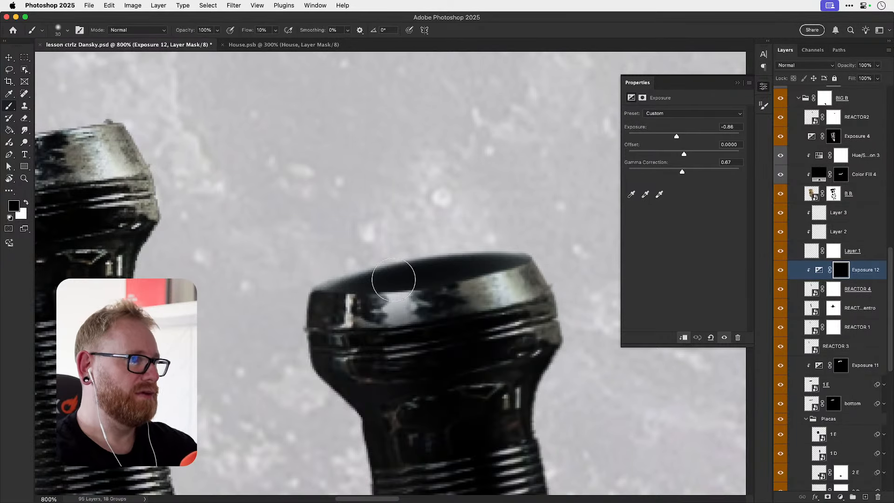
key("x")
key("bracketleft")
key("bracketleft")
key("bracketleft")
left_click(276, 30)
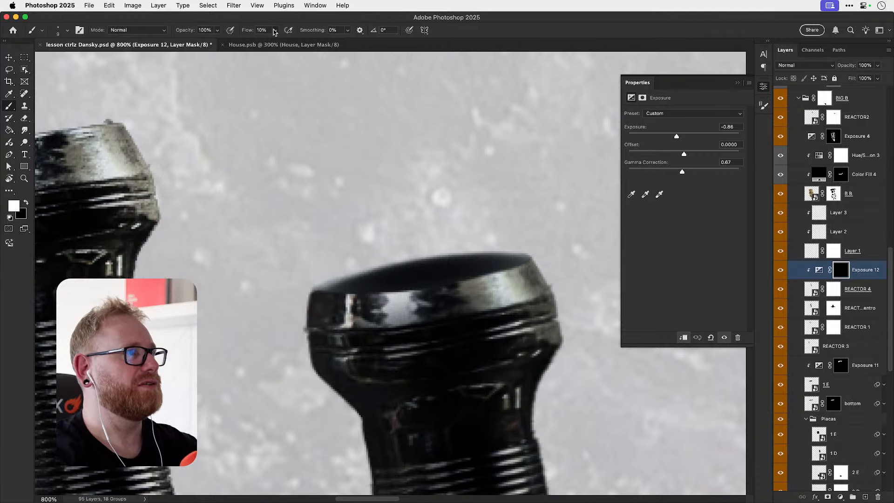
left_click_drag(275, 41, 294, 48)
- Paint the darkening along the rim's upper edge on the Exposure mask with white, and restore the bright reflection with black
key("bracketleft")
key("bracketright")
key("bracketright")
mouse_move(346, 293)
left_mouse_down()
mouse_move(423, 291)
mouse_move(328, 287)
left_mouse_up()
mouse_move(430, 284)
left_mouse_down()
mouse_move(528, 256)
mouse_move(463, 281)
left_mouse_up()
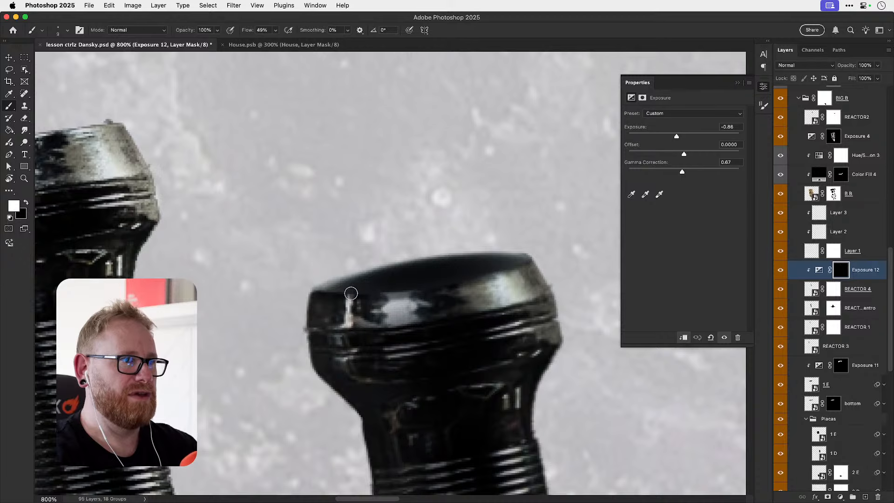
key("x")
left_click_drag(396, 304, 390, 307)
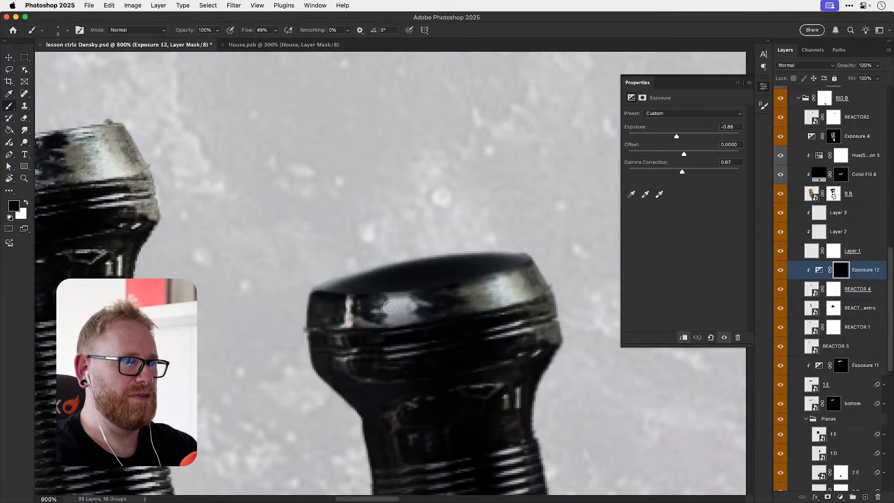
- Review the whole tower top and try extending the white mask stroke along the brighter part of the rim's upper edge
scroll(550, 266, "down", 10)
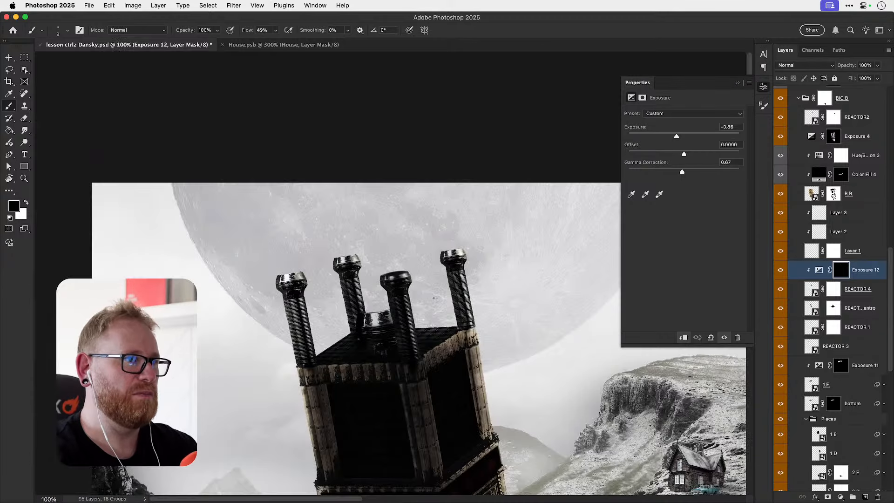
key("z")
left_click_drag(386, 277, 440, 286)
key("b")
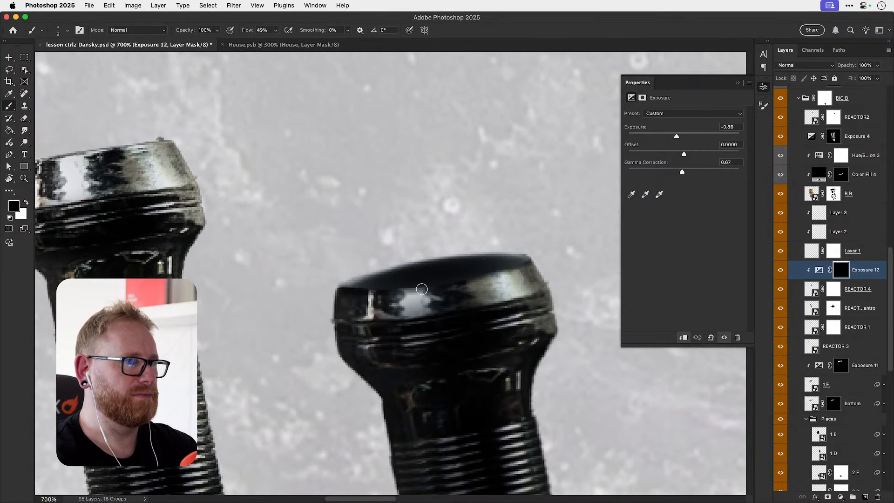
key("x")
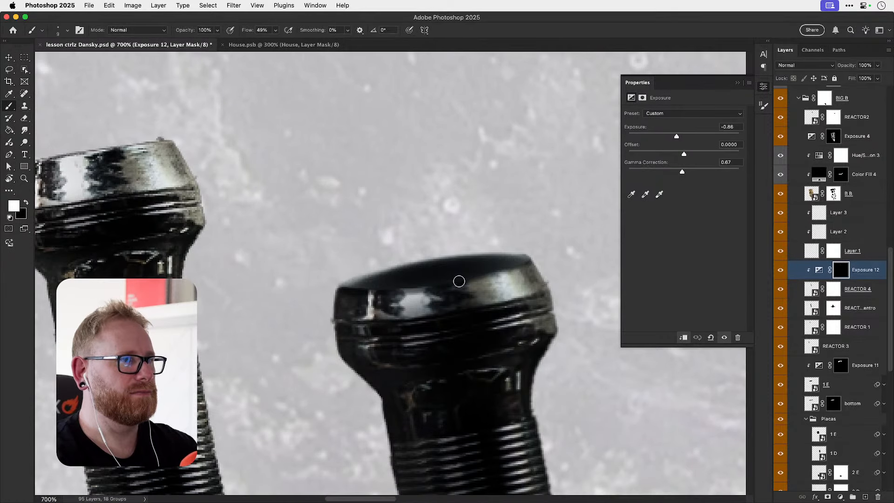
left_click_drag(457, 280, 506, 268)
key("super+z")
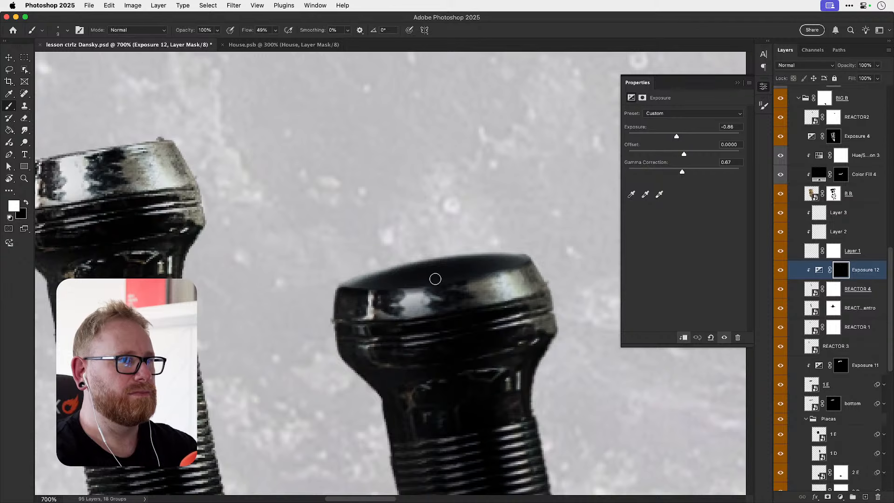
- Examine the opening's edge up close by toggling the visibility of Layer 1
key("z")
left_click(456, 281)
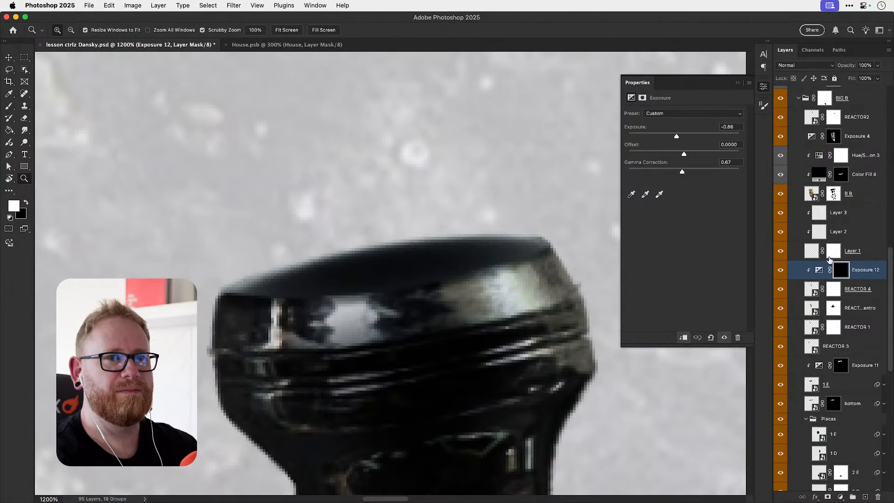
left_click(783, 252)
left_click(783, 252)
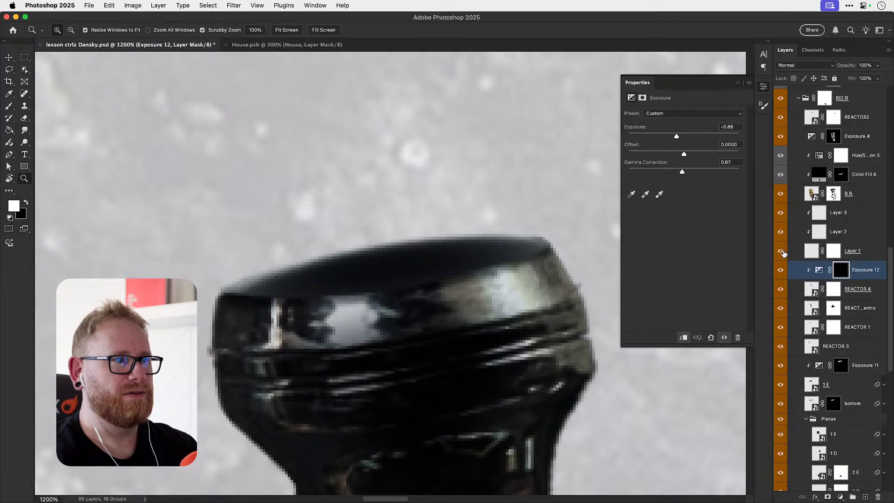
left_click(783, 251)
left_click(782, 252)
- Try masking Layer 1 with black where the opening meets the bright part of the rim
left_click(833, 251)
key("b")
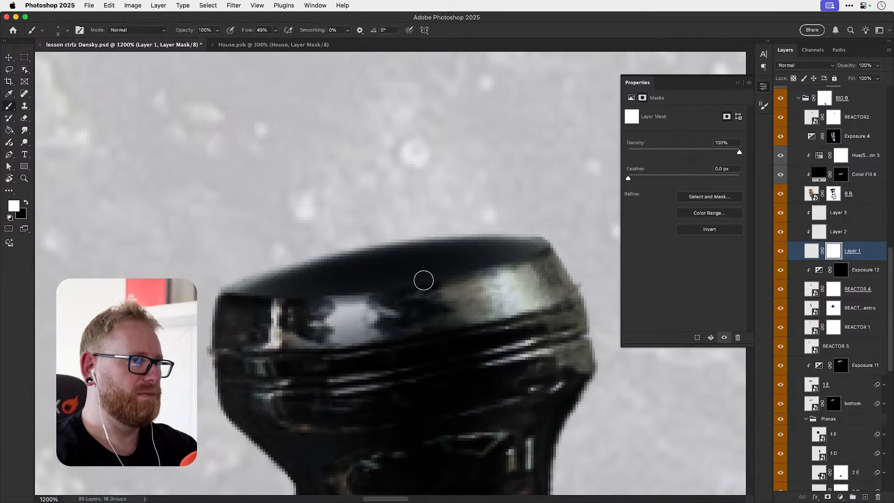
key("x")
mouse_move(457, 275)
left_mouse_down()
mouse_move(522, 258)
mouse_move(470, 272)
left_mouse_up()
key("super+z")
key("x")
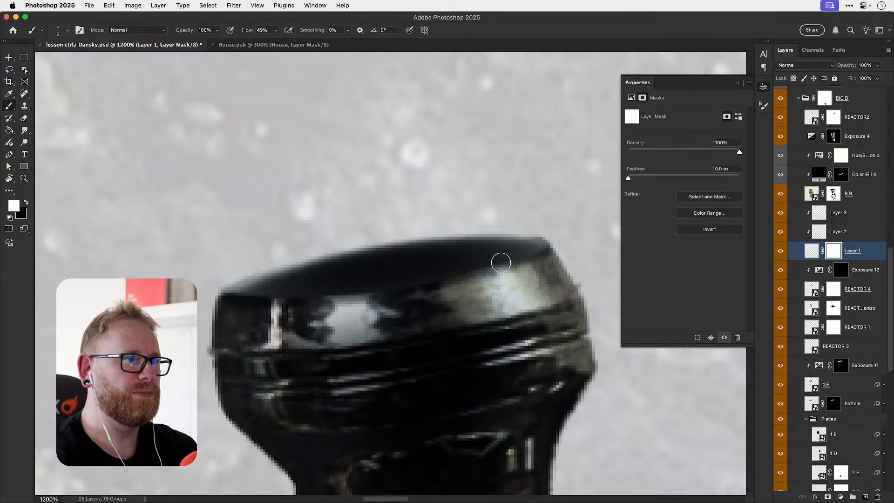
- Try masking REACTOR 4 with black along the lower edge of the opening
left_click(833, 289)
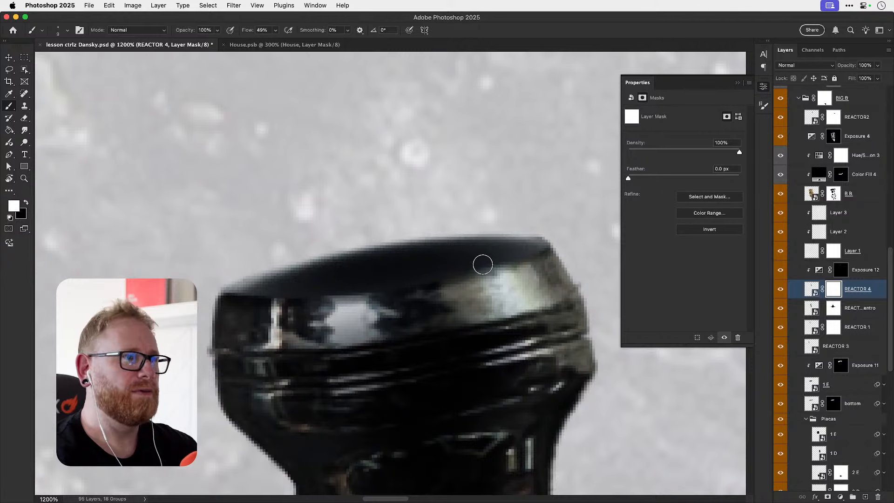
key("x")
mouse_move(483, 266)
left_mouse_down()
mouse_move(489, 260)
mouse_move(396, 289)
left_mouse_up()
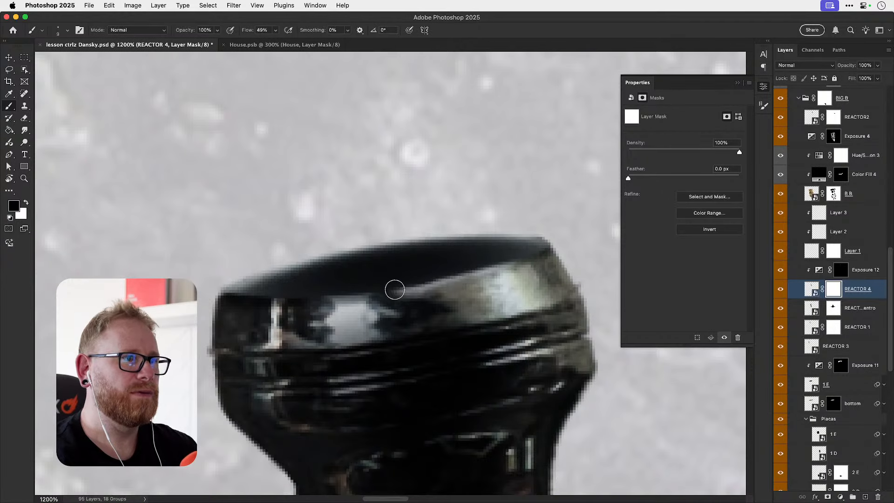
key("super+z")
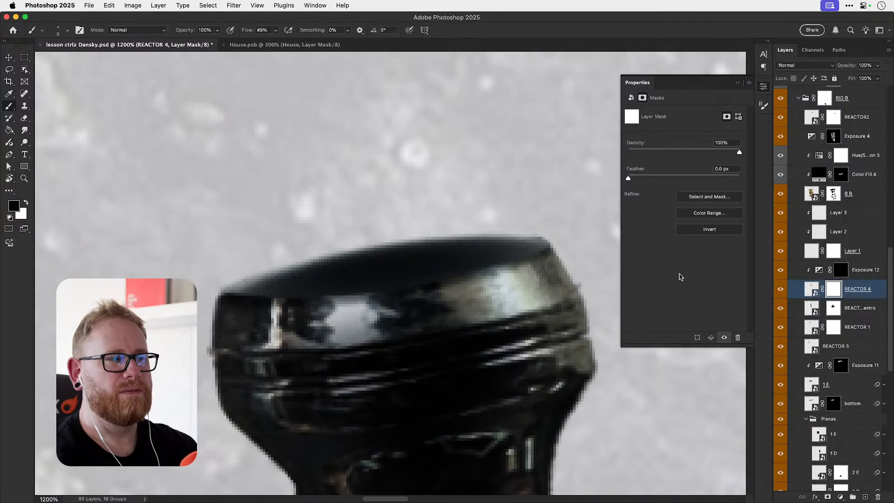
- Toggle the visibility of Layer 1 and Layer 2 to examine what each contributes to the opening
left_click(781, 252)
left_click(781, 237)
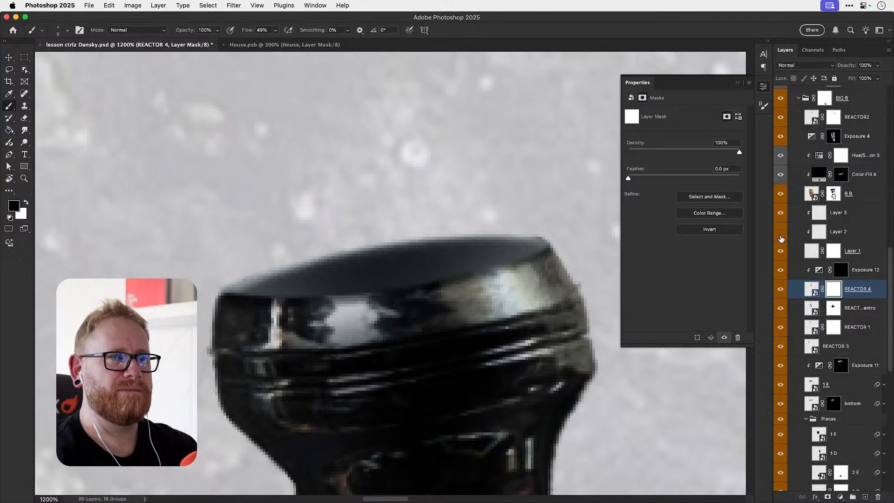
left_click(780, 250)
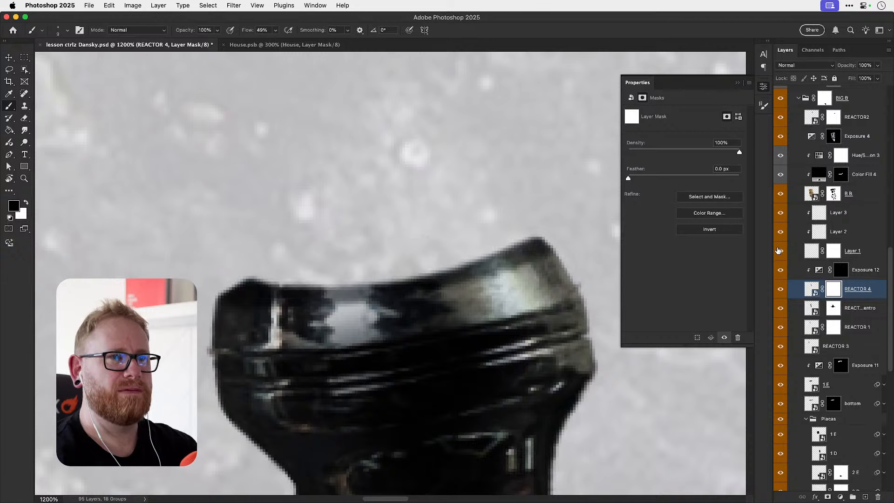
left_click(779, 251)
left_click(782, 252)
left_click(781, 251)
- Try another black stroke on the Layer 1 mask where the opening meets the bright front rim
left_click(832, 254)
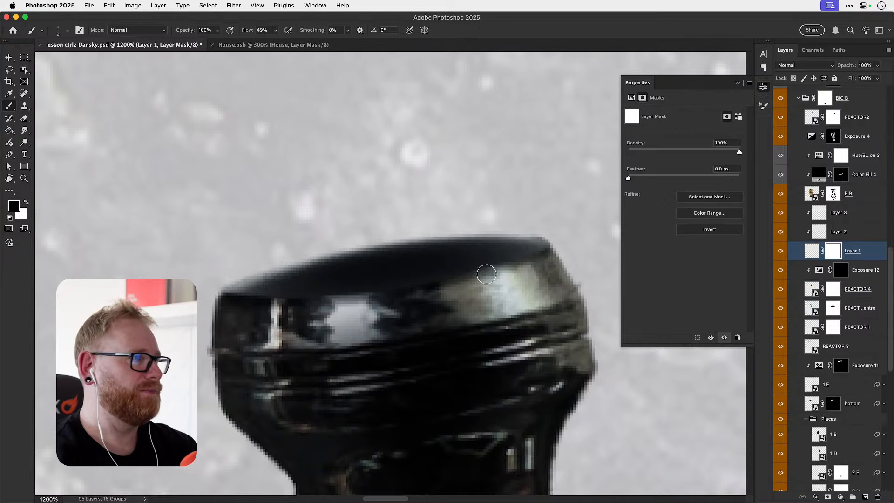
left_click_drag(515, 262, 416, 268)
key("super+z")
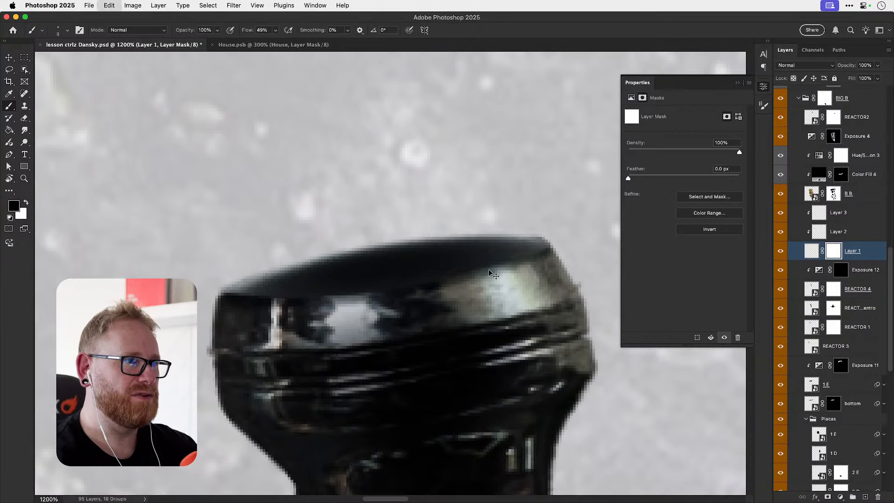
- On a new layer above Layer 3, paint a thin light grey line along the front rim edge with a 3 px brush at 100% flow
key("bracketleft")
key("bracketleft")
key("bracketleft")
key("bracketleft")
left_click(275, 31)
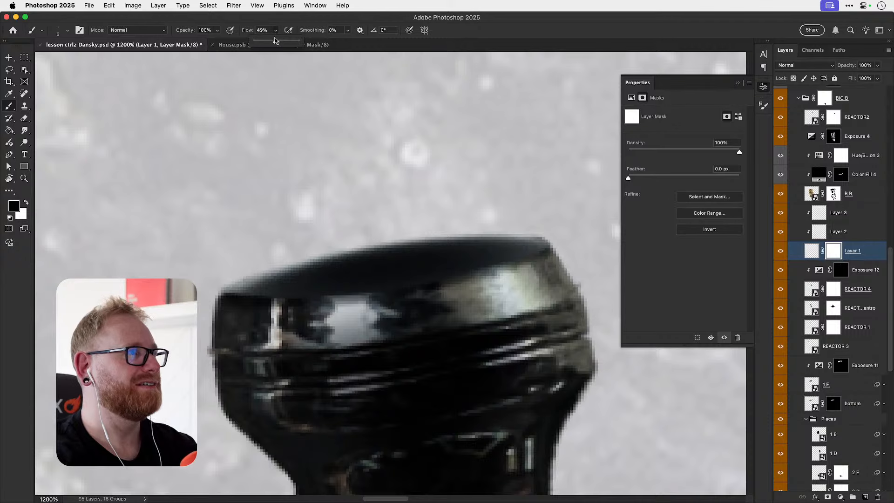
left_click_drag(274, 40, 304, 43)
key("bracketleft")
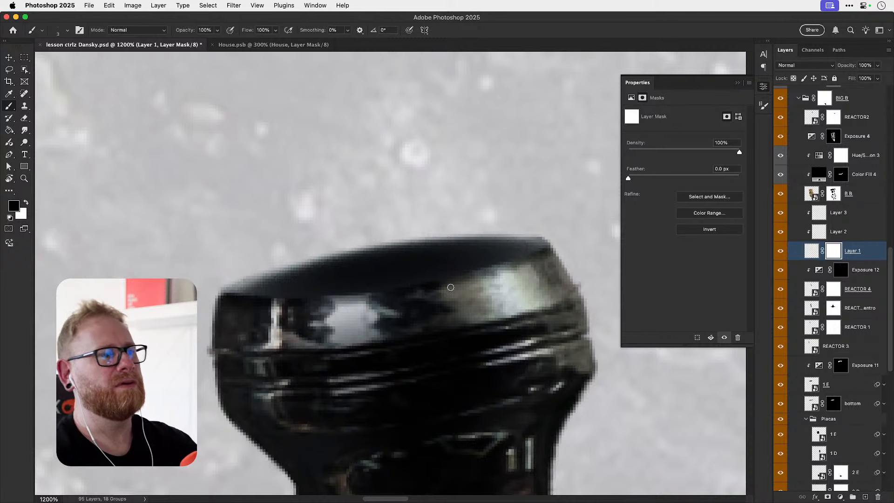
left_click(853, 214)
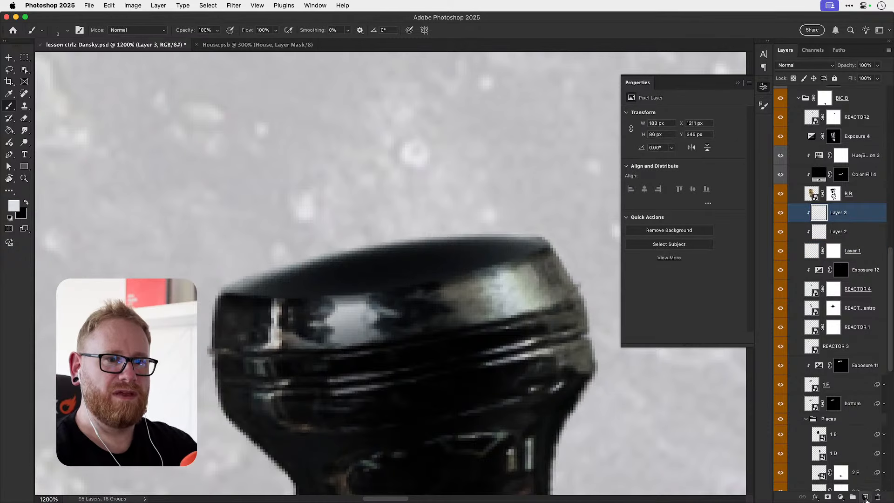
left_click(866, 496)
left_click(812, 309, "super")
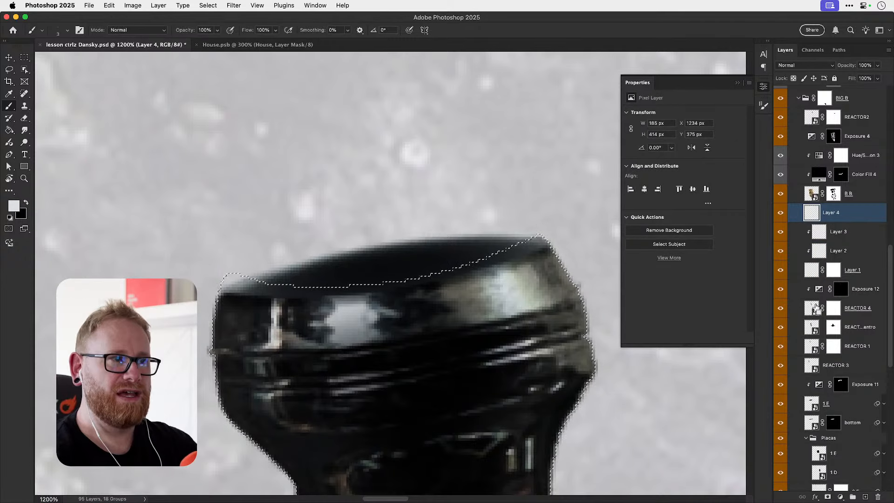
key("super+d")
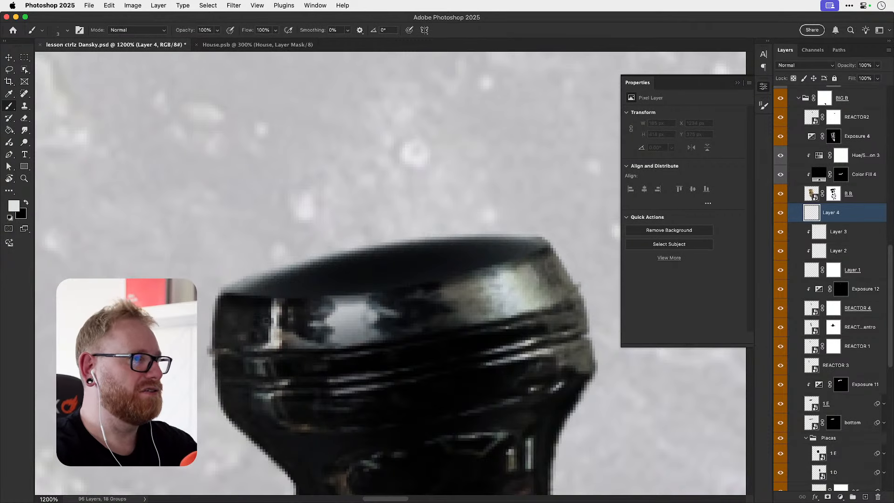
mouse_move(225, 295)
left_mouse_down()
mouse_move(446, 279)
mouse_move(534, 251)
mouse_move(542, 239)
left_mouse_up()
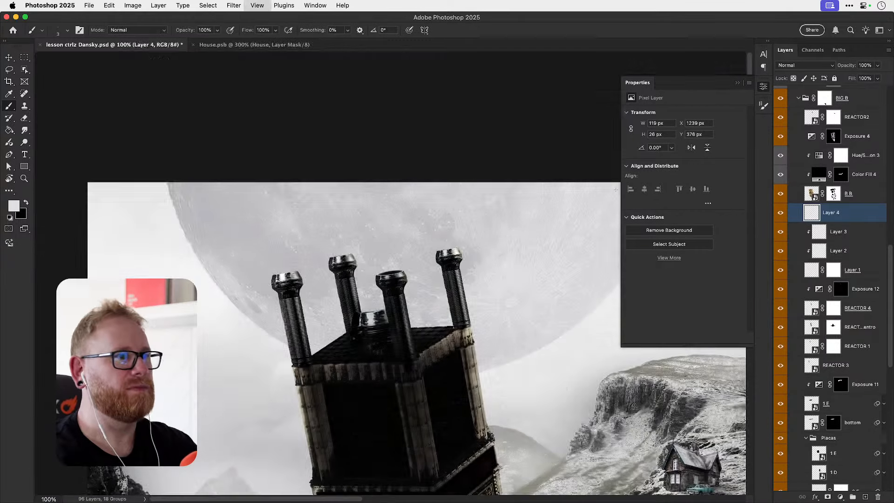
- Set Layer 4's blend mode to Overlay and compare the rim highlight with the layer hidden and shown
key("super+1")
key("z")
left_click_drag(392, 272, 419, 273)
key("v")
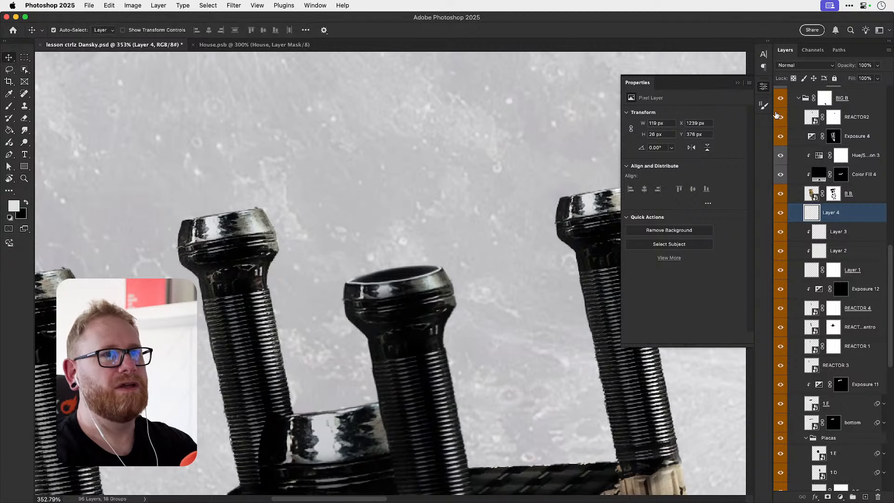
left_click(805, 65)
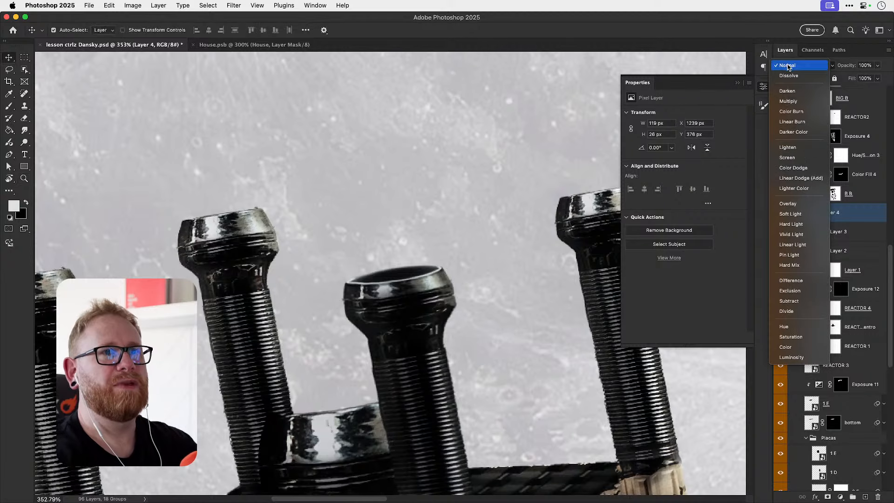
left_click(798, 204)
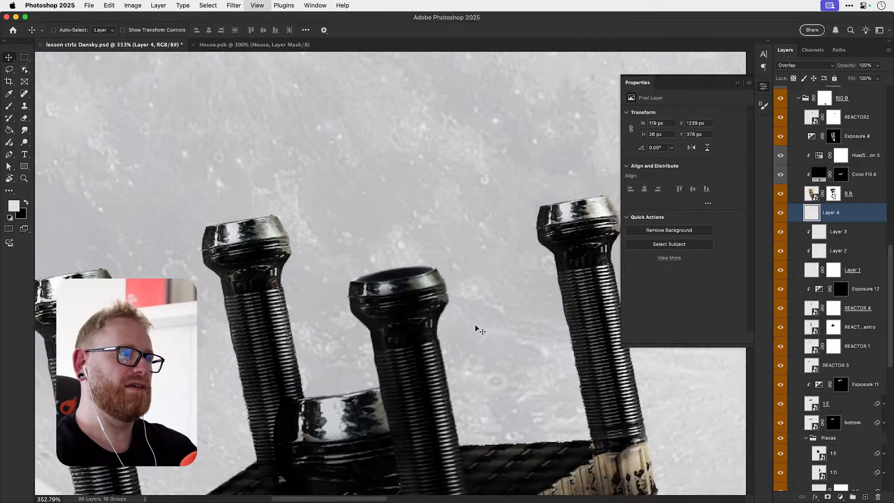
key("super+1")
left_click_drag(423, 291, 459, 287, "super+space")
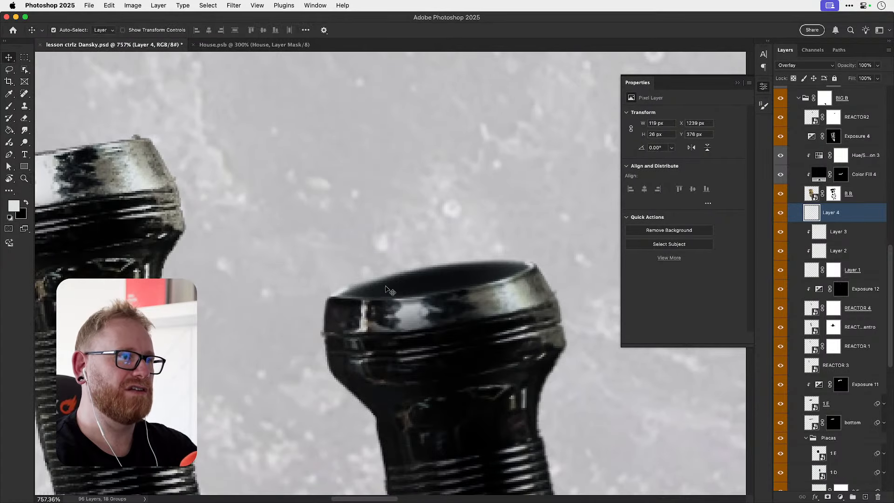
left_click(780, 214)
left_click(782, 214)
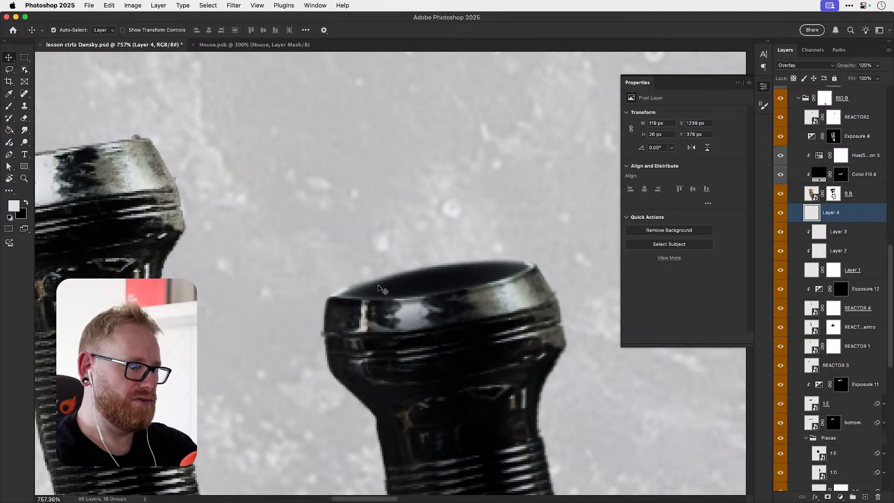
- Add a light stroke along the back edge of the opening on Layer 4 and trim its outer side with the Eraser
key("b")
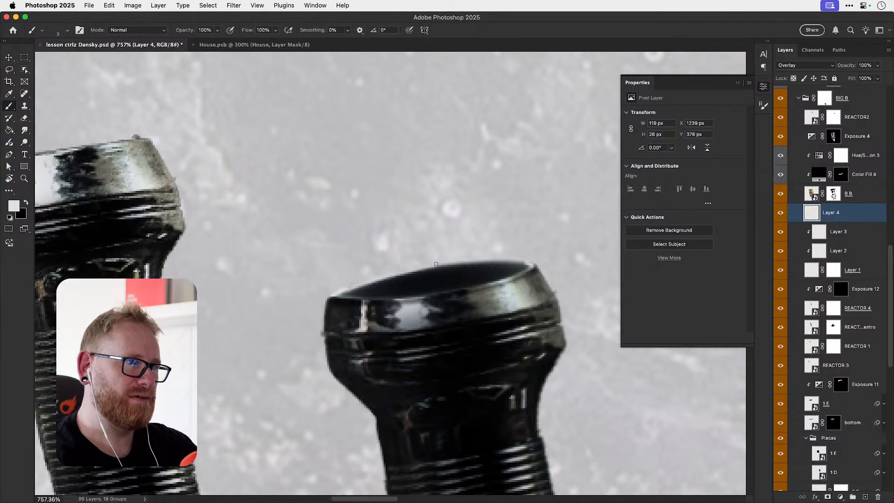
left_click_drag(464, 260, 528, 262)
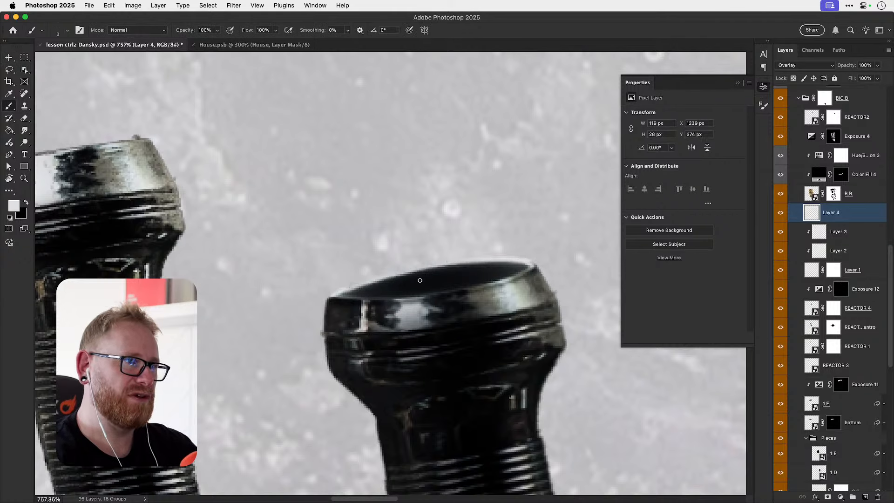
key("e")
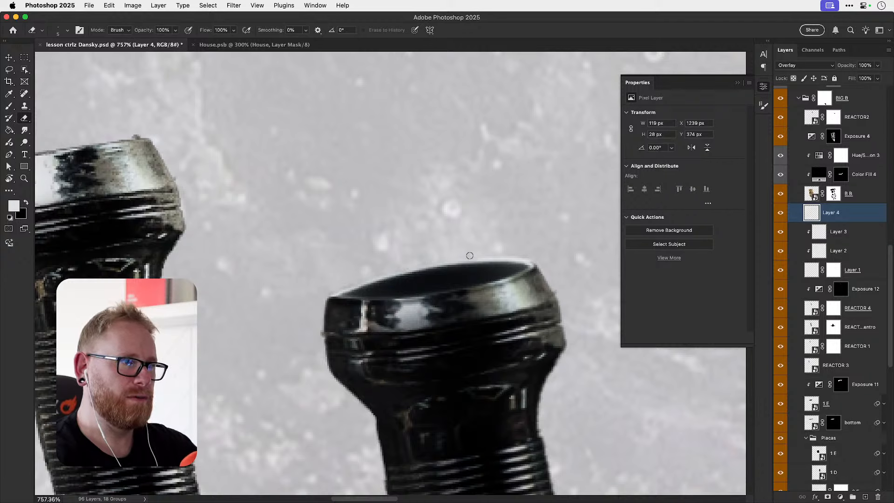
left_click_drag(470, 255, 556, 263)
key("super+z")
left_click_drag(468, 256, 541, 260)
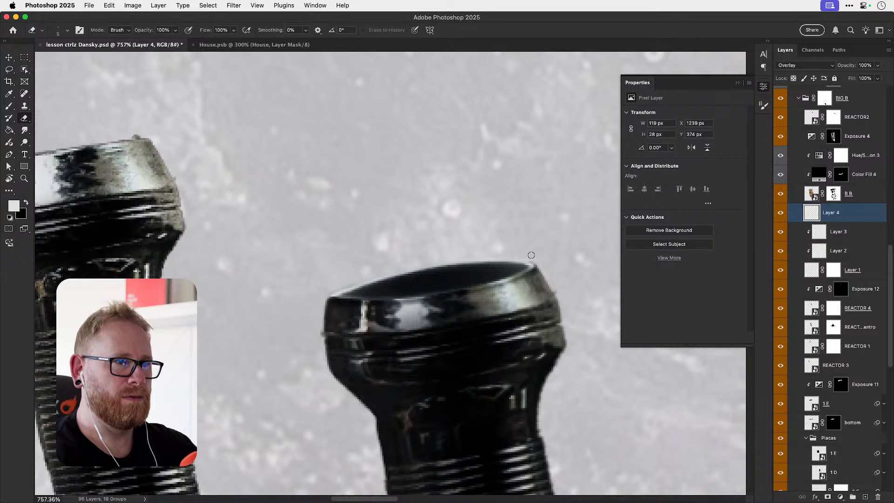
- Review the tube from a distance and up close, toggling REACTOR 4's visibility to judge the finished rim
key("v")
key("super+1")
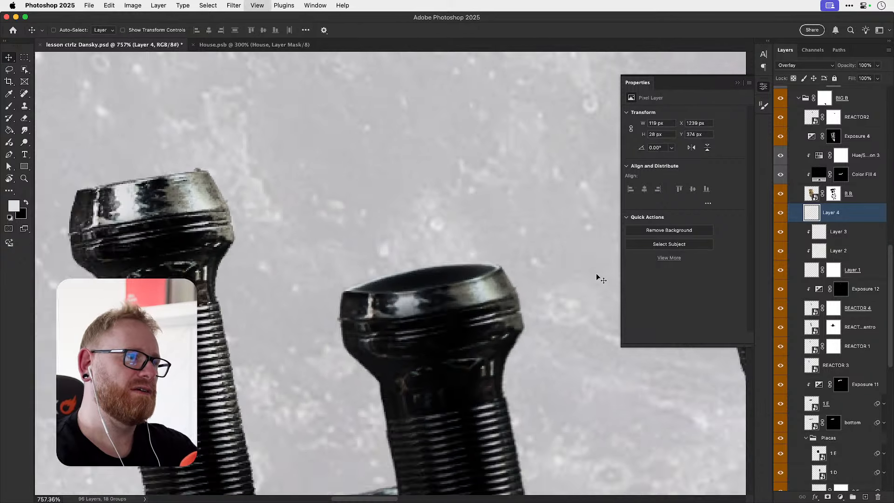
key("z")
mouse_move(396, 275)
left_mouse_down()
mouse_move(462, 276)
mouse_move(391, 265)
left_mouse_up()
key("v")
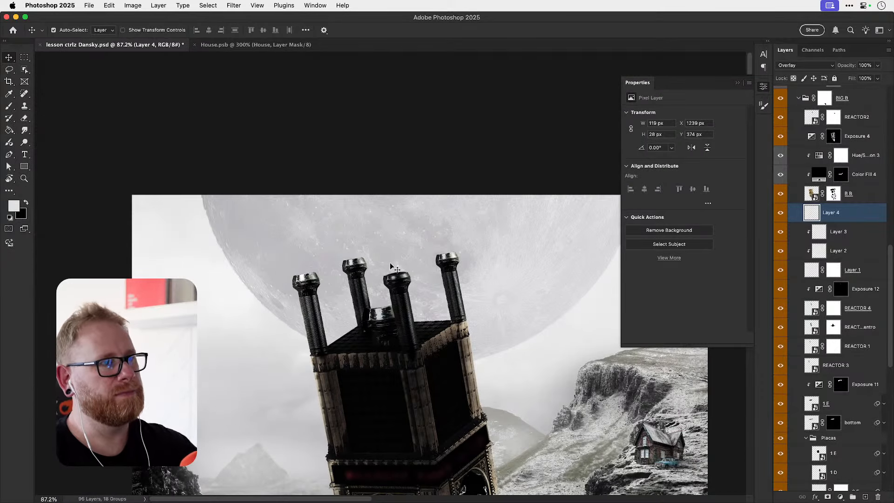
key("z")
left_click_drag(401, 307, 421, 307)
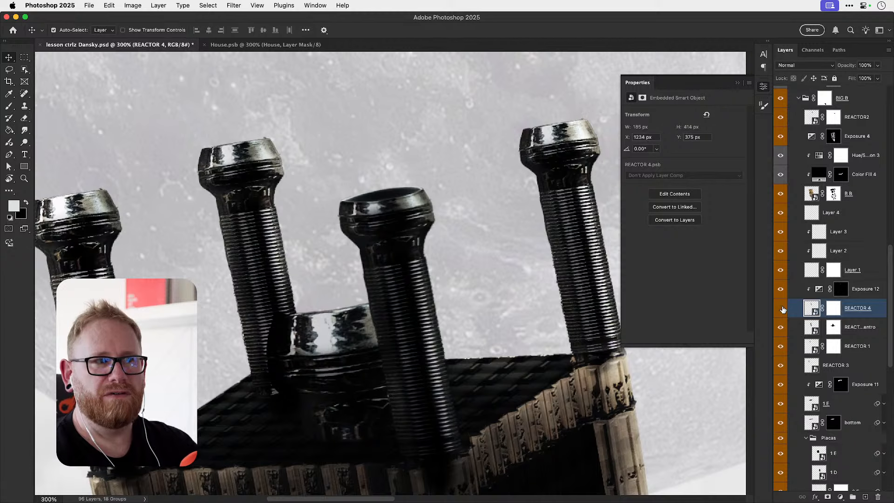
left_click(782, 309)
left_click(781, 309)
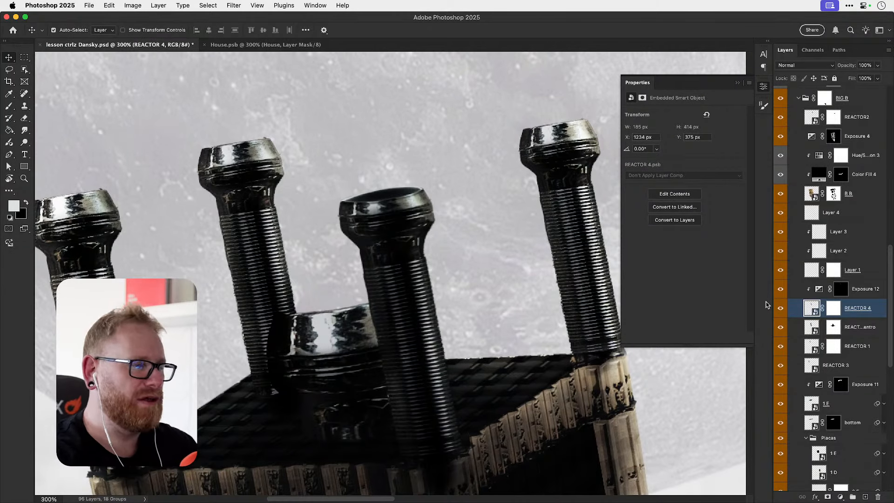
key("super+Tab")
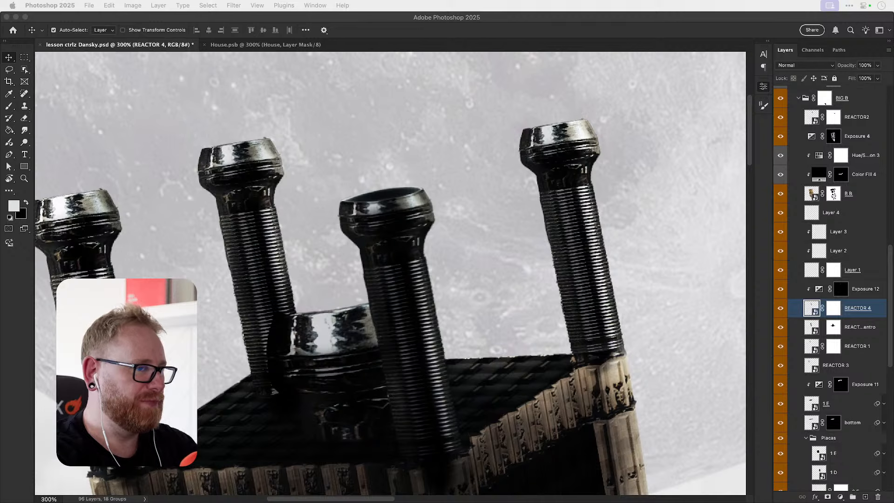
left_click(549, 268)
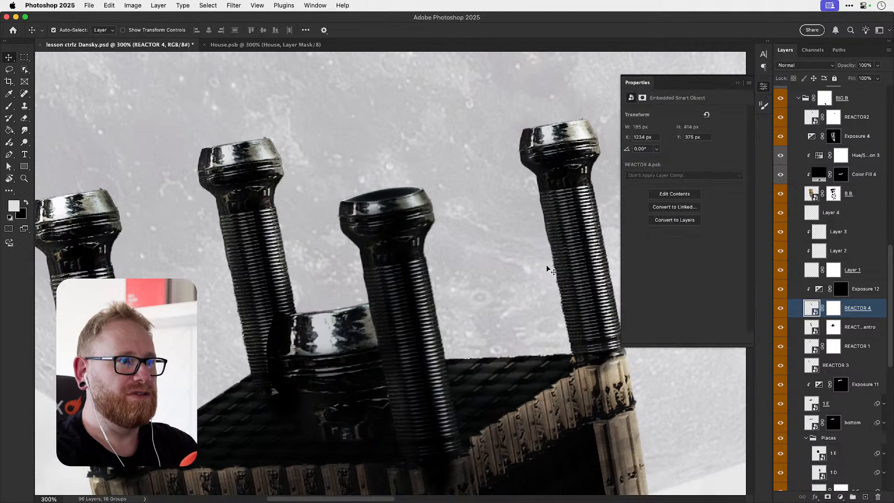
- Group the layers from REACTOR 4 up to Layer 4 and check the group by toggling its visibility
left_click(764, 90)
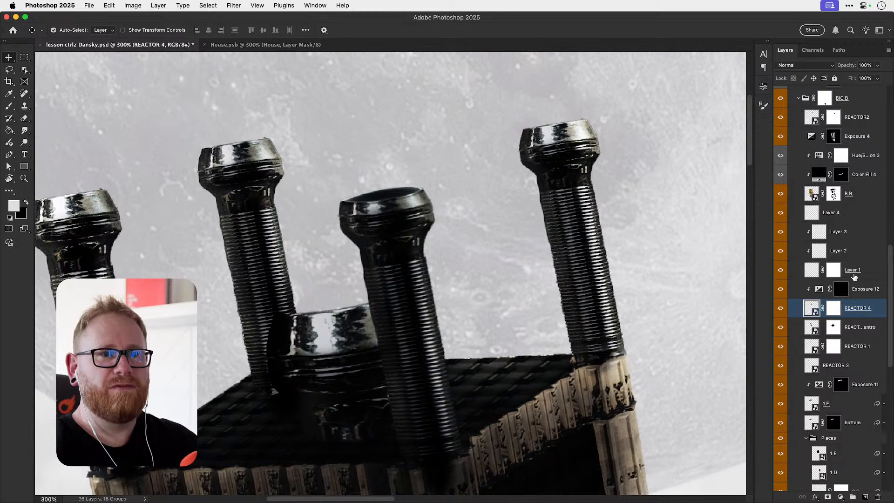
left_click(842, 217, "shift")
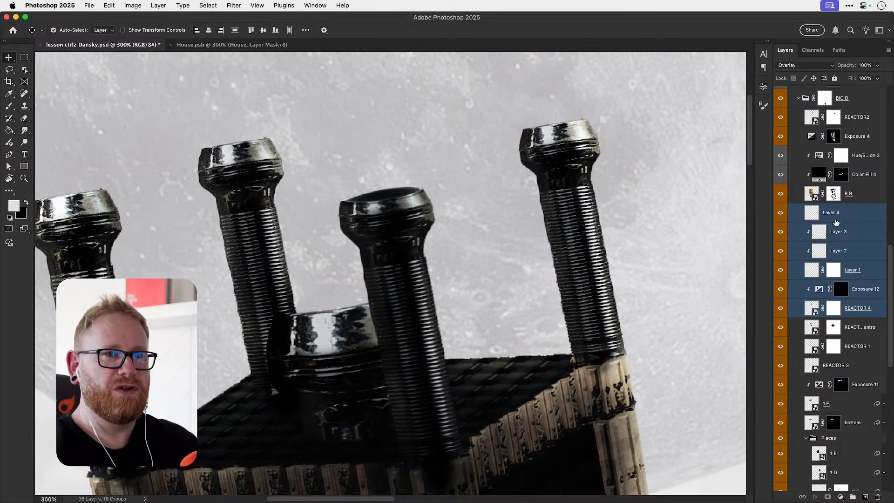
key("super+g")
left_click(780, 209)
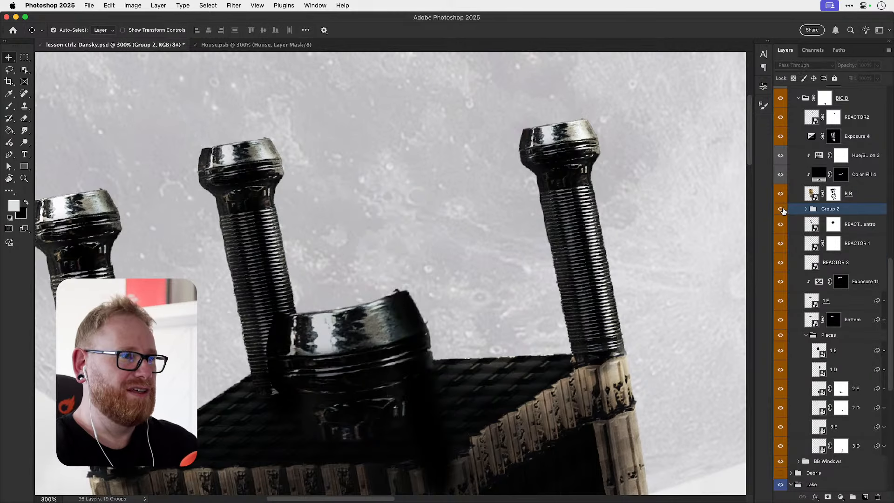
left_click(781, 209)
- Rename the new group as Thruster
double_click(831, 209)
type("R")
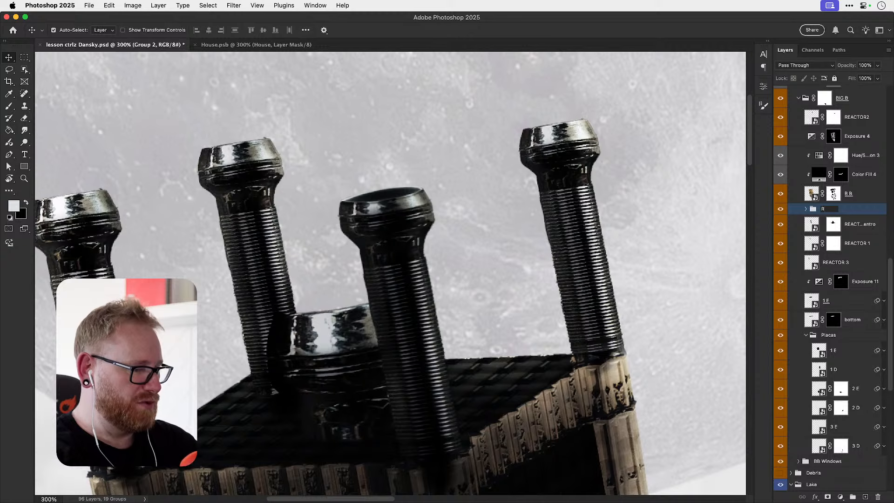
type("ew Reac")
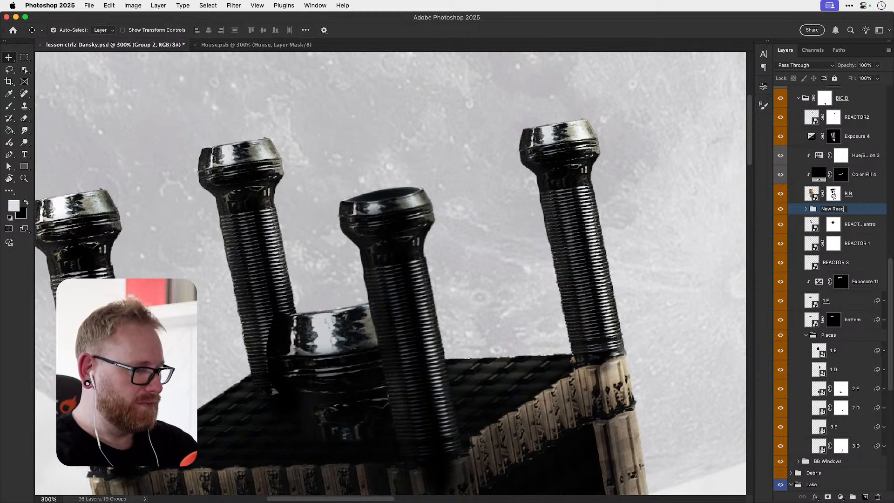
key("BackSpace")
key("BackSpace")
key("BackSpace")
key("BackSpace")
key("BackSpace")
key("BackSpace")
key("BackSpace")
key("BackSpace")
type("Thruster")
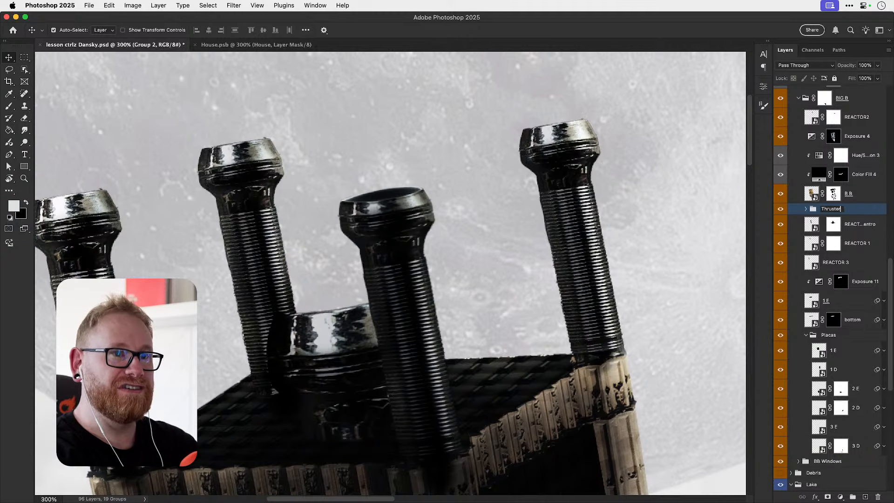
key("Return")
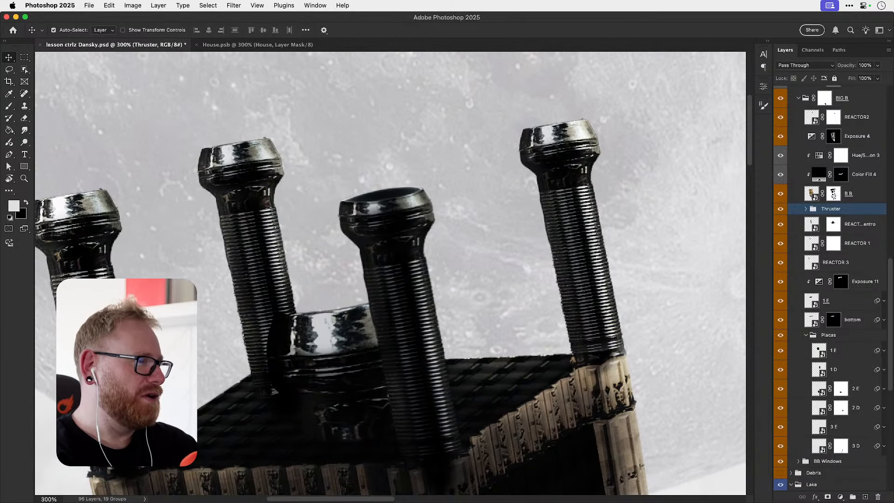
- Convert the Thruster group to a smart object
left_click_drag(97, 275, 124, 271)
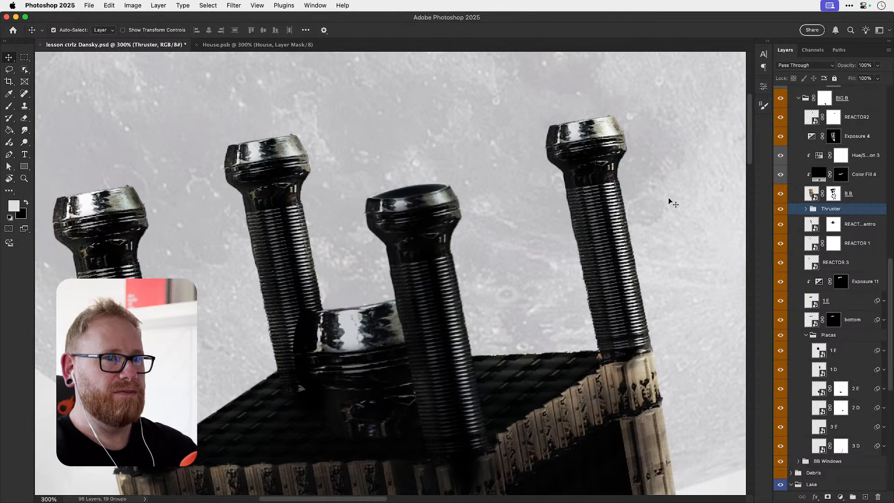
right_click(846, 212)
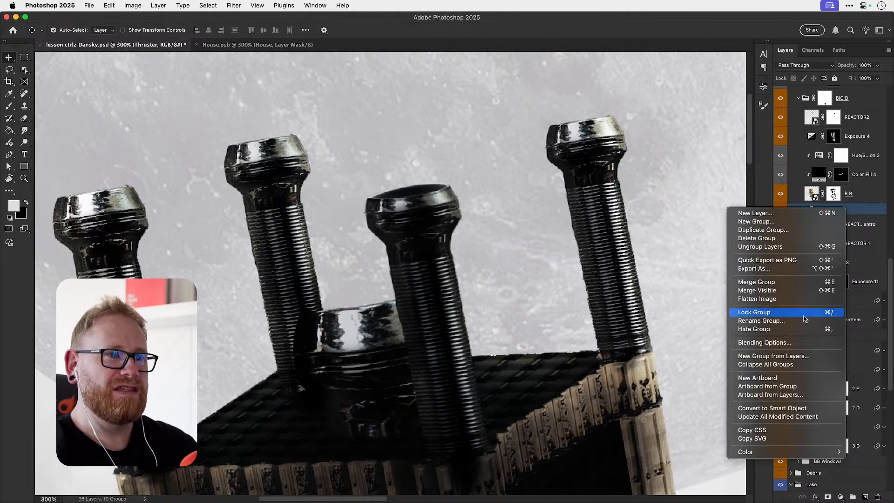
left_click(762, 412)
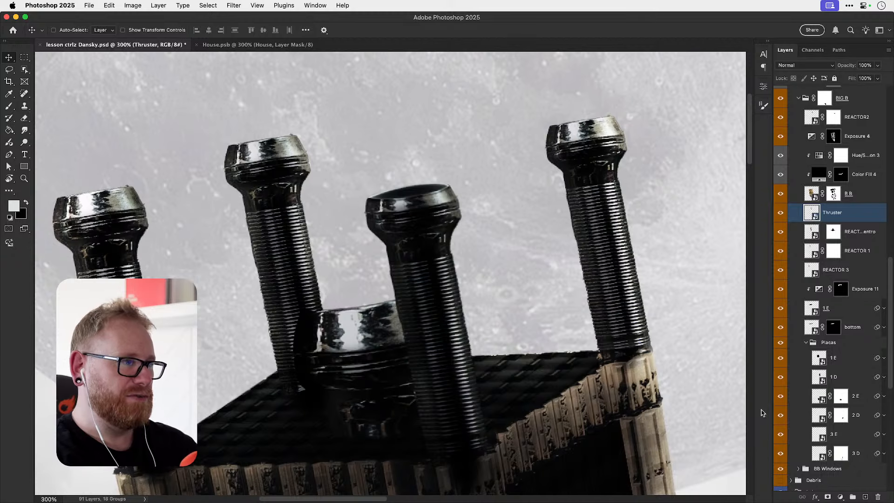
- Duplicate the Thruster smart object and align the copy over the tower's front-left reactor tube
key("super+j")
scroll(473, 313, "left", 5)
key("super+t")
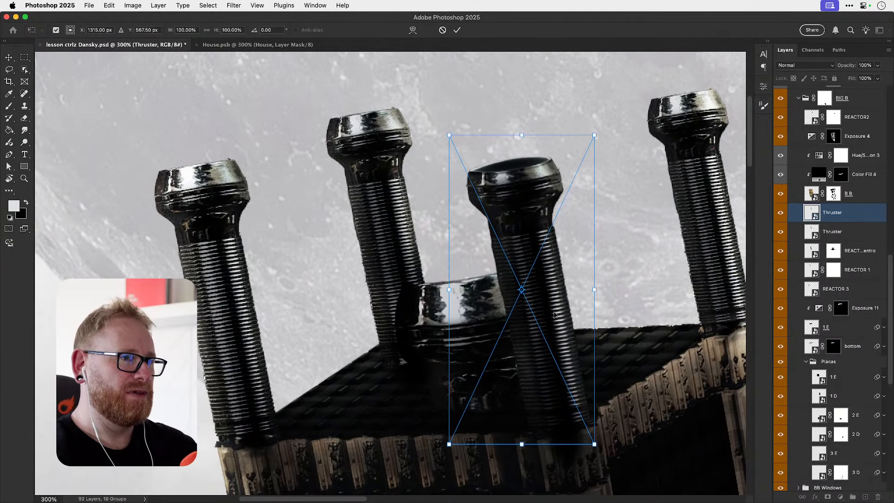
left_click_drag(555, 315, 285, 312)
key("Return")
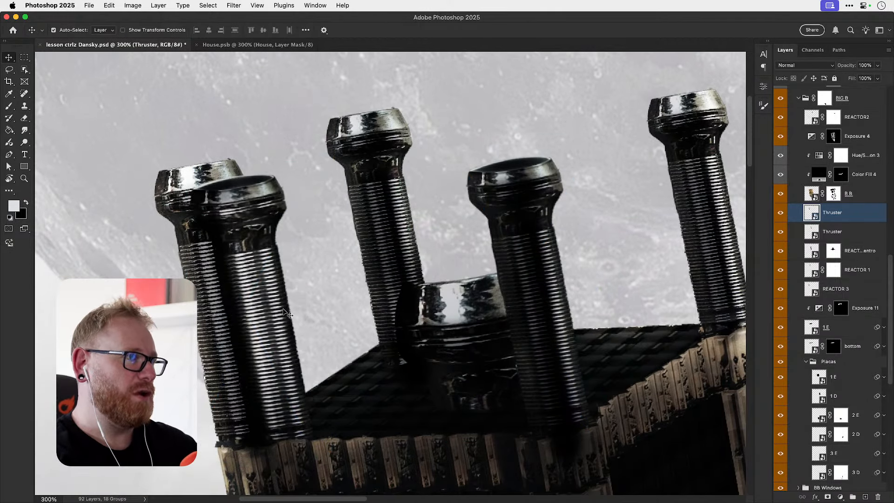
key("super+z")
key("super+z")
key("Right")
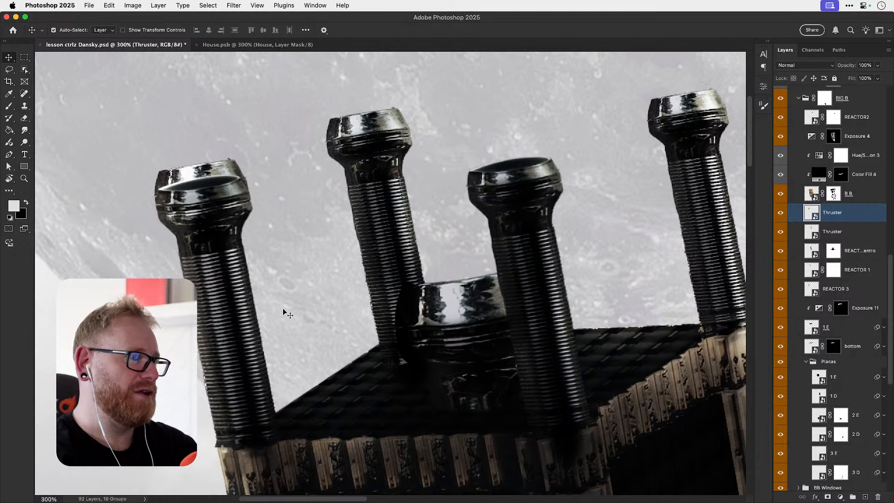
key("Down")
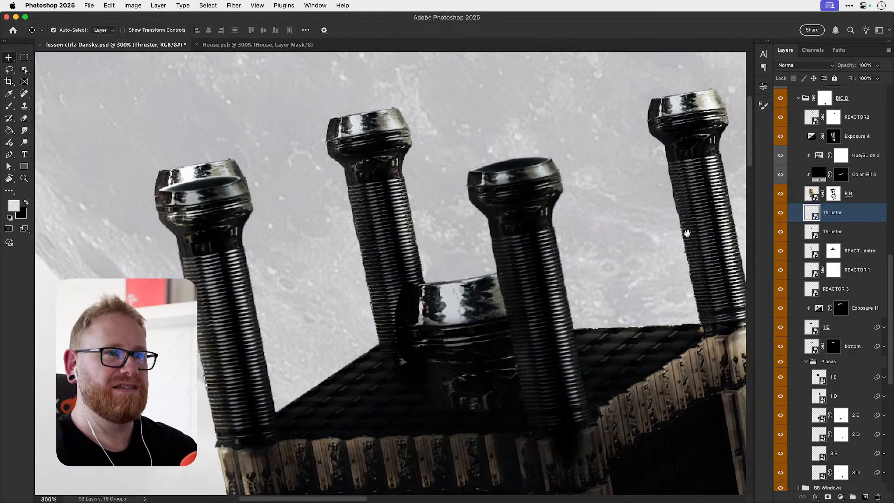
- Duplicate Thruster again, scale the copy to about 83.6% and fit it over the rear-left reactor tube
key("super+j")
key("super+t")
left_click_drag(249, 281, 411, 169)
left_click_drag(416, 159, 394, 231)
left_click_drag(424, 113, 421, 153)
left_click_drag(434, 231, 434, 231)
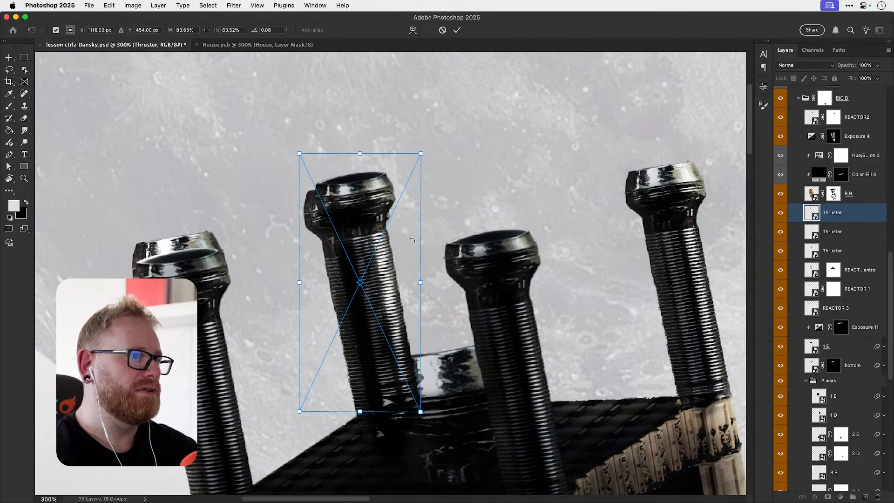
left_click_drag(376, 245, 370, 256)
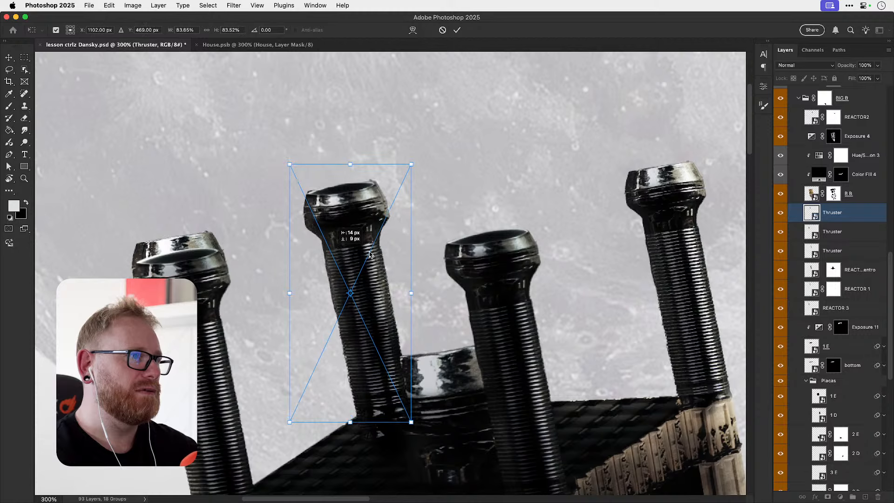
key("Return")
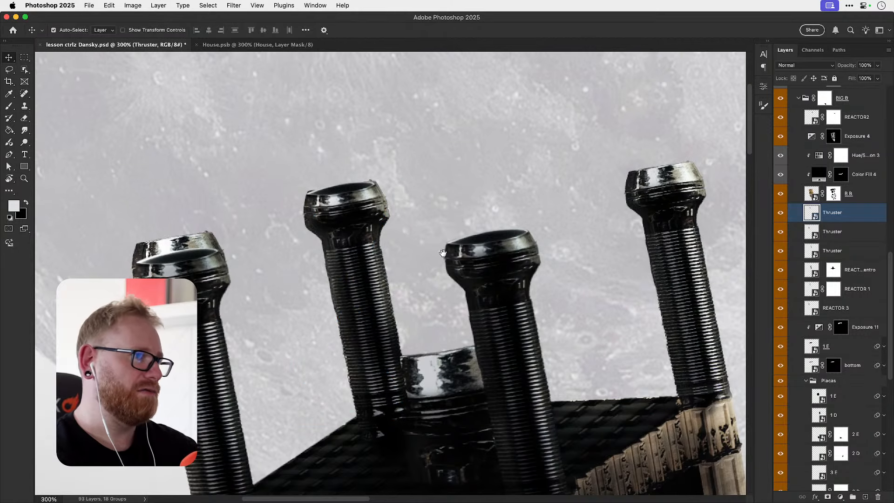
- Duplicate the scaled Thruster for the rear-right tube, hide the REACTOR2 layer and seat the copy on the roof corner
scroll(435, 255, "right", 5)
key("super+j")
key("super+t")
left_click_drag(287, 264, 613, 260)
key("Return")
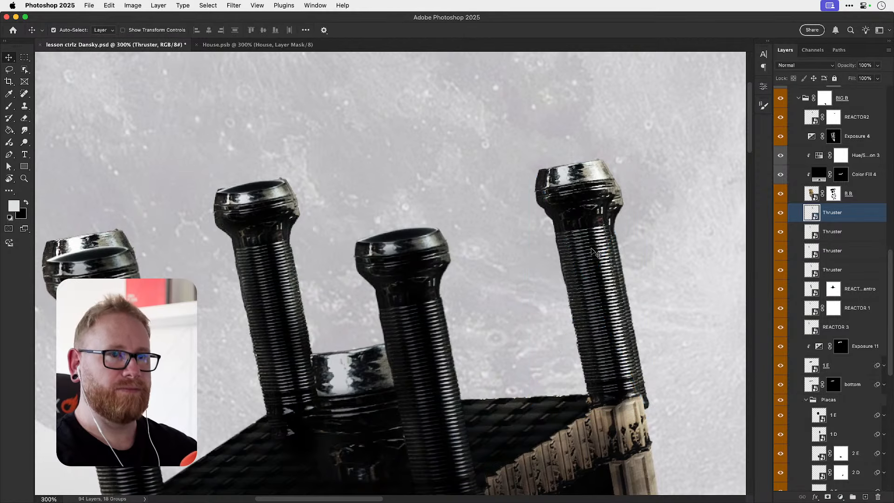
left_click(780, 118)
mouse_move(607, 301)
left_mouse_down()
mouse_move(581, 286)
mouse_move(591, 299)
left_mouse_up()
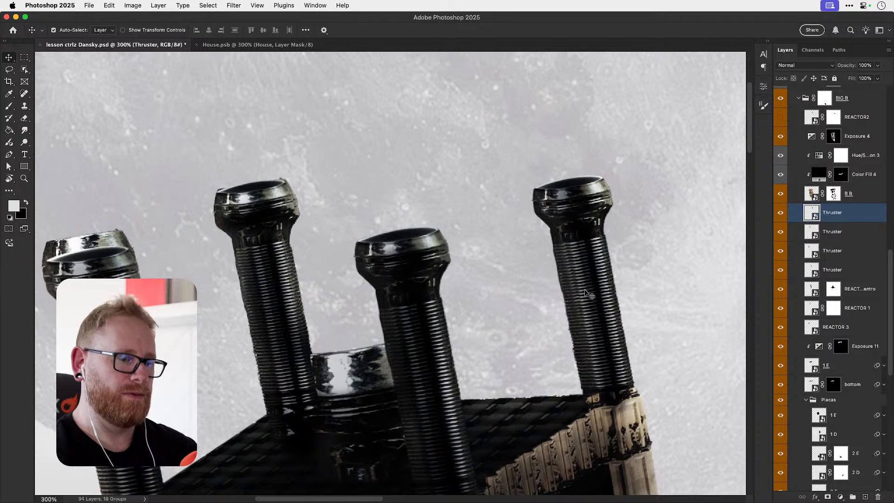
- Select all four Thruster layers and move them to the top of the BIG B group, above REACTOR2
left_click(845, 270, "shift")
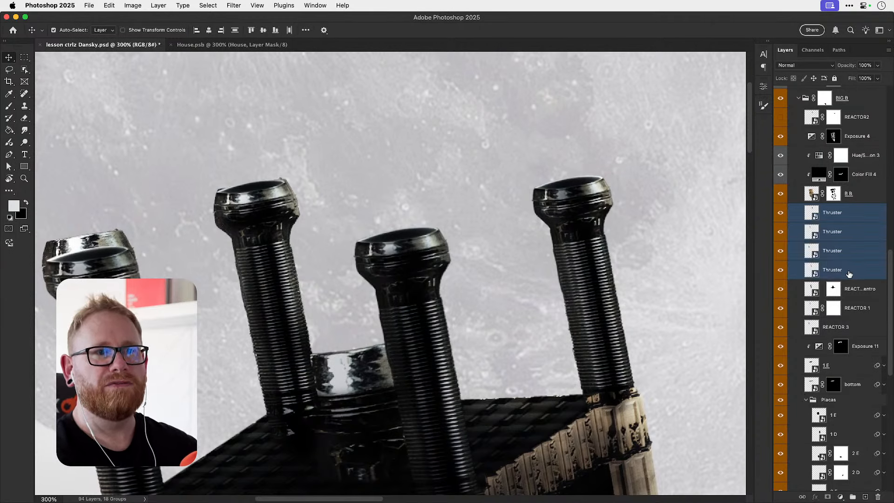
scroll(846, 274, "up", 5)
scroll(847, 273, "up", 1)
left_click_drag(838, 323, 869, 221)
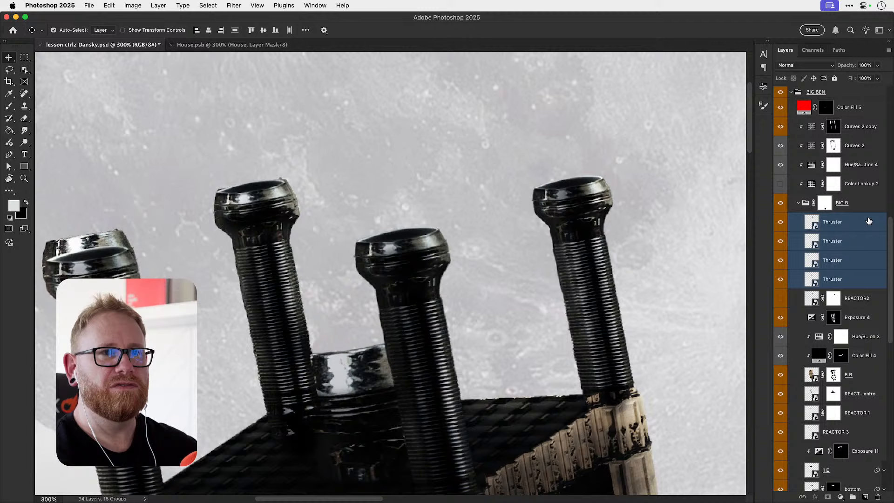
- Toggle the visibility of Exposure 4 and the centre reactor layer to check what each one contributes
left_click(856, 299)
scroll(856, 274, "down", 5)
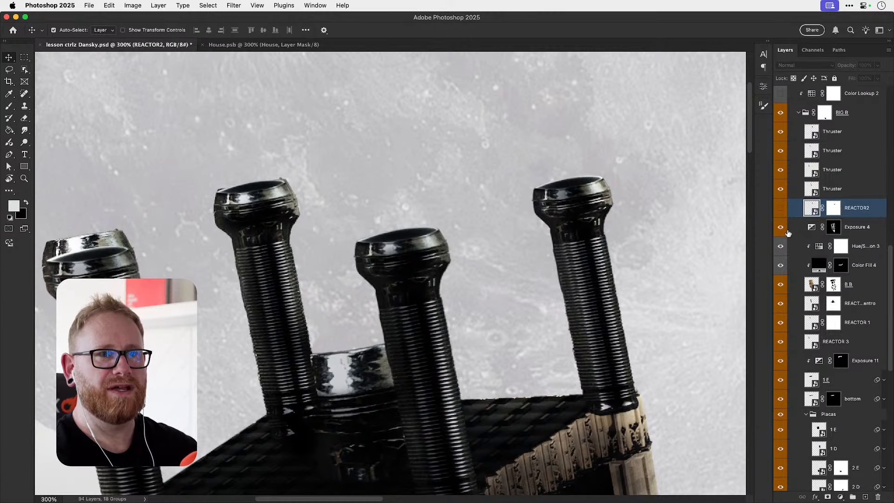
left_click(780, 227)
left_click(781, 228)
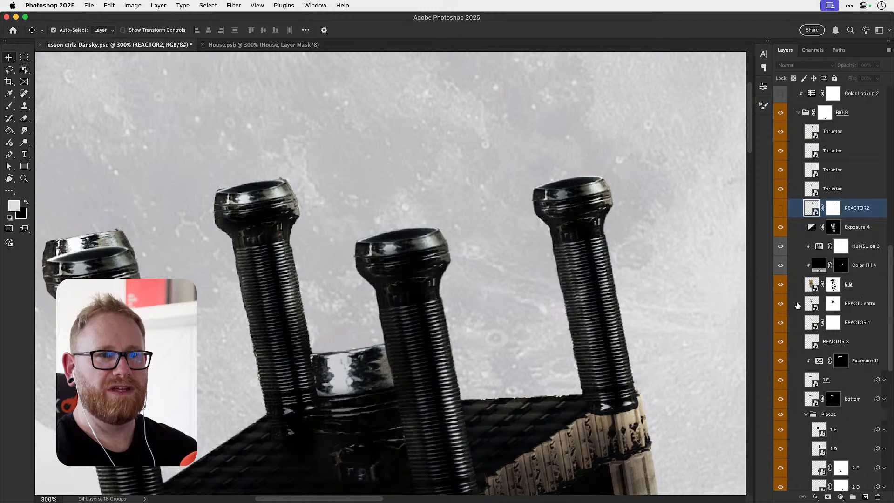
left_click(780, 307)
left_click(781, 306)
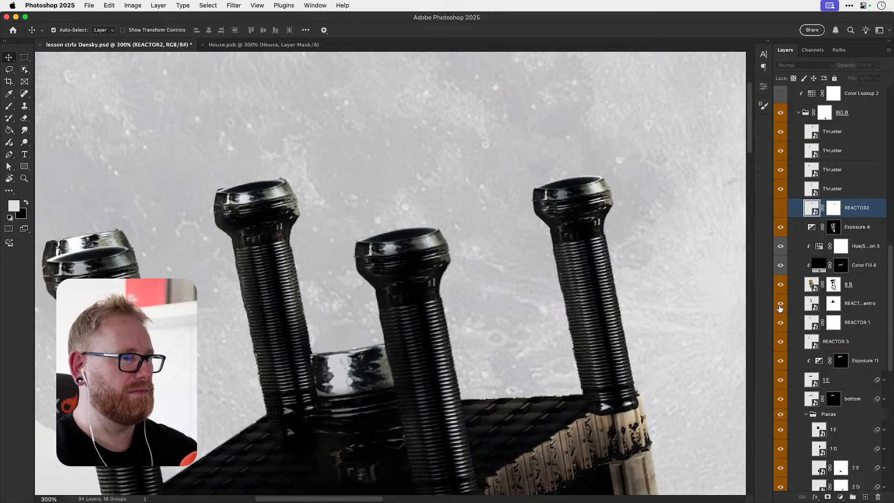
- Hide the original REACTOR 1 and REACTOR 3 tube layers
left_click(781, 323)
key("super+minus")
key("super+minus")
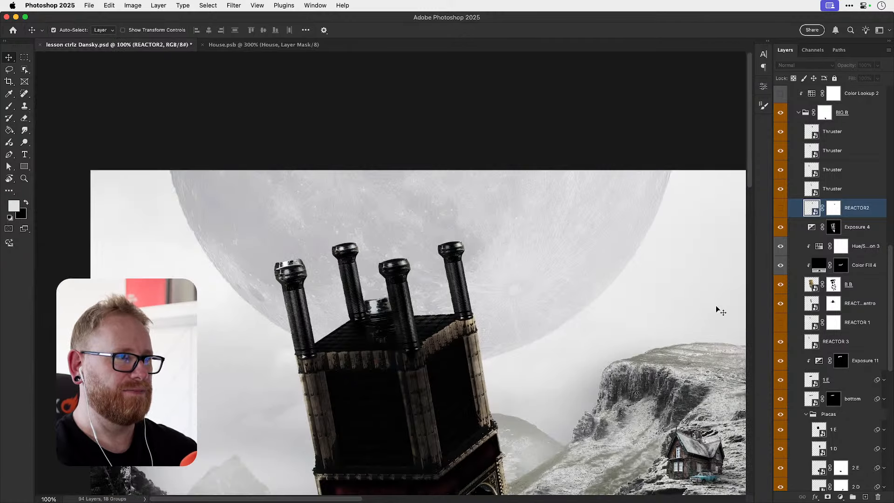
left_click(300, 268)
left_click(780, 341)
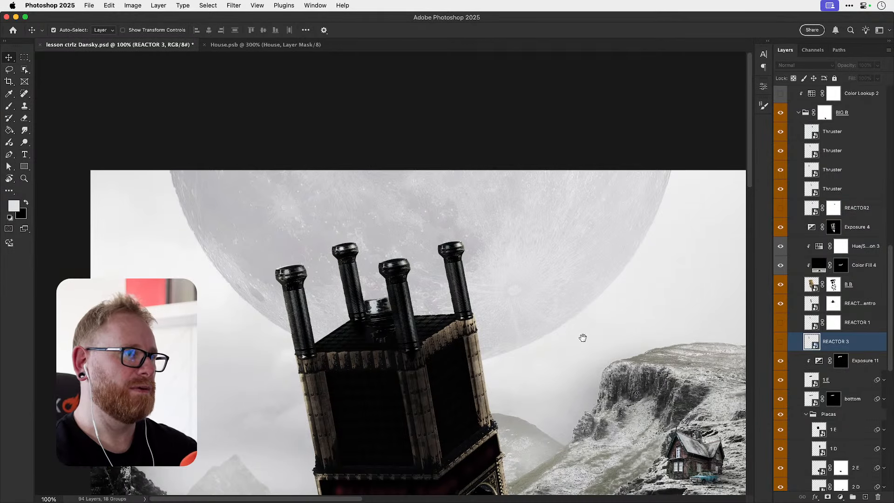
key("z")
mouse_move(295, 273)
left_mouse_down()
mouse_move(329, 273)
mouse_move(299, 261)
left_mouse_up()
key("super+z")
left_click_drag(553, 244, 508, 236)
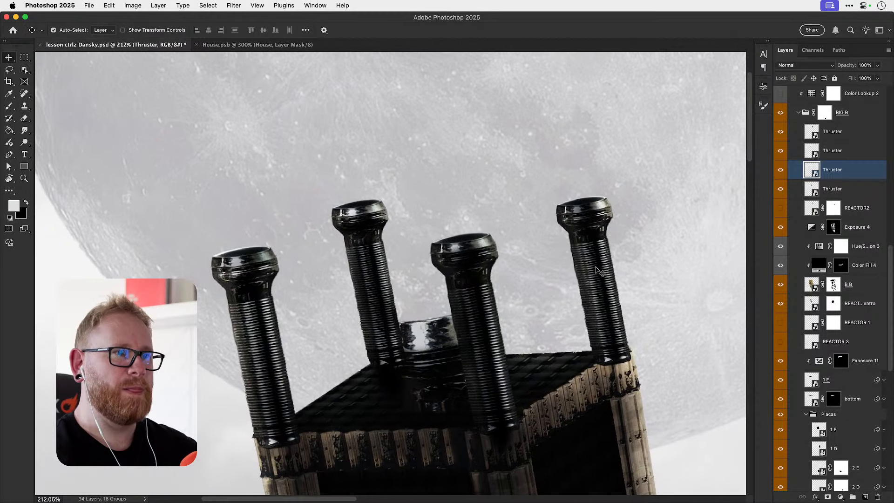
left_click_drag(599, 271, 572, 263)
key("super+z")
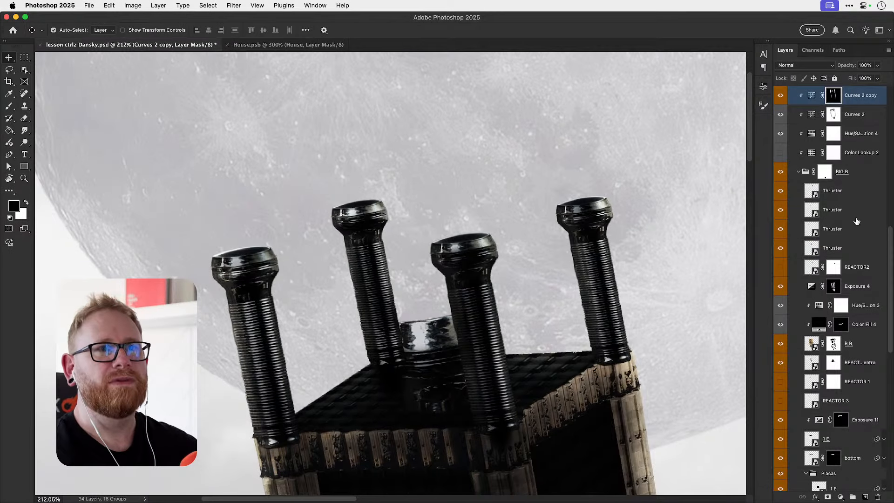
- Nudge the topmost Thruster layer slightly upward so the rear-right tube's base sits on the tower's roof corner
scroll(857, 221, "up", 3)
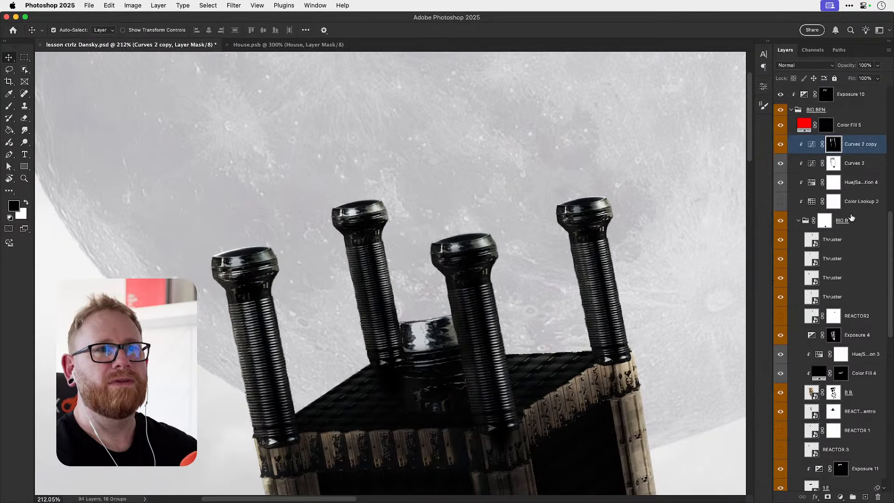
left_click(841, 244)
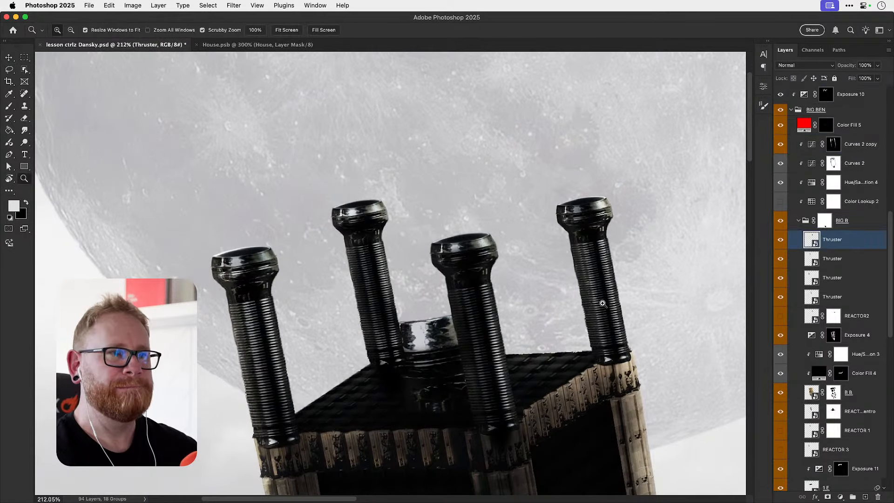
left_click(780, 243)
left_click(780, 243)
scroll(619, 313, "up", 1)
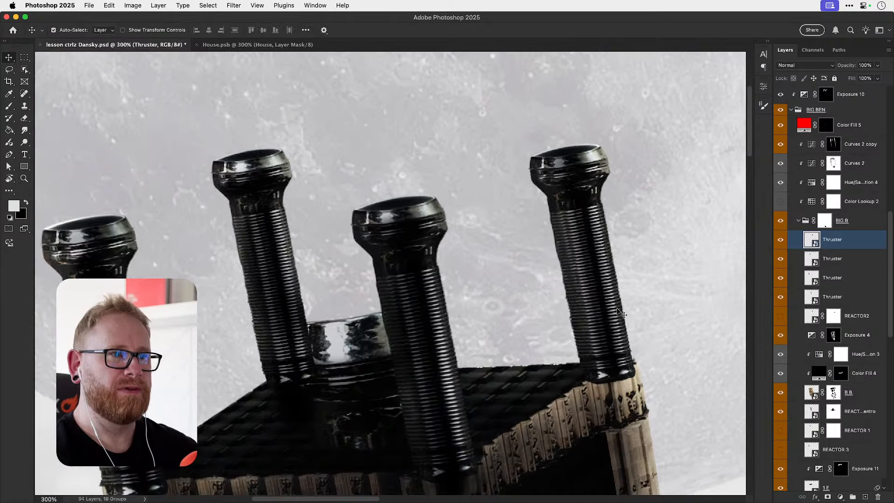
key("shift+Up")
key("shift+Up")
key("shift+Up")
key("shift+Down")
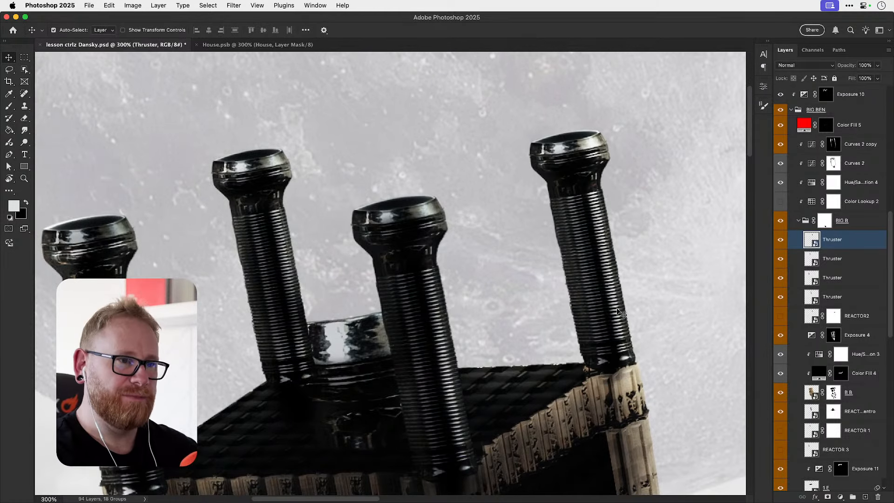
key("shift+Down")
key("Right")
key("Right")
key("Right")
key("Right")
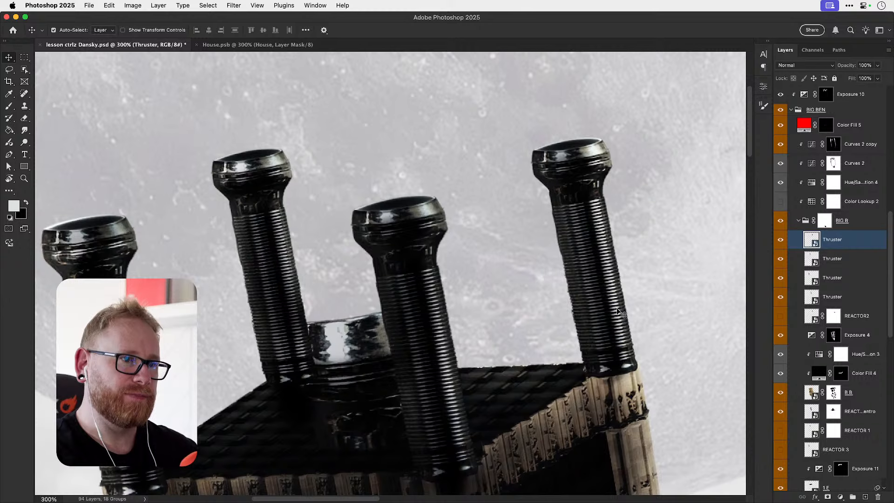
key("Left")
key("Left")
key("shift+Left")
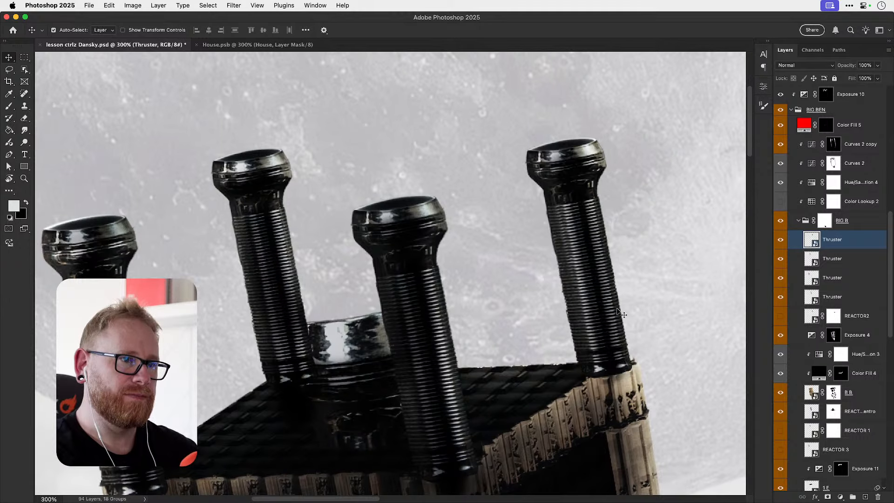
key("Right")
key("Right")
key("Right")
key("Right")
key("Right")
key("Right")
key("Up")
key("Up")
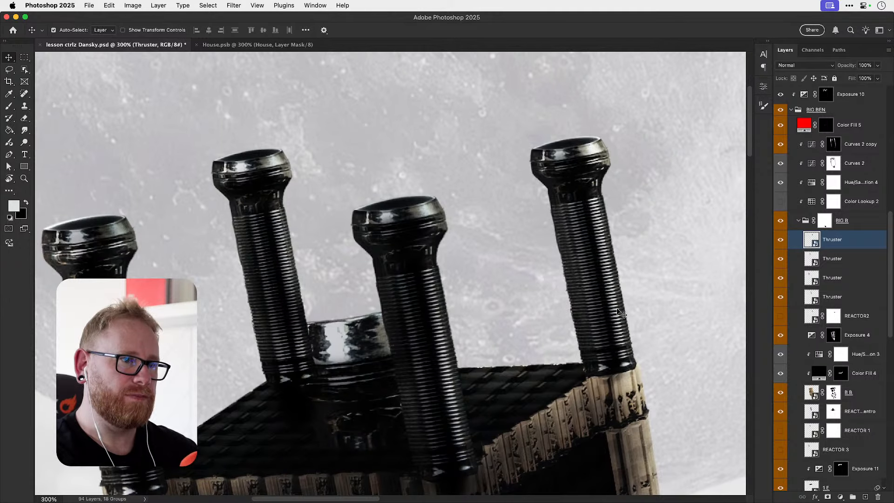
- Review the four thrusters up close and in the whole composite to judge their placement on the tower
scroll(409, 253, "down", 2)
scroll(410, 253, "left", 2)
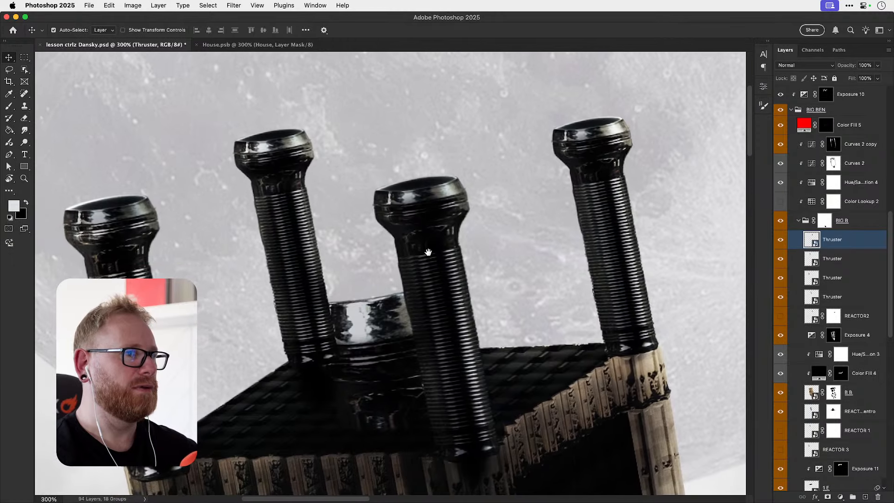
key("super+minus")
key("super+minus")
key("super+minus")
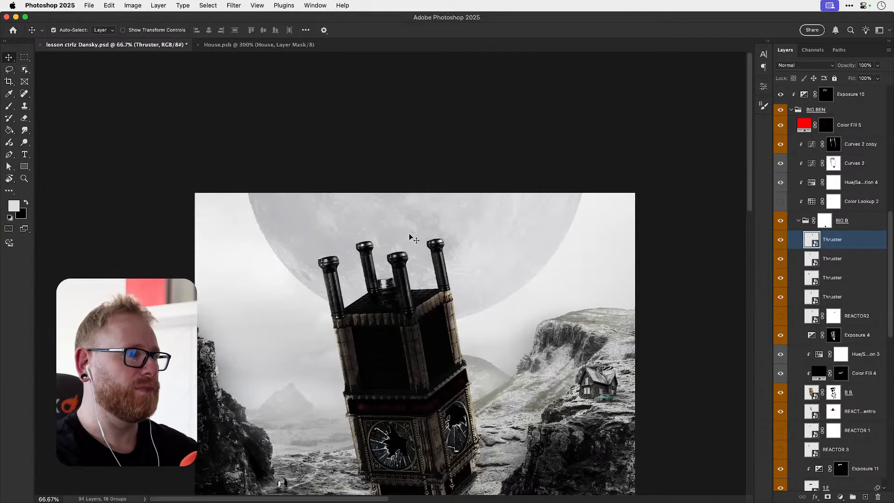
left_click_drag(456, 293, 478, 242)
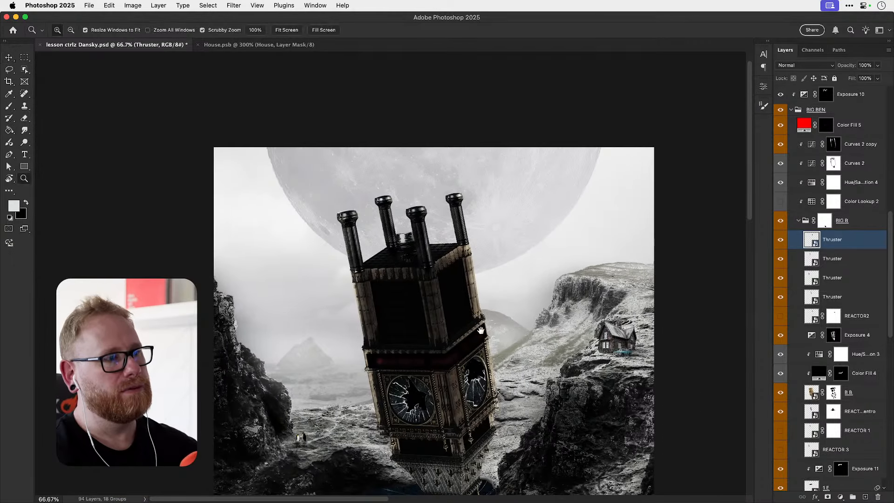
left_click_drag(480, 331, 493, 276)
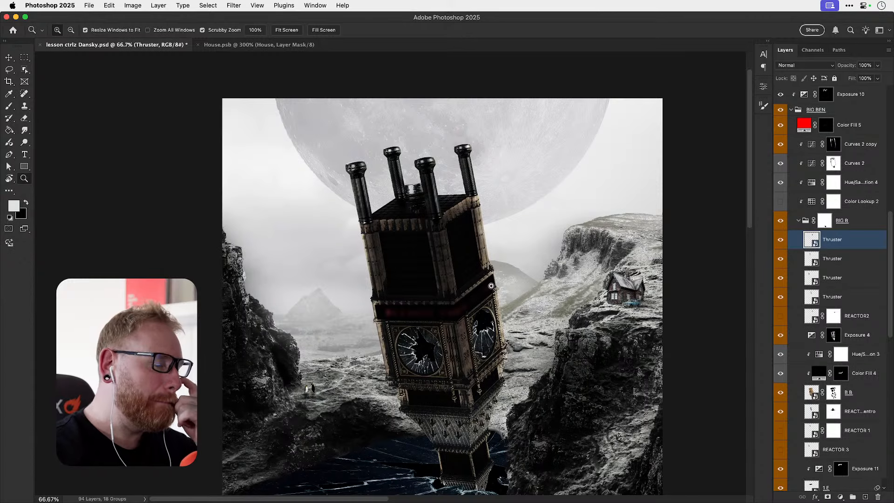
left_click_drag(451, 221, 444, 299)
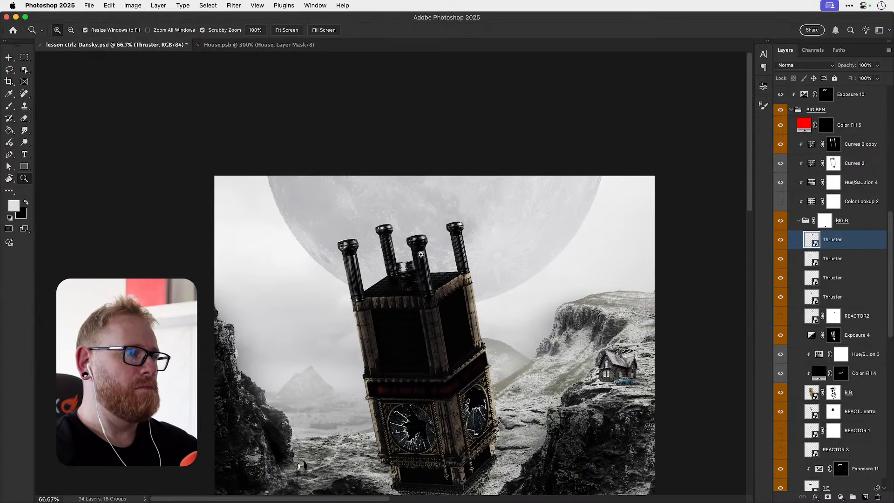
left_click_drag(410, 243, 438, 237)
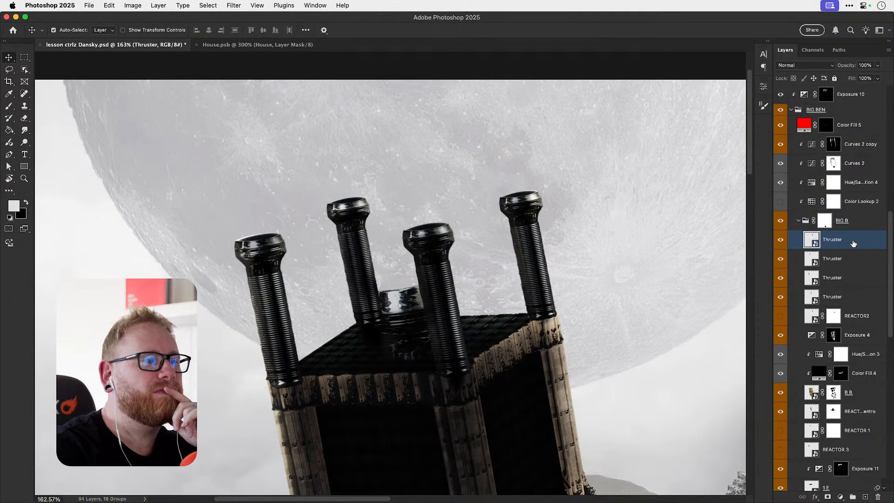
- Collapse the BIG B group, select it and fit the whole composite in view
left_click(797, 222)
left_click(868, 224)
key("super+0")
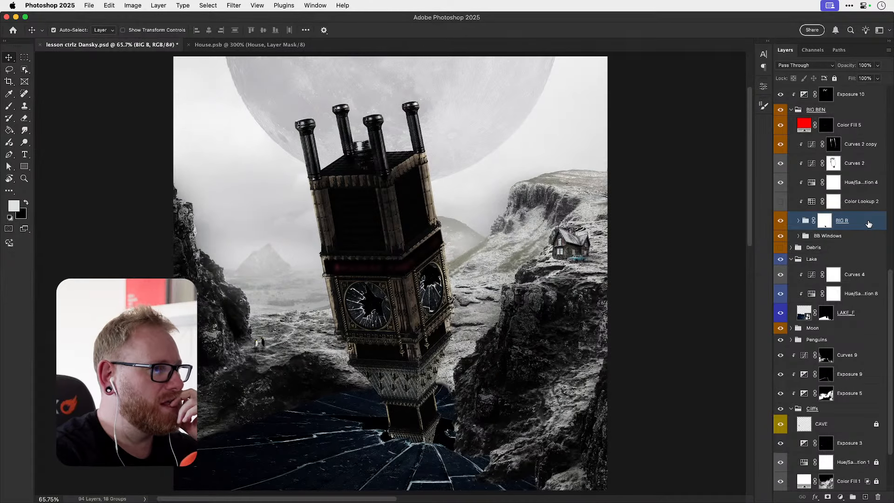
- Select the rear-right tube's Thruster layer in the BIG B group and duplicate it
key("z")
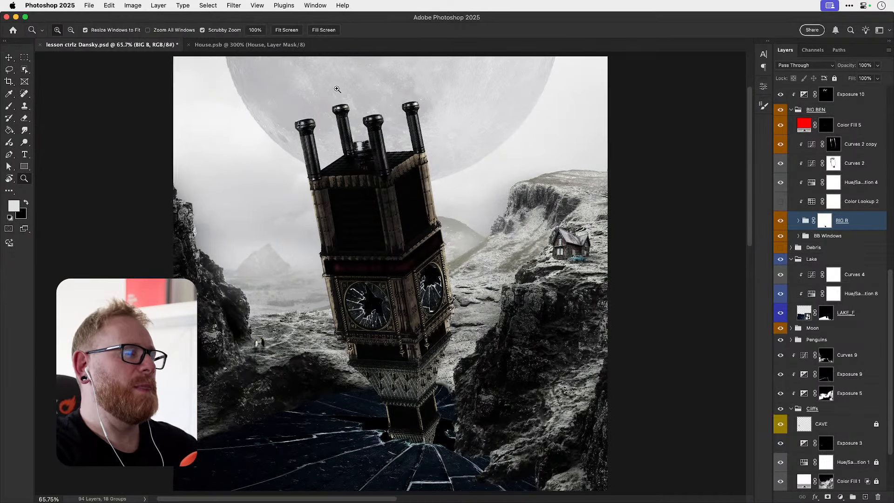
left_click(336, 92)
key("z")
left_click(364, 93)
scroll(388, 168, "up", 4)
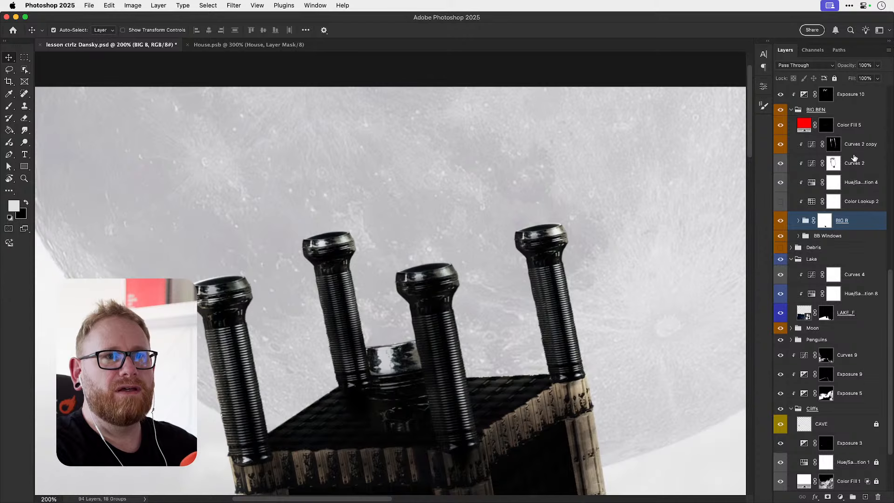
scroll(854, 159, "up", 2)
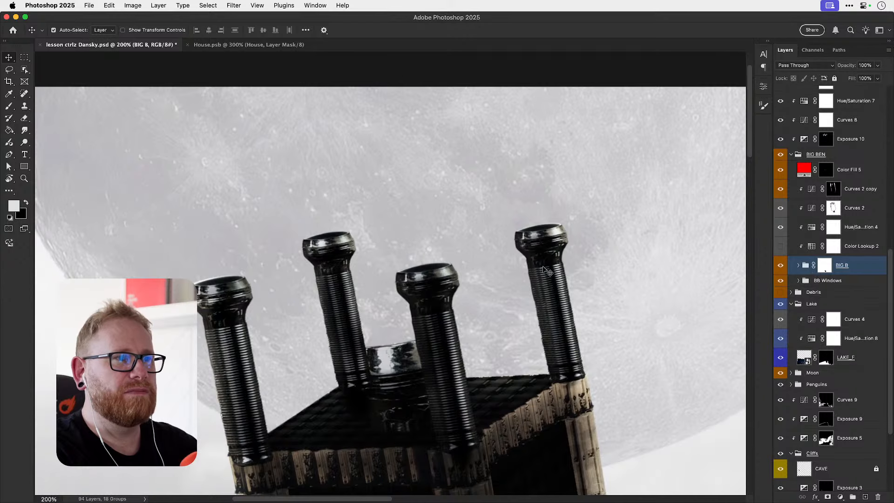
right_click(545, 247)
left_click(563, 302)
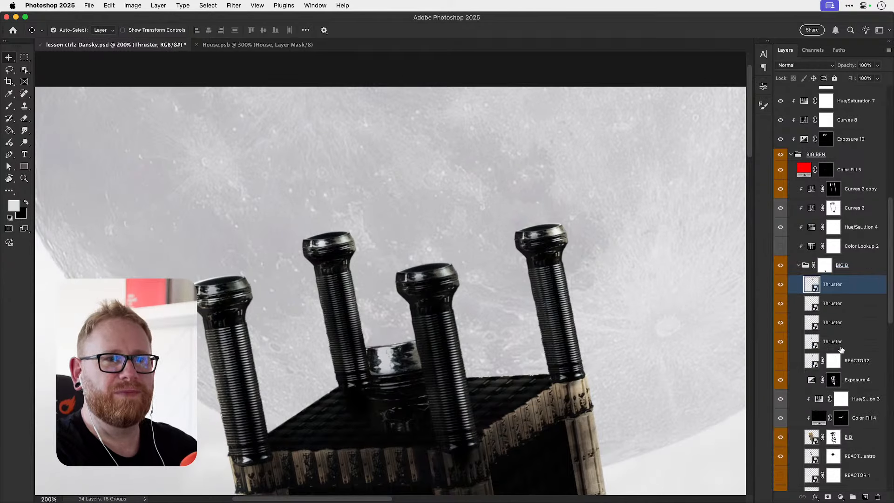
key("super+j")
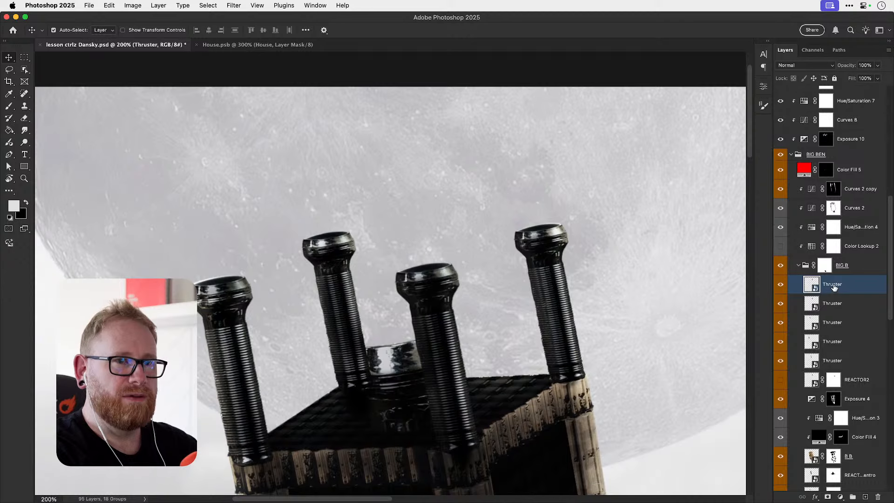
- Rename the topmost Thruster layer in the BIG B group as Main Thruster
double_click(834, 287)
key("Left")
type("Mai")
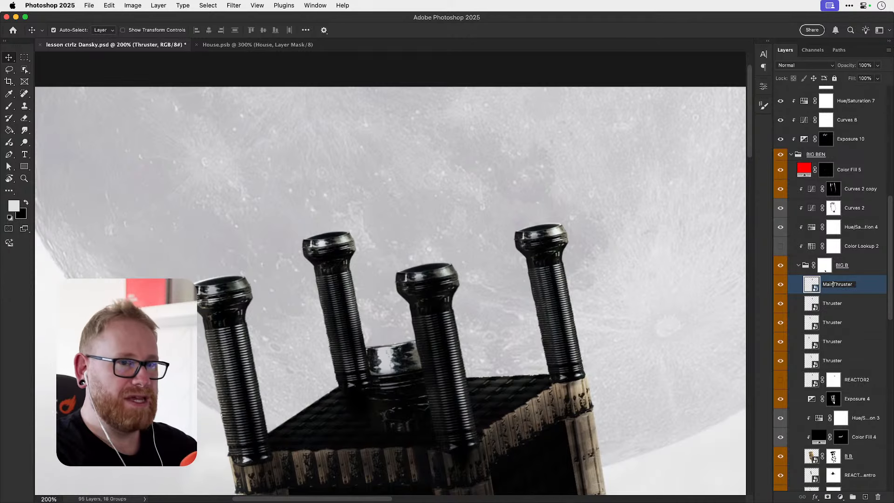
type("n")
key("Return")
- Enlarge the Main Thruster with Free Transform and place it at the middle of the tower's roof, over the central reactor
key("super+t")
left_click_drag(482, 314, 410, 400)
left_click_drag(440, 321, 477, 263)
key("Return")
left_click_drag(409, 339, 410, 387)
key("super+z")
- Hide the Curves 2 and Hue/Saturation 4 adjustments above BIG B and adjust the Main Thruster's position over the central reactor
left_click_drag(780, 208, 780, 227)
scroll(417, 268, "down", 3)
left_click(417, 268)
left_click_drag(416, 268, 423, 316)
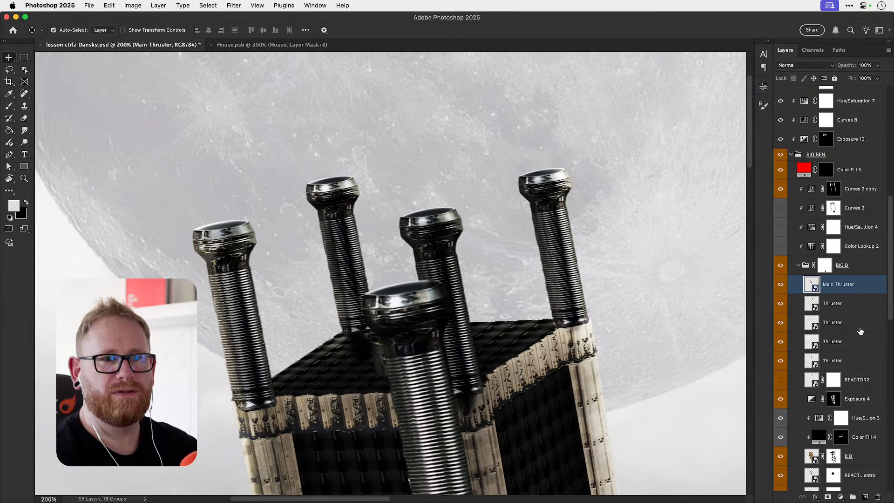
- Try to place the Main Thruster layer directly above B B, hiding B B and the central reactor layer and releasing the clipping
scroll(860, 330, "down", 2)
left_click(780, 418)
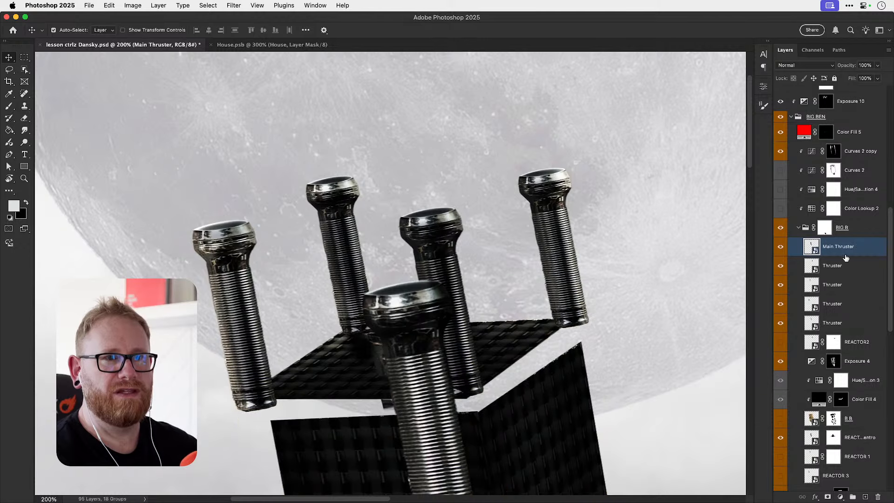
left_click_drag(838, 249, 855, 408)
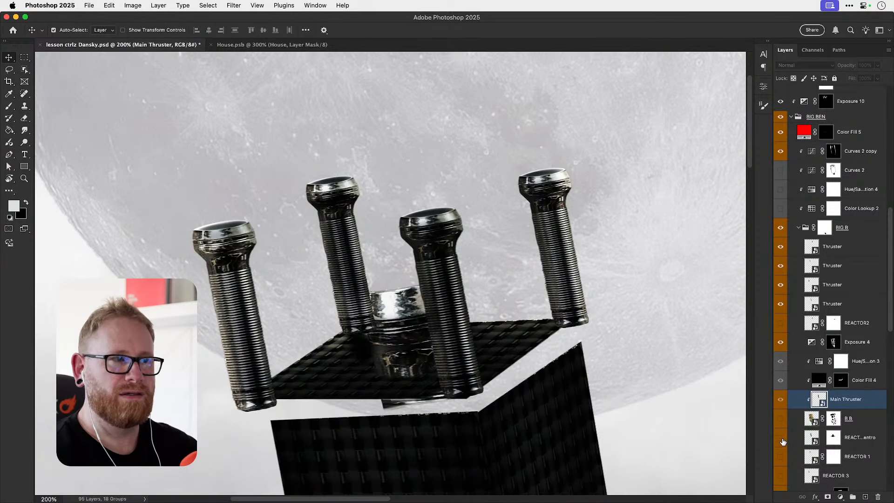
left_click(782, 439)
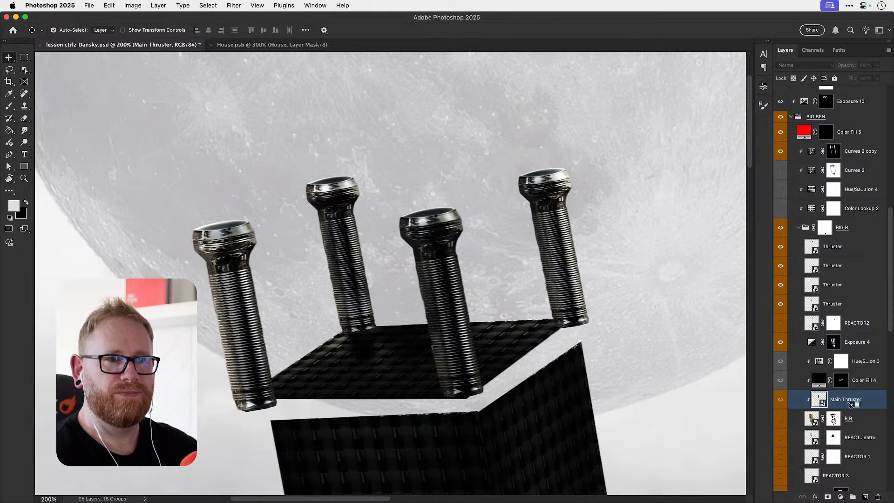
left_click(852, 406, "alt")
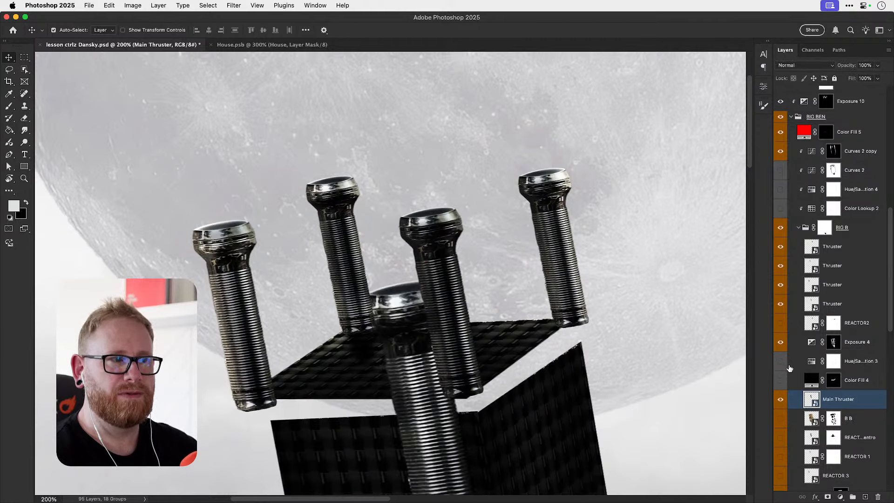
scroll(840, 398, "down", 3)
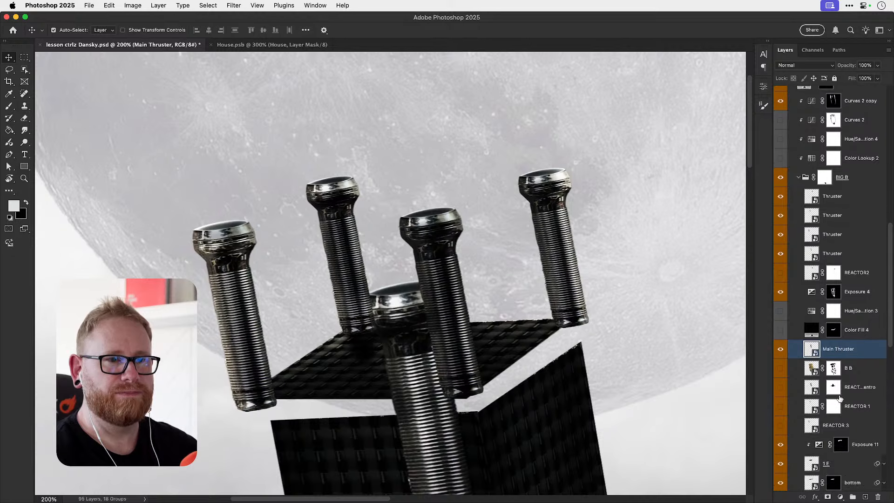
- Undo the Main Thruster's layer reordering, the released clipping and the related visibility changes
key("super")
key("super+z")
key("super+z")
key("super+z")
key("super+z")
key("super+z")
key("super+z")
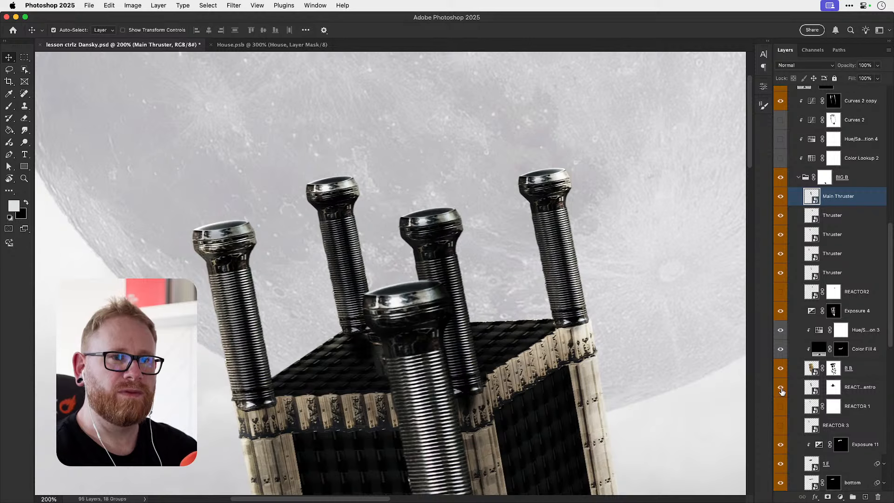
- Hide the original central reactor layer and check the adjustments clipped to B B by toggling their visibility
left_click(785, 333)
left_click(780, 350)
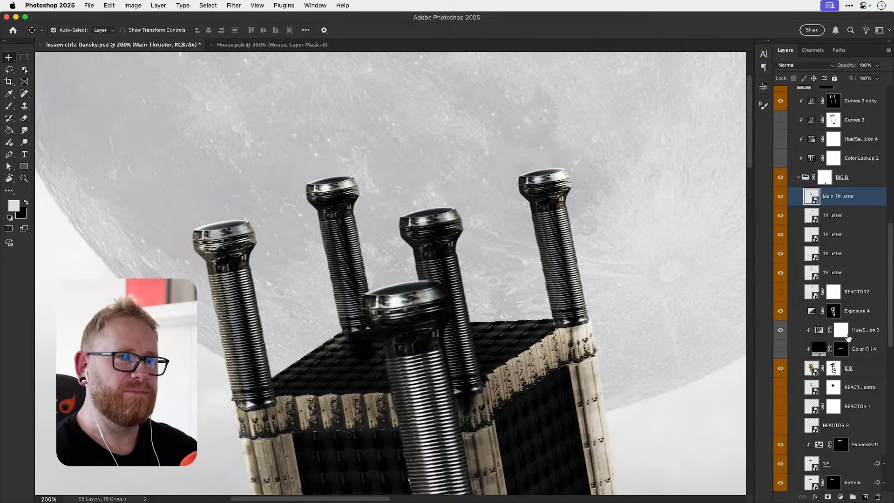
left_click(781, 372)
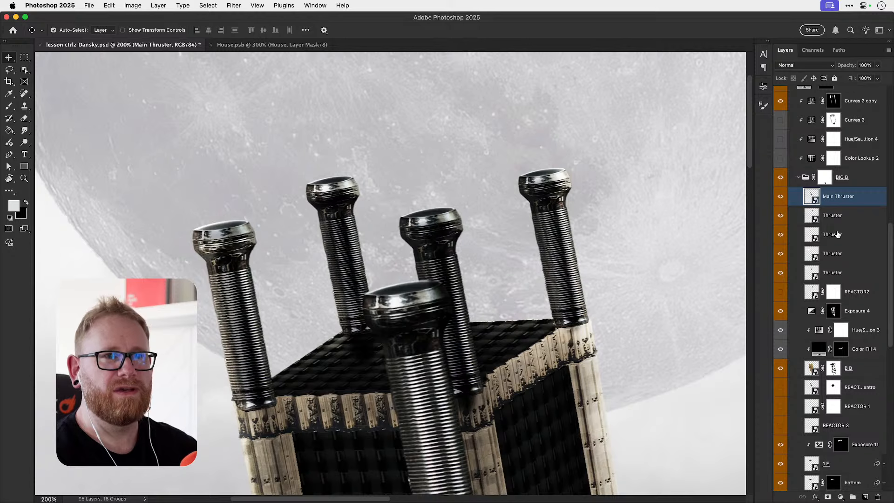
- Reorder the Main Thruster layer within the BIG B group to sit directly below the topmost Thruster layer
left_click_drag(826, 198, 834, 280)
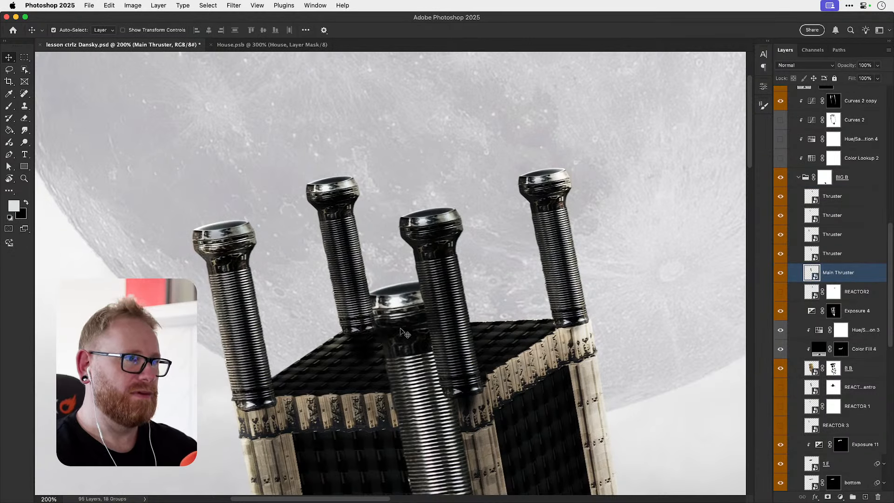
key("super+bracketright")
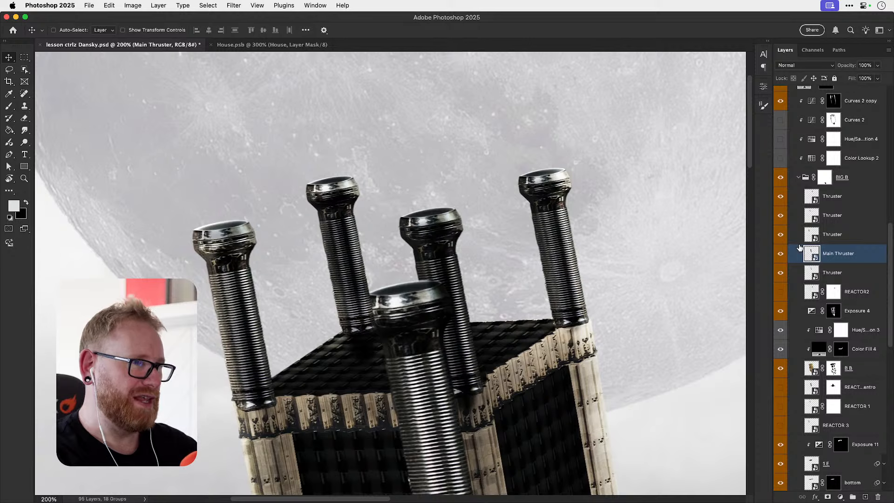
key("super+bracketright")
key("super+bracketright")
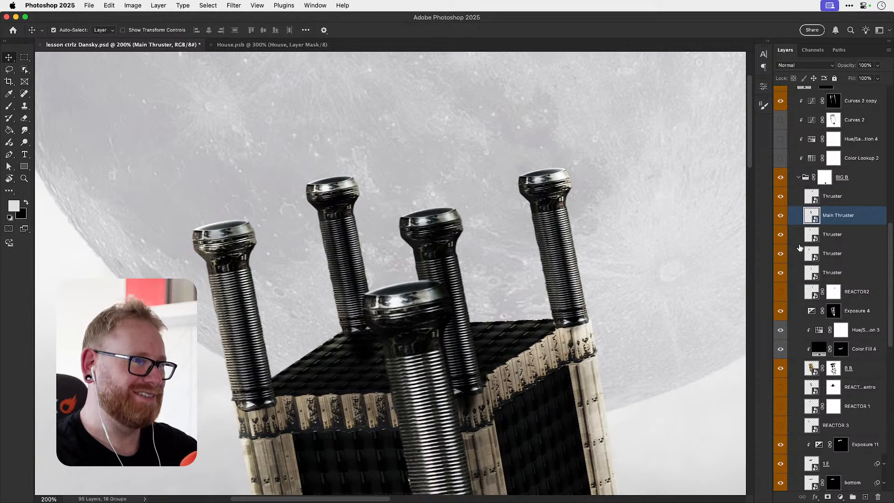
- Bring the front tube's Thruster layer to the top of the BIG B group, in front of the Main Thruster
left_click(428, 235)
key("super+bracketright")
key("super+bracketright")
key("super+bracketright")
key("super+bracketright")
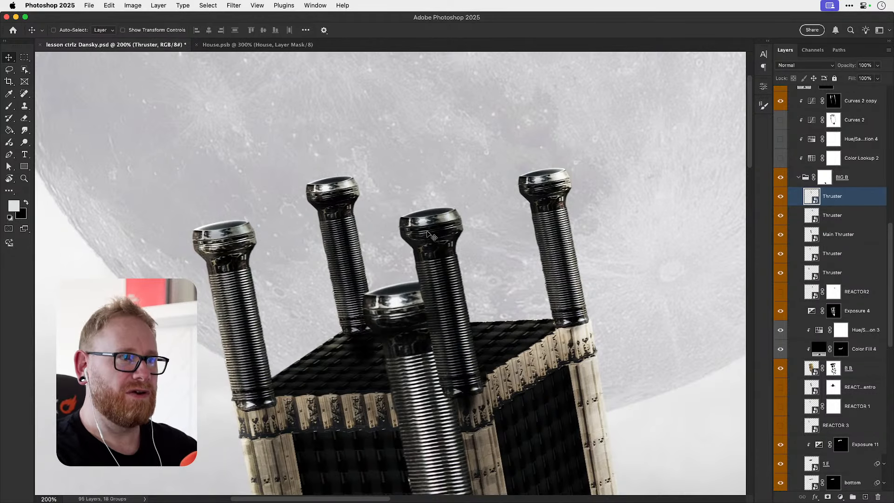
- Add a layer mask to Main Thruster and paint out its lower shaft in black where it covers the tower's front
left_click(408, 345)
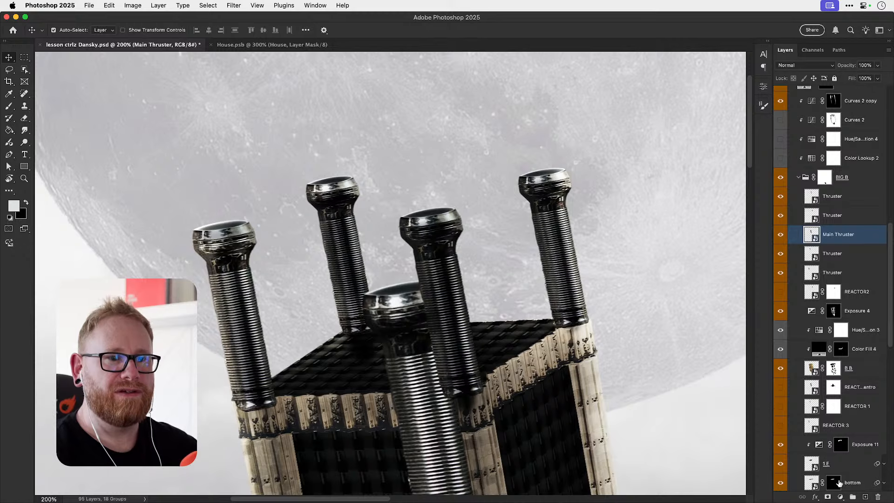
left_click(828, 496)
scroll(473, 367, "down", 3)
key("x")
key("b")
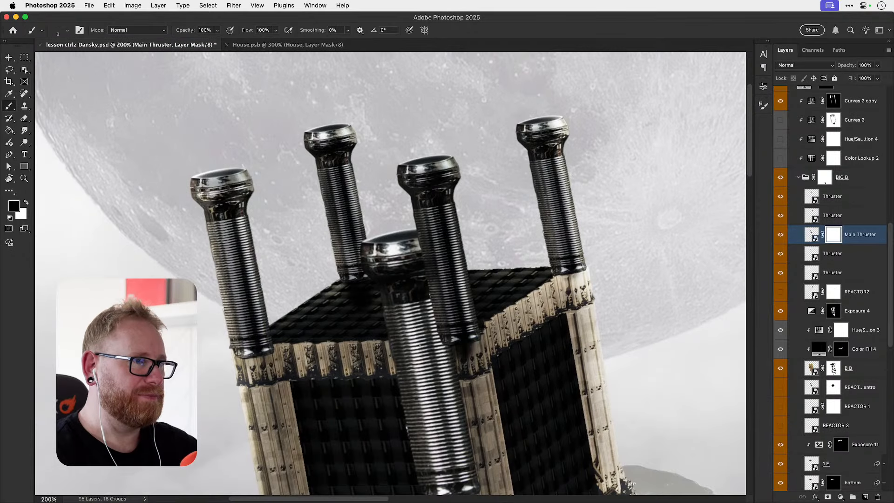
scroll(419, 345, "down", 2)
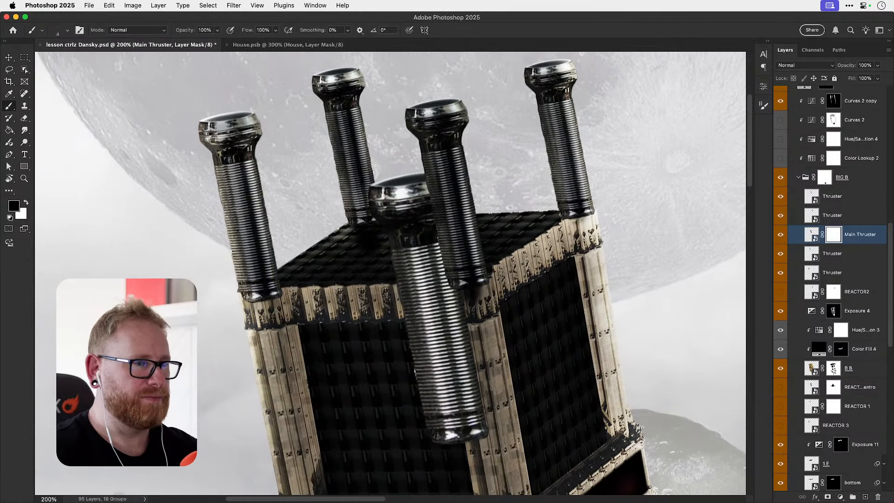
key("bracketright")
key("bracketright")
key("bracketright")
key("bracketright")
key("bracketright")
key("bracketright")
key("bracketright")
key("bracketright")
mouse_move(408, 446)
left_mouse_down()
mouse_move(520, 408)
mouse_move(500, 383)
mouse_move(411, 377)
mouse_move(471, 339)
mouse_move(459, 320)
mouse_move(434, 318)
mouse_move(382, 354)
mouse_move(377, 329)
mouse_move(401, 294)
mouse_move(364, 282)
left_mouse_up()
- Mask out the remaining ribbed shaft at the Main Thruster's base with a smaller brush to seat it on the roof
key("bracketleft")
key("bracketleft")
key("bracketleft")
key("bracketleft")
key("bracketleft")
key("bracketleft")
key("bracketleft")
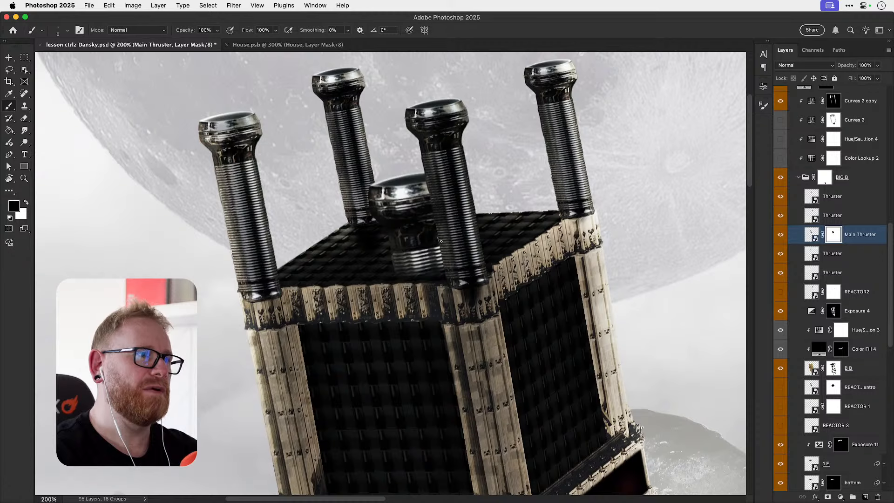
mouse_move(396, 254)
left_mouse_down()
mouse_move(448, 246)
mouse_move(386, 258)
mouse_move(438, 258)
mouse_move(399, 264)
mouse_move(418, 270)
mouse_move(422, 254)
mouse_move(464, 253)
mouse_move(423, 322)
mouse_move(438, 300)
left_mouse_up()
key("bracketright")
key("bracketright")
key("bracketright")
key("bracketright")
key("v")
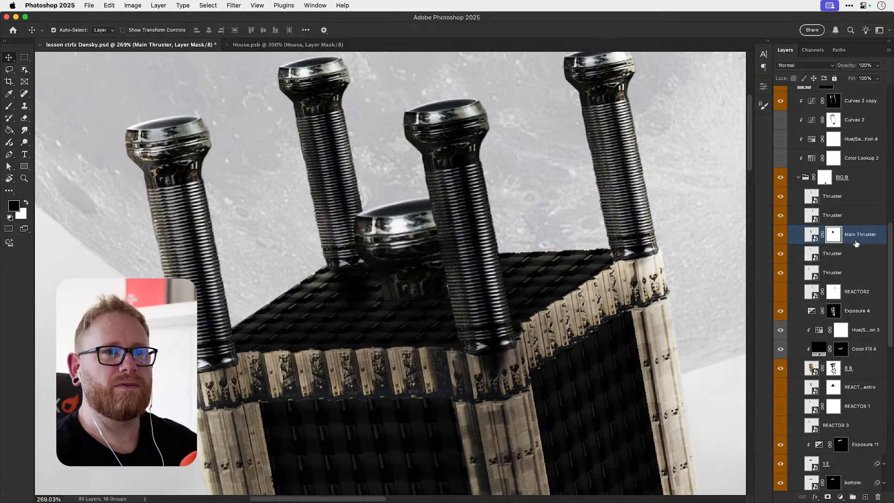
- Nudge the Main Thruster slightly down and to the left on the tower's roof
left_click(859, 240)
key("Down")
key("Down")
key("Down")
key("Down")
key("Down")
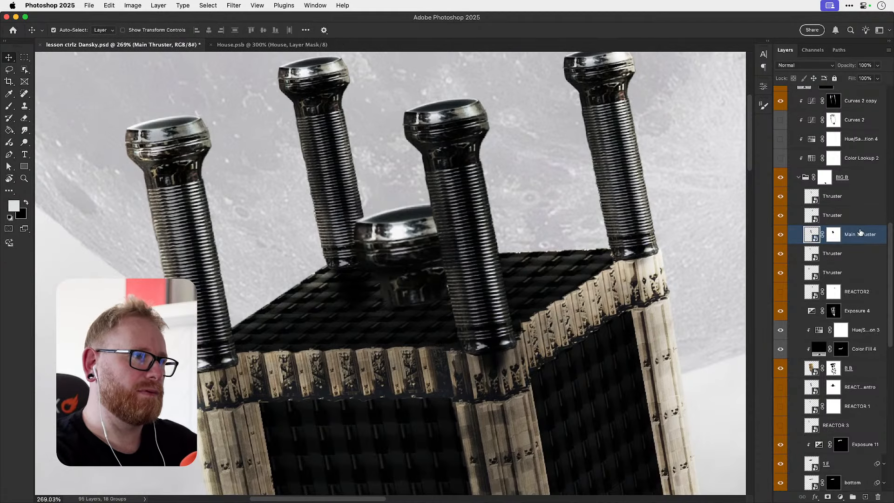
key("Left")
key("Left")
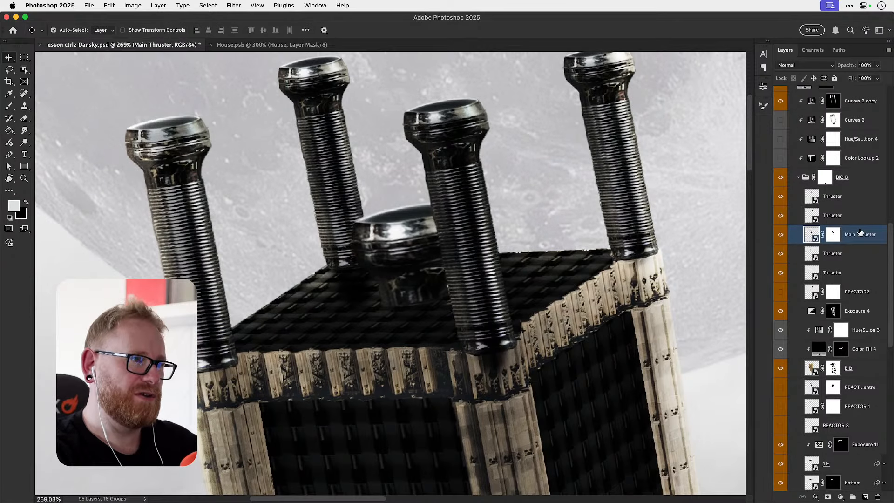
key("Up")
- Add an Exposure adjustment clipped to Main Thruster with exposure -1.09 and gamma correction 0.80
key("super+equal")
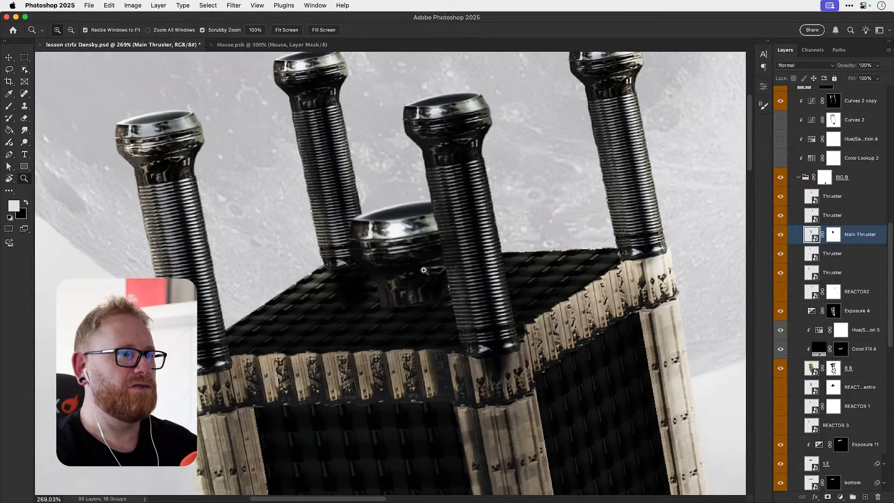
left_click(841, 496)
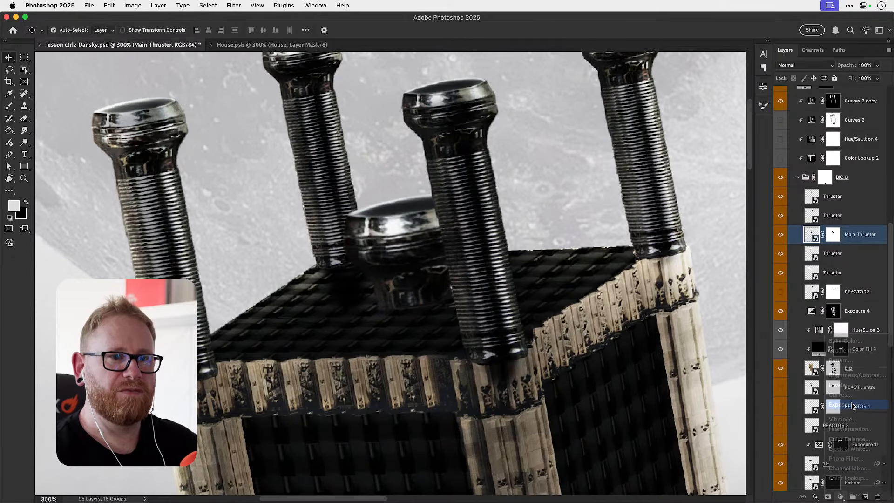
left_click(845, 405)
left_click(857, 241, "alt")
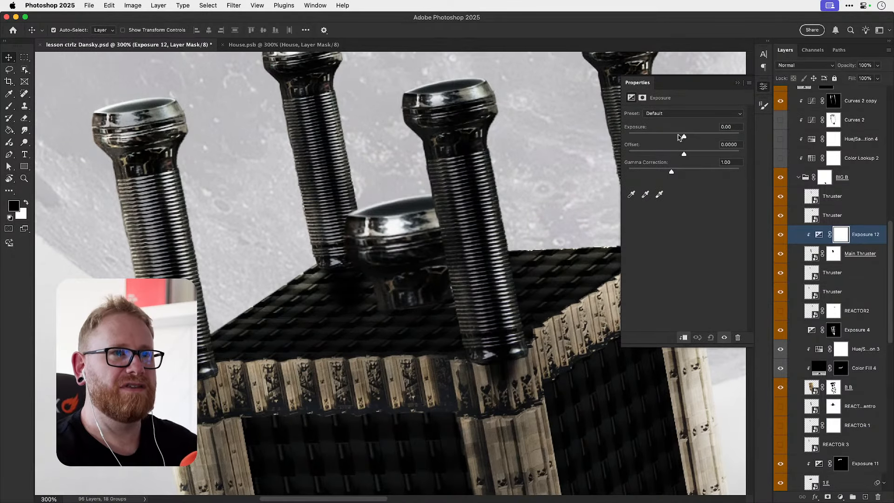
left_click_drag(680, 137, 676, 136)
left_click_drag(672, 172, 678, 173)
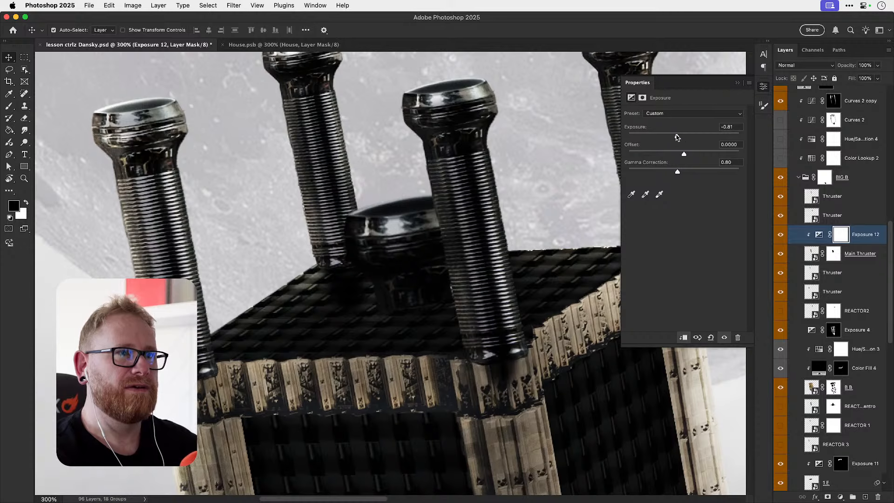
left_click_drag(677, 137, 675, 136)
- Invert the new Exposure mask and paint white over the Main Thruster's neck and base to darken them near the roof
key("ctrl+i")
key("b")
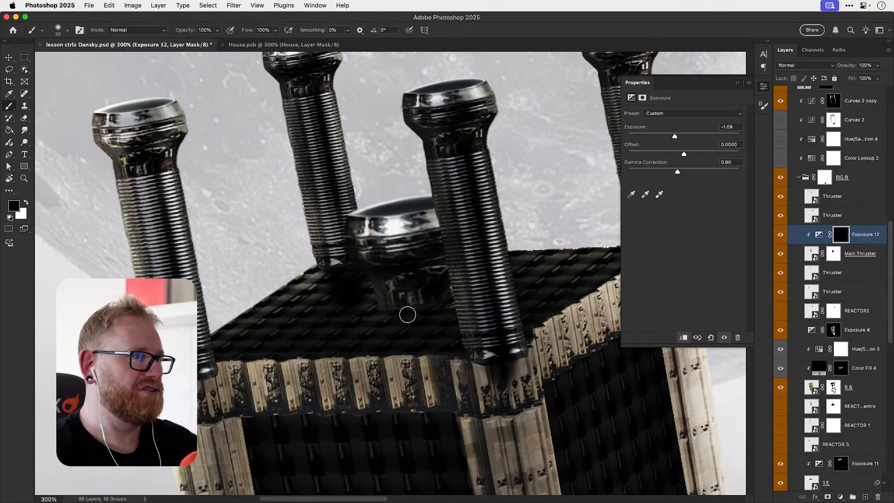
key("x")
scroll(407, 315, "up", 3)
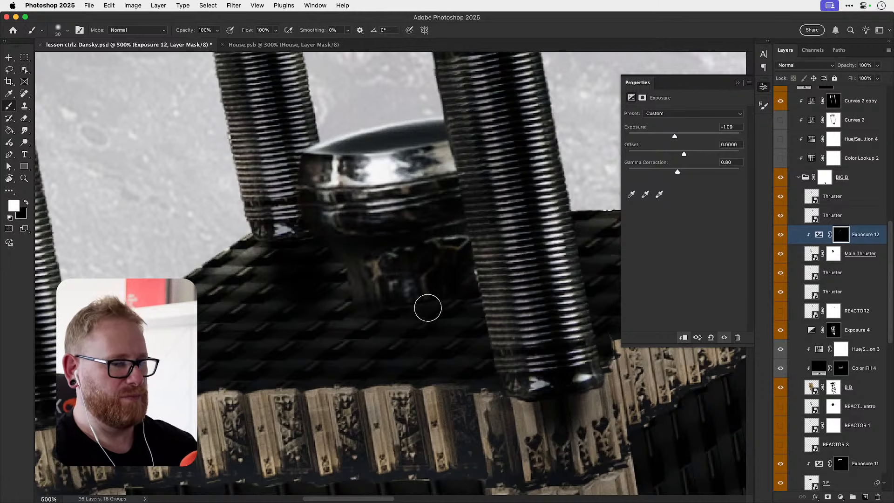
key("bracketright")
mouse_move(435, 248)
left_mouse_down()
mouse_move(465, 205)
mouse_move(372, 204)
mouse_move(454, 186)
mouse_move(389, 251)
left_mouse_up()
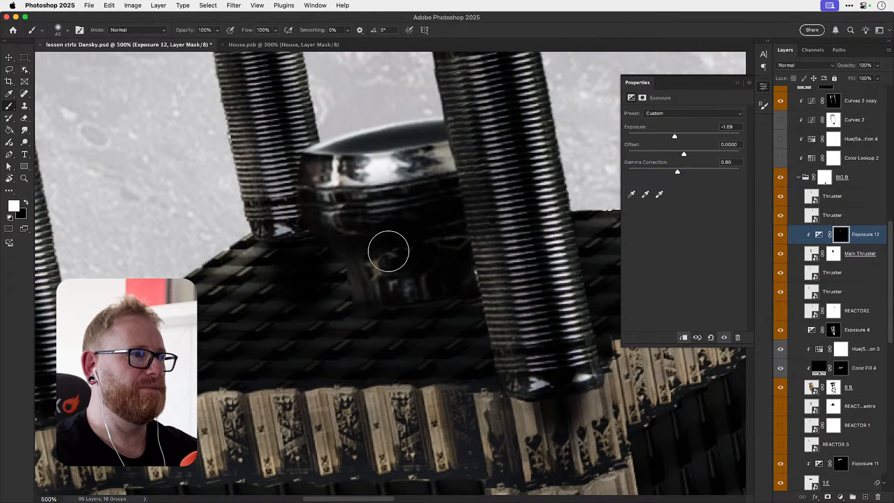
key("bracketright")
key("bracketright")
key("bracketright")
key("bracketright")
key("bracketright")
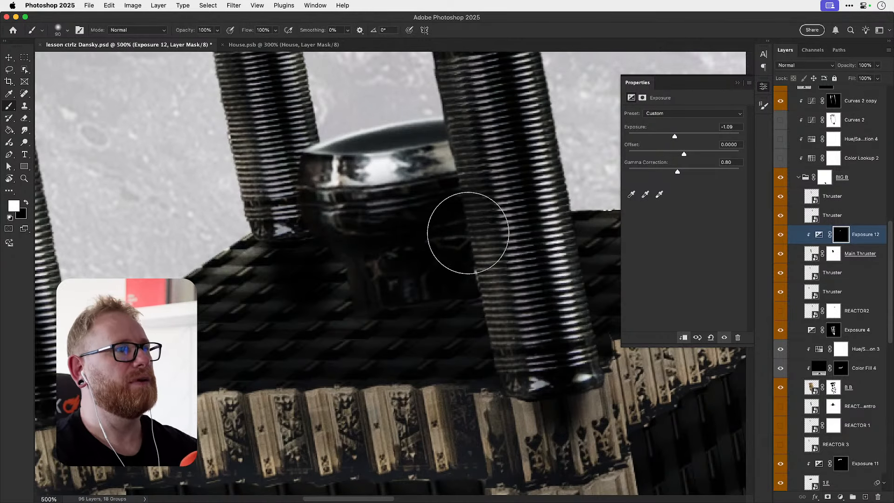
key("super+1")
key("v")
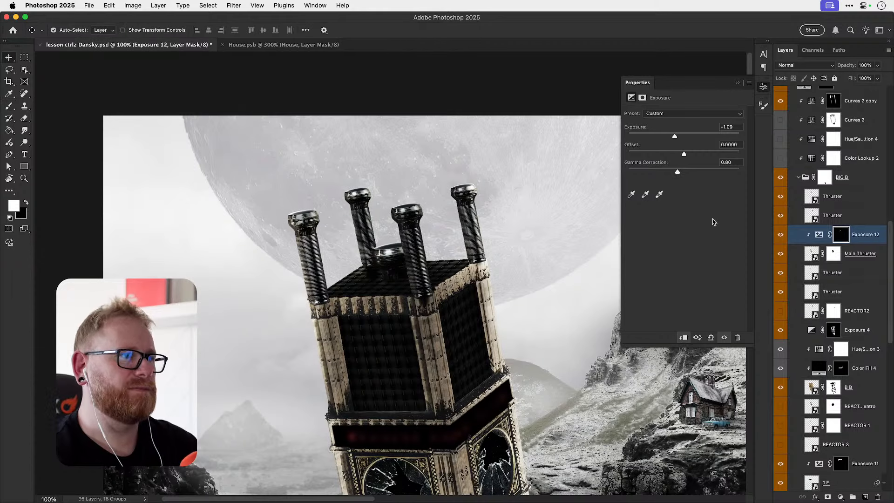
- Compare the Main Thruster with its clipped Exposure 12 adjustment hidden and shown, and examine its base on the roof up close
left_click(780, 235)
left_click(781, 235)
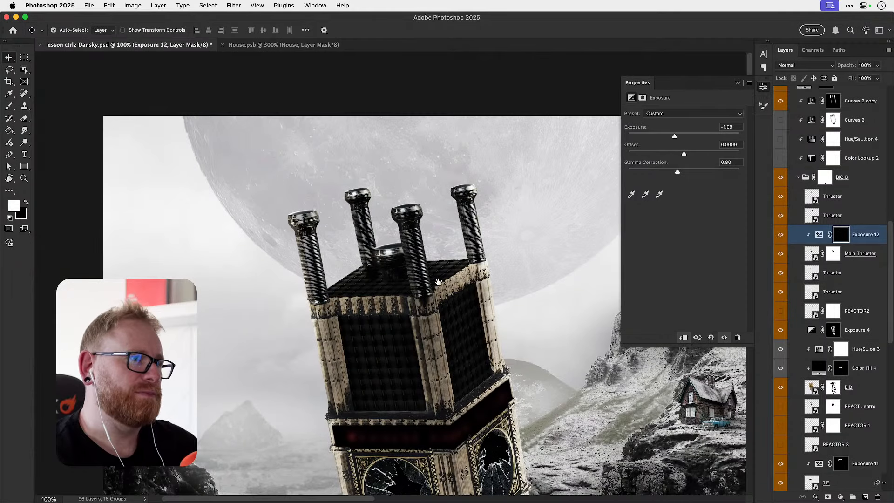
key("z")
left_click(401, 285)
left_click(401, 285)
key("v")
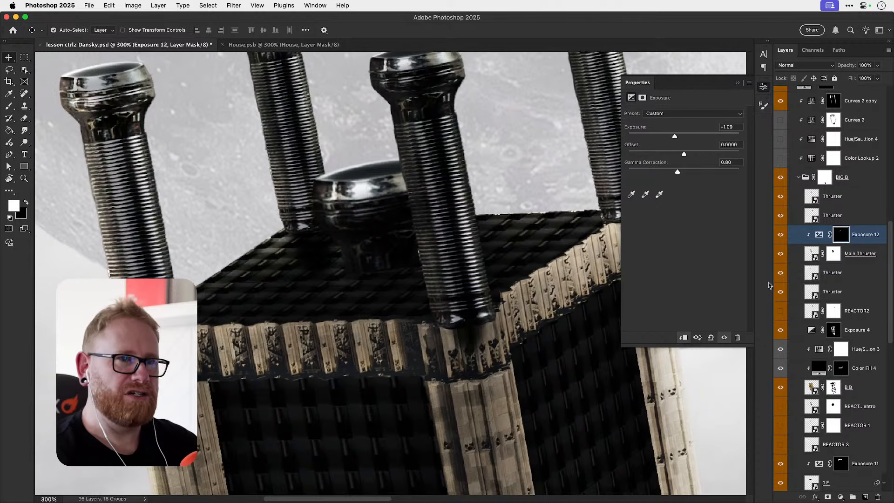
left_click(850, 279)
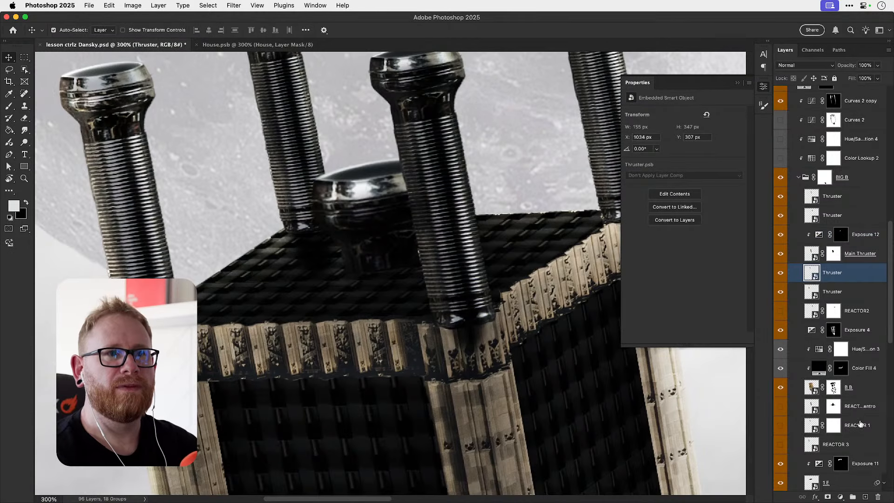
left_click(841, 497)
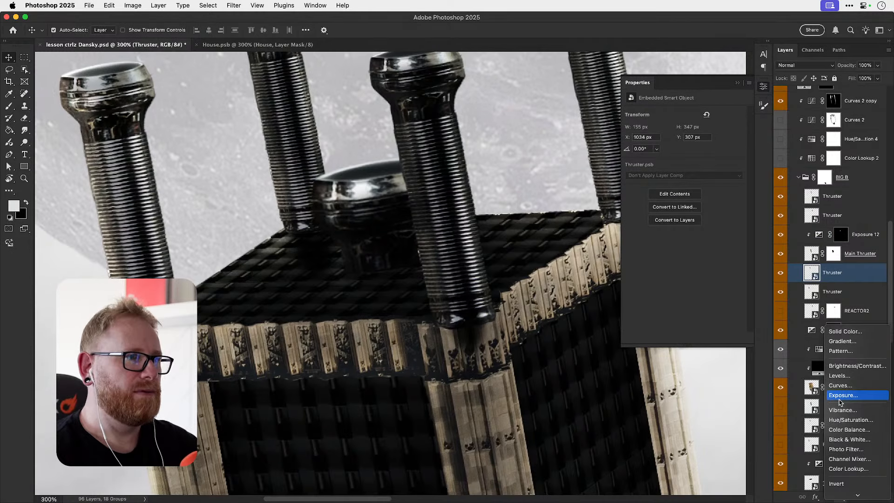
left_click(831, 281)
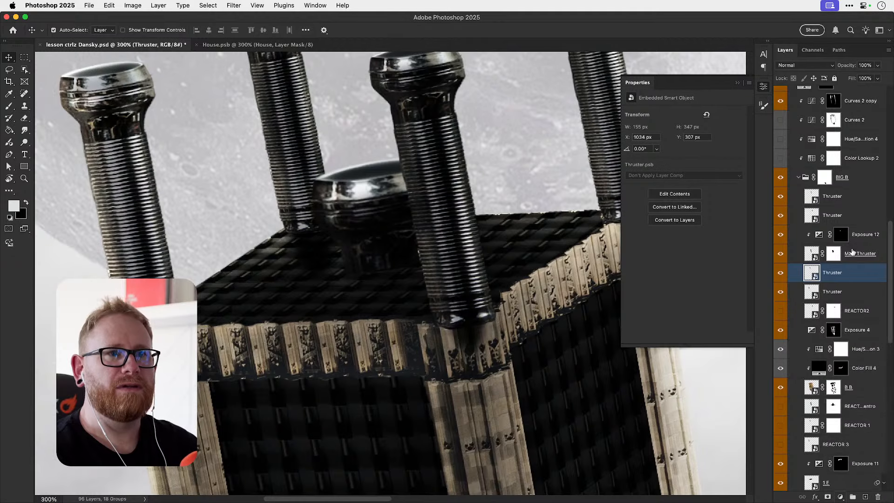
- Examine which layers form the tower's roof by hiding and showing the 1 E layer and its Exposure 11 adjustment
scroll(852, 252, "up", 5)
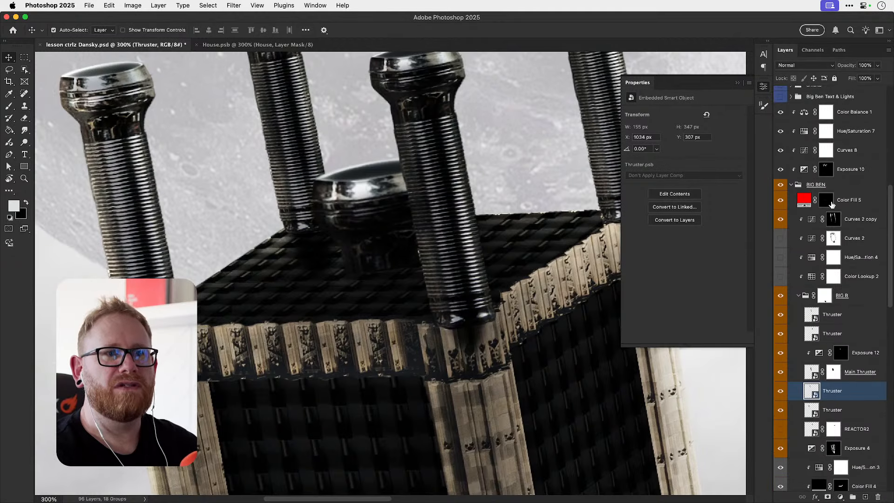
scroll(830, 204, "down", 10)
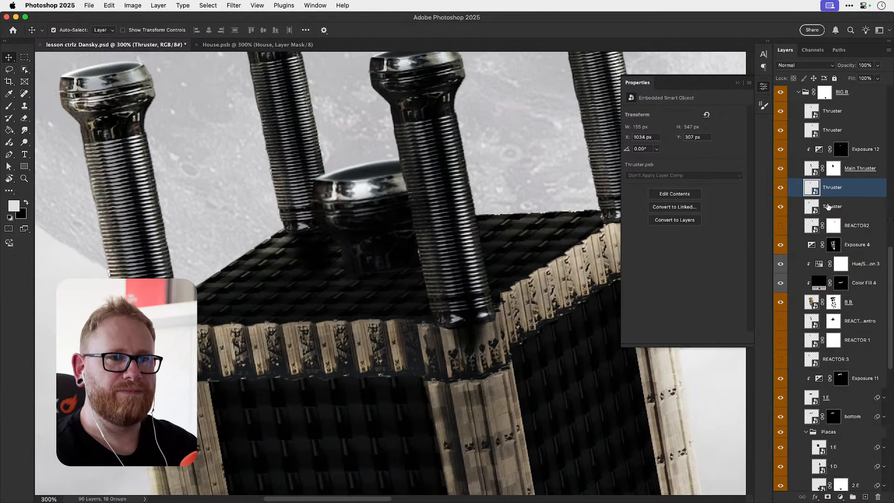
scroll(827, 205, "down", 2)
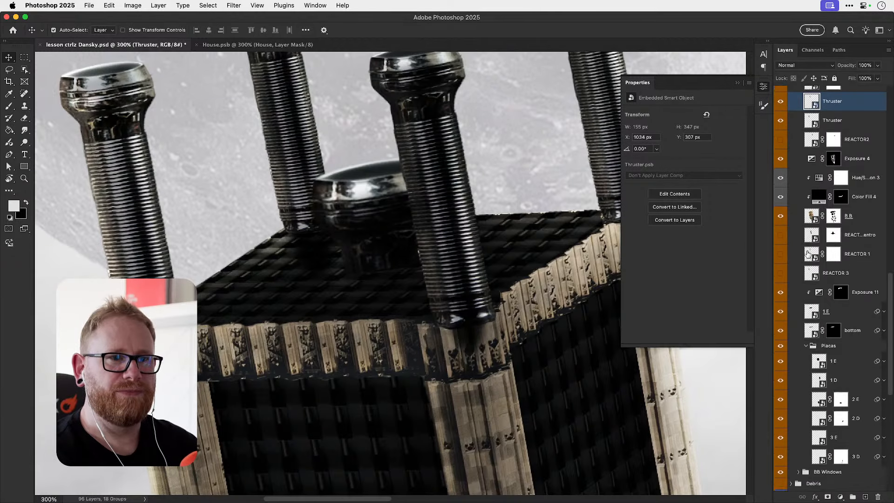
left_click(780, 315)
left_click(781, 315)
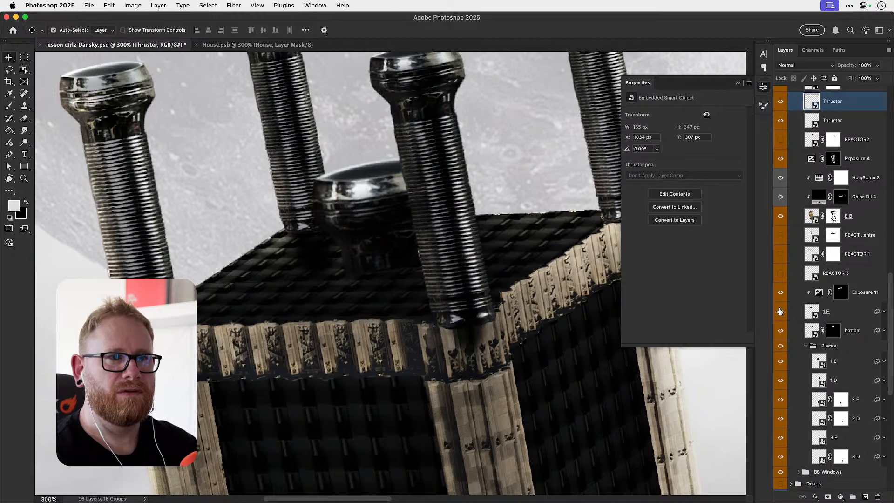
left_click(779, 293)
left_click(781, 293)
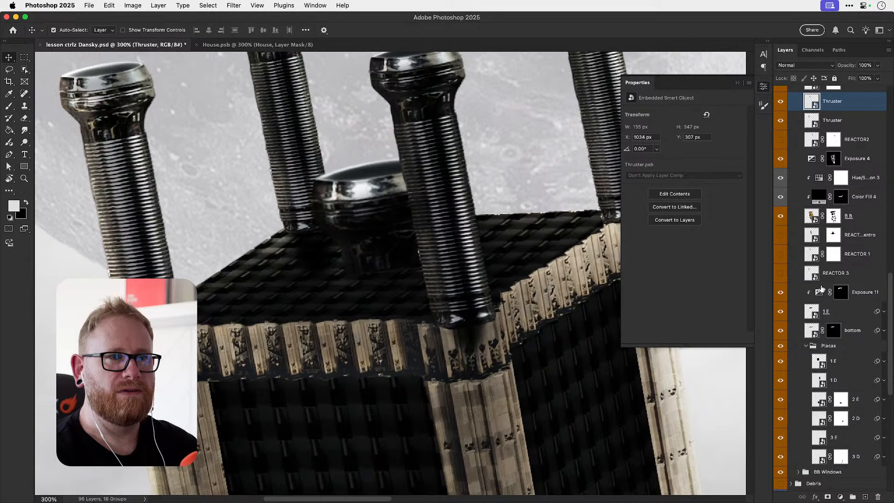
scroll(822, 290, "up", 3)
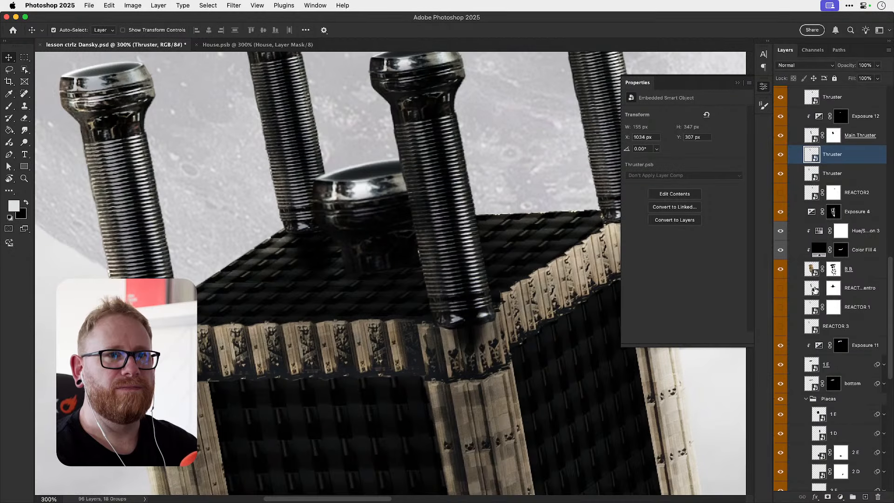
scroll(813, 292, "down", 1)
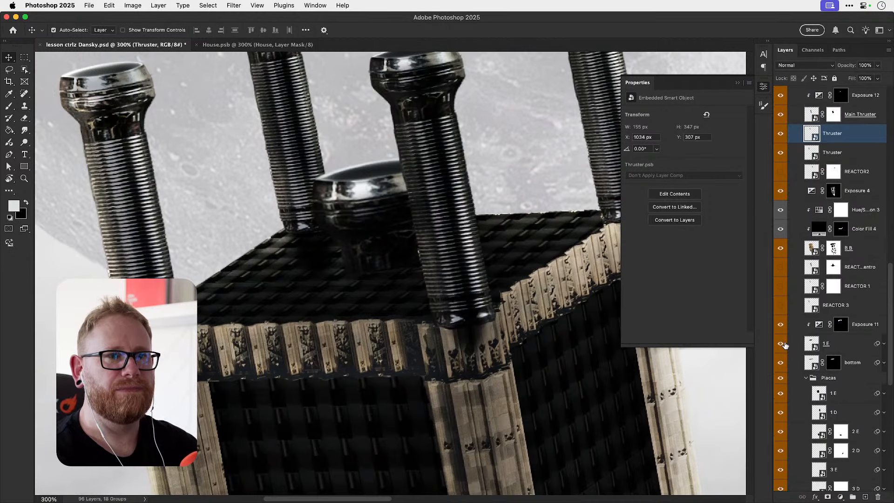
left_click(781, 325)
left_click(781, 328)
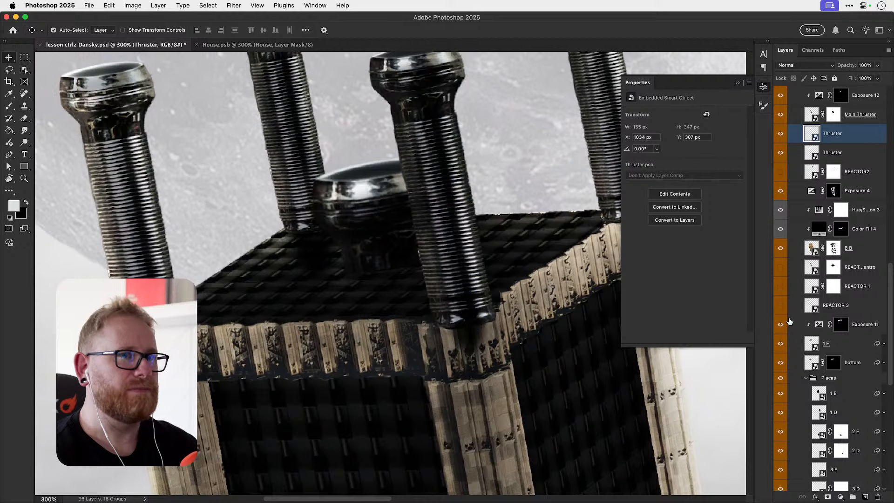
- Add an Exposure adjustment above the hidden REACTOR centro layer with exposure -2.15 and gamma correction 0.90
left_click(858, 271)
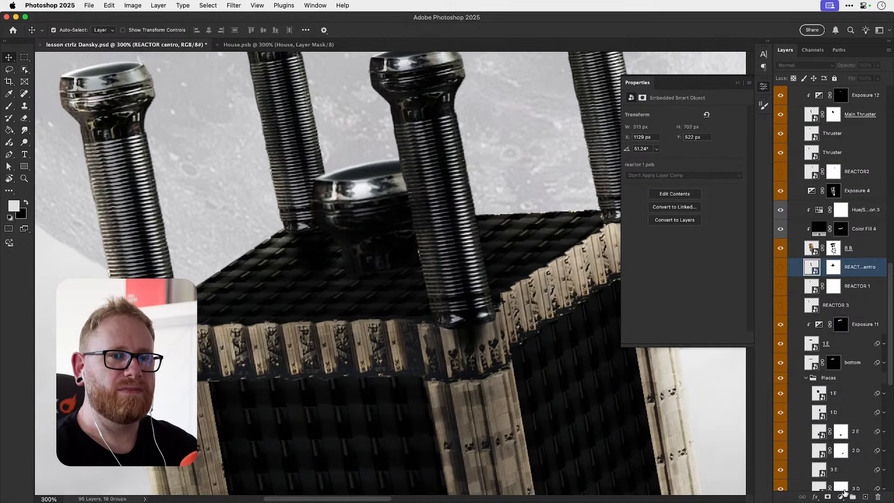
left_click(844, 493)
left_click(845, 403)
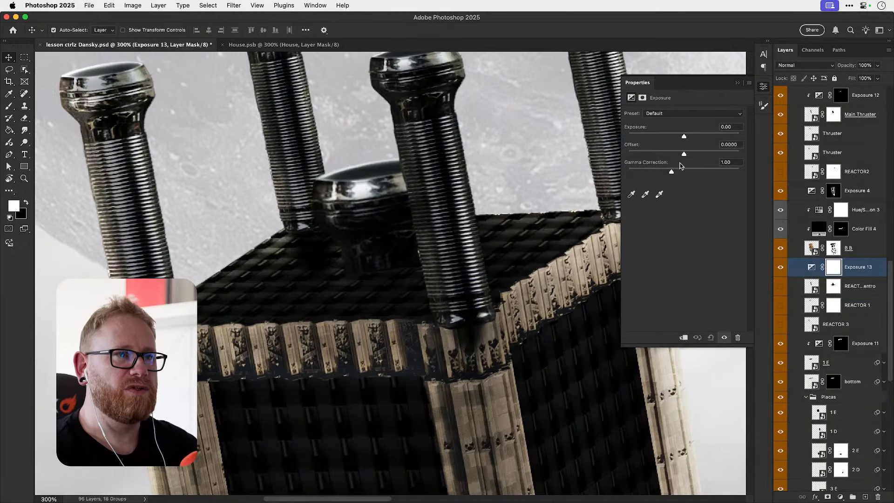
left_click(677, 138)
left_click_drag(681, 171, 668, 166)
left_click(666, 135)
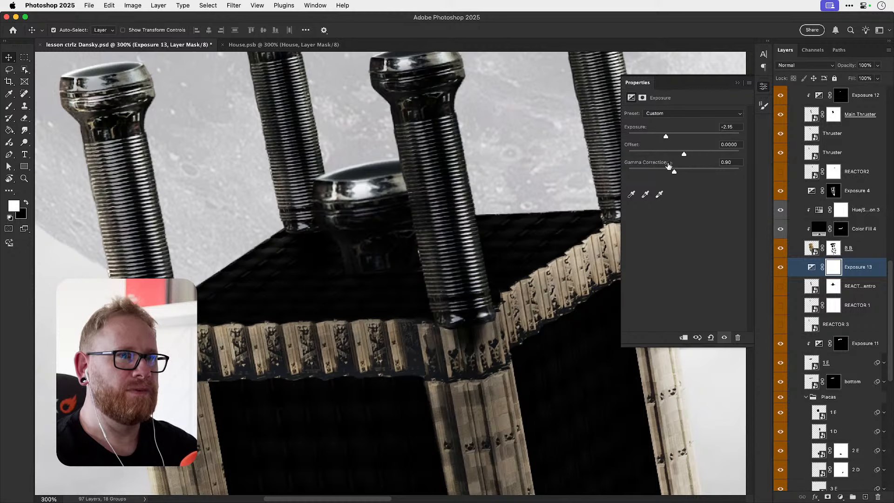
- Invert the new Exposure mask, paint white on the roof around the Main Thruster's base, and undo the last stroke
key("super+i")
key("b")
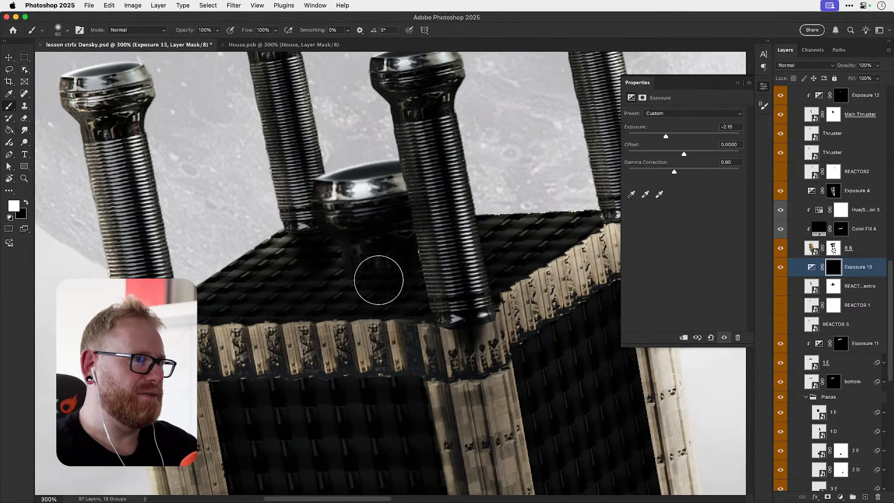
mouse_move(406, 278)
left_mouse_down()
mouse_move(380, 280)
mouse_move(357, 305)
mouse_move(311, 325)
left_mouse_up()
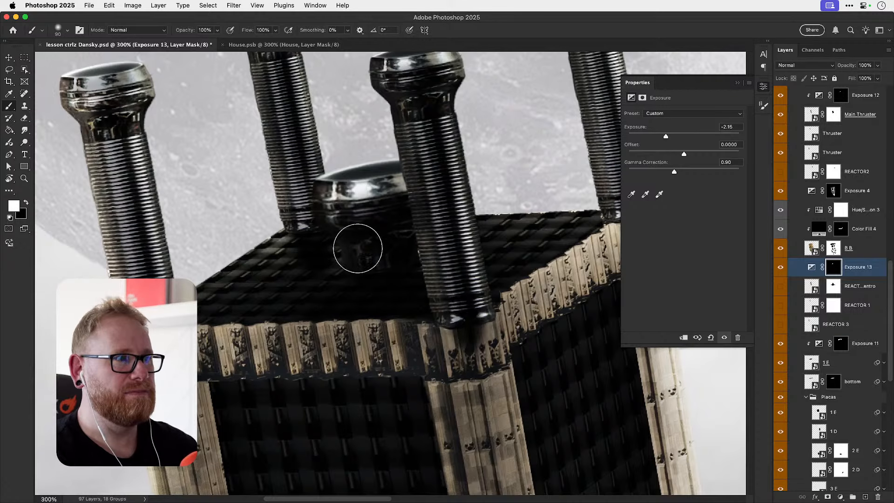
left_click_drag(303, 240, 310, 252)
key("super+z")
- Select the Exposure 11 adjustment on the roof and hide it, checking the roof with and without the 1 E layer
key("v")
left_click(313, 251)
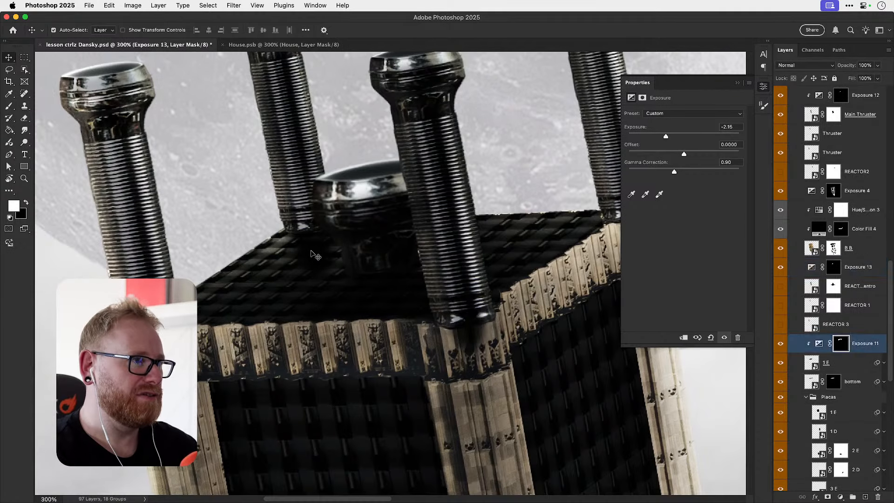
left_click(781, 347)
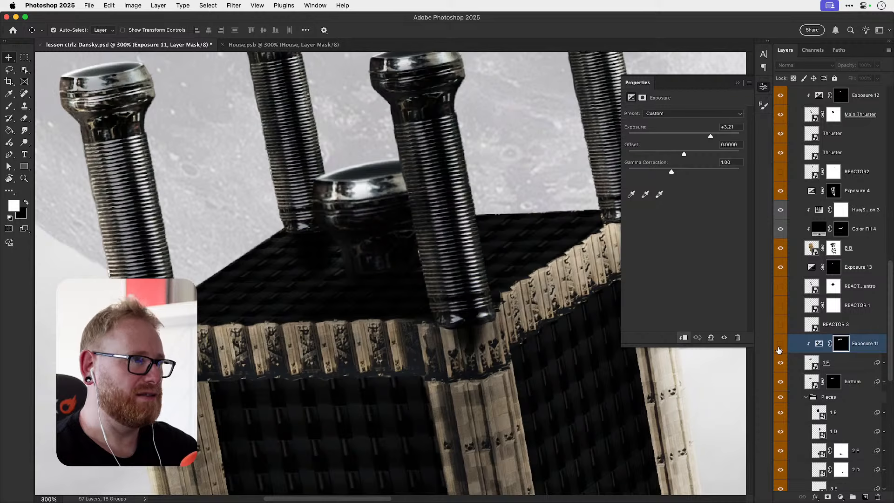
left_click(780, 348)
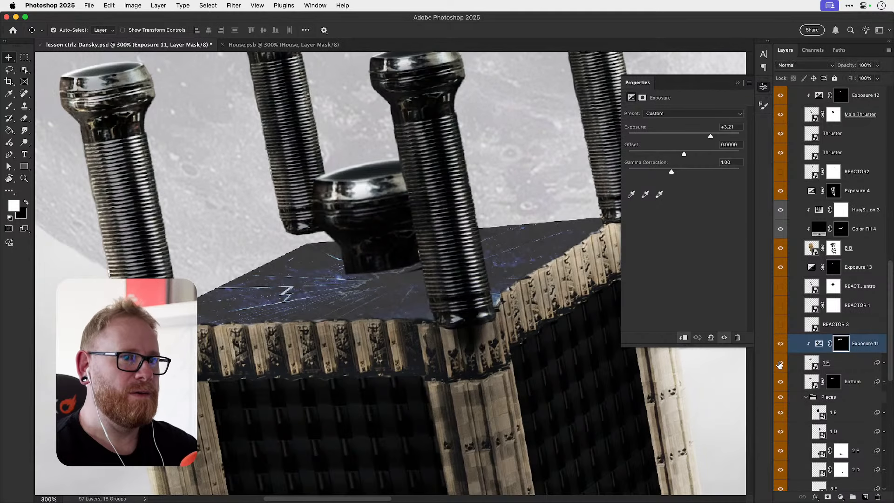
left_click(780, 362)
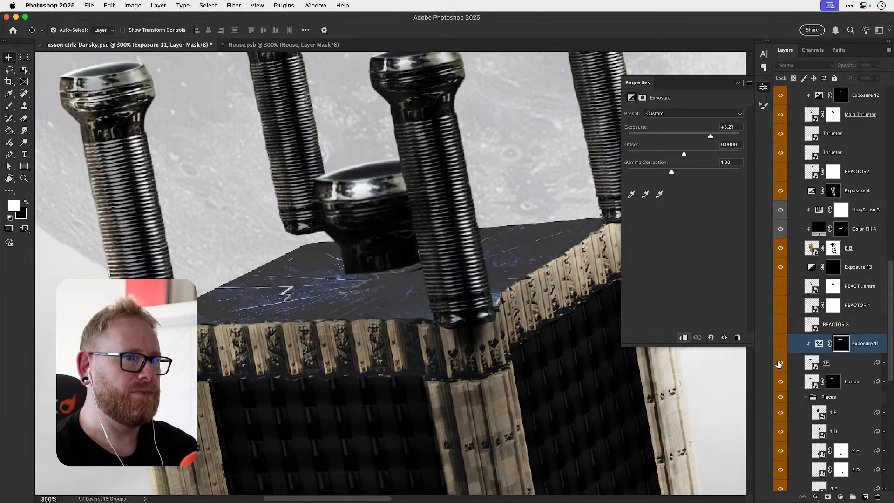
- Inspect the 1 E roof layer's smart object contents and its list of smart filters
left_click(811, 364)
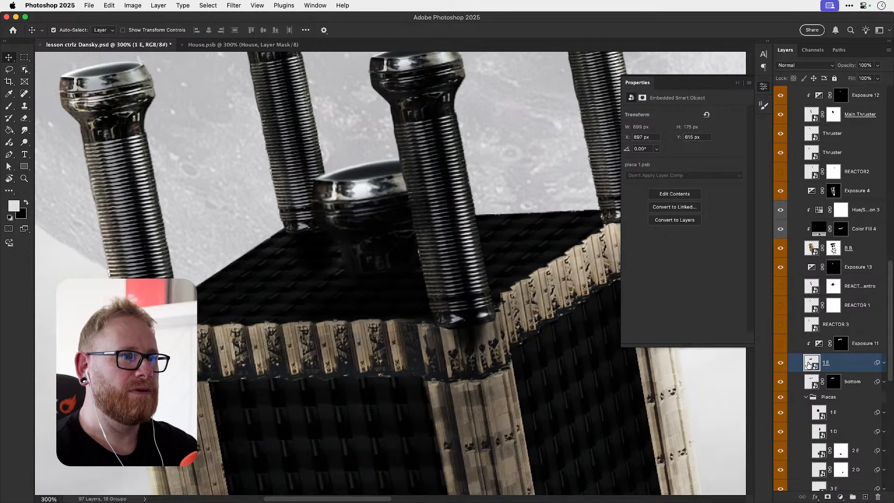
double_click(810, 364)
key("super+w")
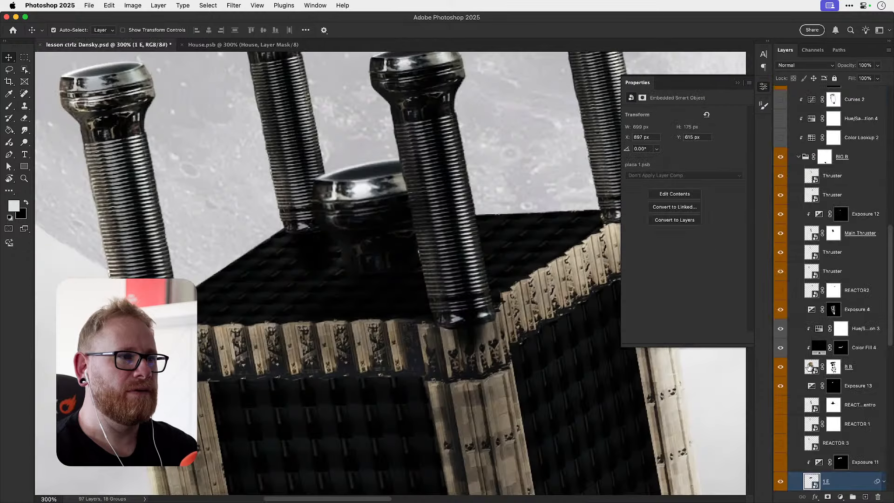
scroll(875, 391, "down", 2)
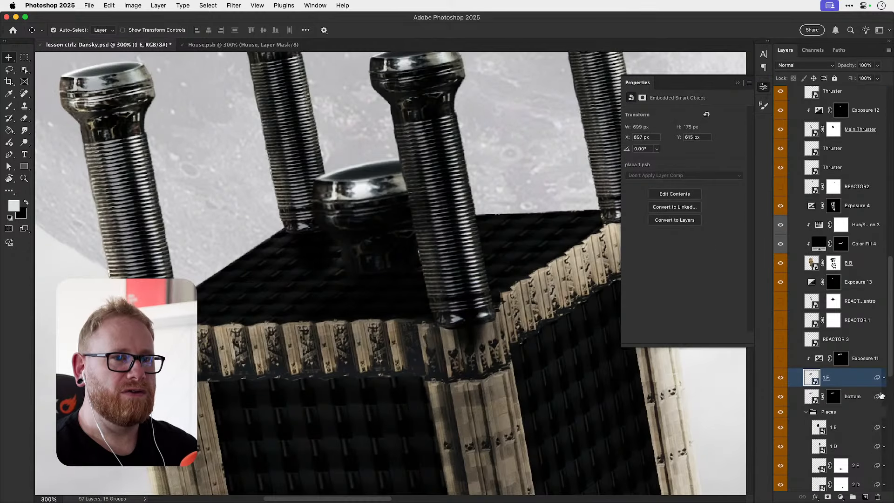
left_click(883, 378)
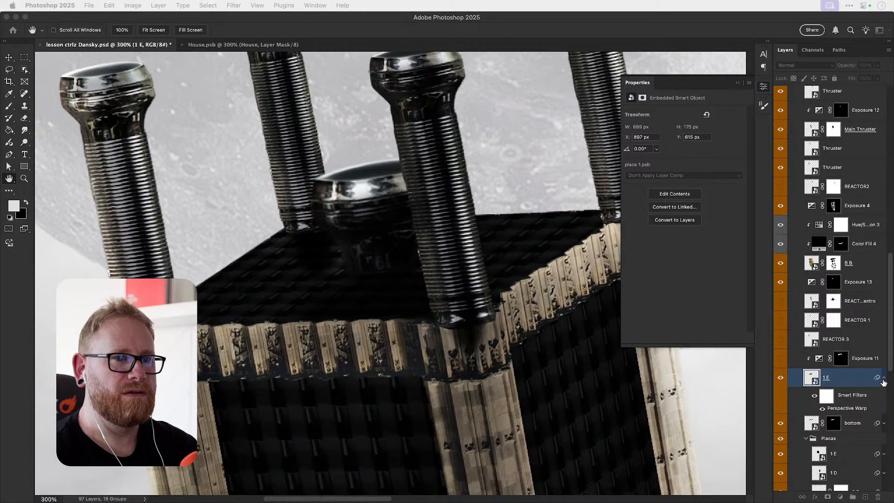
left_click(883, 378)
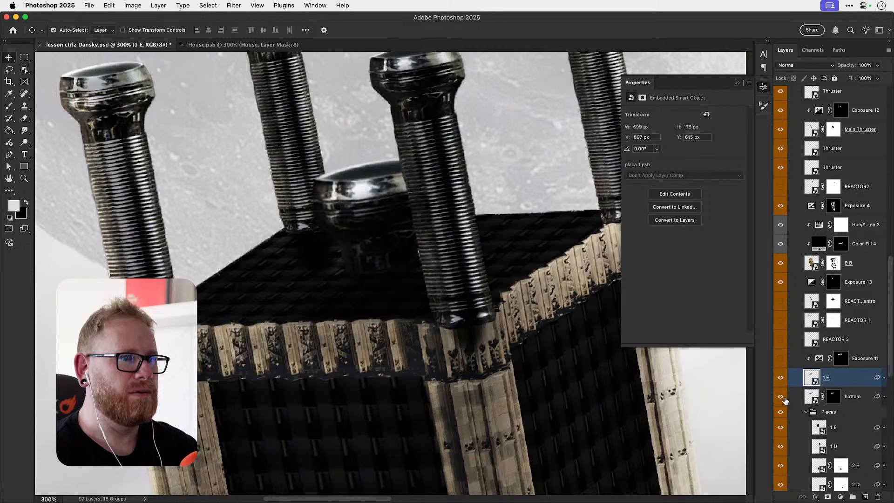
- Check the 1 E layer in Placas and the roof's 1 E layer by toggling their visibility, and try moving the roof panel
left_click(781, 431)
left_click(781, 430)
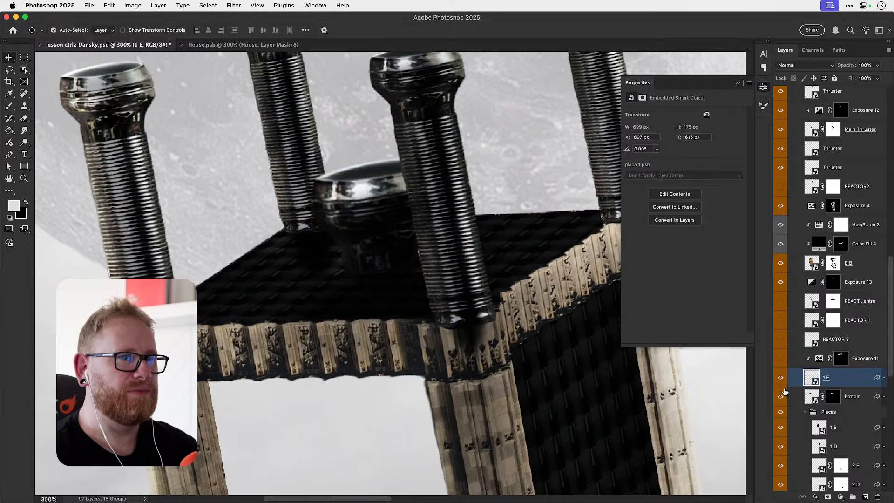
left_click(781, 378)
left_click(780, 381)
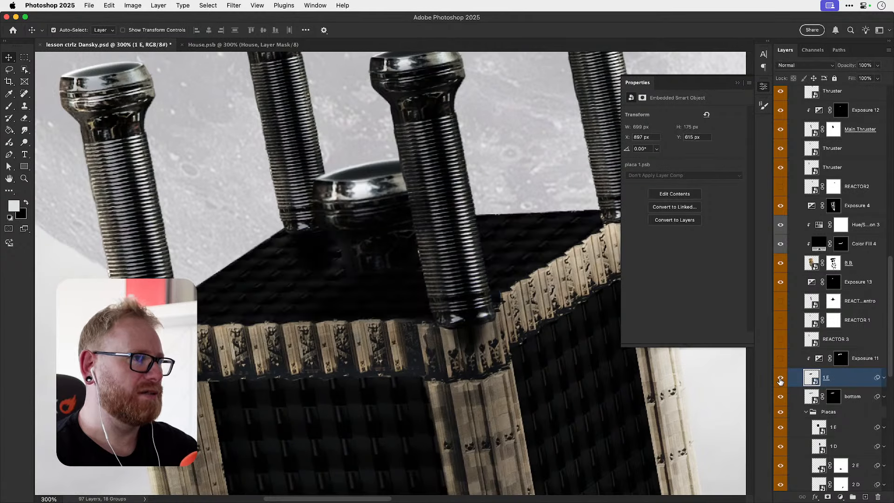
left_click_drag(300, 272, 285, 253)
key("super+z")
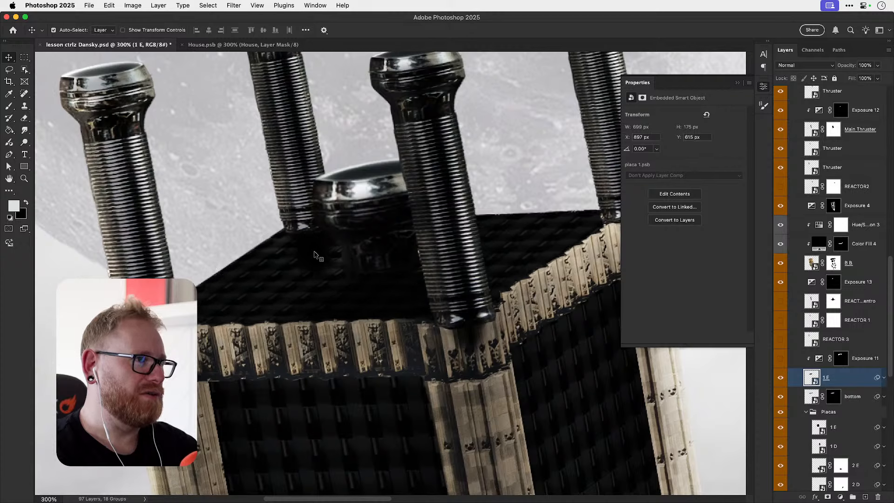
- Check the roof's 1 E and bottom layers and the Placas group by toggling their visibility
right_click(313, 250)
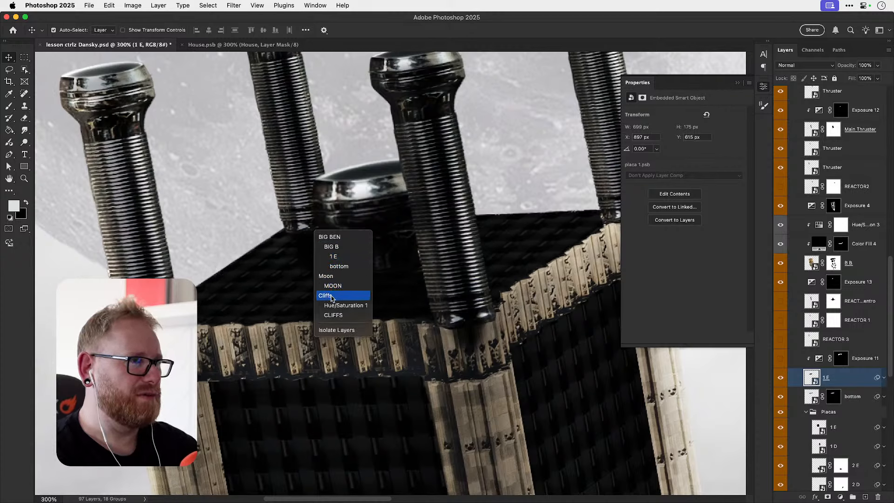
left_click(332, 257)
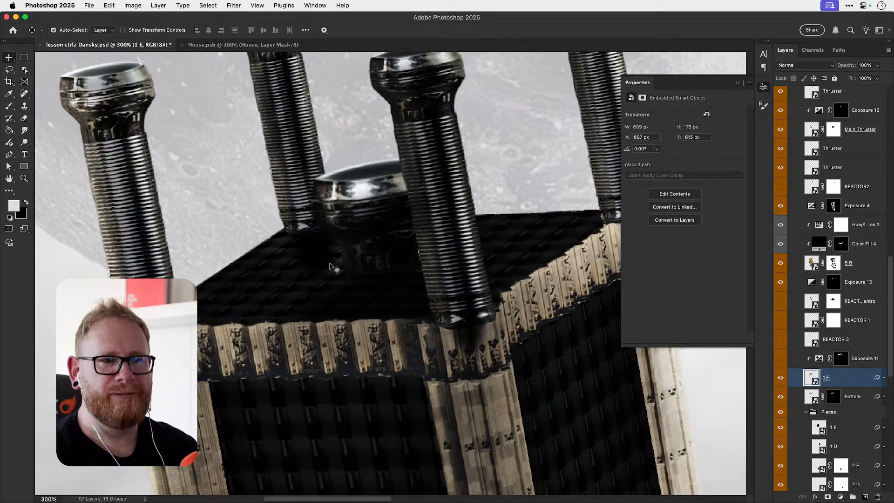
left_click(781, 396)
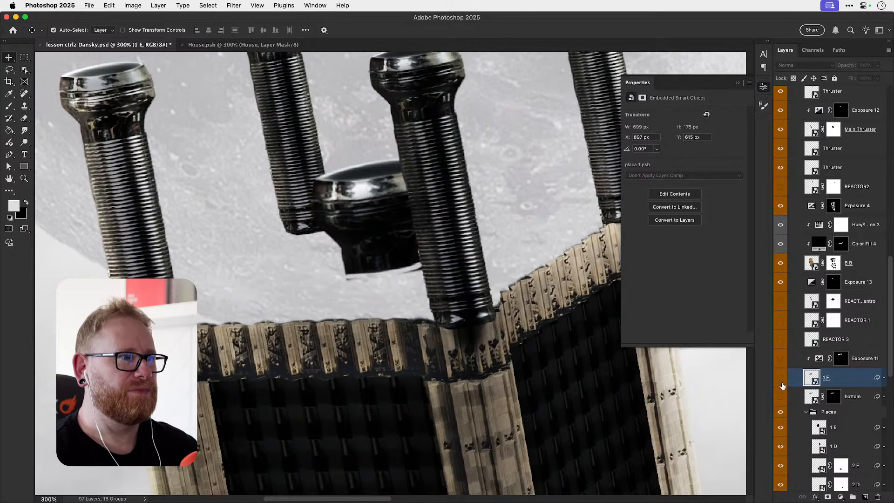
left_click(782, 398)
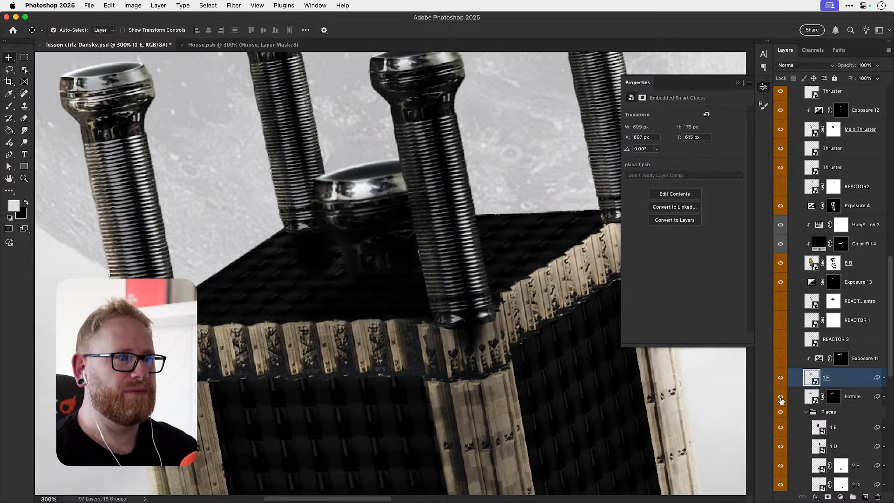
scroll(790, 428, "down", 5)
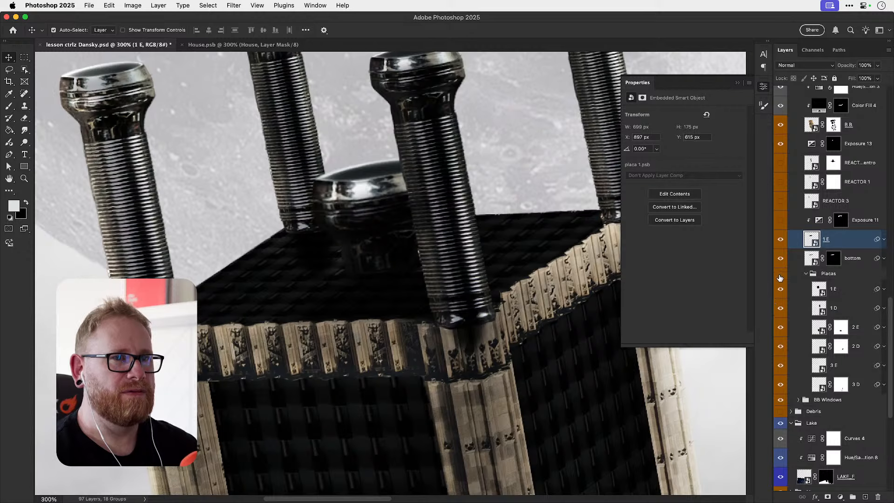
left_click(780, 277)
left_click(781, 277)
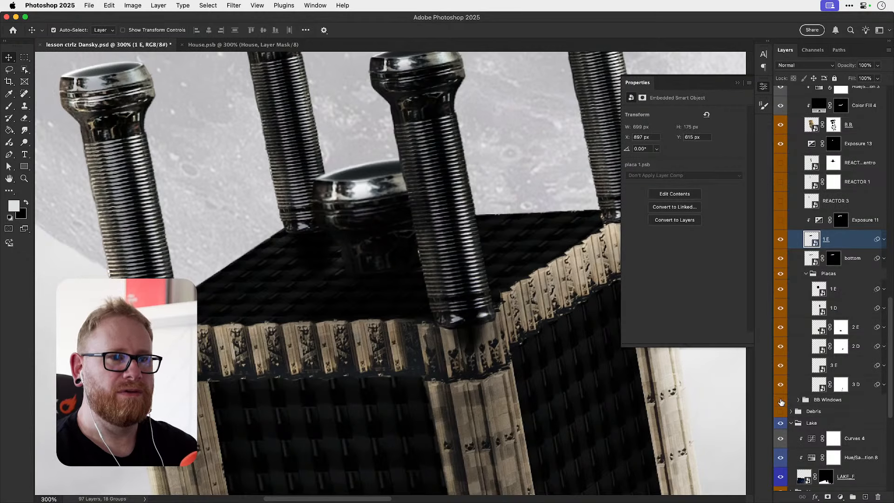
scroll(781, 402, "down", 6)
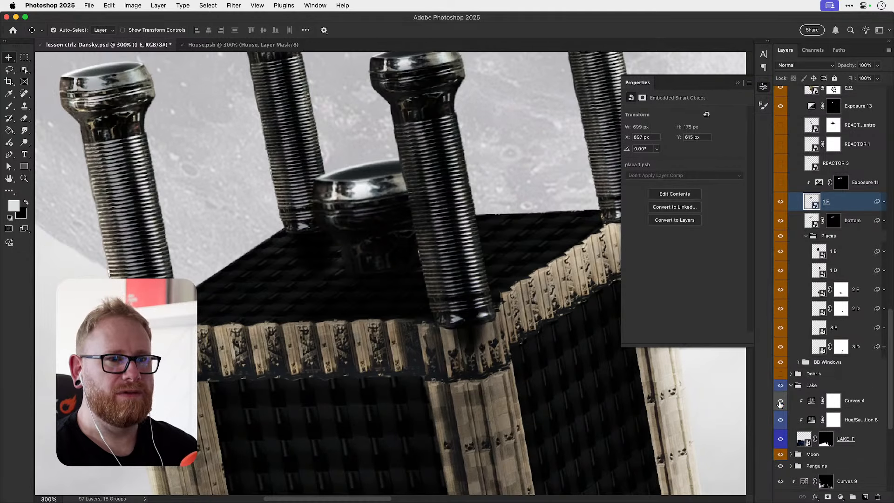
mouse_move(779, 375)
left_mouse_down()
mouse_move(779, 409)
mouse_move(779, 372)
left_mouse_up()
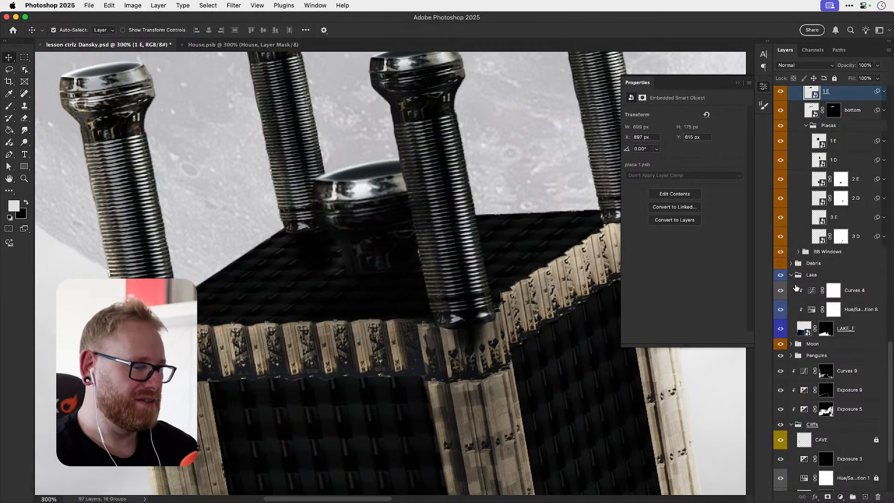
- Examine the thrusters and roof close up and within the full composition
key("super+1")
key("super+0")
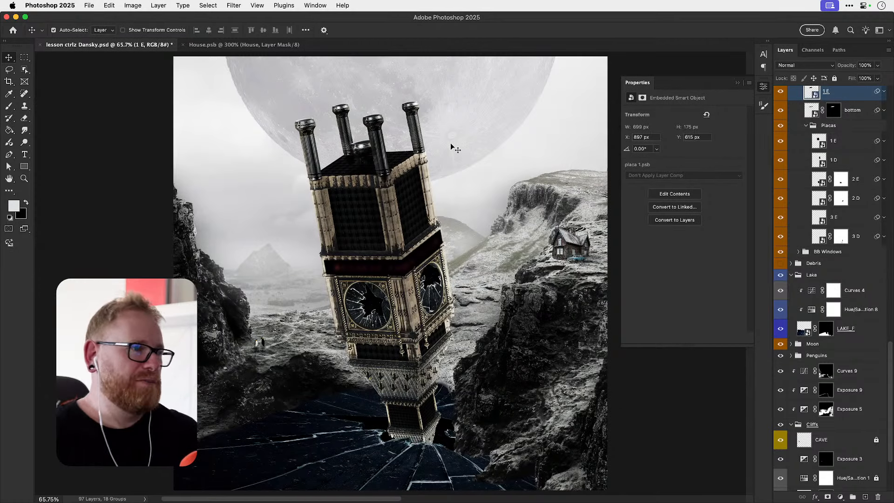
key("z")
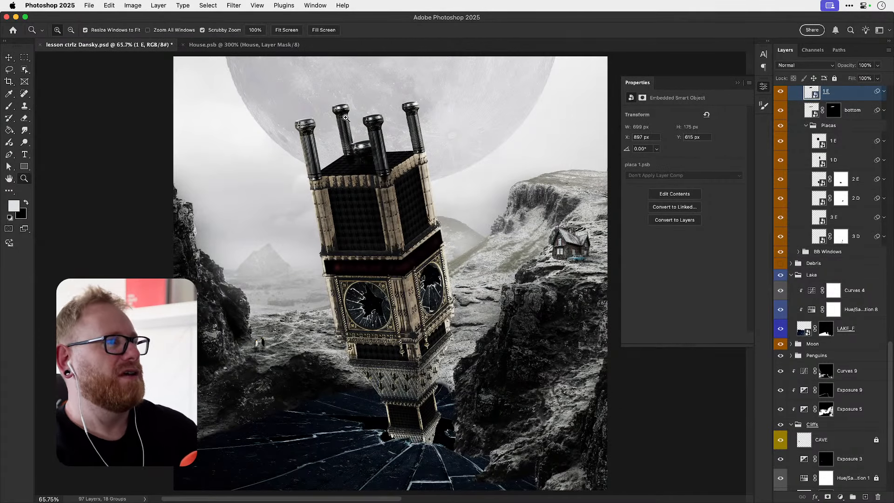
left_click_drag(350, 113, 413, 167)
key("v")
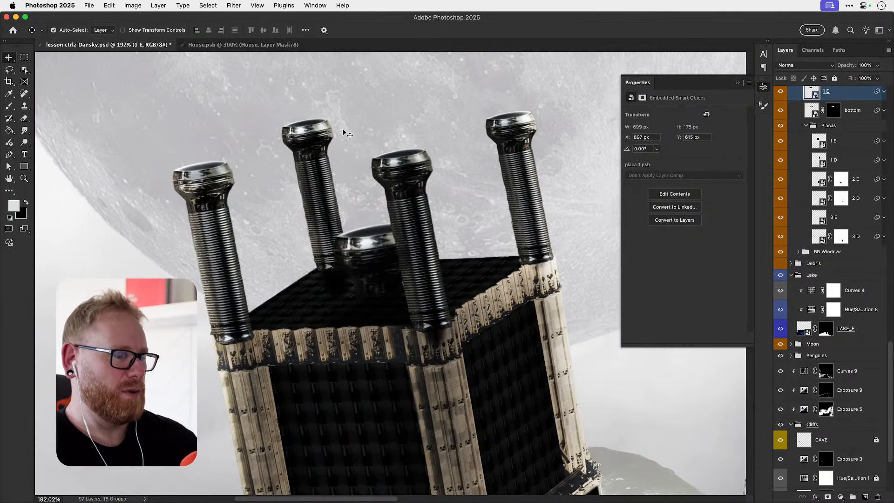
key("super+0")
- Hide the layer properties and collapse the BIG B and BIG BEN groups
left_click(763, 86)
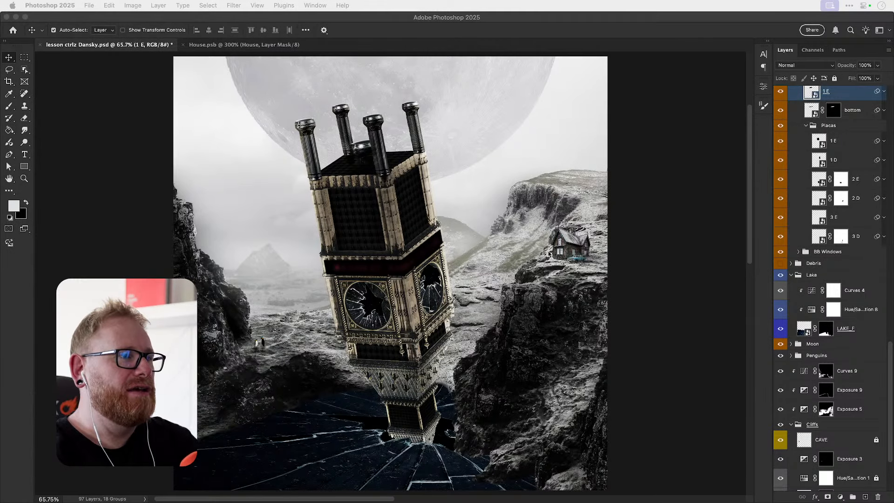
left_click(848, 93)
scroll(829, 186, "up", 15)
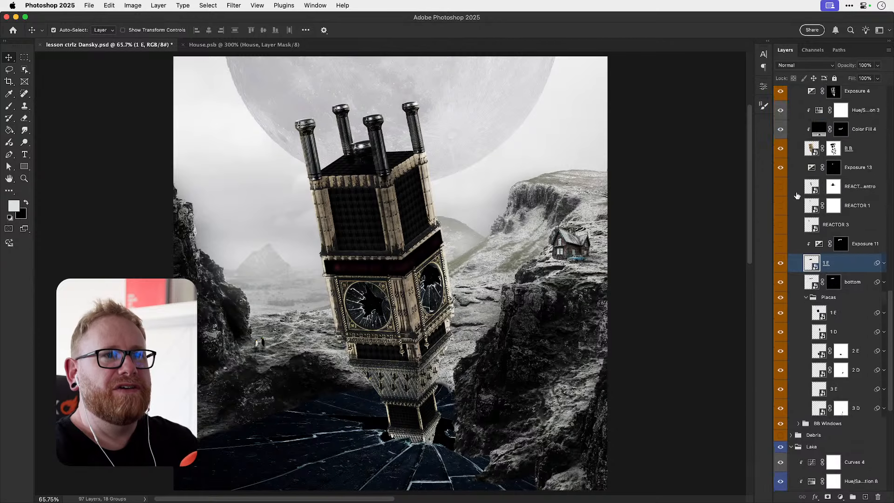
left_click(799, 269)
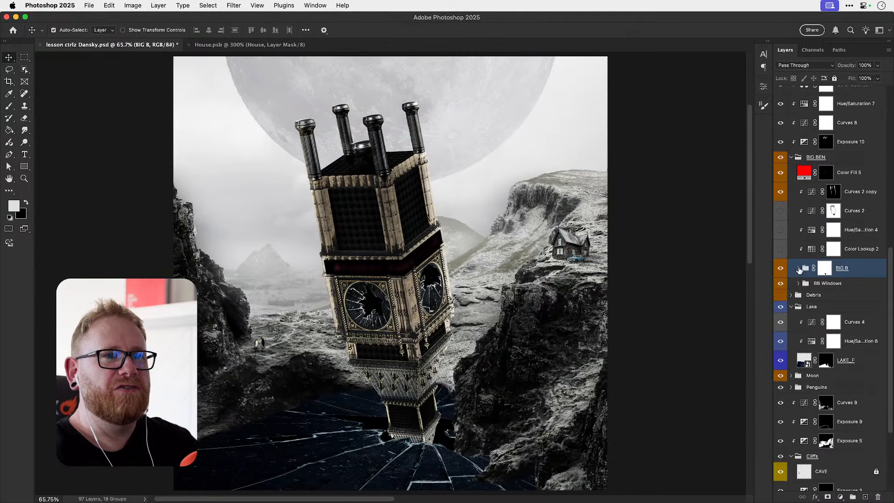
left_click(791, 158)
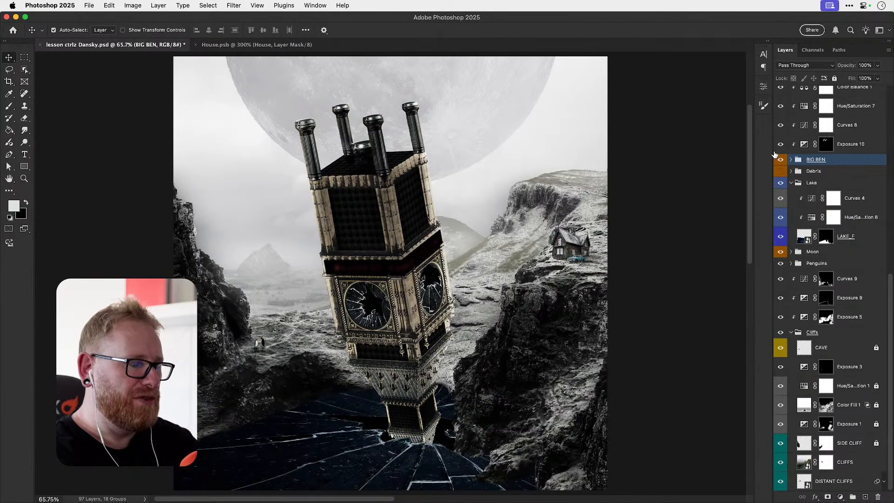
- Review the full composition and collapse the Car & House group
key("super+0")
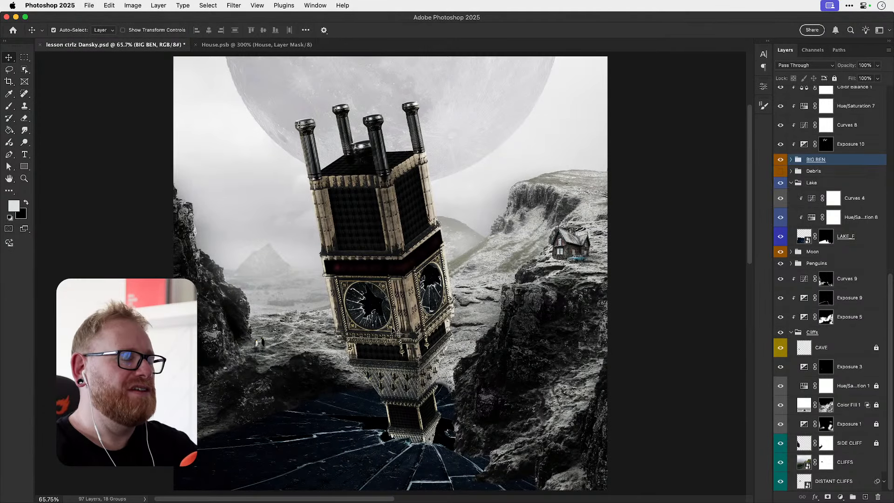
scroll(393, 330, "up", 3)
scroll(393, 329, "down", 3)
key("super+0")
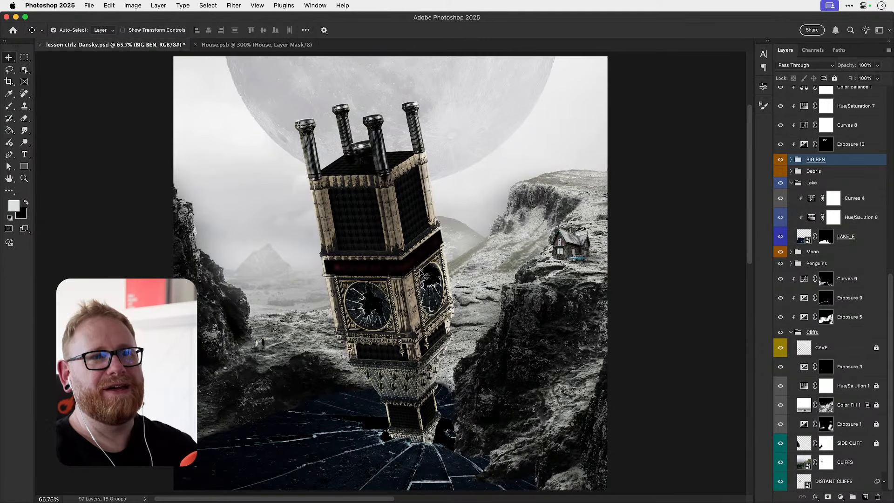
scroll(797, 219, "up", 8)
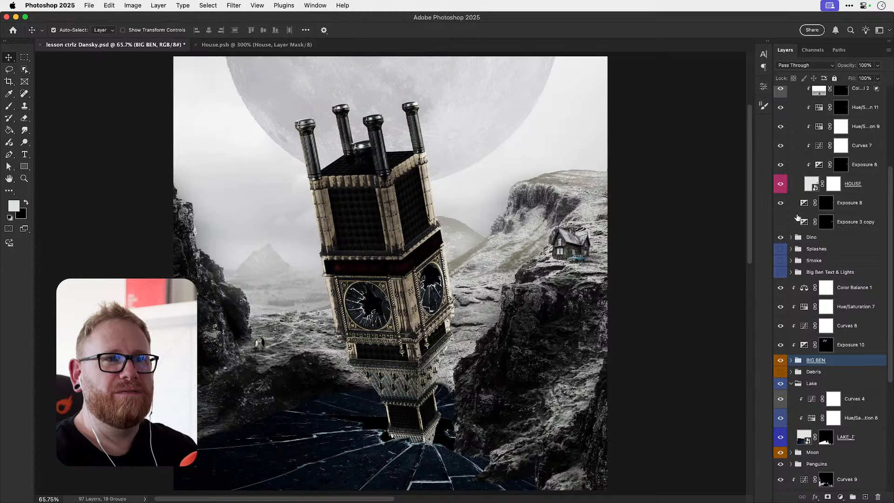
scroll(796, 219, "up", 1)
scroll(794, 221, "up", 1)
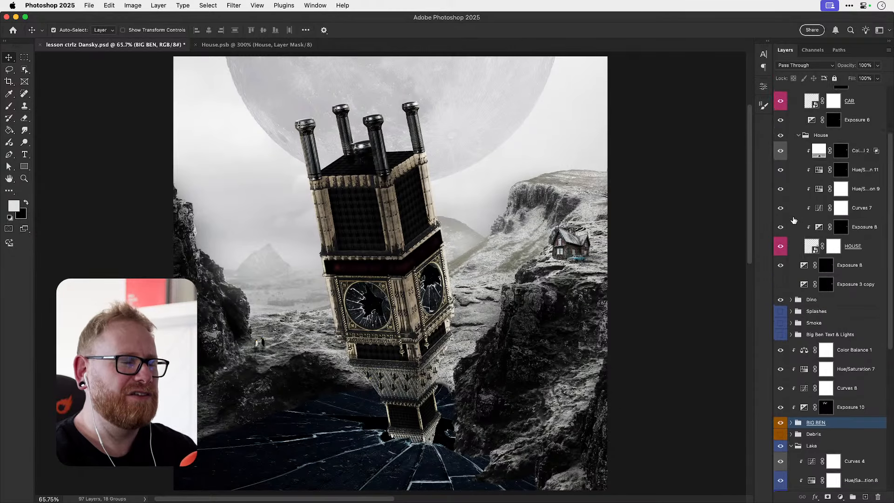
scroll(794, 220, "up", 3)
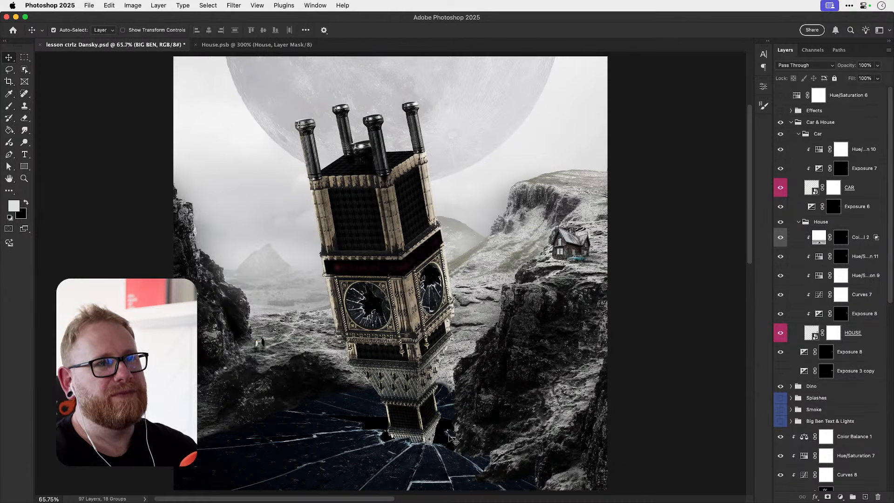
left_click(791, 122)
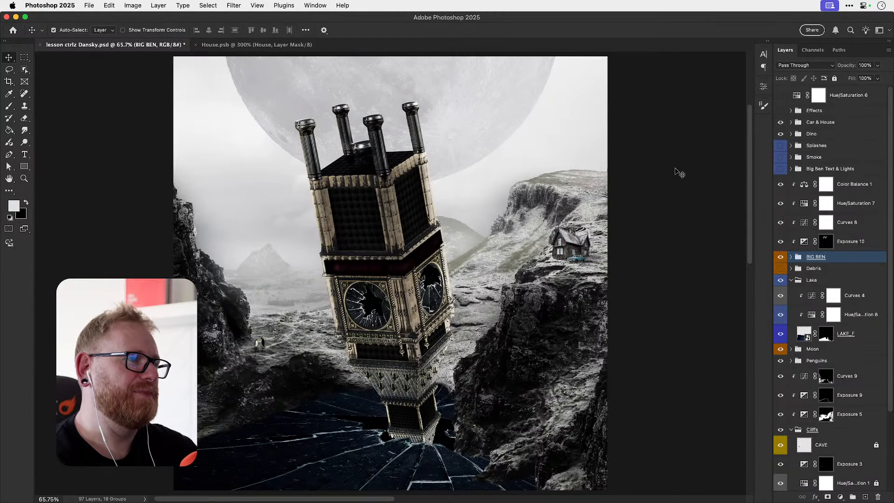
- Select the LEFT WINDOW layer on the tower's clock face and check its broken glass with the layer hidden and shown
key("z")
left_click(362, 308)
left_click(361, 308)
key("v")
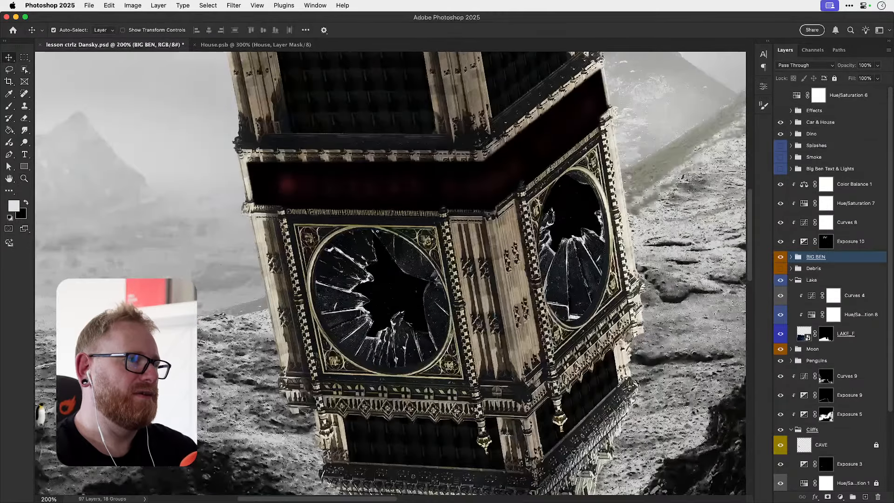
left_click(404, 269)
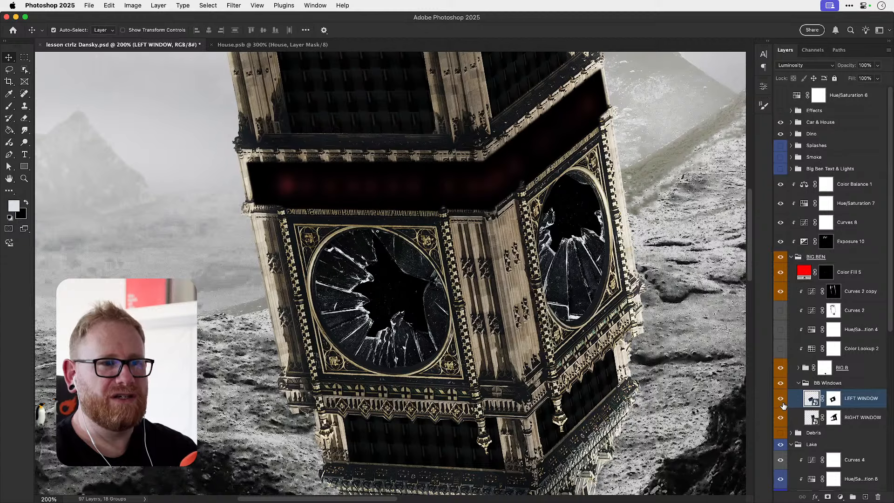
left_click(780, 399)
left_click(781, 399)
left_click(781, 399)
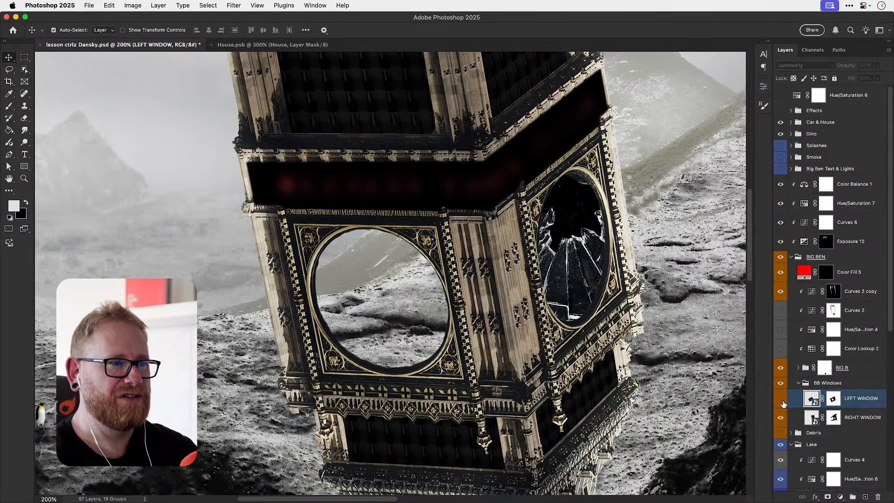
left_click(782, 401)
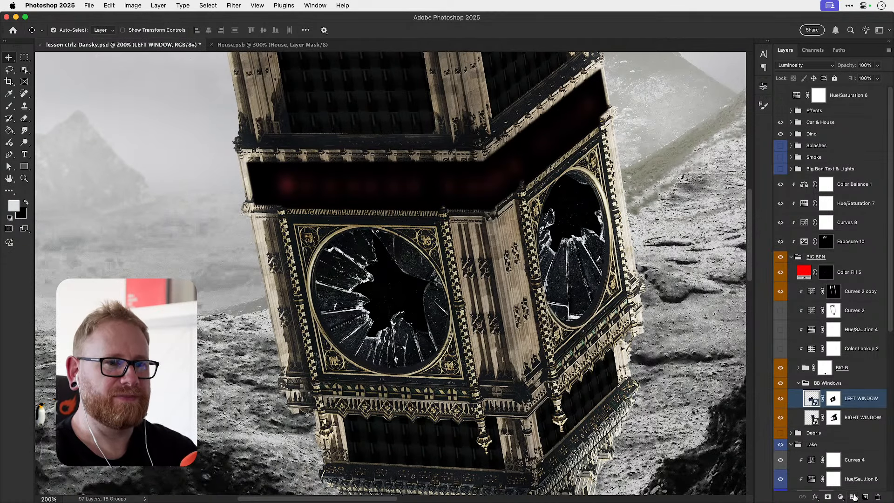
- Add an Exposure adjustment clipped to LEFT WINDOW, with exposure -0.98 and gamma correction 0.82
left_click(841, 497)
left_click(852, 404)
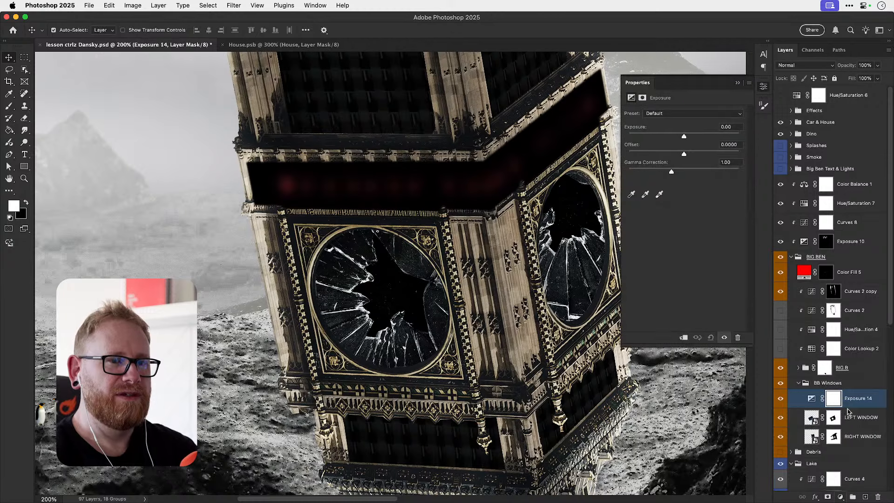
left_click(852, 407, "alt")
left_click_drag(684, 137, 676, 137)
left_click_drag(672, 172, 678, 173)
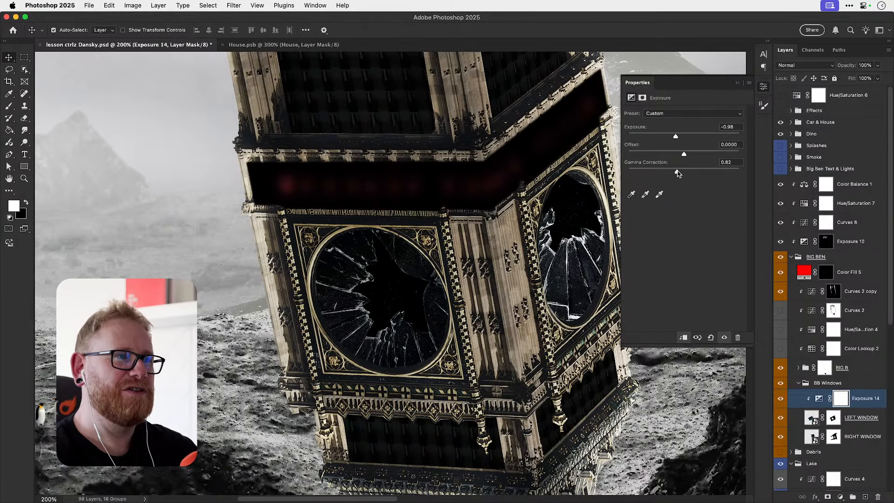
left_click(765, 90)
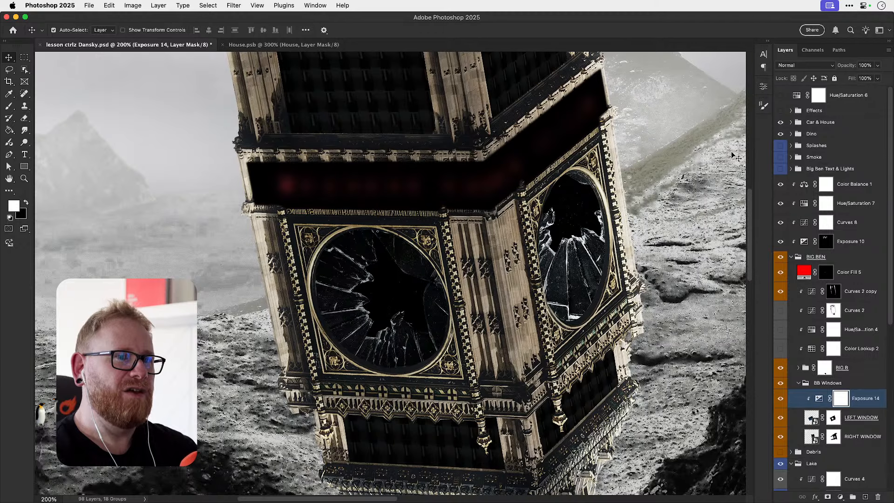
- Invert the Exposure 14 mask and paint white around the edges of the left window's broken glass to darken it
key("super+i")
key("b")
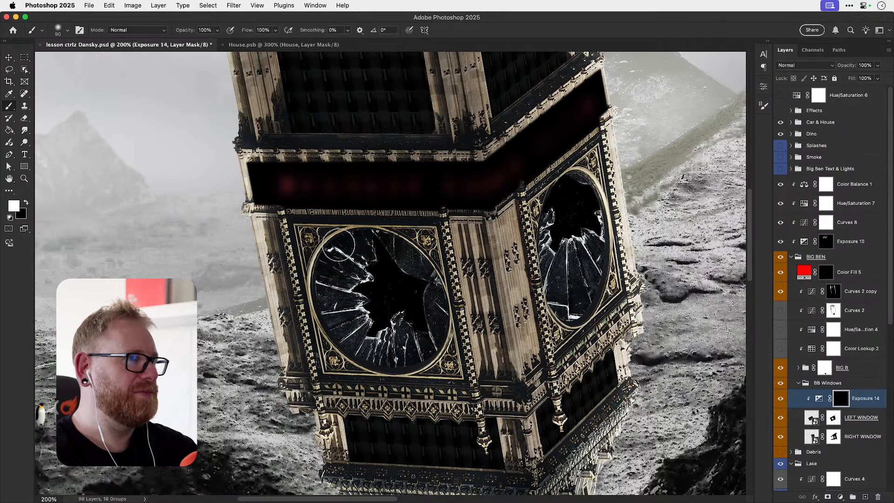
mouse_move(386, 230)
left_mouse_down()
mouse_move(436, 267)
mouse_move(323, 241)
mouse_move(310, 277)
mouse_move(331, 296)
mouse_move(390, 228)
mouse_move(474, 239)
mouse_move(449, 262)
mouse_move(455, 340)
mouse_move(459, 311)
mouse_move(430, 368)
left_mouse_up()
left_click_drag(499, 282, 437, 318)
mouse_move(302, 310)
left_mouse_down()
mouse_move(290, 315)
mouse_move(309, 298)
left_mouse_up()
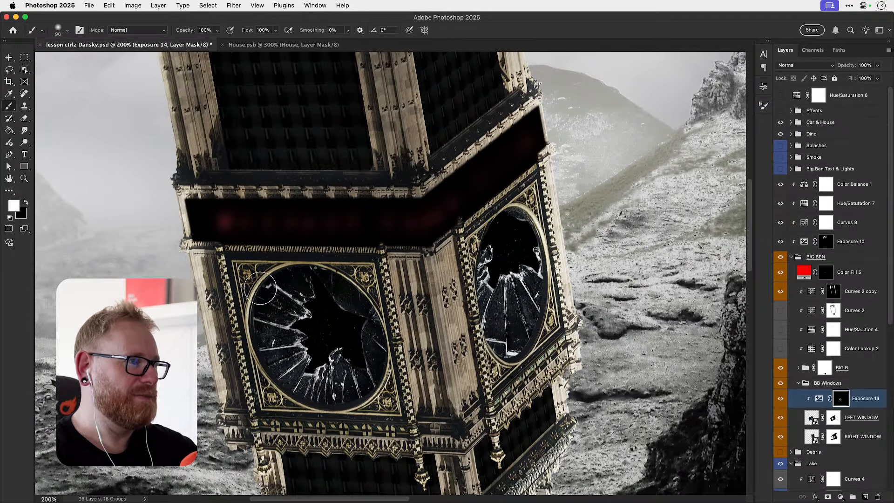
mouse_move(288, 359)
left_mouse_down()
mouse_move(295, 283)
mouse_move(362, 371)
mouse_move(348, 283)
mouse_move(304, 320)
mouse_move(285, 311)
left_mouse_up()
- Duplicate the Exposure 14 adjustment directly above RIGHT WINDOW and clip the copy to that layer
key("v")
left_click(516, 300)
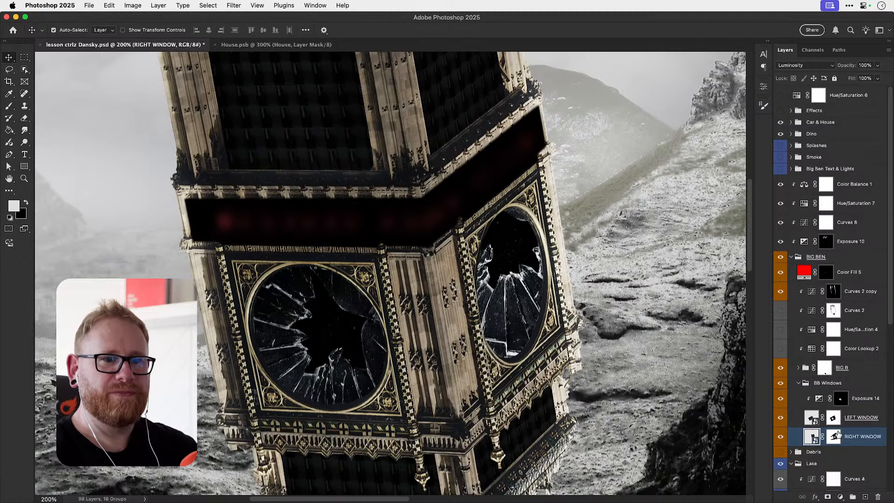
left_click_drag(857, 400, 853, 428)
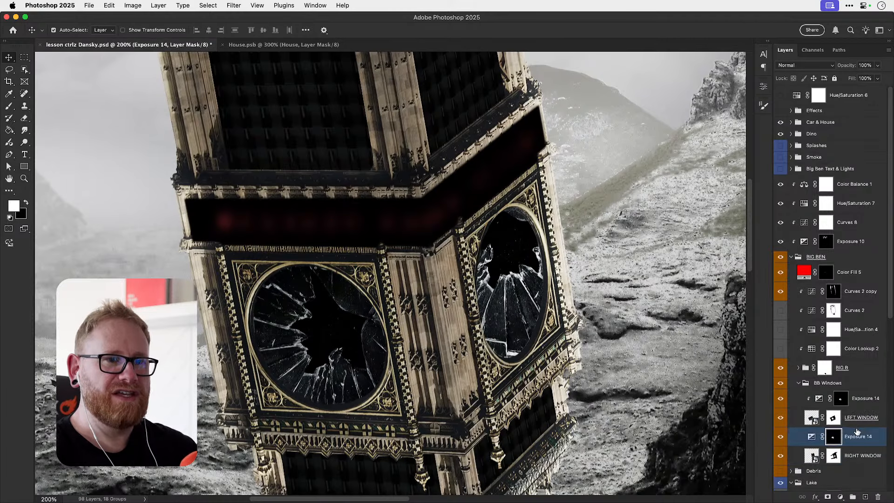
left_click(856, 446, "alt")
- Replace the copied adjustment's mask with a black one and paint white over the right window's broken glass to darken it
right_click(845, 439)
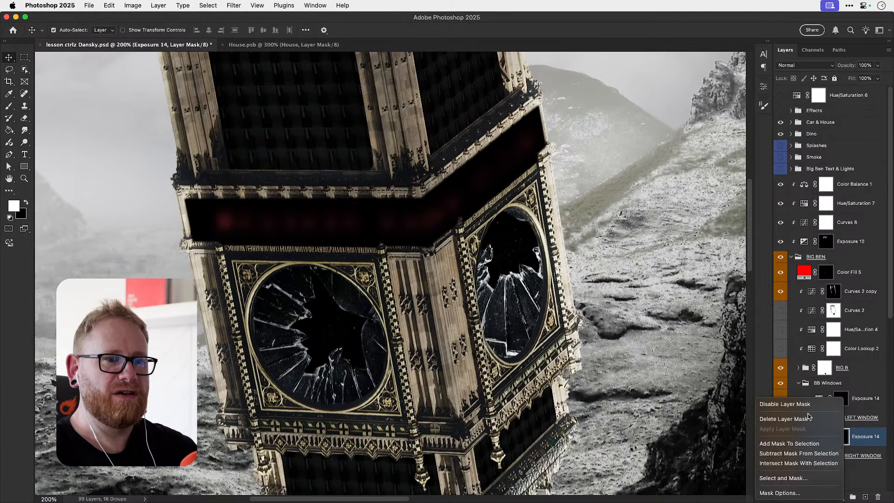
left_click(811, 418)
left_click(827, 497, "alt")
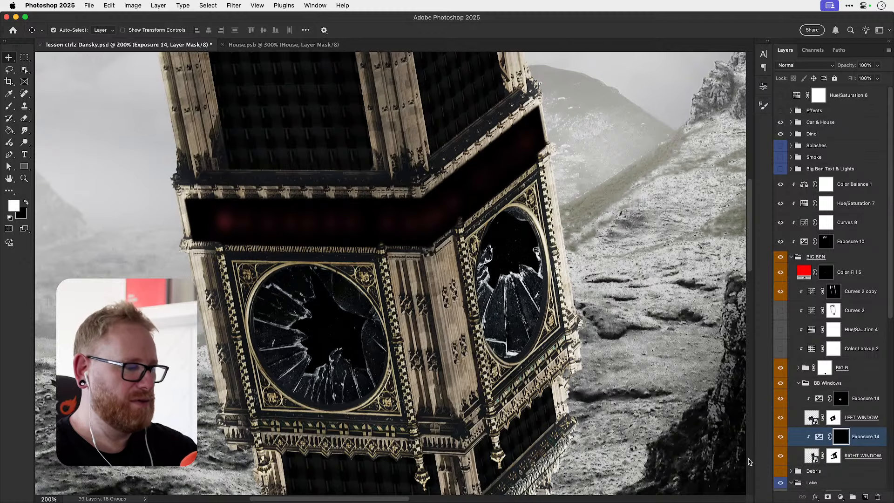
key("b")
mouse_move(492, 246)
left_mouse_down()
mouse_move(535, 233)
mouse_move(534, 250)
mouse_move(514, 222)
mouse_move(538, 278)
mouse_move(503, 263)
mouse_move(482, 336)
mouse_move(491, 274)
mouse_move(505, 268)
mouse_move(511, 299)
mouse_move(529, 253)
mouse_move(533, 284)
mouse_move(505, 347)
mouse_move(487, 242)
mouse_move(506, 268)
left_mouse_up()
key("x")
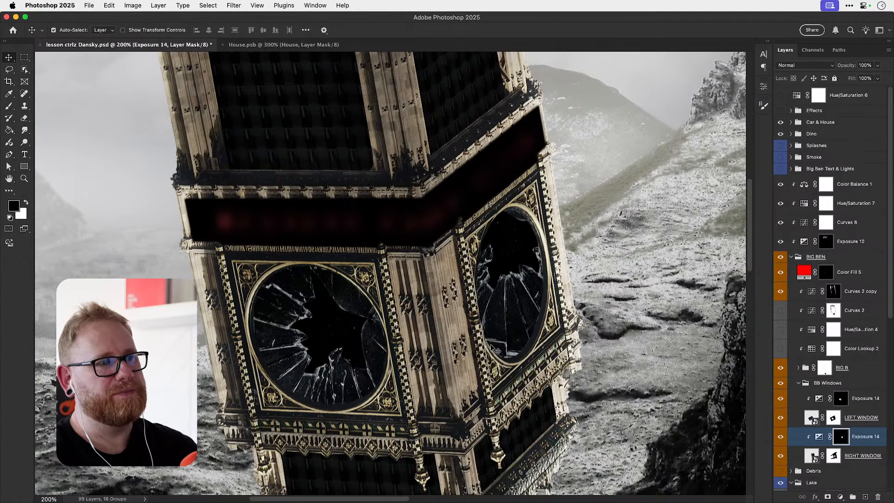
mouse_move(499, 347)
left_mouse_down()
mouse_move(529, 346)
mouse_move(548, 307)
mouse_move(551, 239)
left_mouse_up()
key("v")
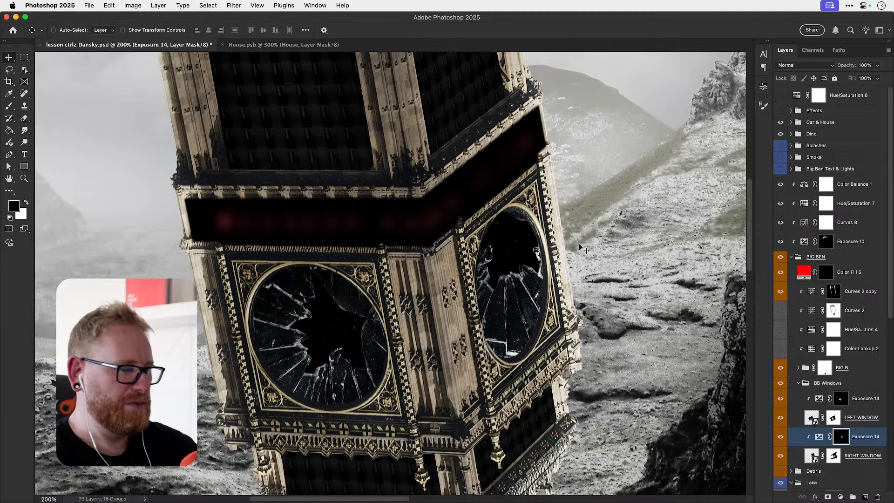
key("super+0")
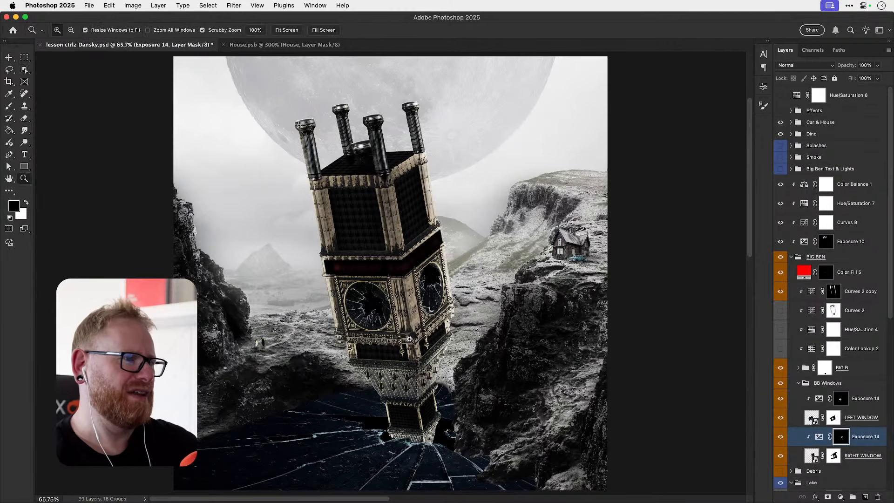
key("super+1")
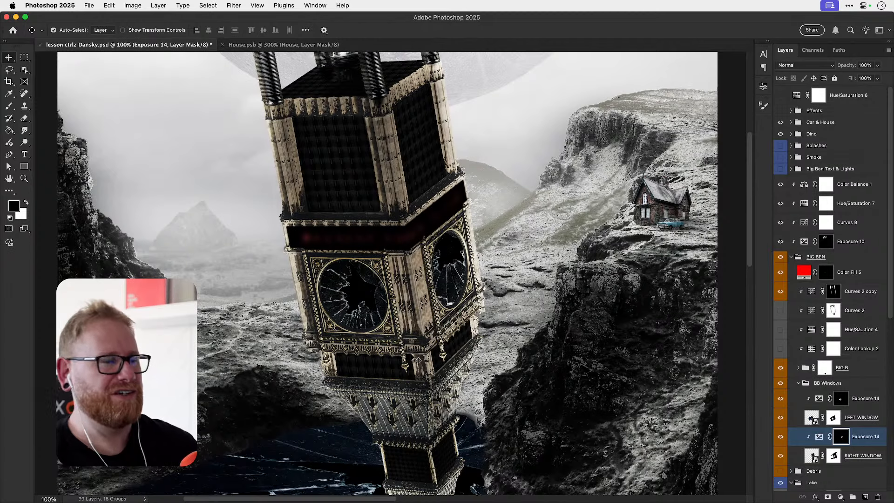
key("super+minus")
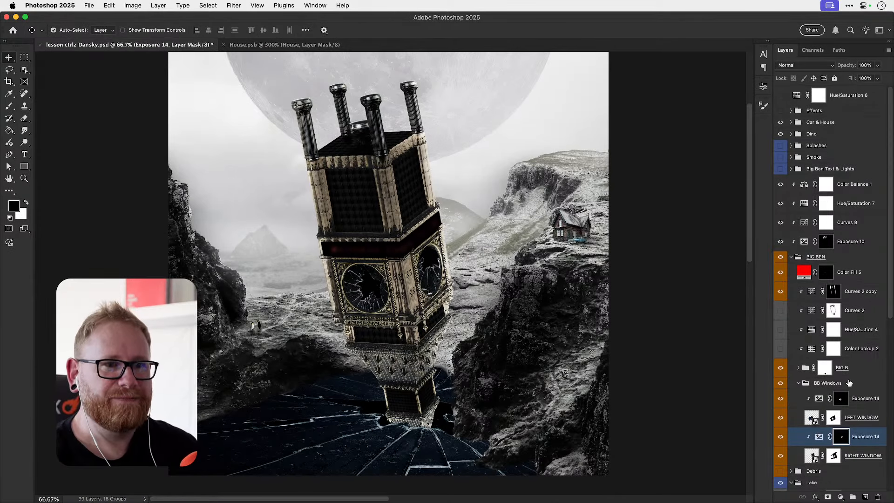
- Show the Color Lookup 2, Hue/Saturation 4 and Curves 2 adjustments above BIG B, and set the Curves 2 opacity to 61%
left_click(850, 372)
left_click_drag(781, 349, 780, 311)
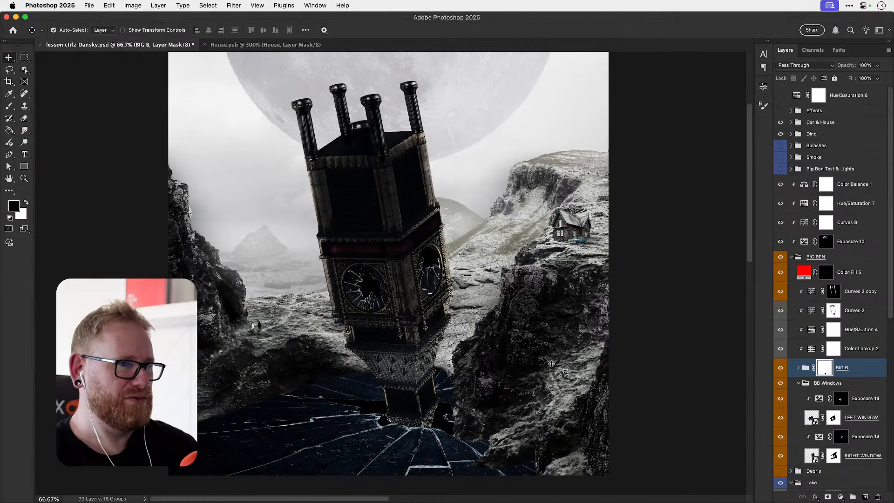
left_click(780, 312)
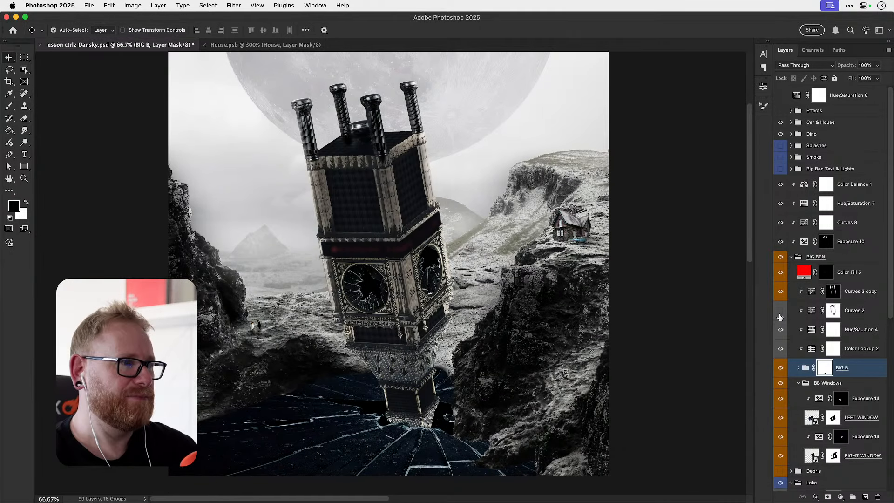
left_click(781, 315)
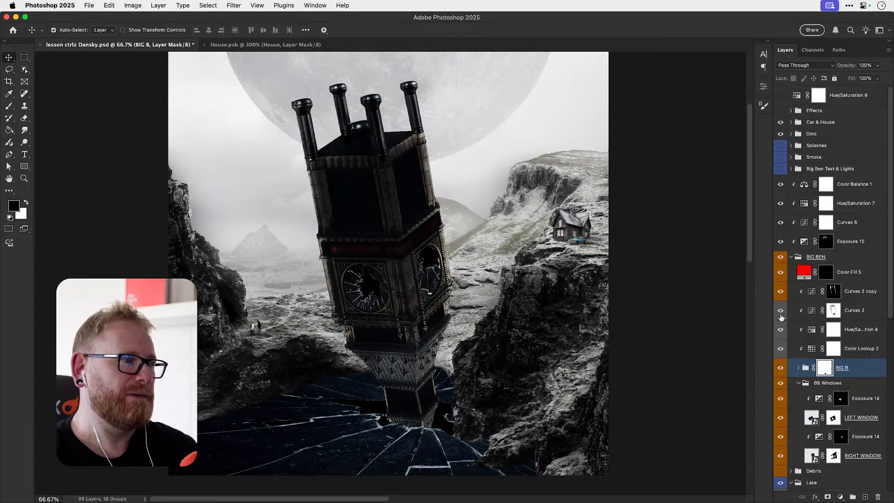
left_click(810, 316)
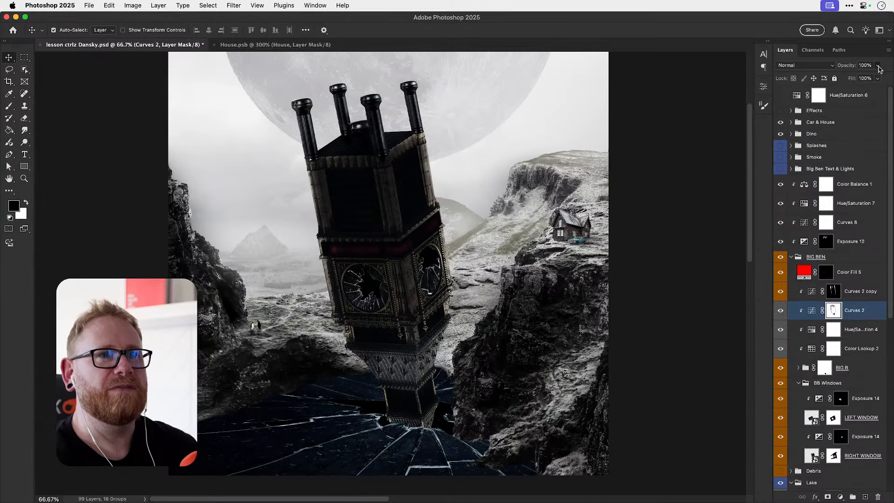
left_click_drag(879, 67, 861, 78)
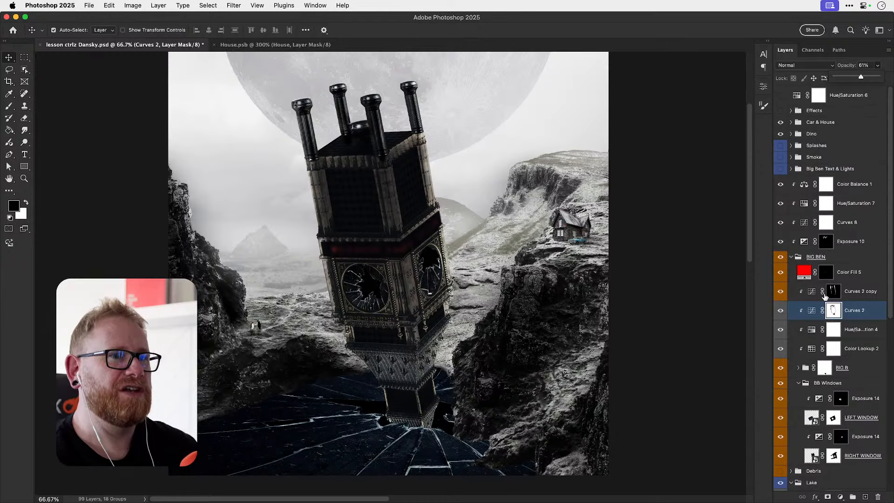
- Add a clipped Exposure adjustment above Curves 2 with exposure -0.81 and gamma correction 0.63, and invert its mask
left_click(841, 498)
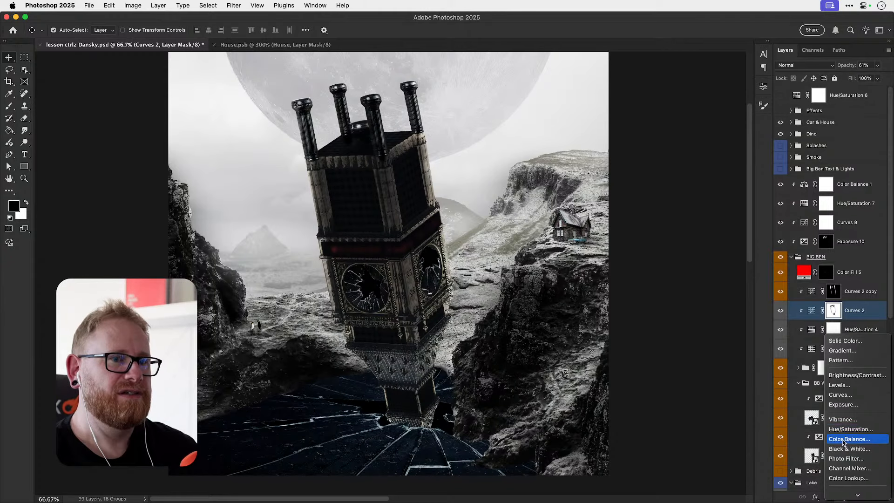
left_click(845, 408)
left_click_drag(684, 135, 677, 135)
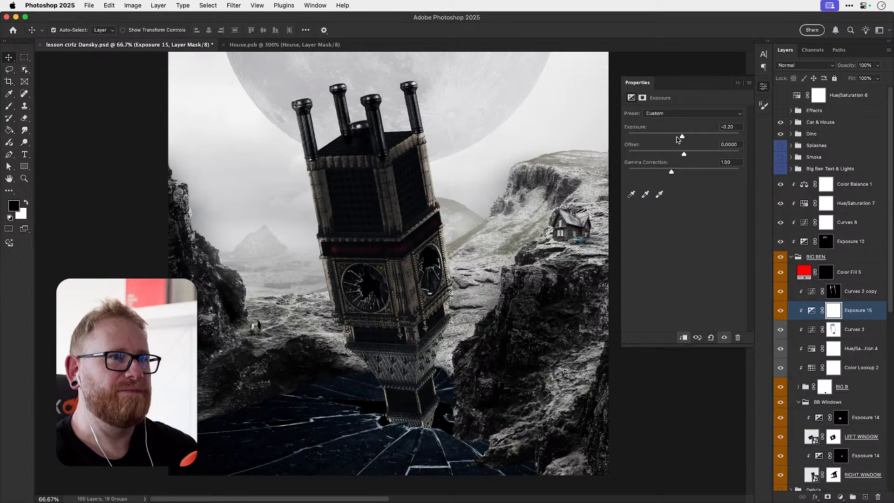
left_click_drag(671, 171, 683, 172)
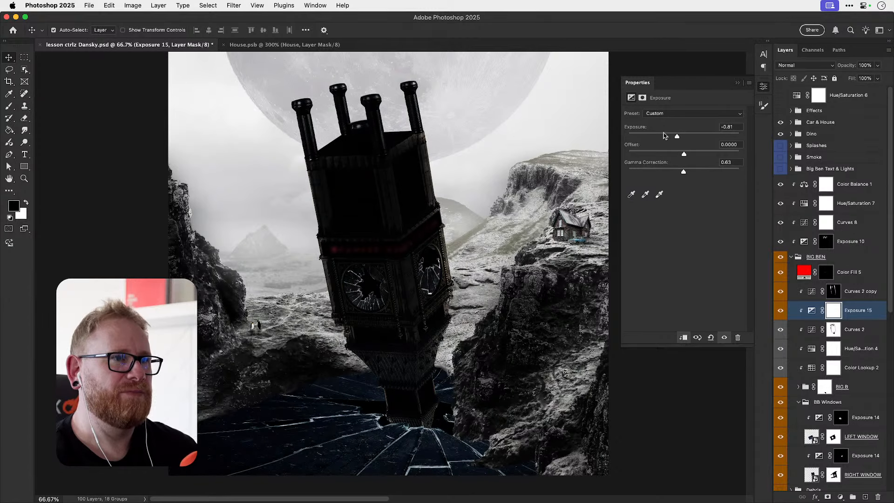
key("super+i")
- Paint white at 10% flow on the new Exposure mask to shade the recessed band beneath the clock-face ledge
key("b")
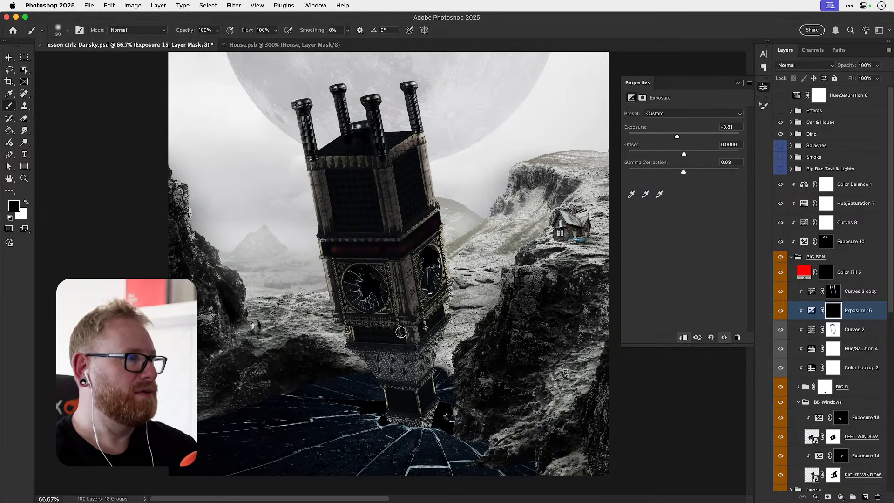
key("z")
left_click(396, 358)
left_click(396, 358)
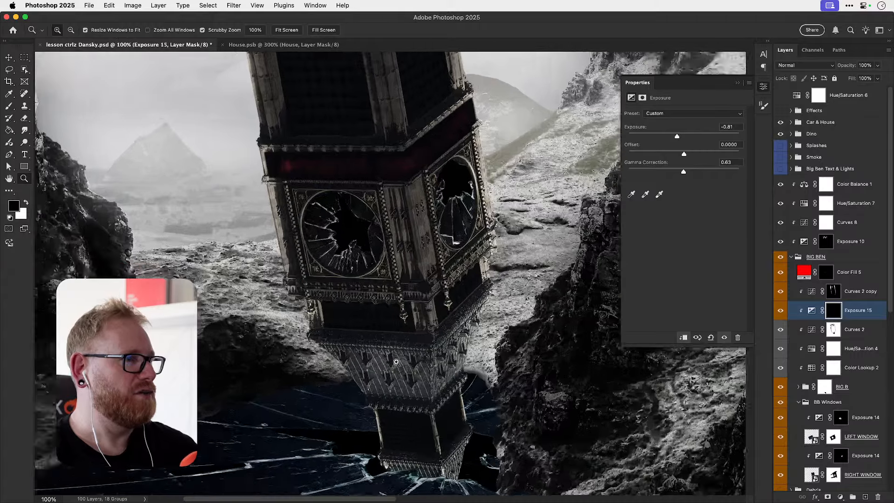
key("x")
key("b")
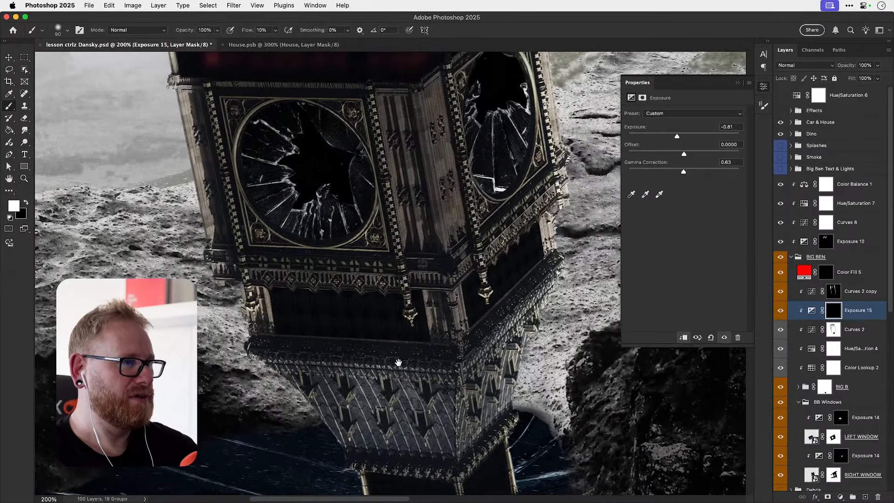
scroll(400, 347, "up", 2)
mouse_move(299, 300)
left_mouse_down()
mouse_move(303, 312)
mouse_move(404, 308)
mouse_move(389, 323)
mouse_move(241, 303)
mouse_move(269, 305)
left_mouse_up()
mouse_move(437, 305)
left_mouse_down()
mouse_move(431, 316)
mouse_move(444, 309)
left_mouse_up()
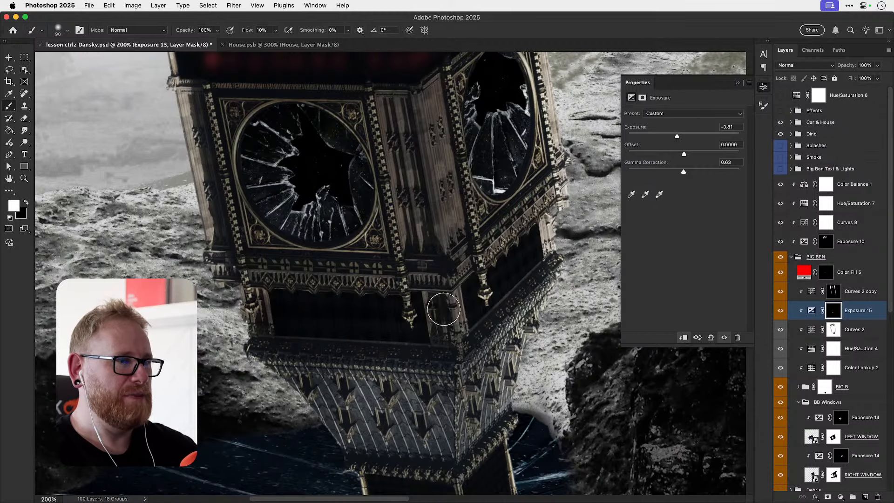
- Set the brush flow to 30% and deepen the shadow over the corner pillar beneath the clock-face ledge
key("z")
left_click(447, 304)
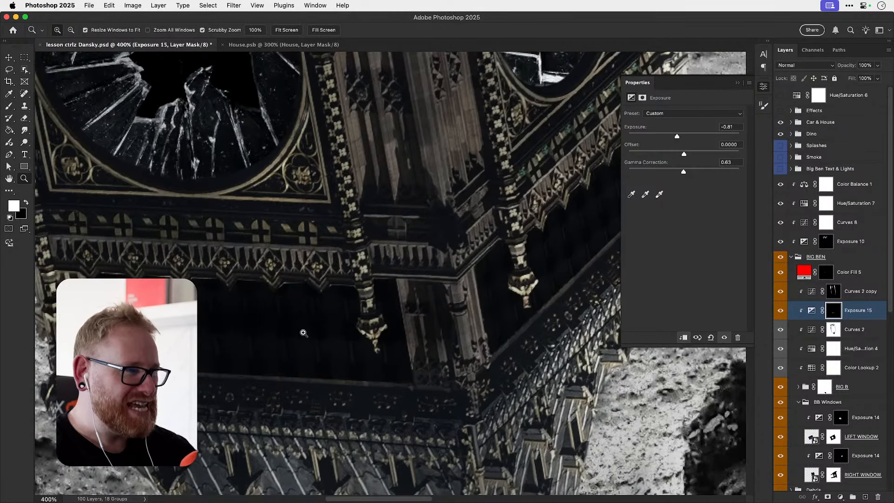
key("b")
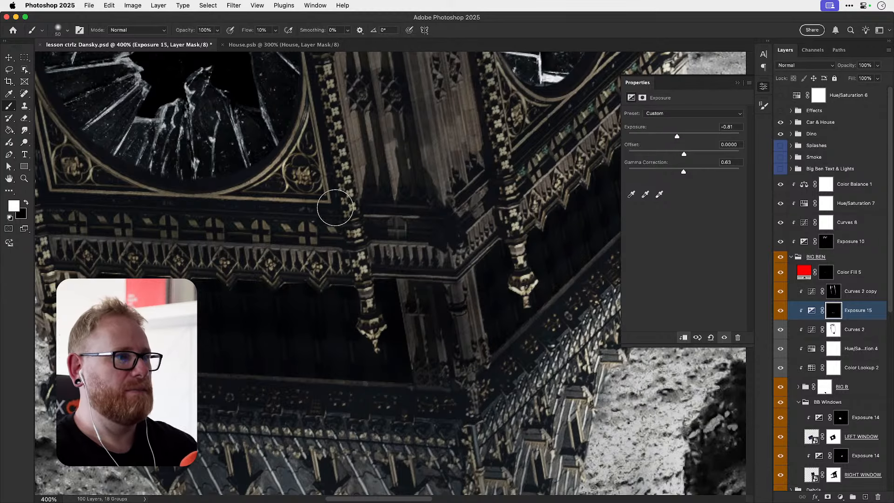
left_click_drag(275, 30, 286, 45)
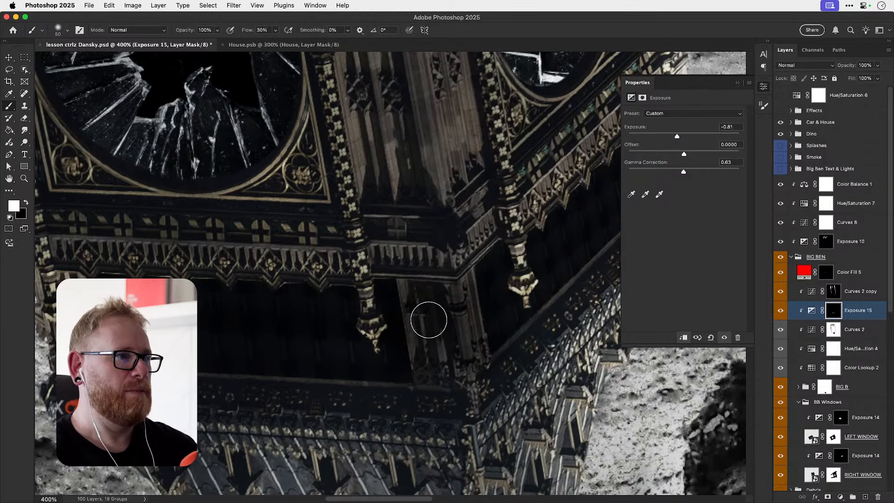
- Paint white on the mask to shade the recess and slanted ledge on the tower's right-hand face, replacing one unwanted stroke
key("super+minus")
key("super+minus")
key("super+minus")
left_click(421, 279)
left_click(421, 279)
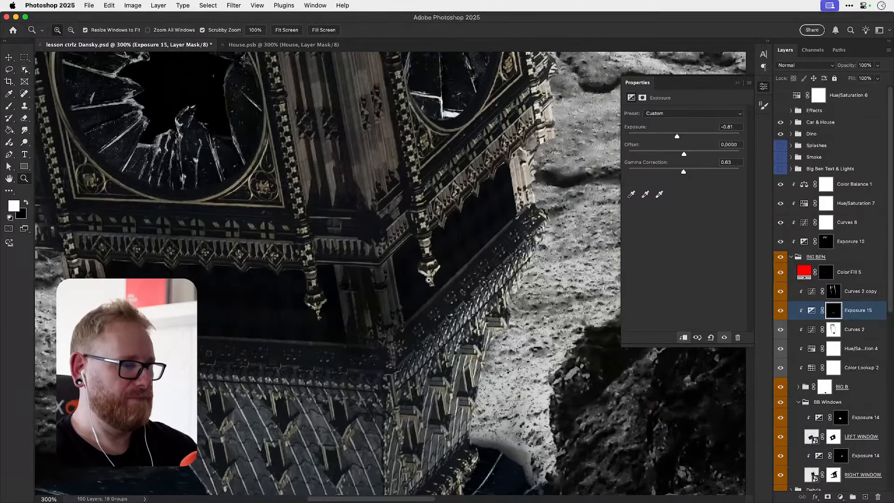
key("b")
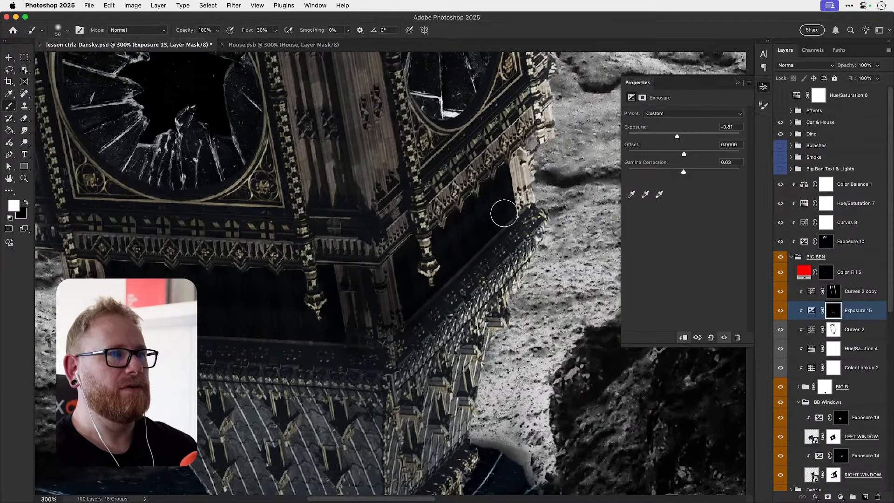
left_click_drag(504, 213, 539, 141)
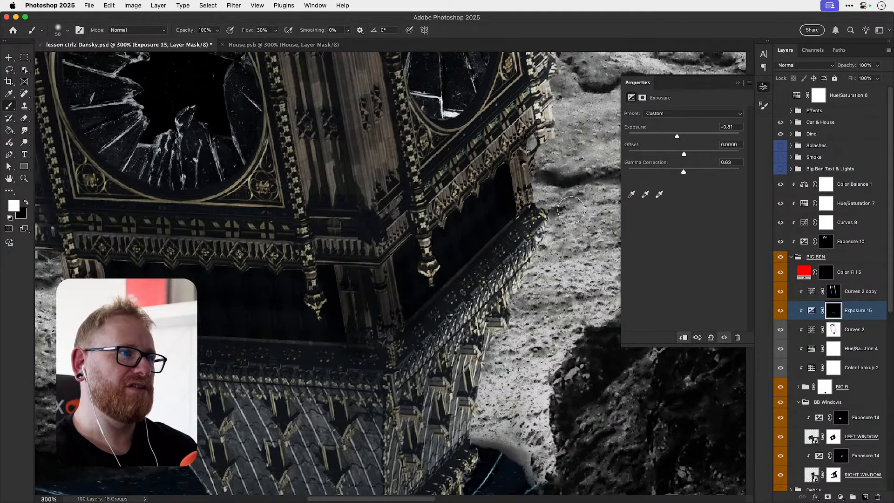
key("super+z")
mouse_move(516, 207)
left_mouse_down()
mouse_move(513, 160)
mouse_move(522, 235)
left_mouse_up()
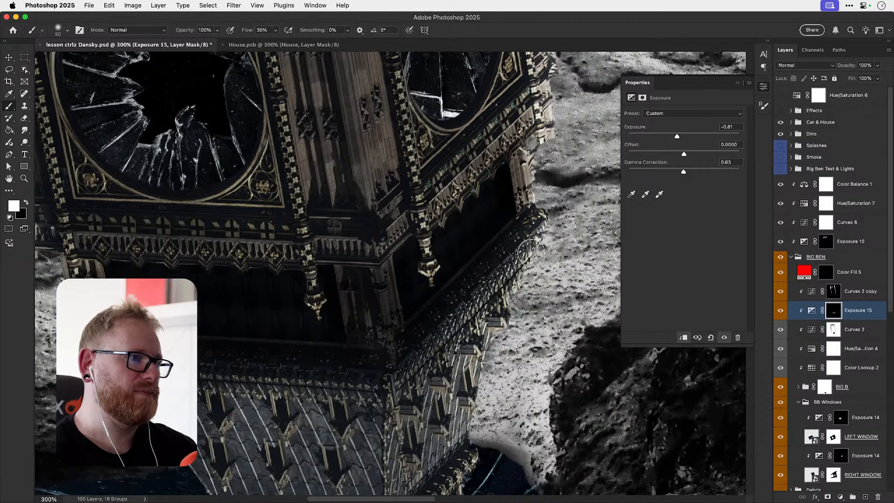
- Paint white on the mask across the front face of the sloping roof to shade it beneath the ledge, redoing unwanted strokes
scroll(442, 354, "down", 5)
scroll(442, 354, "left", 3)
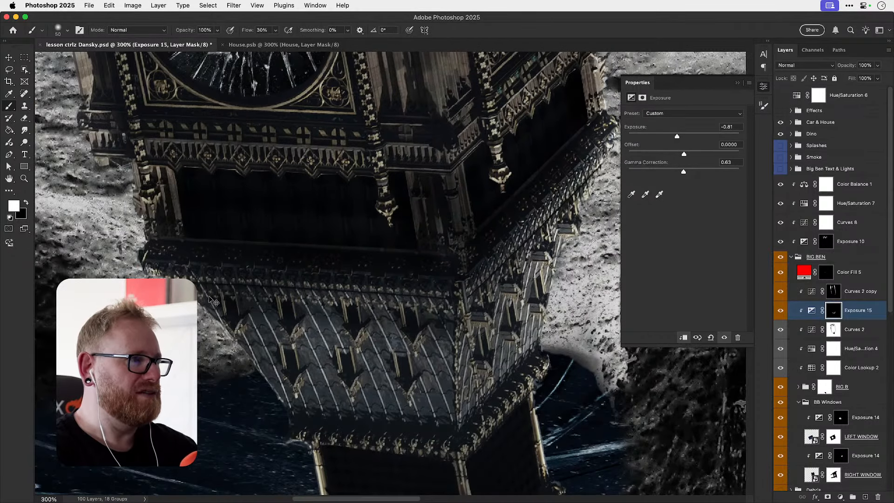
key("super+z")
left_click_drag(246, 300, 468, 307)
key("super+z")
left_click_drag(260, 302, 447, 308)
left_click_drag(208, 299, 466, 310)
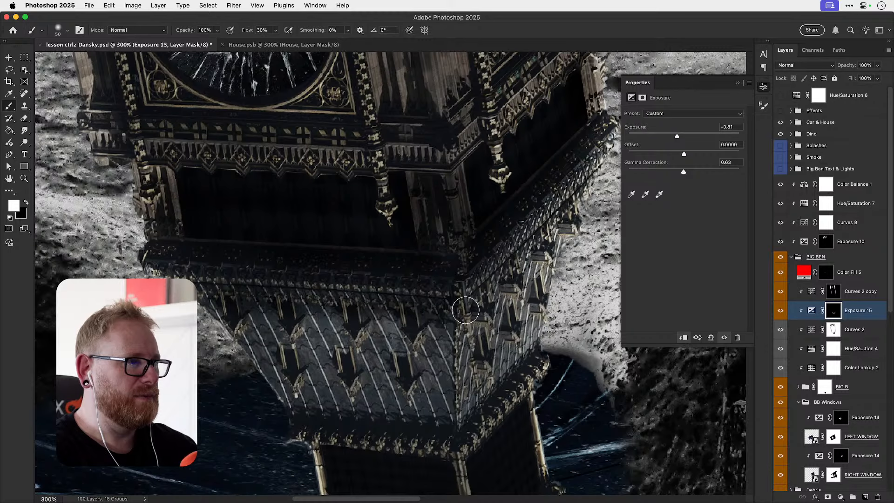
left_click_drag(225, 314, 461, 329)
mouse_move(263, 326)
left_mouse_down()
mouse_move(447, 343)
mouse_move(426, 399)
mouse_move(383, 401)
left_mouse_up()
- Adjust the brush size and paint white on the mask over the right face of the sloping roof to shade its dormers
key("bracketright")
key("bracketright")
key("bracketright")
left_click_drag(484, 347, 359, 354)
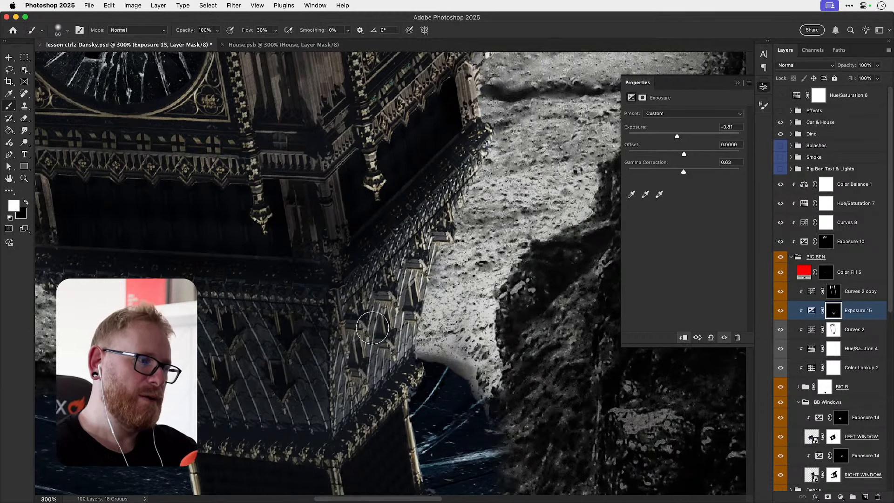
key("bracketleft")
key("bracketleft")
key("bracketleft")
key("bracketleft")
key("bracketleft")
key("bracketleft")
key("bracketright")
mouse_move(348, 327)
left_mouse_down()
mouse_move(366, 373)
mouse_move(374, 372)
mouse_move(397, 292)
left_mouse_up()
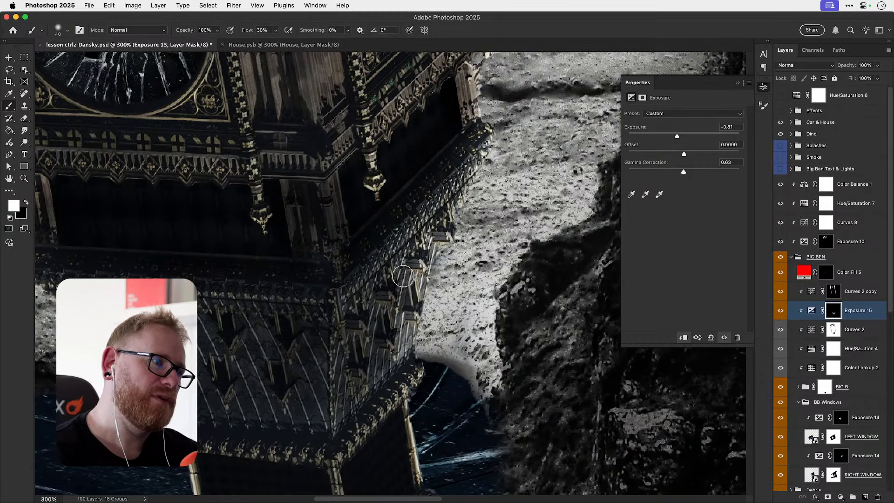
- Paint black on the mask with a 7 px brush to bring back highlights on the right roof face's dormer frames
key("z")
left_click(368, 365)
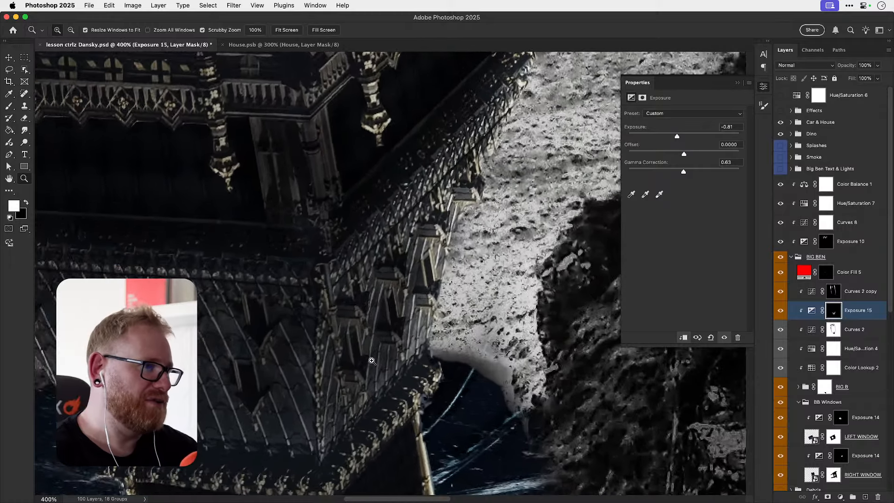
left_click(364, 343)
key("c")
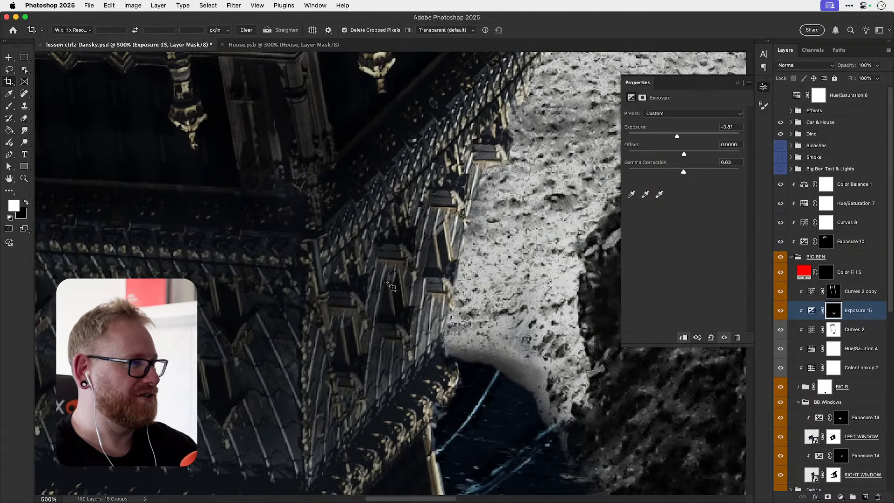
key("x")
key("b")
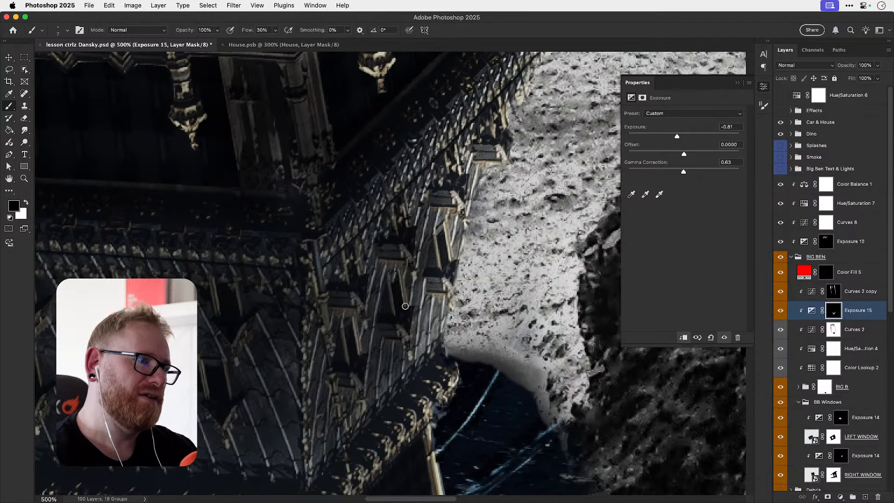
key("x")
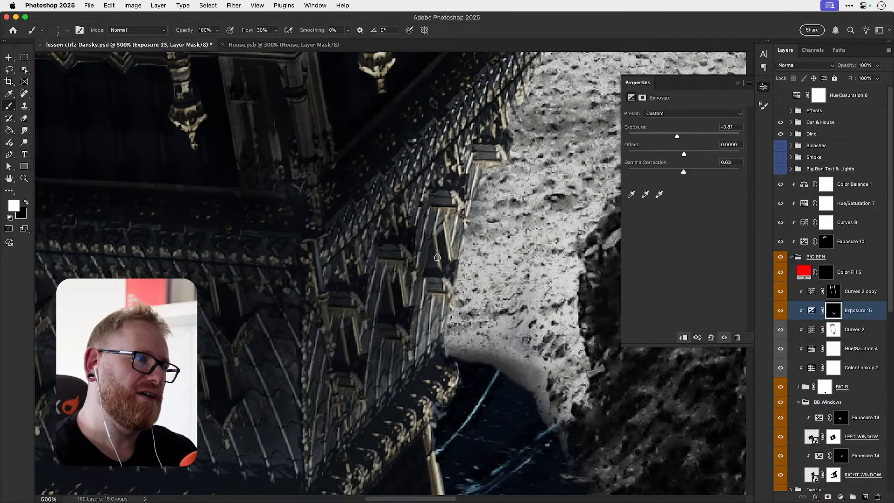
- Paint black on the mask along the dormer frames of the roof's front face to restore highlights, touching up the shadows in white
mouse_move(356, 340)
left_mouse_down()
mouse_move(465, 266)
mouse_move(506, 252)
left_mouse_up()
mouse_move(288, 289)
left_mouse_down()
mouse_move(367, 301)
mouse_move(421, 293)
left_mouse_up()
left_click_drag(296, 267, 301, 296)
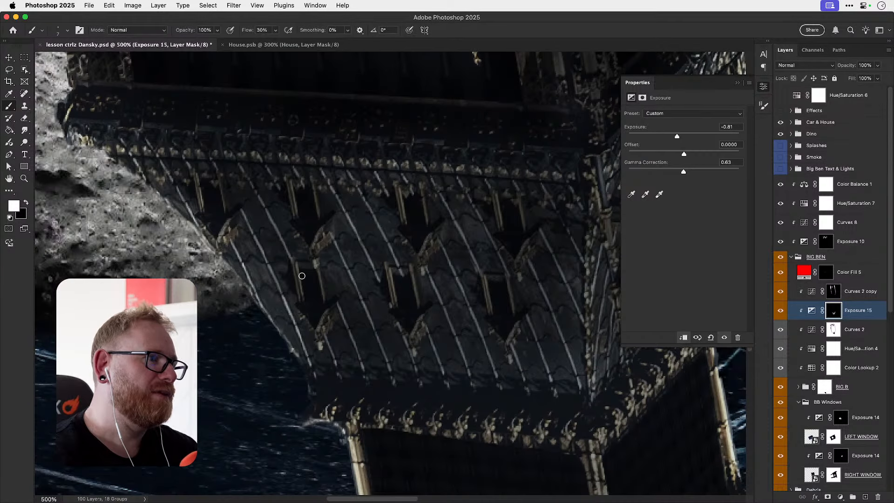
key("x")
left_click_drag(295, 259, 301, 297)
left_click_drag(387, 264, 391, 296)
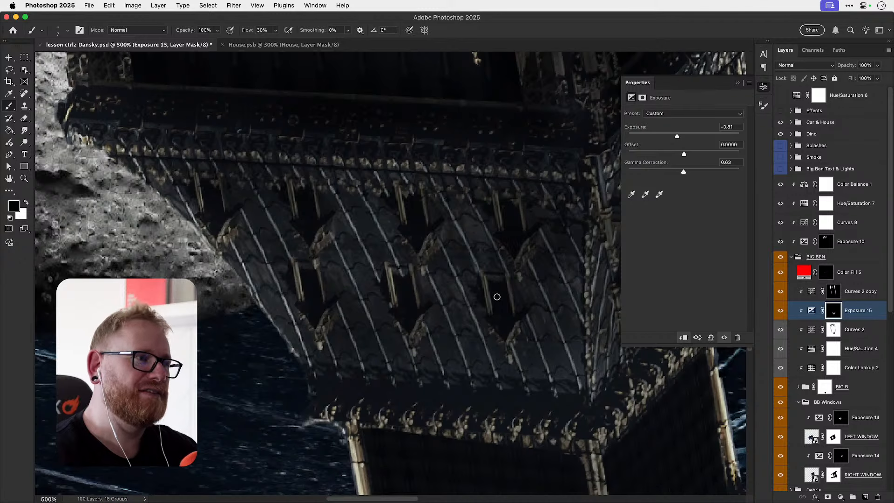
left_click_drag(484, 281, 492, 315)
left_click_drag(496, 209, 503, 237)
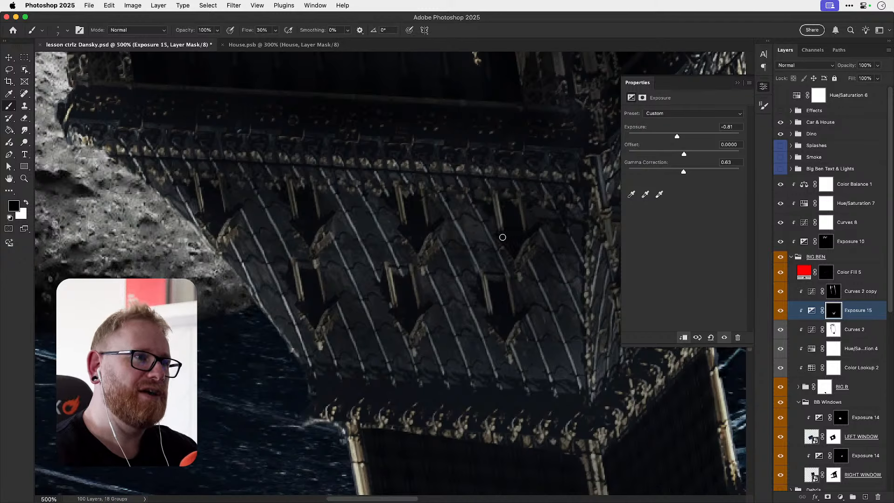
left_click_drag(395, 188, 402, 221)
left_click_drag(286, 191, 300, 223)
key("x")
left_click_drag(489, 282, 492, 315)
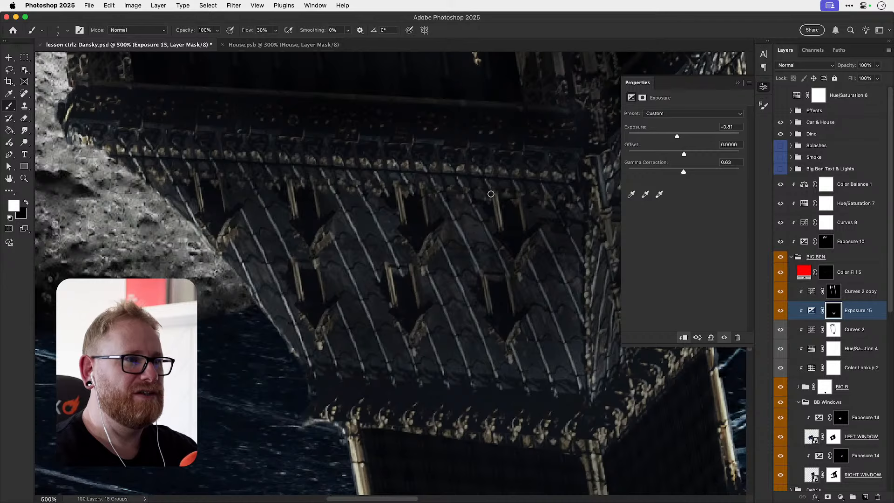
- Paint white on the mask down the rightmost upper dormer frame of the front roof face to darken it
left_click_drag(494, 197, 508, 237)
key("x")
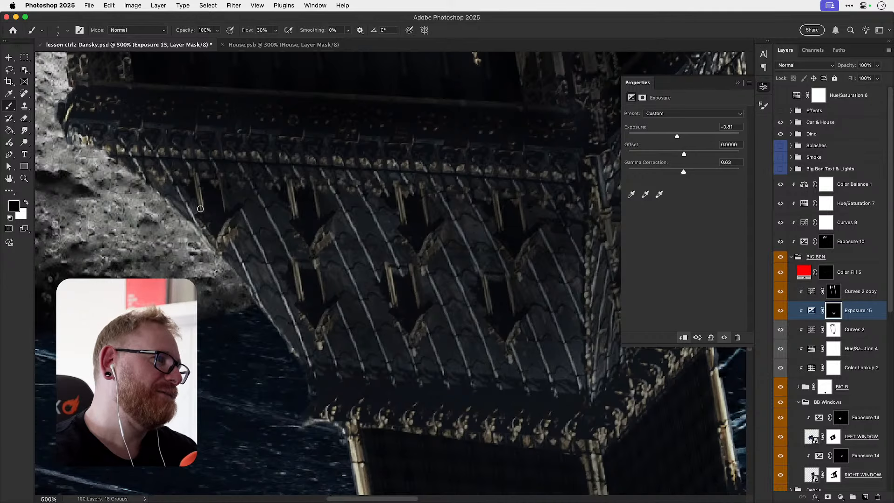
key("super+1")
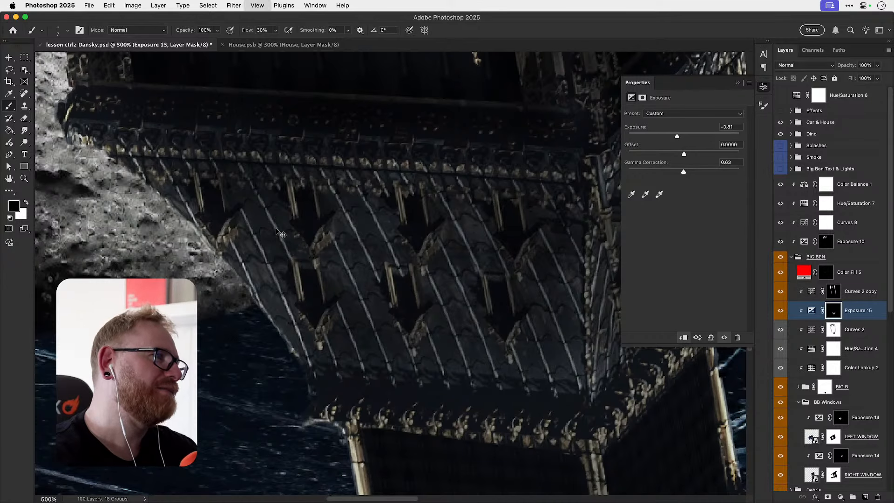
- Paint white on the mask down the left corner column of the tower section below the sloping roof to shade it
left_click_drag(406, 249, 386, 277)
key("z")
left_click_drag(384, 332, 358, 348)
key("b")
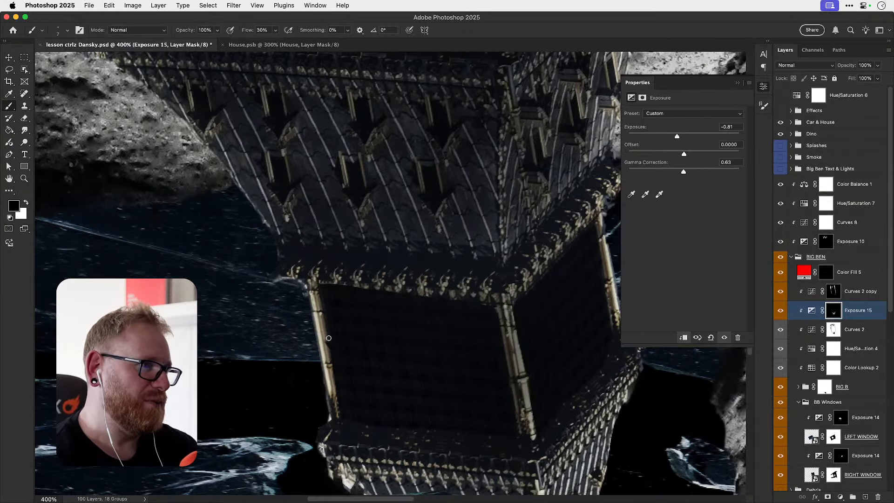
key("x")
left_click_drag(317, 295, 334, 392)
left_click_drag(314, 287, 329, 349)
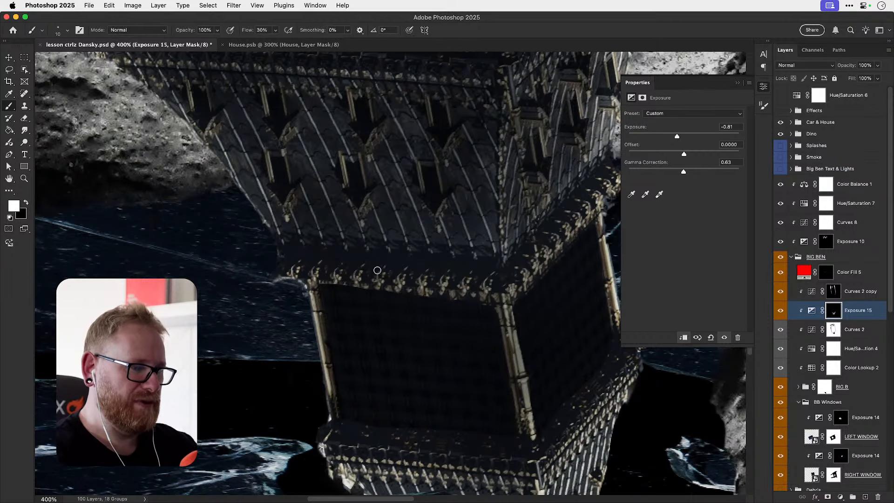
- Enlarge the brush to 70 px and paint white on the mask across the ornate ledge beneath the sloping roof to darken it
key("bracketright")
key("bracketright")
key("bracketright")
key("bracketright")
key("bracketright")
key("bracketright")
key("bracketright")
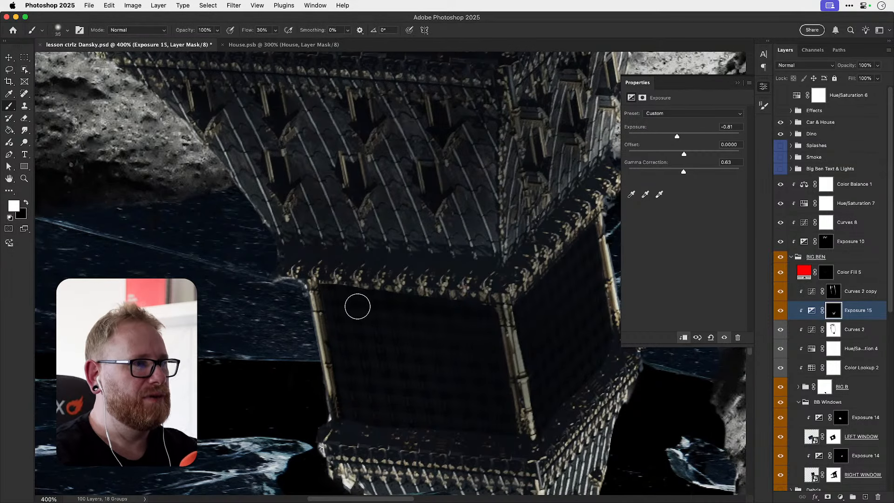
key("bracketright")
key("bracketright")
key("bracketright")
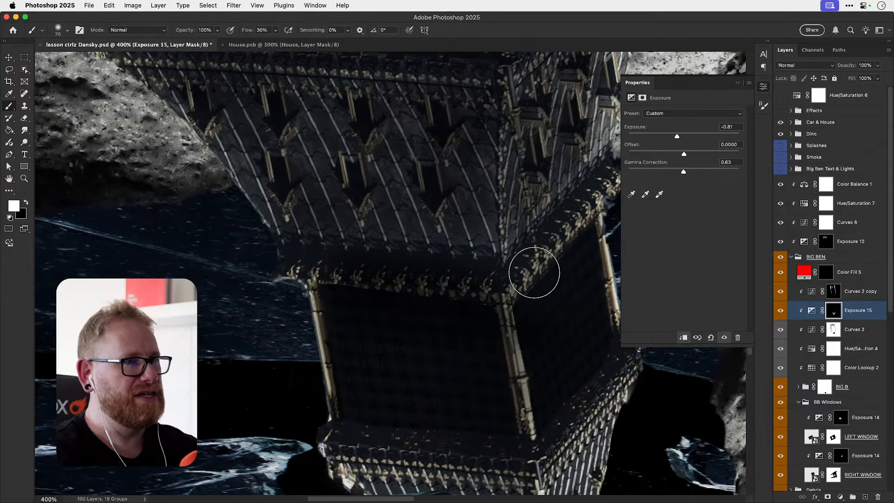
left_click_drag(436, 297, 340, 327)
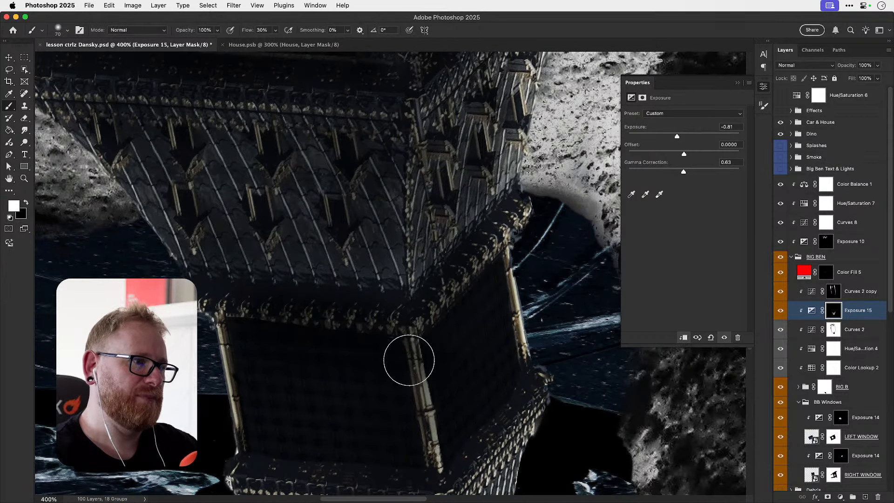
left_click_drag(426, 376, 382, 288)
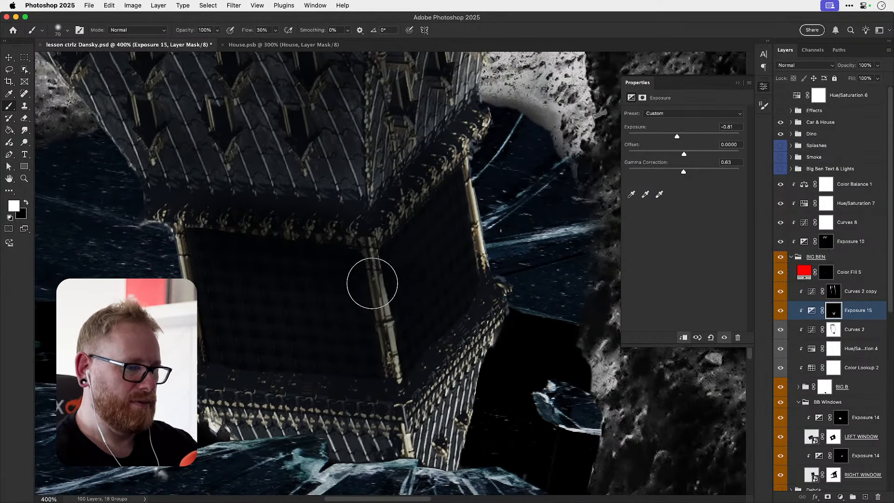
- Undo the last stroke and paint white on the mask with a 15 px brush down the left side of the central corner column
key("bracketleft")
key("bracketleft")
key("bracketleft")
key("bracketleft")
key("bracketleft")
key("bracketleft")
key("bracketleft")
key("bracketleft")
key("super+z")
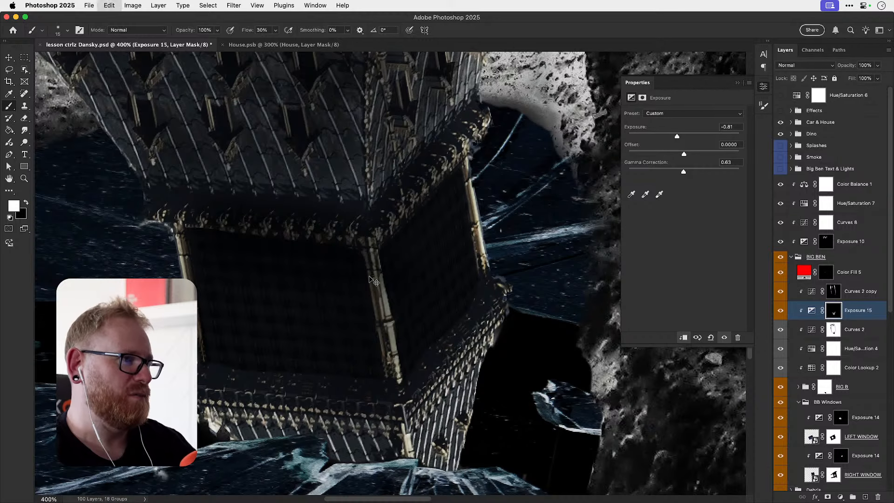
left_click_drag(370, 271, 379, 360)
mouse_move(379, 254)
left_mouse_down()
mouse_move(402, 367)
mouse_move(386, 254)
mouse_move(376, 262)
mouse_move(373, 252)
mouse_move(375, 276)
left_mouse_up()
key("x")
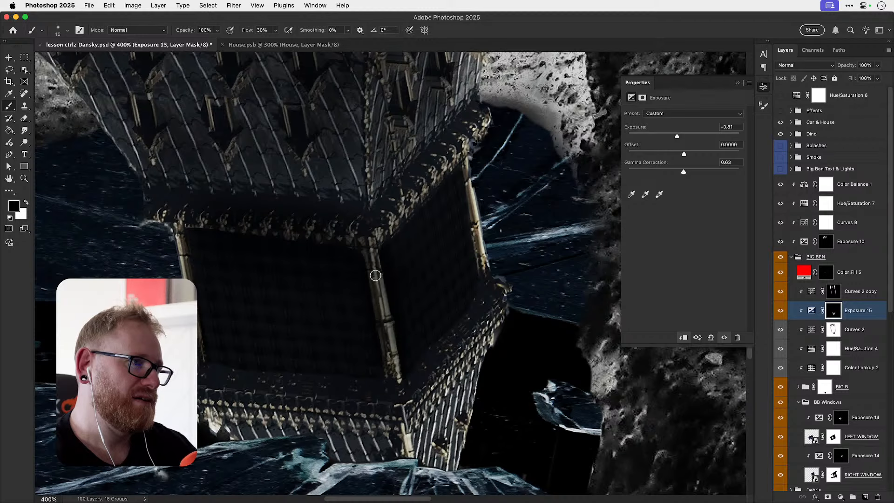
key("x")
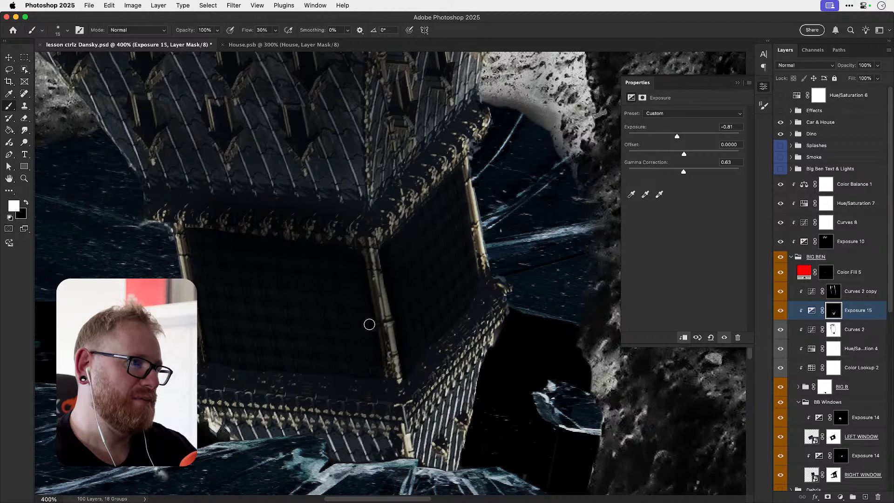
- Enlarge the brush to 40 px and paint white on the mask along the lower ledge and the tower's base to shade them
key("bracketright")
key("bracketright")
key("bracketright")
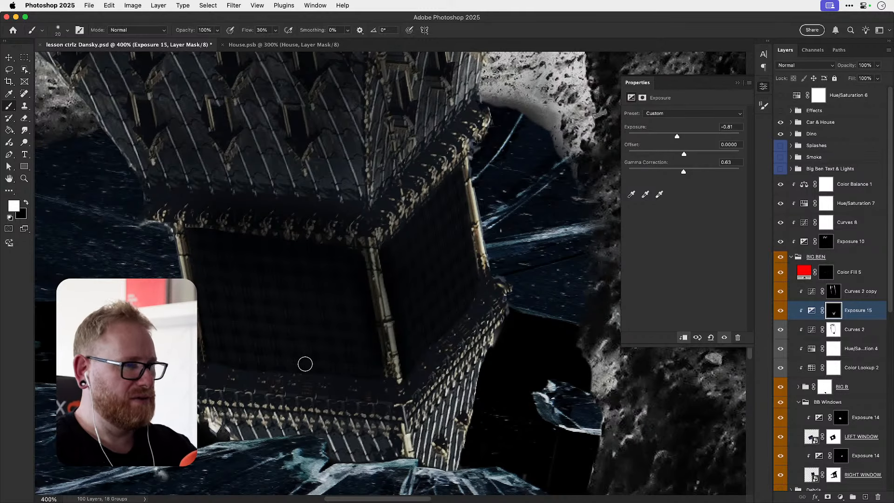
key("x")
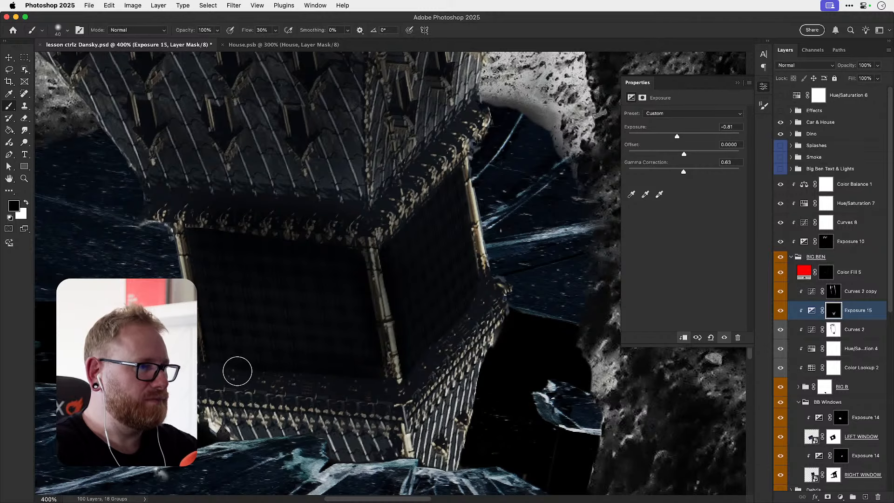
key("x")
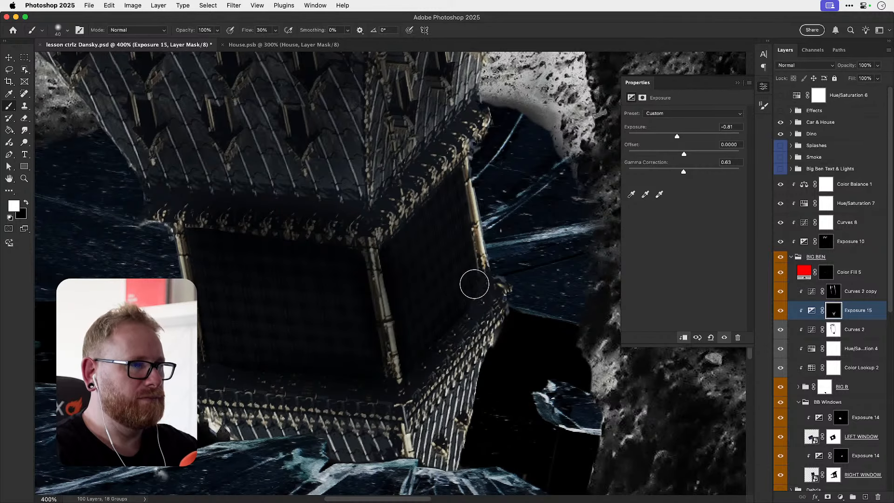
left_click_drag(357, 388, 409, 322)
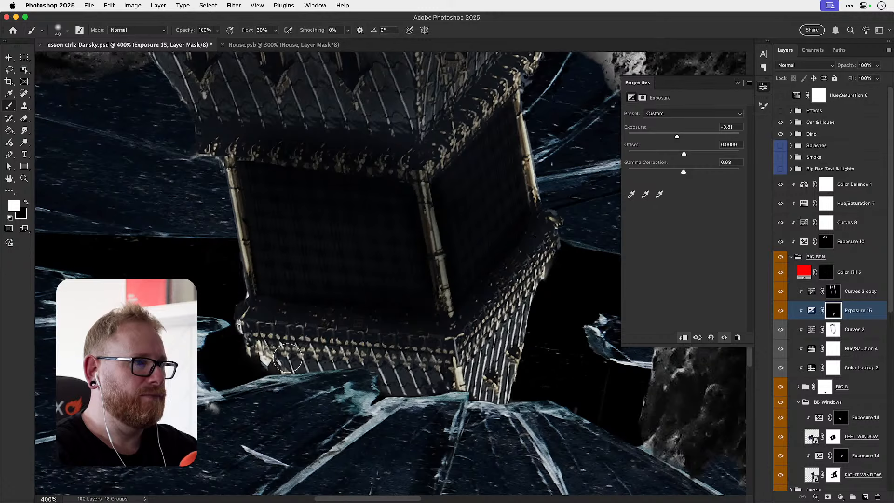
mouse_move(290, 357)
left_mouse_down()
mouse_move(365, 374)
mouse_move(318, 371)
mouse_move(449, 387)
mouse_move(294, 365)
mouse_move(418, 382)
mouse_move(425, 374)
mouse_move(381, 377)
mouse_move(423, 388)
mouse_move(406, 387)
left_mouse_up()
mouse_move(465, 373)
left_mouse_down()
mouse_move(350, 372)
mouse_move(377, 389)
mouse_move(359, 363)
mouse_move(377, 398)
mouse_move(396, 385)
mouse_move(389, 344)
mouse_move(368, 368)
mouse_move(340, 352)
mouse_move(299, 347)
mouse_move(332, 385)
mouse_move(347, 359)
mouse_move(349, 382)
mouse_move(424, 256)
mouse_move(434, 404)
left_mouse_up()
- Toggle the visibility of the Exposure 15 layer off and on to compare the tower with and without the shading
key("super+minus")
key("super+minus")
key("super+minus")
left_click(781, 314)
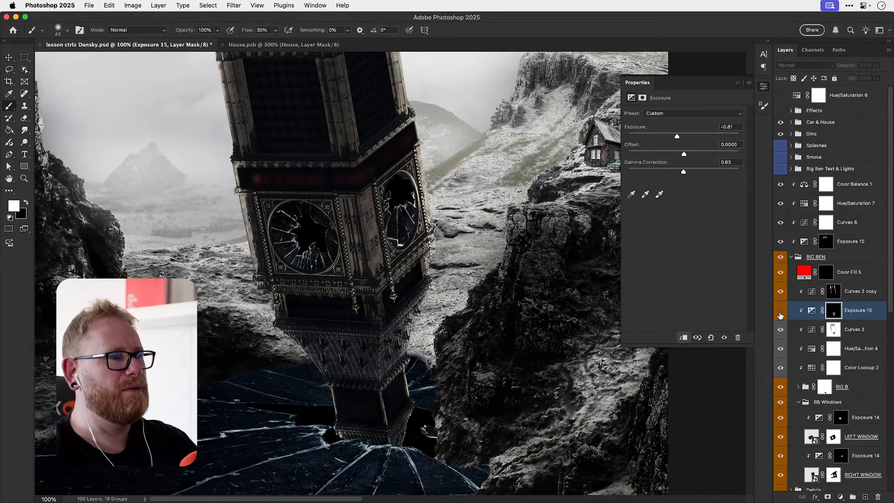
left_click(781, 315)
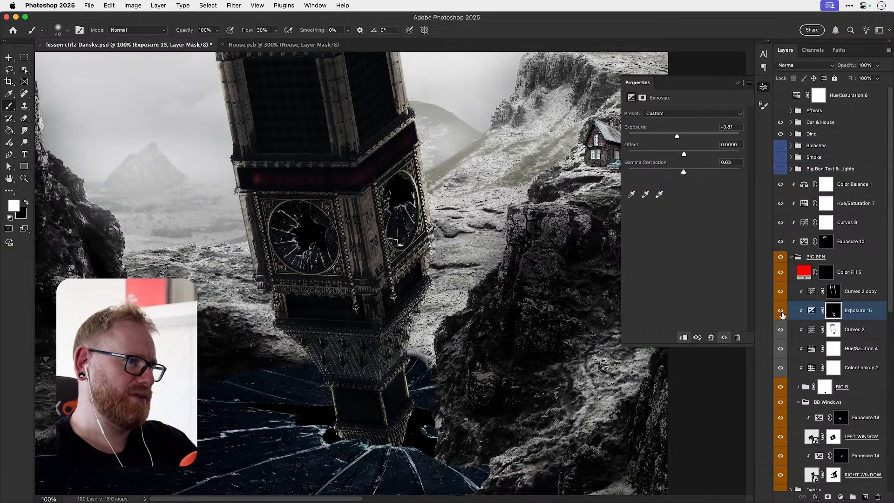
- Paint white on the mask with a slightly larger brush down the left face of the corner pillar between the two clocks, undoing a first stroke
left_click_drag(487, 325, 492, 389)
key("z")
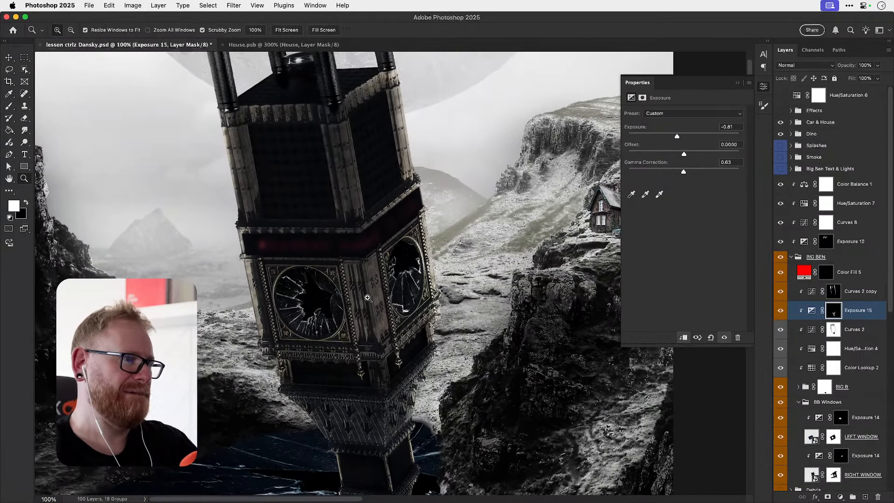
left_click(362, 297)
left_click(362, 297)
key("b")
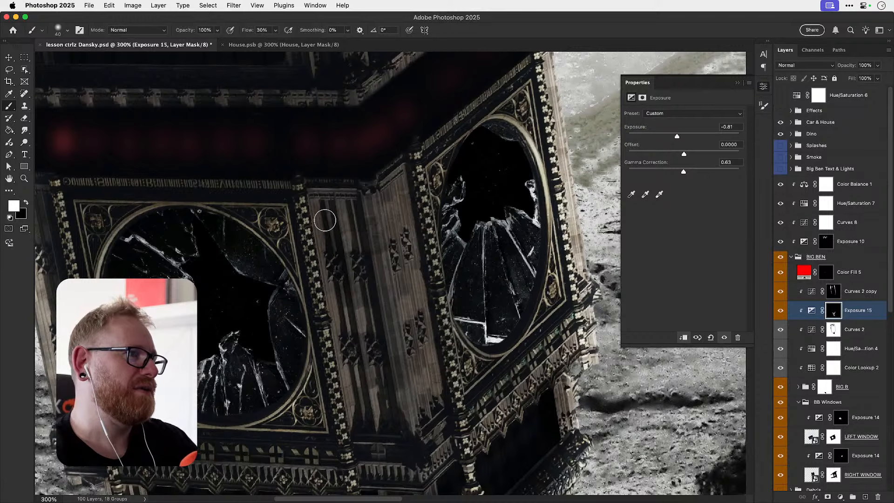
key("super+z")
key("]")
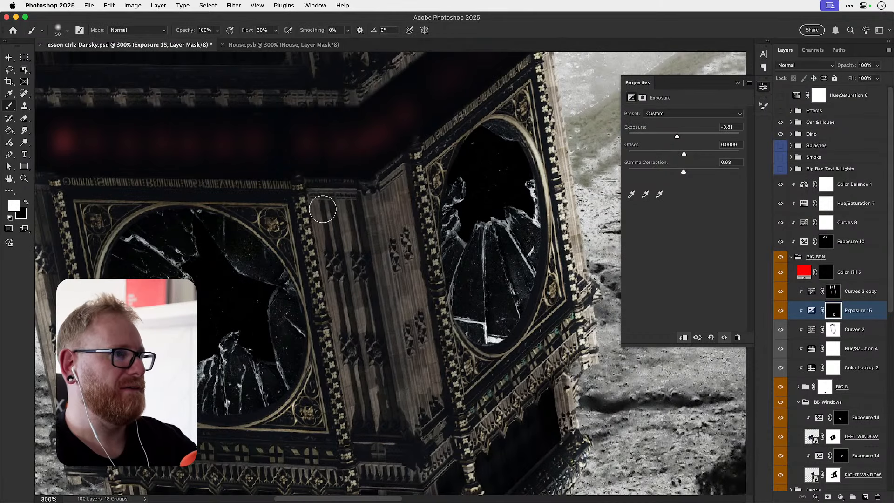
mouse_move(322, 208)
left_mouse_down()
mouse_move(366, 395)
mouse_move(345, 345)
mouse_move(376, 409)
mouse_move(351, 206)
mouse_move(391, 418)
left_mouse_up()
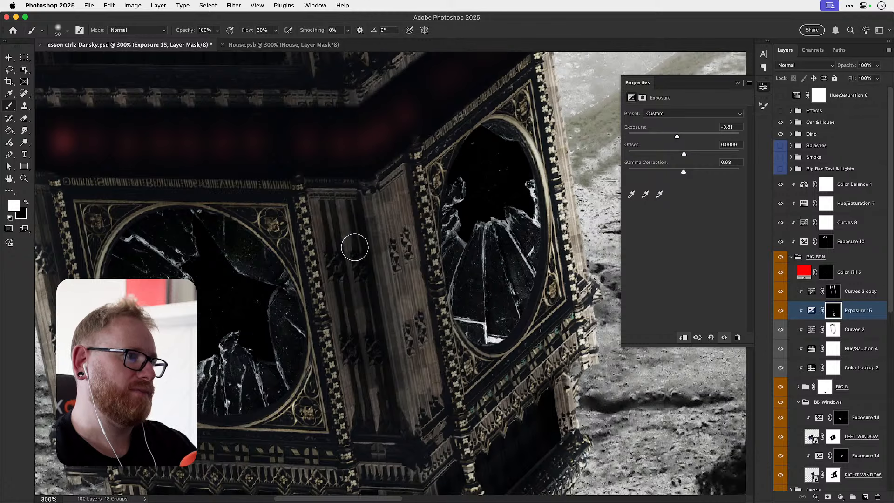
left_click_drag(318, 205, 361, 419)
- Paint black on the mask with a 9 px brush along the shaded pillar's vertical ribs to restore highlights, undoing an unwanted stroke
key("x")
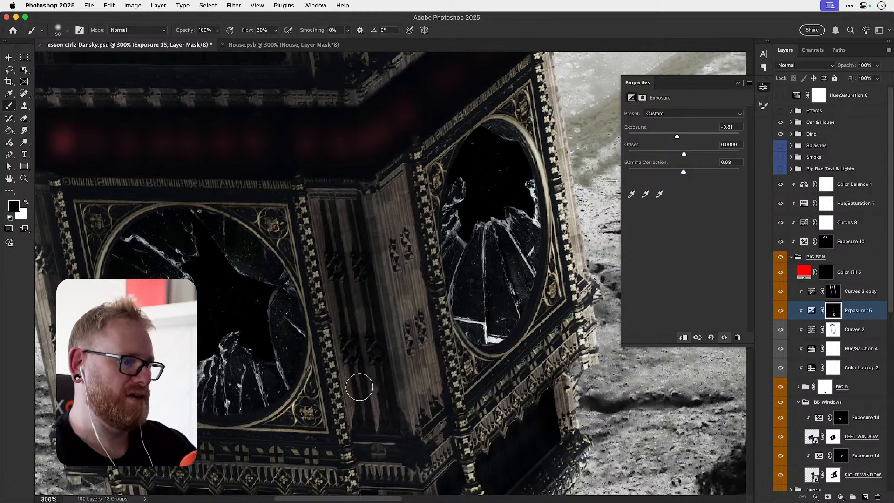
key("[")
key("bracketleft")
key("bracketleft")
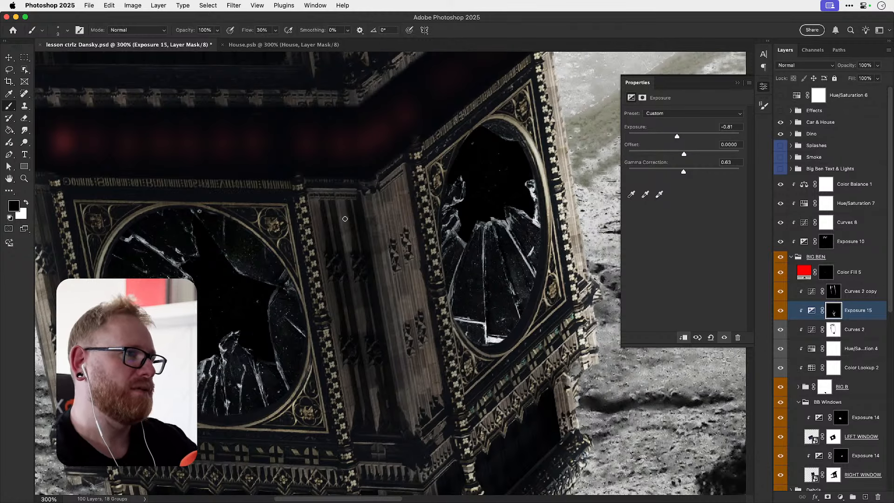
key("super+z")
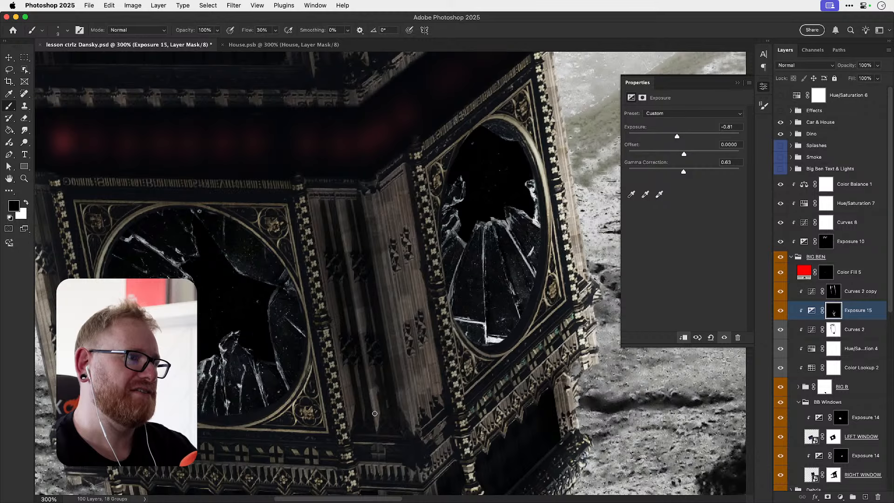
- Paint black on the mask with the 9 px brush along the gold rim of the left clock face to bring back its highlights
key("super+1")
key("z")
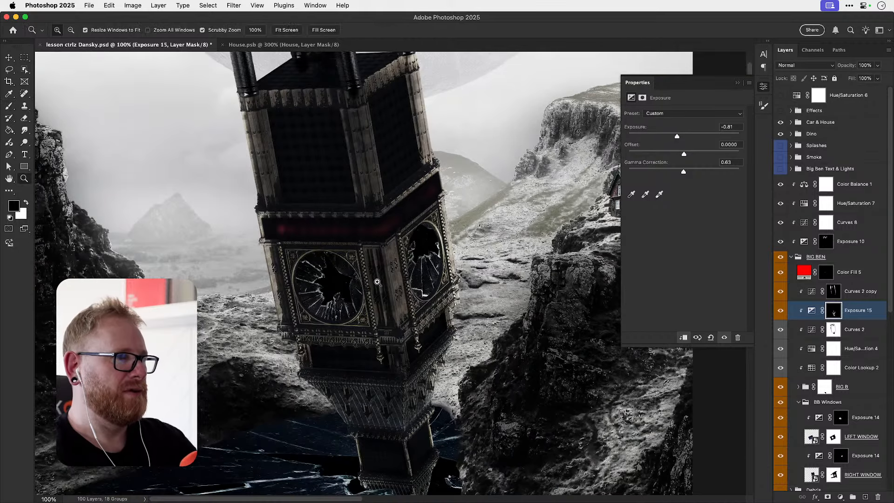
left_click_drag(269, 279, 289, 272)
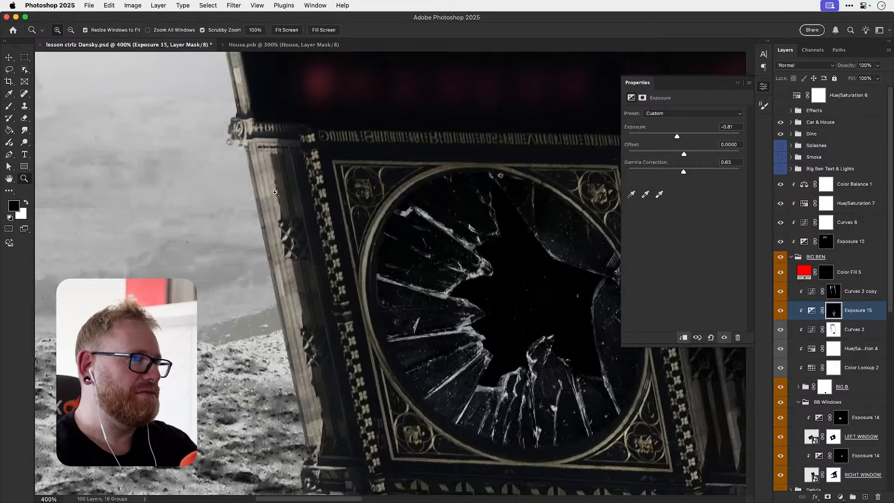
left_click_drag(376, 204, 273, 209)
key("b")
left_click_drag(266, 320, 269, 279)
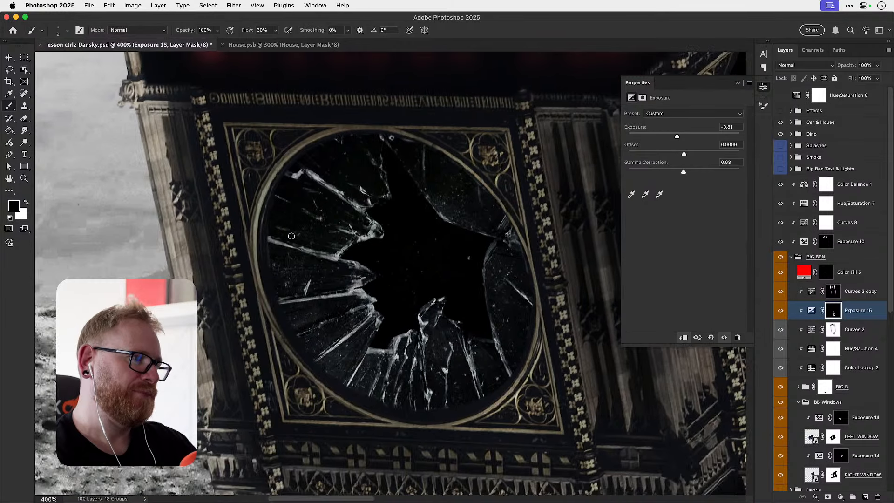
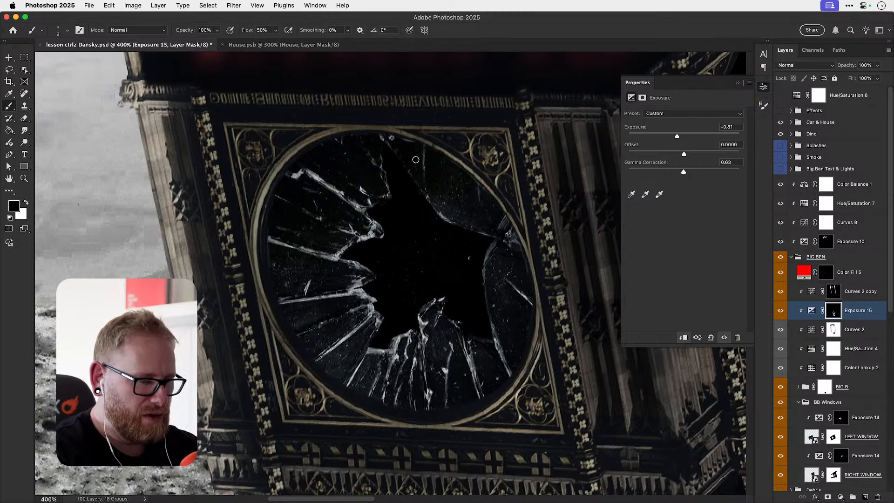
- Review the shaded tower up close and within the whole composite, and open the Exposure 15 adjustment's settings
key("super+1")
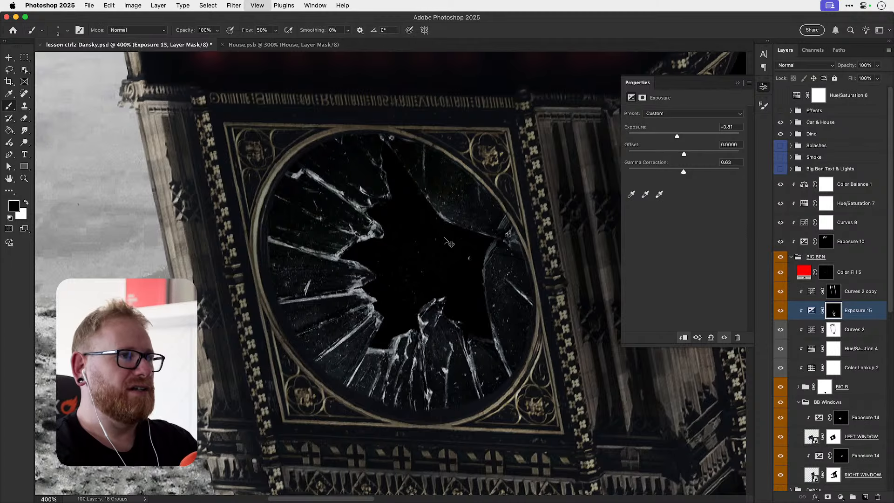
key("z")
left_click(416, 279)
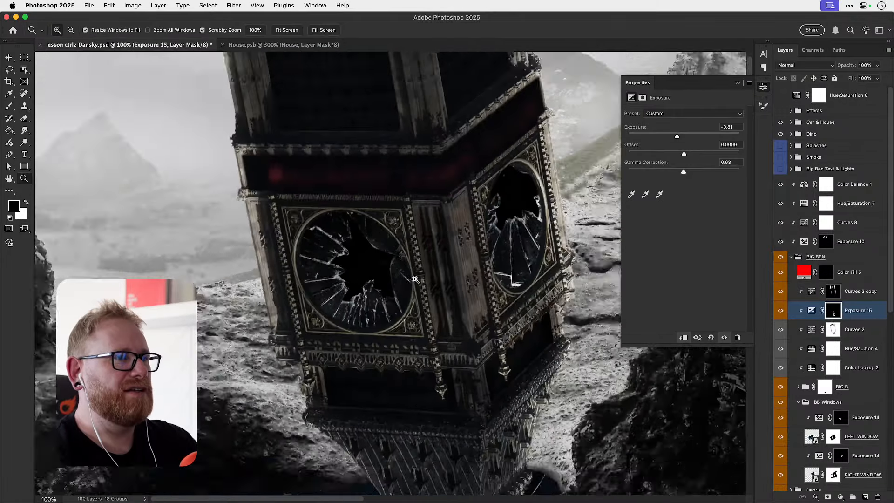
left_click(415, 278)
key("v")
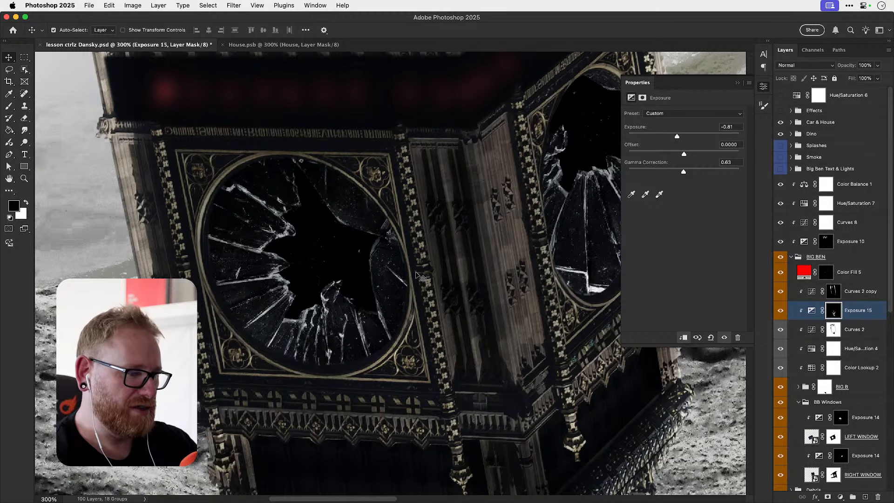
key("super+1")
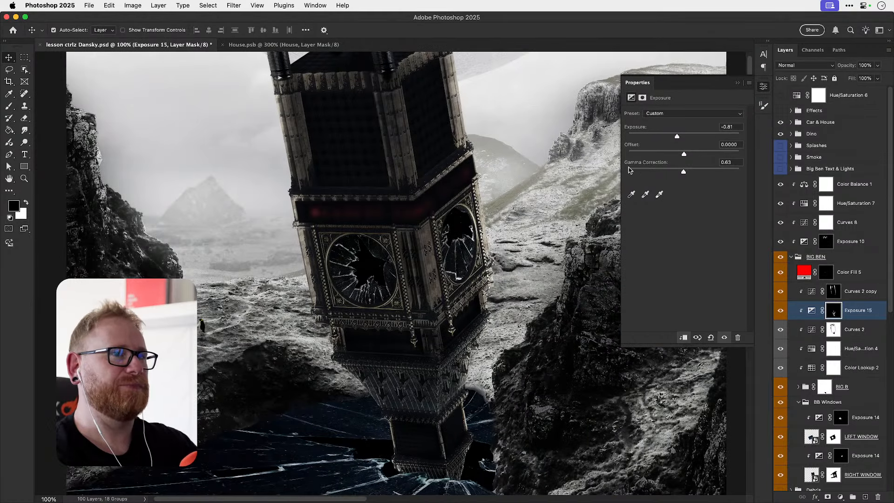
left_click(764, 89)
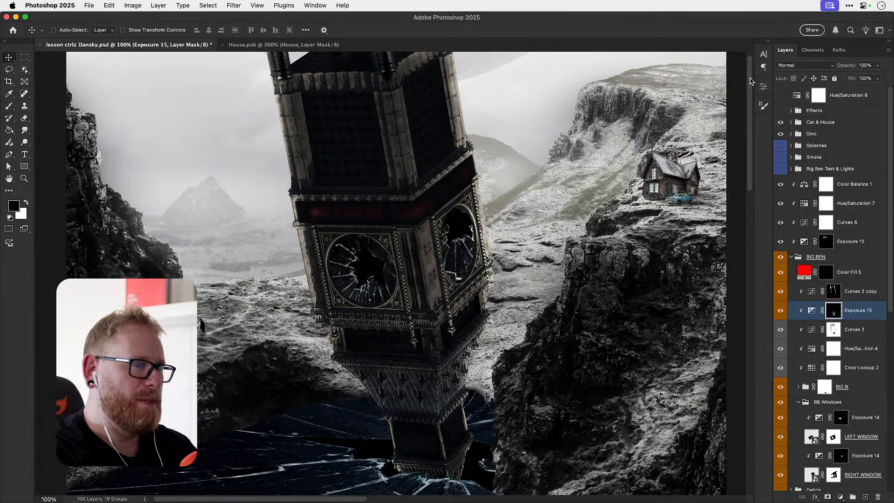
key("super+0")
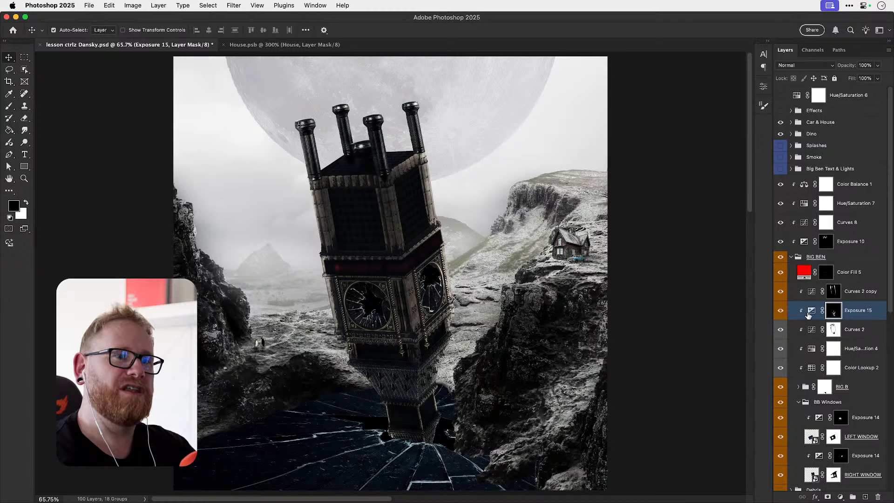
double_click(811, 311)
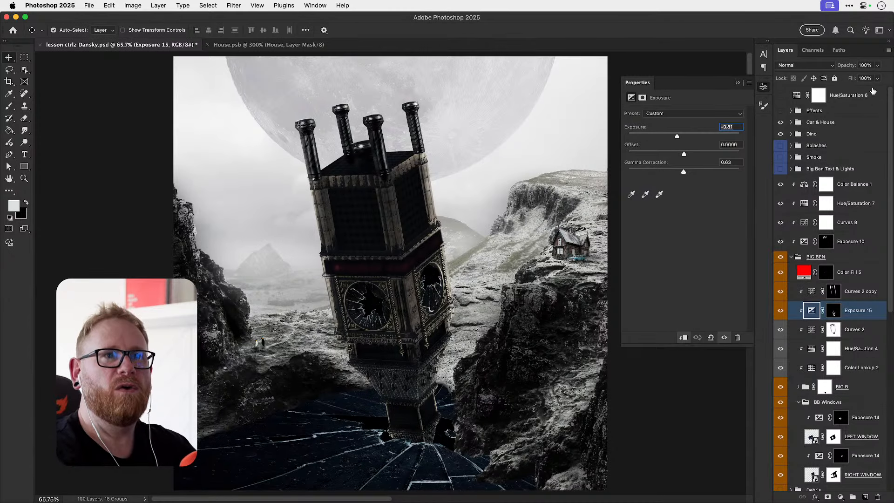
- Close the Exposure 15 settings and examine the tower's clock section and base in colour and in greyscale
left_click(763, 87)
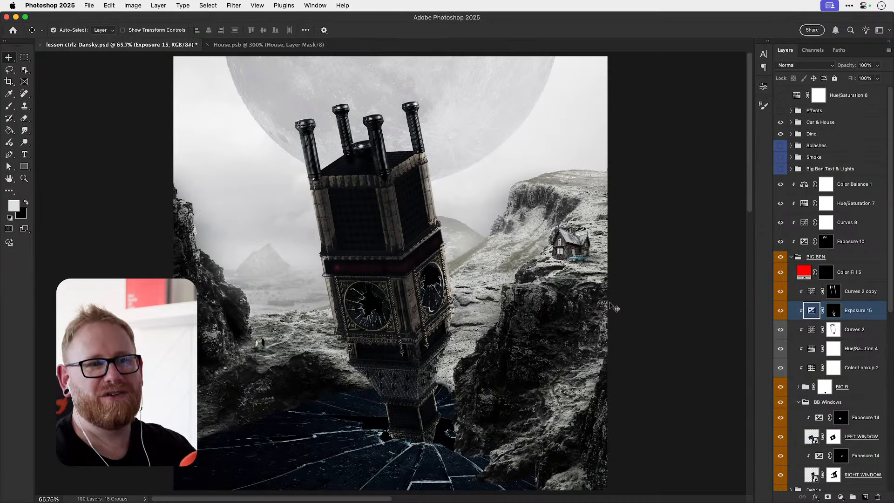
left_click_drag(398, 351, 394, 362)
key("z")
left_click(418, 353)
left_click(419, 353)
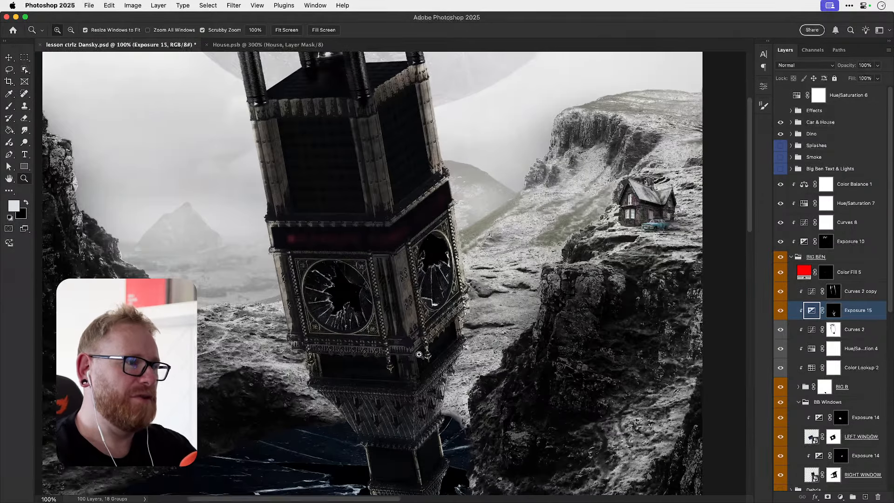
key("v")
scroll(420, 398, "down", 3)
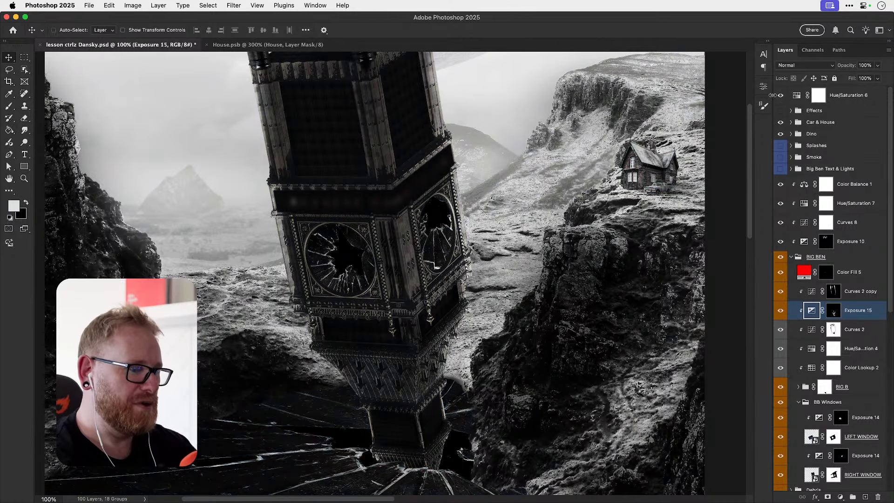
key("super+0")
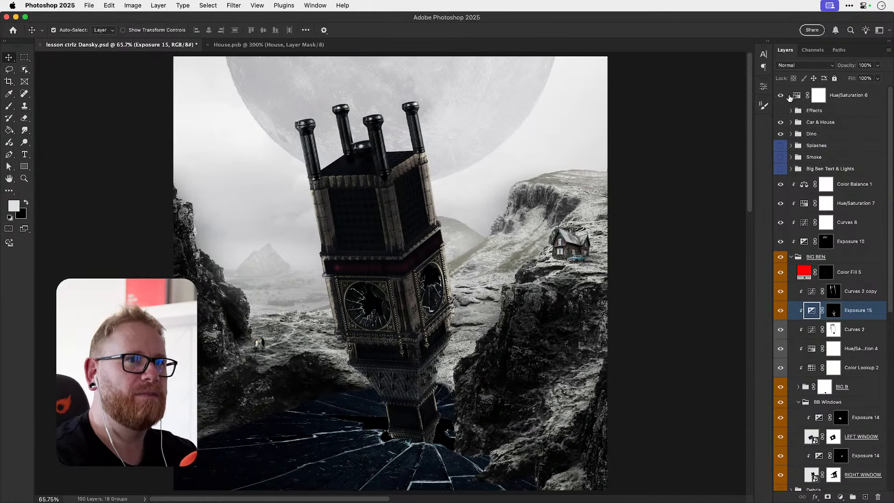
- Rename the Hue/Saturation 6 adjustment layer as Exp. Balance Checker
double_click(847, 96)
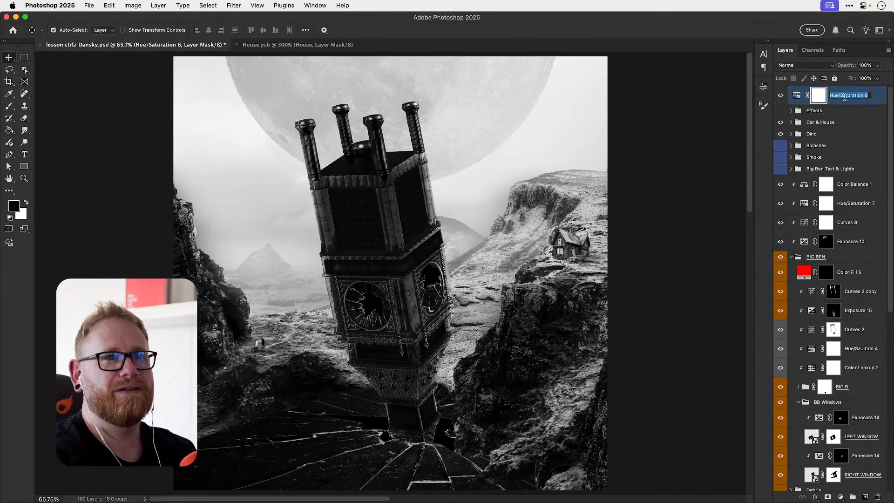
type("Exposure Ba")
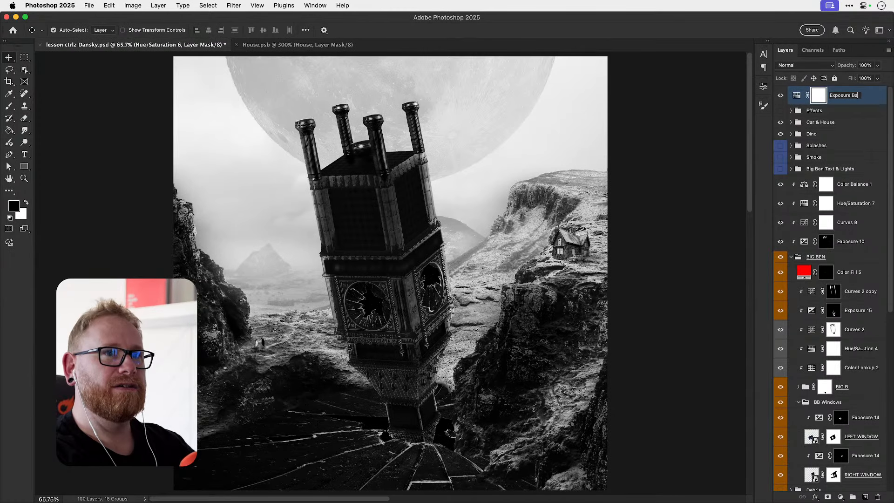
key("BackSpace")
key("BackSpace")
key("BackSpace")
key("BackSpace")
key("BackSpace")
key("BackSpace")
key("BackSpace")
key("BackSpace")
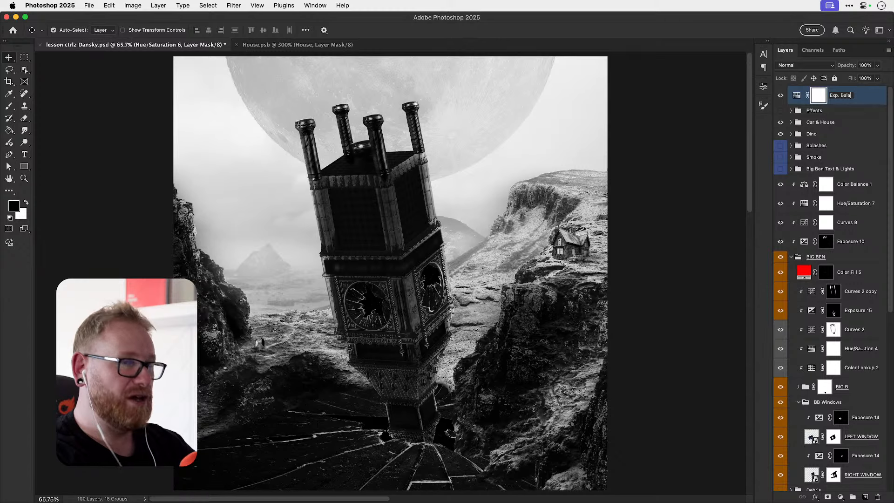
type(". Balance Checker")
key("Return")
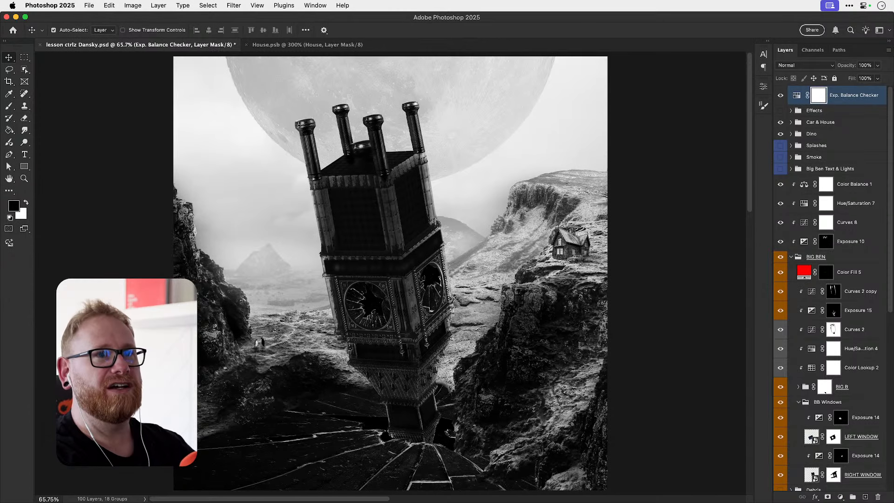
- Label the Exp. Balance Checker layer magenta and compare the composite with it on and off, leaving it hidden
right_click(861, 99)
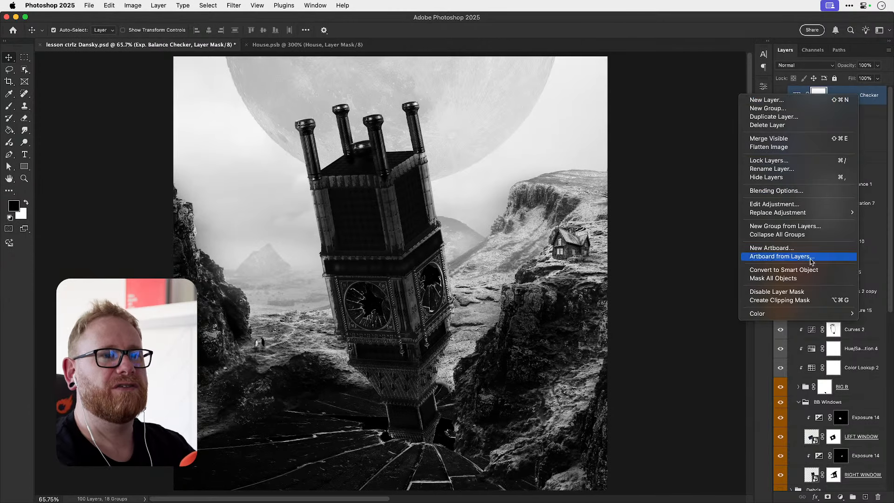
mouse_move(785, 314)
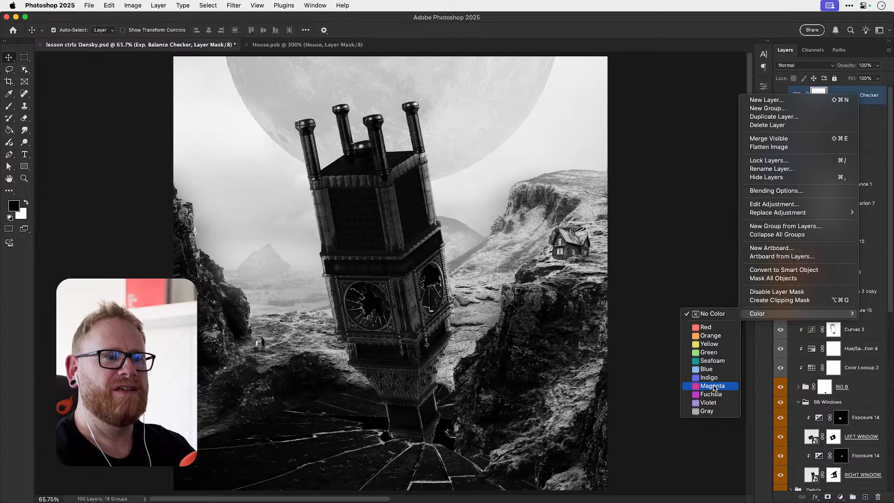
left_click(716, 386)
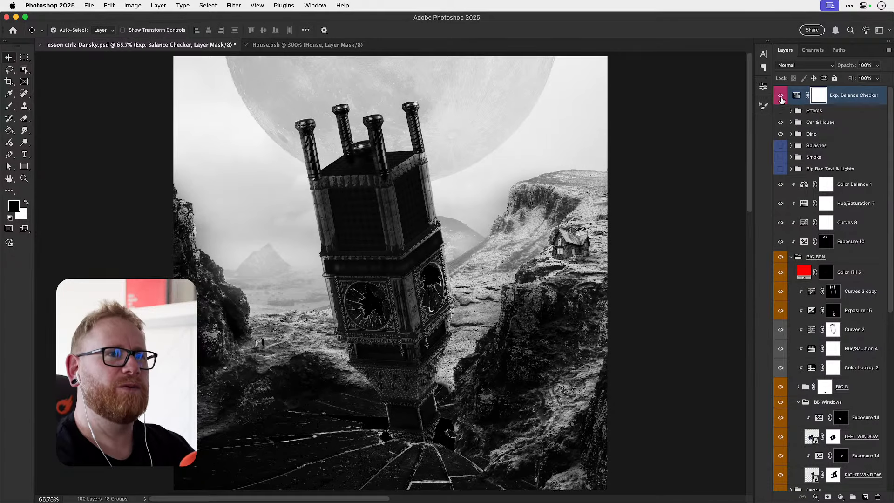
left_click(780, 96)
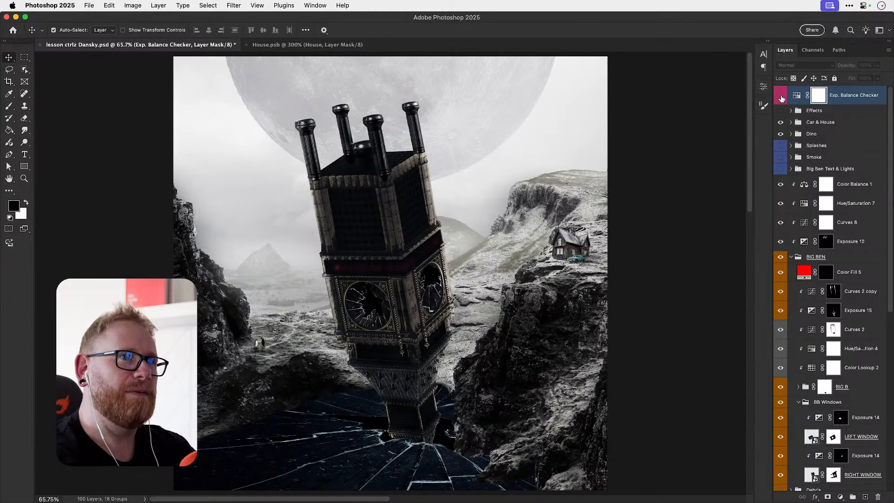
left_click(781, 96)
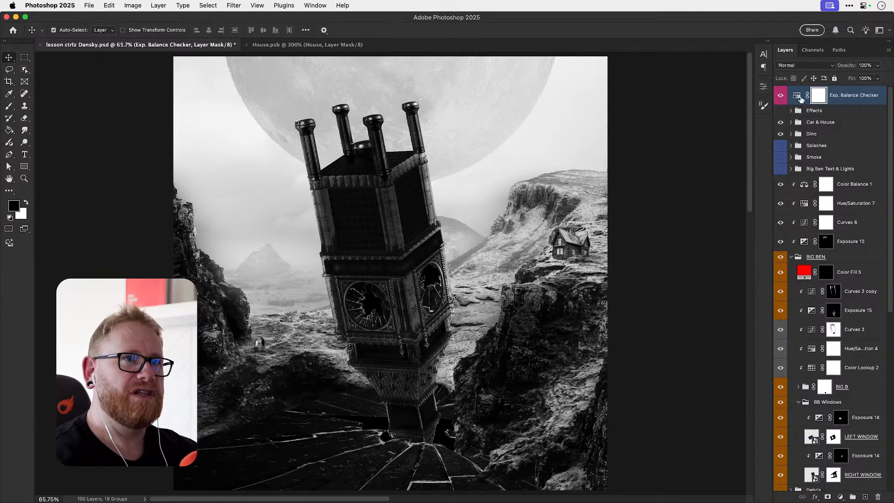
left_click(781, 97)
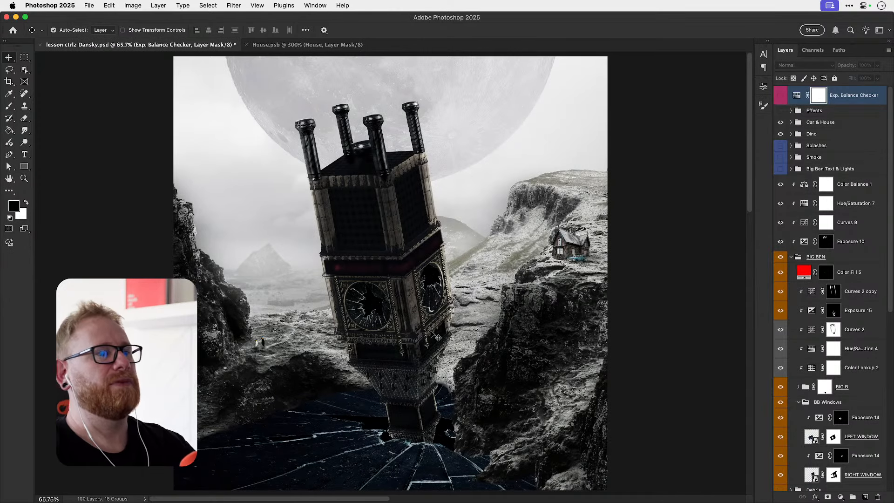
- Examine the tower's clocks and base, the lake's edge and the cliff beneath the house up close
key("z")
left_click_drag(398, 323, 407, 335)
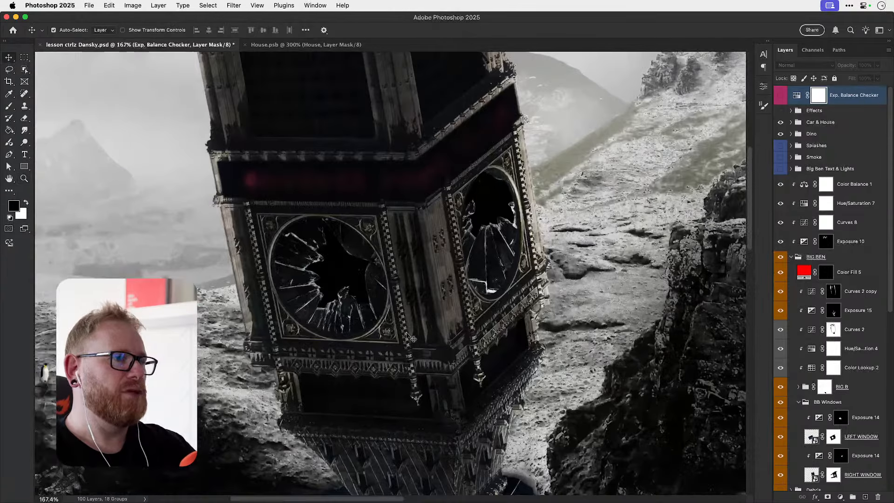
scroll(386, 372, "down", 3)
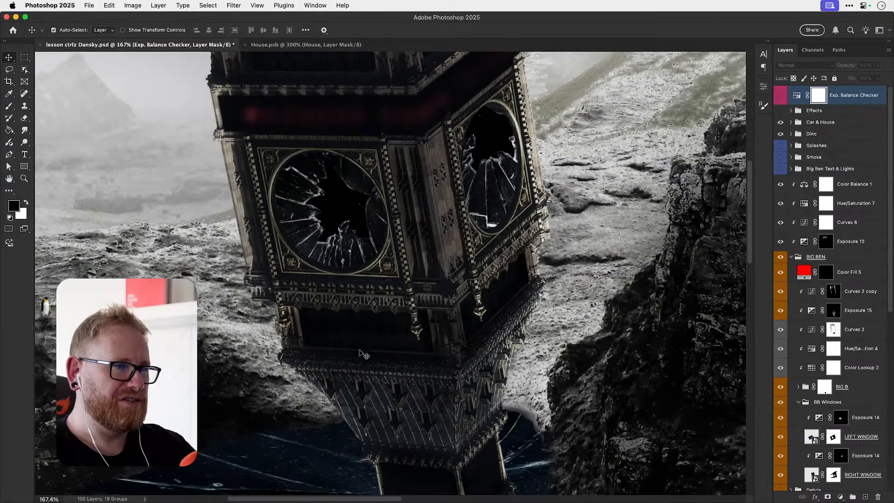
scroll(365, 349, "down", 4)
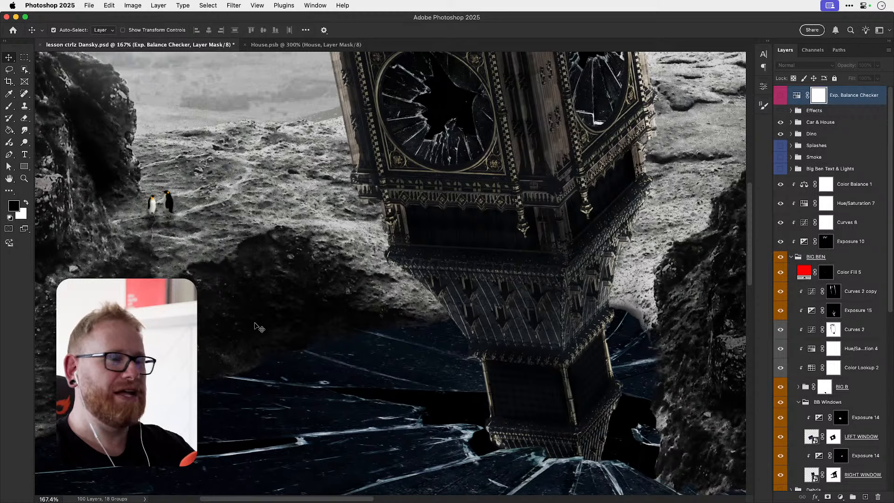
scroll(303, 345, "down", 5)
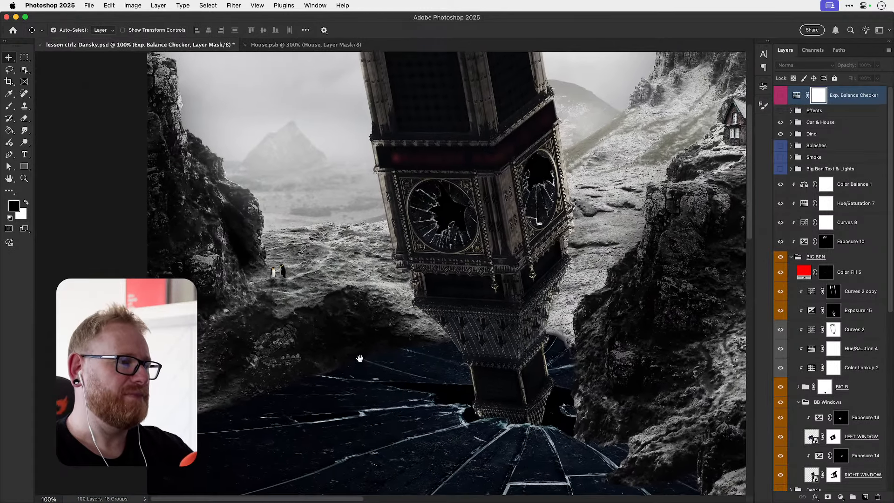
left_click_drag(360, 358, 342, 385)
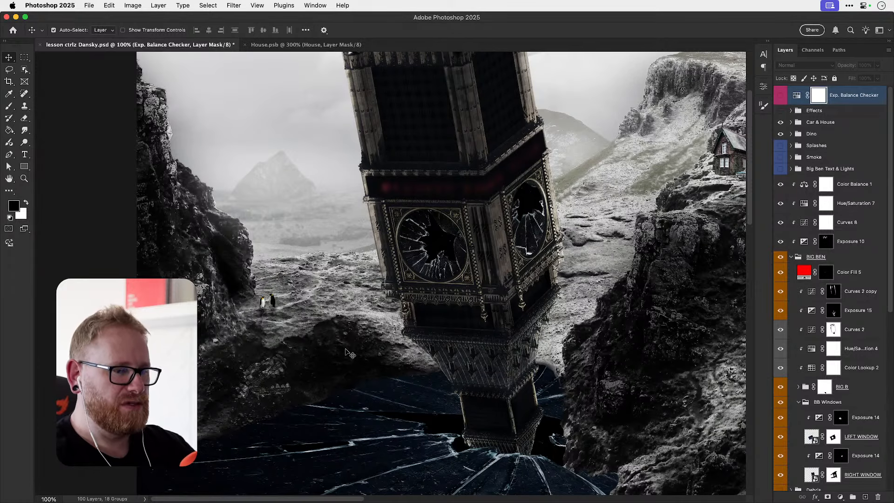
left_click_drag(502, 281, 413, 308)
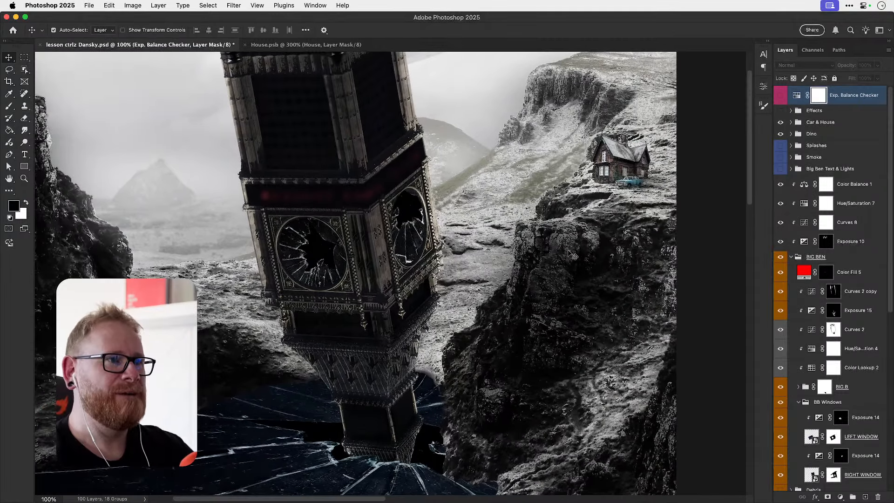
left_click(563, 251, "super")
left_click(563, 252, "super")
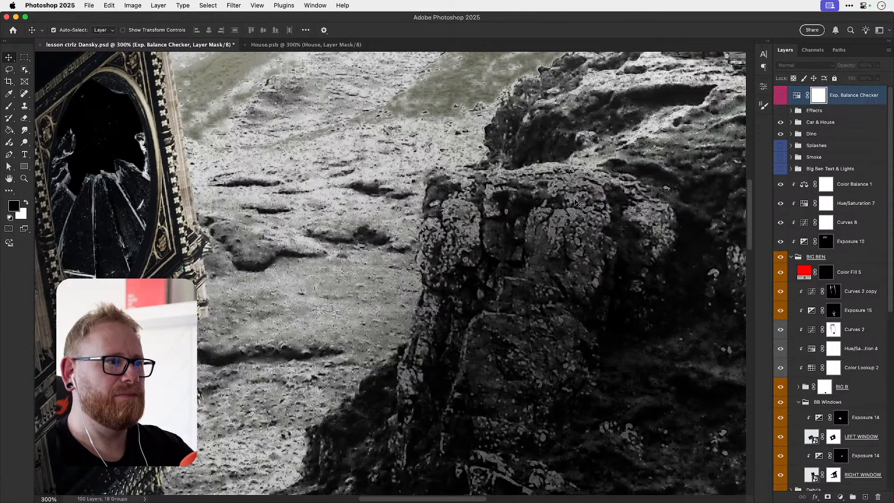
left_click_drag(546, 193, 487, 250)
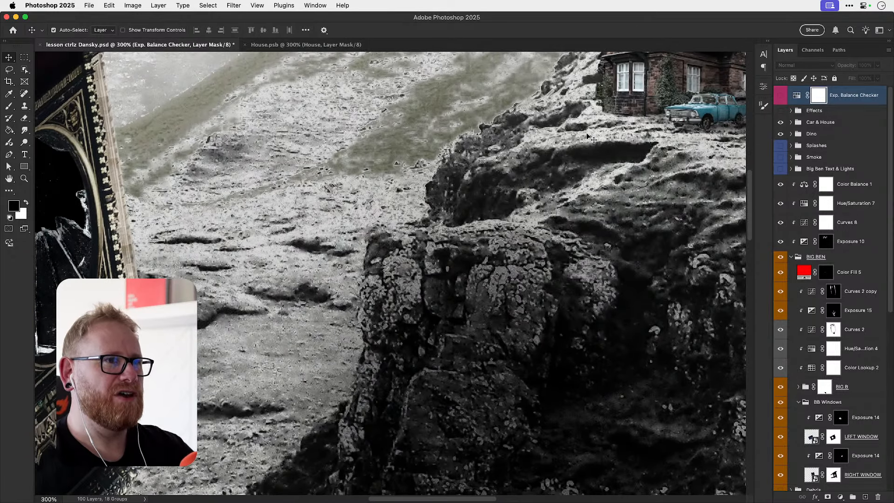
- Select the Cliffs group from the rock below the house and toggle its visibility off and on
right_click(559, 246)
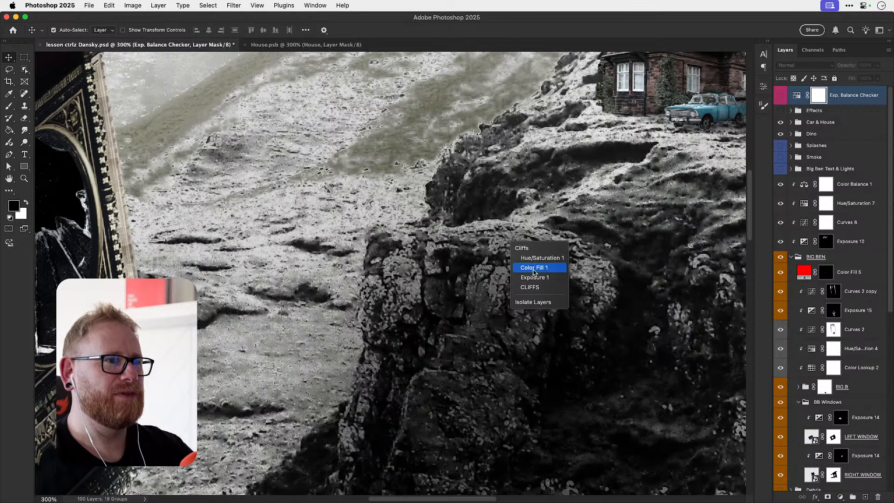
left_click(550, 249)
key("super+minus")
key("super+minus")
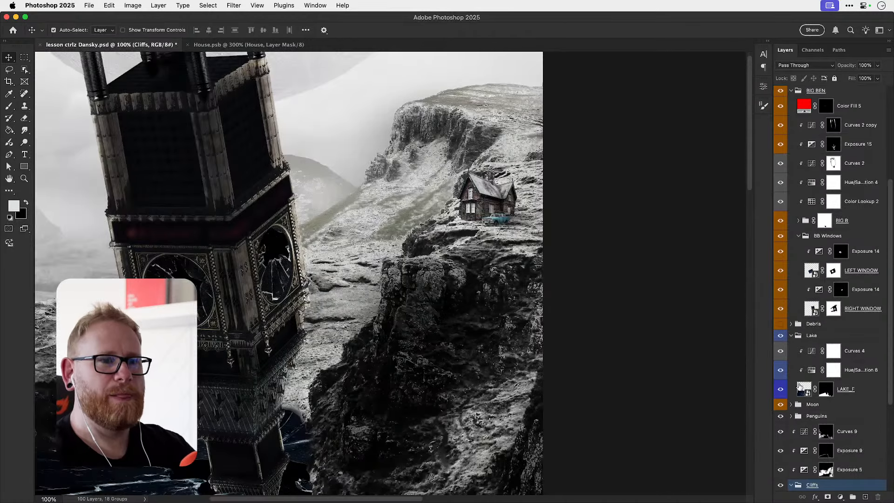
left_click(782, 486)
scroll(798, 459, "down", 4)
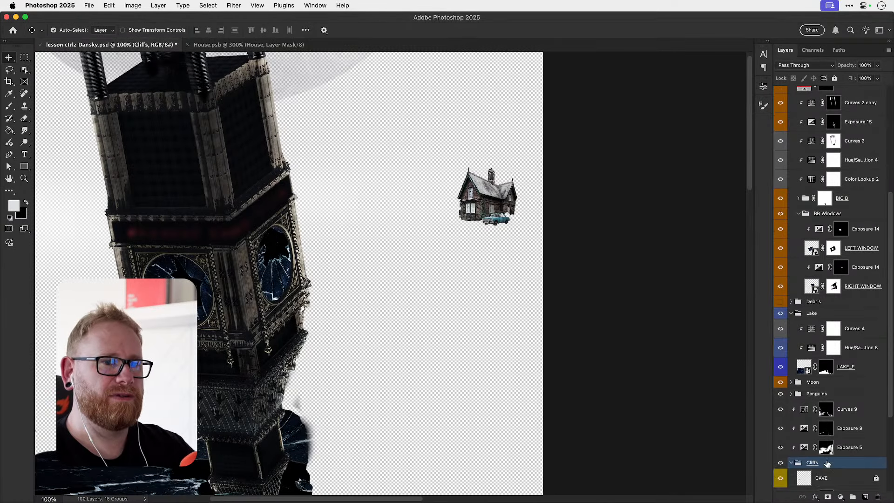
key("super+z")
- Toggle the Exposure adjustments on and inside the Cliffs group to check which one darkens the rock face
scroll(797, 459, "down", 1)
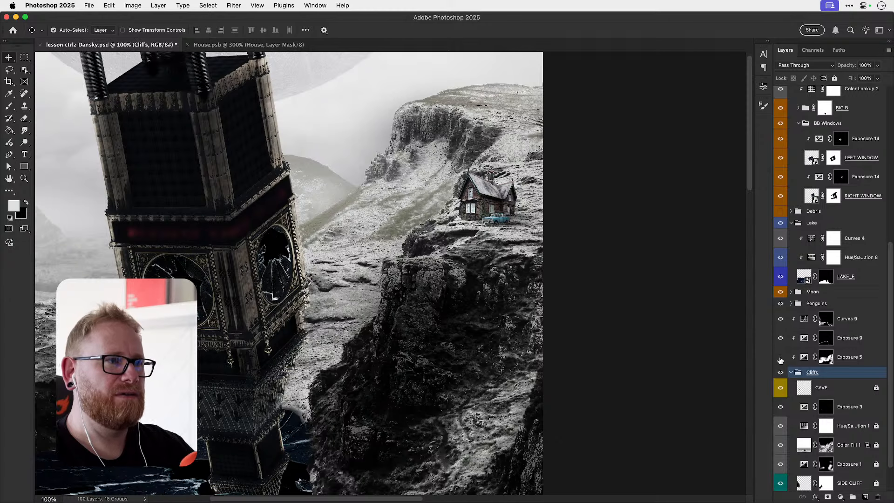
left_click(780, 359)
left_click(782, 341)
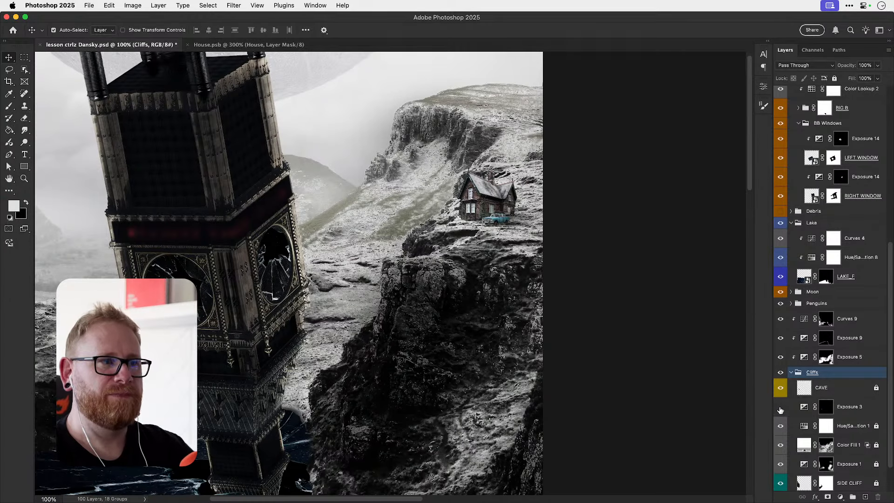
scroll(781, 410, "down", 2)
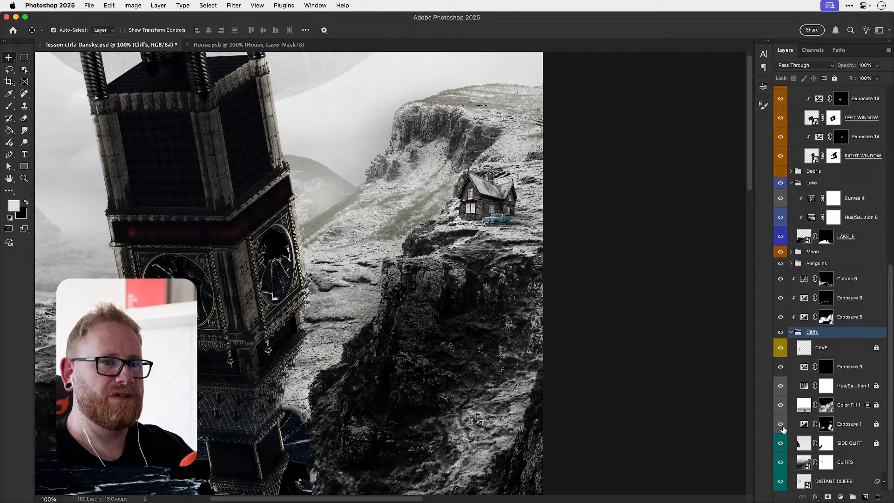
left_click(780, 424)
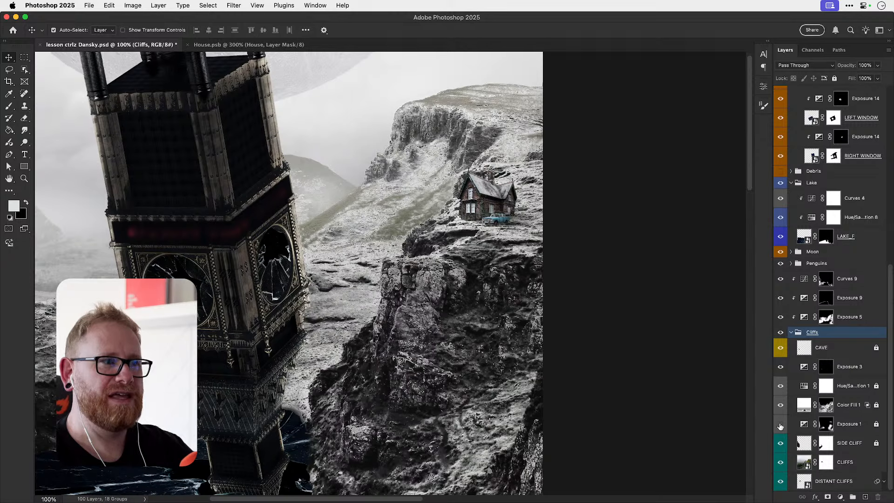
left_click(781, 425)
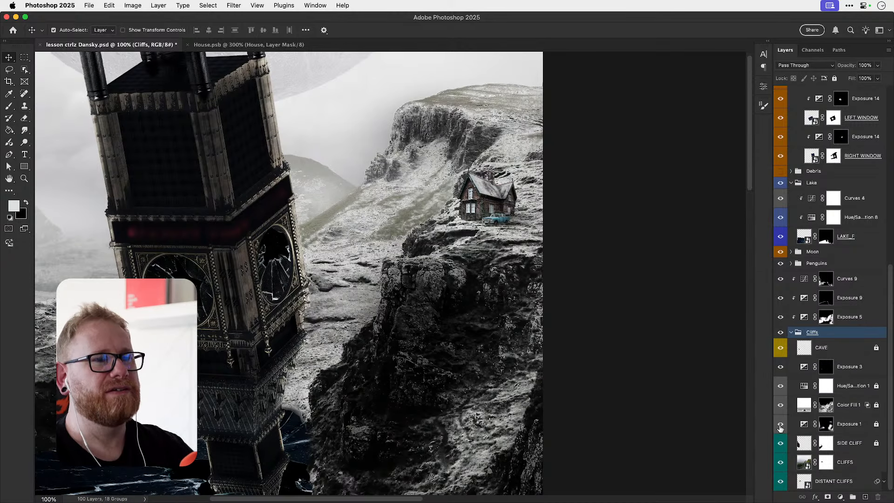
- Unlock the Exposure 1 layer and paint black on its mask along the rock face's outer edge below the house, using a 150 px brush
left_click(826, 425)
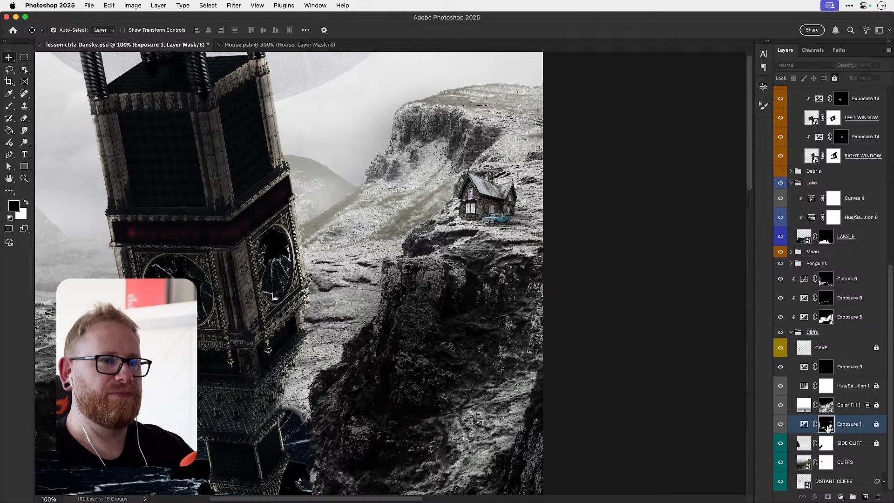
left_click(834, 78)
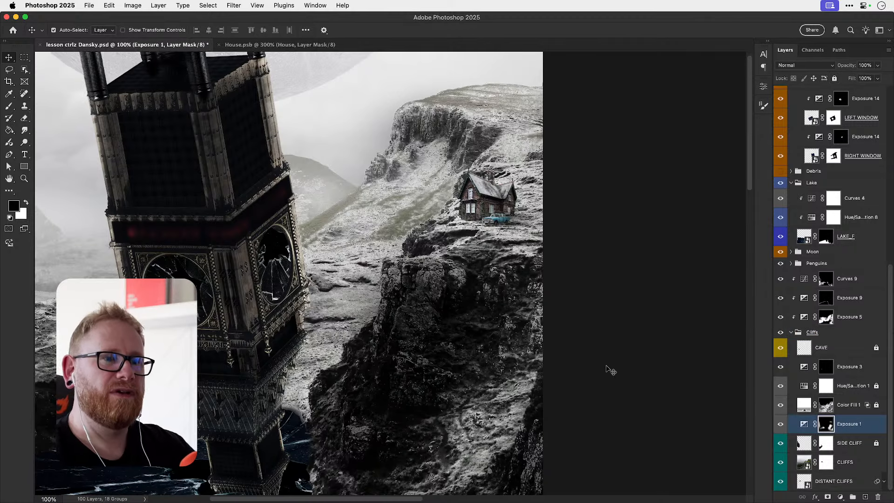
scroll(512, 289, "down", 3)
scroll(512, 288, "left", 1)
key("z")
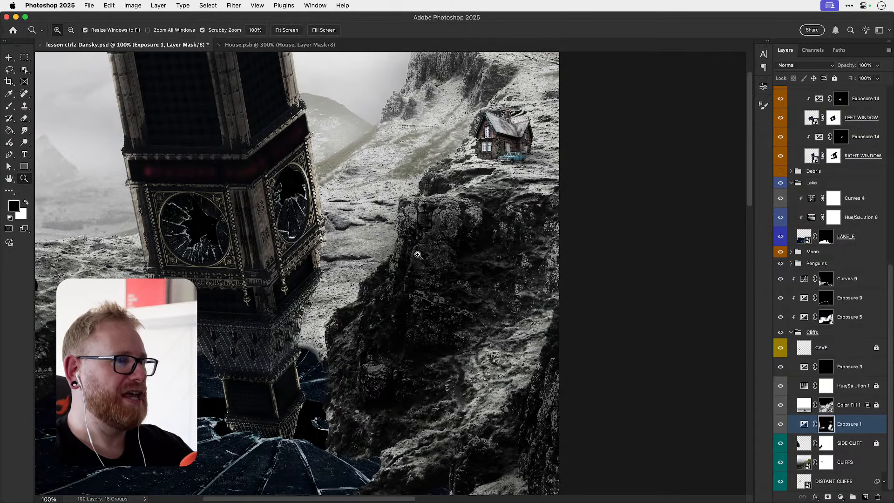
left_click(417, 255)
key("b")
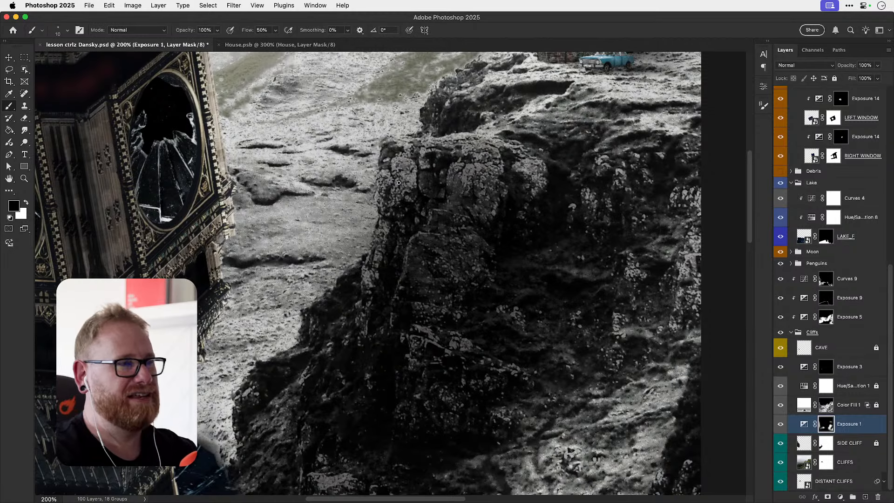
key("bracketright")
key("bracketright")
key("bracketright")
key("bracketright")
key("bracketright")
key("bracketright")
key("bracketright")
key("bracketright")
key("bracketright")
key("bracketright")
key("bracketright")
key("bracketright")
key("bracketright")
key("bracketright")
key("bracketright")
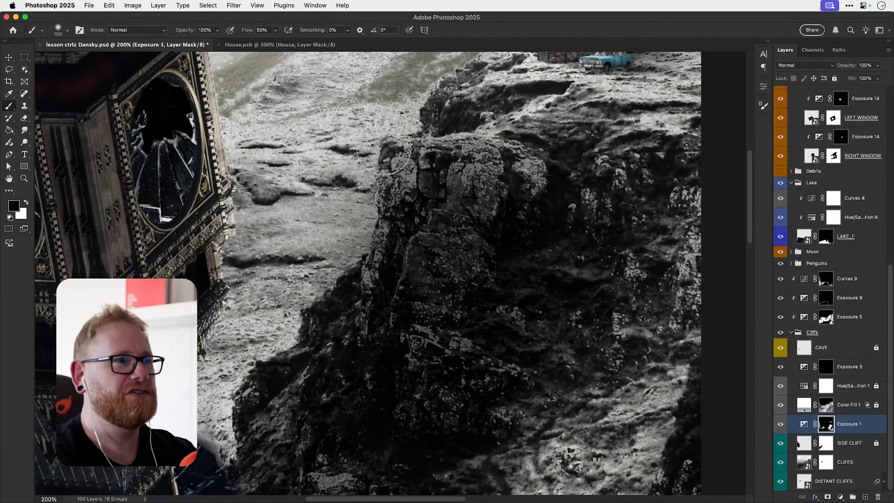
mouse_move(374, 214)
left_mouse_down()
mouse_move(390, 202)
mouse_move(363, 271)
left_mouse_up()
- Refine the Exposure 1 mask along the rock's upper edge and outer side with black strokes from an 80 px brush
key("bracketleft")
key("bracketleft")
key("bracketleft")
key("bracketleft")
left_click_drag(362, 228, 339, 240)
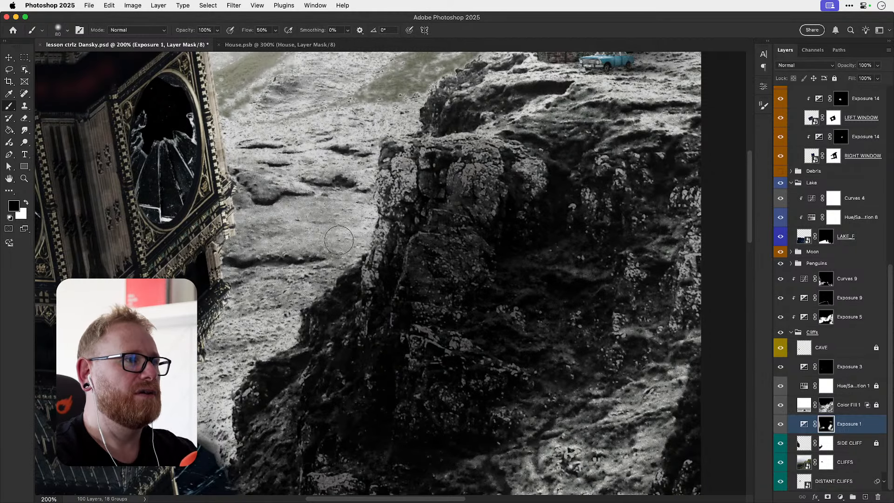
mouse_move(403, 147)
left_mouse_down()
mouse_move(466, 141)
mouse_move(495, 128)
left_mouse_up()
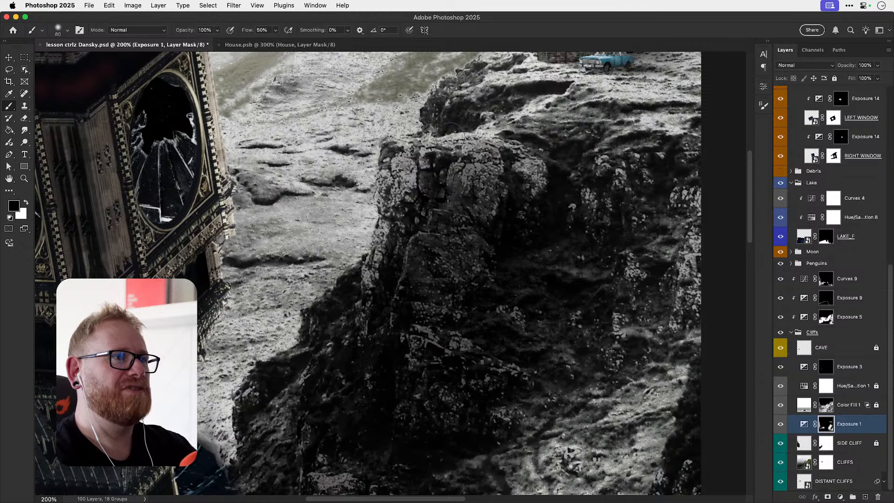
left_click_drag(370, 263, 429, 203)
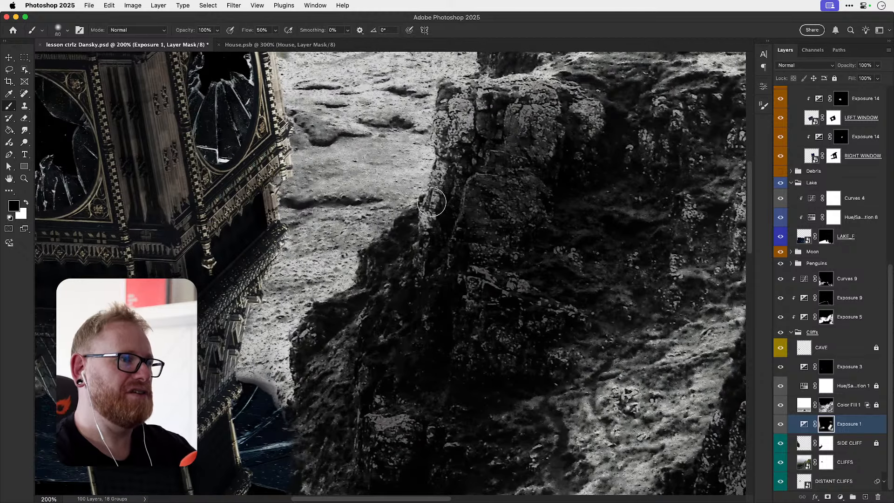
- Reduce the brush to 45 px and paint black on the Exposure 1 mask down the lower cliff edge beside the tower
key("bracketleft")
key("bracketleft")
key("bracketleft")
key("bracketleft")
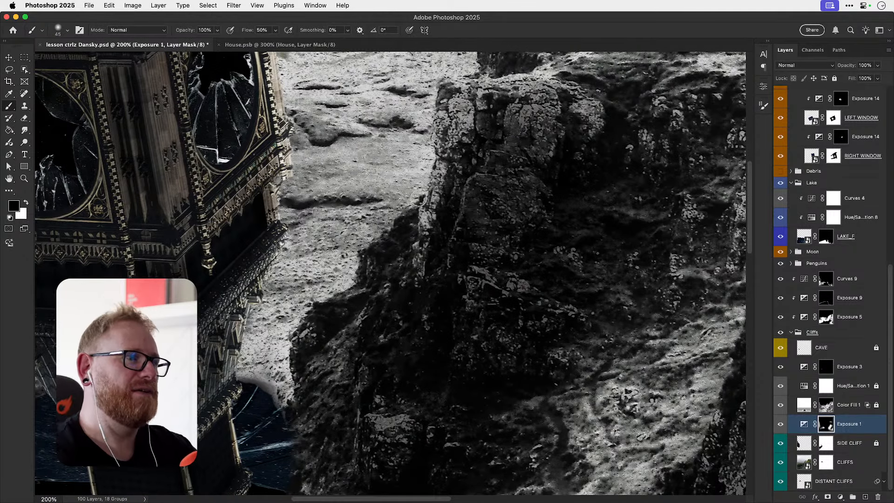
left_click_drag(406, 212, 362, 278)
mouse_move(312, 315)
left_mouse_down()
mouse_move(355, 281)
mouse_move(333, 341)
left_mouse_up()
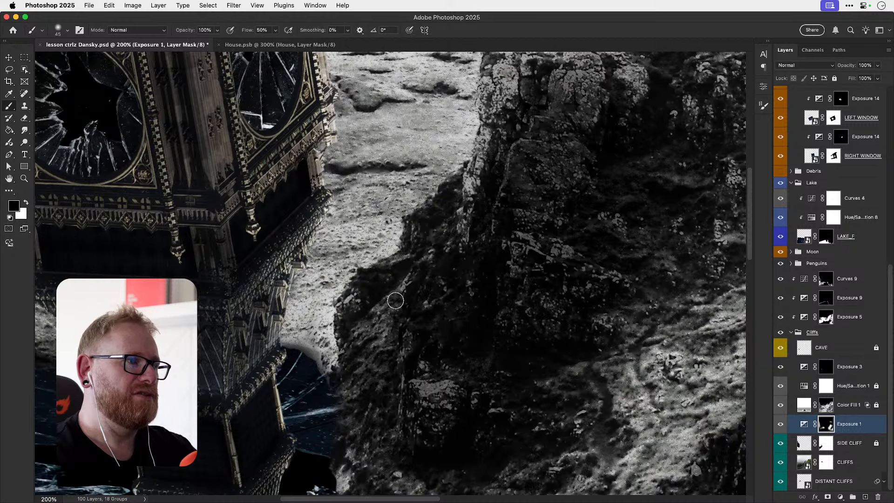
left_click_drag(405, 279, 360, 335)
left_click_drag(387, 306, 336, 346)
left_click_drag(432, 216, 321, 388)
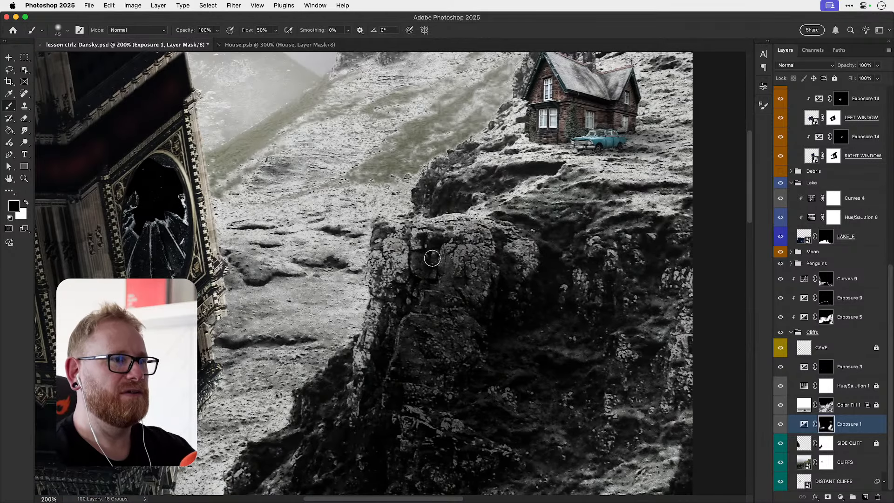
- Paint black on the Exposure 1 mask over the upper part of the right cliff with a 90 px brush at 30% flow
key("bracketright")
key("bracketright")
key("bracketright")
key("bracketright")
key("bracketright")
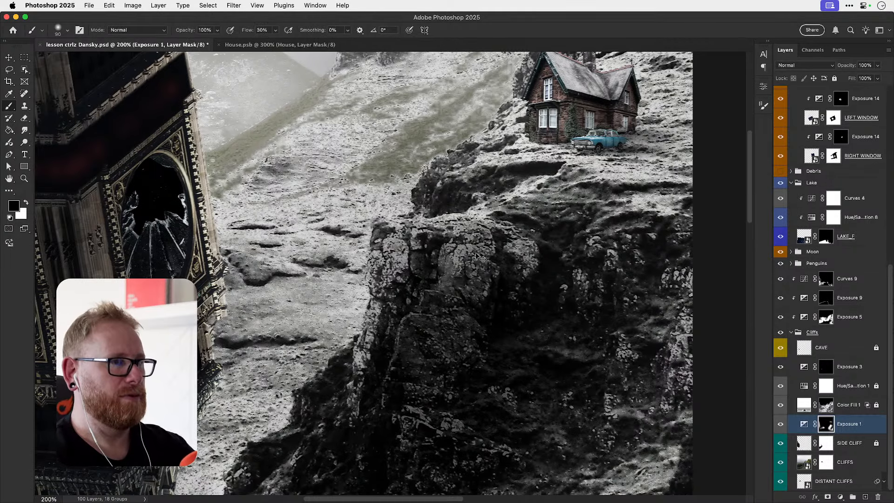
key("super+z")
key("shift+3")
left_click_drag(450, 256, 414, 314)
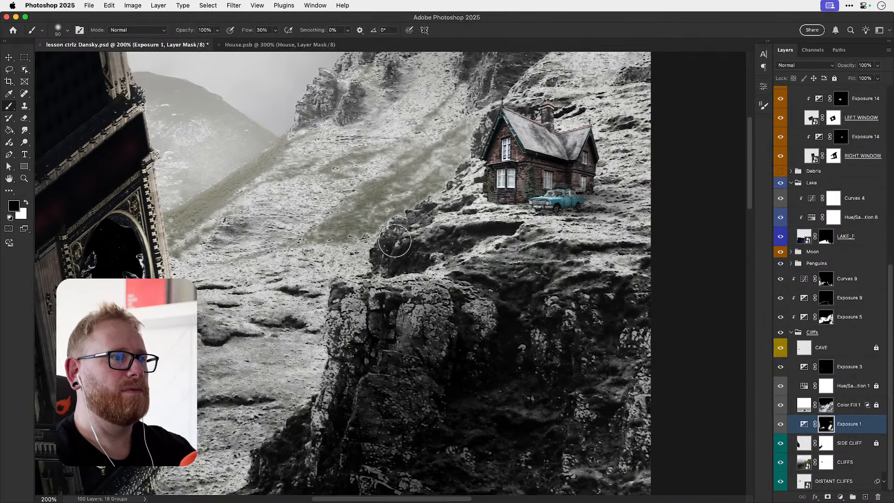
left_click_drag(526, 287, 520, 280)
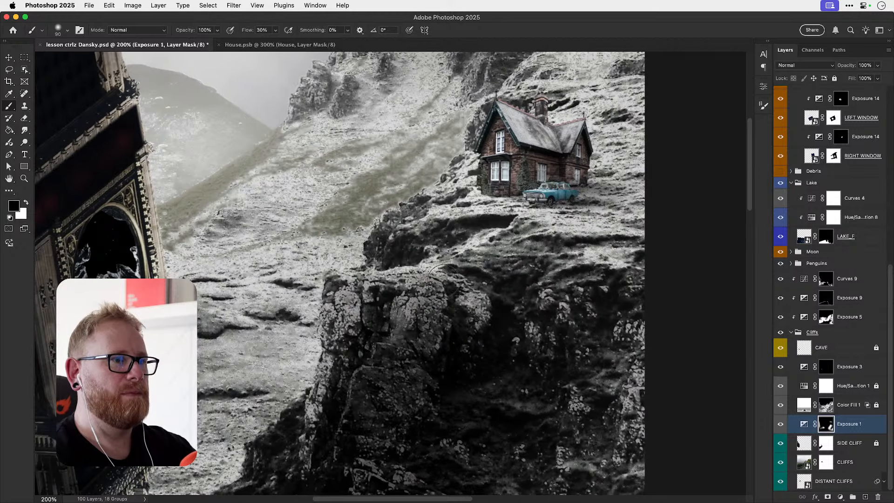
- Undo the last brush stroke and enlarge the brush to 500 px for softer painting on the Exposure 1 mask
mouse_move(363, 318)
left_mouse_down()
mouse_move(397, 234)
mouse_move(384, 365)
left_mouse_up()
key("super+z")
key("bracketright")
key("bracketright")
key("bracketright")
key("bracketright")
key("bracketright")
key("bracketright")
key("bracketright")
key("bracketright")
key("bracketright")
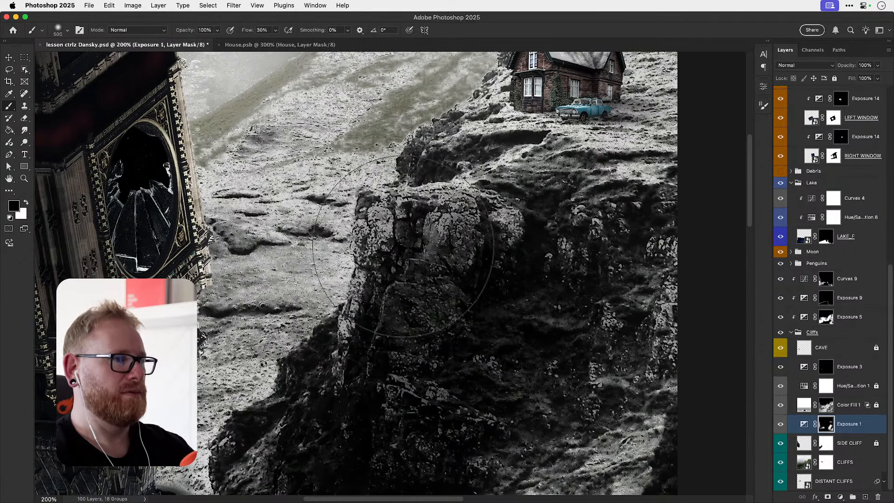
key("super+minus")
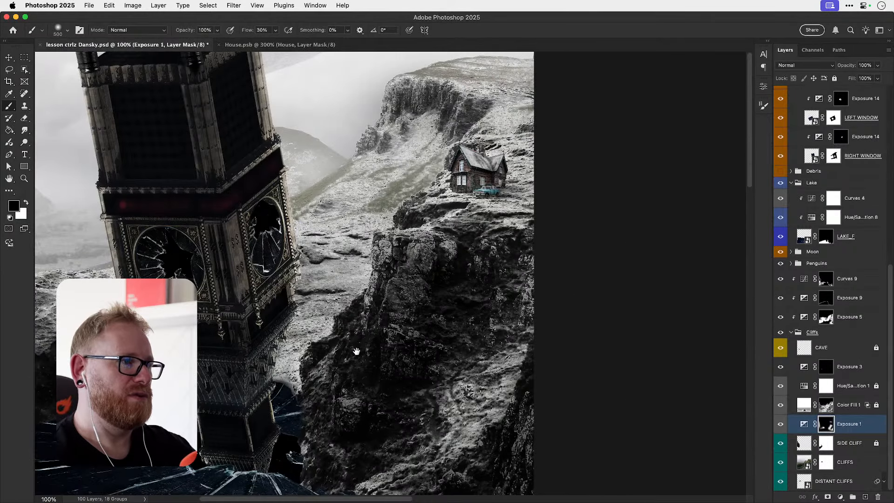
left_click_drag(355, 352, 400, 287)
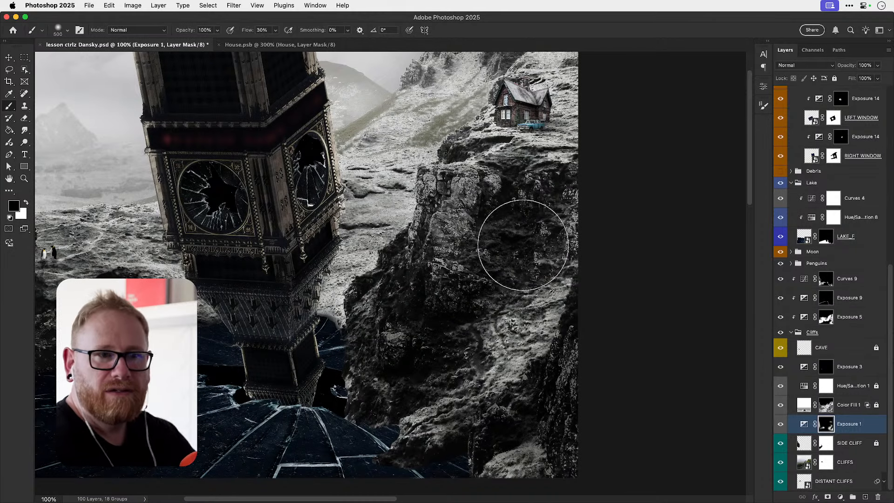
- Compare the cliffs with Exposure 5 and Exposure 9 toggled, and work on the Curves 9 mask with a white 300 px brush
left_click(780, 318)
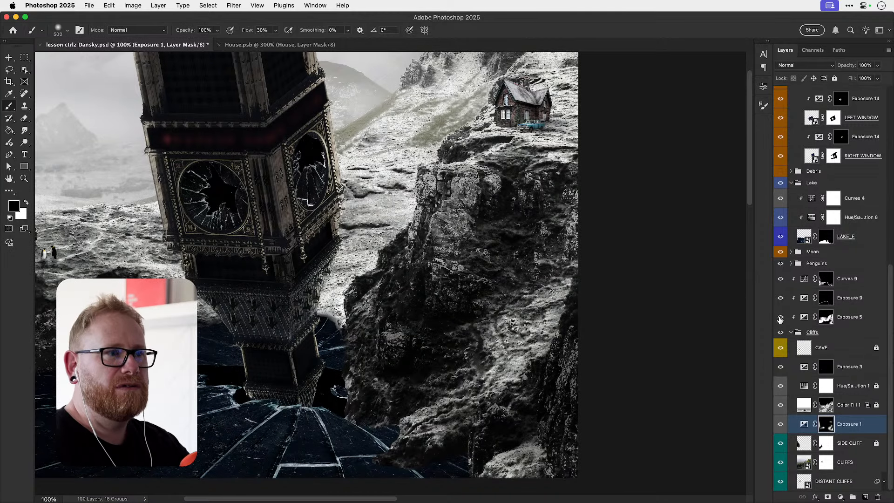
left_click(780, 298)
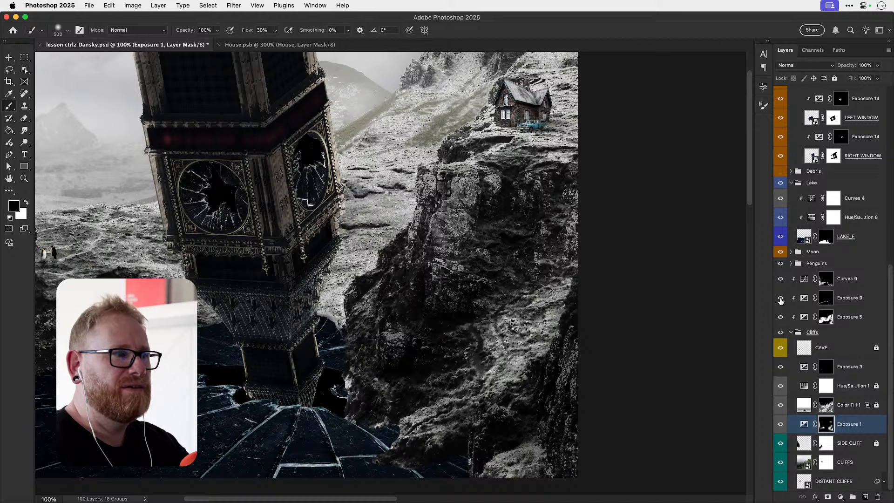
left_click(817, 299)
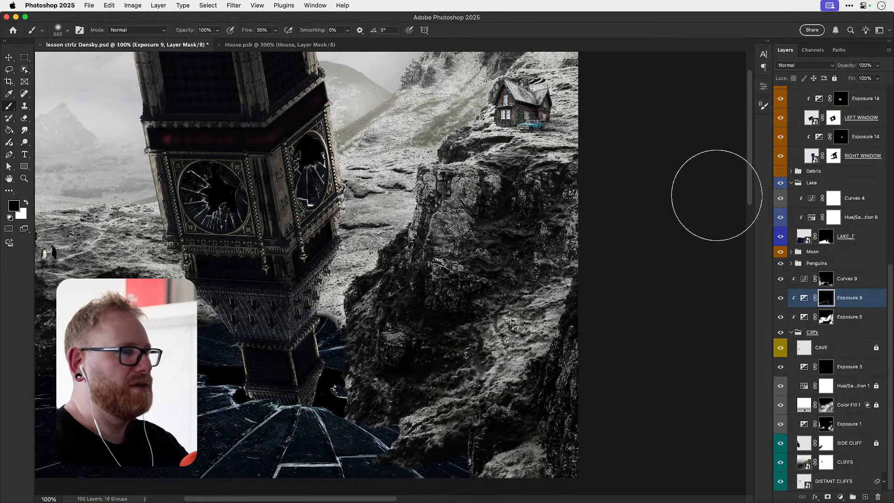
left_click(826, 280)
key("x")
key("bracketleft")
key("bracketleft")
key("bracketleft")
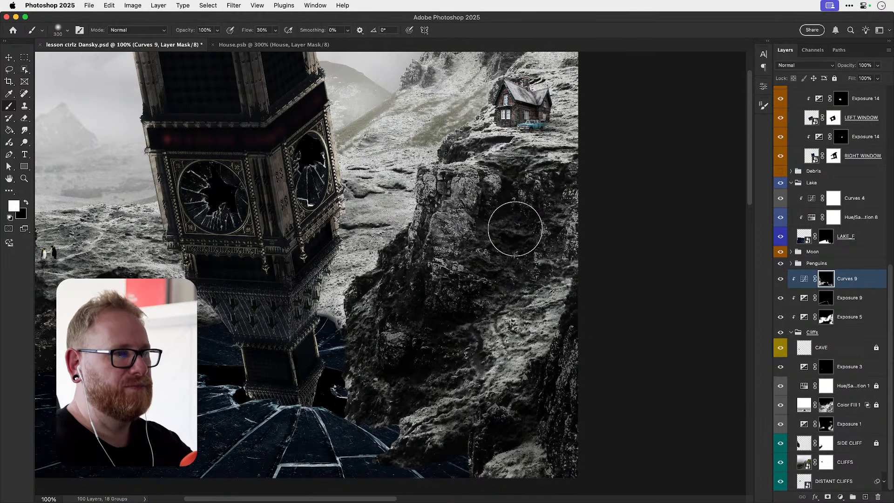
key("bracketright")
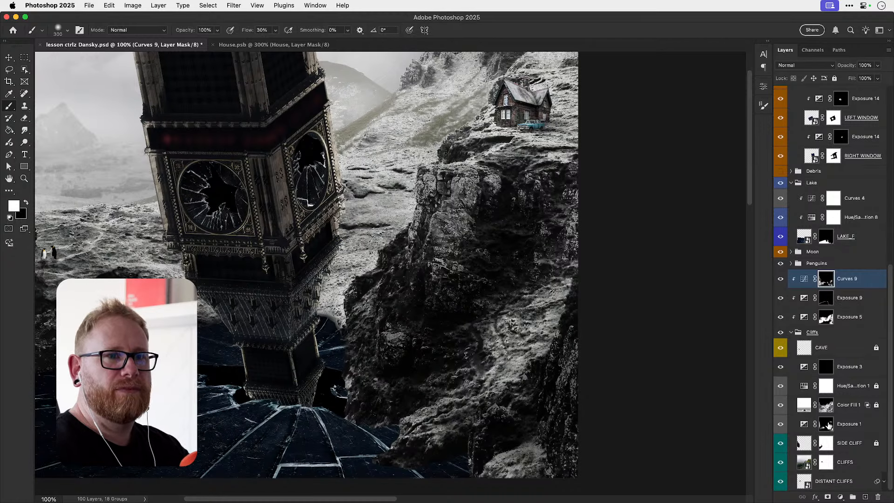
- Refine the right cliff with black on the Exposure 1 mask and white on the Curves 9 mask
left_click(827, 424)
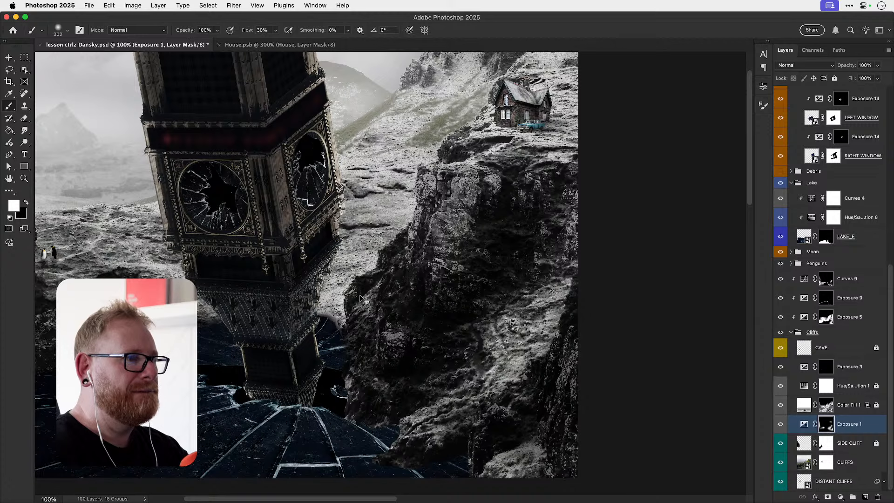
key("x")
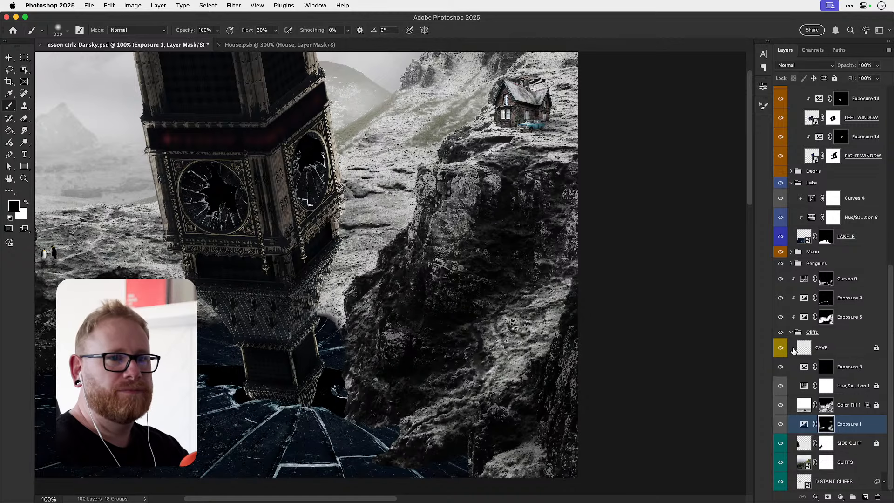
left_click(818, 281)
key("x")
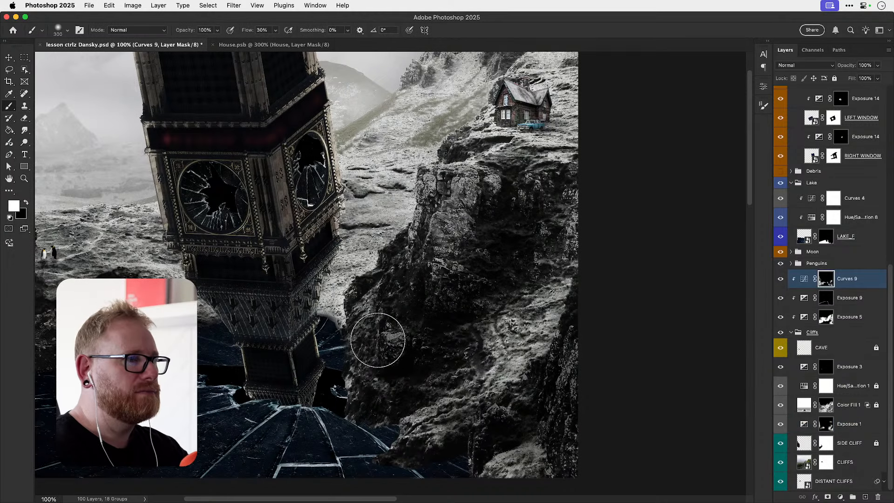
scroll(459, 392, "down", 5)
scroll(459, 392, "left", 3)
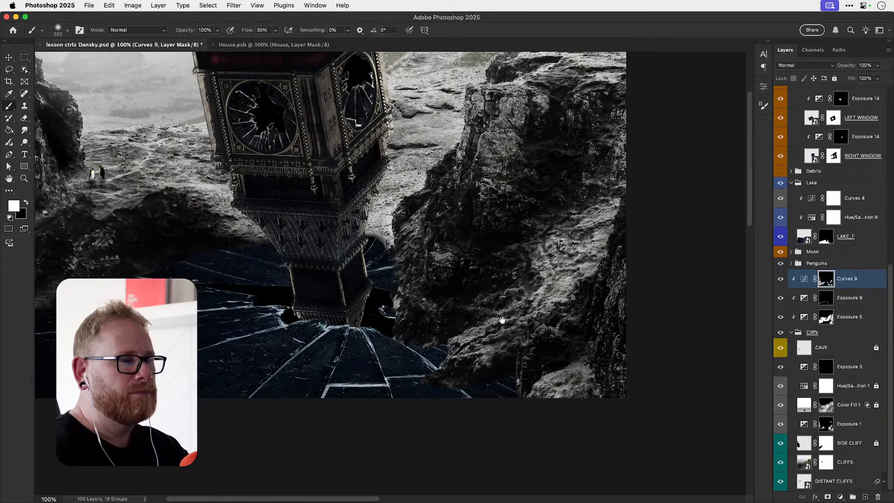
- Check the whole composition with the Debris group's visibility toggled, and save the document
key("v")
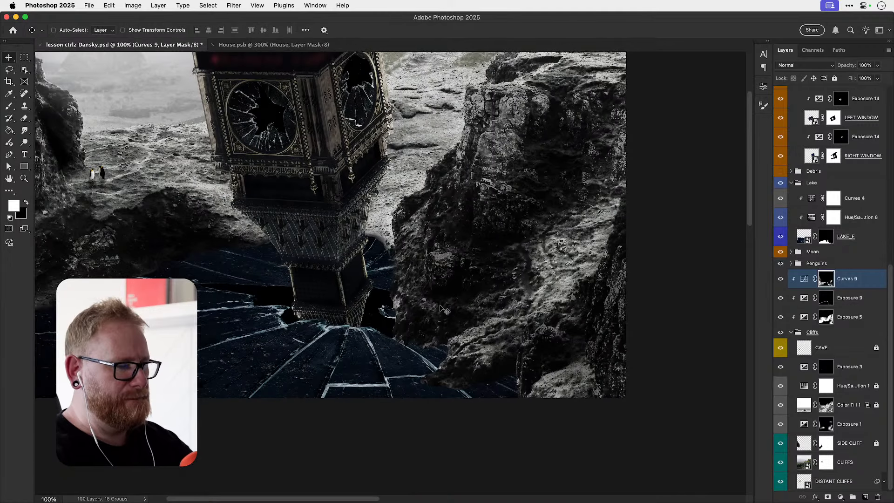
key("super+0")
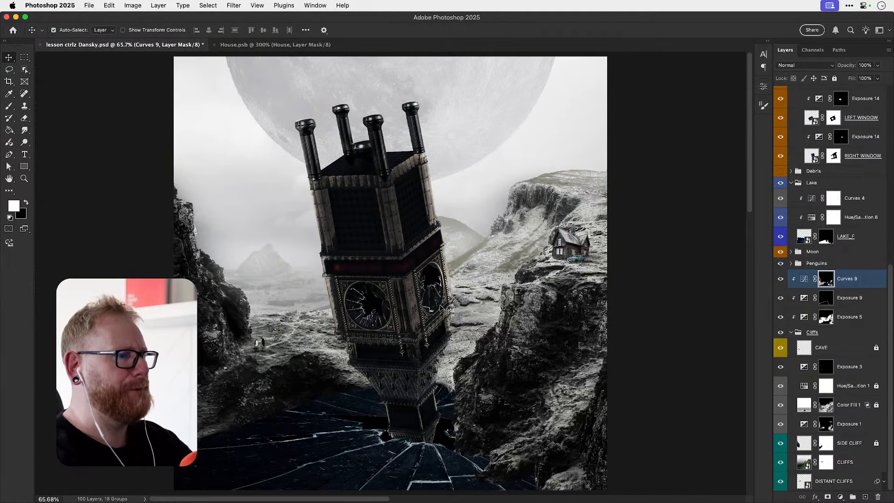
left_click(781, 172)
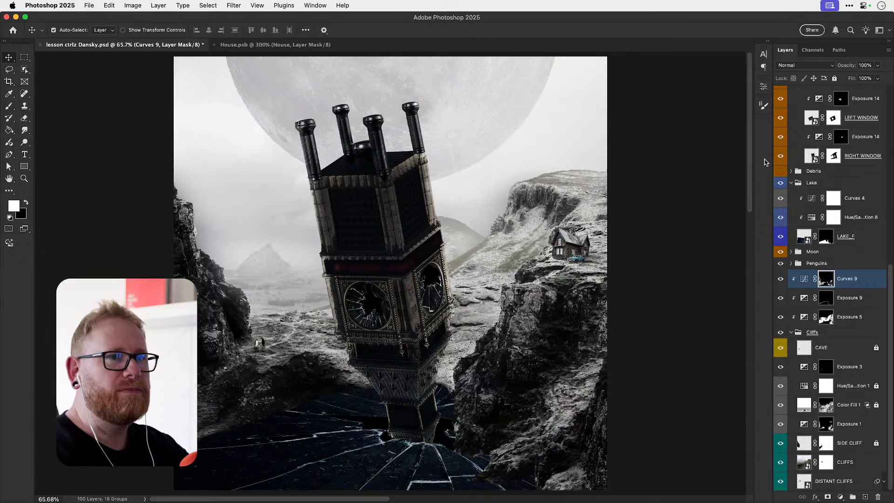
scroll(860, 215, "up", 1)
key("super+s")
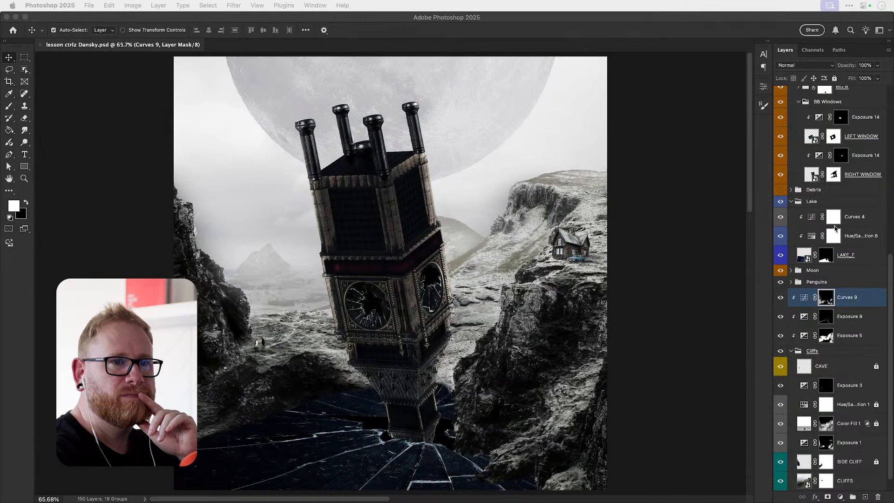
- Preview the Big Ben Text & Lights, Smoke and Splashes groups in turn, leaving them hidden
scroll(833, 273, "up", 4)
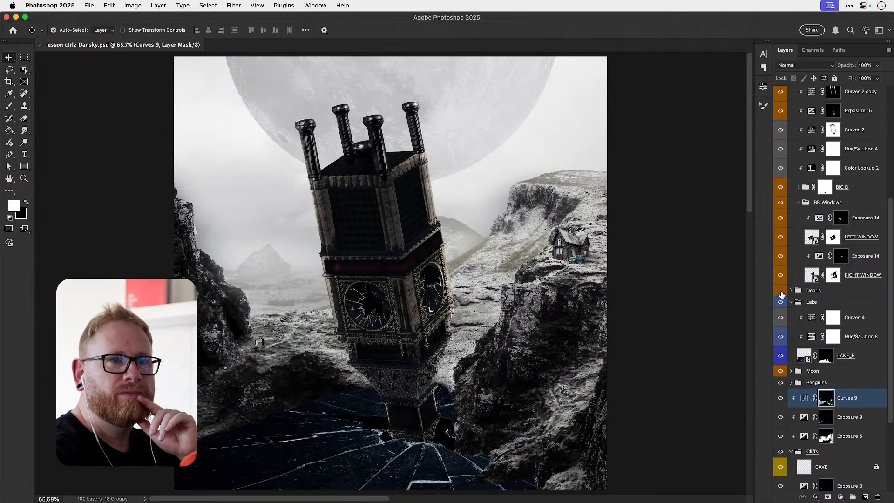
scroll(838, 176, "up", 8)
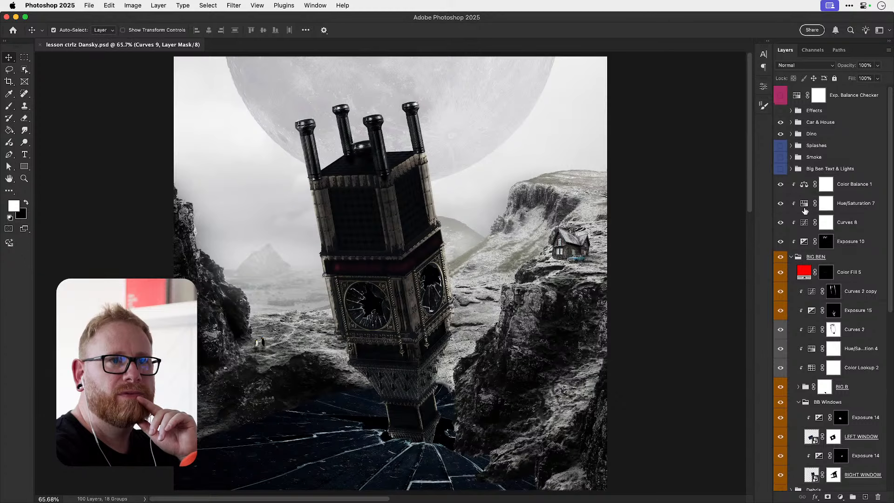
left_click(780, 171)
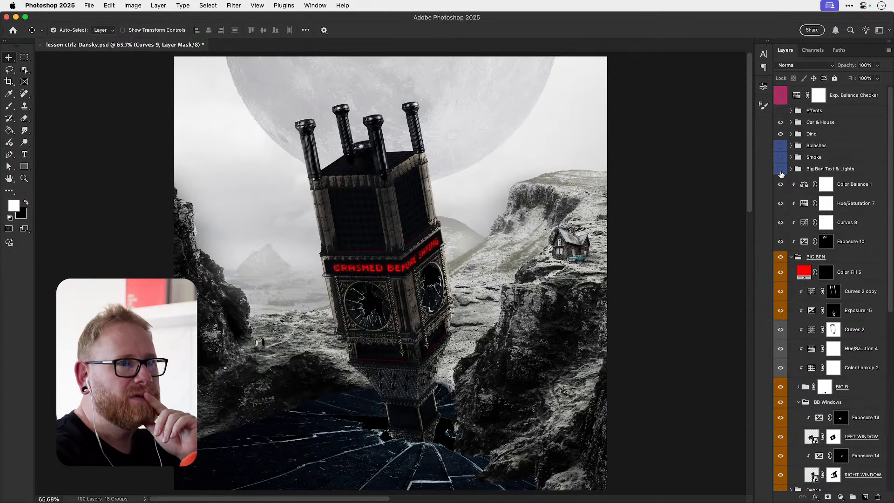
left_click(781, 166)
left_click(781, 161)
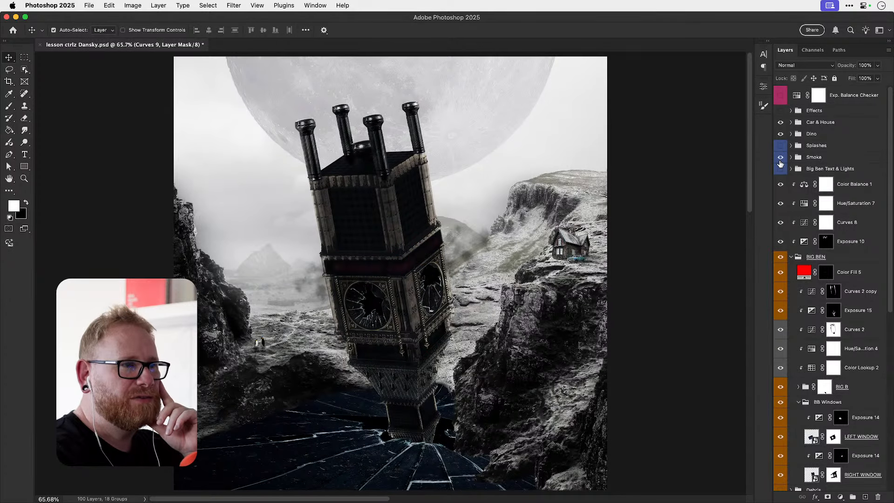
left_click(780, 148)
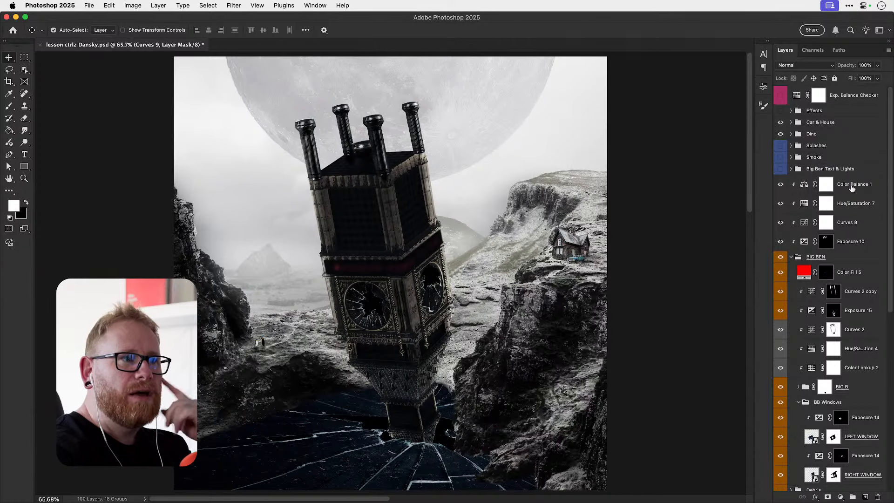
- Collapse the BB Windows group and add a new empty layer directly above the Lake group
left_click(800, 403)
left_click(850, 403)
left_click(852, 389)
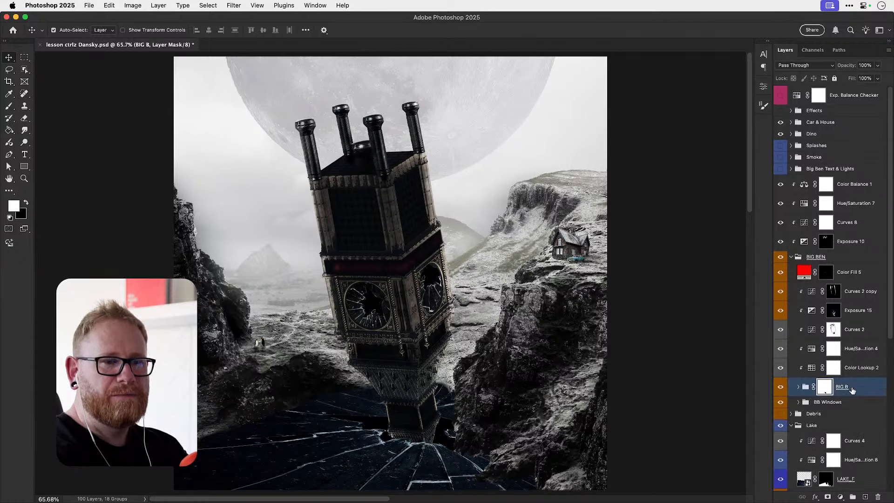
left_click(844, 405)
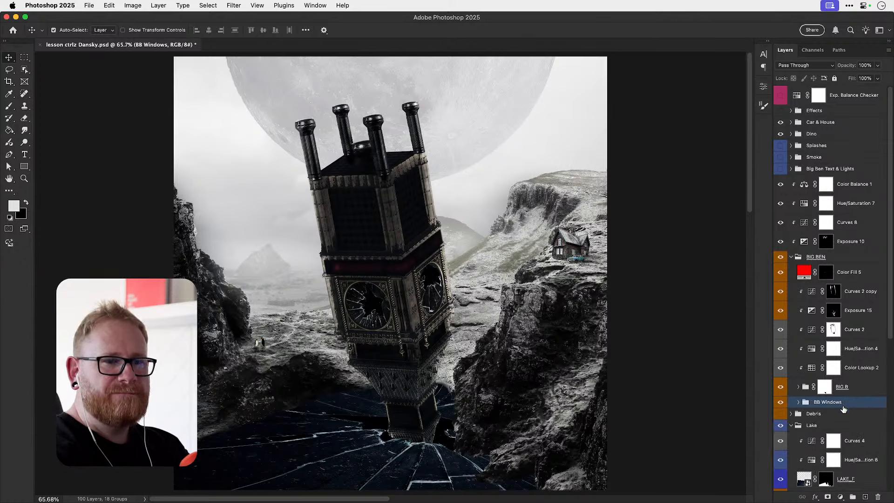
left_click(832, 427)
left_click(864, 497)
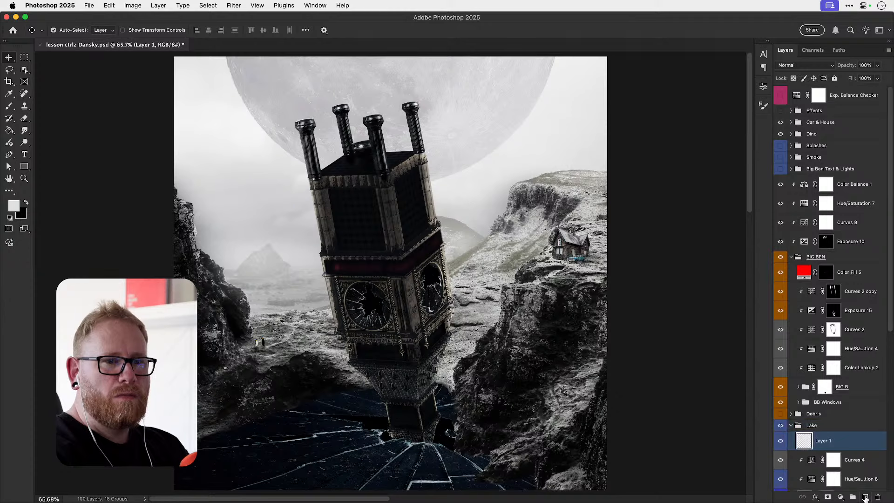
key("super+bracketright")
- Search the brush presets for "smoke" and choose Smoke Brush 9 for the Brush tool
key("b")
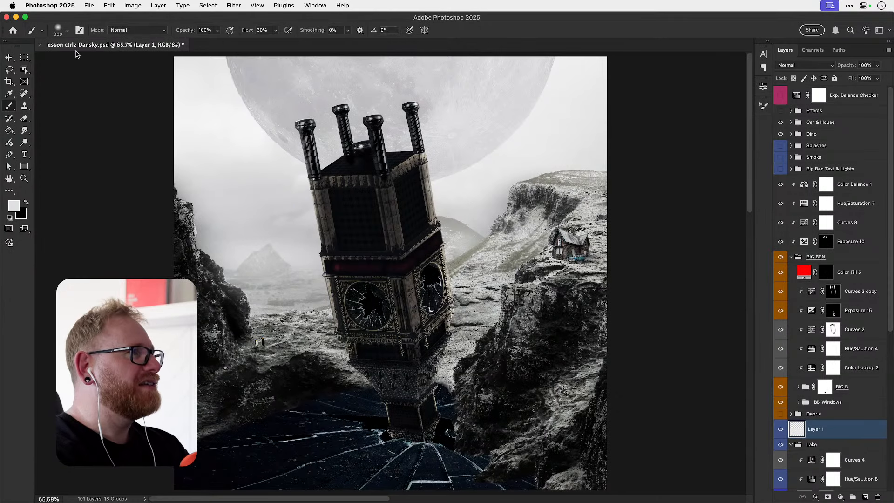
left_click(67, 31)
type("smoke")
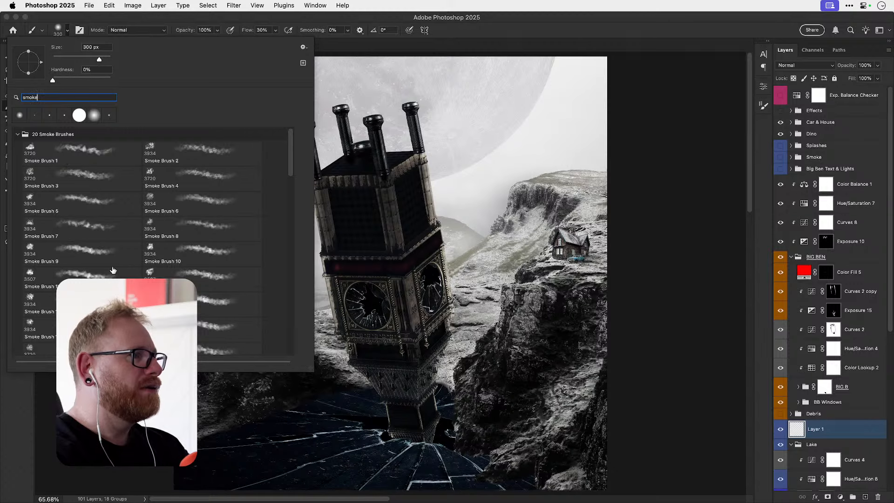
scroll(112, 270, "down", 10)
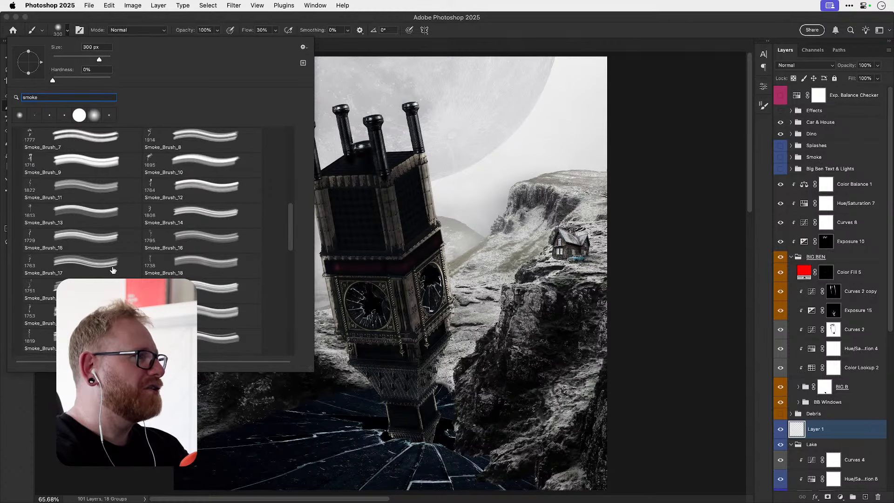
scroll(111, 229, "down", 5)
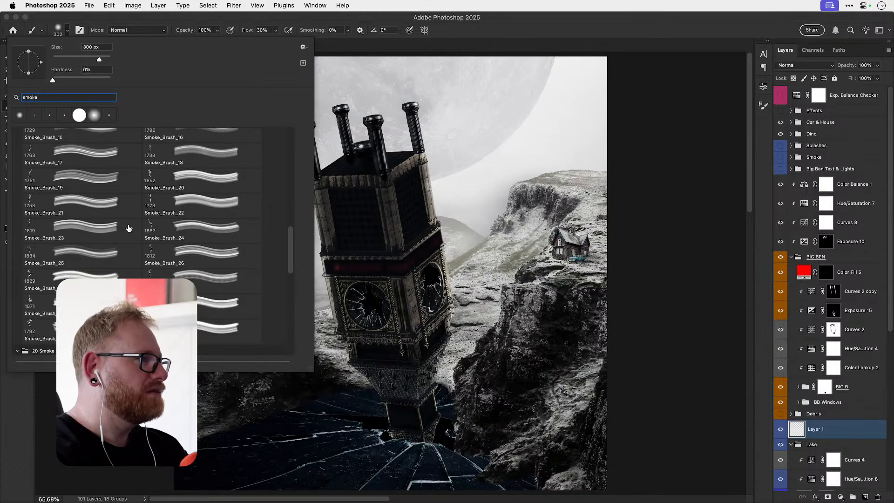
scroll(128, 228, "down", 8)
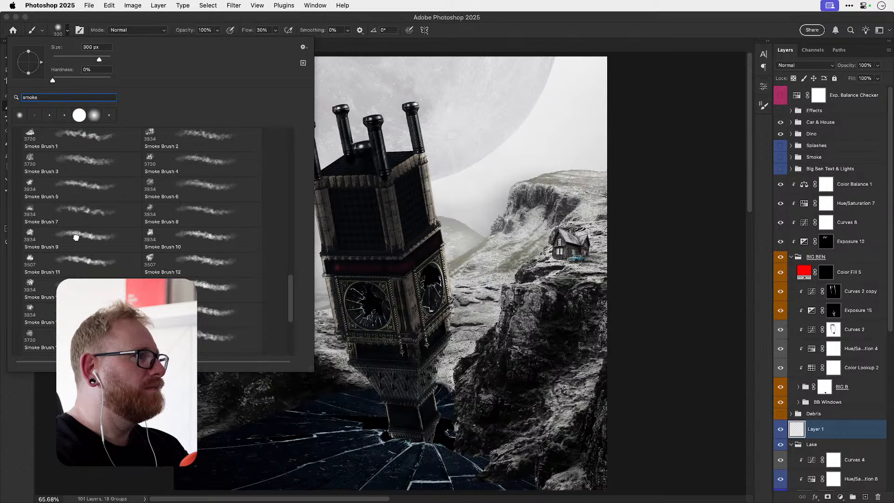
left_click(76, 238)
- Test a dab of smoke over the background, undo it and reduce the smoke brush to 500 px
left_click(465, 216)
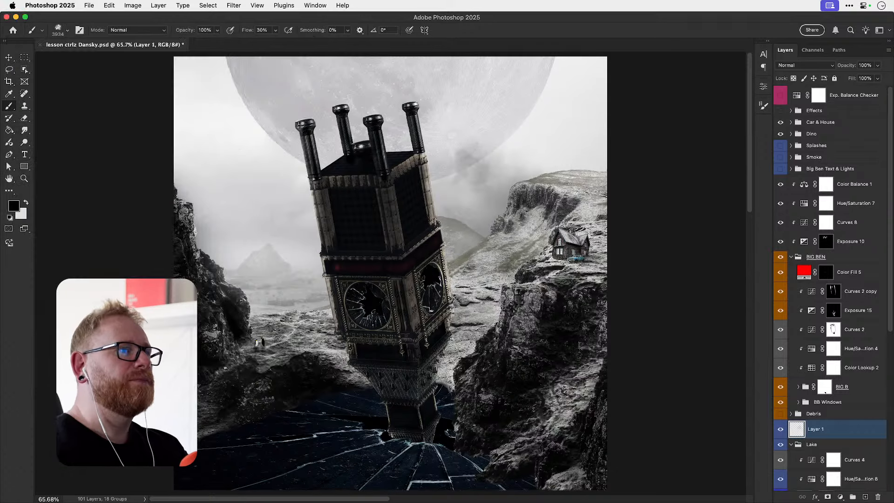
key("super+z")
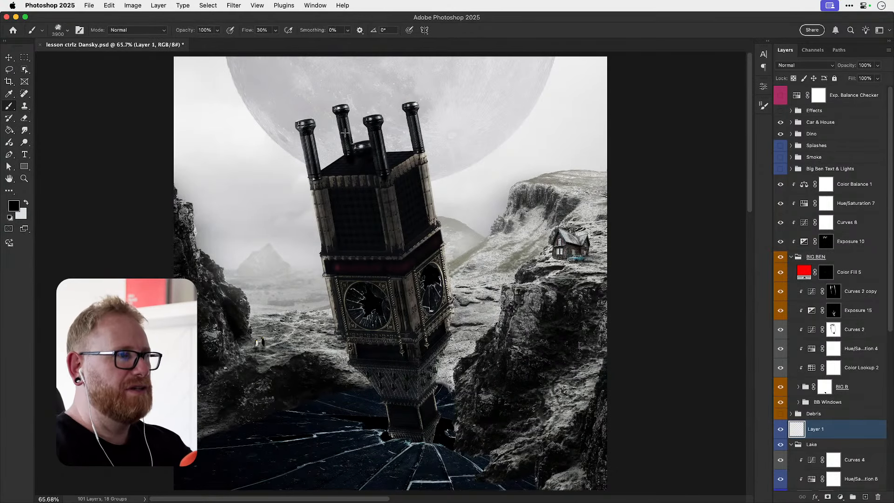
key("bracketleft")
key("bracketleft")
key("bracketleft")
key("bracketleft")
key("bracketleft")
key("bracketleft")
key("bracketleft")
key("bracketleft")
key("bracketleft")
key("bracketleft")
key("bracketleft")
key("bracketleft")
key("bracketleft")
key("bracketleft")
key("bracketleft")
key("bracketleft")
key("bracketleft")
key("bracketleft")
key("bracketleft")
key("bracketleft")
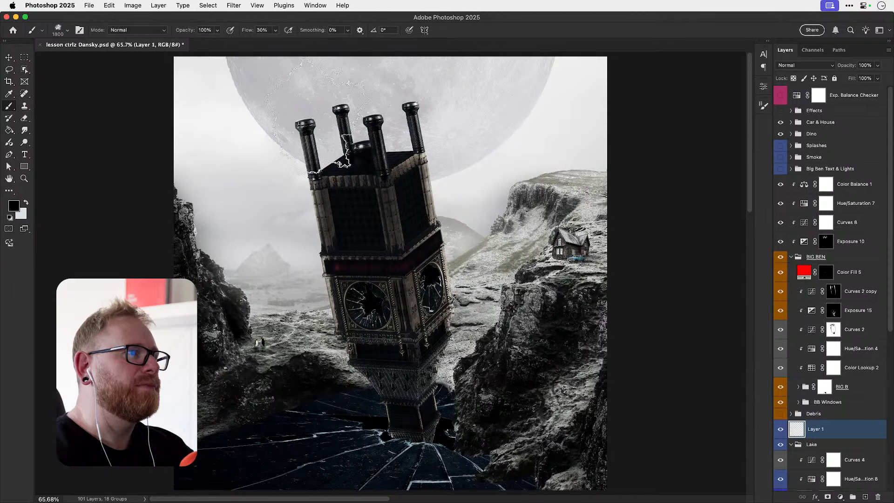
key("bracketleft")
key("bracketleft")
key("bracketleft")
key("bracketleft")
key("bracketleft")
key("bracketleft")
key("bracketleft")
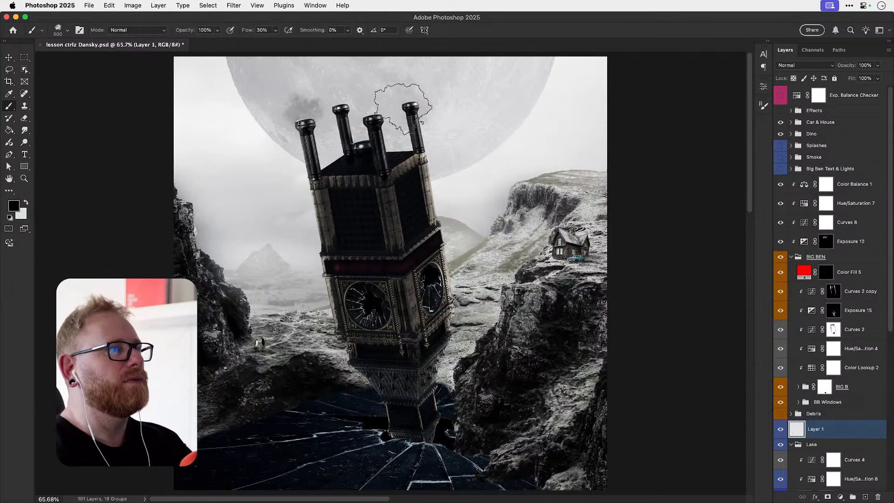
- Paint smoke puffs above the leftmost and rear chimneys on Layer 1 with a 200 px smoke brush
left_click_drag(353, 178, 335, 299)
left_click_drag(324, 229, 358, 228)
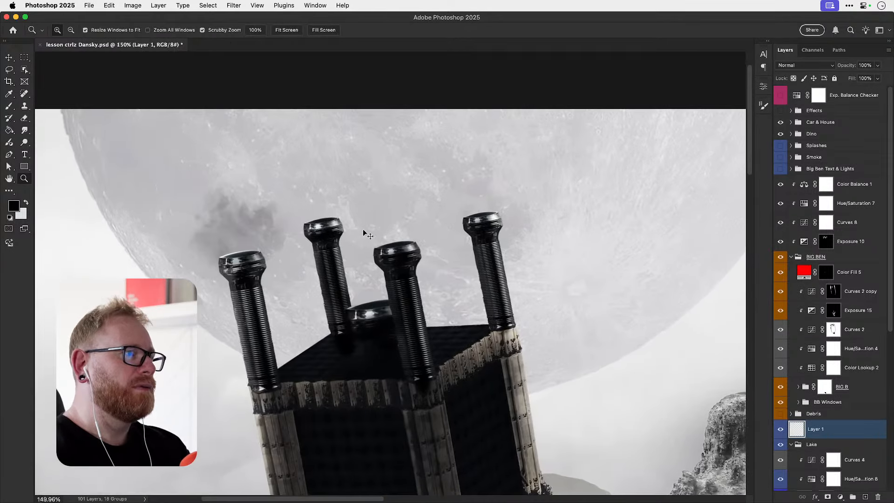
left_click(232, 204)
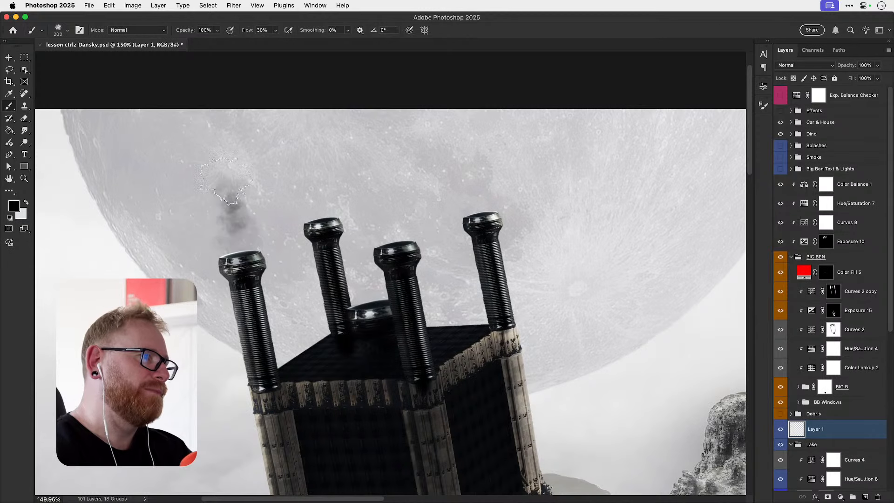
left_click(309, 190)
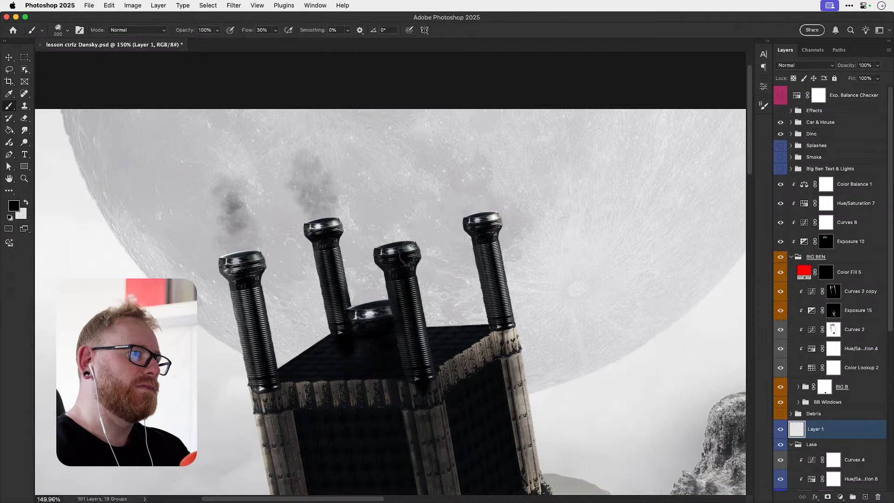
- Paint a plume of smoke rising from the front middle chimney, undoing and repeating the stroke until it tapers naturally
left_click_drag(401, 279, 355, 105)
left_click_drag(396, 242, 372, 126)
key("super+z")
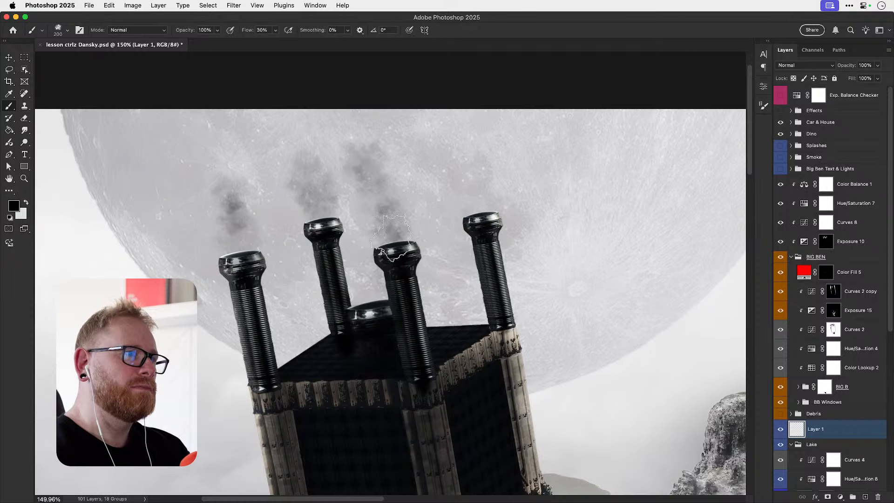
left_click_drag(396, 259, 358, 103)
key("super+z")
left_click_drag(397, 264, 368, 48)
key("super+z")
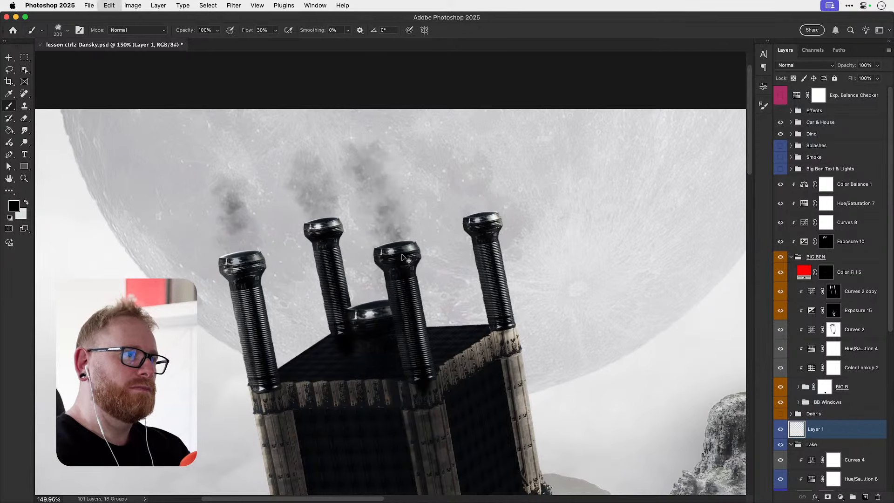
left_click_drag(401, 269, 371, 61)
key("super+z")
left_click_drag(399, 264, 348, 88)
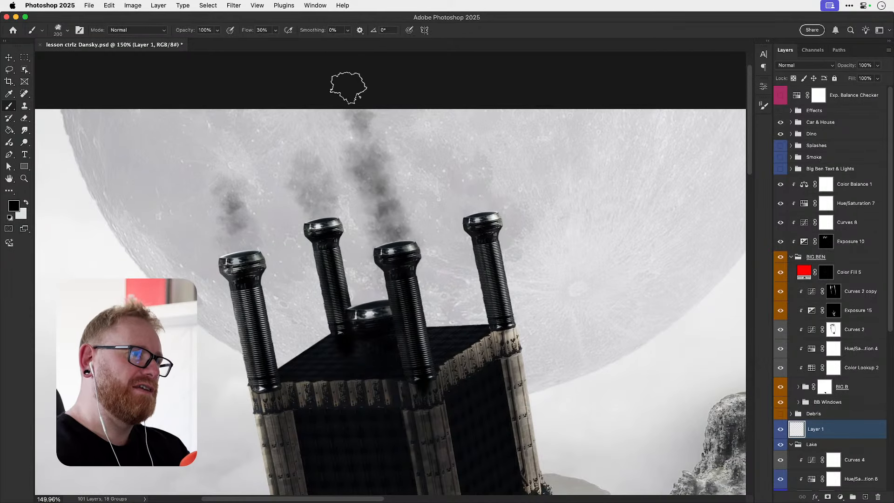
key("super+z")
left_click_drag(397, 267, 361, 83)
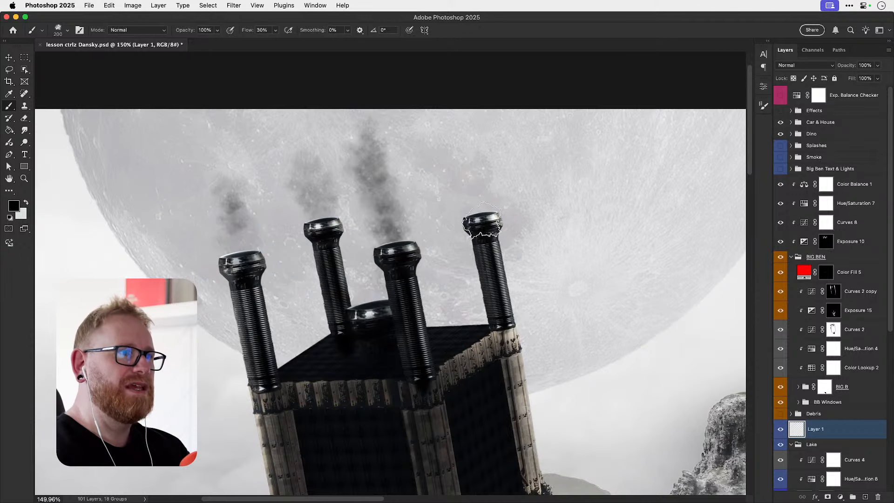
- Paint a short, narrow smoke plume above the rightmost chimney with a 90 px brush, undoing the unsuitable attempts
left_click_drag(482, 221, 461, 140)
key("super+z")
key("bracketleft")
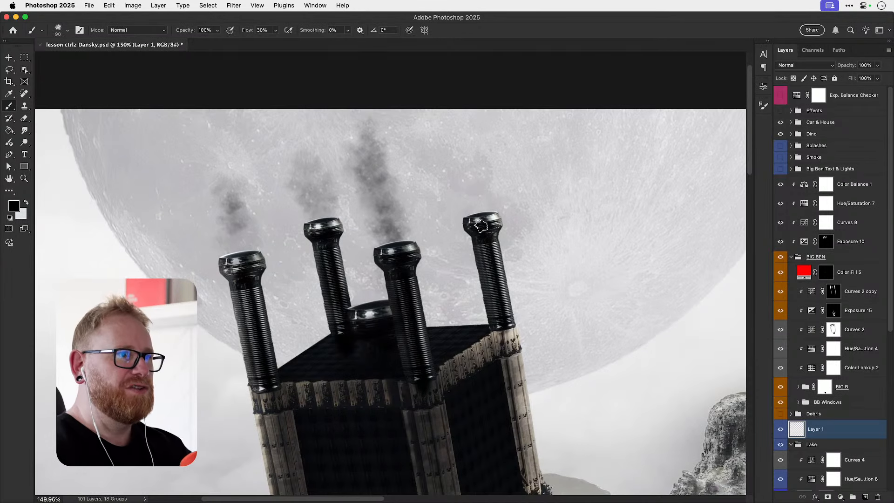
left_click_drag(481, 227, 445, 79)
key("super+z")
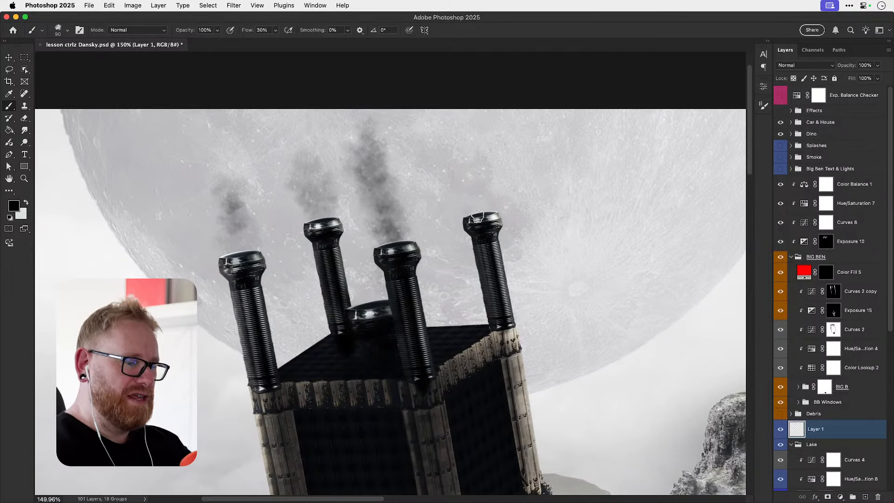
left_click_drag(475, 219, 440, 109)
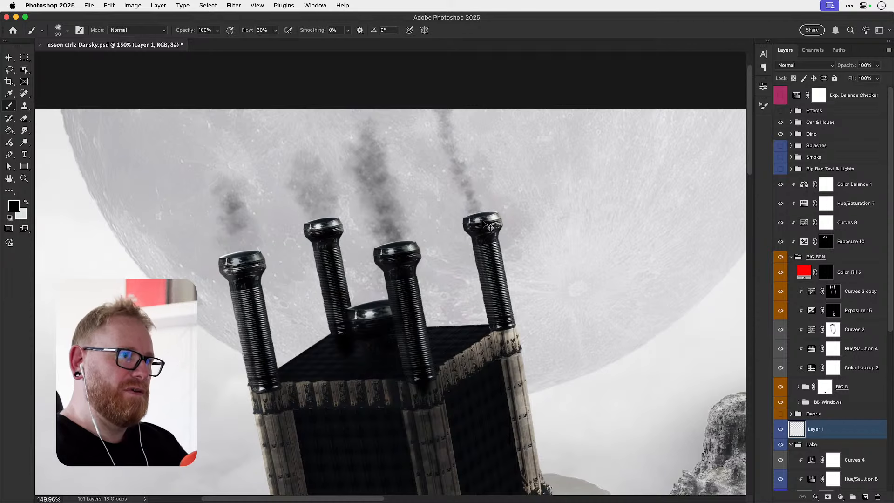
key("super+z")
mouse_move(464, 142)
left_mouse_down()
mouse_move(472, 210)
mouse_move(475, 196)
left_mouse_up()
- Enlarge the brush to 200 px, fill in smoke at the leftmost chimney's opening and undo the excess above it
key("]")
key("]")
key("]")
key("]")
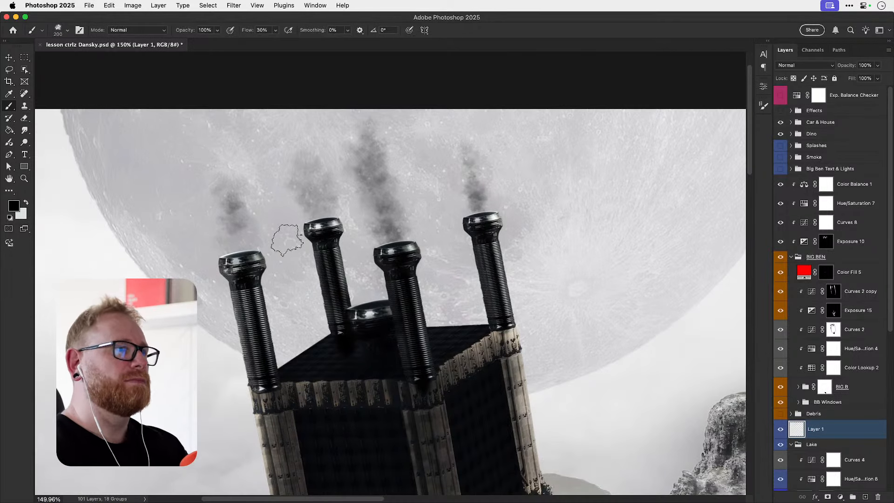
left_click_drag(238, 262, 211, 94)
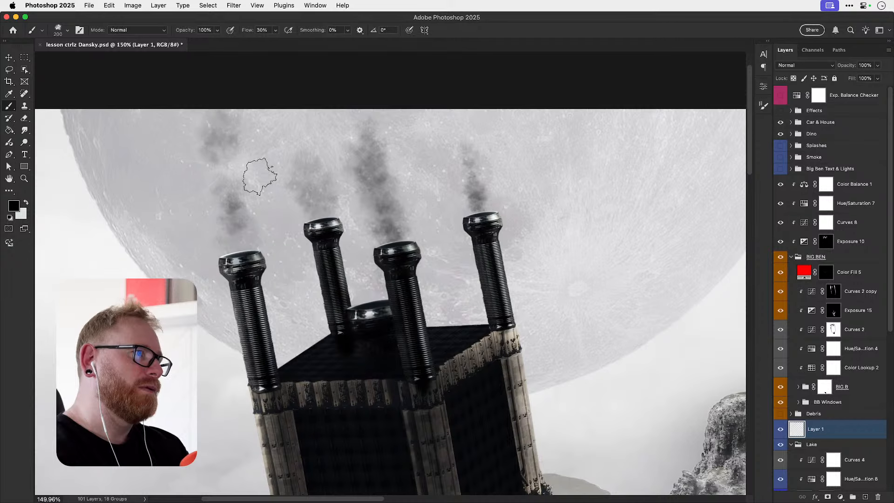
key("super+z")
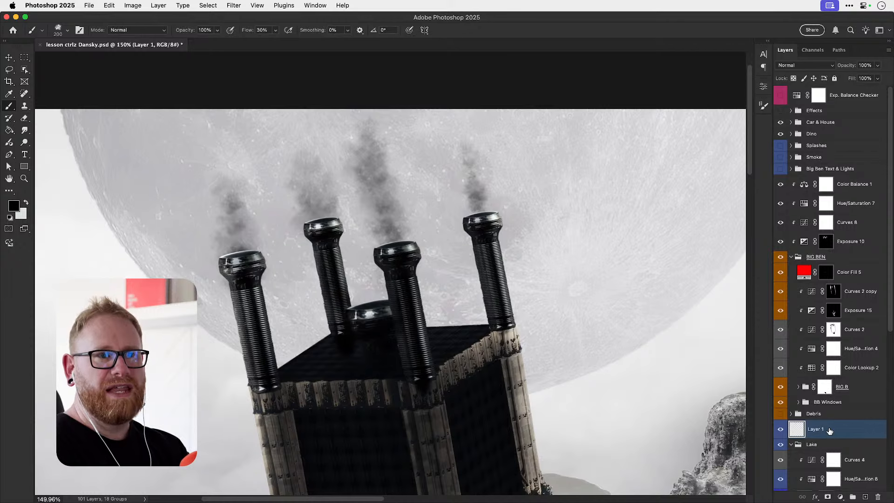
- Move Layer 1 directly above Color Balance 1 and paint smoke over the rims of the front and rear chimneys
left_click_drag(829, 431, 840, 179)
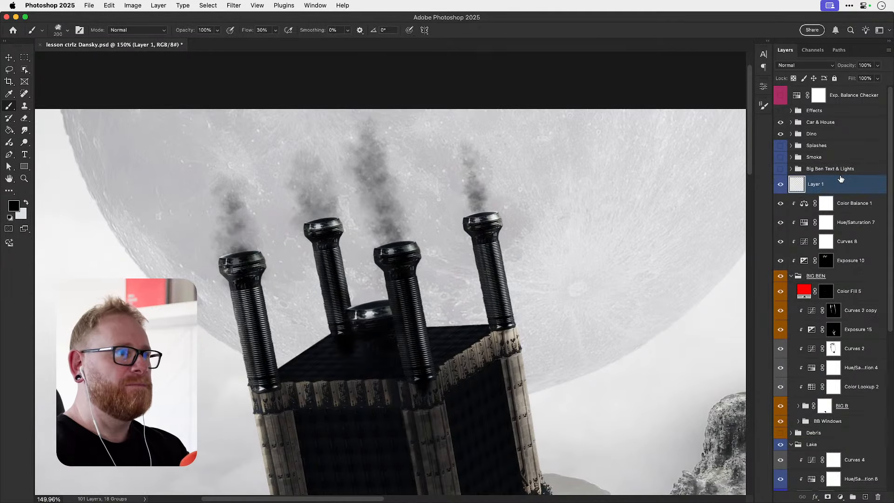
left_click_drag(394, 236, 424, 238)
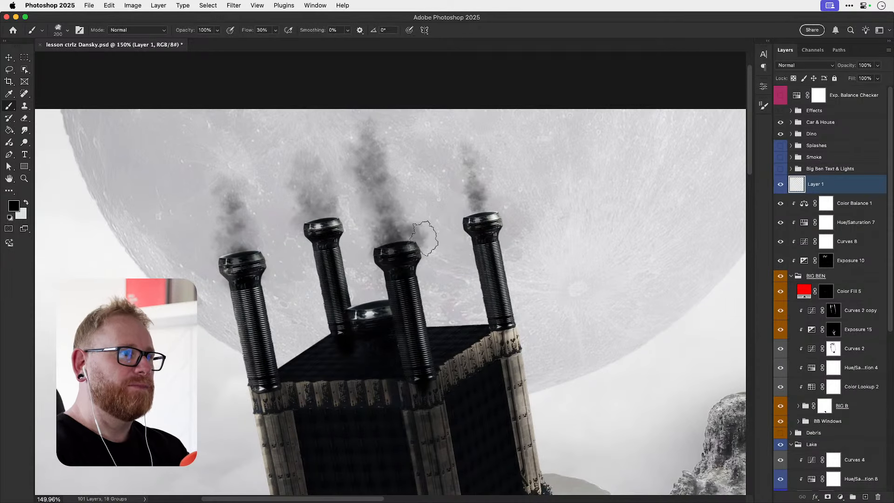
left_click_drag(317, 227, 324, 221)
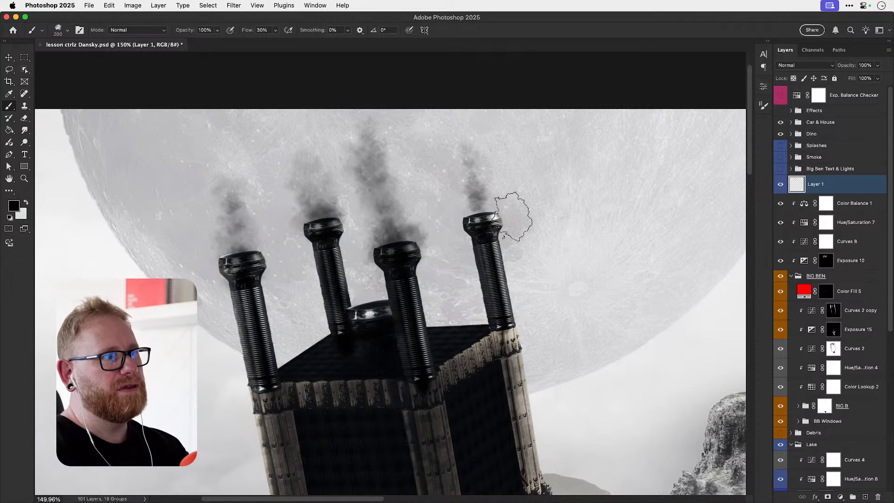
- Paint smoke over the rightmost chimney's rim with a 70 px brush and undo the extra stroke along its plume
key("bracketleft")
key("bracketleft")
key("bracketleft")
key("bracketleft")
key("bracketleft")
key("bracketleft")
key("bracketleft")
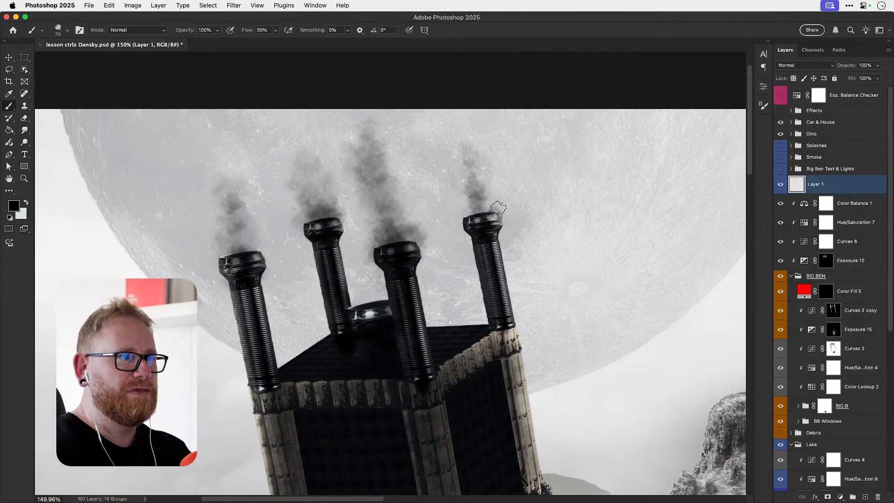
left_click_drag(473, 214, 465, 150)
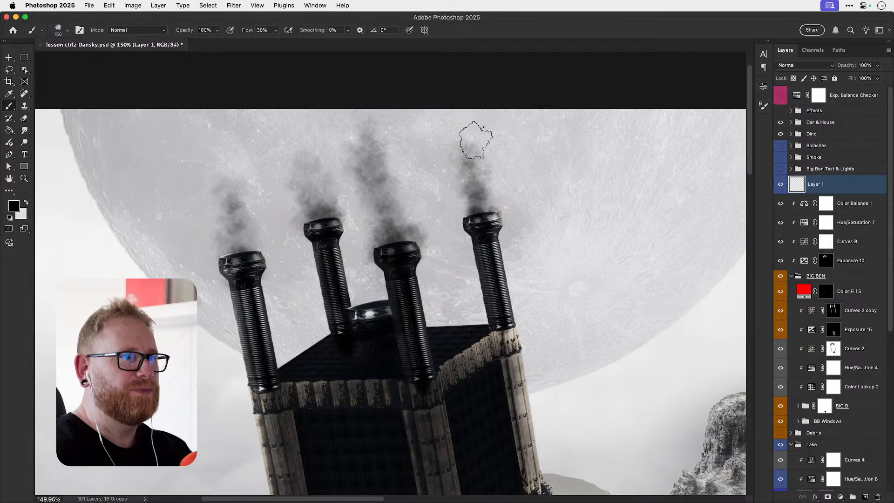
key("bracketright")
key("bracketright")
key("super+z")
- Set the smoke brush to 70 px, try a wisp above the leftmost chimney's plume and undo it
key("bracketleft")
key("bracketleft")
key("bracketleft")
key("bracketleft")
key("bracketleft")
key("bracketleft")
key("bracketleft")
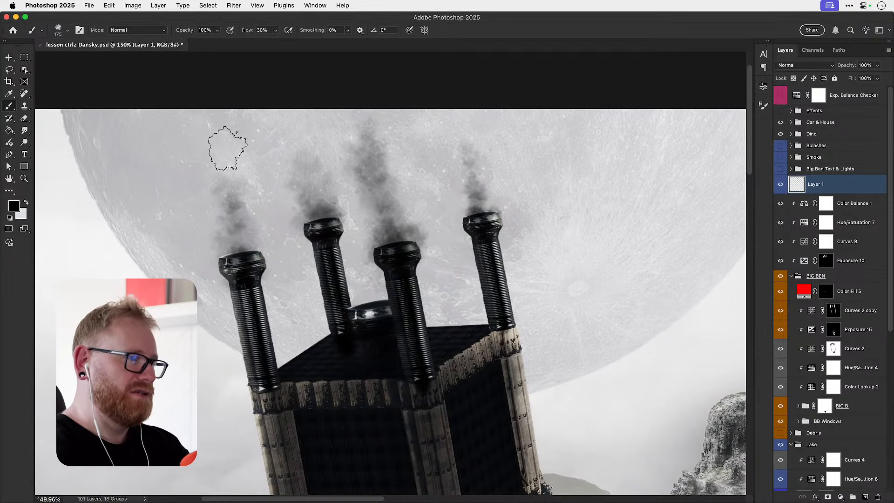
left_click_drag(215, 154, 211, 117)
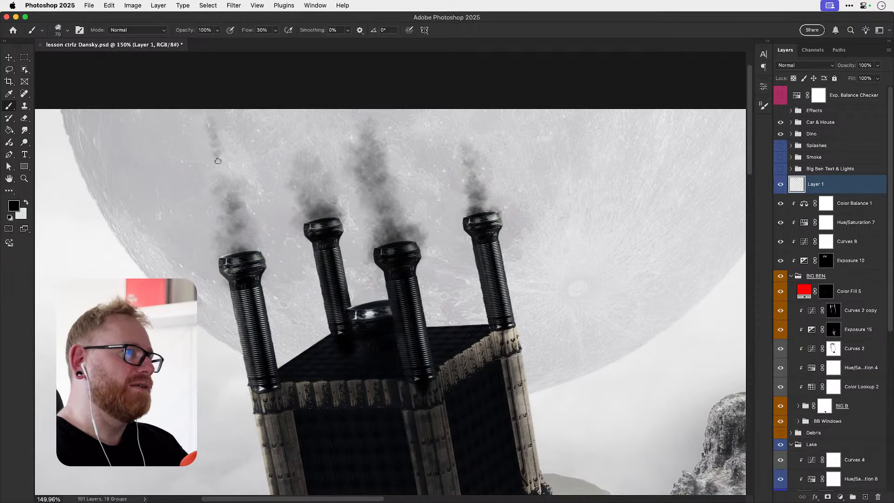
key("super+z")
- Set the brush flow to 10% and add faint smoke wisps to the chimney plumes, undoing the last stroke at the leftmost rim
key("shift+1")
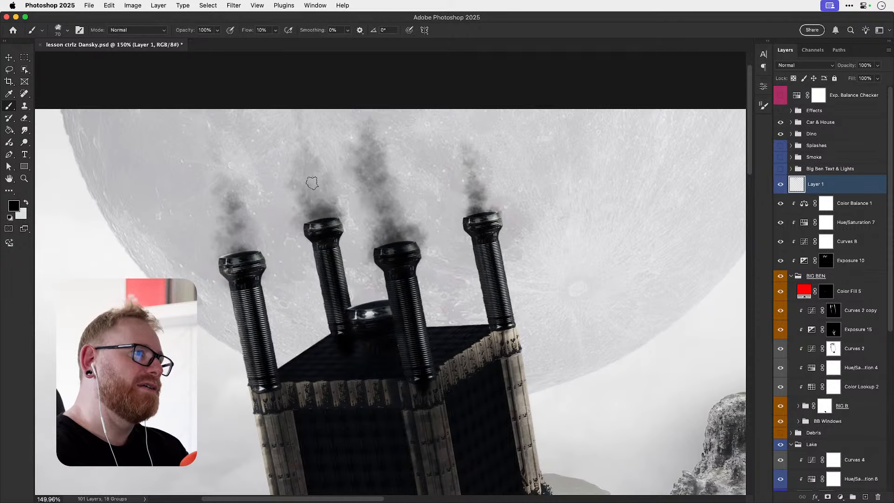
left_click_drag(317, 211, 323, 197)
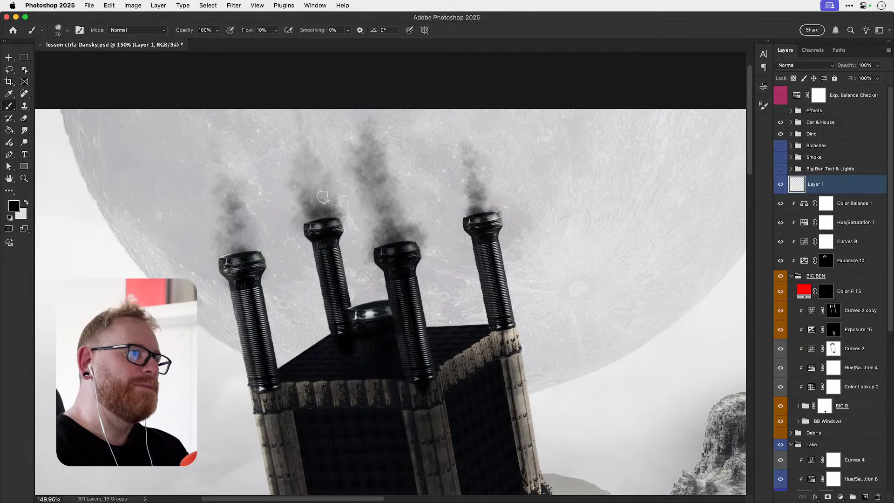
left_click_drag(362, 148, 356, 112)
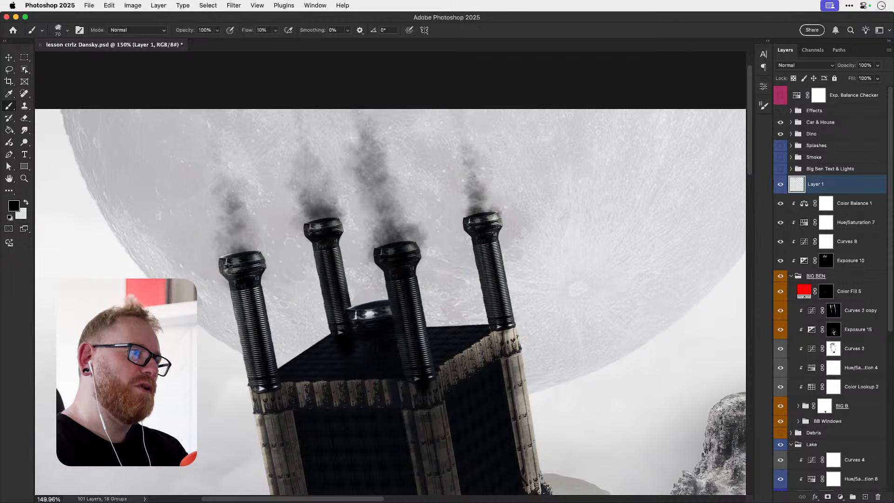
mouse_move(223, 254)
left_mouse_down()
mouse_move(252, 251)
mouse_move(246, 235)
left_mouse_up()
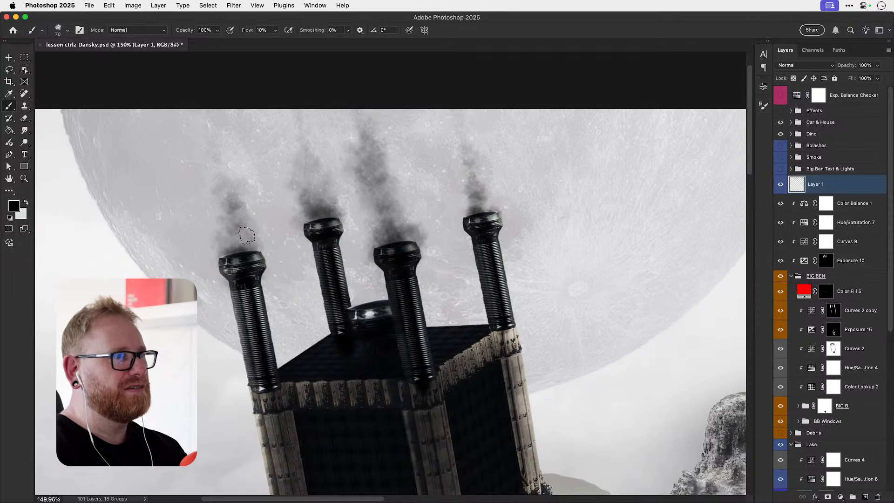
key("super+z")
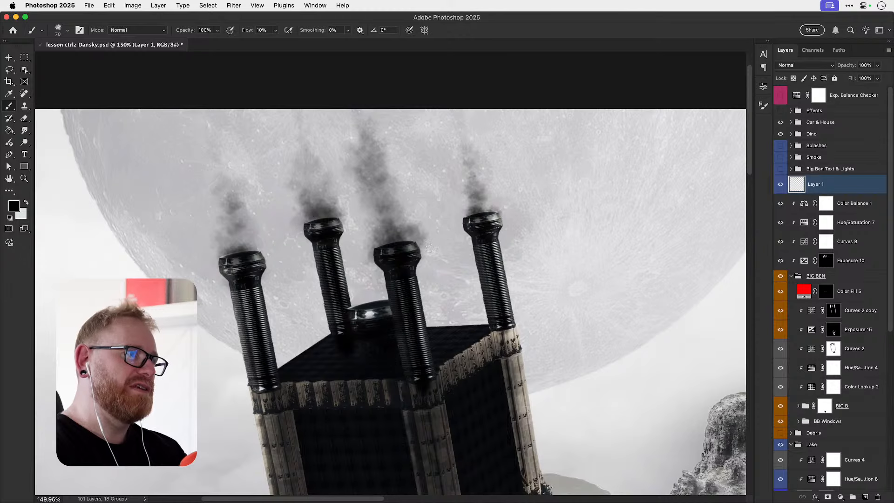
- Compare the chimneys with Layer 1 hidden and shown, and preview the smoke at lower opacity before restoring 100%
left_click(780, 185)
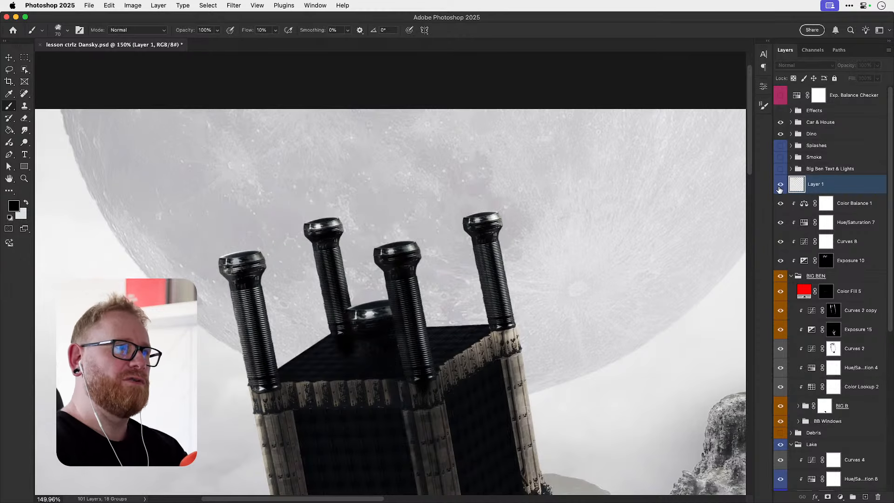
left_click(780, 185)
key("v")
key("super+1")
mouse_move(416, 232)
left_mouse_down()
mouse_move(419, 143)
mouse_move(408, 241)
left_mouse_up()
left_click(368, 241, "super")
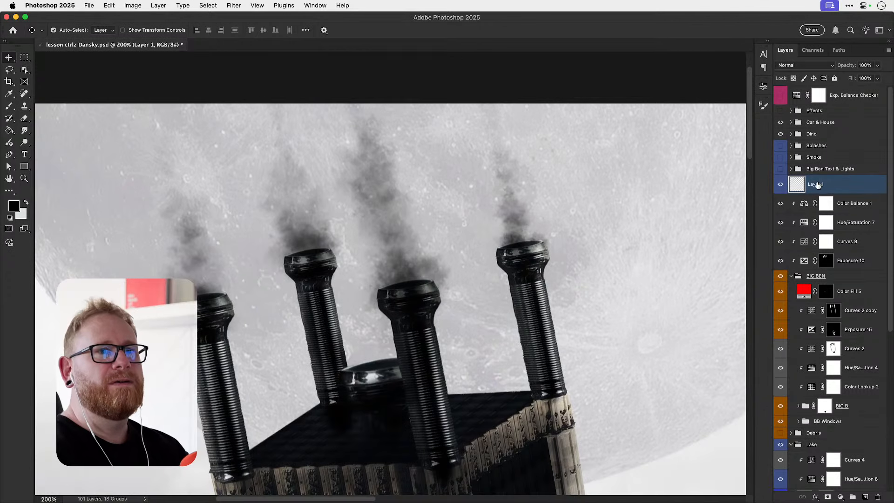
left_click(878, 66)
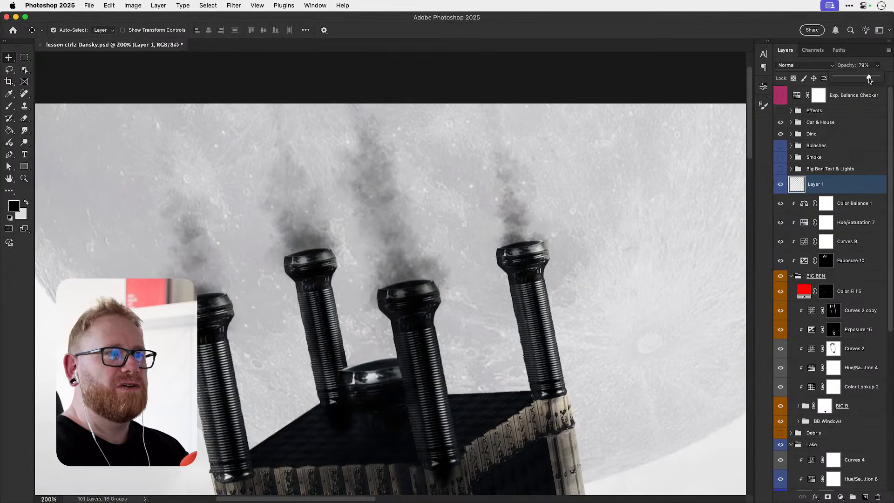
left_click_drag(866, 78, 860, 78)
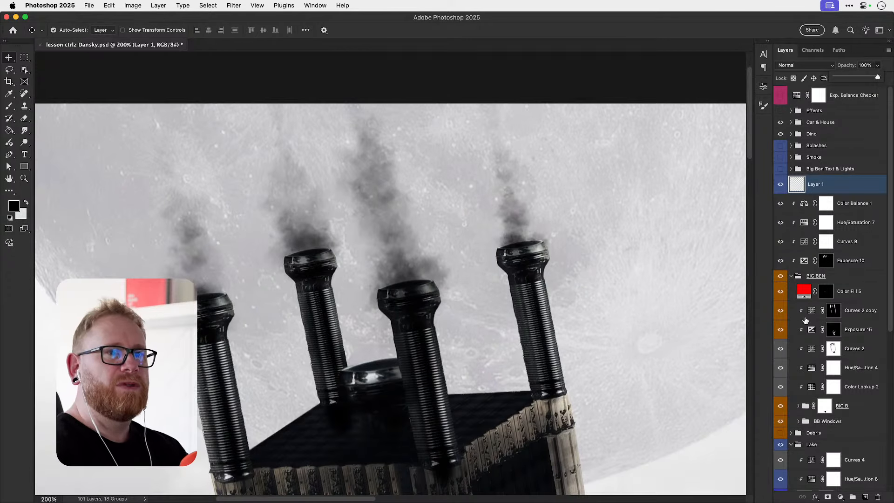
- Add a layer mask to Layer 1 and fade the upper chimney plumes with a black 200 px smoke brush at 30% flow
left_click(828, 497)
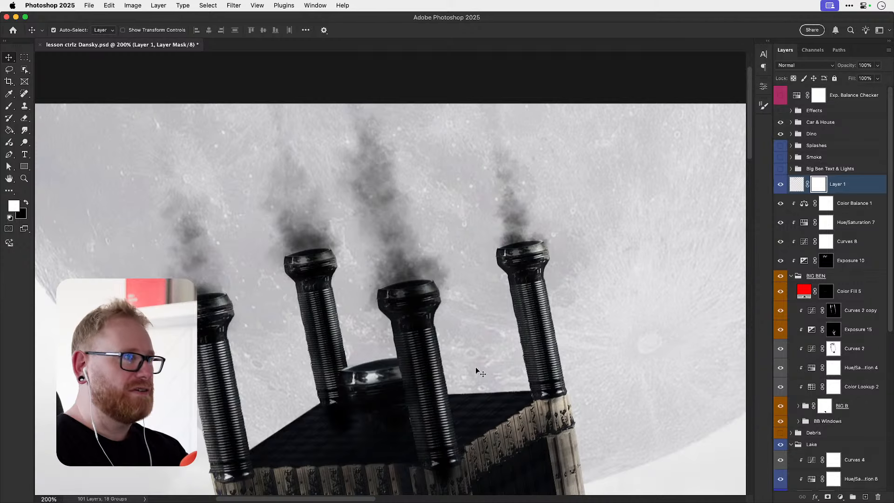
key("x")
key("b")
key("super+minus")
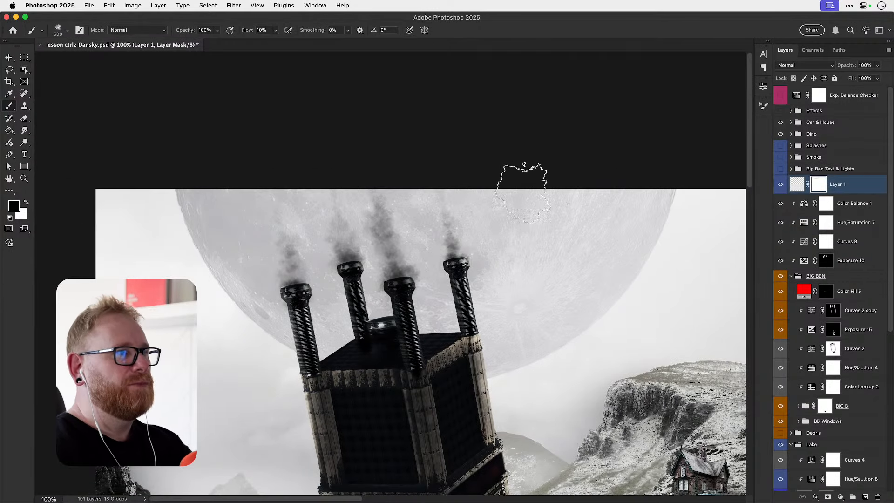
key("shift+3")
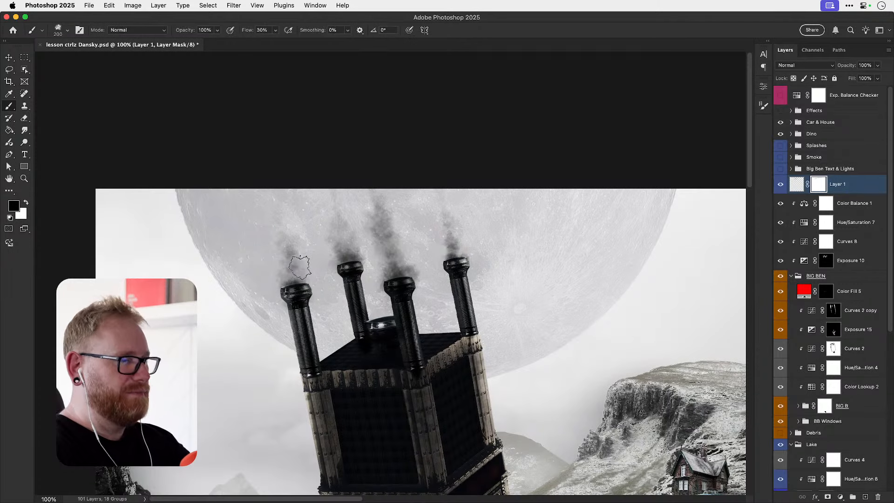
key("bracketleft")
key("bracketleft")
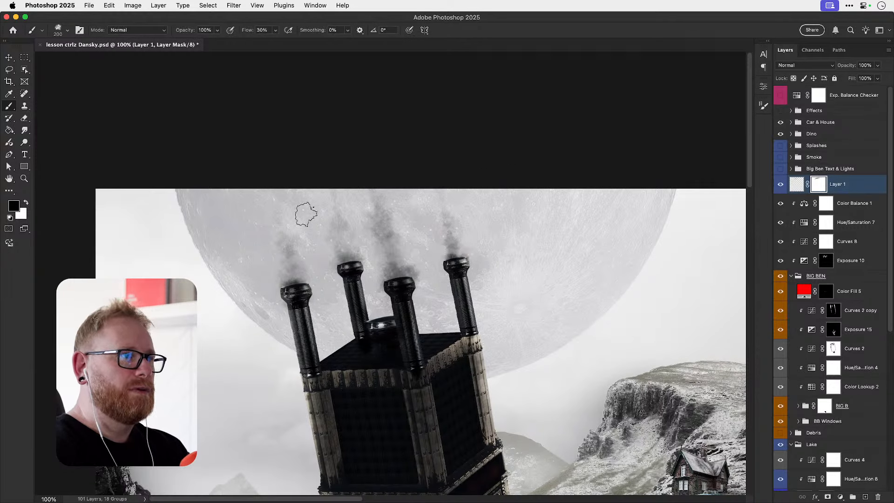
key("x")
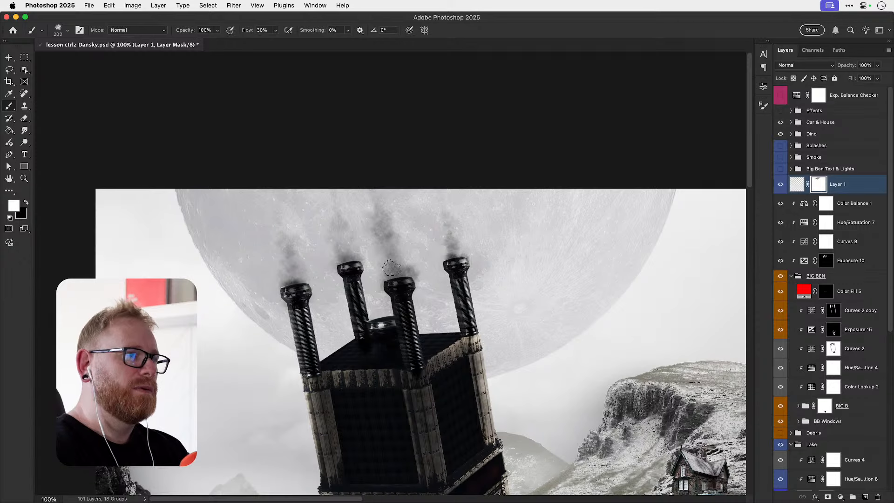
key("x")
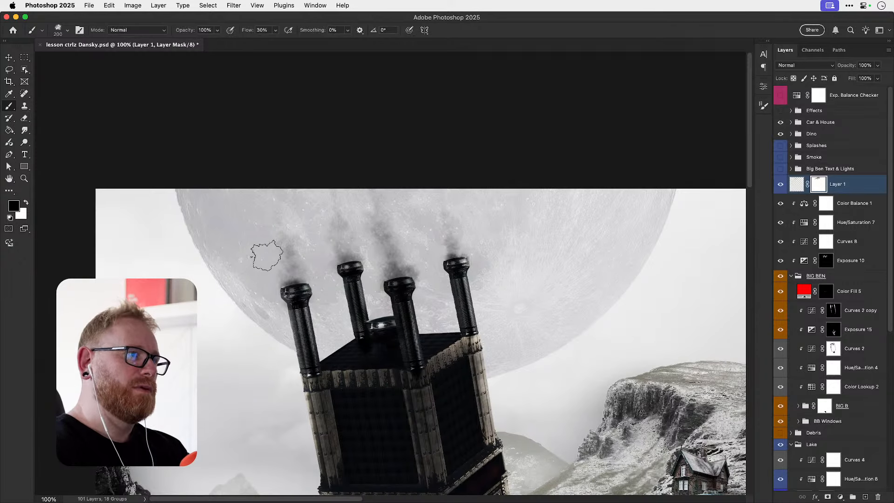
key("v")
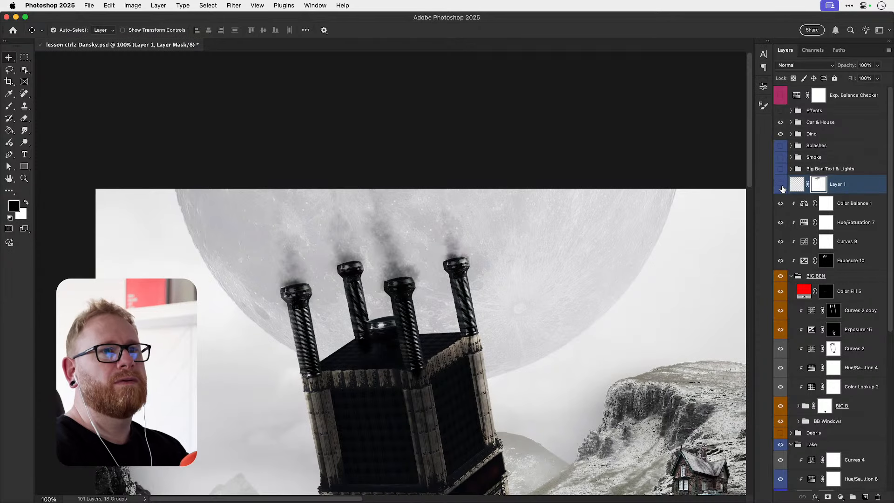
left_click(781, 186)
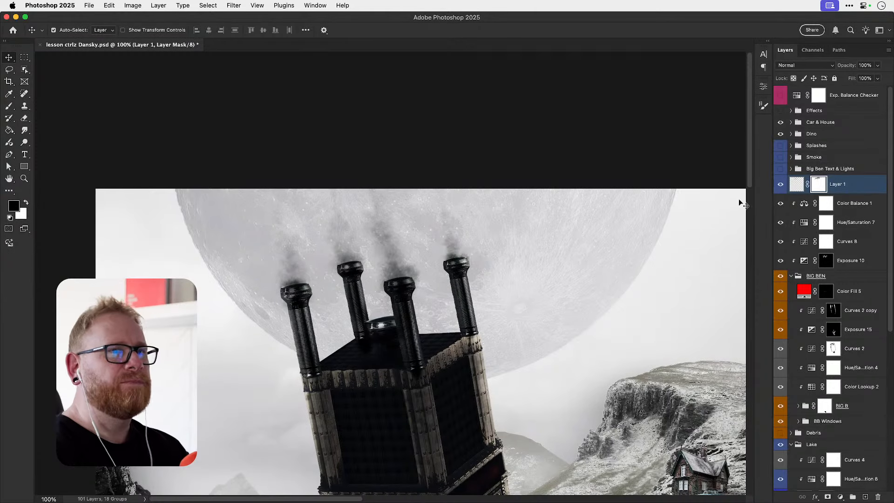
- Duplicate the masked smoke layer and replace the copy's mask with a black one that hides all its smoke
key("super+j")
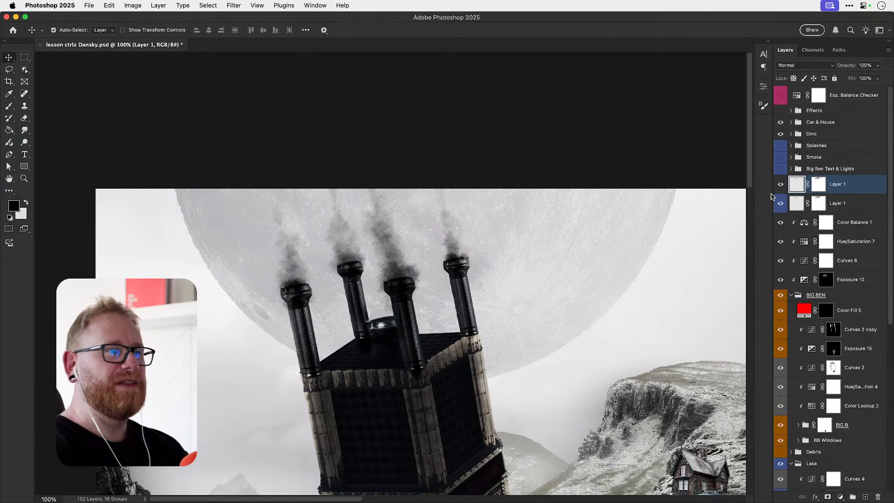
left_click(819, 185)
key("b")
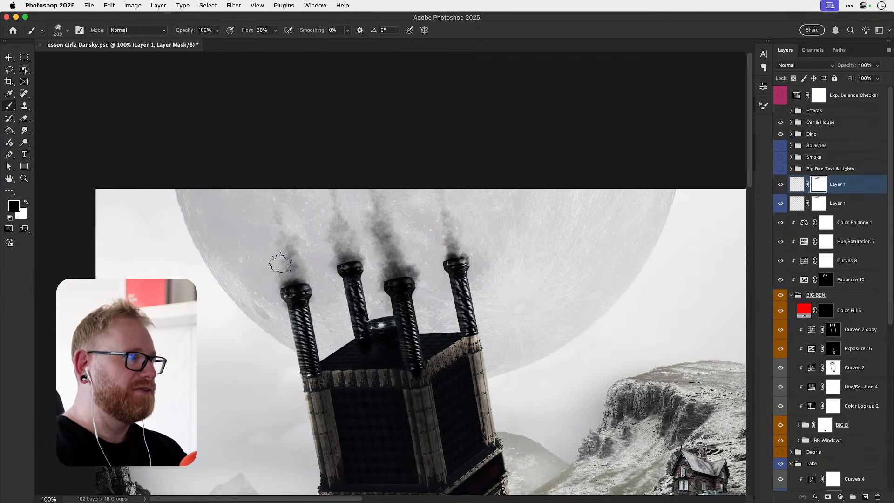
right_click(819, 186)
left_click(803, 204)
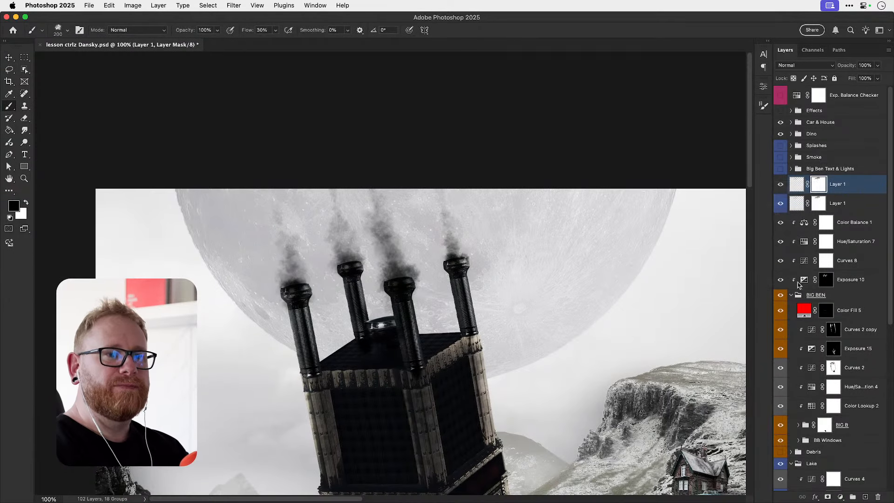
left_click(827, 497, "alt")
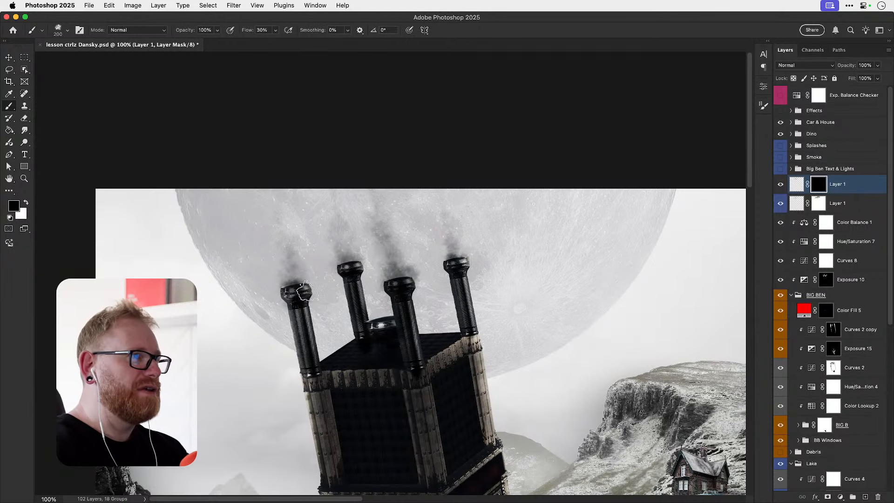
- Paint white on the copy's mask around the four chimney rims to reveal denser smoke, and compare with the copy hidden
key("x")
left_click_drag(305, 291, 289, 288)
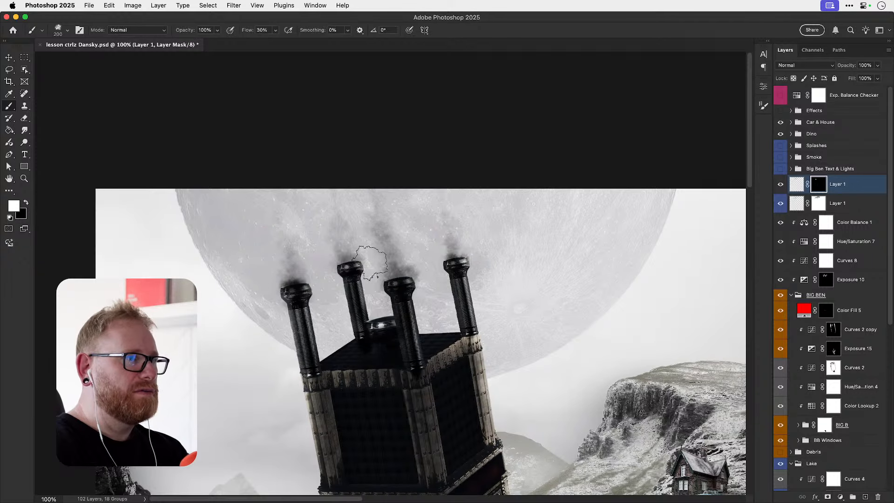
left_click_drag(356, 268, 344, 270)
mouse_move(396, 284)
left_mouse_down()
mouse_move(387, 285)
mouse_move(406, 279)
left_mouse_up()
left_click_drag(460, 263, 475, 264)
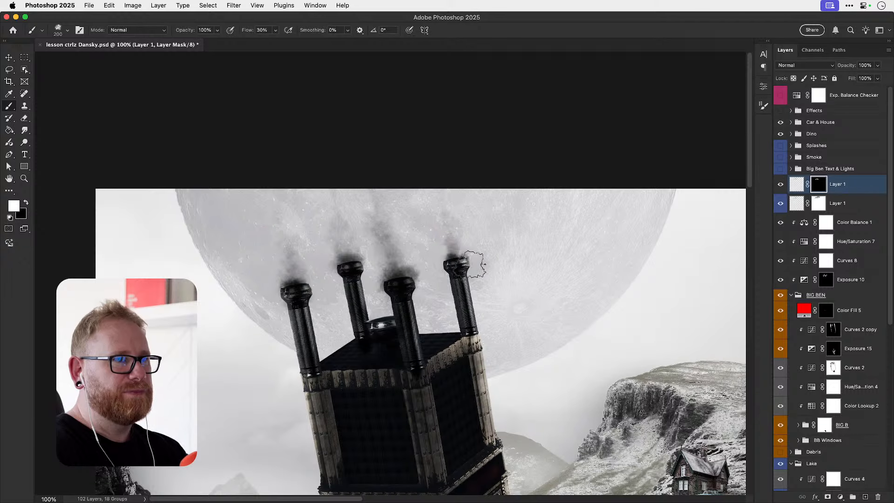
left_click_drag(337, 266, 347, 267)
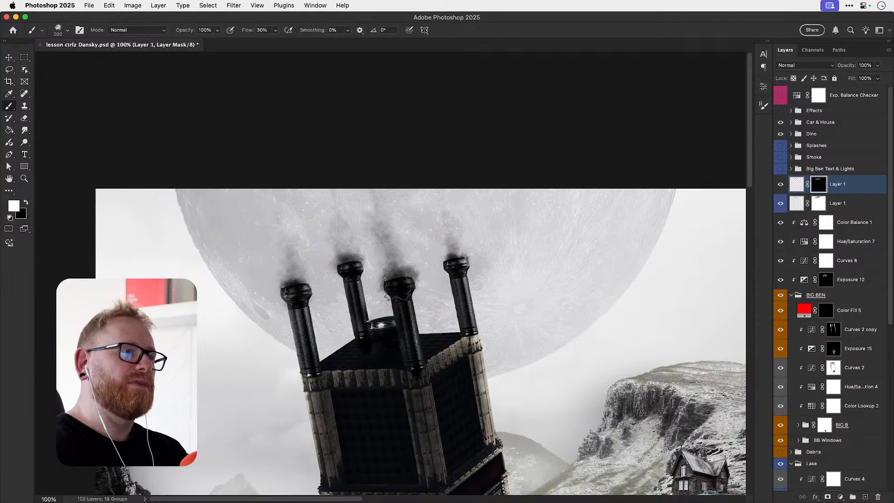
key("v")
left_click(781, 184)
left_click(780, 185)
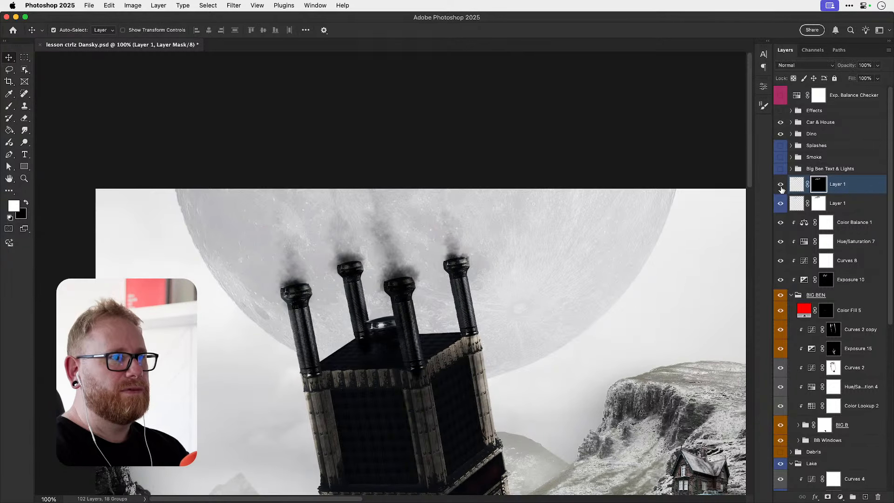
- Lower the duplicated smoke layer's opacity to 84% and the original smoke layer's opacity to 77%
key("super+2")
left_click(877, 65)
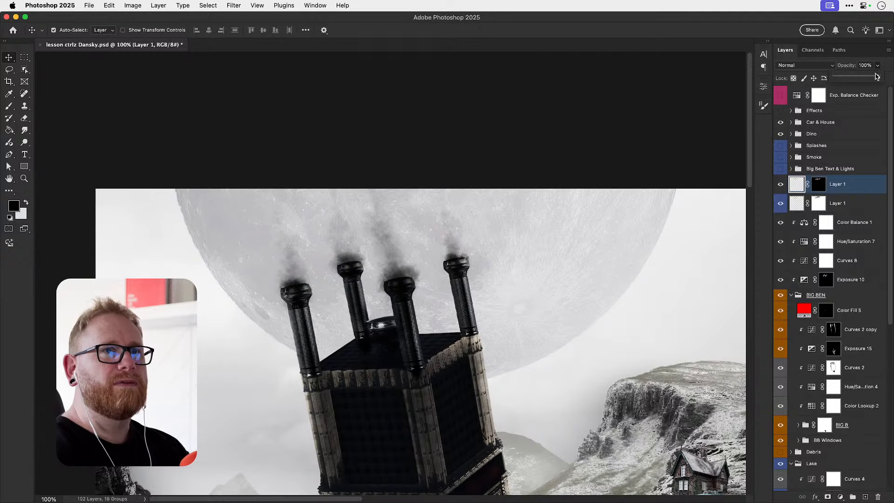
left_click(852, 212)
scroll(644, 226, "down", 1)
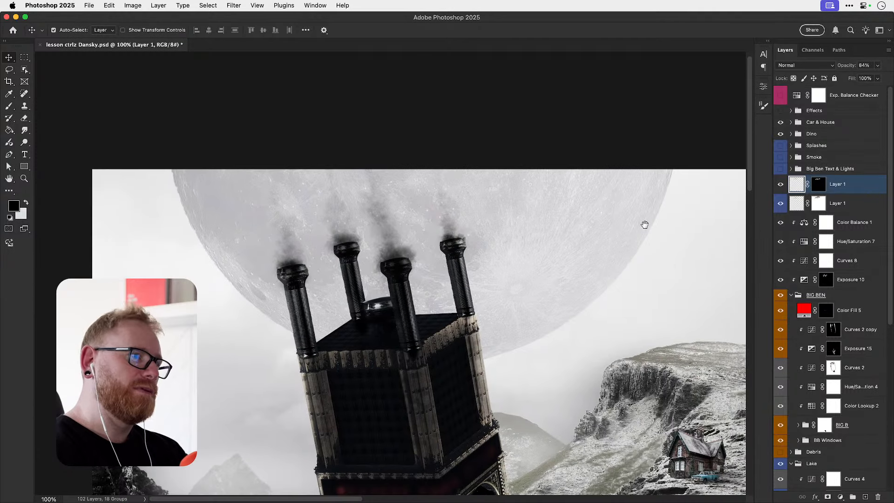
left_click(852, 204)
left_click(877, 66)
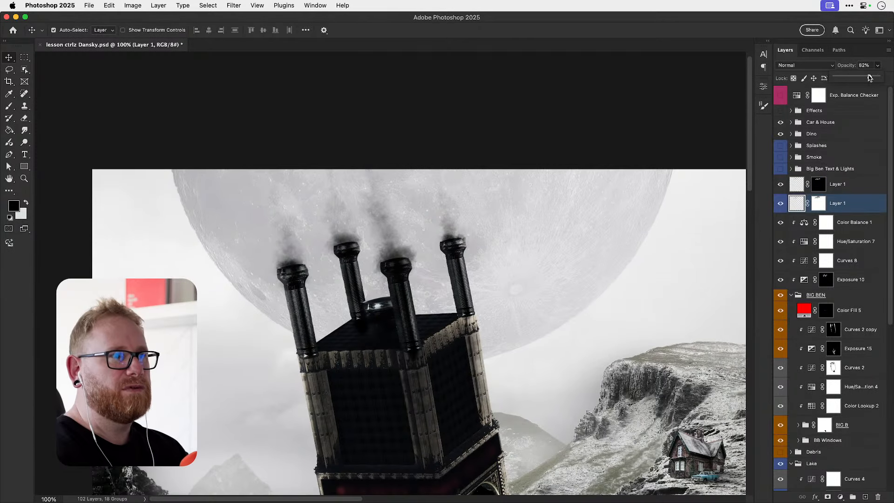
left_click_drag(868, 78, 866, 78)
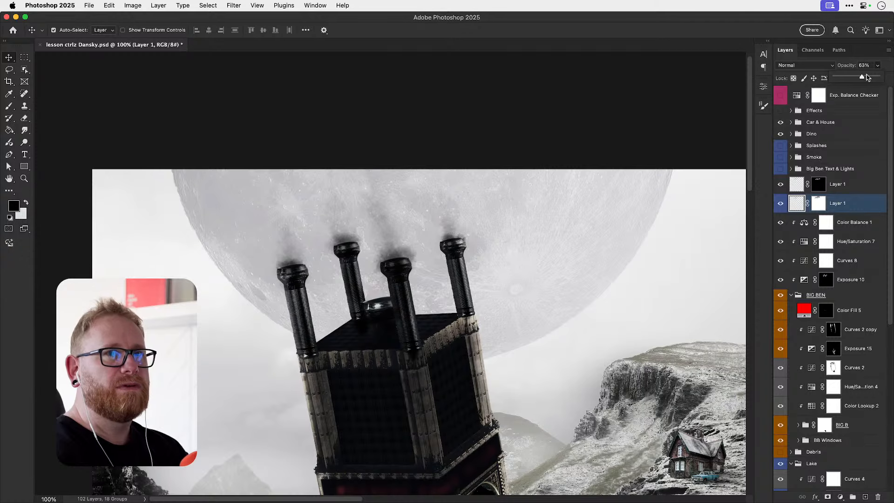
left_click(849, 183)
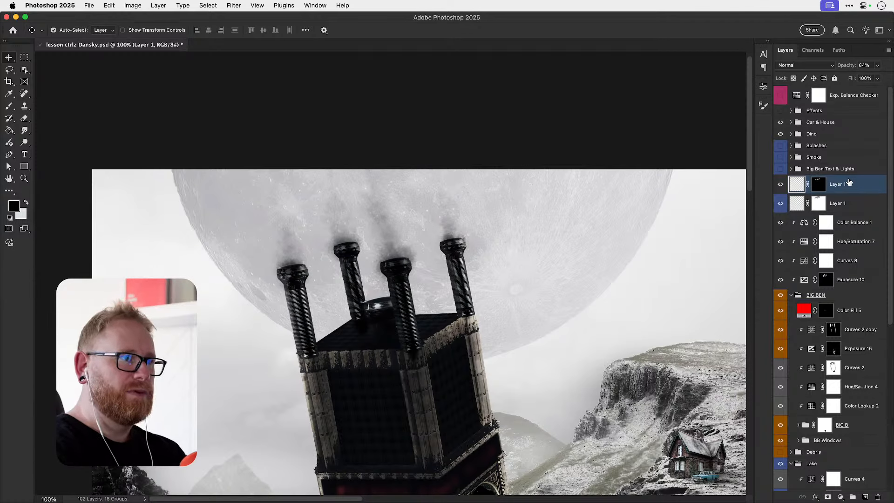
scroll(490, 271, "down", 2)
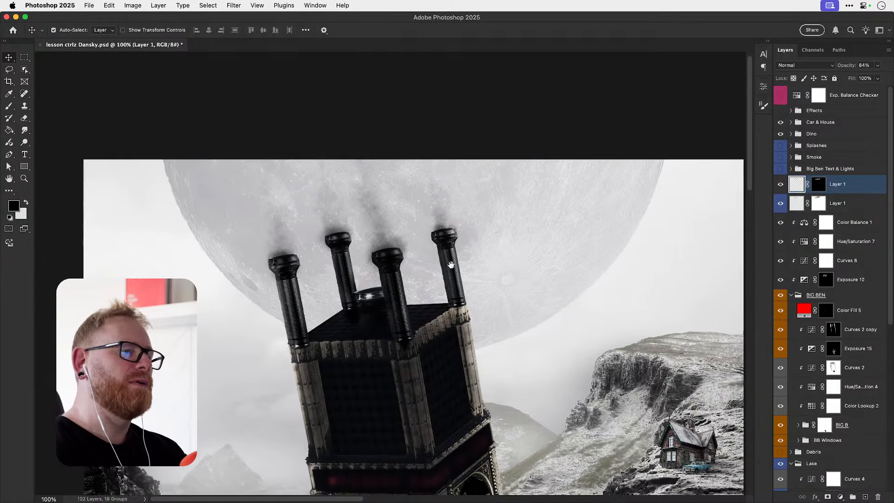
- Add a new empty layer directly beneath the two smoke layers
left_click(845, 205)
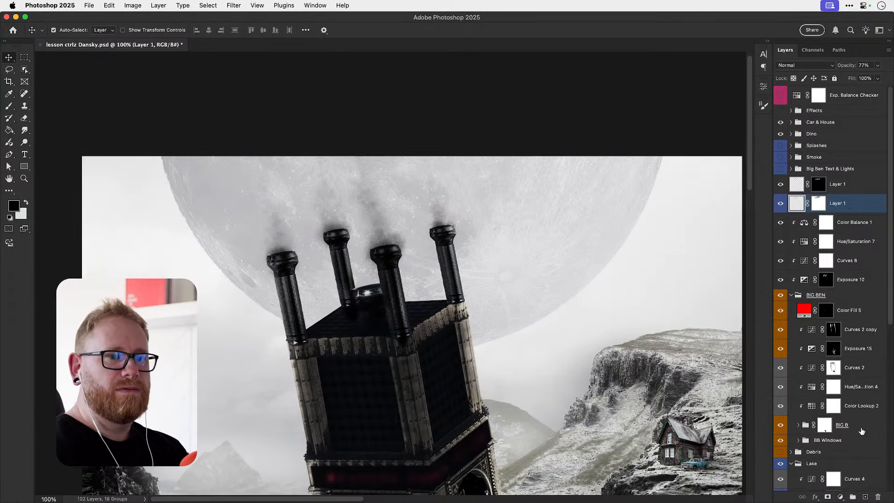
left_click(865, 497)
key("super+bracketleft")
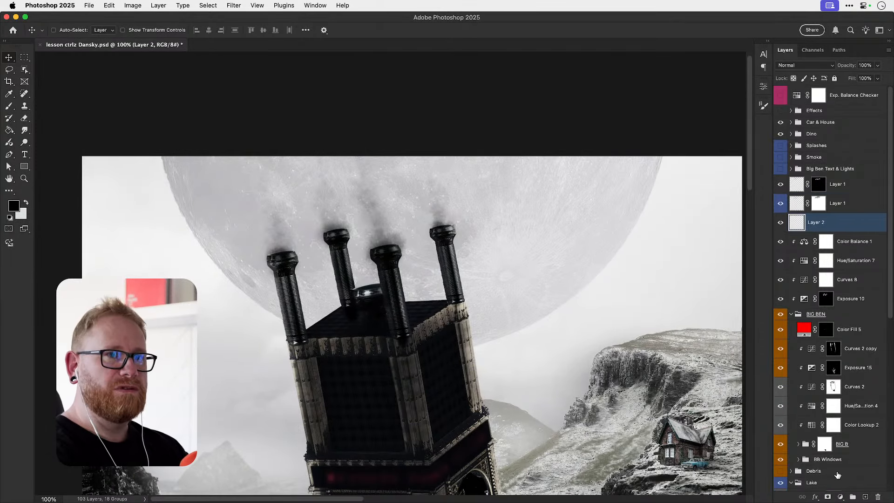
- Try a black smoke plume rising from the central roof dome with 200 px and 400 px brushes, and undo it
key("b")
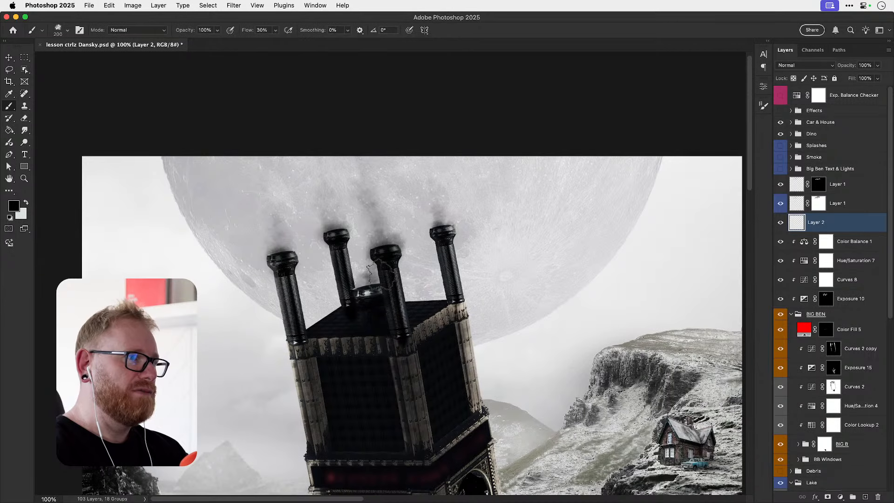
key("super+z")
left_click_drag(367, 283, 354, 184)
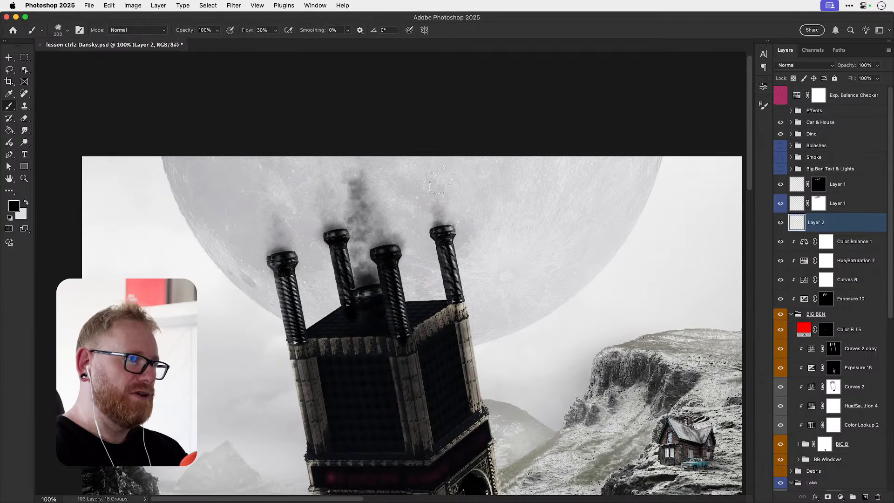
key("bracketright")
key("bracketright")
key("bracketright")
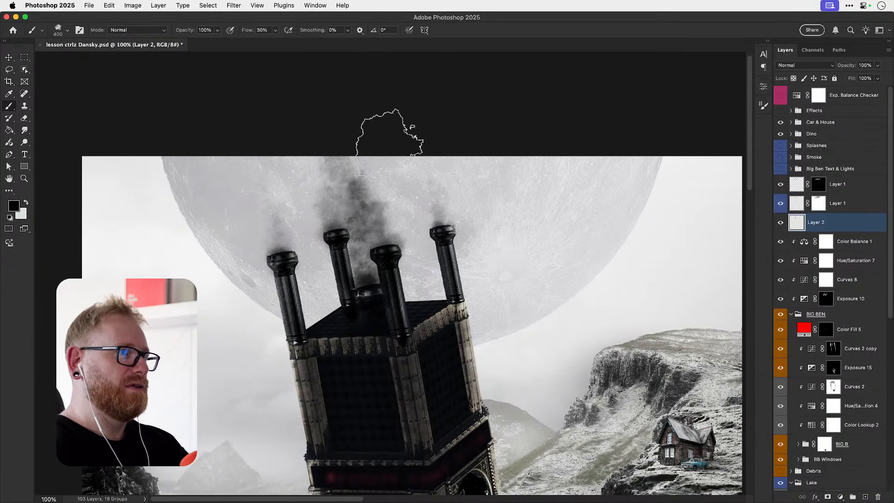
key("super+z")
key("super+z")
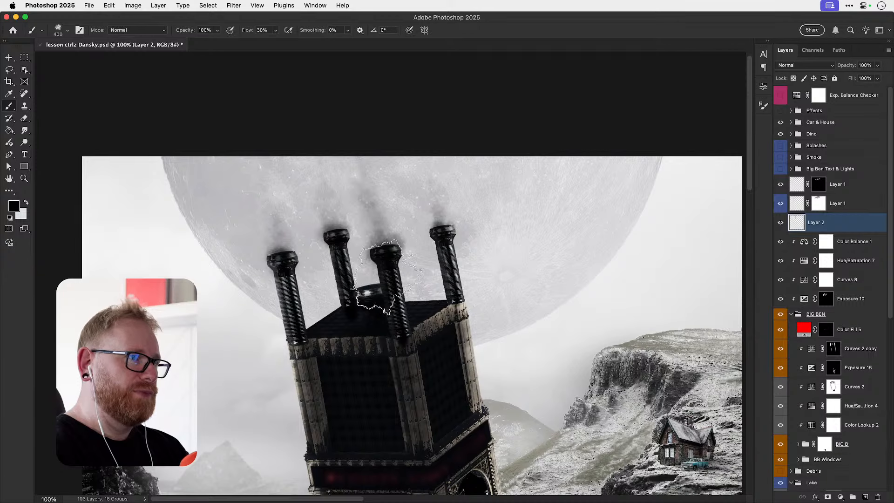
- Try a narrower smoke plume above the roof dome with a 175 px brush and undo it
key("bracketleft")
key("bracketleft")
key("bracketleft")
key("bracketleft")
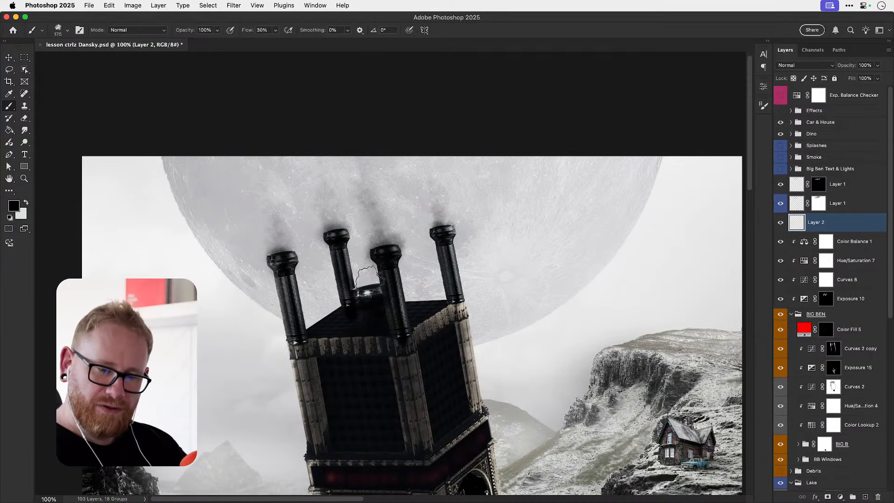
left_click_drag(367, 285, 345, 187)
key("super+z")
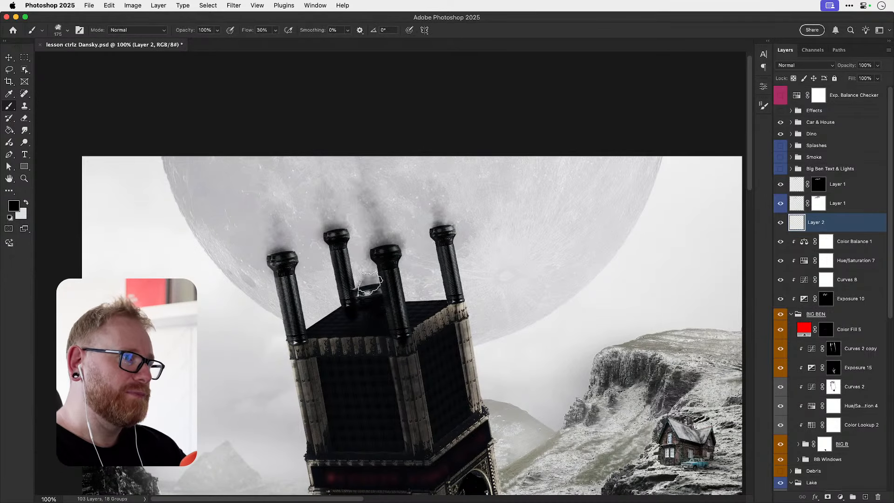
- Paint a smoke plume from the central roof dome up to the image's upper edge, trying larger brushes and settling on 250 px
key("super+shift+z")
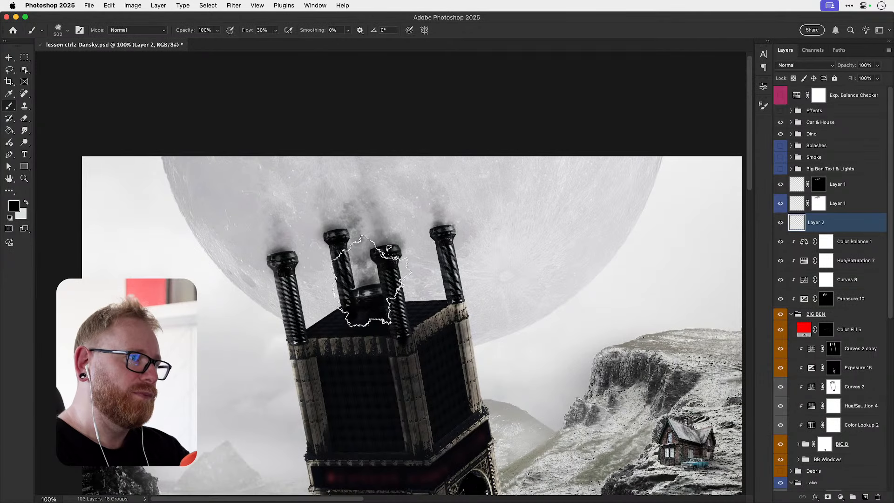
key("bracketright")
key("bracketleft")
key("bracketleft")
key("bracketleft")
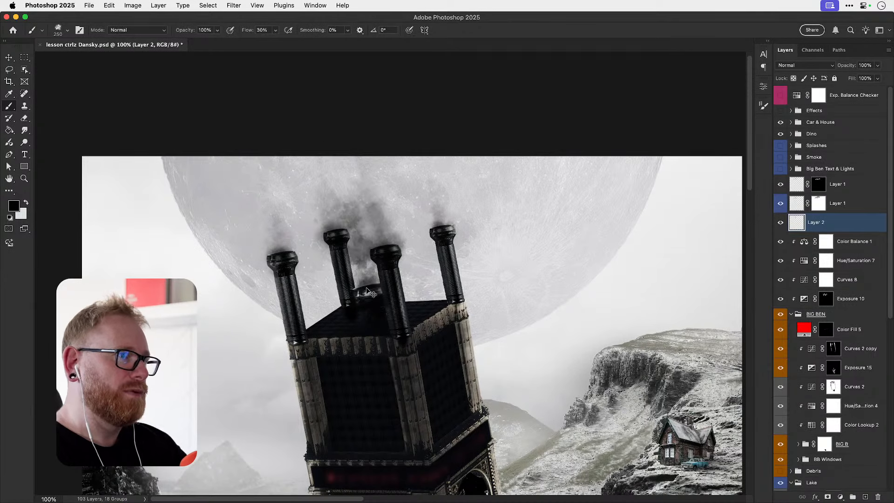
key("super+shift+z")
key("super+z")
key("super+shift+z")
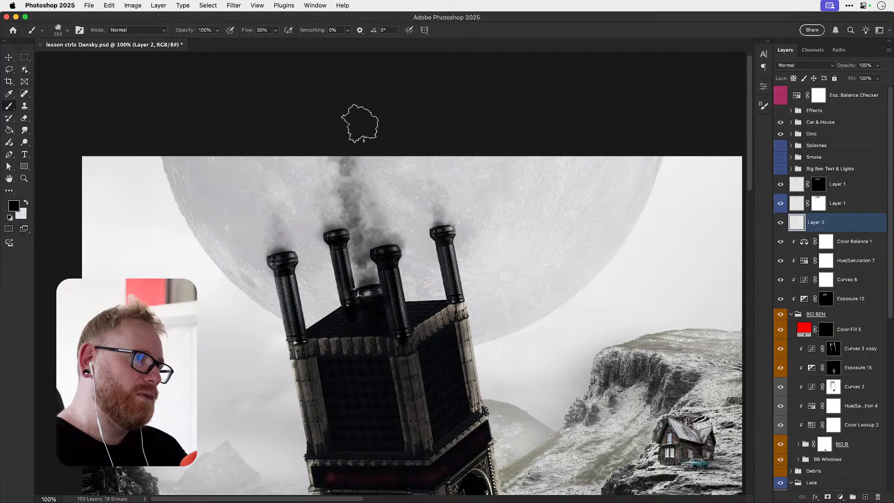
- Widen and thicken the upper part of the roof dome's smoke plume with a 400 px brush
key("super+z")
key("bracketright")
key("bracketright")
key("super+shift+z")
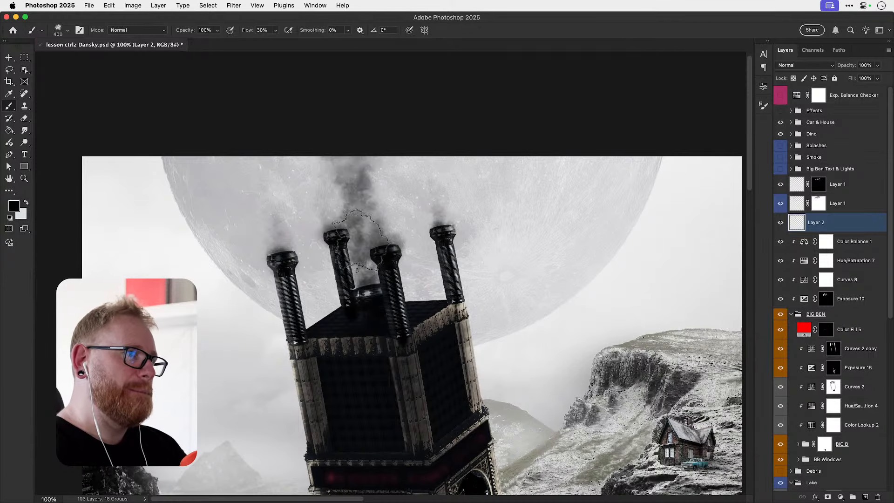
key("v")
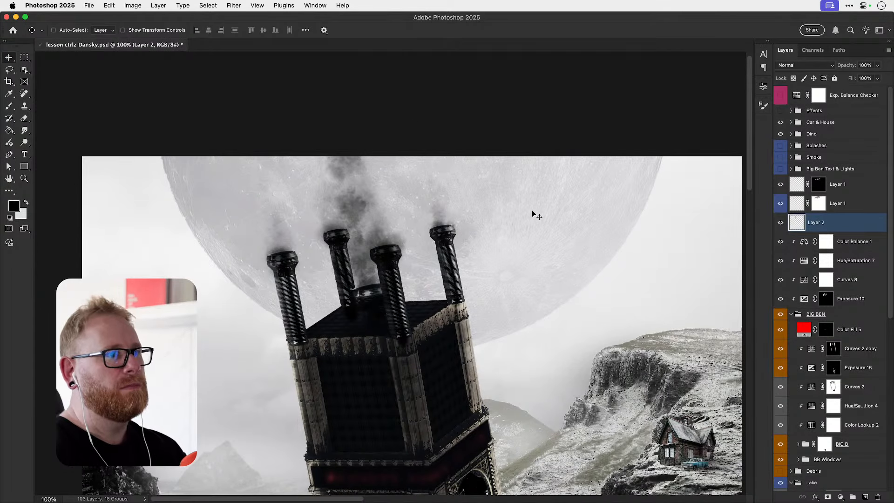
- Rename the selected smoke layer as Main Smoke
double_click(821, 223)
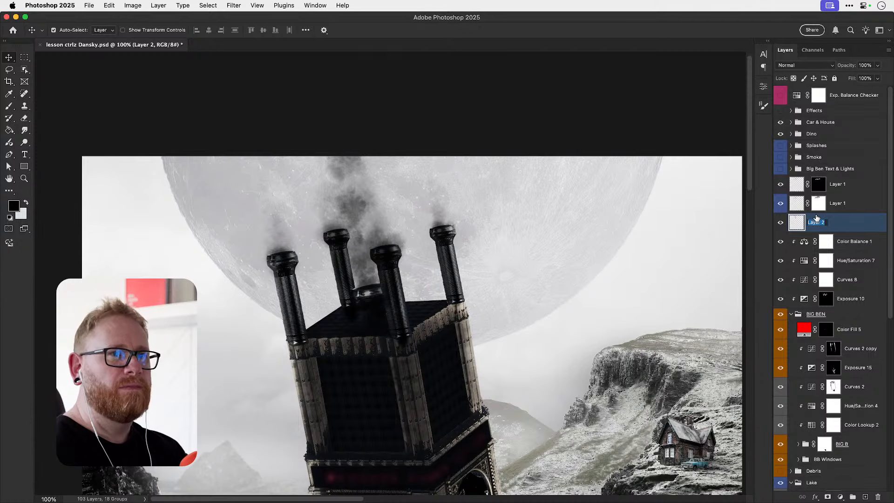
type("Main Smoke")
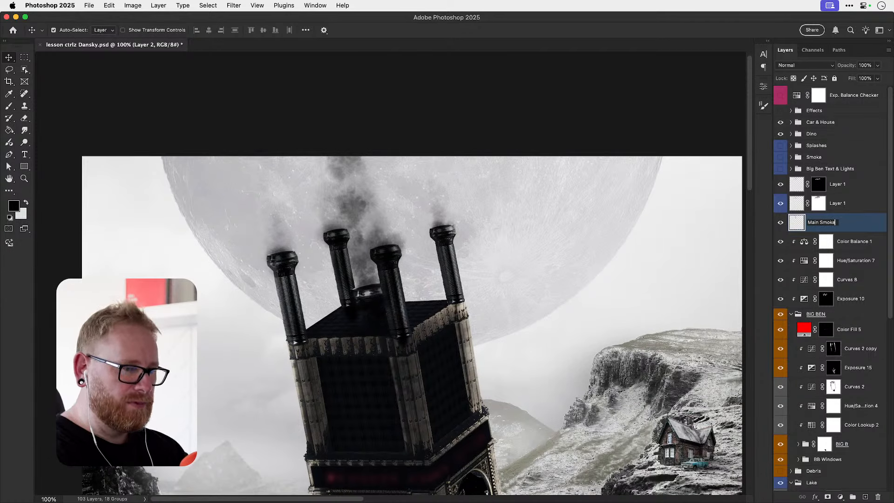
key("Return")
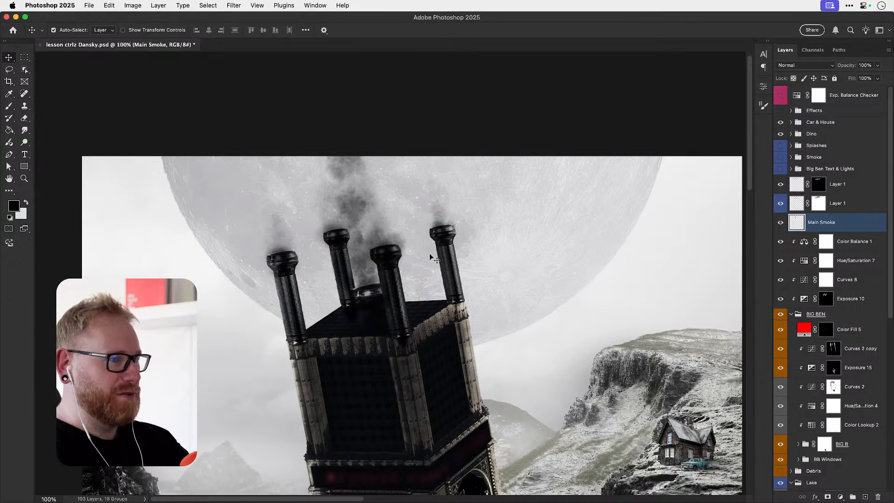
key("super+0")
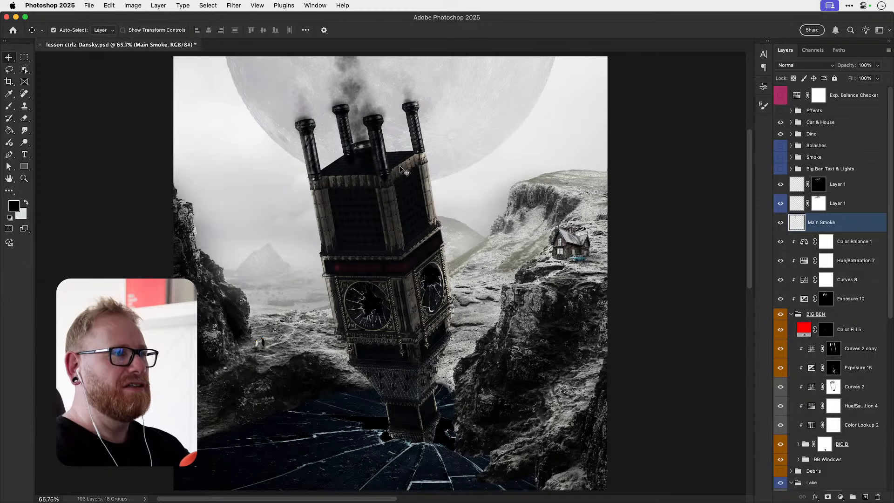
left_click_drag(378, 154, 376, 145)
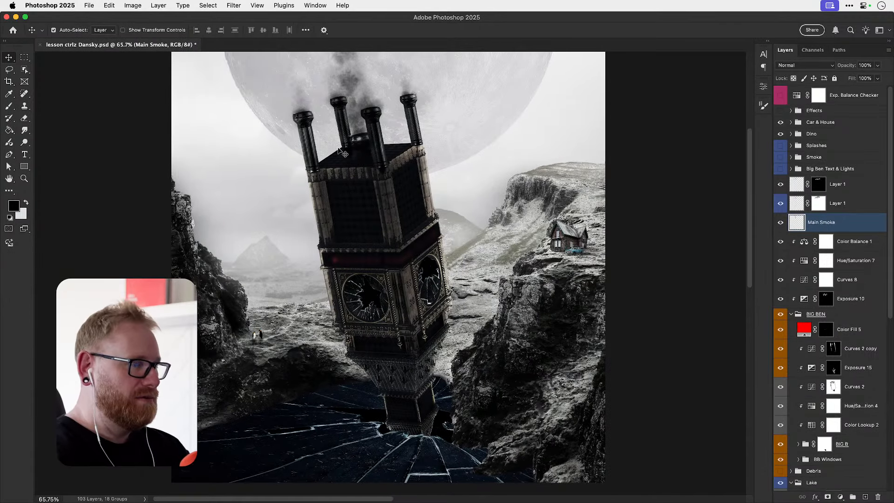
left_click(92, 7)
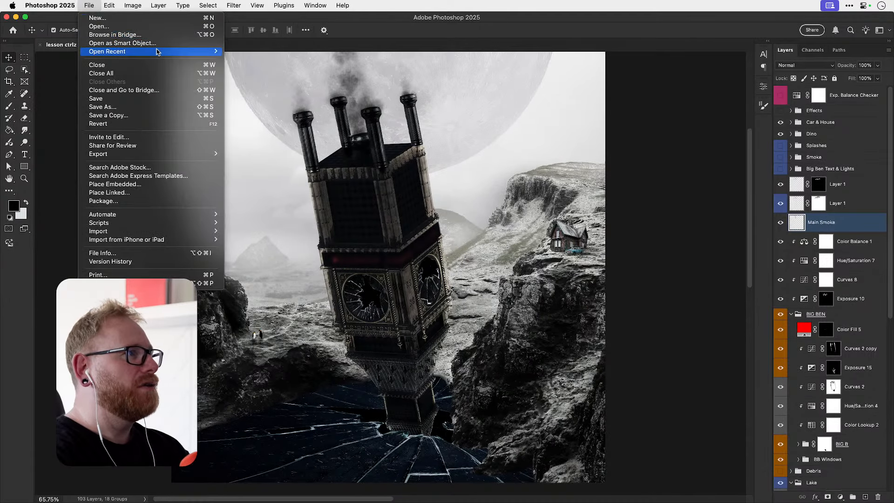
mouse_move(158, 51)
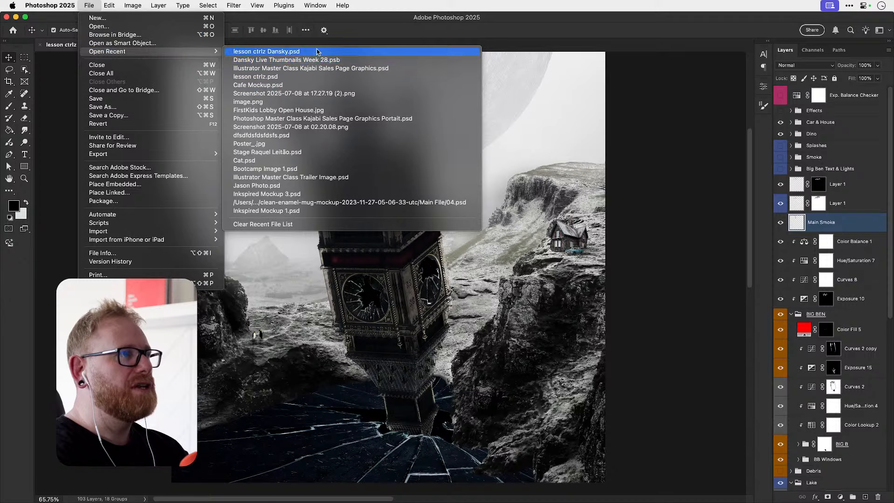
left_click(612, 234)
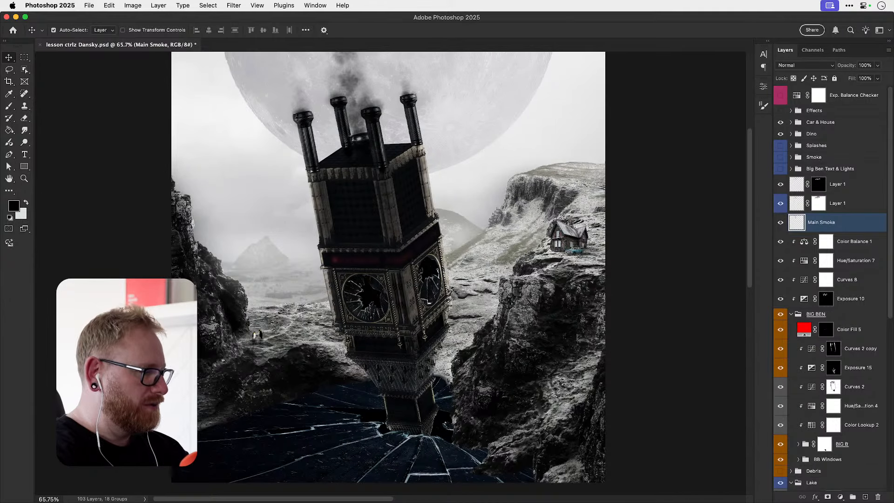
- Open Camera Raw Filter.psd, hide its Camera Raw Filter layer and the Adjustments and Effects groups, and compare it with the lesson composite
key("super+Tab")
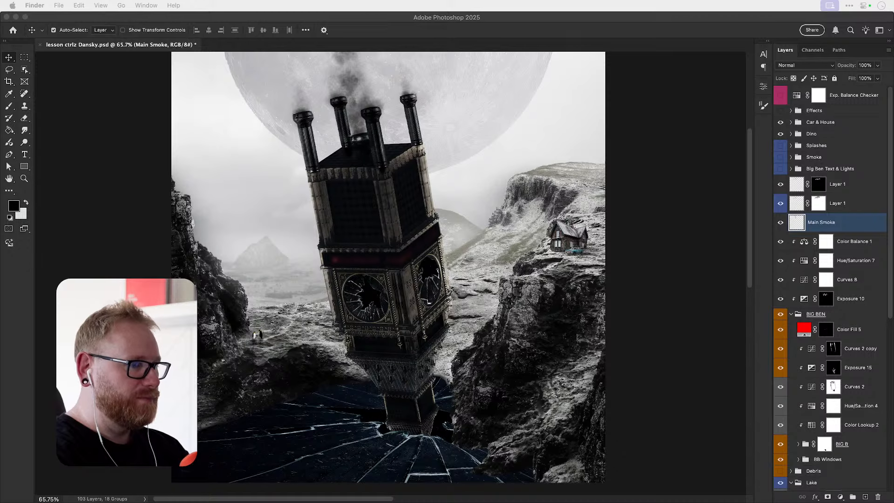
key("super+Tab")
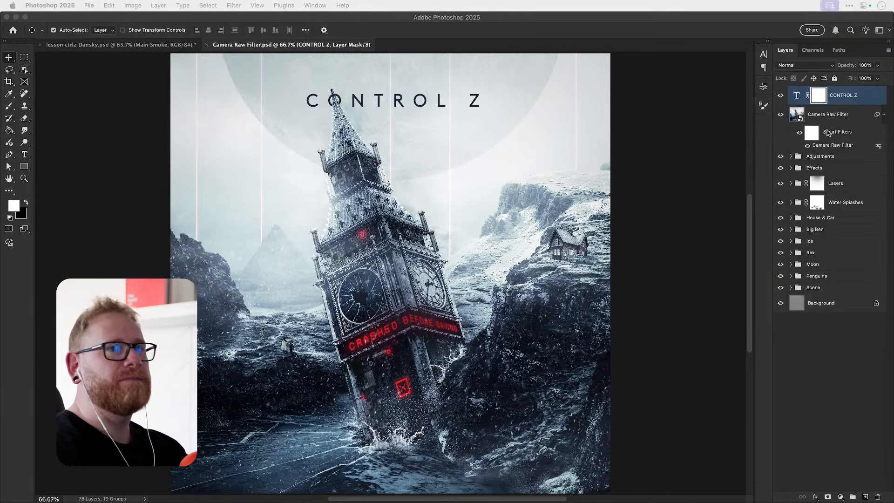
left_click(844, 99)
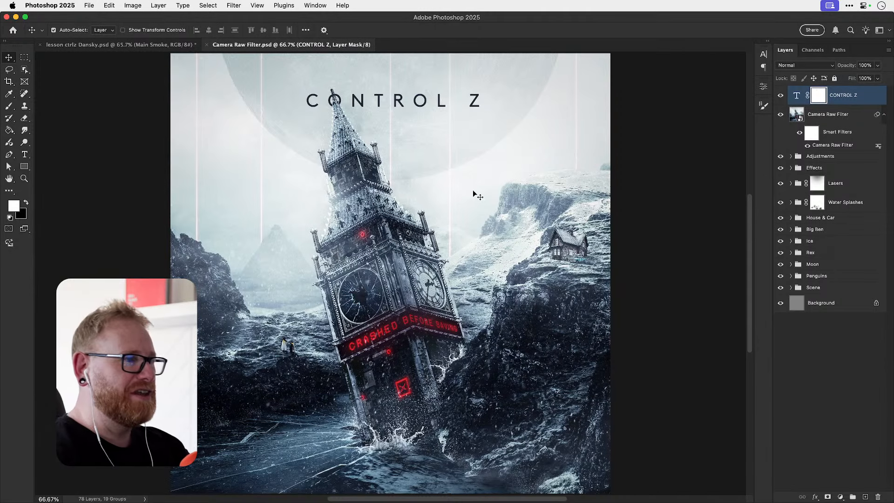
left_click(780, 114)
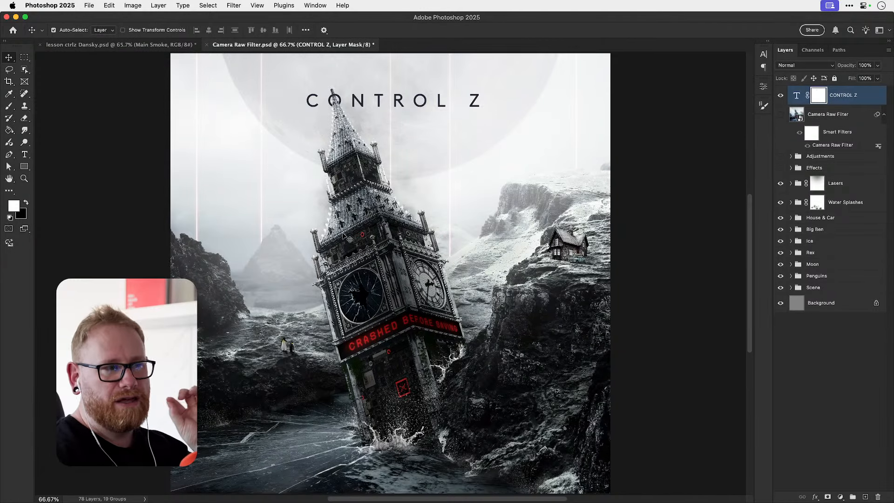
left_click(166, 45)
left_click(298, 45)
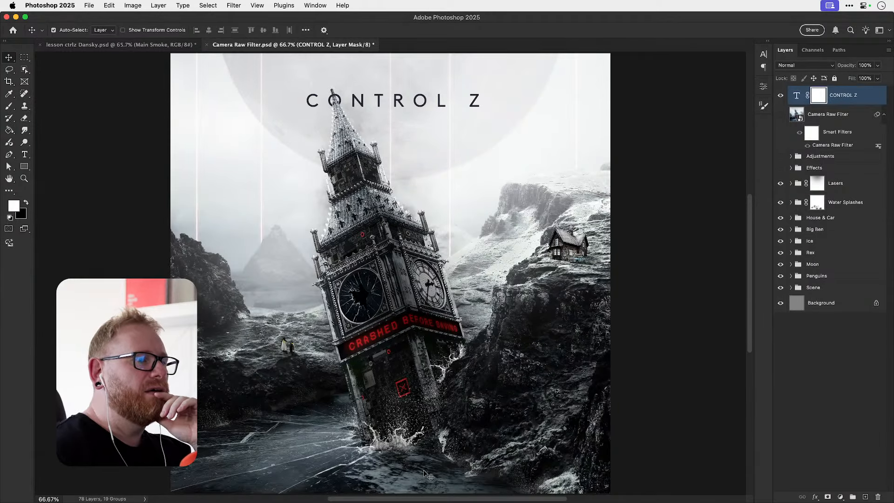
left_click(119, 45)
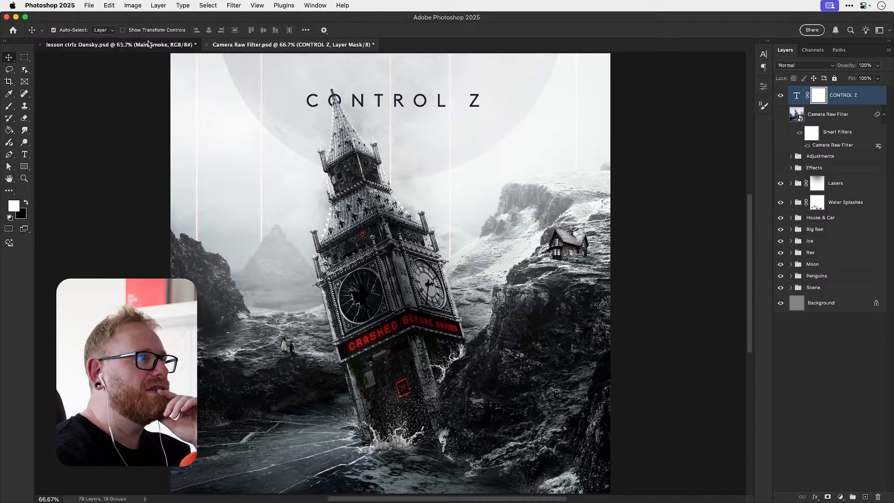
left_click(298, 44)
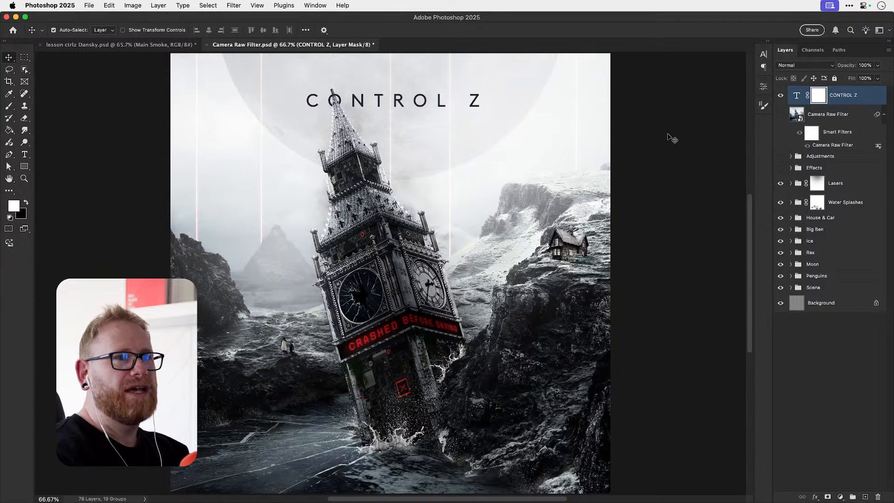
- Compare the reference without its CONTROL Z title and with Effects and Adjustments shown and hidden, and close it without saving
left_click(781, 94)
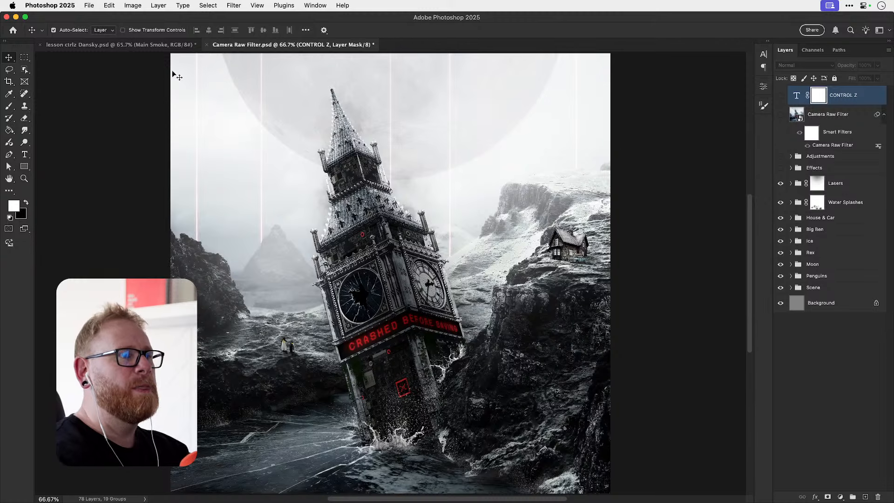
left_click(149, 46)
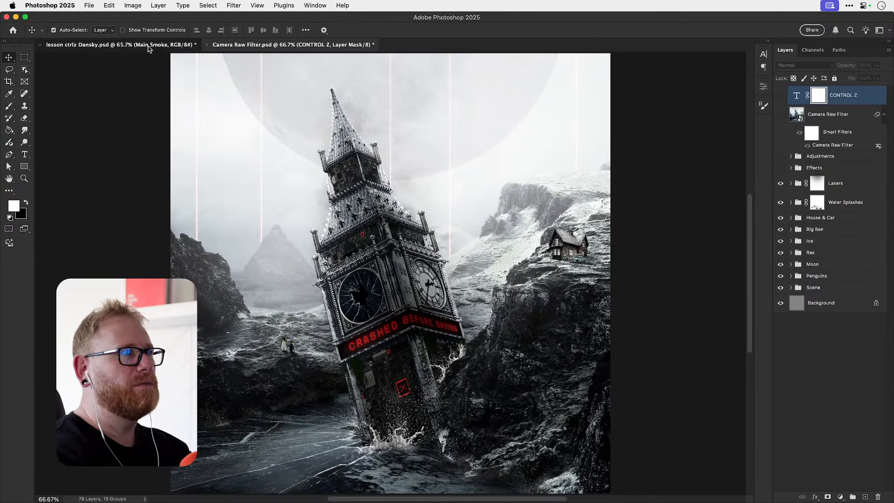
left_click(291, 44)
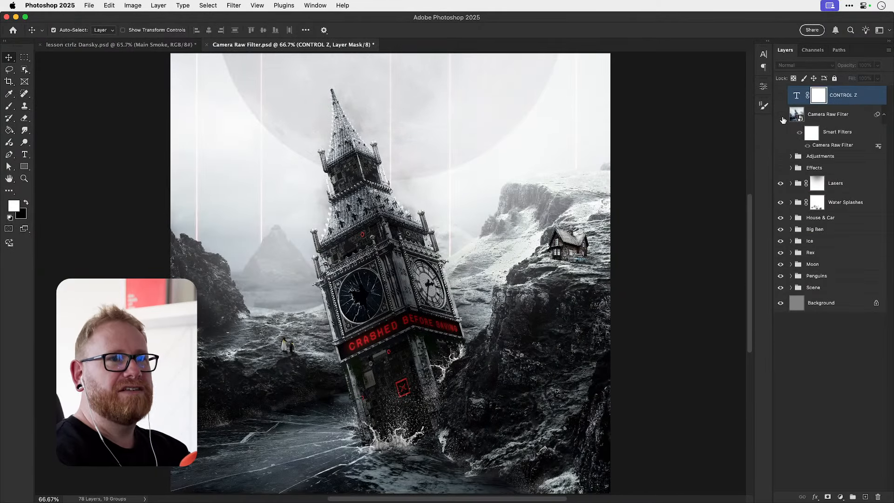
left_click(780, 167)
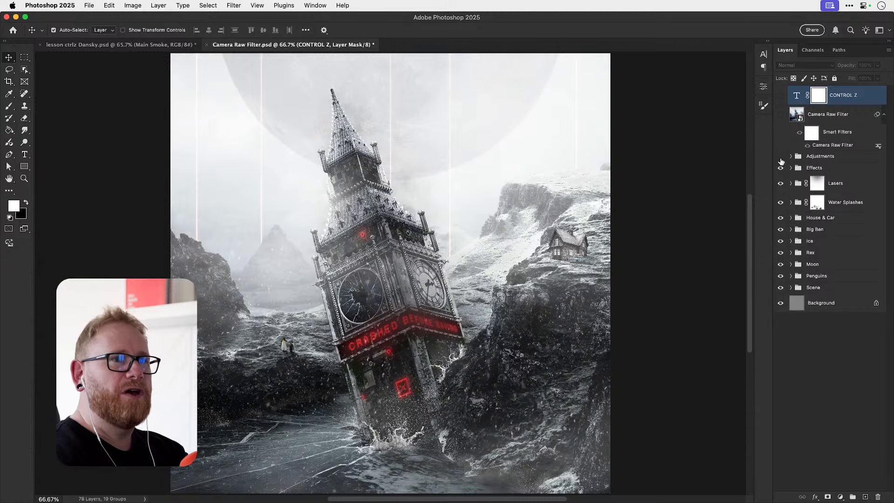
left_click(781, 158)
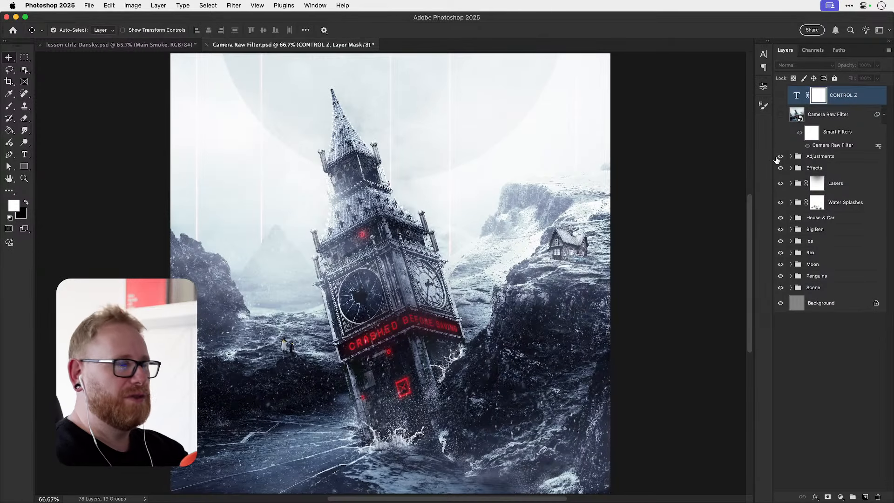
left_click_drag(781, 157, 781, 168)
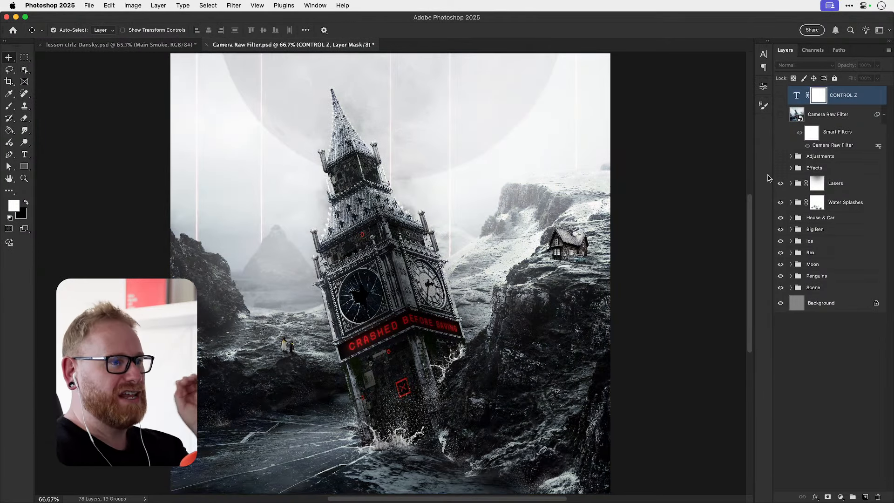
key("super+w")
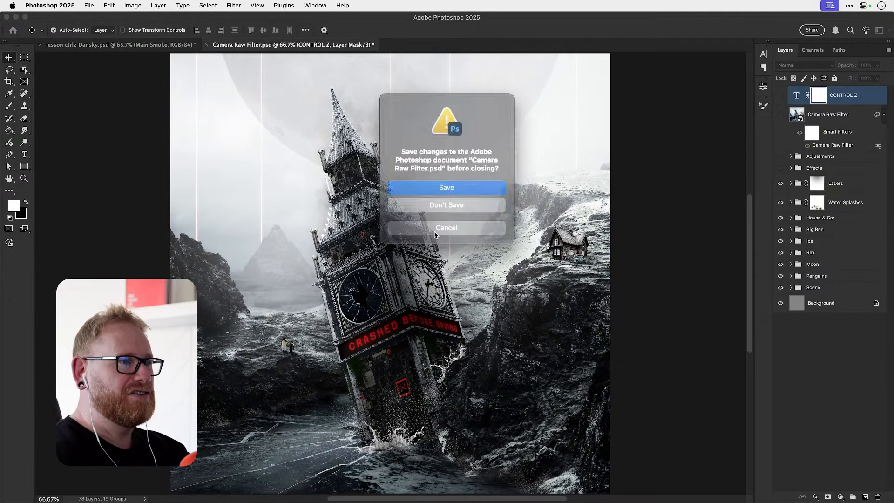
left_click(442, 205)
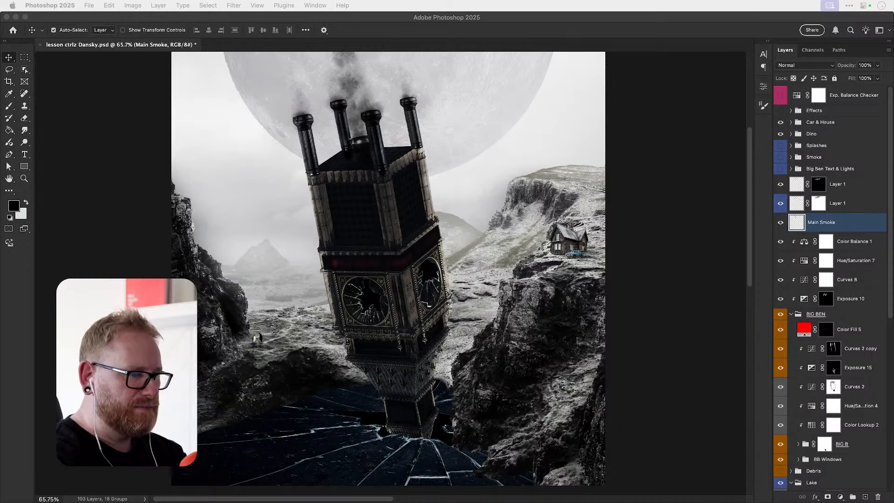
- Open the frozen lake photo Winter.jpg
key("super+Tab")
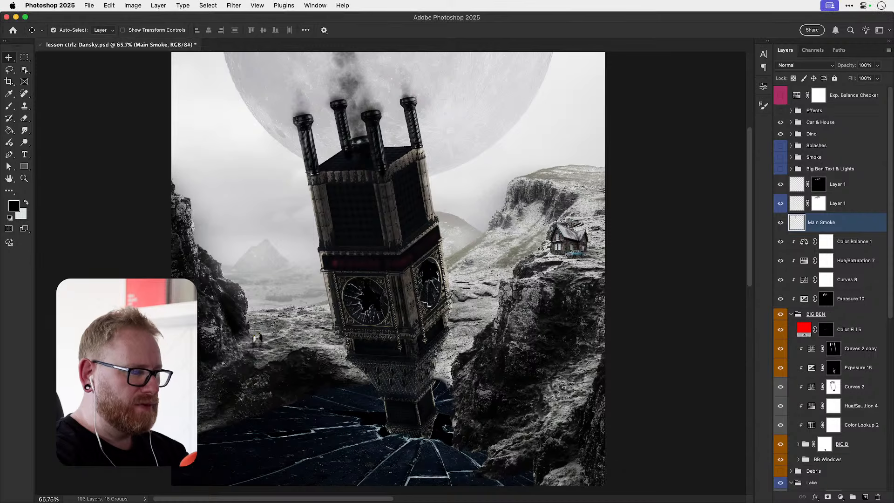
key("super+a")
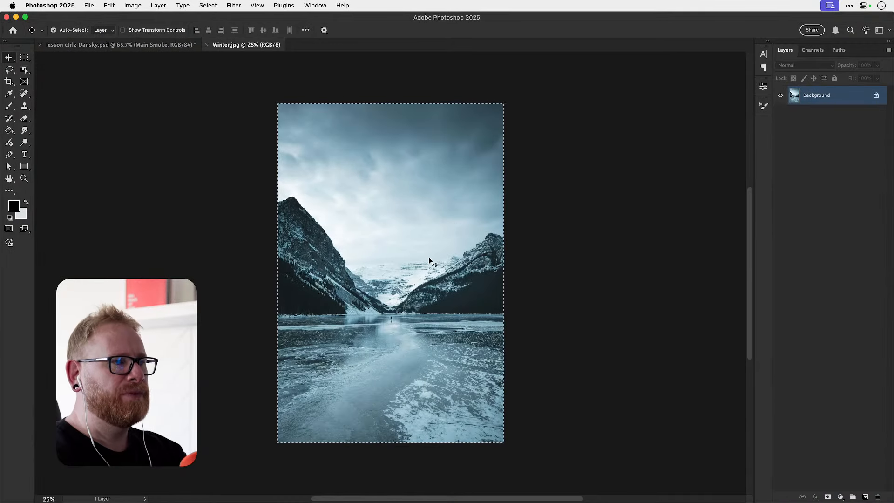
key("super+d")
scroll(378, 307, "down", 2)
key("super+plus")
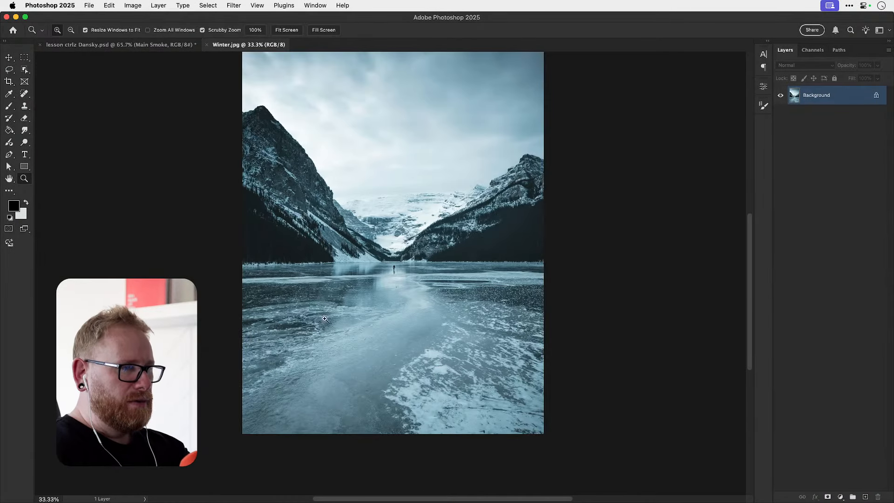
- Try a Quick Selection of the frozen lake's surface and deselect it
key("w")
key("shift+w")
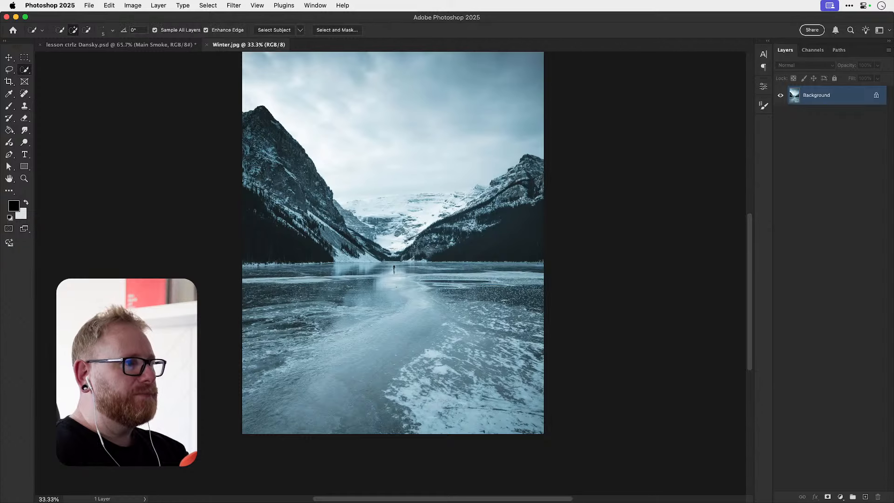
mouse_move(260, 321)
left_mouse_down()
mouse_move(289, 284)
mouse_move(323, 279)
mouse_move(535, 286)
left_mouse_up()
left_click_drag(334, 311, 333, 342)
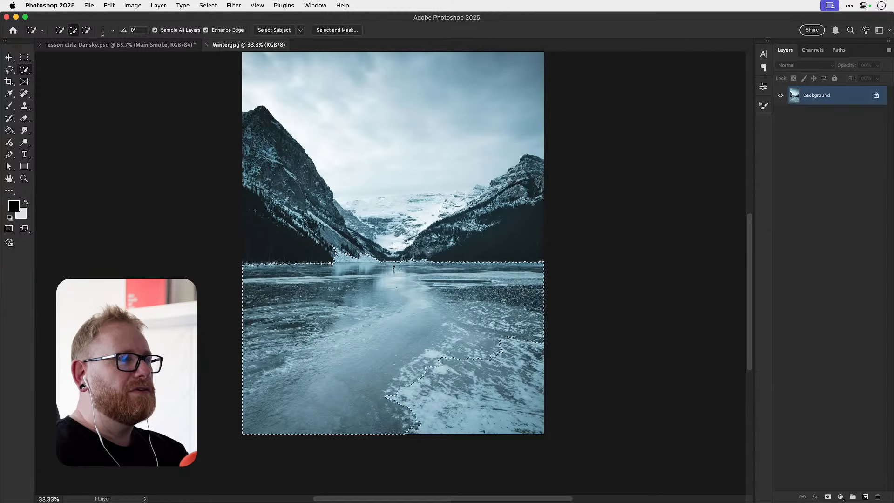
key("ctrl+d")
- Lasso the small skater and the reflection on the ice, and remove them using Generative Fill with an empty prompt
key("z")
left_click_drag(393, 269, 471, 273)
key("l")
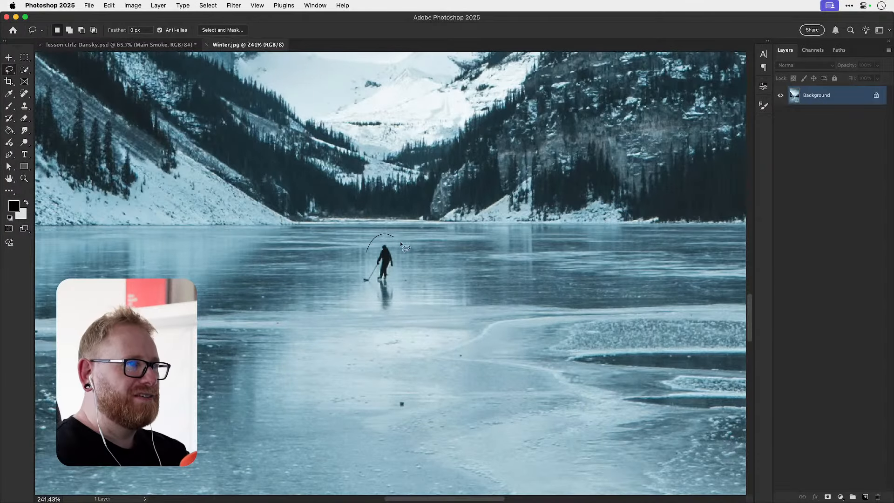
left_click_drag(400, 242, 400, 295)
left_click_drag(367, 321, 366, 252)
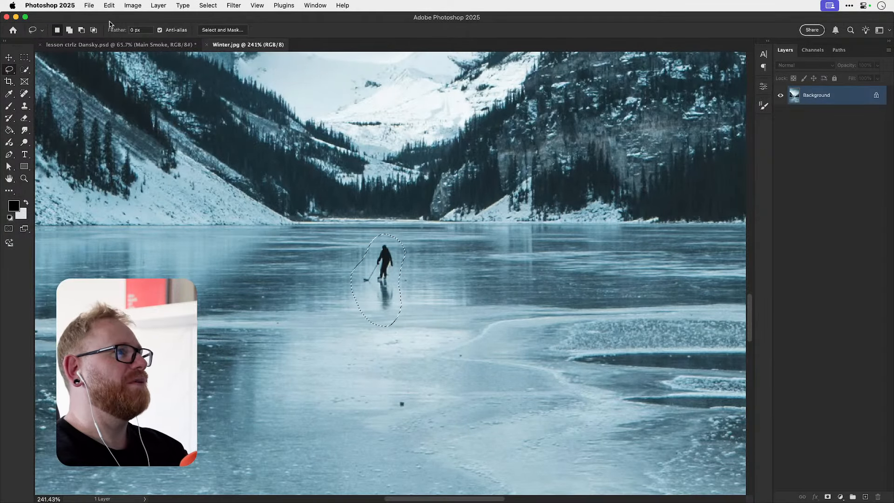
left_click(108, 5)
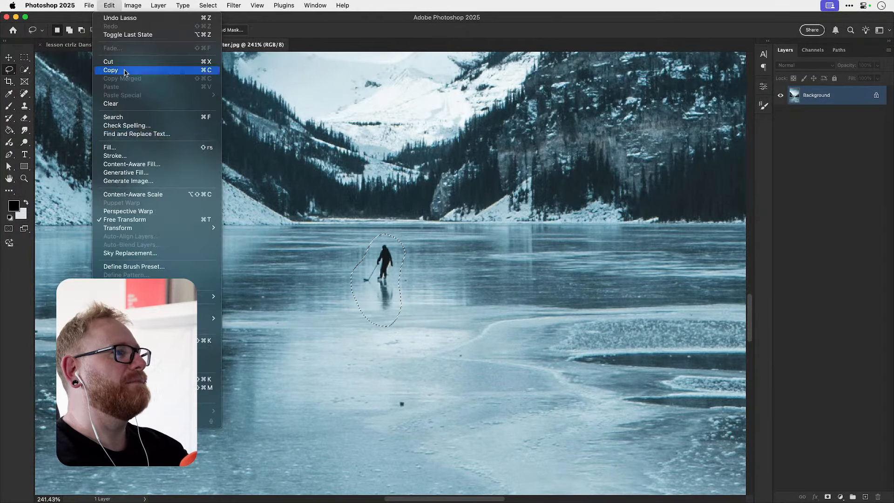
left_click(142, 172)
key("Return")
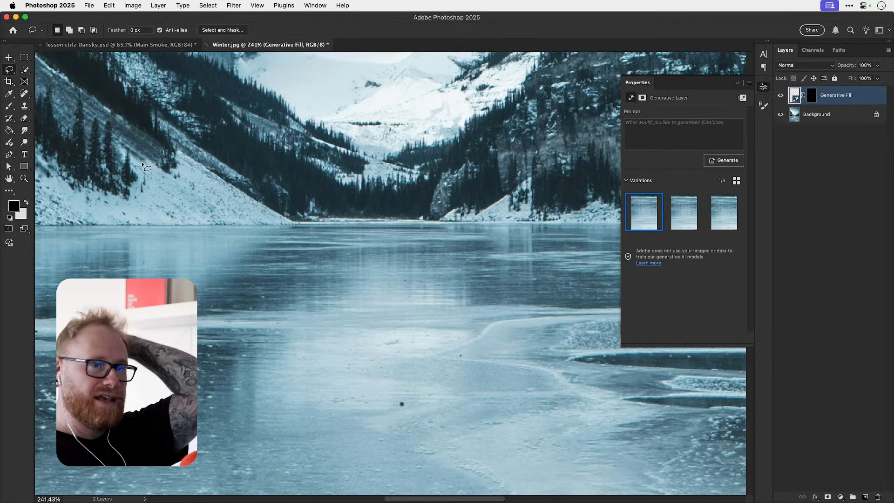
- Merge the Generative Fill layer into the Background layer of the winter photo
key("super+0")
key("v")
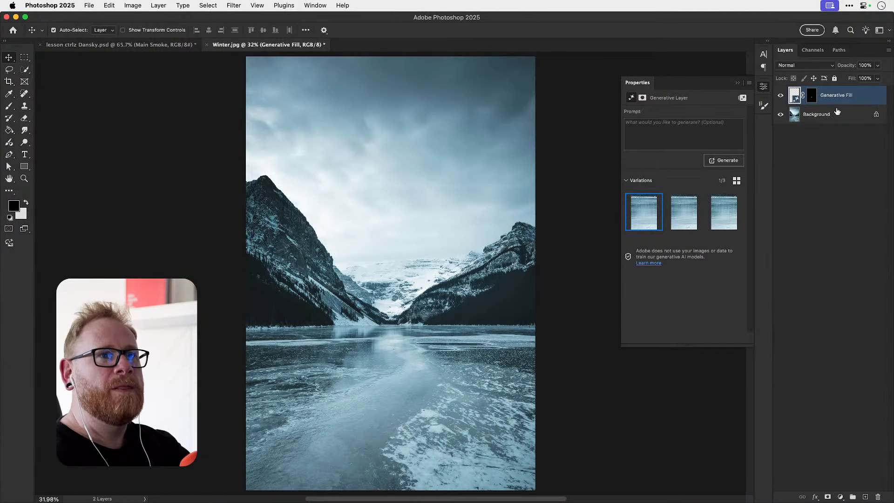
left_click(834, 117, "super")
key("super+e")
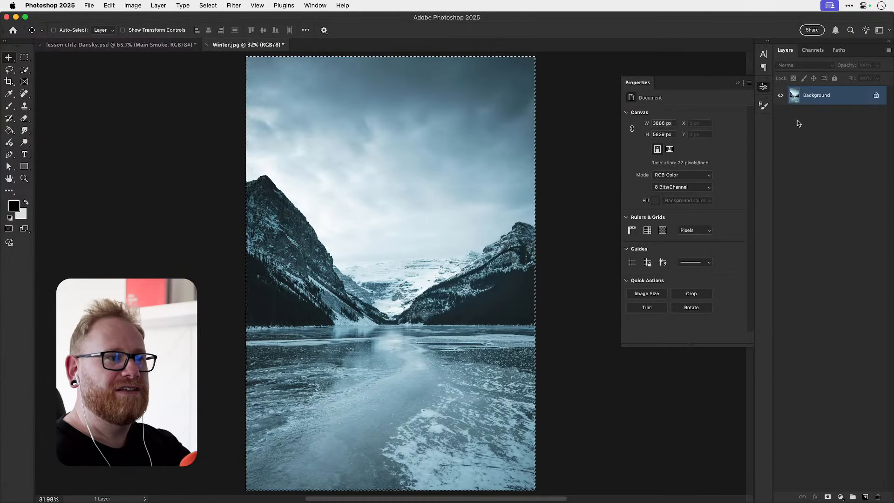
- Select the frozen lake from the shoreline down to the bottom edge of Winter.jpg with a rectangular marquee and copy it
key("m")
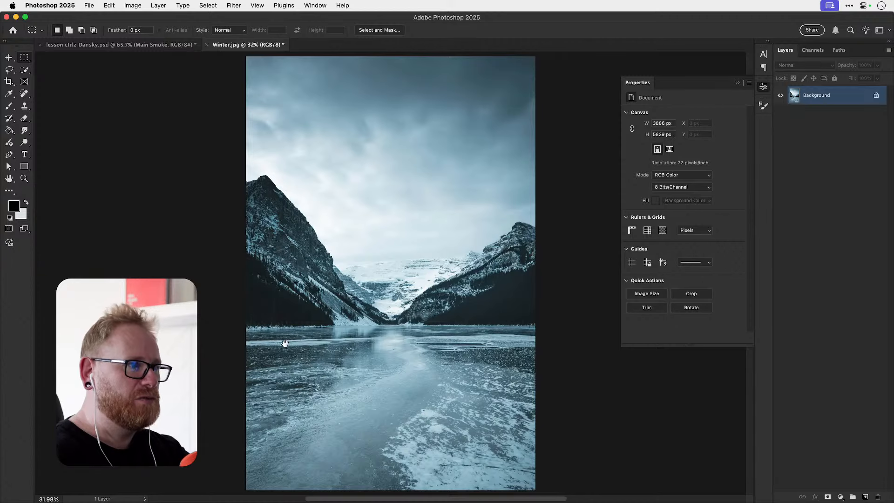
scroll(263, 290, "down", 3)
left_click_drag(233, 282, 555, 473)
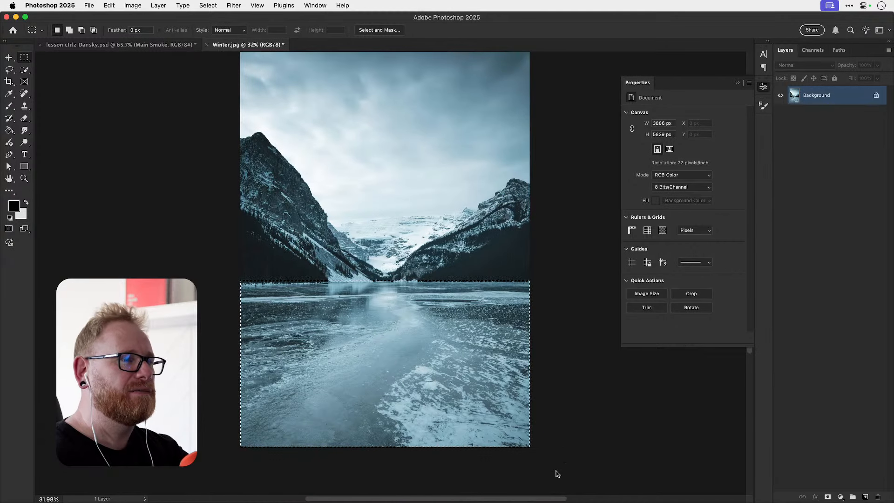
- Switch to lesson ctrlz Dansky.psd and paste the copied lake as a new layer directly above the collapsed Lake group
left_click(156, 44)
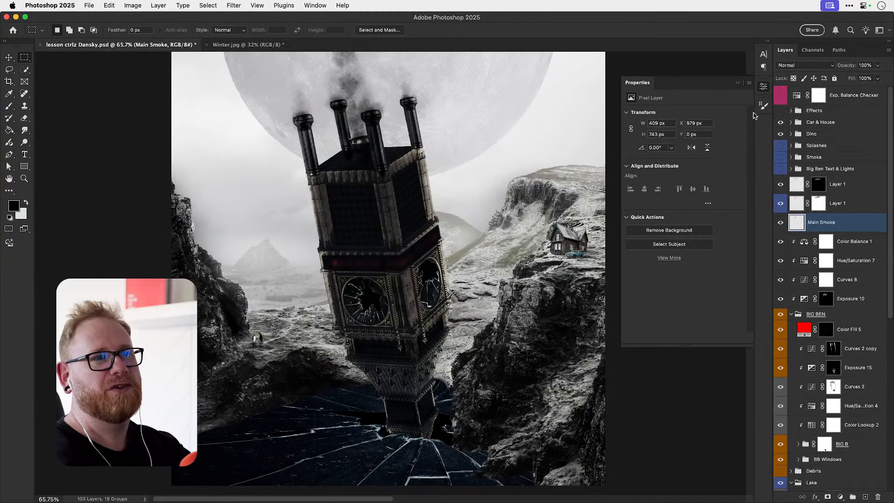
left_click(763, 88)
key("v")
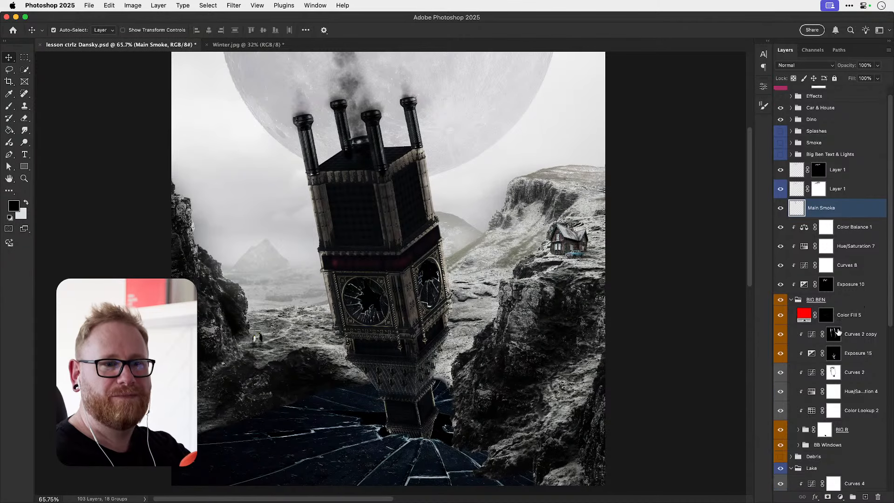
scroll(798, 322, "down", 5)
left_click(791, 376)
left_click(791, 376)
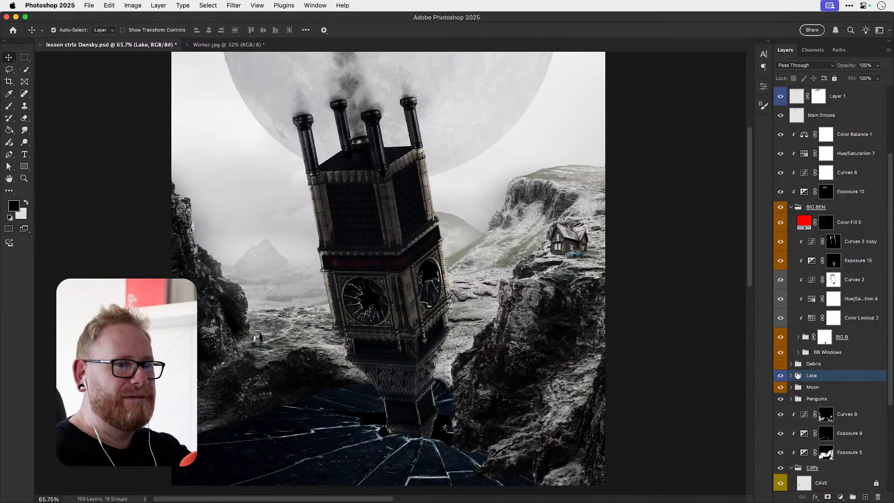
key("super+v")
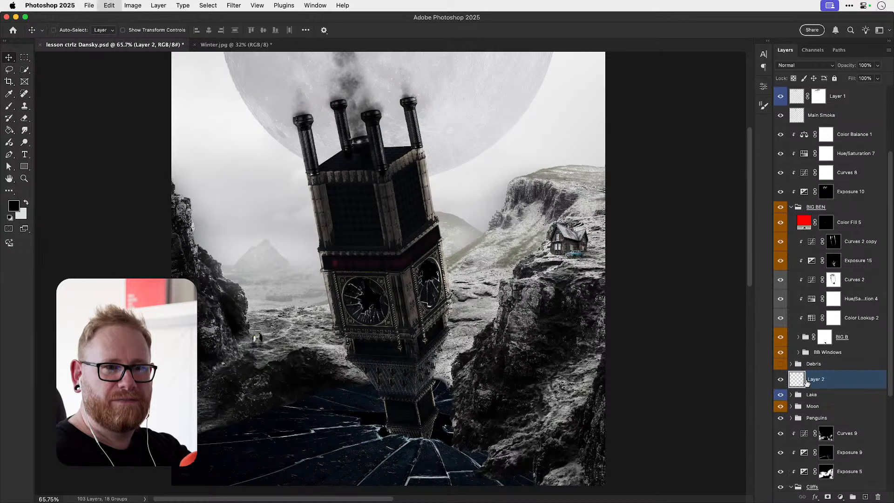
- Move the pasted lake layer over the lower half of the composite so it surrounds the tower's base
left_click_drag(469, 277, 457, 223)
key("super+t")
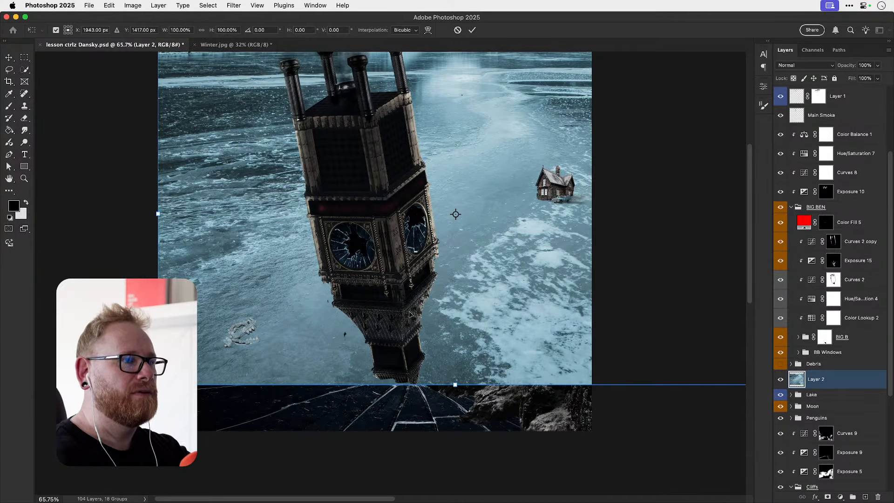
left_click_drag(483, 140, 358, 311)
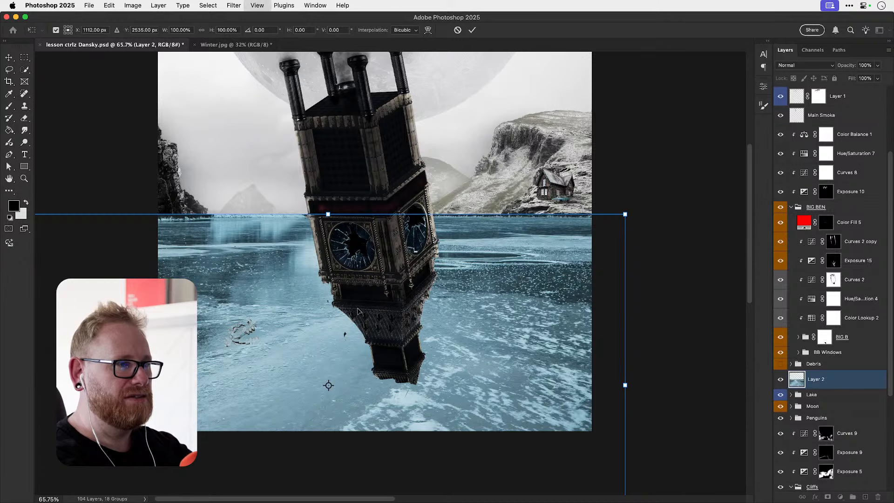
key("super+0")
key("Return")
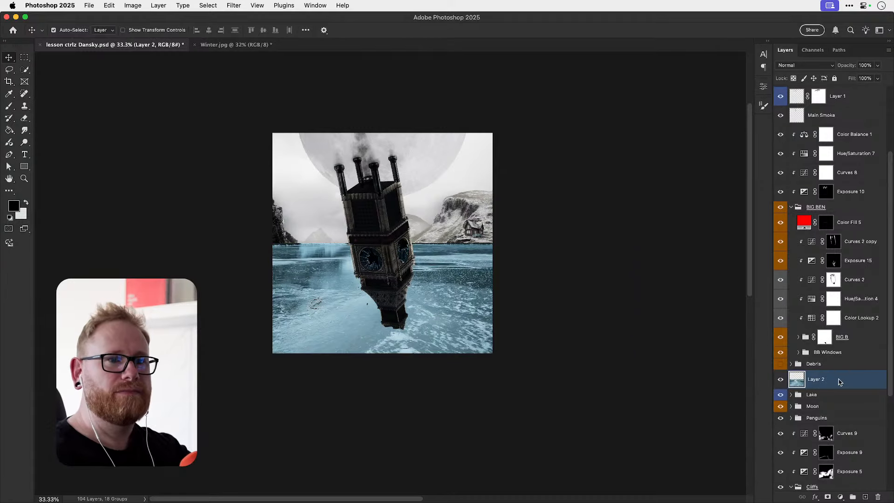
- Rename the pasted layer Lake and convert it to a Smart Object
right_click(839, 382)
key("Escape")
double_click(815, 379)
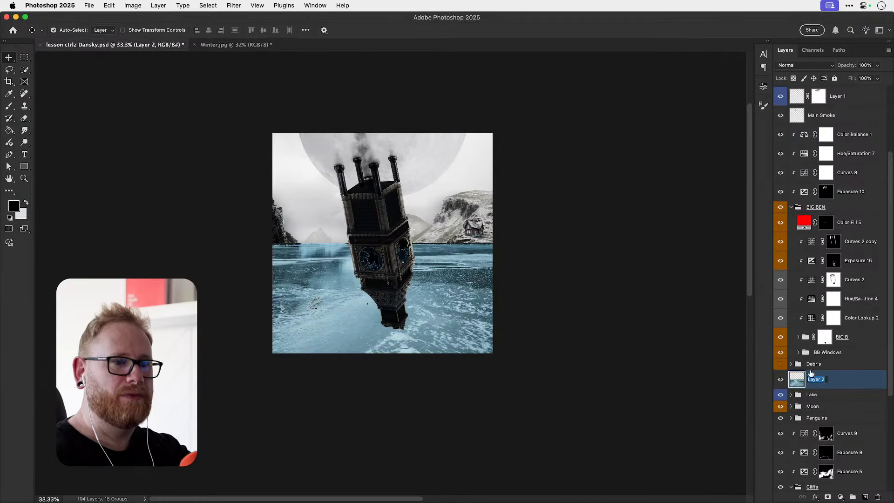
type("Lake")
key("Return")
right_click(826, 379)
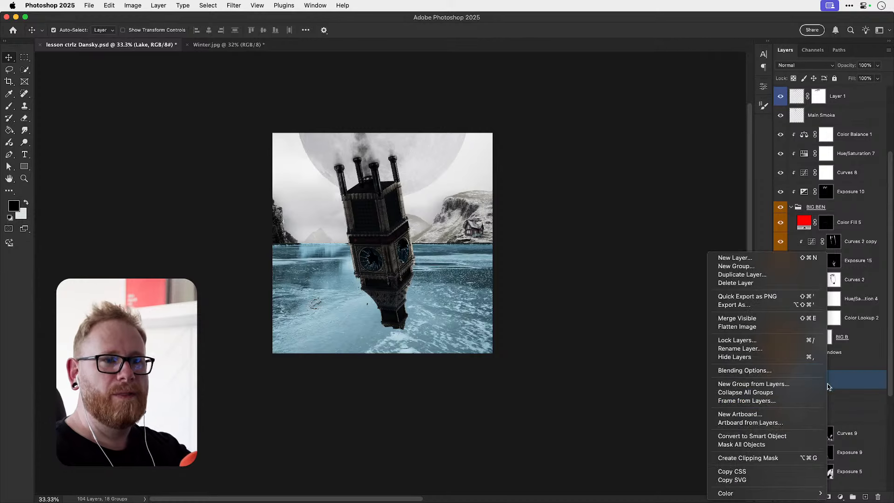
left_click(755, 437)
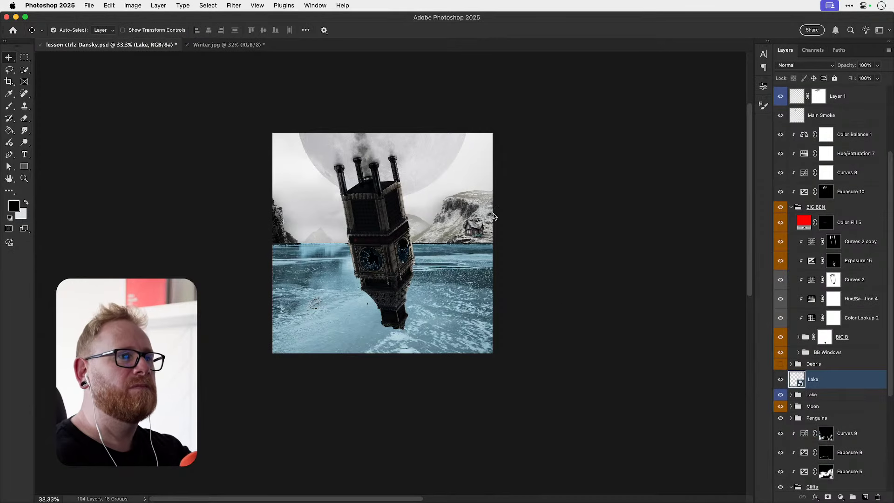
- Scale the Lake smart object to about 63% and position it over the cracked lake between the cliffs at the tower's foot
key("super+t")
left_click_drag(510, 244, 473, 264)
key("super+equal")
key("super+equal")
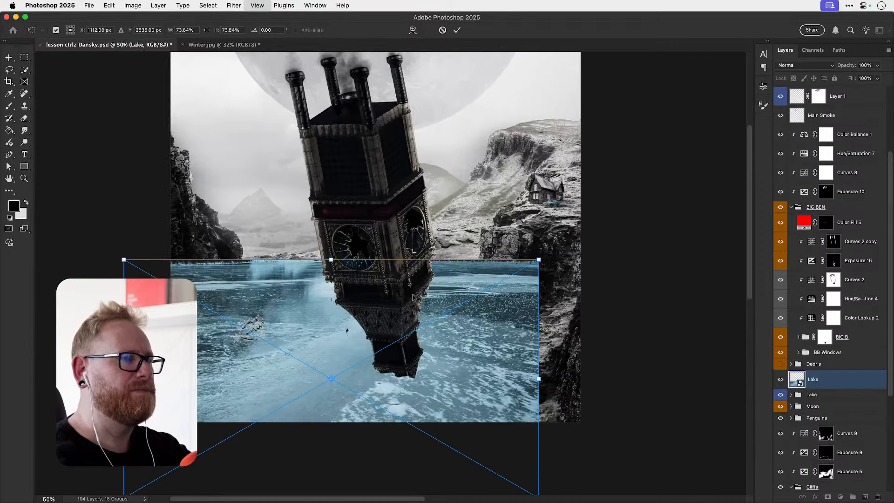
key("super+equal")
left_click_drag(436, 288, 479, 311)
left_click_drag(562, 240, 560, 213)
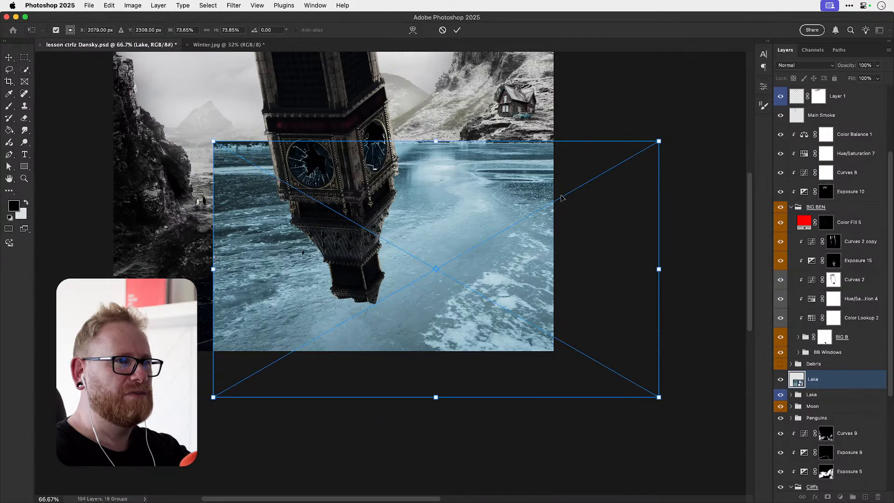
left_click_drag(658, 140, 591, 191)
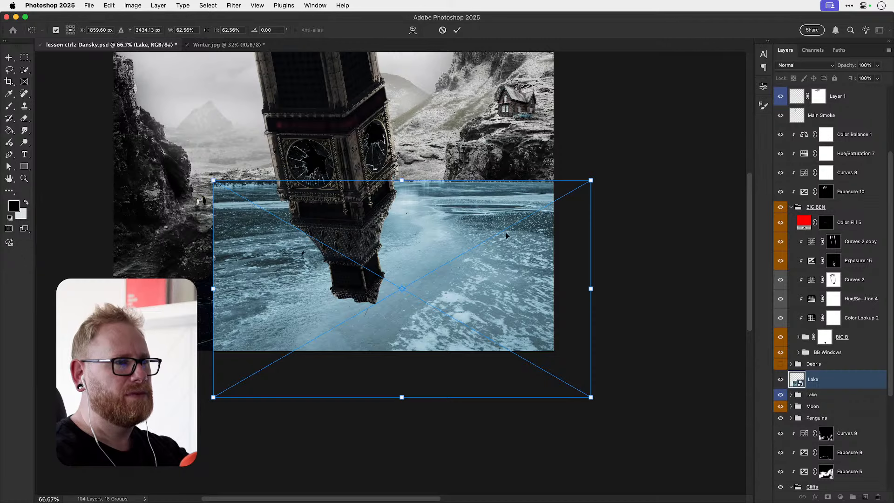
left_click_drag(441, 232, 430, 328)
left_click_drag(311, 466, 312, 436)
key("Return")
- Align the Lake smart object to the canvas's left edge and toggle its visibility to compare it with the lake below
key("super+a")
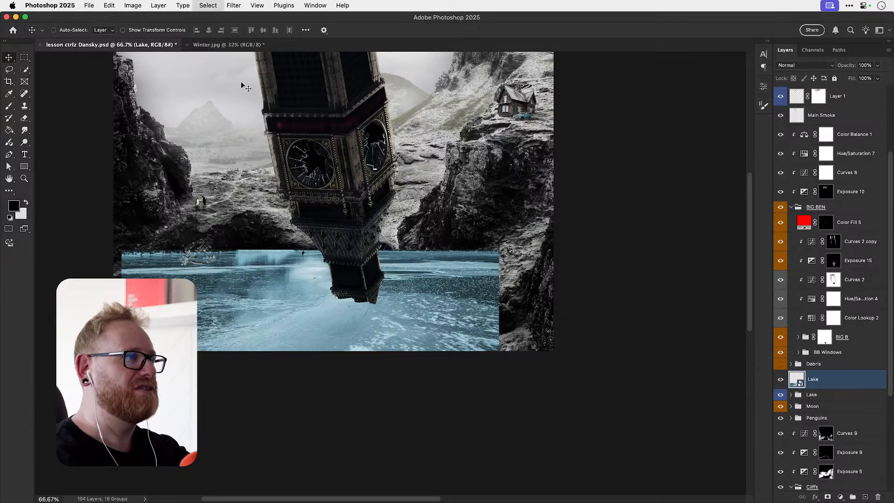
left_click(196, 30)
key("super+d")
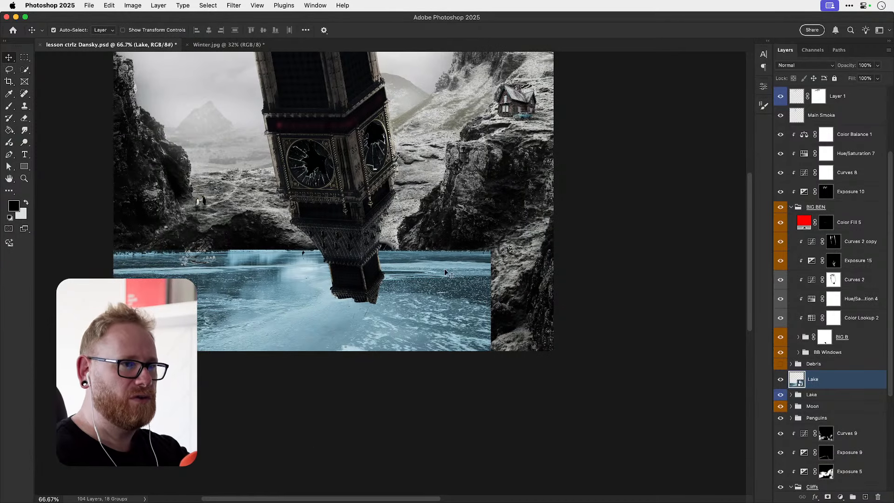
left_click(780, 380)
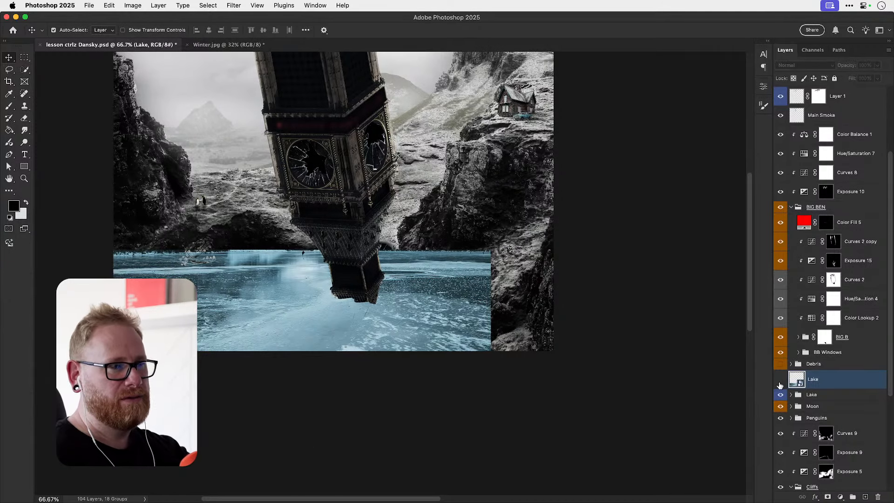
left_click(781, 380)
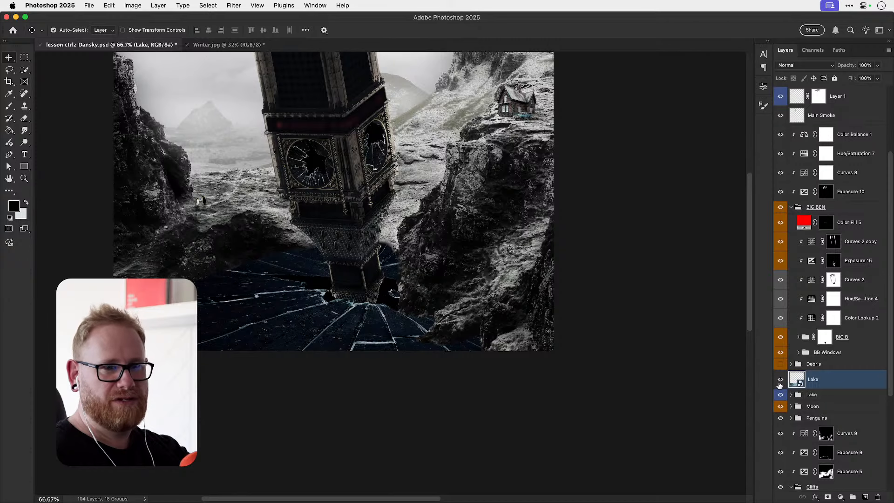
- Load the LAKE_F layer's mask from the Lake group as a selection and use it to mask the Lake smart object
left_click(791, 394)
scroll(822, 372, "down", 5)
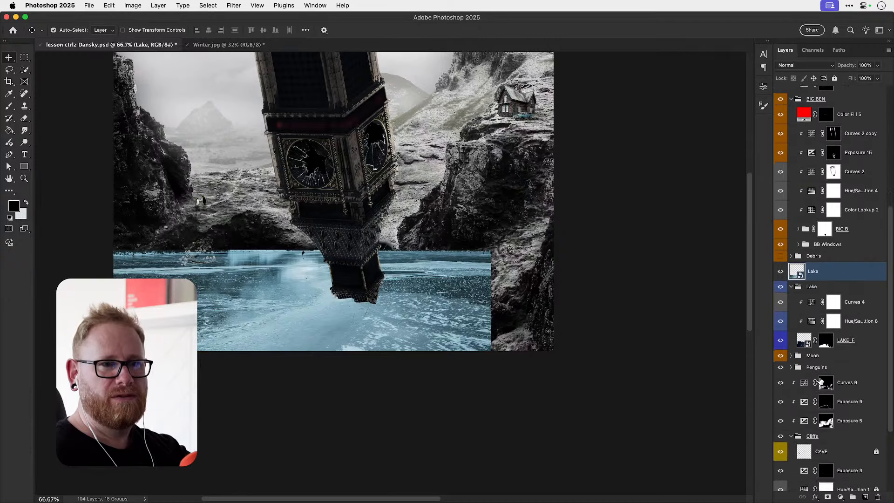
left_click(825, 332, "super")
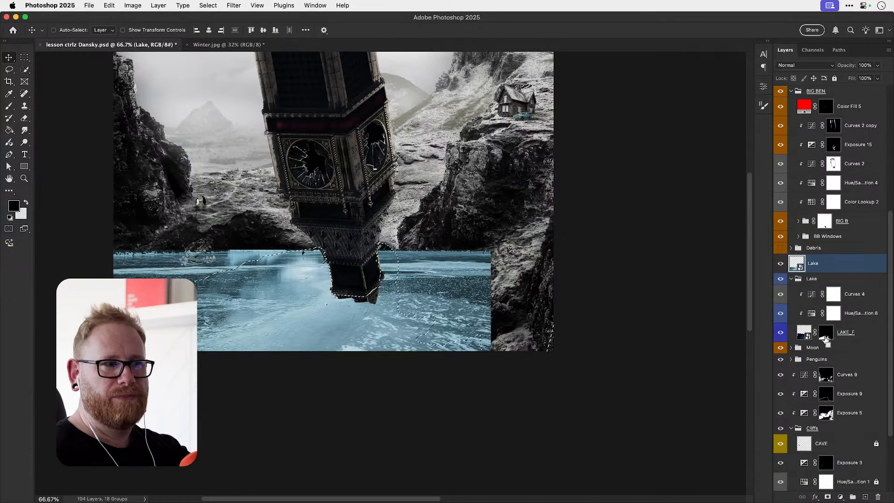
left_click(826, 494)
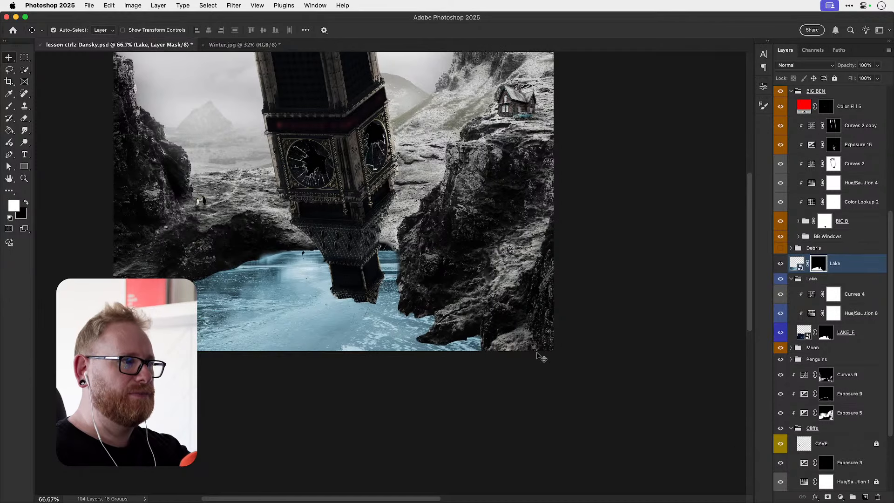
- Try blending the Lake layer with the cracked ice using Blend If, splitting the Underlying Layer shadows to 0 / 25
scroll(378, 234, "up", 3)
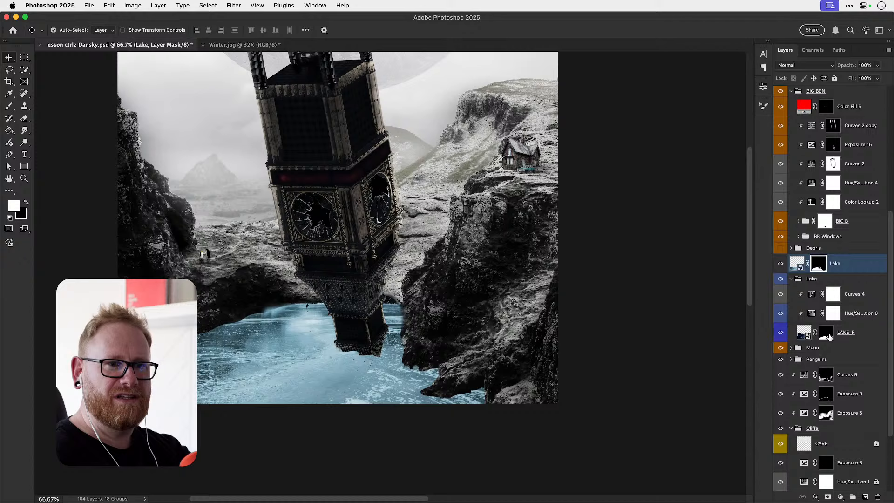
left_click(781, 264)
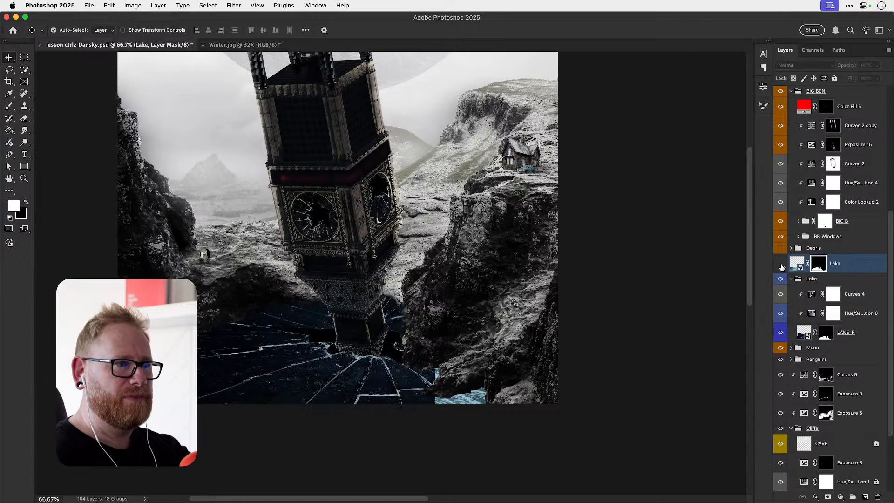
double_click(861, 269)
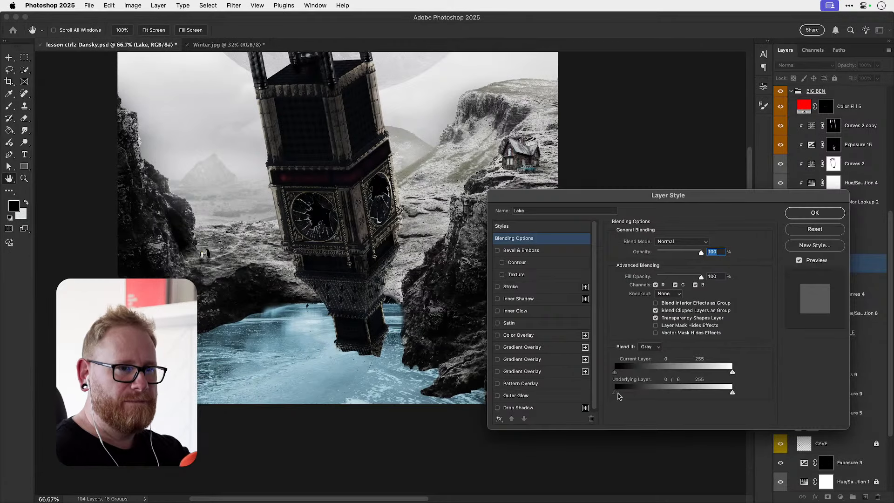
mouse_move(619, 396)
left_mouse_down()
mouse_move(646, 397)
mouse_move(617, 397)
mouse_move(627, 394)
left_mouse_up()
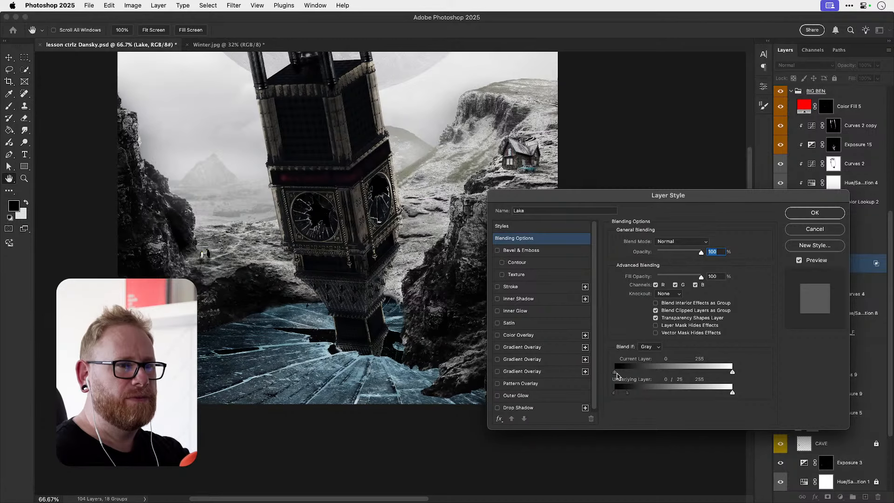
key("Escape")
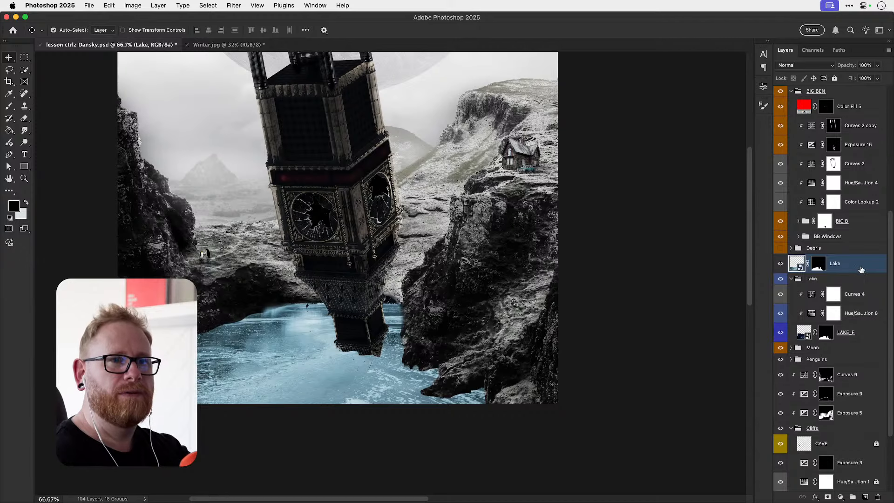
- Try splitting the Lake layer's Blend If Underlying Layer highlights to 217 / 255
double_click(861, 269)
left_click_drag(732, 394, 716, 394)
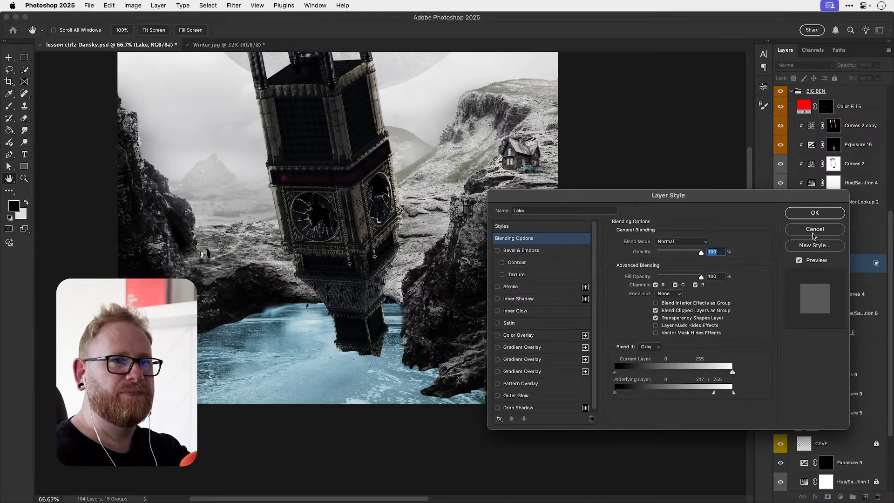
left_click(814, 231)
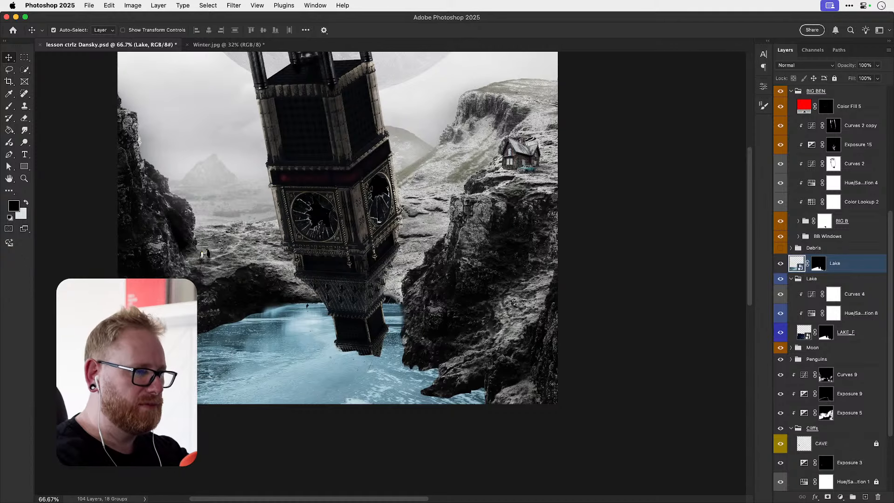
- Open the recent file Camera Raw Filter.psd, examine the icy lake around the tower in the finished composite, and close it
left_click(88, 5)
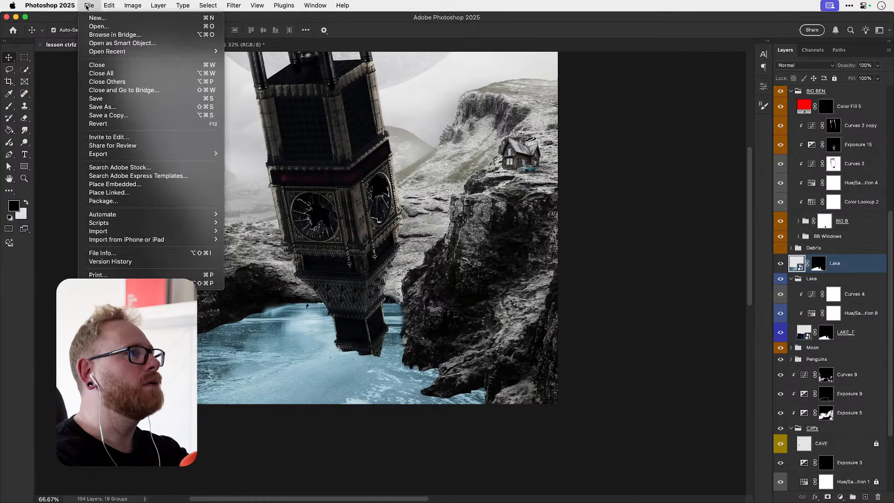
mouse_move(196, 53)
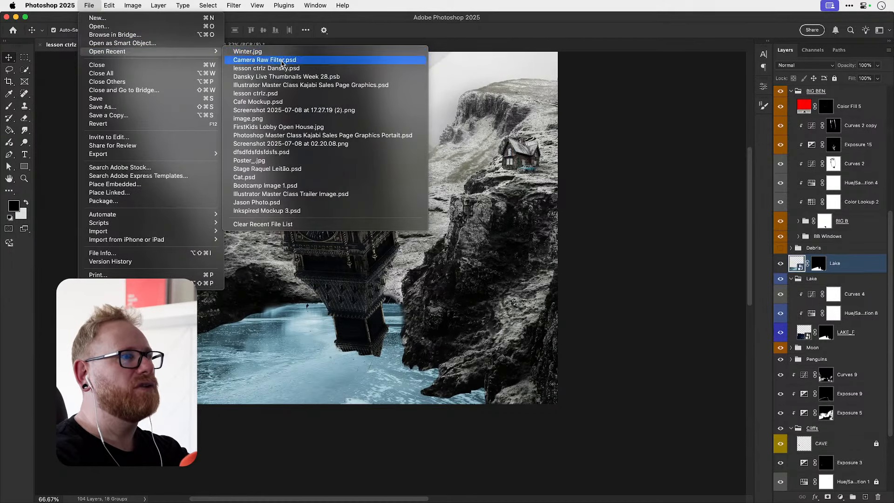
left_click(283, 59)
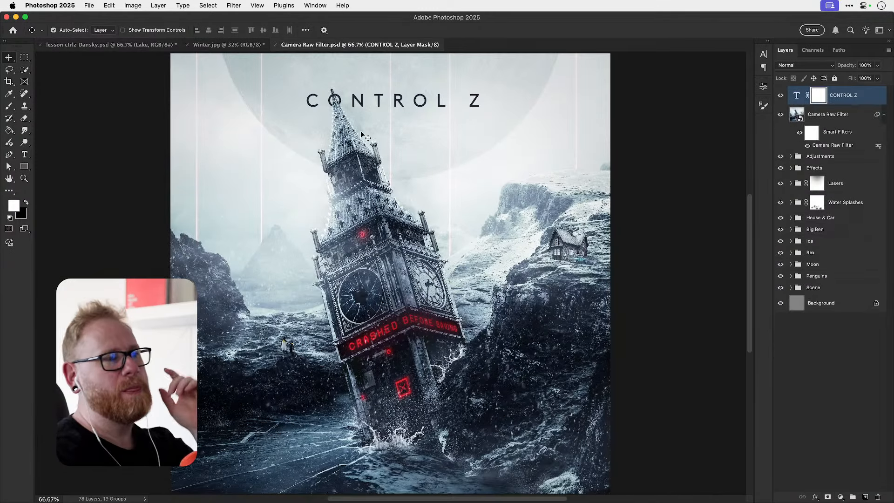
scroll(272, 437, "down", 1)
scroll(273, 438, "down", 3)
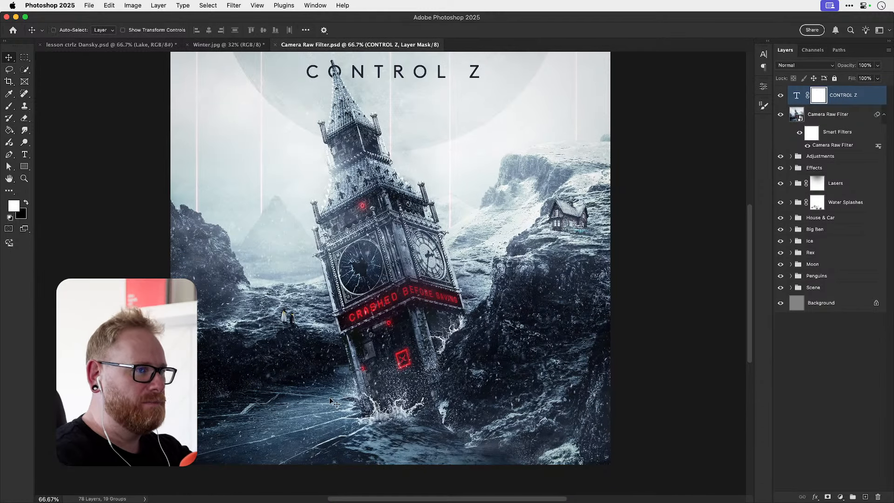
key("super+w")
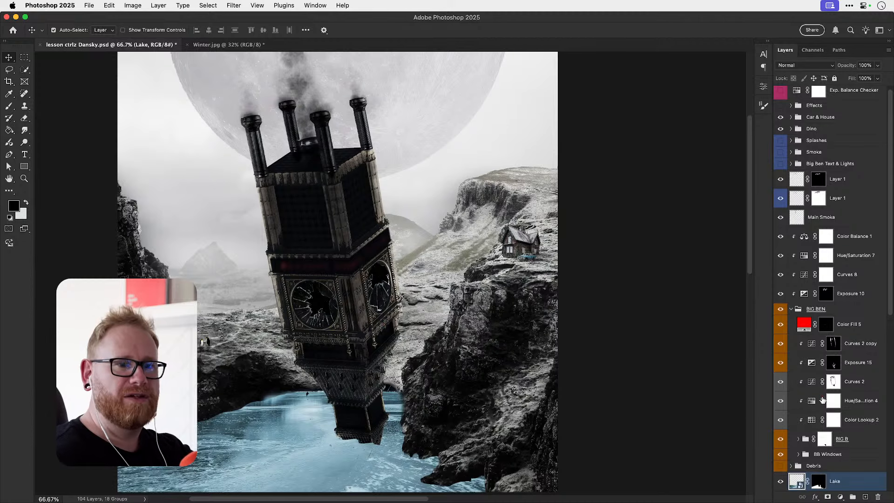
- Try the Soft Light blend mode on the Lake layer and compare the ice with the layer hidden and shown
left_click(803, 67)
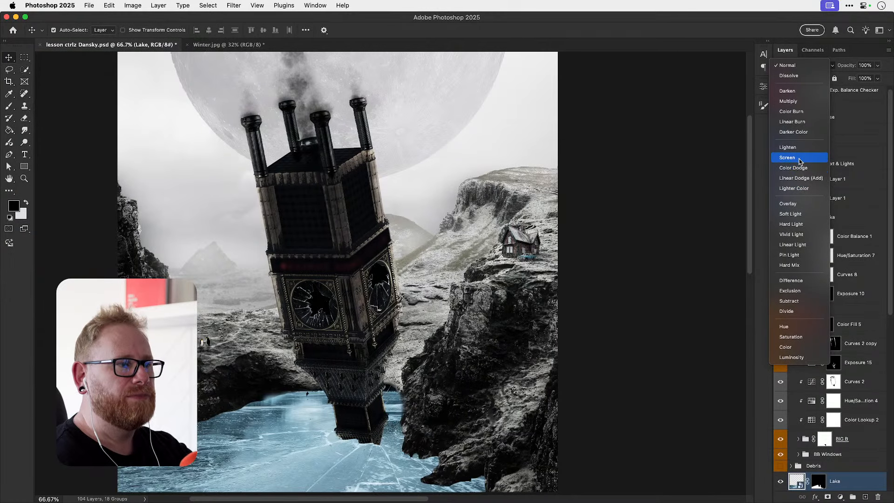
left_click(790, 214)
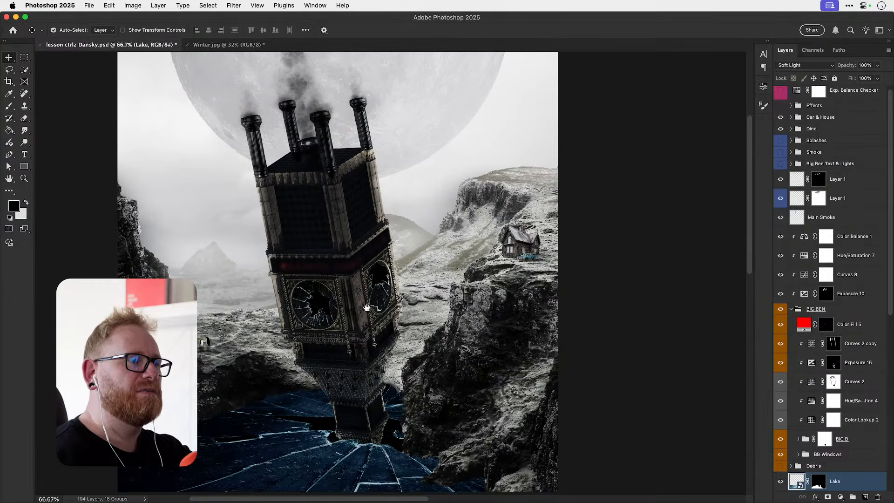
scroll(375, 330, "down", 5)
scroll(321, 371, "up", 1)
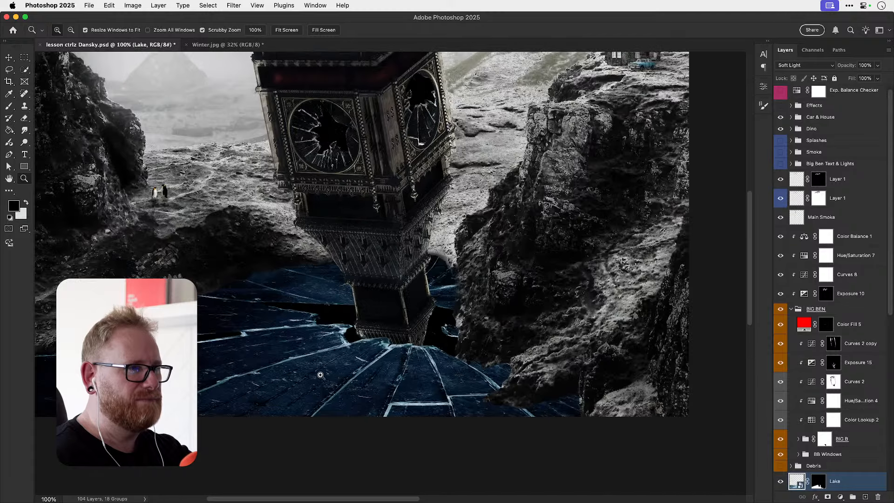
scroll(652, 396, "left", 2)
left_click(781, 482)
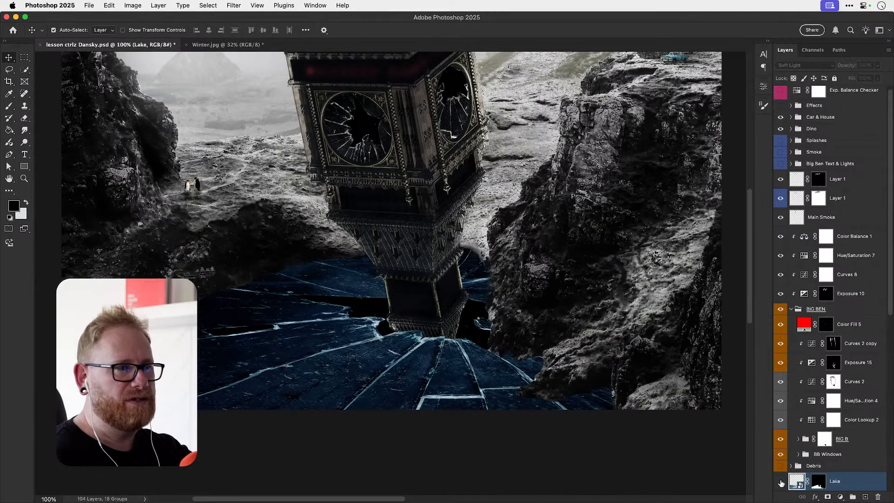
left_click(781, 482)
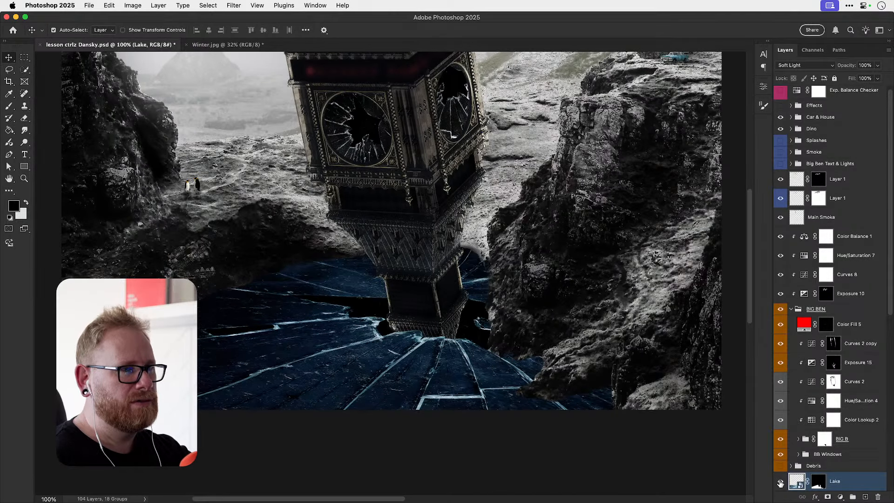
key("super+minus")
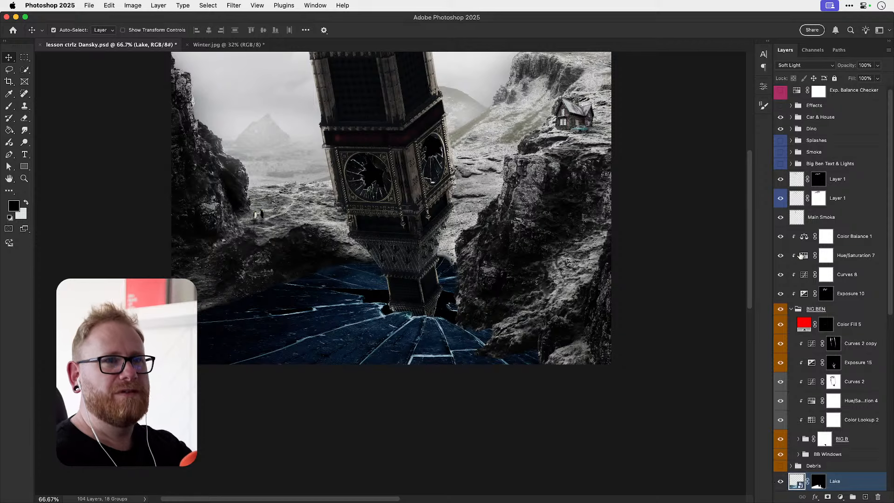
- Set the Lake layer's blend mode to Screen and try splitting its Blend If Underlying Layer shadows to 0 / 14
left_click(796, 70)
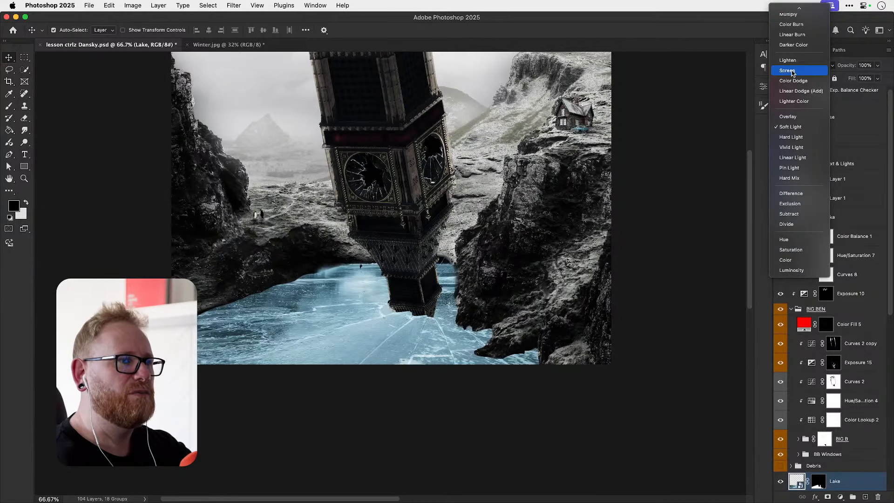
left_click(793, 72)
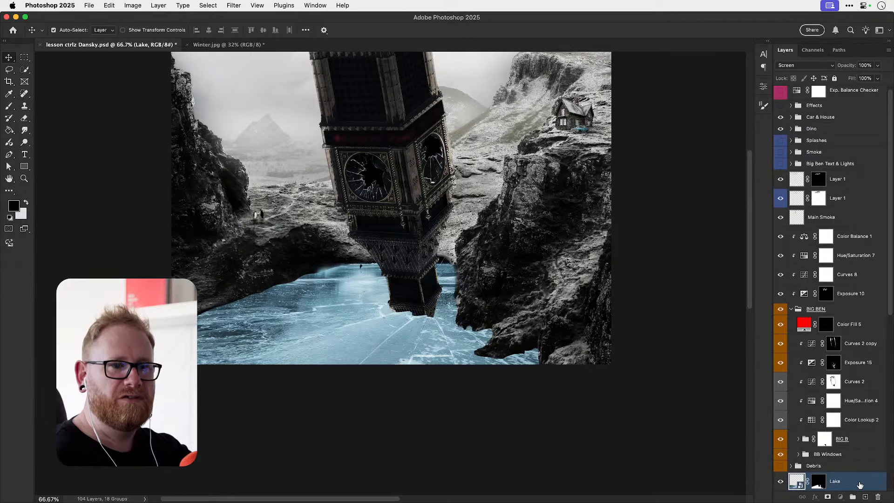
double_click(858, 482)
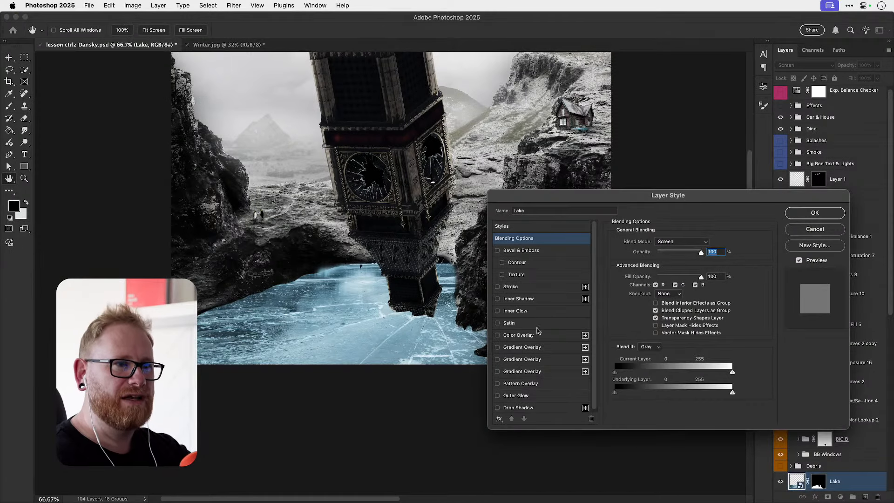
key("alt")
mouse_move(615, 392)
left_mouse_down()
mouse_move(640, 392)
mouse_move(622, 393)
left_mouse_up()
key("alt")
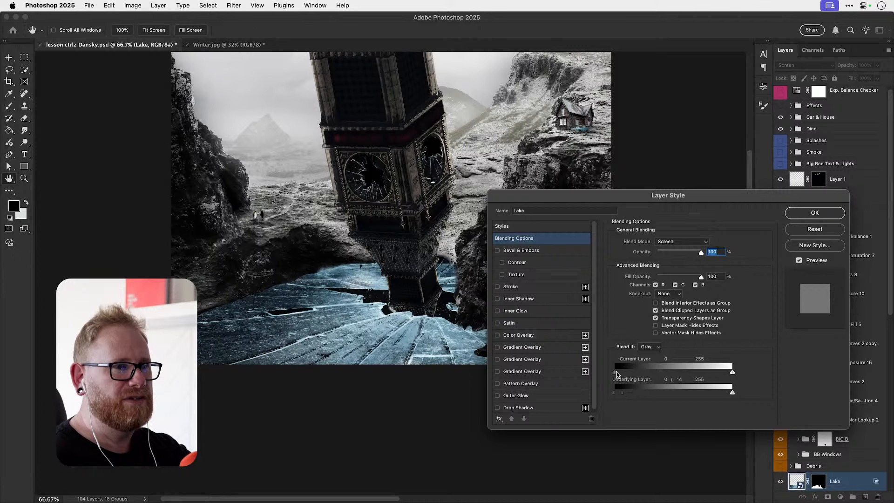
- Split the Lake layer's Blend If Current Layer shadows to 0 / 77, return the Underlying Layer shadows to 0, and apply the style
left_click_drag(630, 373, 683, 372)
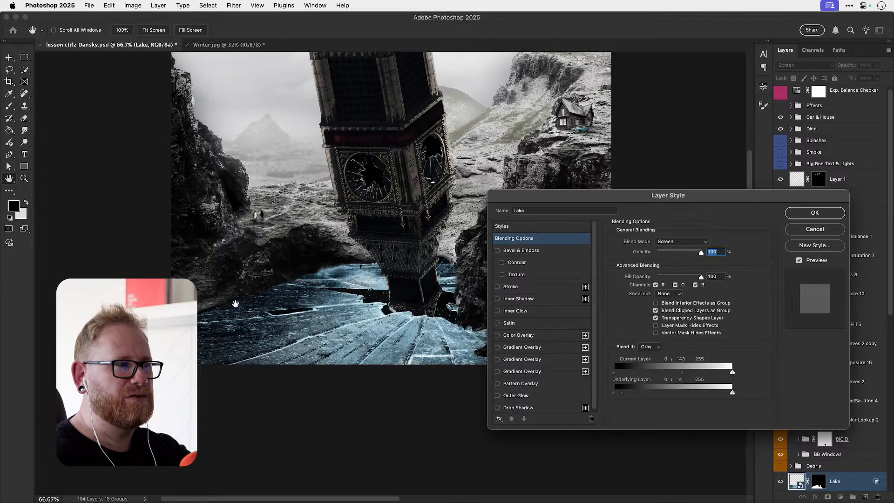
left_click_drag(732, 393, 709, 395)
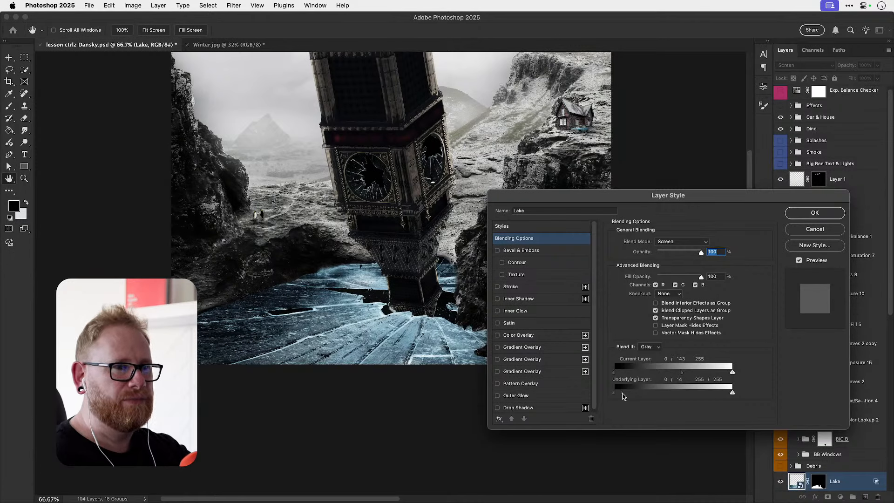
left_click_drag(620, 397, 589, 399)
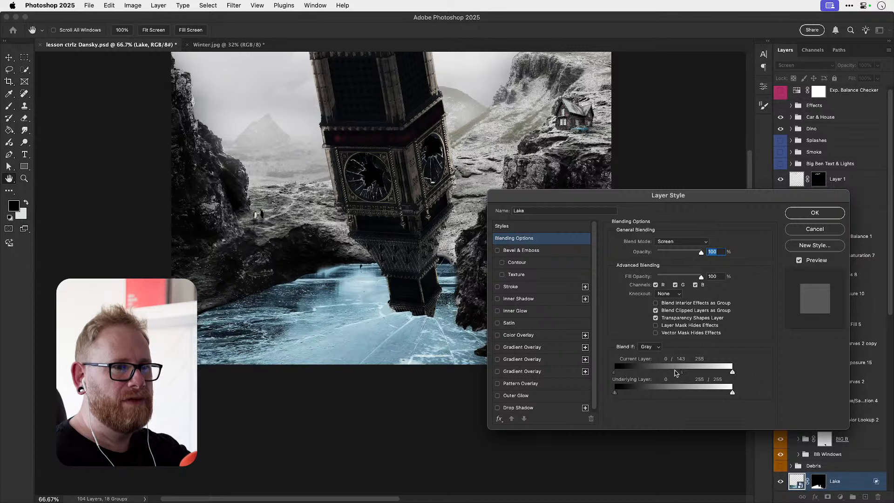
mouse_move(681, 373)
left_mouse_down()
mouse_move(610, 375)
mouse_move(691, 372)
mouse_move(682, 373)
left_mouse_up()
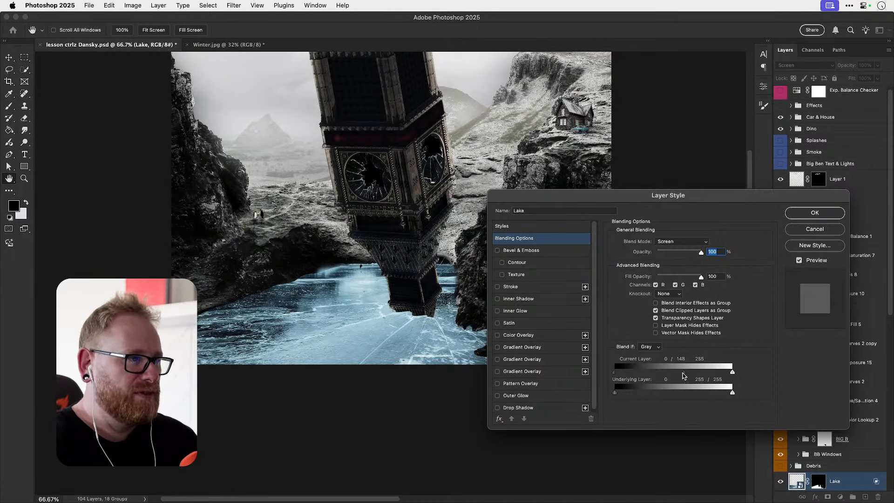
left_click_drag(684, 376, 654, 375)
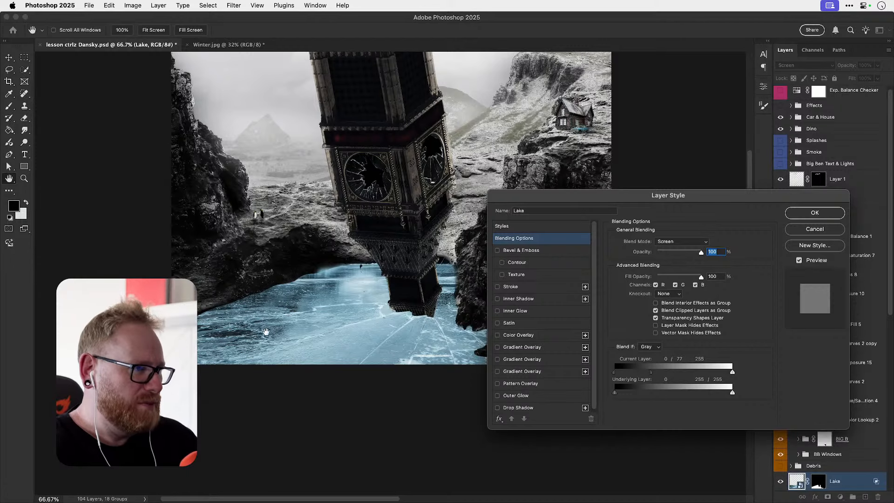
left_click(814, 213)
scroll(831, 438, "down", 4)
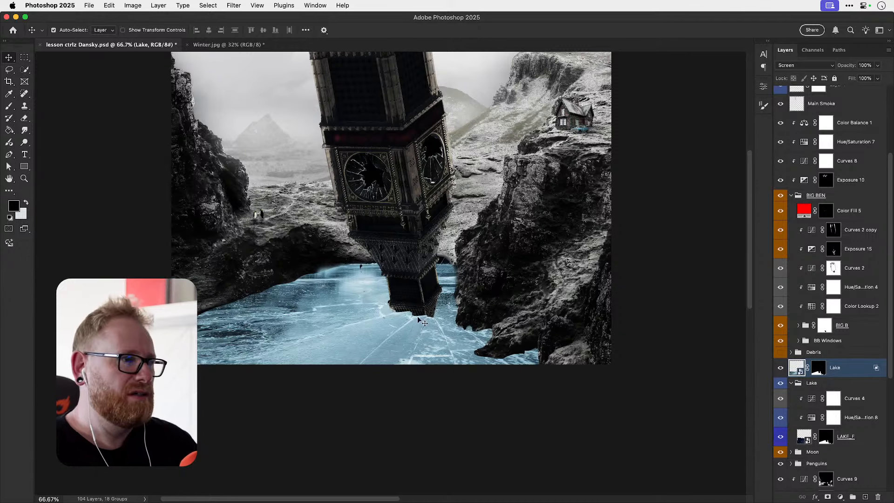
left_click(827, 440, "super")
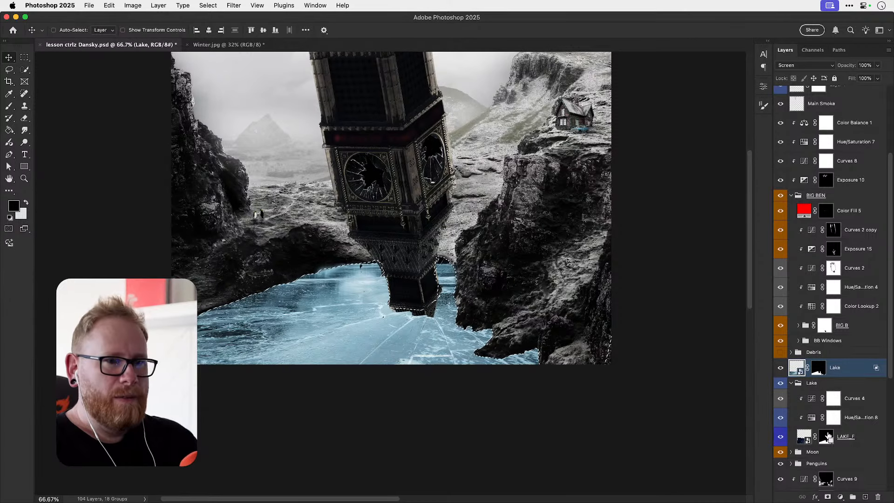
key("super+d")
- Try a Quick Selection of the dark hole beside the tower's base with the Lake layer hidden, then discard it and show the layer
left_click(780, 371)
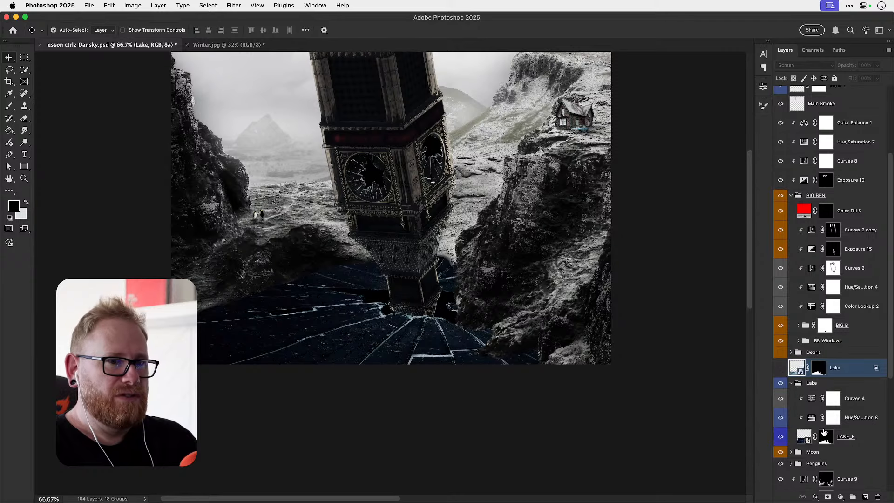
left_click(804, 438)
key("z")
left_click_drag(412, 312, 455, 311)
key("w")
left_click_drag(344, 280, 369, 282)
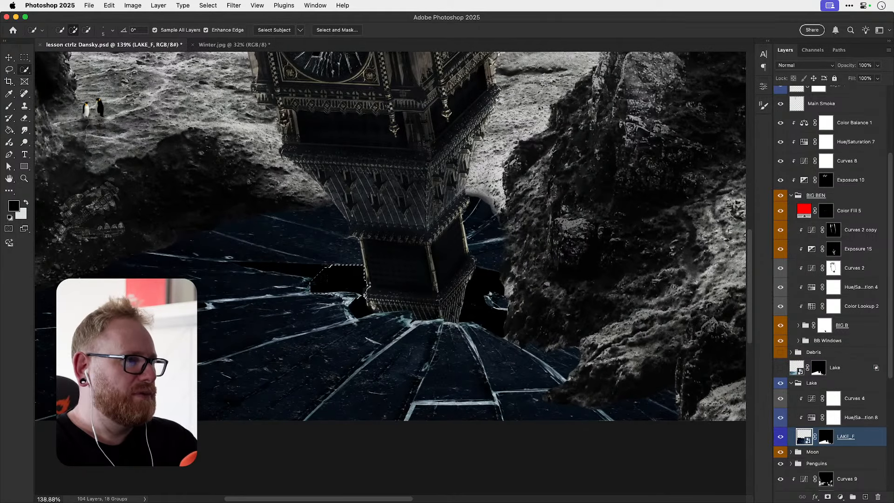
key("super+d")
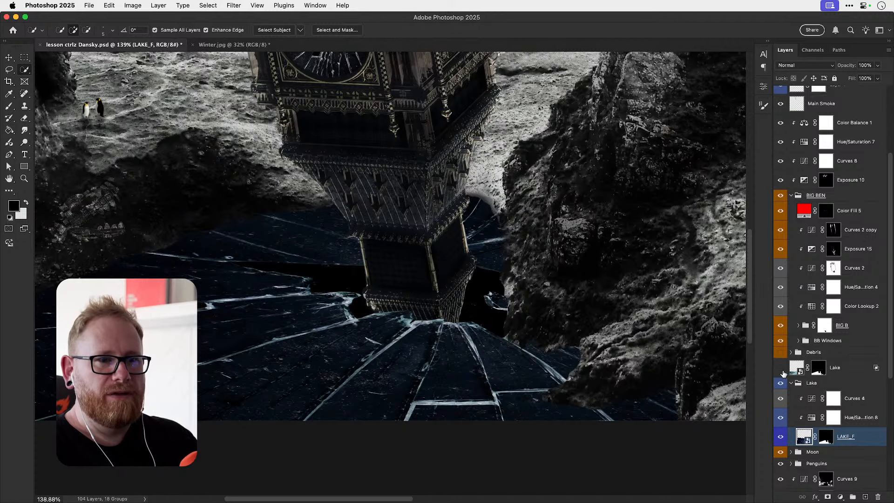
left_click(781, 368)
- Target the Lake layer's mask with the Brush tool, using black as the foreground color
left_click(837, 369)
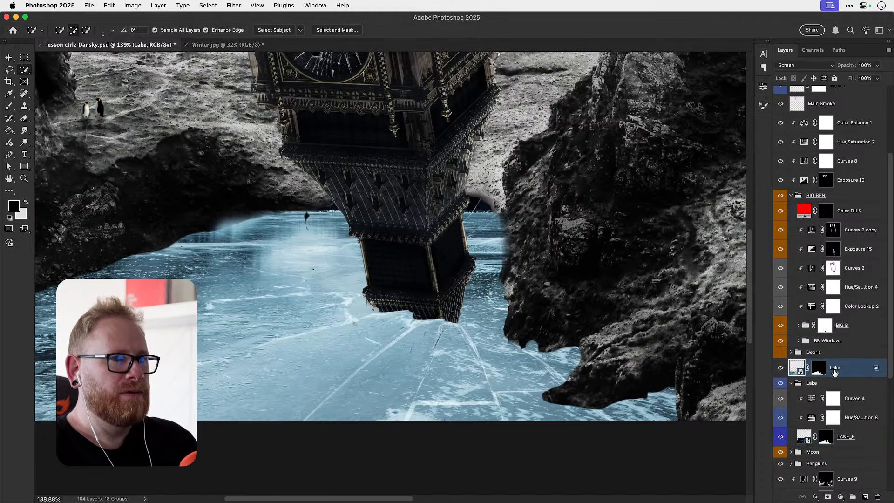
key("z")
left_click(367, 301)
key("b")
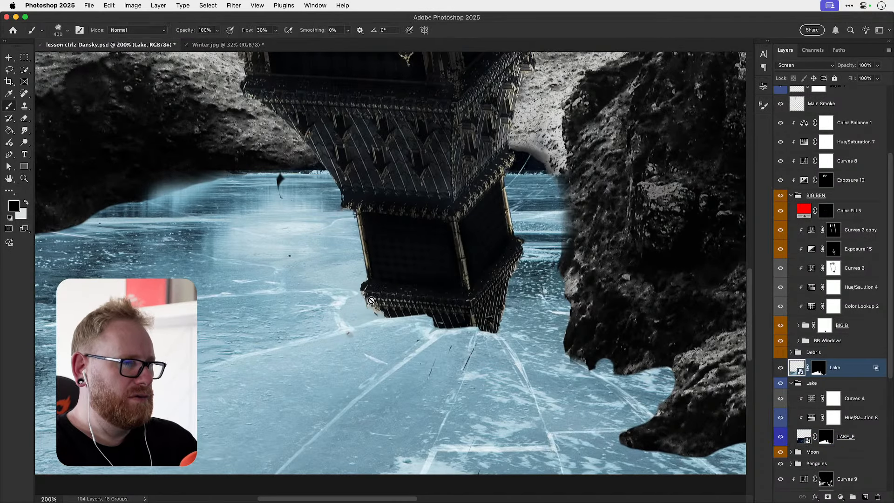
left_click(818, 368)
key("x")
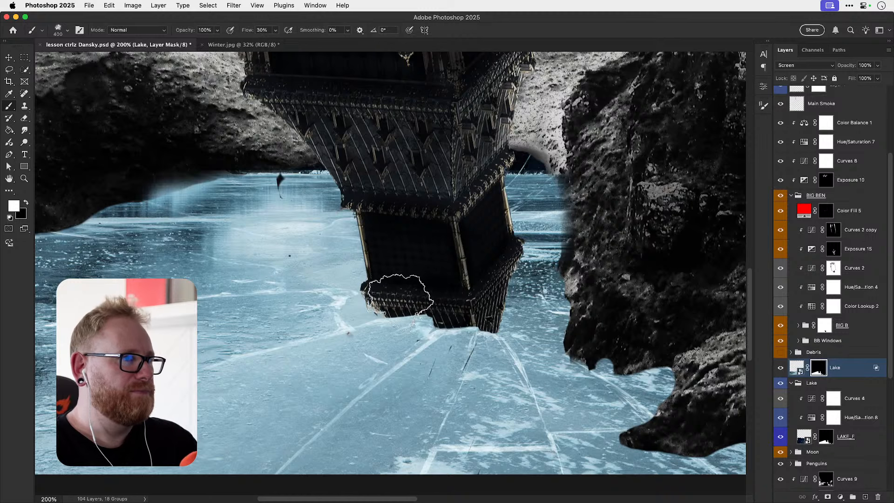
key("x")
- Choose the Soft Round Pressure Opacity and Flow brush from General Brushes and raise its hardness
left_click(67, 30)
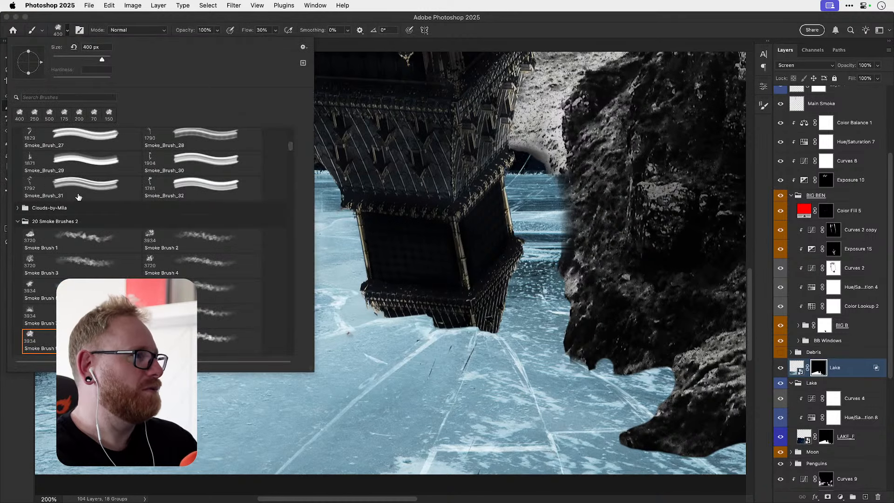
scroll(77, 198, "up", 5)
left_click(17, 134)
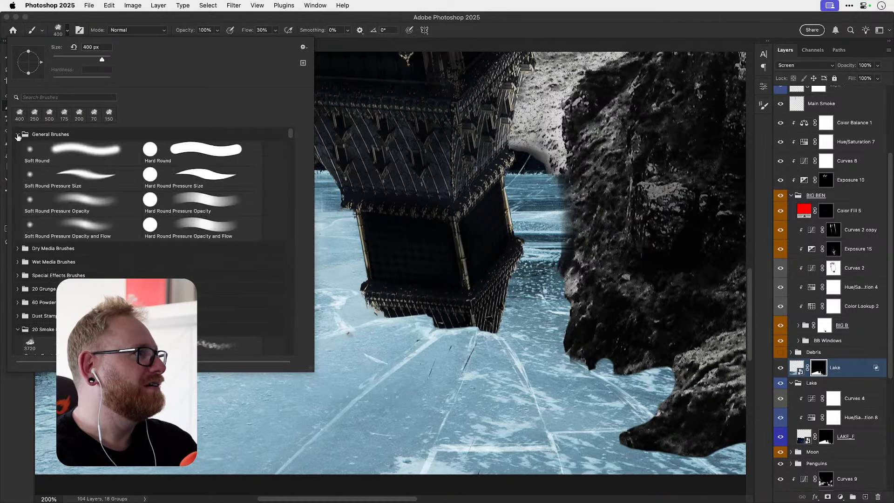
left_click(59, 225)
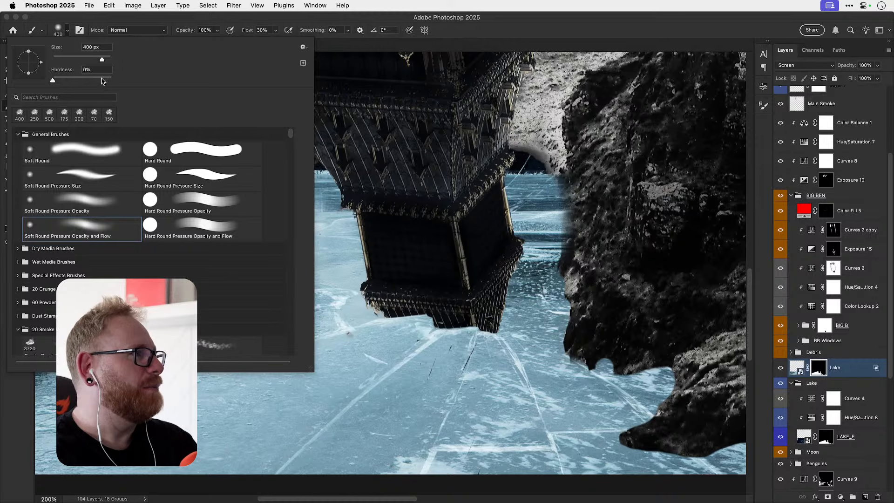
left_click(103, 80)
left_click(68, 29)
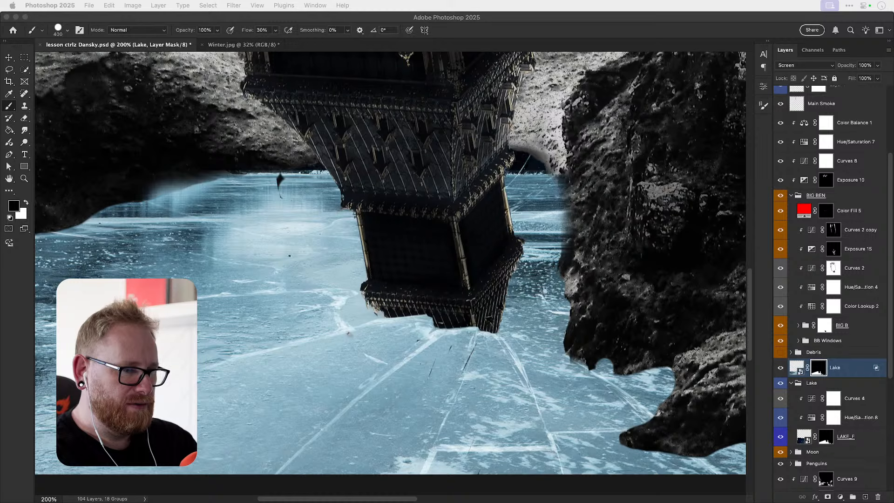
- Reduce the brush size to 60 px for masking around the tower's base
left_click(455, 286)
key("bracketleft")
key("bracketleft")
key("bracketleft")
key("bracketleft")
key("bracketleft")
key("bracketleft")
key("bracketleft")
key("bracketleft")
key("bracketleft")
key("bracketleft")
key("bracketleft")
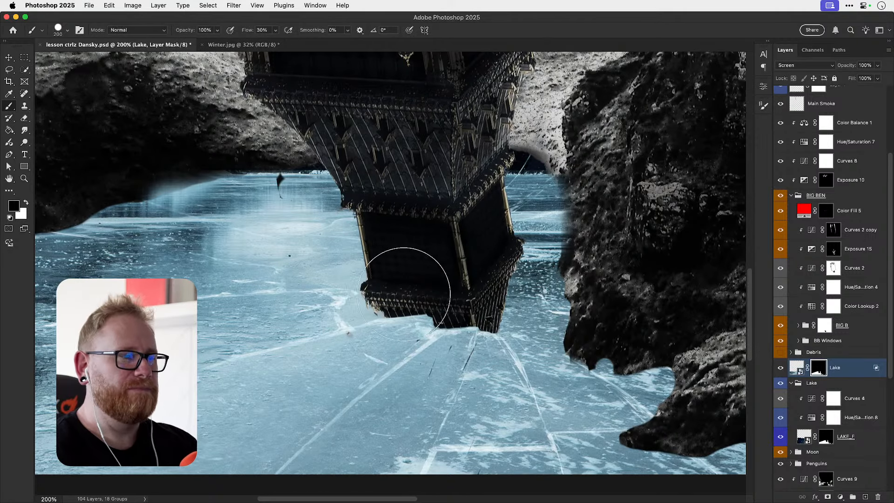
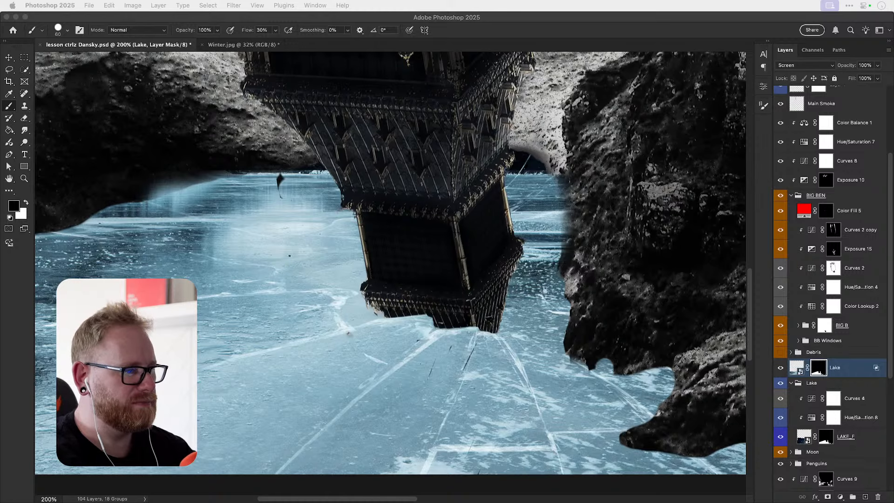
- Raise the brush flow to 100%
key("super+Tab")
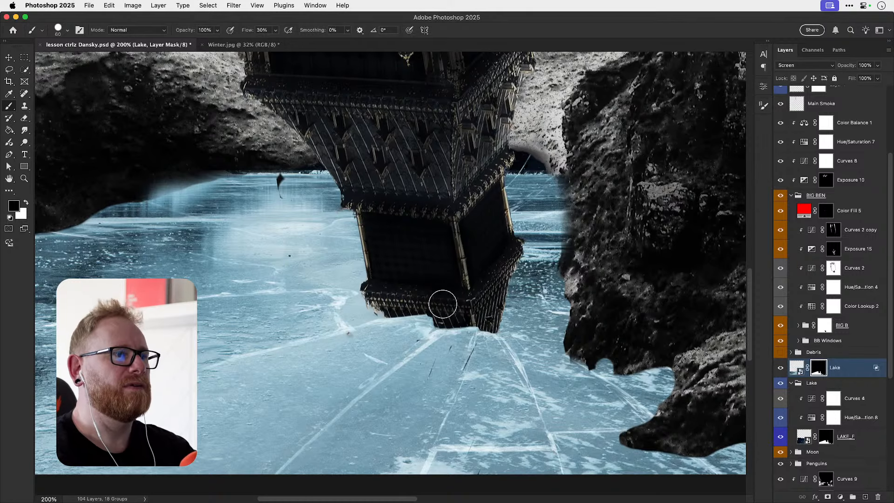
scroll(444, 308, "up", 3)
scroll(444, 309, "right", 2)
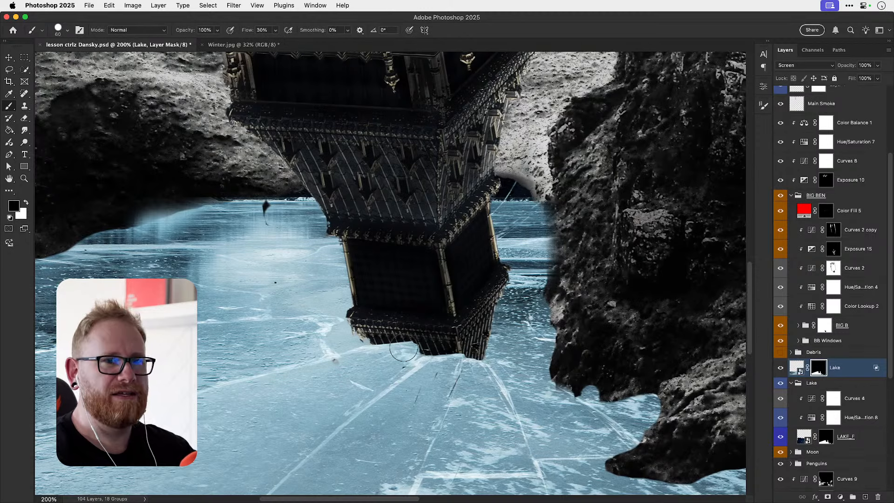
left_click(276, 30)
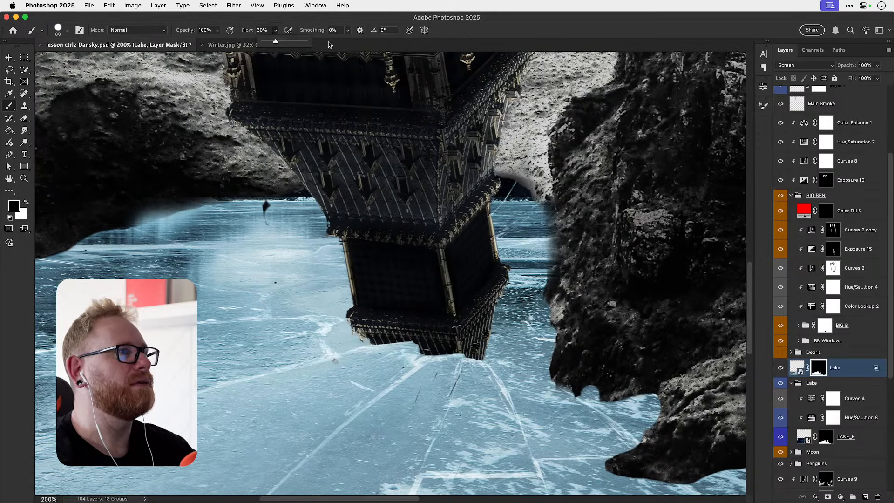
left_click_drag(276, 43, 346, 45)
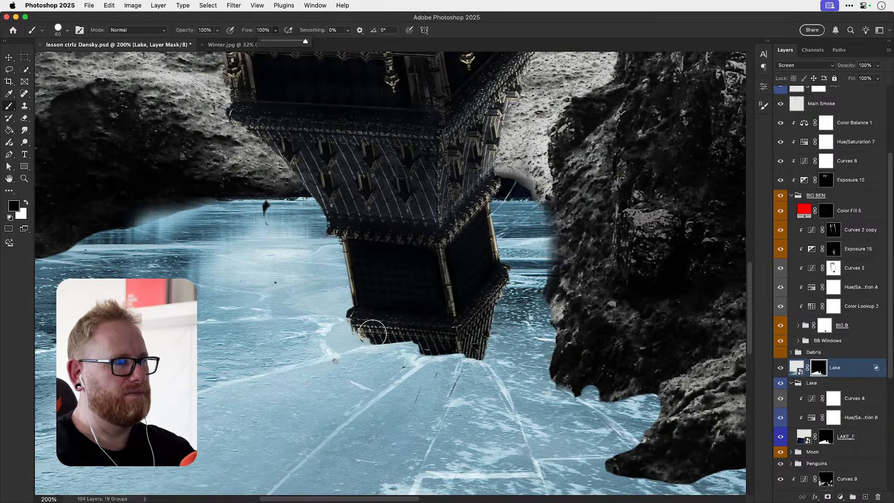
- Shrink the brush to a fine tip and paint a short black stroke on the Lake mask beside the tower base's left corner
left_click(371, 330)
key("bracketleft")
key("bracketleft")
key("bracketleft")
key("bracketleft")
key("bracketleft")
key("bracketleft")
key("bracketleft")
key("bracketleft")
key("bracketleft")
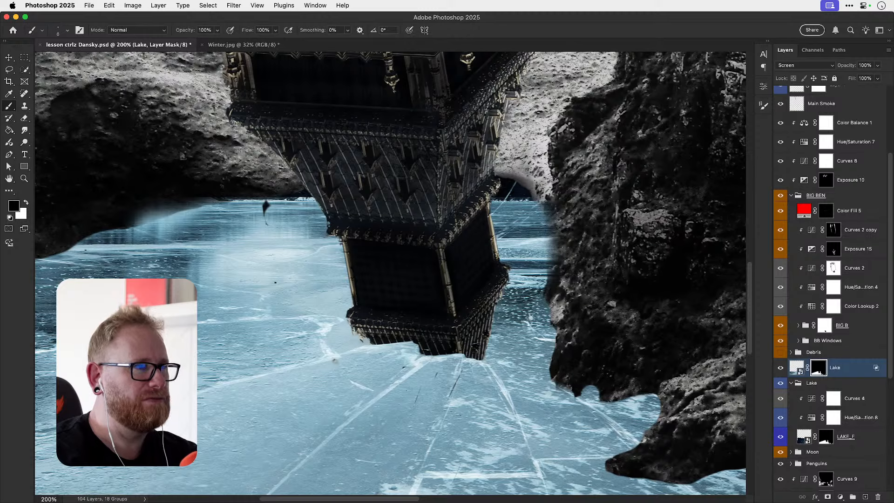
left_click_drag(338, 316, 343, 308)
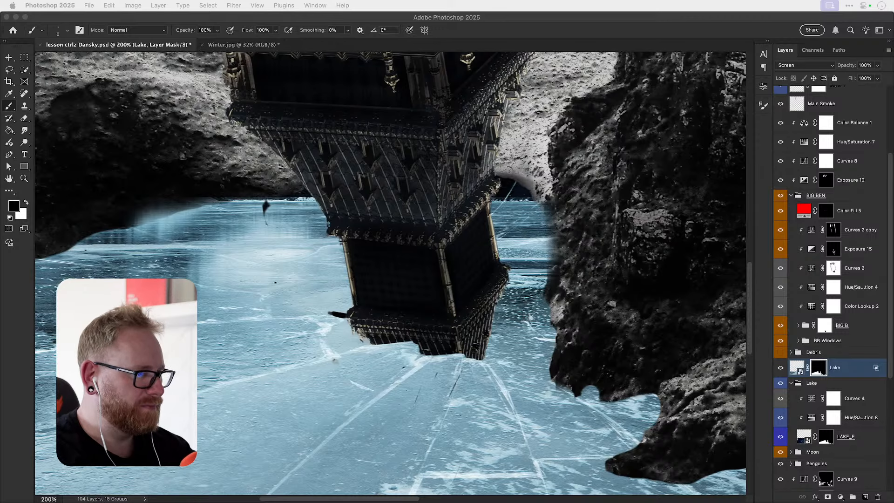
- Switch to Chrome and copy the Craiyon image of a frozen lake with a little hole from the "lake cracked ice hole" results
left_click_drag(542, 321, 489, 212)
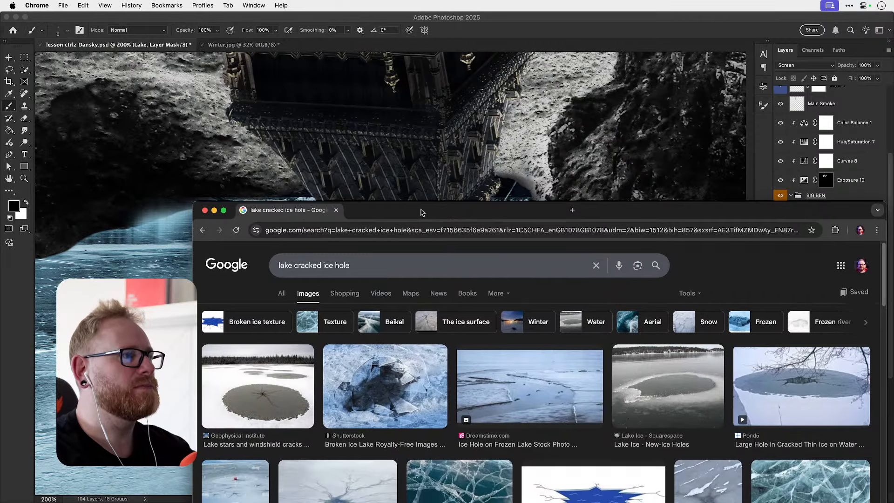
left_click(223, 211)
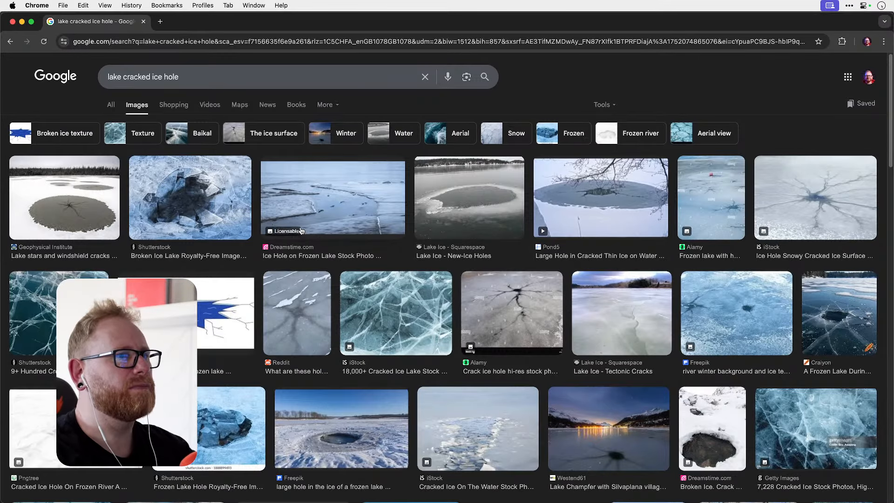
left_click(838, 313)
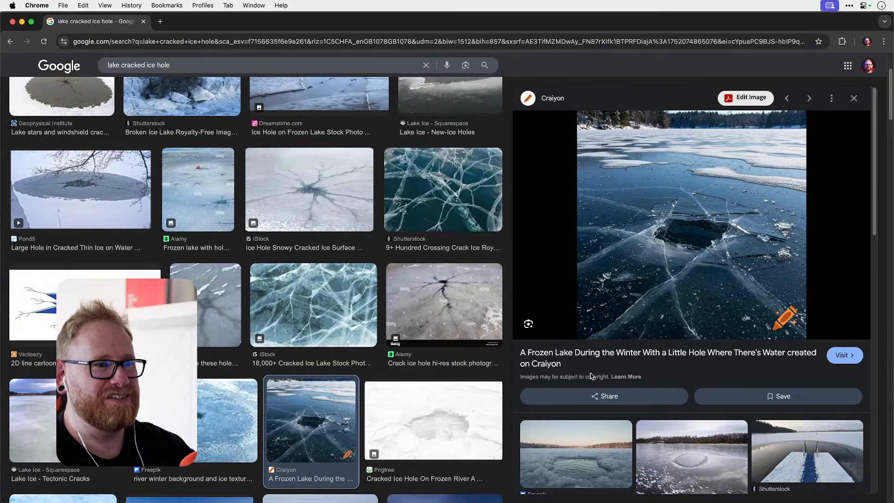
right_click(661, 225)
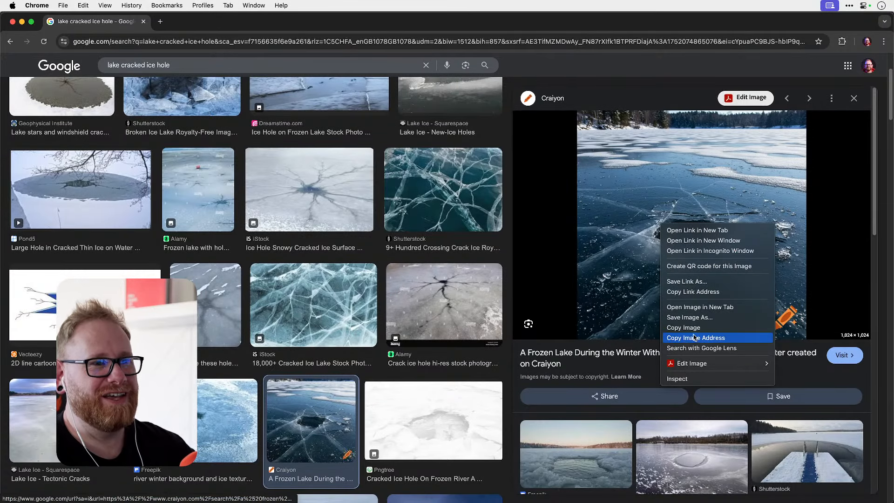
left_click(709, 330)
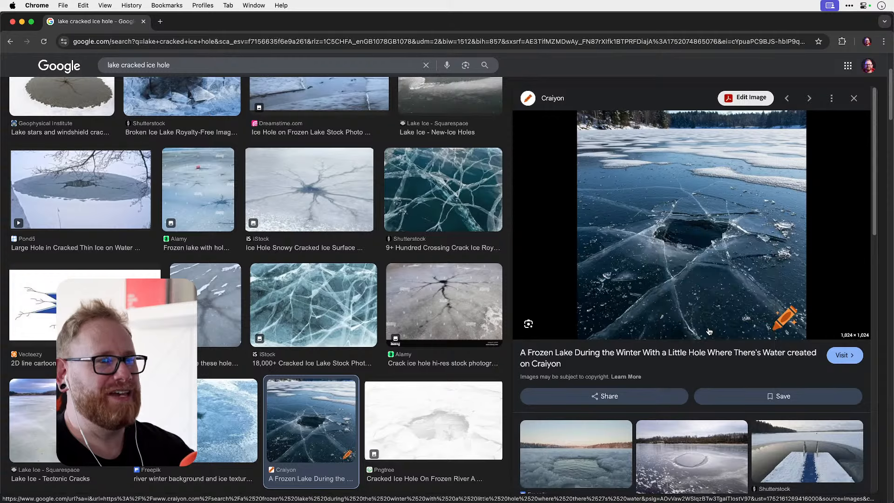
- Switch to Photoshop and paste the copied ice-hole image as a new layer above the Lake layer
key("super+Tab")
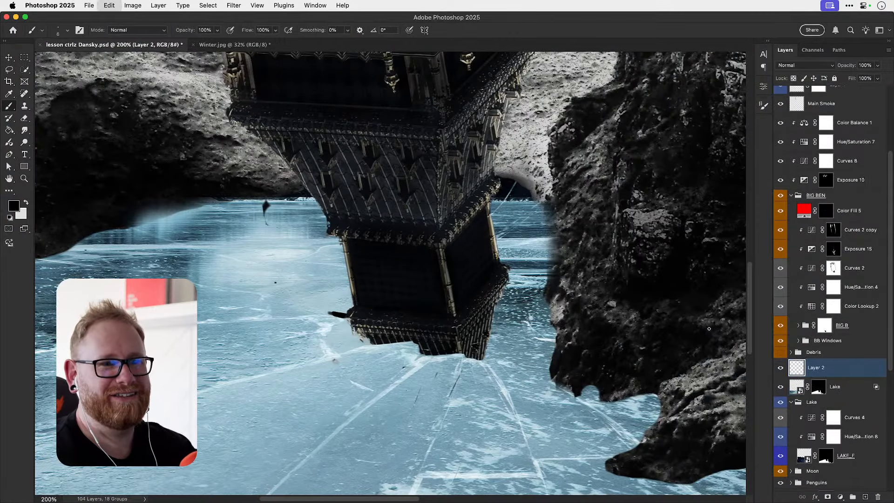
key("ctrl+v")
key("ctrl+minus")
key("ctrl+minus")
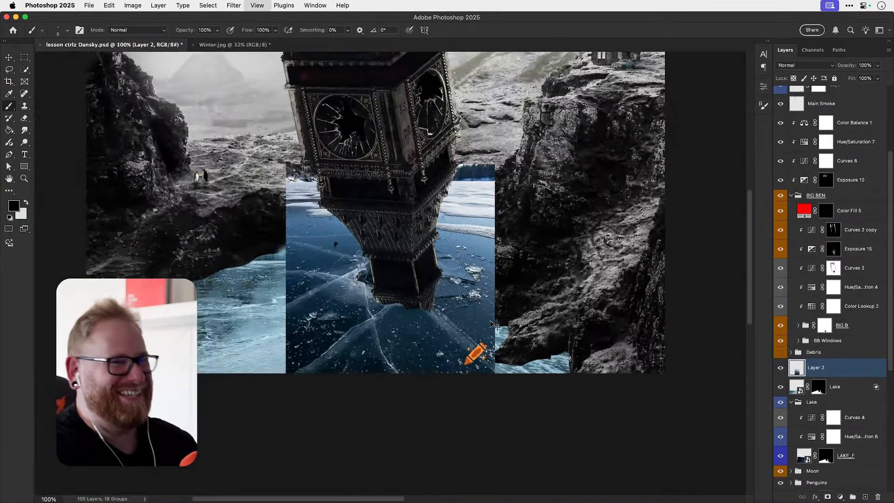
- Position the pasted ice image at about X 1588 px, Y 2445 px so its hole sits beneath the tower's base
key("super+space")
left_click_drag(418, 301, 485, 383)
key("super+t")
key("super+minus")
key("super+minus")
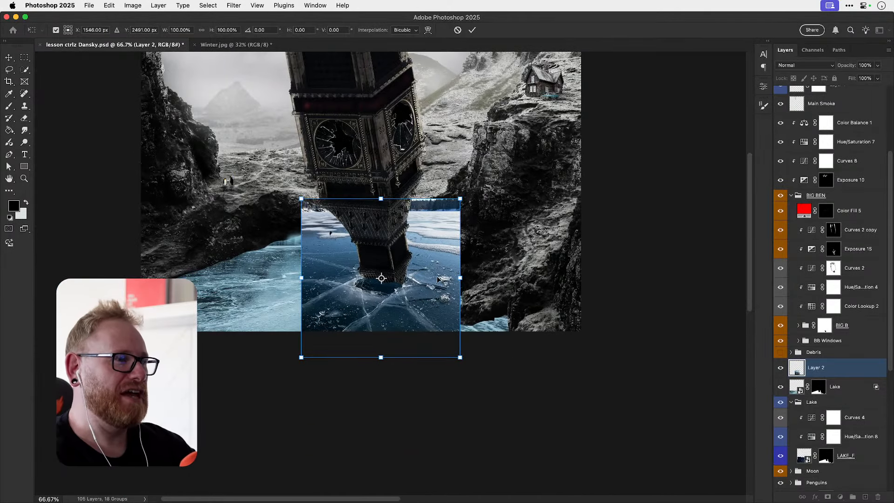
left_click_drag(436, 280, 433, 272)
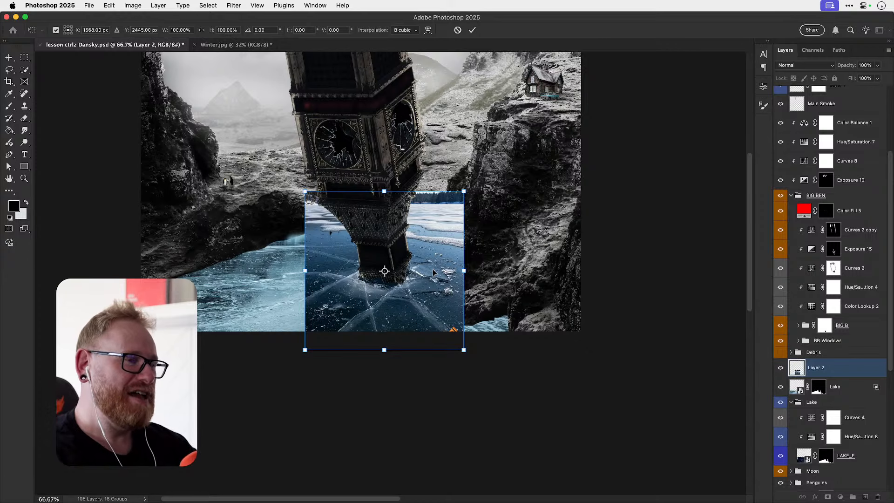
key("Return")
key("shift+Right")
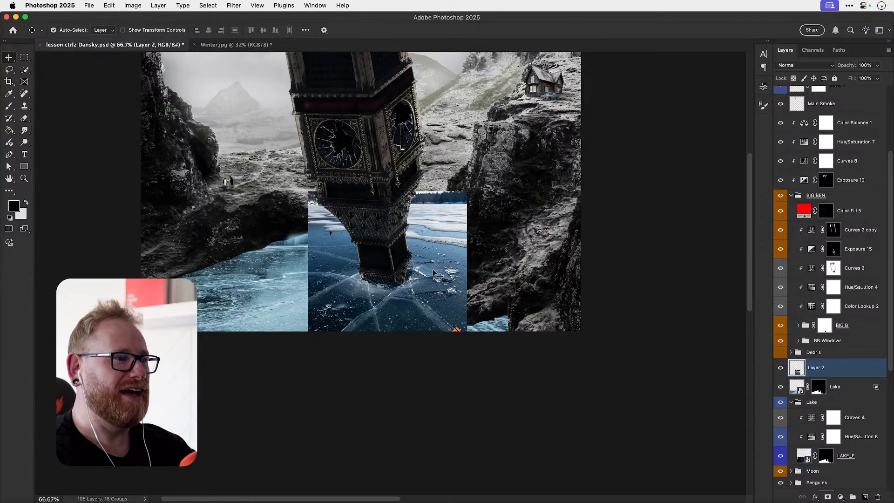
- Rotate the pasted ice image about -7° to follow the scene and adjust its upper-right corner
key("ctrl+t")
left_click_drag(486, 222, 477, 211)
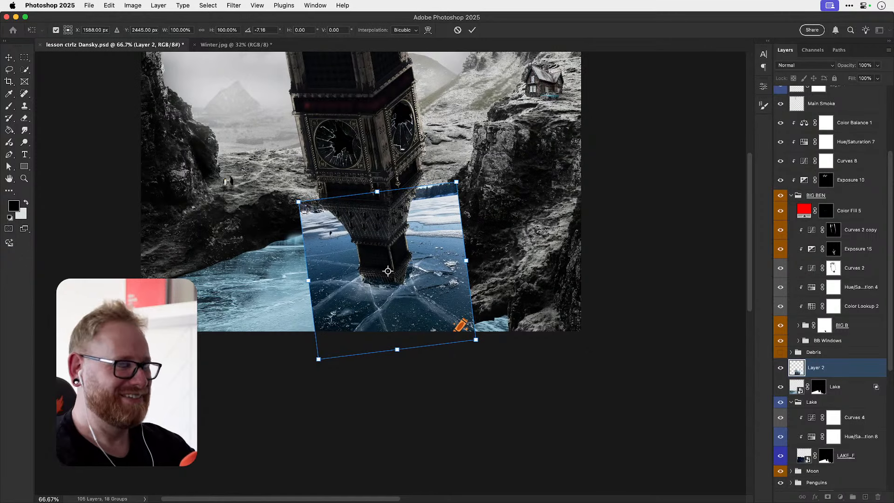
left_click_drag(456, 181, 454, 173)
key("Return")
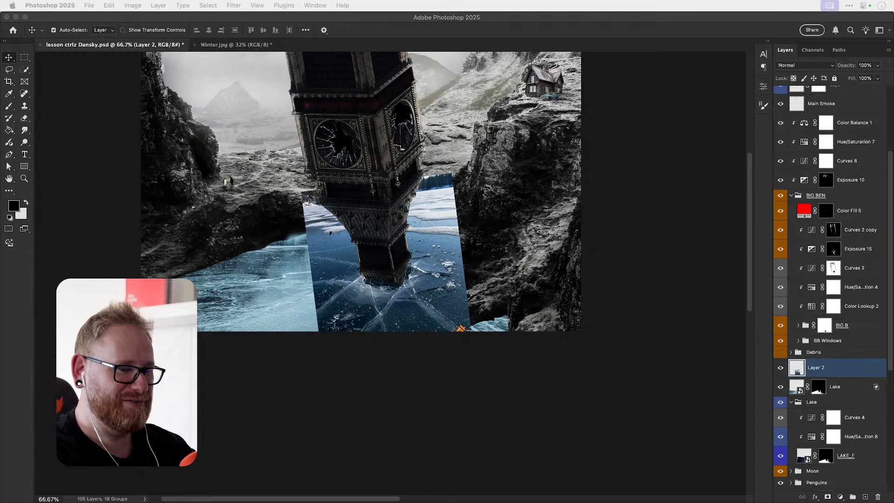
- Check the ice around the tower's base and widen the pasted image by pulling its upper-left corner outward
left_click(413, 287)
key("z")
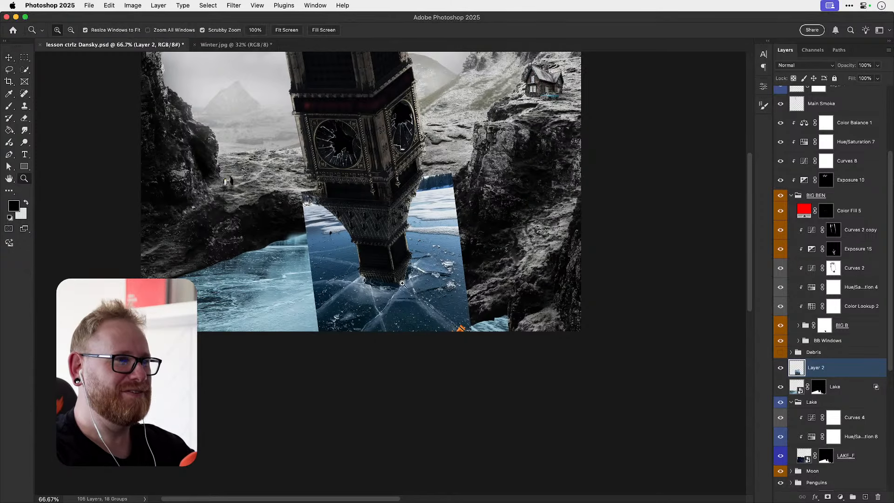
double_click(402, 283)
key("v")
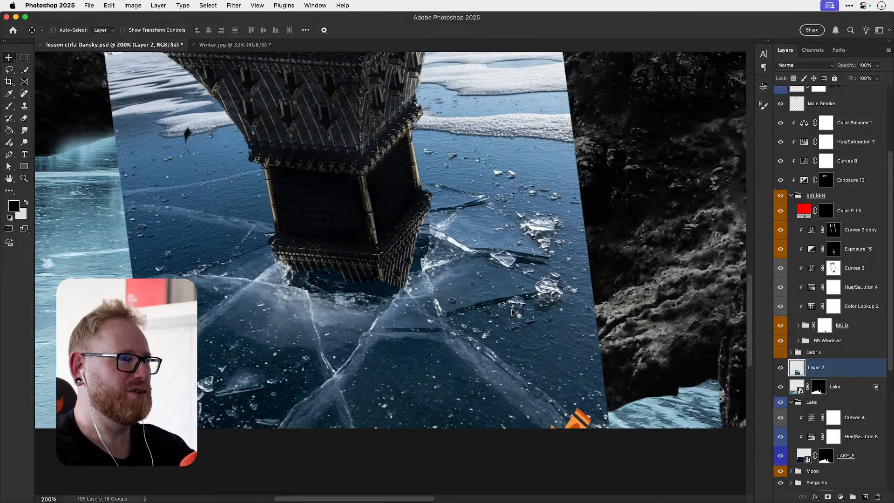
key("super+0")
key("super+t")
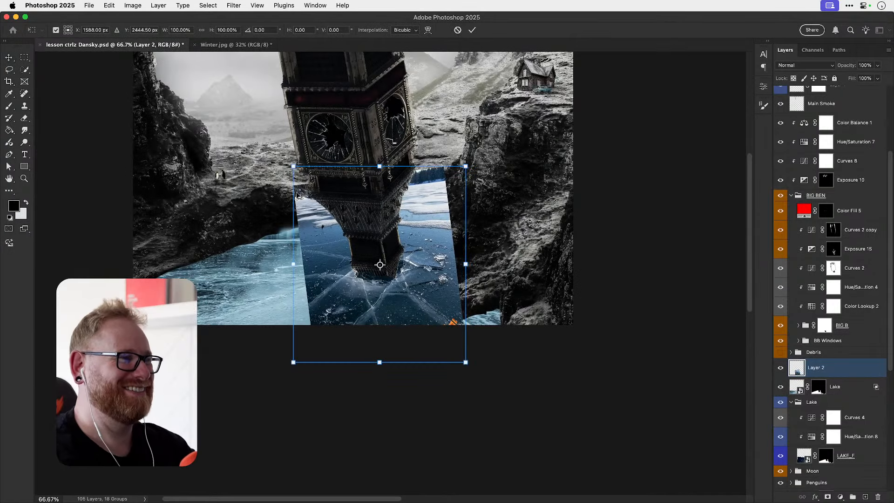
left_click_drag(277, 167, 269, 163)
key("Return")
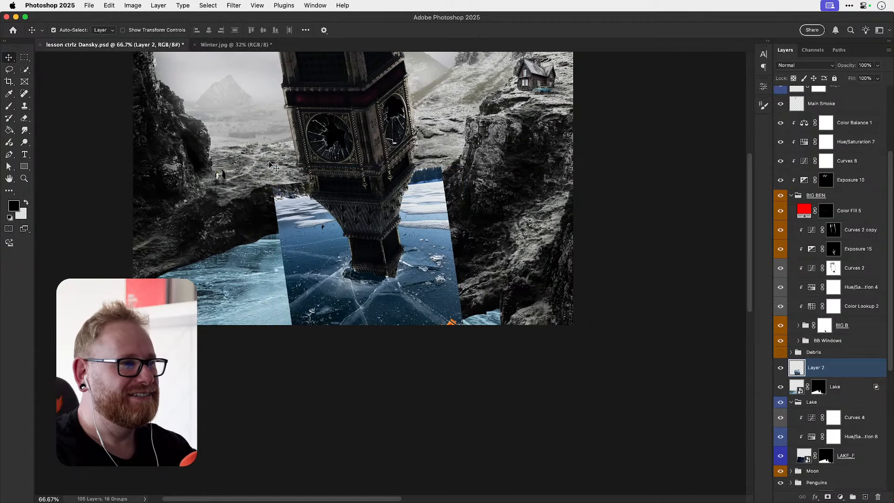
- Nudge the pasted ice image slightly to the right and inspect how its hole meets the tower's base
key("super+z")
key("super+z")
key("super+z")
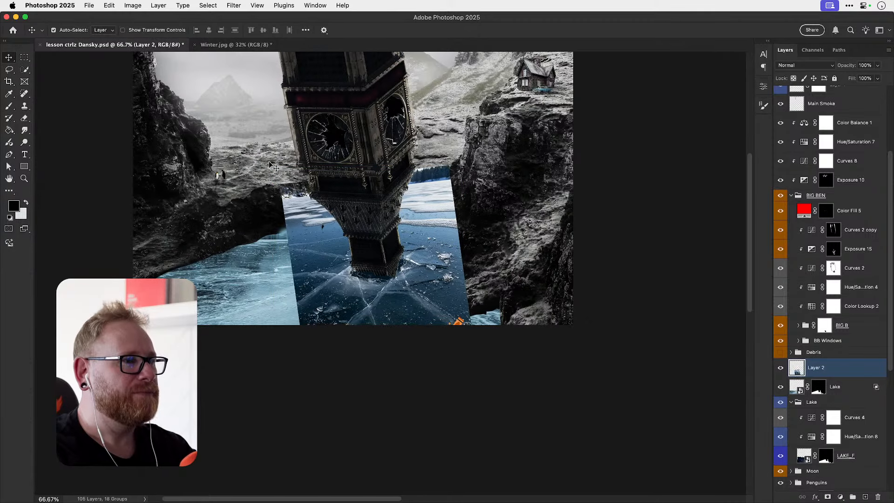
key("super+z")
key("super+space")
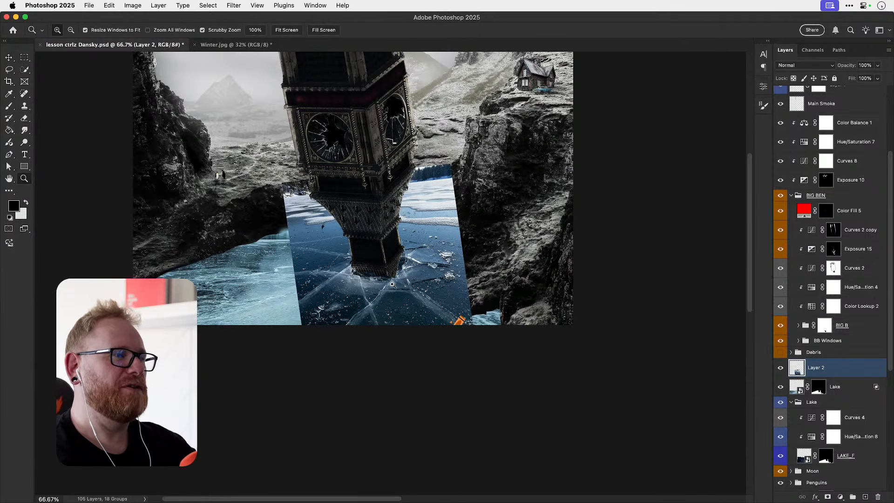
left_click(393, 284)
left_click(393, 284)
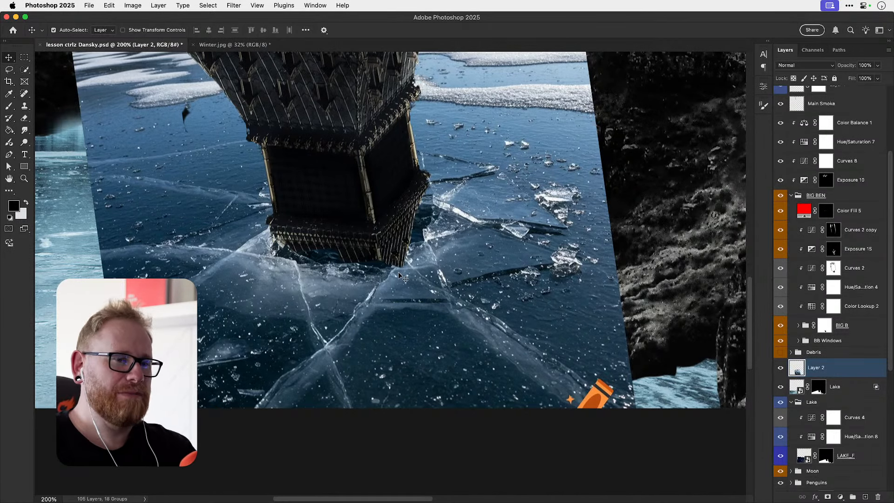
key("super+alt+space")
left_click(399, 275)
left_click(399, 275)
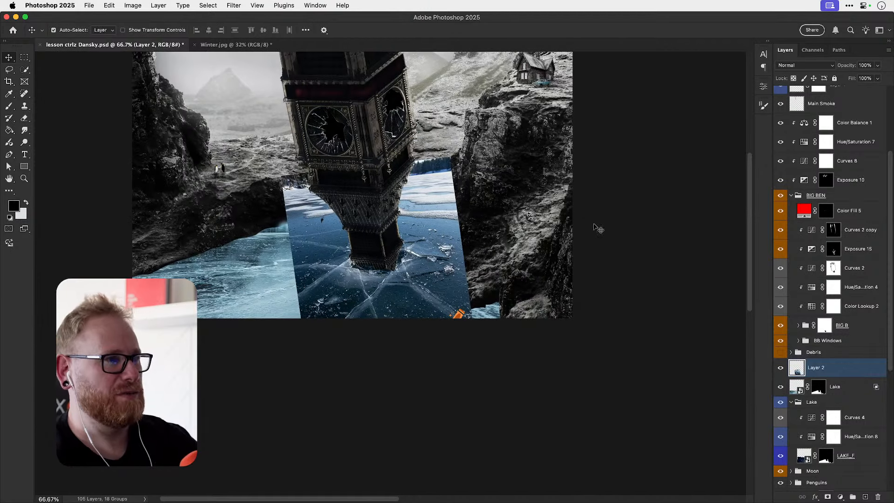
- Add a black layer mask to the pasted ice layer to hide it completely
left_click(828, 497, "alt")
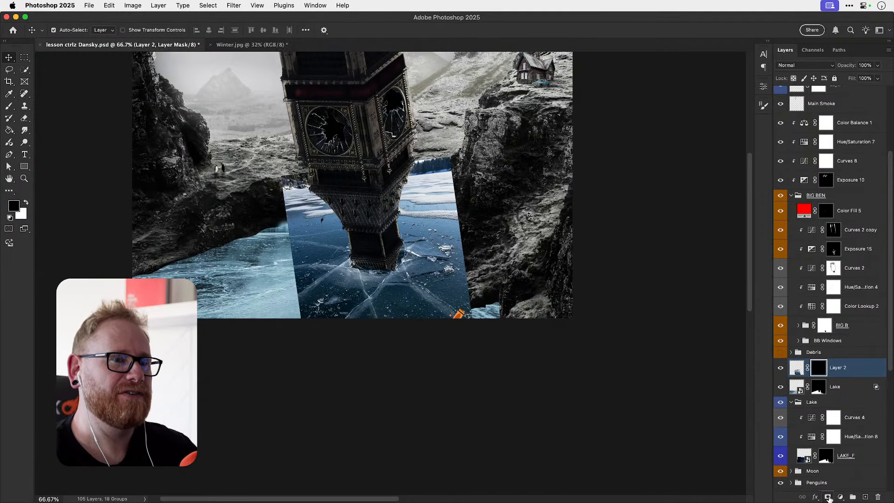
key("super+space")
left_click(388, 258)
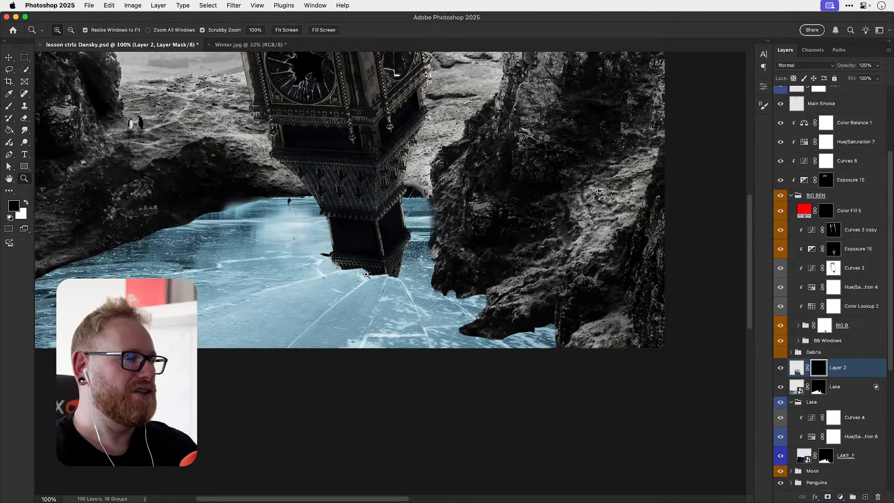
- Paint white on the ice layer's mask beside the tower base's left corner, enlarging the brush to 90 px
key("b")
key("x")
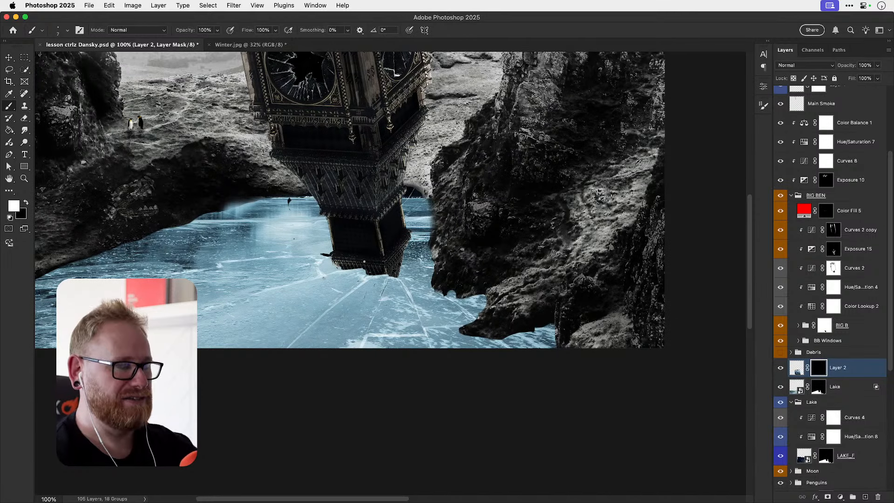
key("bracketright")
key("bracketright")
key("bracketright")
key("bracketright")
key("bracketright")
key("bracketright")
key("bracketright")
key("bracketright")
key("bracketright")
mouse_move(330, 264)
left_mouse_down()
mouse_move(344, 261)
mouse_move(288, 278)
mouse_move(353, 273)
left_mouse_up()
key("bracketright")
key("bracketright")
key("bracketright")
key("bracketright")
key("bracketright")
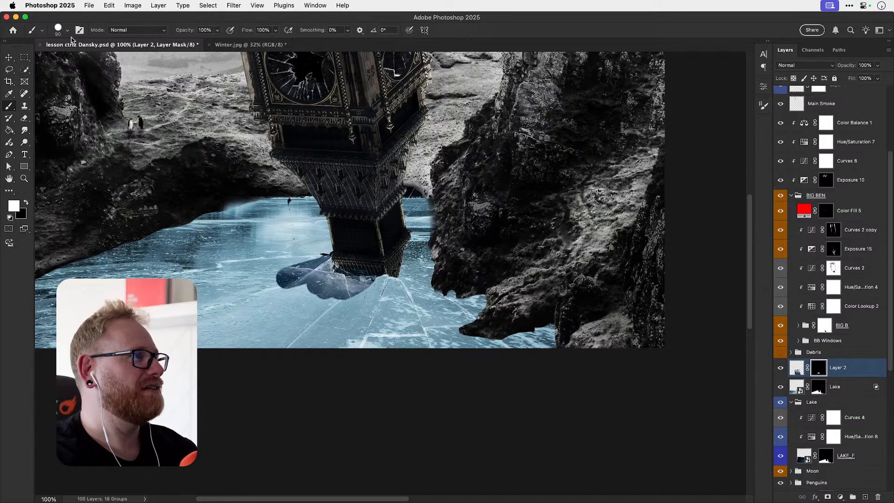
- Set the brush hardness to 0% and, at 150 px, softly reveal the cracked ice around the tower's base
left_click(68, 30)
left_click_drag(81, 79, 52, 79)
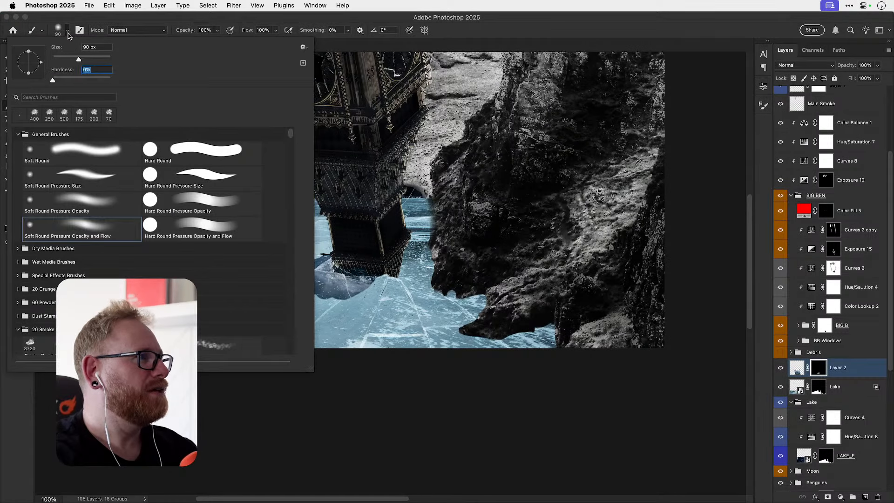
left_click(68, 31)
key("bracketright")
key("bracketright")
key("bracketright")
mouse_move(326, 254)
left_mouse_down()
mouse_move(299, 272)
mouse_move(308, 282)
mouse_move(302, 300)
mouse_move(352, 283)
mouse_move(358, 299)
mouse_move(375, 269)
mouse_move(405, 277)
mouse_move(401, 265)
mouse_move(415, 268)
mouse_move(395, 282)
mouse_move(376, 277)
mouse_move(376, 265)
mouse_move(335, 266)
mouse_move(359, 273)
mouse_move(424, 249)
mouse_move(323, 255)
mouse_move(333, 251)
mouse_move(287, 283)
mouse_move(258, 271)
mouse_move(276, 245)
left_mouse_up()
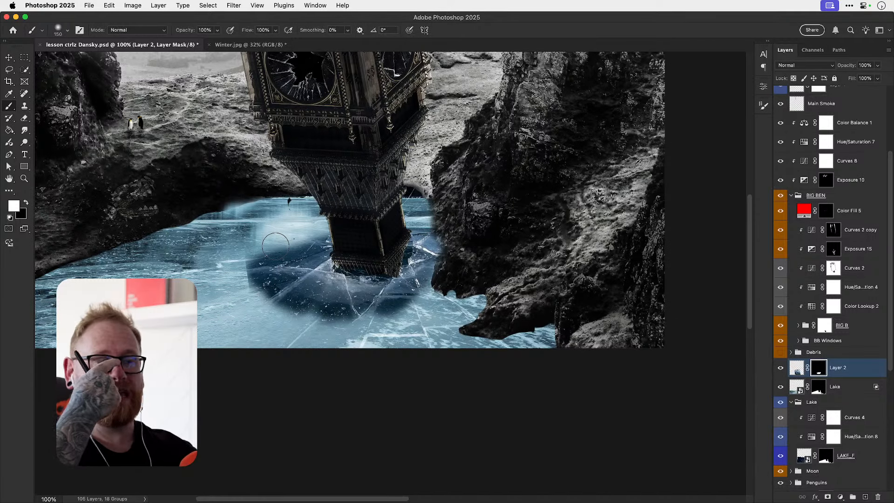
- With a 200 px brush, reveal the cracked ice toward the right-hand rocks and trim the patch's left edge in black
key("bracketright")
key("bracketright")
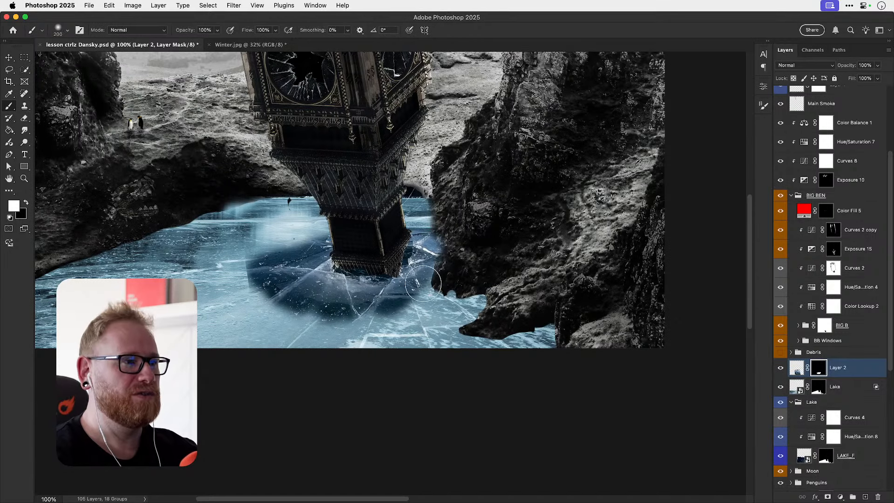
mouse_move(440, 284)
left_mouse_down()
mouse_move(386, 306)
mouse_move(448, 303)
mouse_move(447, 282)
mouse_move(448, 307)
mouse_move(458, 298)
mouse_move(403, 305)
left_mouse_up()
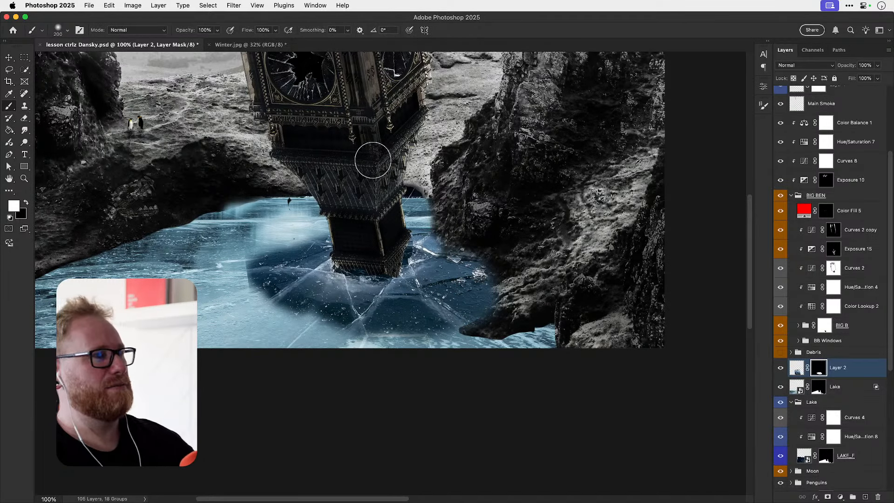
key("x")
left_click_drag(224, 307, 258, 275)
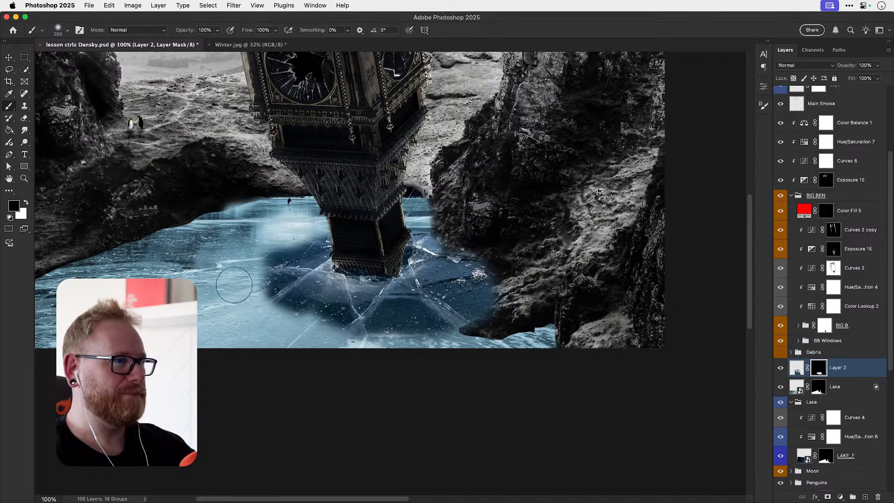
- Preview darker blend modes such as Multiply on the masked ice layer and keep it at Normal
key("v")
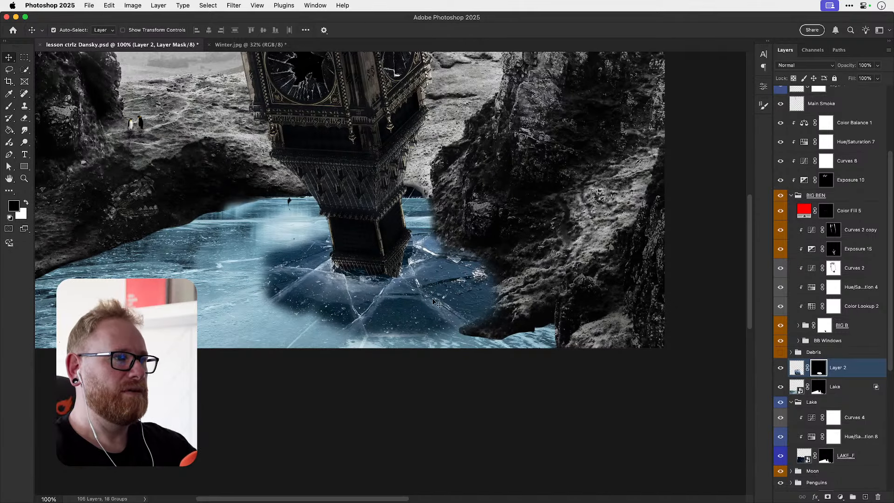
left_click(784, 69)
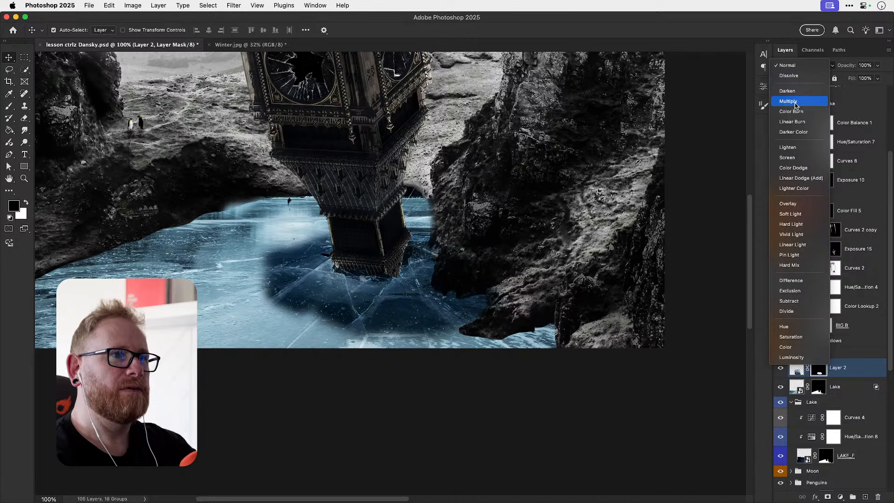
left_click(797, 66)
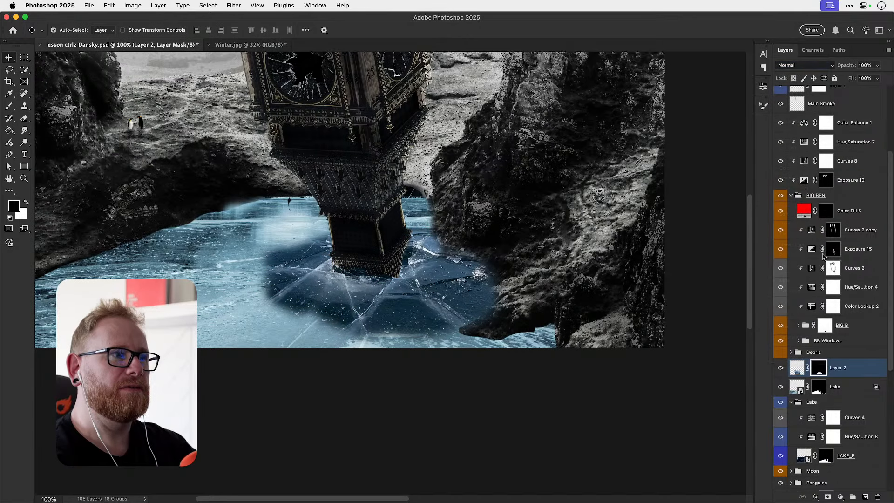
- Split Layer 2's Blend If white slider for the underlying layer to 130 / 255 and apply the blending options
double_click(858, 369)
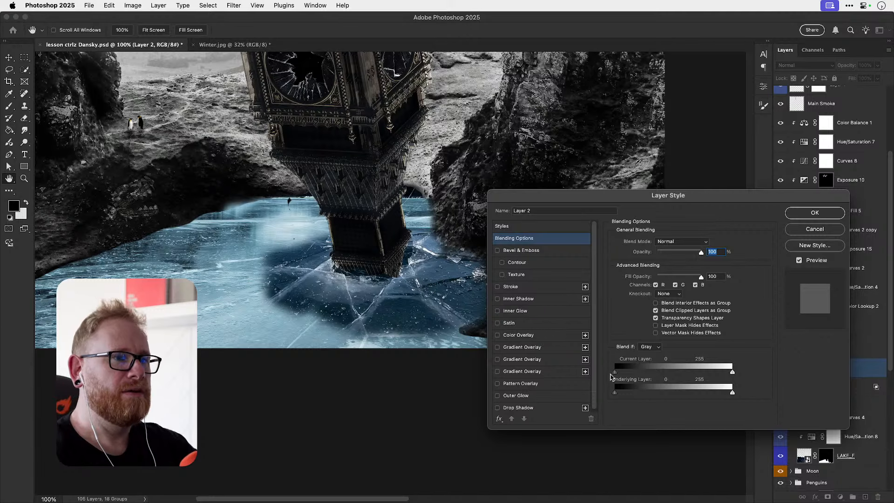
left_click_drag(614, 393, 654, 371)
key("super+z")
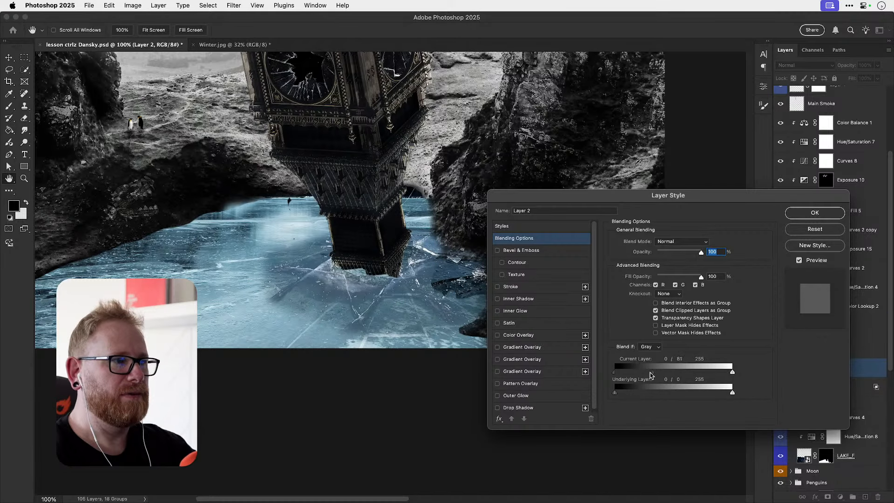
key("super+z")
left_click(733, 372, "alt")
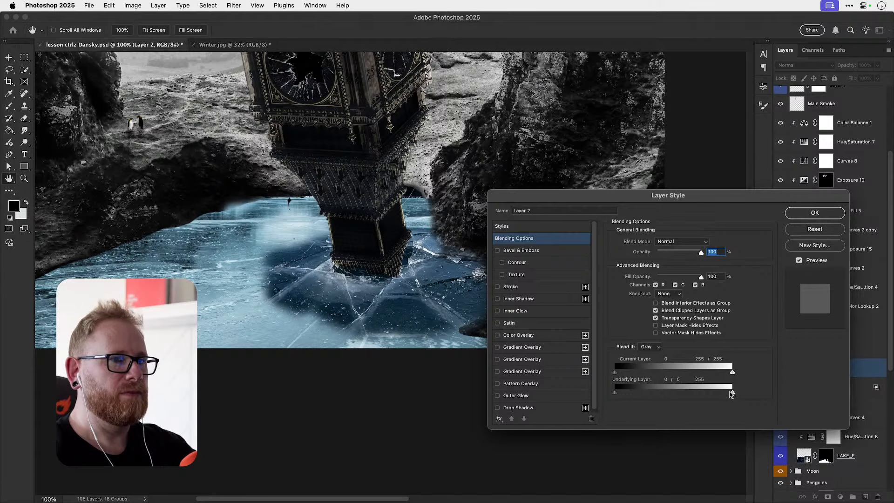
left_click_drag(732, 393, 690, 395)
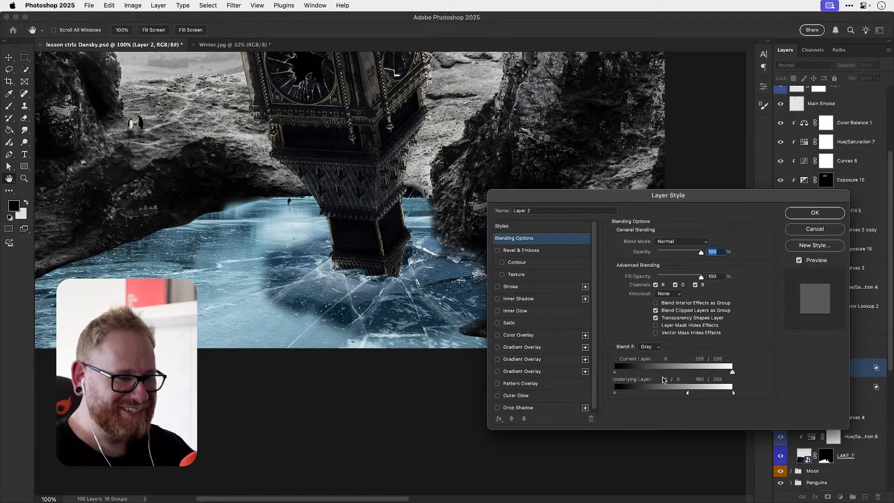
mouse_move(687, 396)
left_mouse_down()
mouse_move(658, 394)
mouse_move(672, 394)
left_mouse_up()
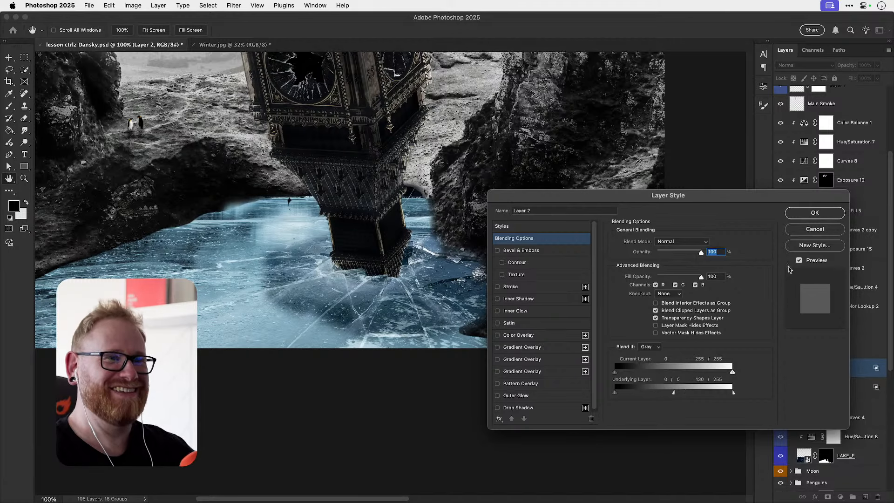
left_click(806, 215)
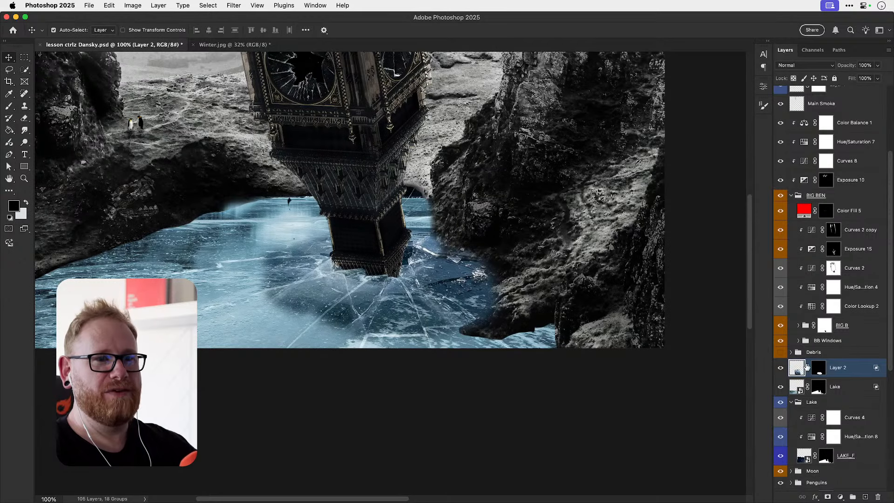
- On Layer 2's mask, soften the cracked ice's left edge with a 200 px black brush at 10% flow
left_click(818, 368)
key("b")
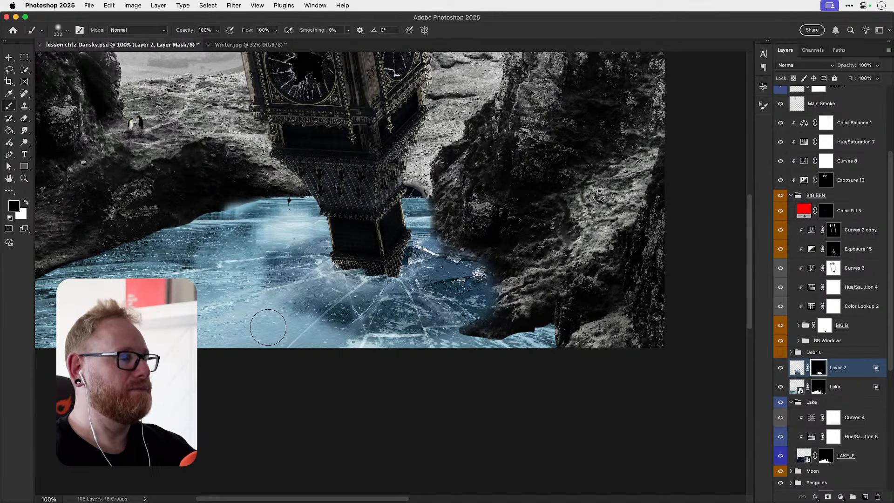
key("shift+3")
key("shift+1")
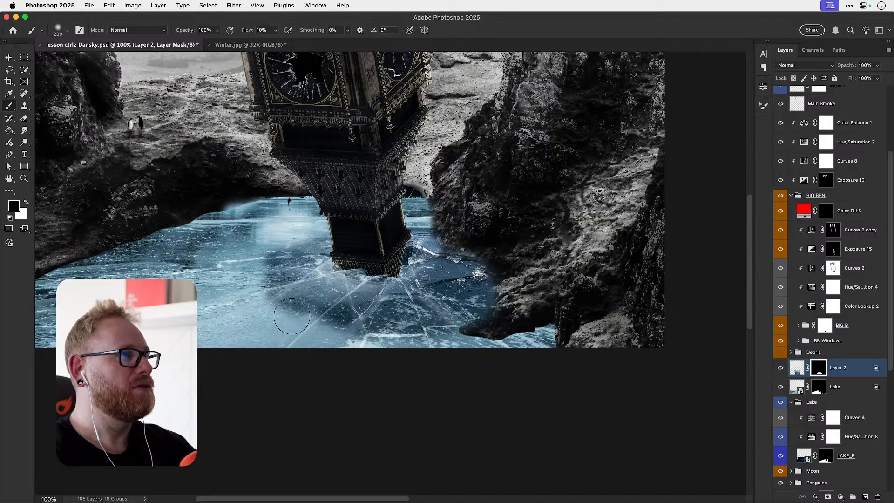
mouse_move(274, 324)
left_mouse_down()
mouse_move(293, 296)
mouse_move(313, 293)
left_mouse_up()
mouse_move(260, 255)
left_mouse_down()
mouse_move(251, 277)
mouse_move(276, 243)
mouse_move(315, 233)
left_mouse_up()
mouse_move(246, 291)
left_mouse_down()
mouse_move(288, 269)
mouse_move(308, 287)
mouse_move(286, 303)
mouse_move(301, 297)
mouse_move(293, 320)
mouse_move(324, 299)
mouse_move(294, 325)
mouse_move(318, 294)
mouse_move(274, 317)
left_mouse_up()
- Fade the cracked ice's lower edge toward the right-hand rocks with a smaller black brush, and enlarge the brush to 300 px
key("bracketleft")
key("bracketleft")
key("bracketleft")
key("bracketleft")
mouse_move(317, 341)
left_mouse_down()
mouse_move(355, 303)
mouse_move(329, 324)
mouse_move(310, 360)
mouse_move(311, 325)
mouse_move(306, 353)
mouse_move(370, 338)
mouse_move(352, 339)
mouse_move(346, 351)
mouse_move(395, 321)
mouse_move(410, 347)
mouse_move(428, 347)
mouse_move(470, 312)
left_mouse_up()
key("bracketright")
key("bracketright")
key("bracketright")
key("bracketright")
key("bracketright")
key("bracketright")
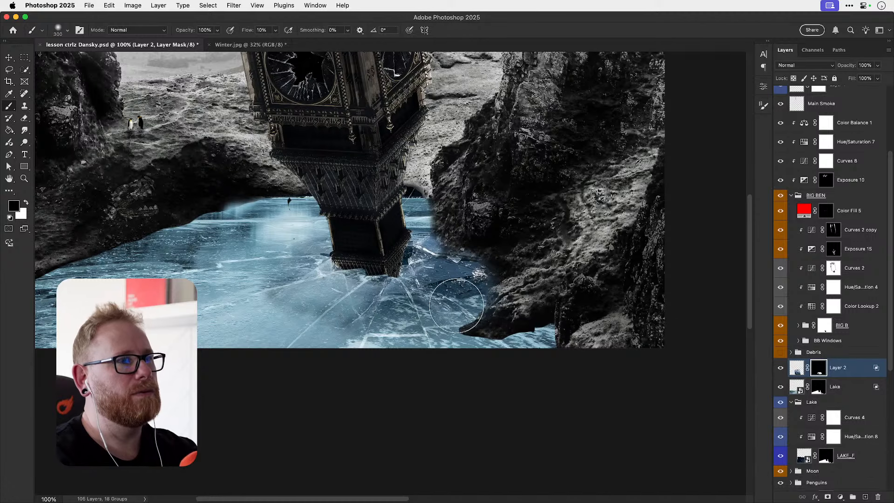
key("super+z")
- Try revealing more cracked ice at the lake's left side with a white stroke on Layer 2's mask
key("x")
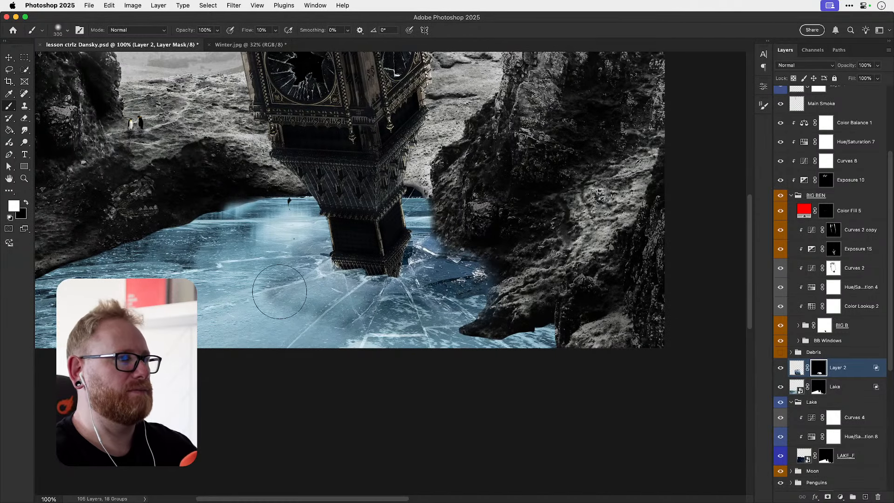
left_click_drag(226, 325, 239, 301)
key("super+z")
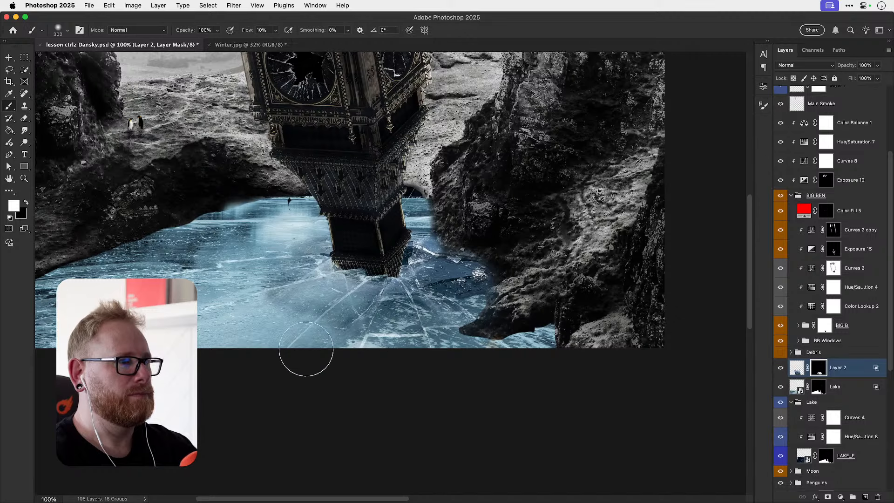
key("x")
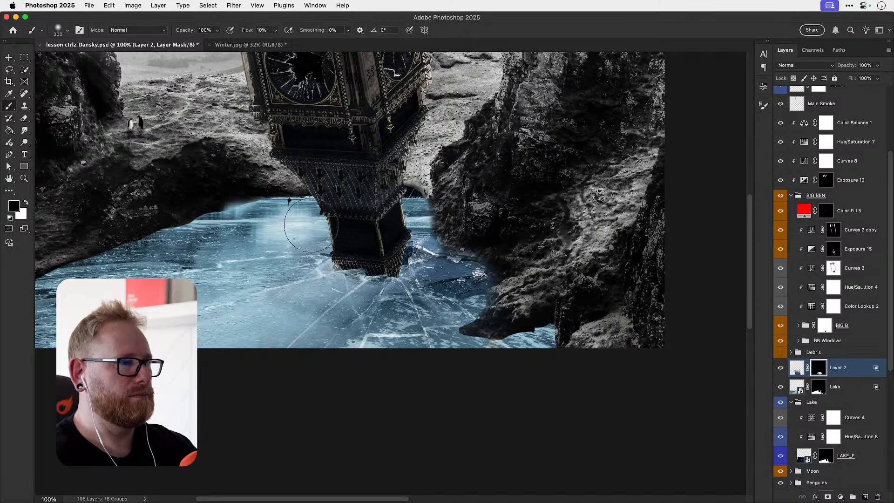
- Compare the lake around the tower's base with Layer 2 and the Lake layer each hidden and shown
key("v")
key("super+minus")
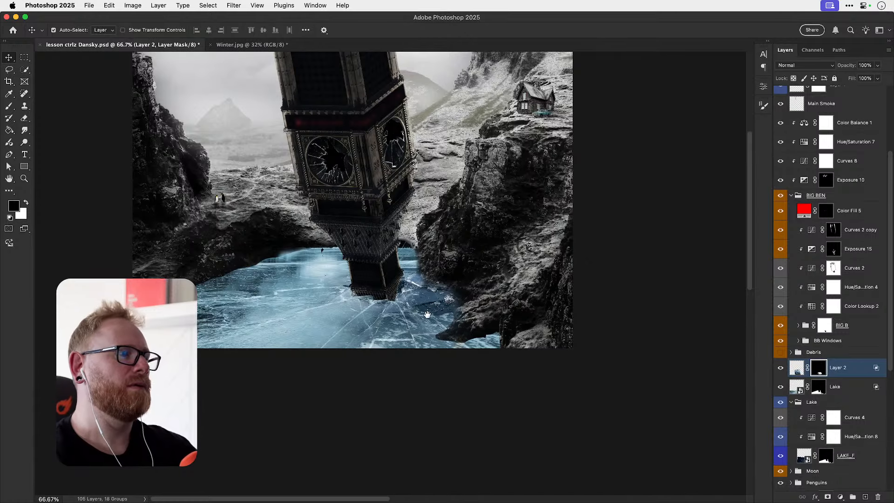
left_click_drag(427, 315, 429, 333)
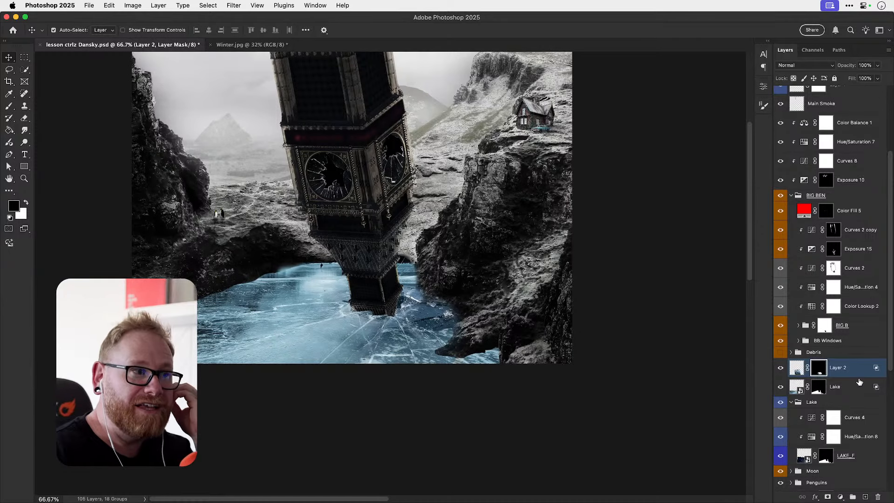
left_click(257, 282, "super")
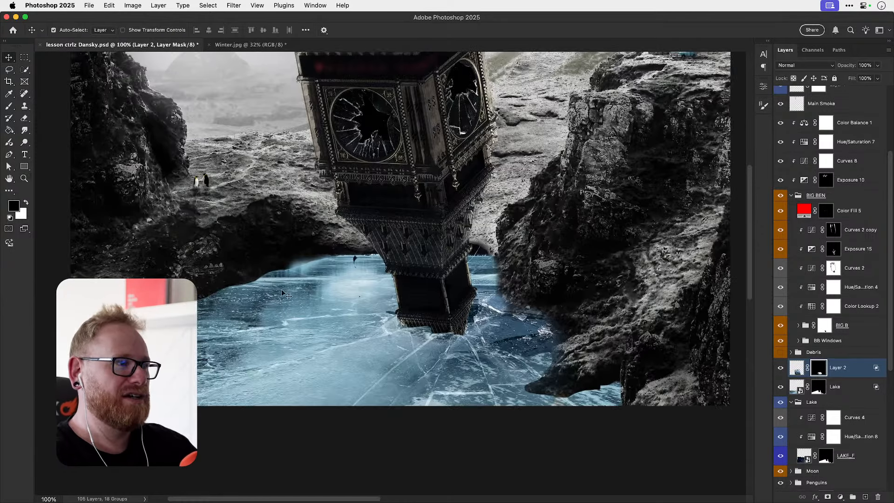
left_click(782, 369)
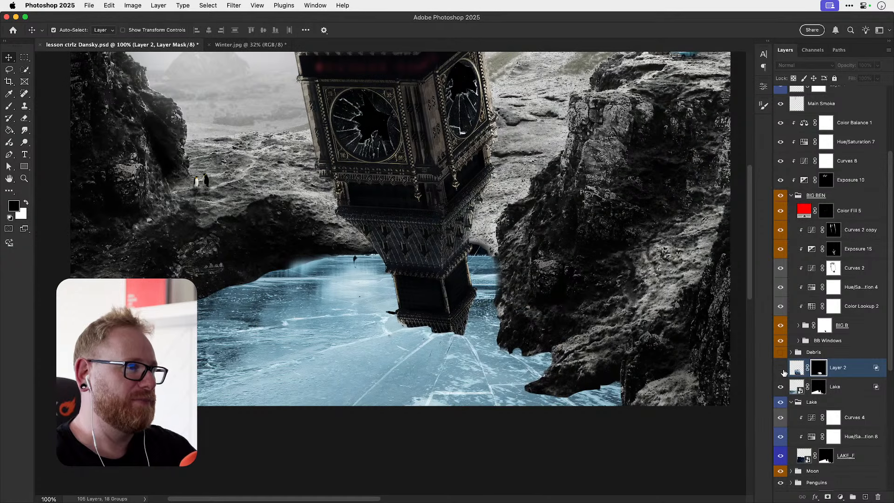
left_click(783, 370)
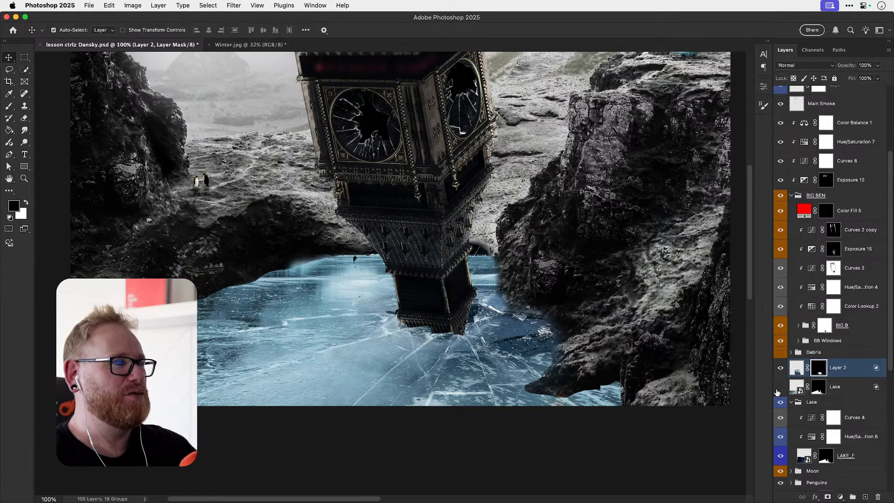
left_click(776, 390)
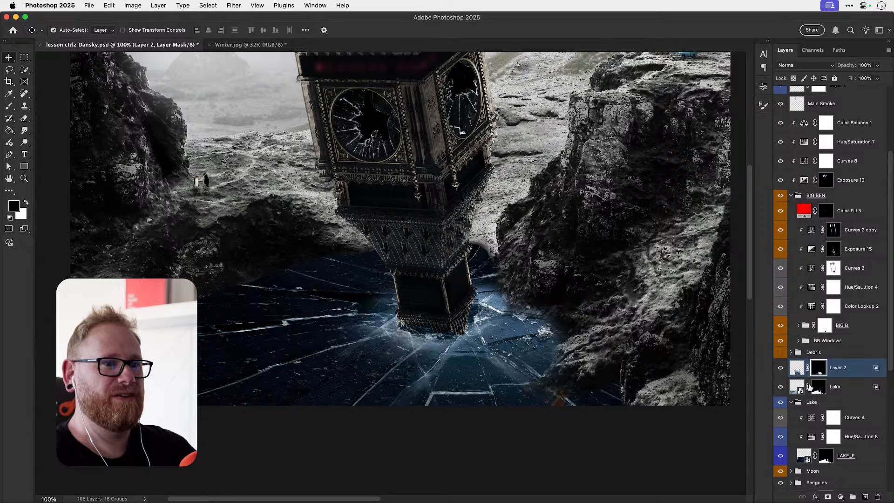
- On the Lake layer's mask, darken the lake's shoreline and outer edges with a 300 px black brush at 10% flow
left_click(817, 389)
key("b")
left_click_drag(359, 296, 399, 284)
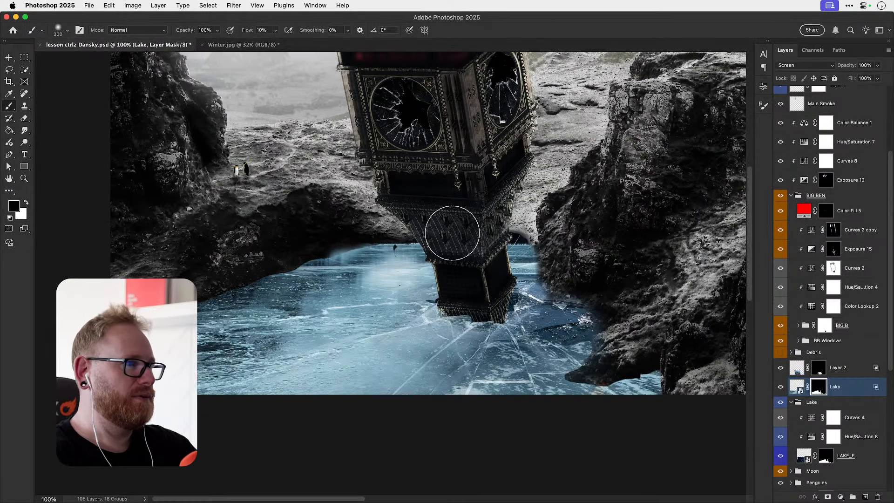
mouse_move(446, 236)
left_mouse_down()
mouse_move(369, 239)
mouse_move(309, 255)
mouse_move(207, 324)
left_mouse_up()
mouse_move(532, 236)
left_mouse_down()
mouse_move(564, 274)
mouse_move(544, 260)
left_mouse_up()
mouse_move(700, 404)
left_mouse_down()
mouse_move(654, 389)
mouse_move(639, 406)
mouse_move(394, 410)
mouse_move(506, 413)
mouse_move(502, 404)
mouse_move(225, 401)
mouse_move(683, 392)
left_mouse_up()
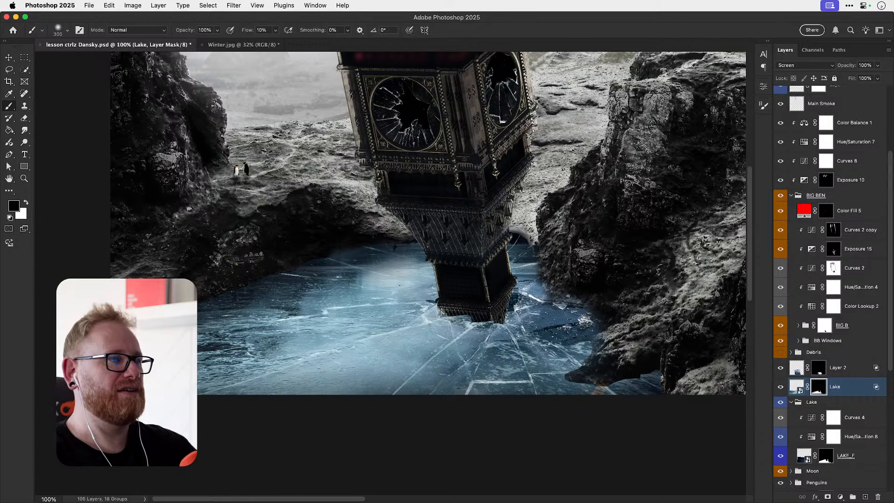
key("v")
key("super+minus")
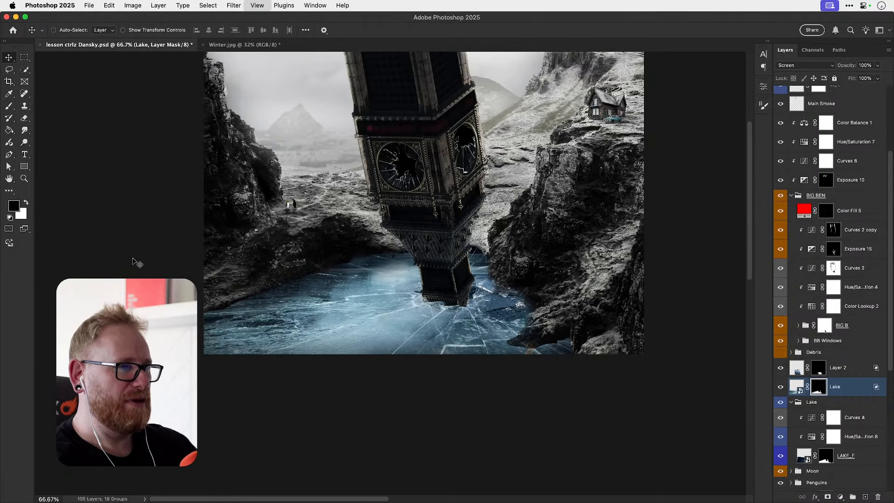
- Group Layer 2, the Lake layer and the Lake folder together and name the group New Lake
left_click(848, 373)
left_click(817, 404)
left_click(842, 373, "shift")
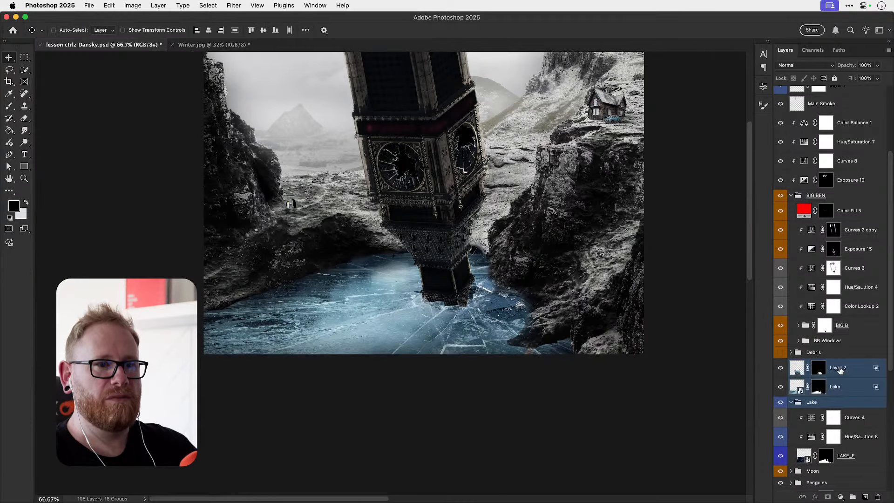
key("super+g")
double_click(815, 364)
type("New Lake")
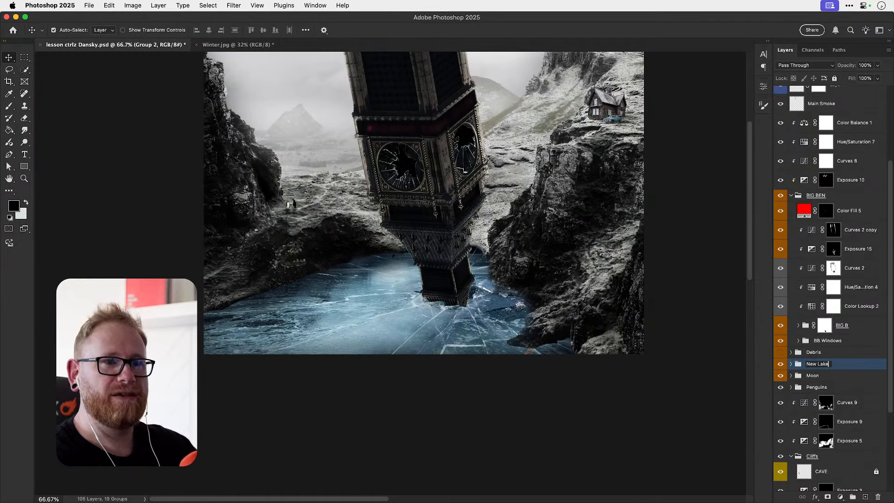
key("Return")
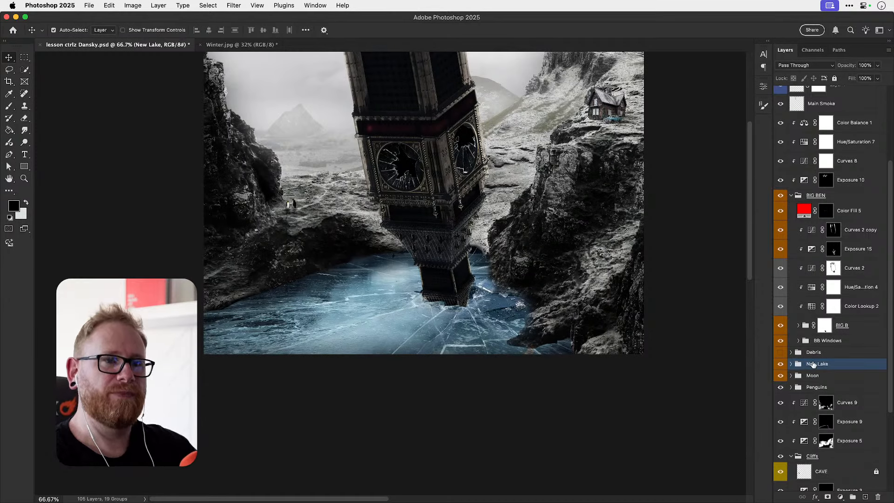
- Change the New Lake group's colour label to Indigo
right_click(832, 370)
mouse_move(786, 493)
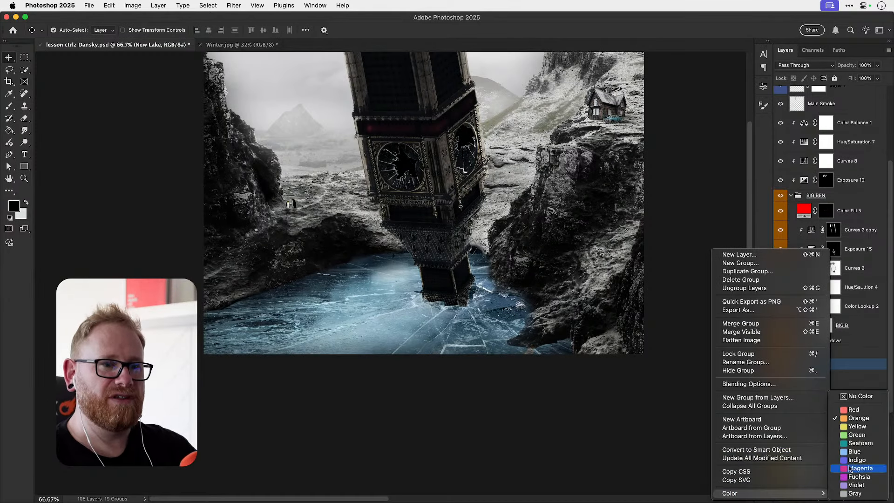
left_click(854, 460)
- Add a Curves adjustment above the New Lake group and clip it to the group
left_click(839, 497)
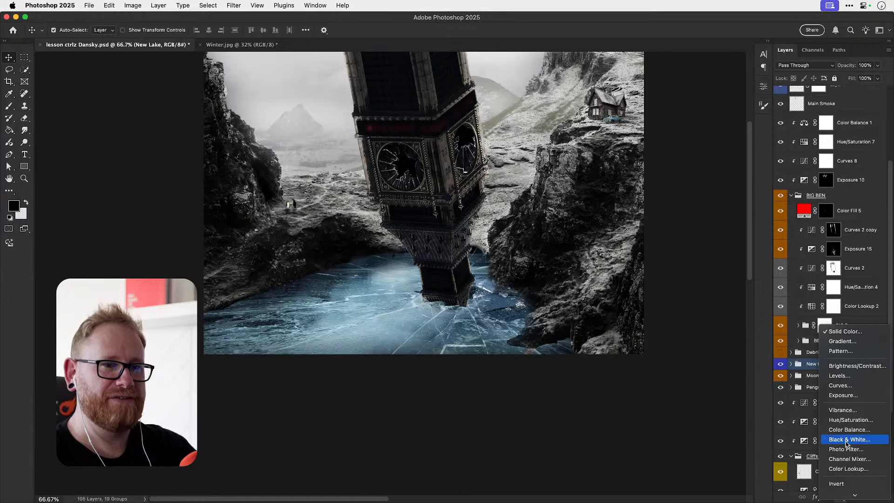
left_click(839, 385)
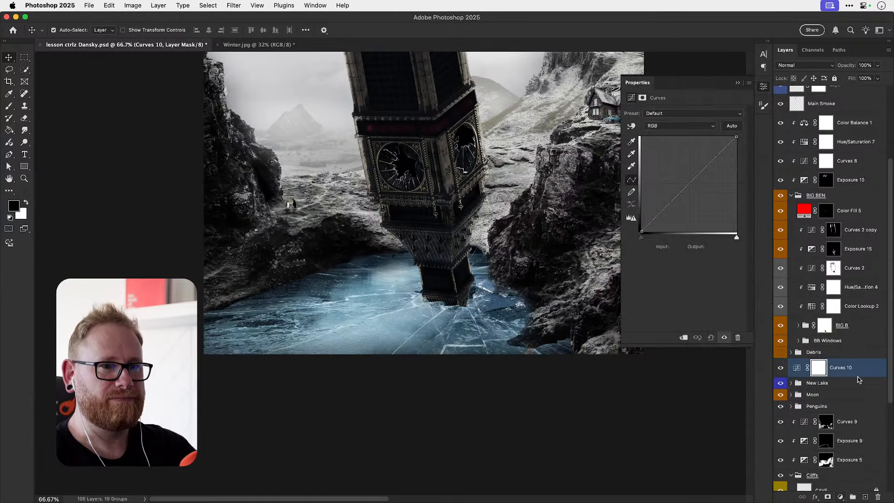
left_click(850, 376, "alt")
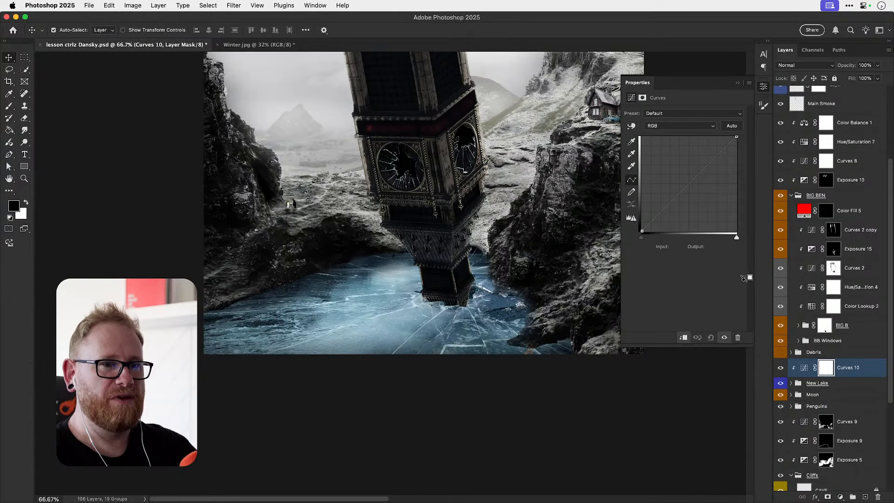
- Darken the lake's midtones by lowering a point on the RGB curve to input 112, output 49
left_click(683, 192)
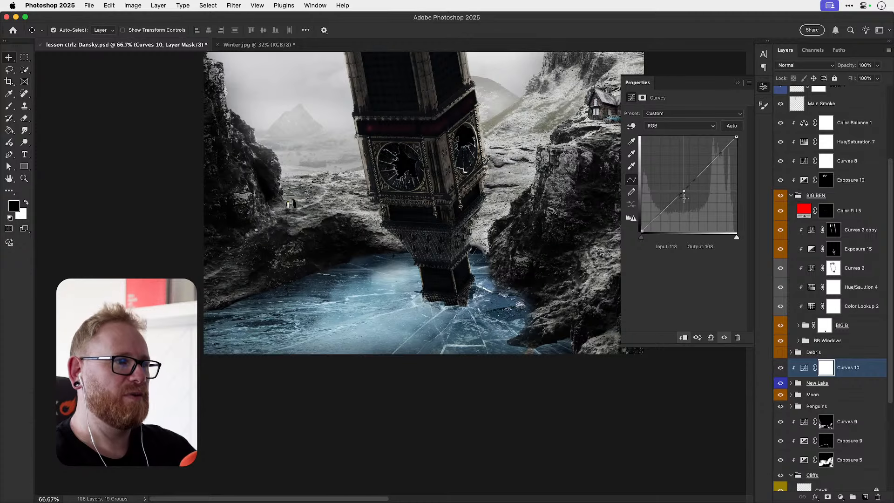
left_click_drag(684, 200, 683, 209)
scroll(446, 342, "up", 3)
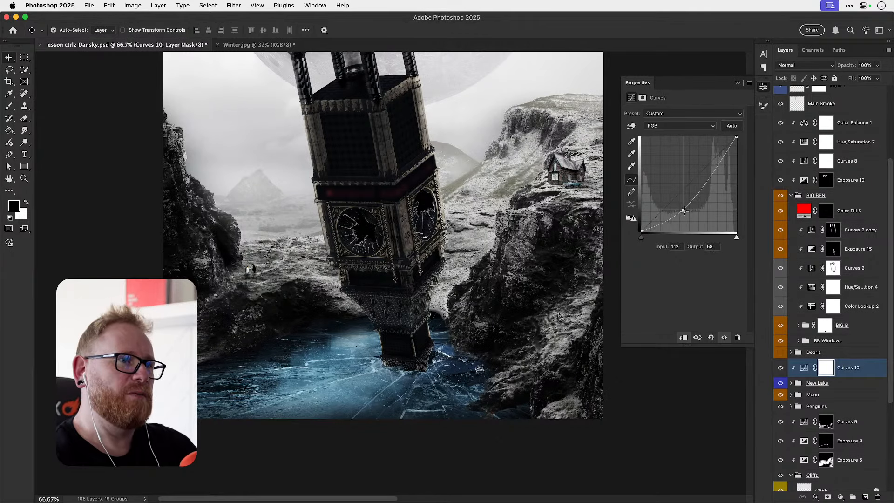
left_click_drag(685, 212, 682, 213)
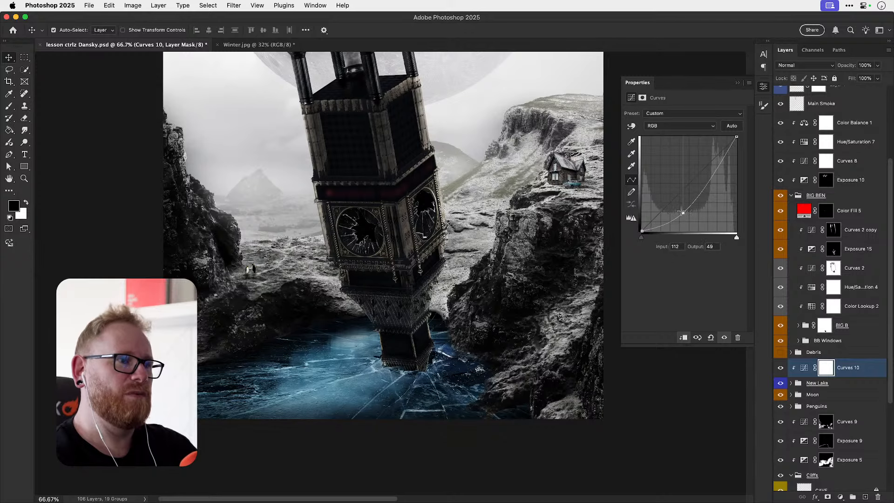
left_click(765, 87)
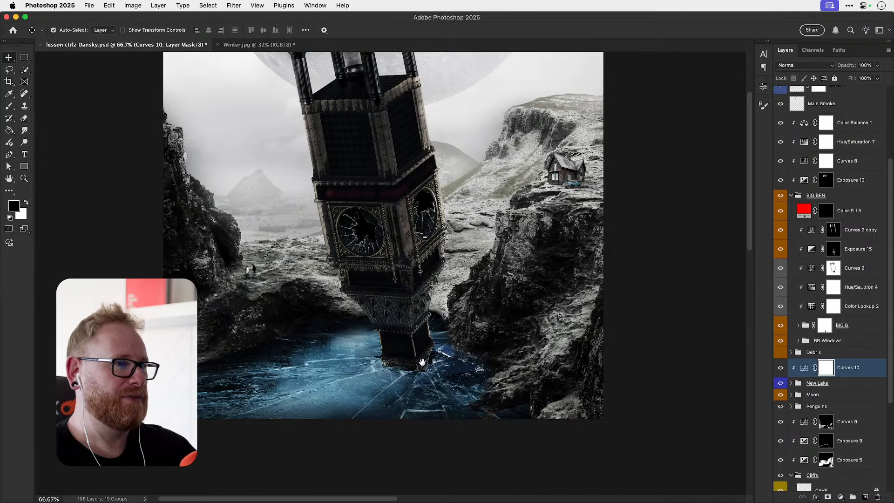
- Inspect the darkened ice around the tower's base and along the lake's left shoreline up close
left_click_drag(405, 309, 419, 287)
left_click(350, 353, "super")
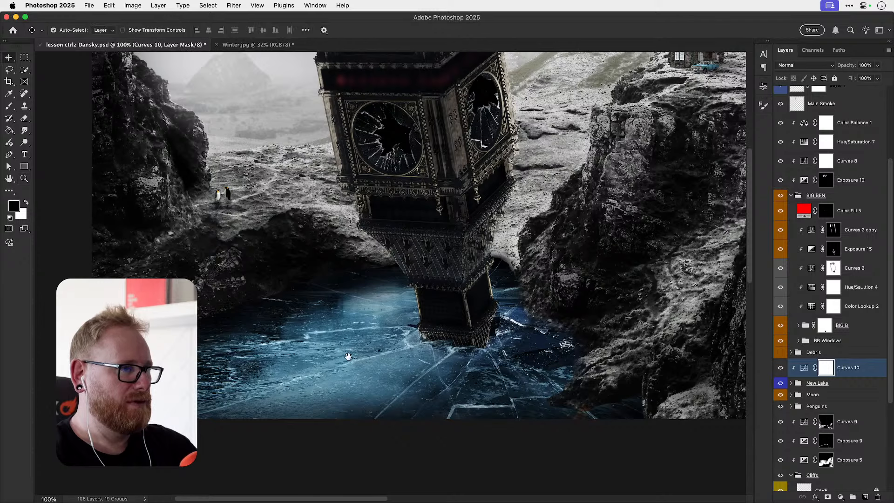
left_click_drag(348, 356, 427, 334)
left_click(169, 336, "super")
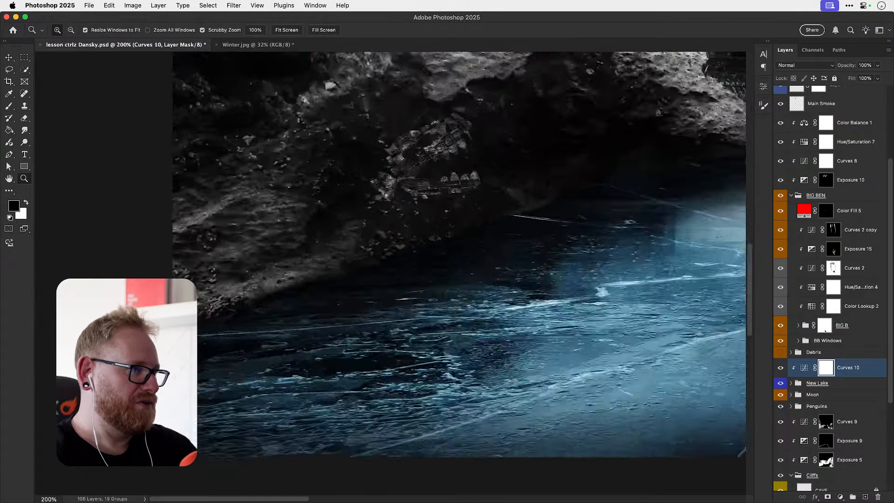
left_click(170, 336, "super")
key("super+minus")
key("super+minus")
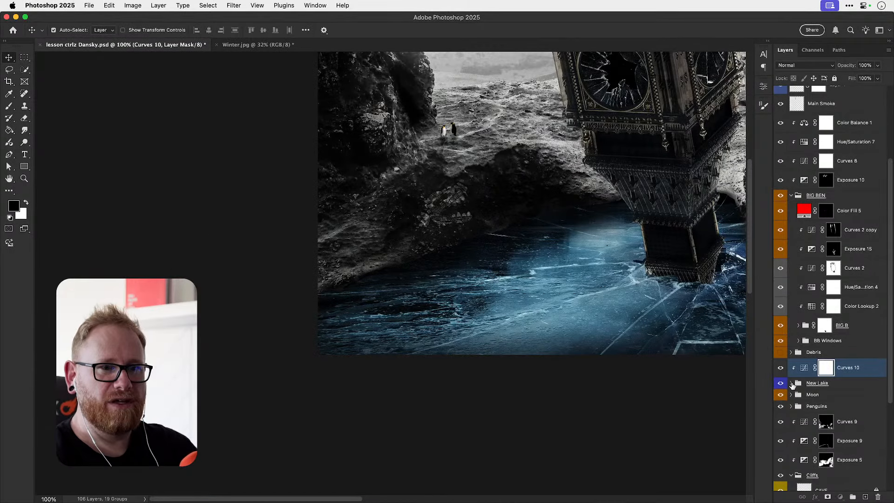
- Expand the New Lake group and compare the lake with its Lake ice texture layer hidden and shown
left_click(792, 384)
left_click(825, 418)
left_click(782, 420)
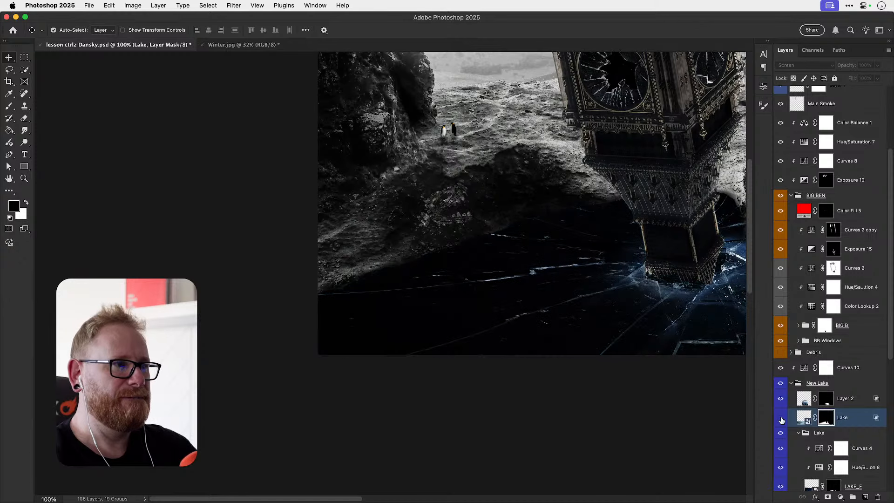
left_click(781, 421)
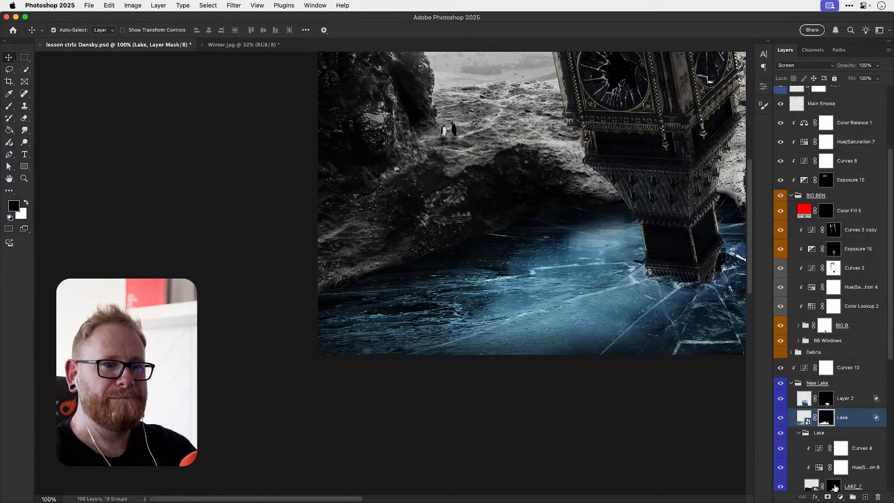
- Try to soften the lake's far-left shoreline by painting black on the LAKE_F mask at 10% flow
left_click(835, 488)
key("b")
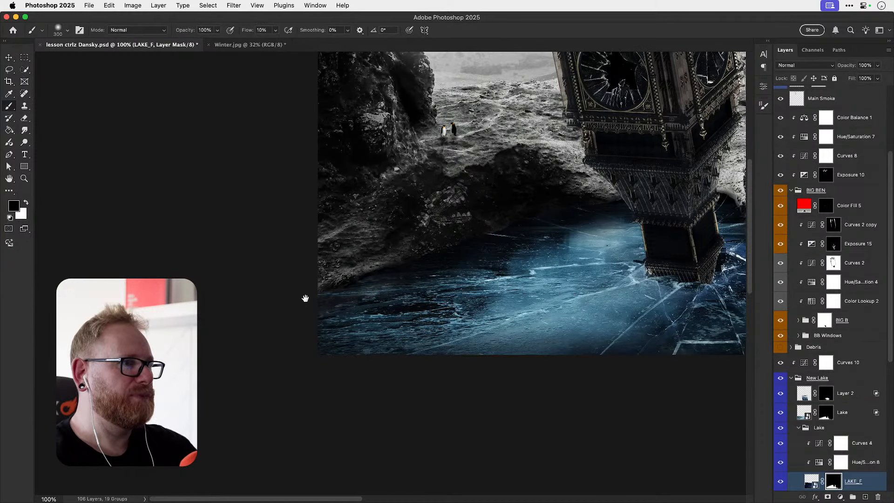
mouse_move(305, 298)
left_mouse_down()
mouse_move(213, 332)
mouse_move(197, 350)
left_mouse_up()
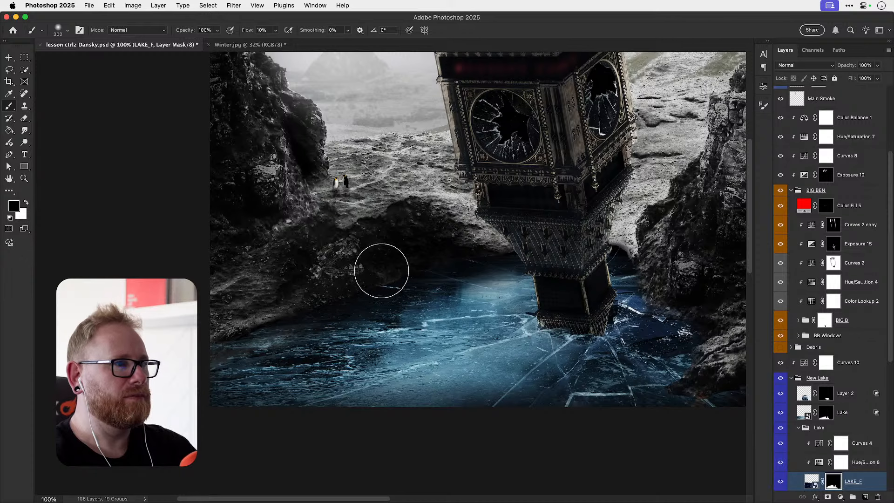
mouse_move(382, 270)
left_mouse_down()
mouse_move(366, 283)
mouse_move(410, 266)
left_mouse_up()
key("super+z")
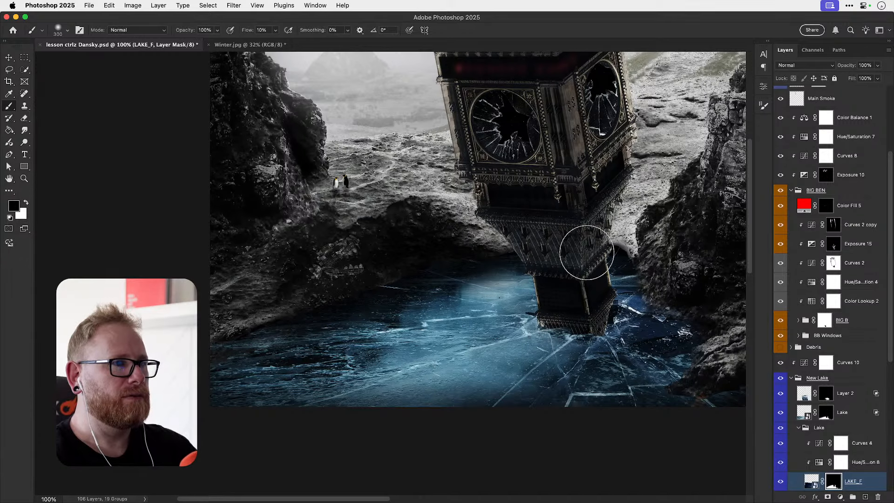
- Add a white layer mask to the New Lake group
left_click(818, 429)
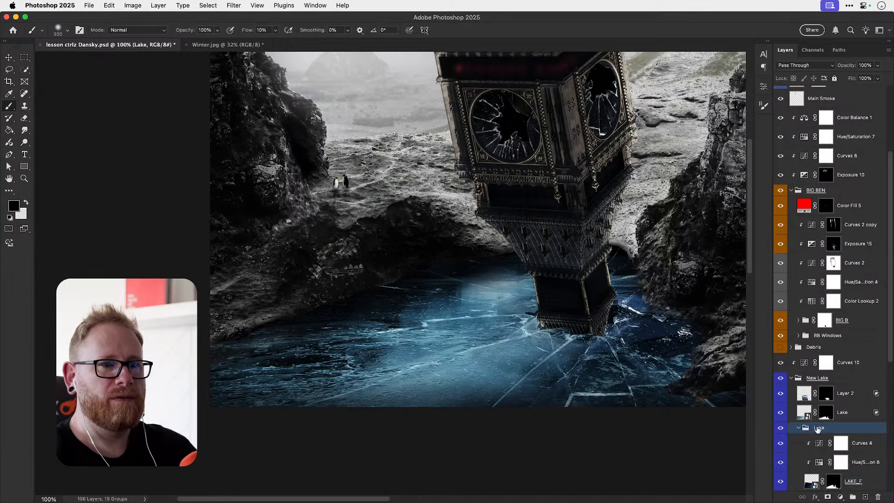
left_click(825, 383)
left_click(829, 496)
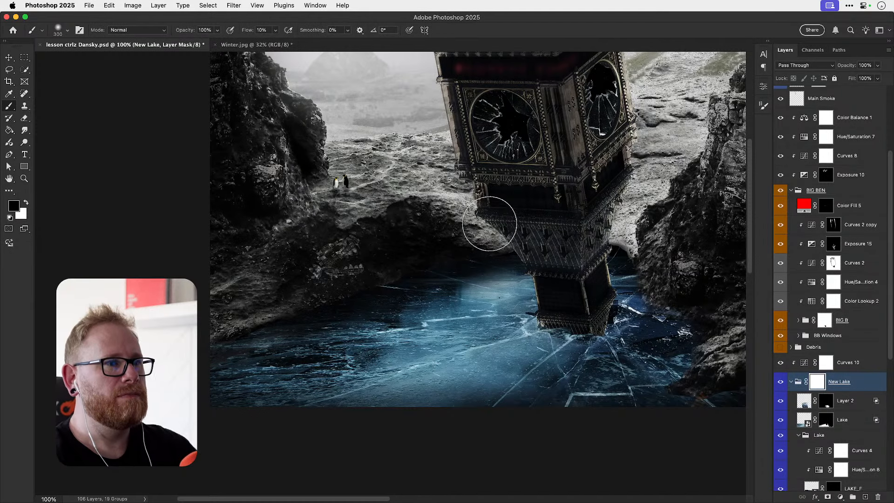
- Inspect the lake's far shoreline up close with the nested Lake group hidden and shown
key("z")
left_click(416, 266)
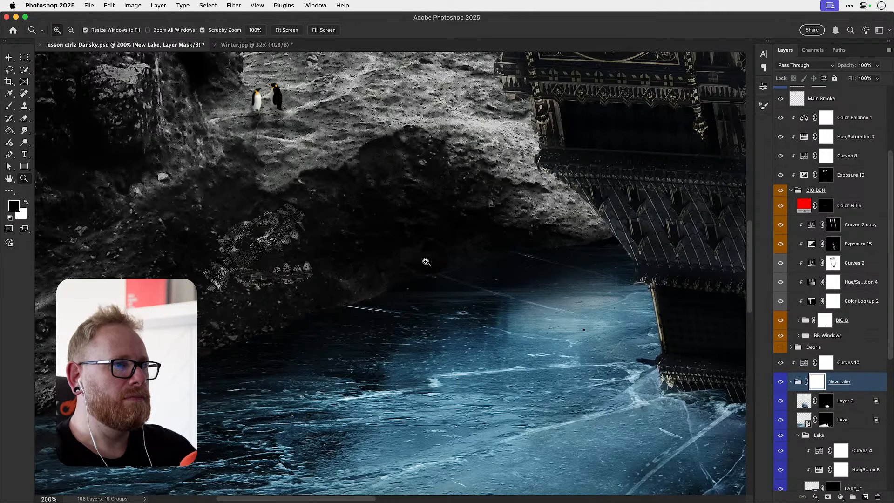
key("b")
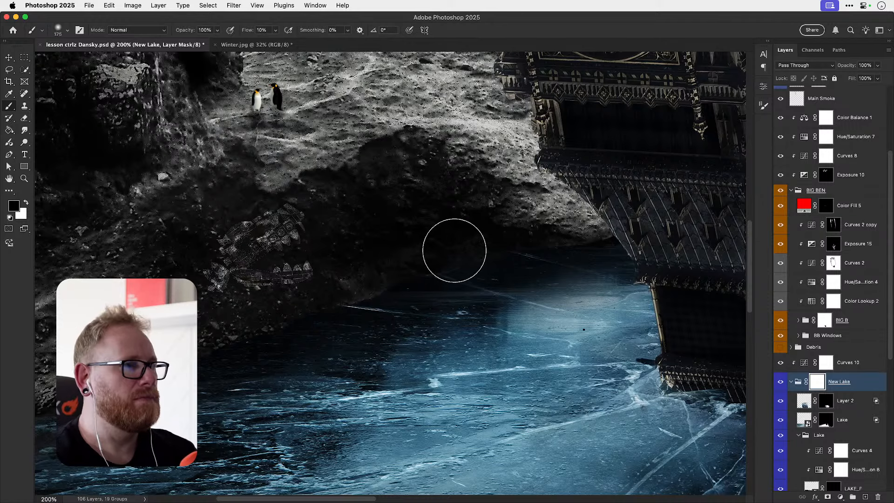
left_click(782, 438)
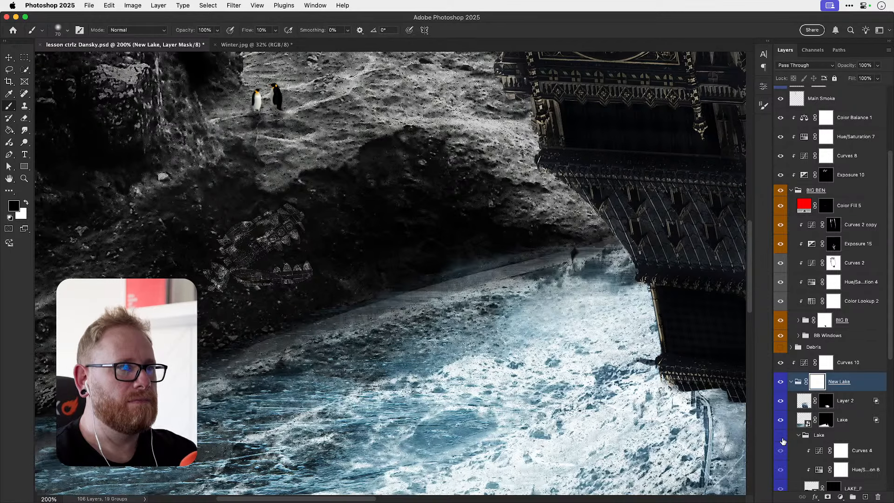
- Try to clean the lake's far-left edge on the LAKE_F mask with a 25 px black brush at 100% flow
key("bracketleft")
key("bracketleft")
key("bracketleft")
key("bracketleft")
key("bracketleft")
key("bracketleft")
key("bracketleft")
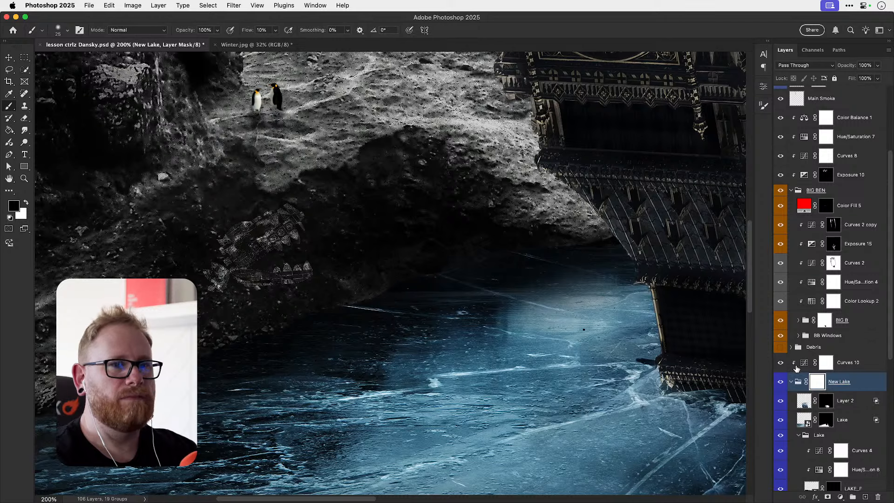
left_click(834, 488)
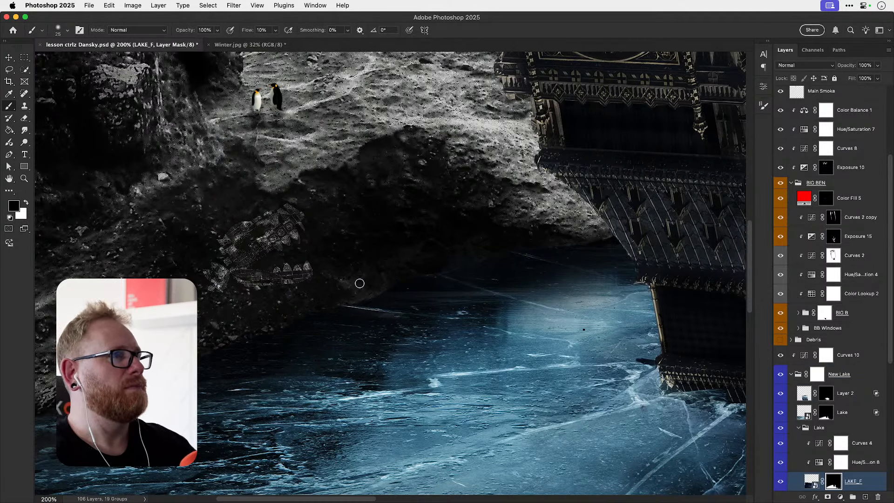
key("shift+0")
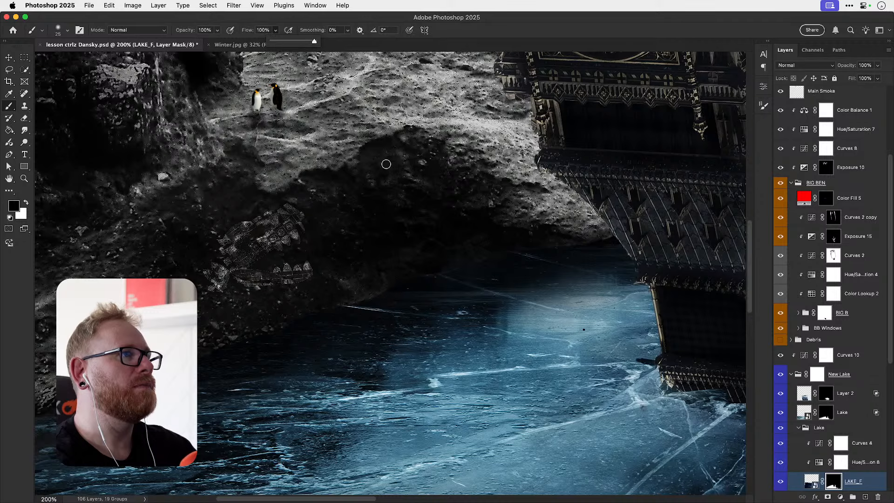
mouse_move(345, 301)
left_mouse_down()
mouse_move(414, 309)
mouse_move(303, 328)
left_mouse_up()
key("super+z")
key("super+minus")
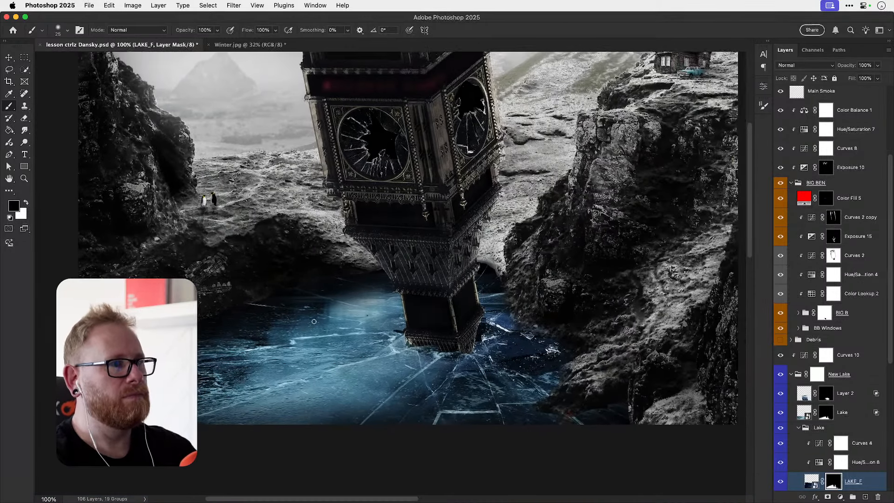
- Hide Layer 2 in the New Lake group, leaving the Lake texture layer visible
key("v")
left_click_drag(420, 312, 409, 339)
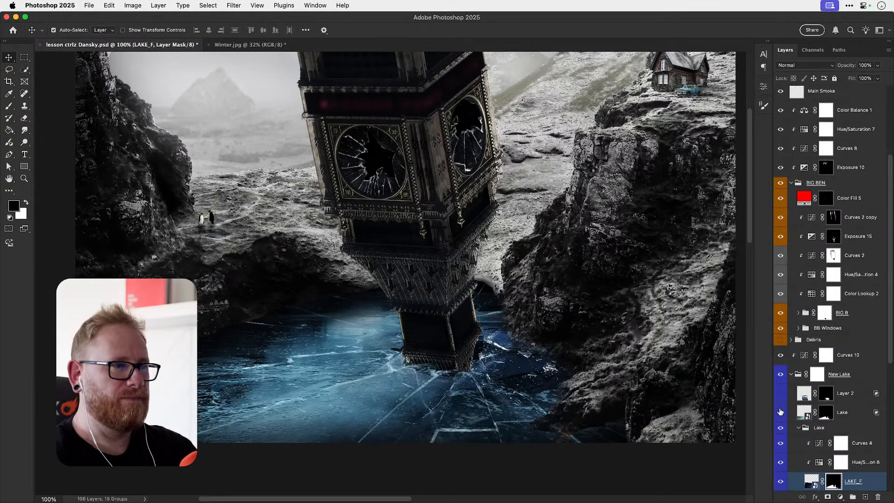
left_click(781, 412)
left_click(781, 415)
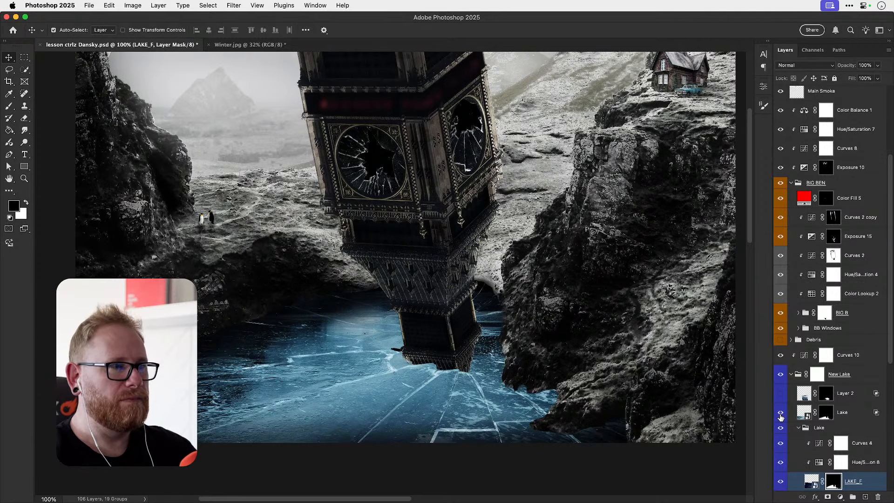
- Paint black on the Lake layer's mask with a 300 px brush at 10% flow to fade the ice at the lake's far edge
left_click(824, 419)
key("b")
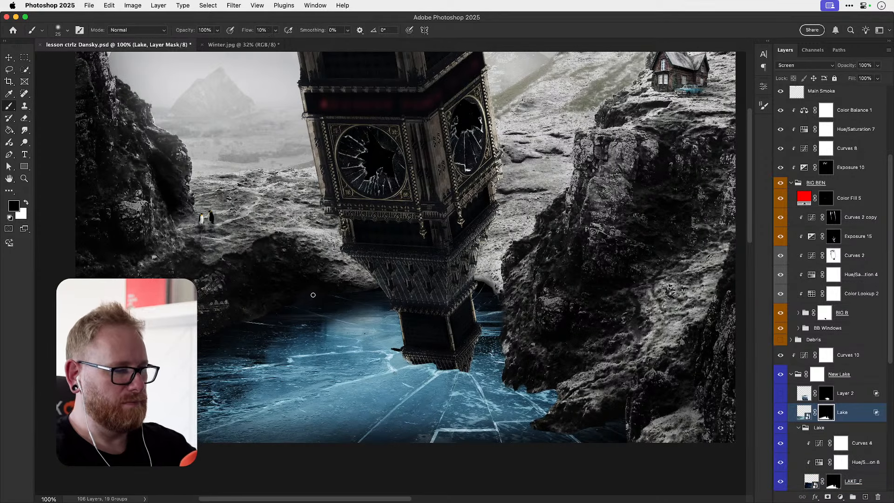
key("bracketright")
key("bracketright")
key("bracketright")
key("bracketright")
key("bracketright")
key("bracketright")
key("bracketright")
key("bracketright")
key("bracketright")
key("bracketright")
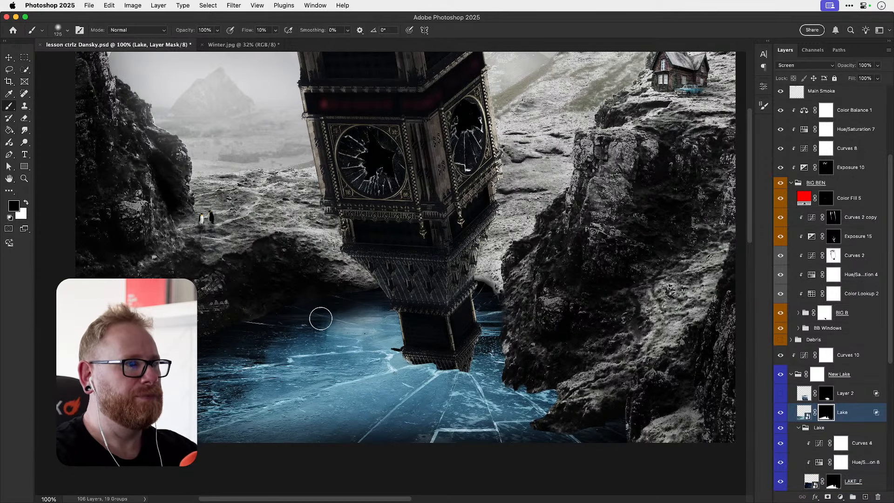
key("bracketright")
key("bracketright")
mouse_move(380, 307)
left_mouse_down()
mouse_move(318, 318)
mouse_move(332, 326)
mouse_move(414, 296)
mouse_move(321, 323)
mouse_move(447, 300)
mouse_move(330, 307)
mouse_move(499, 305)
left_mouse_up()
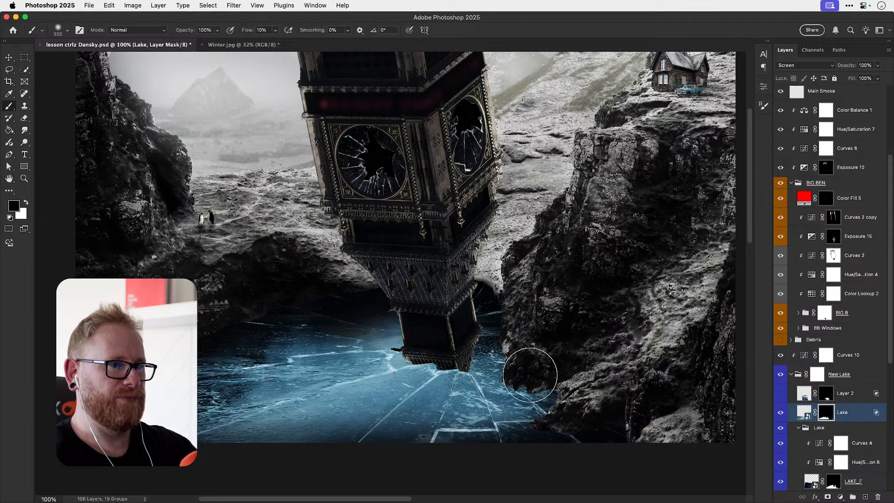
- Fade the Lake layer's ice along the right-hand rocks by painting its mask with a smaller black brush
key("bracketleft")
key("bracketleft")
key("bracketleft")
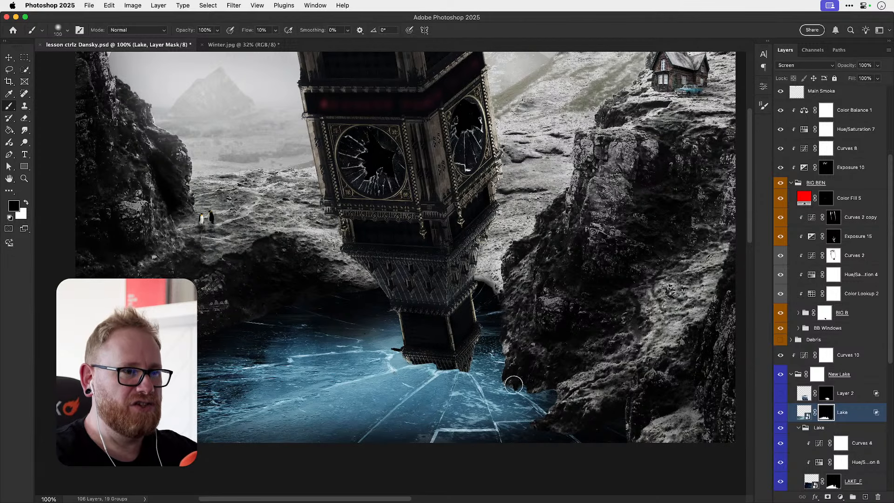
key("bracketleft")
key("bracketleft")
key("bracketleft")
key("bracketleft")
key("bracketleft")
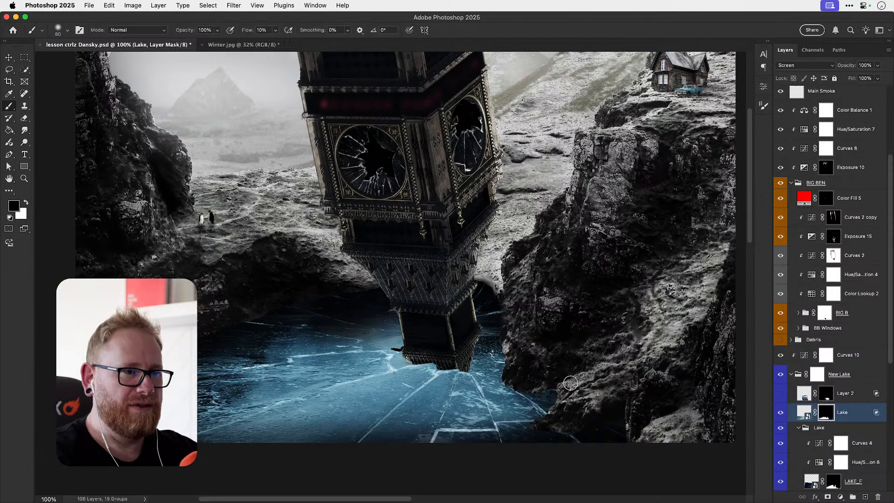
key("bracketleft")
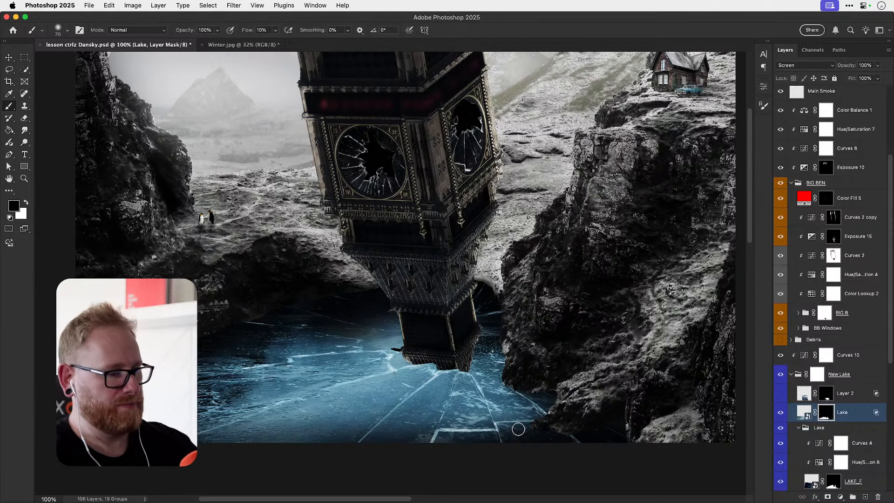
- Paint white on the Lake layer's mask with a 300 px brush to bring ice back near the lake's lower-right rocks
key("x")
key("bracketright")
key("bracketright")
key("bracketright")
key("bracketright")
key("bracketright")
key("bracketright")
key("bracketright")
key("bracketright")
key("bracketright")
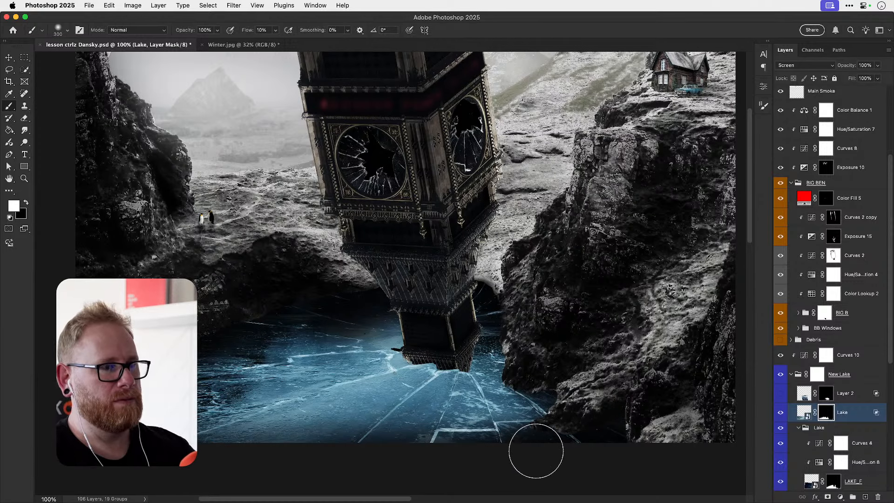
key("v")
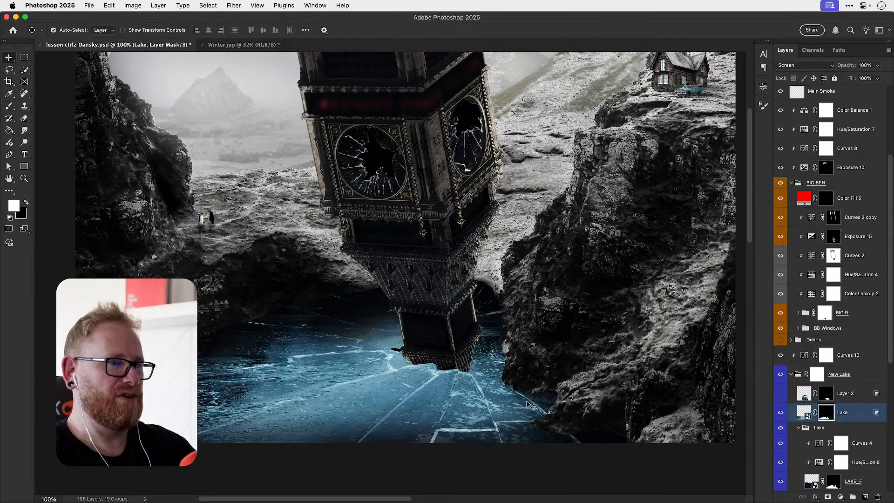
- Show Layer 2 again and check the cracked ice within the whole composite
key("super+0")
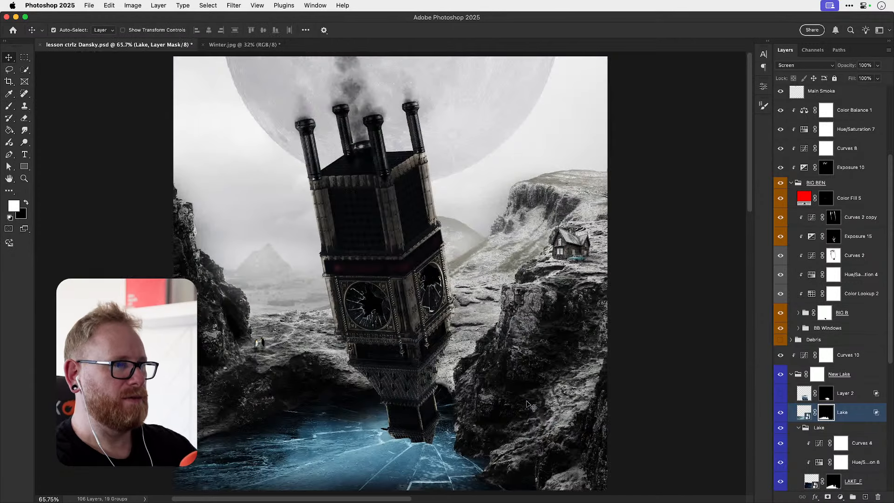
left_click(780, 395)
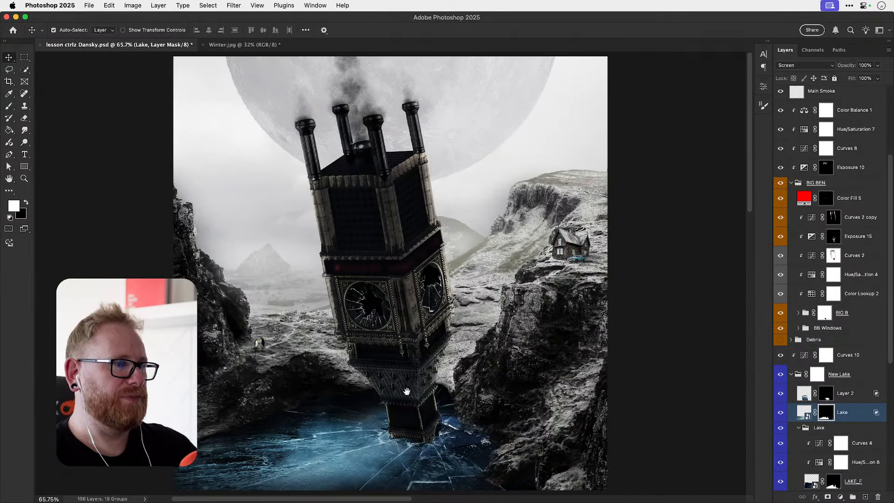
left_click_drag(407, 391, 406, 331)
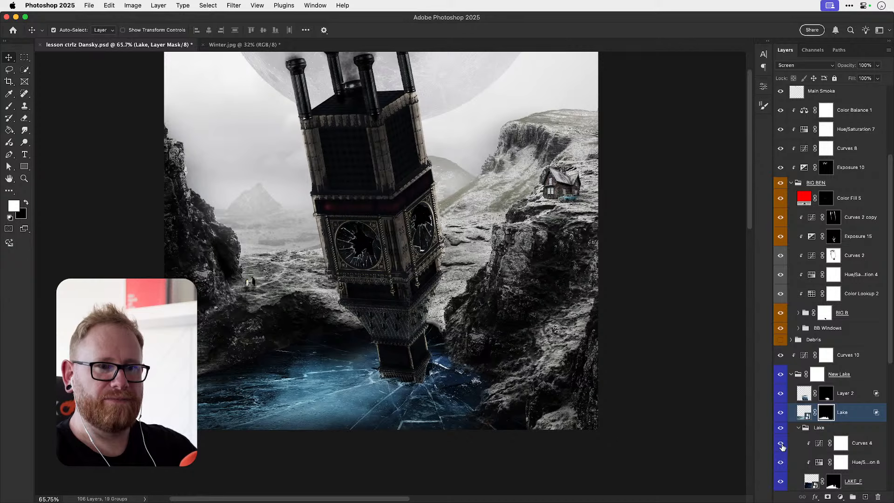
- Compare the lake's brightness with the Curves 4 adjustment switched off and on
left_click(782, 447)
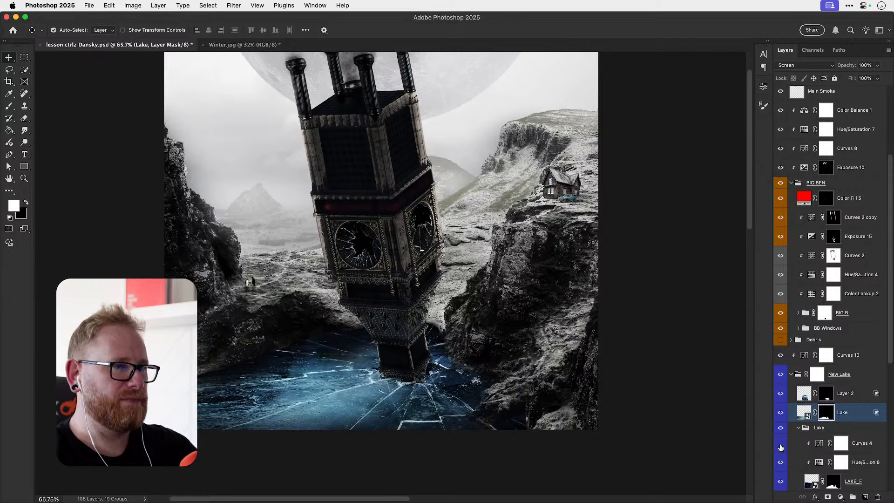
left_click(782, 446)
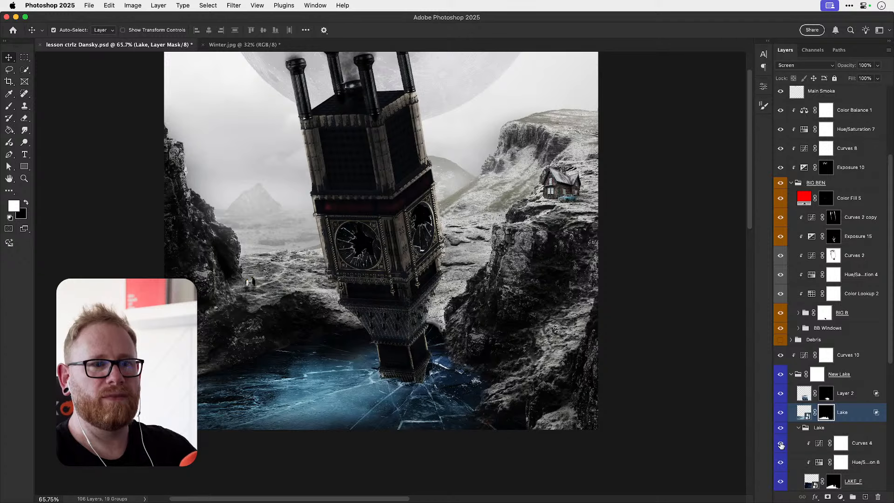
left_click(782, 446)
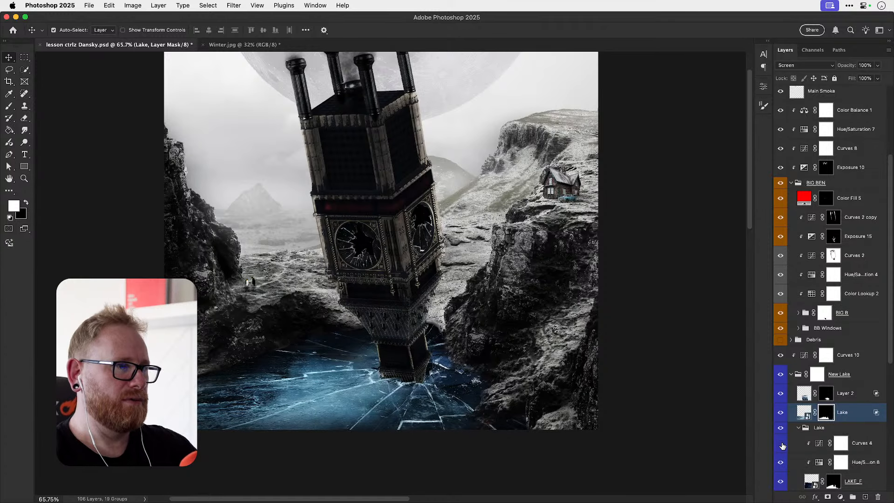
left_click(781, 443)
- Brighten the lake in Curves 4, setting the white point output to 235 and the midtone point to input 129, output 95
double_click(819, 443)
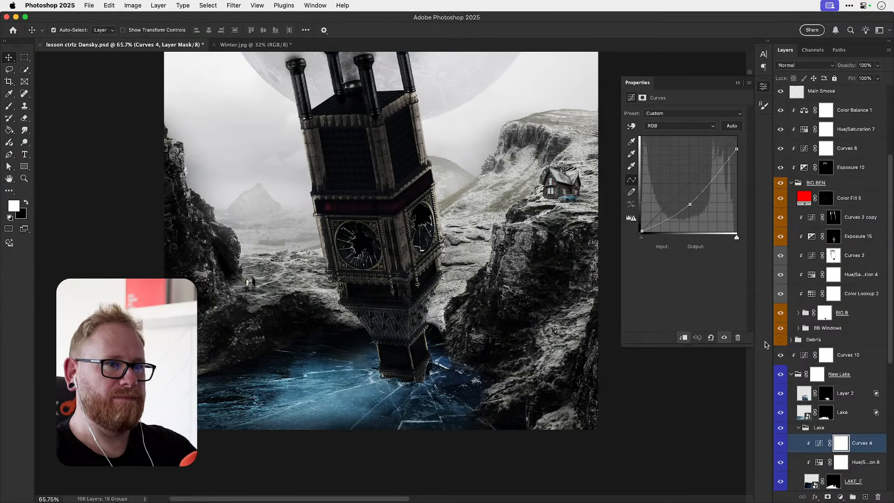
left_click_drag(736, 149, 738, 144)
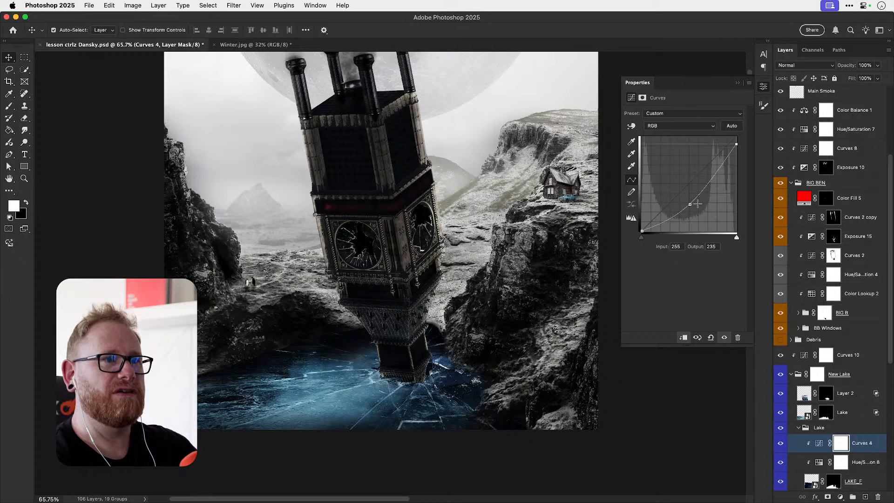
left_click_drag(690, 204, 689, 195)
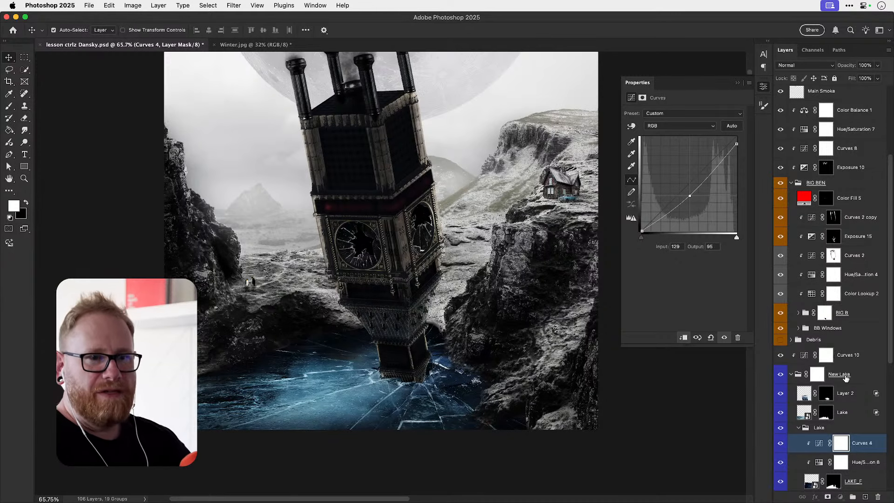
- Try to add a Hue/Saturation adjustment to the New Lake group
left_click(842, 375)
left_click(840, 497)
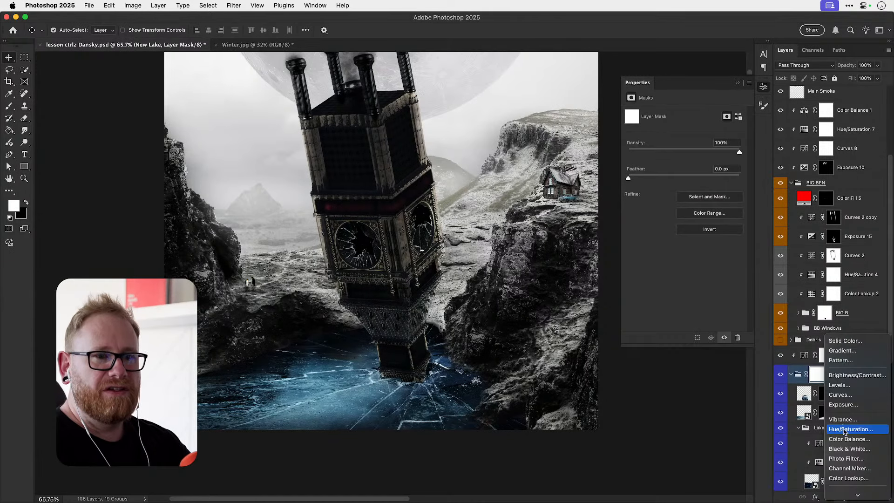
left_click(845, 429)
key("super+z")
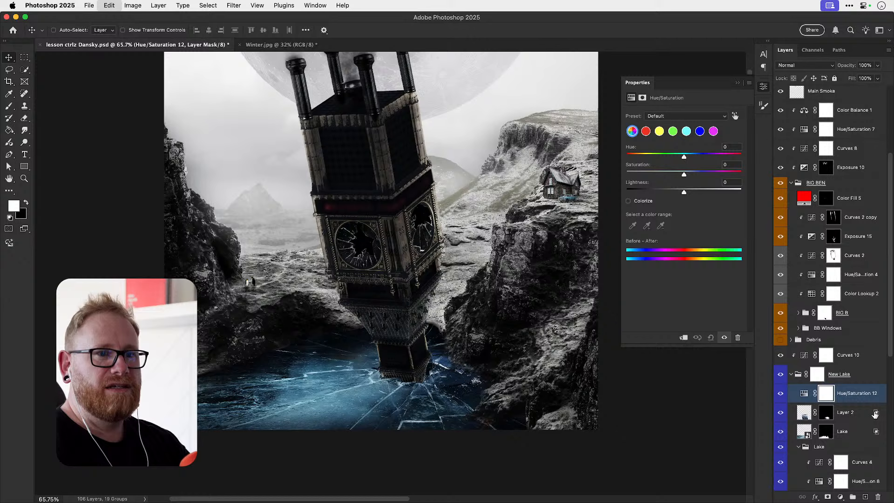
- Undo the Hue/Saturation adjustment and add a Vibrance adjustment directly above the New Lake group, clipped to it
key("super+z")
left_click(853, 377)
left_click(840, 498)
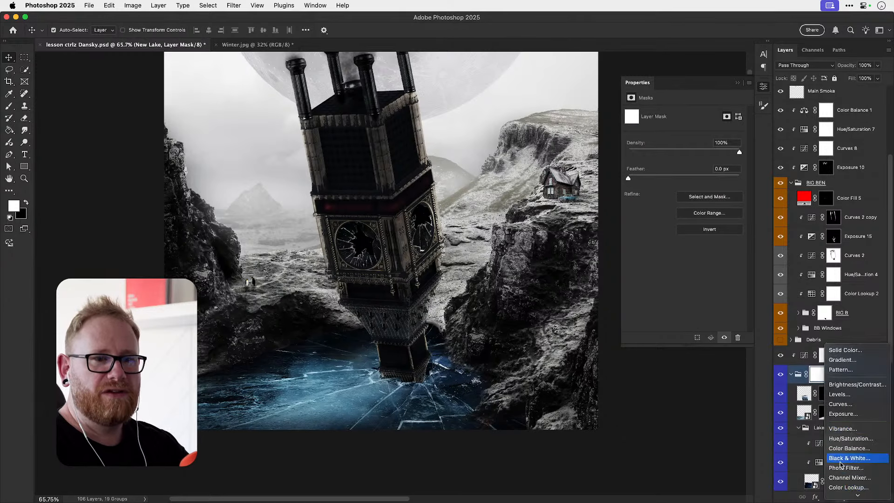
left_click(842, 429)
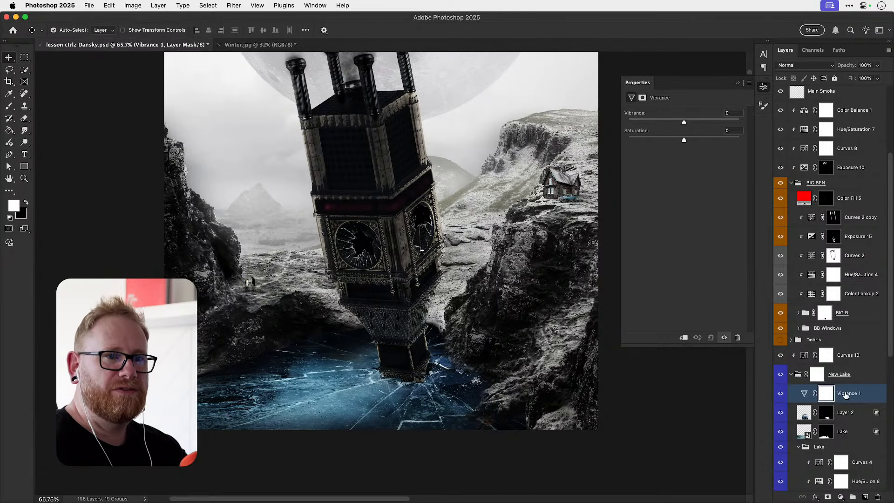
left_click_drag(847, 395, 868, 364)
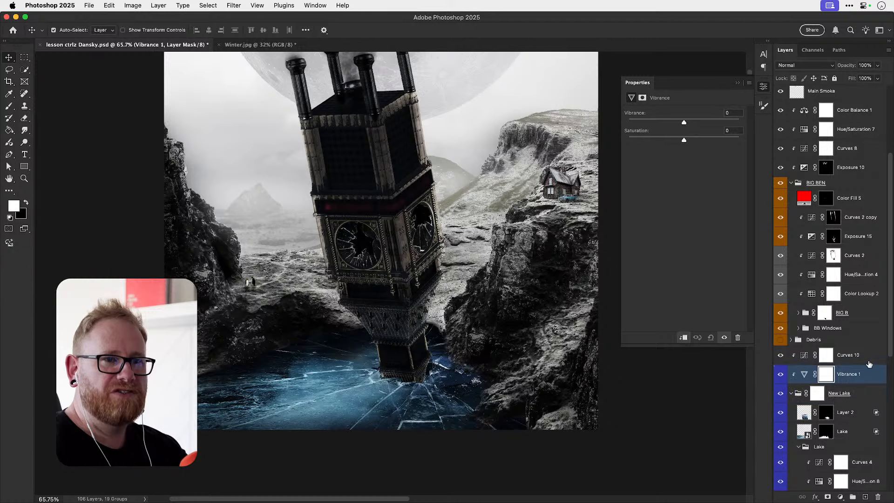
- Reduce the lake's Vibrance to -45 and save the document
left_click(645, 121)
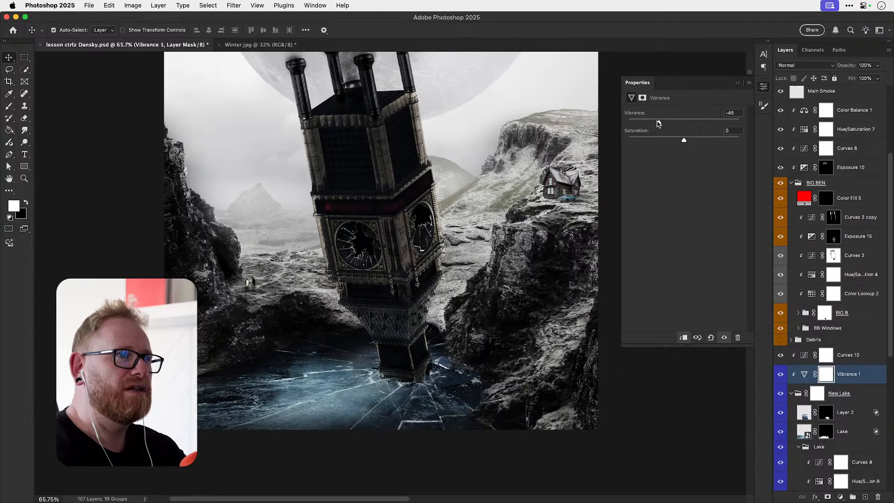
left_click(763, 89)
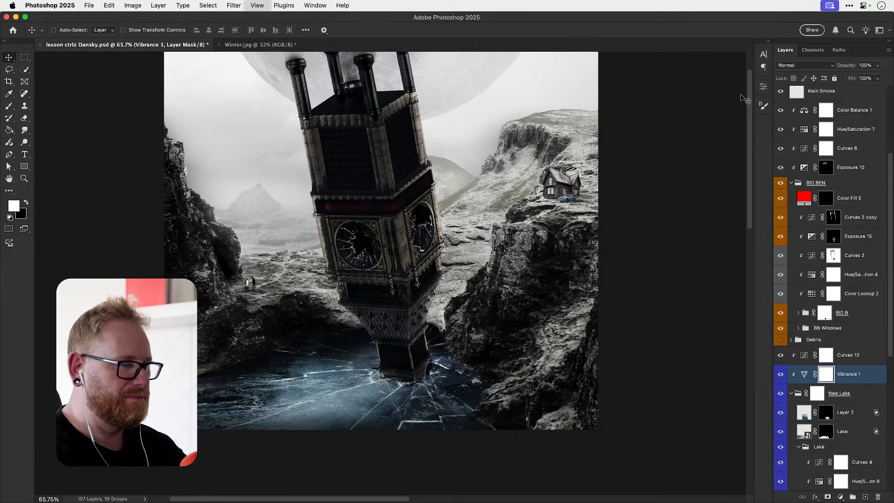
key("cmd+s")
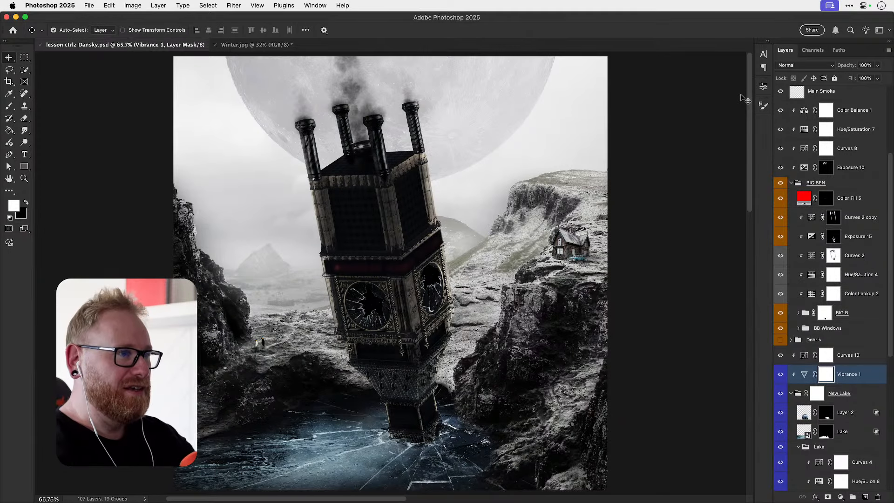
- Close the Winter.jpg source document and return to the Big Ben composite
left_click(254, 44)
key("super+w")
left_click(434, 208)
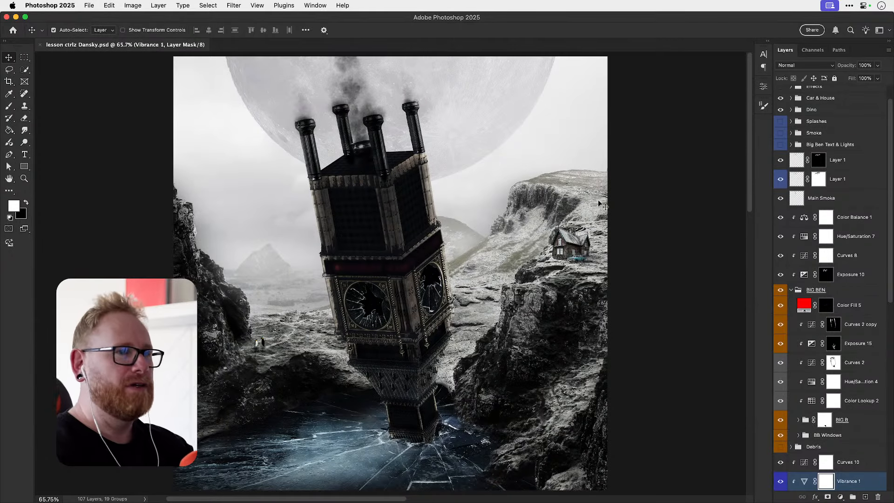
- Add a white Solid Color fill layer directly above the Splashes group
scroll(847, 151, "up", 1)
left_click(818, 114)
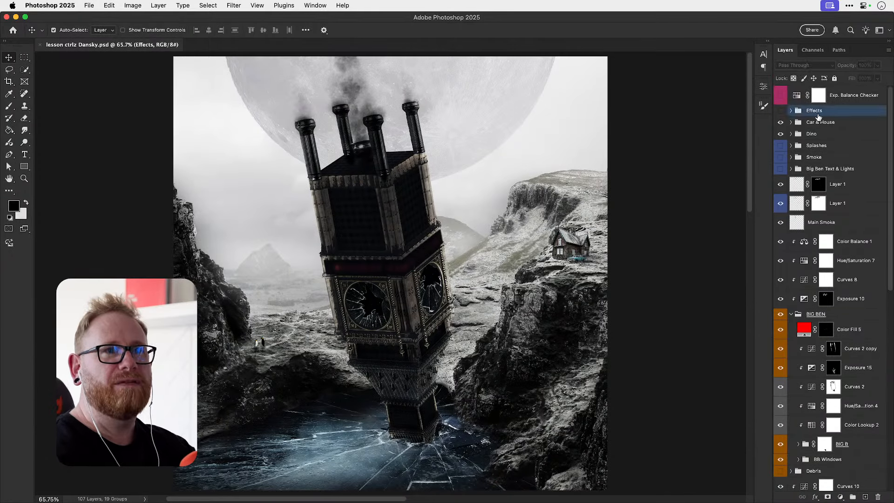
left_click(827, 145)
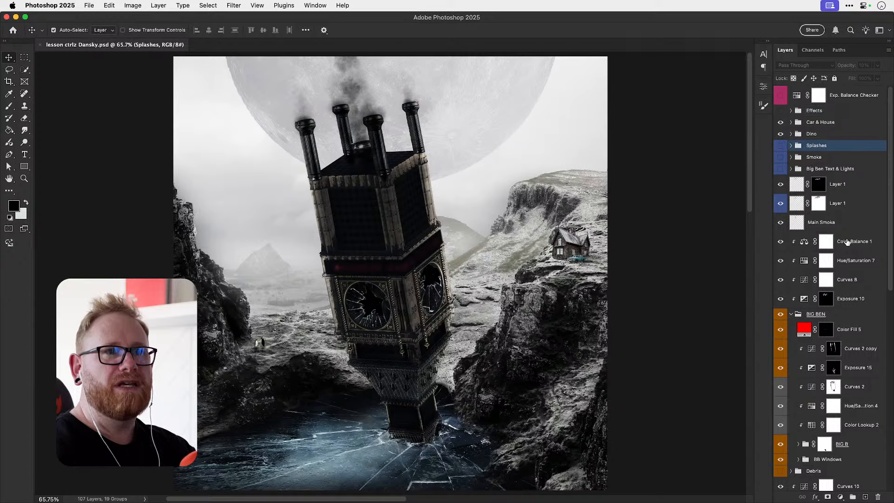
left_click(865, 497)
key("super+z")
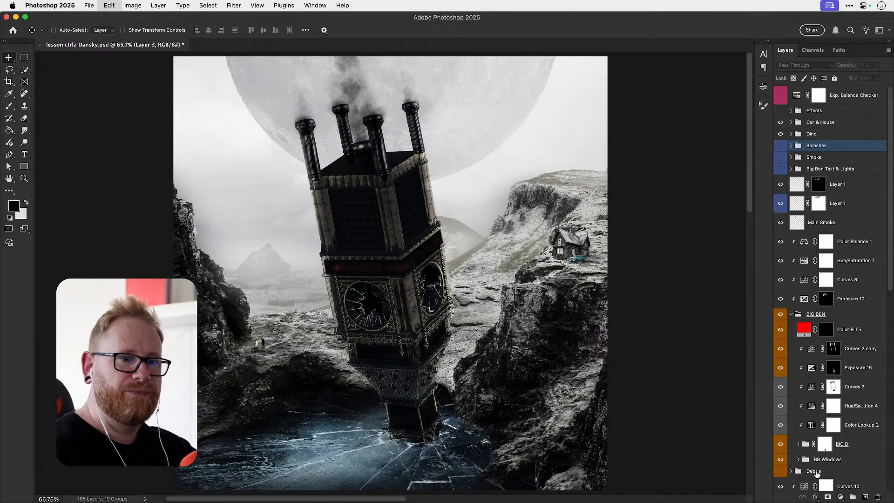
left_click(841, 497)
left_click(838, 350)
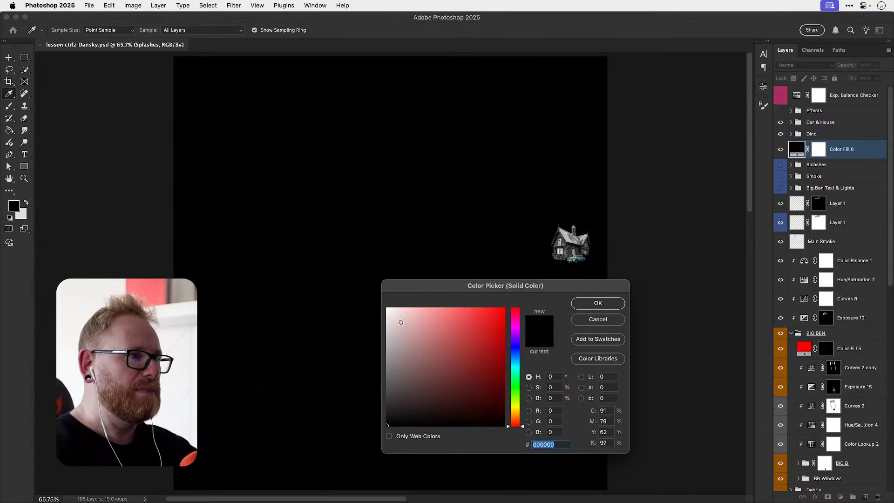
left_click_drag(401, 322, 389, 280)
left_click(588, 302)
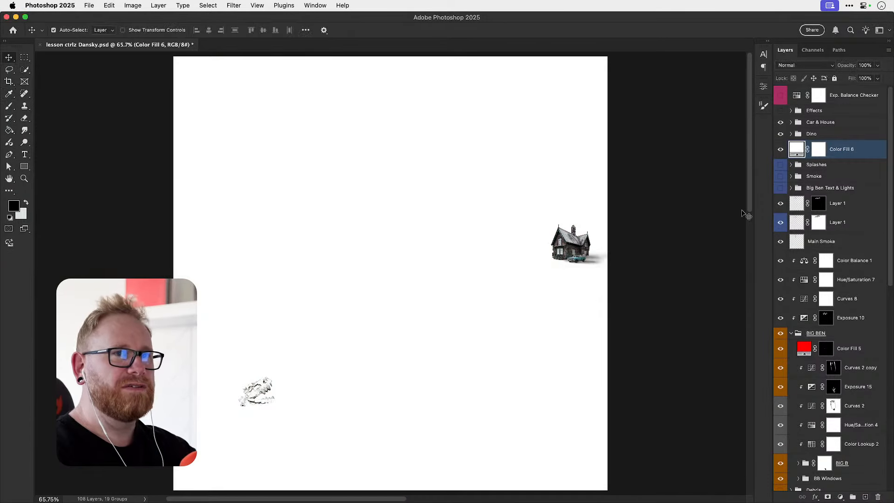
- Invert the white fill layer's mask to black, with white as the foreground colour for painting
left_click(817, 149)
key("x")
key("super+i")
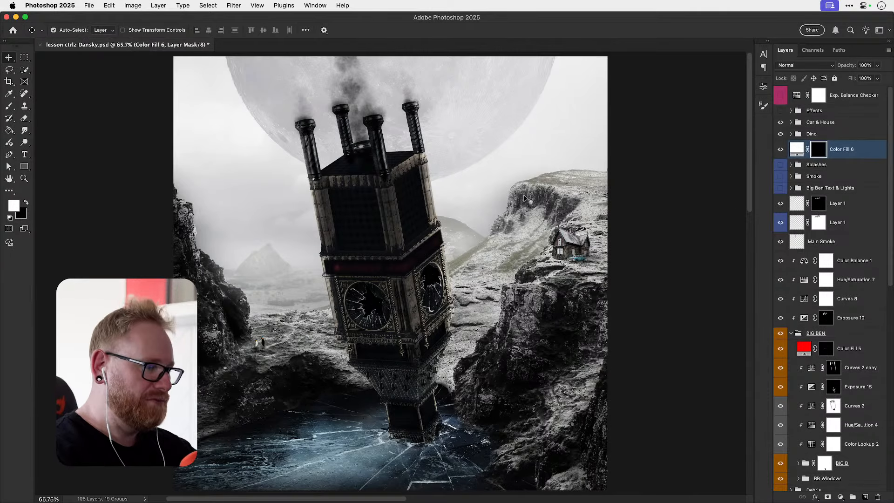
- Set the Brush tool's flow to 2% with the Soft Round Pressure Opacity and Flow tip
key("b")
left_click(262, 31)
type("2")
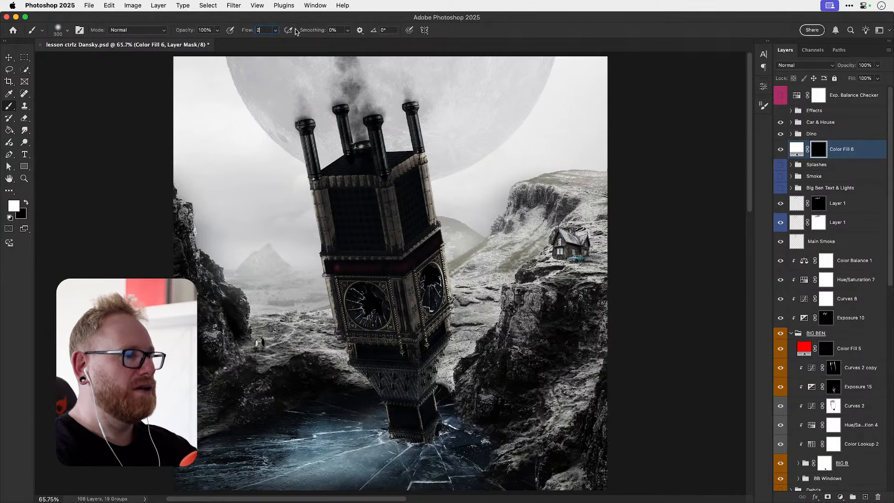
left_click(68, 30)
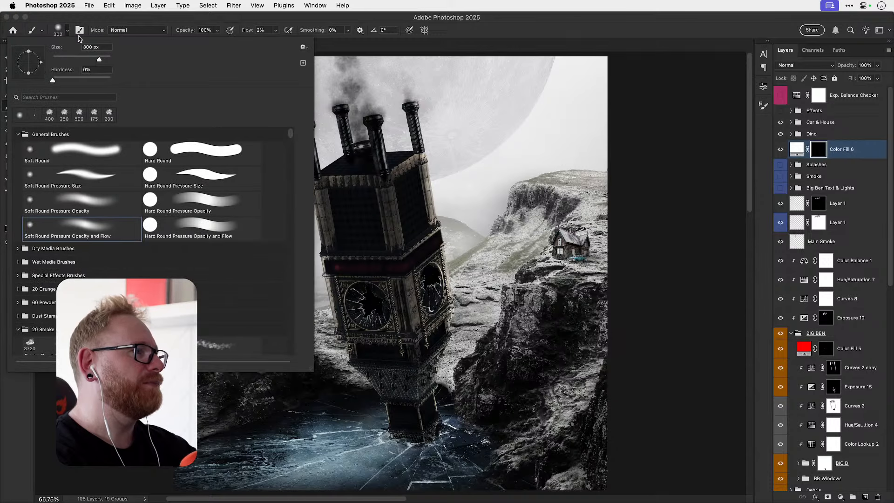
left_click(68, 31)
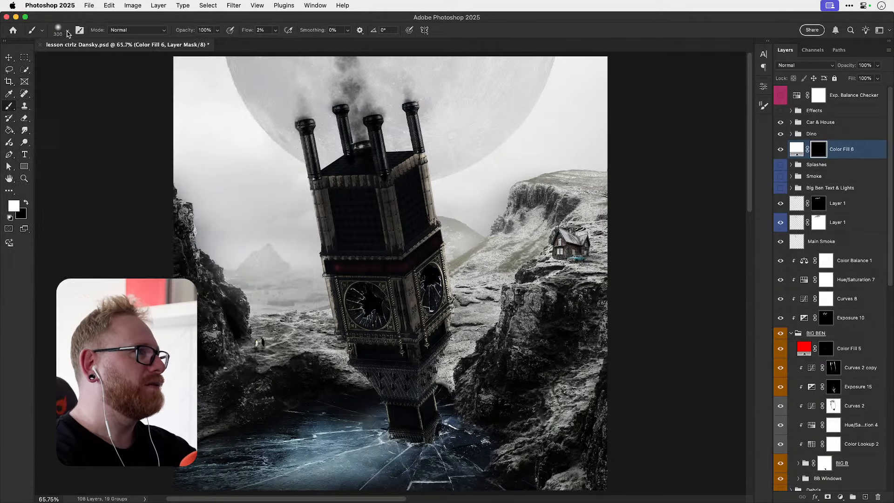
key("super+minus")
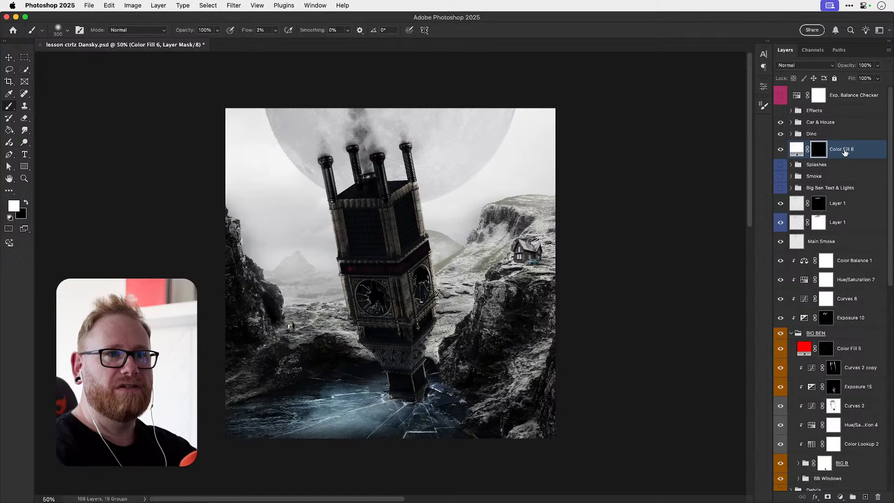
- Duplicate the masked white fill, place the copy between the Moon and Penguins groups, and ready its mask for painting in white
key("ctrl+j")
left_click_drag(846, 153, 869, 146)
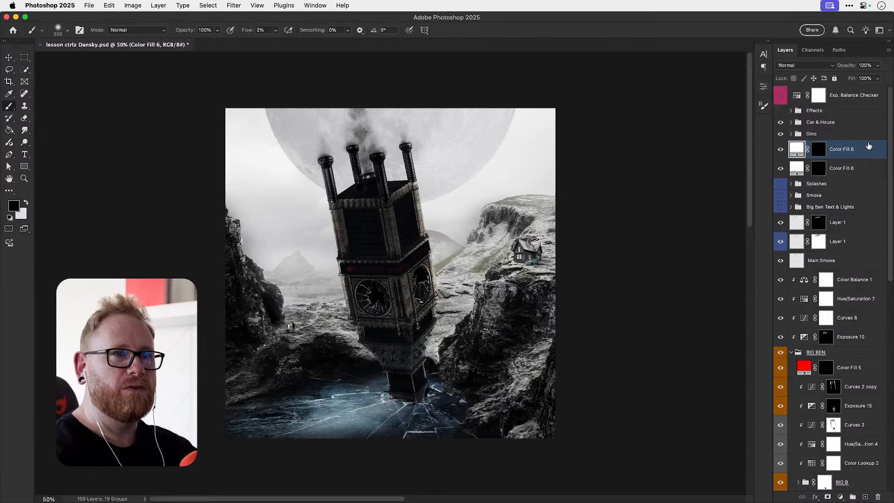
key("super+shift+bracketleft")
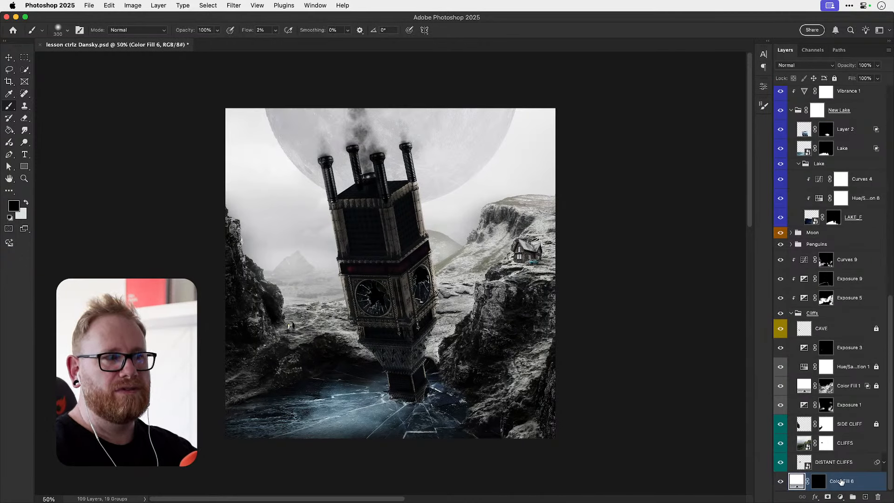
left_click_drag(839, 482, 837, 241)
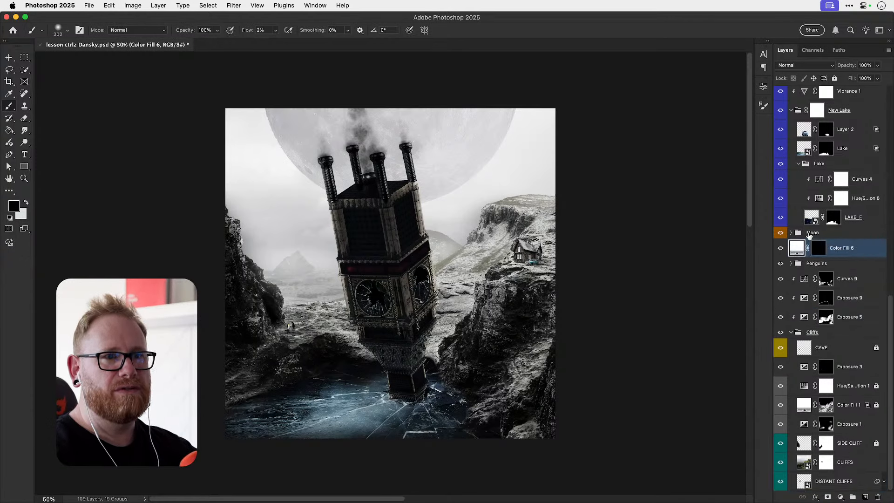
left_click(823, 255)
key("x")
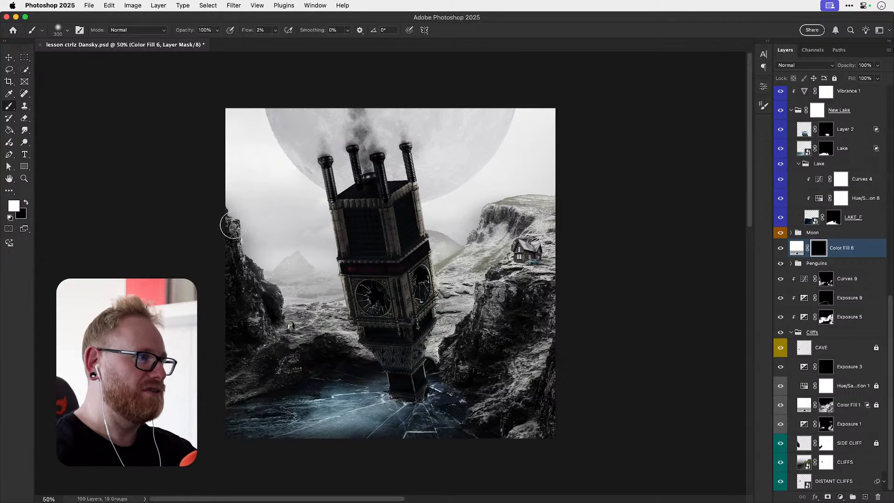
- Try to paint fog over the valley beside the tower on the fill's mask with a 900 px brush
key("bracketright")
key("bracketright")
key("bracketright")
key("bracketright")
key("bracketright")
key("bracketright")
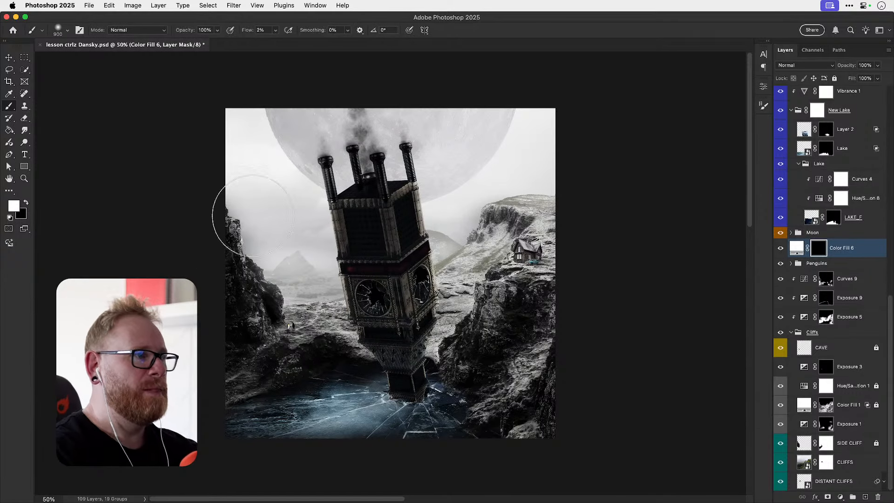
mouse_move(302, 295)
left_mouse_down()
mouse_move(243, 320)
mouse_move(331, 318)
left_mouse_up()
key("super+z")
key("super+z")
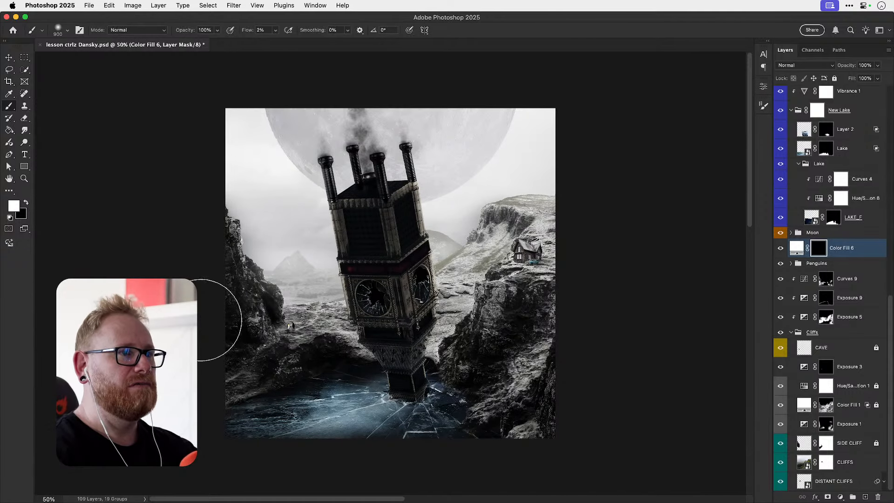
- Paint faint white fog over the dark rocks around the lake on the fill's mask with a 700 px brush
key("bracketleft")
key("bracketleft")
key("bracketleft")
key("bracketleft")
key("bracketleft")
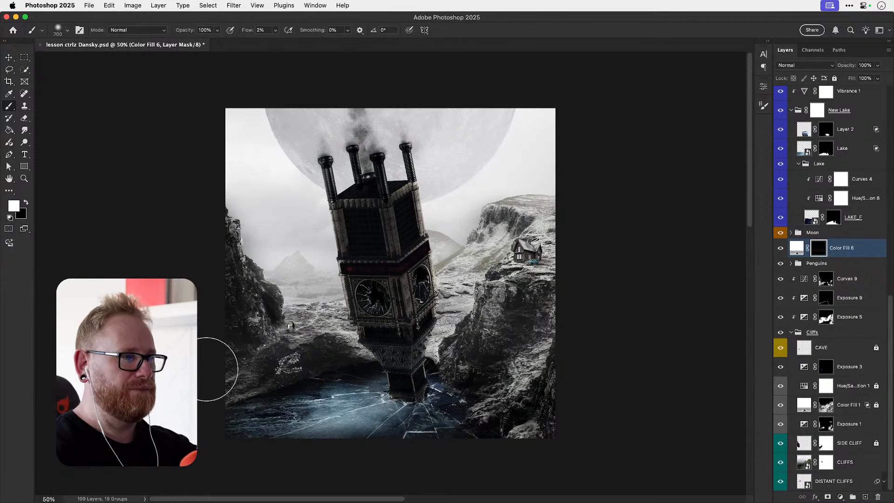
key("bracketright")
key("bracketright")
key("bracketright")
key("bracketright")
key("bracketright")
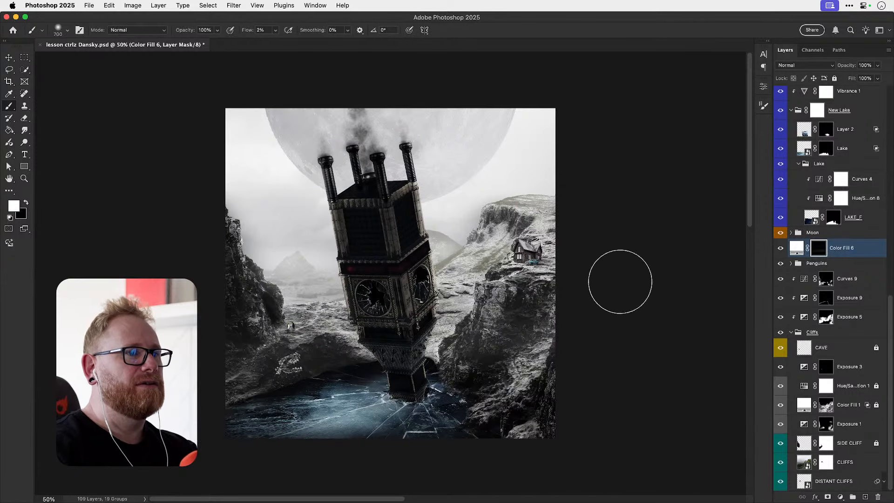
- Build up the fog around the cave and the valley behind the tower, using brush sizes of 400 and 500 px
key("bracketleft")
key("bracketleft")
key("bracketleft")
key("bracketleft")
key("bracketleft")
key("bracketleft")
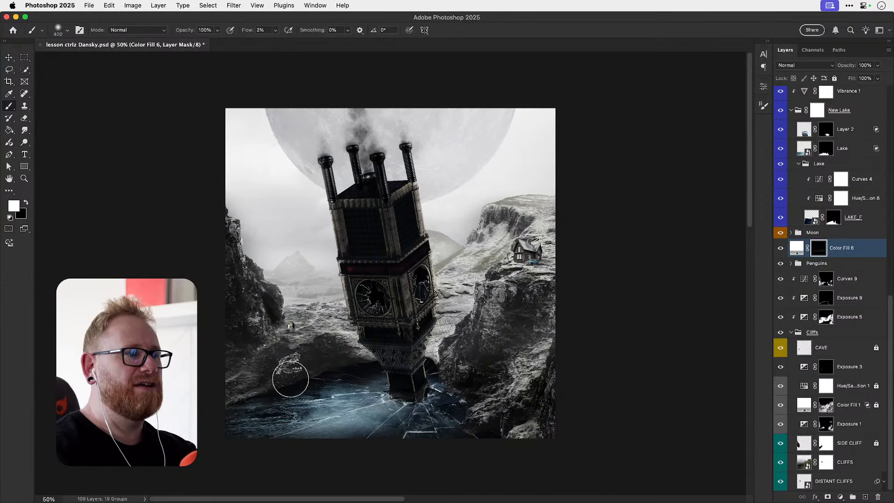
key("bracketright")
key("bracketright")
key("bracketright")
key("bracketright")
key("bracketright")
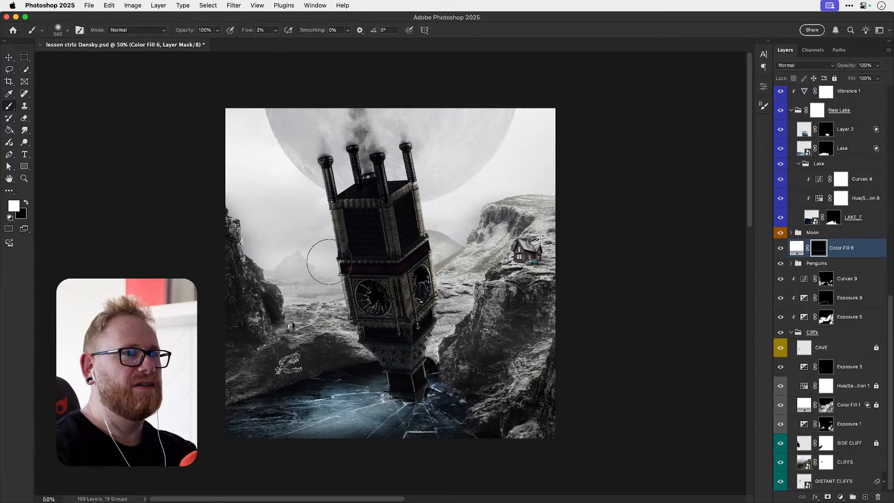
- Paint fog over both cliffs and behind the tower with an 800 px brush, and compare the image with the fill hidden and shown
left_click_drag(252, 219, 253, 247)
mouse_move(535, 214)
left_mouse_down()
mouse_move(461, 224)
mouse_move(459, 243)
left_mouse_up()
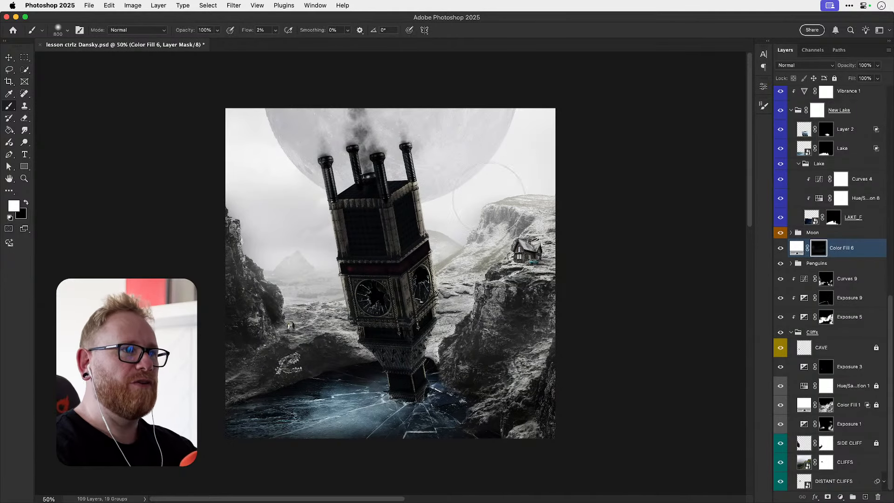
left_click_drag(504, 168, 515, 145)
mouse_move(595, 194)
left_mouse_down()
mouse_move(454, 213)
mouse_move(410, 266)
mouse_move(519, 185)
mouse_move(503, 210)
mouse_move(286, 223)
left_mouse_up()
key("x")
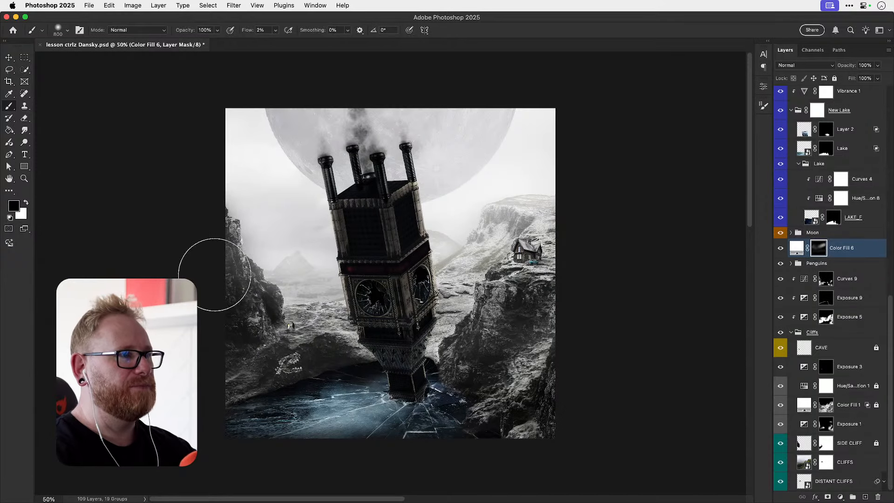
key("x")
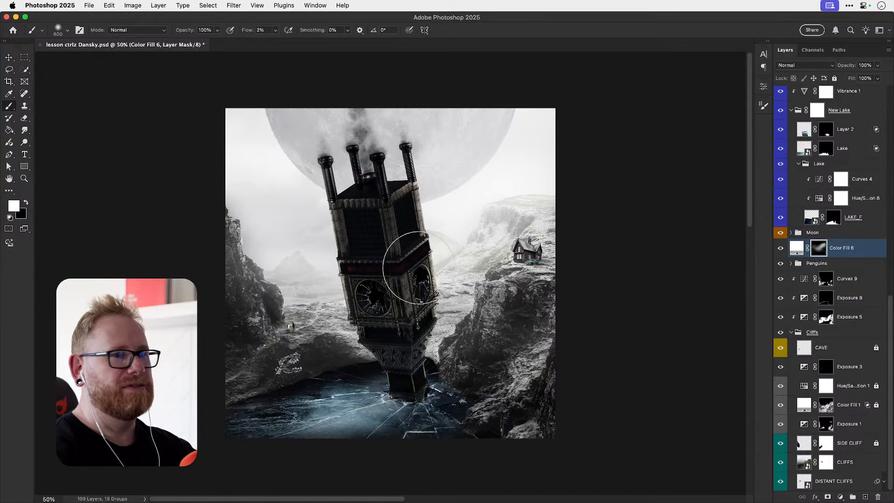
left_click(782, 249)
left_click(781, 249)
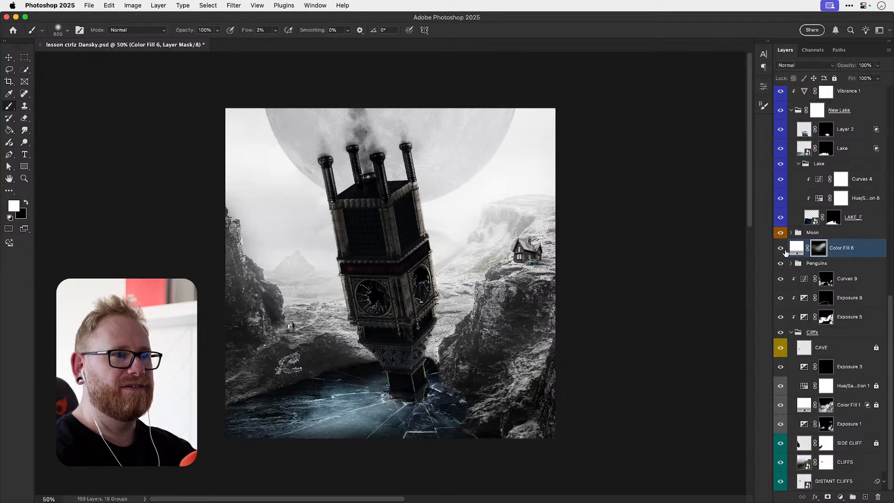
- Collapse the BIG BEN group and move the painted fog fill from above Penguins up to the Debris group
scroll(849, 254, "up", 6)
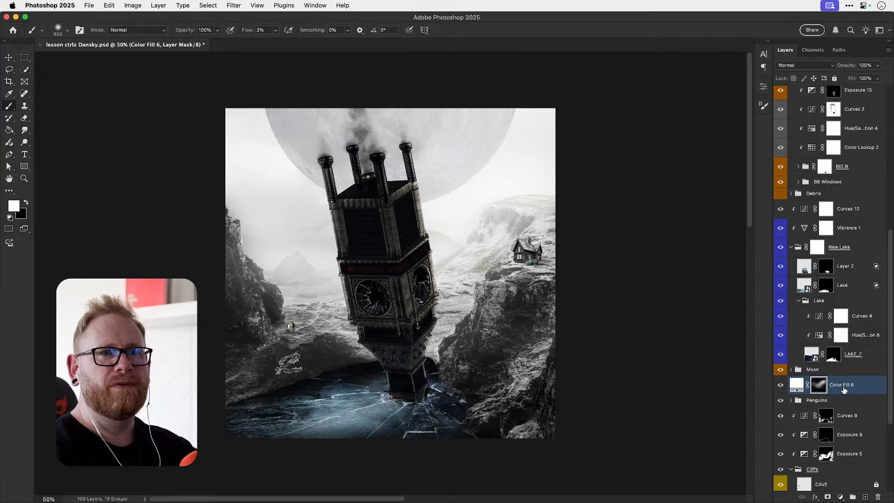
scroll(843, 389, "up", 4)
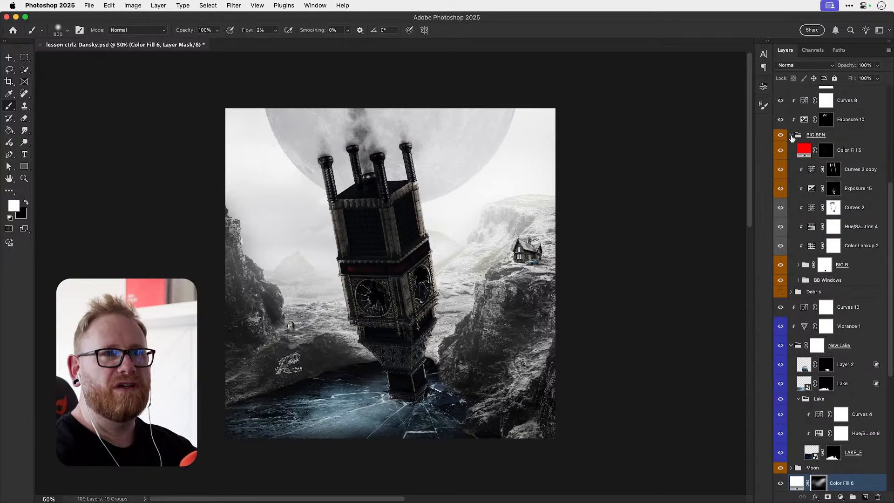
left_click(791, 136)
scroll(842, 342, "up", 1)
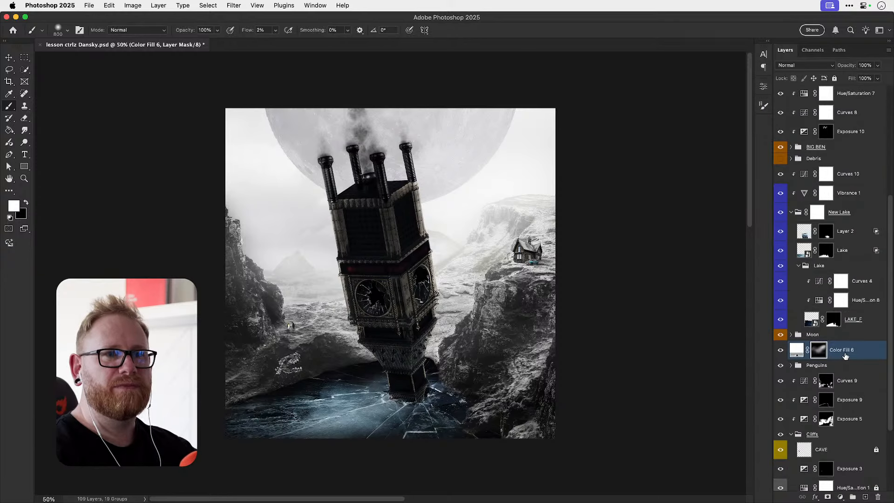
left_click_drag(846, 356, 844, 156)
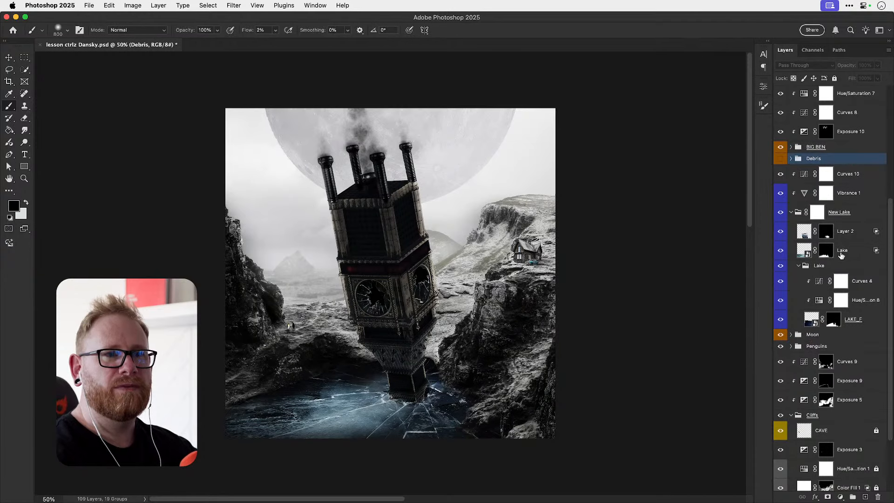
- Undo the last fog fill move and place the painted fill between the BIG BEN and Debris groups
key("ctrl+z")
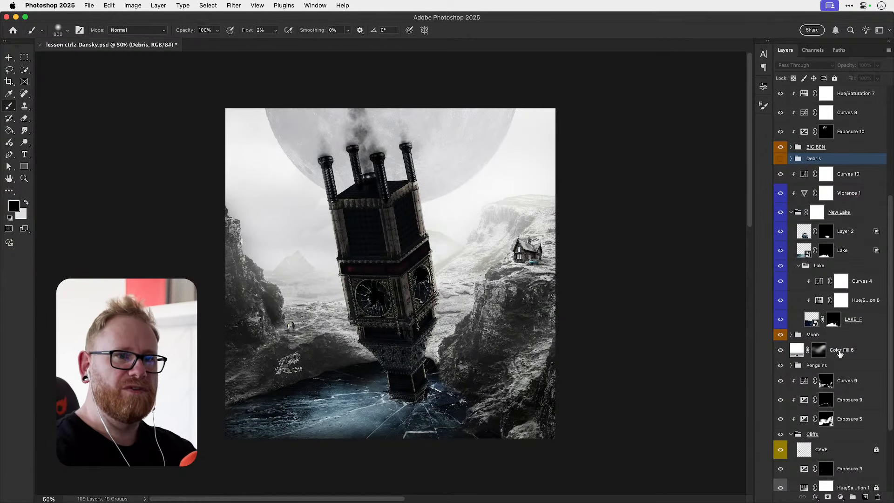
left_click(851, 353)
key("ctrl+shift+bracketright")
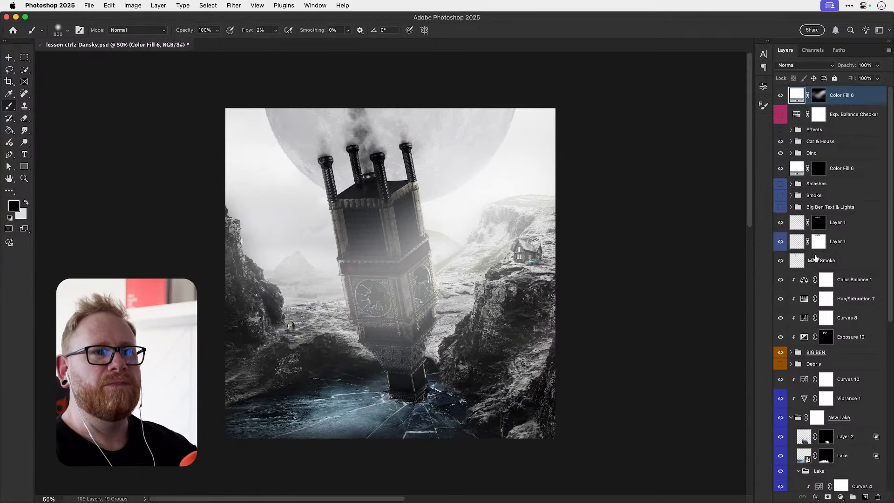
left_click_drag(837, 98, 828, 355)
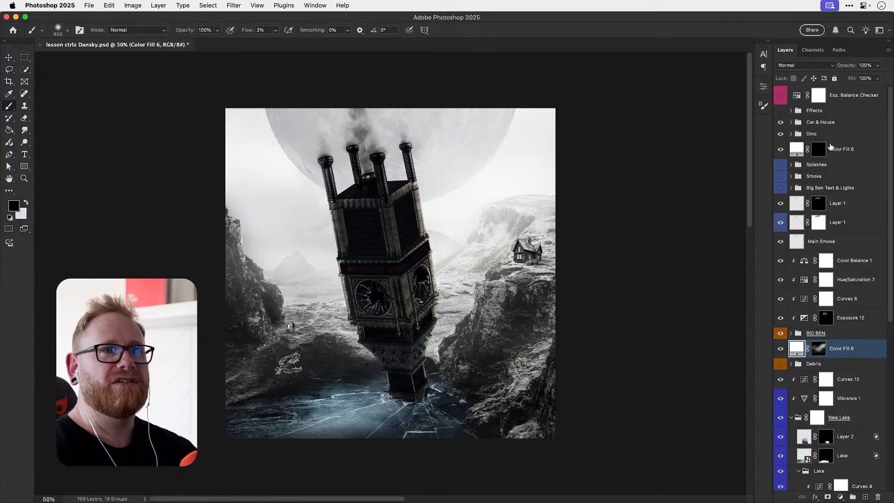
- Move the Car & House and Dino groups together to just beneath the painted fog fill, above Debris
left_click(819, 128)
left_click(813, 134, "shift")
left_click_drag(813, 134, 828, 354)
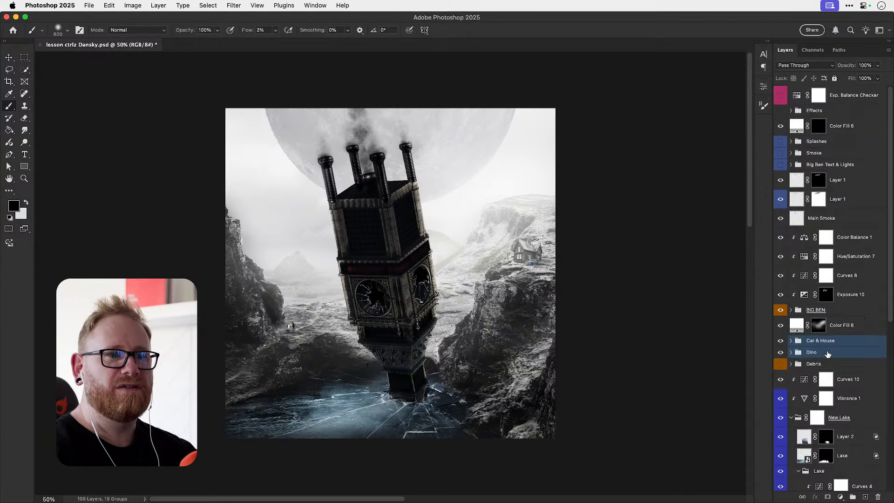
- Examine the house and car up close, toggling the fog fill's visibility to check how it covers them
key("z")
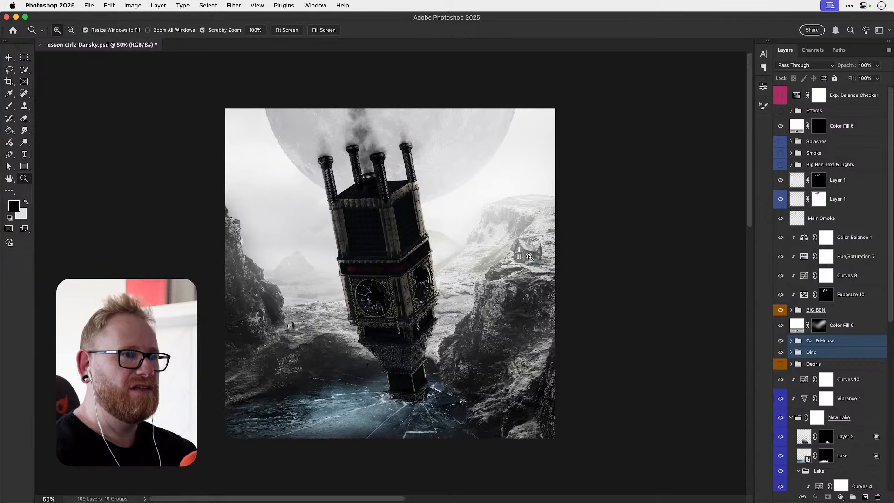
left_click_drag(531, 256, 533, 257)
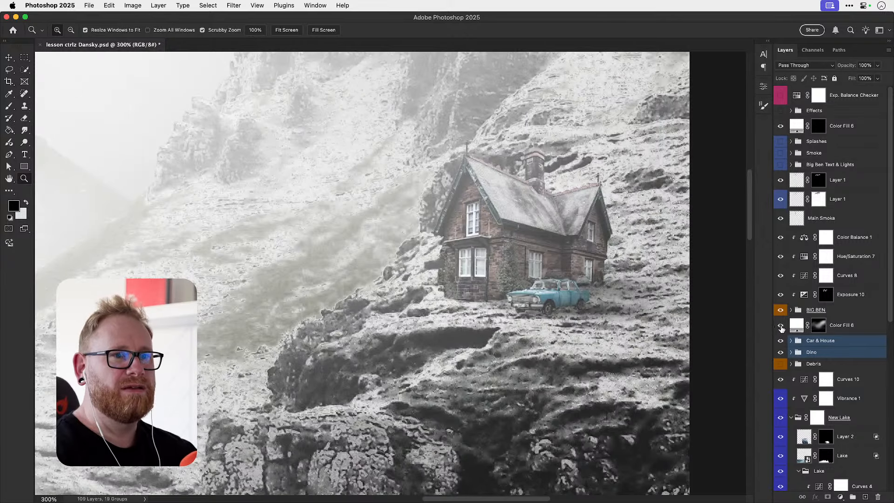
left_click(781, 326)
key("v")
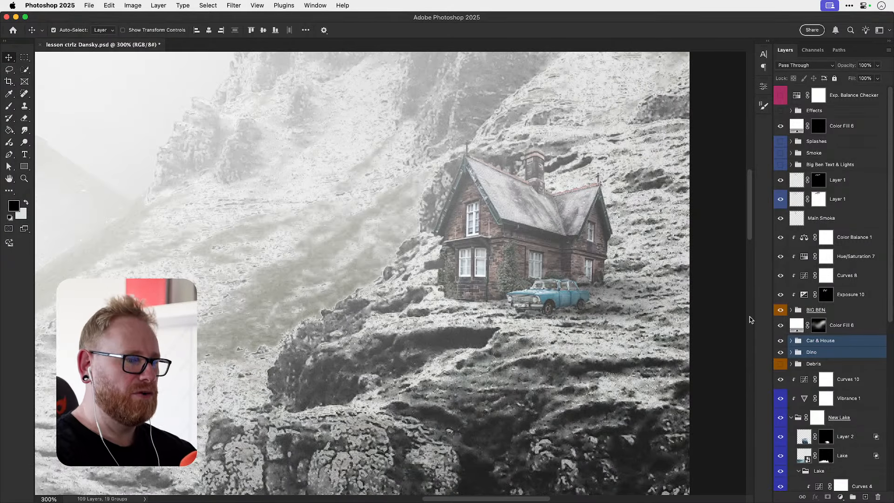
key("ctrl+0")
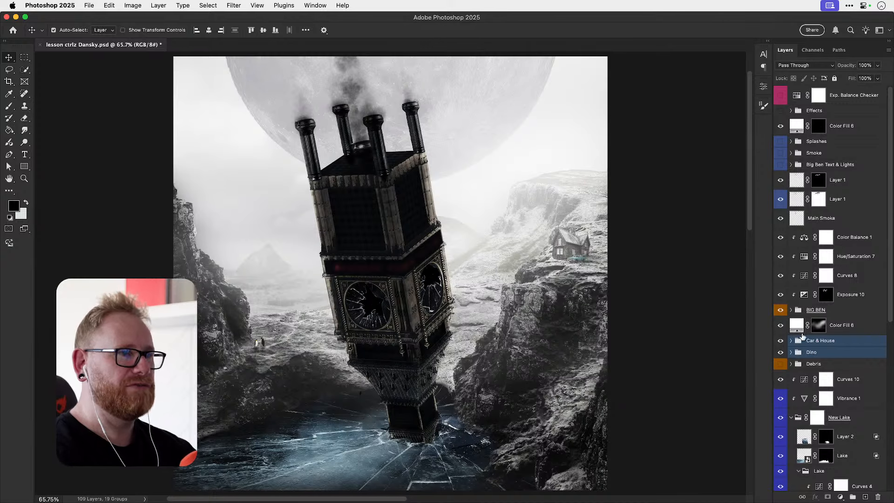
- Compare the whole image with the fog fill hidden and shown, and select the fill below BIG BEN
left_click(825, 344)
left_click(781, 327)
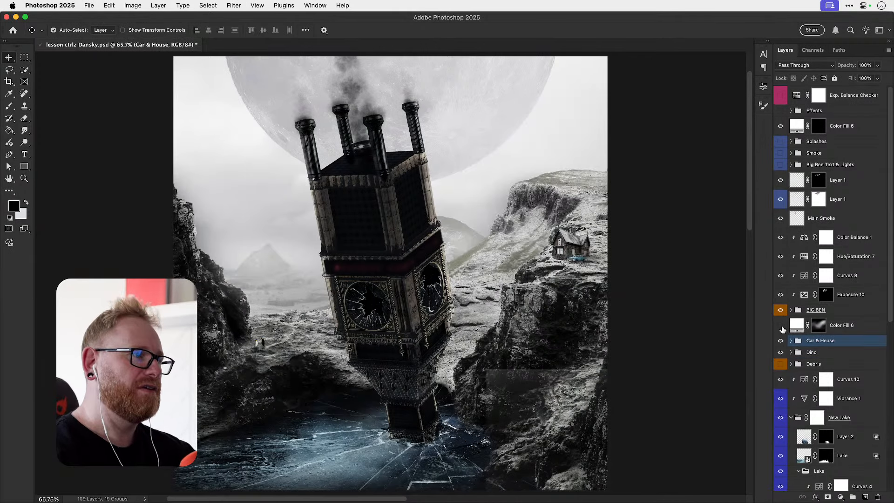
left_click(781, 328)
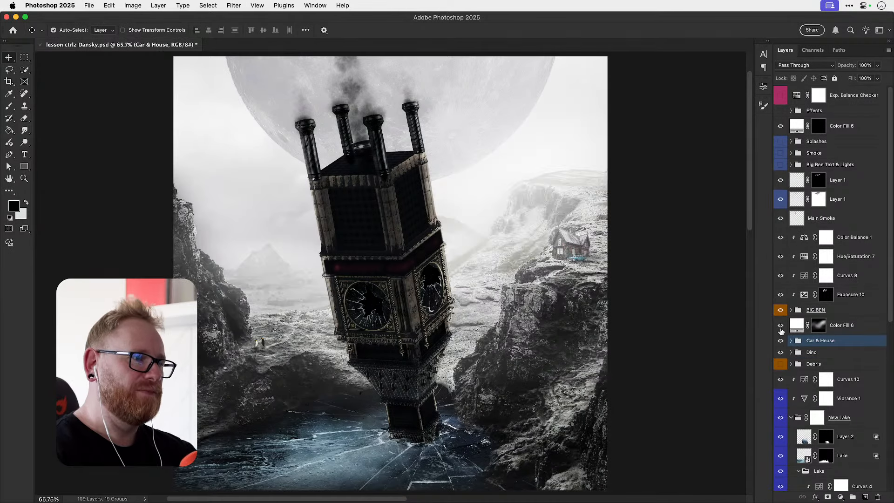
left_click(841, 325)
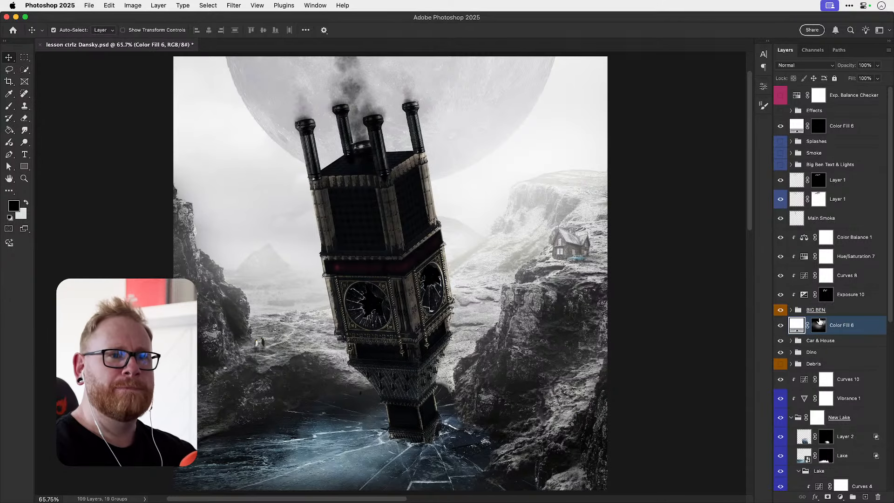
- Move the black-masked Color Fill 6 layer above Color Balance 1, clip it to the tower's layers, and target its mask with white
left_click(819, 126)
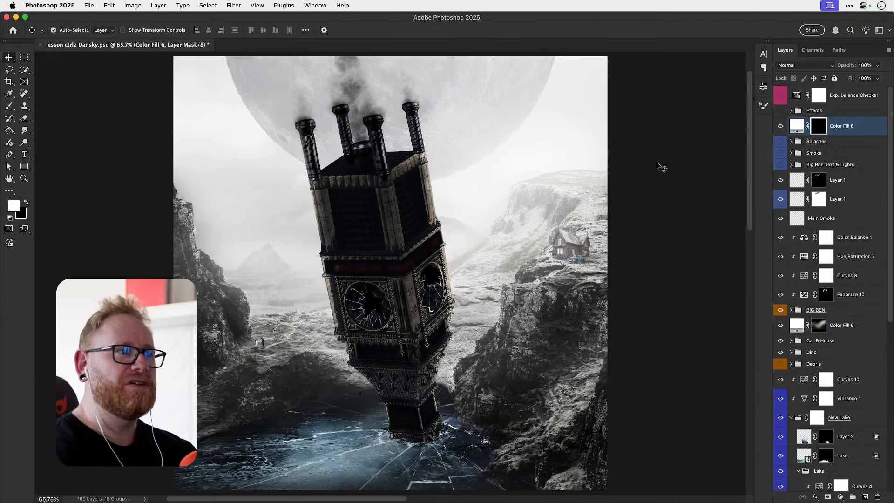
key("b")
key("x")
left_click_drag(844, 131, 846, 235)
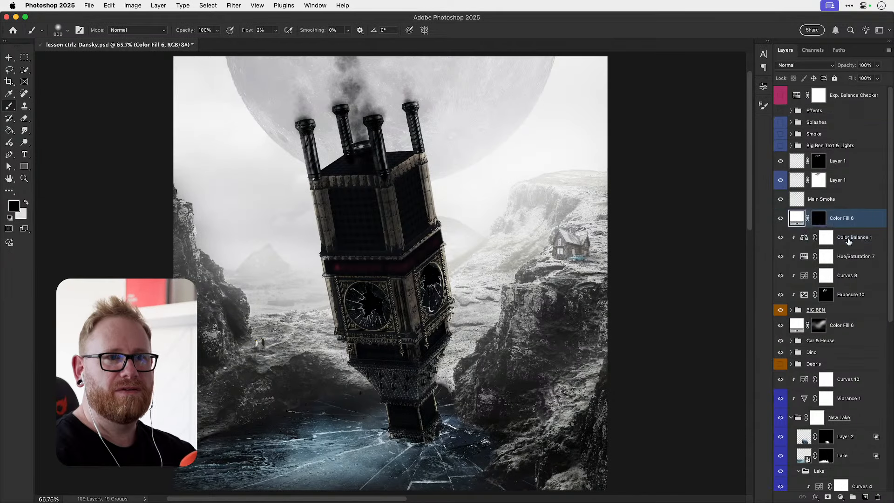
left_click(826, 220)
key("x")
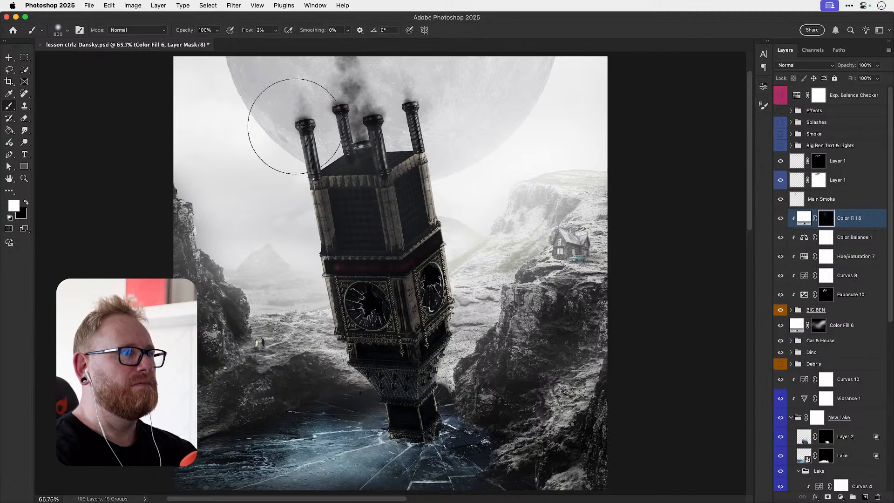
- Paint faint haze over the tower on the clipped Color Fill 6 mask at 2% flow, varying the brush from 300 to 700 px
key("bracketleft")
key("bracketleft")
key("bracketleft")
key("bracketleft")
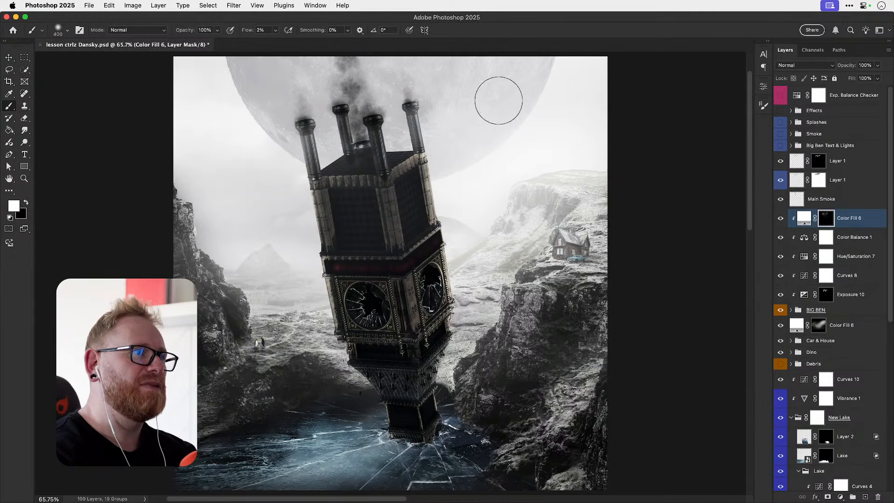
key("bracketright")
key("bracketright")
key("bracketright")
key("bracketleft")
key("bracketleft")
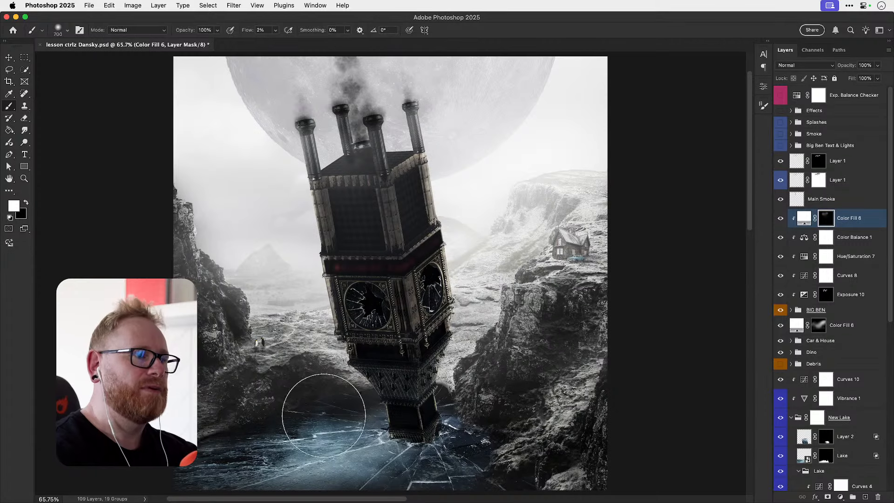
key("bracketleft")
key("bracketleft")
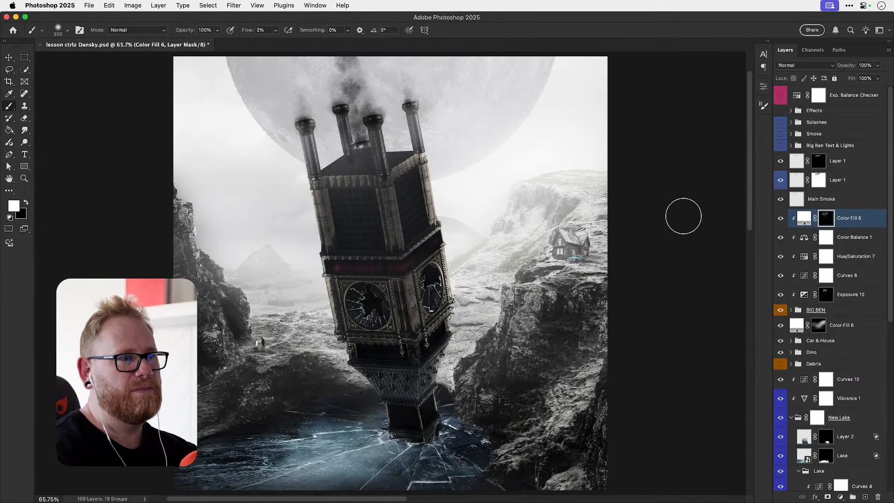
key("bracketright")
key("bracketright")
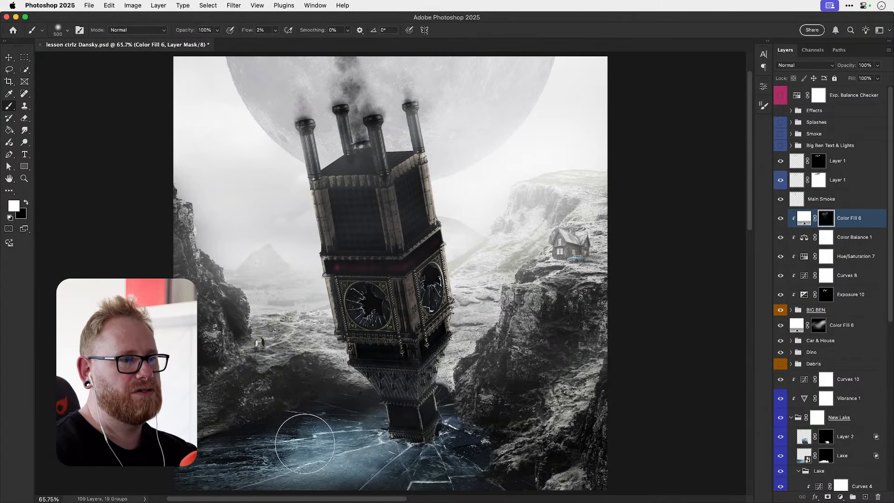
key("x")
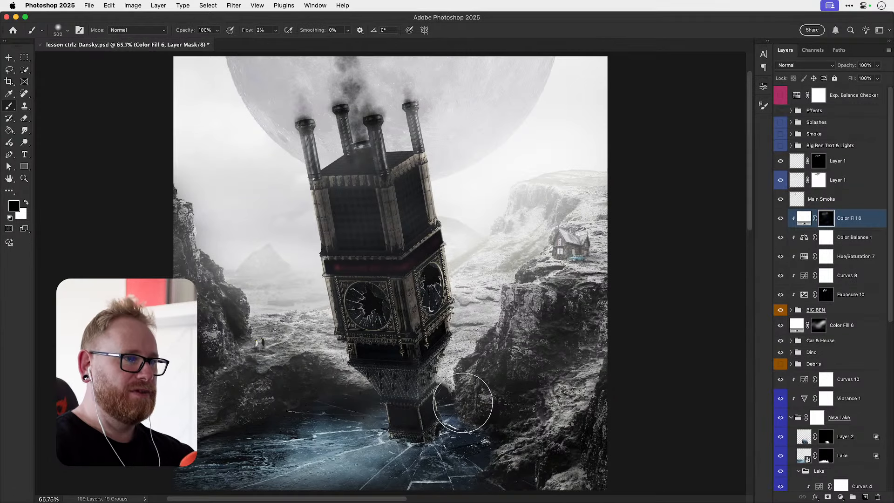
- Try painting dense white haze over the whole tower with a large 1100 px brush at 10% flow
key("x")
key("bracketright")
key("bracketright")
key("bracketright")
key("bracketright")
key("bracketright")
key("bracketright")
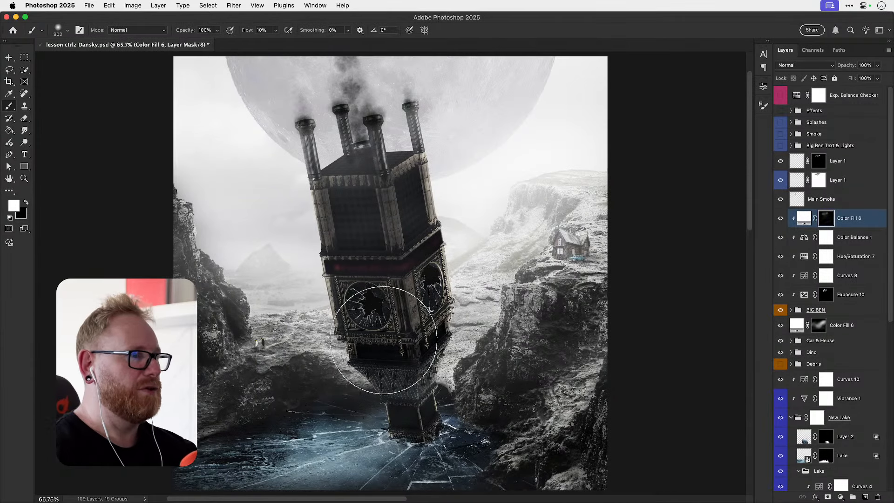
mouse_move(392, 408)
left_mouse_down()
mouse_move(297, 225)
mouse_move(343, 342)
mouse_move(658, 308)
left_mouse_up()
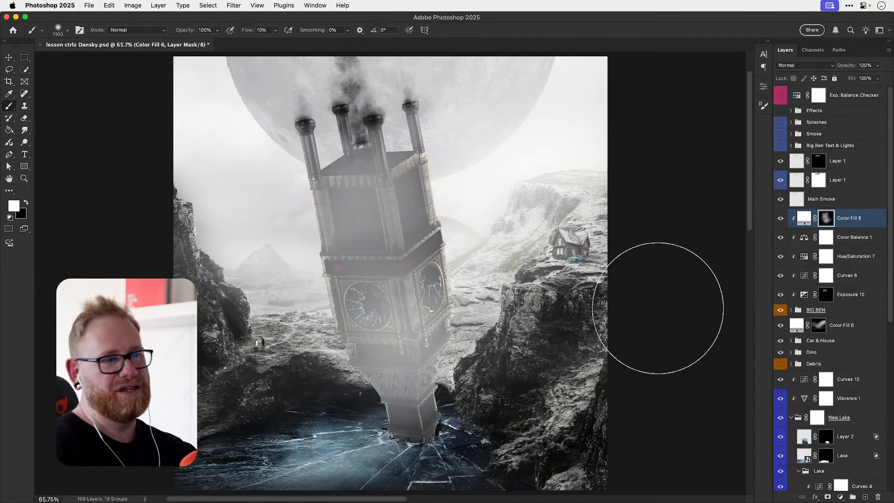
key("super+z")
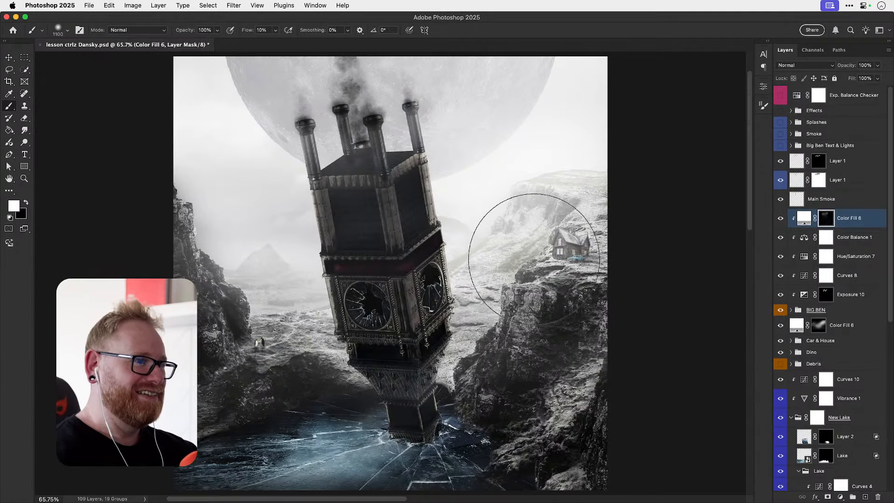
- Try painting a haze band across the tower below the clock faces with a 250 px brush at 50% flow
key("bracketleft")
key("bracketleft")
key("bracketleft")
key("bracketleft")
key("bracketleft")
key("bracketleft")
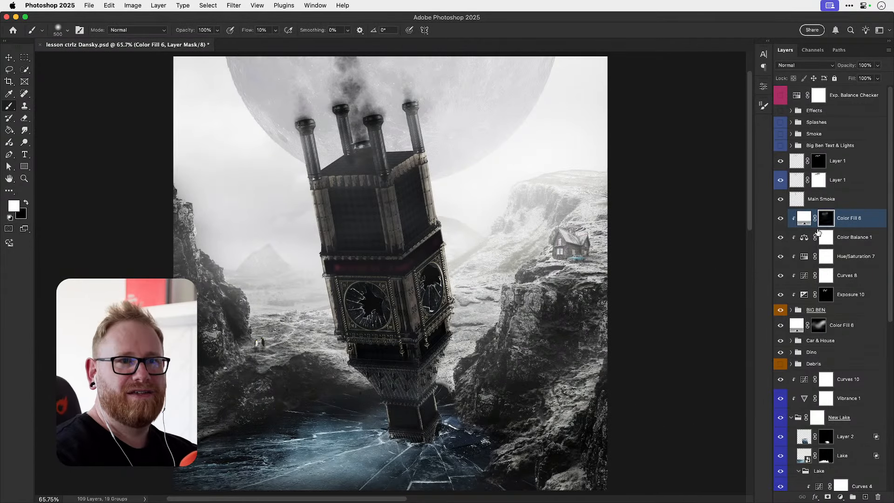
key("bracketleft")
key("bracketleft")
key("bracketleft")
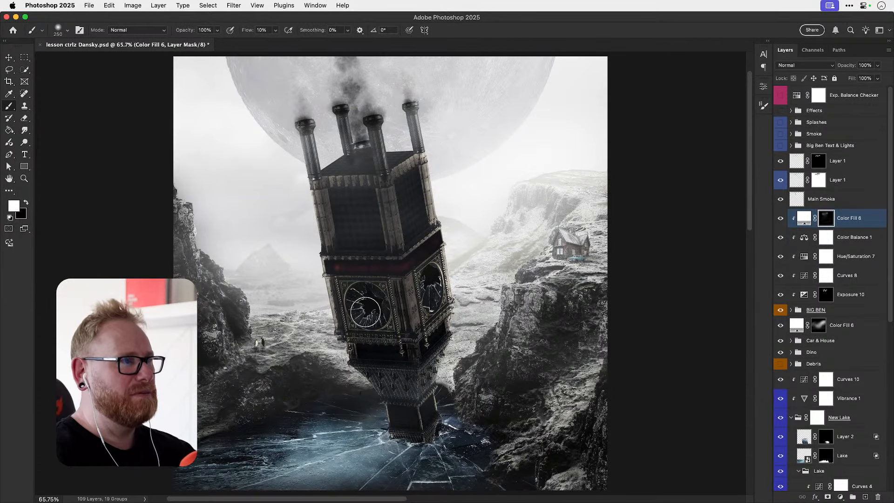
key("shift+5")
left_click_drag(327, 332, 470, 327)
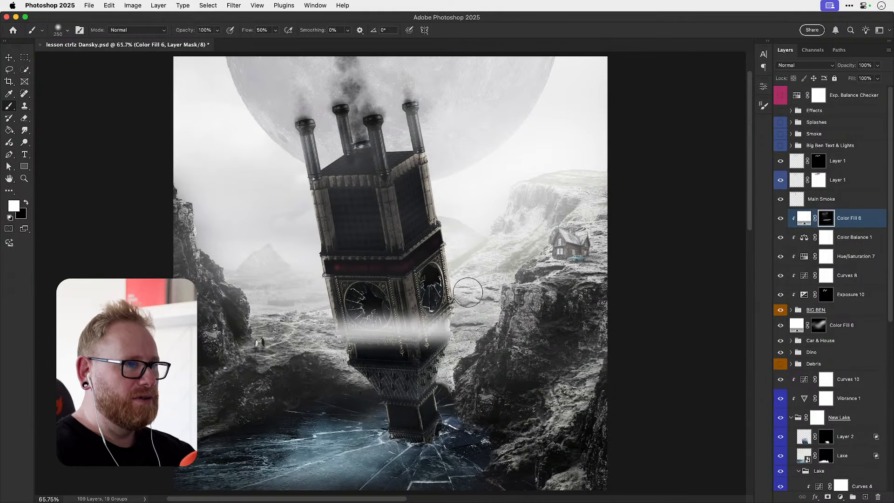
key("super+z")
- Paint subtle haze over the tower on the clipped Color Fill 6 mask with a 600 px white brush at 5% flow
key("shift+0")
key("shift+5")
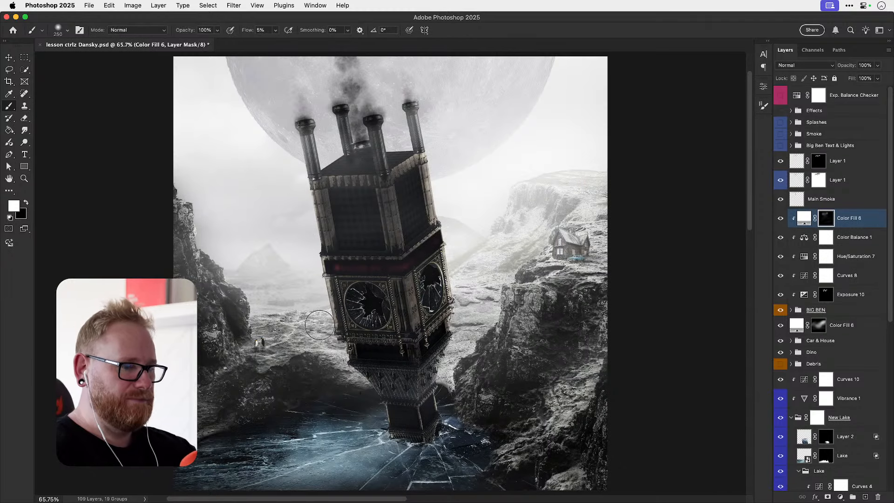
key("bracketright")
key("bracketright")
key("bracketright")
key("bracketright")
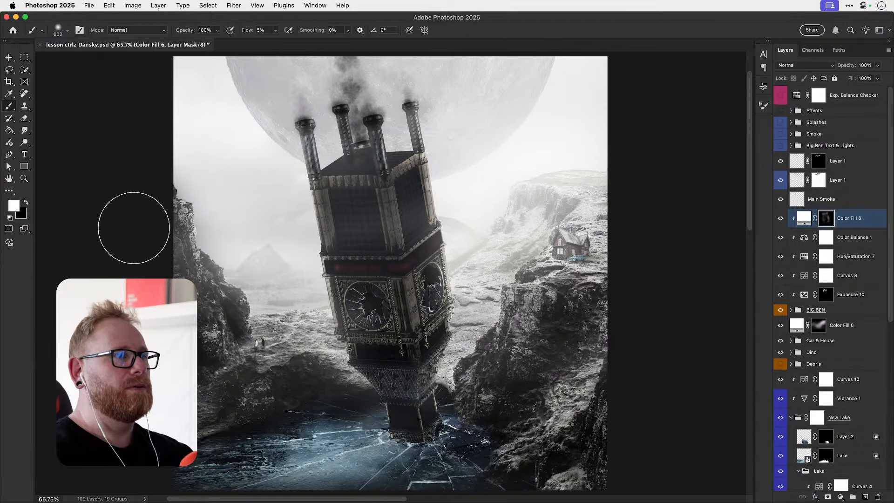
key("v")
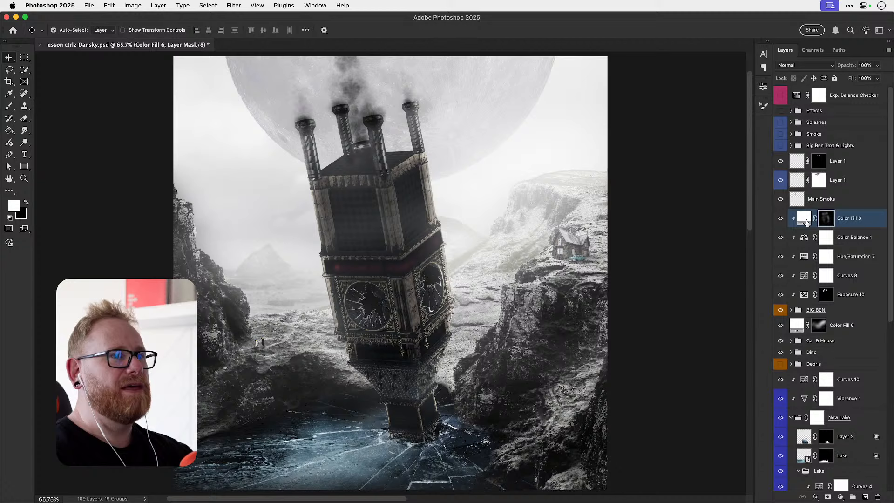
- Compare the image with and without the two Color Fill 6 haze layers by switching their visibility off and on
left_click(781, 218)
left_click(781, 218)
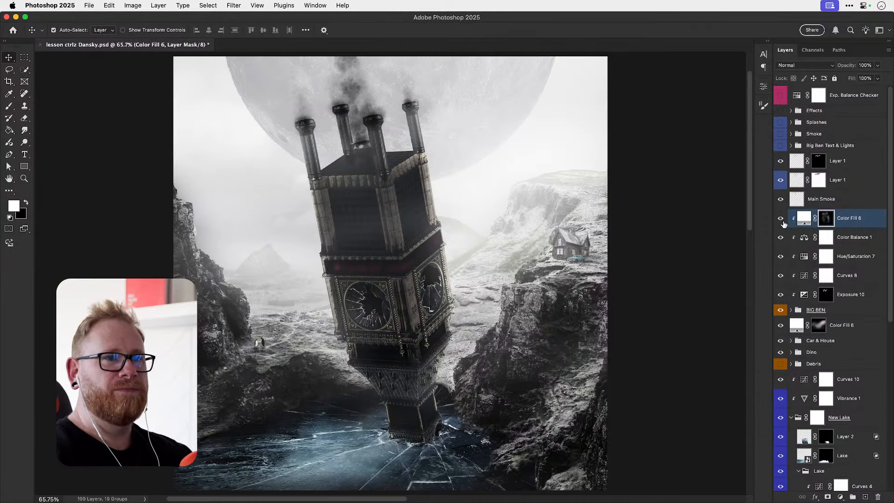
left_click(780, 218)
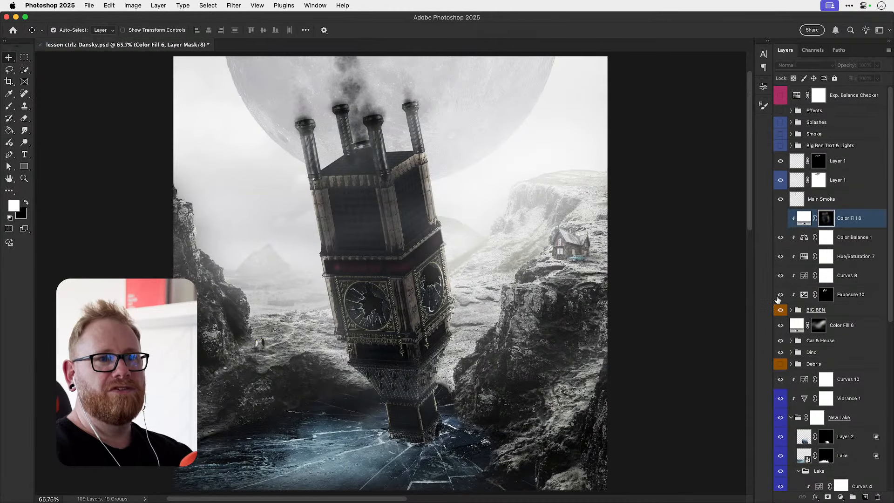
left_click(781, 326)
left_click(782, 329)
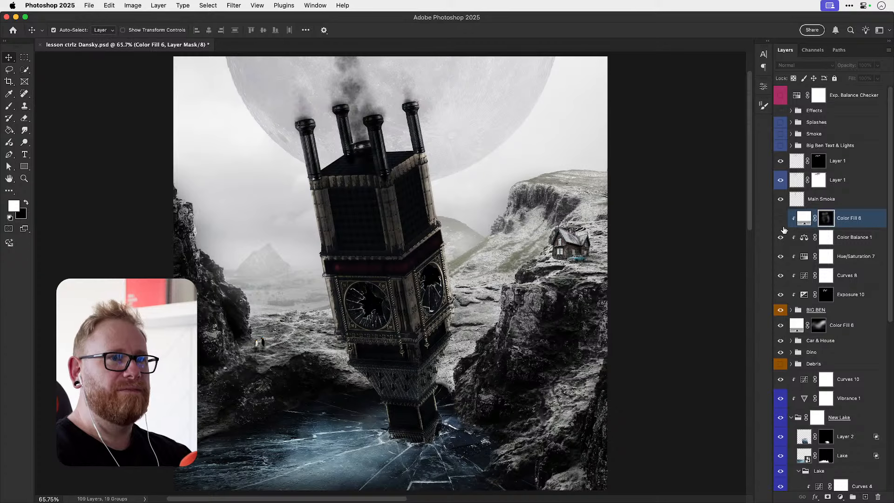
left_click(779, 220)
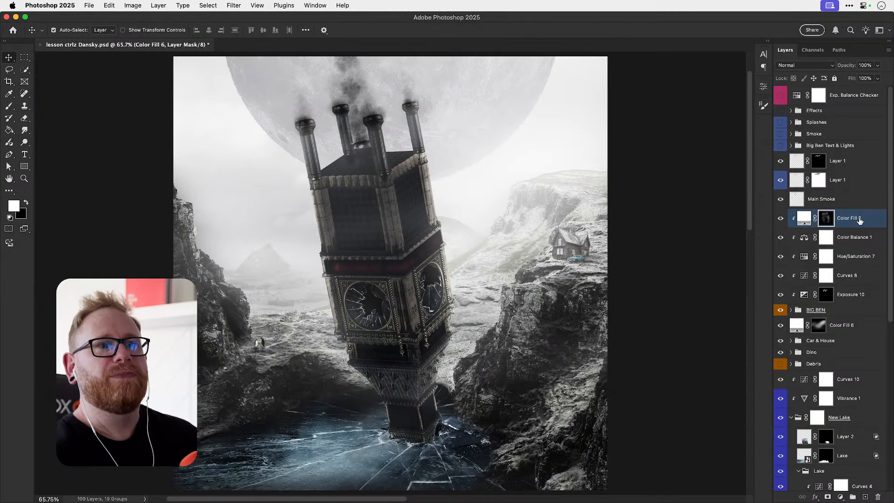
- Add a new layer above the upper Layer 1, search the brushes for "snow", and choose the 250 px Snow brush in light grey
left_click(854, 162)
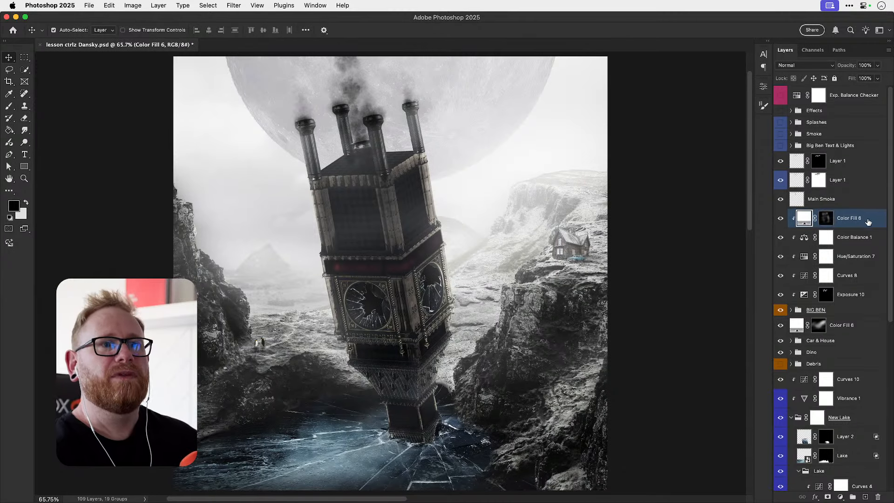
left_click(865, 497)
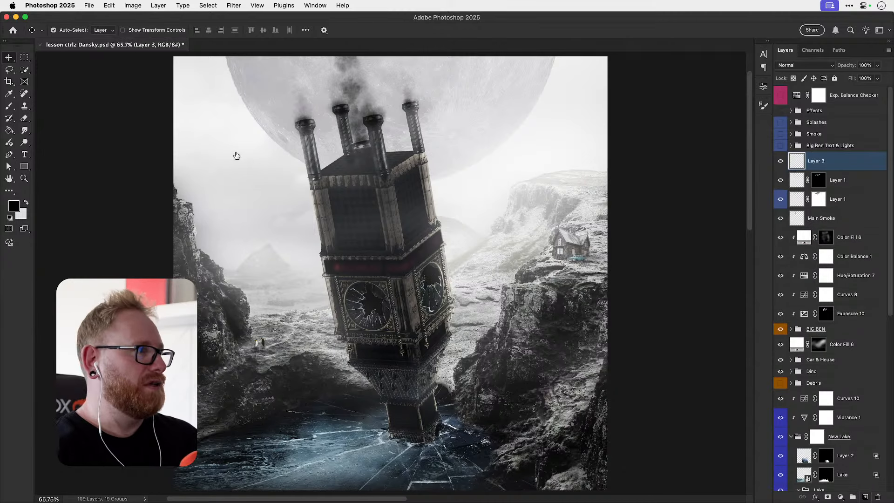
key("b")
key("x")
left_click(68, 29)
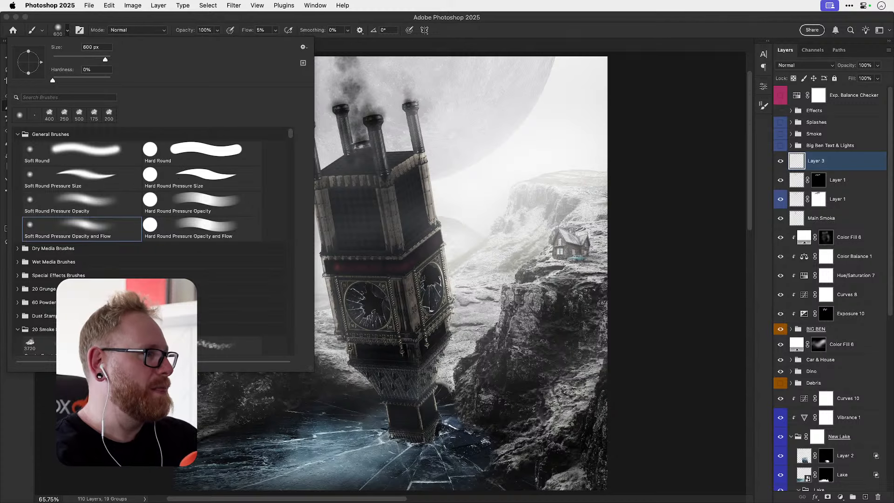
left_click(98, 98)
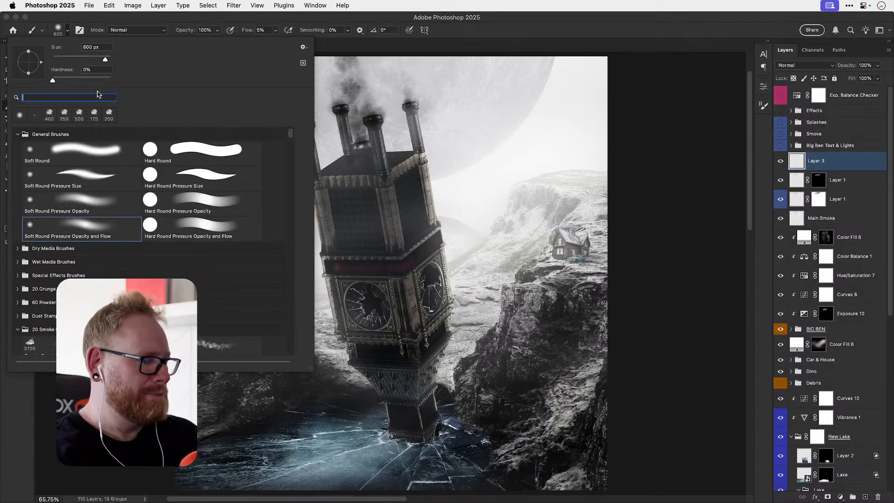
type("snow")
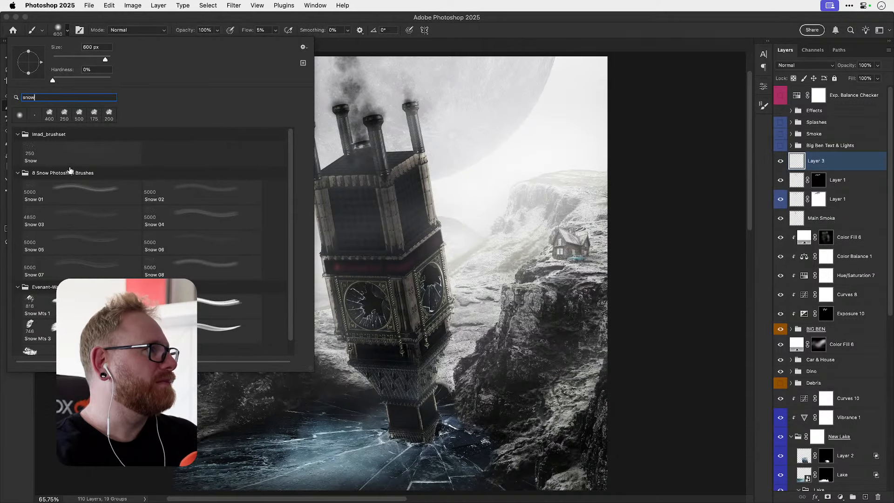
left_click(86, 152)
key("Return")
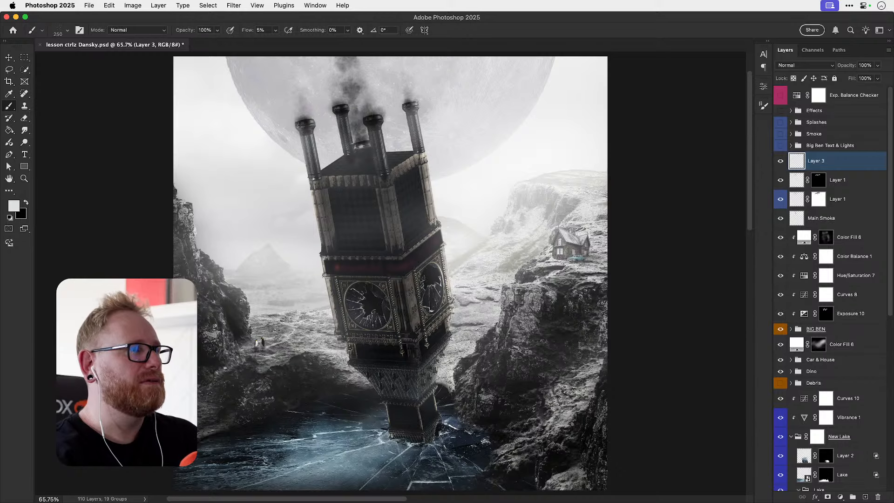
- Paint scattered snowflakes over the tower, rocks and lake with the Snow brush at 800 px and 100% flow
key("super+z")
left_click_drag(275, 31, 322, 41)
key("super+z")
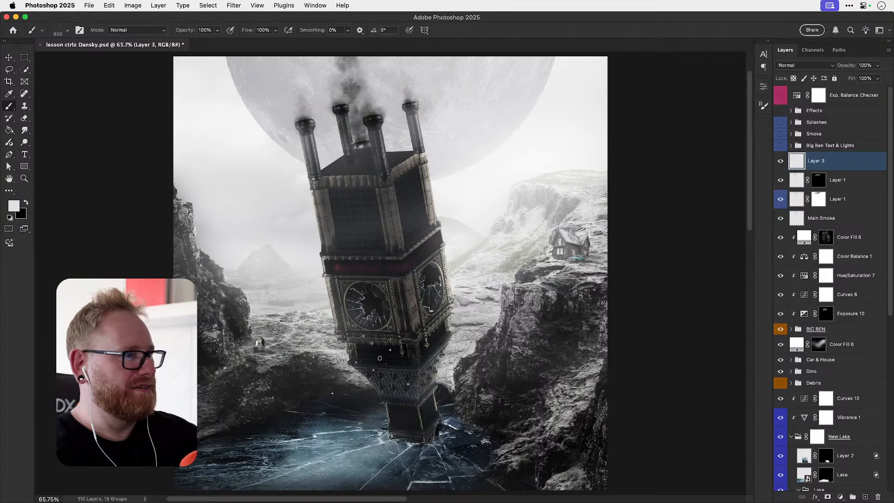
key("super+shift+z")
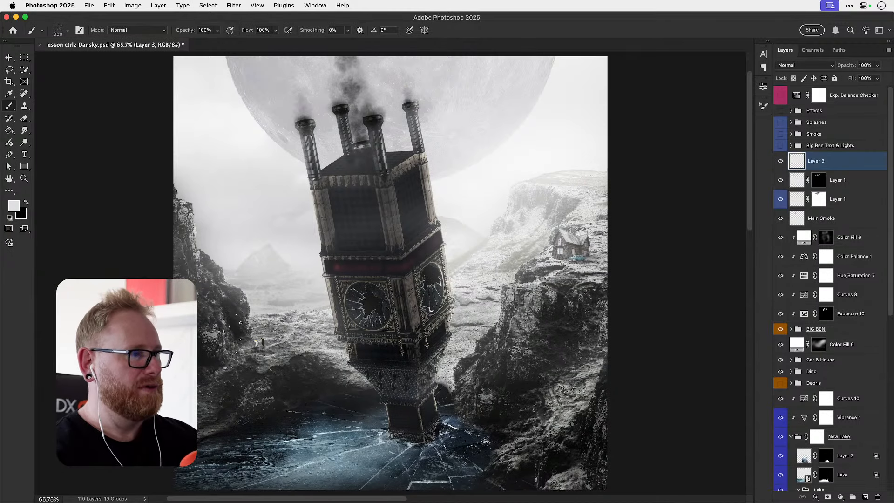
left_click_drag(199, 320, 443, 415)
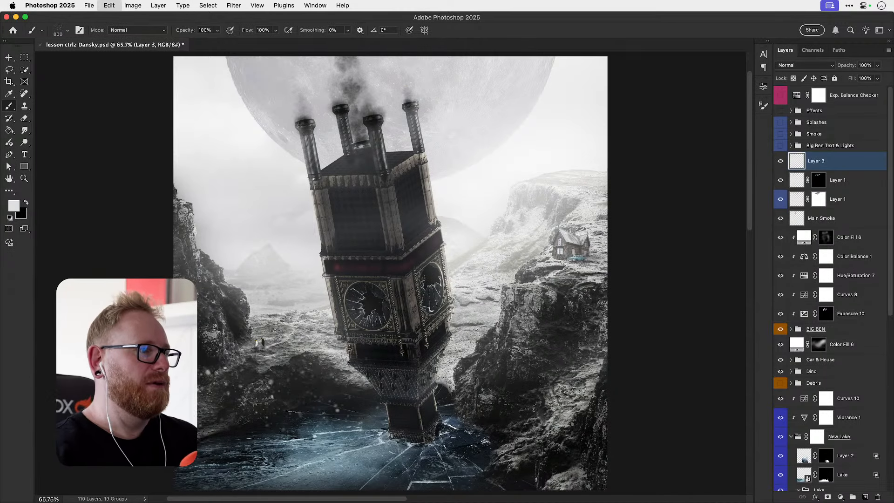
key("super+z")
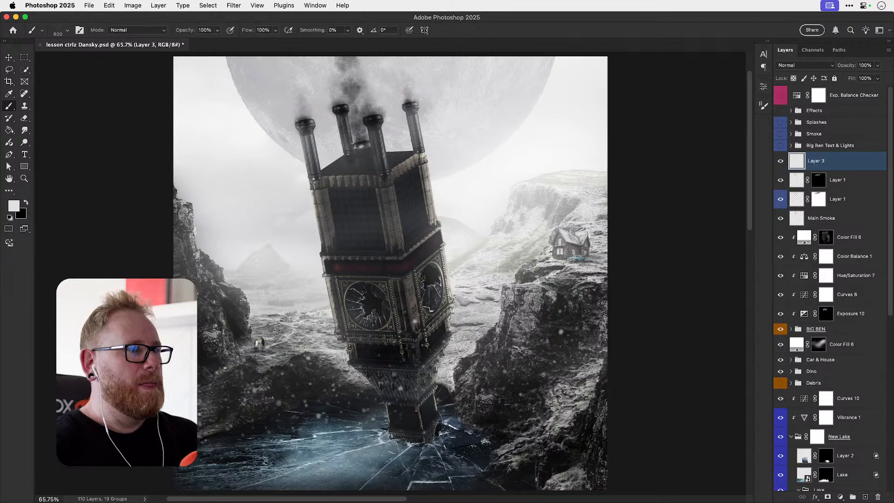
key("super+shift+z")
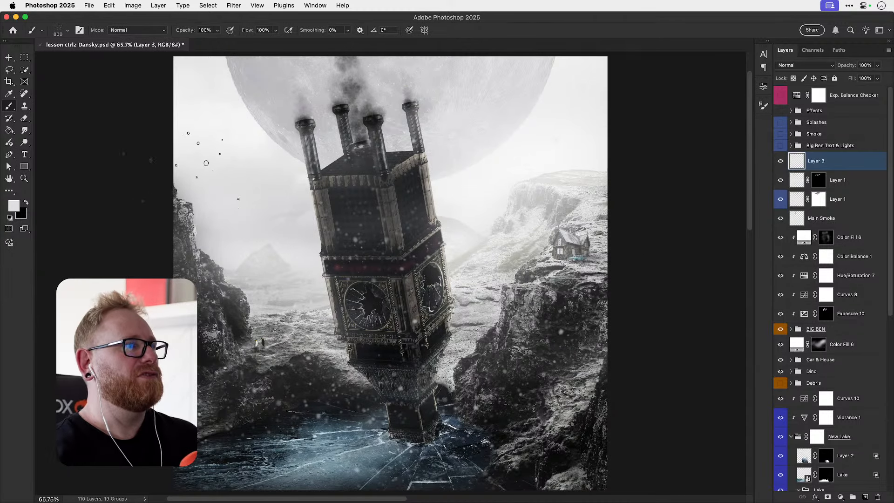
key("v")
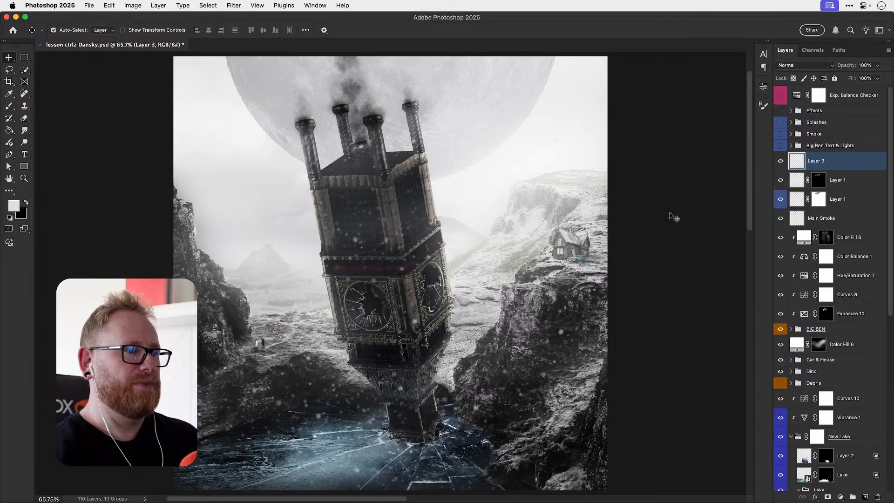
- Rename the new snow layer as "Medium Snow"
double_click(816, 160)
type("Medium Snow")
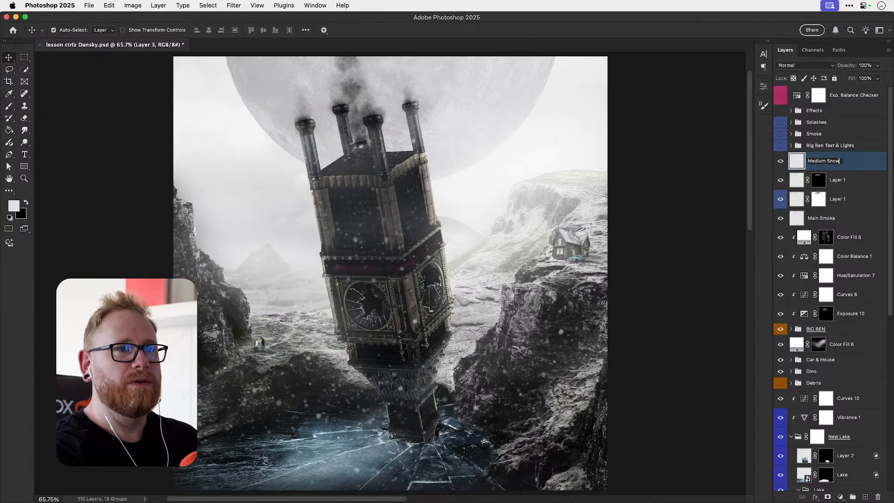
key("Return")
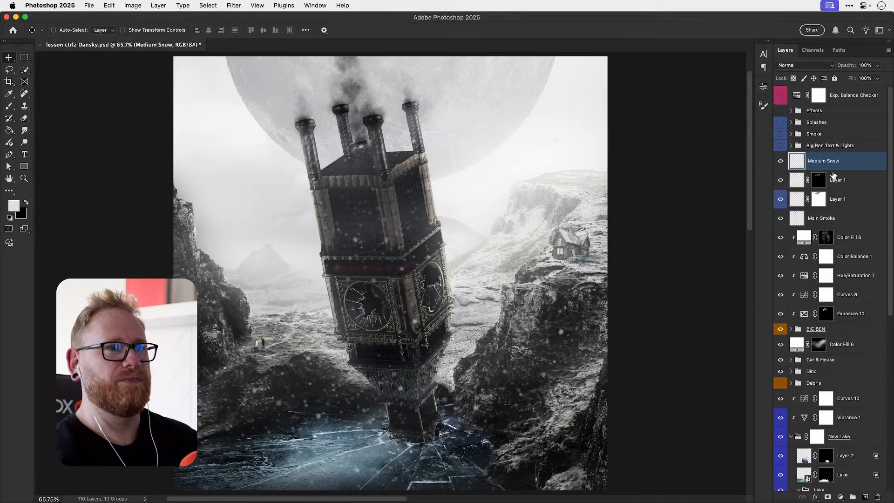
- Hide the Medium Snow layer, add a new layer above it, and paint fine snowflakes over the tower and rocks with the Snow brush at 250 px
left_click(781, 161)
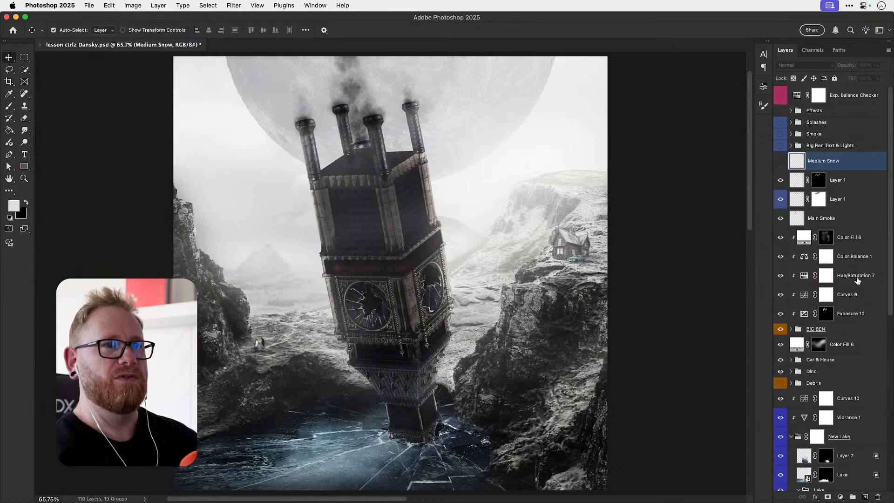
left_click(865, 497)
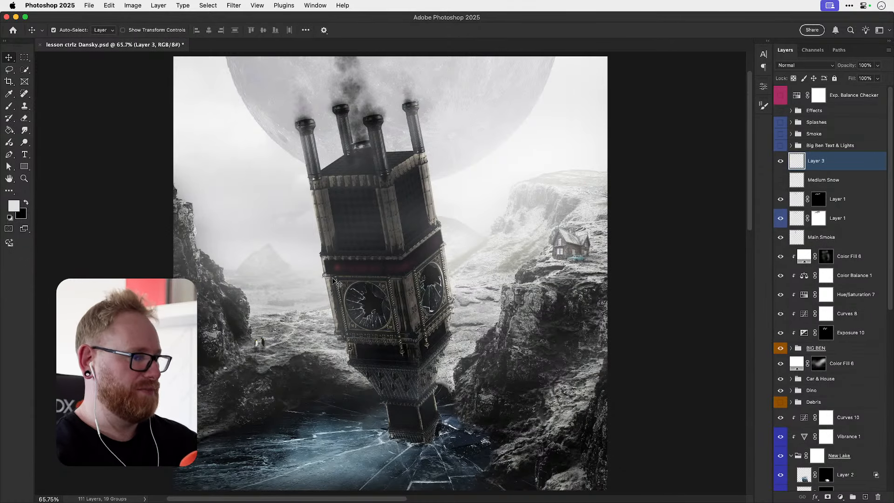
key("b")
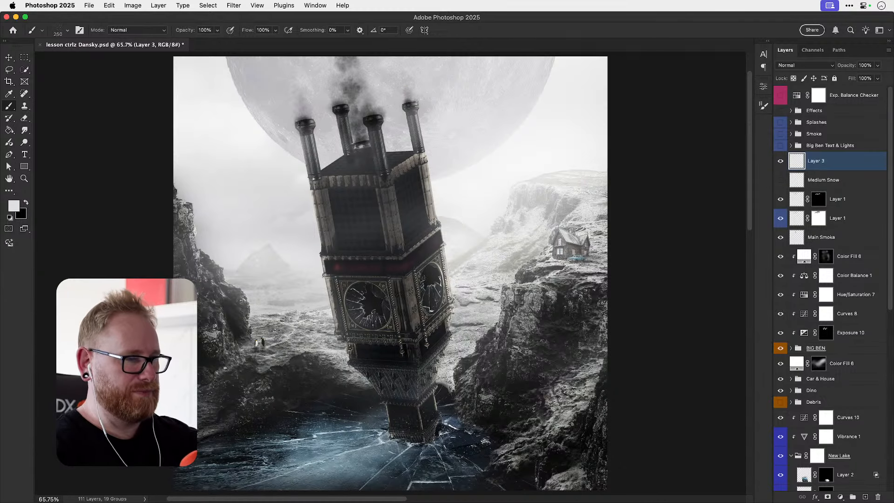
key("bracketleft")
key("bracketleft")
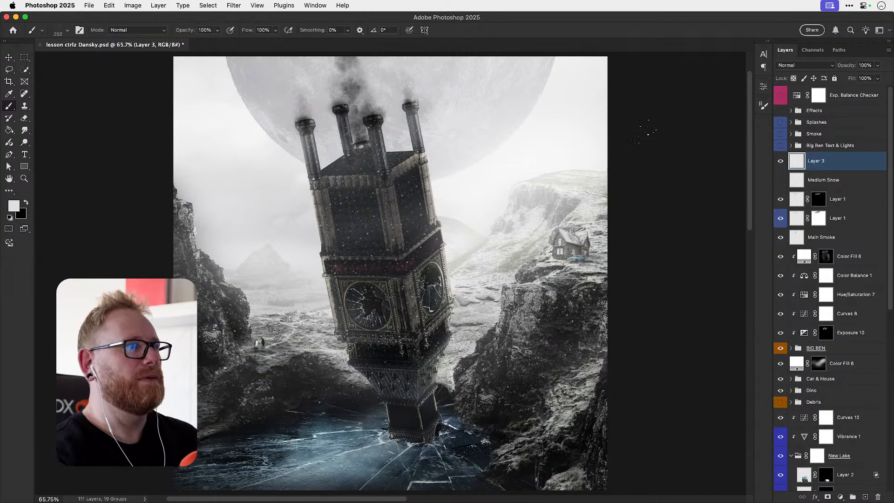
- Rename the new fine-snowflake layer as "Small Snow"
double_click(819, 161)
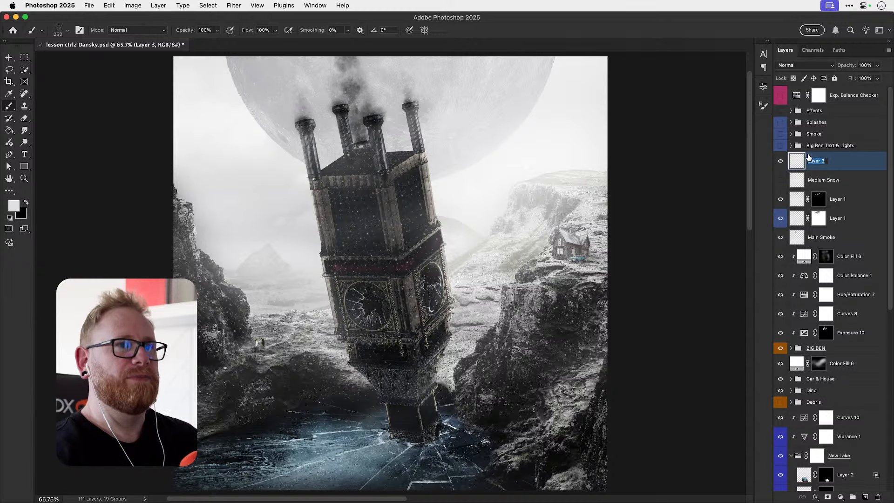
type("Small Snow")
key("Return")
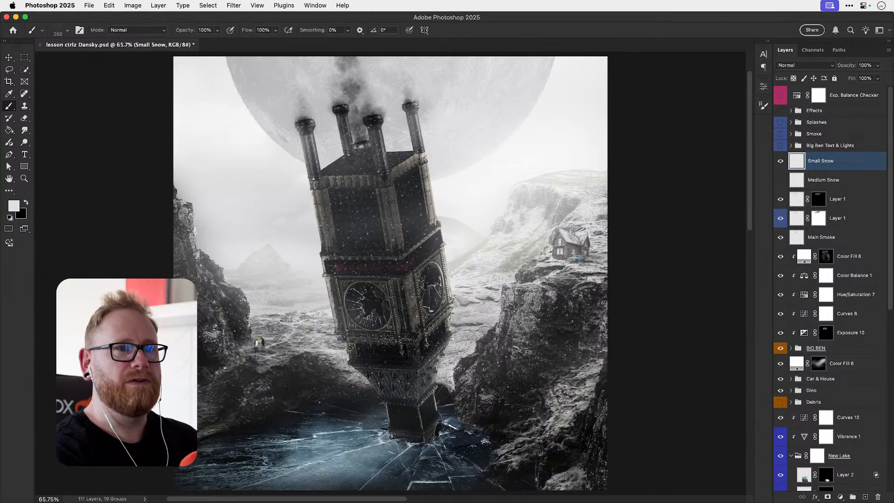
- With the other snow layers hidden, add a layer above the upper Layer 1 and paint large soft snowflakes with the Snow brush at 4500 px
left_click(846, 201)
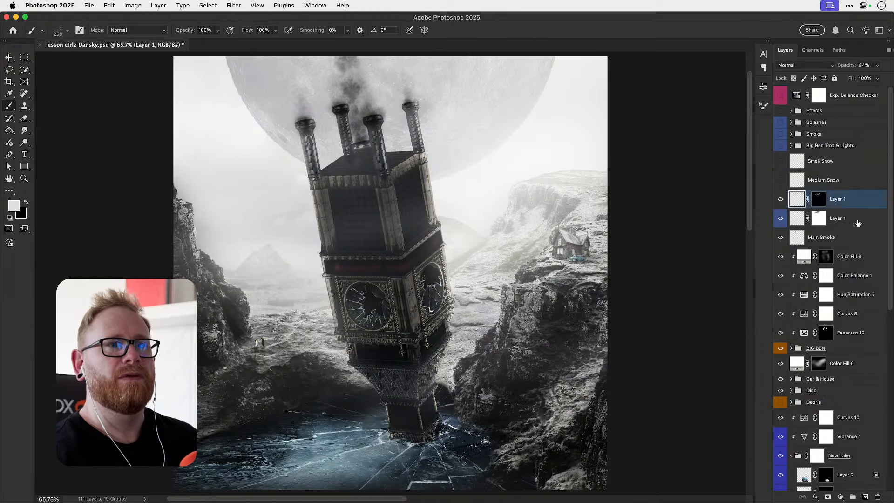
left_click(865, 497)
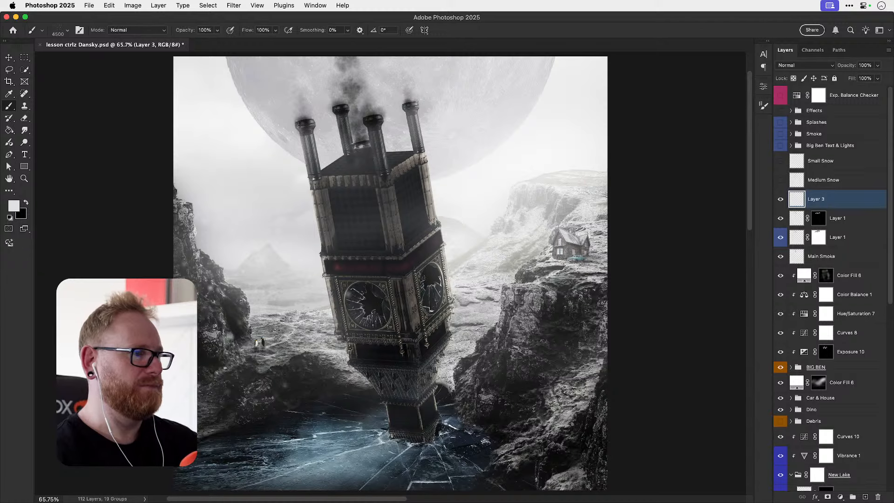
left_click_drag(525, 354, 523, 311)
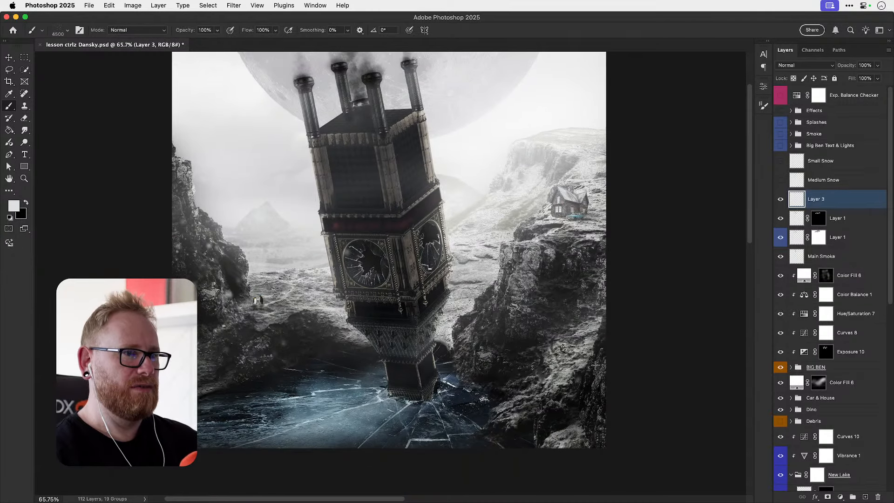
left_click_drag(514, 366, 490, 396)
key("super+t")
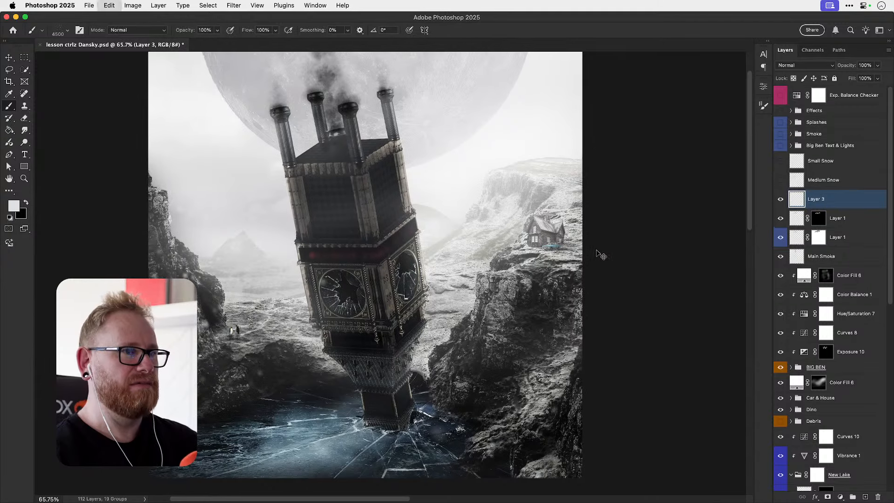
left_click(493, 361)
key("super+z")
left_click(434, 385)
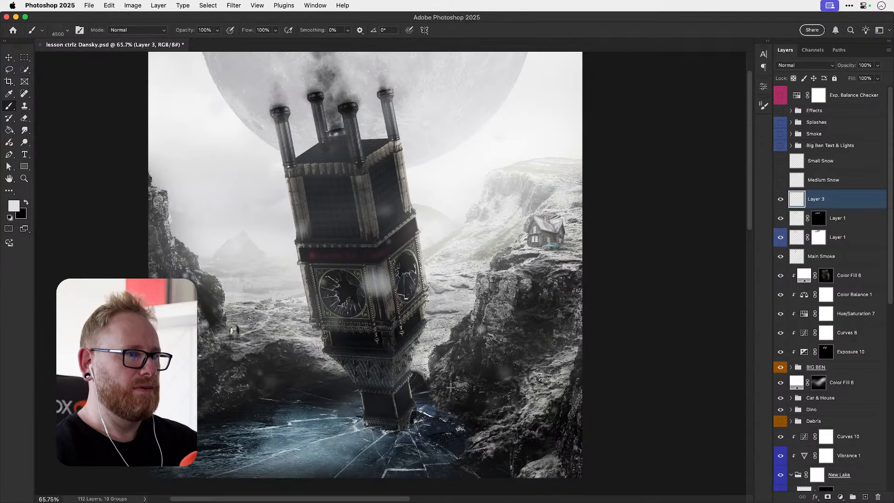
left_click_drag(489, 335, 478, 361)
left_click_drag(409, 350, 420, 308)
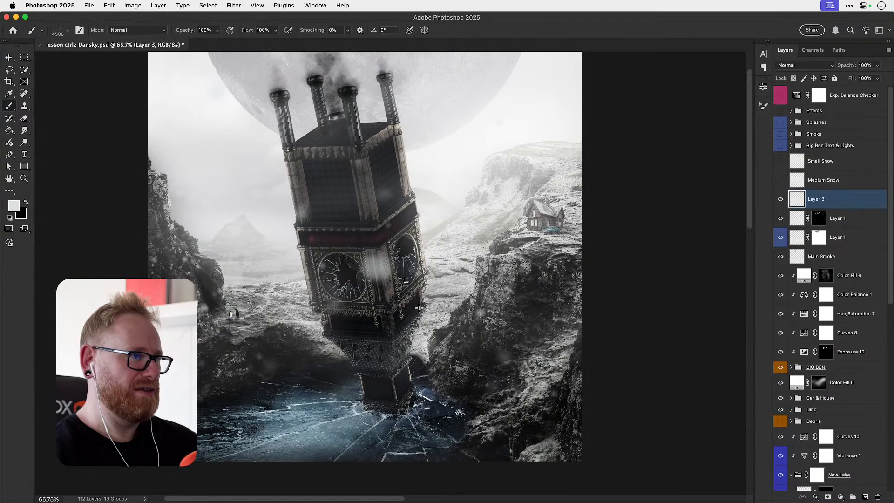
- Erase the oversized bright snowflake covering the edge between the two clock faces, using the Eraser at 125 px
key("e")
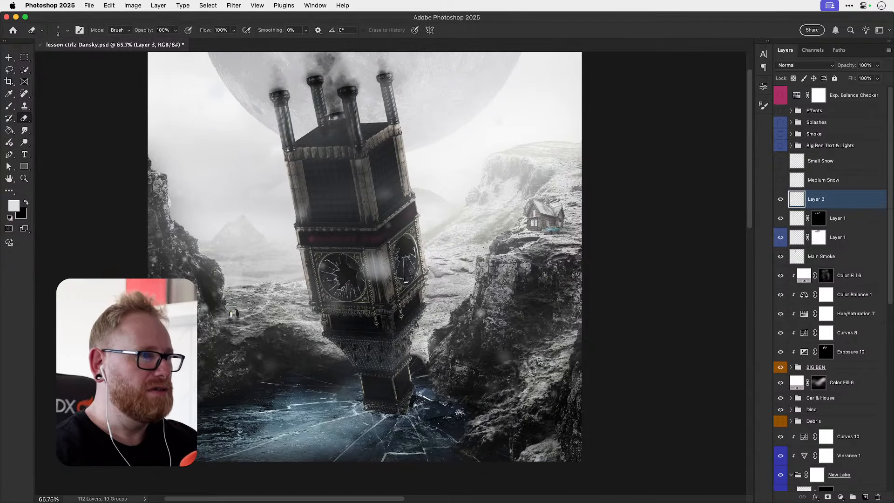
left_click_drag(376, 276, 364, 256)
key("bracketright")
key("bracketright")
key("bracketright")
key("bracketright")
key("bracketright")
key("bracketright")
key("bracketright")
key("bracketright")
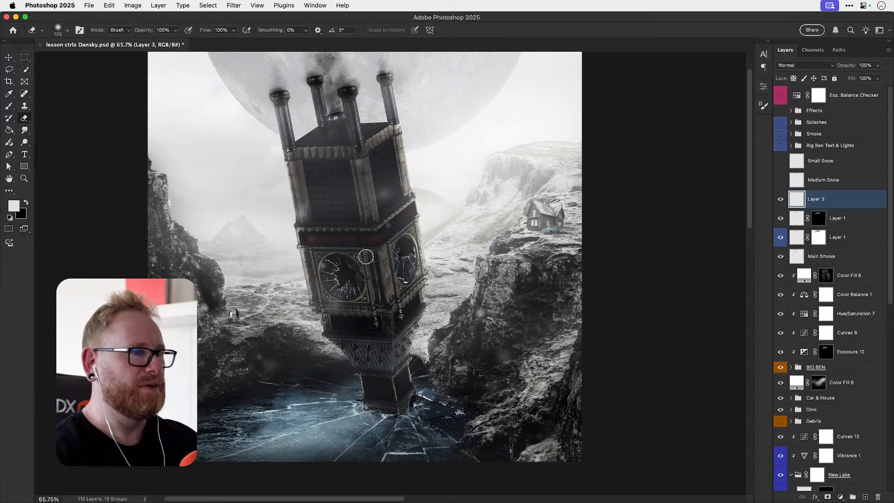
- Rename the large-snowflake layer as "Large Snow" and show the Small Snow and Medium Snow layers again
key("v")
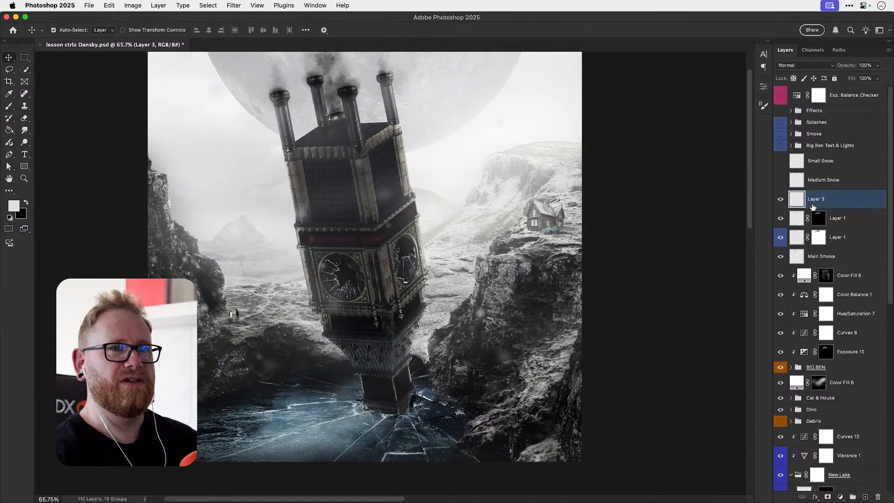
double_click(815, 199)
type("Large")
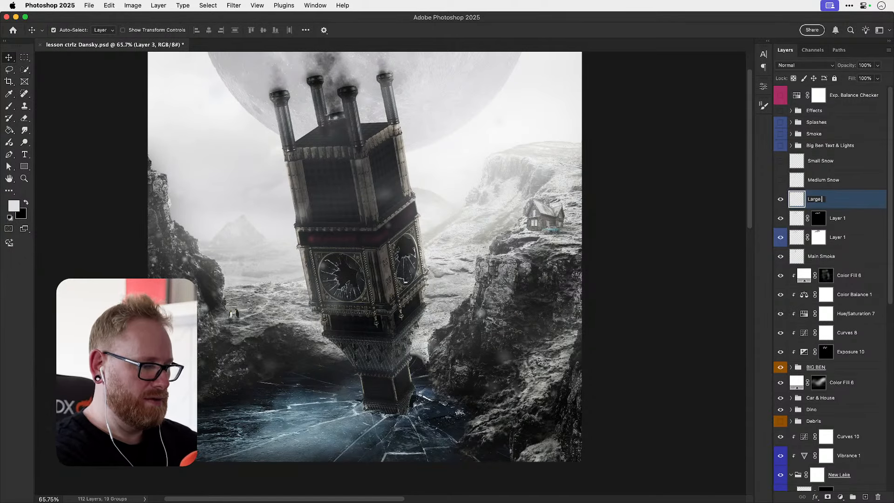
type(" Snow")
key("Return")
left_click_drag(780, 180, 780, 161)
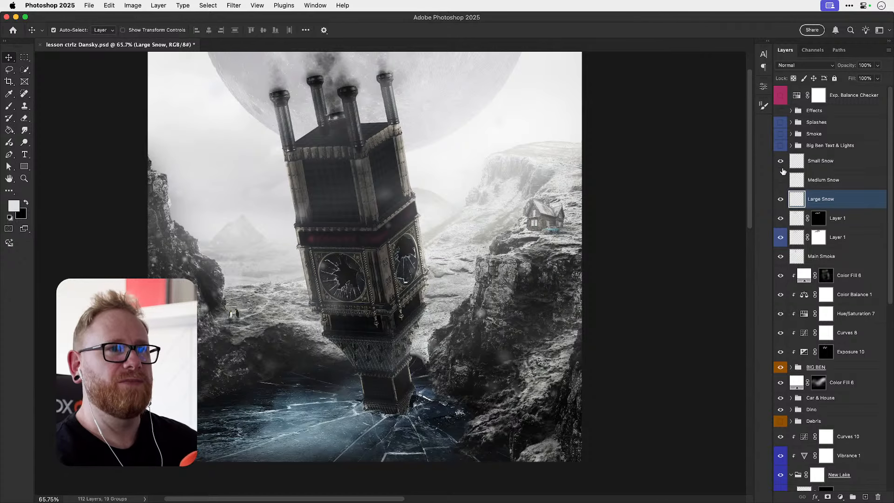
key("super+0")
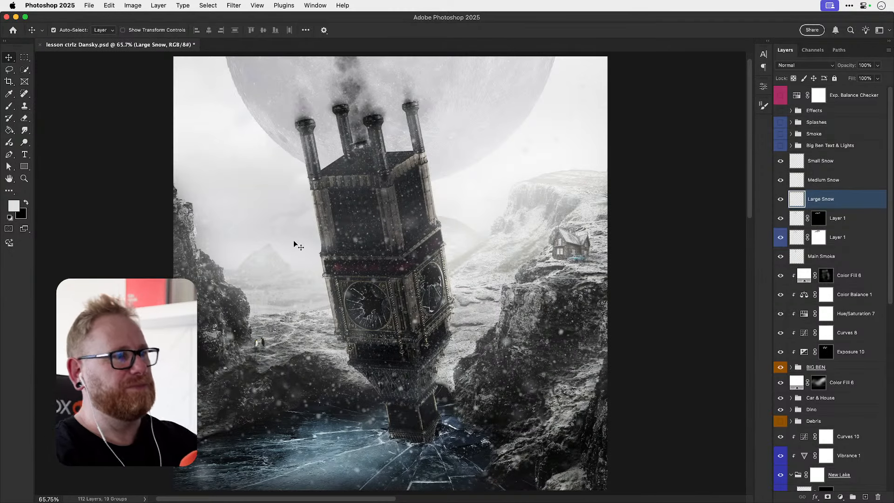
- Set the opacity of Large Snow and Medium Snow to 50% and Small Snow to 55%, then compare the image with and without snow
left_click(825, 167, "shift")
left_click(823, 203)
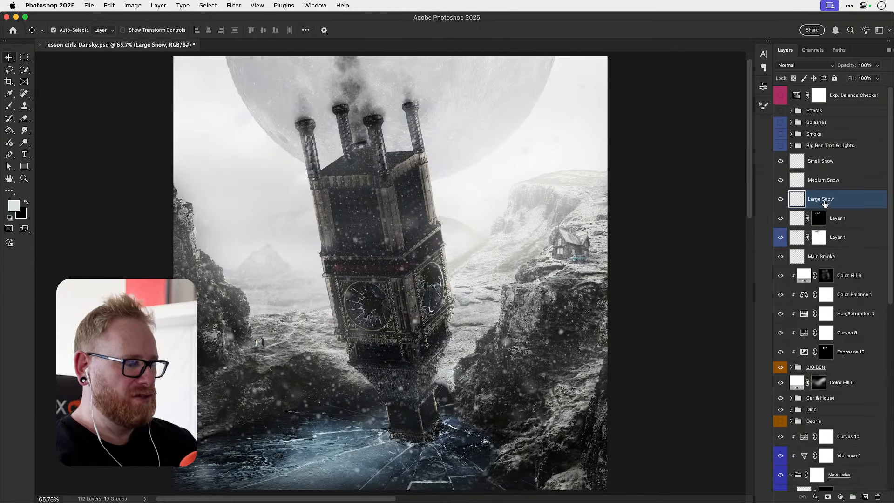
key("5")
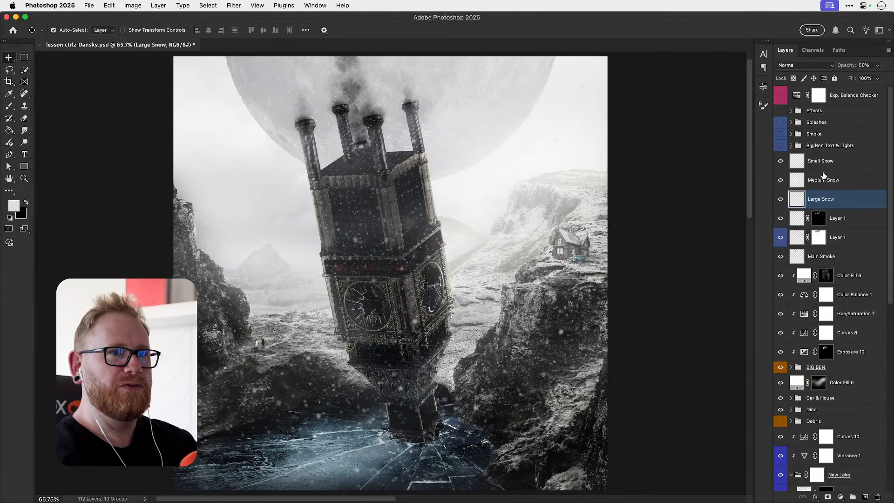
left_click(829, 181)
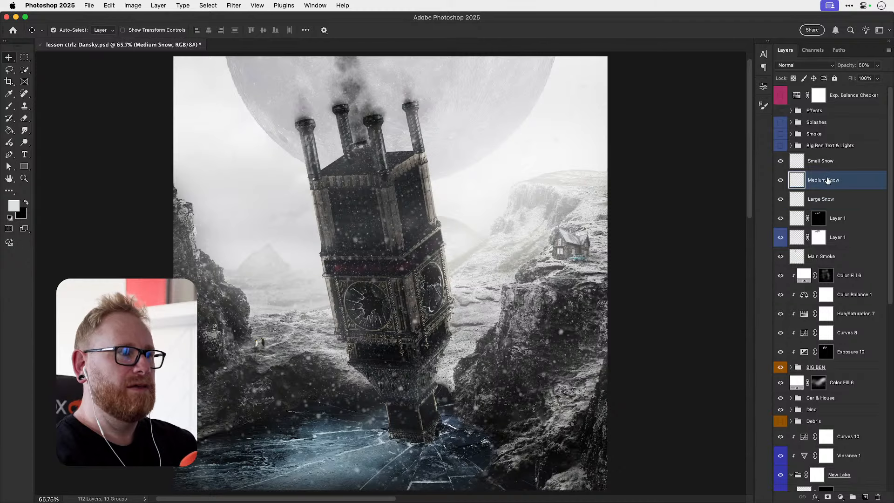
left_click(832, 165)
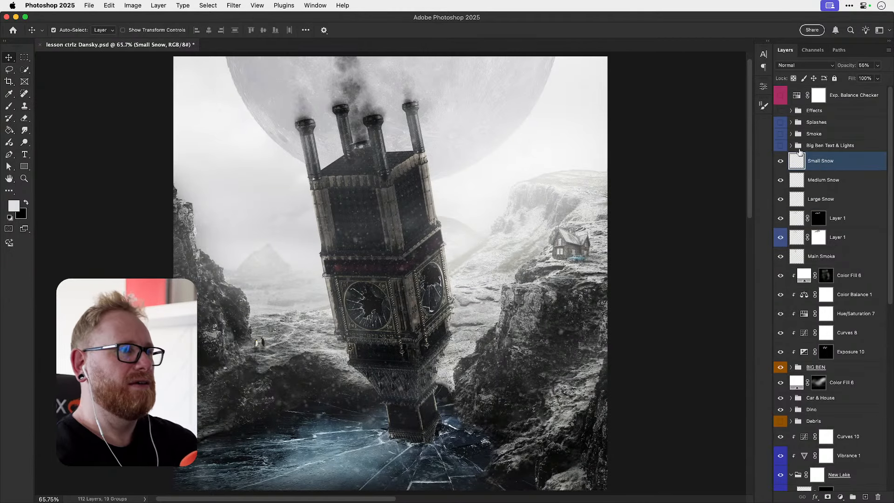
left_click_drag(781, 162, 782, 180)
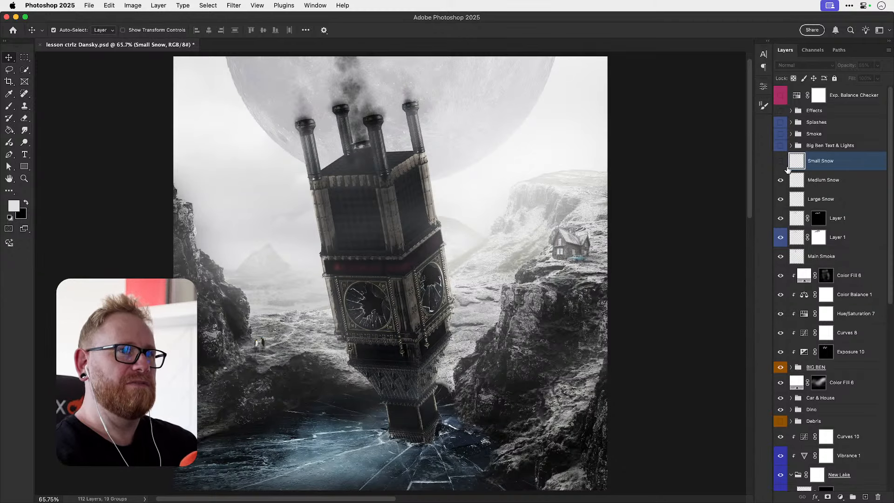
left_click(782, 167)
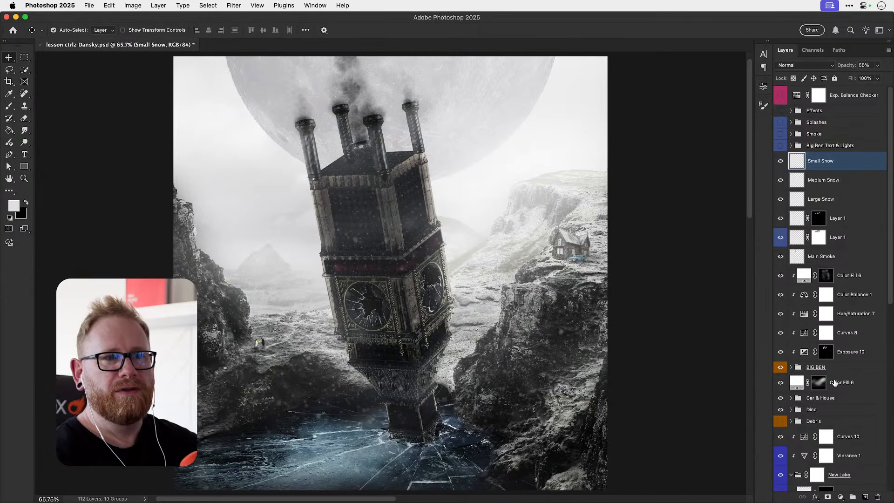
- Set the vibrance of the Vibrance 1 adjustment above the New Lake group to -71 and save the document
scroll(831, 383, "down", 4)
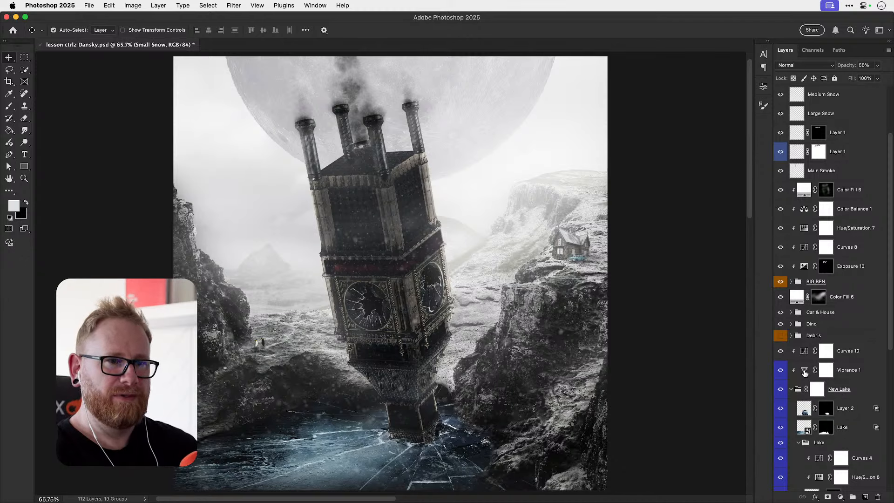
double_click(804, 370)
left_click_drag(655, 122, 646, 123)
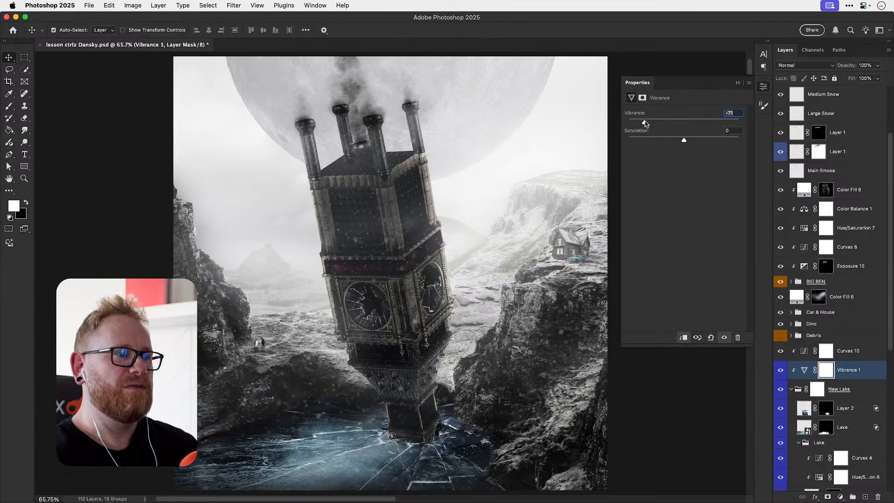
left_click(763, 87)
key("super+s")
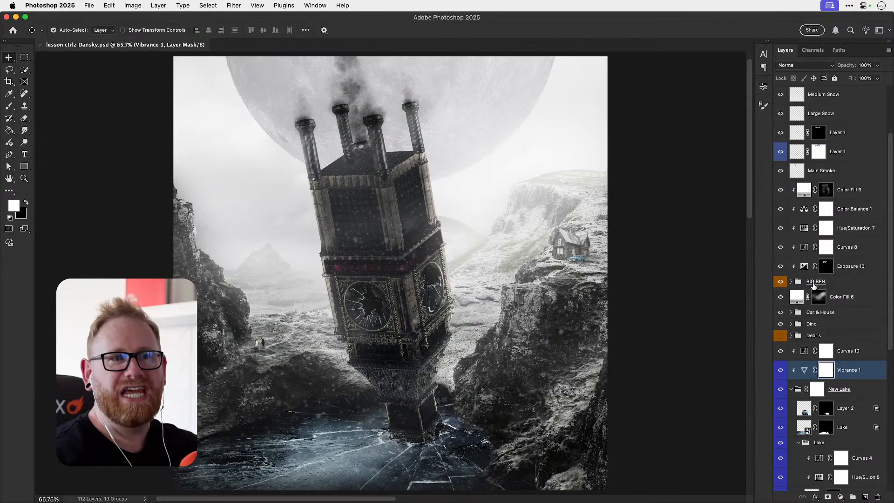
- Group the Small Snow, Medium Snow and Large Snow layers and name the group "Snow"
left_click(839, 174)
scroll(839, 174, "up", 3)
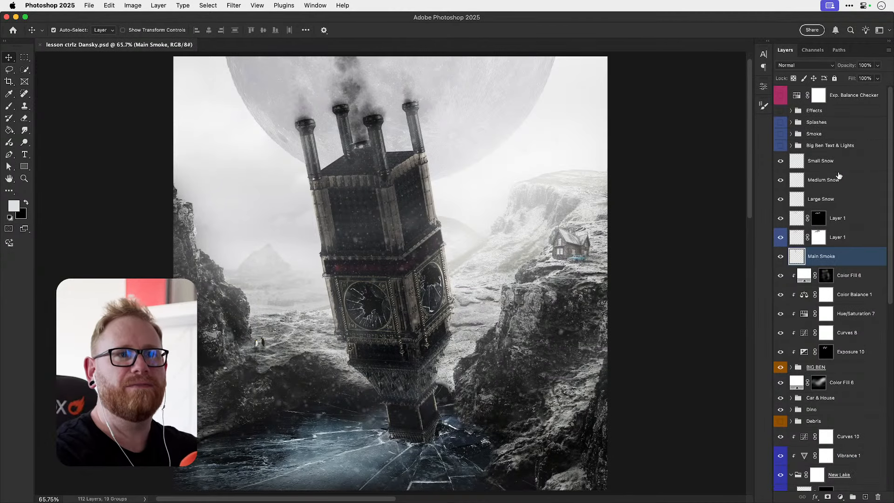
left_click(836, 166)
left_click(839, 202, "shift")
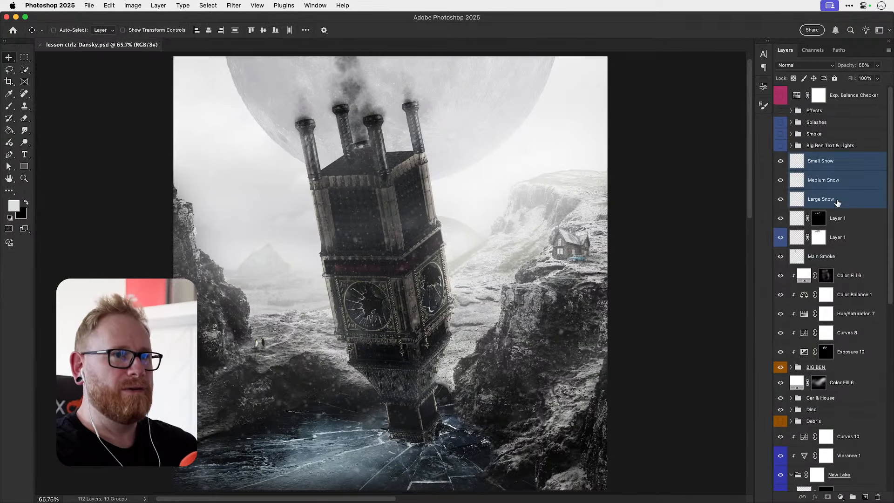
key("super+g")
double_click(815, 157)
type("Snow")
key("Return")
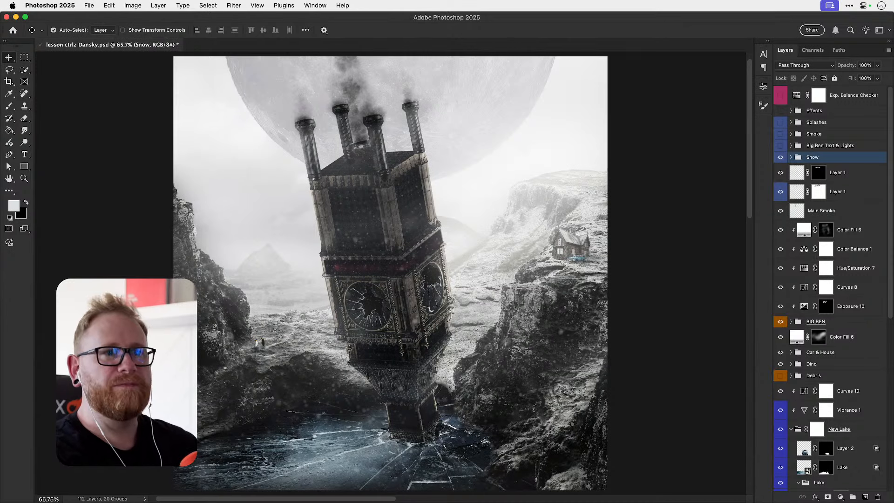
- Check what the two Layer 1 layers contribute by switching their visibility off and on
left_click(781, 192)
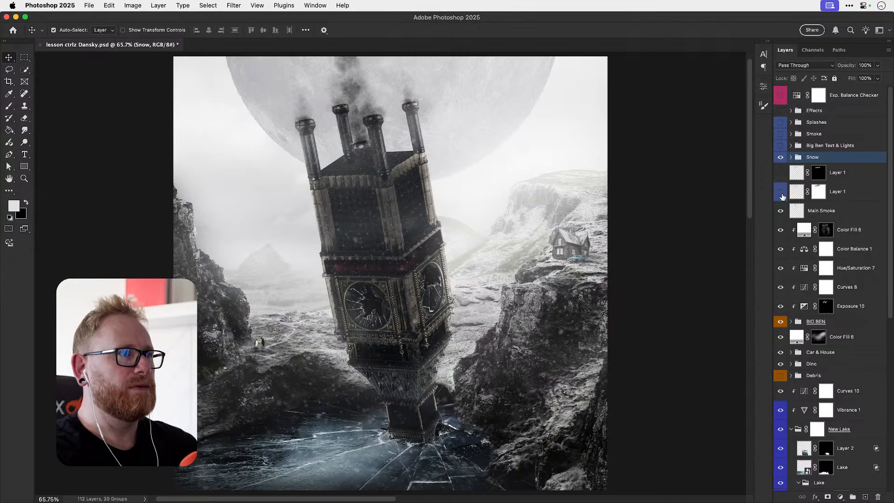
left_click(781, 193)
left_click(783, 175)
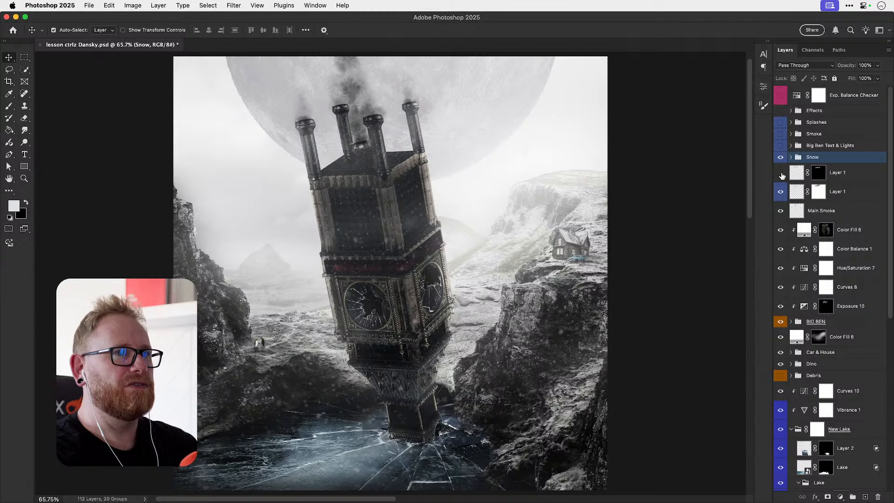
- Group the two Layer 1 layers with the Main Smoke layer and name the group "Thruster Smoke"
left_click(839, 175)
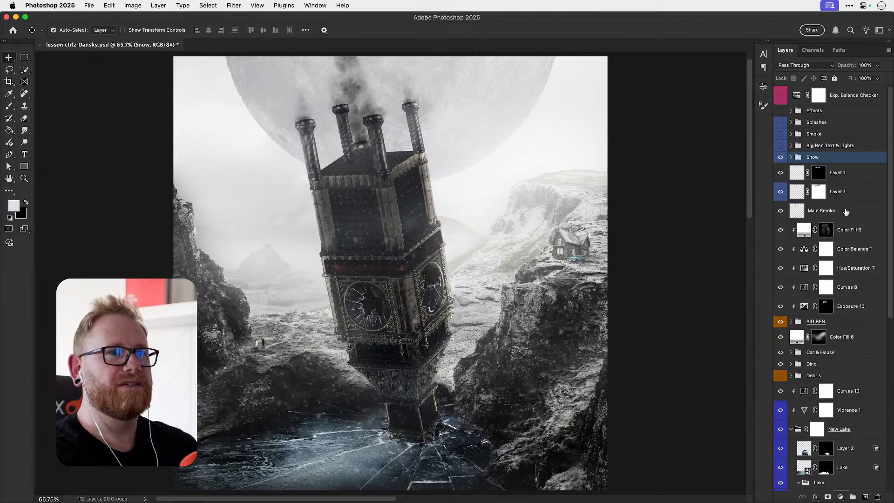
left_click(845, 211, "shift")
key("super+g")
double_click(813, 169)
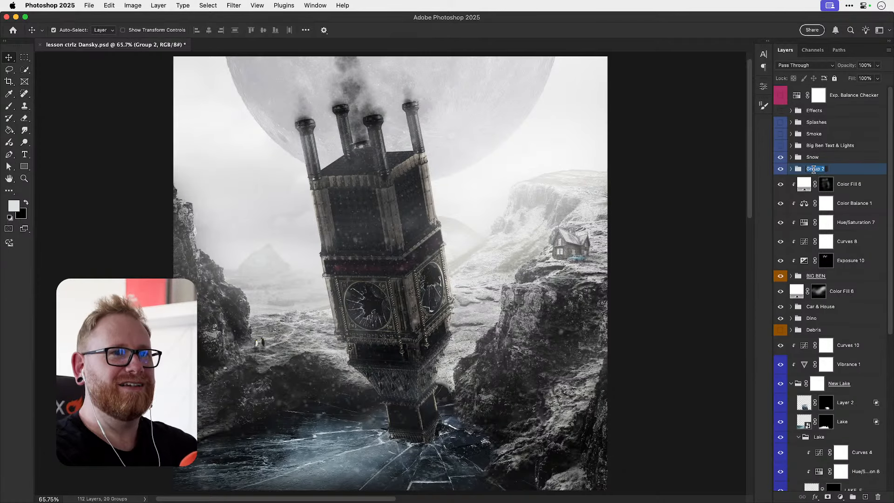
type("Thruster")
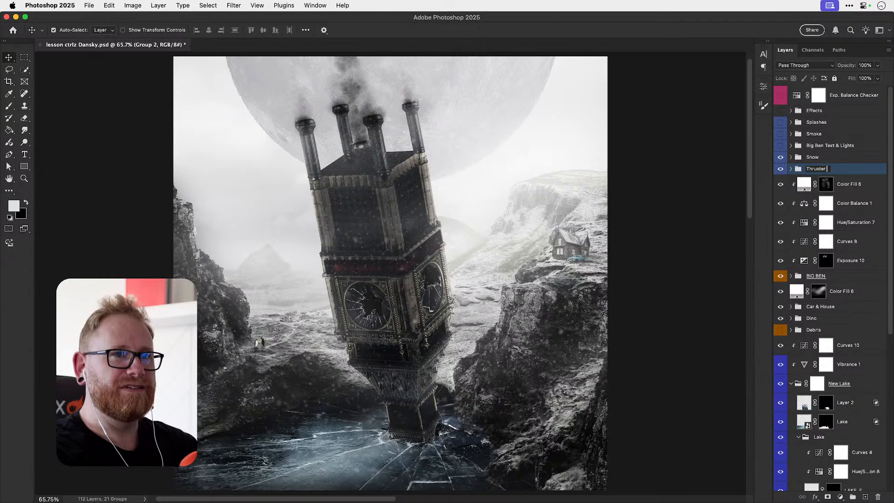
type(" Smoke")
key("Return")
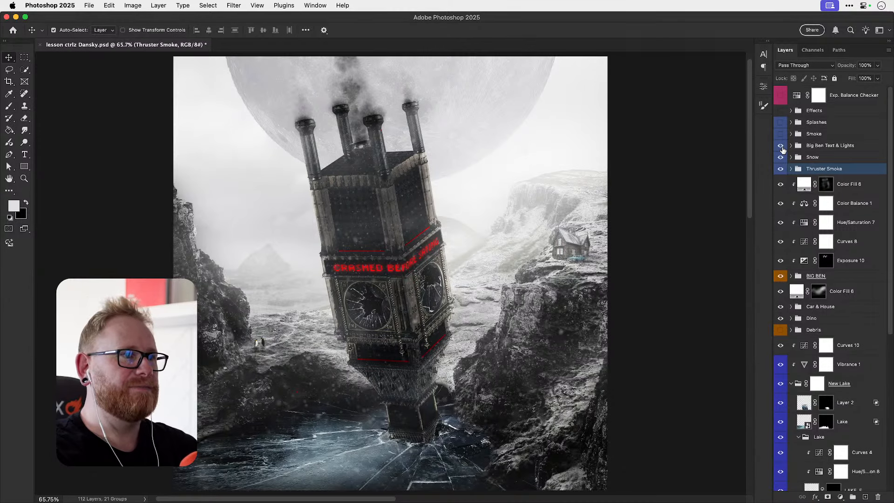
- Make the Smoke group visible and move it directly above the Car & House group in the layer stack
left_click(781, 135)
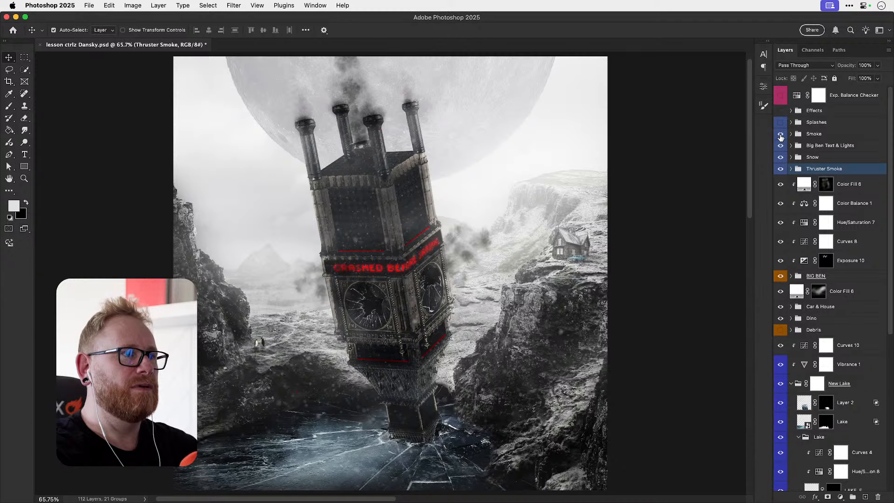
left_click(780, 135)
left_click(780, 134)
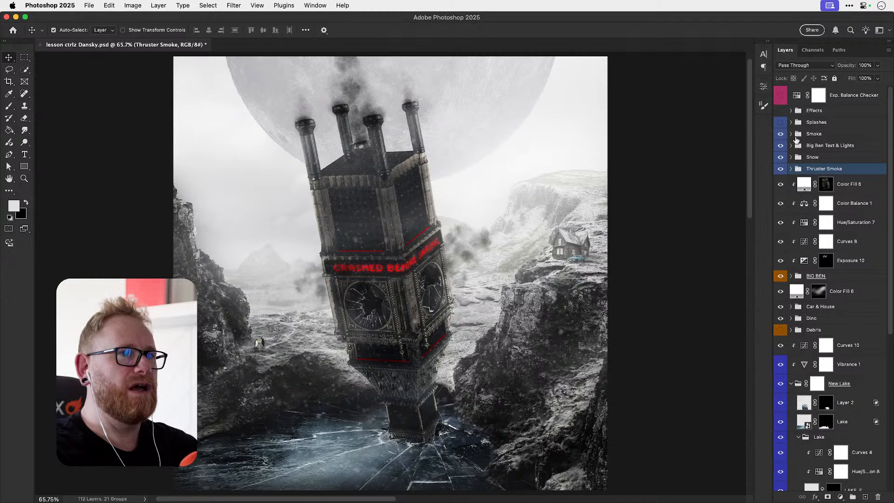
left_click_drag(817, 139, 847, 297)
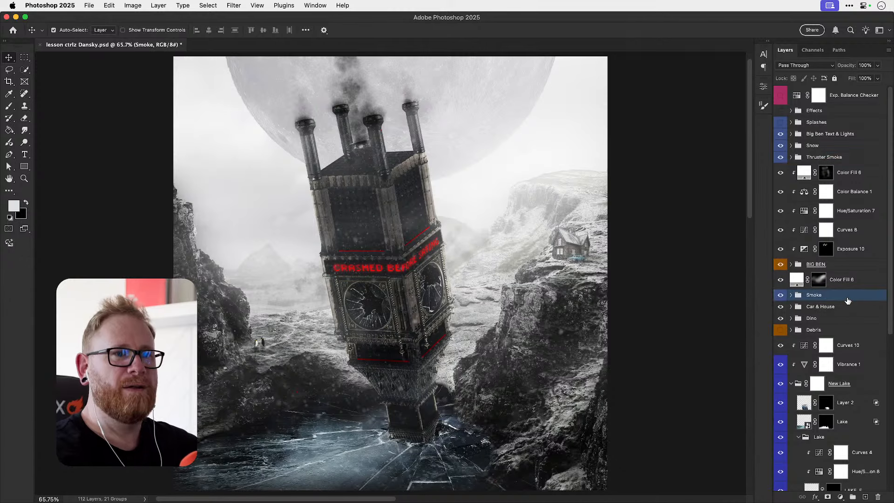
- Transform the Smoke group to shift the smoke down behind the base of the tower
key("ctrl+t")
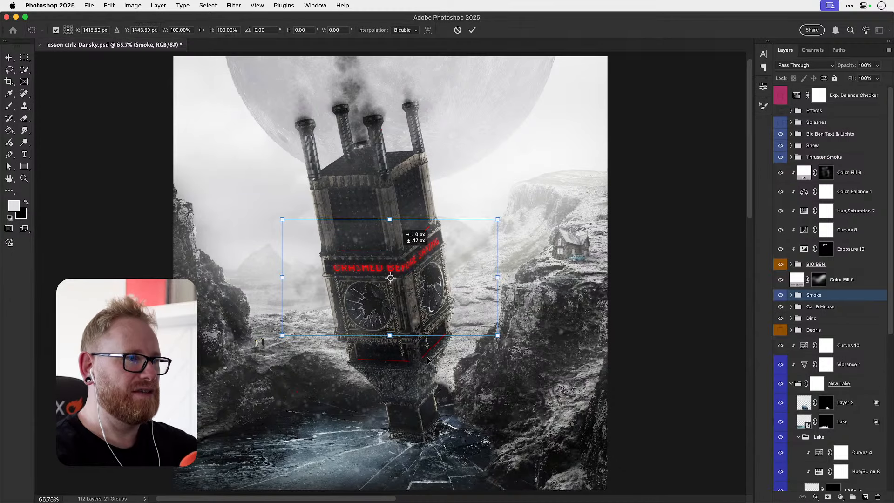
left_click_drag(448, 224, 453, 318)
key("Return")
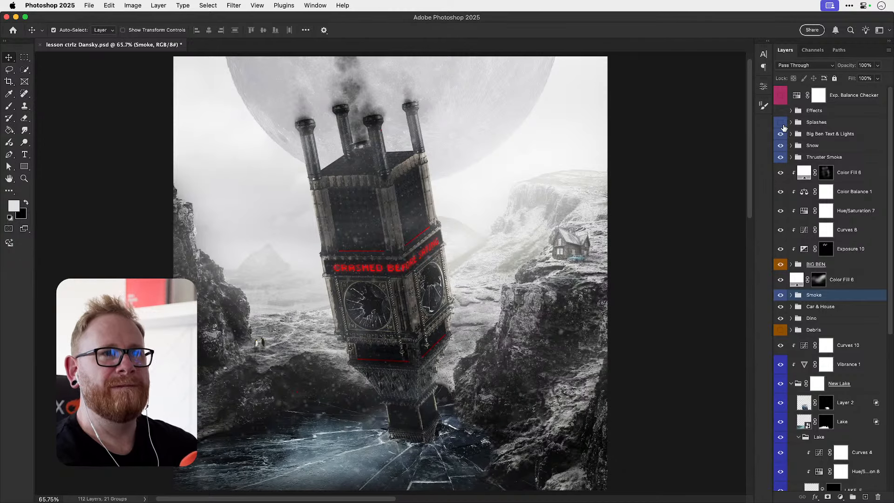
- Make the Splashes group visible, expand it and select its Splash Lke layer
left_click(781, 122)
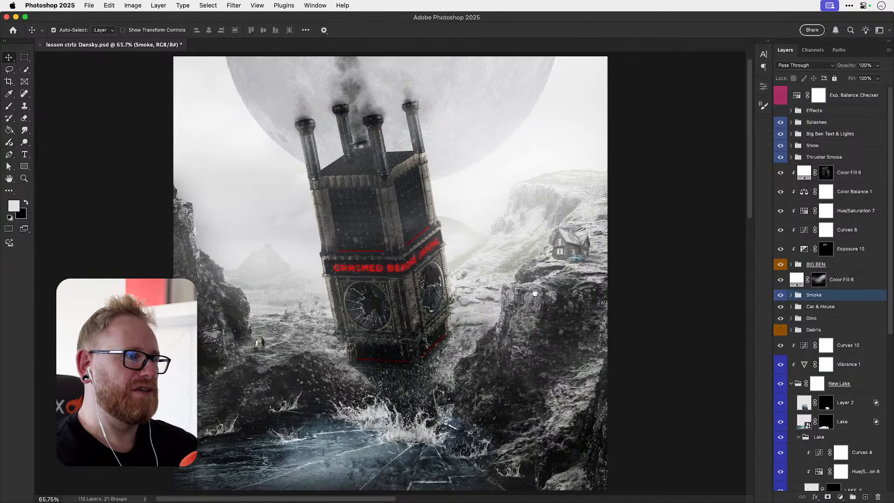
scroll(416, 372, "down", 3)
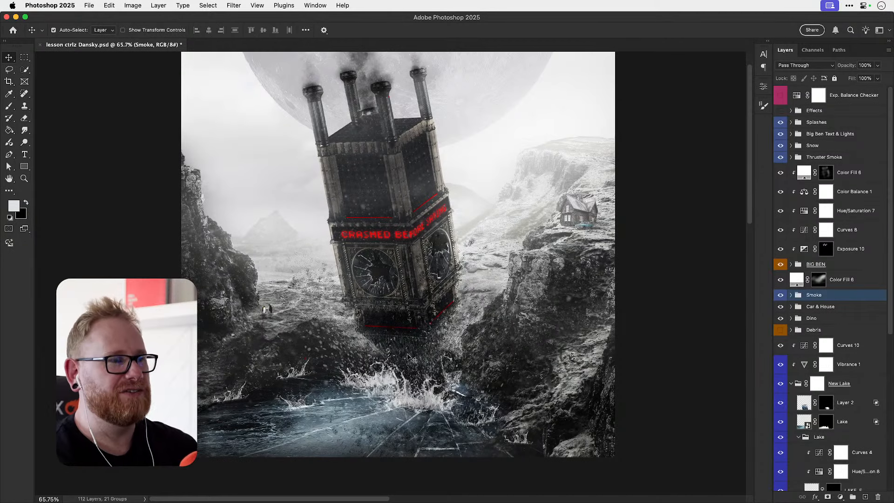
left_click(791, 123)
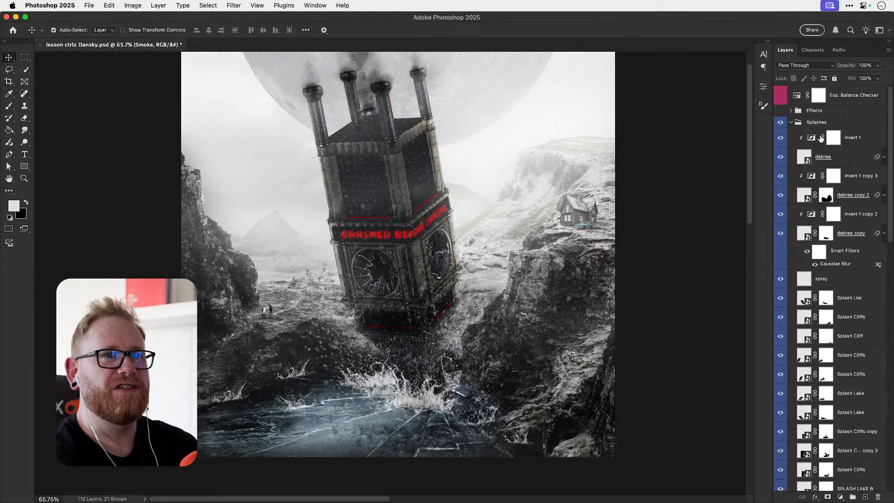
left_click(849, 298)
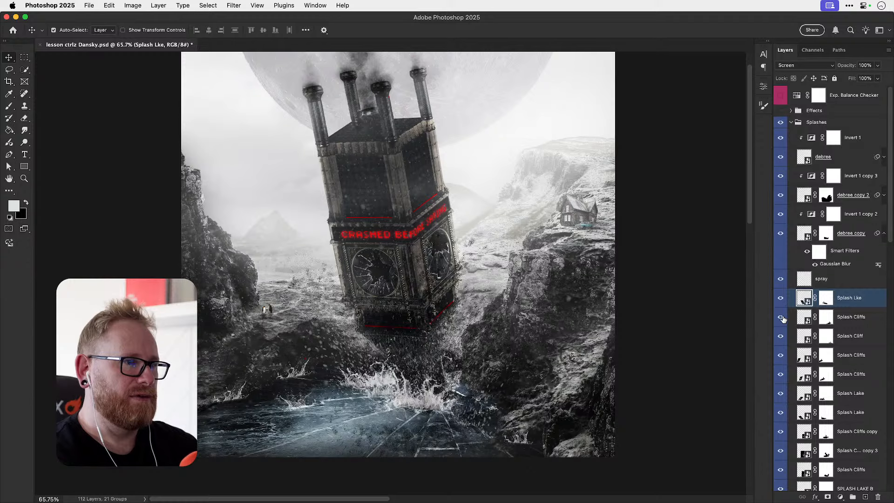
- Check what individual Splash Cliffs and Splash Lake layers in the Splashes group contribute by switching their visibility off and on
left_click(781, 317)
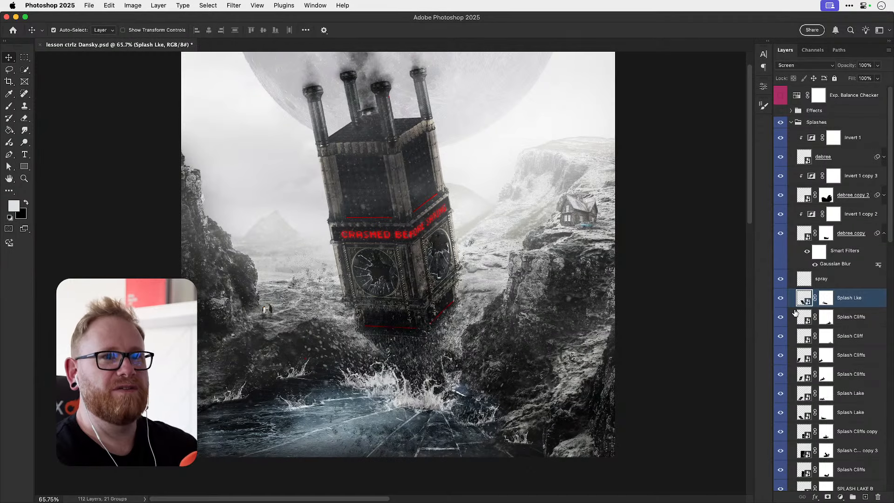
left_click(782, 413)
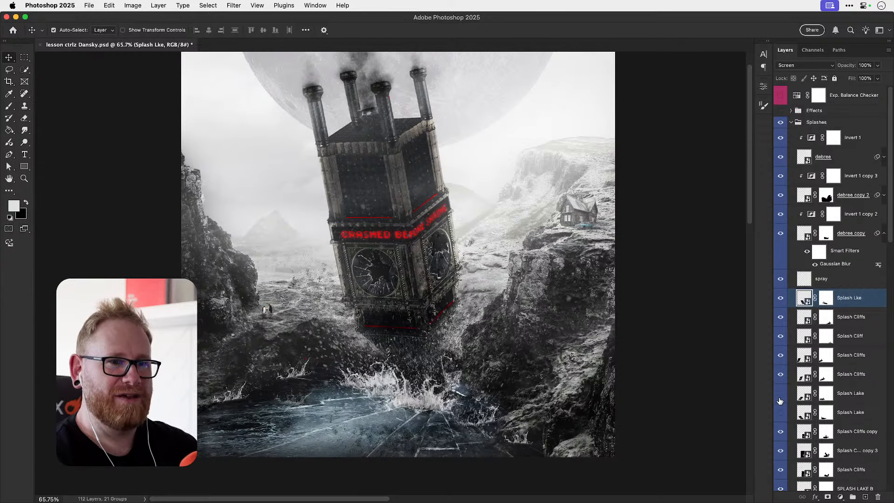
left_click(781, 395)
left_click(781, 396)
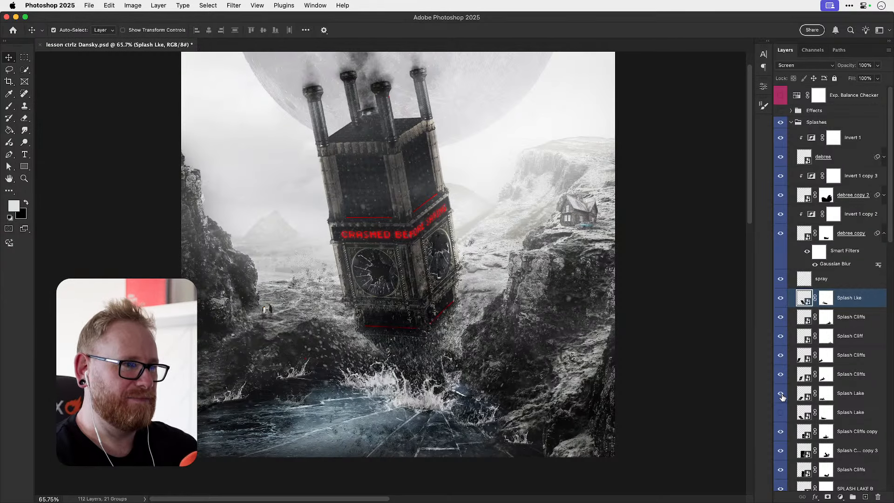
left_click(784, 378)
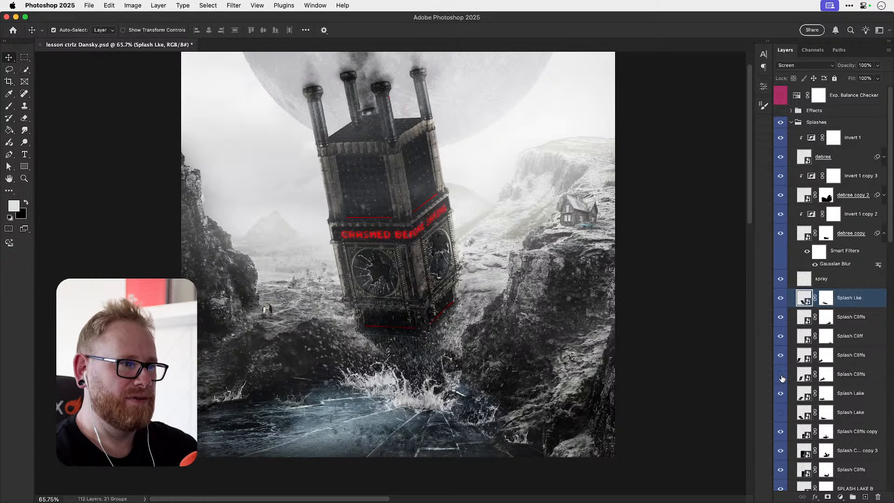
left_click(782, 376)
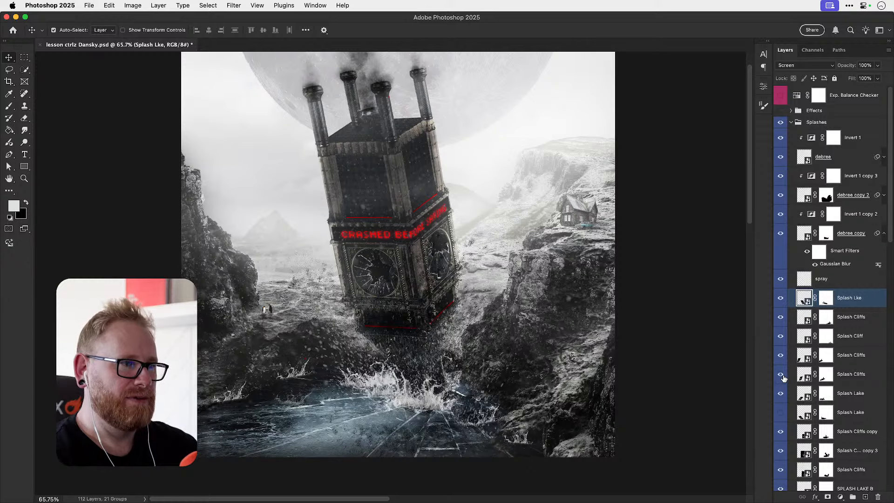
left_click(781, 451)
left_click(781, 452)
left_click(782, 472)
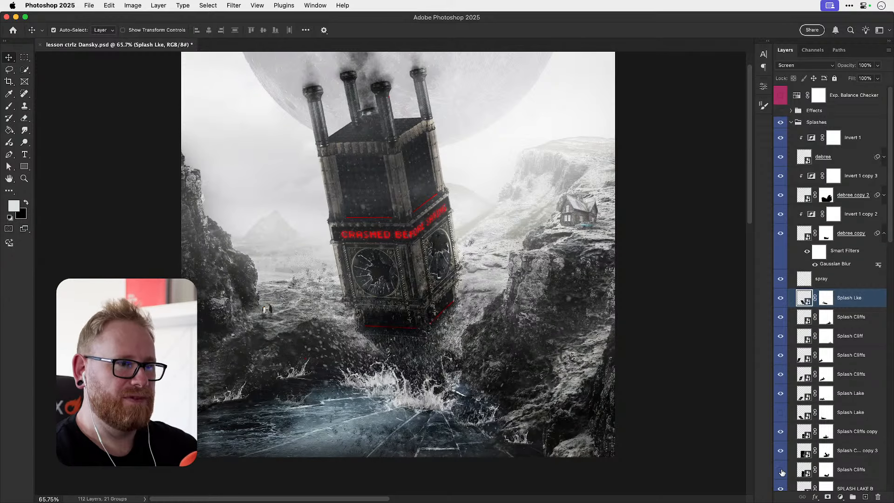
left_click(783, 472)
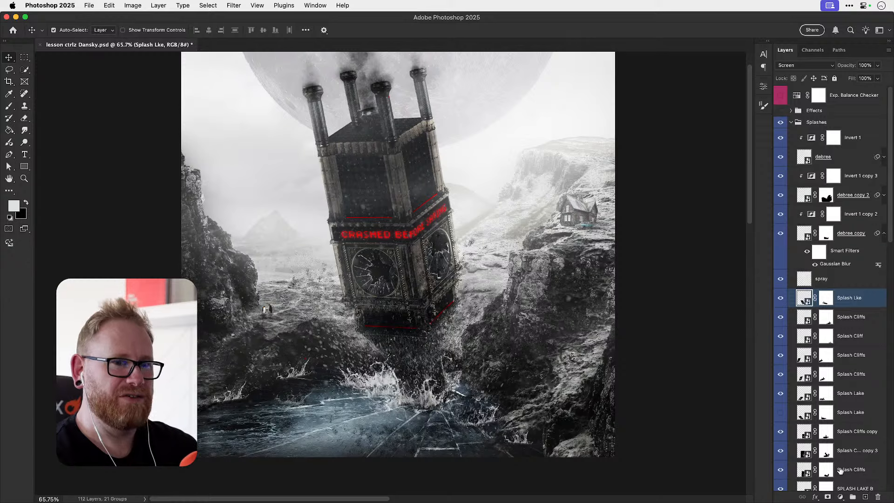
left_click(782, 473)
- Move the Splash Cliffs layer above SPLASH LAKE B out of the Splashes group to above the Effects group, and hide the Splashes group
left_click_drag(850, 474, 819, 113)
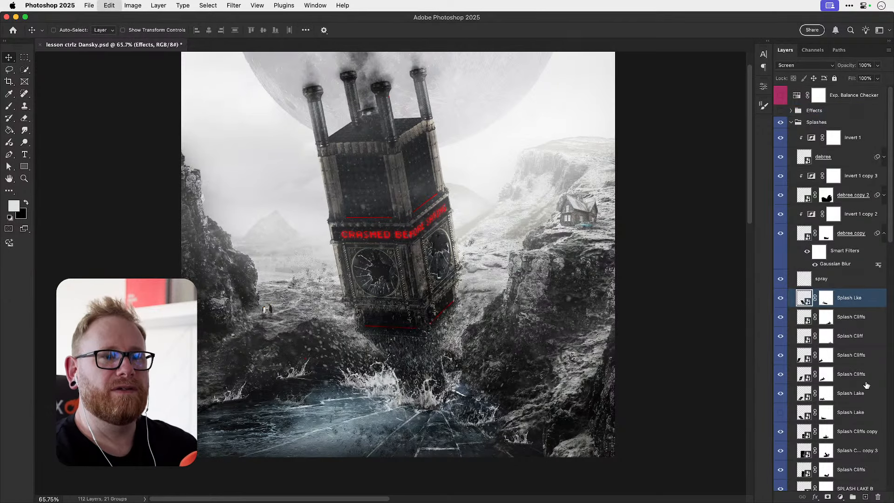
key("super+z")
key("super+shift+z")
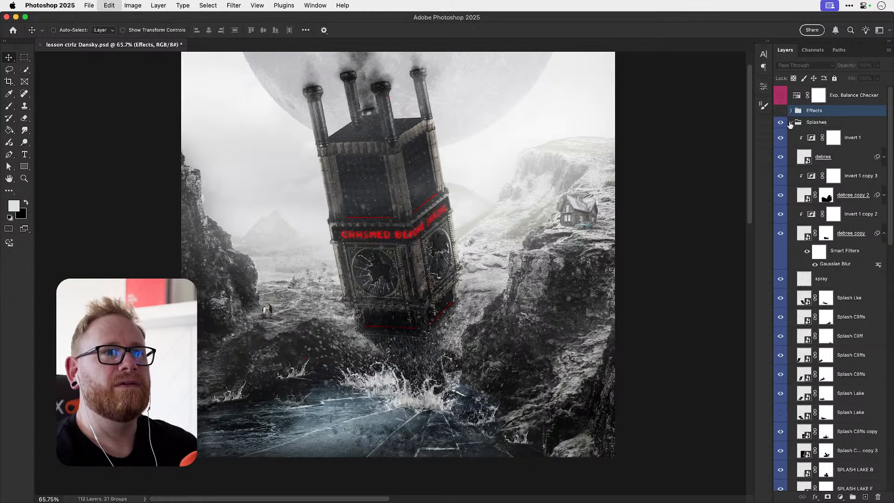
left_click(791, 122)
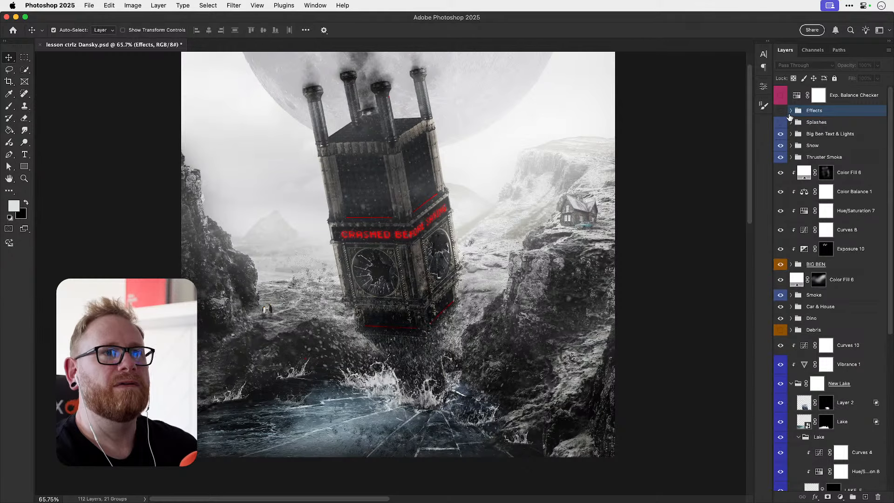
left_click(780, 123)
left_click(791, 110)
left_click_drag(848, 129, 838, 107)
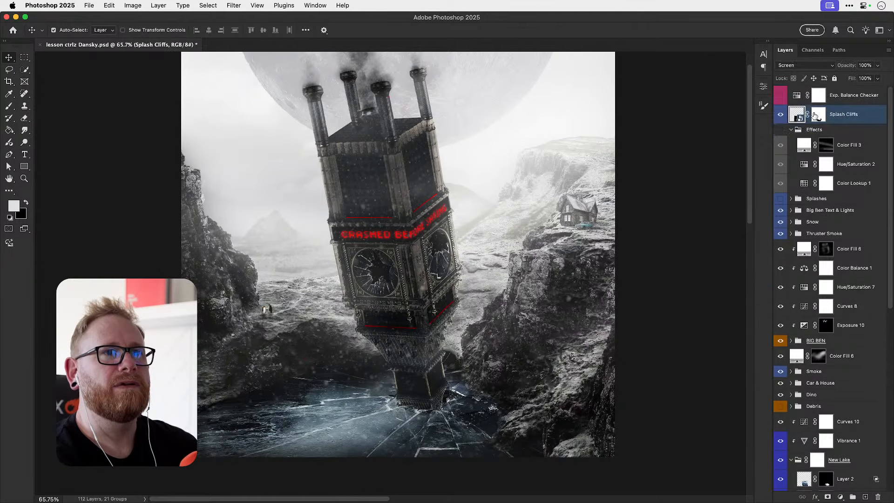
left_click(790, 130)
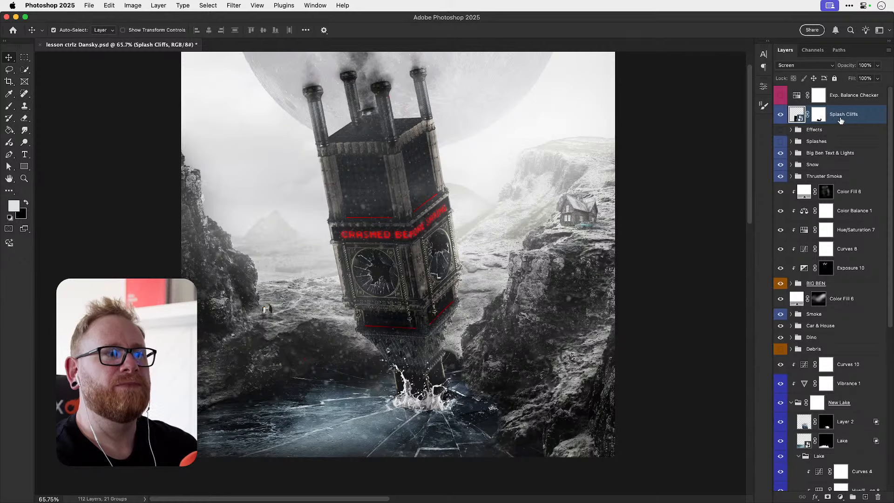
- Scale the Splash Cliffs splash down to about 65% and shift it slightly to the left at the tower's waterline
key("z")
left_click(424, 403)
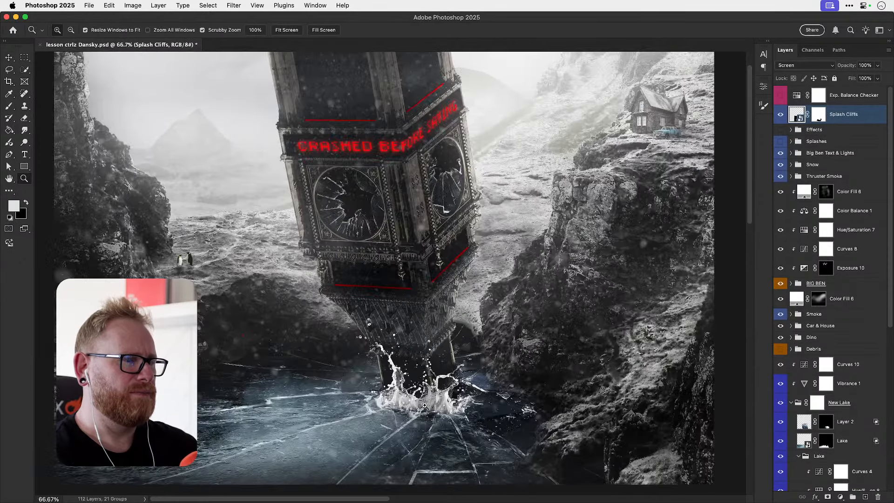
left_click(424, 403)
key("v")
key("ctrl+t")
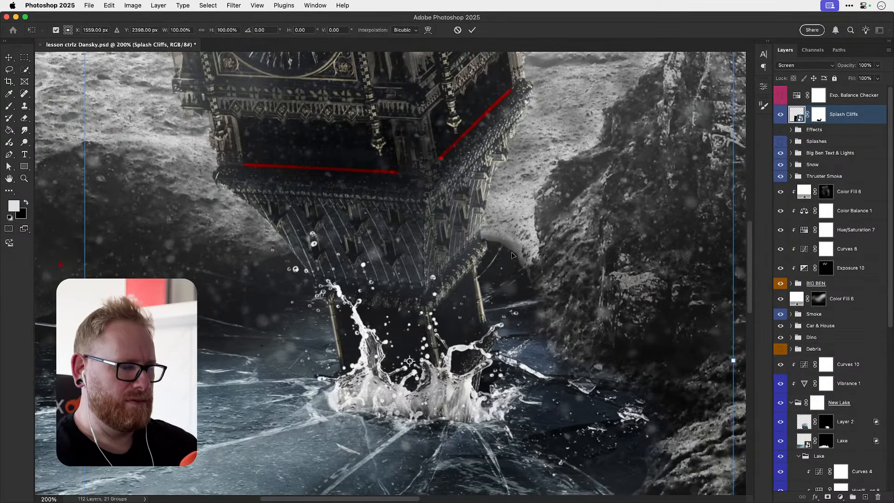
key("ctrl+minus")
key("ctrl+minus")
key("ctrl+minus")
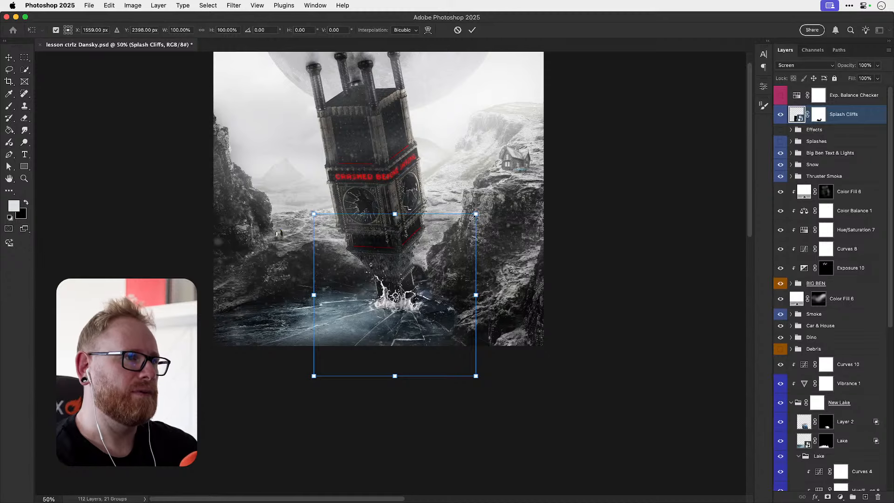
left_click_drag(474, 216, 439, 236)
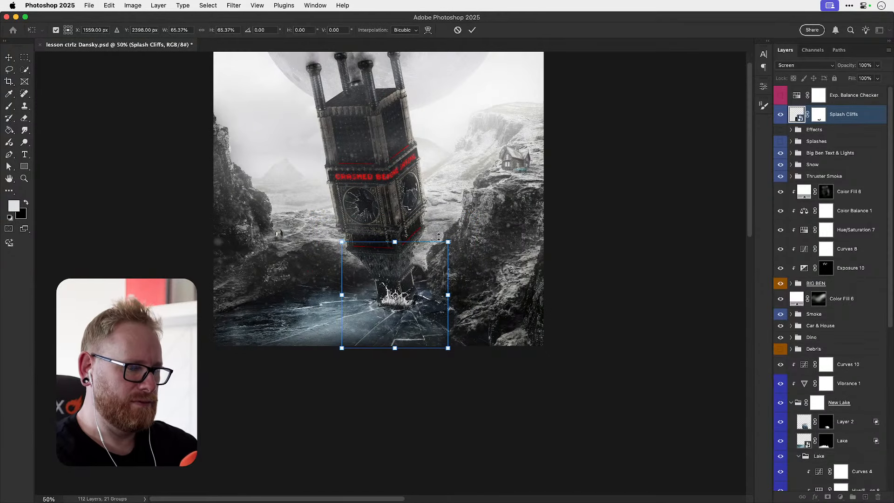
key("Return")
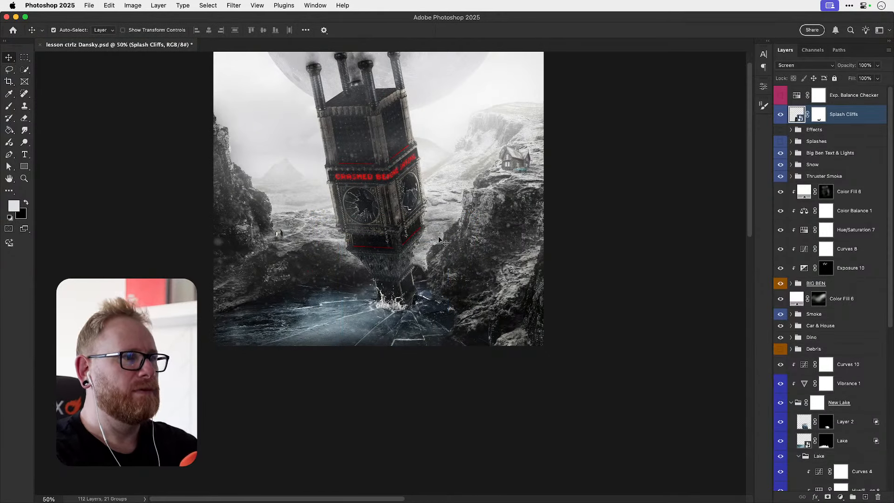
- Duplicate the Splash Cliffs layer and flip the copy horizontally
key("ctrl+plus")
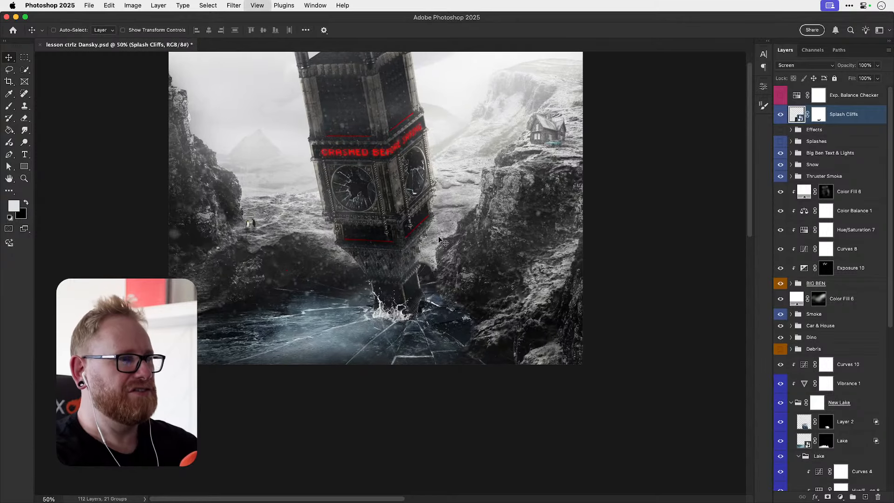
key("super+plus")
left_click_drag(453, 353, 419, 347)
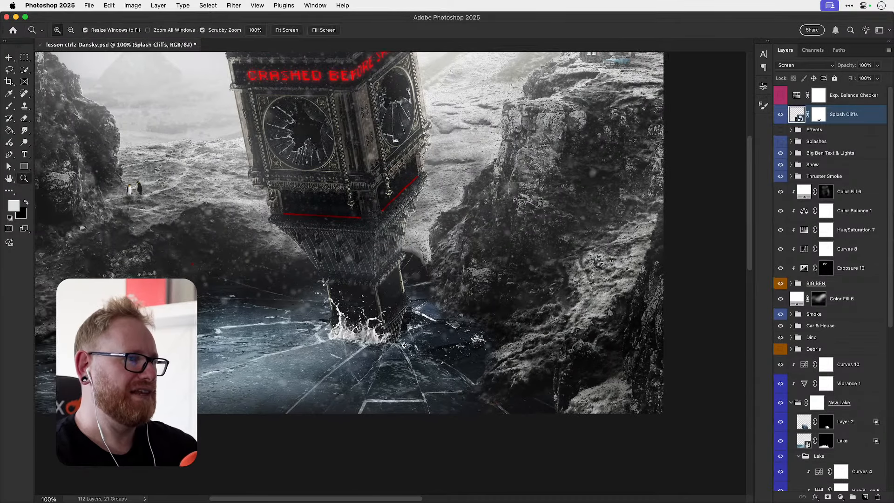
left_click(405, 348, "super")
key("super+j")
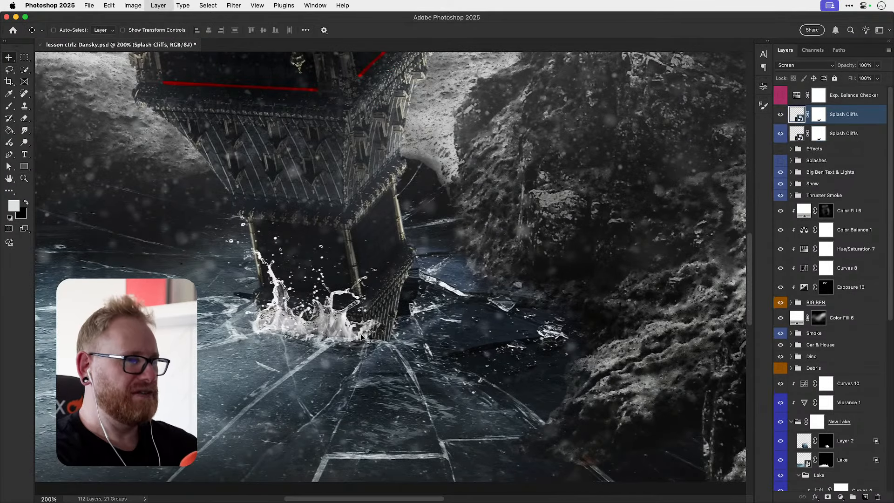
left_click(109, 5)
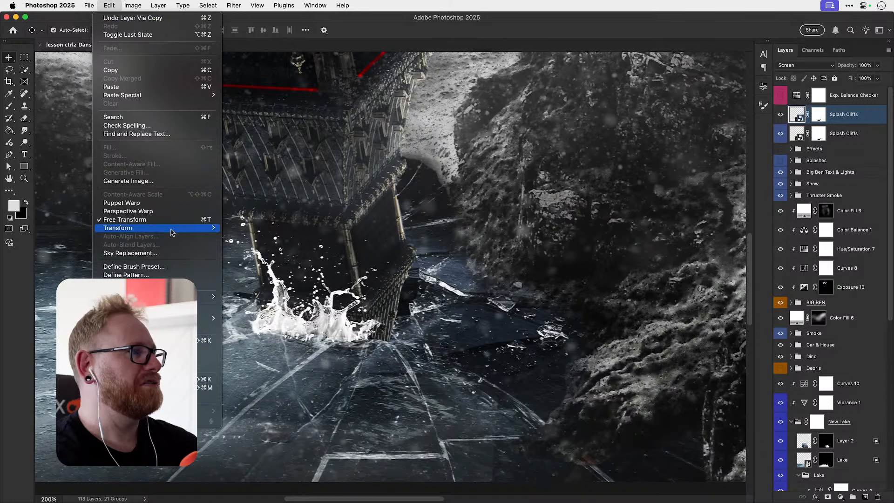
mouse_move(170, 228)
left_click(279, 395)
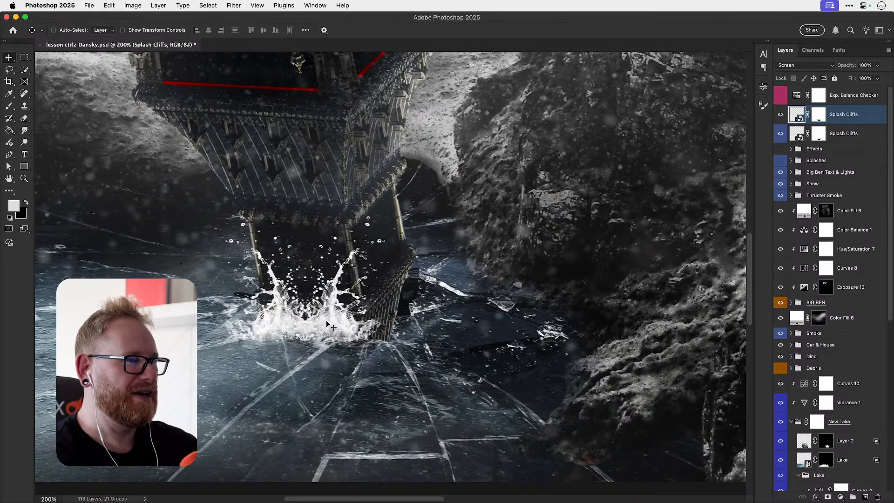
- Distort, rotate and shrink the flipped Splash Cliffs copy so it follows the right-hand waterline of the submerged tower
key("super+t")
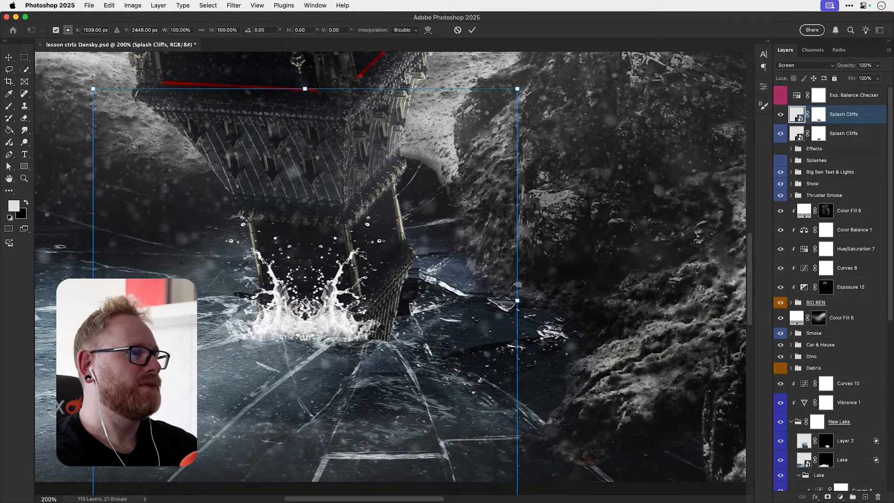
left_click_drag(93, 88, 145, 161)
left_click_drag(342, 313, 488, 300)
left_click_drag(563, 146, 494, 126)
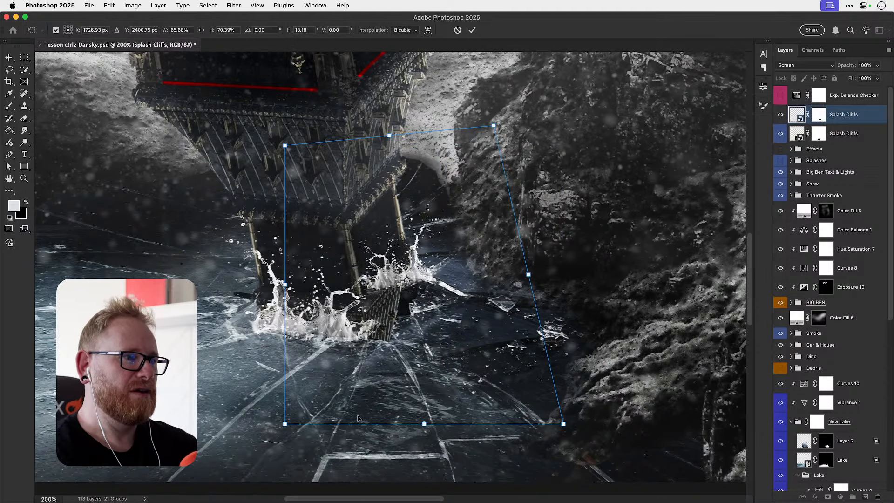
left_click_drag(285, 424, 323, 474)
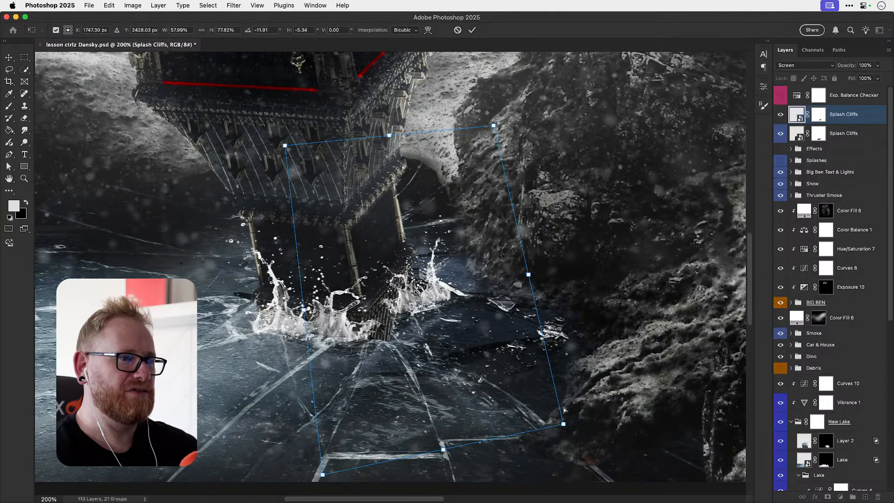
left_click_drag(563, 423, 565, 340)
left_click_drag(284, 146, 235, 217)
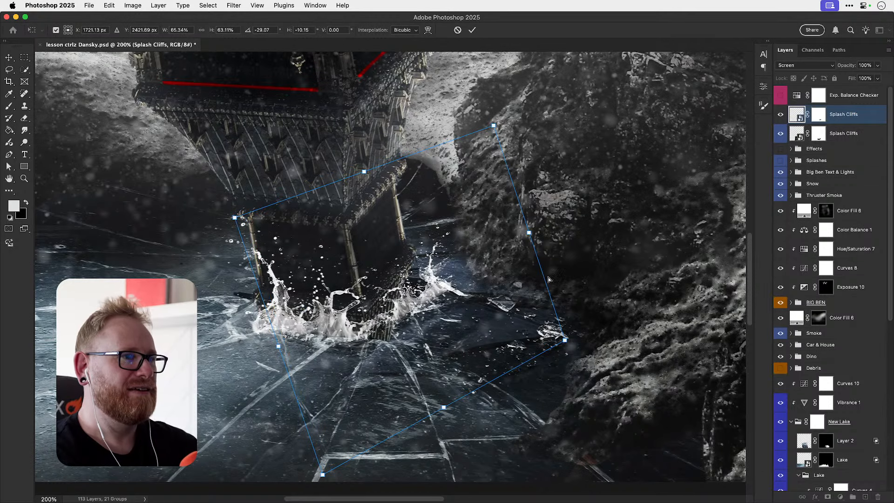
left_click_drag(582, 348, 510, 306)
left_click_drag(428, 120, 415, 128)
key("Return")
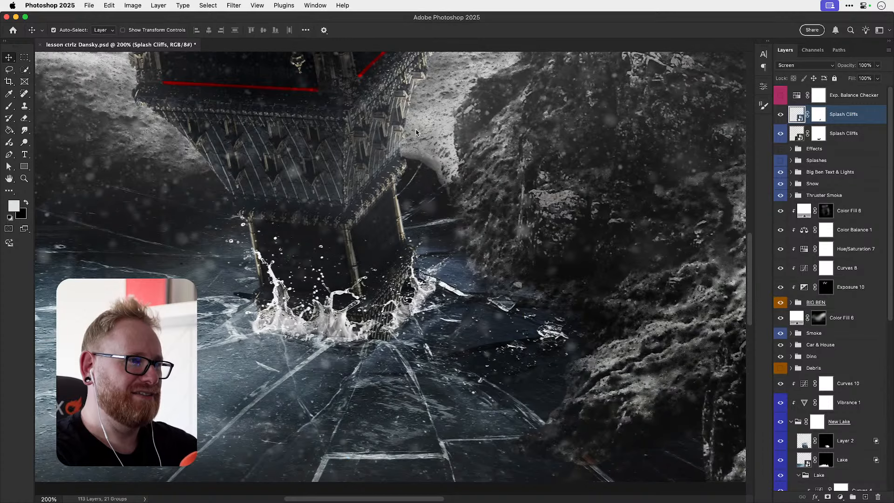
- Nudge the flipped Splash Cliffs copy left and down in large increments to sit tighter against the tower
key("shift+Left")
key("shift+Left")
key("shift+Left")
key("shift+Down")
key("shift+Down")
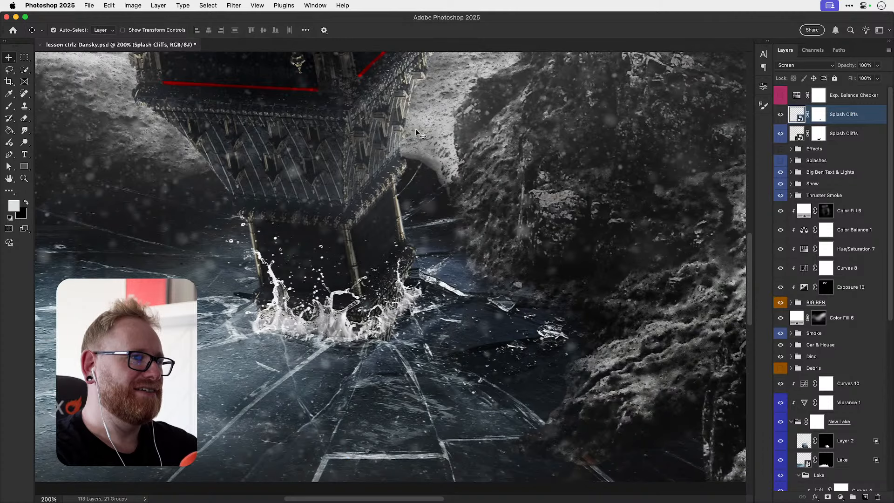
- Target the flipped Splash Cliffs copy's layer mask and set up a small Soft Round Pressure Opacity and Flow brush
key("z")
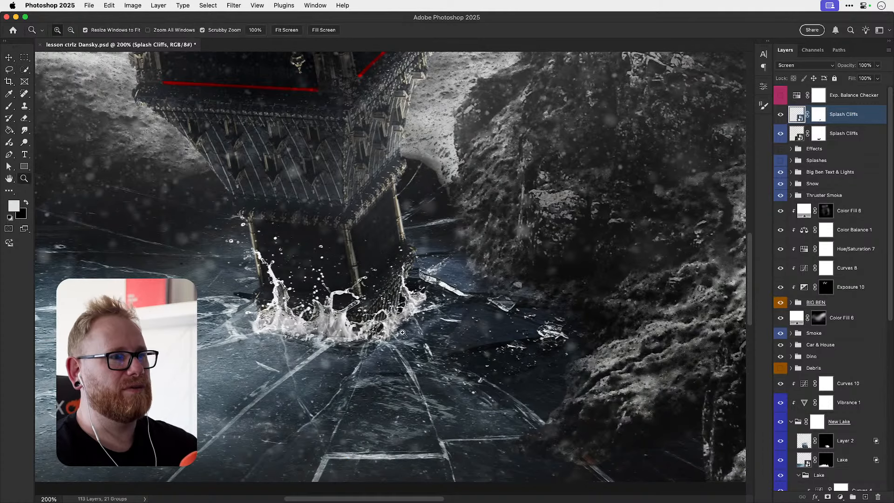
left_click(428, 318)
left_click(429, 317)
key("super+backslash")
key("b")
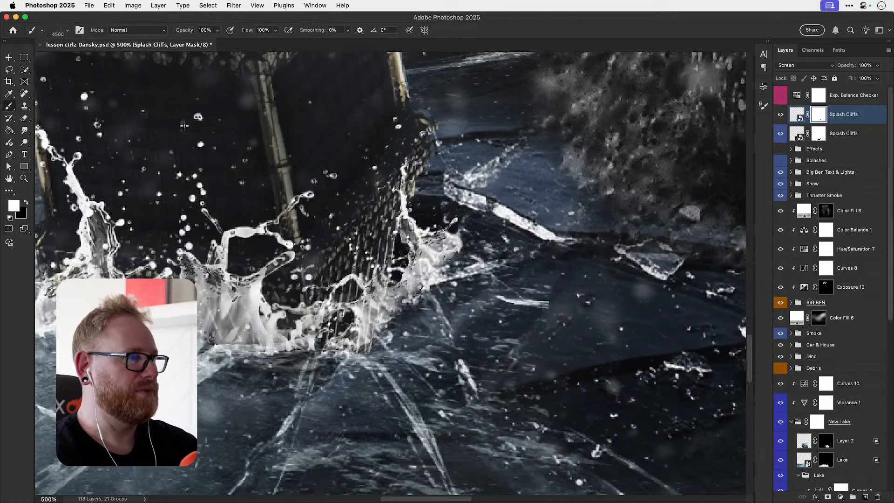
left_click(65, 33)
scroll(85, 212, "up", 15)
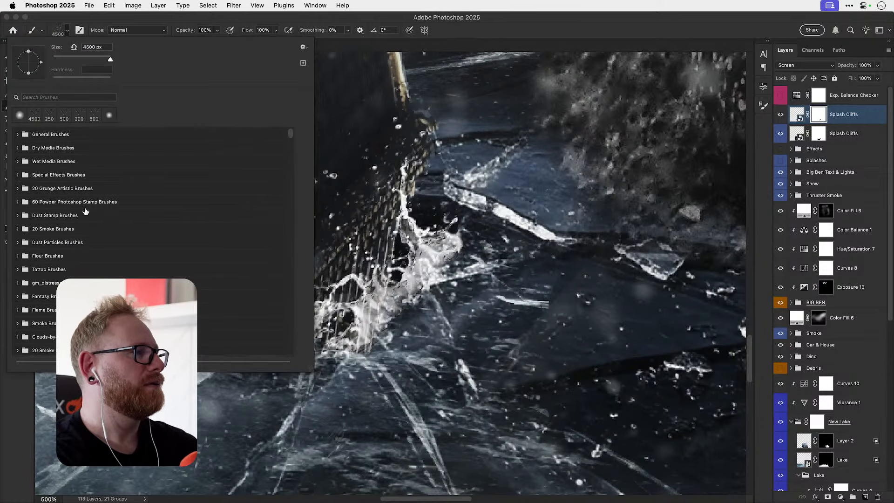
left_click(17, 134)
left_click(55, 223)
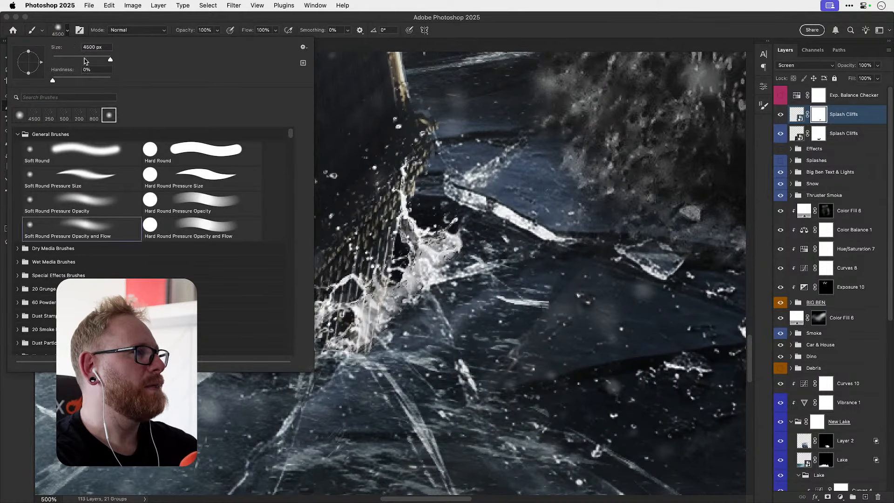
left_click(87, 59)
left_click(67, 32)
key("bracketleft")
key("bracketleft")
key("bracketleft")
key("bracketleft")
key("bracketleft")
key("bracketleft")
key("bracketleft")
key("bracketleft")
key("bracketleft")
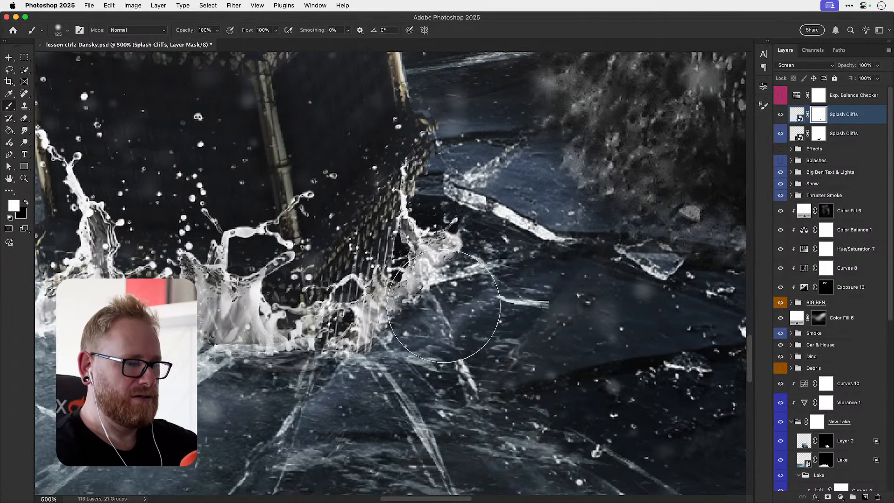
- Paint black with a very small brush on the mask to soften the flipped splash's lower outer edge against the lake
left_click_drag(396, 325, 468, 246)
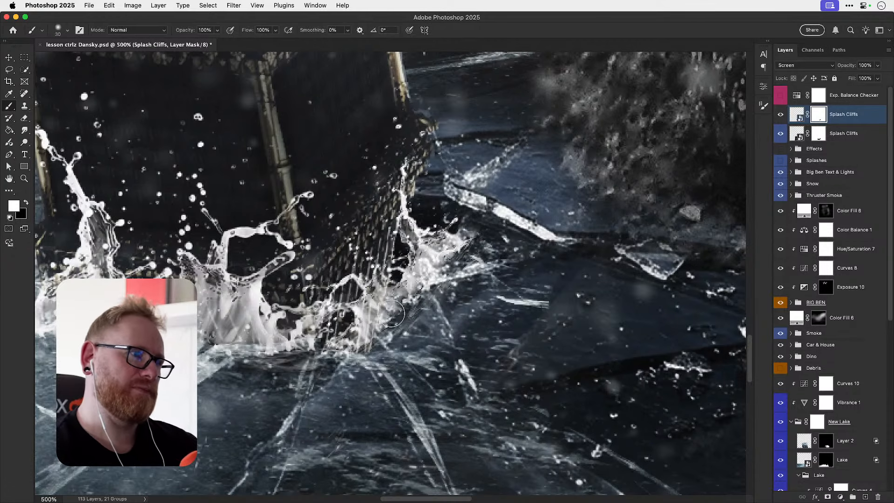
key("x")
key("super+z")
left_click_drag(404, 317, 448, 233)
key("super+z")
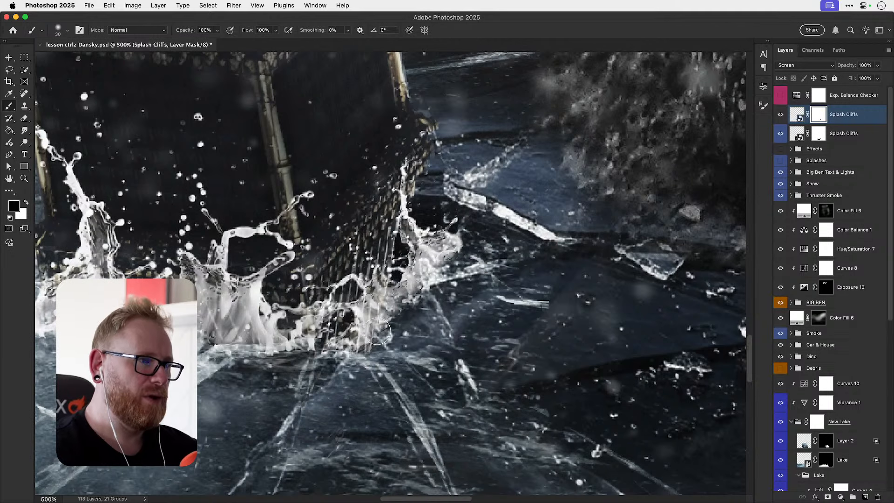
key("bracketleft")
key("bracketleft")
key("bracketleft")
mouse_move(401, 304)
left_mouse_down()
mouse_move(449, 254)
mouse_move(425, 264)
mouse_move(434, 261)
mouse_move(426, 275)
left_mouse_up()
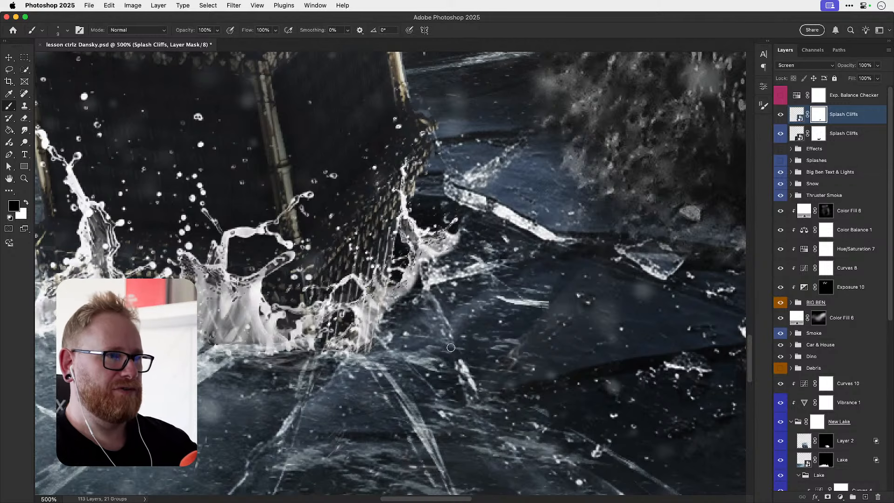
mouse_move(555, 303)
left_mouse_down()
mouse_move(520, 358)
mouse_move(497, 365)
left_mouse_up()
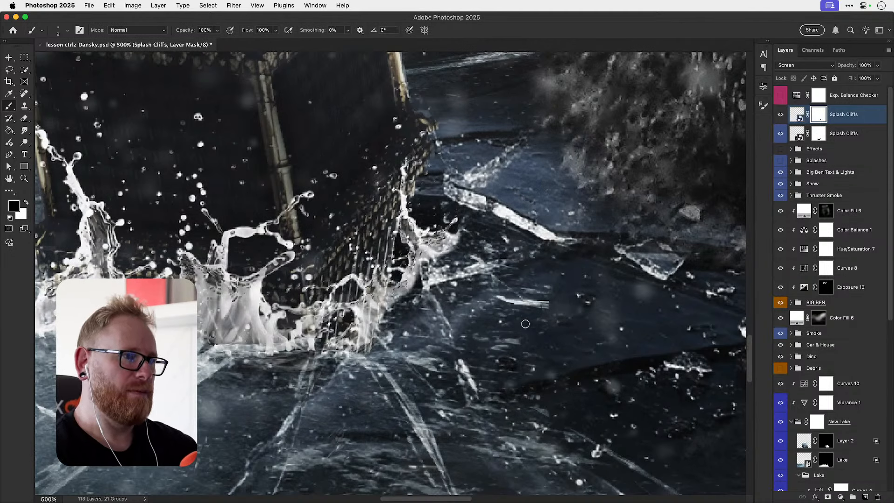
key("super+Tab")
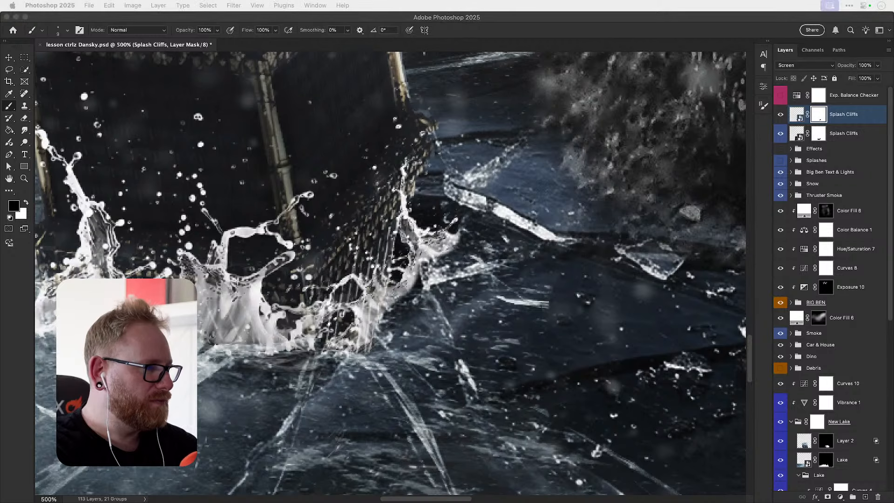
key("super+Tab")
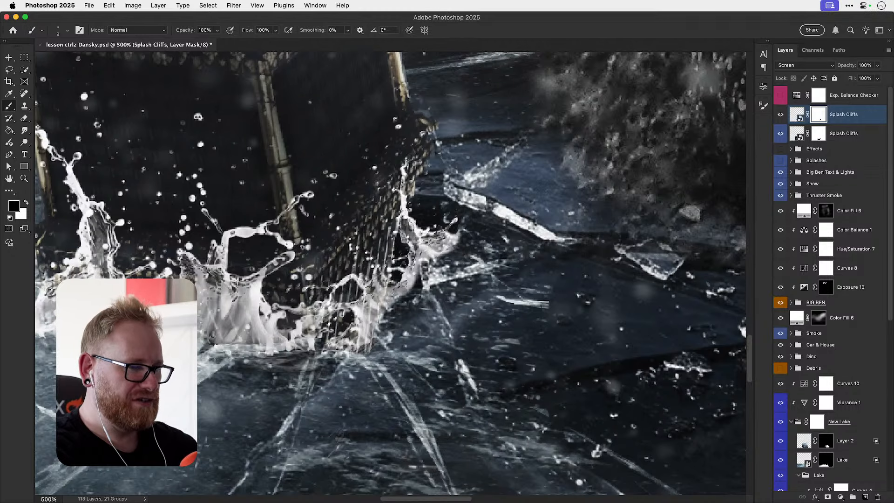
key("super+Tab")
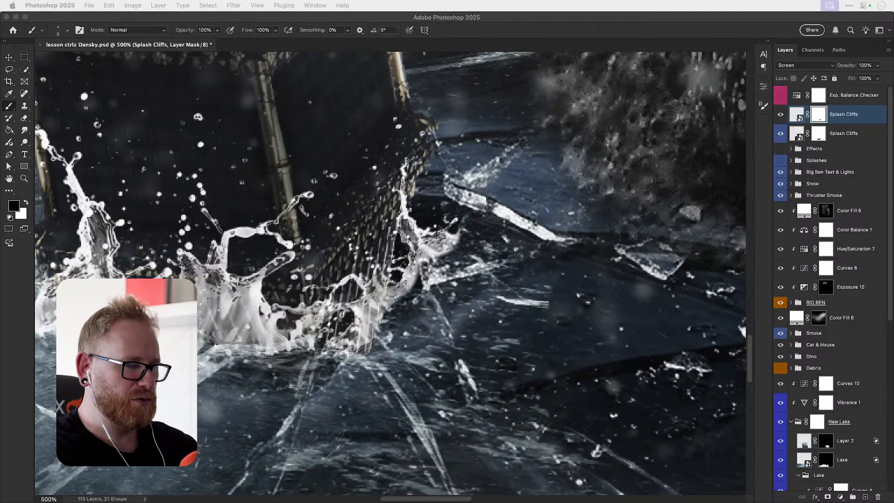
key("super+Tab")
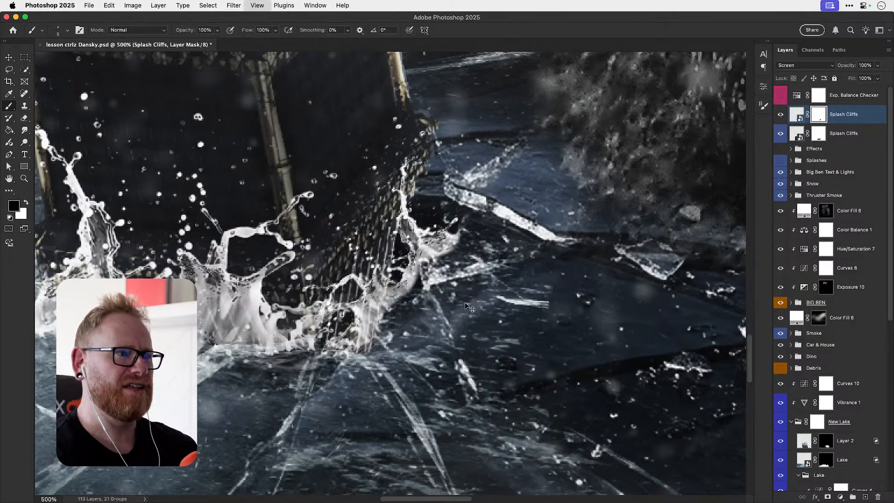
- Examine the combined splashes at the tower's waterline and in the whole composite at several zoom levels
key("super+1")
left_click_drag(429, 319, 423, 344)
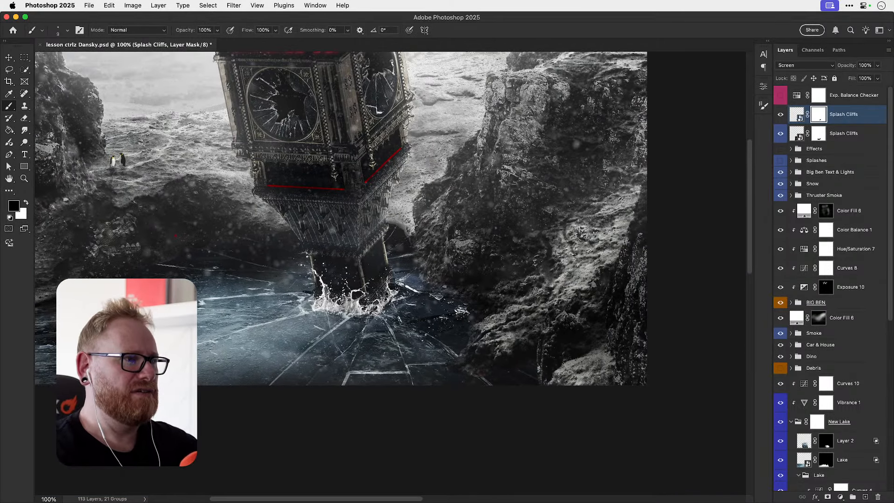
left_click_drag(374, 312, 371, 350)
key("super+1")
left_click_drag(389, 302, 401, 350)
left_click_drag(411, 319, 458, 327)
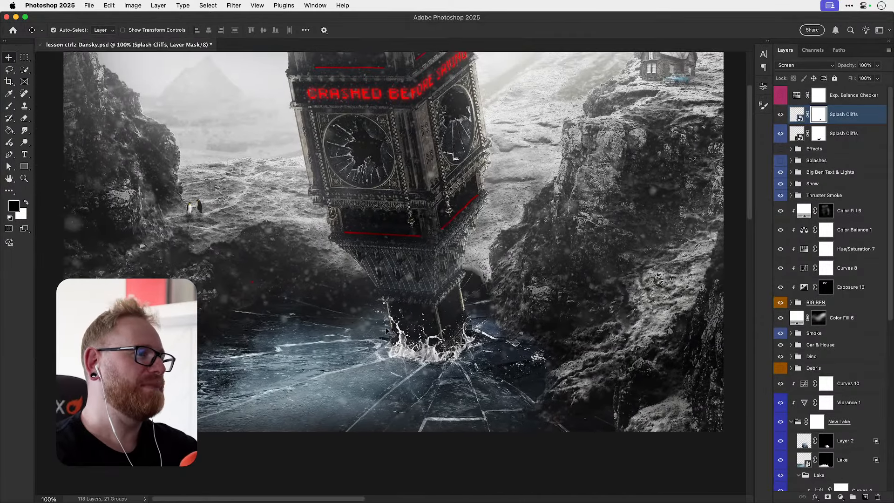
key("super+space")
mouse_move(245, 280)
left_mouse_down()
mouse_move(270, 281)
mouse_move(229, 280)
left_mouse_up()
key("super+0")
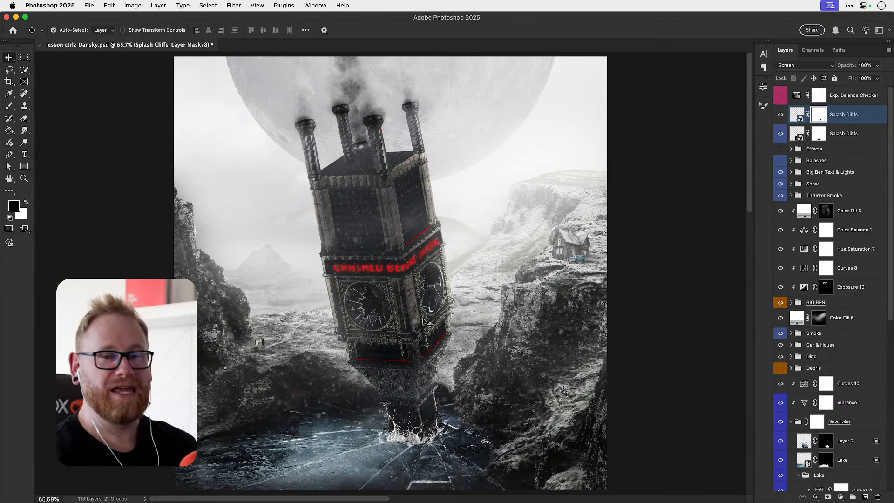
left_click_drag(328, 390, 372, 329)
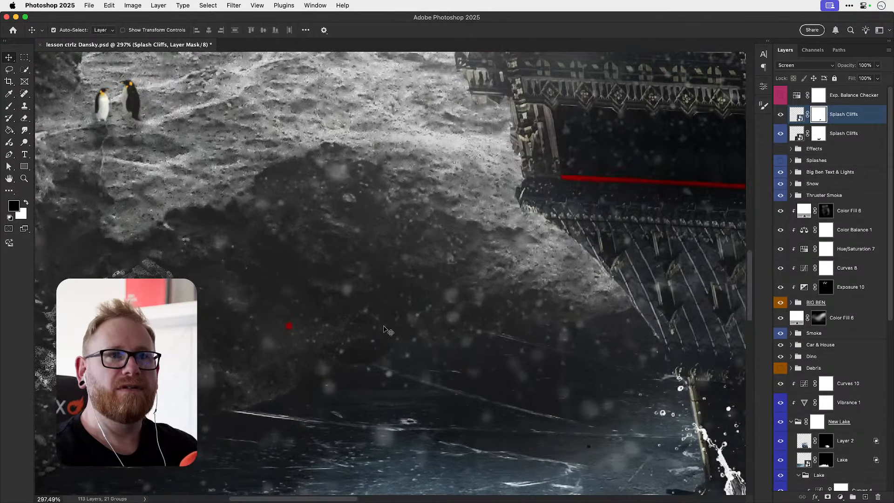
key("super+1")
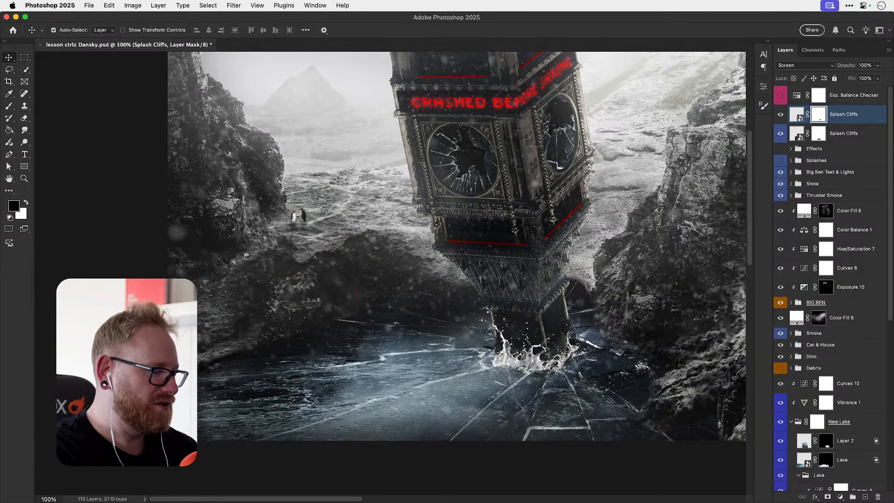
key("super+Tab")
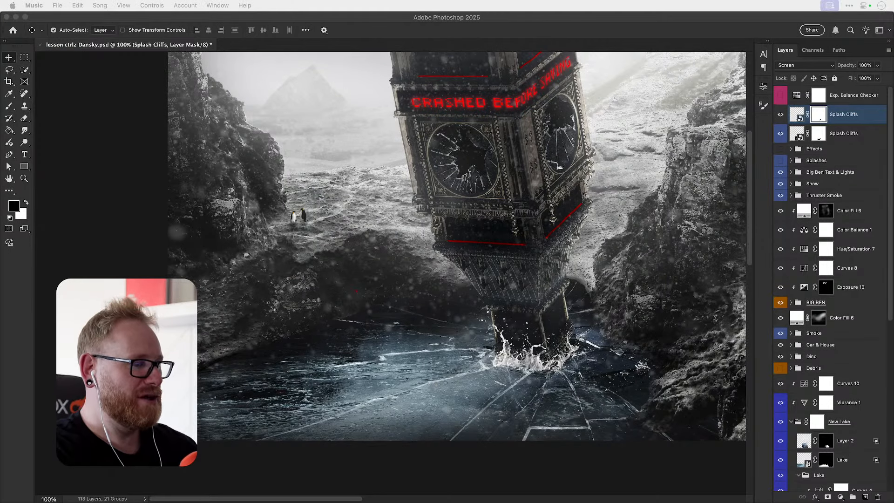
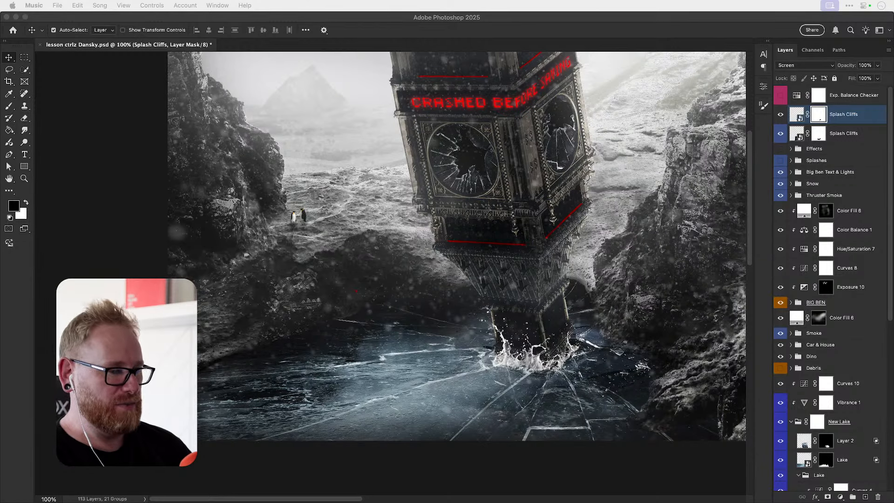
left_click(135, 255)
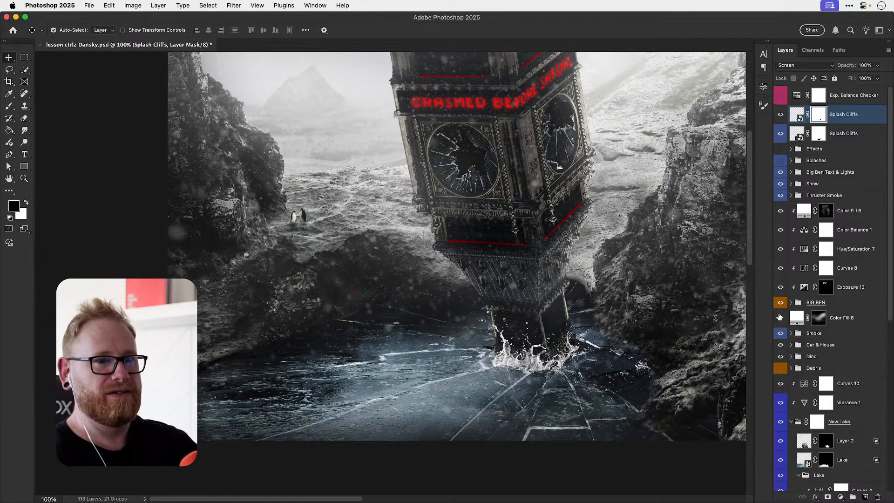
- Add a new empty layer above the Splash Cliffs layers and choose the 50 px Kyle's Paintbox brush from Wet Media Brushes
left_click(864, 496)
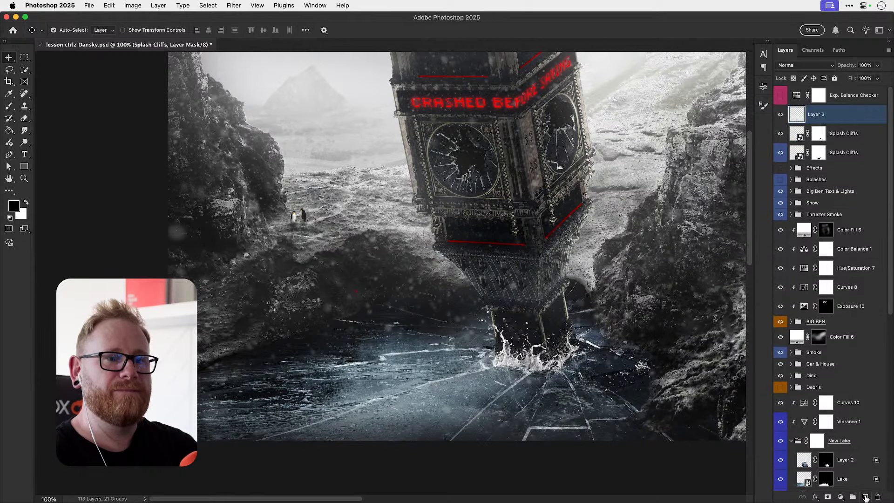
key("x")
key("b")
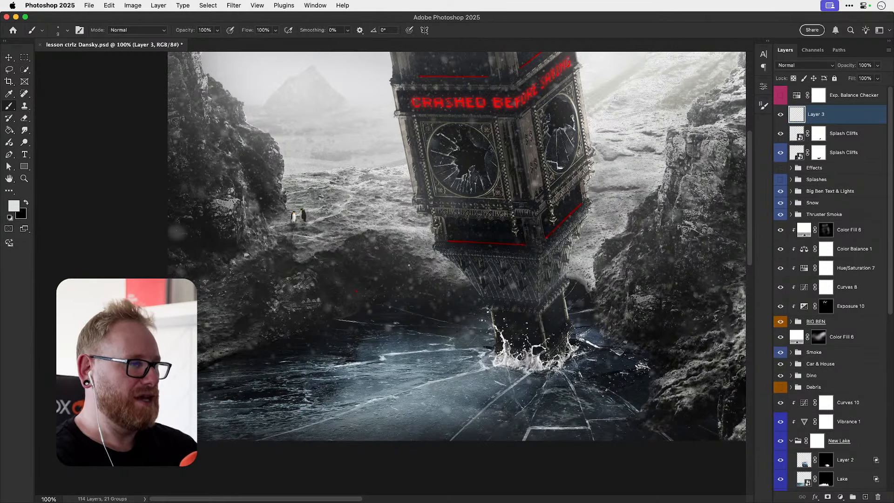
left_click(58, 31)
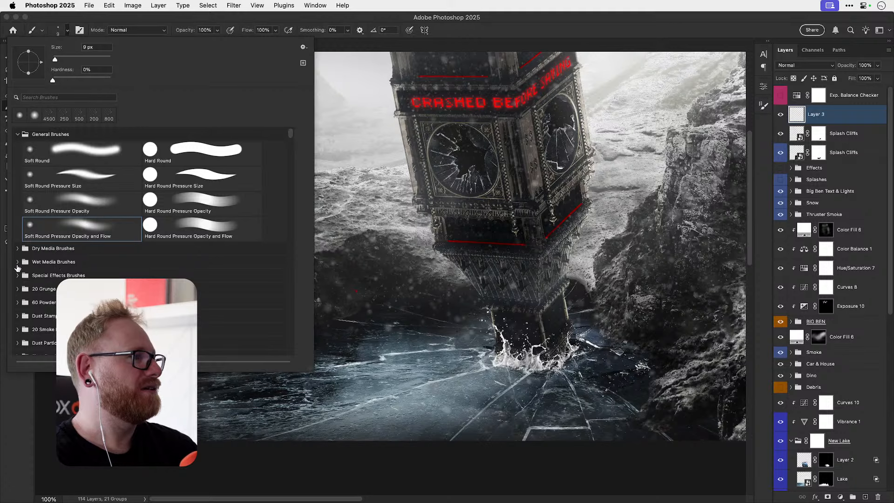
left_click(24, 264)
left_click(18, 263)
left_click(30, 301)
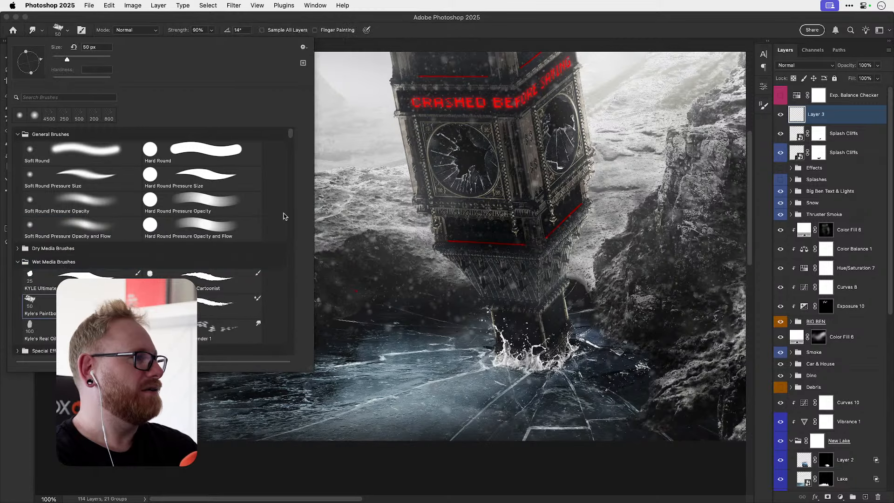
key("Return")
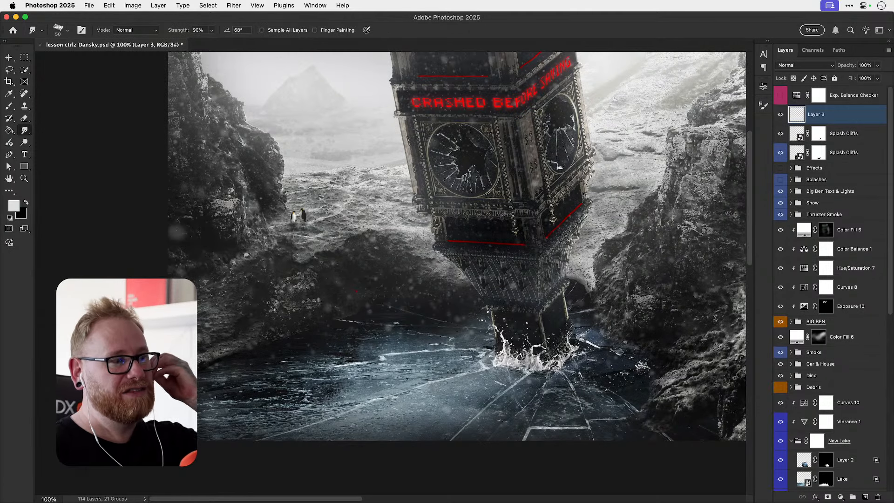
- Find the layer that holds the stray red spot on the dark rocks beside the tower, light lines, and erase the spot from it
key("super+0")
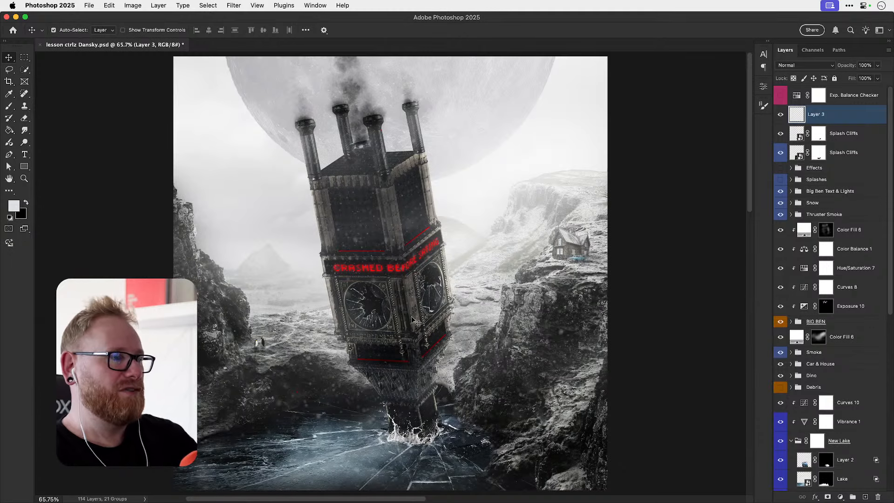
key("b")
left_click_drag(394, 363, 326, 344)
left_click_drag(233, 381, 367, 365)
right_click(389, 341, "super")
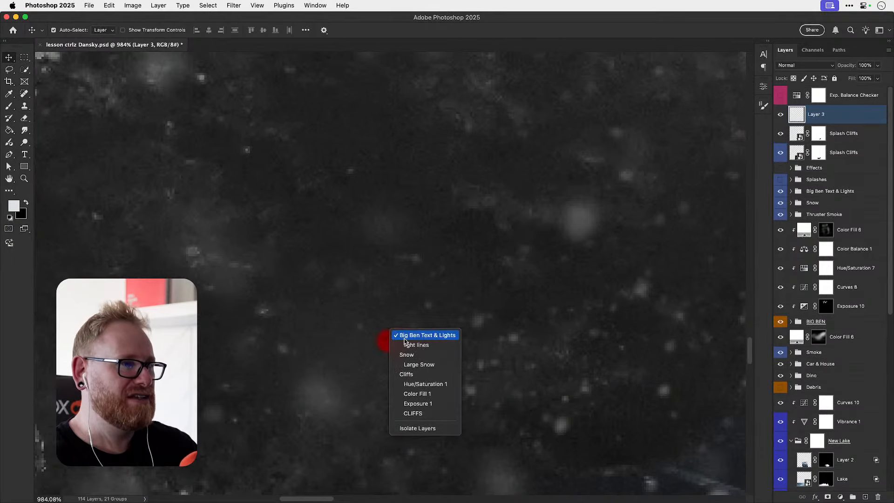
left_click(410, 345)
left_click(781, 219)
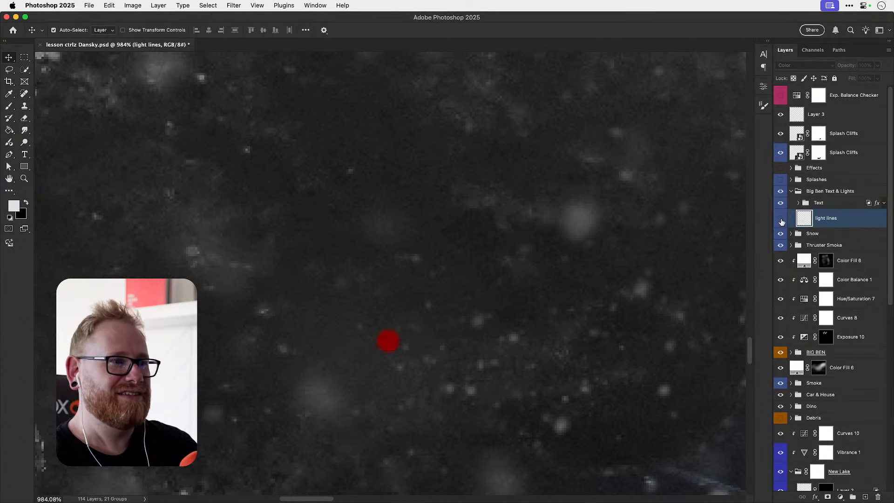
left_click(782, 222)
key("super+1")
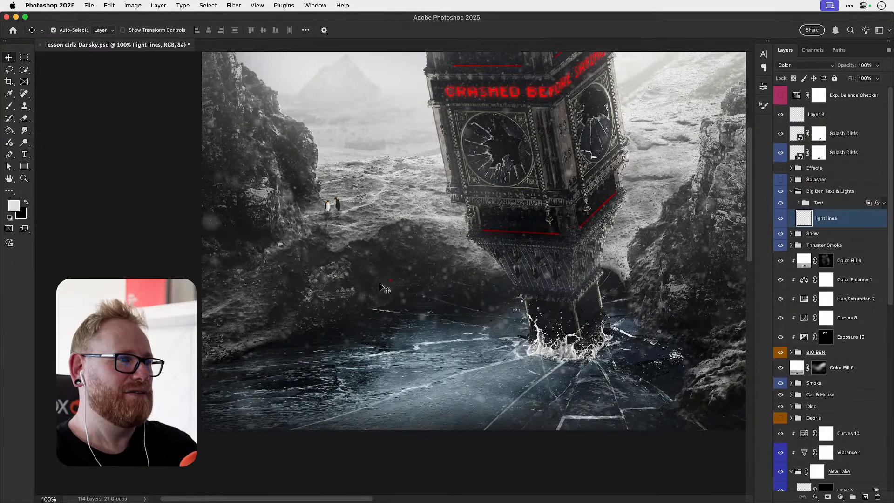
key("e")
left_click_drag(391, 278, 386, 287)
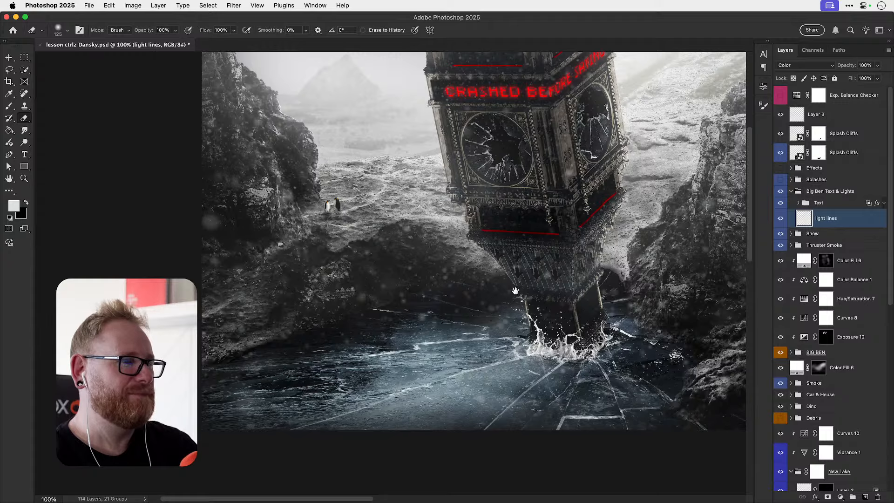
left_click_drag(515, 291, 408, 341)
key("z")
left_click_drag(432, 277, 461, 278)
key("v")
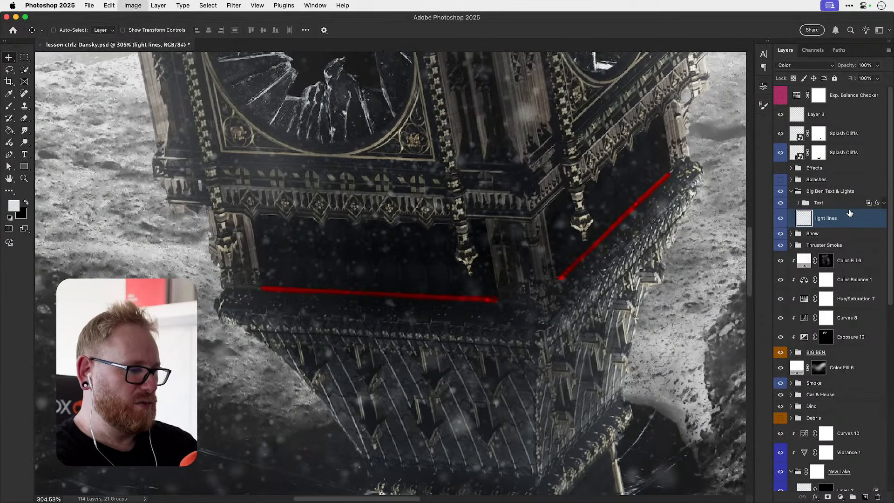
key("i")
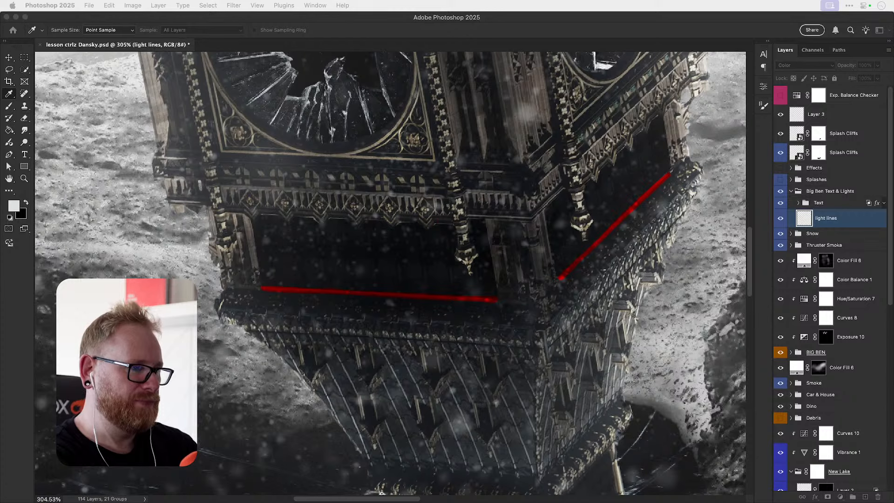
key("super+u")
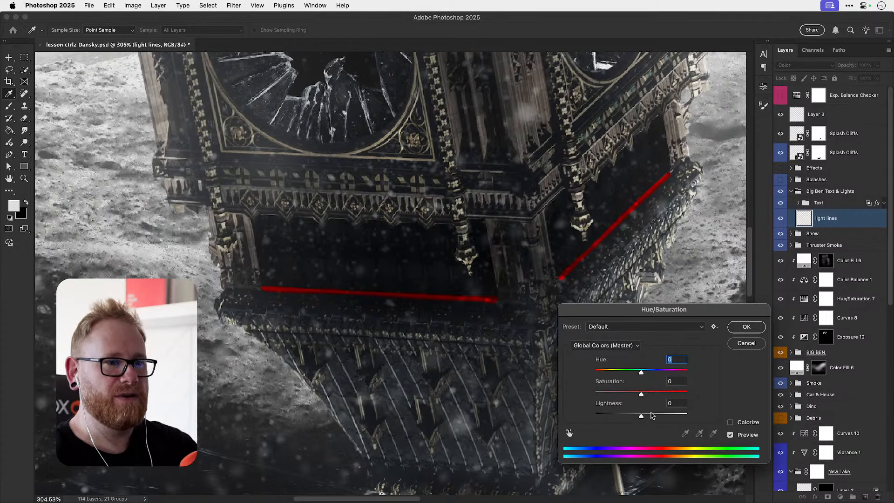
left_click_drag(676, 415, 679, 417)
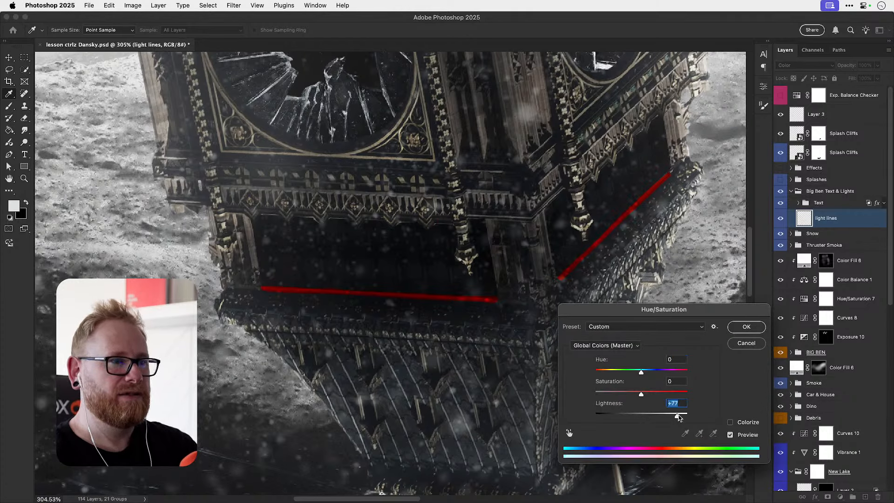
left_click(746, 343)
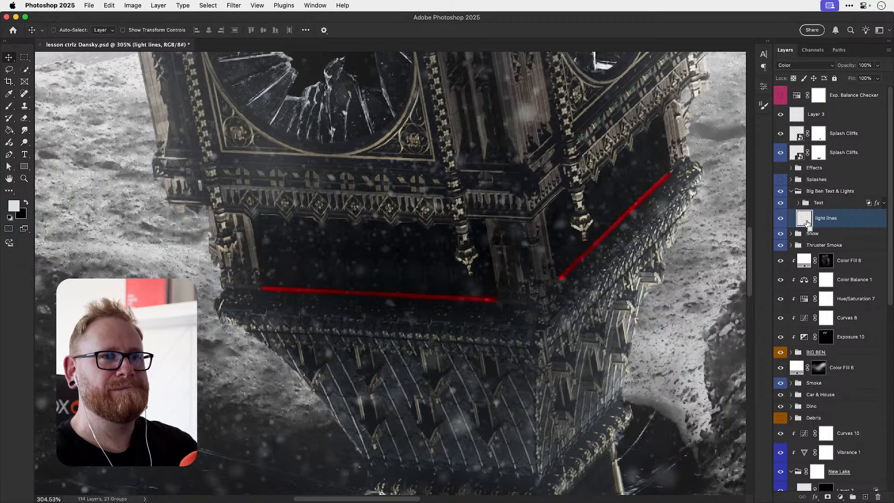
- Load the light lines layer as a selection, add a new layer above it, and hide the light lines layer
left_click(807, 222, "super")
key("super+shift+alt+n")
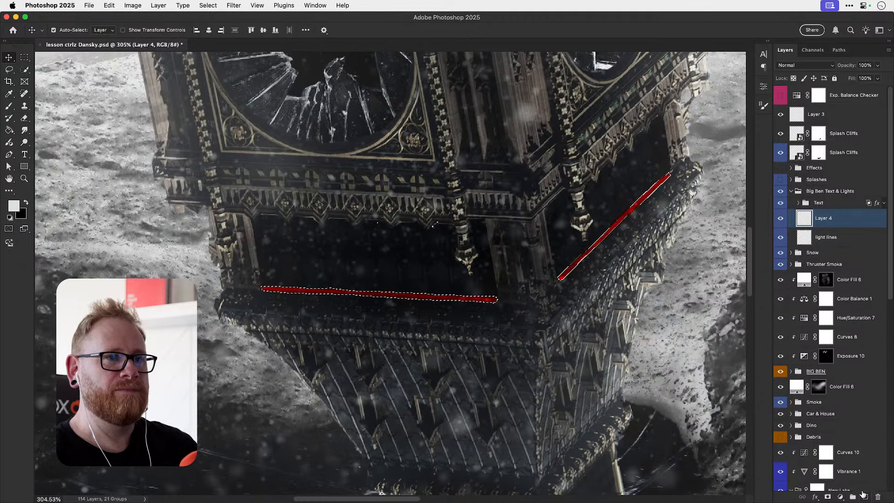
key("super+0")
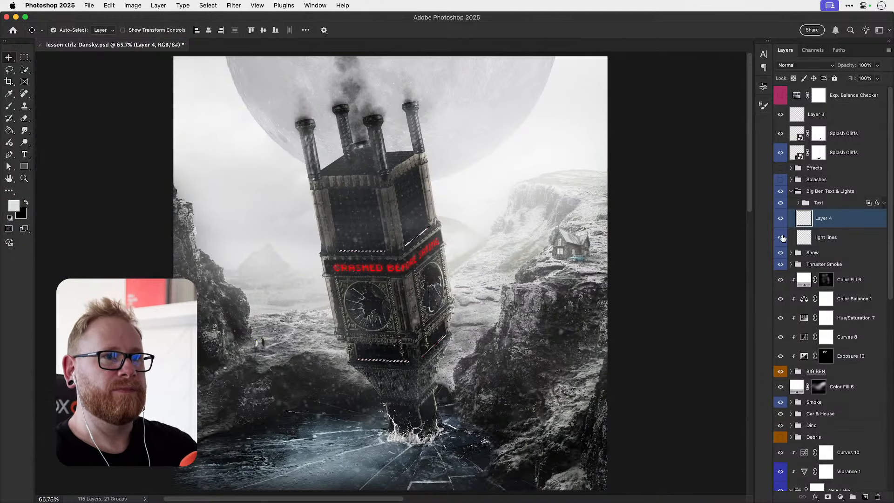
- Paint the selected light strips near-white on the new layer with a soft round brush enlarged to 90 px, and deselect
key("b")
key("super+1")
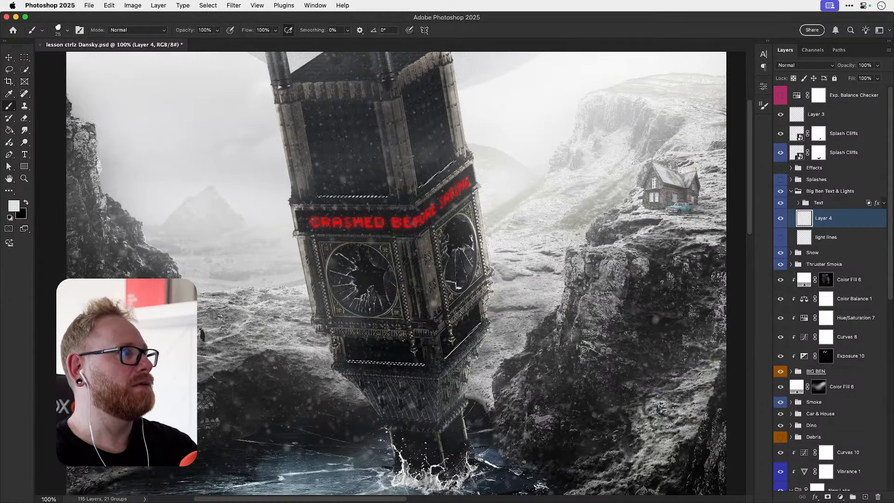
left_click(64, 31)
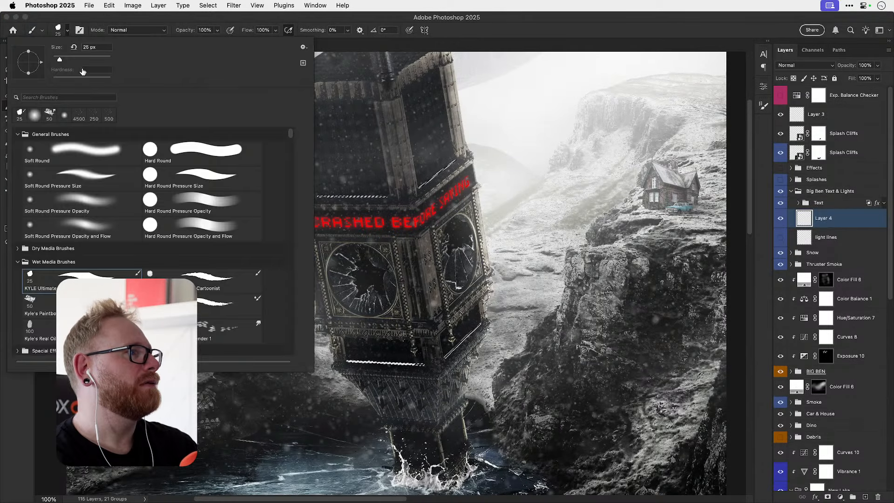
left_click(65, 115)
left_click(67, 31)
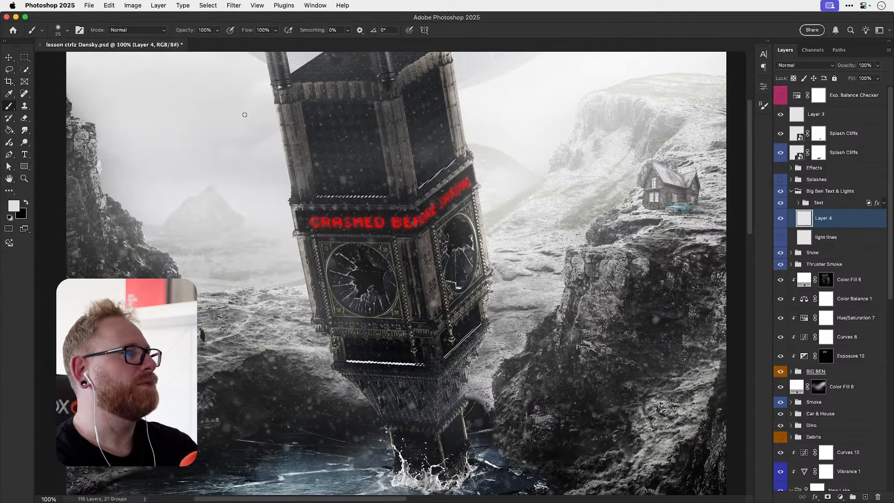
key("bracketright")
key("bracketright")
key("bracketright")
key("bracketright")
key("bracketright")
key("bracketright")
key("bracketright")
key("bracketright")
key("bracketright")
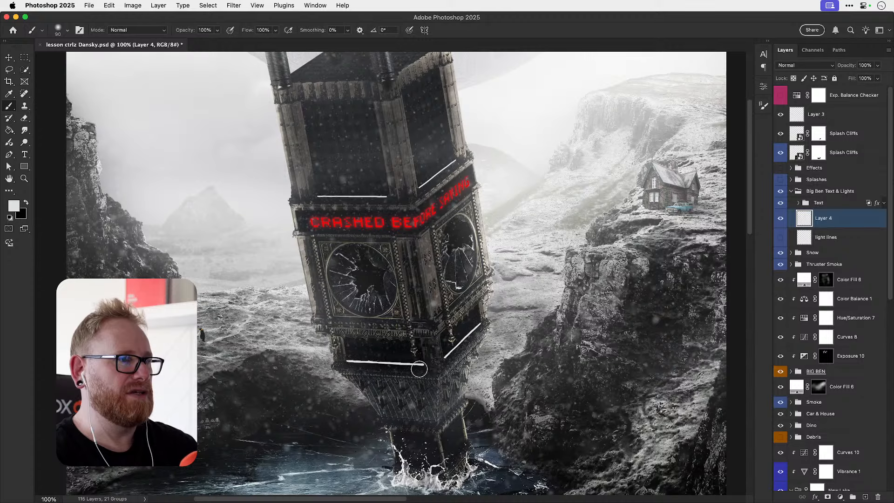
- Add a pure red Outer Glow to the painted light strips with 100% opacity, 22% spread and 18 px size
key("z")
left_click_drag(404, 366, 473, 363)
key("v")
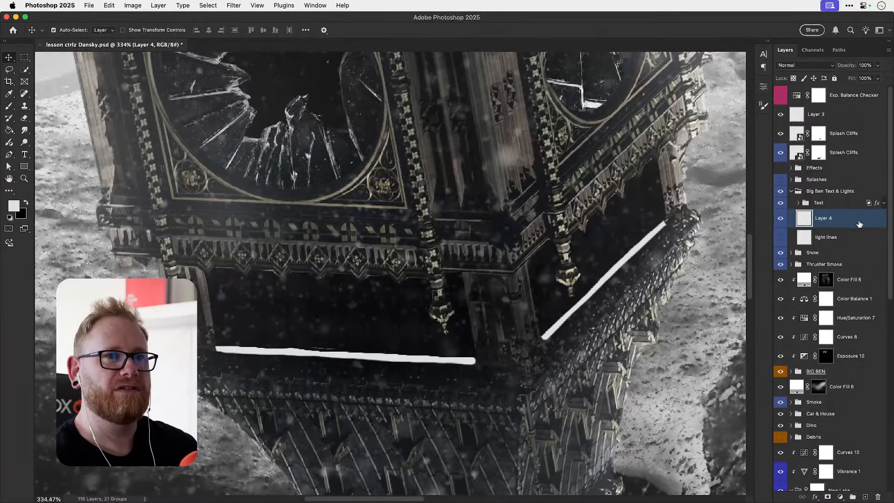
double_click(859, 222)
left_click(520, 395)
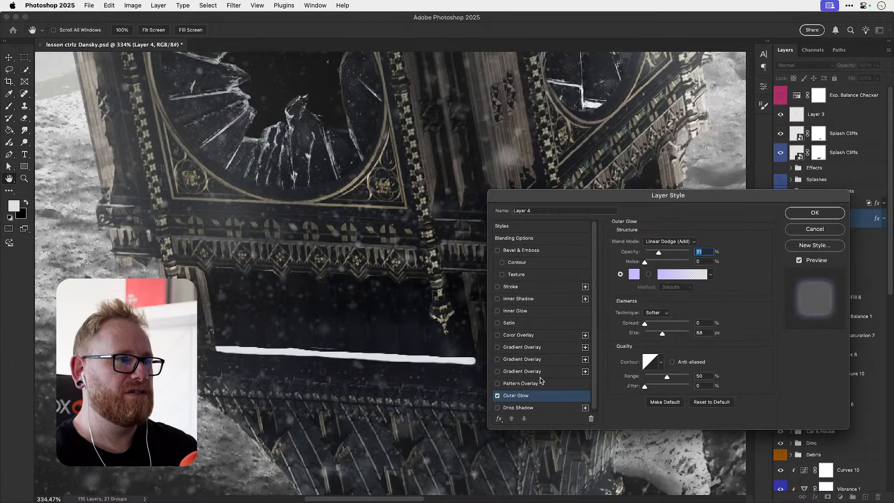
left_click(634, 274)
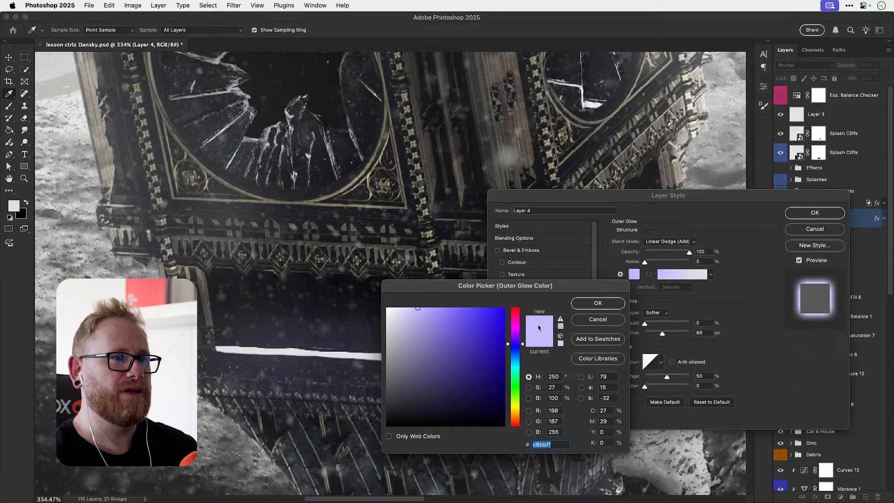
left_click(517, 309)
left_click(501, 305)
left_click(598, 303)
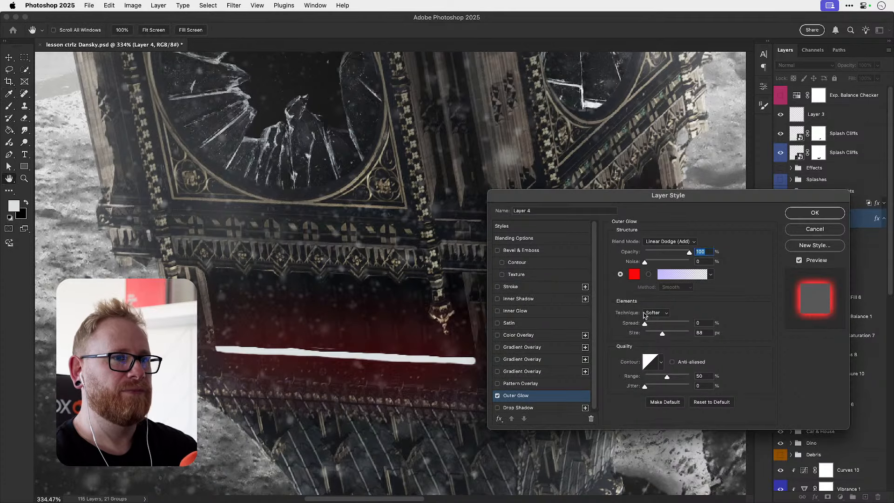
mouse_move(645, 323)
left_mouse_down()
mouse_move(657, 326)
mouse_move(650, 335)
left_mouse_up()
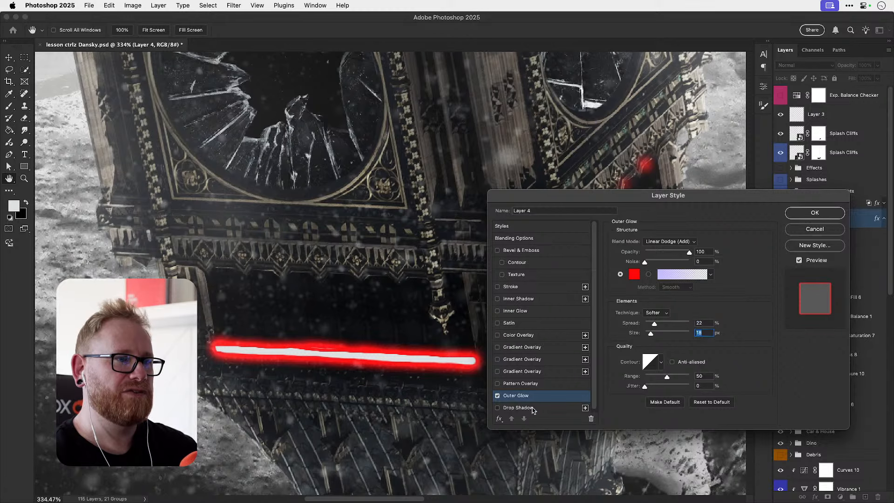
- Add a light red Drop Shadow in Linear Dodge (Add) mode with 0 px distance, 106 px size and 70% opacity
left_click(534, 410)
left_click(685, 242)
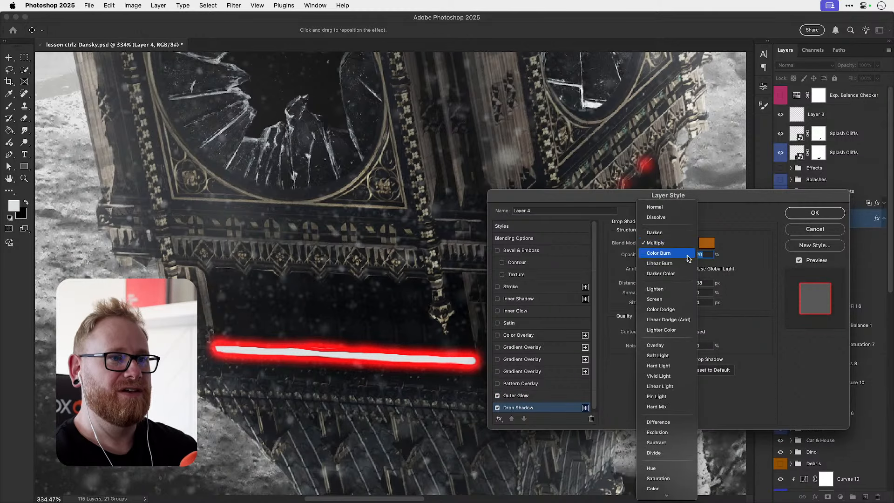
left_click(663, 326)
left_click(706, 243)
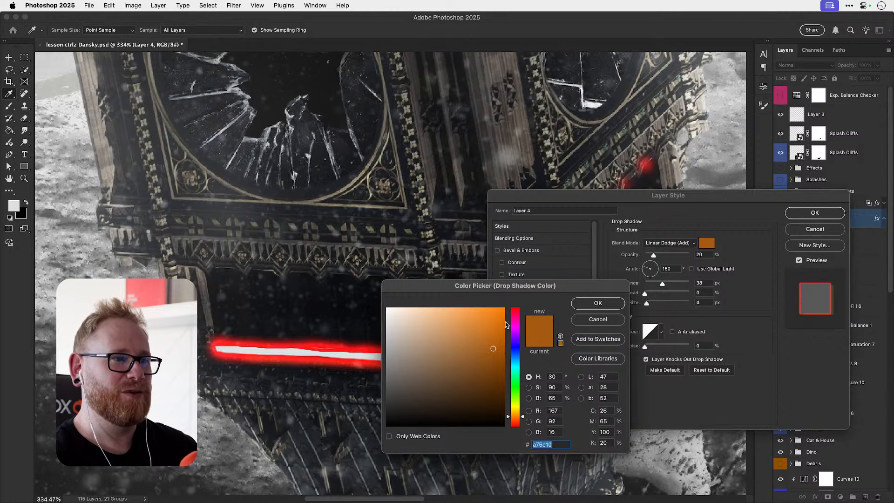
mouse_move(516, 313)
left_mouse_down()
mouse_move(516, 299)
mouse_move(473, 302)
left_mouse_up()
left_click(598, 304)
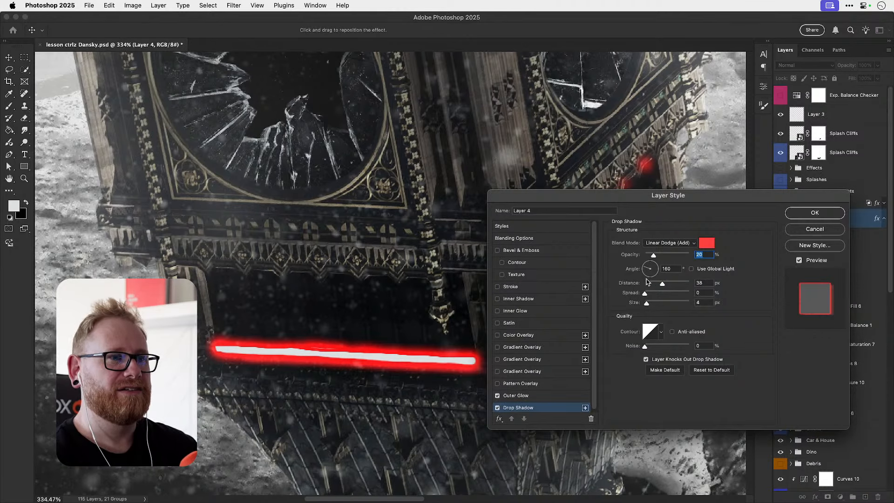
left_click_drag(657, 285, 669, 305)
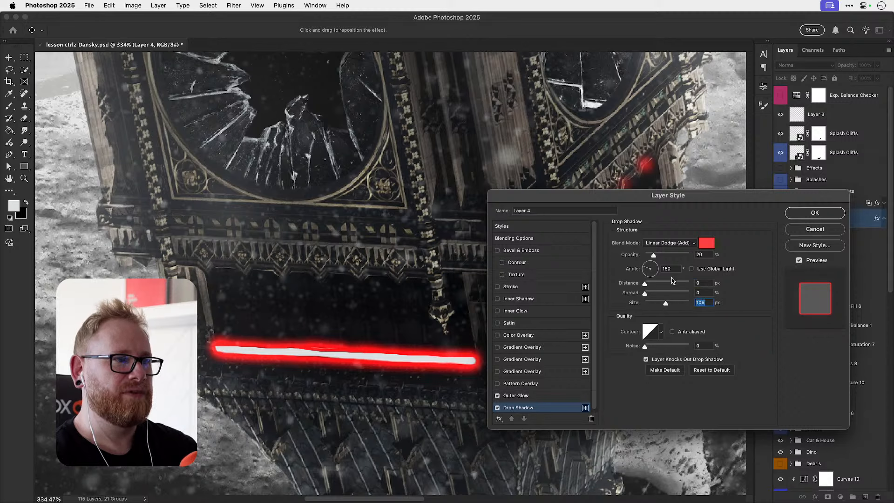
mouse_move(672, 256)
left_mouse_down()
mouse_move(698, 256)
mouse_move(675, 256)
left_mouse_up()
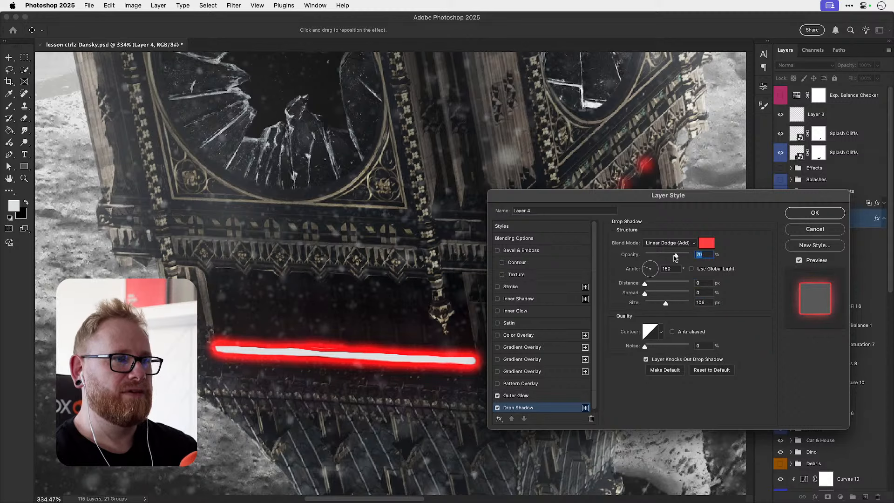
- Try Screen and settle on Normal blending for the drop shadow, compare it on and off, and set 59 px size and 100% opacity
left_click(669, 243)
left_click(664, 223)
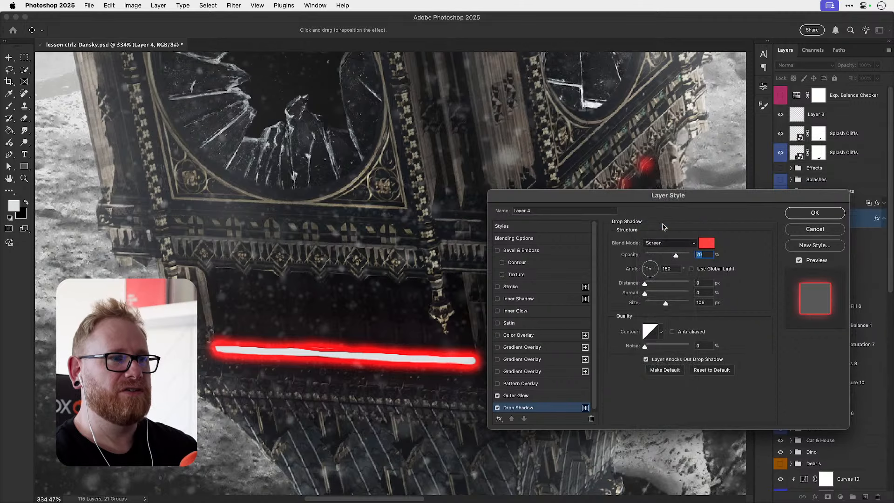
left_click(664, 242)
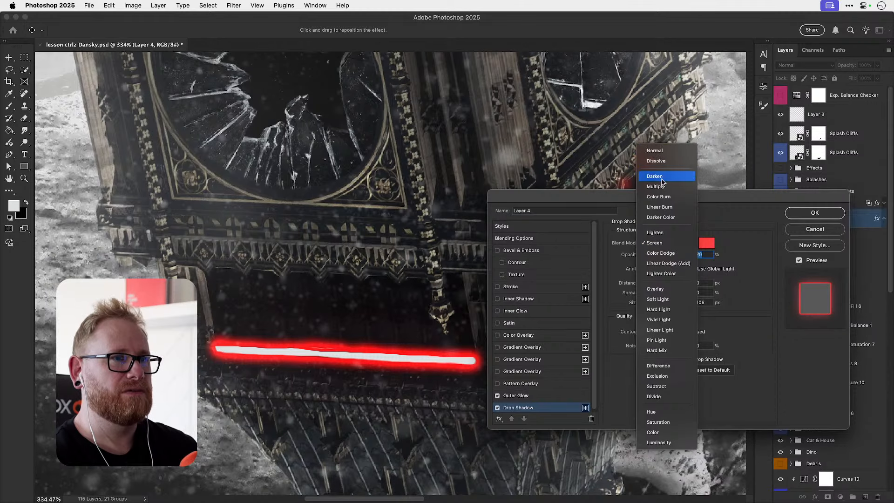
left_click(659, 150)
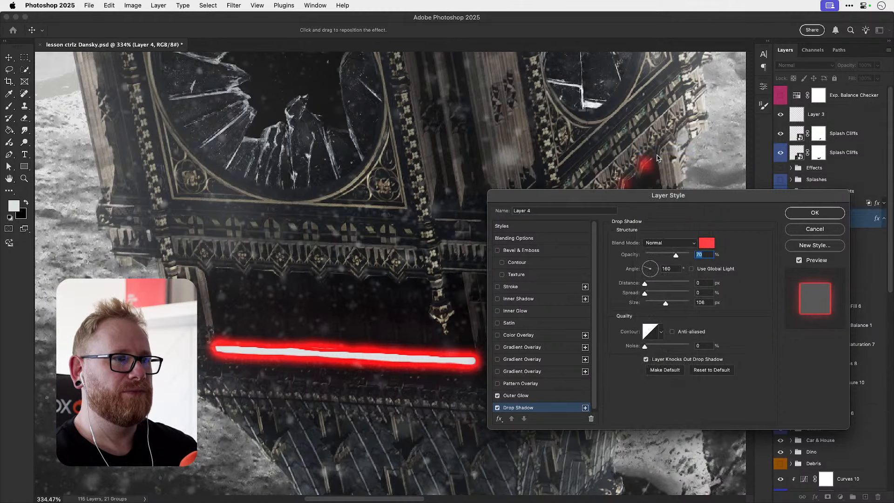
left_click(497, 408)
left_click(497, 408)
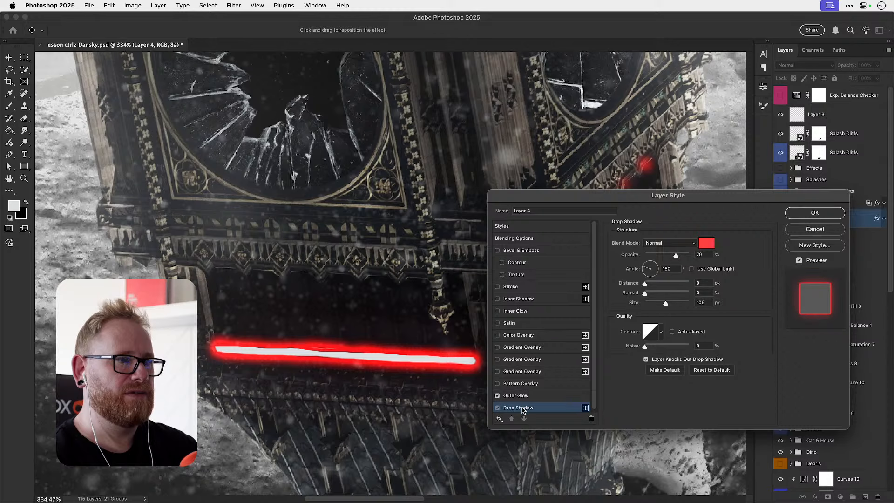
left_click_drag(661, 305, 657, 305)
left_click_drag(676, 256, 676, 256)
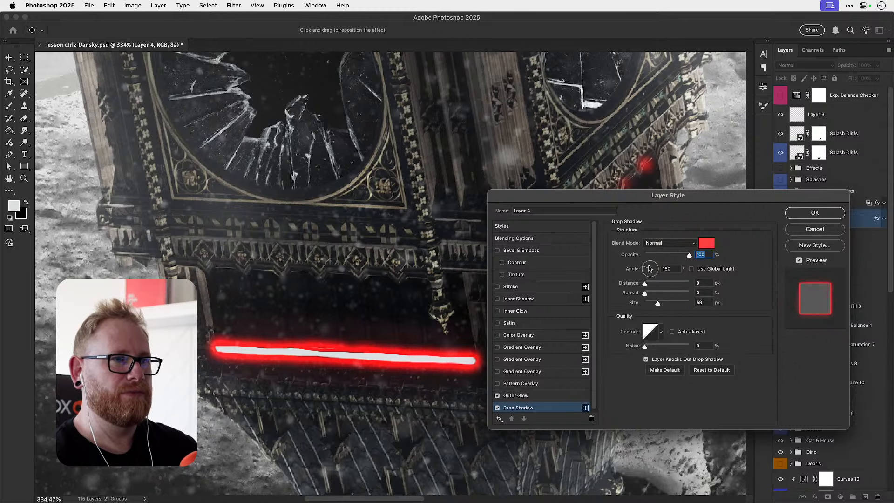
- Raise the drop shadow's spread to about 6% with the Outer Glow switched off, and restore the glow with its spread at 0%
left_click(497, 395)
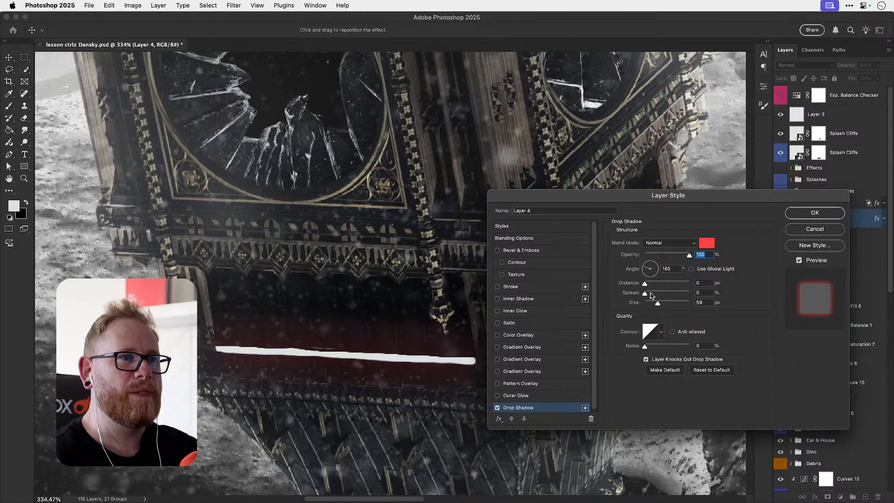
left_click_drag(657, 293, 650, 295)
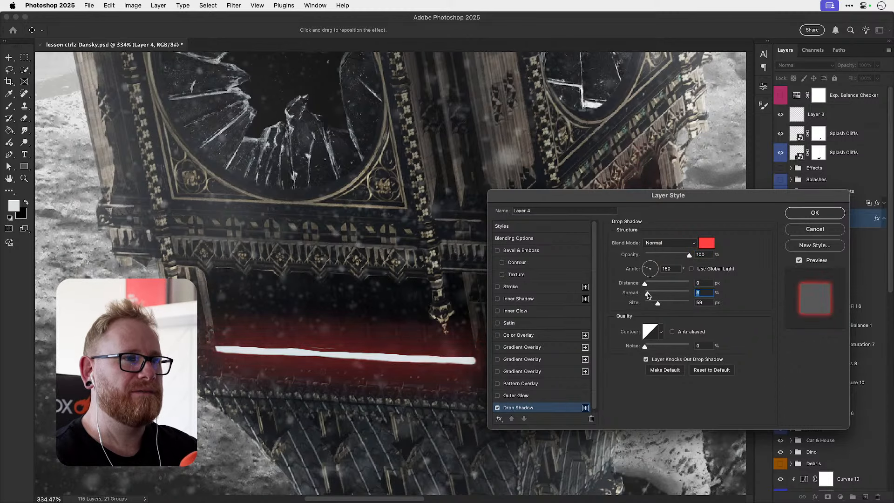
left_click(498, 395)
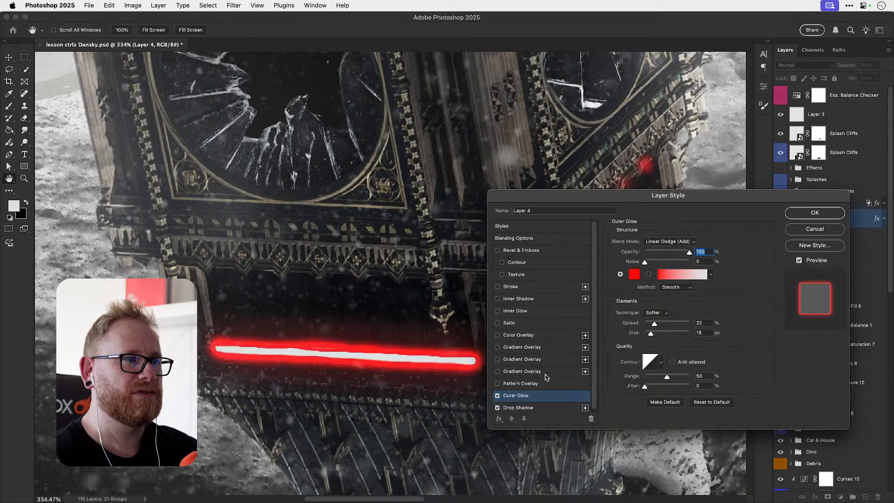
left_click_drag(653, 326, 643, 325)
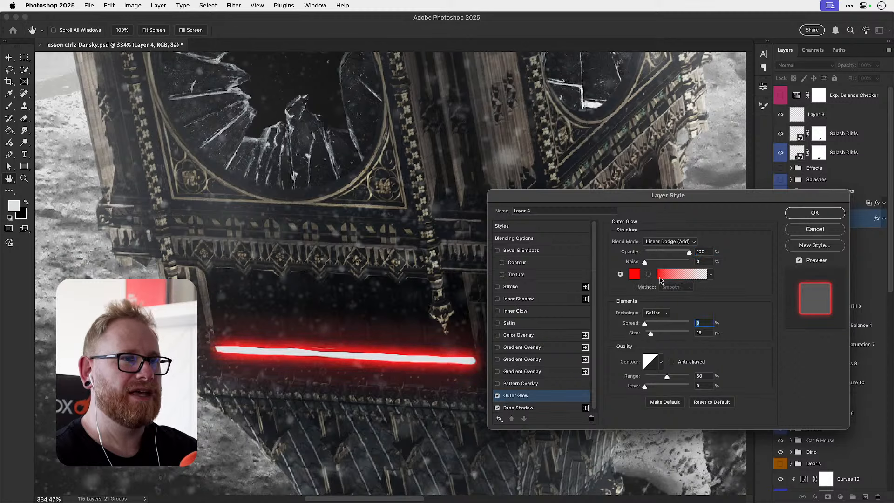
- Lower the Outer Glow's opacity to 52%, reduce its size to about 8 px, and apply the layer style to Layer 4
left_click_drag(689, 252, 671, 256)
left_click(512, 408)
left_click(514, 396)
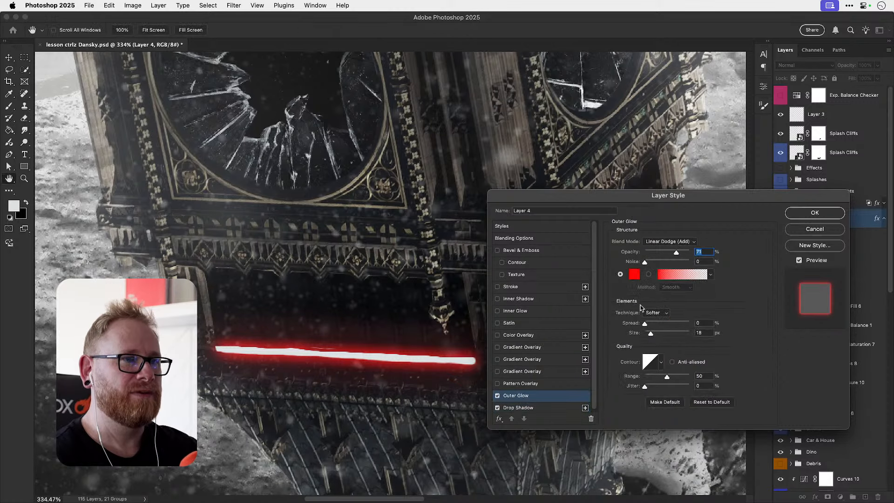
left_click_drag(669, 252, 667, 252)
mouse_move(650, 334)
left_mouse_down()
mouse_move(662, 336)
mouse_move(647, 334)
left_mouse_up()
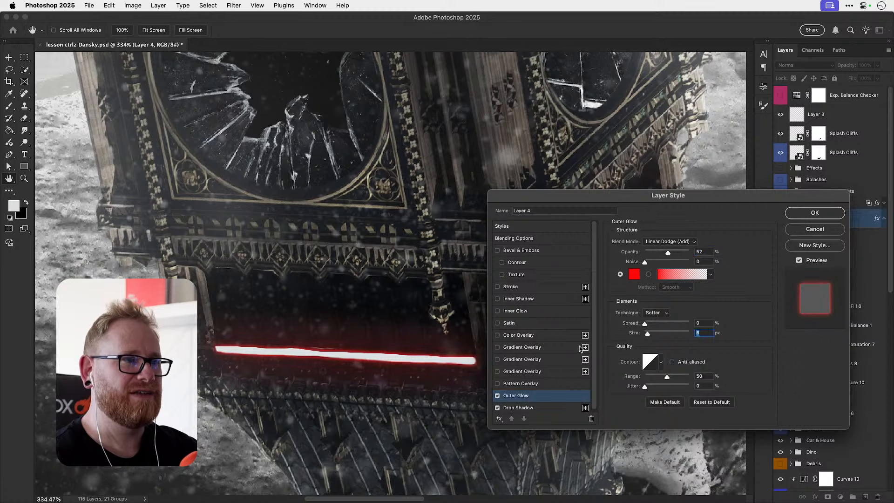
left_click(518, 408)
left_click(815, 213)
key("super+0")
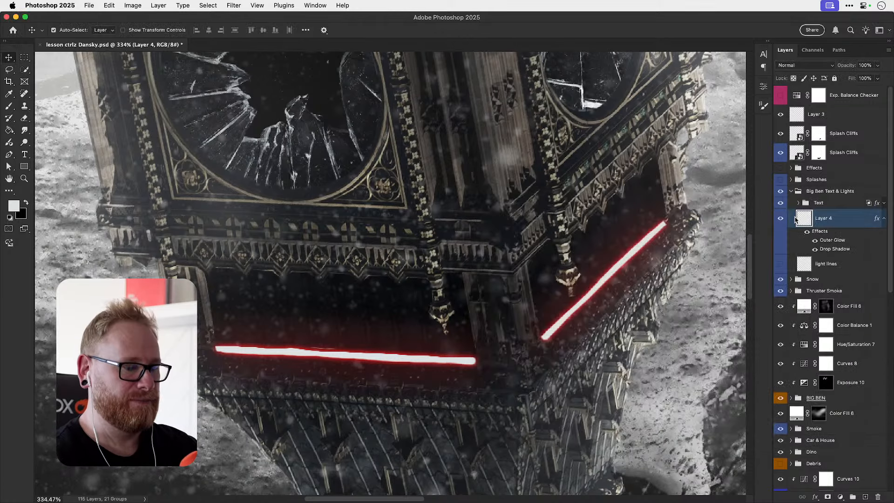
- Examine the glowing light strips and the red lettering on the tower up close and in the full composition
key("z")
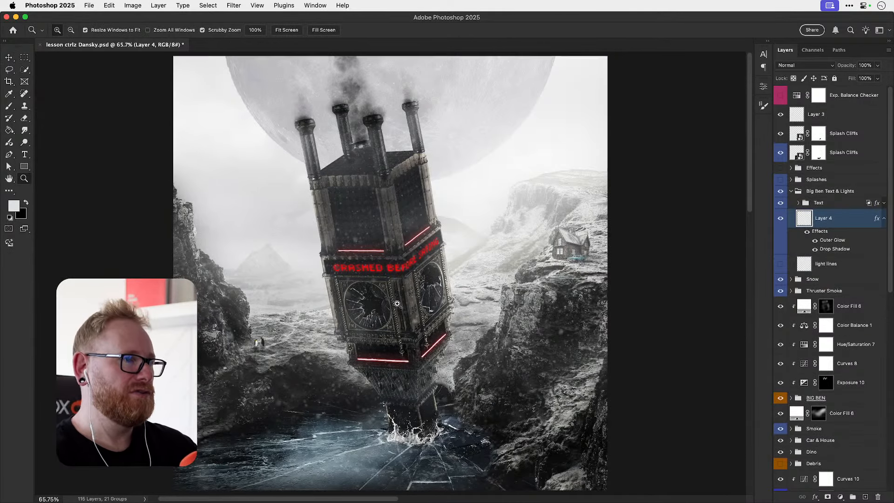
left_click(380, 270)
key("z")
left_click(392, 291)
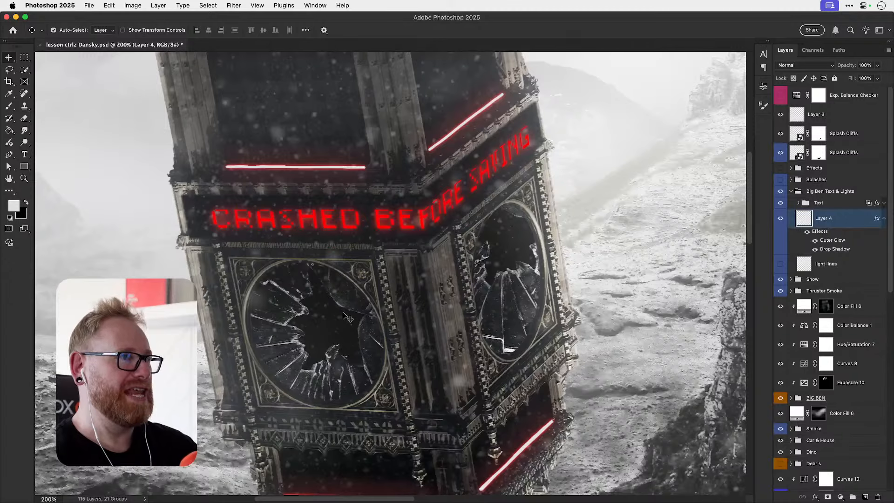
key("super+0")
key("z")
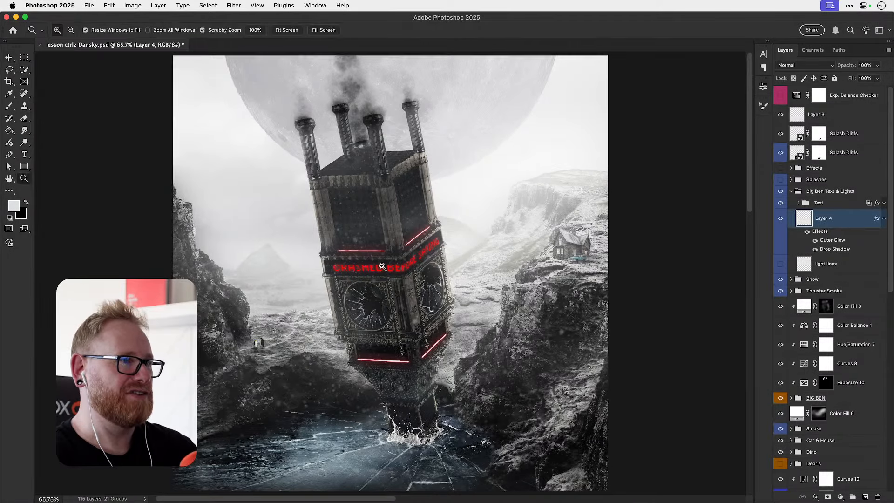
left_click(385, 266)
left_click(384, 266)
left_click(366, 259, "alt")
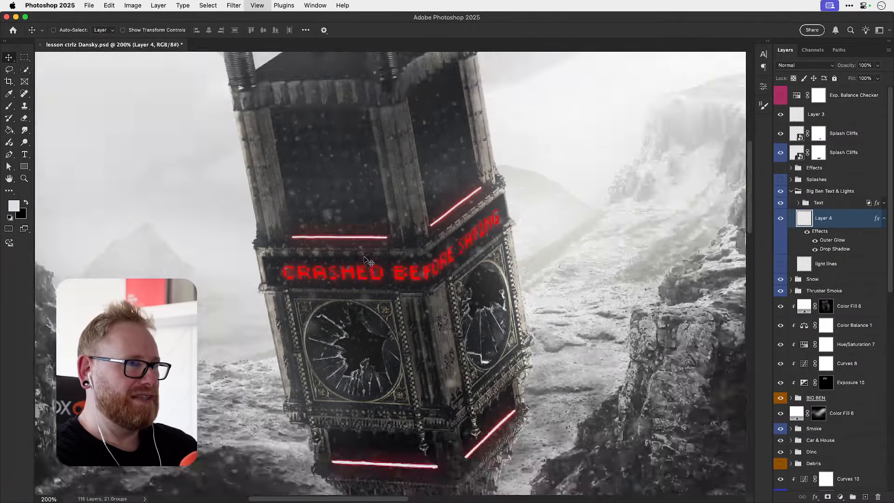
- Show the light lines layer together with Layer 4, and set Layer 4's blend mode to Screen
left_click(780, 217)
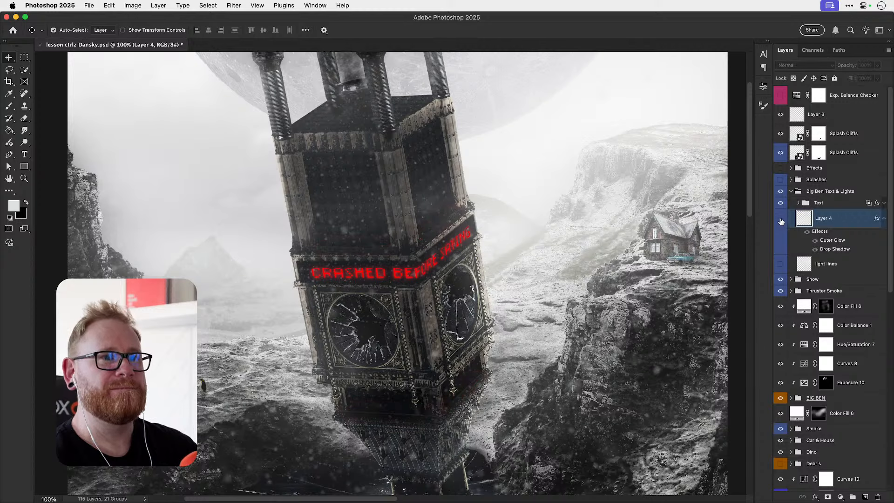
left_click(780, 263)
left_click(781, 218)
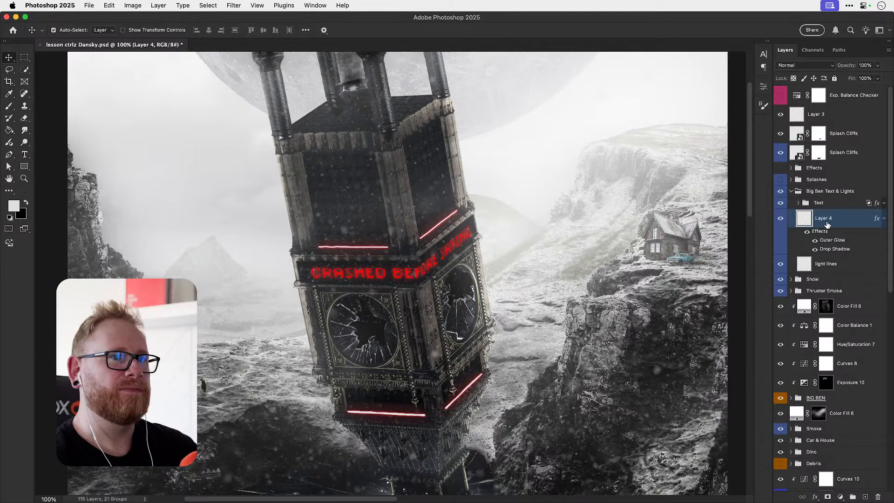
left_click(791, 66)
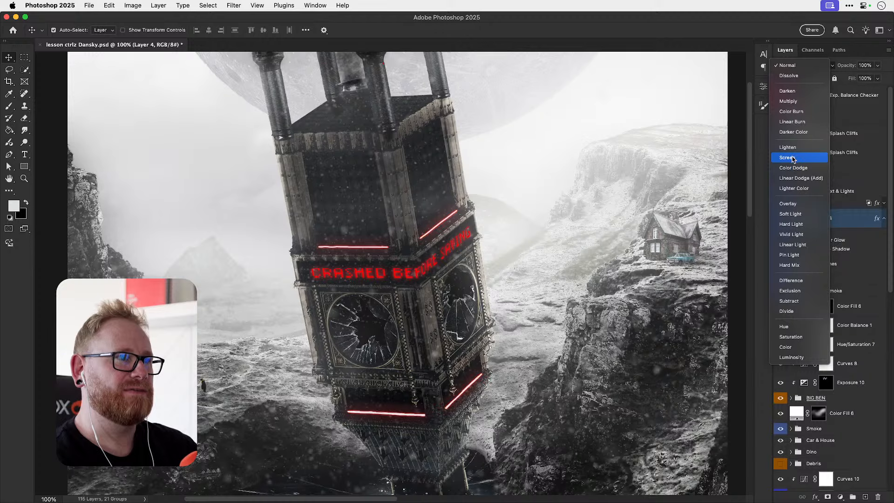
left_click(794, 158)
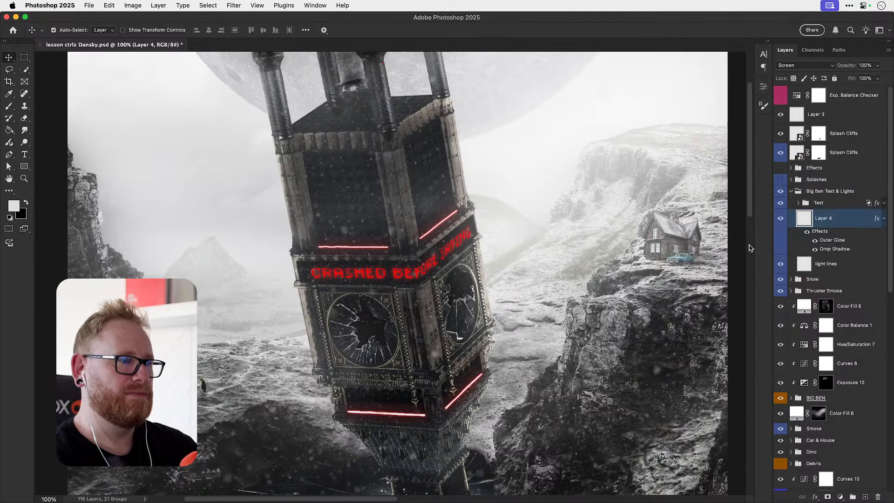
key("super+0")
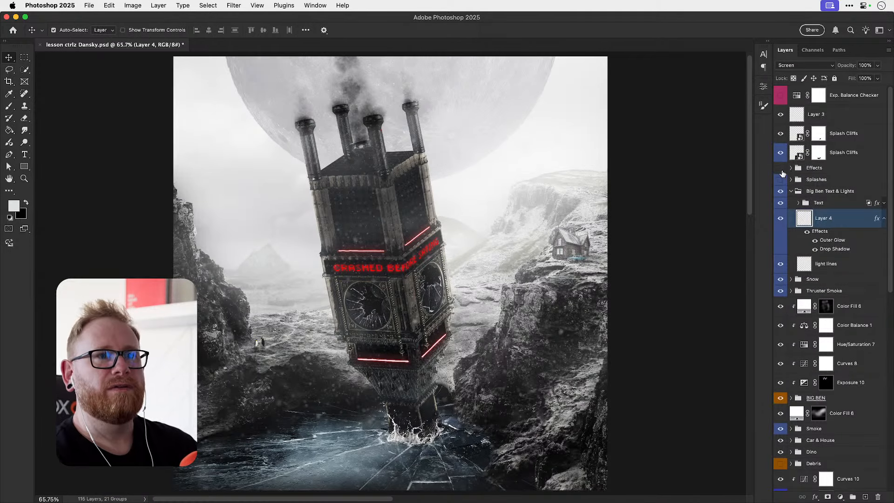
- Show and expand the Effects group, check Color Lookup 1's available 3D LUTs, and lower that layer's opacity to 73%
left_click(782, 169)
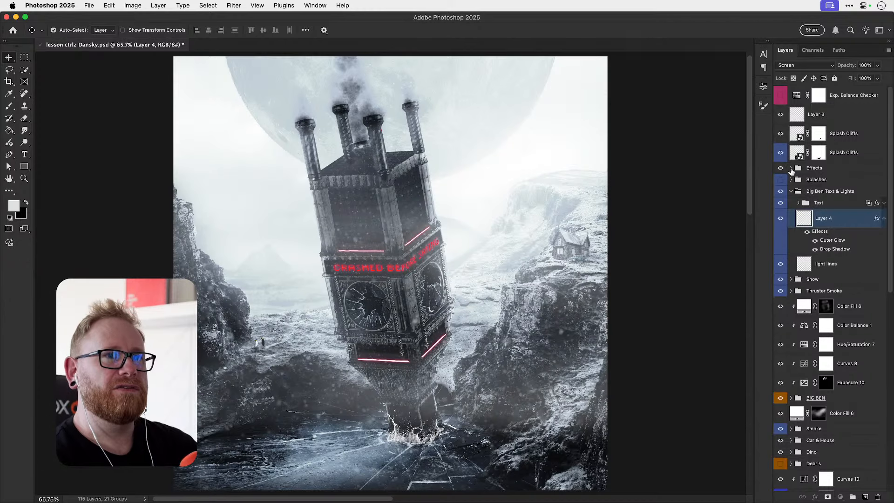
left_click(791, 169)
left_click(820, 223)
double_click(804, 222)
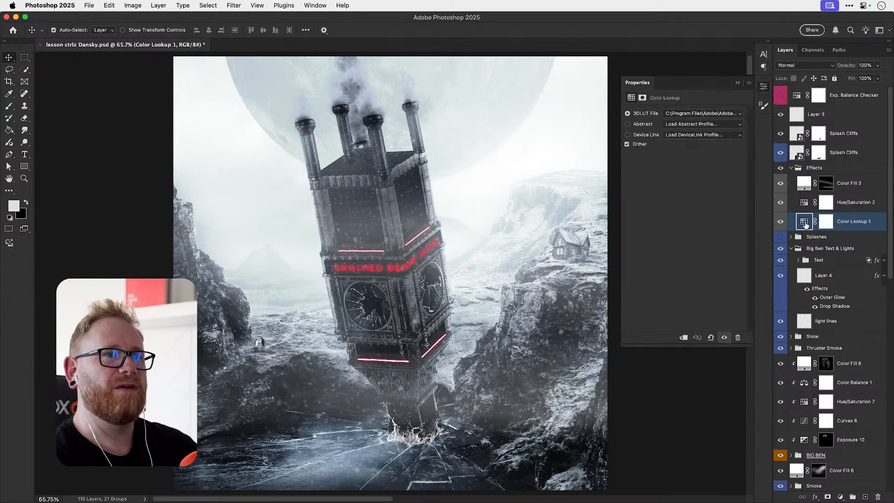
left_click(685, 117)
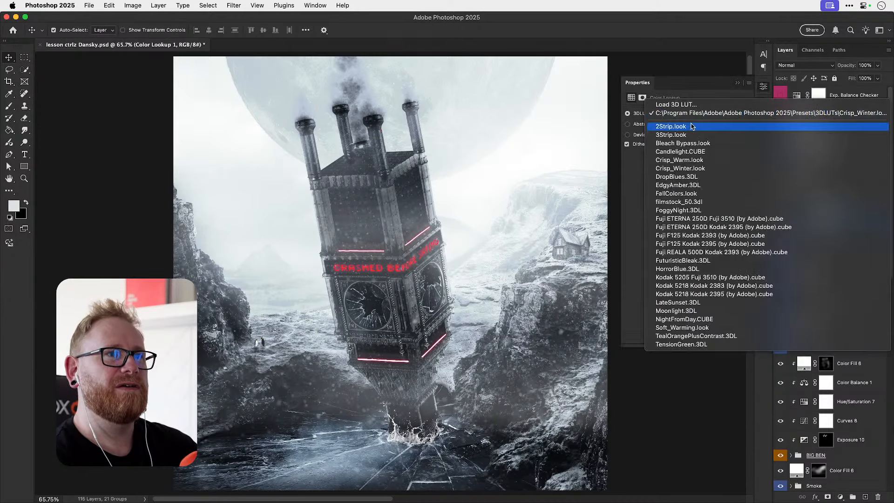
left_click(760, 86)
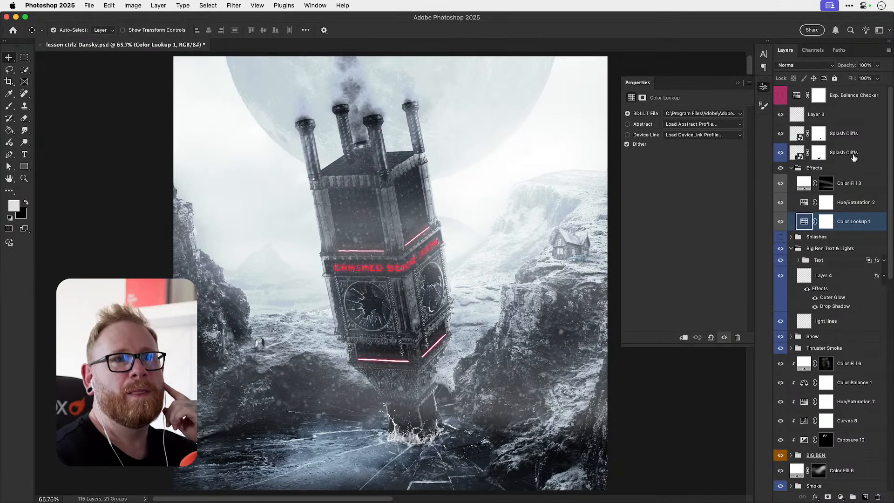
left_click(878, 68)
mouse_move(879, 78)
left_mouse_down()
mouse_move(863, 79)
mouse_move(871, 78)
left_mouse_up()
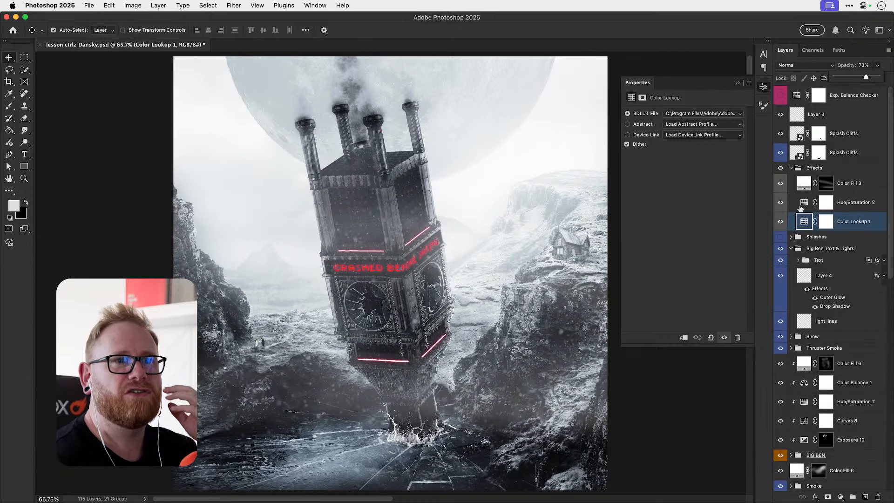
- Compare the image with and without Hue/Saturation 2, and reduce that layer's opacity to 62%
left_click(780, 203)
left_click(781, 203)
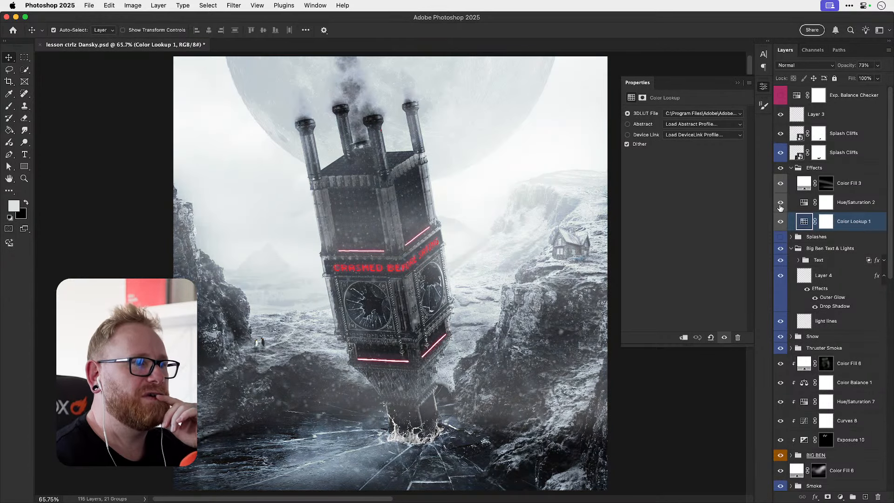
left_click(817, 204)
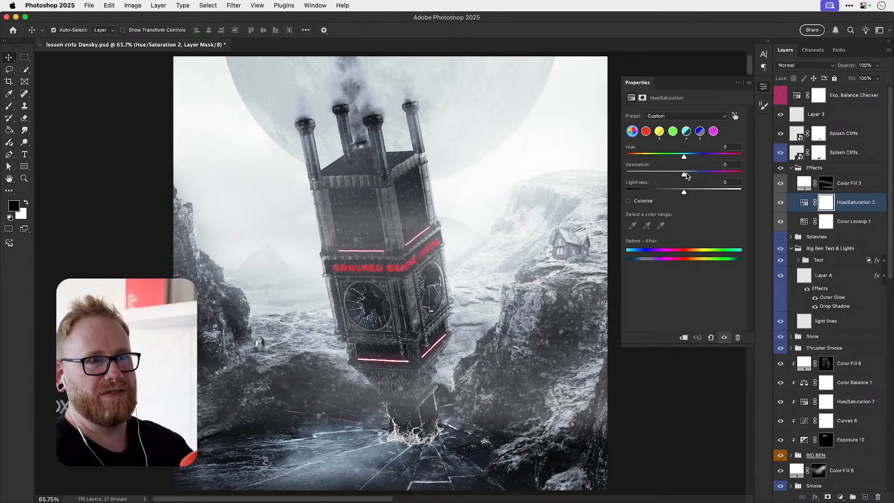
left_click(877, 65)
left_click_drag(879, 78, 862, 79)
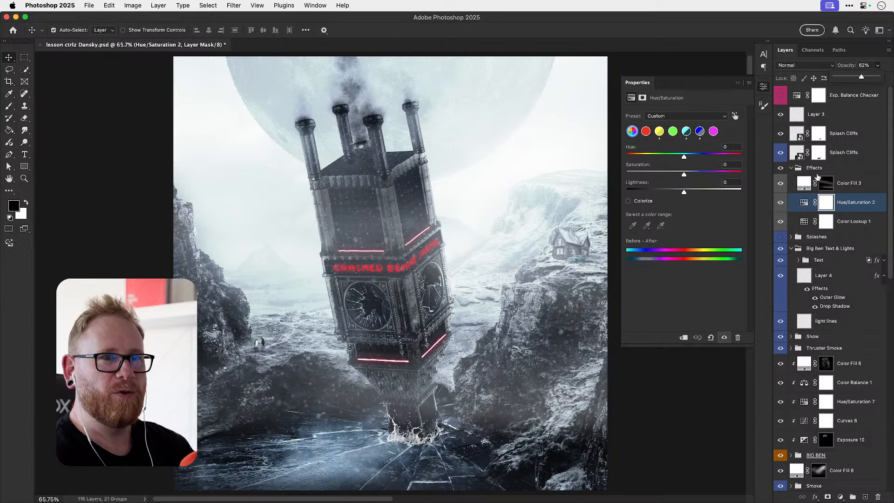
- Compare the image with Color Fill 3 hidden and shown, leaving it visible and selected
left_click(780, 184)
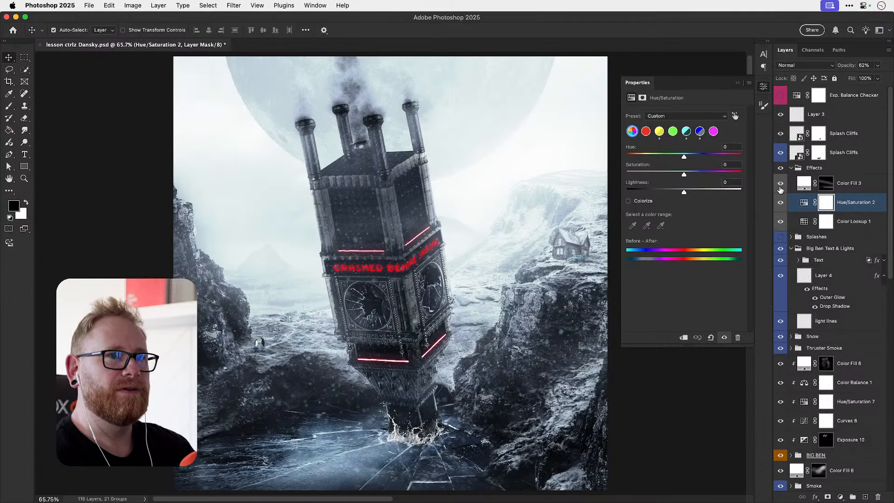
left_click(781, 186)
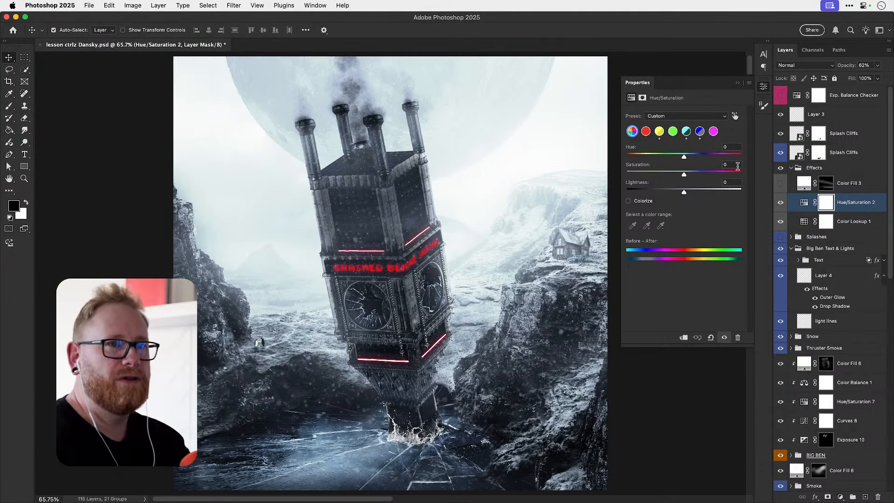
left_click(781, 185)
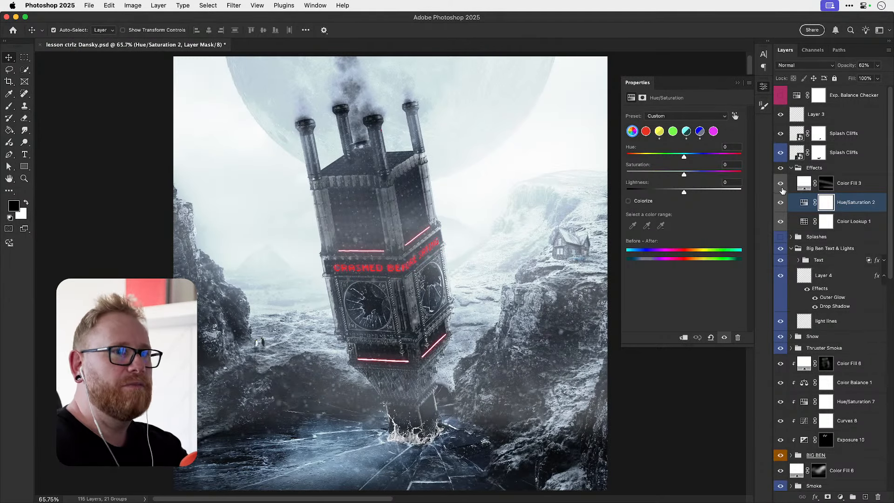
left_click(840, 185)
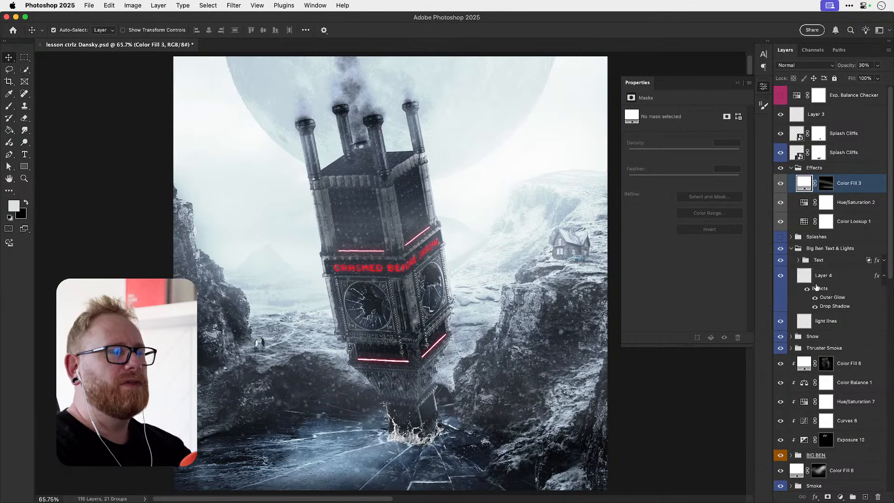
- Compare the Color Fill 6 layer beneath the BIG BEN group on and off, set it to 80% opacity, and select the clipped Color Fill 6
scroll(873, 405, "down", 10)
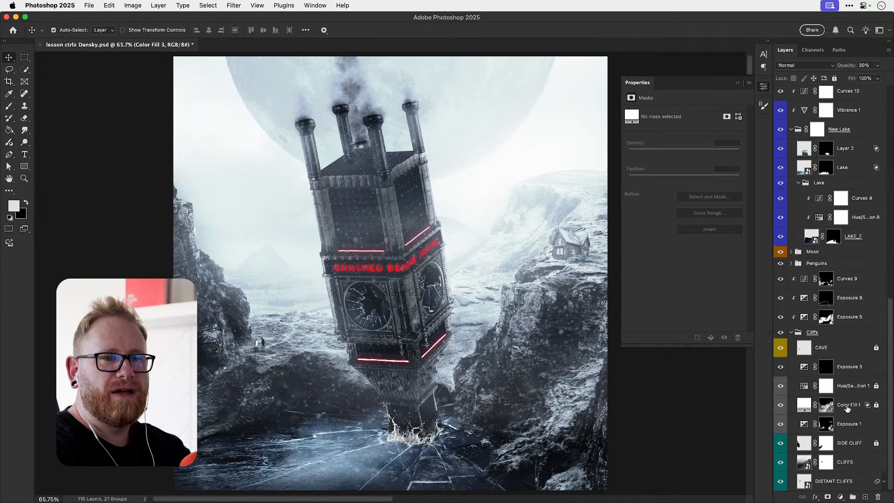
scroll(839, 341, "up", 8)
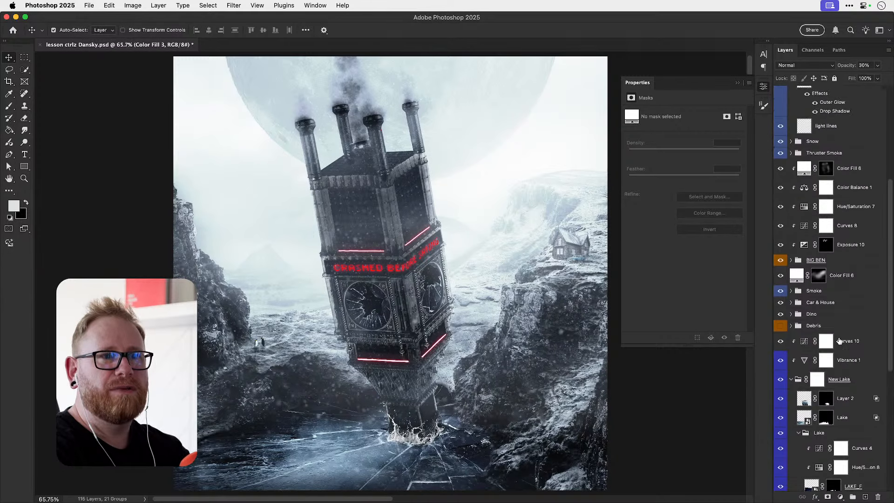
left_click(843, 312)
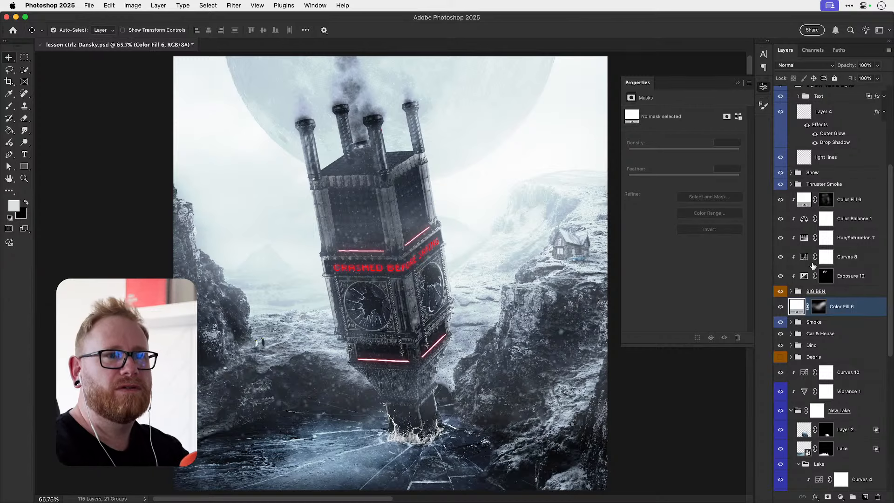
left_click(780, 308)
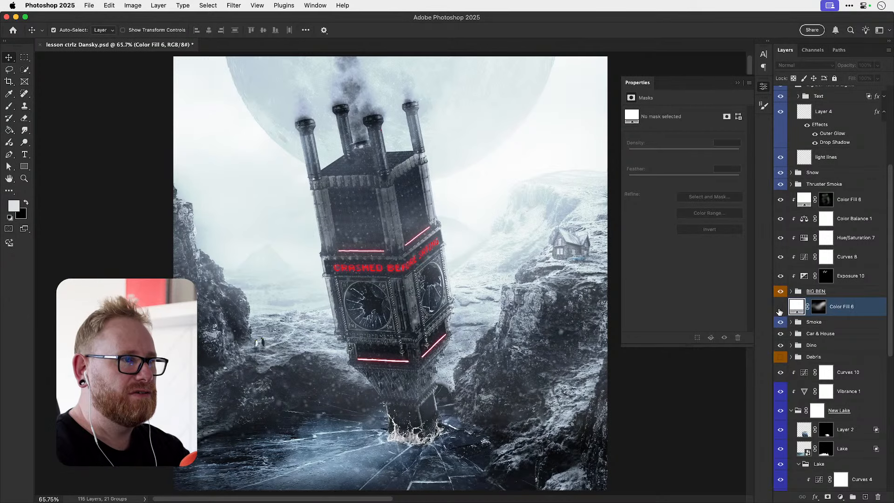
left_click(780, 309)
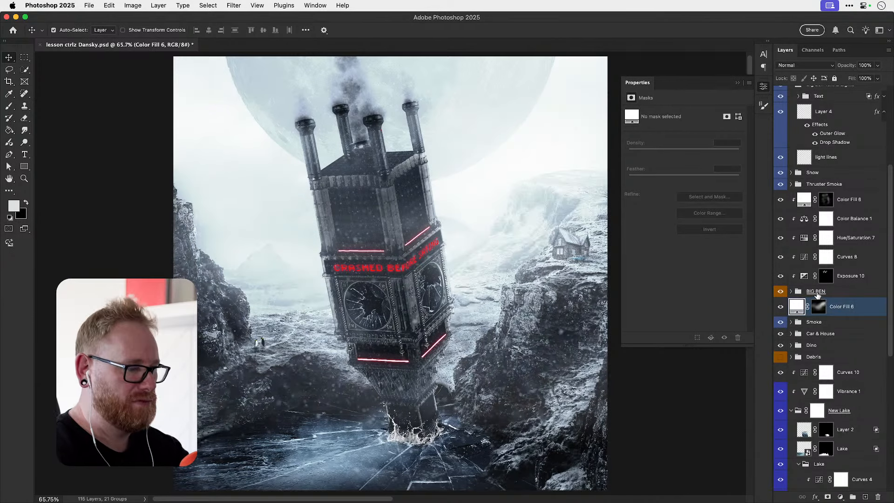
key("8")
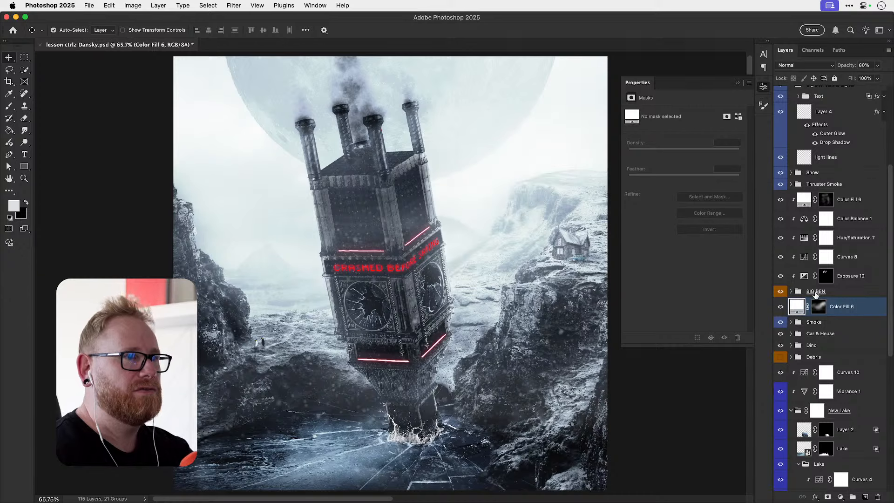
left_click(855, 201)
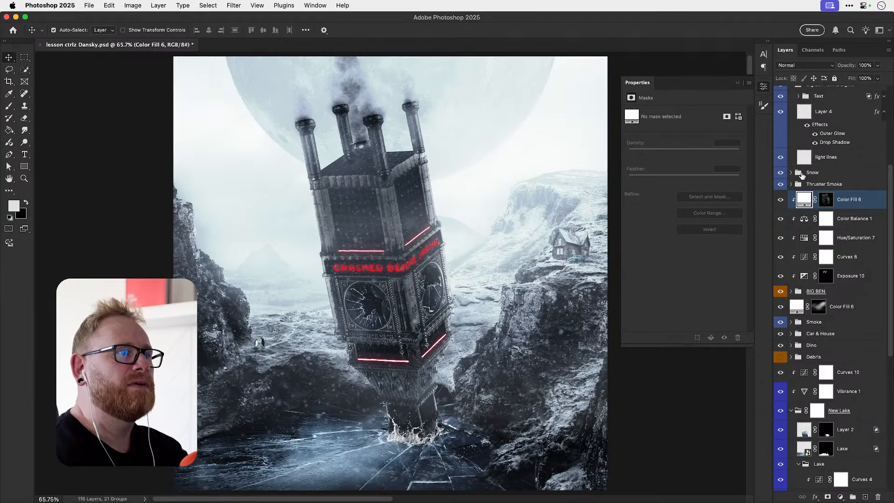
- Compare the composition with the Splashes group shown and hidden, leaving the group hidden
scroll(838, 158, "up", 5)
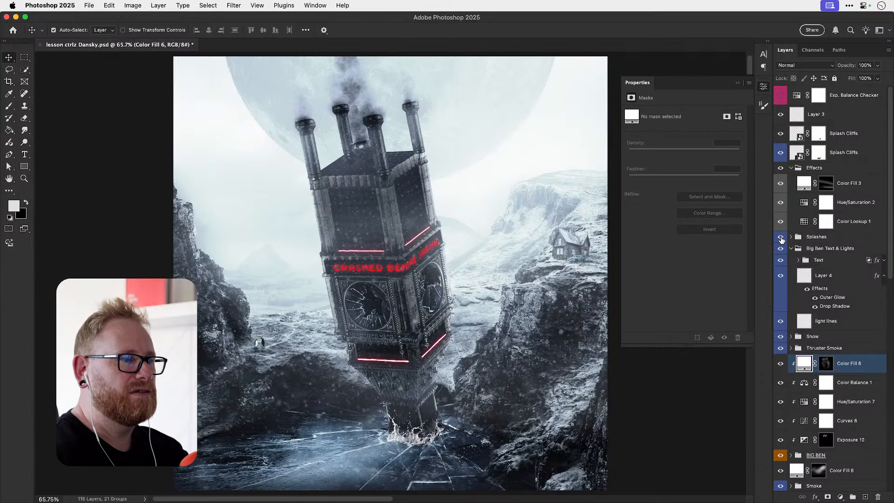
left_click(781, 237)
left_click(780, 237)
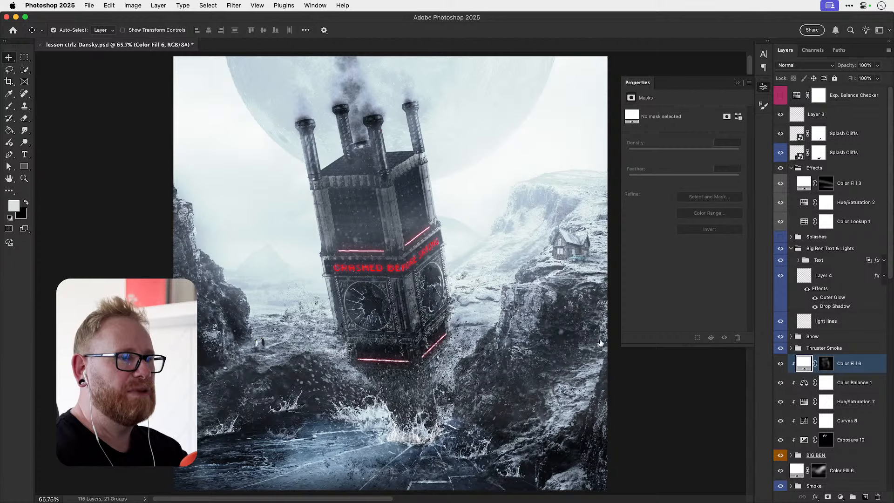
- Select the Splash Cliffs layer at the tower's base and compare it hidden and shown, leaving it visible
scroll(421, 368, "up", 5)
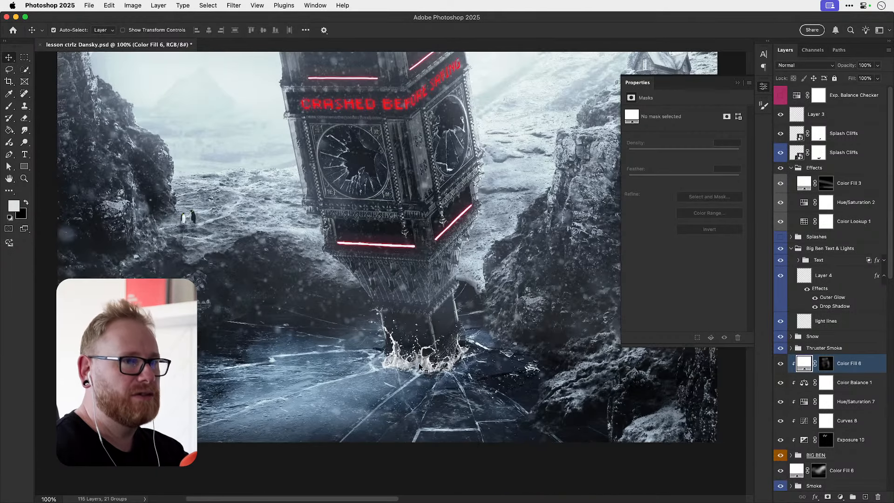
right_click(420, 368)
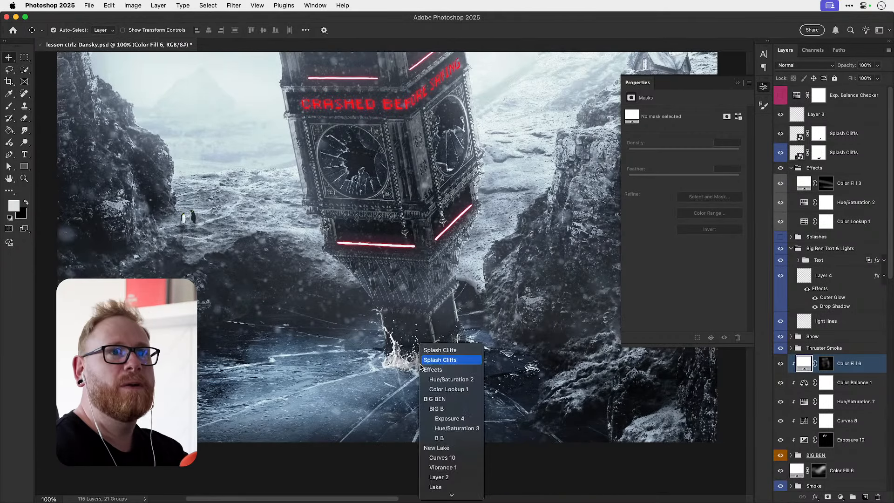
left_click(433, 369)
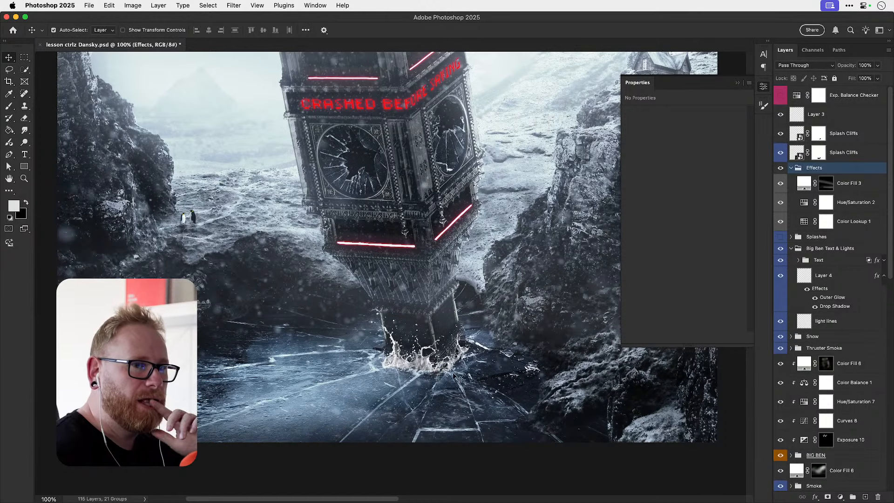
right_click(421, 368)
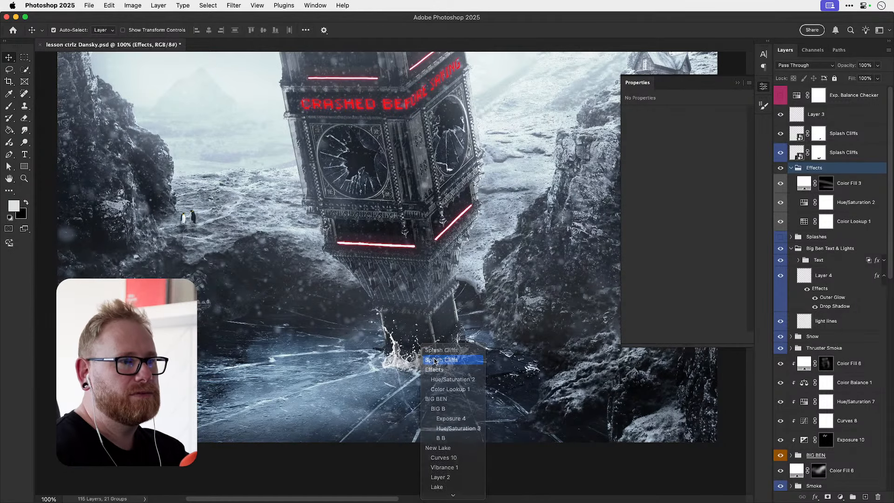
left_click(441, 359)
left_click(781, 153)
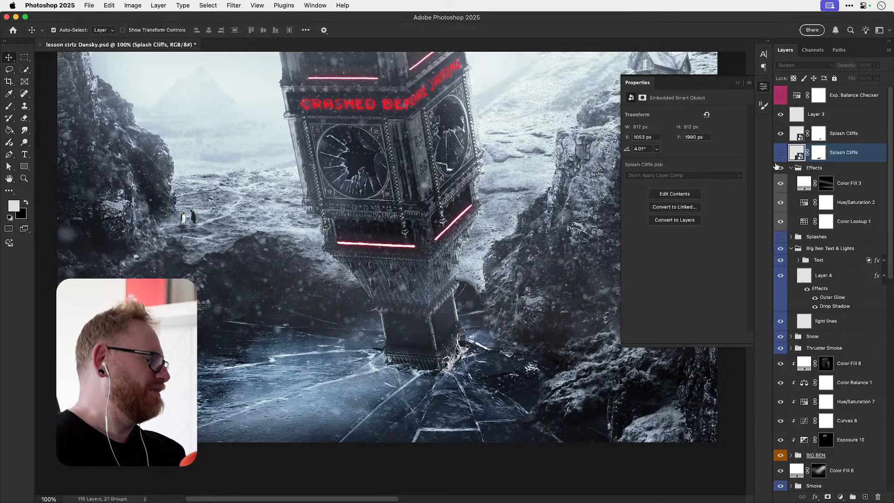
left_click(780, 153)
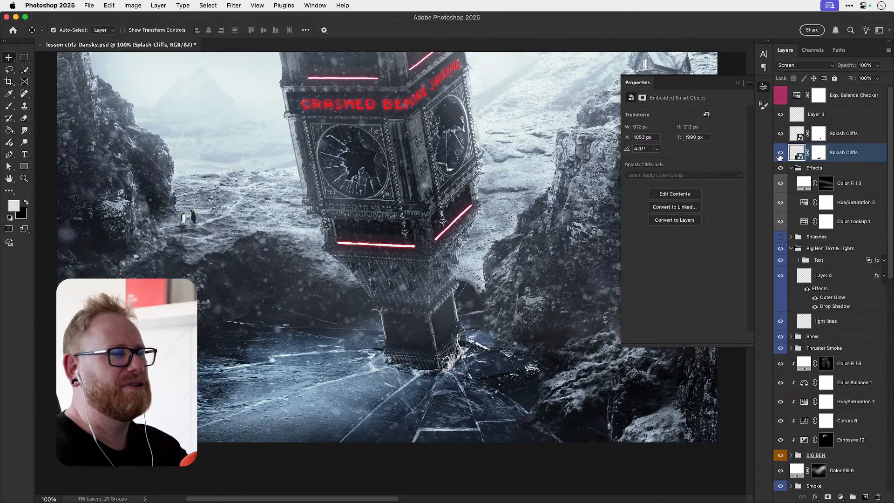
- Duplicate the tower-base splash, move the copy to the dark shoreline below the penguins, shrink it, and tilt it to about -21°
key("super+j")
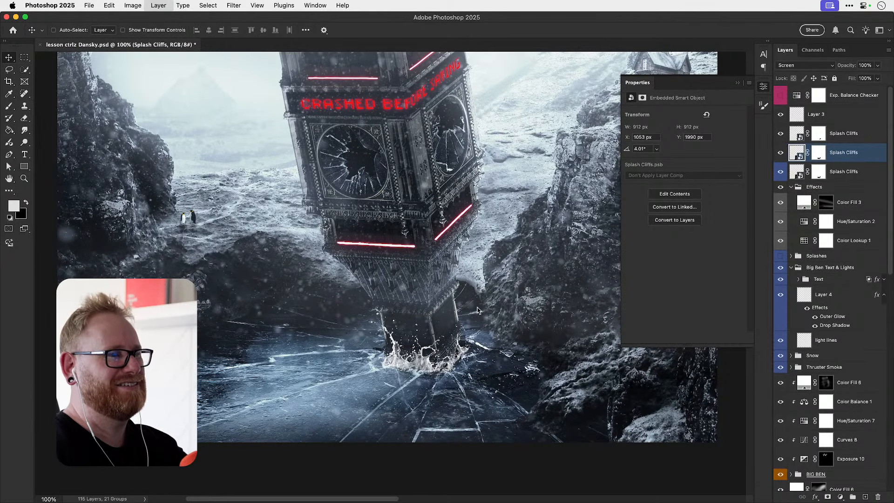
key("super+t")
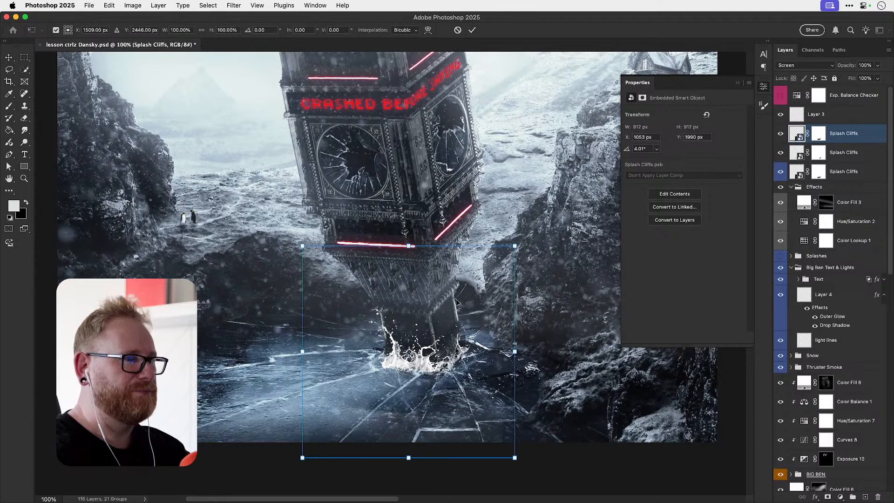
left_click_drag(271, 305, 249, 233)
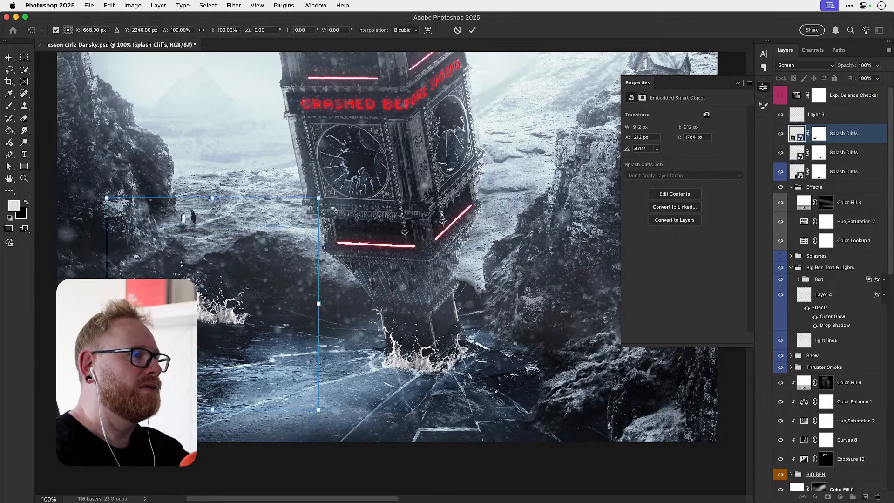
left_click_drag(319, 199, 273, 243)
left_click_drag(288, 297, 273, 253)
key("Return")
key("z")
left_click(205, 328)
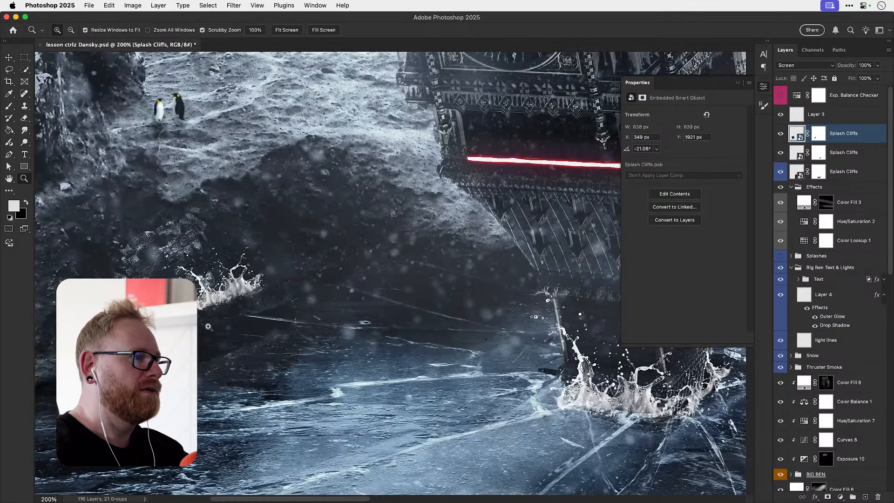
left_click(219, 326)
left_click_drag(223, 325, 302, 303)
left_click(816, 135)
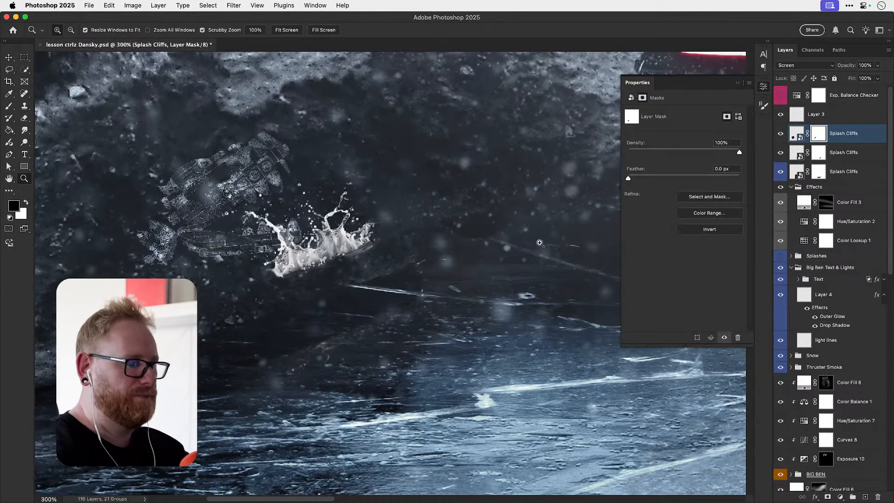
key("b")
key("x")
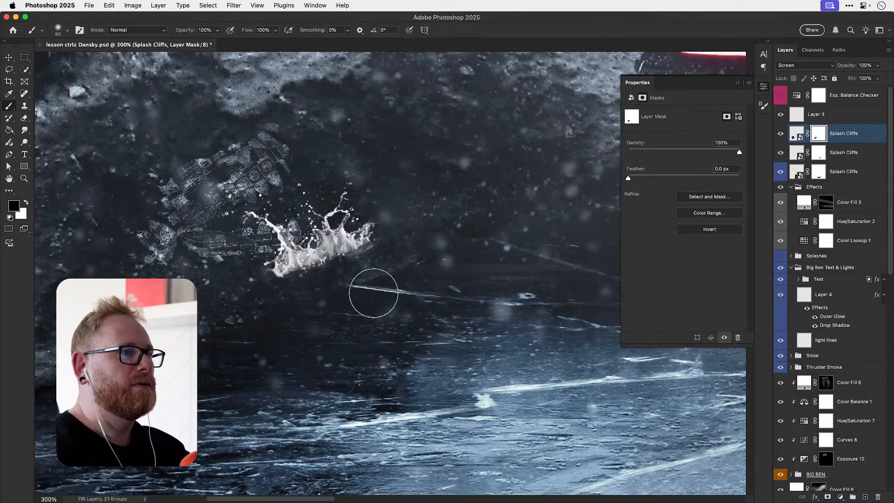
key("v")
- Nudge the shoreline splash copy 30 px down and 60 px right so it sits at the water's edge
left_click(859, 134)
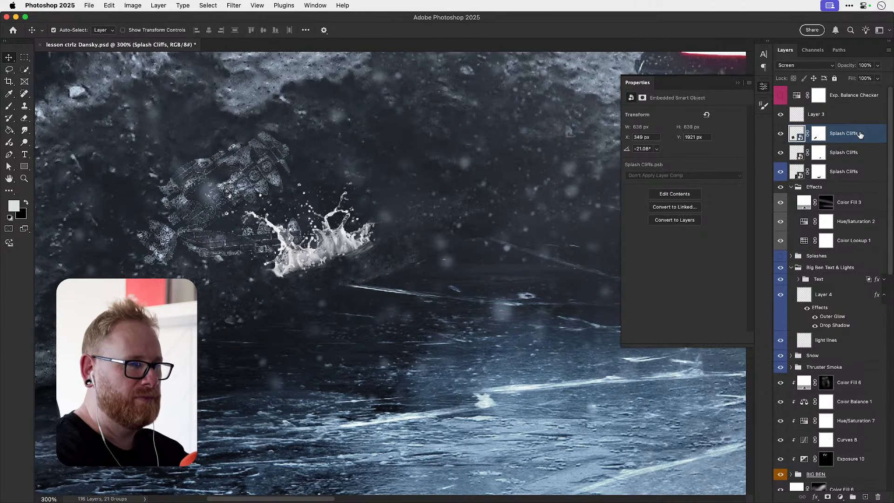
key("shift+Down")
key("shift+Down")
key("shift+Down")
key("shift+Right")
key("shift+Right")
key("shift+Right")
key("shift+Right")
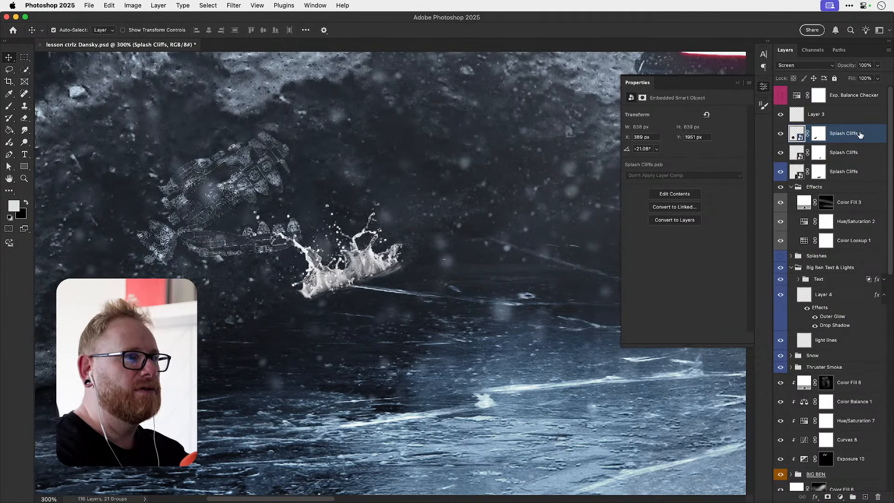
key("shift+Right")
key("shift+Right")
- Scale the shoreline splash down proportionally to about 91%
key("super+t")
scroll(524, 160, "up", 4)
scroll(483, 230, "right", 1)
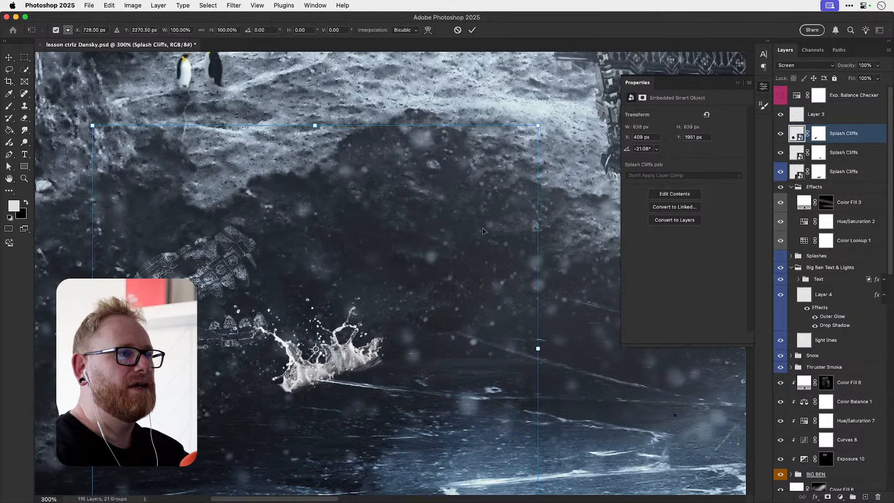
left_click_drag(545, 129, 525, 148)
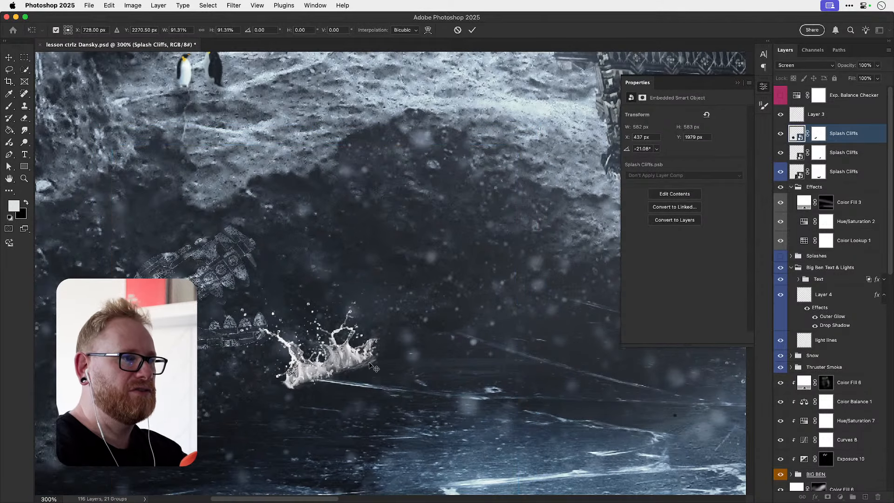
key("Return")
- Reduce the shoreline splash layer's opacity to 46%
left_click(877, 65)
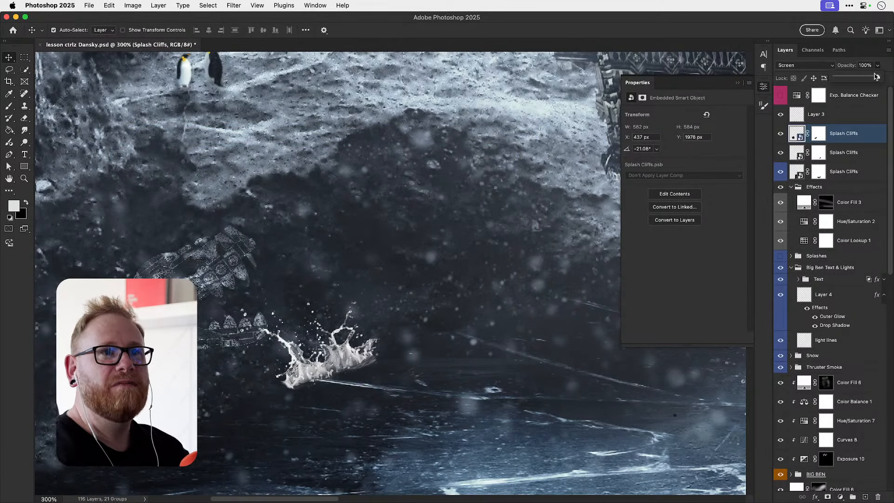
left_click_drag(879, 77, 851, 78)
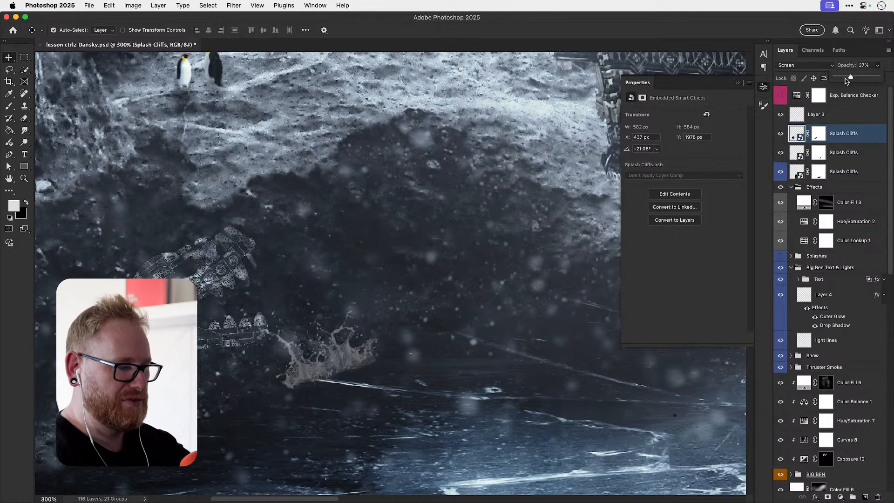
key("super+1")
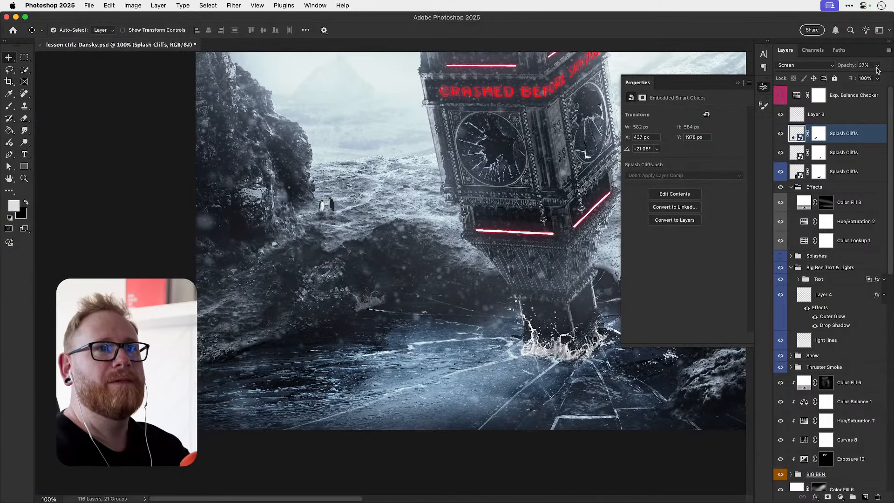
left_click(877, 66)
left_click_drag(861, 77, 865, 78)
- Try to colorize the shoreline splash blue with Hue/Saturation at hue 205, saturation 78 and lightness +44
left_click(852, 136)
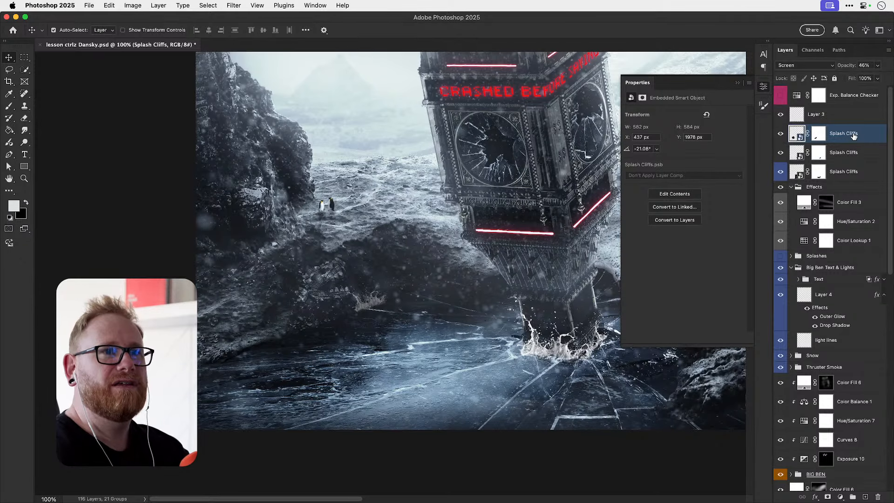
key("super+u")
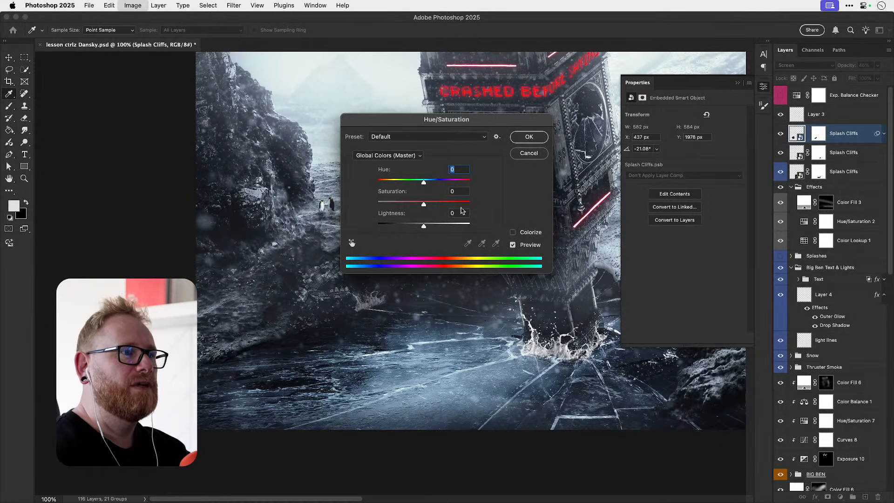
left_click(513, 234)
left_click(514, 233)
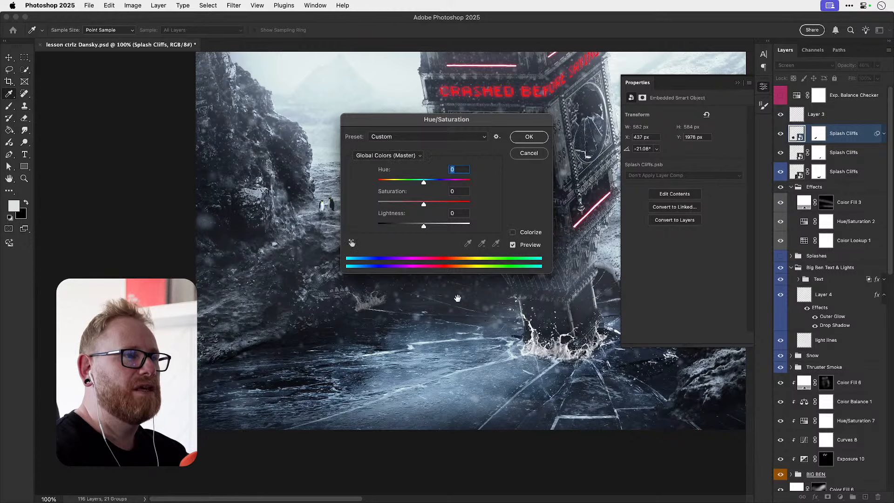
scroll(513, 233, "right", 1)
left_click(514, 234)
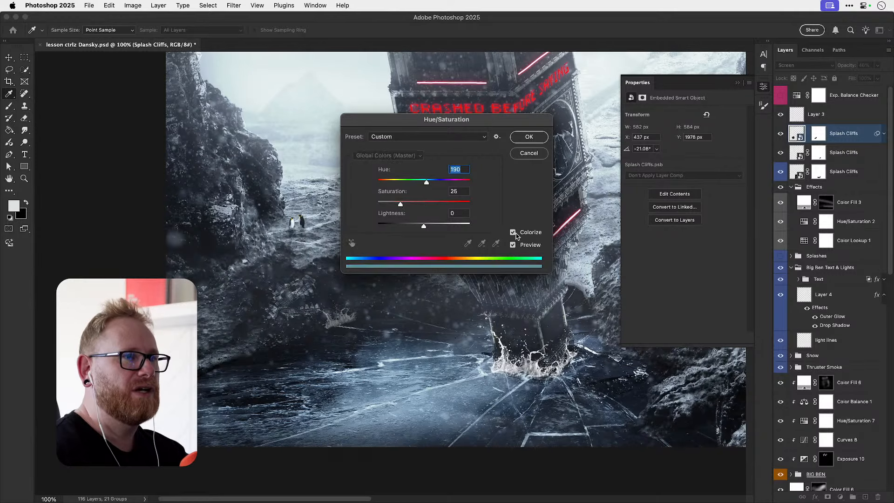
left_click(514, 234)
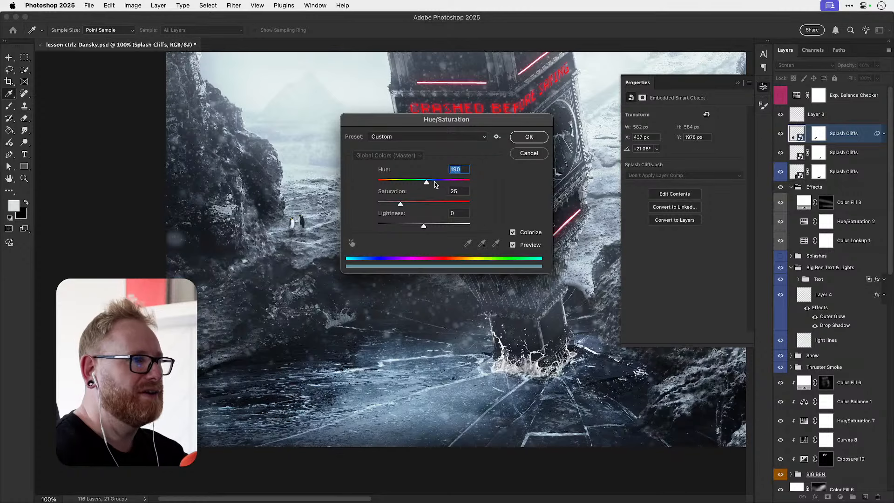
left_click_drag(440, 203, 434, 183)
left_click_drag(436, 227, 446, 228)
key("Down")
key("Down")
key("Down")
key("Down")
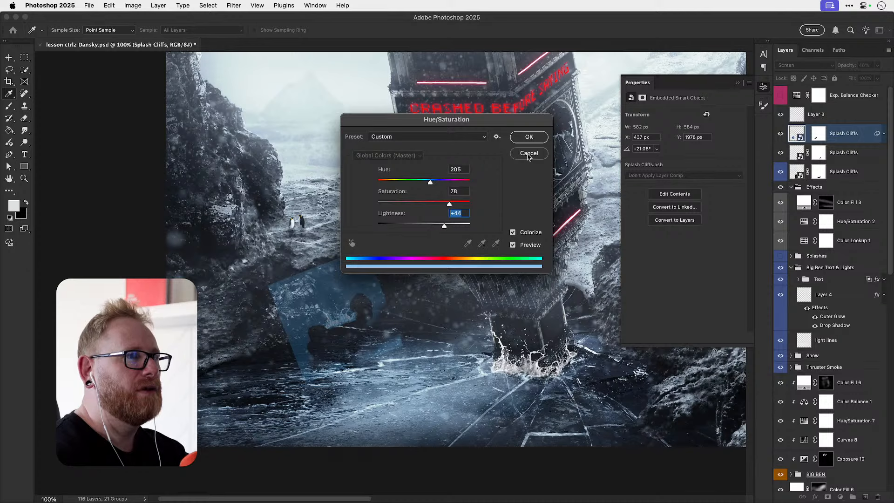
key("Escape")
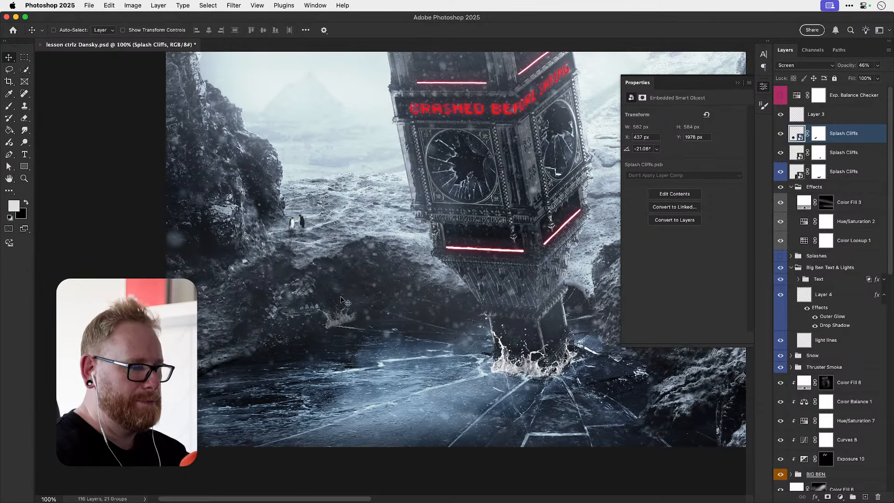
- Duplicate the shoreline splash, place the copy further left along the water's edge, flatten it, and rotate it to follow the shore
key("super+j")
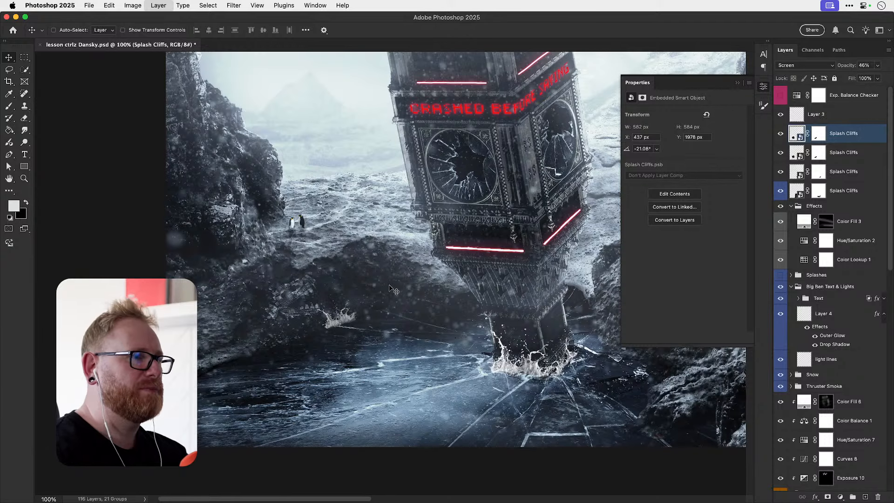
key("super+t")
left_click_drag(280, 340, 185, 382)
left_click_drag(309, 357, 350, 357)
left_click_drag(350, 290, 313, 311)
left_click_drag(276, 378, 347, 338)
left_click_drag(390, 319, 378, 310)
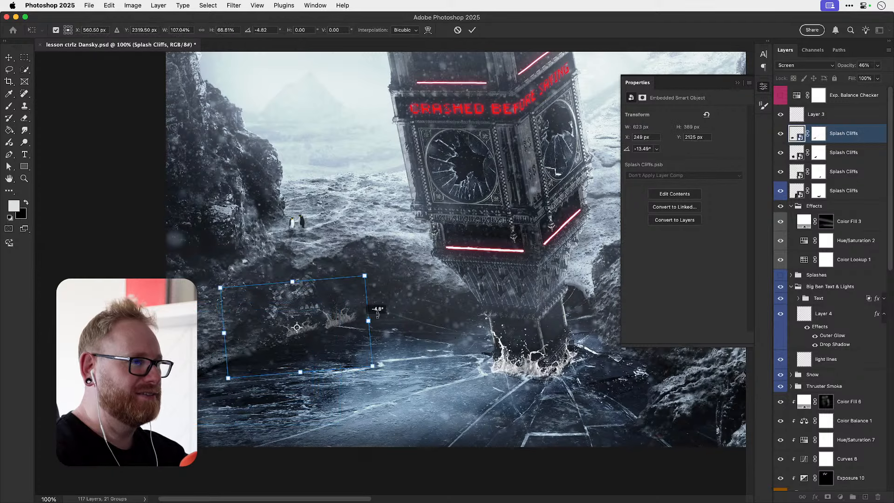
key("Return")
- Flip the second shoreline splash horizontally, then narrow, rotate and reposition it so it joins the first one along the shore
left_click(109, 6)
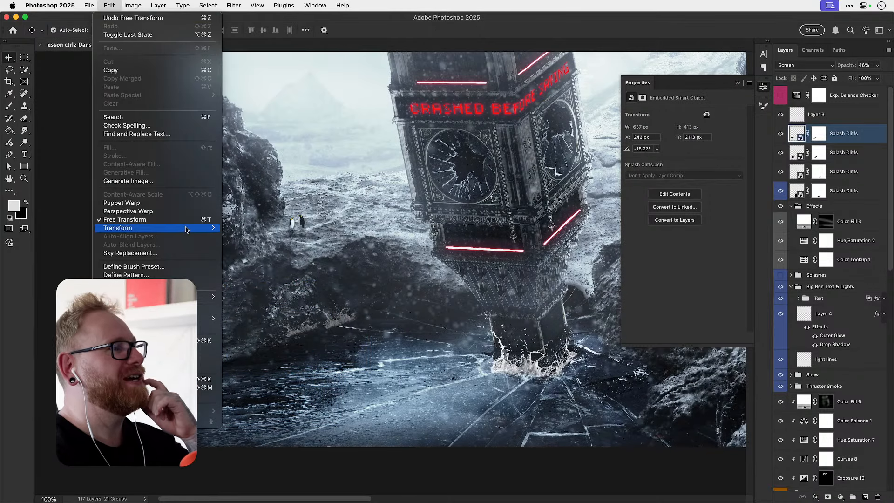
mouse_move(188, 228)
left_click(258, 392)
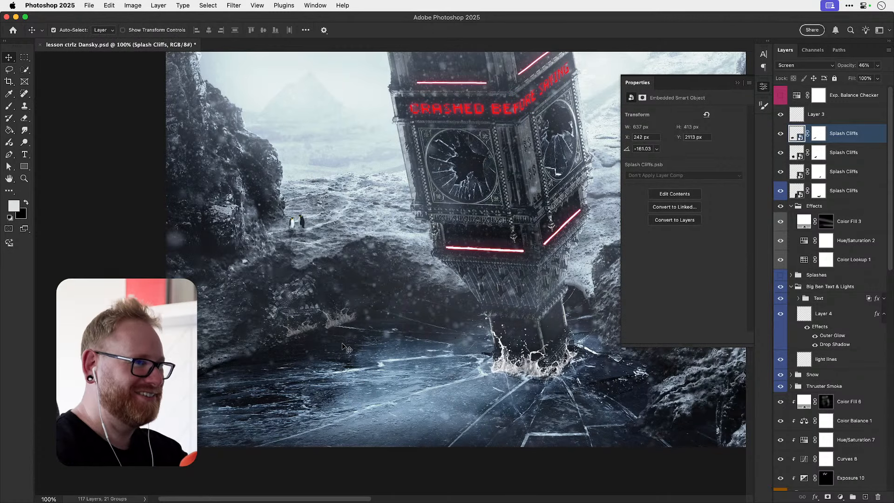
key("super+t")
left_click_drag(409, 331, 378, 242)
left_click_drag(350, 316, 331, 277)
key("Return")
- Duplicate the flipped splash, move the copy onto the cracked lake left of the tower's base, and rotate it slightly
left_click(353, 331, "super")
key("super+j")
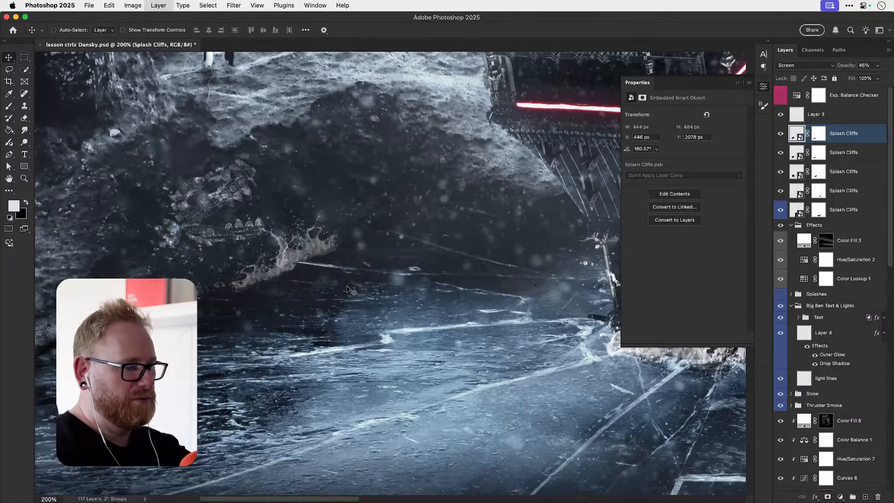
key("super+t")
left_click_drag(281, 258, 410, 305)
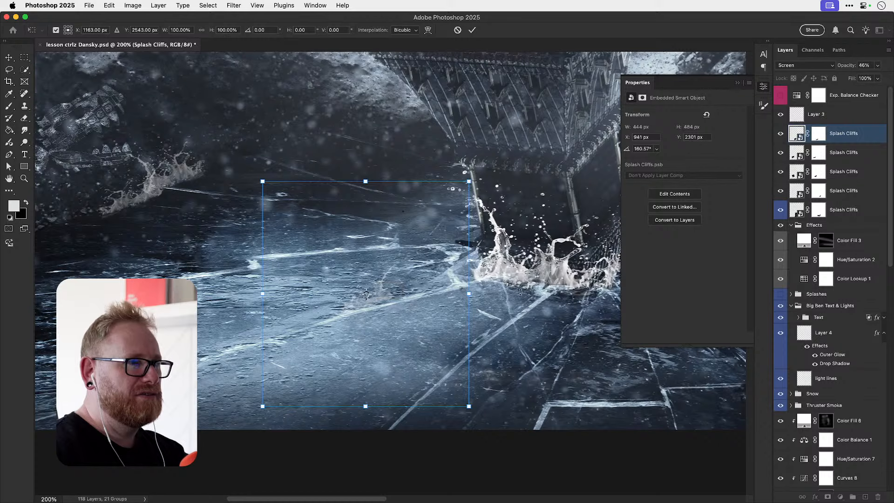
left_click_drag(510, 285, 503, 294)
key("Return")
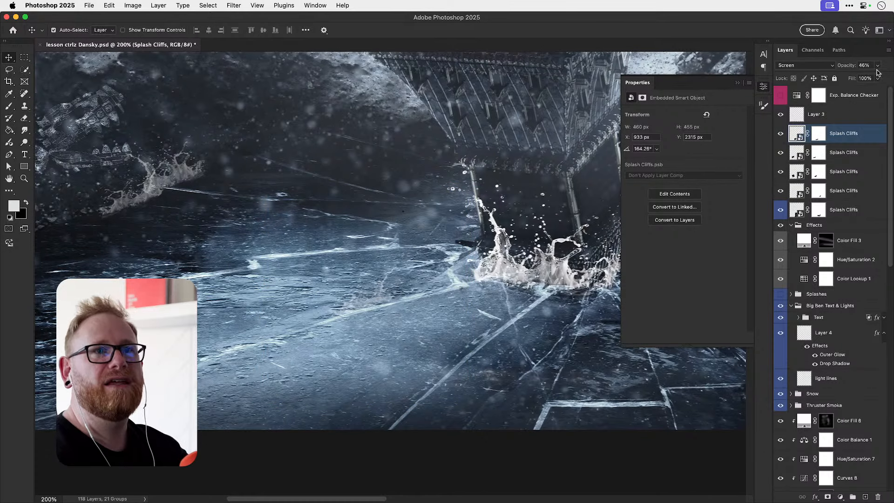
- Nudge the lake splash down 5 px and set its layer opacity to 90%
left_click_drag(877, 66, 891, 78)
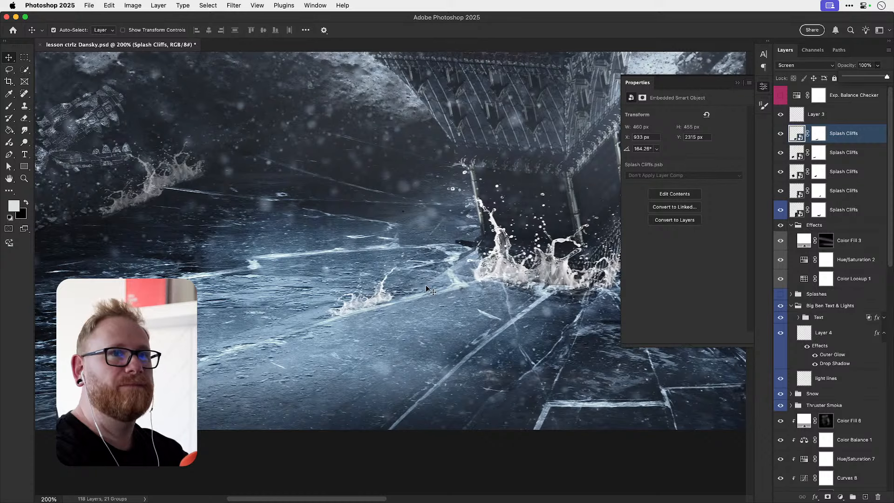
left_click(868, 65)
type("8")
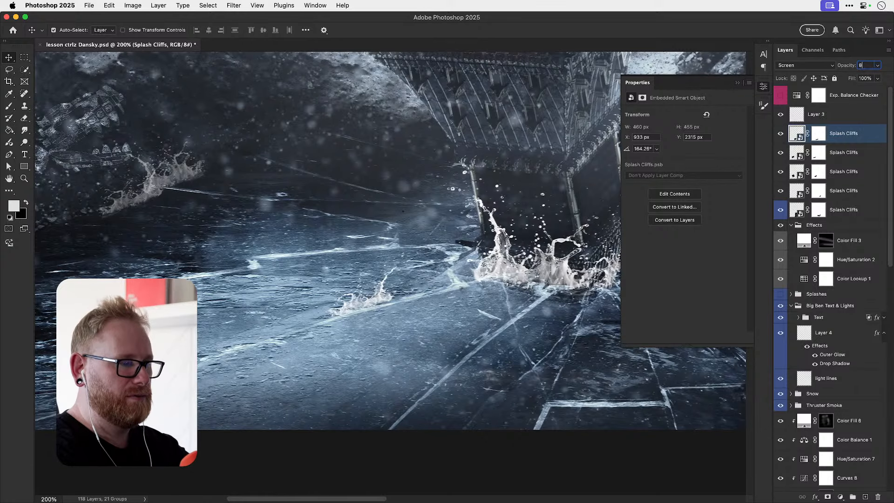
key("Return")
type("0")
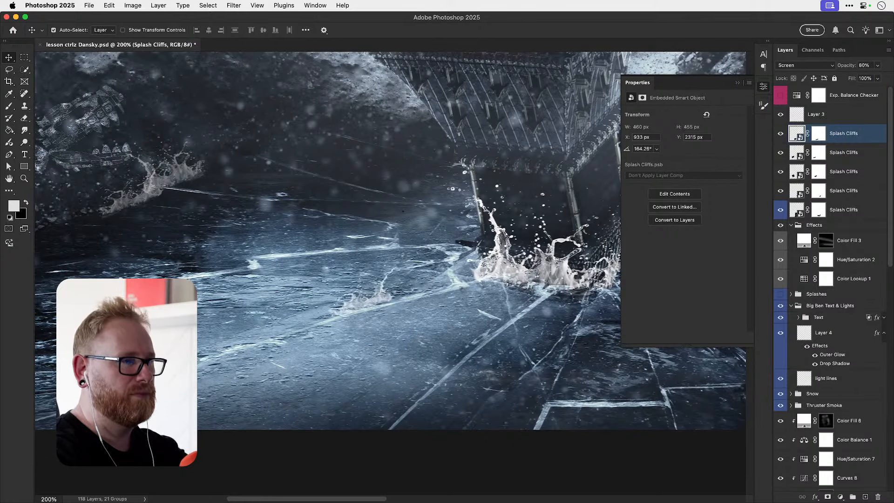
key("Down")
key("Down")
key("Down")
key("Down")
key("Down")
key("9")
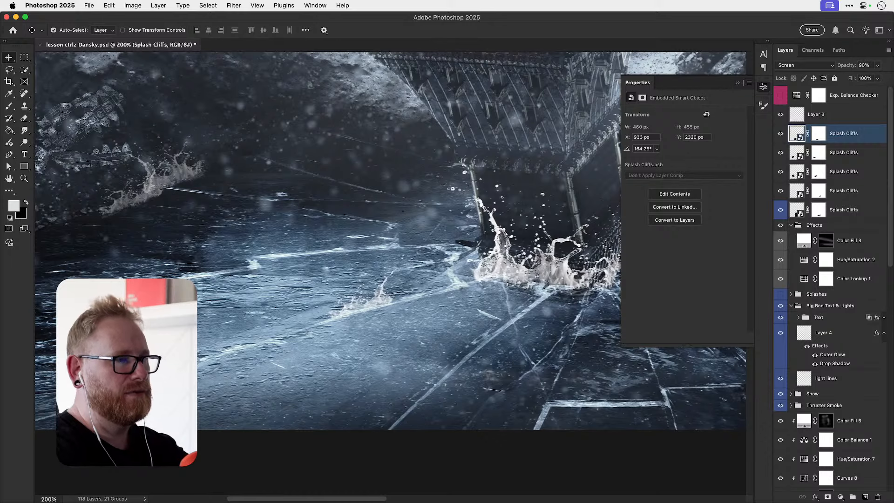
- Hide the two shoreline Splash Cliffs layers and add a new empty layer above the lake splash
key("super+minus")
left_click_drag(422, 274, 396, 325)
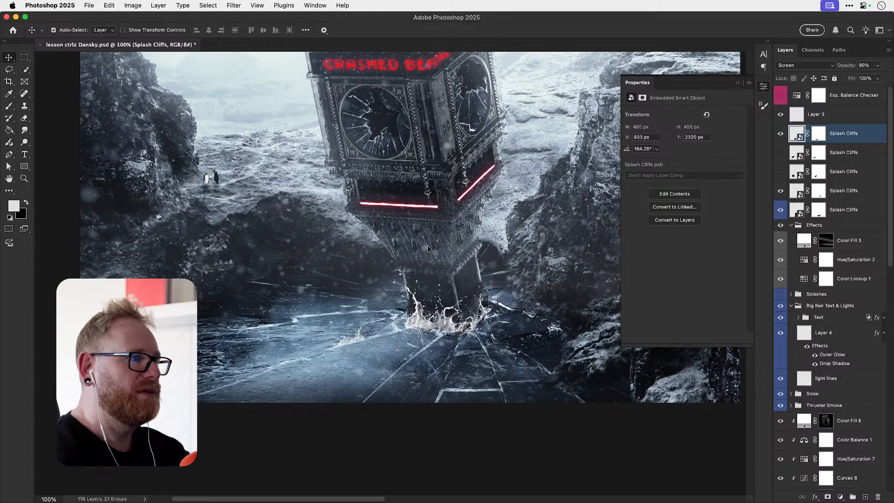
left_click(781, 173)
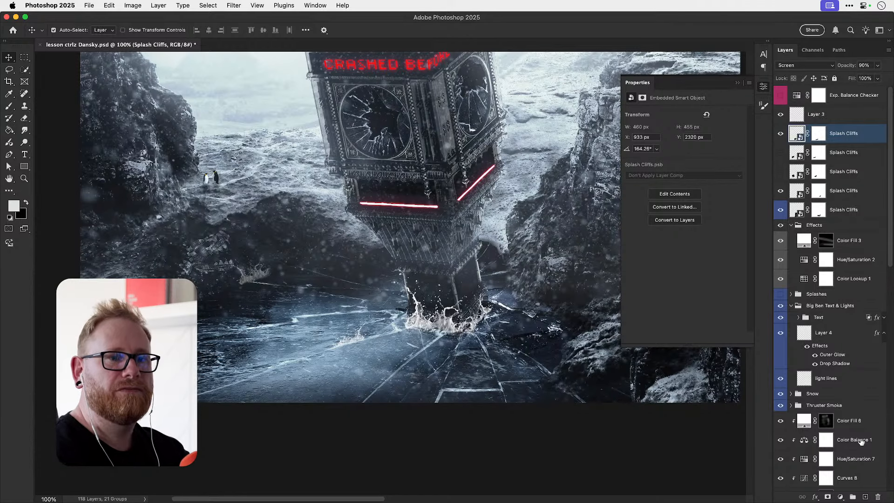
left_click(862, 496)
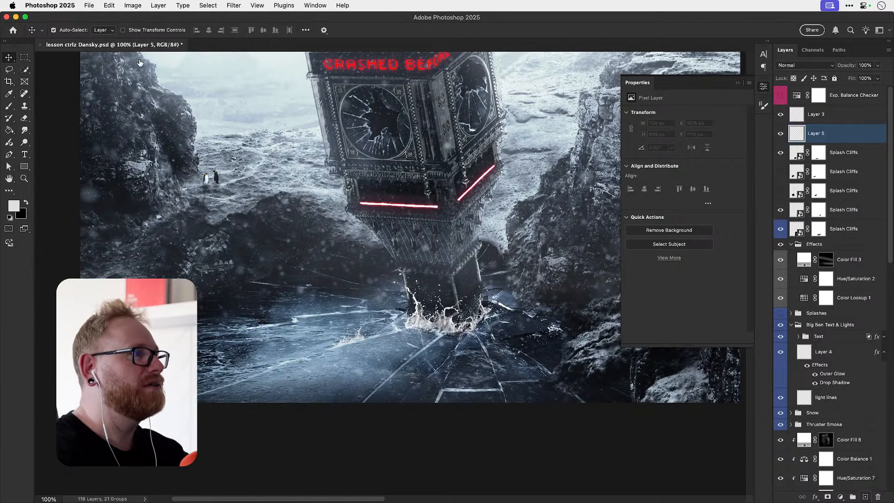
- Search the brush presets for "splash" and choose Water_Splash_Brush_12 for the Brush tool
key("b")
left_click(67, 30)
left_click(66, 96)
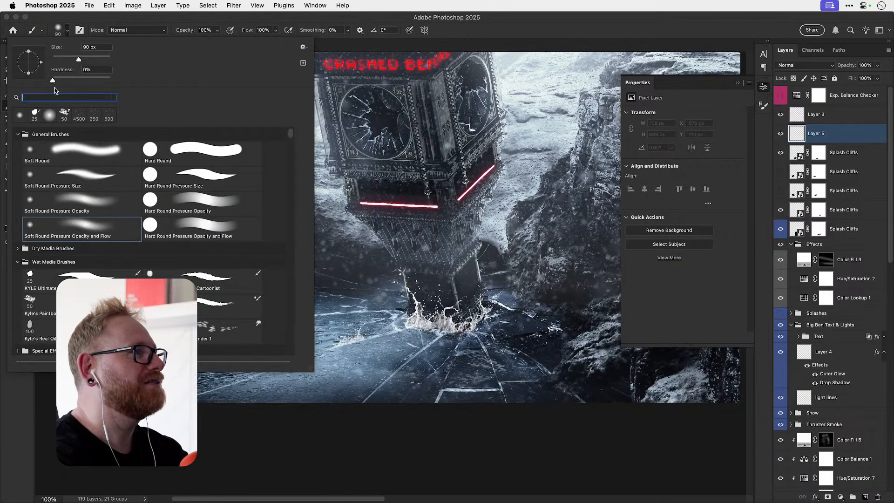
type("splash")
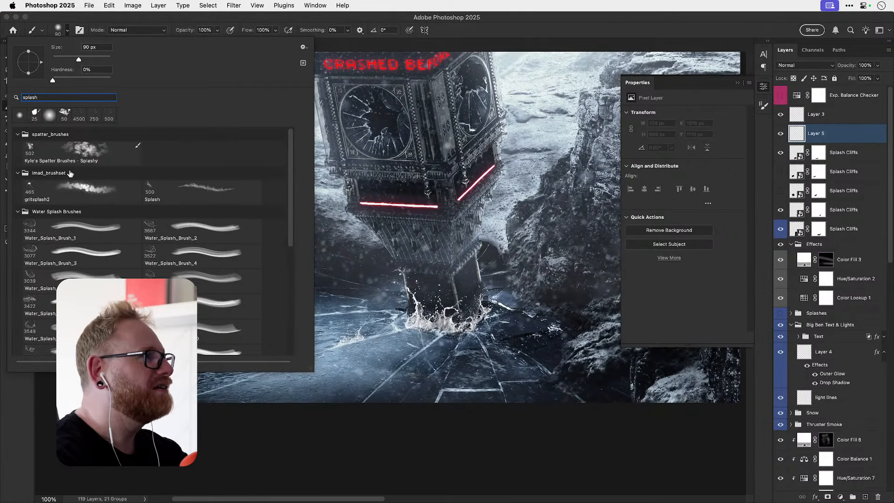
scroll(192, 273, "down", 2)
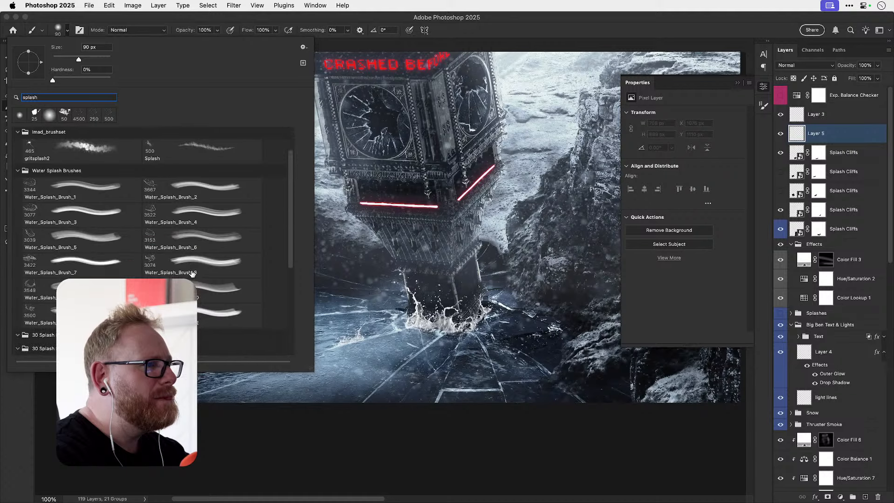
scroll(176, 255, "down", 5)
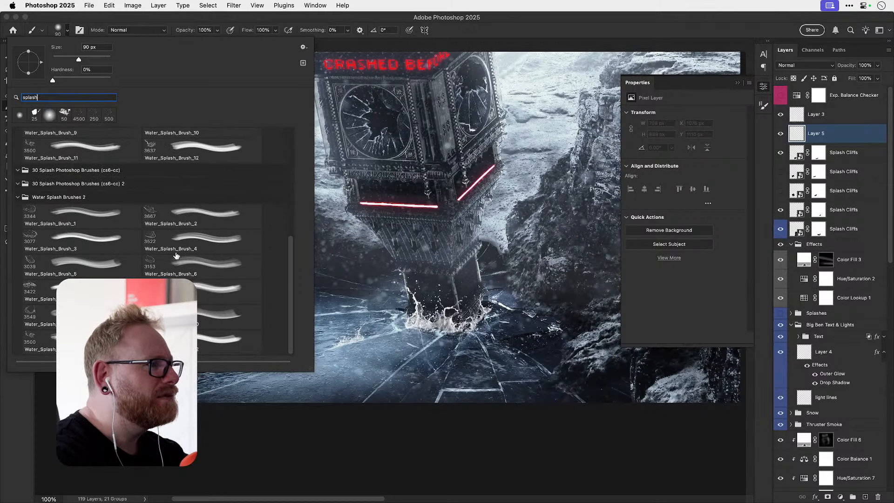
left_click(229, 341)
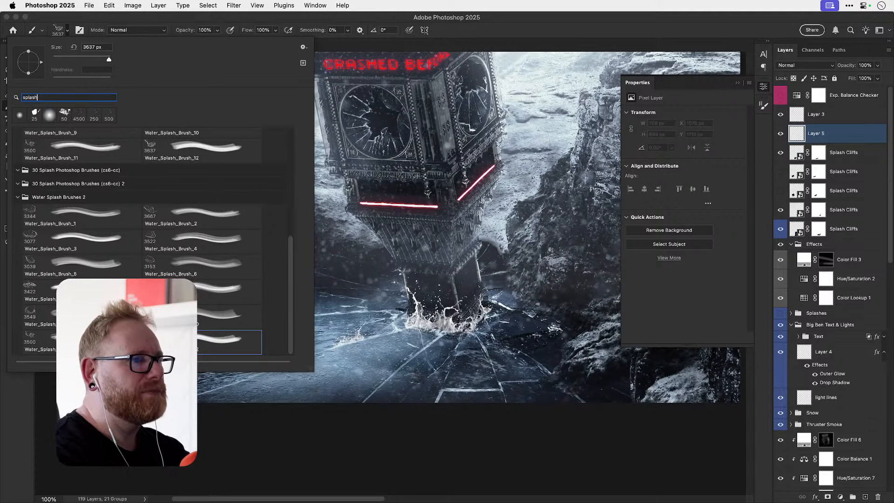
- Reduce the splash brush to 125 px and set its tip angle to 45°
left_click(358, 335)
key("super+z")
key("bracketleft")
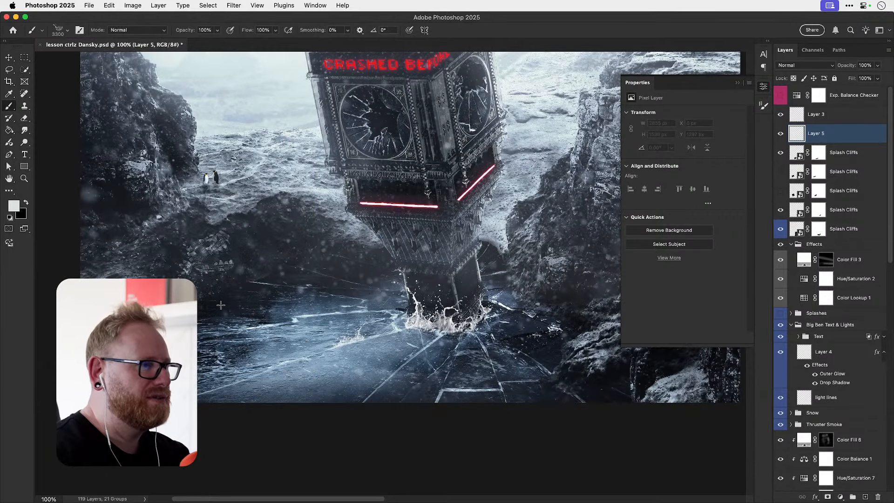
key("bracketleft")
key("bracketleft")
key("bracketleft")
key("bracketleft")
key("bracketleft")
key("bracketleft")
key("bracketleft")
key("bracketleft")
key("bracketleft")
key("bracketleft")
key("bracketleft")
key("bracketleft")
key("bracketleft")
key("bracketleft")
key("bracketleft")
key("bracketleft")
key("bracketleft")
key("bracketleft")
key("bracketleft")
key("bracketleft")
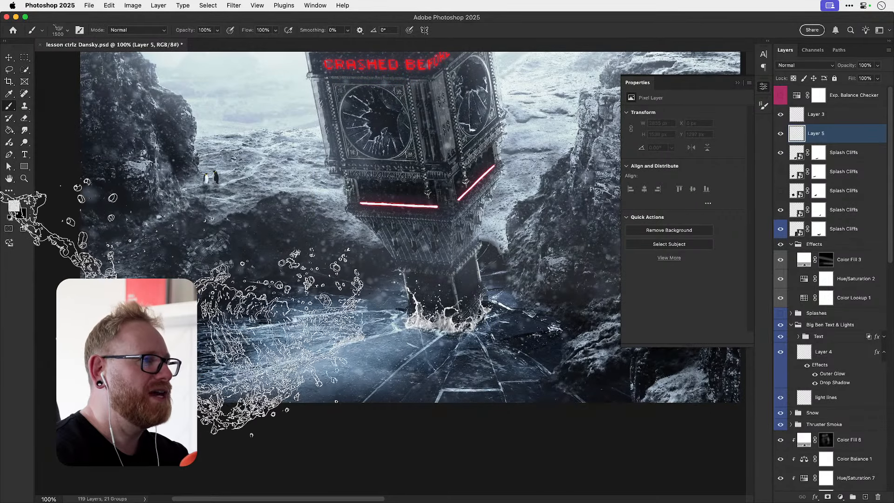
key("bracketleft")
key("bracketleft")
key("bracketleft")
key("bracketleft")
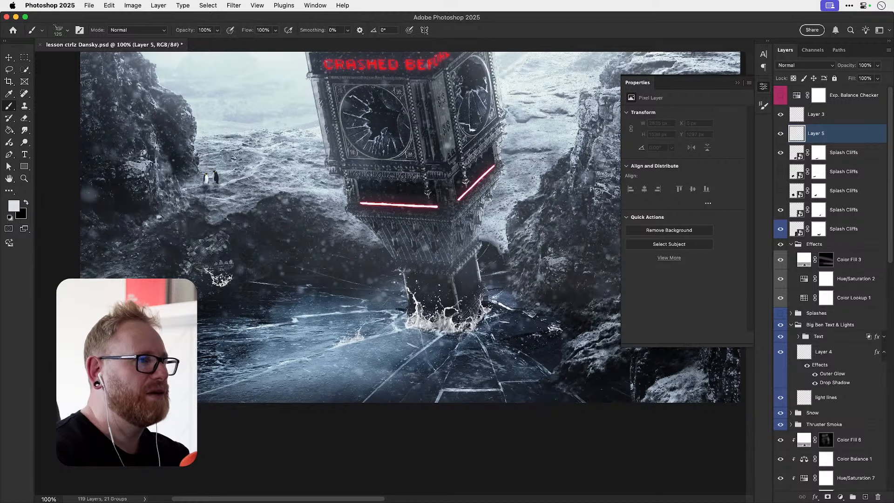
key("shift+Right")
key("shift+Right")
key("shift+Right")
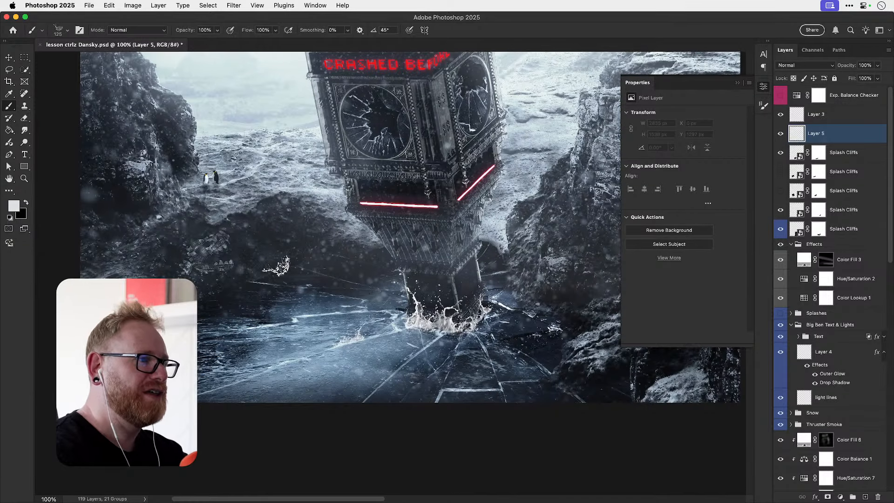
- Stamp several water splashes along the shoreline left of the tower on the new layer, varying the brush size between about 125 and 200 px
left_click(251, 278)
key("bracketright")
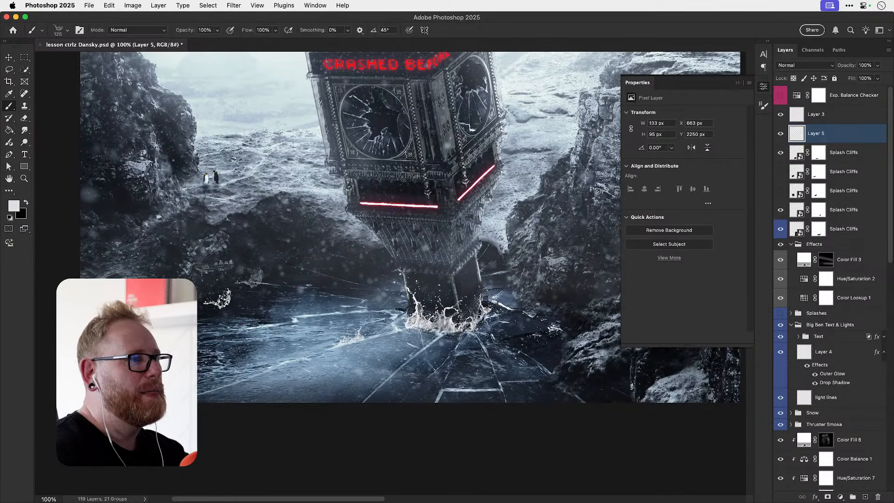
key("bracketright")
key("bracketright")
key("bracketright")
left_click(199, 302)
key("bracketleft")
key("bracketleft")
key("bracketleft")
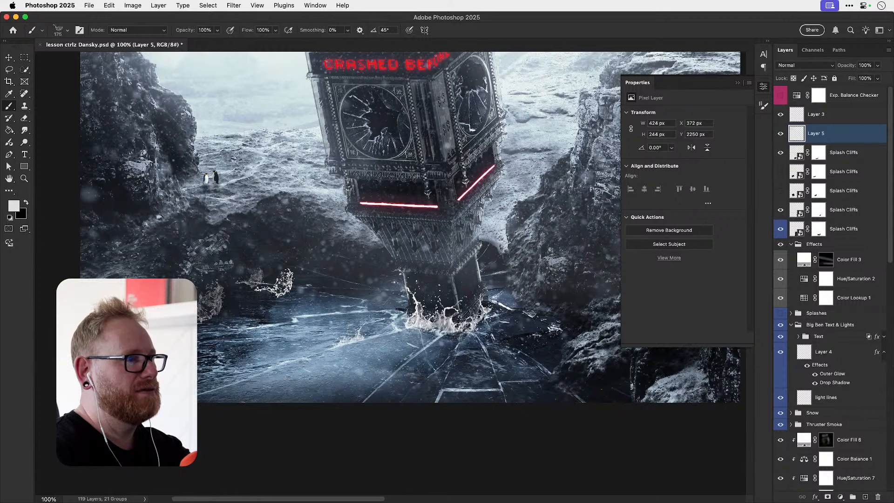
left_click(283, 271)
left_click(225, 295)
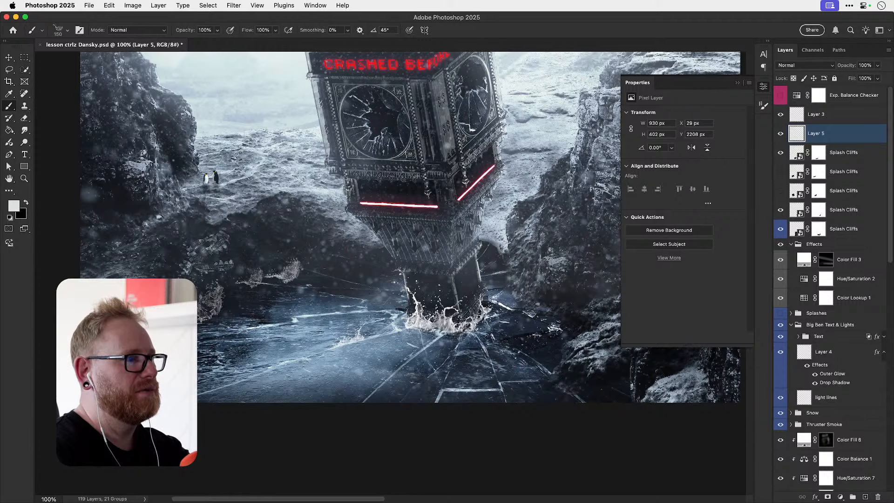
- Add a layer mask to the painted splash layer and brush away the excess splashes along the shore
key("bracketright")
key("bracketright")
key("bracketright")
key("bracketright")
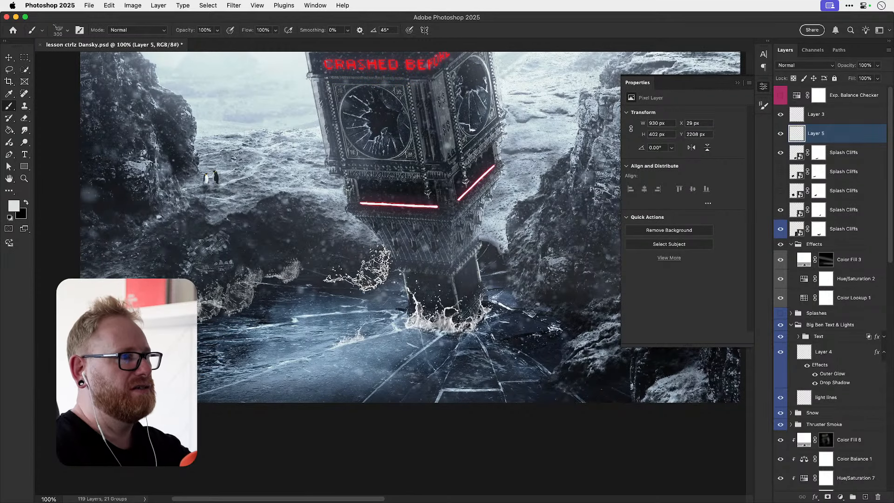
left_click(828, 497)
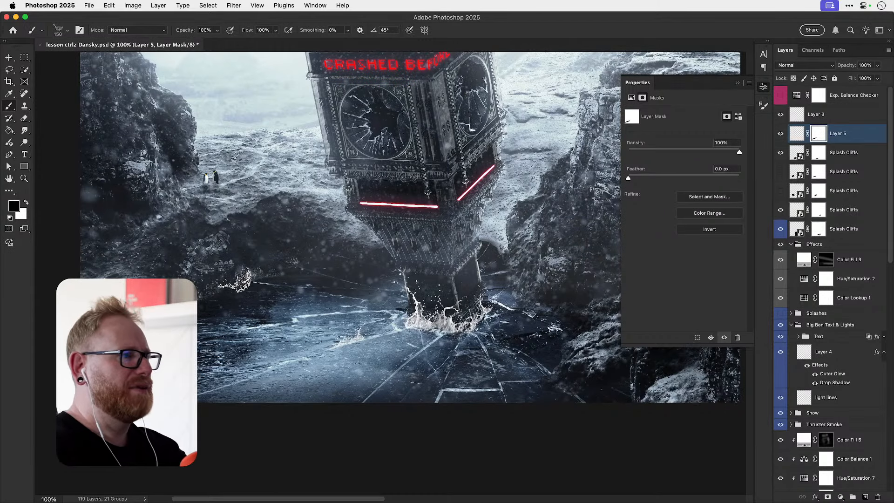
key("x")
key("v")
left_click_drag(259, 319, 293, 317)
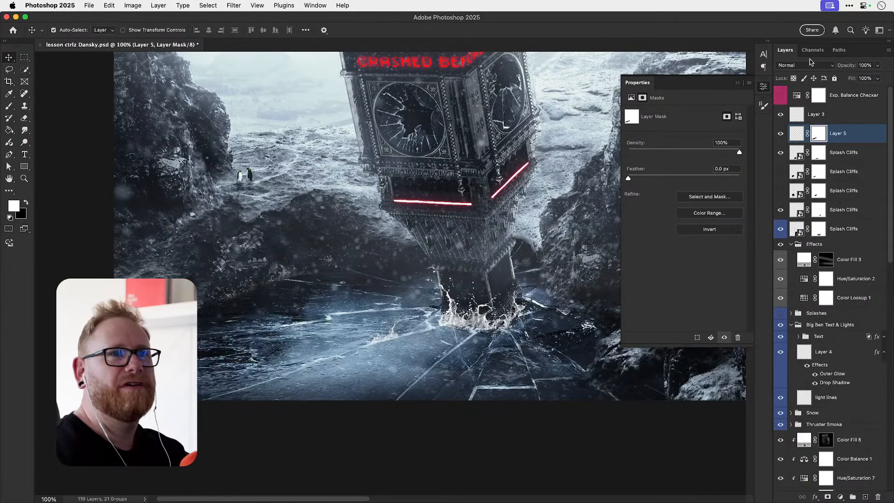
- Set the blend mode of the painted splash layer to Screen
left_click(802, 67)
left_click(801, 157)
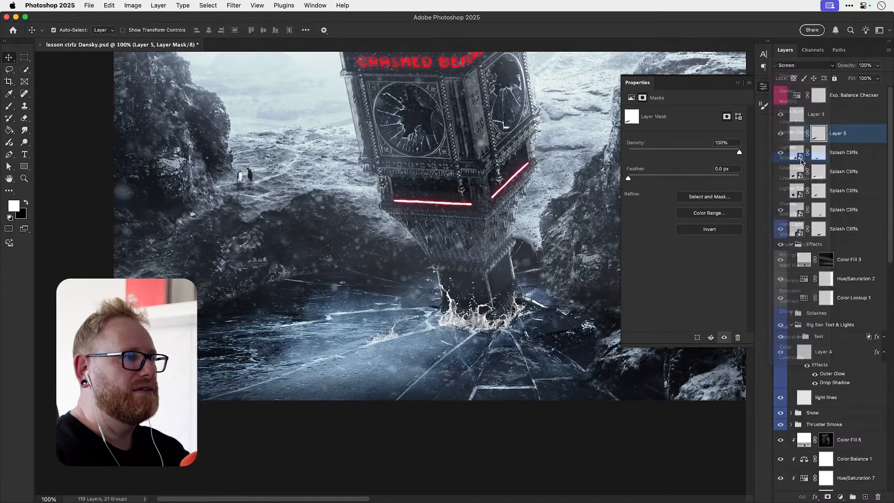
key("b")
mouse_move(268, 261)
left_mouse_down()
mouse_move(336, 268)
mouse_move(362, 259)
left_mouse_up()
key("x")
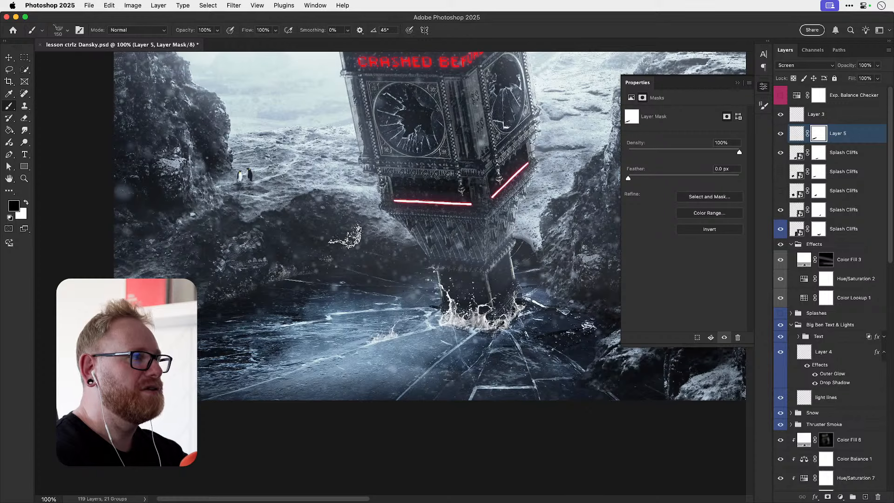
key("v")
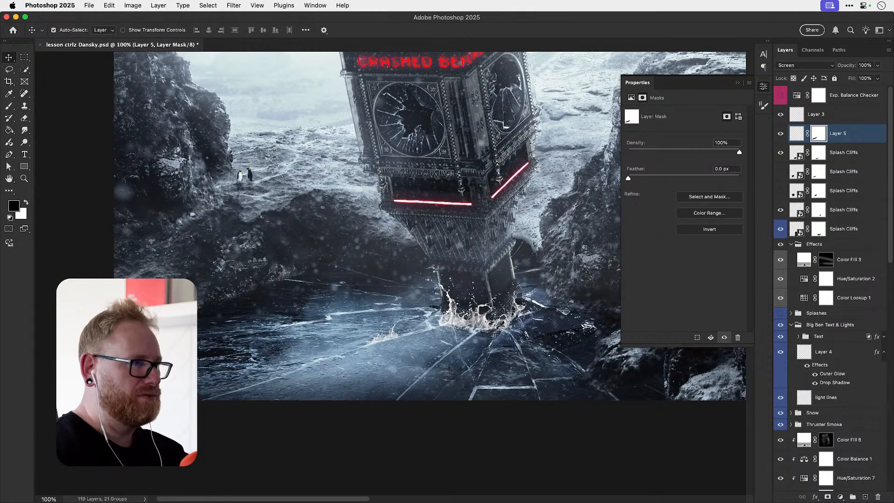
key("b")
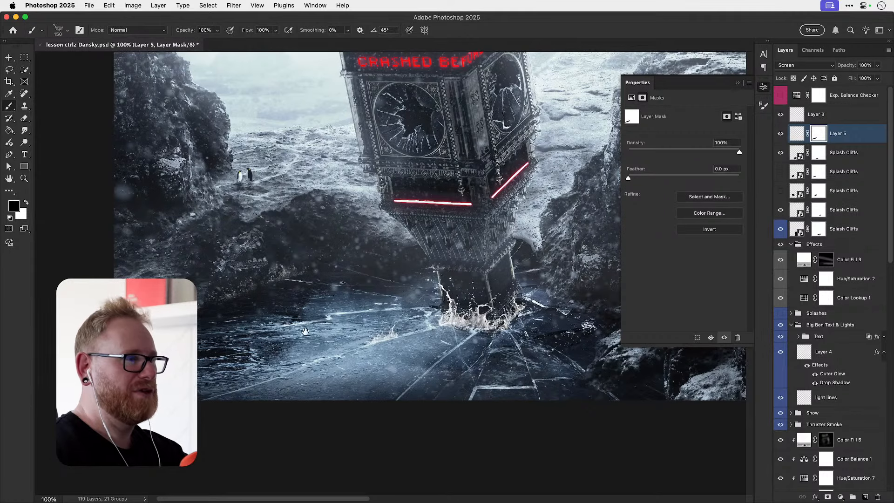
left_click_drag(305, 331, 267, 338)
key("v")
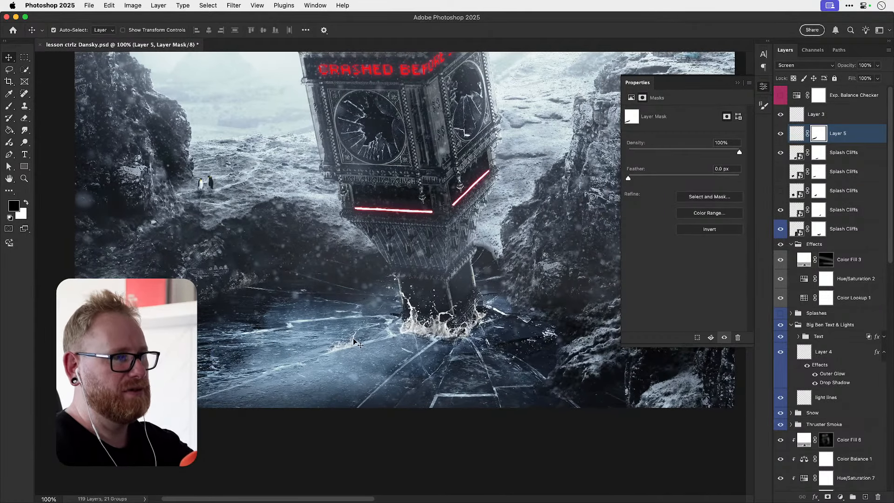
key("super+plus")
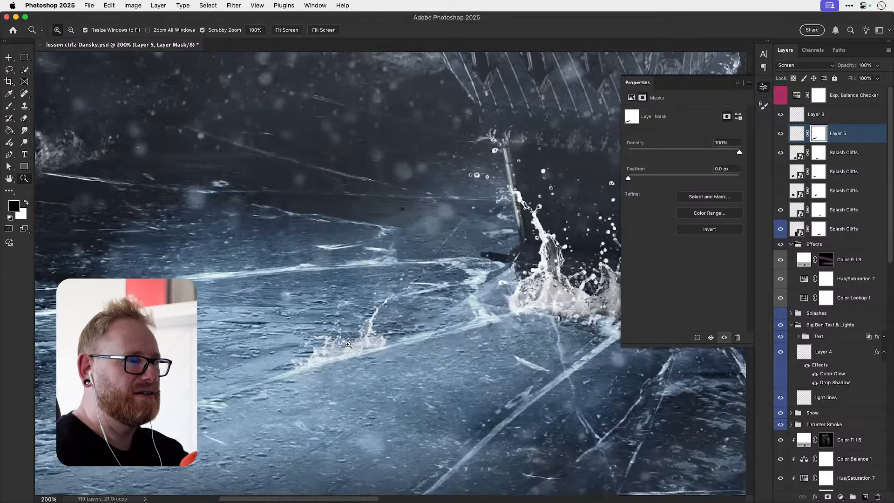
key("super+0")
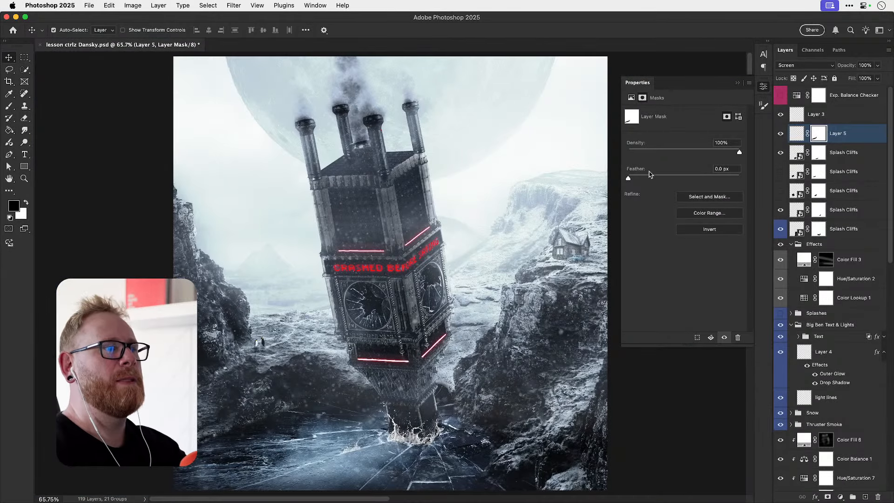
- Group the layers from Layer 3 down to the lowest Splash Cliffs and name the group Splashes
left_click(765, 87)
left_click(840, 119)
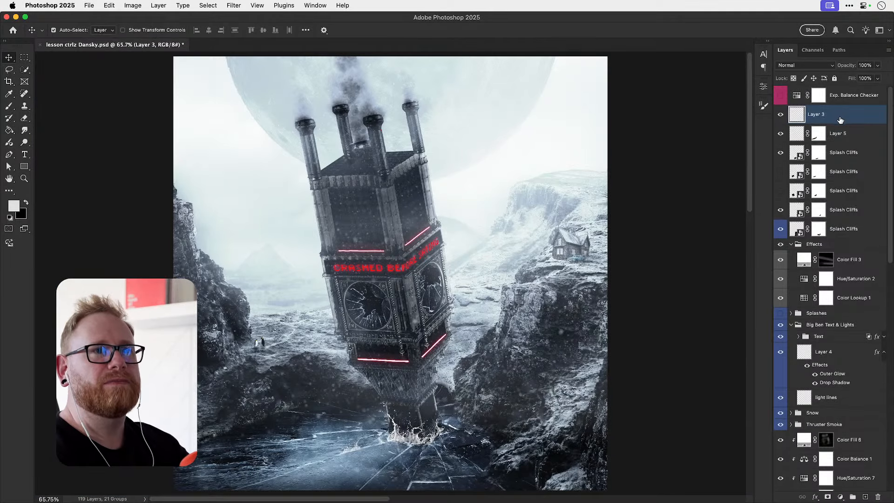
left_click(846, 228, "shift")
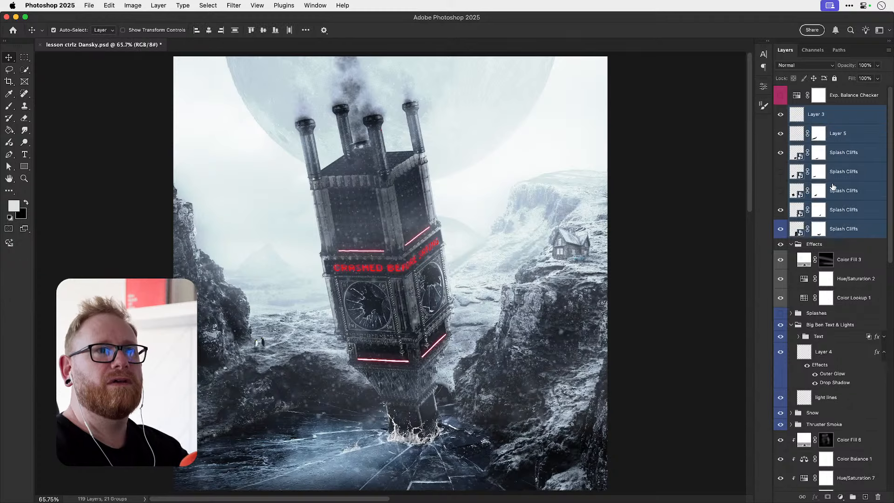
key("super+g")
double_click(817, 111)
type("Splashes")
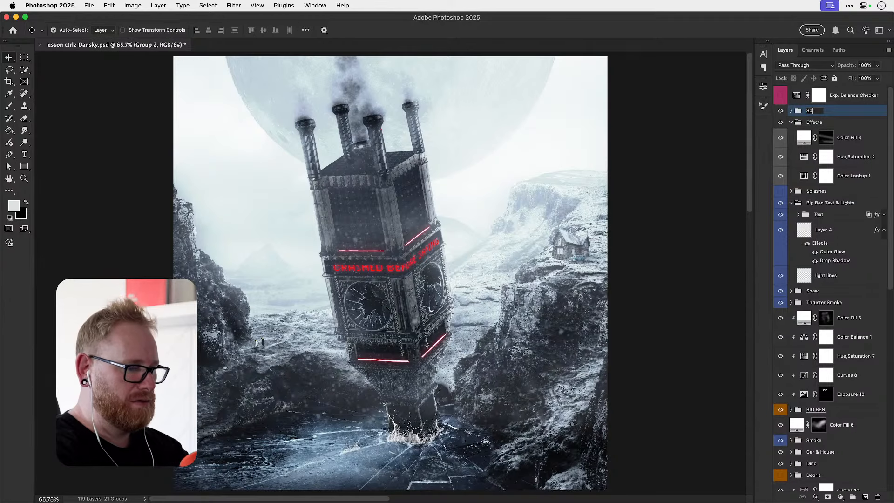
key("Return")
- Select the whole canvas and make a merged copy of the visible composite
key("super+d")
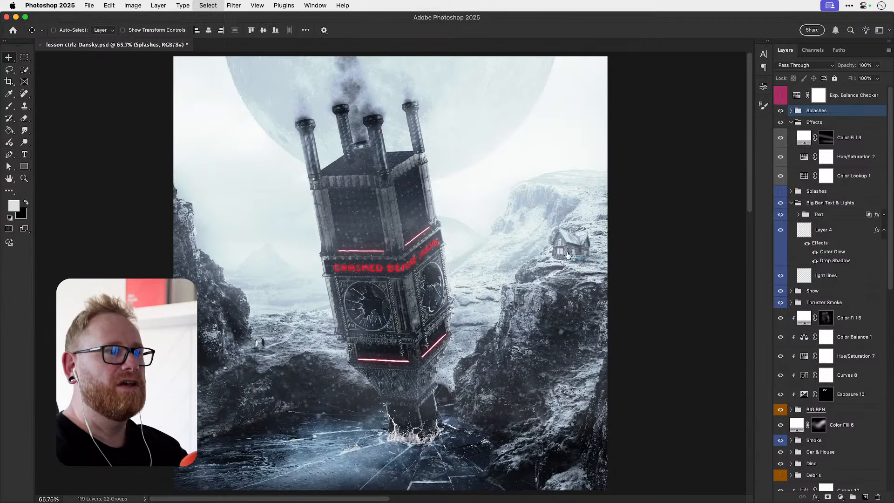
key("super+a")
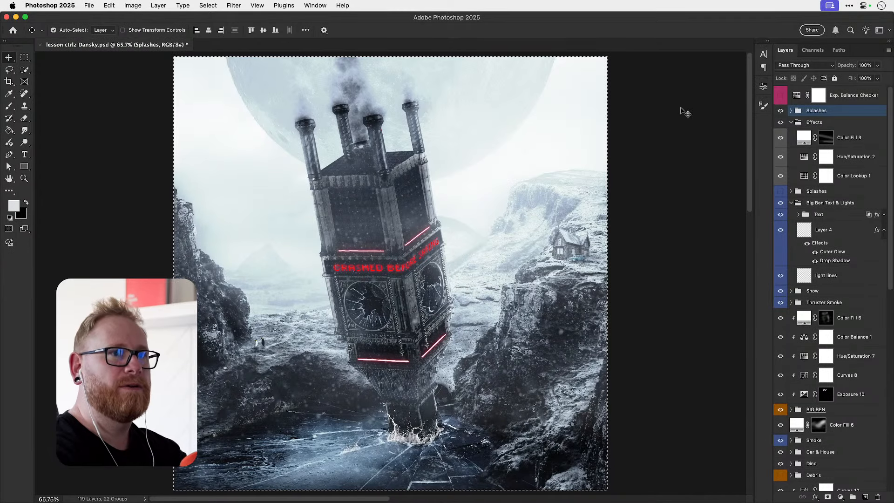
left_click(109, 5)
left_click(138, 88)
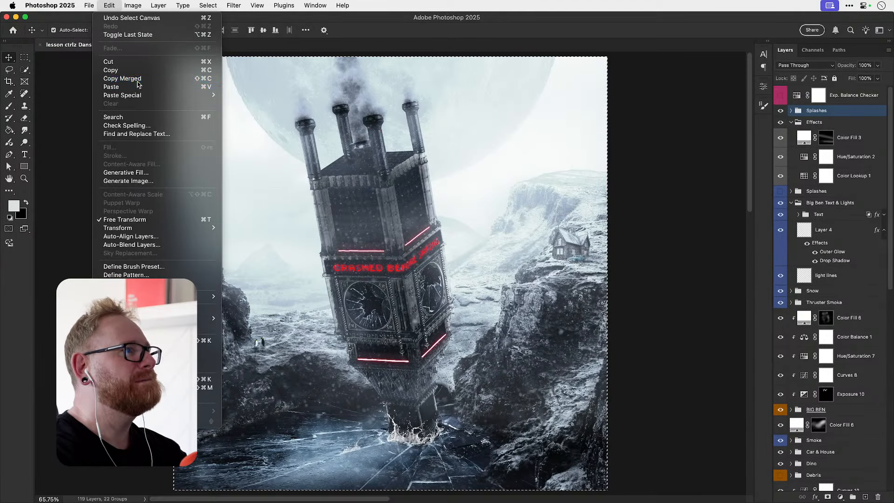
- Paste the merged copy as a new layer above the Splashes group and name it Final McFinal
double_click(816, 115)
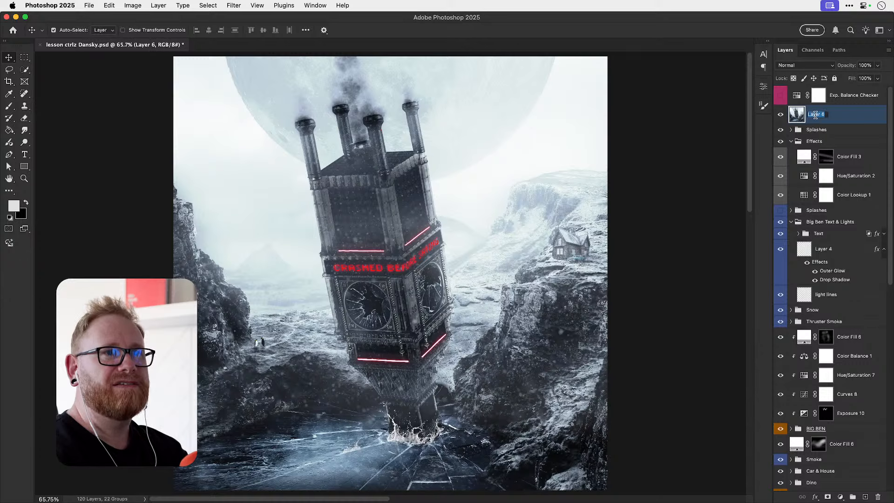
type("Final")
key("Return")
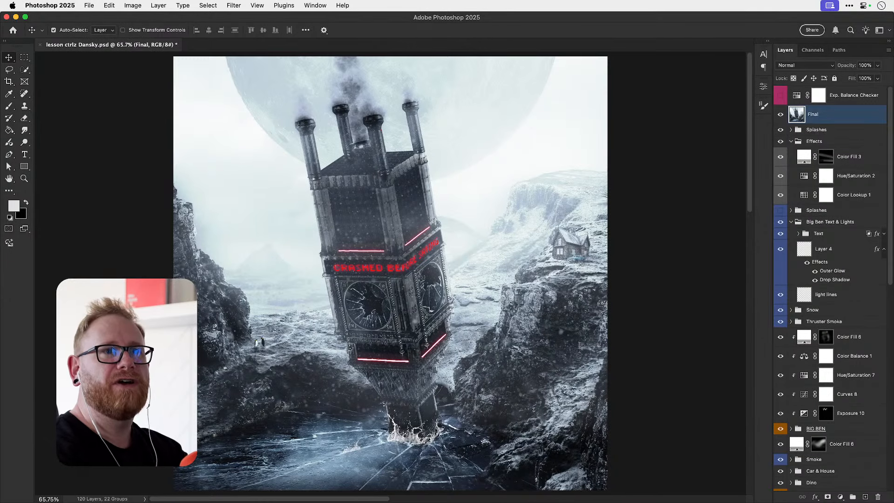
double_click(814, 117)
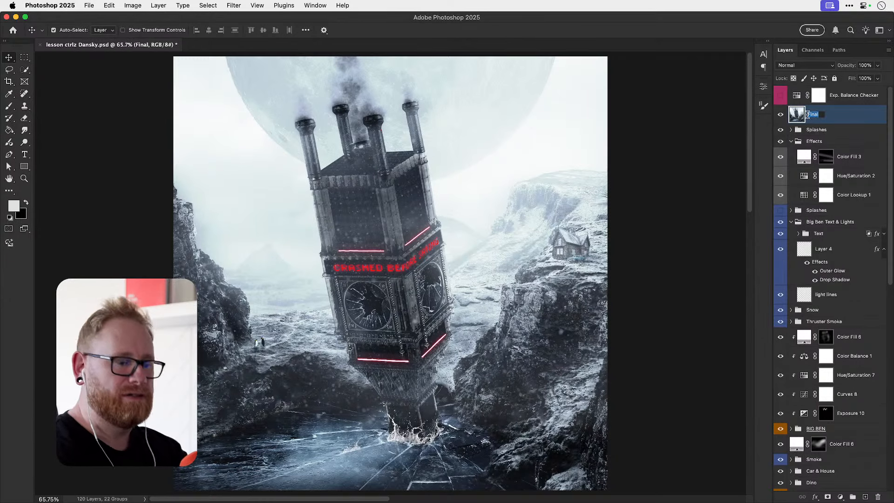
key("Right")
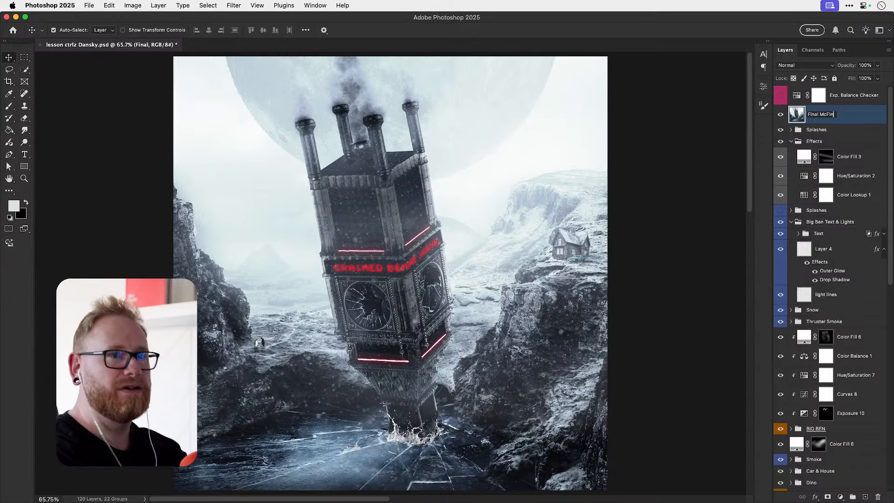
type("McFinal")
key("Return")
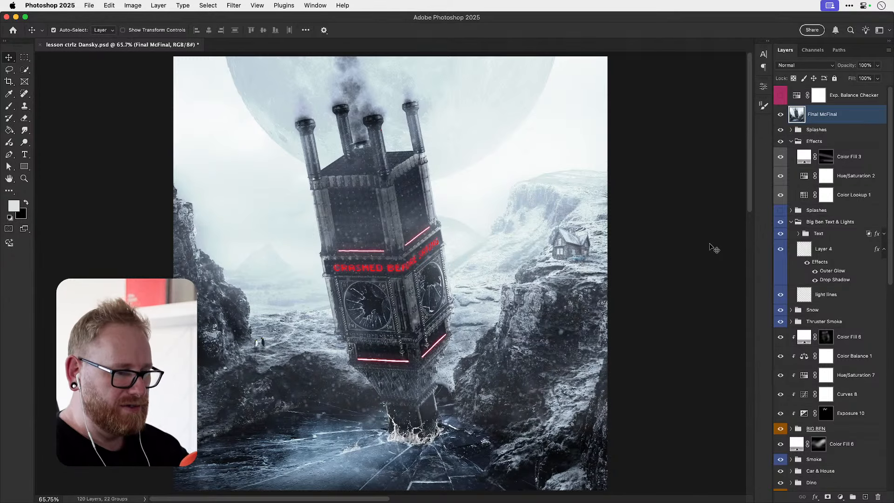
- Convert the Final McFinal layer to a smart object and open the Camera Raw filter on it at full window size
right_click(830, 115)
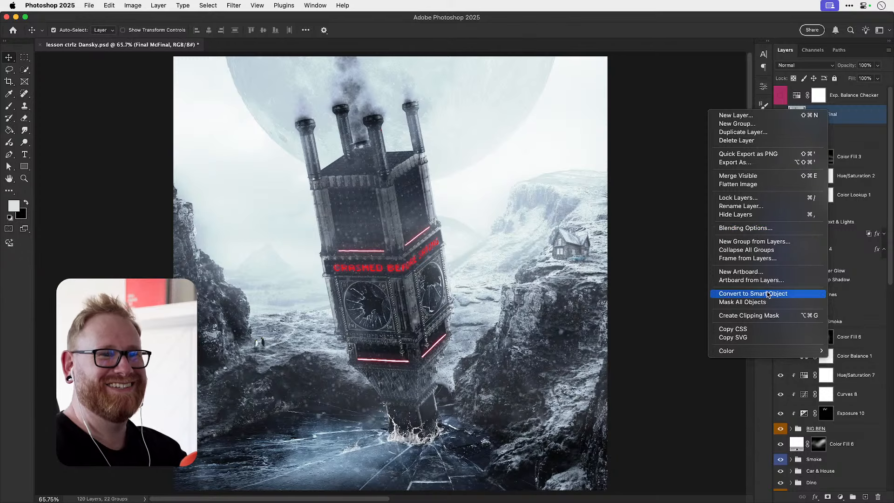
left_click(767, 294)
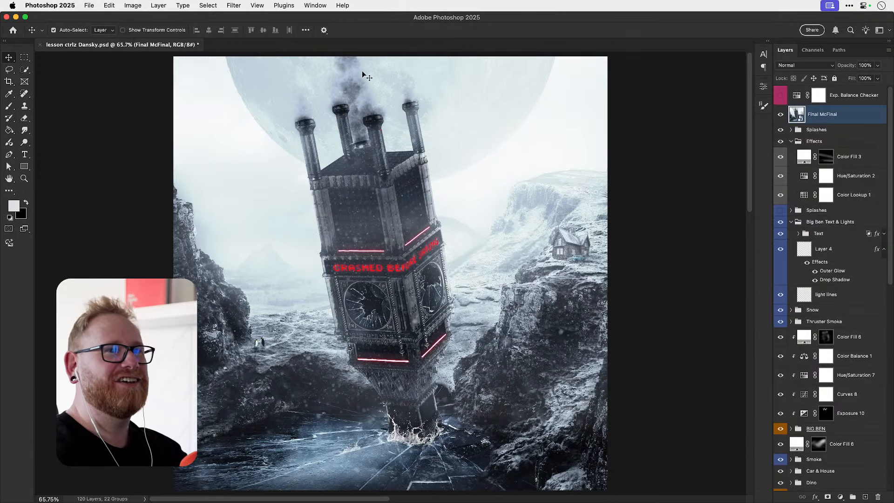
left_click(234, 5)
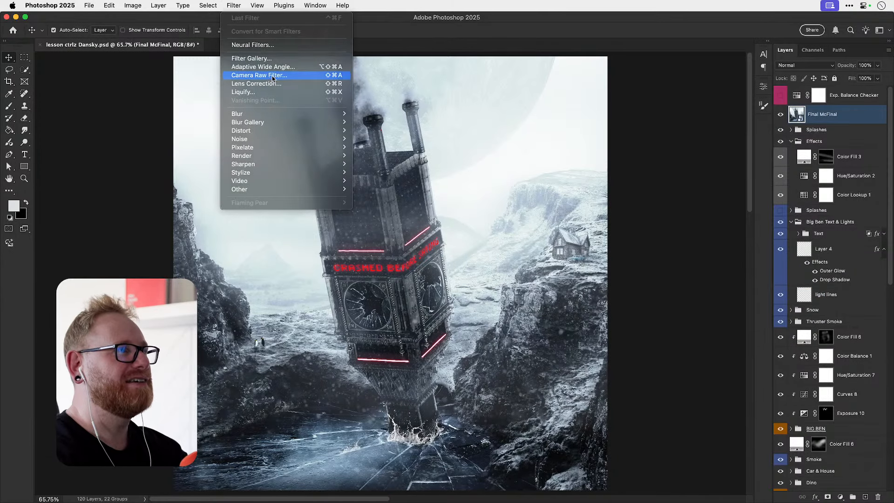
left_click(273, 81)
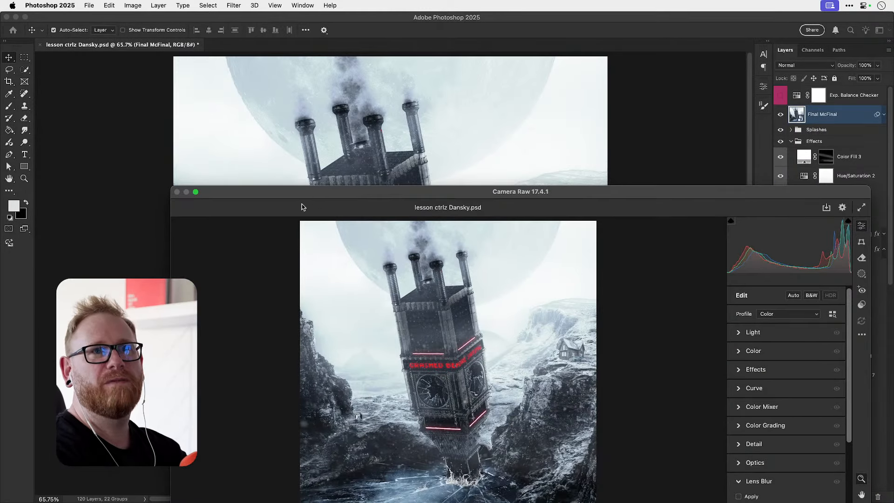
key("alt")
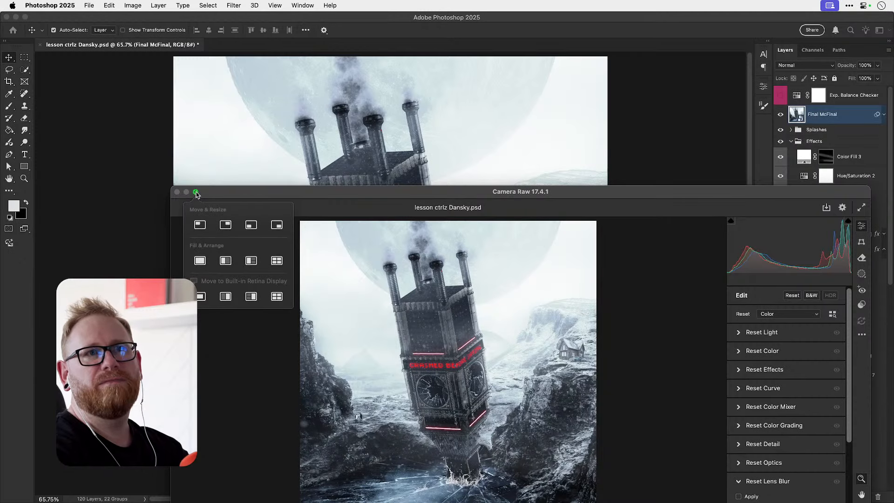
left_click(196, 193, "alt")
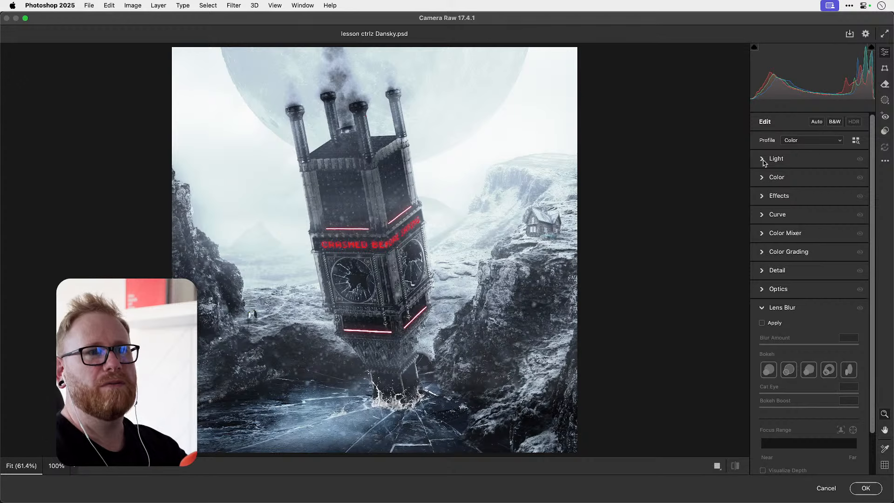
- Raise Texture to +12 and Clarity to +22 in the Camera Raw effects, and set Sharpening to 25
left_click(762, 196)
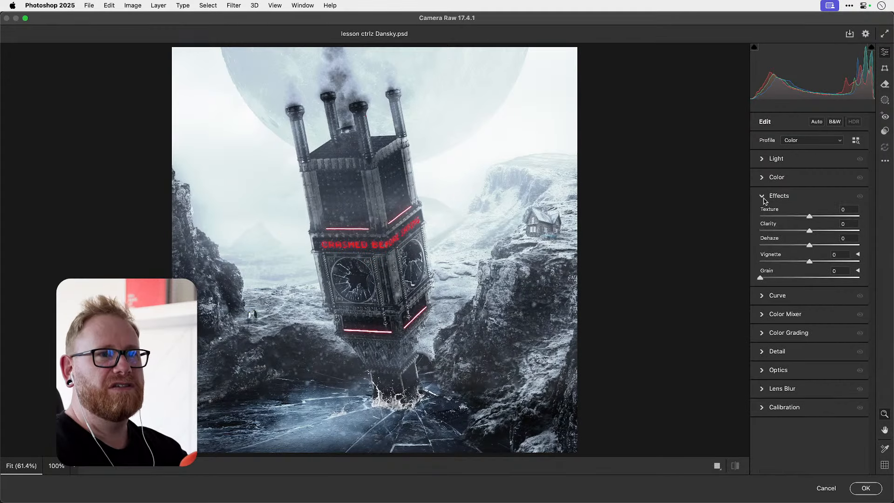
left_click_drag(810, 218, 821, 231)
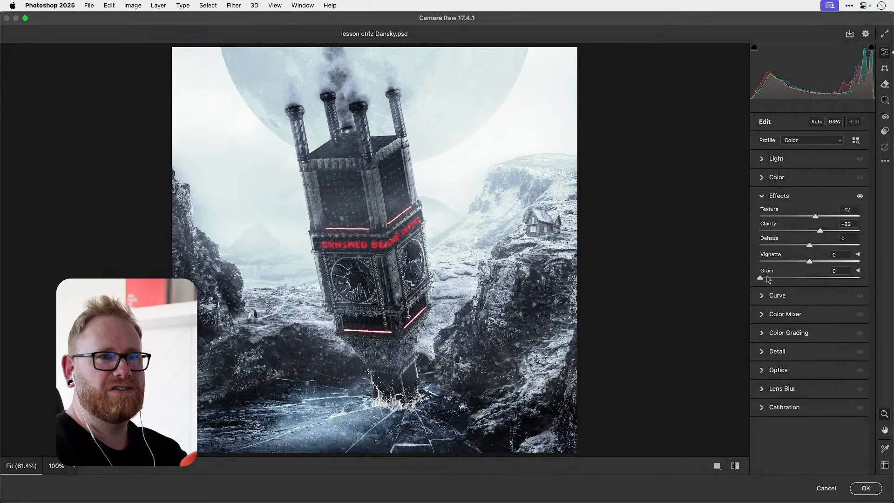
left_click_drag(809, 264, 776, 293)
left_click(766, 351)
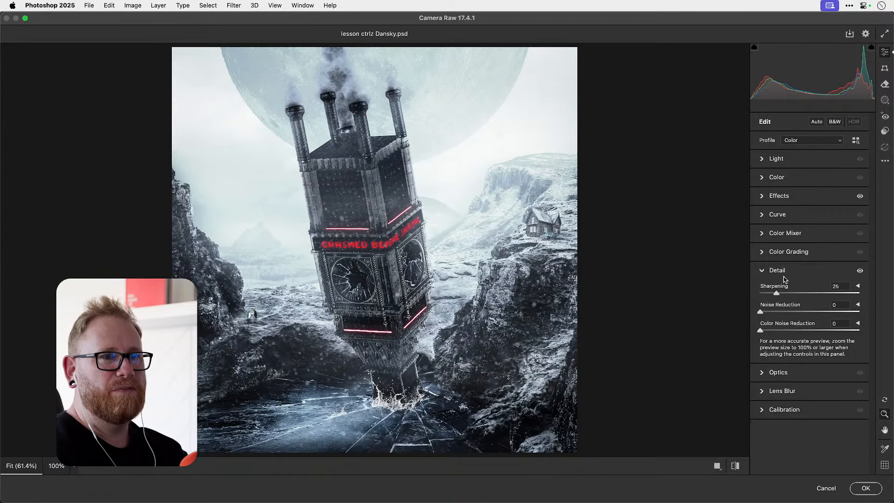
- Try readjusting the Texture value in the Camera Raw effects and undo the last change
left_click(763, 196)
mouse_move(822, 217)
left_mouse_down()
mouse_move(837, 237)
mouse_move(820, 236)
mouse_move(844, 237)
mouse_move(820, 218)
left_mouse_up()
type("0")
key("super+z")
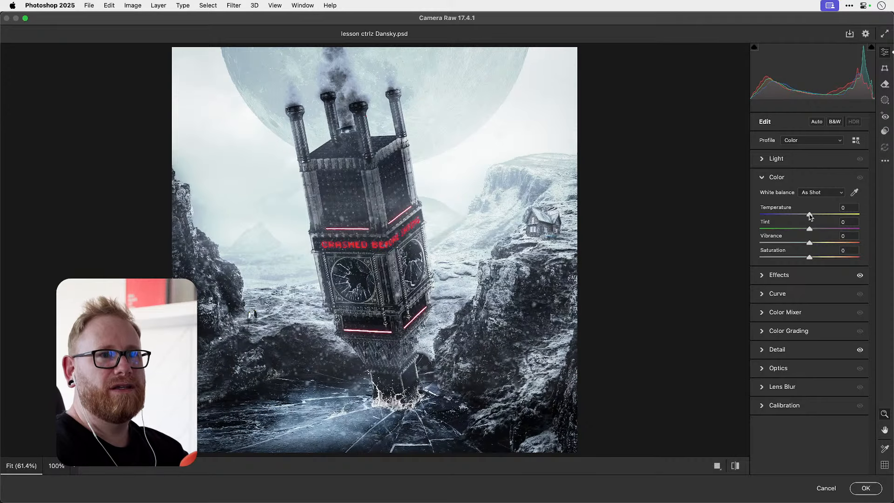
- Cool the Camera Raw color Temperature to -7 and apply the filter to the Final McFinal layer
left_click_drag(810, 216, 805, 215)
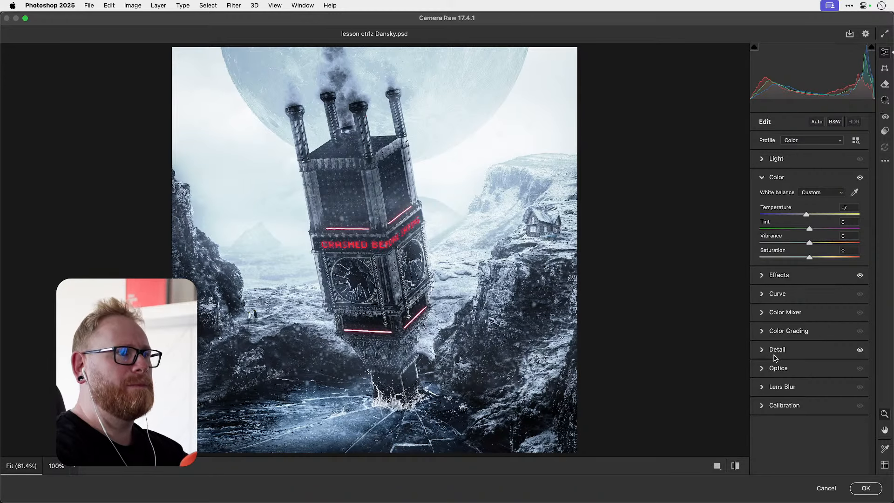
key("Return")
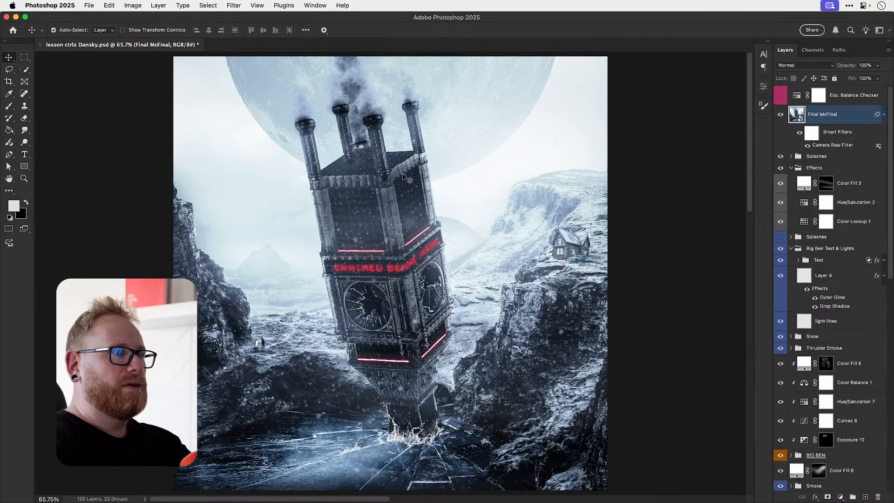
- Try a Path Blur along the tower on a duplicate of the Final McFinal layer, cancel it and delete the duplicate
key("super+j")
left_click(236, 6)
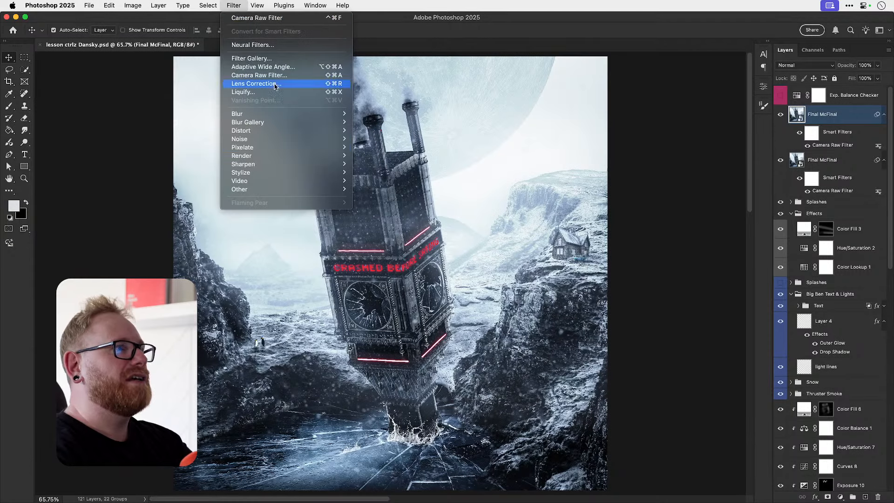
mouse_move(335, 122)
left_click(376, 148)
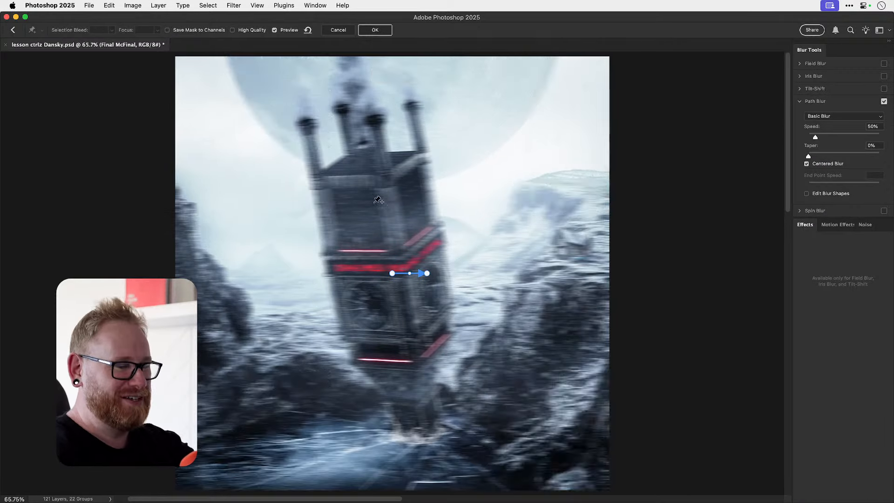
key("BackSpace")
left_click(351, 107)
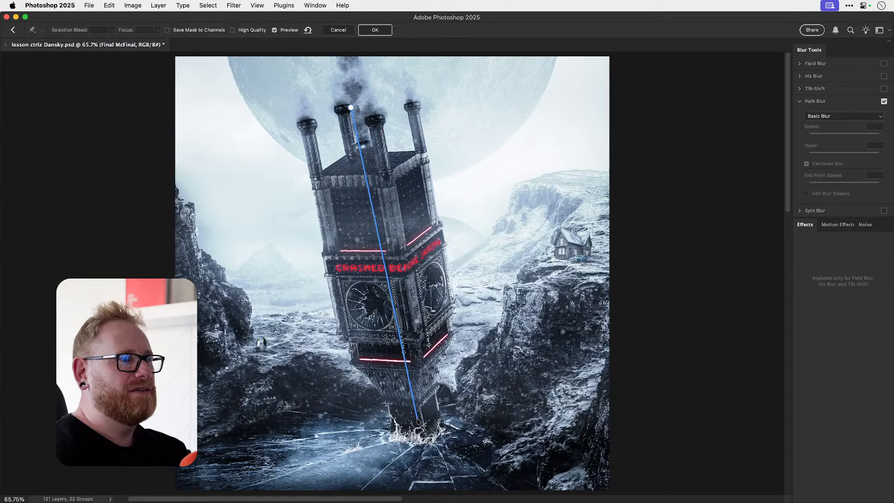
left_click(338, 30)
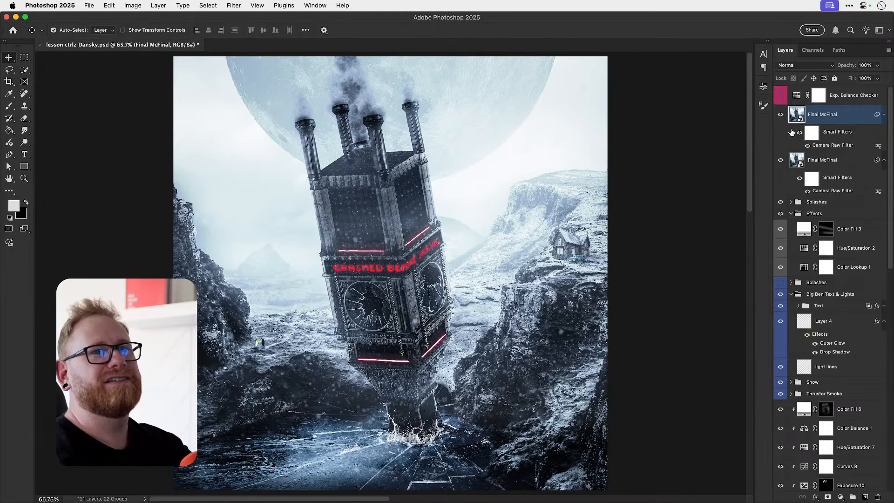
left_click(781, 115)
key("Delete")
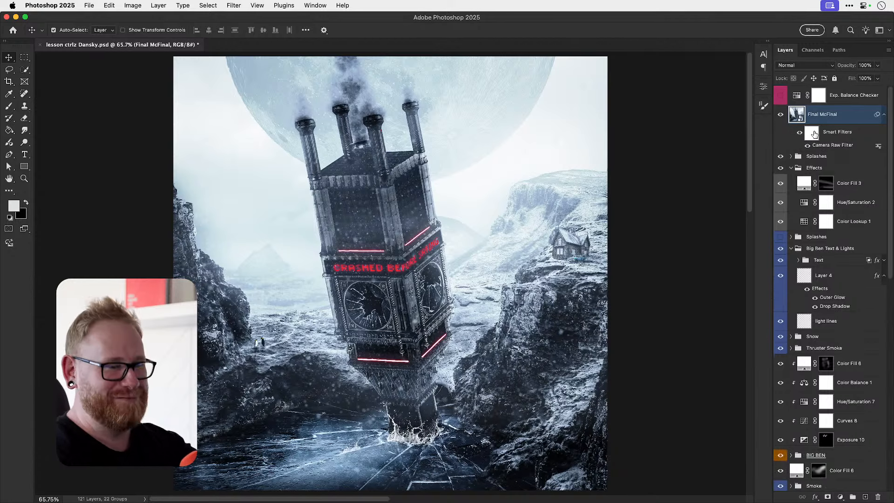
- Hide the Final McFinal layer and convert the BIG BEN group to a smart object
left_click(780, 115)
scroll(843, 387, "down", 3)
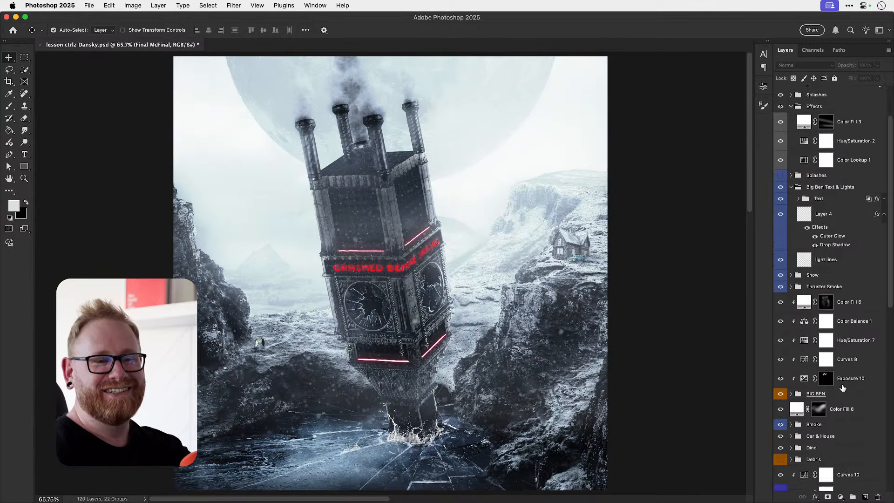
left_click(828, 397)
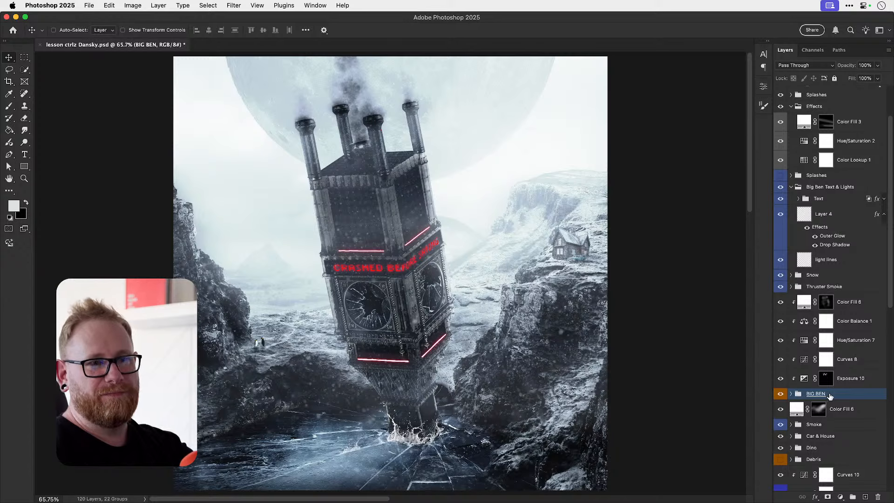
right_click(832, 397)
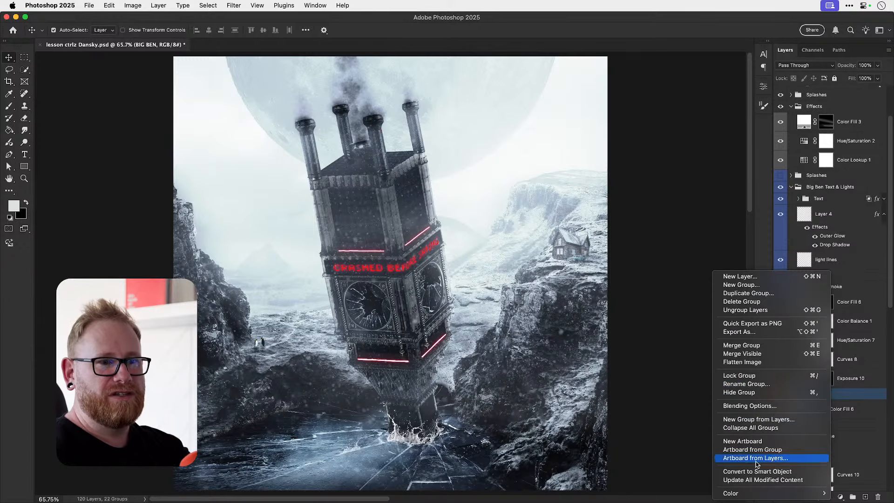
left_click(770, 474)
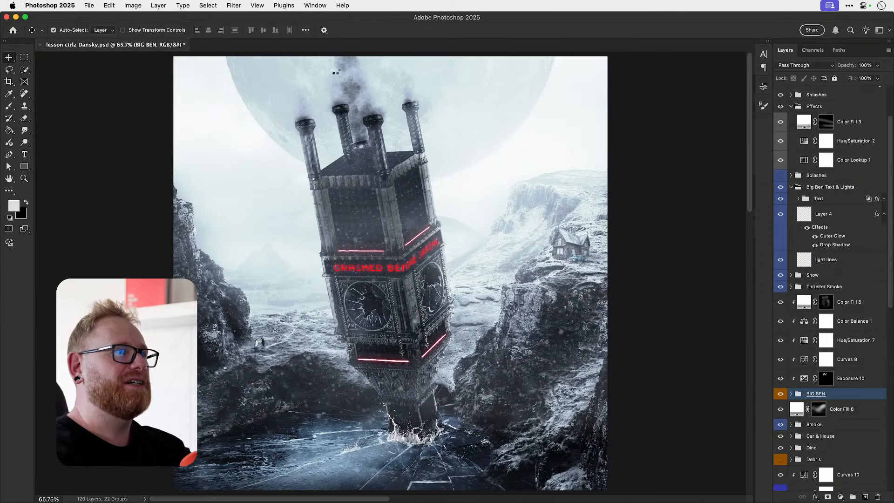
- Start a Path Blur on the BIG BEN smart object, replacing the default path with one running down the tower from the chimneys to its base
left_click(238, 9)
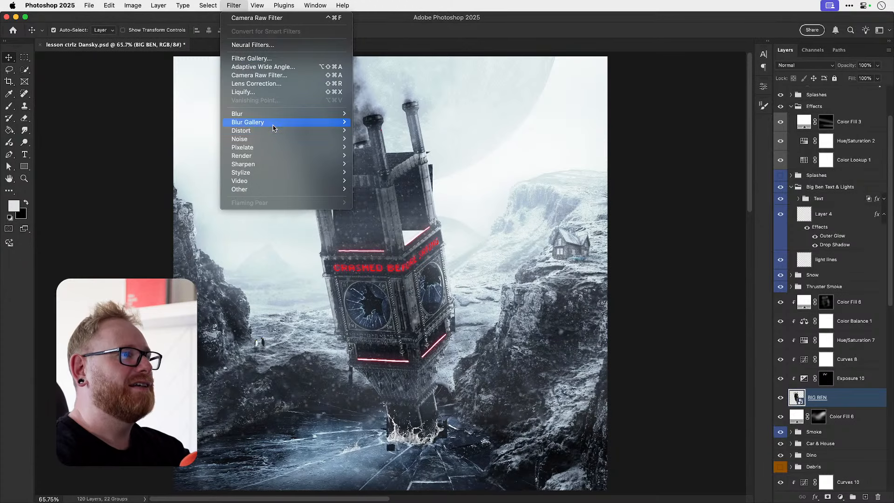
mouse_move(275, 123)
left_click(377, 147)
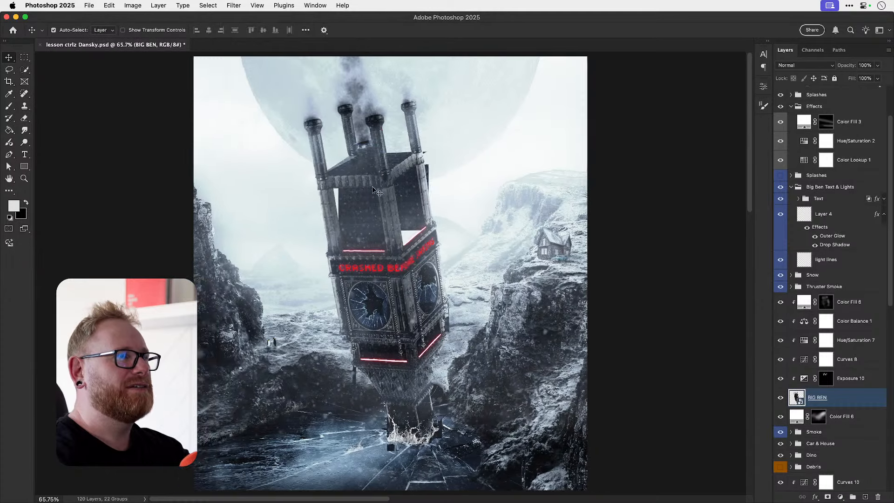
key("Delete")
left_click(359, 104)
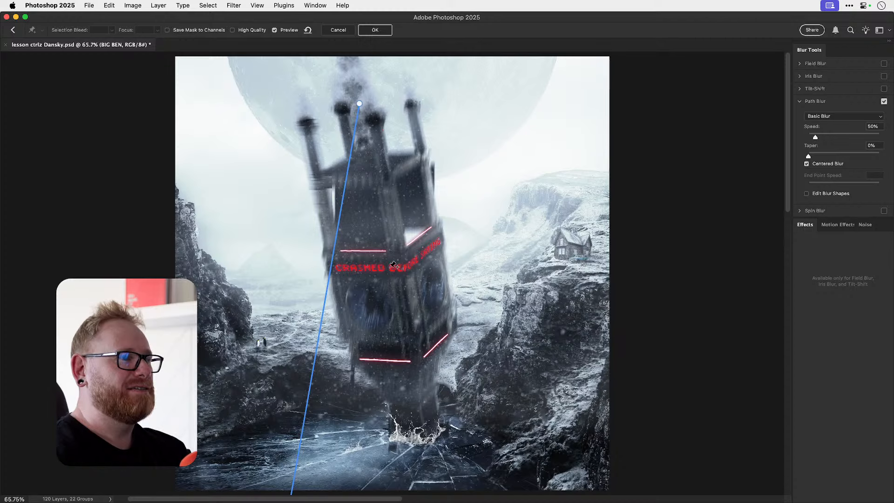
key("Delete")
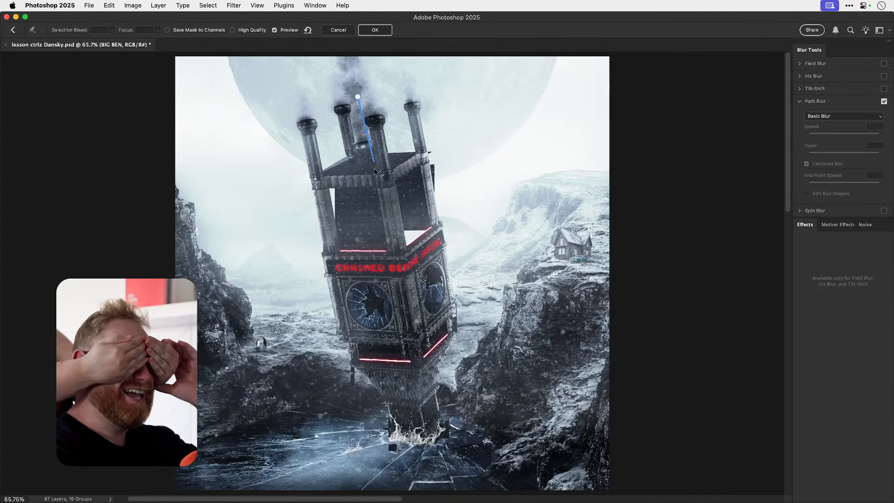
left_click(410, 400)
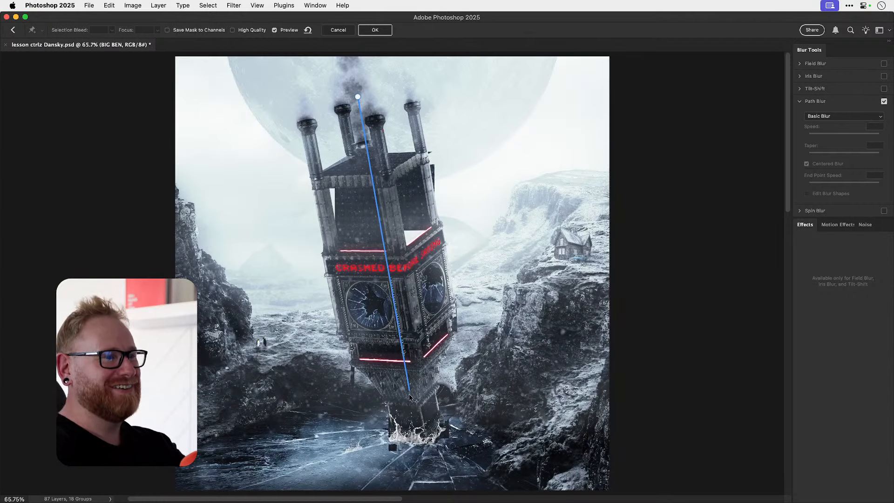
key("Return")
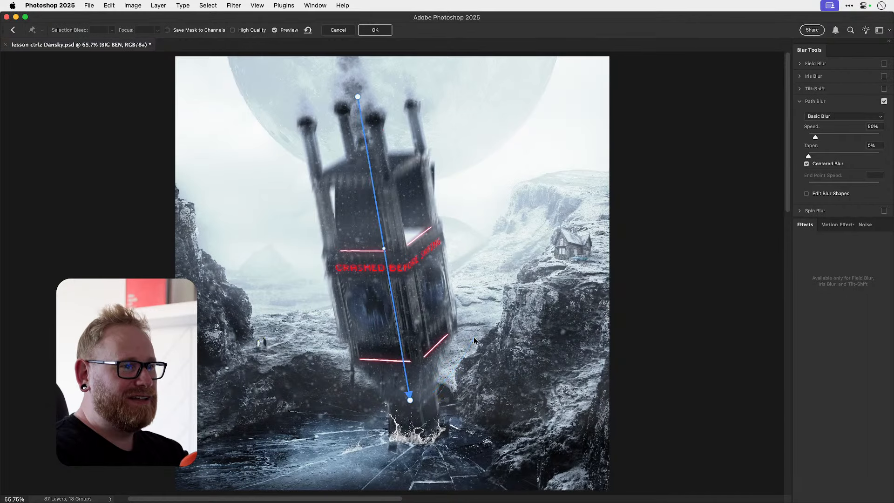
- Try Path Blur speeds of 10% and 5% on the tower, and set the speed to 20%
left_click(876, 128)
type("10")
key("Tab")
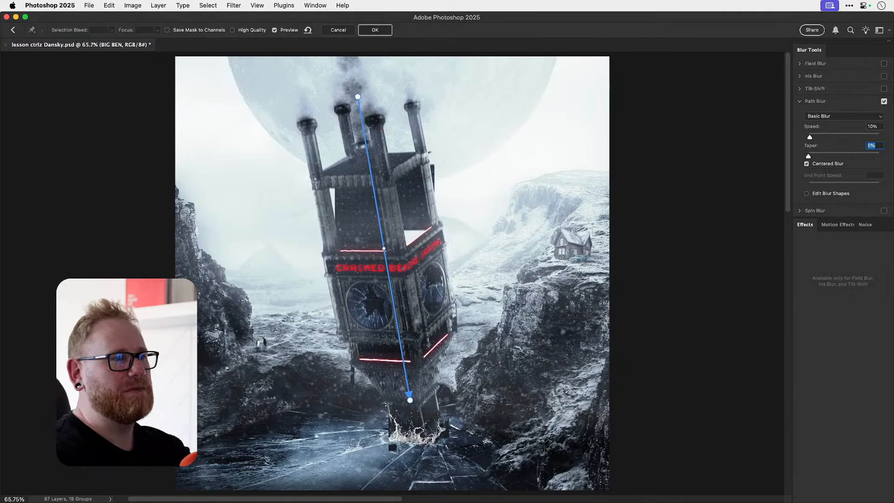
left_click(878, 127)
type("5")
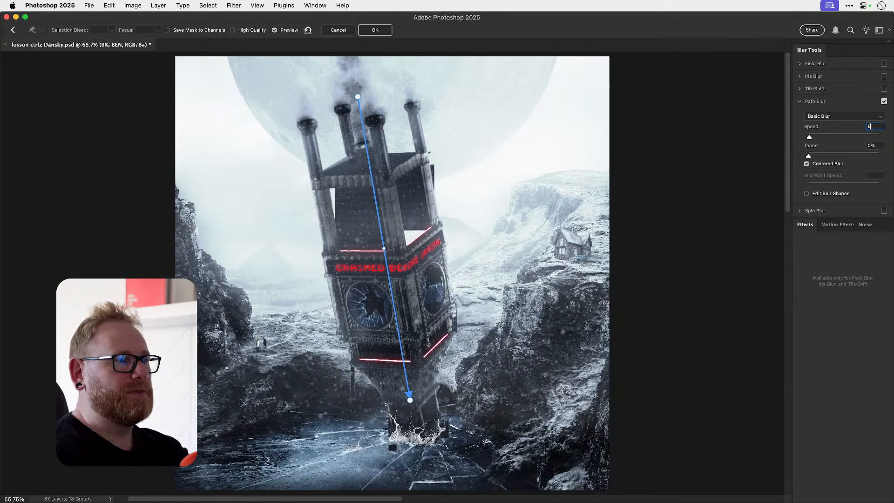
key("BackSpace")
type("20")
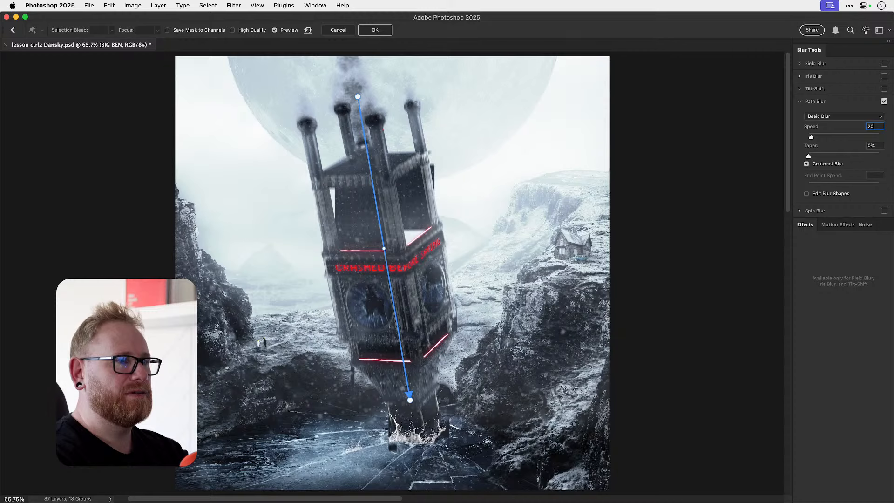
- Apply the 20% Path Blur to the BIG BEN smart object and hide its Blur Gallery smart filter
key("Return")
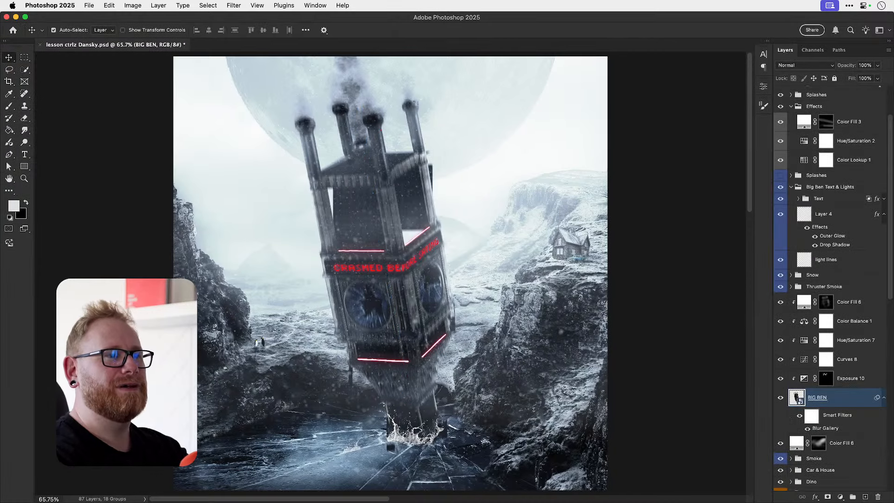
left_click(808, 429)
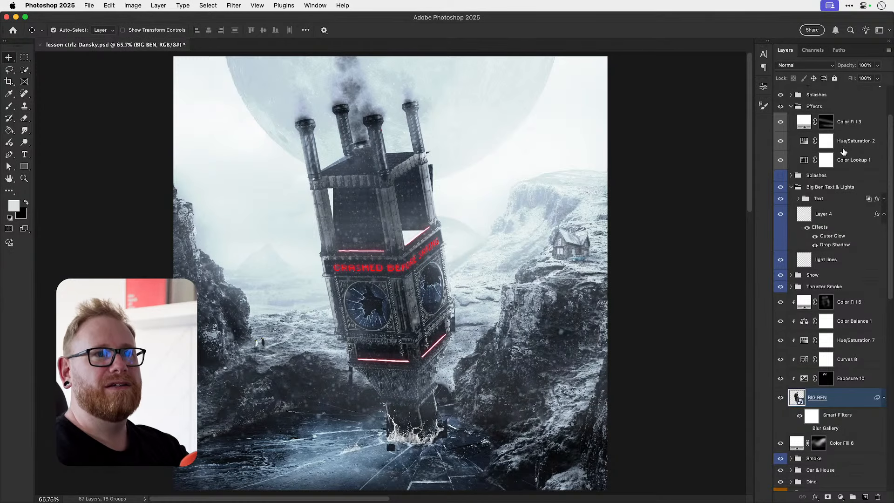
- Show the Final McFinal layer, replace its smart object contents with a merged copy of the current composite, and save and close it
scroll(837, 156, "up", 3)
left_click(828, 156)
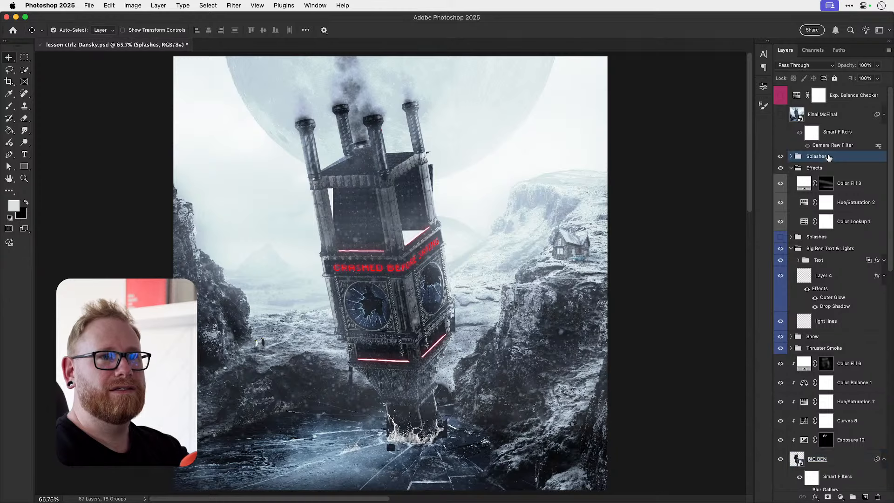
left_click(782, 116)
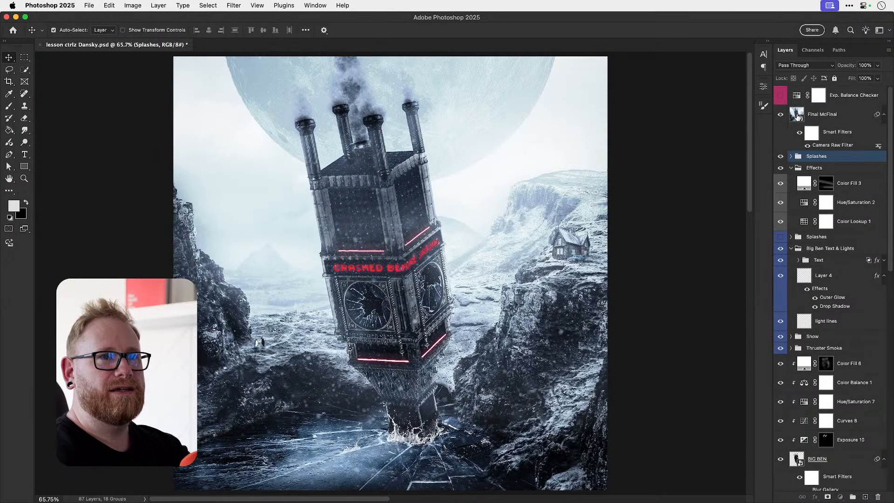
double_click(797, 117)
key("super+v")
key("super+e")
key("super+s")
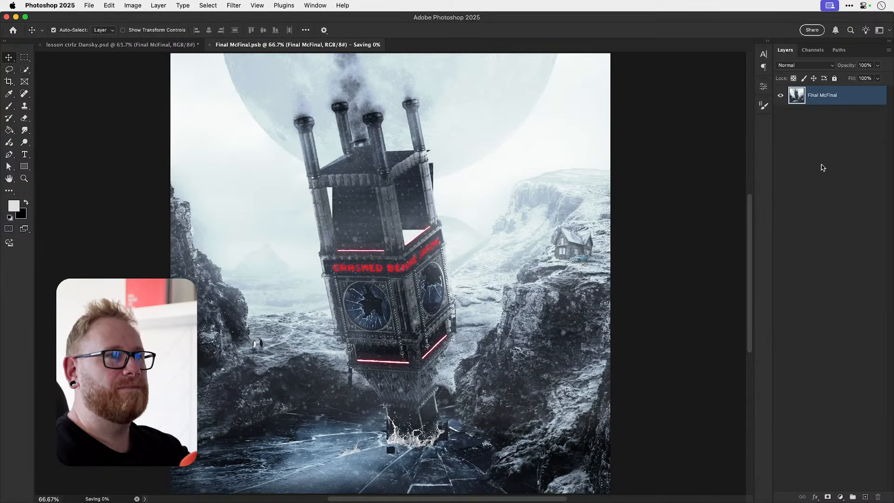
key("super+w")
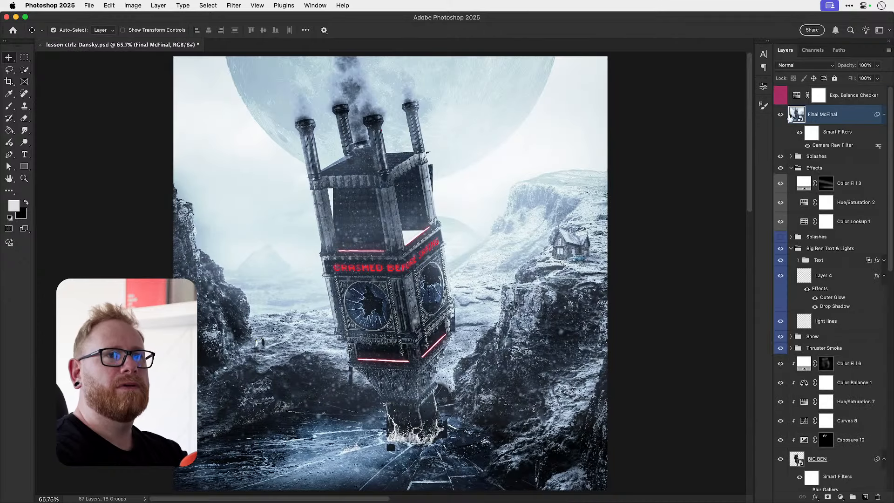
- Toggle the Final McFinal layer's visibility to compare the composite with and without the Camera Raw grade
left_click(781, 116)
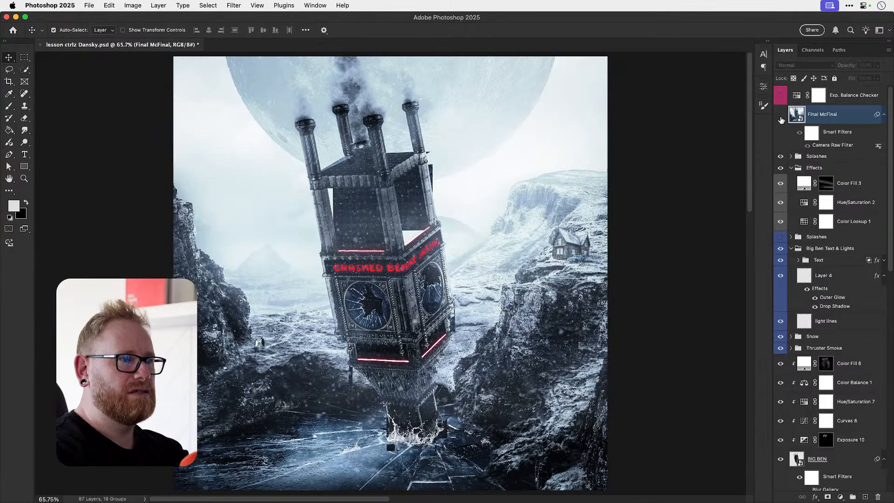
left_click(781, 116)
left_click(781, 116)
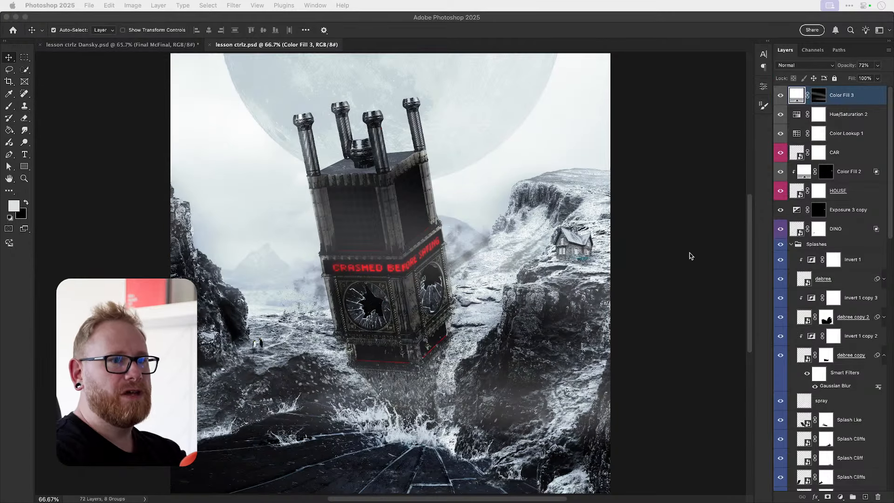
- Compare the original lesson ctrlz.psd composite with the lesson ctrlz Dansky.psd version, ending on the Dansky document
left_click(691, 256)
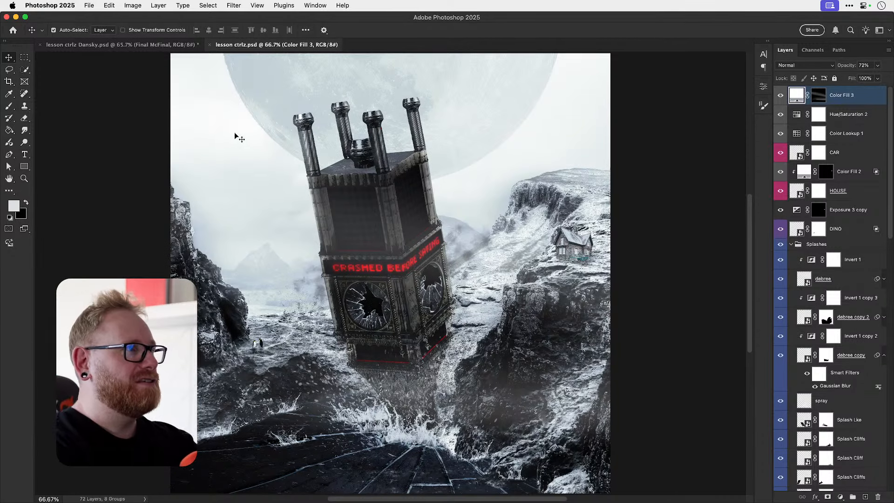
left_click(131, 44)
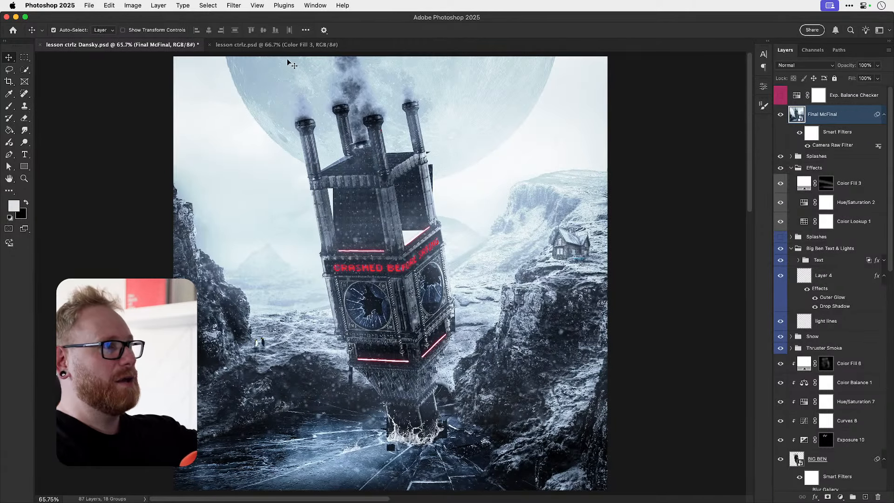
left_click(277, 48)
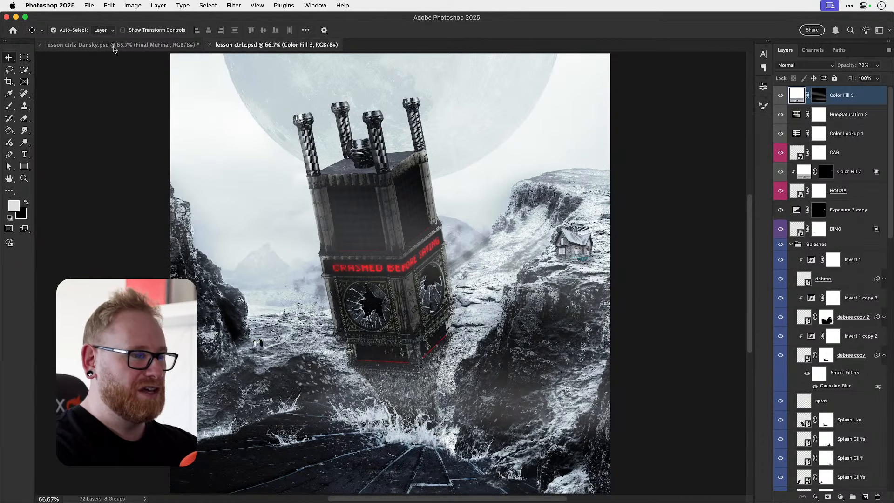
left_click(113, 46)
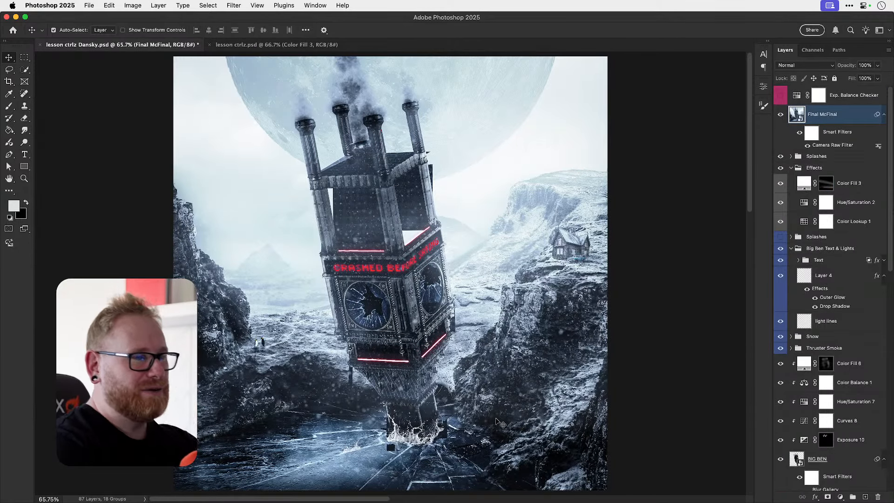
- Examine the dark fragments around the splash at the tower's base with Final McFinal shown
key("z")
left_click(394, 449)
left_click(395, 449)
left_click(394, 450)
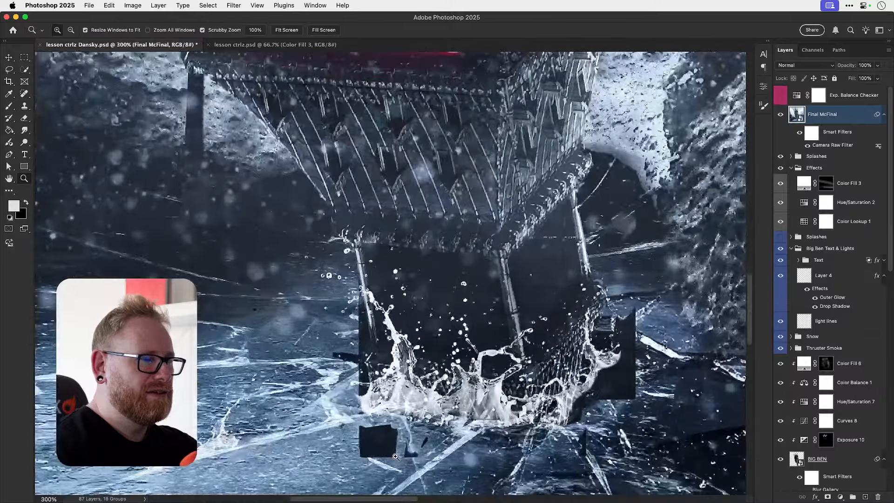
key("v")
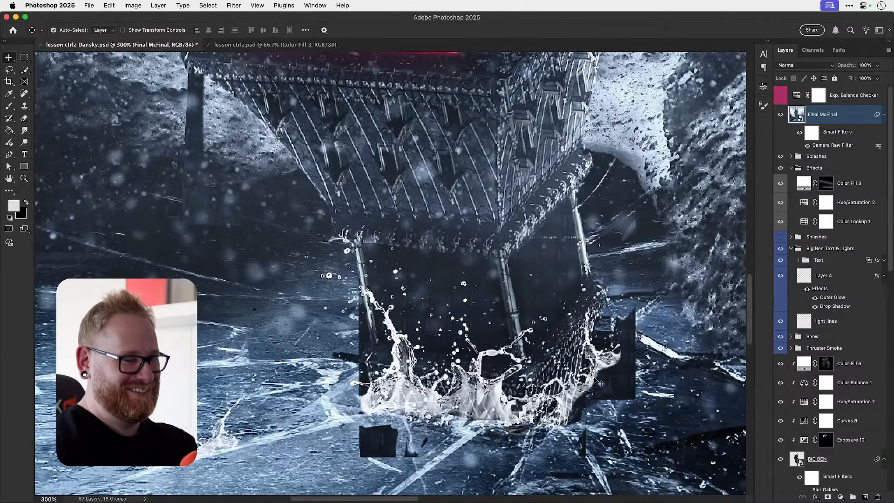
key("super+0")
- Hide Final McFinal and toggle the Big Ben Text & Lights group to check whether it holds the fragments at the tower's base
left_click(780, 114)
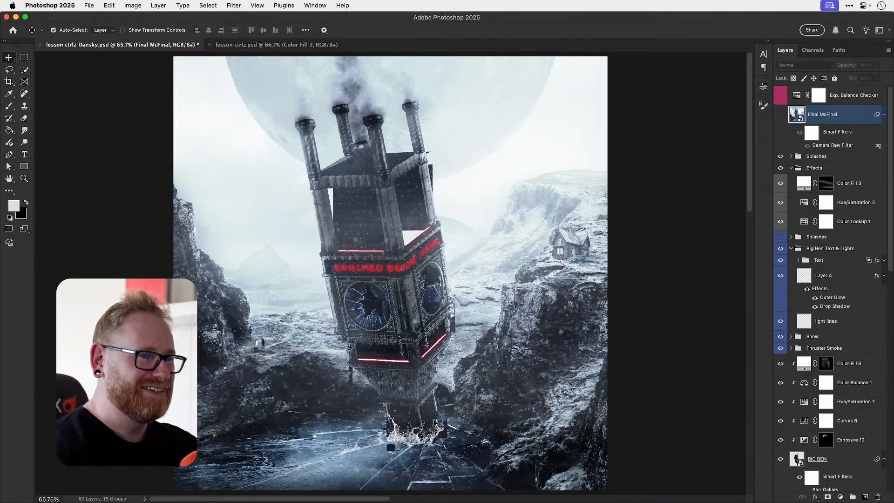
scroll(425, 427, "down", 4)
key("z")
left_click_drag(411, 364, 470, 352)
key("v")
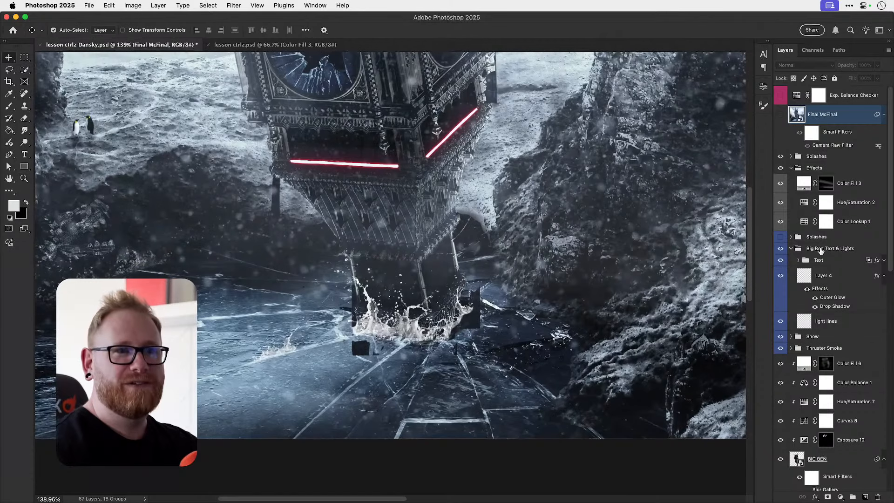
left_click(780, 249)
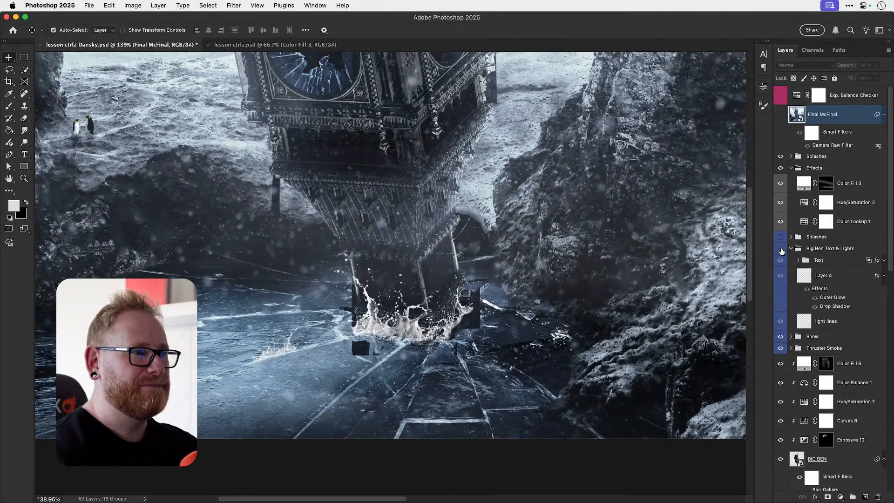
left_click(781, 250)
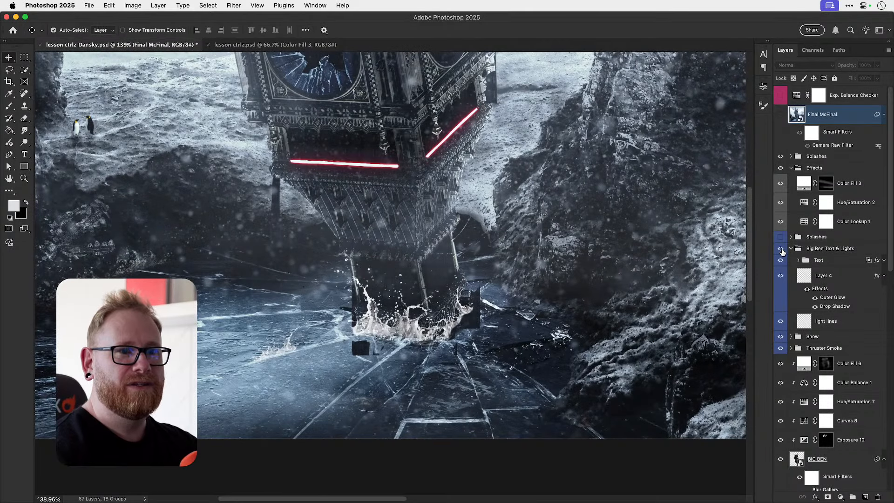
- Select the layer under the fragments at the tower's base and toggle the BIG BEN smart object's visibility to check their source
right_click(477, 326)
left_click(480, 327)
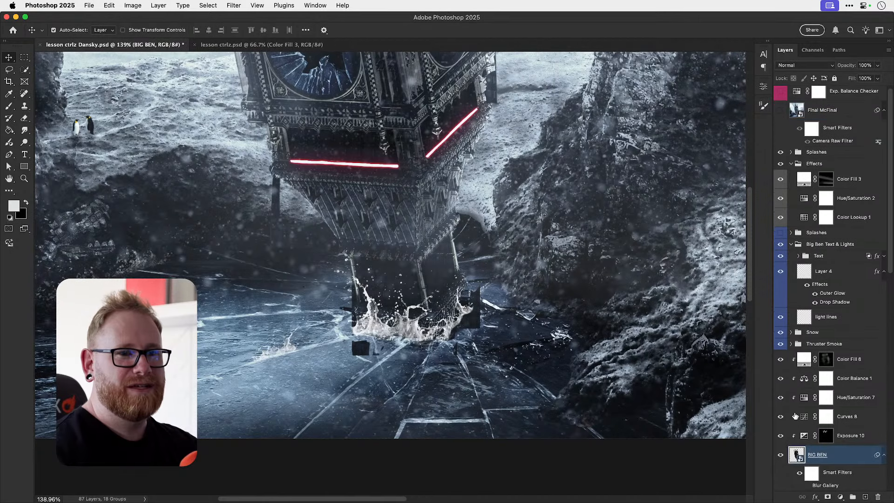
left_click(781, 456)
left_click(782, 456)
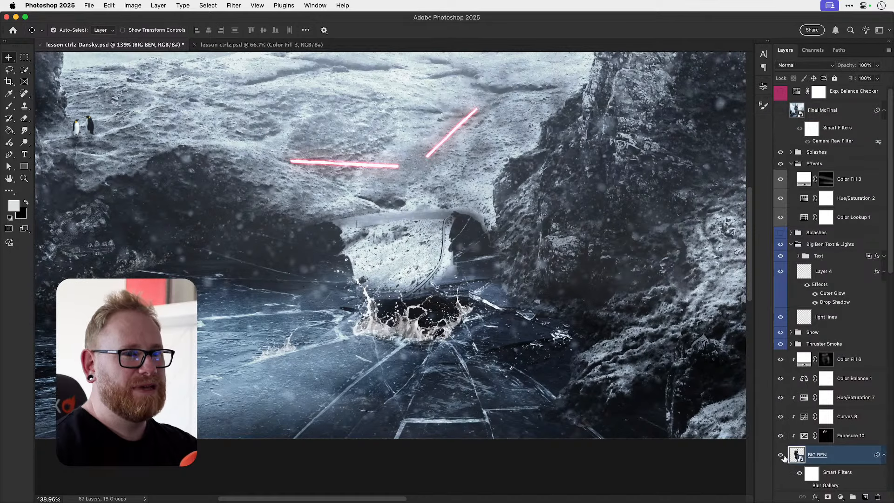
left_click(782, 456)
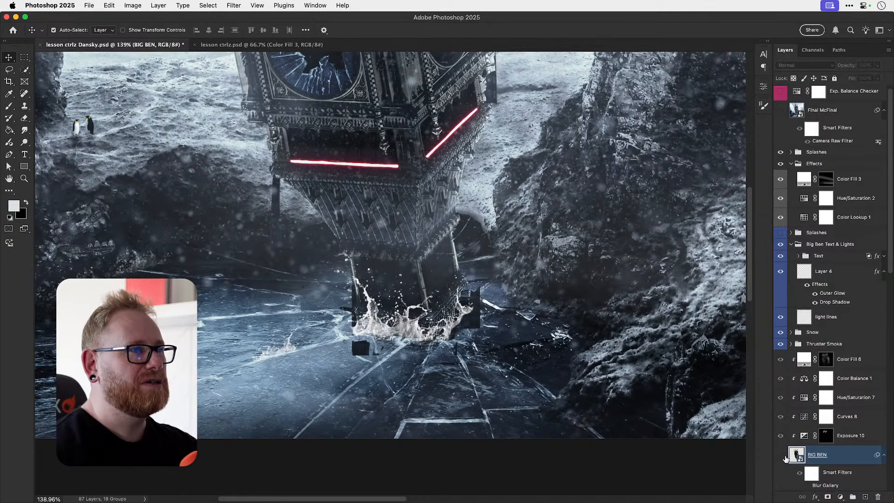
left_click(782, 456)
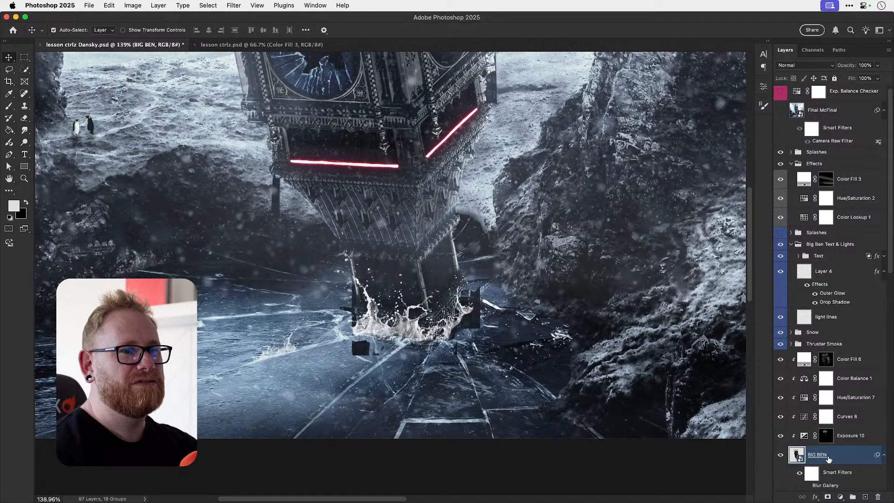
- Try converting the BIG BEN smart object back to layers and check the whole composite
right_click(852, 456)
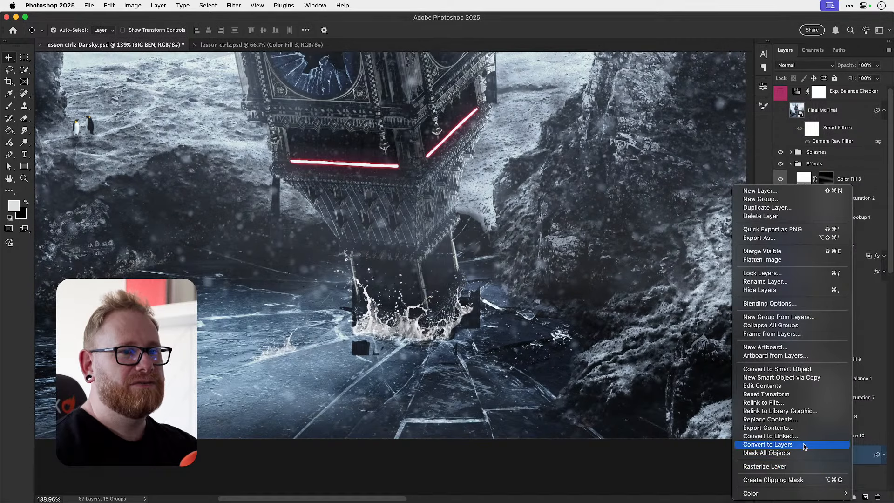
left_click(698, 369)
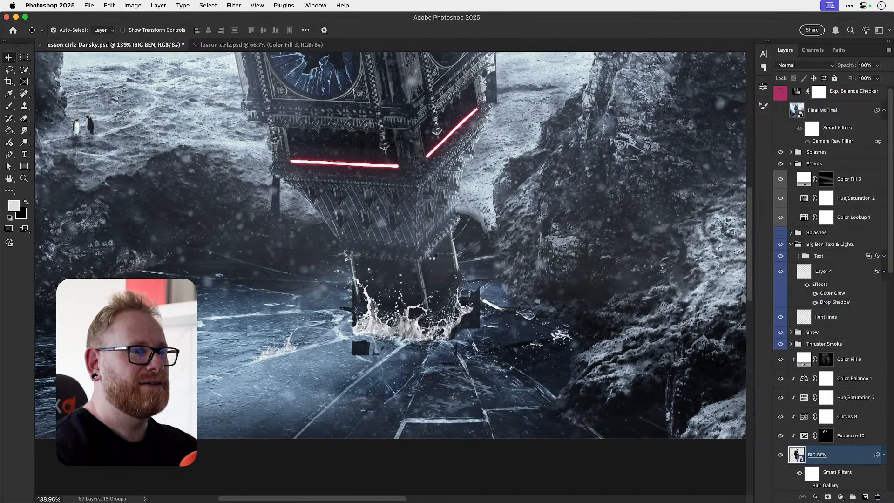
key("super+t")
left_click(456, 194)
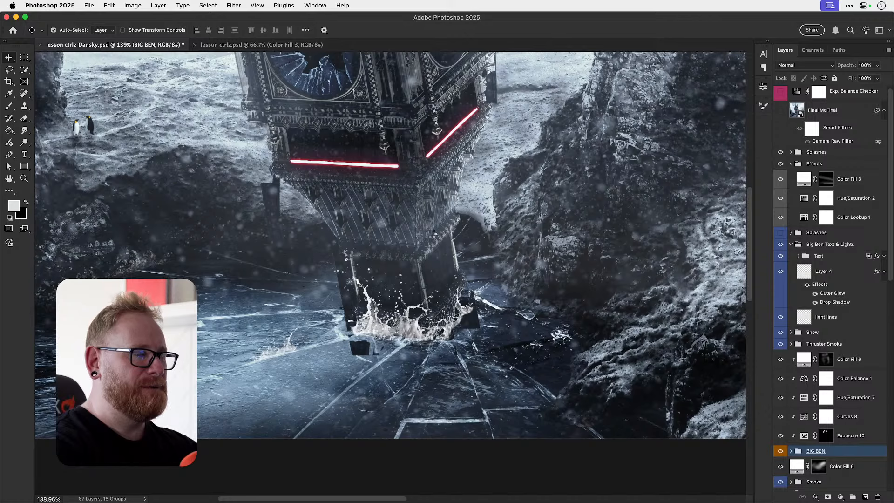
key("super+0")
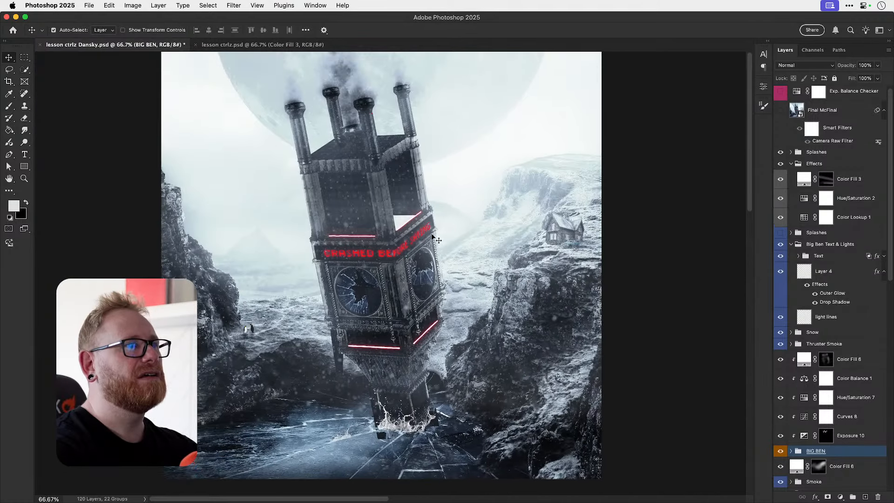
- Undo the conversion of the BIG BEN smart object to layers and step back through the earlier layer visibility toggles
key("super+z")
key("super+z")
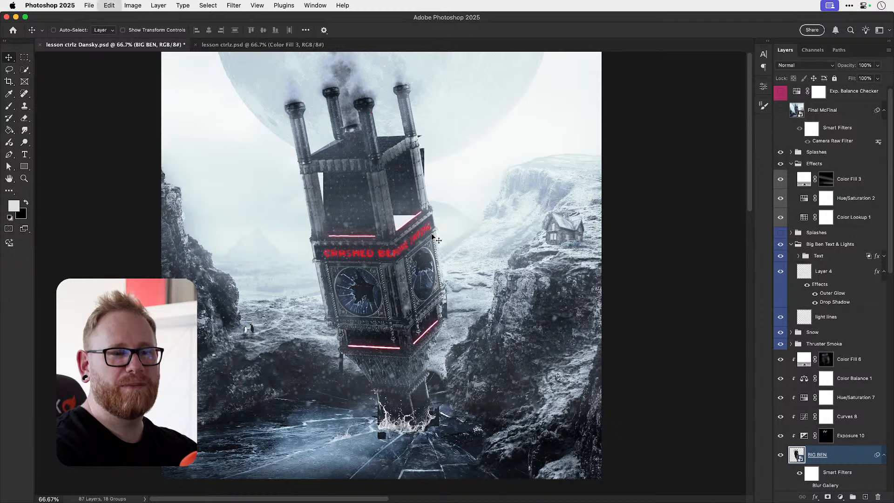
key("super+z")
key("super+shift+z")
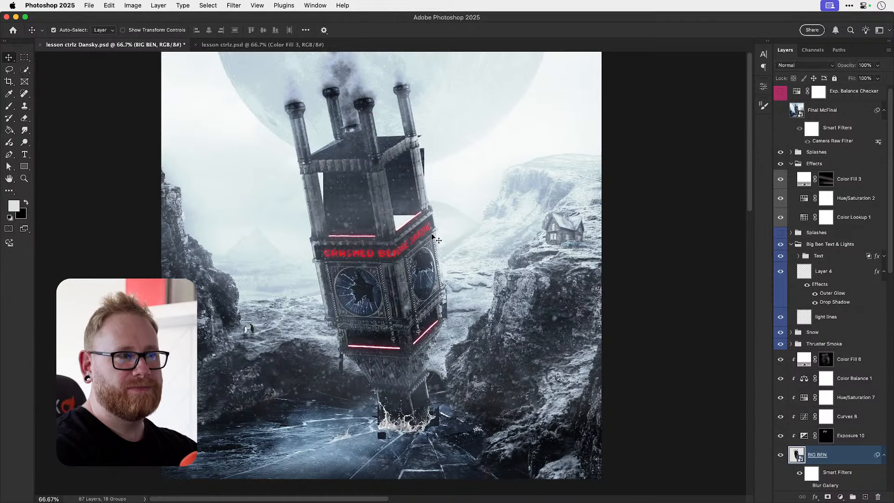
key("super+z")
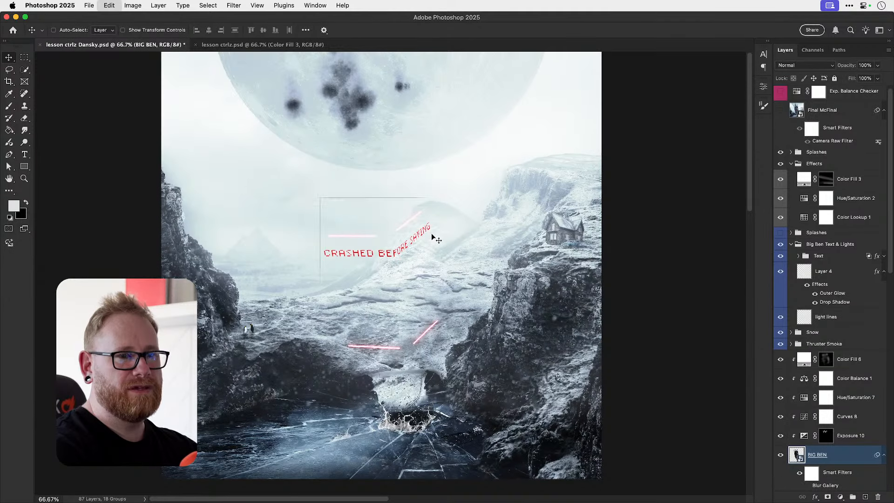
key("super+shift+z")
key("super+z")
key("super+z")
key("super+z")
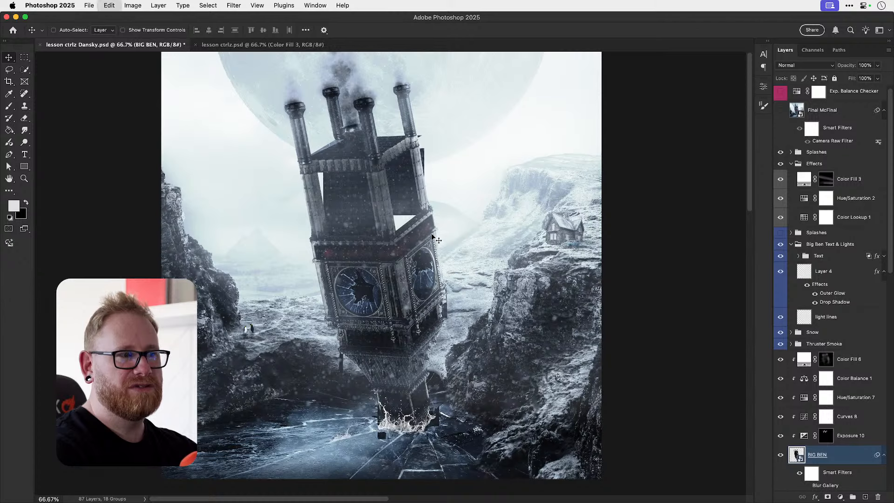
key("super+z")
key("super+z")
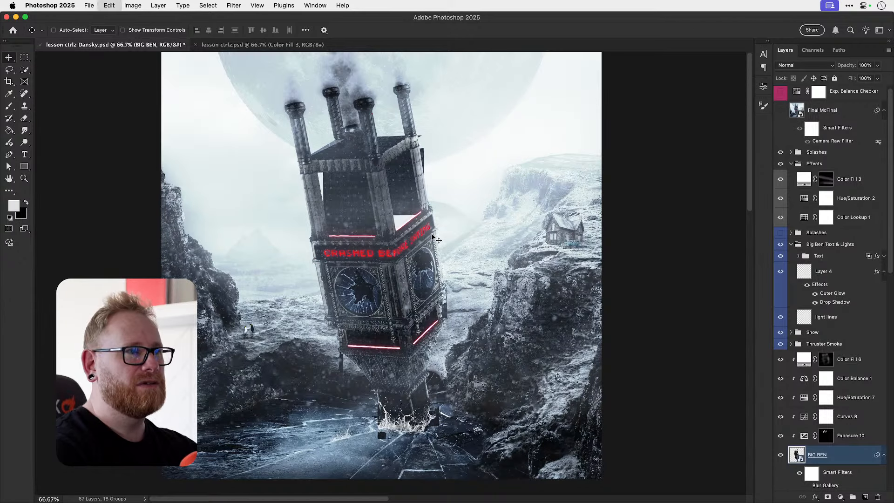
key("super+z")
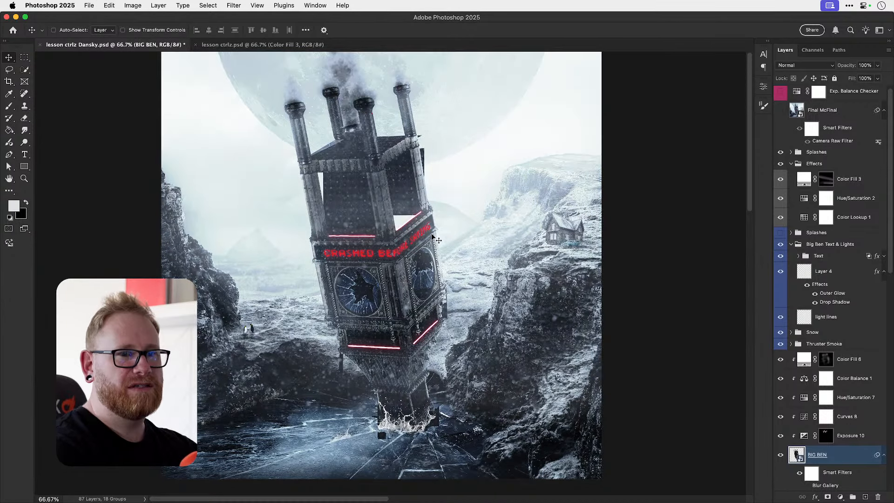
key("super+shift+z")
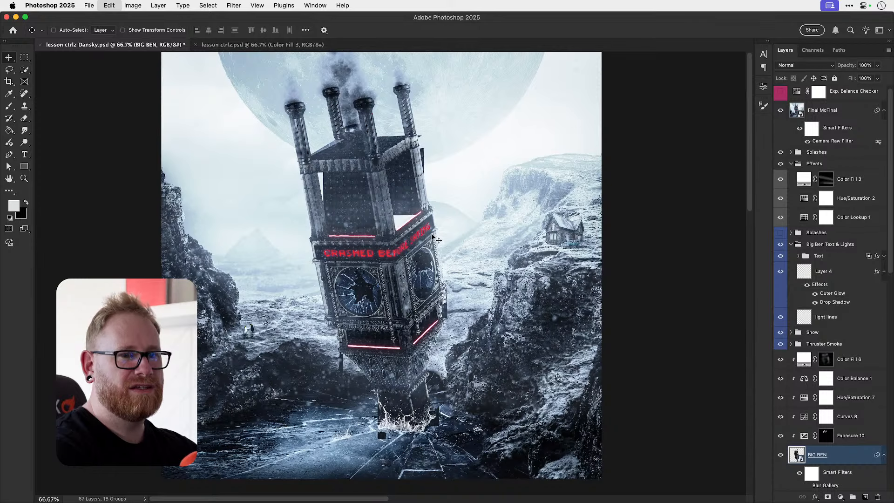
key("super+z")
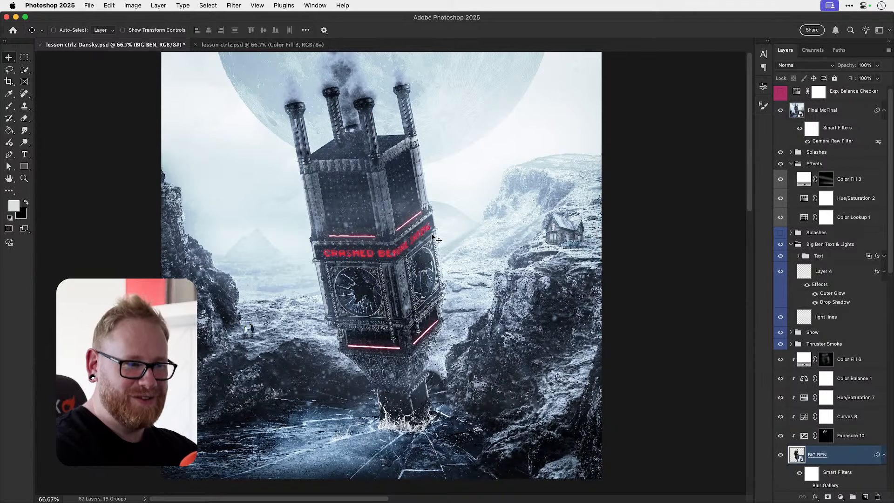
- Undo the Blur Gallery filter on BIG BEN and its smart object conversion, going back to the original BIG BEN layer group
left_click(780, 110)
key("super+z")
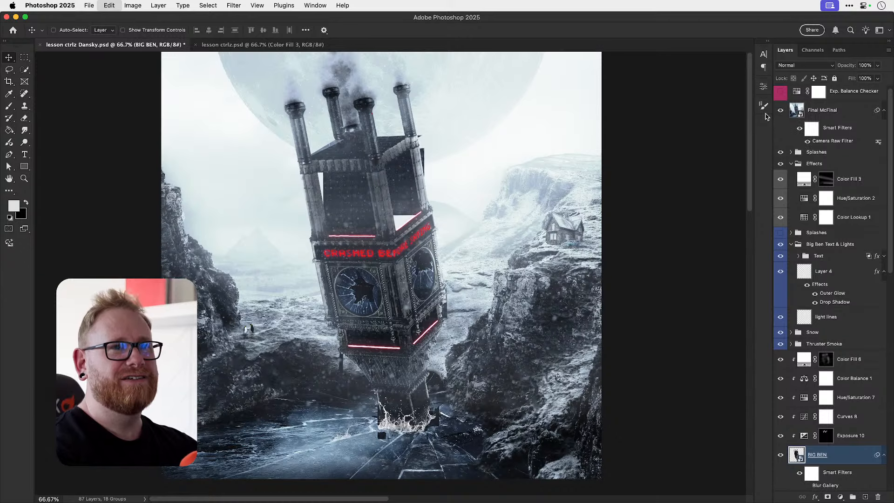
key("super+shift+z")
key("super+a")
key("super+shift+c")
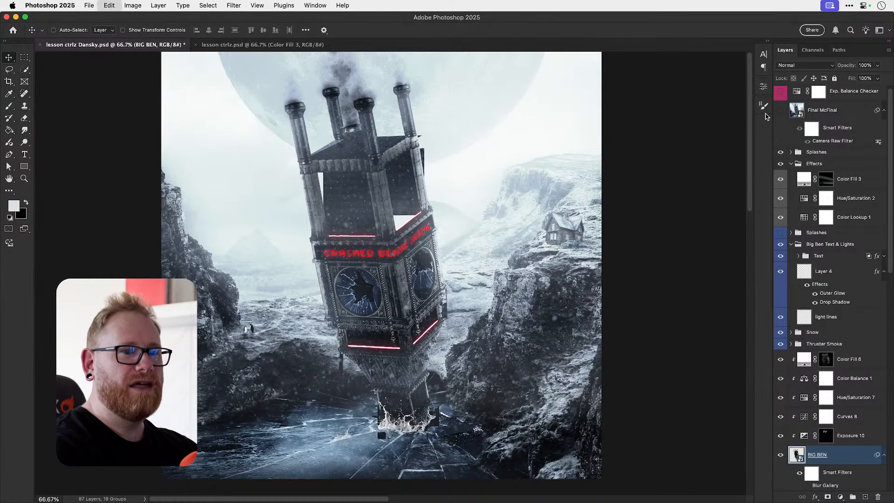
key("super+v")
key("super+z")
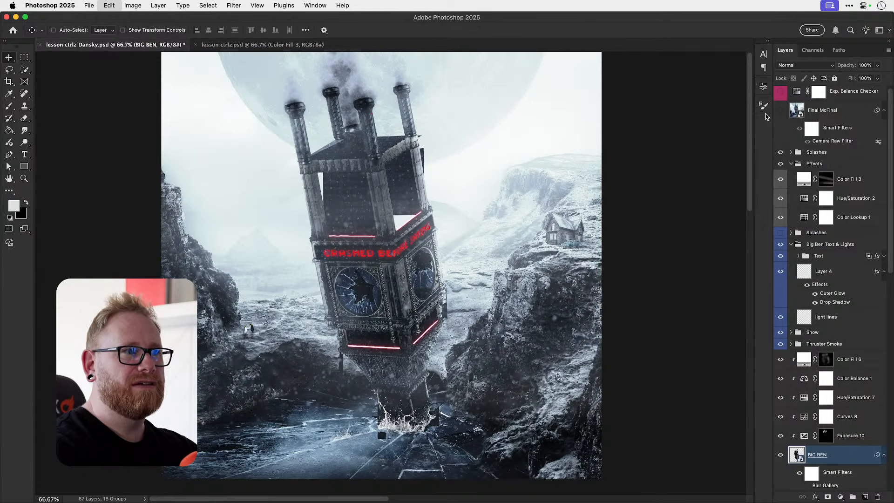
key("super+z")
key("super+z")
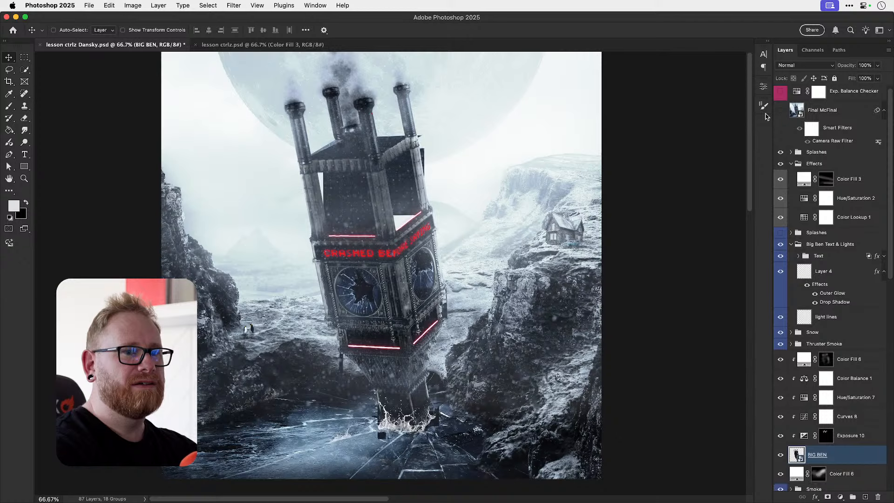
key("super+z")
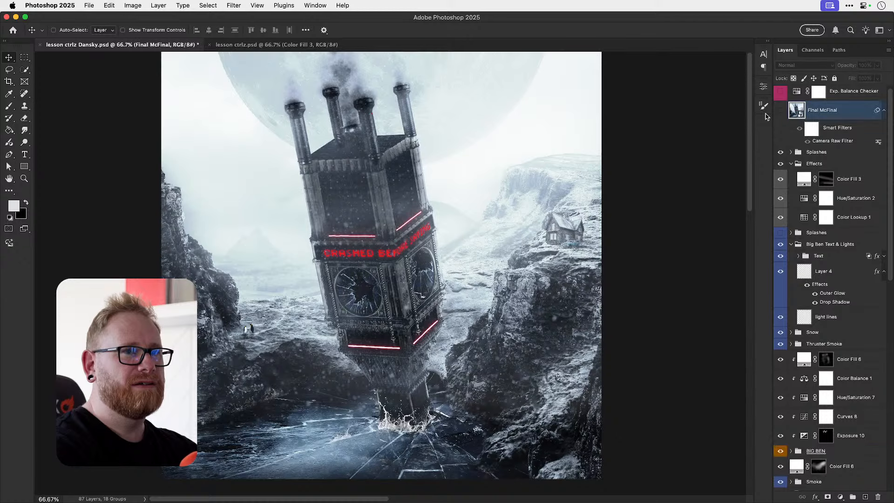
key("super+z")
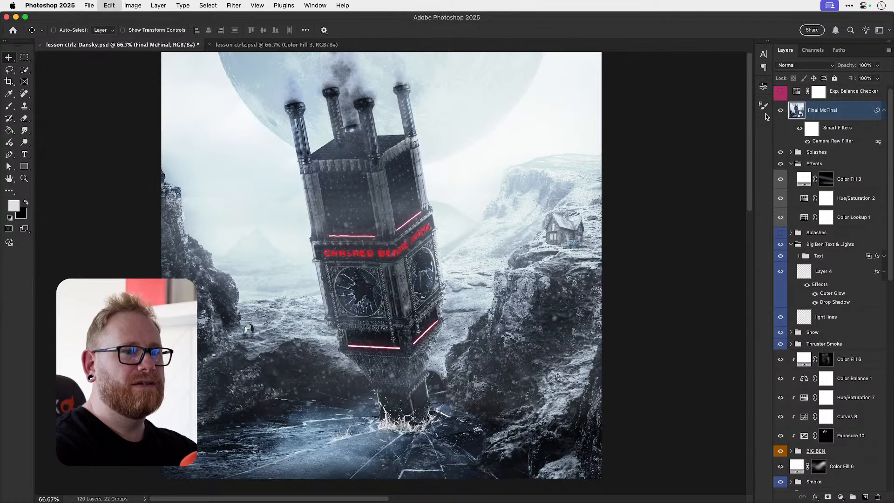
- Toggle Final McFinal off and on to compare the grade, and check the whole composite
left_click(780, 110)
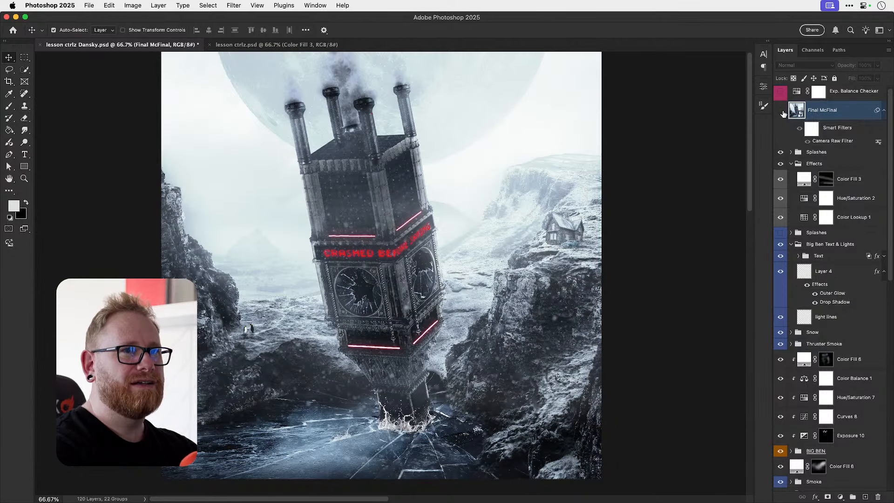
left_click(781, 111)
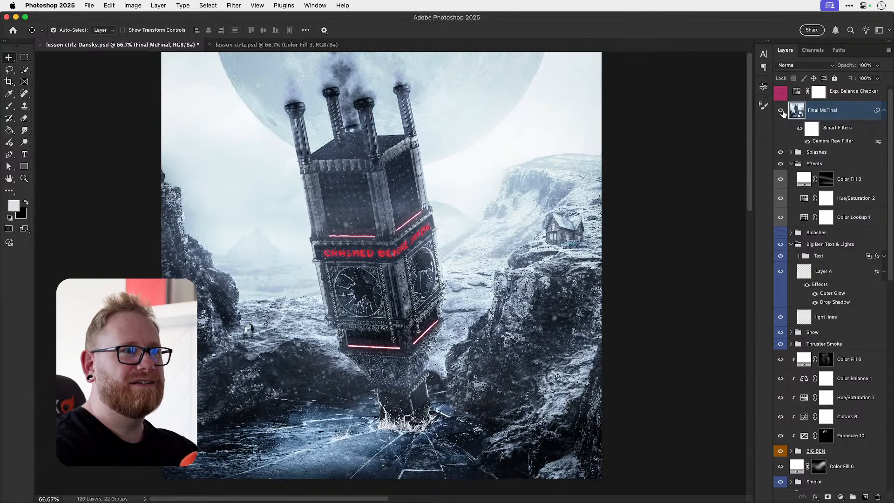
key("super+0")
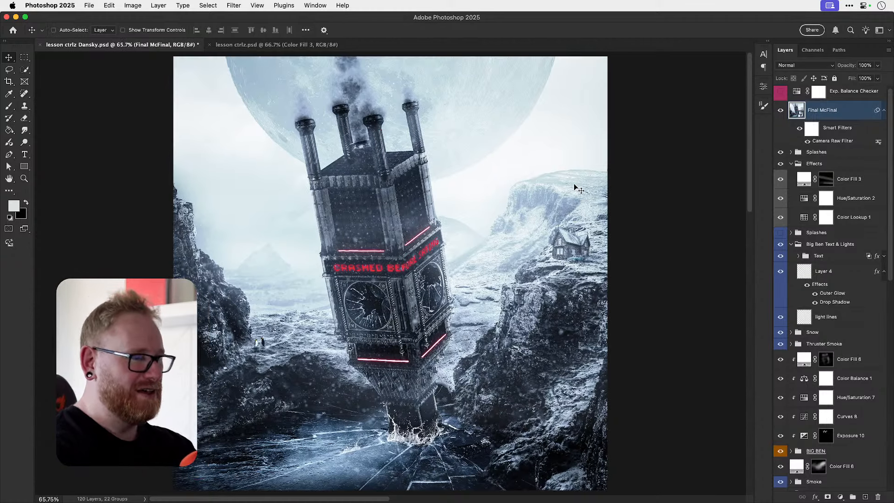
- Save lesson ctrlz Dansky.psd and compare its composite with the one in lesson ctrlz.psd
key("super+s")
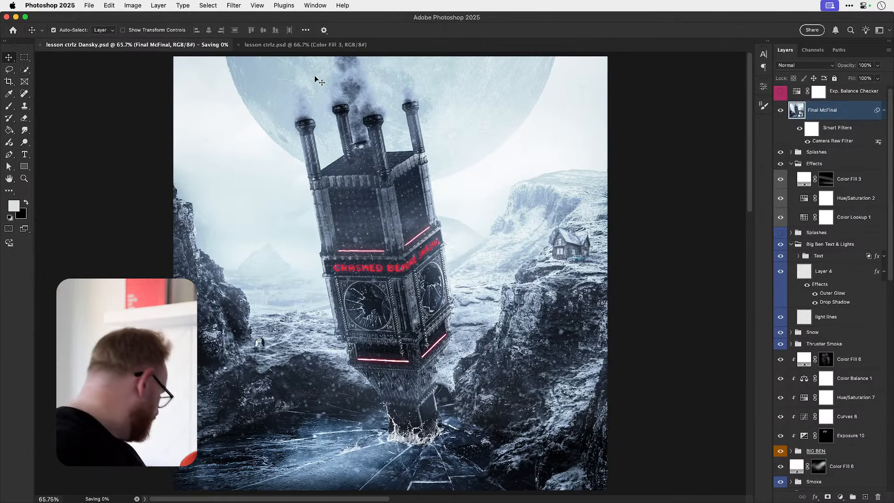
left_click(298, 45)
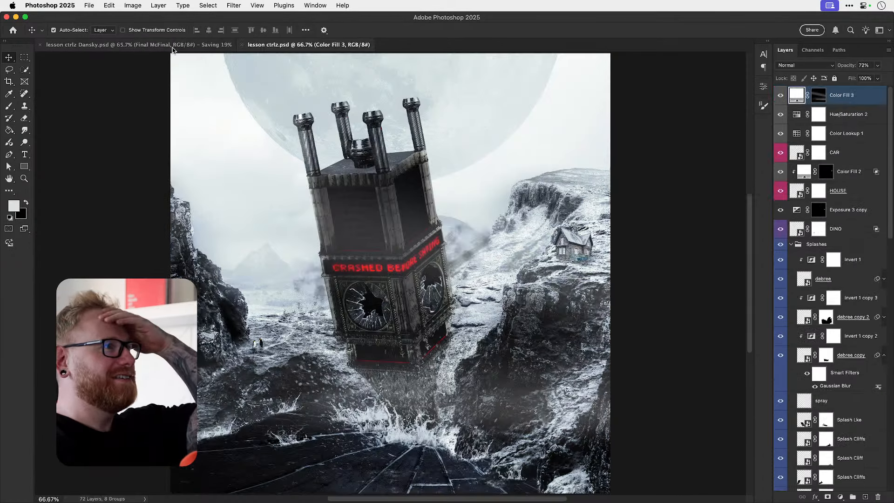
left_click(171, 48)
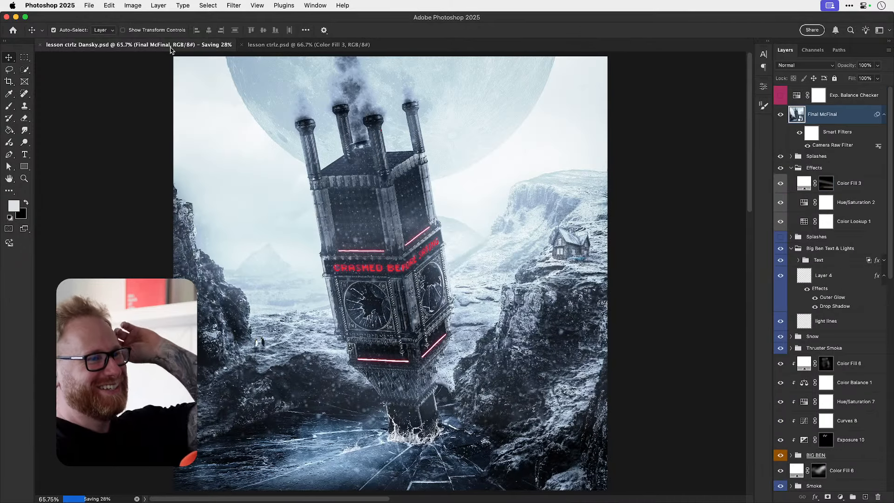